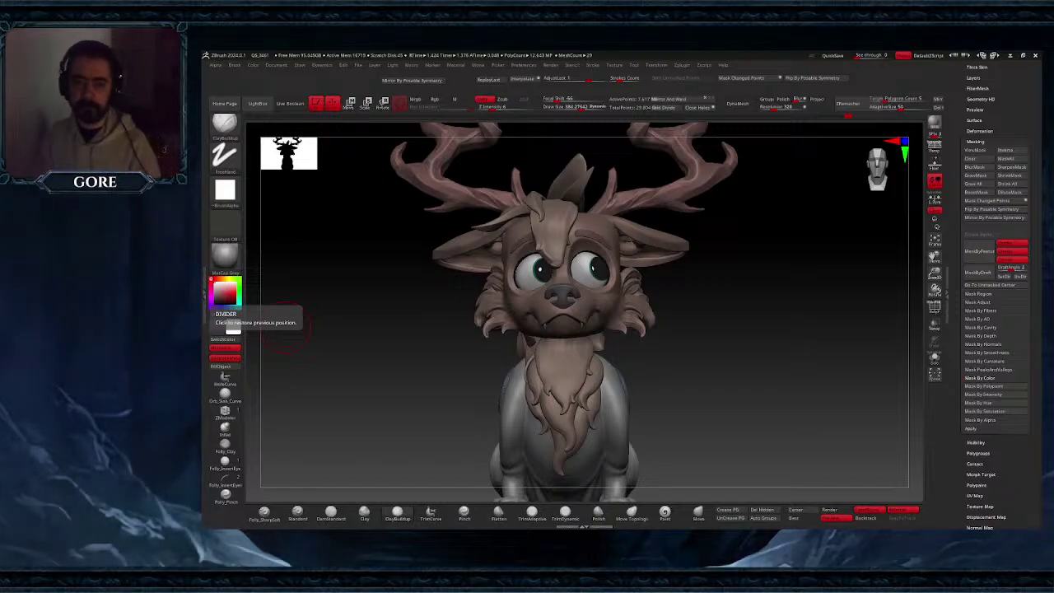
# - Reduce the ClayBuildup draw size to about 42 and sculpt a stroke on the cheek beside the fur tufts
pyautogui.moveTo(778, 356); pyautogui.dragTo(690, 361)
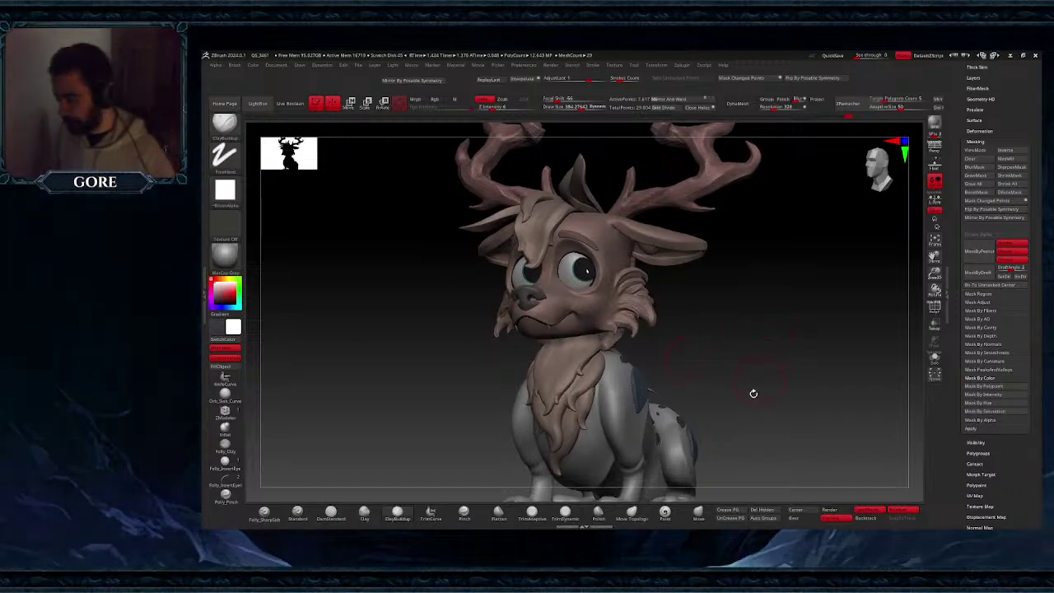
pyautogui.keyDown('alt'); pyautogui.click(920, 250); pyautogui.keyUp('alt')
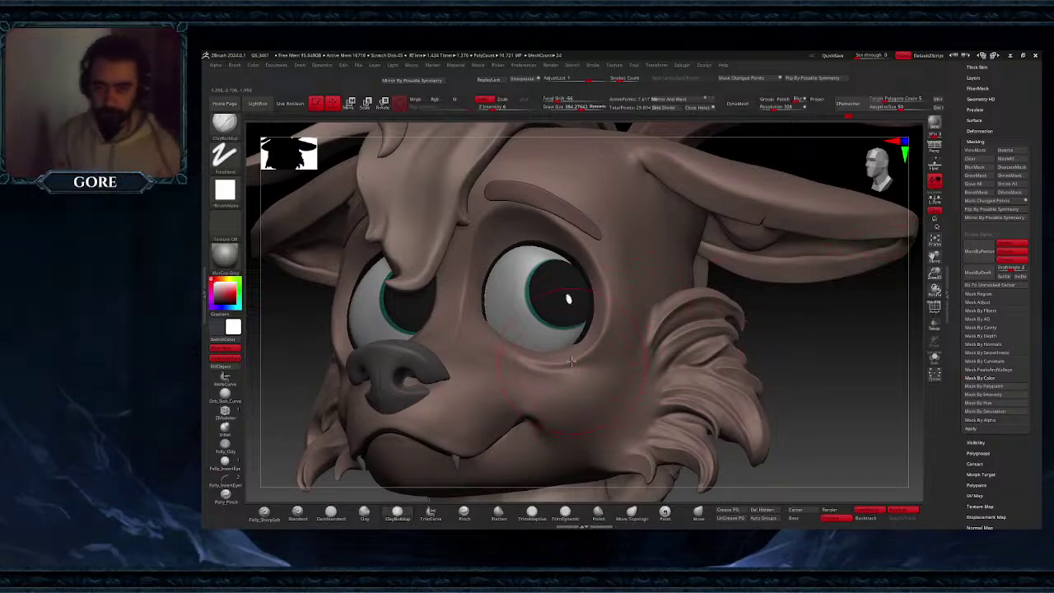
pyautogui.moveTo(613, 355); pyautogui.dragTo(724, 339, button='right')
pyautogui.moveTo(866, 262)
pyautogui.mouseDown()
pyautogui.moveTo(839, 308)
pyautogui.moveTo(637, 372)
pyautogui.mouseUp()
pyautogui.press('space')
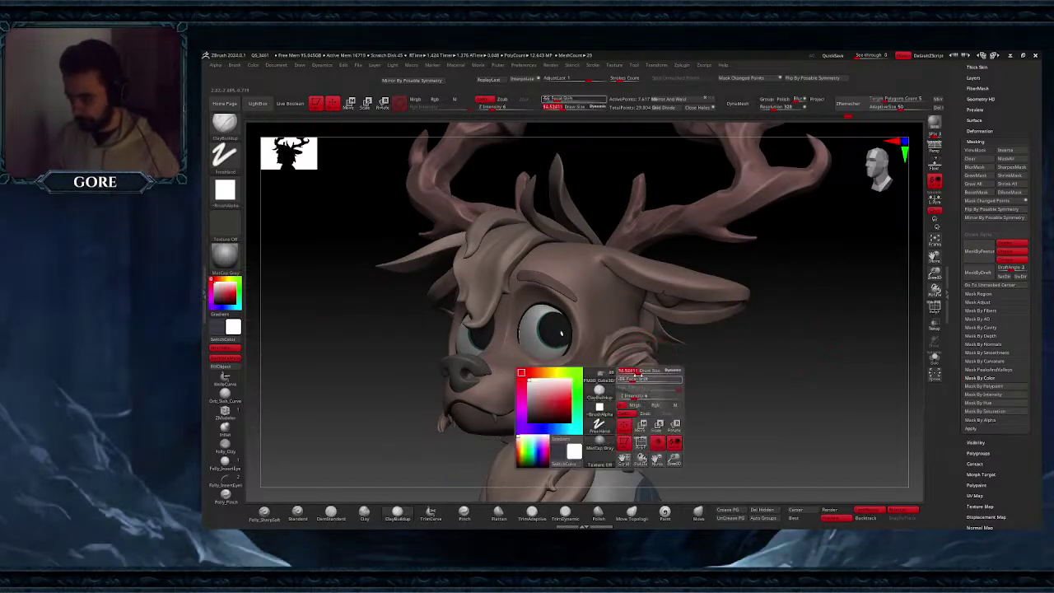
pyautogui.press('space')
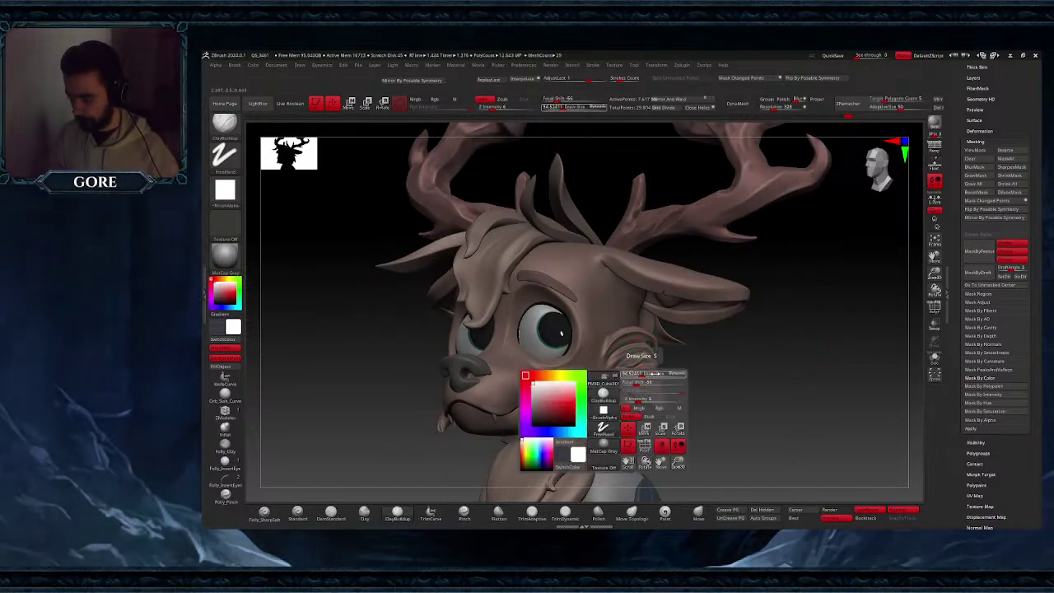
pyautogui.press('space')
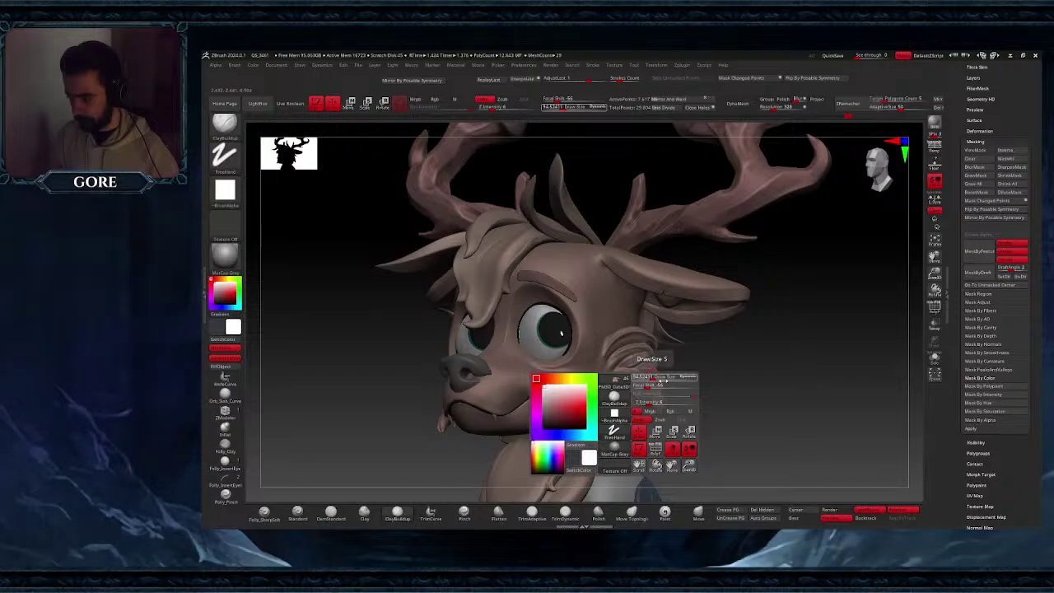
pyautogui.press('space')
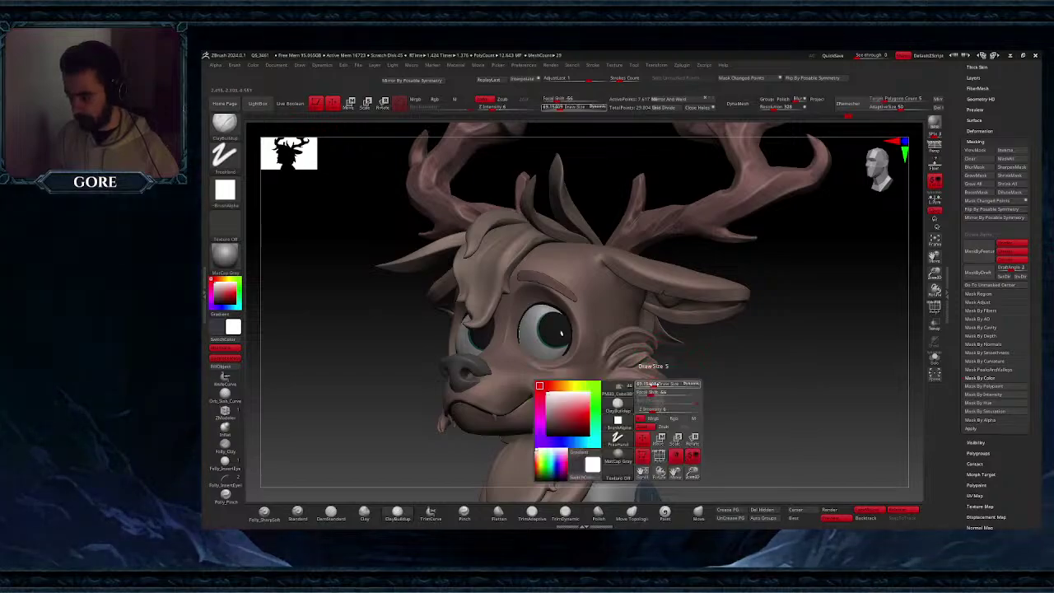
pyautogui.moveTo(655, 384)
pyautogui.mouseDown()
pyautogui.moveTo(671, 384)
pyautogui.moveTo(653, 388)
pyautogui.mouseUp()
pyautogui.press('space')
pyautogui.press('space')
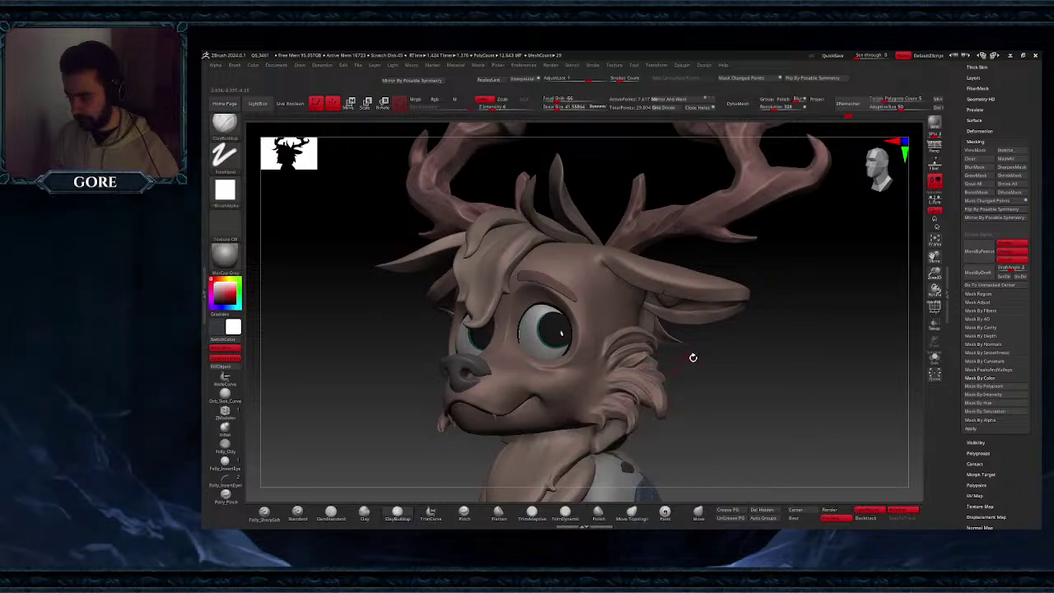
pyautogui.moveTo(660, 378); pyautogui.dragTo(612, 366, button='right')
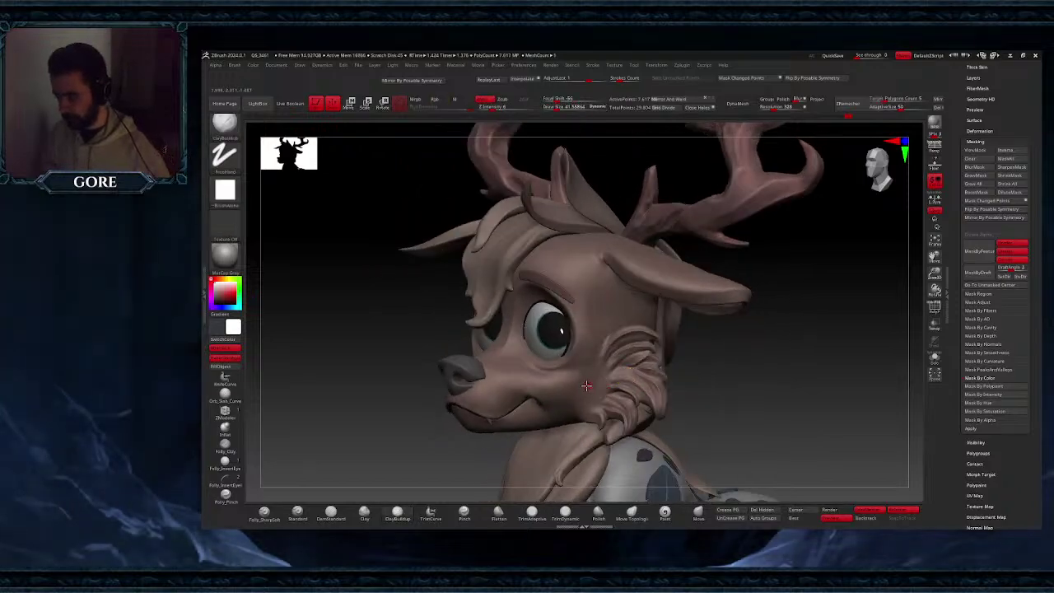
pyautogui.moveTo(601, 368); pyautogui.dragTo(618, 401)
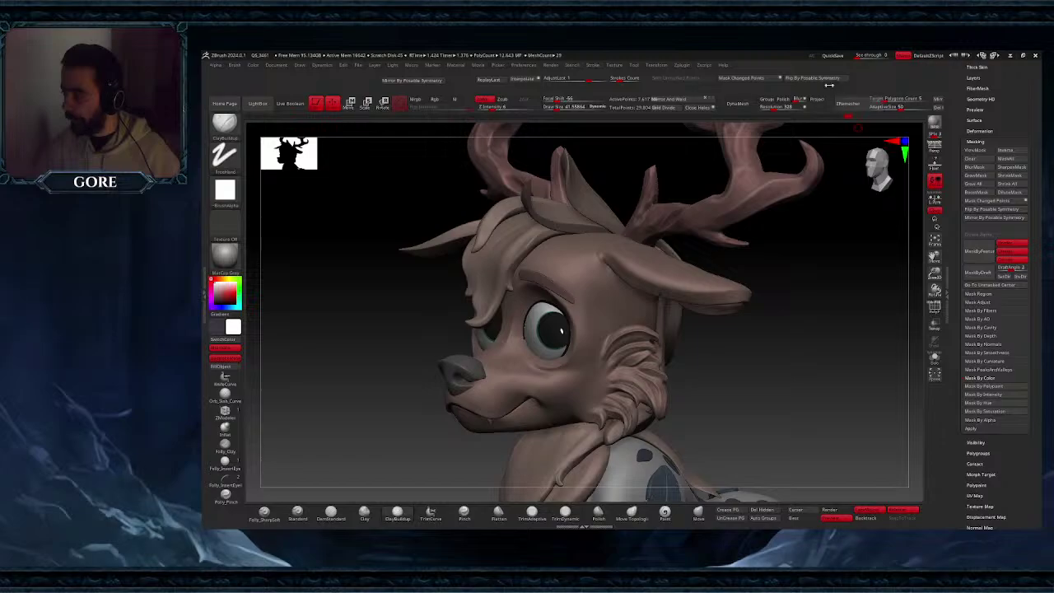
# - Quicksave the project and reload it from the saved quicksave files
pyautogui.click(835, 56)
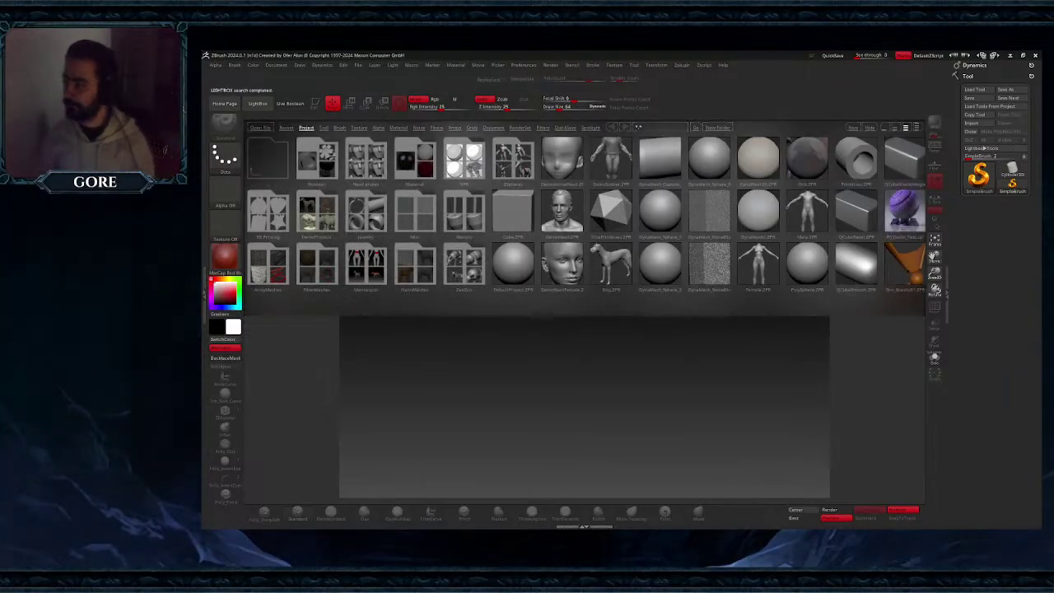
pyautogui.click(560, 128)
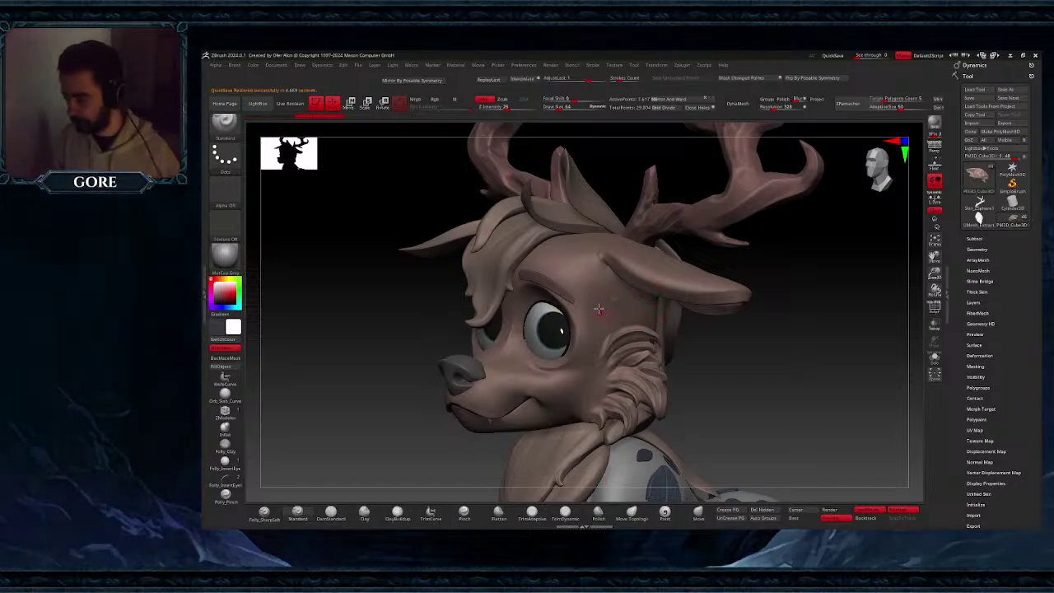
# - Smooth the face from the brow down around the eye and subdivide the head mesh
pyautogui.press('space')
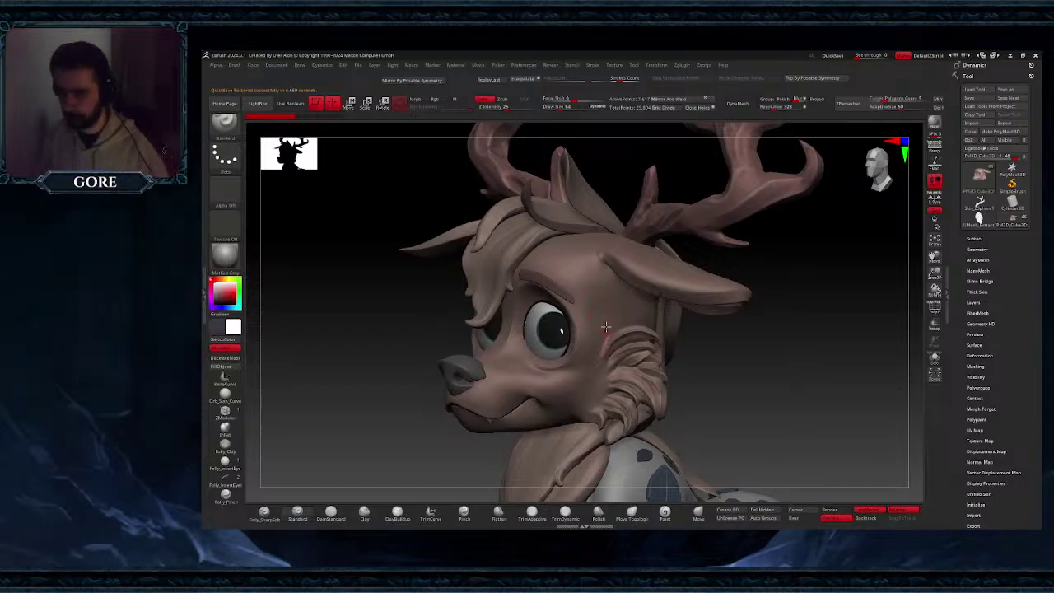
pyautogui.keyDown('ctrl'); pyautogui.moveTo(611, 332); pyautogui.dragTo(674, 333, button='right'); pyautogui.keyUp('ctrl')
pyautogui.moveTo(934, 257); pyautogui.dragTo(1033, 167)
pyautogui.keyDown('ctrl'); pyautogui.moveTo(630, 247); pyautogui.dragTo(683, 287, button='right'); pyautogui.keyUp('ctrl')
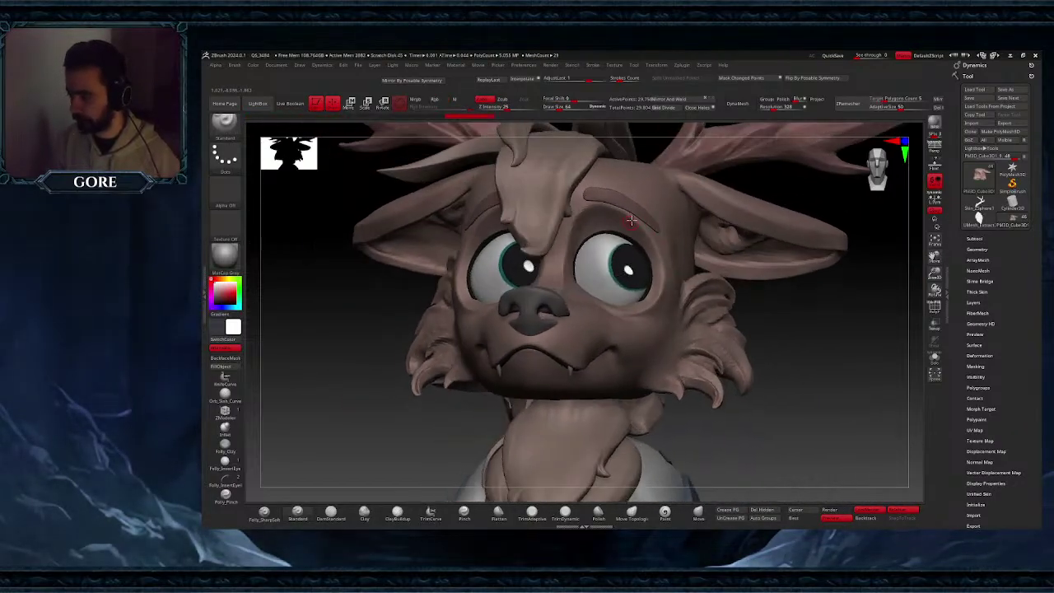
pyautogui.moveTo(632, 220)
pyautogui.keyDown('shift'); pyautogui.mouseDown()
pyautogui.moveTo(654, 234)
pyautogui.moveTo(663, 265)
pyautogui.moveTo(648, 307)
pyautogui.mouseUp(); pyautogui.keyUp('shift')
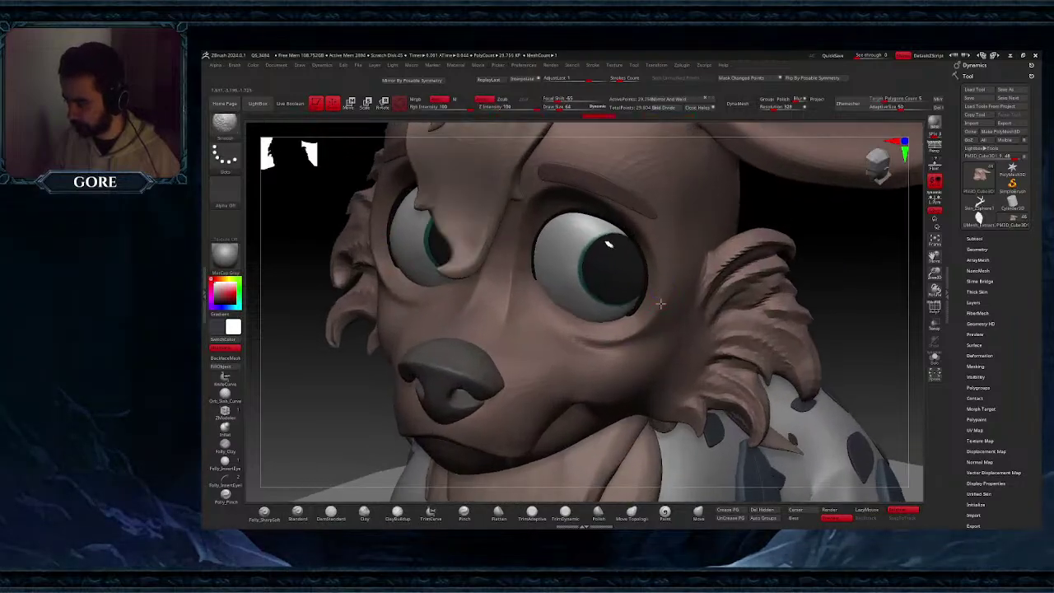
pyautogui.keyDown('shift'); pyautogui.moveTo(621, 339); pyautogui.dragTo(671, 337); pyautogui.keyUp('shift')
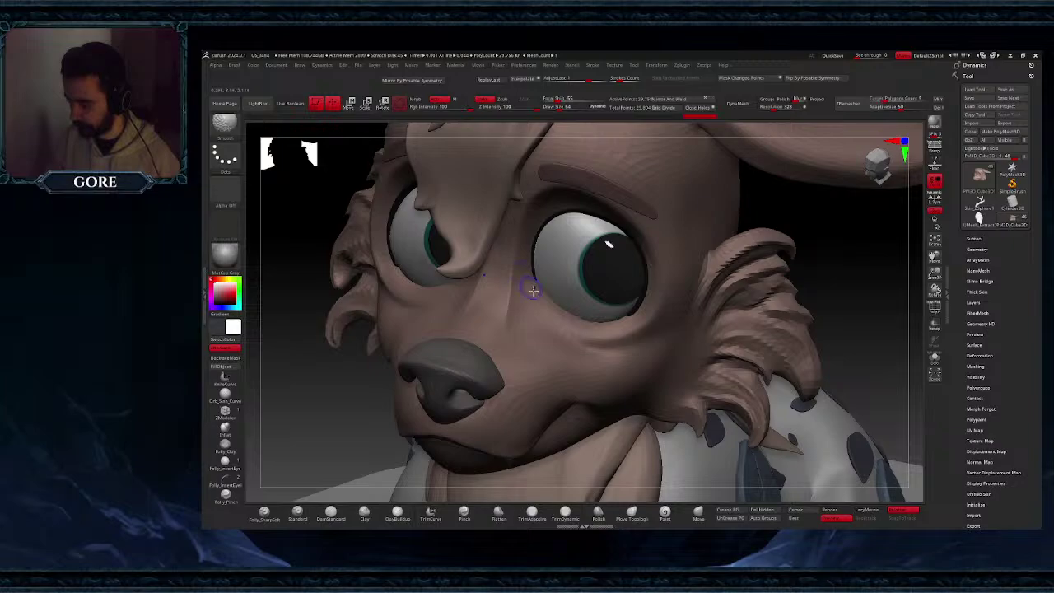
pyautogui.moveTo(644, 337)
pyautogui.keyDown('ctrl'); pyautogui.mouseDown(button='right')
pyautogui.moveTo(634, 300)
pyautogui.moveTo(648, 289)
pyautogui.mouseUp(button='right'); pyautogui.keyUp('ctrl')
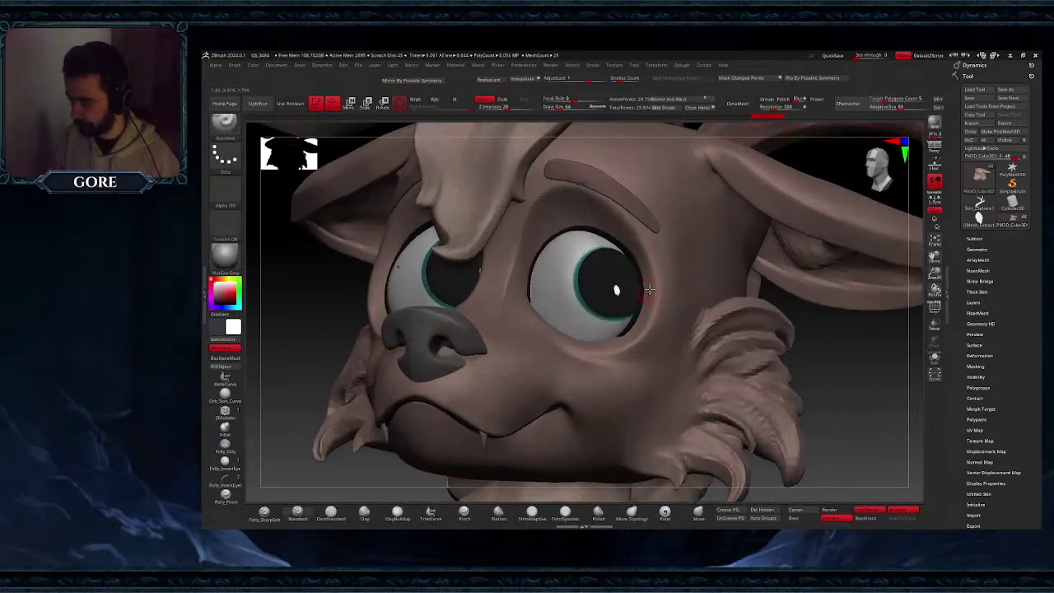
pyautogui.hotkey('ctrl', 'd')
# - Try to smooth the brow area and the bridge of the nose
pyautogui.keyDown('shift'); pyautogui.moveTo(575, 189); pyautogui.dragTo(593, 196); pyautogui.keyUp('shift')
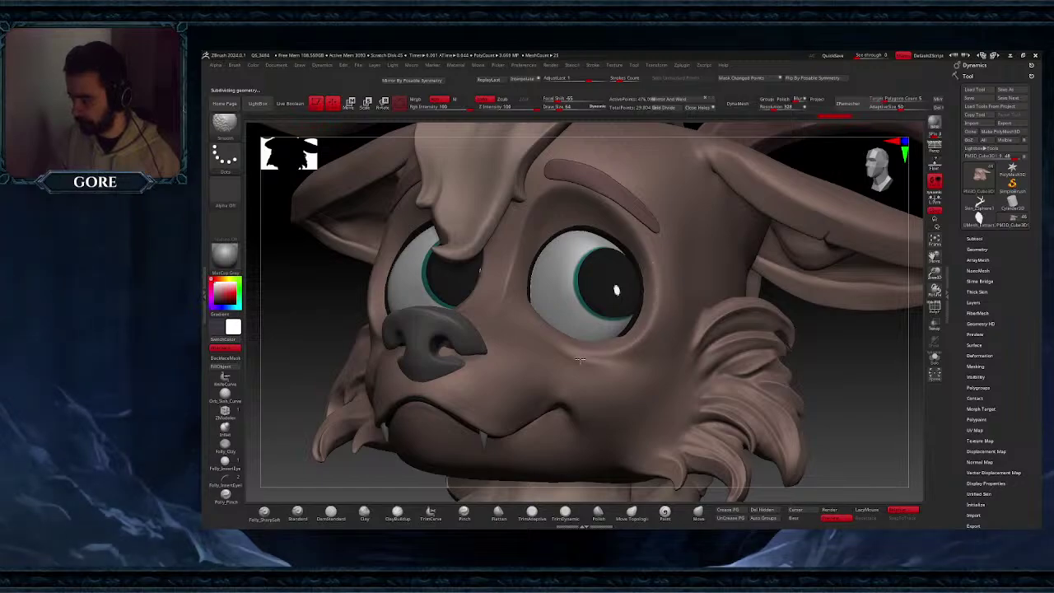
pyautogui.moveTo(581, 360)
pyautogui.mouseDown(button='right')
pyautogui.moveTo(640, 383)
pyautogui.moveTo(631, 359)
pyautogui.moveTo(553, 356)
pyautogui.moveTo(560, 338)
pyautogui.mouseUp(button='right')
pyautogui.keyDown('shift'); pyautogui.moveTo(555, 336); pyautogui.dragTo(545, 361); pyautogui.keyUp('shift')
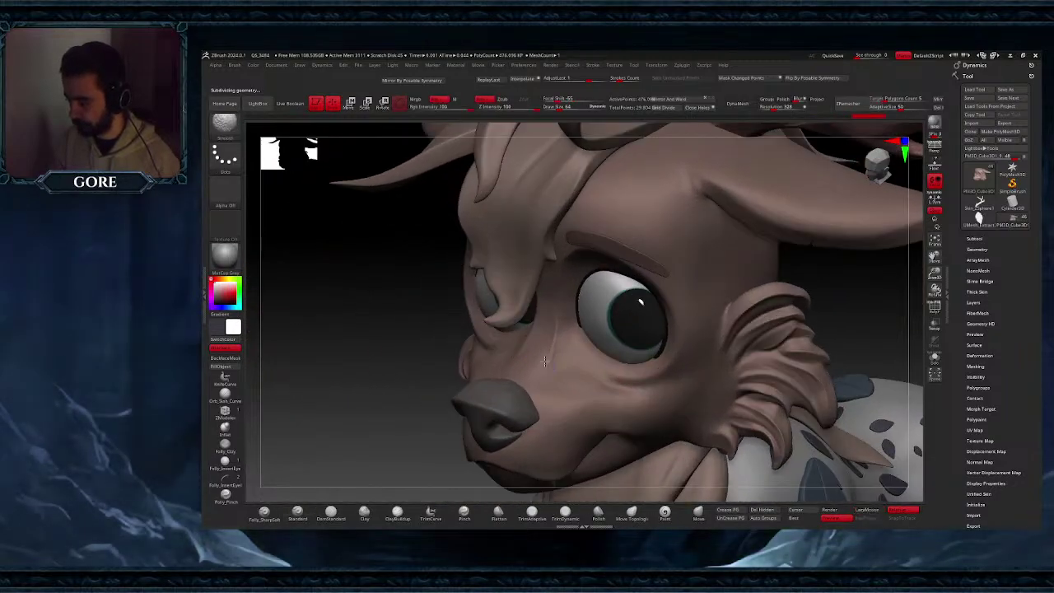
pyautogui.hotkey('ctrl', 'z')
pyautogui.hotkey('ctrl', 'z')
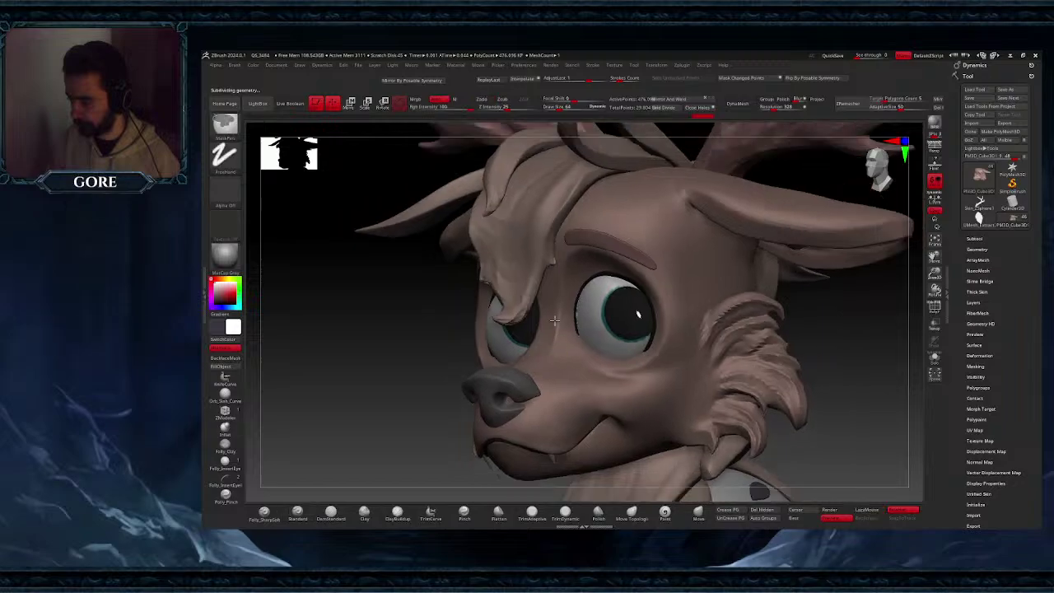
pyautogui.moveTo(555, 320)
pyautogui.keyDown('ctrl'); pyautogui.mouseDown(button='right')
pyautogui.moveTo(557, 284)
pyautogui.moveTo(624, 309)
pyautogui.mouseUp(button='right'); pyautogui.keyUp('ctrl')
pyautogui.keyDown('ctrl'); pyautogui.moveTo(624, 309); pyautogui.dragTo(623, 359, button='right'); pyautogui.keyUp('ctrl')
pyautogui.moveTo(623, 359)
pyautogui.mouseDown(button='right')
pyautogui.moveTo(586, 359)
pyautogui.moveTo(586, 376)
pyautogui.moveTo(602, 333)
pyautogui.mouseUp(button='right')
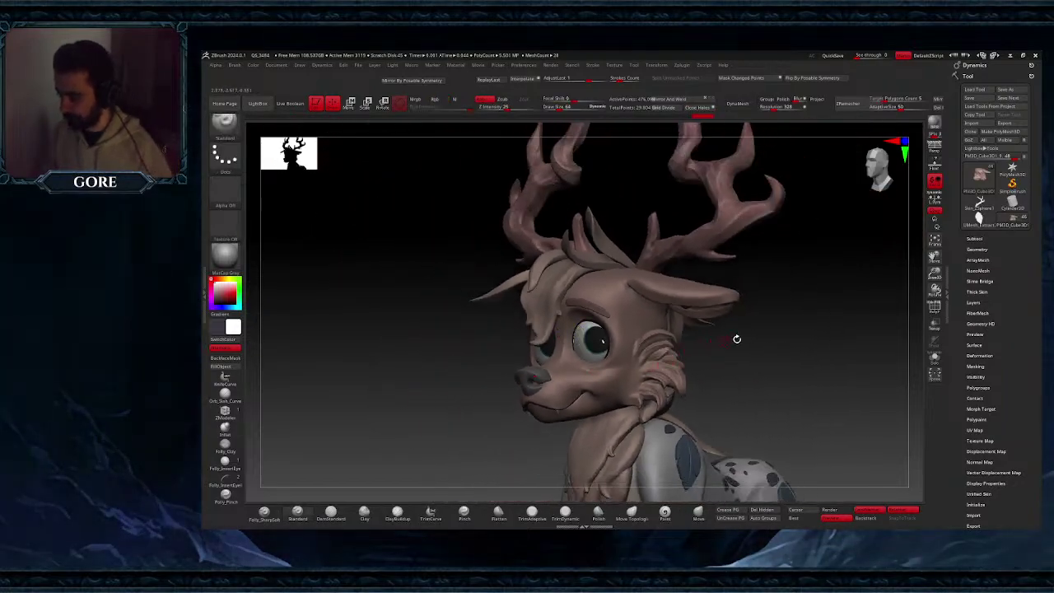
pyautogui.hotkey('ctrl', 'z')
pyautogui.hotkey('ctrl', 'z')
pyautogui.hotkey('ctrl', 'z')
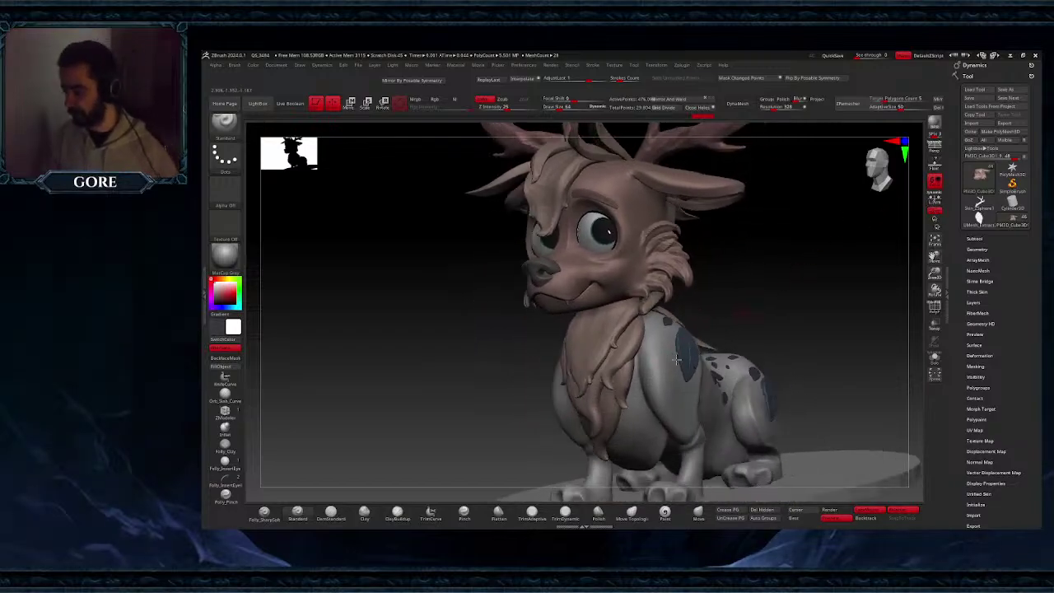
pyautogui.moveTo(677, 358); pyautogui.dragTo(666, 370, button='right')
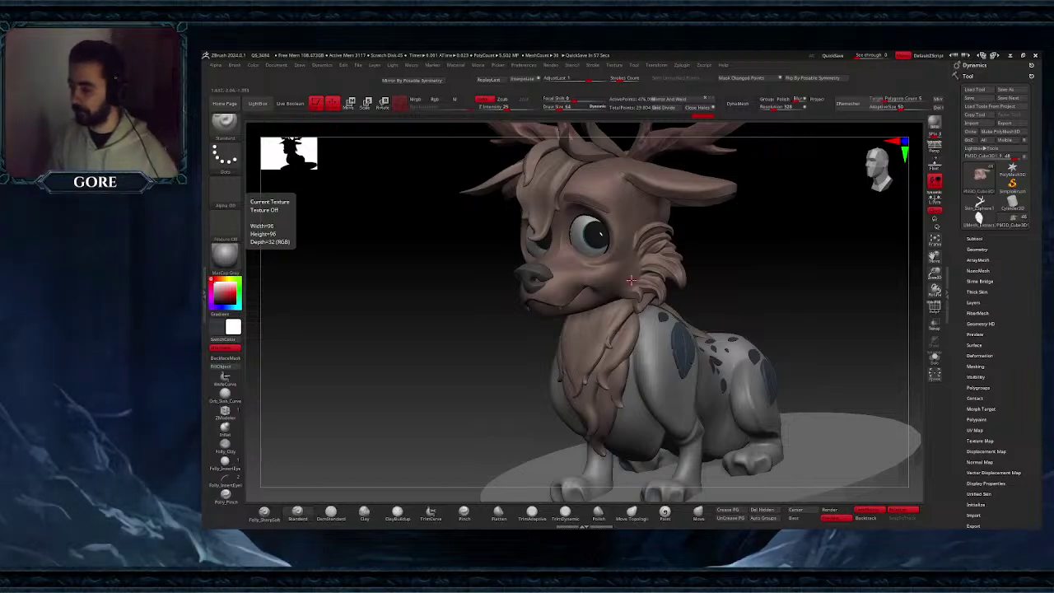
pyautogui.moveTo(624, 287)
pyautogui.mouseDown(button='right')
pyautogui.moveTo(655, 284)
pyautogui.moveTo(633, 284)
pyautogui.mouseUp(button='right')
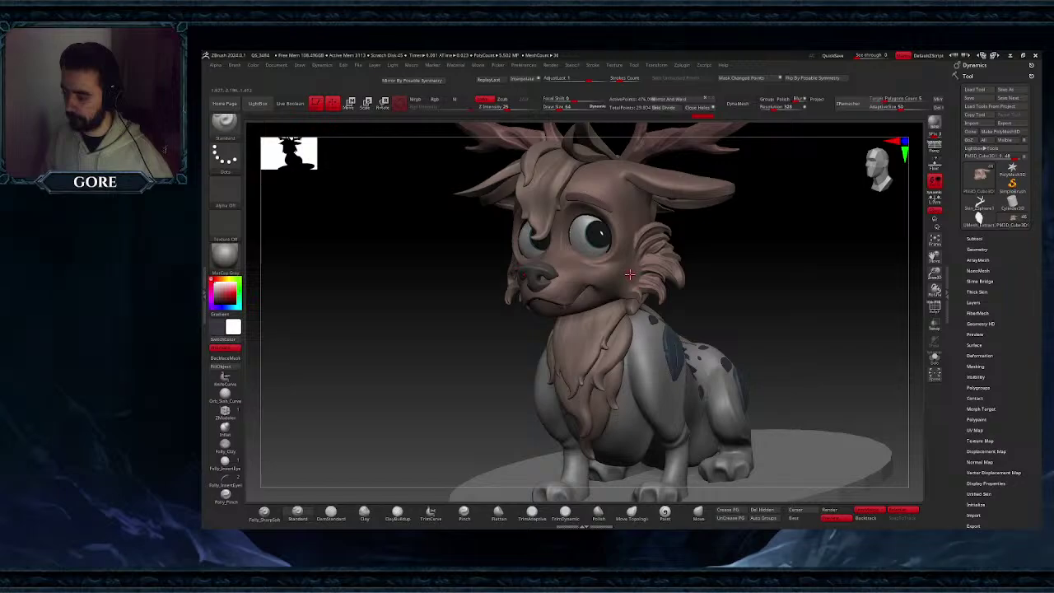
pyautogui.moveTo(632, 284); pyautogui.dragTo(657, 270, button='right')
pyautogui.keyDown('ctrl'); pyautogui.moveTo(657, 270); pyautogui.dragTo(635, 318, button='right'); pyautogui.keyUp('ctrl')
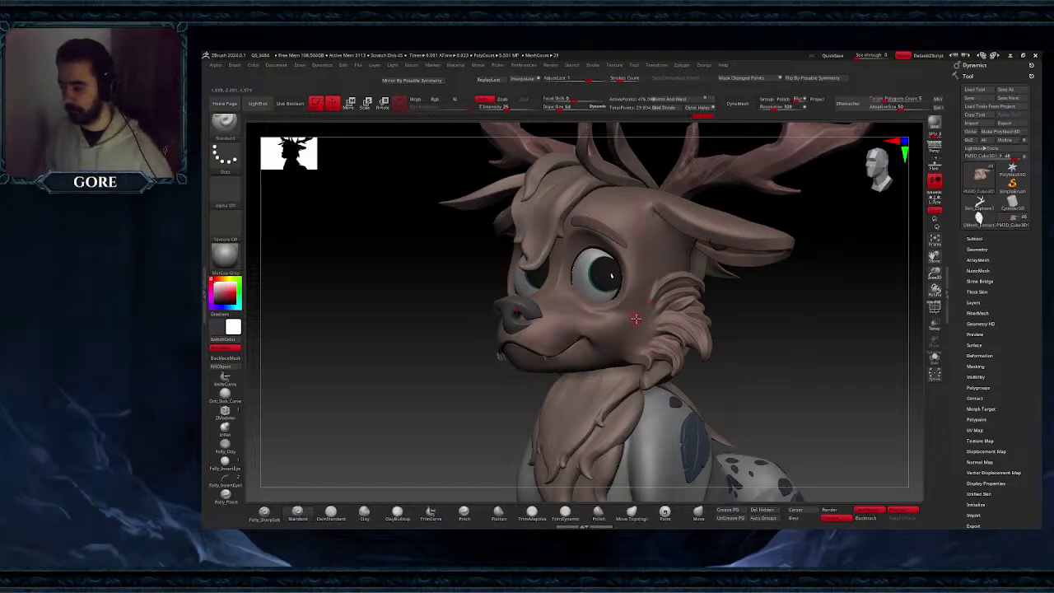
pyautogui.moveTo(933, 255); pyautogui.dragTo(892, 244)
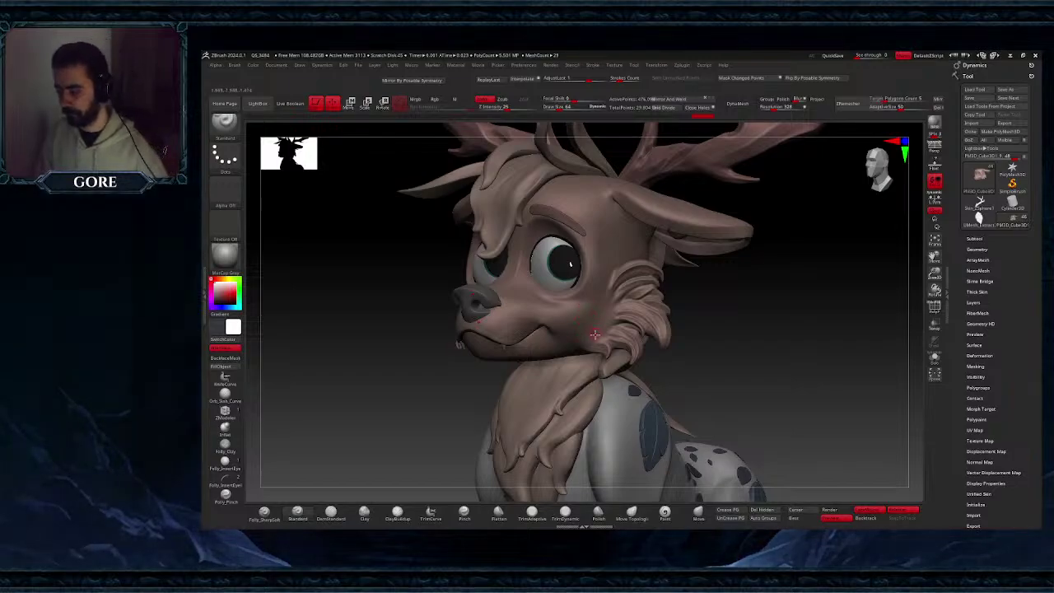
# - Switch to the Flatten brush, enlarge its draw size and disable its RGB colour channel
pyautogui.click(498, 517)
pyautogui.press('space')
pyautogui.moveTo(609, 303); pyautogui.dragTo(625, 307)
pyautogui.press('space')
pyautogui.moveTo(608, 315); pyautogui.dragTo(614, 298, button='right')
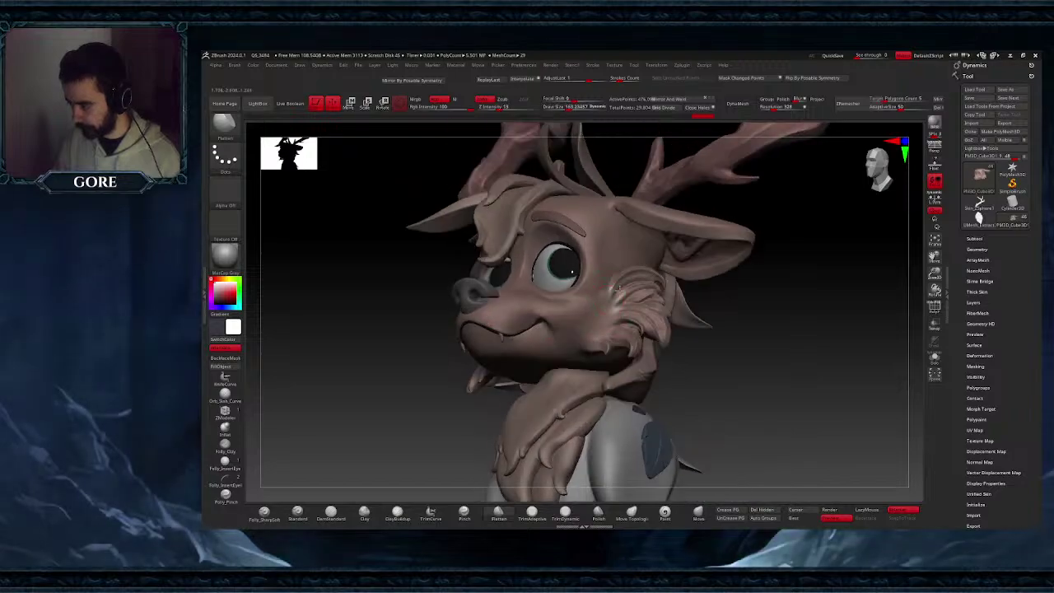
pyautogui.click(446, 103)
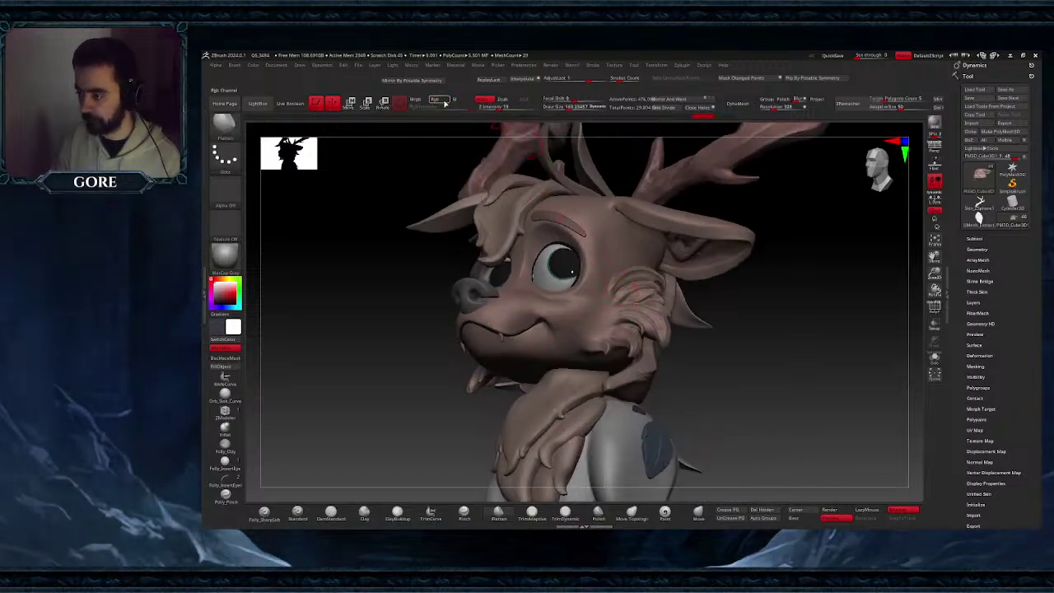
# - Flatten and smooth the strand details in the upper and middle tufts of the cheek fur
pyautogui.moveTo(628, 245); pyautogui.dragTo(619, 298, button='right')
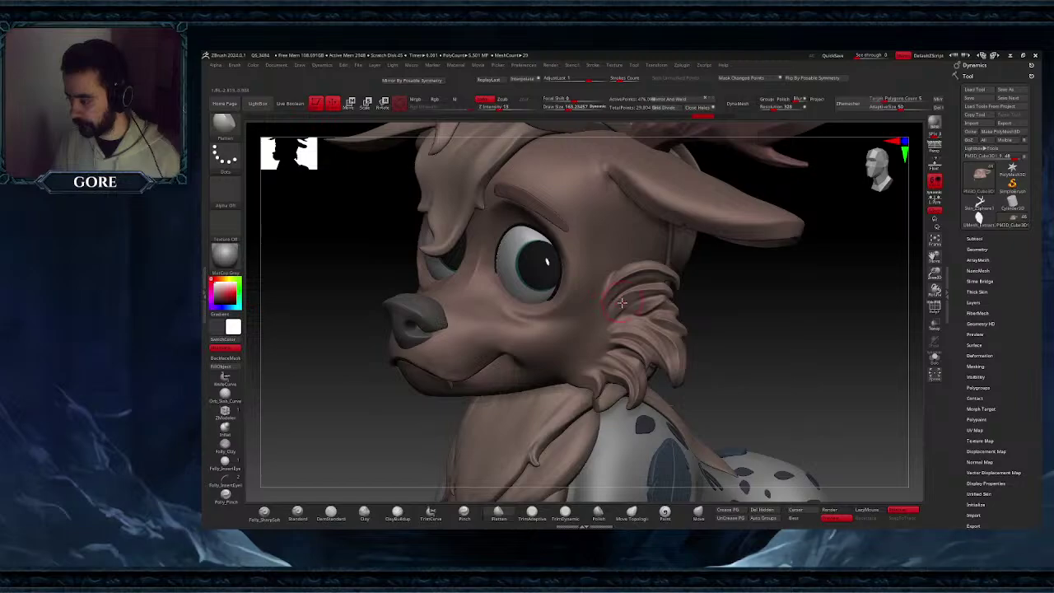
pyautogui.moveTo(618, 302); pyautogui.dragTo(626, 295)
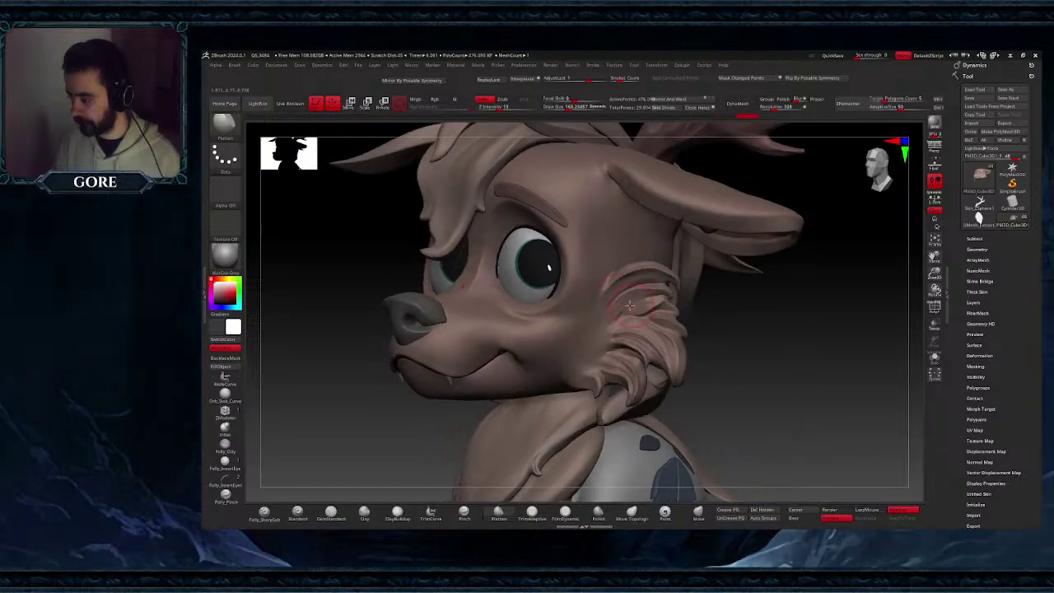
pyautogui.moveTo(625, 296); pyautogui.dragTo(642, 332, button='right')
pyautogui.moveTo(632, 332); pyautogui.dragTo(669, 348)
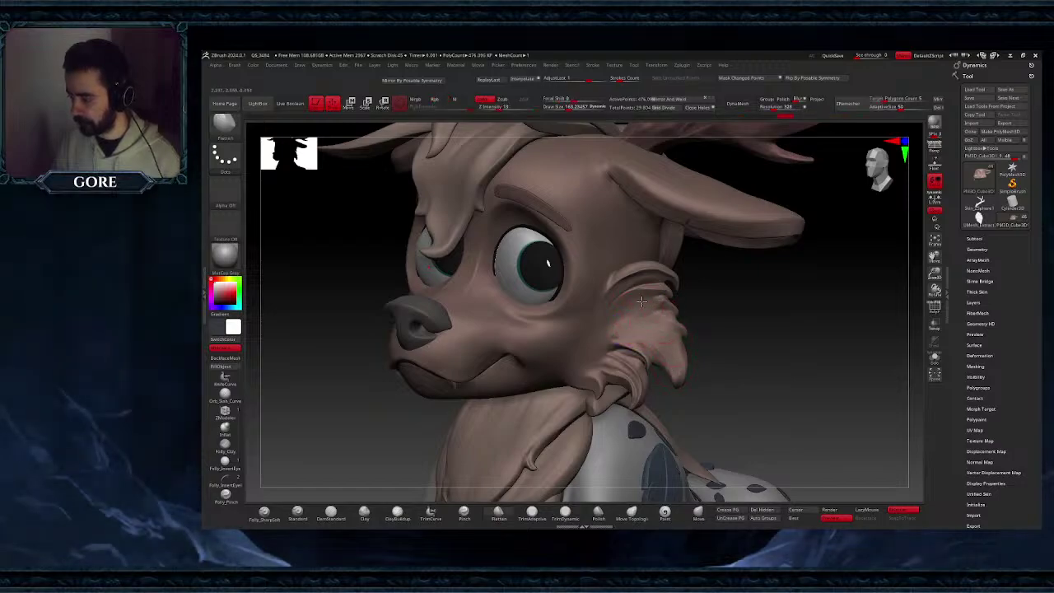
pyautogui.keyDown('shift'); pyautogui.moveTo(650, 291); pyautogui.dragTo(641, 295); pyautogui.keyUp('shift')
pyautogui.moveTo(668, 309); pyautogui.dragTo(651, 280, button='right')
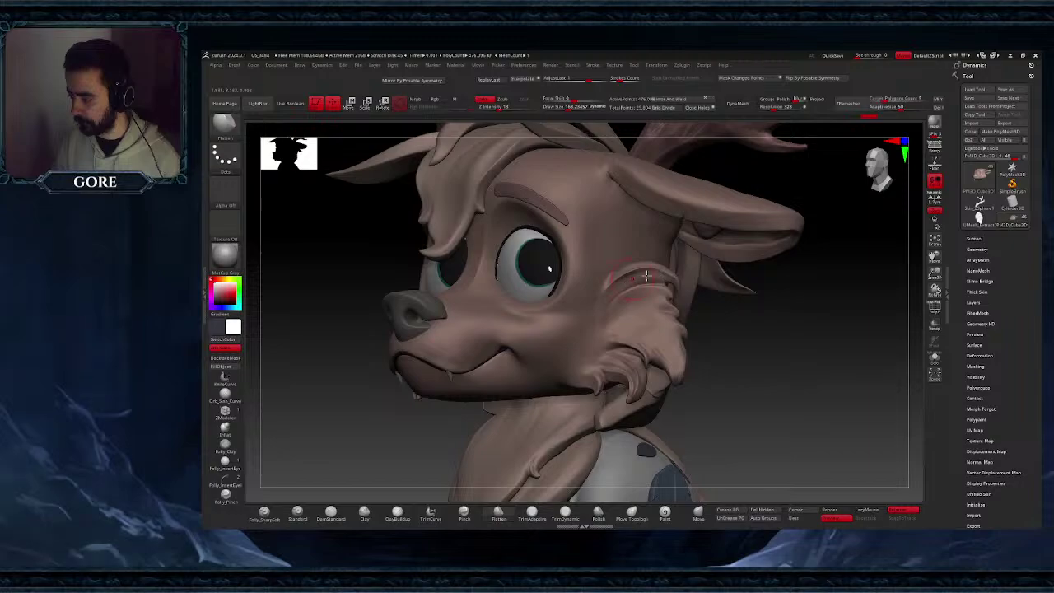
pyautogui.moveTo(646, 276)
pyautogui.mouseDown()
pyautogui.moveTo(627, 275)
pyautogui.moveTo(663, 308)
pyautogui.mouseUp()
# - Flatten and smooth the lower cheek fur tufts, reducing the Flatten brush's draw size to about 129
pyautogui.moveTo(663, 310); pyautogui.dragTo(677, 424, button='right')
pyautogui.moveTo(676, 424)
pyautogui.mouseDown(button='right')
pyautogui.moveTo(652, 428)
pyautogui.moveTo(664, 463)
pyautogui.mouseUp(button='right')
pyautogui.moveTo(619, 360)
pyautogui.mouseDown()
pyautogui.moveTo(632, 377)
pyautogui.moveTo(610, 366)
pyautogui.moveTo(635, 380)
pyautogui.mouseUp()
pyautogui.press('space')
pyautogui.hotkey('ctrl', 'z')
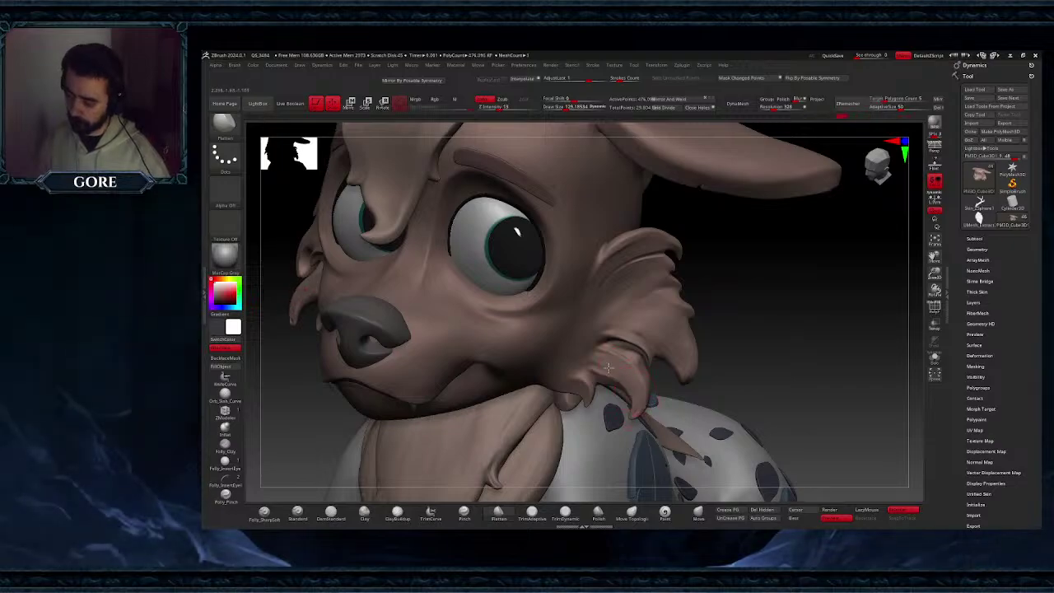
pyautogui.moveTo(643, 365)
pyautogui.mouseDown(button='right')
pyautogui.moveTo(629, 318)
pyautogui.moveTo(625, 365)
pyautogui.moveTo(657, 357)
pyautogui.moveTo(657, 378)
pyautogui.mouseUp(button='right')
pyautogui.moveTo(692, 359); pyautogui.dragTo(665, 370, button='right')
pyautogui.keyDown('shift'); pyautogui.moveTo(635, 336); pyautogui.dragTo(615, 358); pyautogui.keyUp('shift')
pyautogui.moveTo(615, 359); pyautogui.dragTo(558, 352, button='right')
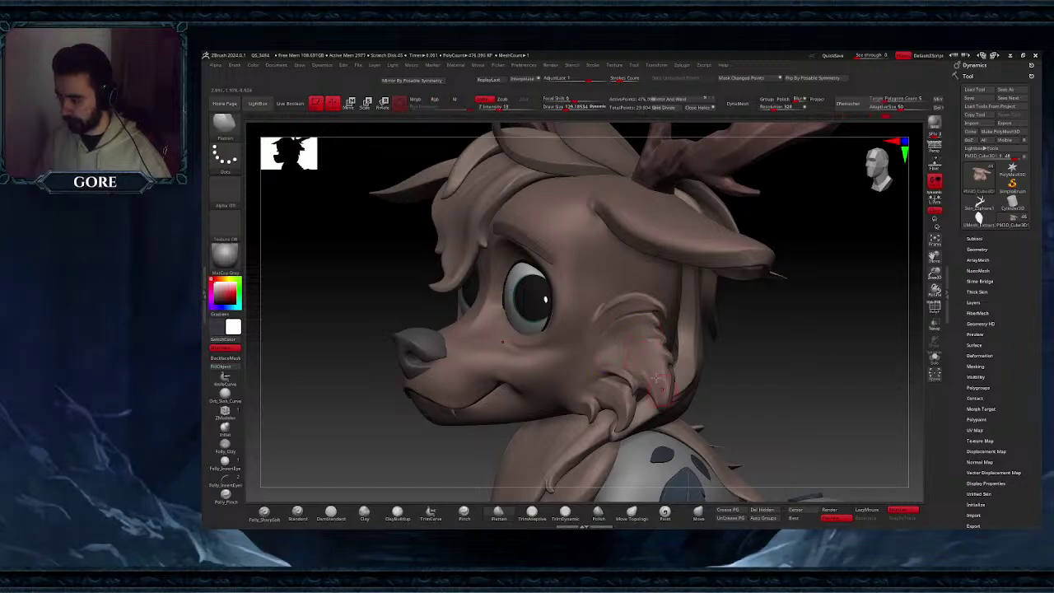
# - Pick up the forelock's light beige as the painting colour and make the head the active subtool again
pyautogui.moveTo(656, 383); pyautogui.dragTo(684, 380, button='right')
pyautogui.keyDown('ctrl'); pyautogui.moveTo(683, 380); pyautogui.dragTo(636, 400, button='right'); pyautogui.keyUp('ctrl')
pyautogui.moveTo(933, 261)
pyautogui.keyDown('ctrl'); pyautogui.mouseDown(button='right')
pyautogui.moveTo(746, 282)
pyautogui.moveTo(631, 357)
pyautogui.moveTo(934, 271)
pyautogui.mouseUp(button='right'); pyautogui.keyUp('ctrl')
pyautogui.moveTo(575, 338); pyautogui.dragTo(538, 390)
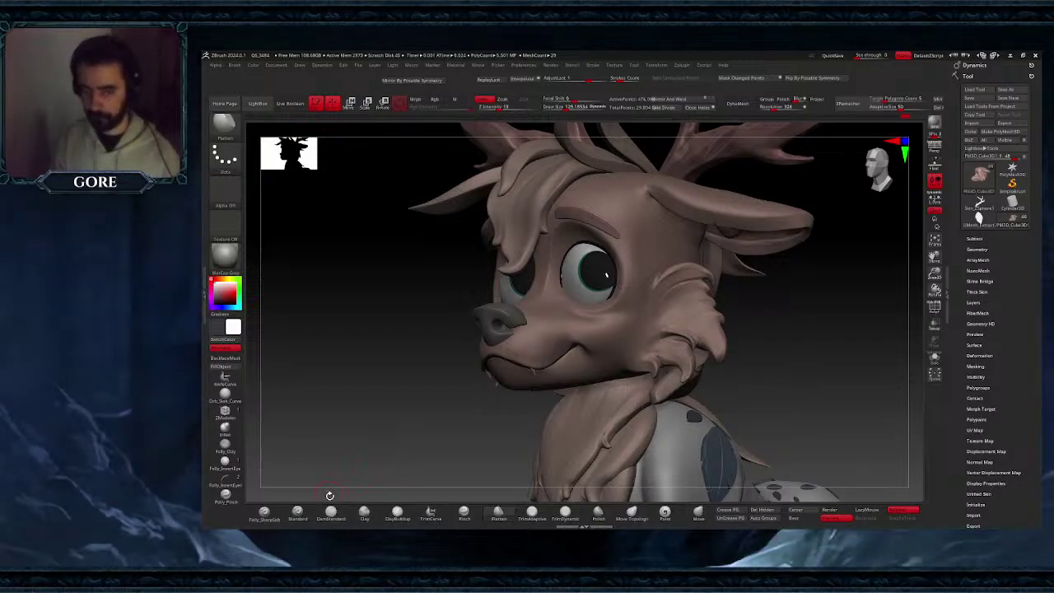
pyautogui.keyDown('alt'); pyautogui.click(524, 245); pyautogui.keyUp('alt')
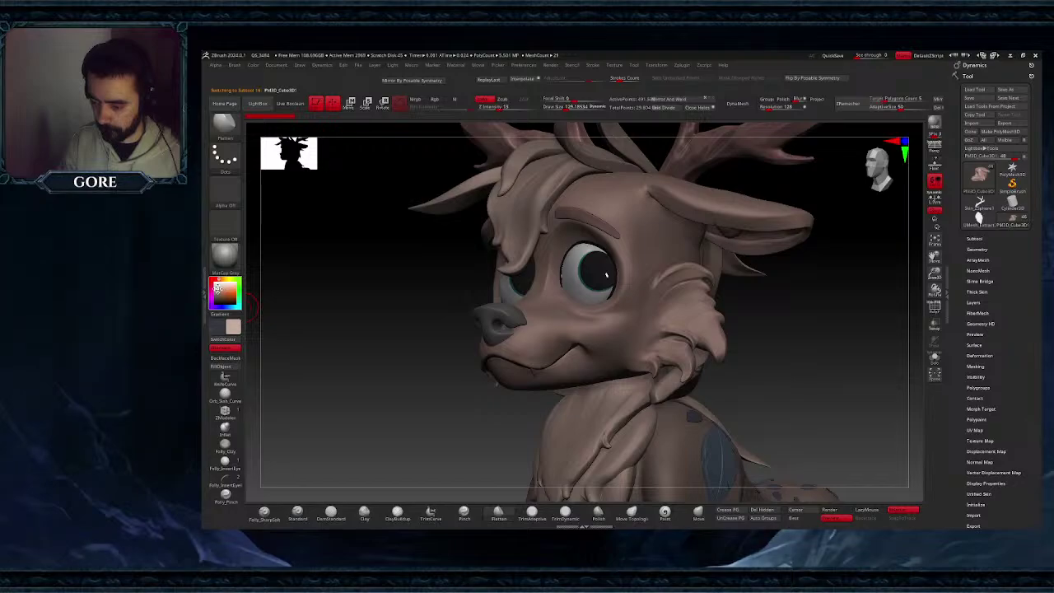
pyautogui.moveTo(514, 303); pyautogui.dragTo(606, 324, button='right')
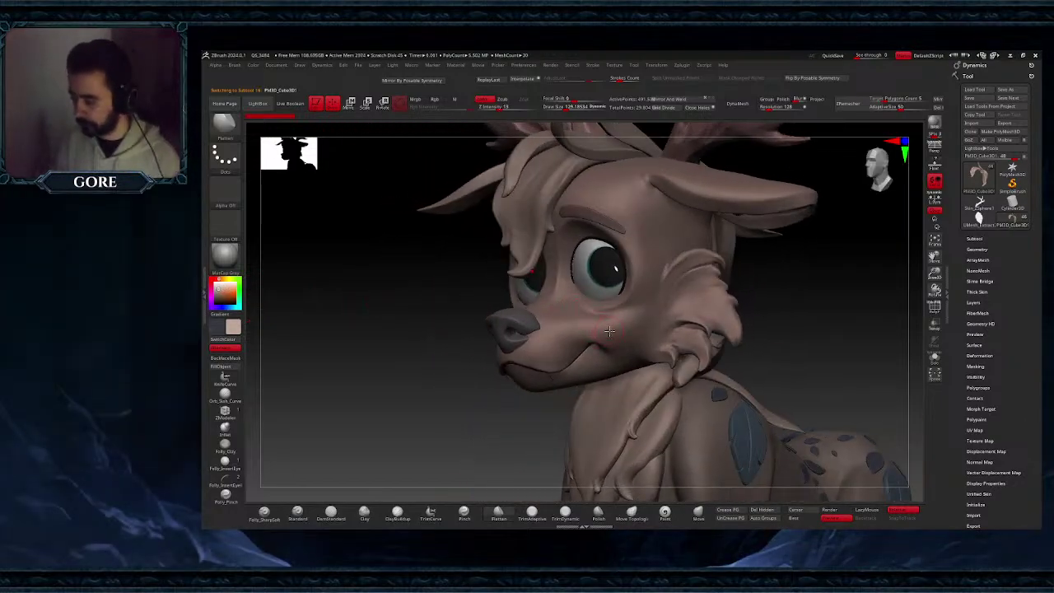
pyautogui.keyDown('alt'); pyautogui.click(617, 334); pyautogui.keyUp('alt')
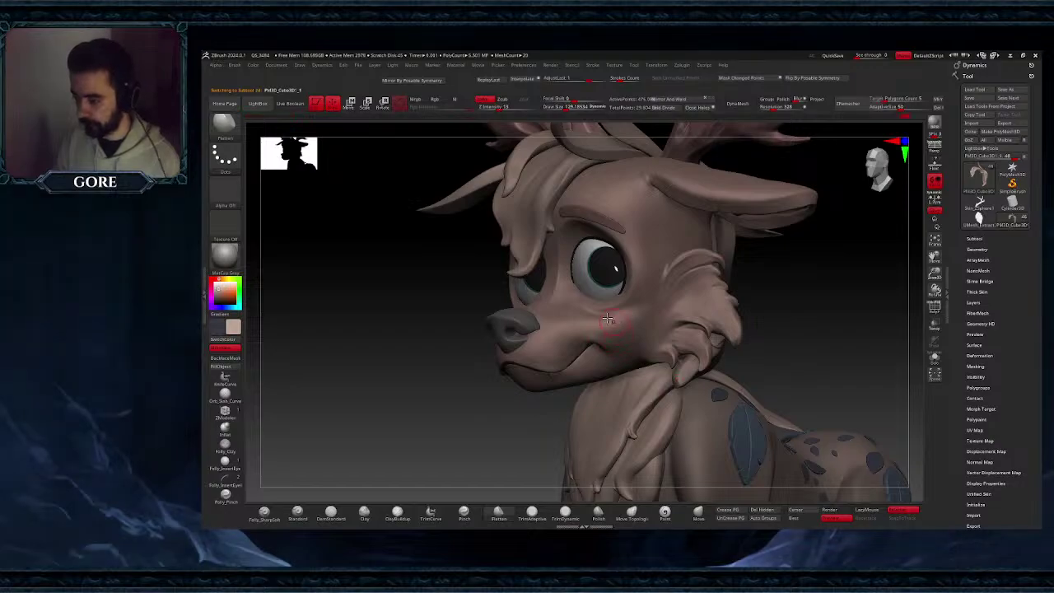
# - Try a colour-only stroke on the muzzle with the Polly_SharpSoft brush, enabling Rgb and disabling Zadd
pyautogui.click(279, 513)
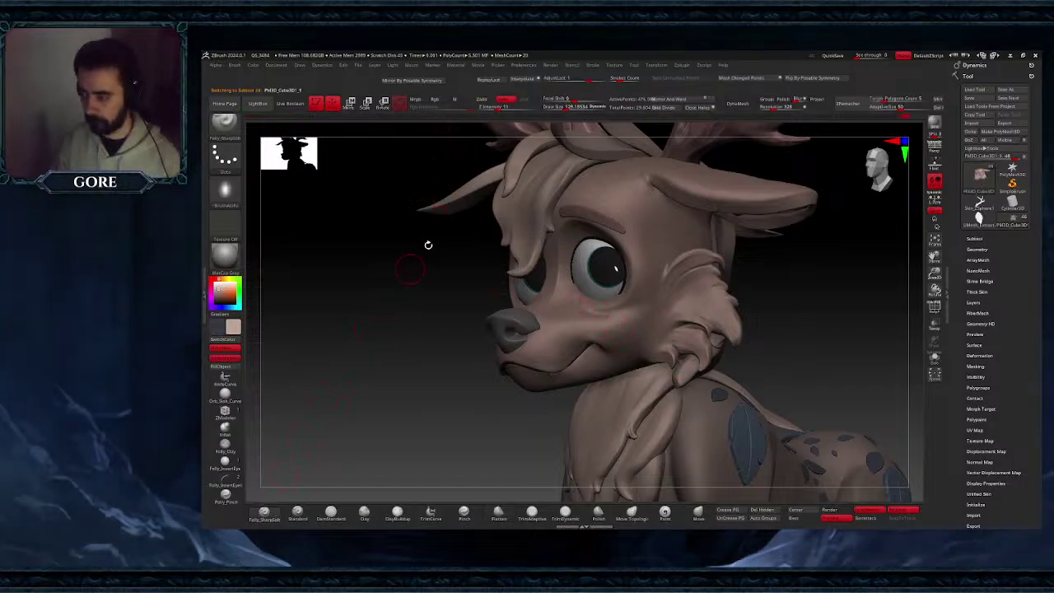
pyautogui.click(435, 101)
pyautogui.click(485, 100)
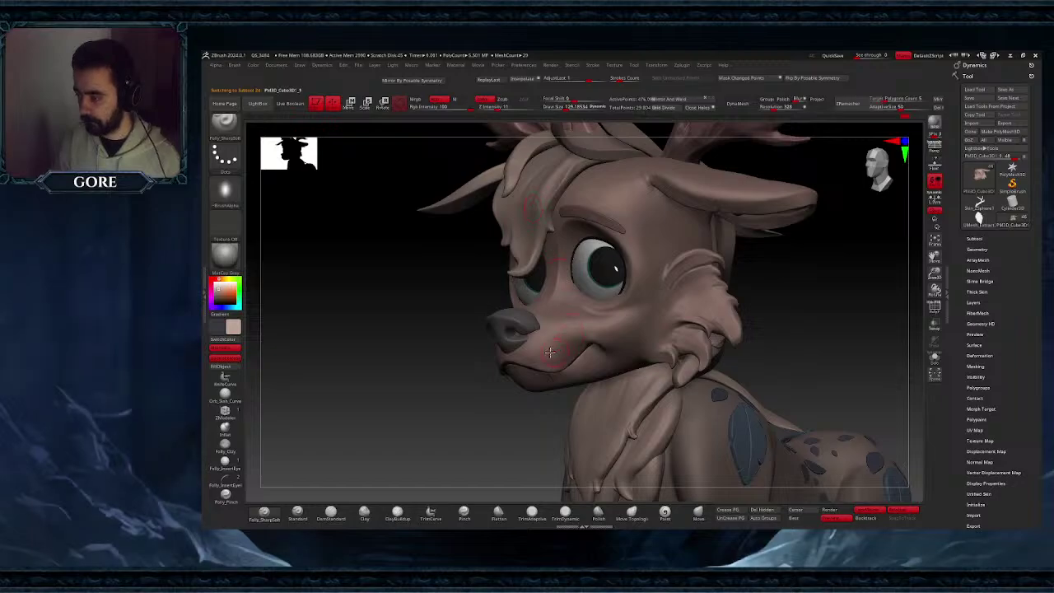
pyautogui.moveTo(573, 335); pyautogui.dragTo(611, 326)
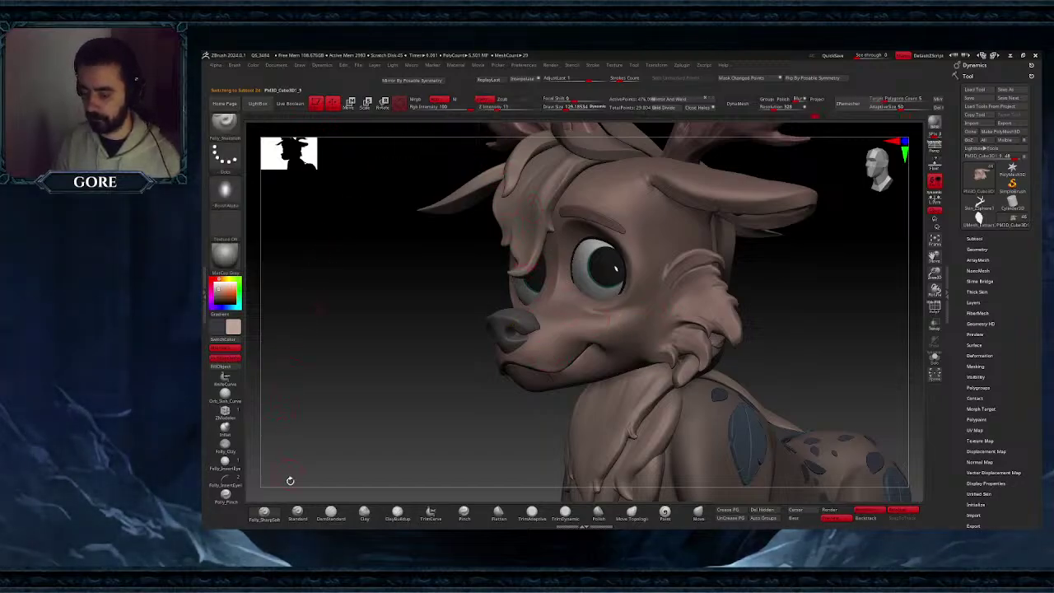
# - Switch to the Standard brush with Rgb on and Zadd off, and paint light beige on the muzzle
pyautogui.click(298, 512)
pyautogui.click(438, 99)
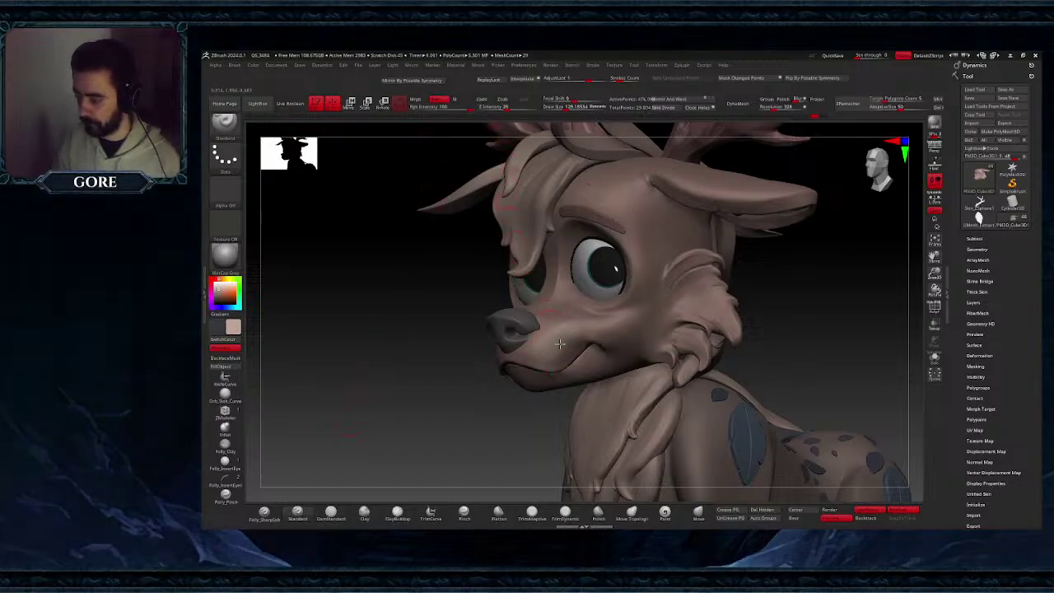
pyautogui.moveTo(548, 346); pyautogui.dragTo(562, 364, button='right')
pyautogui.moveTo(535, 339); pyautogui.dragTo(558, 343)
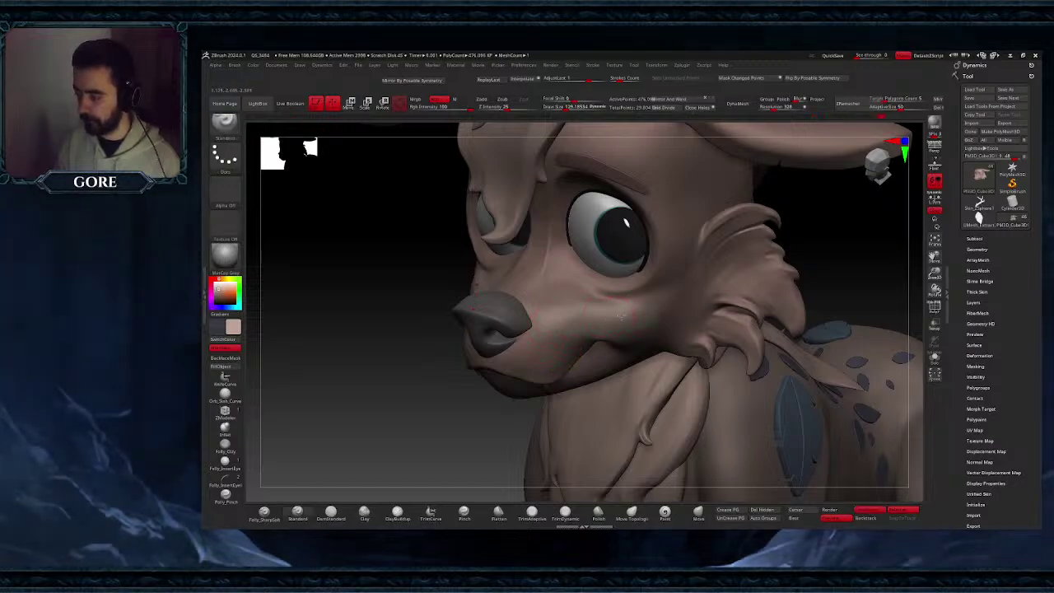
pyautogui.moveTo(635, 309); pyautogui.dragTo(613, 311, button='right')
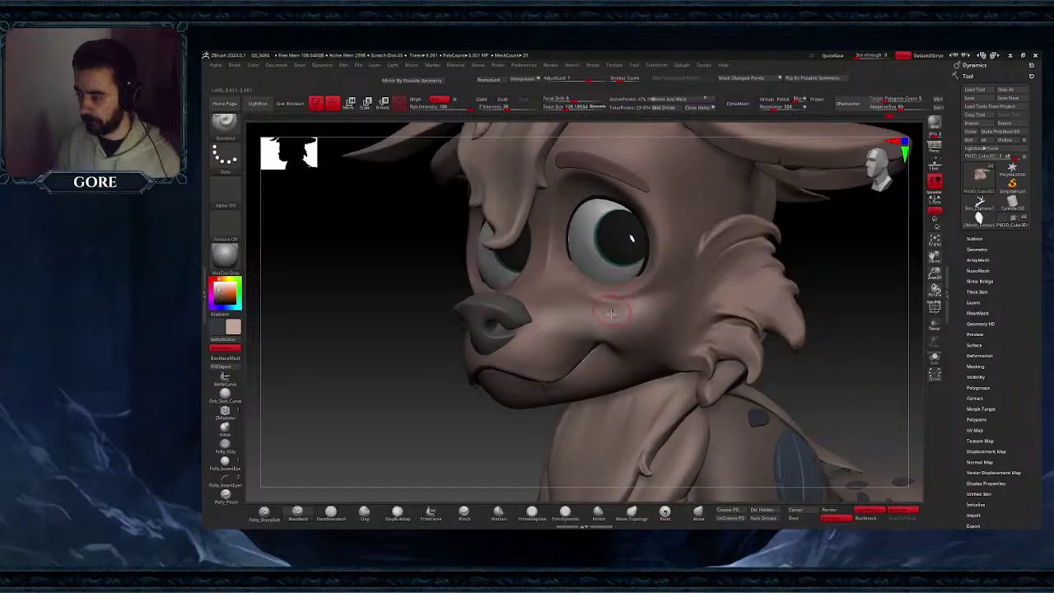
# - Change the display material to a skin shade and replace it with Flat Color to judge the paint
pyautogui.click(225, 257)
pyautogui.click(402, 268)
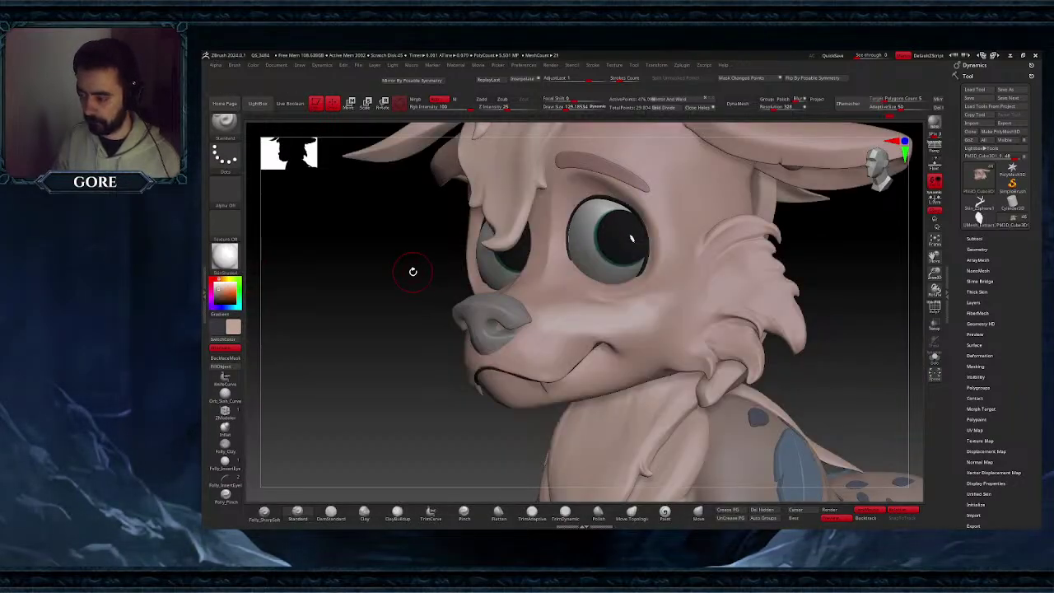
pyautogui.moveTo(599, 342); pyautogui.dragTo(602, 318, button='right')
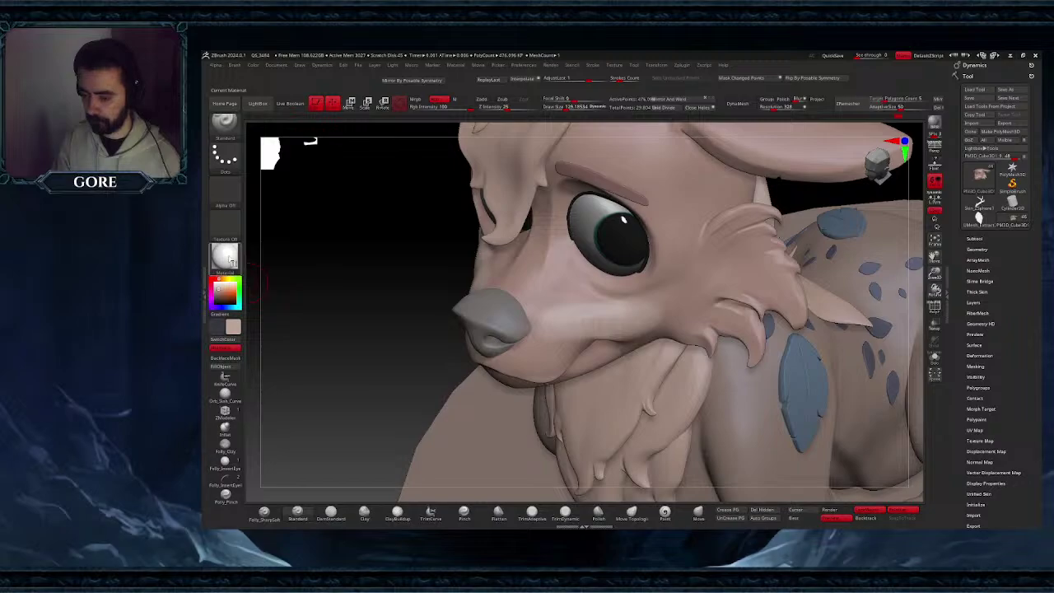
pyautogui.press('m')
pyautogui.click(370, 351)
# - Paint a light beige patch from beside the nose to below the eye, and restore the MatCap Gray material
pyautogui.moveTo(621, 326); pyautogui.dragTo(589, 321, button='right')
pyautogui.moveTo(593, 319); pyautogui.dragTo(670, 307)
pyautogui.moveTo(644, 304); pyautogui.dragTo(655, 314, button='right')
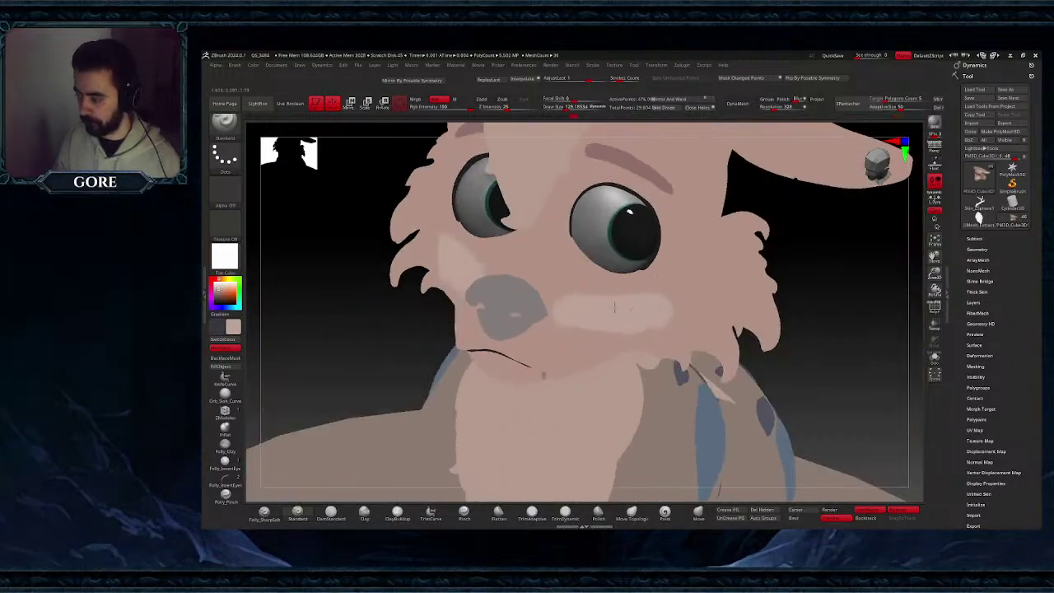
pyautogui.moveTo(573, 325); pyautogui.dragTo(580, 337)
pyautogui.moveTo(593, 337); pyautogui.dragTo(577, 329, button='right')
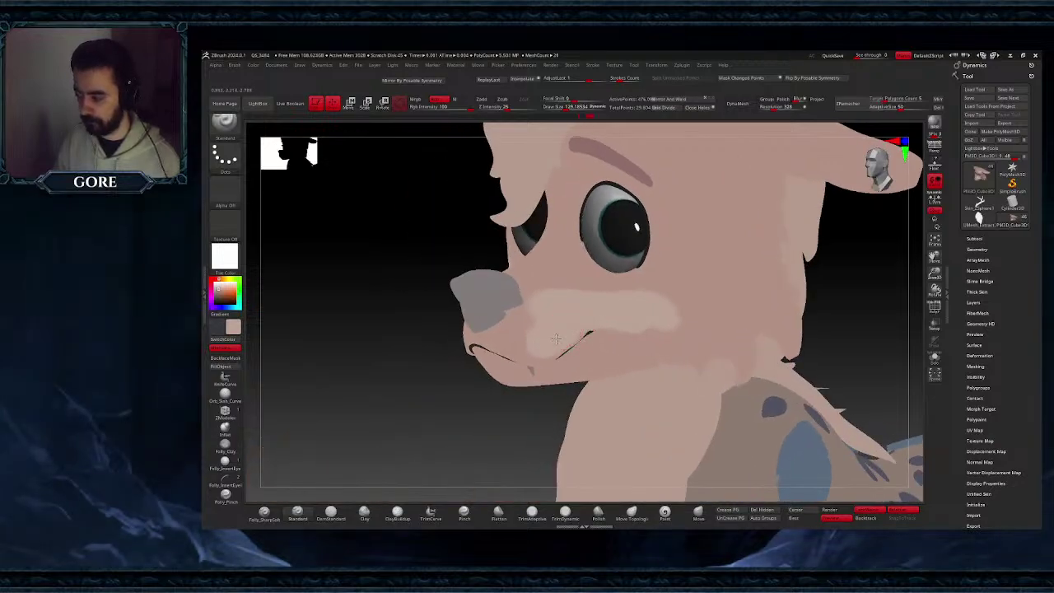
pyautogui.click(230, 264)
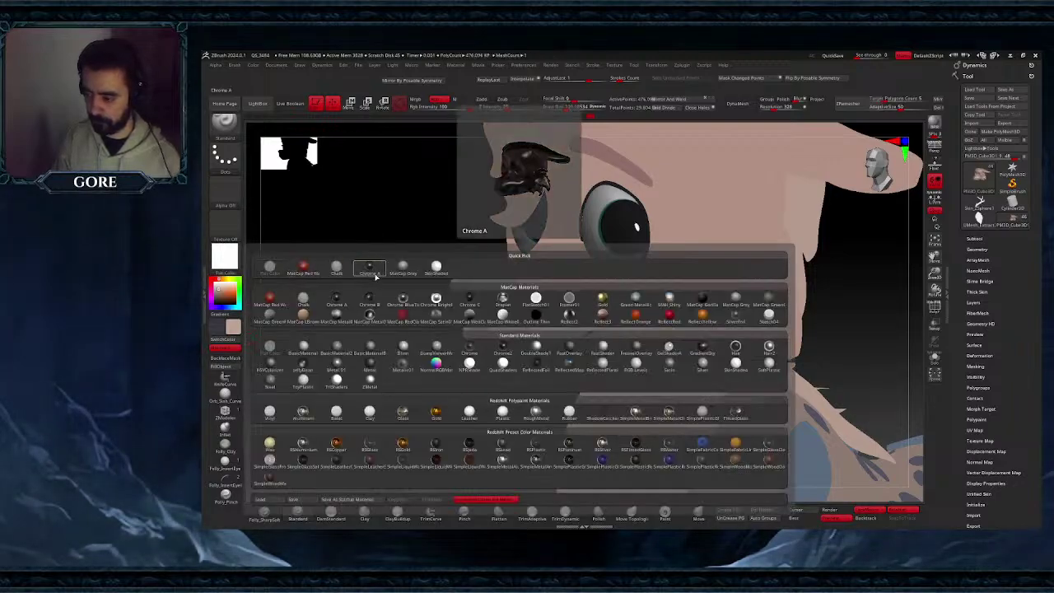
pyautogui.click(402, 270)
# - Select the eyebrows and fill them with a dark reddish brown based on their sampled colour
pyautogui.keyDown('ctrl'); pyautogui.moveTo(617, 338); pyautogui.dragTo(653, 249, button='right'); pyautogui.keyUp('ctrl')
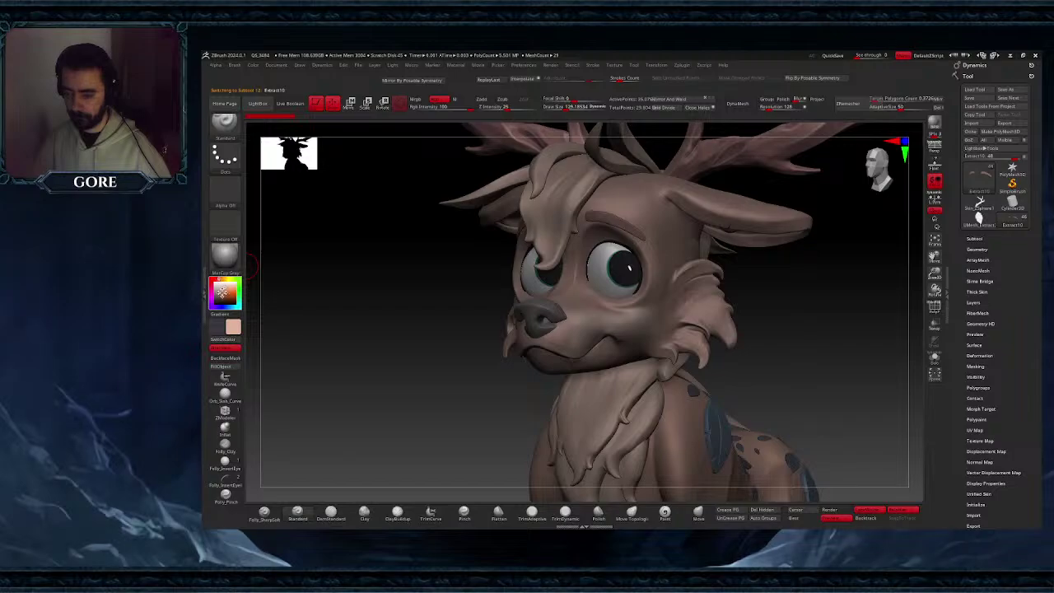
pyautogui.moveTo(225, 290); pyautogui.dragTo(226, 297)
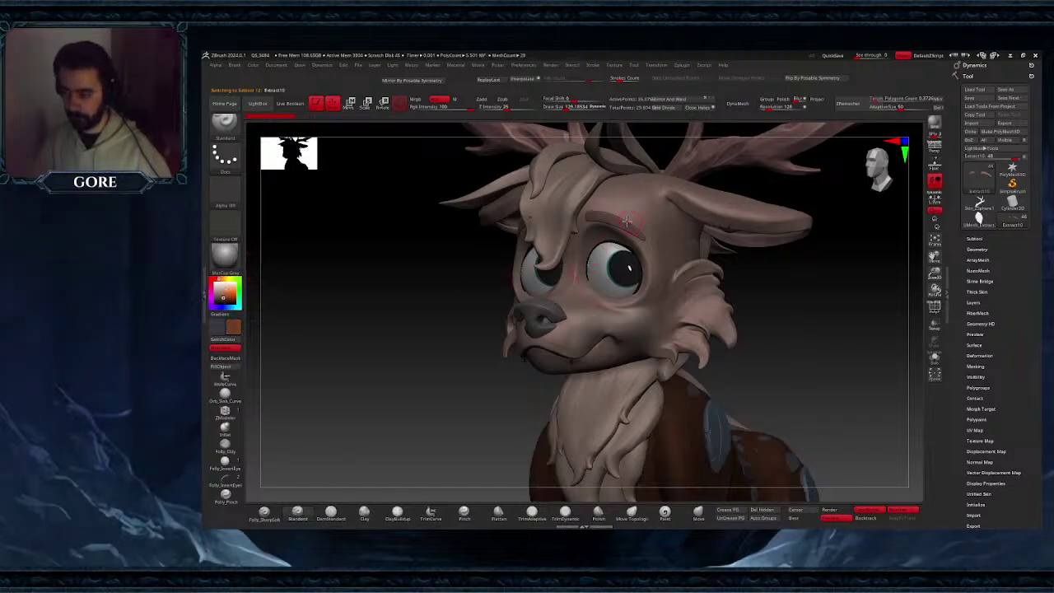
pyautogui.press('c')
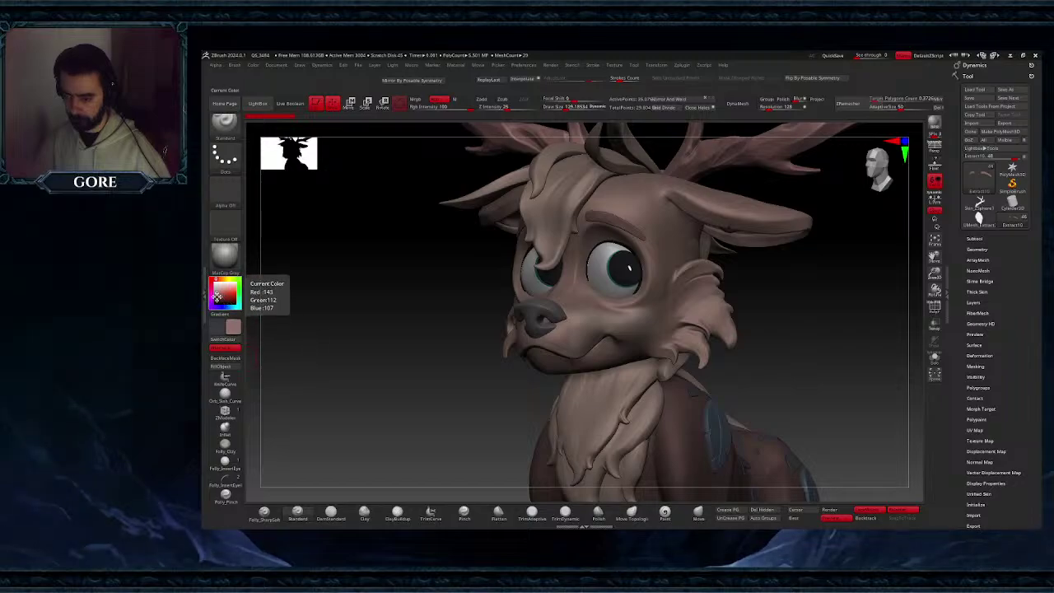
pyautogui.moveTo(217, 293); pyautogui.dragTo(217, 298)
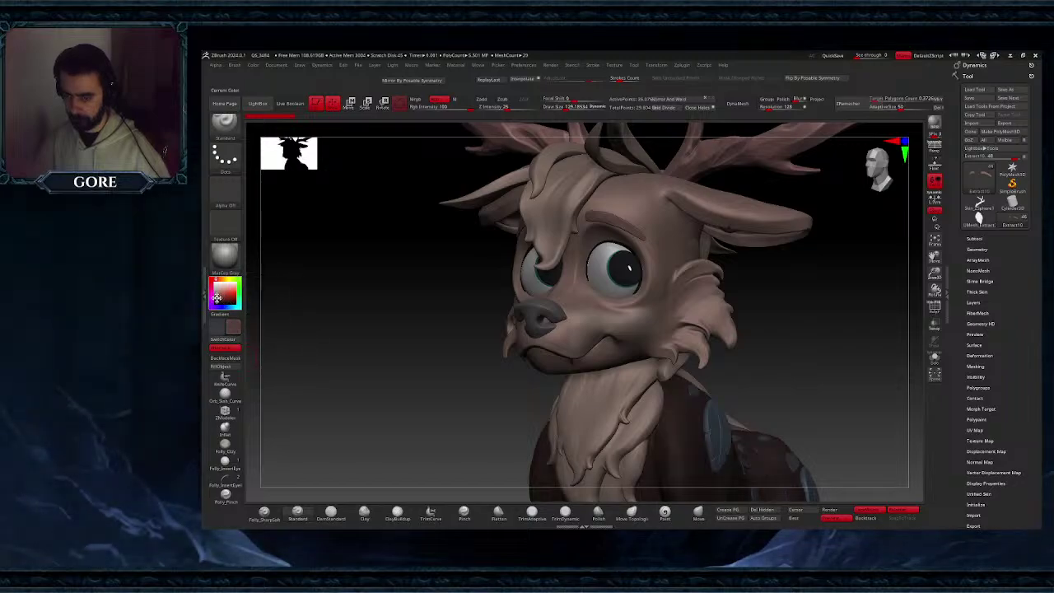
pyautogui.click(235, 367)
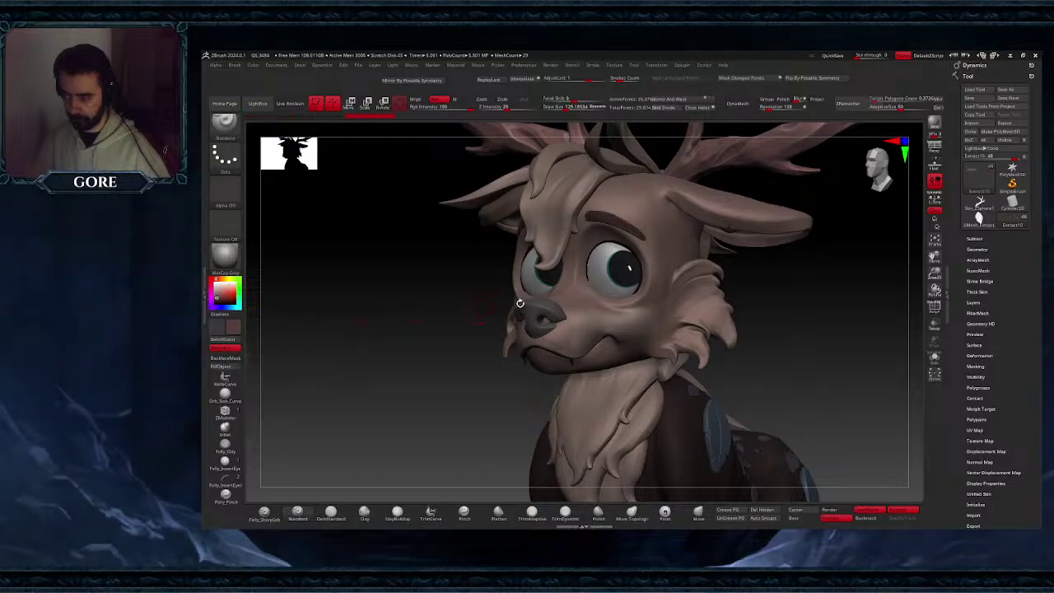
# - Sample the fur colour, darken it to a medium-dark brown, and fill the whole head with it
pyautogui.press('c')
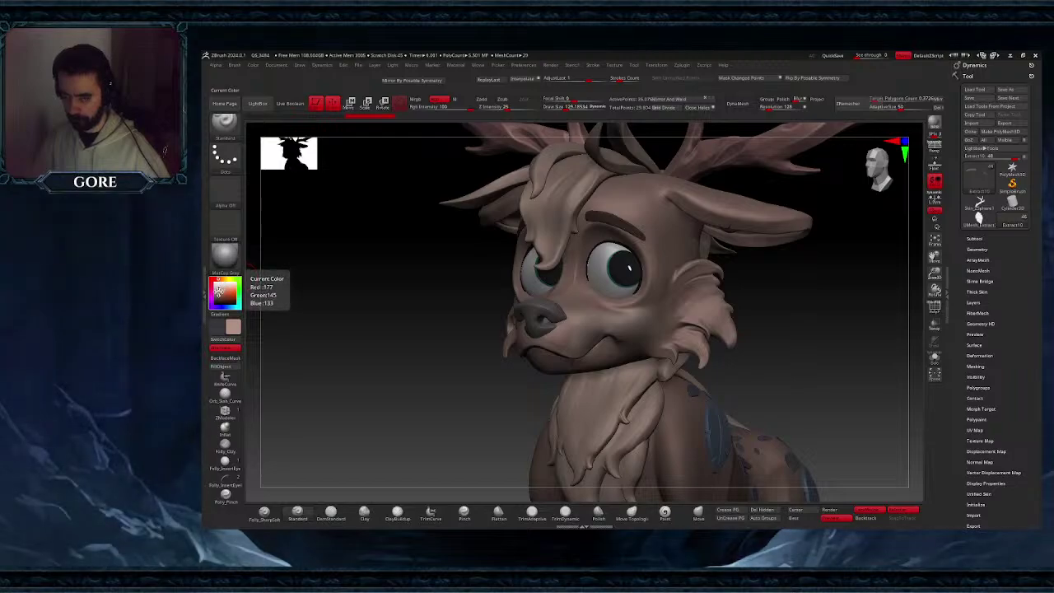
pyautogui.moveTo(218, 291); pyautogui.dragTo(218, 296)
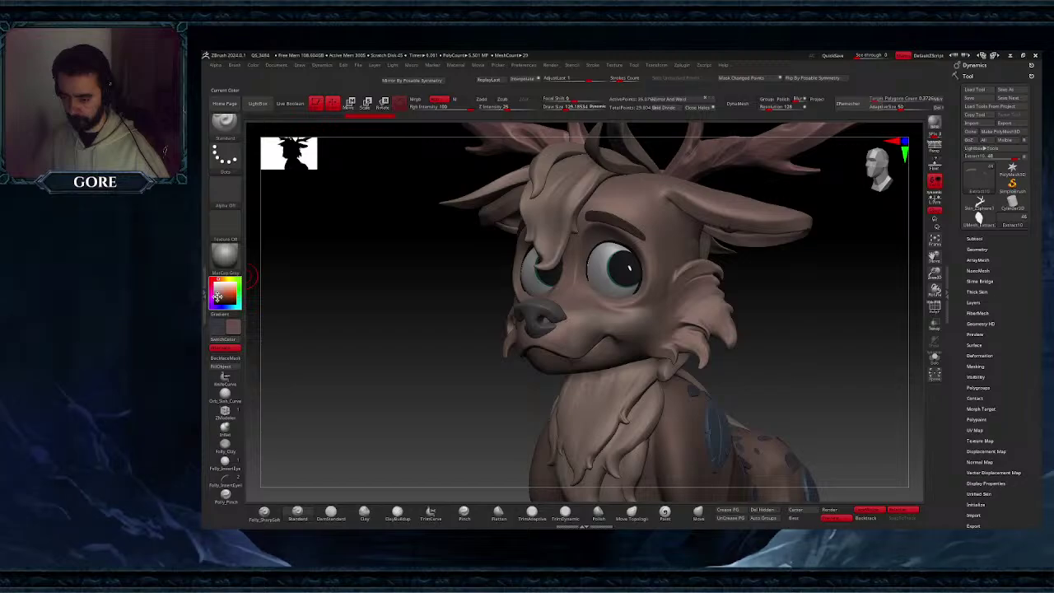
pyautogui.hotkey('ctrl', 'i')
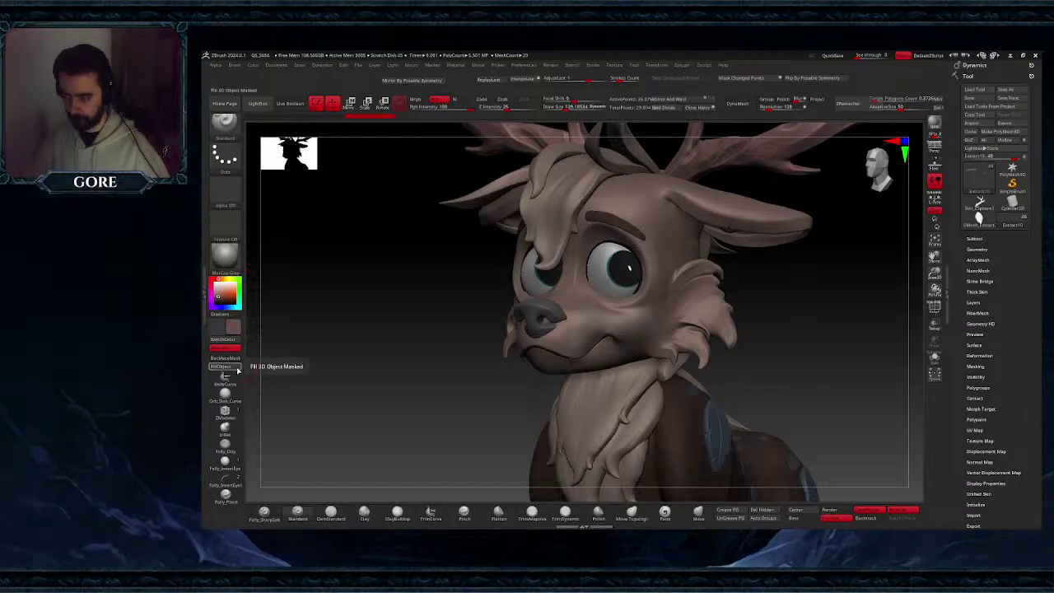
pyautogui.keyDown('alt'); pyautogui.click(658, 223); pyautogui.keyUp('alt')
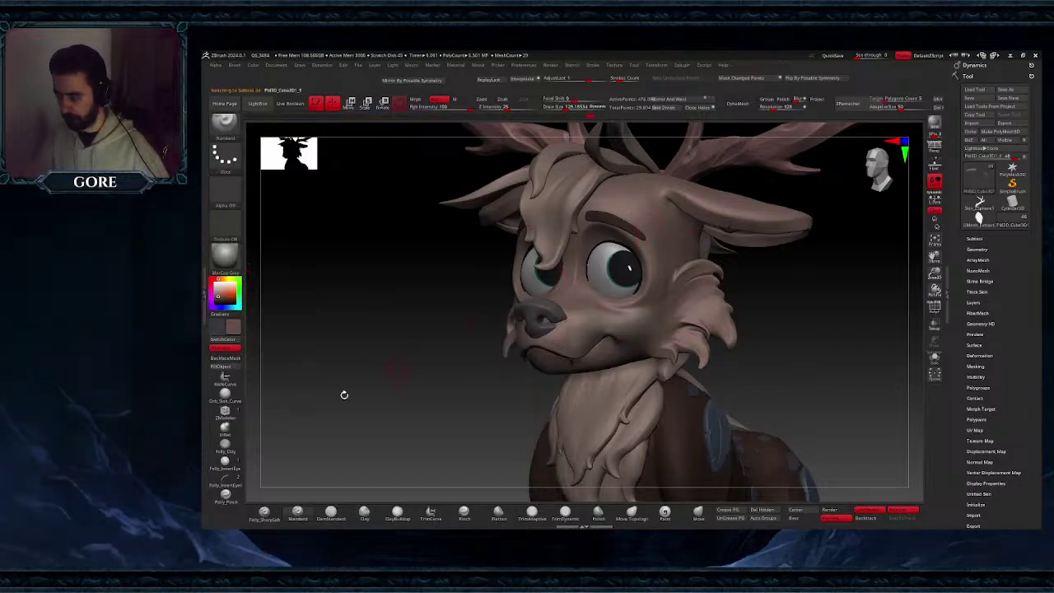
pyautogui.click(239, 368)
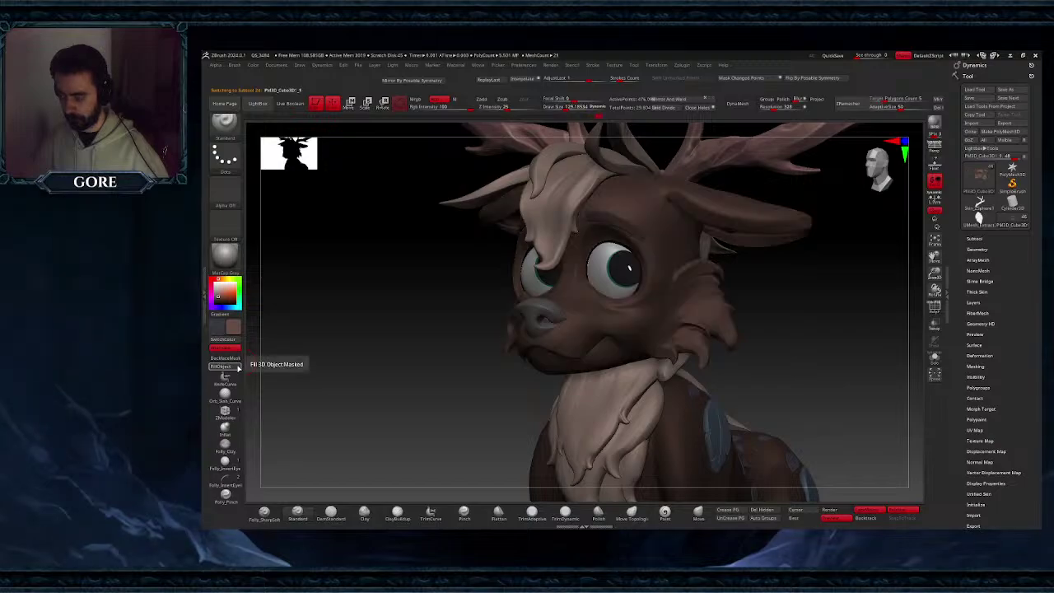
# - Render a shadowed preview, undo the head's fill, and refill the head with a slightly less saturated dark brown
pyautogui.press('ctrl')
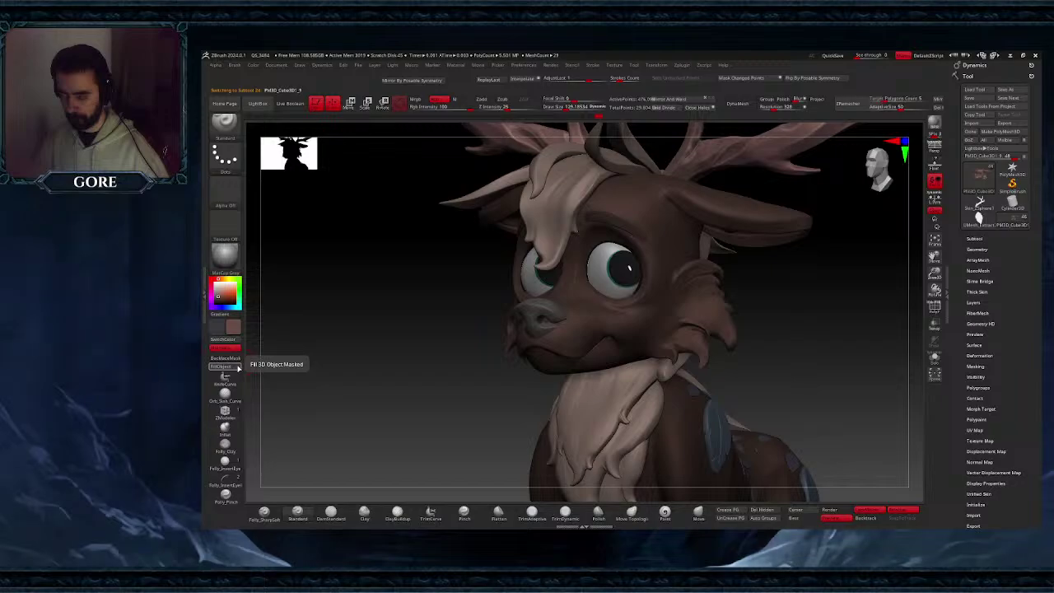
pyautogui.click(936, 126)
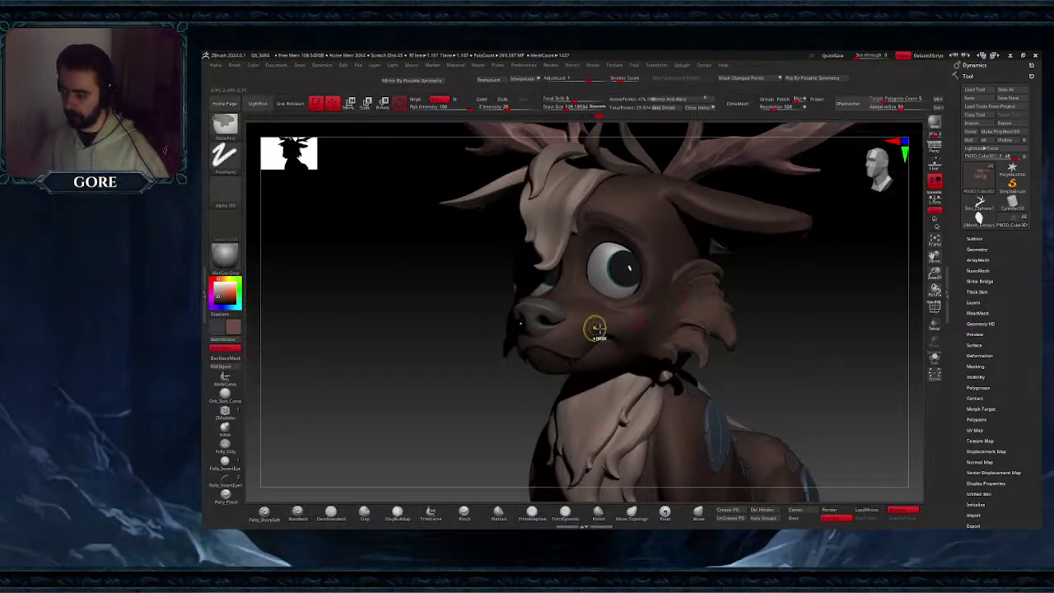
pyautogui.hotkey('ctrl', 'z')
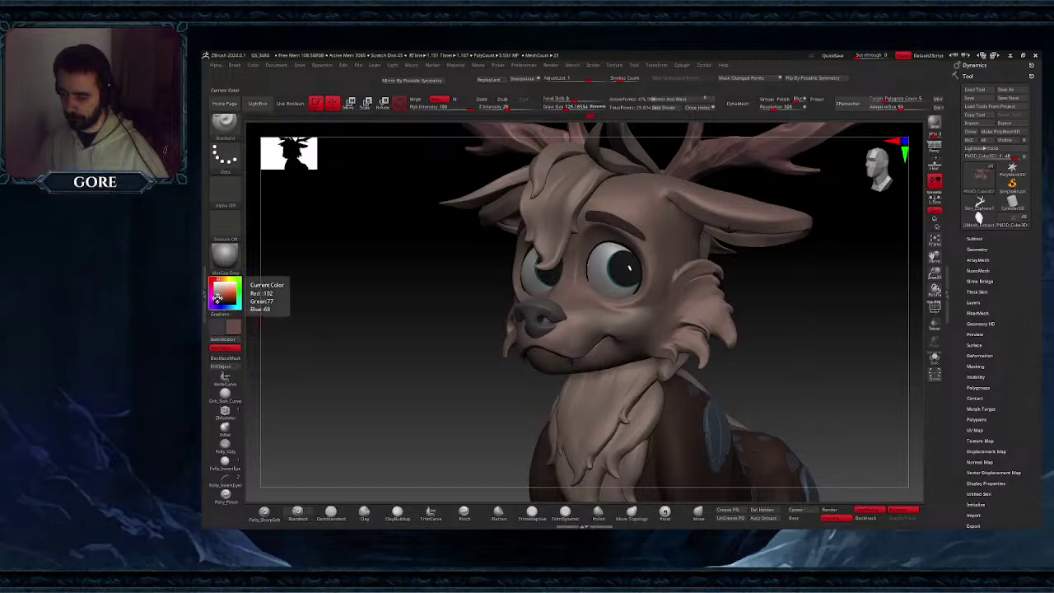
pyautogui.click(216, 296)
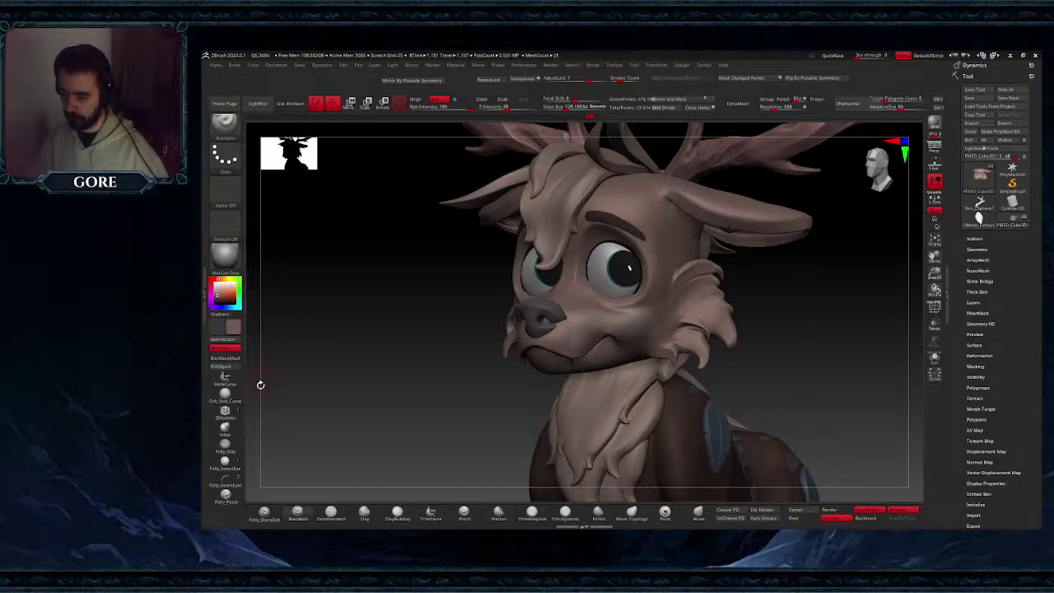
pyautogui.click(235, 368)
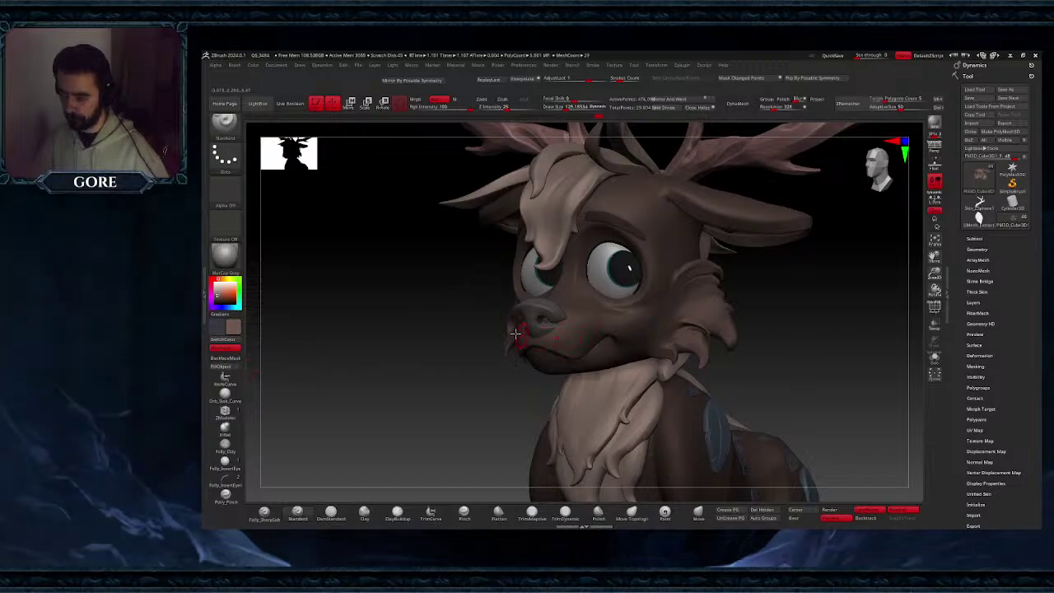
# - Sample the light beige fur colour and paint it over the muzzle and along the cheek towards the cheek tuft
pyautogui.press('c')
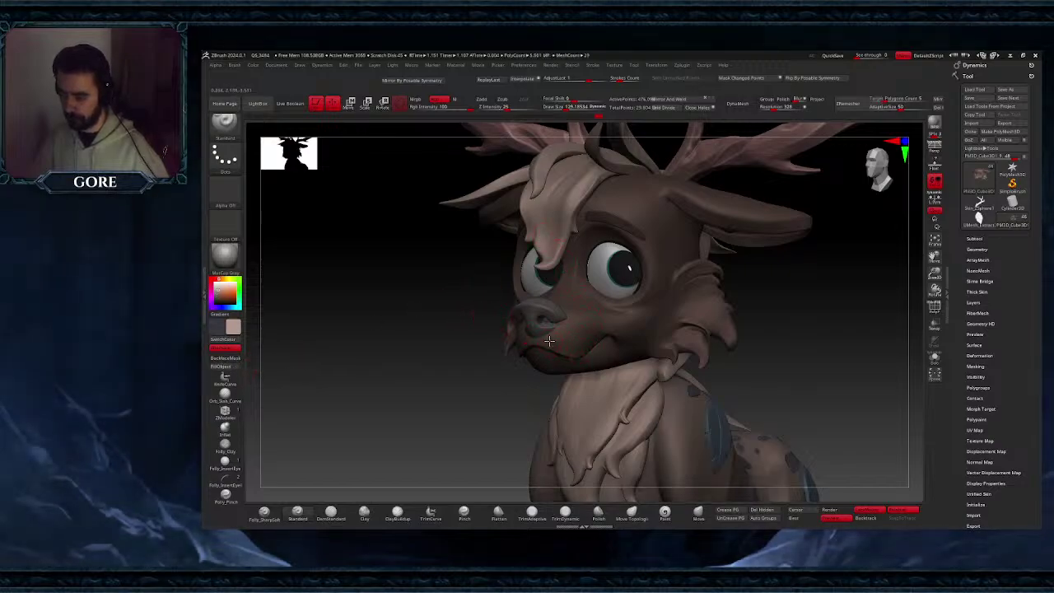
pyautogui.moveTo(549, 341)
pyautogui.mouseDown()
pyautogui.moveTo(593, 331)
pyautogui.moveTo(536, 342)
pyautogui.mouseUp()
pyautogui.hotkey('ctrl', 'z')
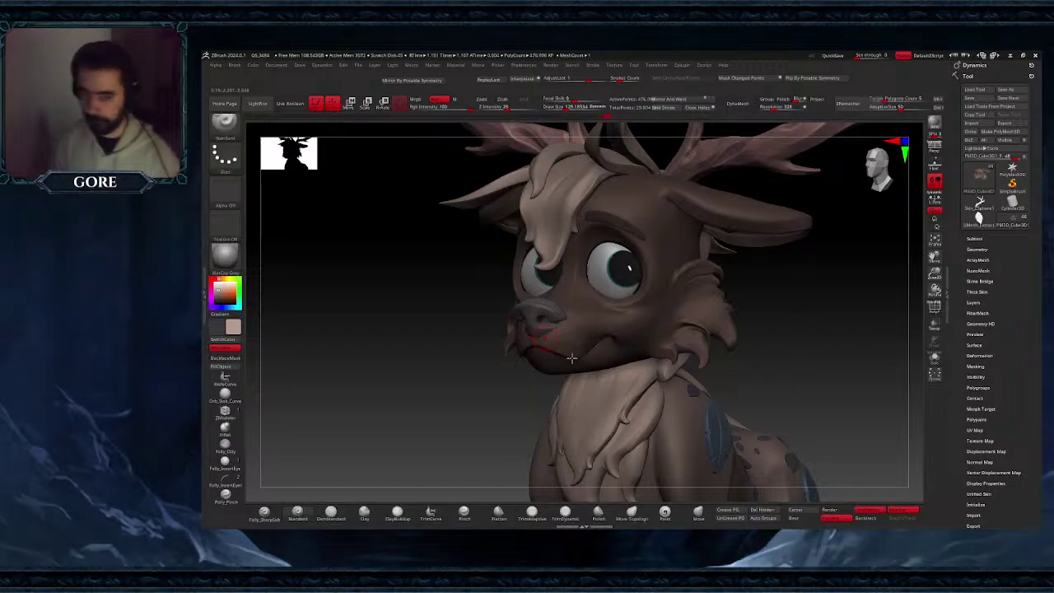
pyautogui.moveTo(599, 349); pyautogui.dragTo(566, 339, button='right')
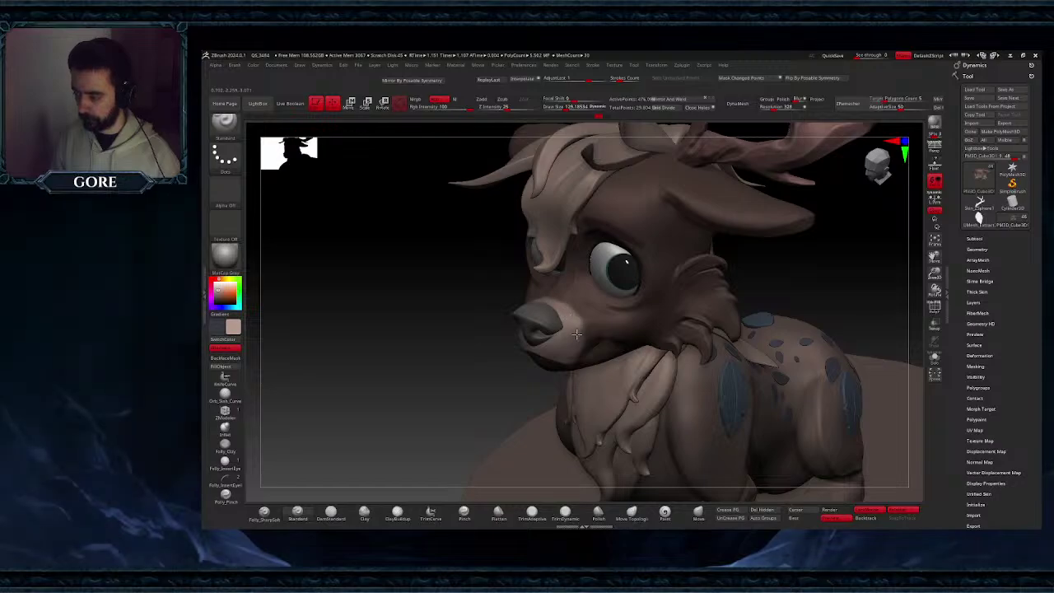
pyautogui.moveTo(604, 345); pyautogui.dragTo(585, 337, button='right')
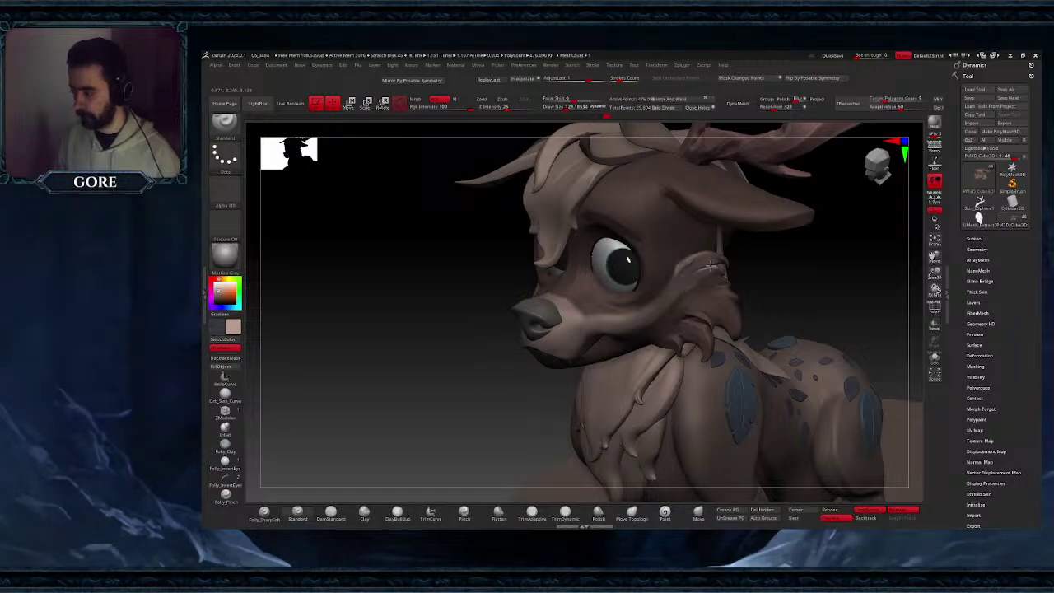
# - Paint the cheek tufts light beige, covering their front, back and lower tips
pyautogui.moveTo(684, 284); pyautogui.dragTo(631, 290, button='right')
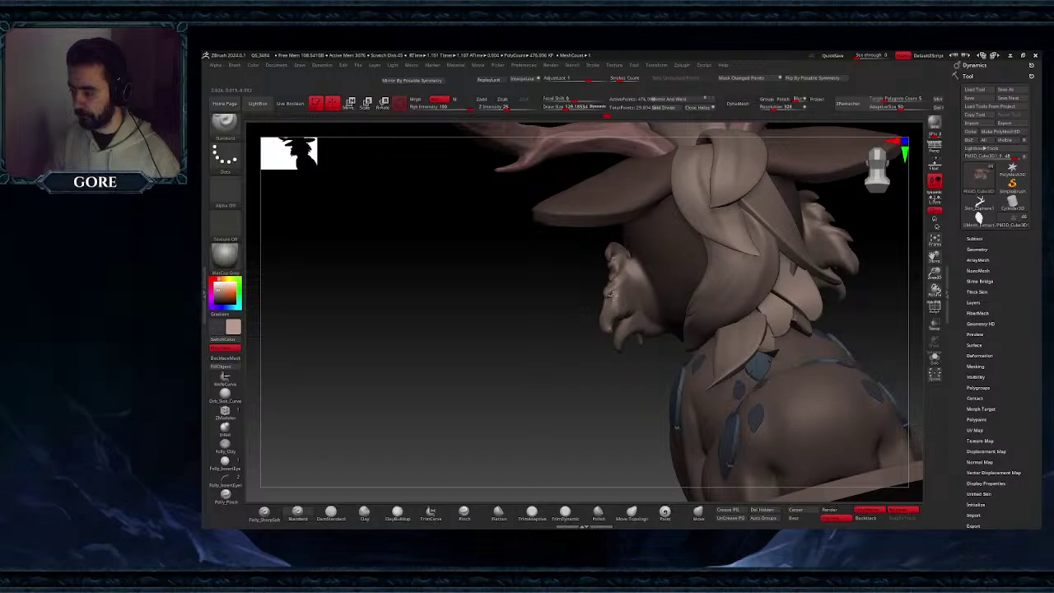
pyautogui.moveTo(494, 284); pyautogui.dragTo(622, 291)
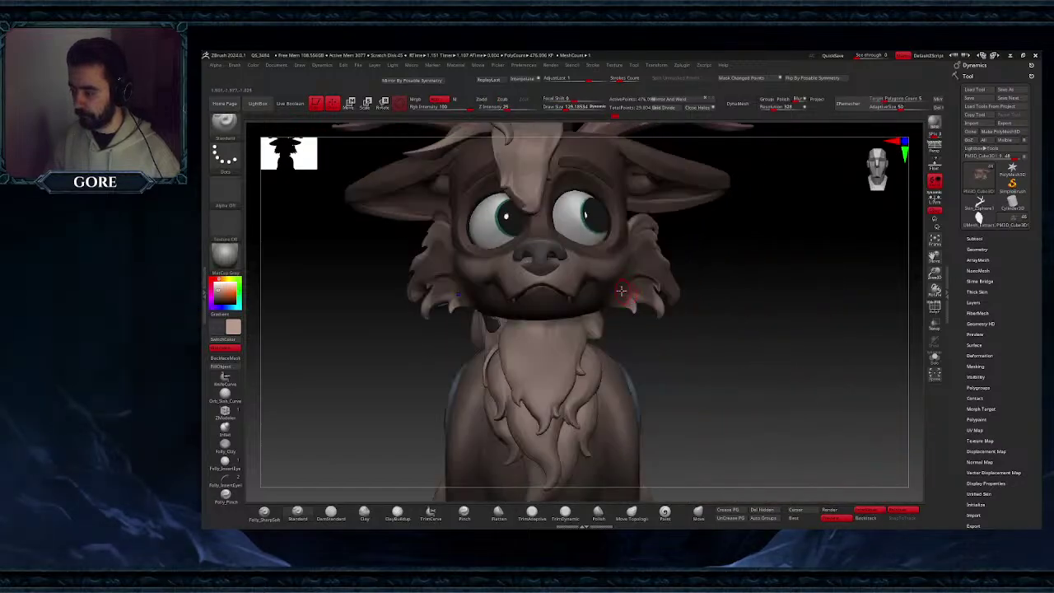
pyautogui.keyDown('ctrl'); pyautogui.moveTo(621, 290); pyautogui.dragTo(634, 297, button='right'); pyautogui.keyUp('ctrl')
pyautogui.moveTo(622, 310); pyautogui.dragTo(624, 306)
pyautogui.moveTo(636, 302)
pyautogui.mouseDown(button='right')
pyautogui.moveTo(616, 299)
pyautogui.moveTo(621, 354)
pyautogui.mouseUp(button='right')
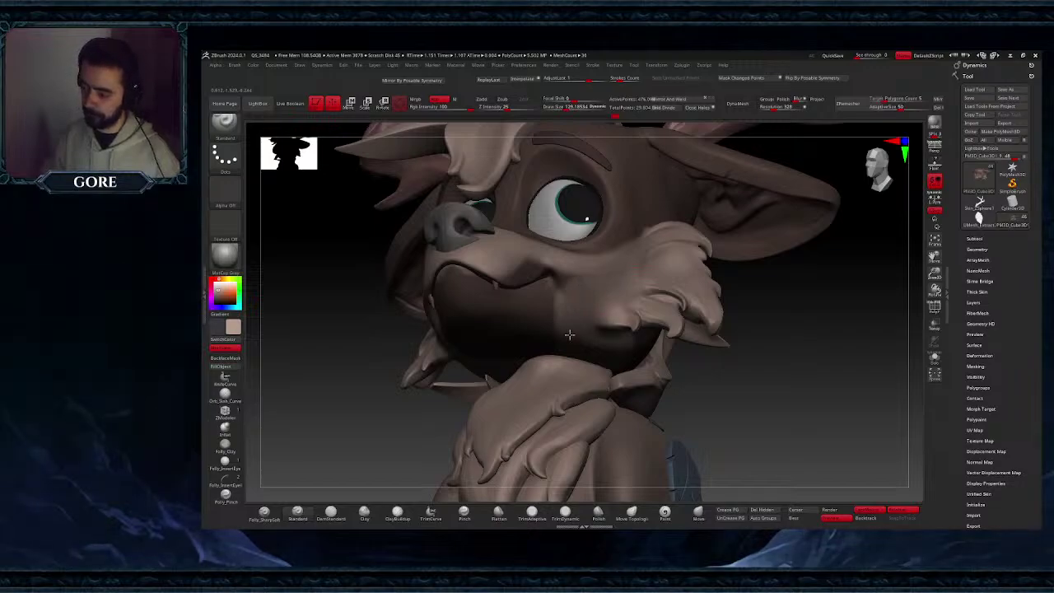
# - Paint the lower jaw and the underside of the chin light beige
pyautogui.moveTo(518, 307); pyautogui.dragTo(458, 286)
pyautogui.moveTo(504, 320); pyautogui.dragTo(519, 253, button='right')
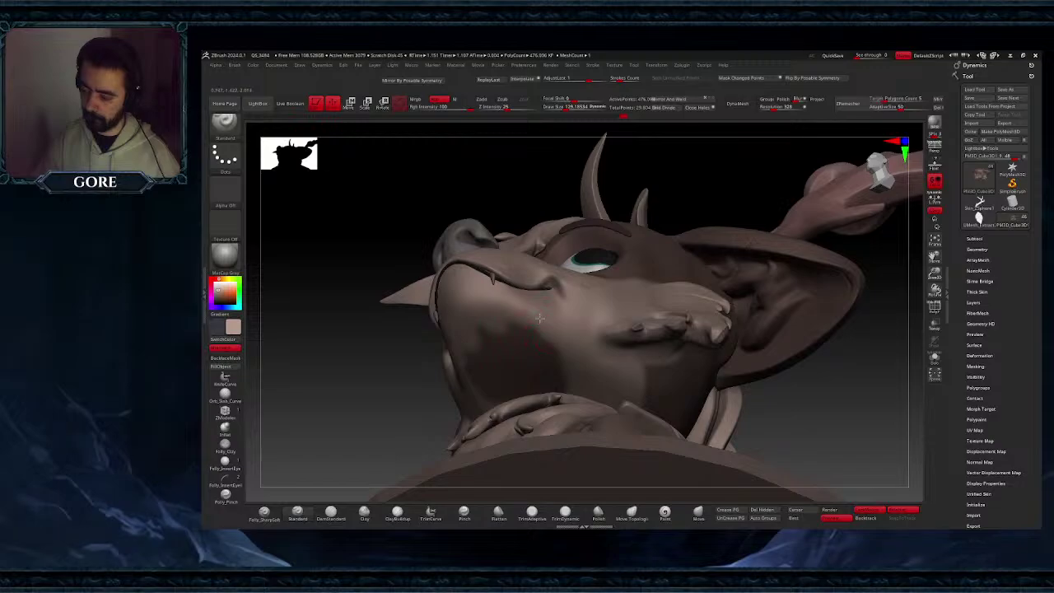
pyautogui.moveTo(536, 321); pyautogui.dragTo(487, 330)
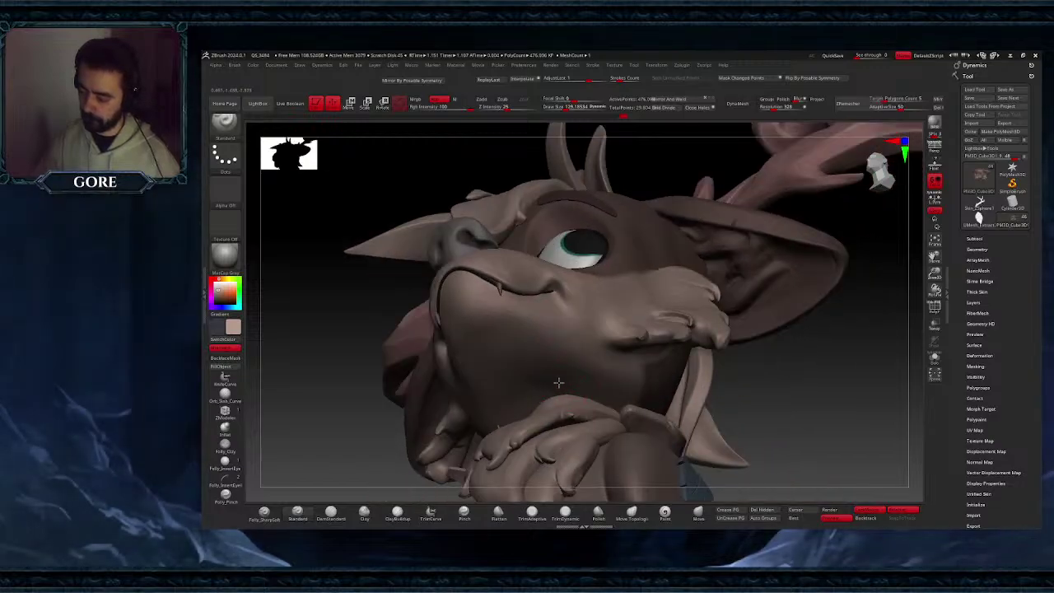
pyautogui.moveTo(555, 381); pyautogui.dragTo(579, 402, button='right')
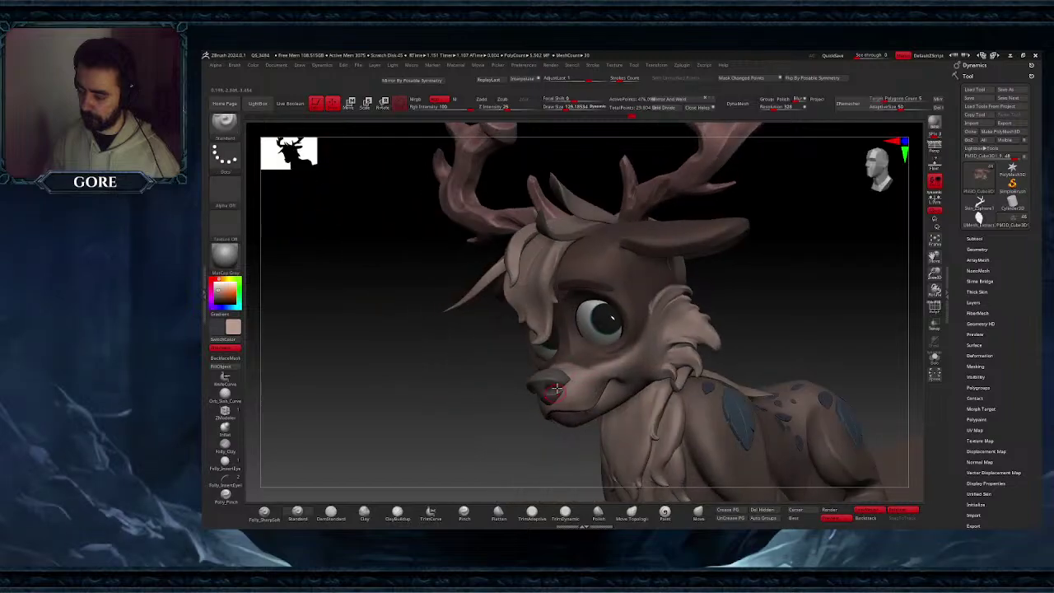
# - Extend the light beige across the snout's bridge and beneath the eyes, refining the edges with a smaller brush
pyautogui.moveTo(625, 363); pyautogui.dragTo(643, 355, button='right')
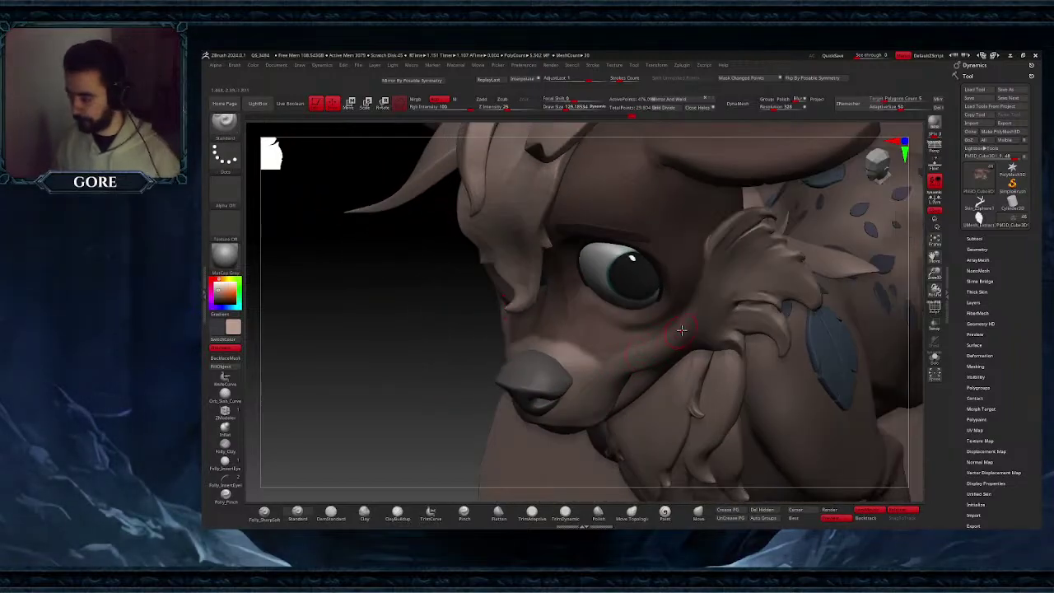
pyautogui.moveTo(682, 331)
pyautogui.mouseDown()
pyautogui.moveTo(623, 344)
pyautogui.moveTo(555, 331)
pyautogui.moveTo(617, 373)
pyautogui.mouseUp()
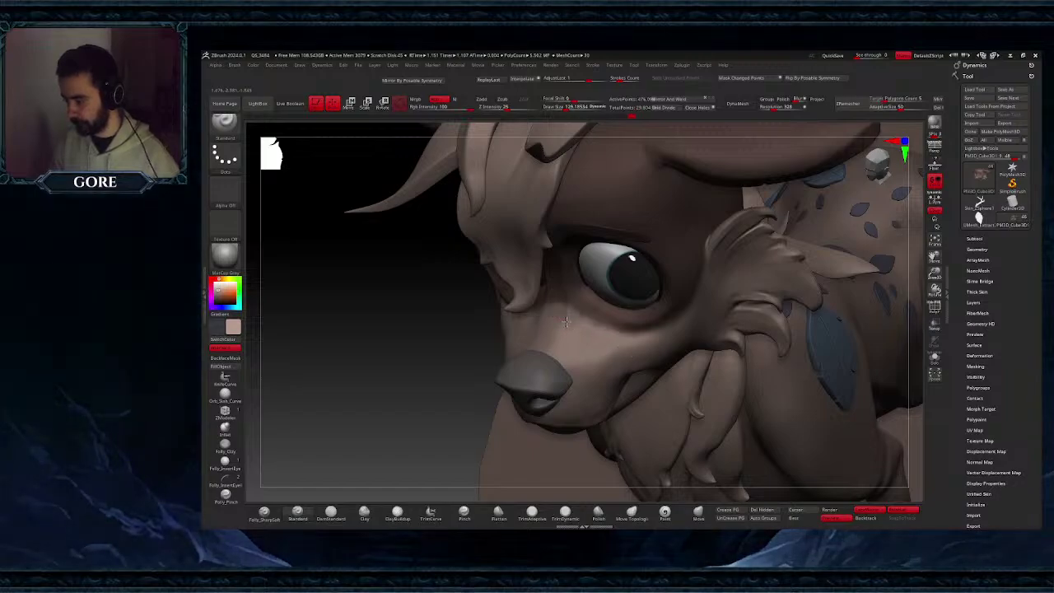
pyautogui.moveTo(613, 346)
pyautogui.mouseDown(button='right')
pyautogui.moveTo(615, 335)
pyautogui.moveTo(581, 317)
pyautogui.moveTo(612, 349)
pyautogui.moveTo(592, 350)
pyautogui.moveTo(605, 354)
pyautogui.moveTo(613, 342)
pyautogui.mouseUp(button='right')
pyautogui.keyDown('ctrl'); pyautogui.moveTo(614, 342); pyautogui.dragTo(536, 306, button='right'); pyautogui.keyUp('ctrl')
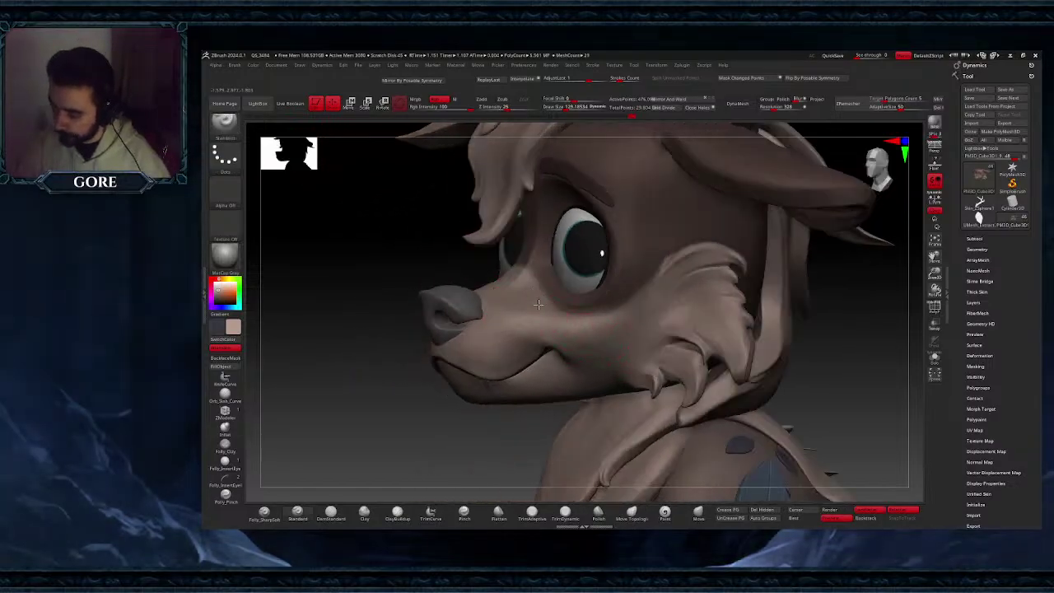
pyautogui.press('space')
pyautogui.moveTo(554, 308)
pyautogui.mouseDown()
pyautogui.moveTo(524, 289)
pyautogui.moveTo(549, 308)
pyautogui.mouseUp()
pyautogui.moveTo(553, 308); pyautogui.dragTo(564, 308, button='right')
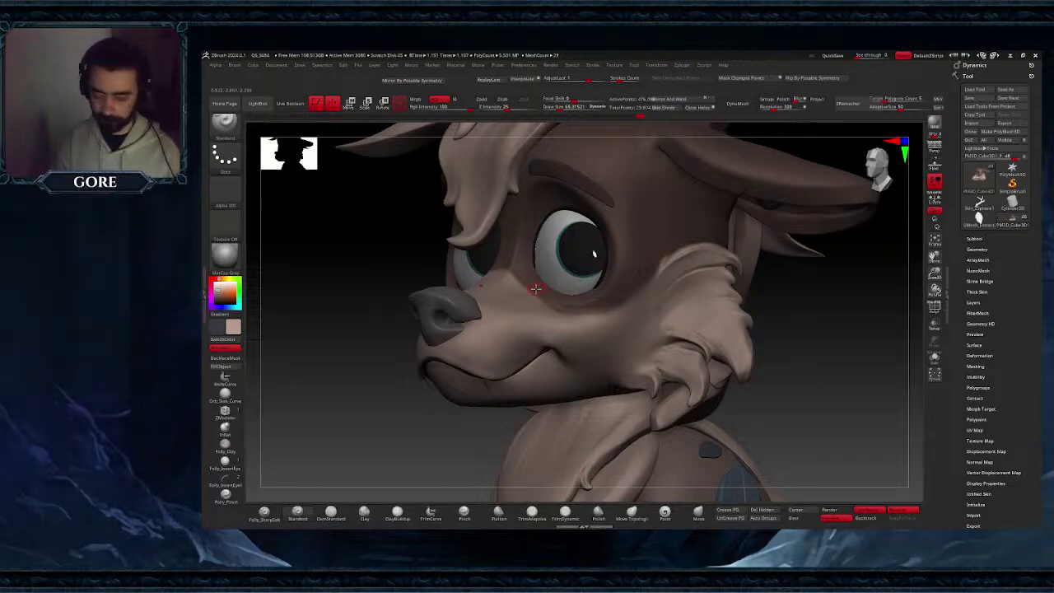
# - Sample the dark brown and stamp a round spot beside the nose, using the DragRect stroke with a round alpha
pyautogui.press('c')
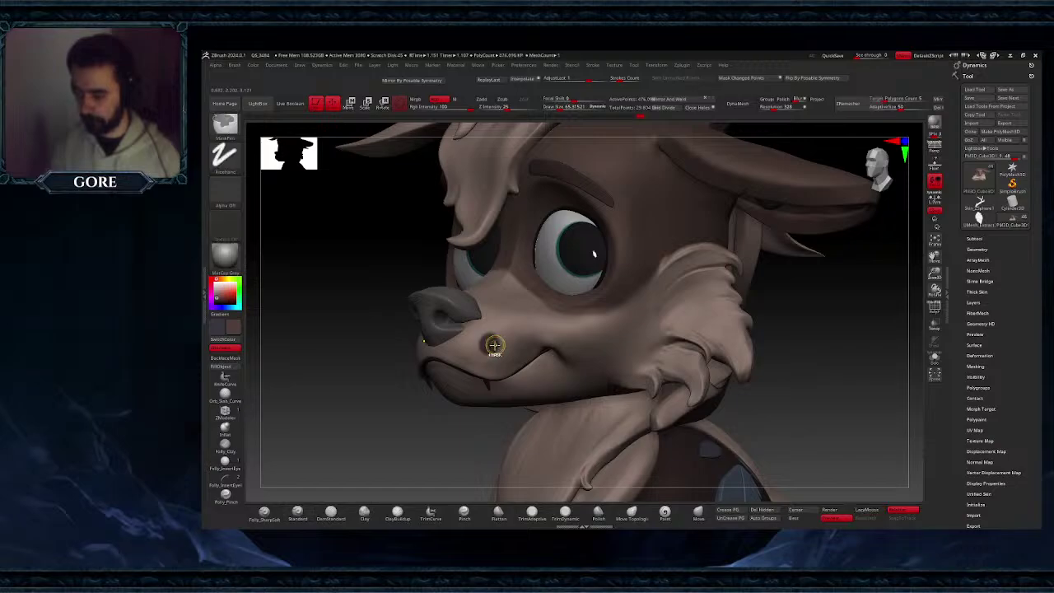
pyautogui.hotkey('ctrl', 'z')
pyautogui.click(234, 156)
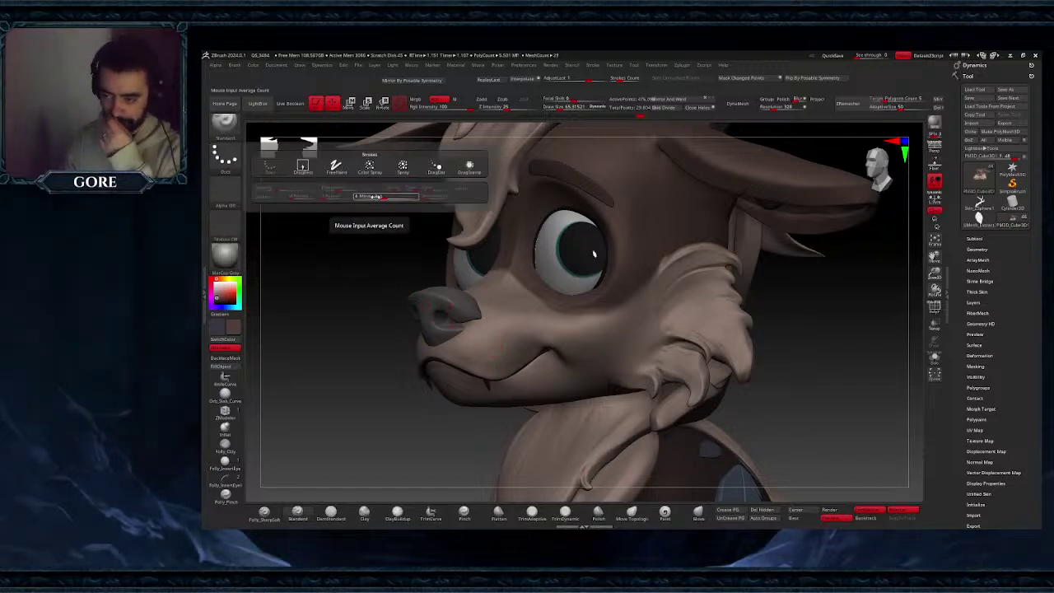
pyautogui.click(314, 171)
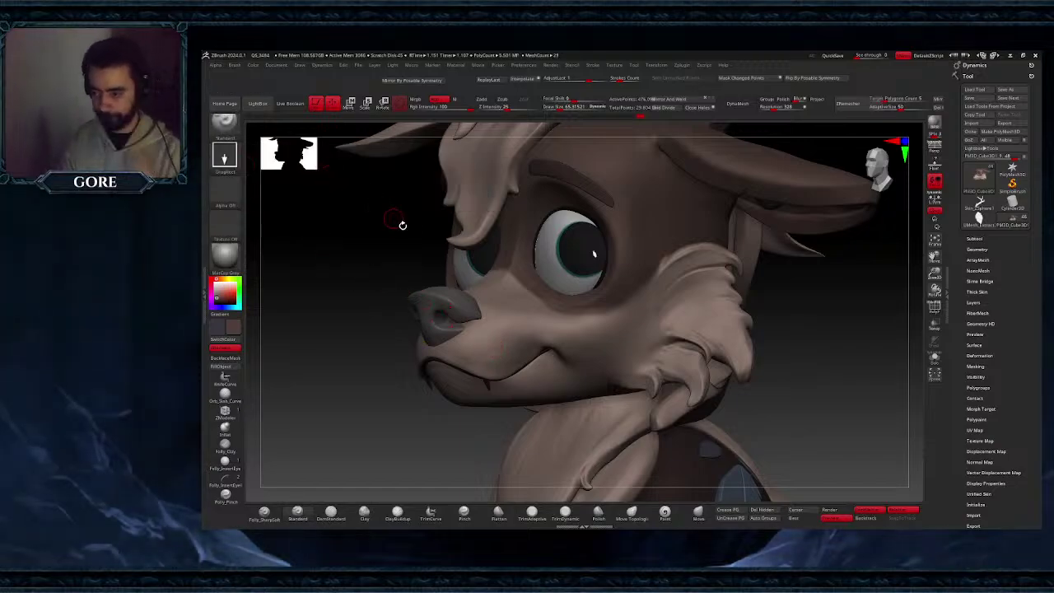
pyautogui.click(232, 195)
pyautogui.click(365, 203)
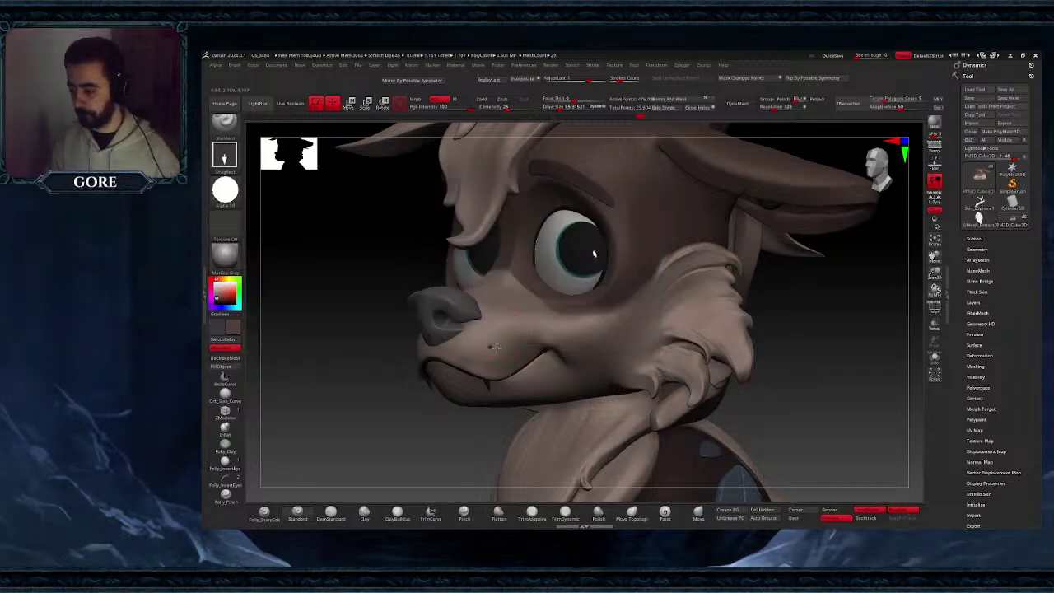
pyautogui.moveTo(490, 347); pyautogui.dragTo(499, 352)
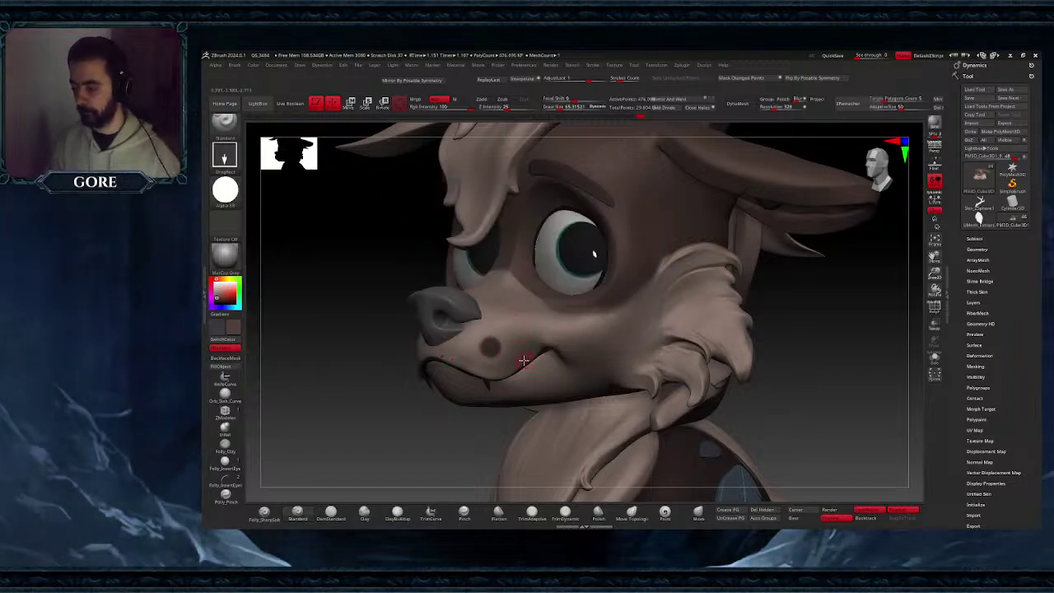
# - Isolate the head and mask an oval across the snout's bridge with the MaskCircle brush
pyautogui.keyDown('ctrl'); pyautogui.moveTo(563, 370); pyautogui.dragTo(536, 380, button='right'); pyautogui.keyUp('ctrl')
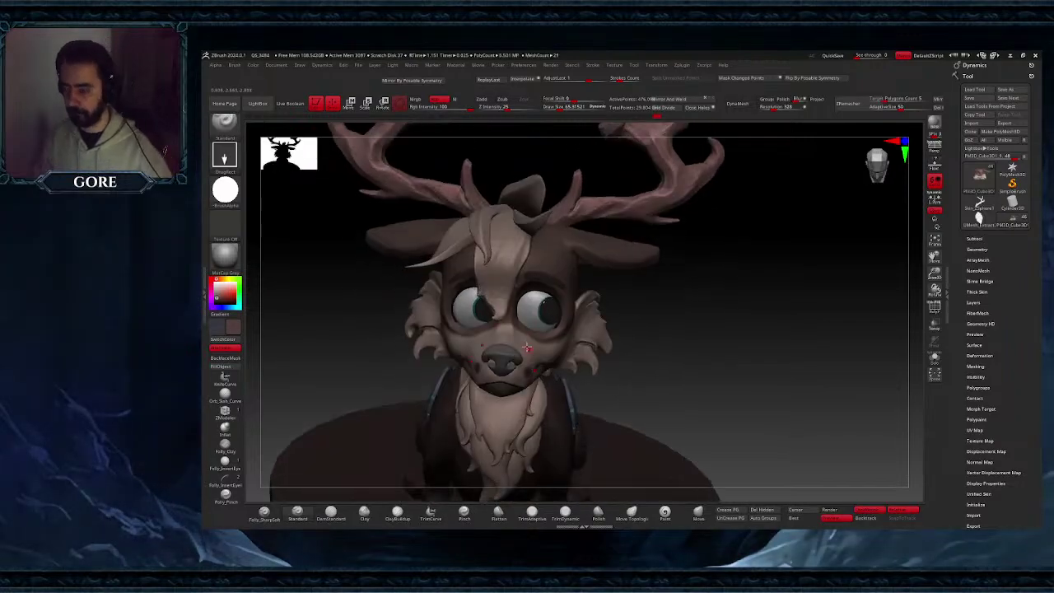
pyautogui.moveTo(509, 329); pyautogui.dragTo(507, 349, button='right')
pyautogui.keyDown('ctrl'); pyautogui.moveTo(495, 313); pyautogui.dragTo(506, 362, button='right'); pyautogui.keyUp('ctrl')
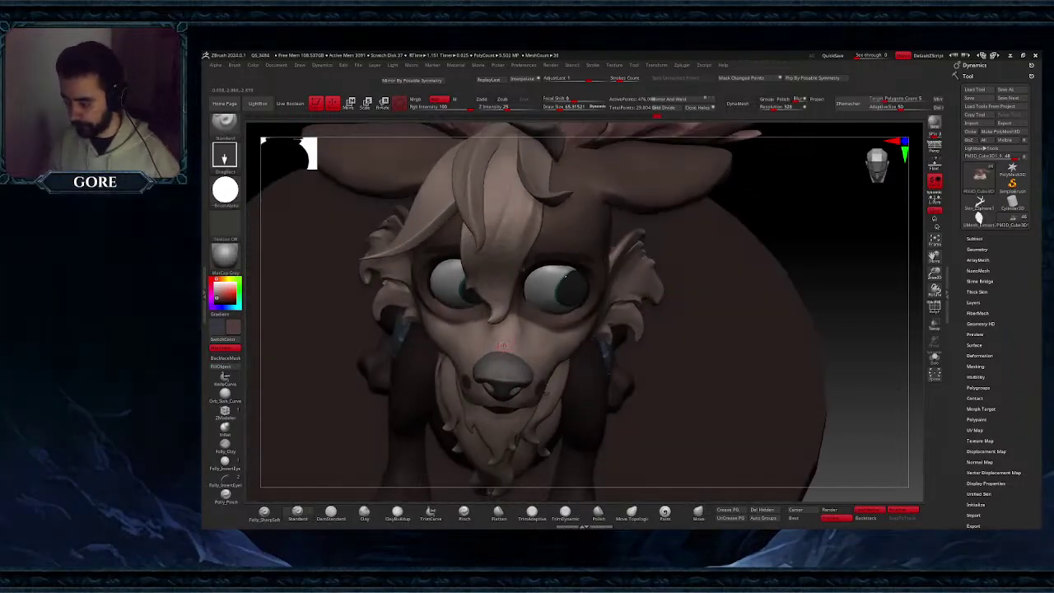
pyautogui.keyDown('ctrl'); pyautogui.click(230, 129); pyautogui.keyUp('ctrl')
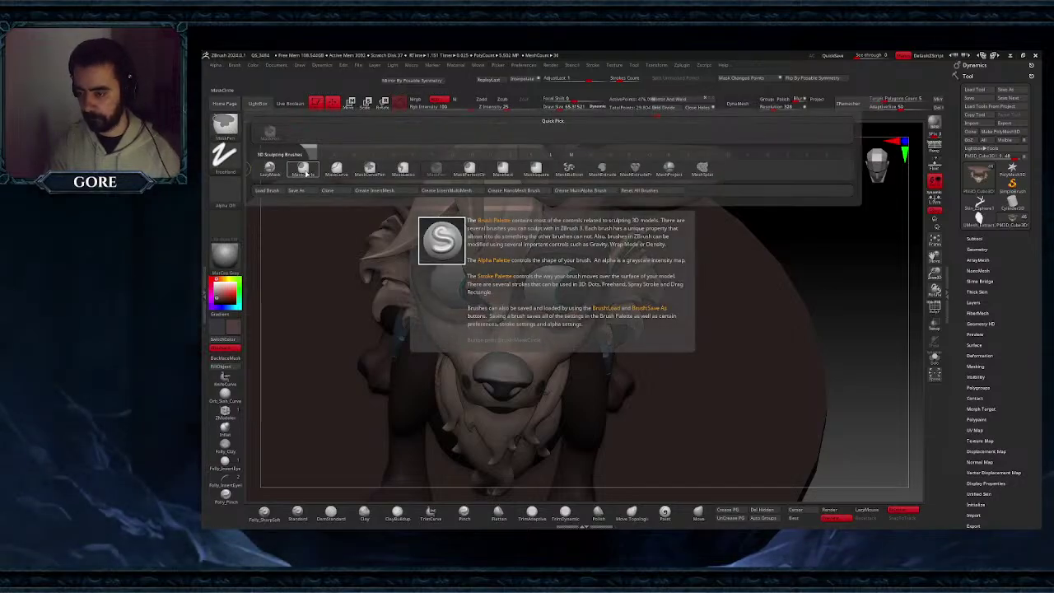
pyautogui.click(305, 168)
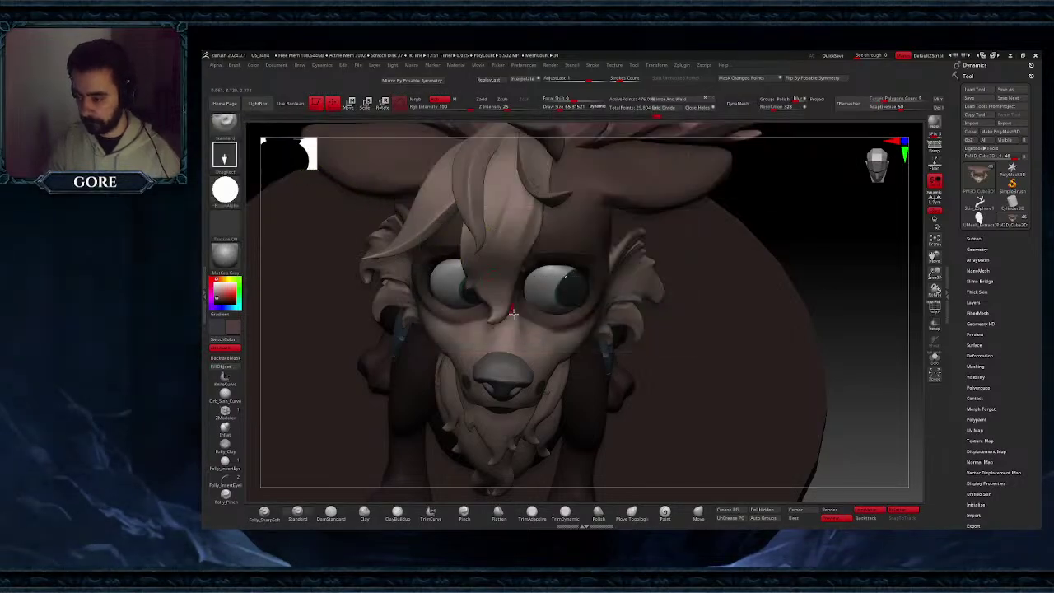
pyautogui.click(934, 358)
pyautogui.keyDown('shift'); pyautogui.moveTo(648, 360); pyautogui.dragTo(632, 330, button='right'); pyautogui.keyUp('shift')
pyautogui.moveTo(502, 307); pyautogui.dragTo(489, 347, button='right')
pyautogui.moveTo(486, 338)
pyautogui.keyDown('ctrl'); pyautogui.mouseDown()
pyautogui.moveTo(536, 368)
pyautogui.moveTo(535, 350)
pyautogui.mouseUp(); pyautogui.keyUp('ctrl')
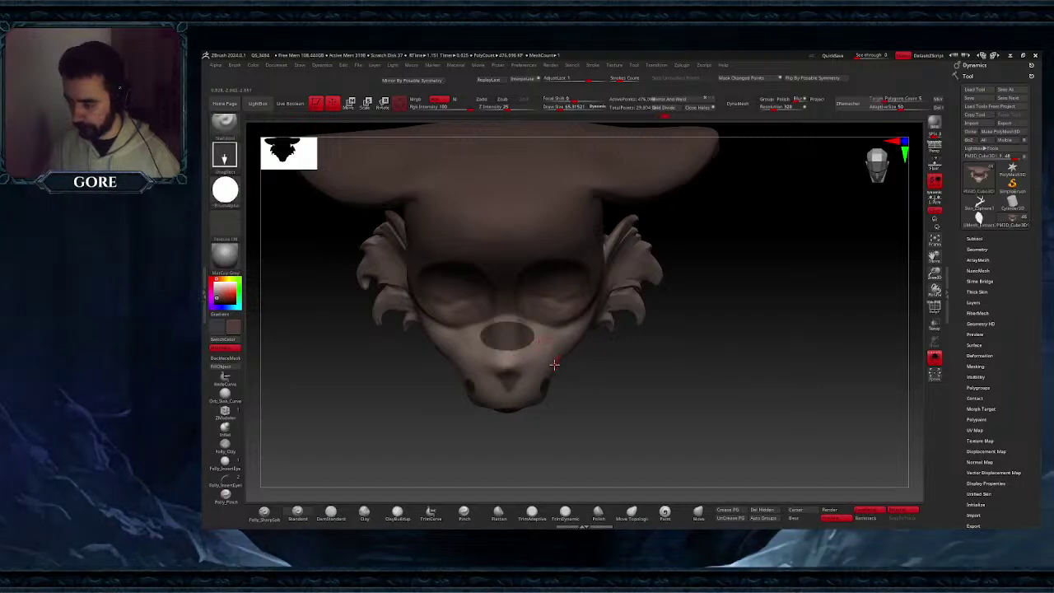
# - Soften and invert the mask, fill the oval on the snout with dark brown, and clear the mask
pyautogui.keyDown('ctrl'); pyautogui.click(533, 349); pyautogui.keyUp('ctrl')
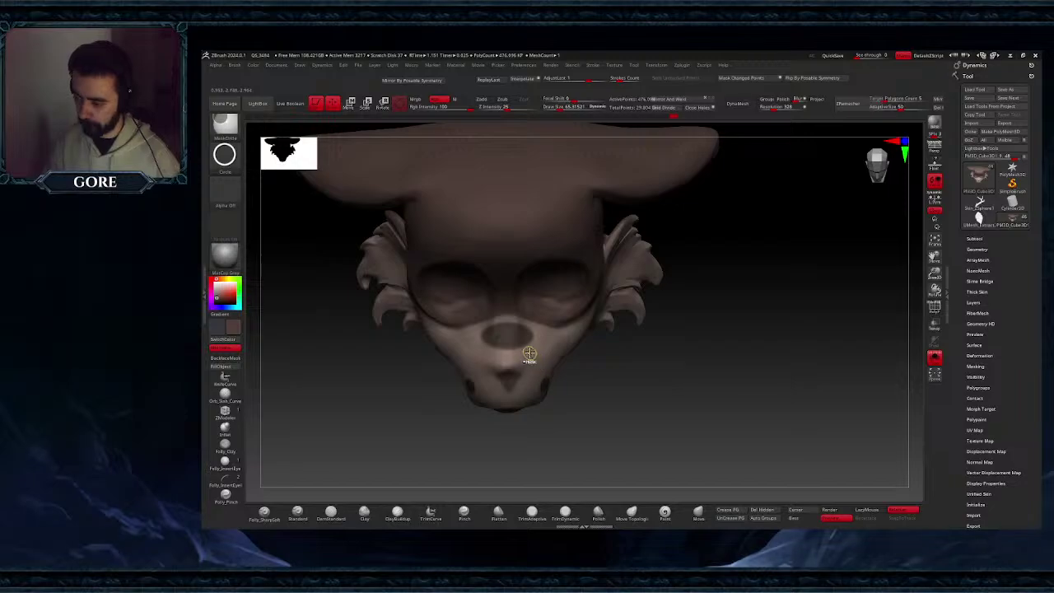
pyautogui.keyDown('ctrl'); pyautogui.click(583, 442); pyautogui.keyUp('ctrl')
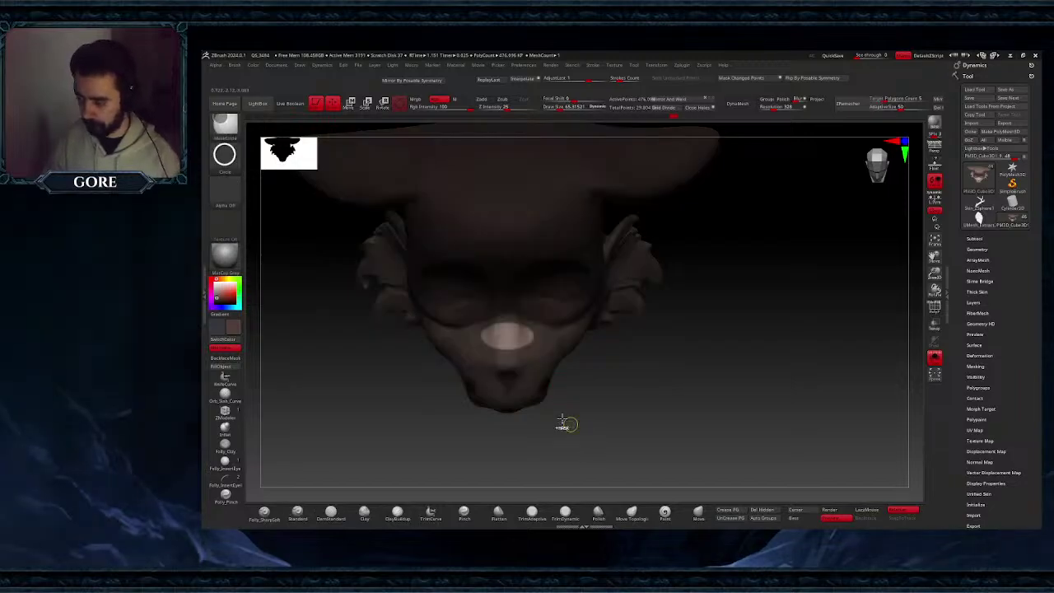
pyautogui.click(237, 367)
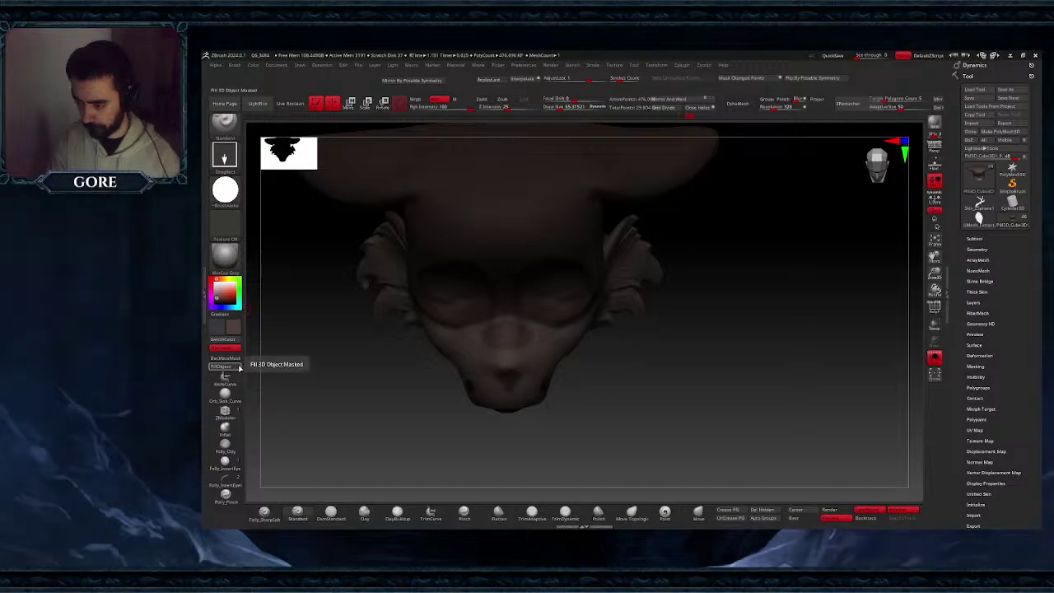
pyautogui.keyDown('ctrl'); pyautogui.moveTo(342, 384); pyautogui.dragTo(403, 404); pyautogui.keyUp('ctrl')
pyautogui.moveTo(537, 426)
pyautogui.keyDown('ctrl'); pyautogui.mouseDown(button='right')
pyautogui.moveTo(522, 339)
pyautogui.moveTo(527, 393)
pyautogui.moveTo(540, 387)
pyautogui.mouseUp(button='right'); pyautogui.keyUp('ctrl')
pyautogui.moveTo(513, 362)
pyautogui.keyDown('shift'); pyautogui.mouseDown()
pyautogui.moveTo(546, 350)
pyautogui.moveTo(525, 333)
pyautogui.mouseUp(); pyautogui.keyUp('shift')
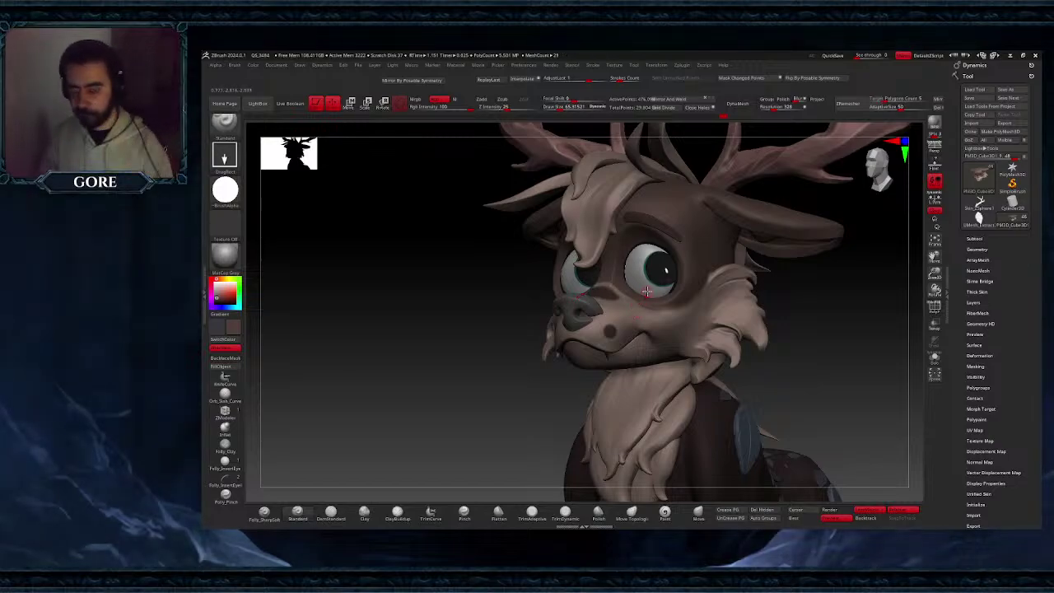
# - Sample the brown fur colour on the forehead as the current paint colour
pyautogui.moveTo(936, 257); pyautogui.dragTo(929, 273)
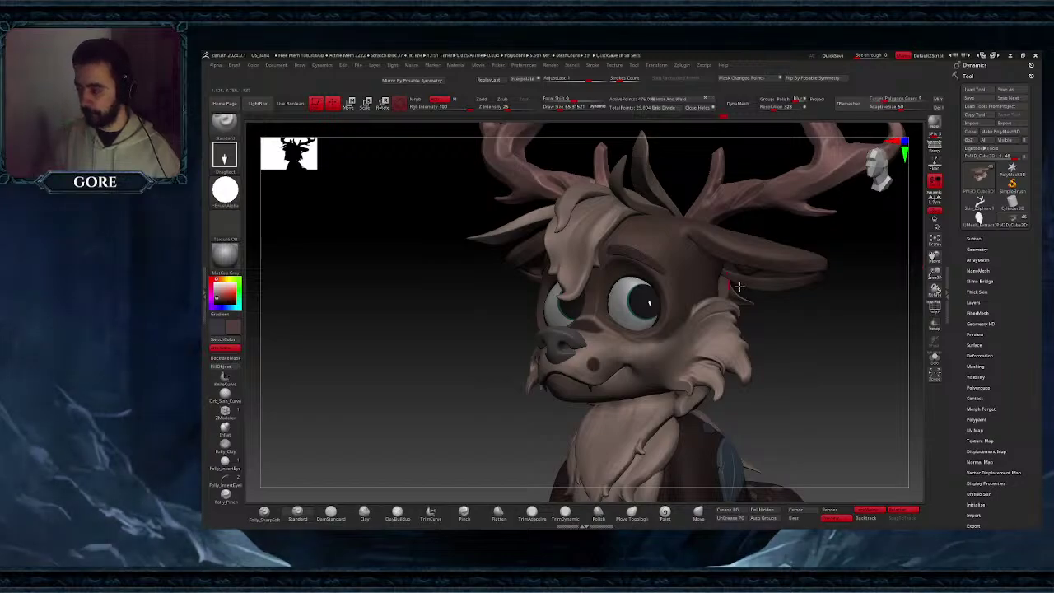
pyautogui.moveTo(937, 260); pyautogui.dragTo(868, 259)
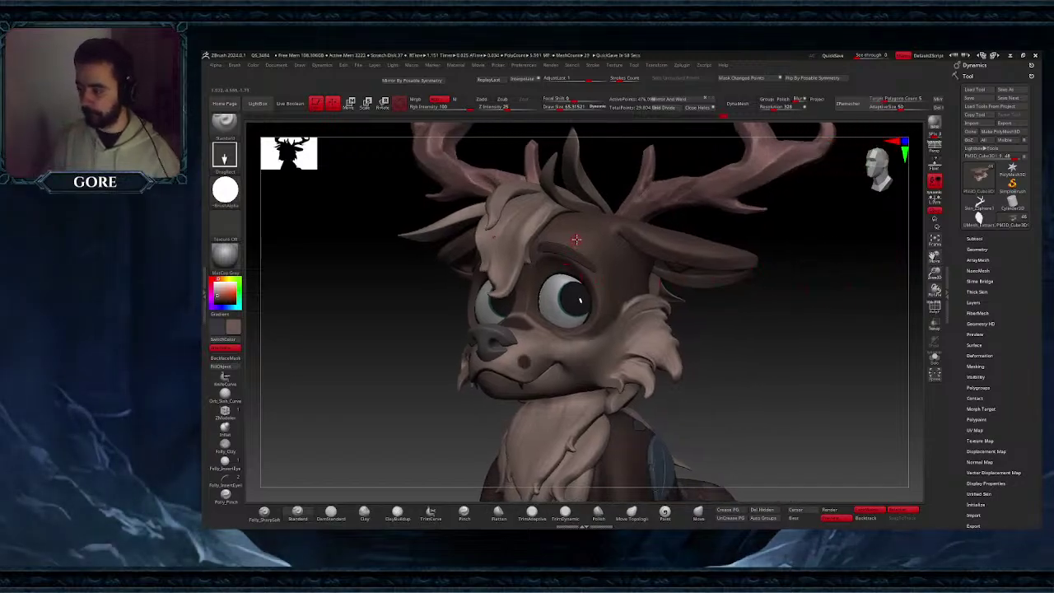
pyautogui.press('c')
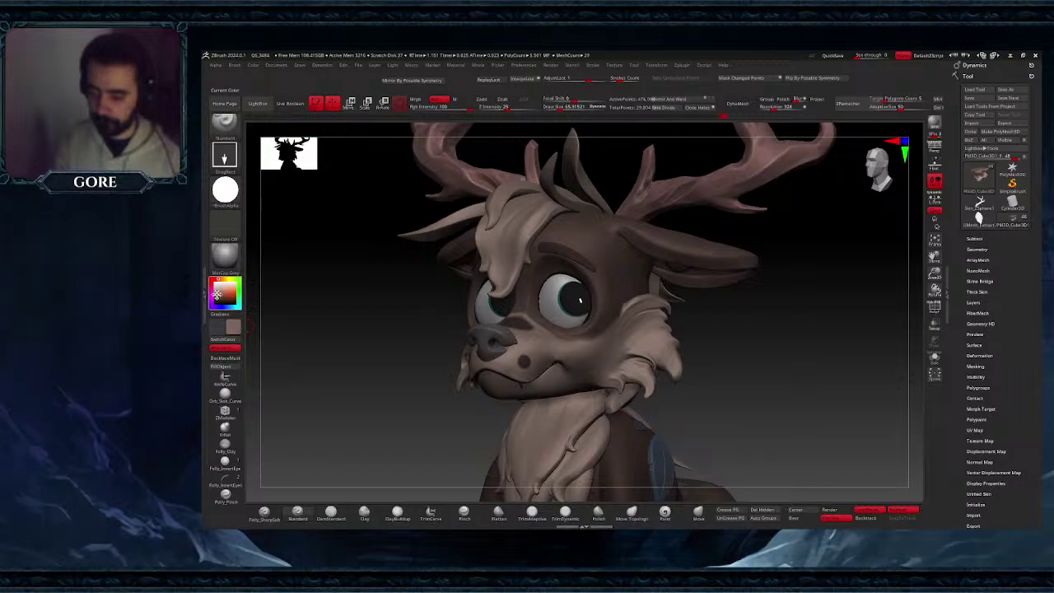
# - Isolate the head to examine its painted markings from several angles, and show the whole creature again
pyautogui.click(935, 358)
pyautogui.moveTo(840, 268); pyautogui.dragTo(783, 326)
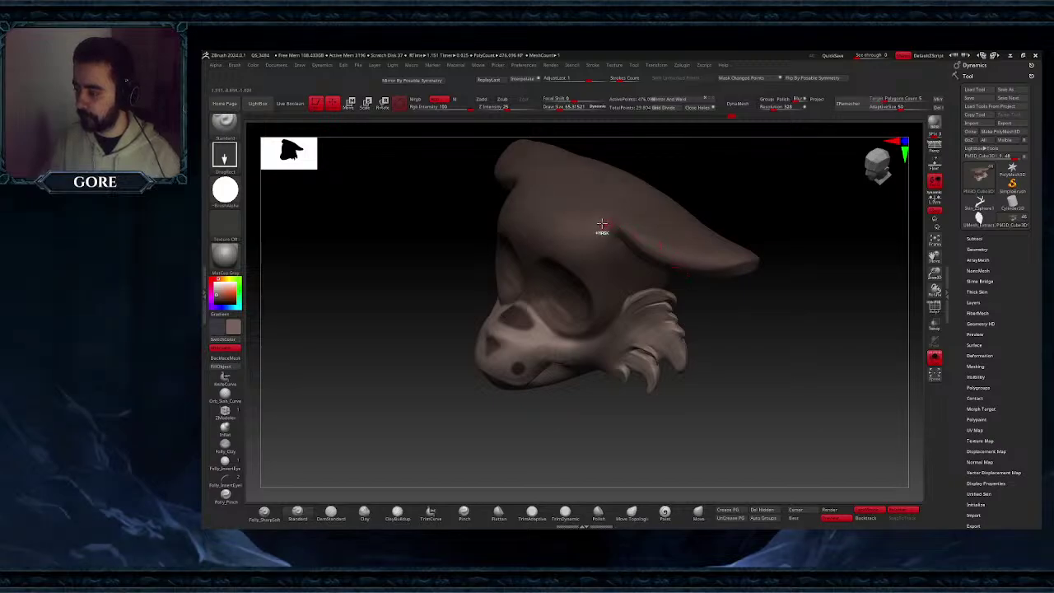
pyautogui.moveTo(620, 264)
pyautogui.mouseDown(button='right')
pyautogui.moveTo(645, 275)
pyautogui.moveTo(642, 240)
pyautogui.mouseUp(button='right')
pyautogui.moveTo(642, 241)
pyautogui.mouseDown(button='right')
pyautogui.moveTo(611, 239)
pyautogui.moveTo(609, 266)
pyautogui.mouseUp(button='right')
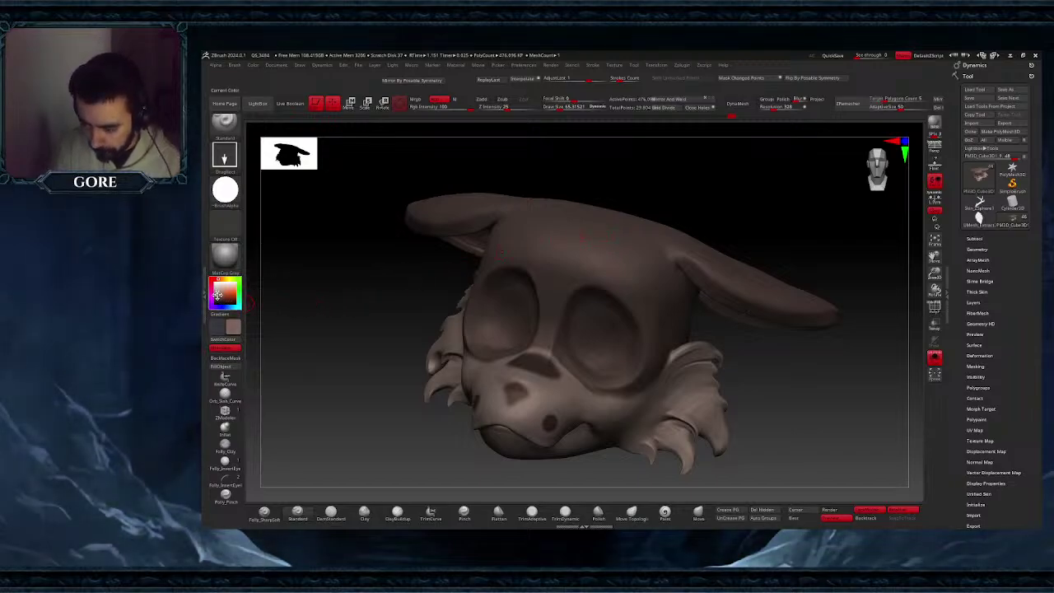
pyautogui.moveTo(651, 225); pyautogui.dragTo(608, 227, button='right')
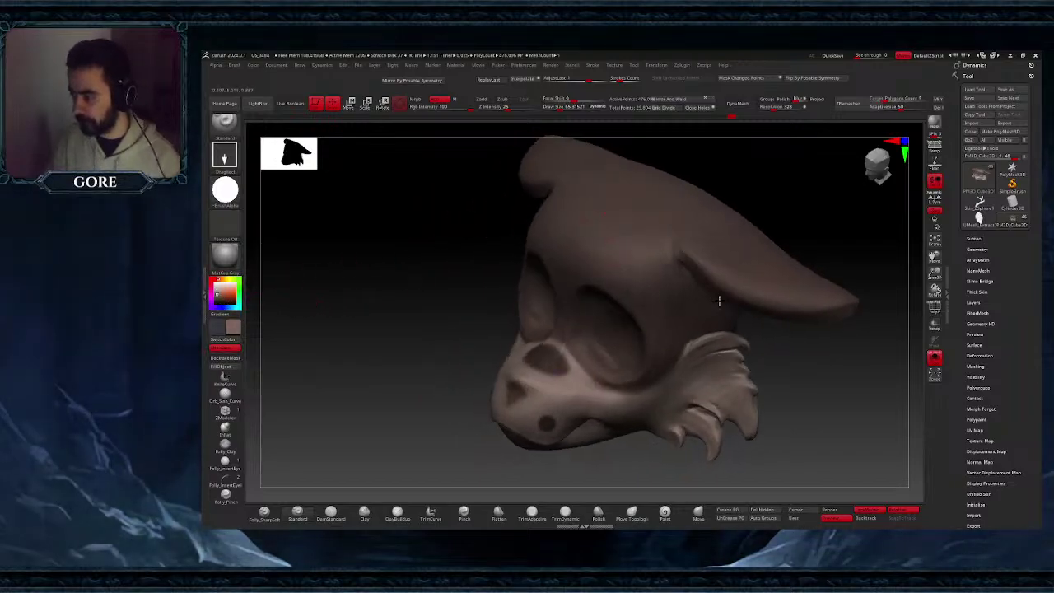
pyautogui.moveTo(718, 319)
pyautogui.keyDown('ctrl'); pyautogui.mouseDown(button='right')
pyautogui.moveTo(720, 299)
pyautogui.moveTo(683, 241)
pyautogui.mouseUp(button='right'); pyautogui.keyUp('ctrl')
pyautogui.keyDown('shift'); pyautogui.moveTo(683, 241); pyautogui.dragTo(825, 354, button='right'); pyautogui.keyUp('shift')
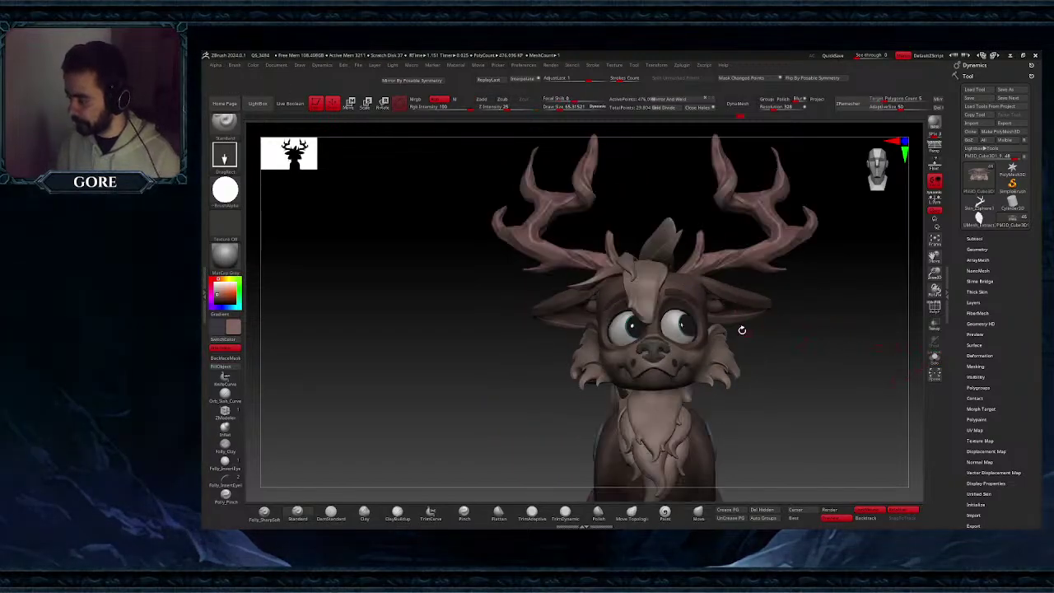
# - Examine the head's fur colours from a three-quarter view, first in isolation and with the antlers and body shown again
pyautogui.moveTo(741, 329); pyautogui.dragTo(706, 337, button='right')
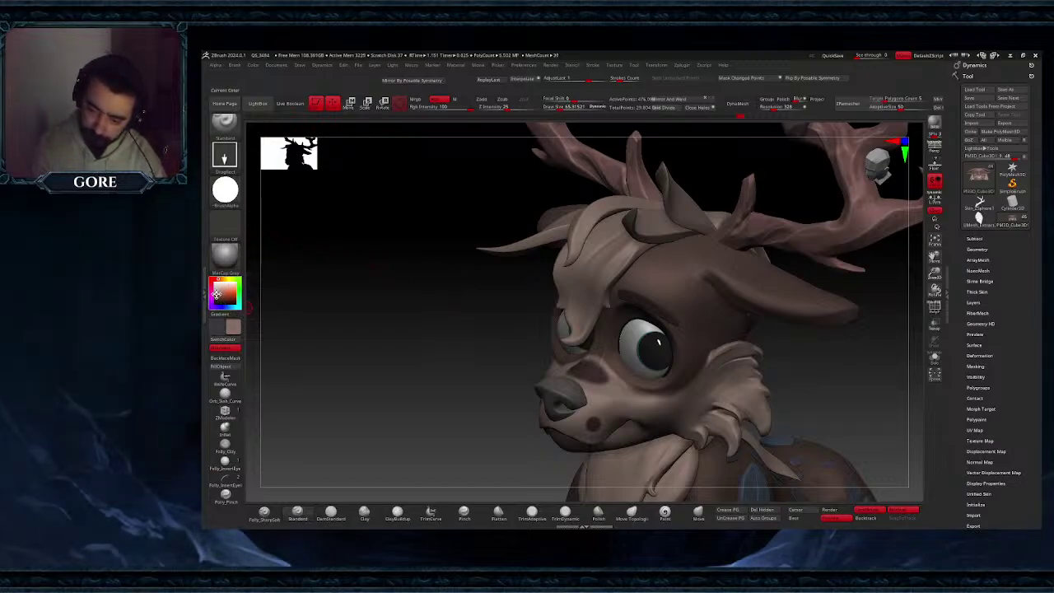
pyautogui.click(934, 359)
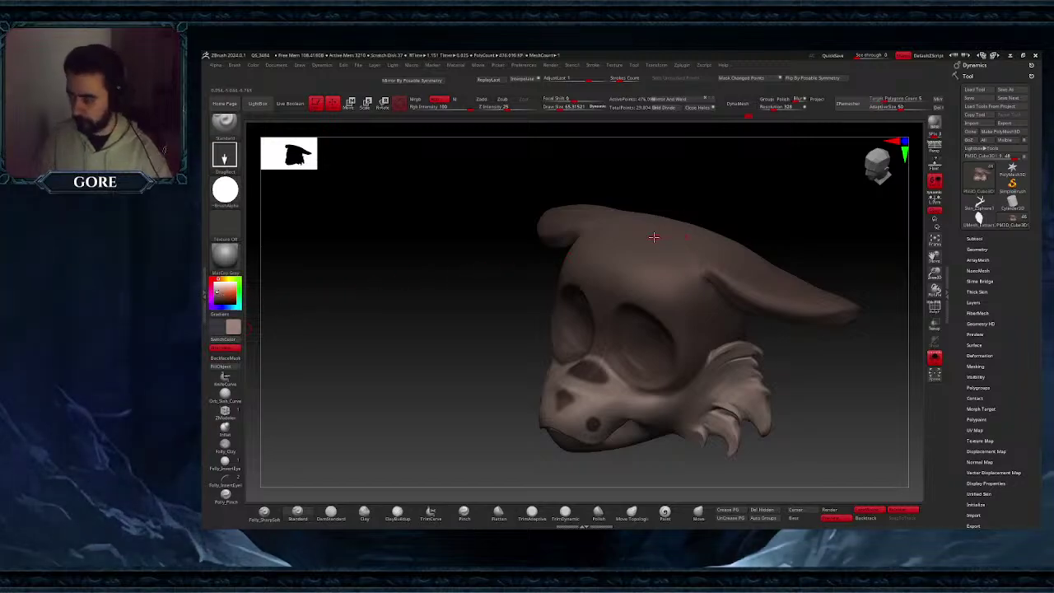
pyautogui.click(937, 361)
pyautogui.keyDown('ctrl'); pyautogui.moveTo(811, 387); pyautogui.dragTo(778, 373, button='right'); pyautogui.keyUp('ctrl')
pyautogui.keyDown('shift'); pyautogui.moveTo(778, 372); pyautogui.dragTo(810, 390, button='right'); pyautogui.keyUp('shift')
pyautogui.moveTo(935, 257); pyautogui.dragTo(904, 172)
pyautogui.moveTo(670, 288)
pyautogui.keyDown('shift'); pyautogui.mouseDown(button='right')
pyautogui.moveTo(683, 314)
pyautogui.moveTo(670, 307)
pyautogui.mouseUp(button='right'); pyautogui.keyUp('shift')
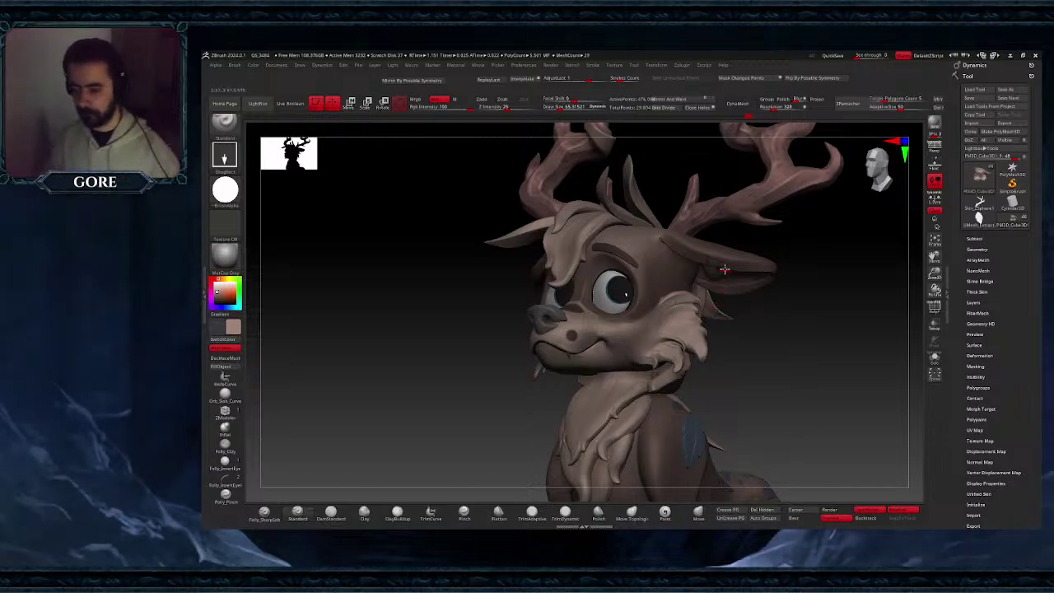
# - Set the paint colour to a soft pink with red 207, green 123 and blue 125
pyautogui.moveTo(216, 281); pyautogui.dragTo(229, 293)
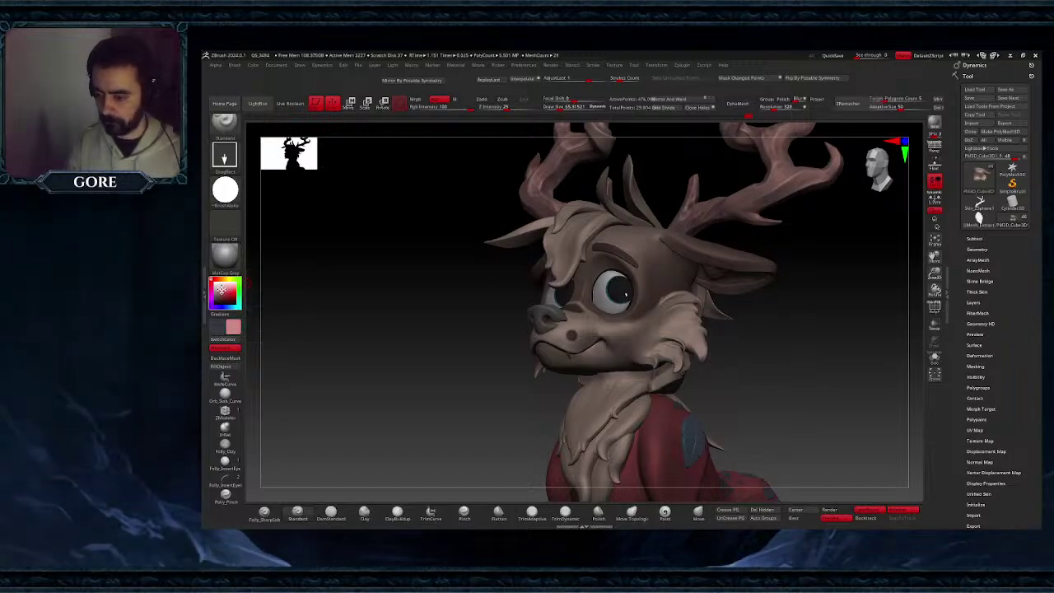
pyautogui.click(221, 289)
pyautogui.moveTo(220, 289); pyautogui.dragTo(224, 289)
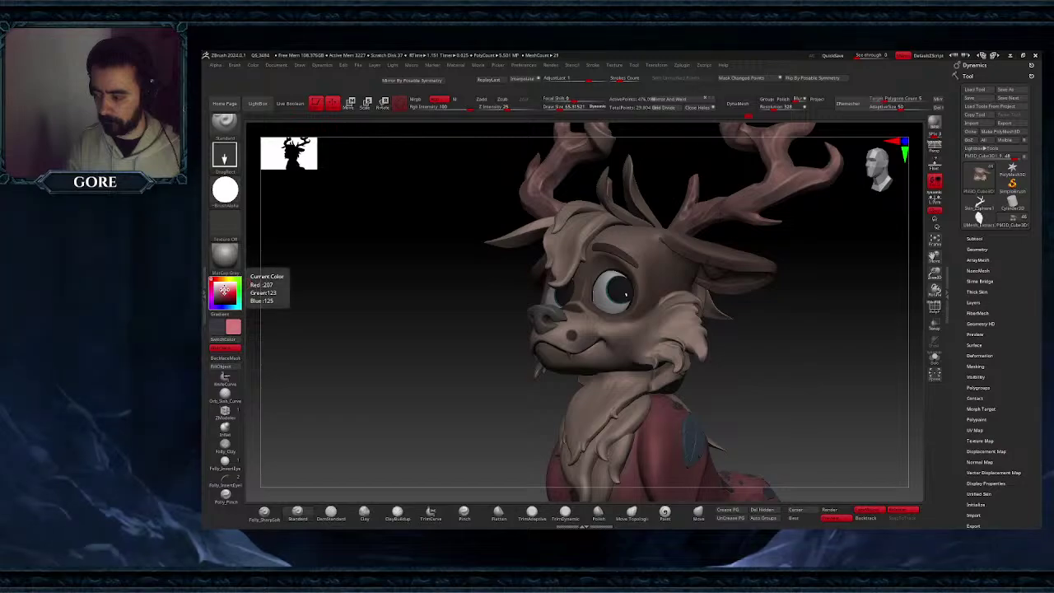
pyautogui.moveTo(748, 357); pyautogui.dragTo(812, 285)
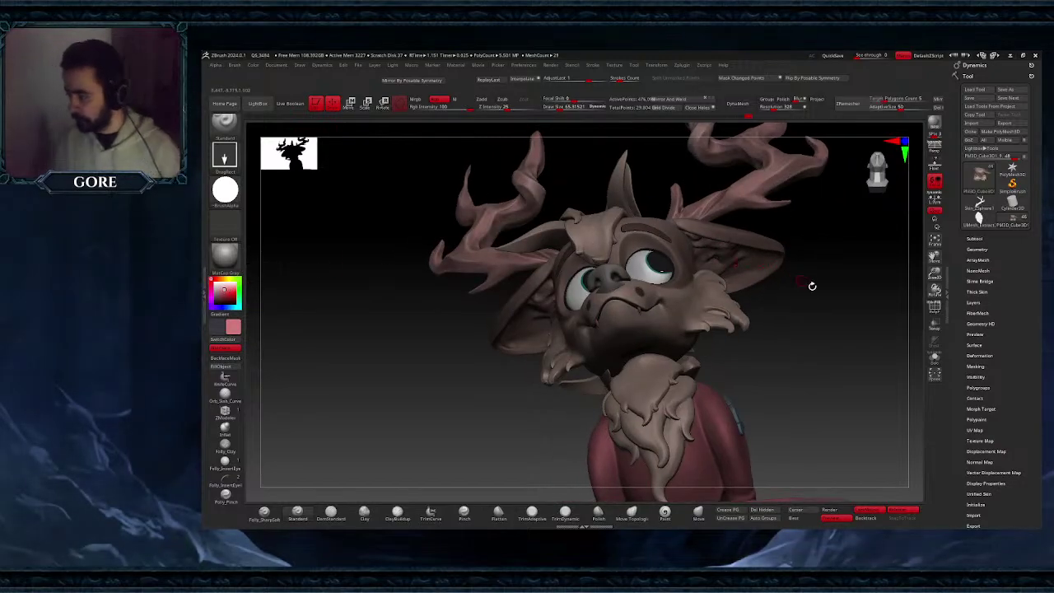
# - Isolate the head around the ear's inner side and set the Standard brush's stroke type to Dots
pyautogui.click(934, 359)
pyautogui.moveTo(896, 341); pyautogui.dragTo(811, 383)
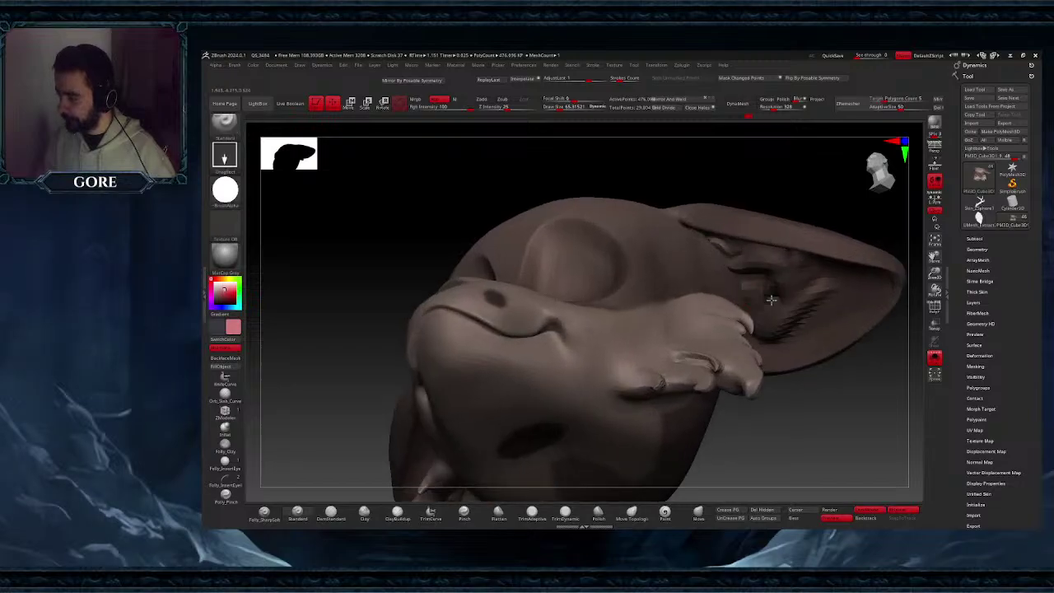
pyautogui.moveTo(898, 288); pyautogui.dragTo(856, 272)
pyautogui.moveTo(934, 257); pyautogui.dragTo(844, 244)
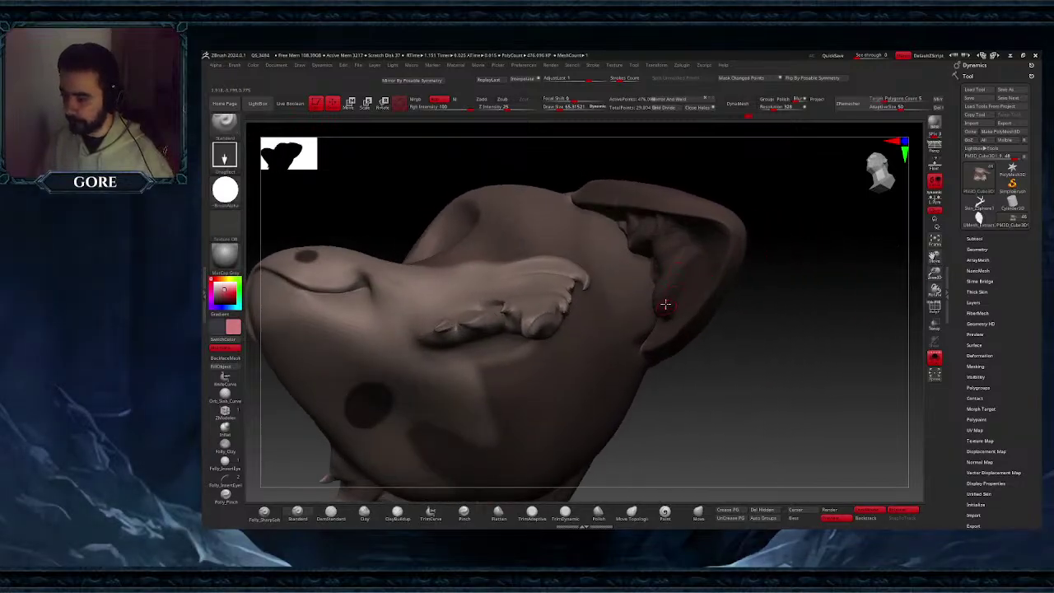
pyautogui.click(225, 156)
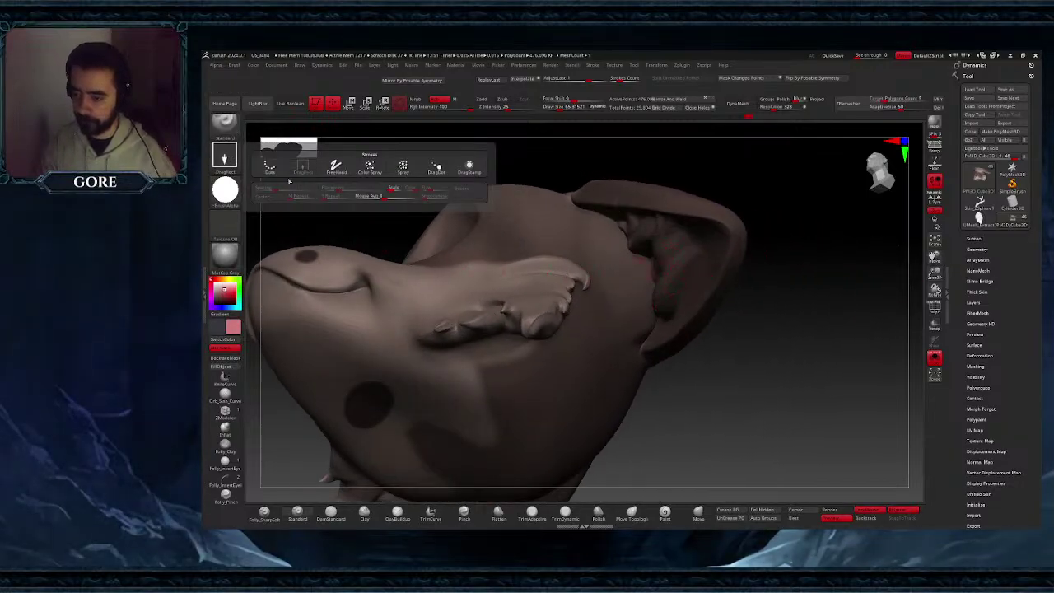
pyautogui.click(267, 168)
pyautogui.moveTo(403, 188); pyautogui.dragTo(415, 142)
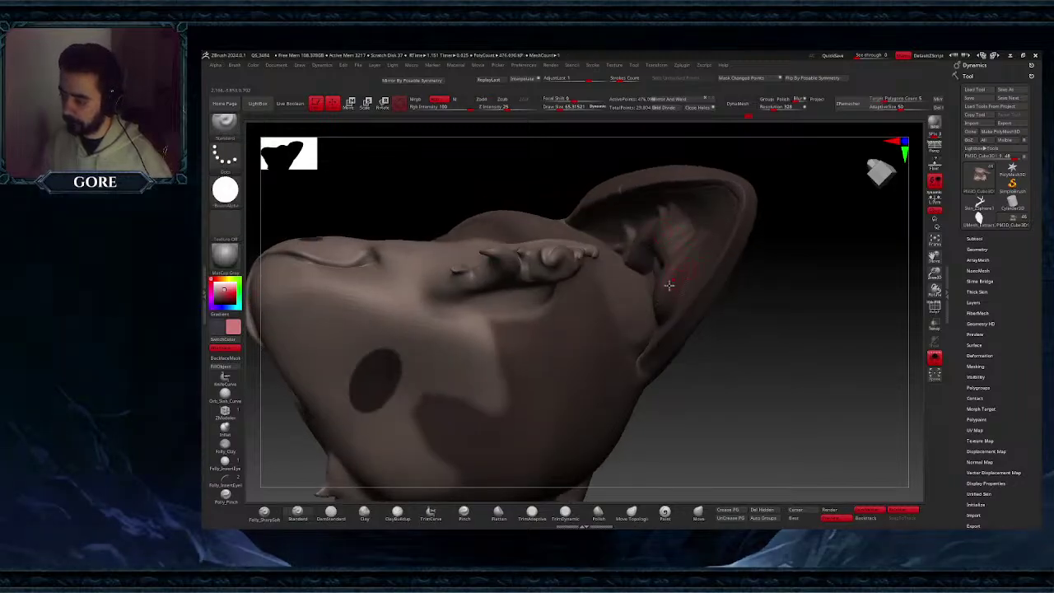
# - Try painting a few pink strokes at the base of the inner ear and smoothing them
pyautogui.moveTo(668, 287); pyautogui.dragTo(666, 330, button='right')
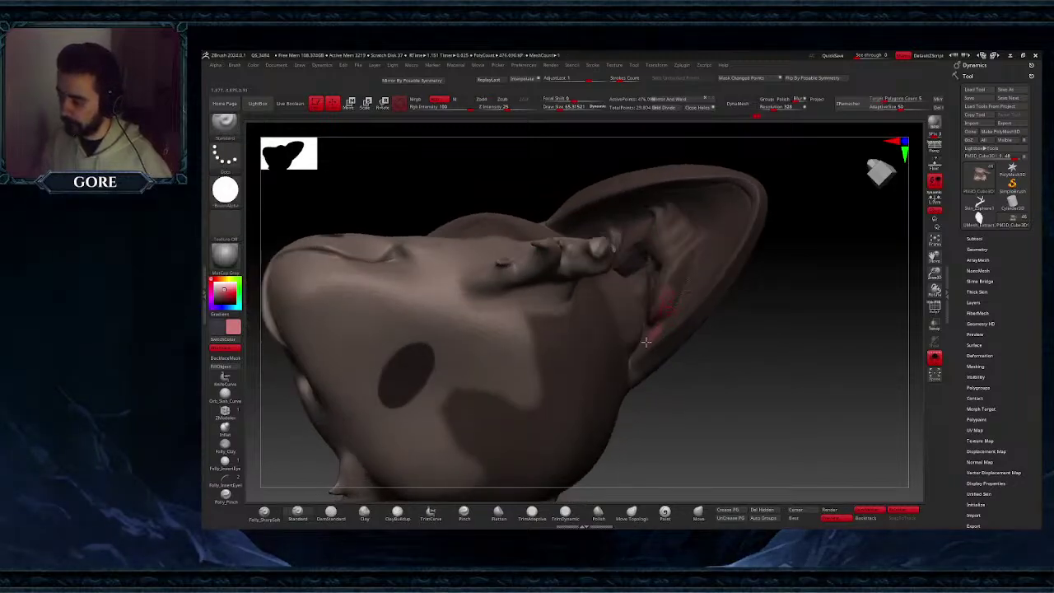
pyautogui.keyDown('shift'); pyautogui.moveTo(649, 325); pyautogui.dragTo(644, 329); pyautogui.keyUp('shift')
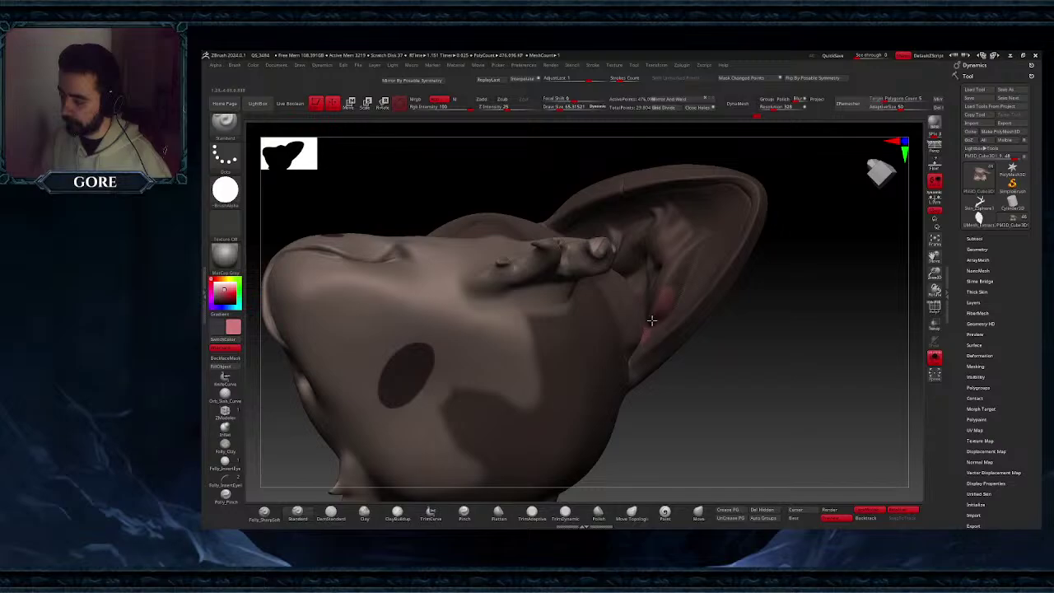
pyautogui.moveTo(652, 318); pyautogui.dragTo(719, 362, button='right')
pyautogui.click(935, 307)
pyautogui.click(934, 308)
pyautogui.moveTo(719, 362); pyautogui.dragTo(640, 304)
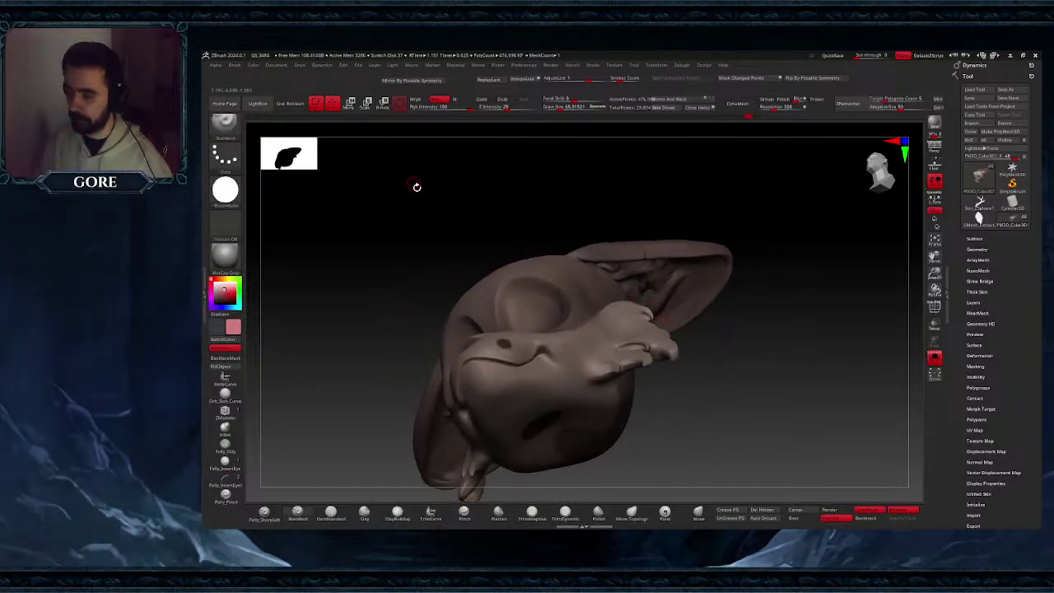
# - Paint pink along the inner ear's border, from its base beside the cheek up to the tip
pyautogui.moveTo(610, 305); pyautogui.dragTo(659, 292, button='right')
pyautogui.keyDown('ctrl'); pyautogui.moveTo(658, 292); pyautogui.dragTo(671, 330, button='right'); pyautogui.keyUp('ctrl')
pyautogui.moveTo(629, 354); pyautogui.dragTo(624, 363)
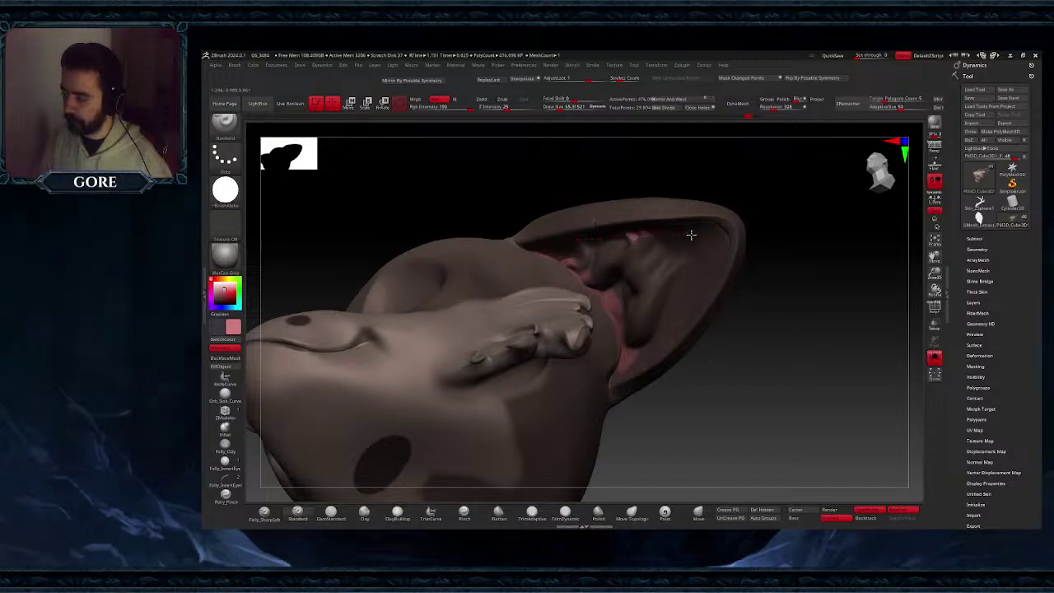
pyautogui.moveTo(685, 280); pyautogui.dragTo(670, 307)
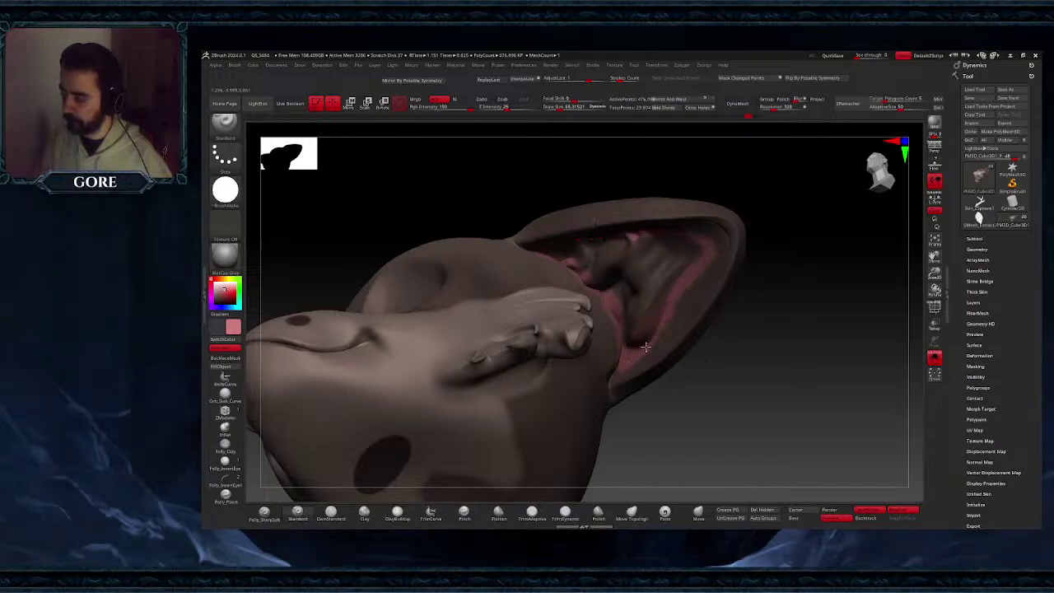
pyautogui.moveTo(675, 315)
pyautogui.mouseDown()
pyautogui.moveTo(647, 351)
pyautogui.moveTo(711, 271)
pyautogui.mouseUp()
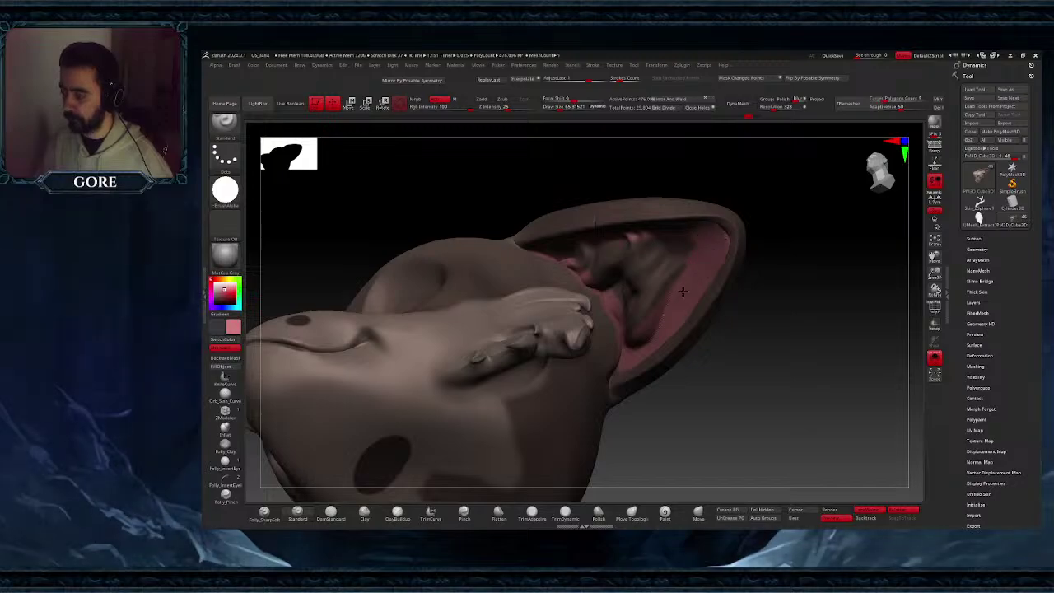
# - Cover the folds and the rest of the inner ear with pink, using a larger brush
pyautogui.moveTo(683, 291)
pyautogui.mouseDown()
pyautogui.moveTo(679, 268)
pyautogui.moveTo(667, 288)
pyautogui.moveTo(666, 255)
pyautogui.moveTo(647, 323)
pyautogui.moveTo(637, 321)
pyautogui.mouseUp()
pyautogui.press('space')
pyautogui.moveTo(633, 298); pyautogui.dragTo(642, 297)
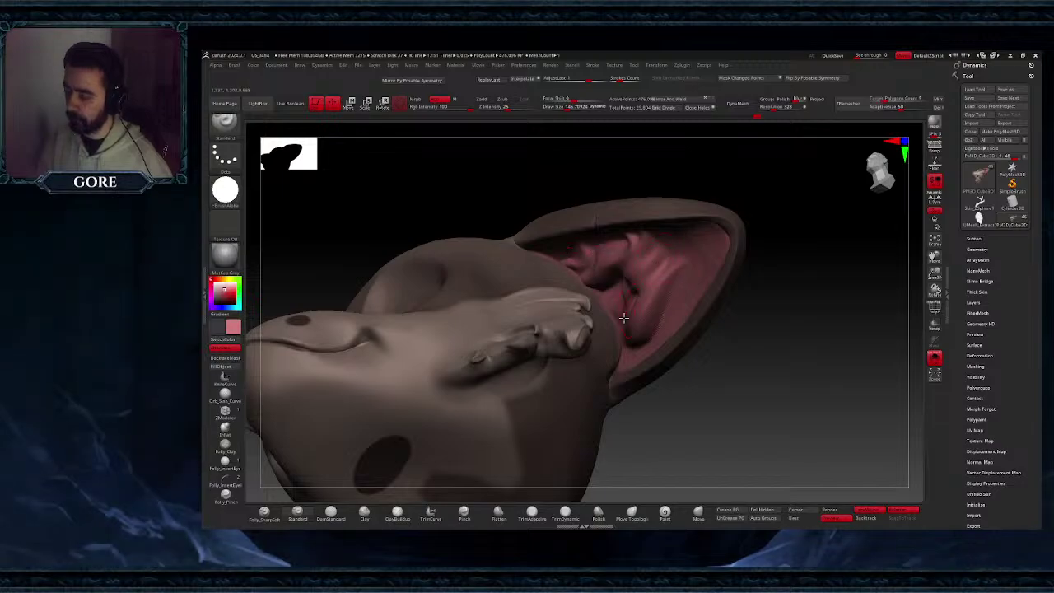
pyautogui.press('space')
pyautogui.moveTo(636, 314); pyautogui.dragTo(629, 314)
# - Sample the brown fur colour and paint over the pink spill on the head's edge beside the inner ear
pyautogui.moveTo(629, 315)
pyautogui.mouseDown(button='right')
pyautogui.moveTo(607, 315)
pyautogui.moveTo(609, 346)
pyautogui.mouseUp(button='right')
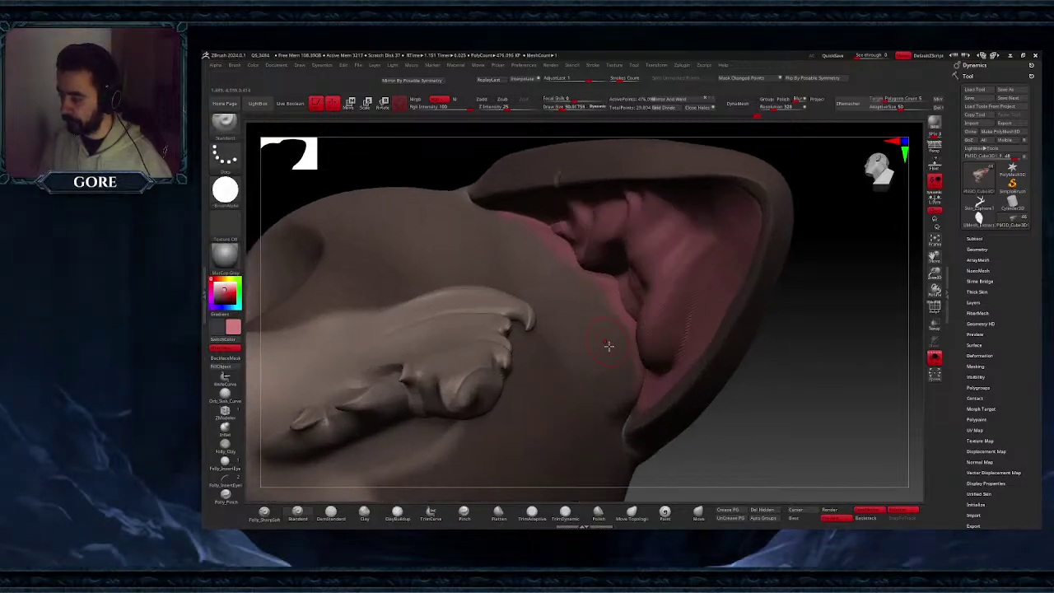
pyautogui.press('c')
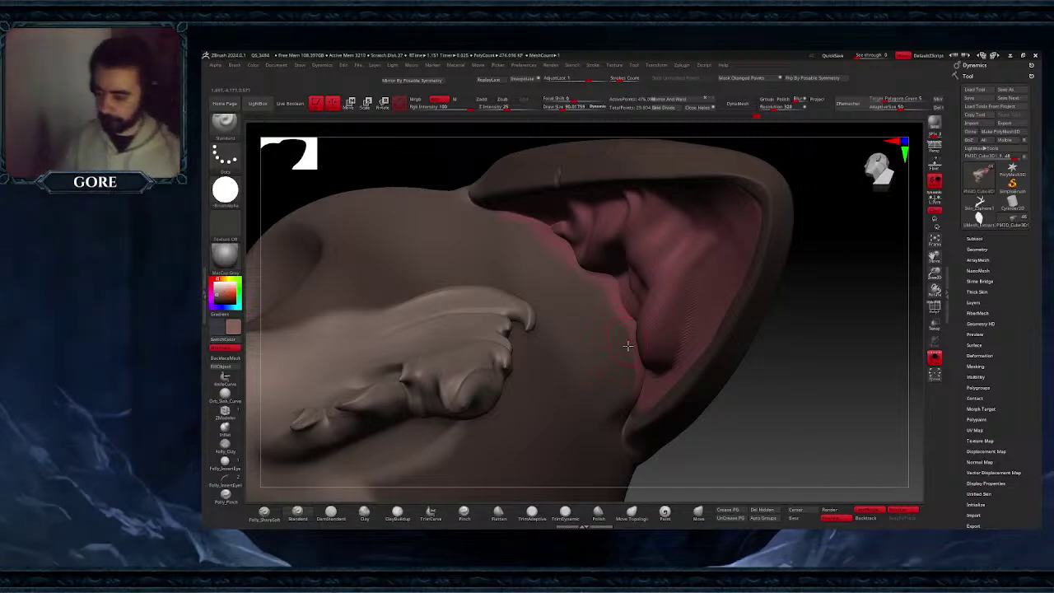
pyautogui.press('space')
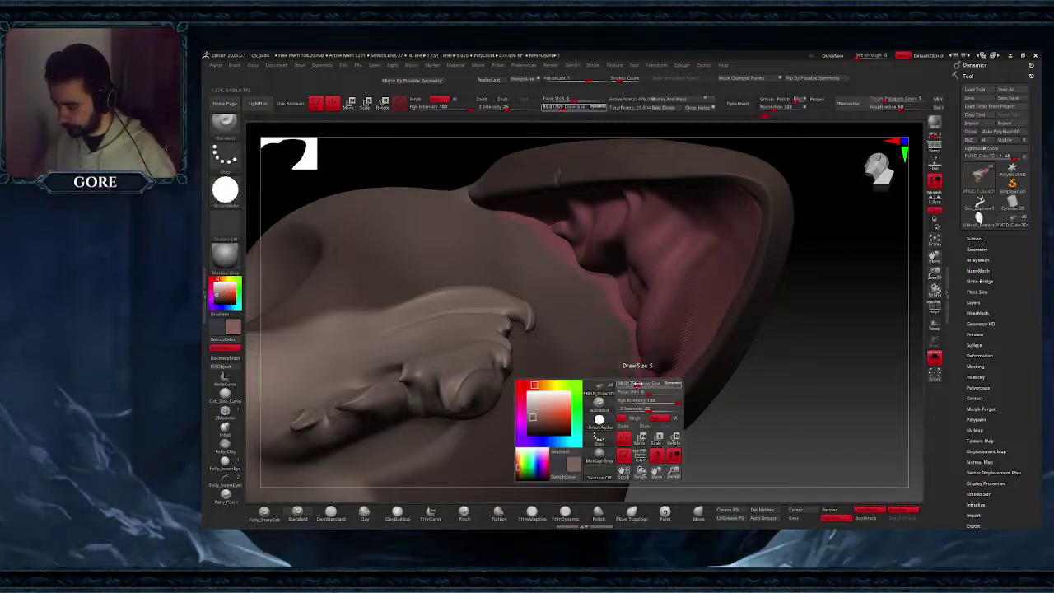
pyautogui.moveTo(634, 384); pyautogui.dragTo(628, 384)
pyautogui.moveTo(628, 384); pyautogui.dragTo(646, 389, button='right')
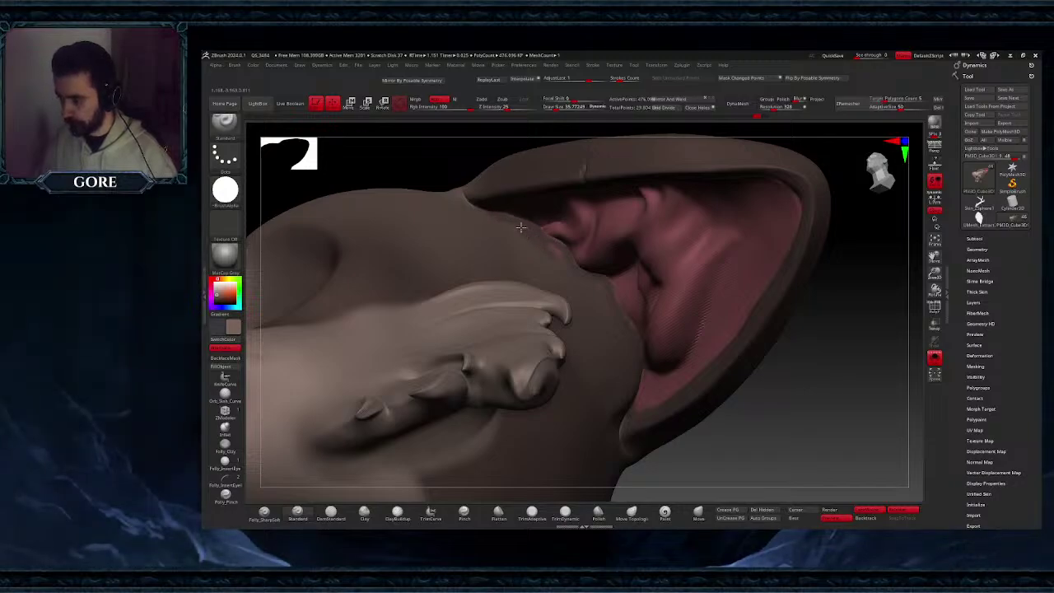
pyautogui.moveTo(535, 284); pyautogui.dragTo(546, 264, button='right')
pyautogui.press('s')
pyautogui.click(545, 263)
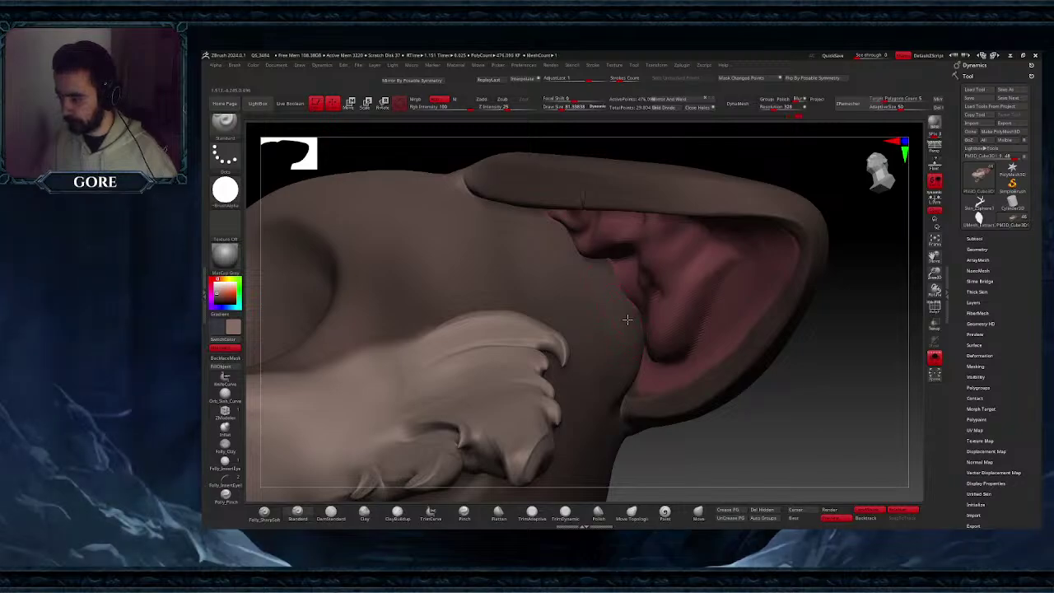
# - Sample the inner ear's pink and retouch the ear's lower corner with a brush size of about 30
pyautogui.moveTo(625, 363)
pyautogui.mouseDown(button='right')
pyautogui.moveTo(640, 355)
pyautogui.moveTo(652, 378)
pyautogui.mouseUp(button='right')
pyautogui.press('c')
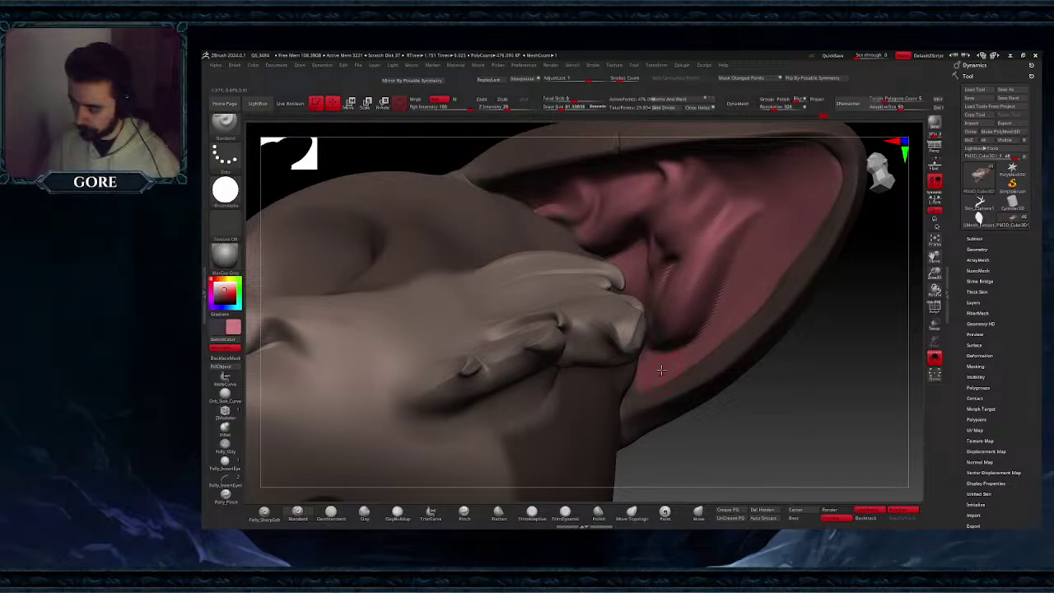
pyautogui.moveTo(662, 333); pyautogui.dragTo(671, 327, button='right')
pyautogui.press('space')
pyautogui.moveTo(671, 327); pyautogui.dragTo(661, 327)
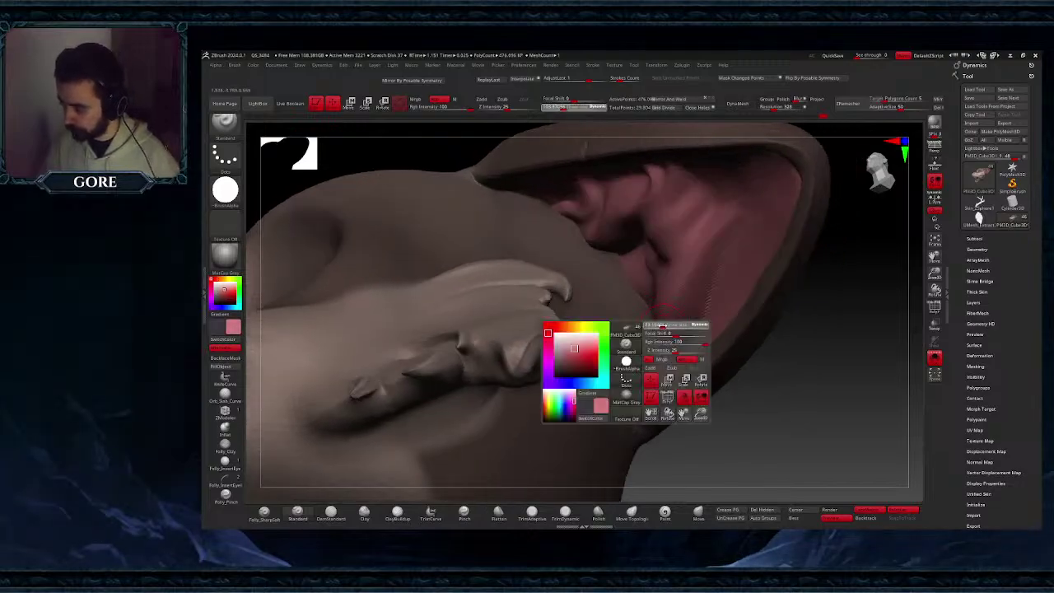
pyautogui.moveTo(660, 327); pyautogui.dragTo(666, 310, button='right')
pyautogui.moveTo(642, 351); pyautogui.dragTo(635, 332, button='right')
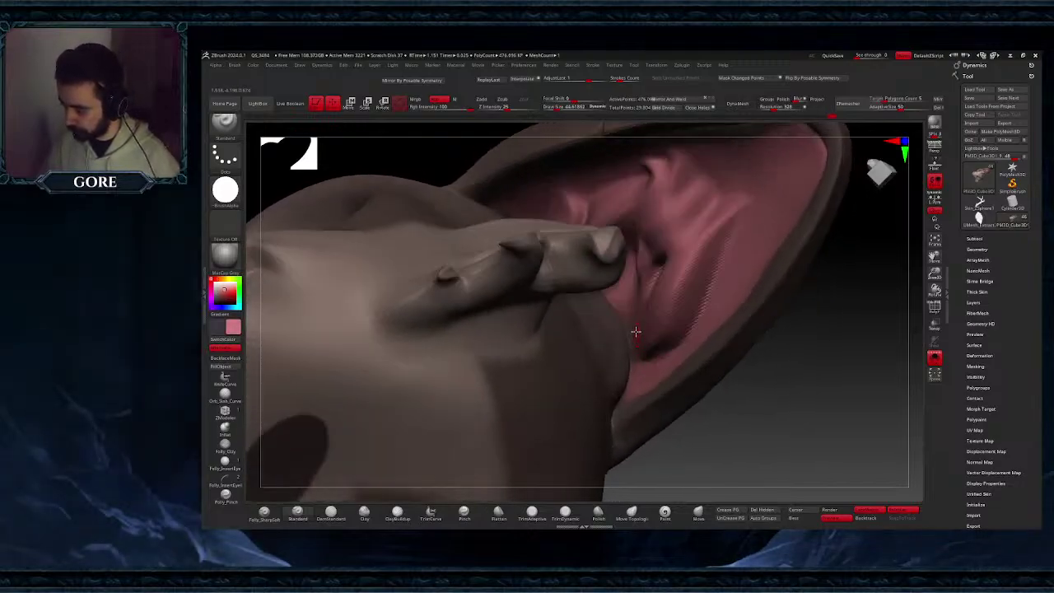
pyautogui.hotkey('ctrl', 'z')
pyautogui.press('space')
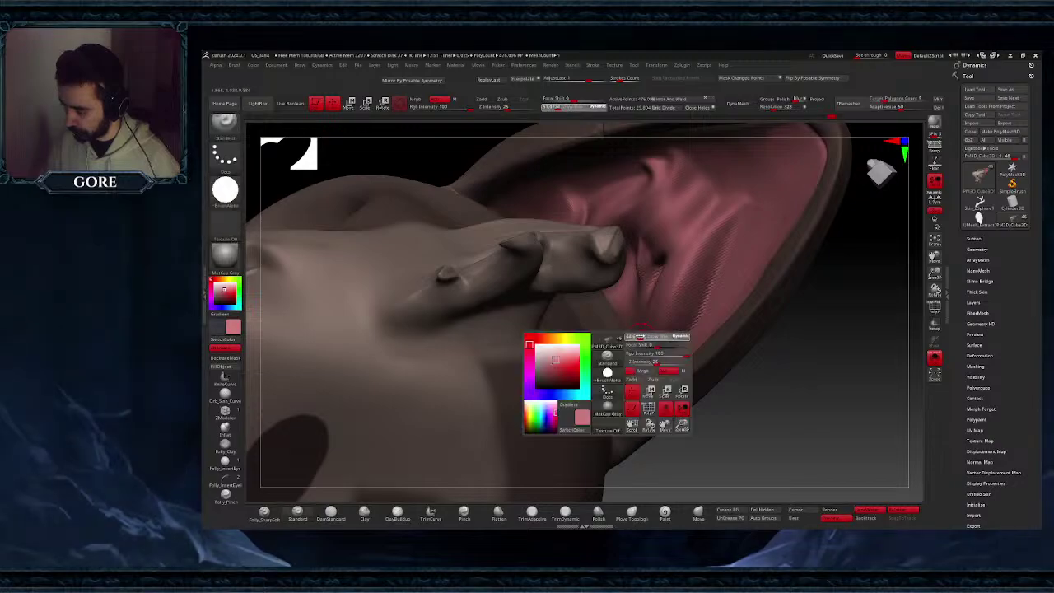
pyautogui.moveTo(639, 342); pyautogui.dragTo(632, 322)
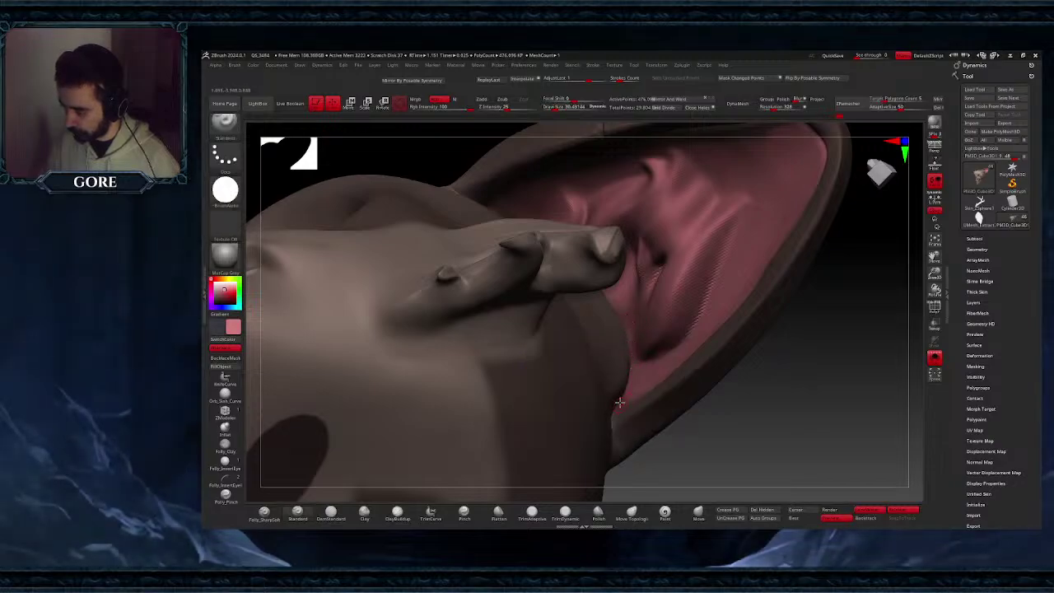
pyautogui.moveTo(632, 392); pyautogui.dragTo(623, 400)
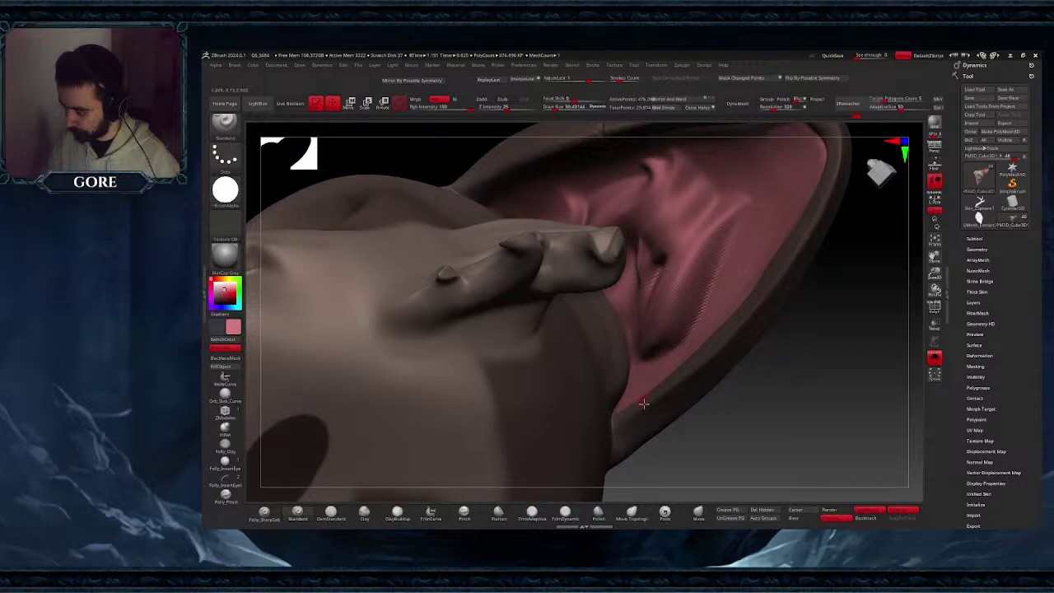
# - Extend the pink paint to the rim at the tip of the inner ear
pyautogui.moveTo(642, 398)
pyautogui.keyDown('ctrl'); pyautogui.mouseDown(button='right')
pyautogui.moveTo(635, 341)
pyautogui.moveTo(647, 324)
pyautogui.mouseUp(button='right'); pyautogui.keyUp('ctrl')
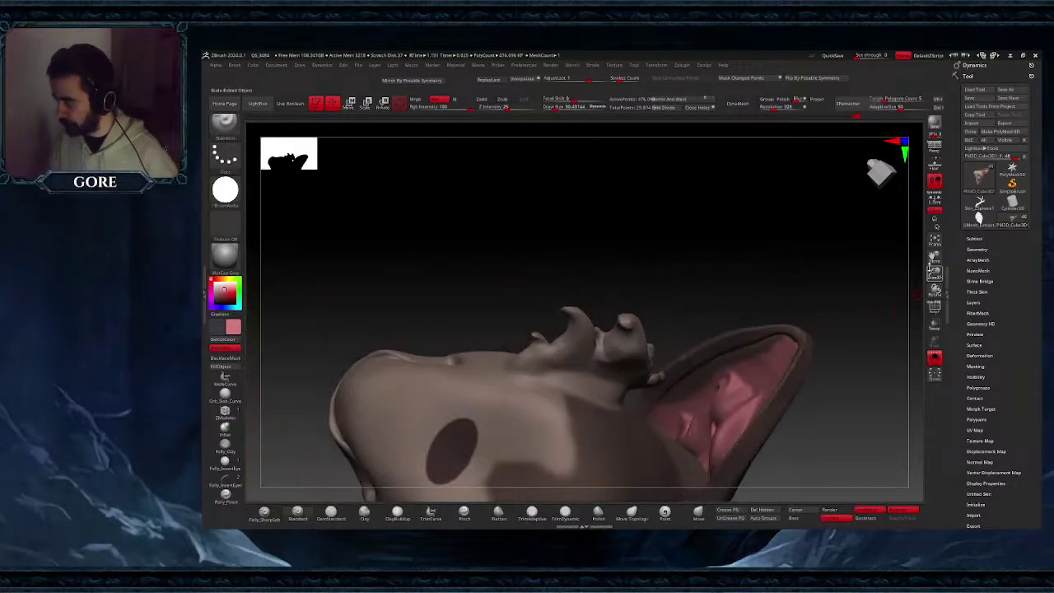
pyautogui.moveTo(935, 258); pyautogui.dragTo(902, 186)
pyautogui.keyDown('ctrl'); pyautogui.moveTo(595, 262); pyautogui.dragTo(590, 307, button='right'); pyautogui.keyUp('ctrl')
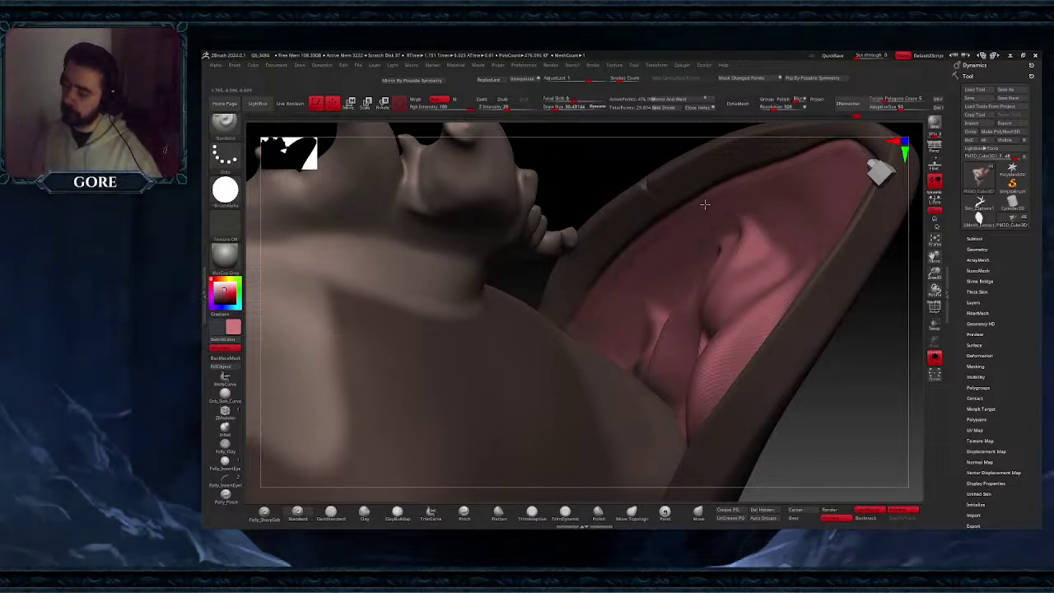
pyautogui.moveTo(840, 170); pyautogui.dragTo(849, 177, button='right')
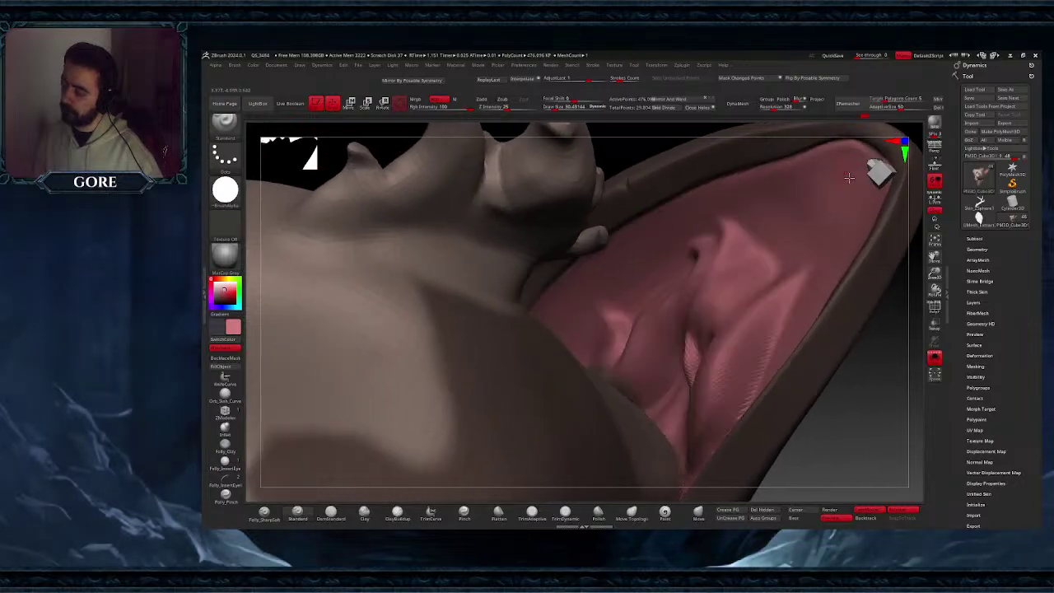
pyautogui.moveTo(916, 264); pyautogui.dragTo(870, 266, button='right')
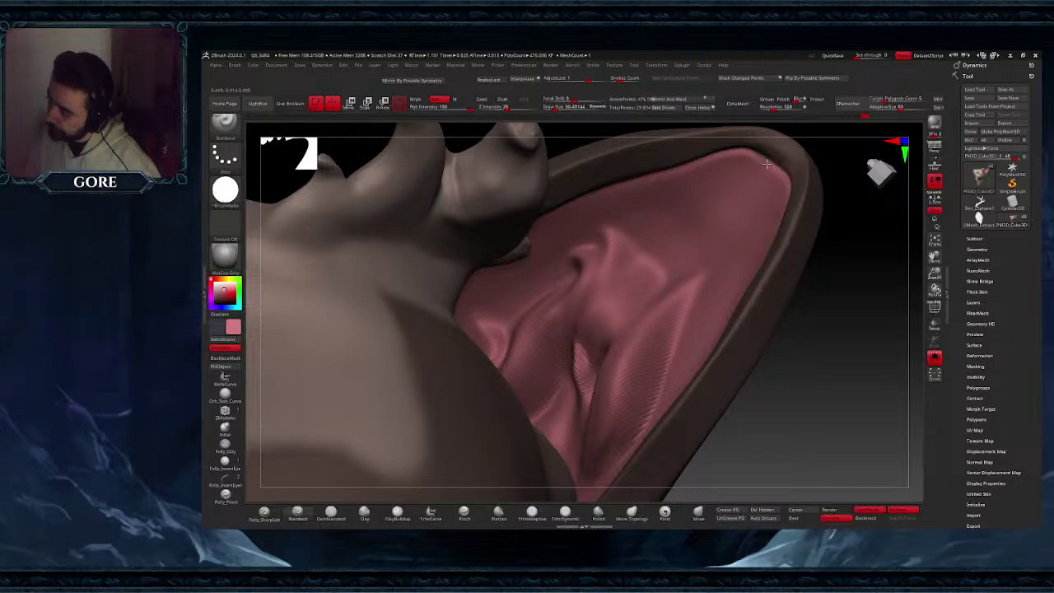
# - Sample the brown fur colour and tidy the outer rim around the ear's tip
pyautogui.moveTo(762, 162); pyautogui.dragTo(796, 175, button='right')
pyautogui.press('c')
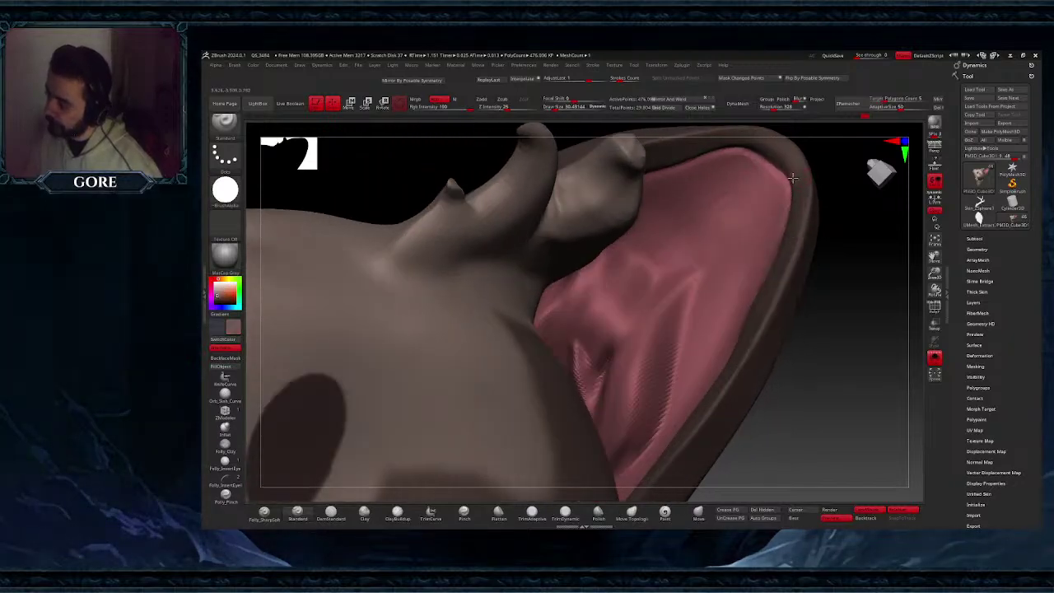
pyautogui.moveTo(796, 177); pyautogui.dragTo(771, 148)
# - Sample the inner ear's pink and extend it over the unpainted area at the ear's base beside the head
pyautogui.moveTo(771, 148)
pyautogui.mouseDown(button='right')
pyautogui.moveTo(683, 209)
pyautogui.moveTo(555, 212)
pyautogui.moveTo(527, 248)
pyautogui.mouseUp(button='right')
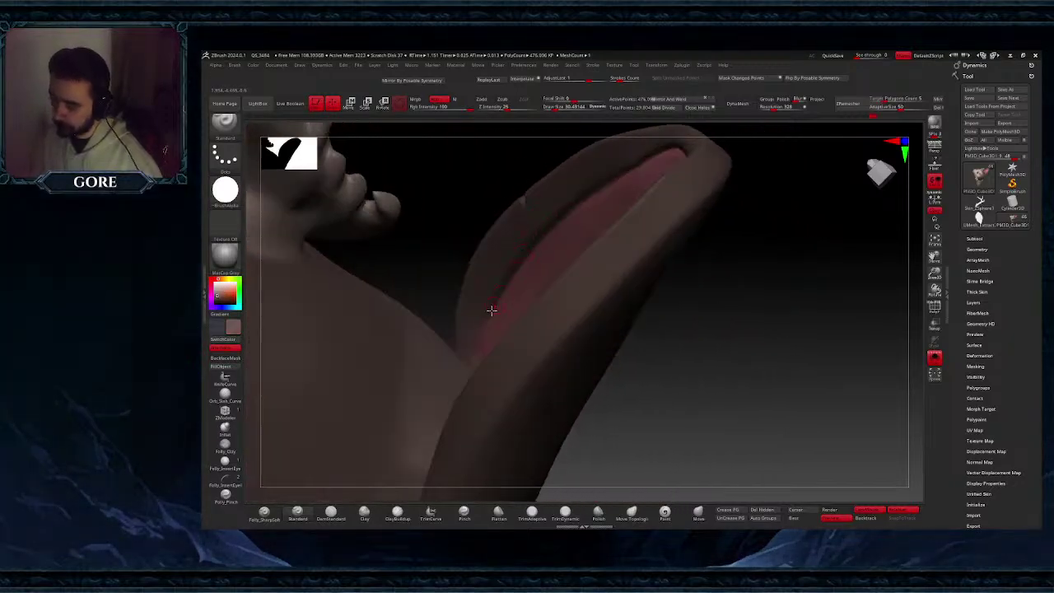
pyautogui.moveTo(479, 340); pyautogui.dragTo(476, 335, button='right')
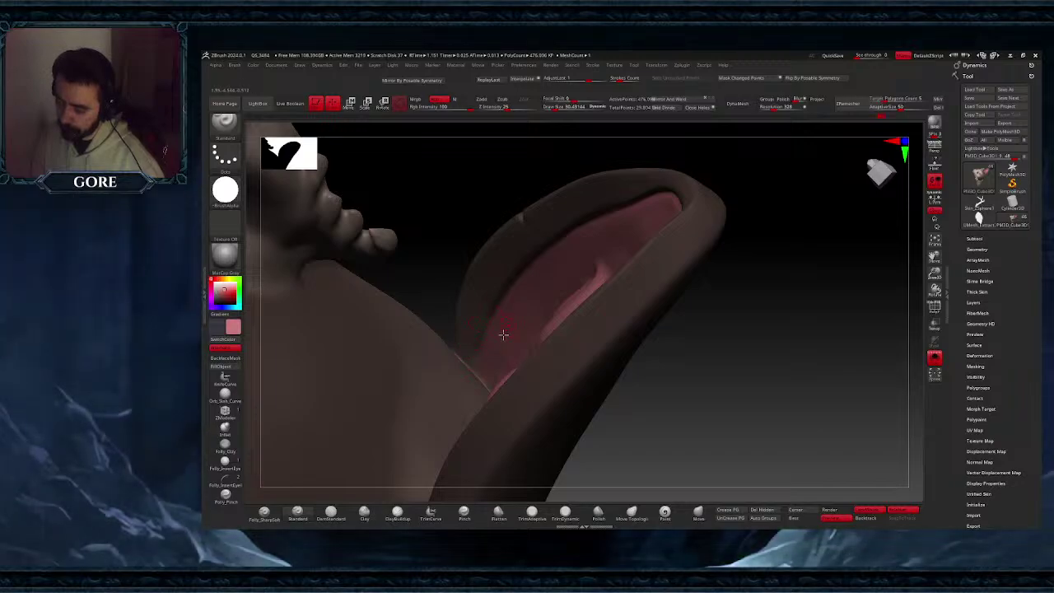
pyautogui.moveTo(478, 360); pyautogui.dragTo(558, 405, button='right')
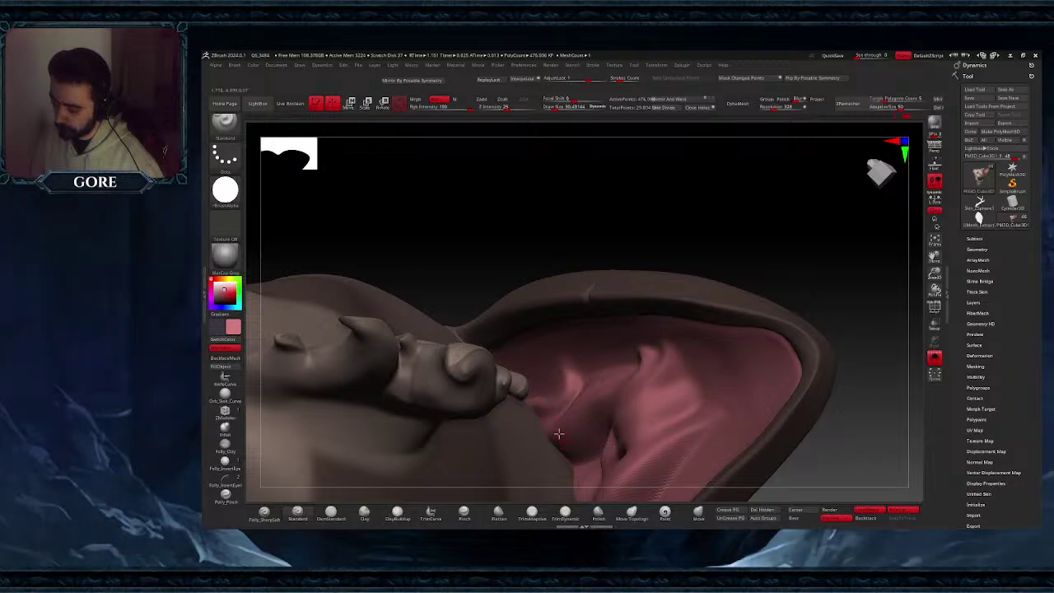
pyautogui.press('ctrl')
pyautogui.press('ctrl')
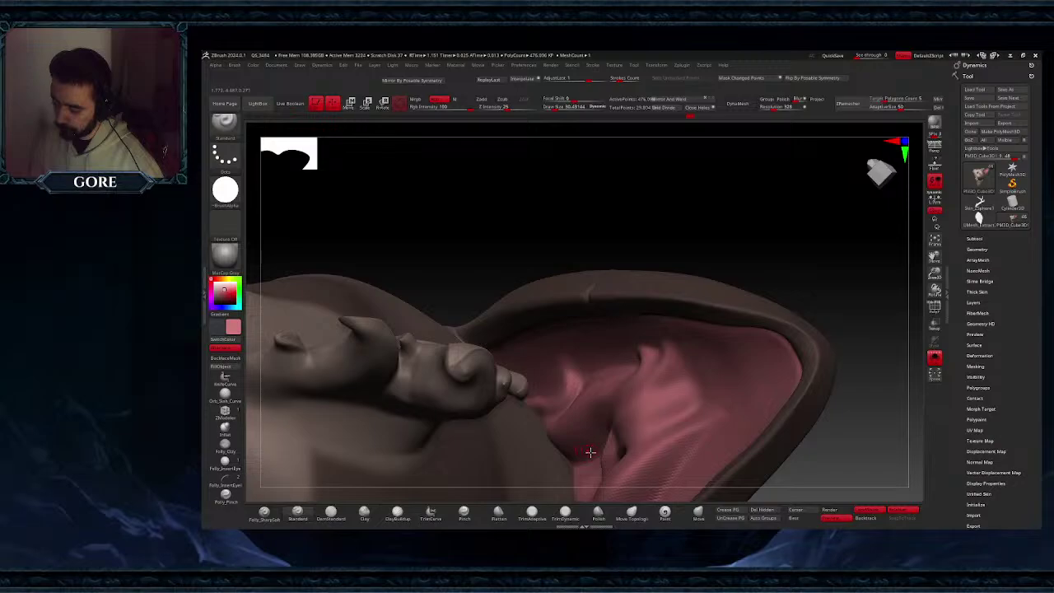
# - Set the brush size to about 109 and paint a pink strip along the outer side and tip of the opposite ear's interior
pyautogui.moveTo(590, 452)
pyautogui.mouseDown(button='right')
pyautogui.moveTo(672, 405)
pyautogui.moveTo(699, 338)
pyautogui.moveTo(747, 427)
pyautogui.moveTo(729, 350)
pyautogui.moveTo(736, 365)
pyautogui.moveTo(734, 395)
pyautogui.moveTo(718, 371)
pyautogui.moveTo(727, 468)
pyautogui.moveTo(819, 391)
pyautogui.mouseUp(button='right')
pyautogui.moveTo(940, 250); pyautogui.dragTo(788, 136)
pyautogui.moveTo(709, 280)
pyautogui.keyDown('ctrl'); pyautogui.mouseDown(button='right')
pyautogui.moveTo(604, 378)
pyautogui.moveTo(574, 301)
pyautogui.moveTo(595, 300)
pyautogui.moveTo(591, 287)
pyautogui.moveTo(602, 326)
pyautogui.moveTo(598, 302)
pyautogui.moveTo(600, 357)
pyautogui.moveTo(587, 295)
pyautogui.moveTo(589, 354)
pyautogui.mouseUp(button='right'); pyautogui.keyUp('ctrl')
pyautogui.moveTo(590, 354)
pyautogui.mouseDown(button='right')
pyautogui.moveTo(595, 251)
pyautogui.moveTo(583, 284)
pyautogui.moveTo(656, 265)
pyautogui.moveTo(631, 273)
pyautogui.mouseUp(button='right')
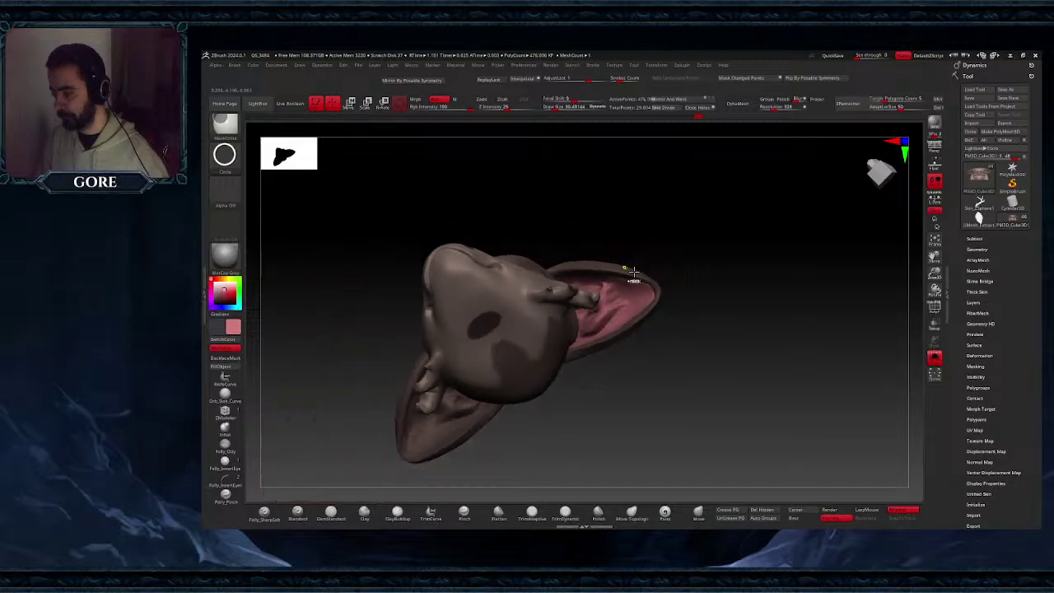
pyautogui.moveTo(935, 257); pyautogui.dragTo(962, 212)
pyautogui.keyDown('ctrl'); pyautogui.moveTo(589, 337); pyautogui.dragTo(596, 319, button='right'); pyautogui.keyUp('ctrl')
pyautogui.press('space')
pyautogui.moveTo(596, 334); pyautogui.dragTo(608, 333)
pyautogui.moveTo(592, 349); pyautogui.dragTo(536, 362, button='right')
pyautogui.keyDown('ctrl'); pyautogui.moveTo(536, 363); pyautogui.dragTo(524, 380, button='right'); pyautogui.keyUp('ctrl')
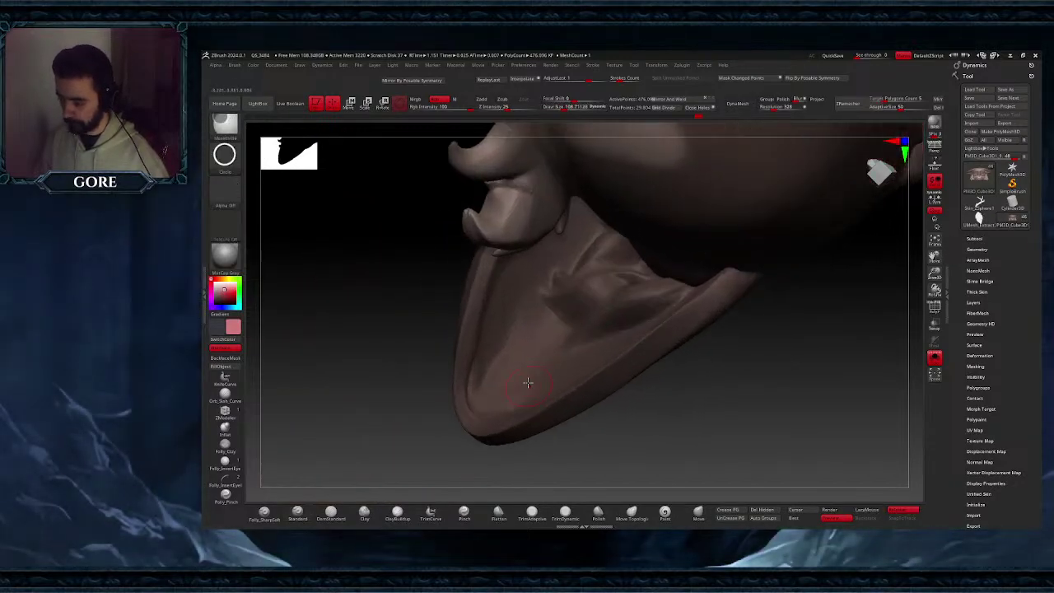
pyautogui.moveTo(505, 379)
pyautogui.mouseDown()
pyautogui.moveTo(492, 380)
pyautogui.moveTo(499, 313)
pyautogui.moveTo(539, 240)
pyautogui.mouseUp()
pyautogui.moveTo(539, 241); pyautogui.dragTo(538, 269, button='right')
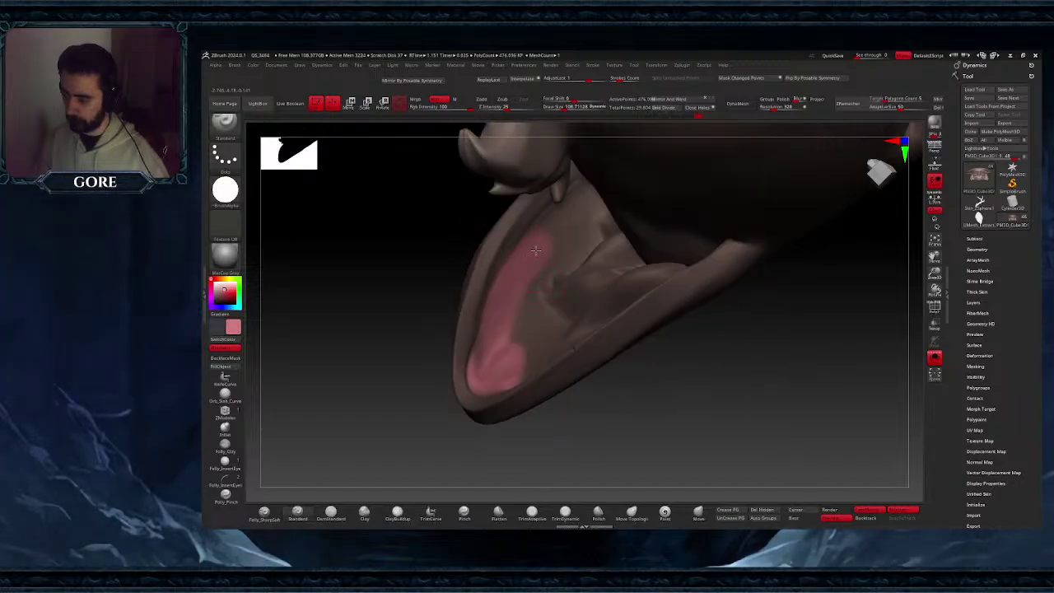
# - Extend the pink over the opposite ear's base and the upper folds beside the head
pyautogui.moveTo(536, 250)
pyautogui.mouseDown()
pyautogui.moveTo(589, 198)
pyautogui.moveTo(605, 232)
pyautogui.mouseUp()
pyautogui.moveTo(577, 250); pyautogui.dragTo(590, 248, button='right')
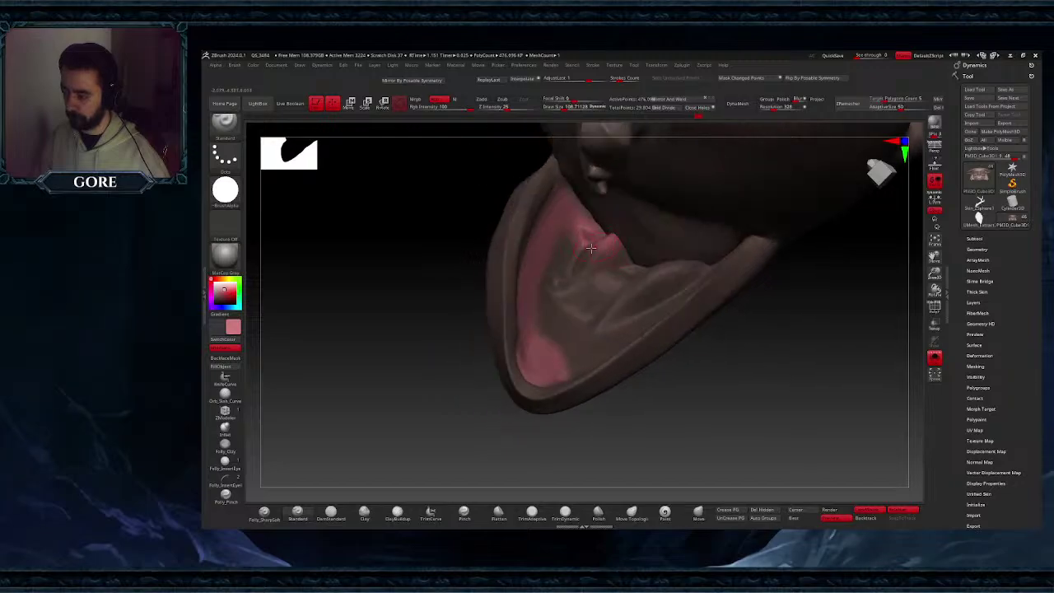
pyautogui.moveTo(582, 227)
pyautogui.mouseDown()
pyautogui.moveTo(581, 276)
pyautogui.moveTo(548, 300)
pyautogui.moveTo(574, 349)
pyautogui.mouseUp()
pyautogui.moveTo(579, 340); pyautogui.dragTo(582, 352, button='right')
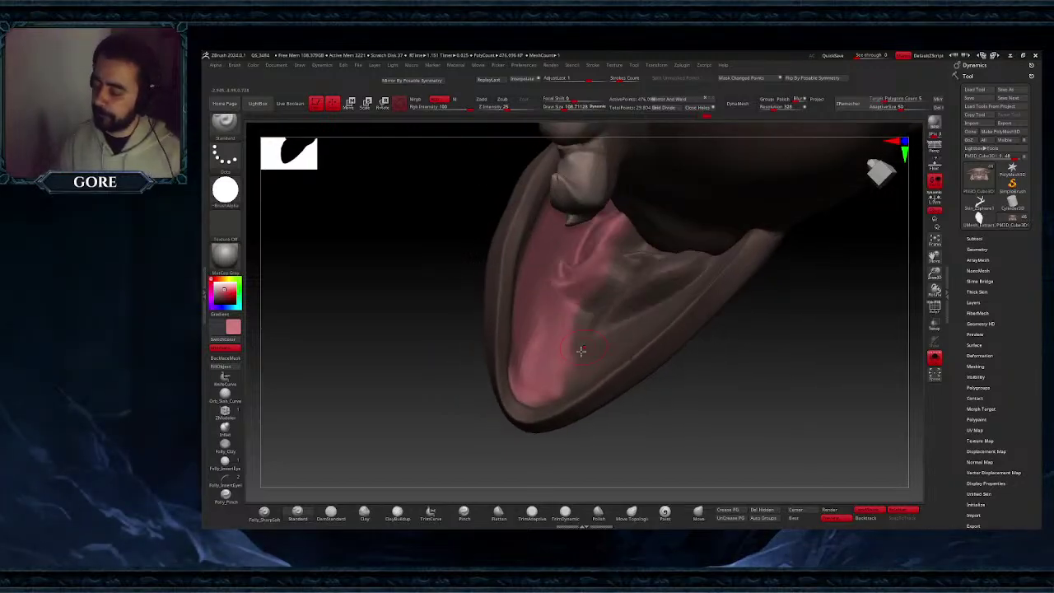
# - Fill the remaining brown areas of the opposite ear's interior with pink, from the tip up to the inner corner
pyautogui.moveTo(563, 384); pyautogui.dragTo(670, 298)
pyautogui.moveTo(620, 275); pyautogui.dragTo(599, 303)
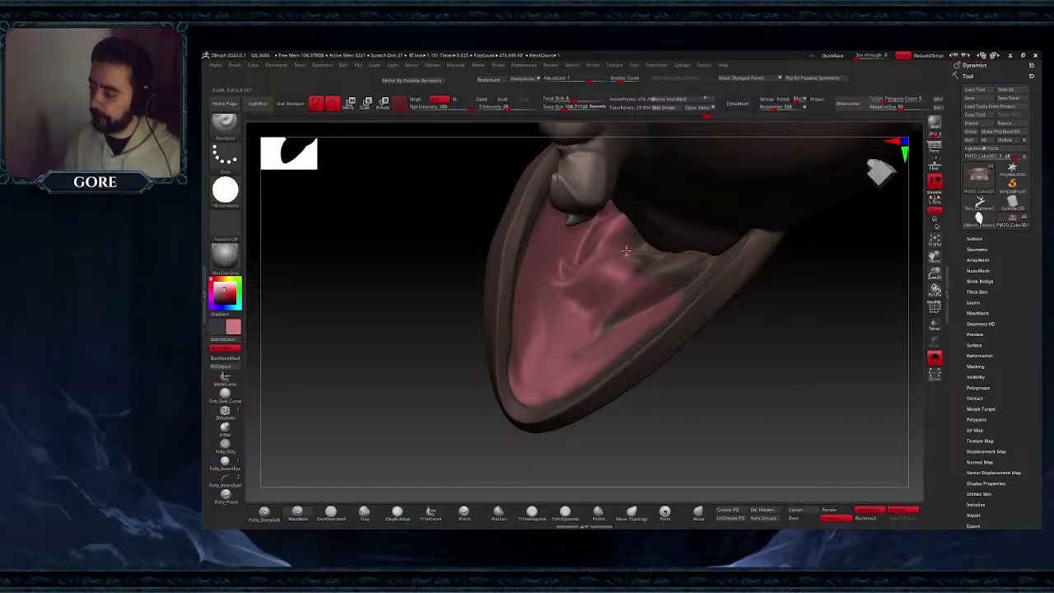
pyautogui.moveTo(641, 264); pyautogui.dragTo(630, 291, button='right')
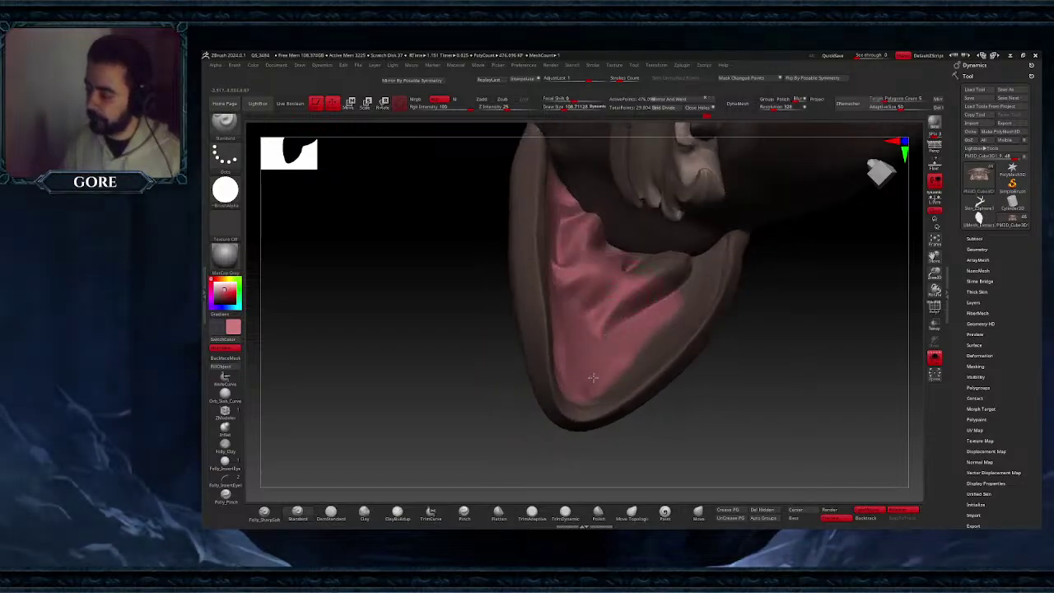
pyautogui.moveTo(611, 389)
pyautogui.mouseDown()
pyautogui.moveTo(698, 295)
pyautogui.moveTo(680, 265)
pyautogui.moveTo(616, 255)
pyautogui.moveTo(700, 267)
pyautogui.mouseUp()
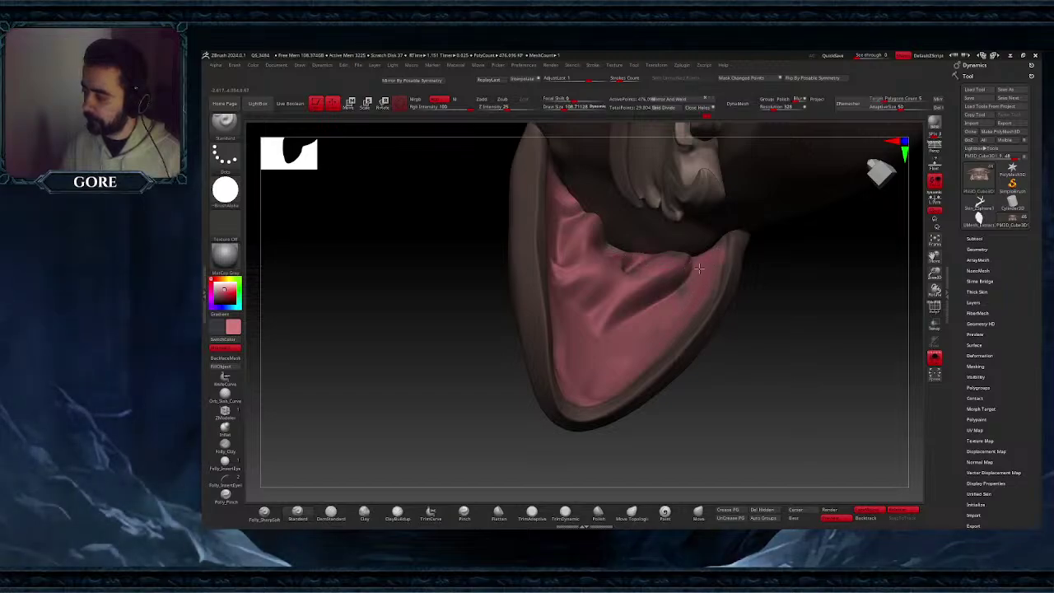
pyautogui.moveTo(670, 296)
pyautogui.mouseDown(button='right')
pyautogui.moveTo(667, 254)
pyautogui.moveTo(645, 236)
pyautogui.moveTo(628, 298)
pyautogui.mouseUp(button='right')
# - Set the brush size to about 42 and touch up the pink along the ear's folds and inner edges
pyautogui.press('space')
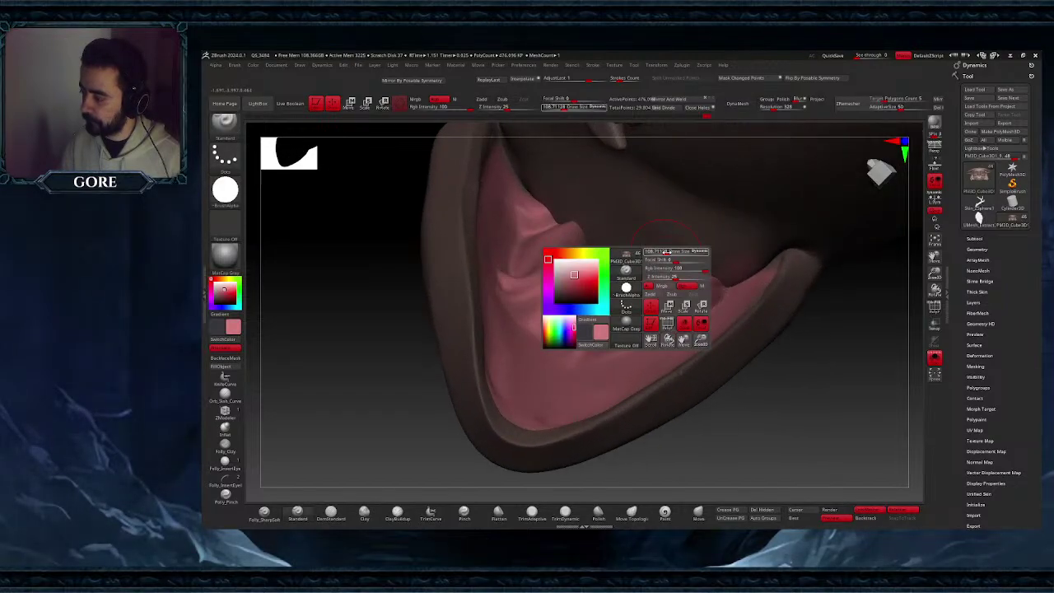
pyautogui.moveTo(680, 249); pyautogui.dragTo(672, 249)
pyautogui.moveTo(672, 247); pyautogui.dragTo(636, 276, button='right')
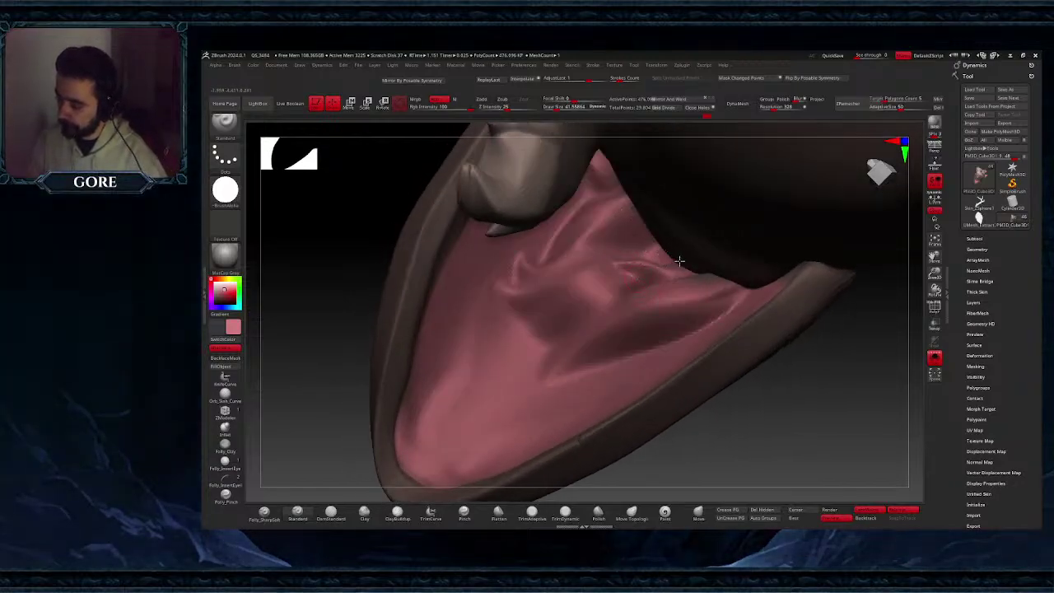
pyautogui.moveTo(697, 286); pyautogui.dragTo(782, 281, button='right')
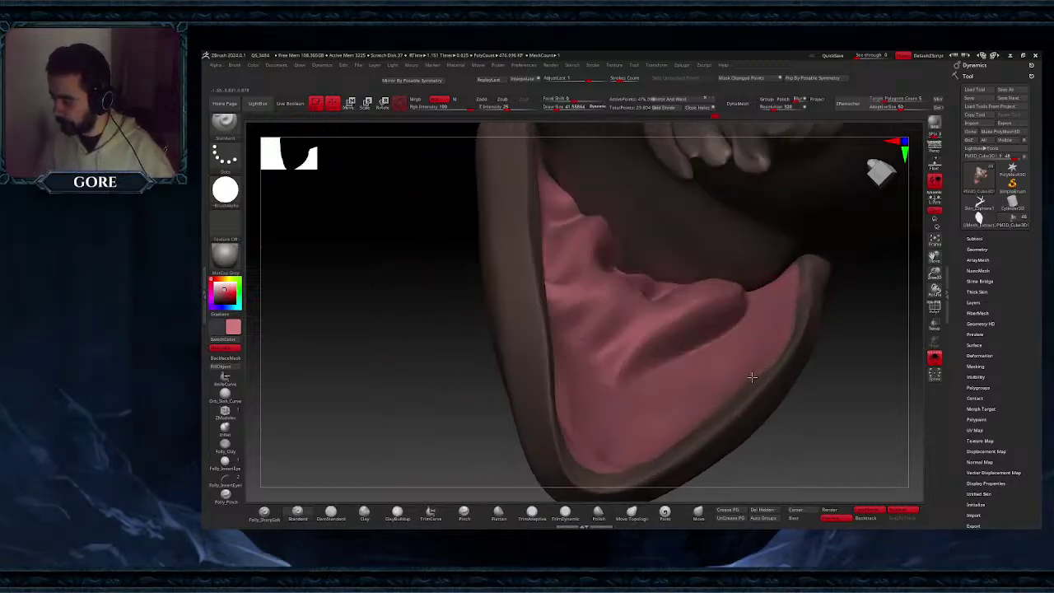
pyautogui.moveTo(673, 419)
pyautogui.mouseDown(button='right')
pyautogui.moveTo(702, 434)
pyautogui.moveTo(730, 392)
pyautogui.moveTo(753, 271)
pyautogui.moveTo(666, 266)
pyautogui.moveTo(741, 294)
pyautogui.mouseUp(button='right')
# - Sample the brown fur colour and clean up the head's edge beside the newly painted inner ear
pyautogui.moveTo(937, 255); pyautogui.dragTo(815, 252)
pyautogui.press('c')
pyautogui.moveTo(743, 290); pyautogui.dragTo(751, 257, button='right')
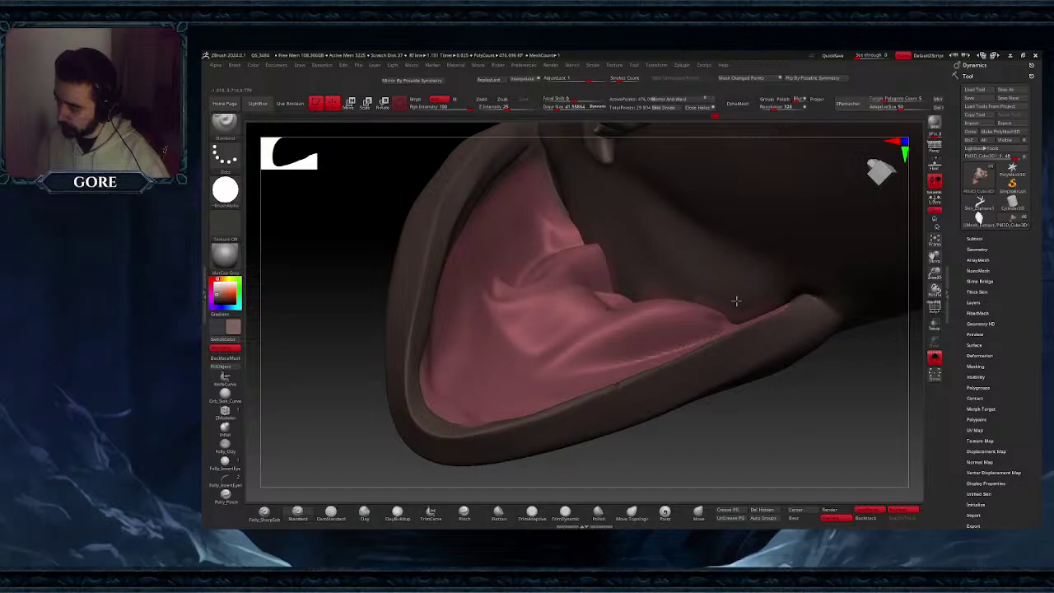
pyautogui.moveTo(727, 310); pyautogui.dragTo(576, 354, button='right')
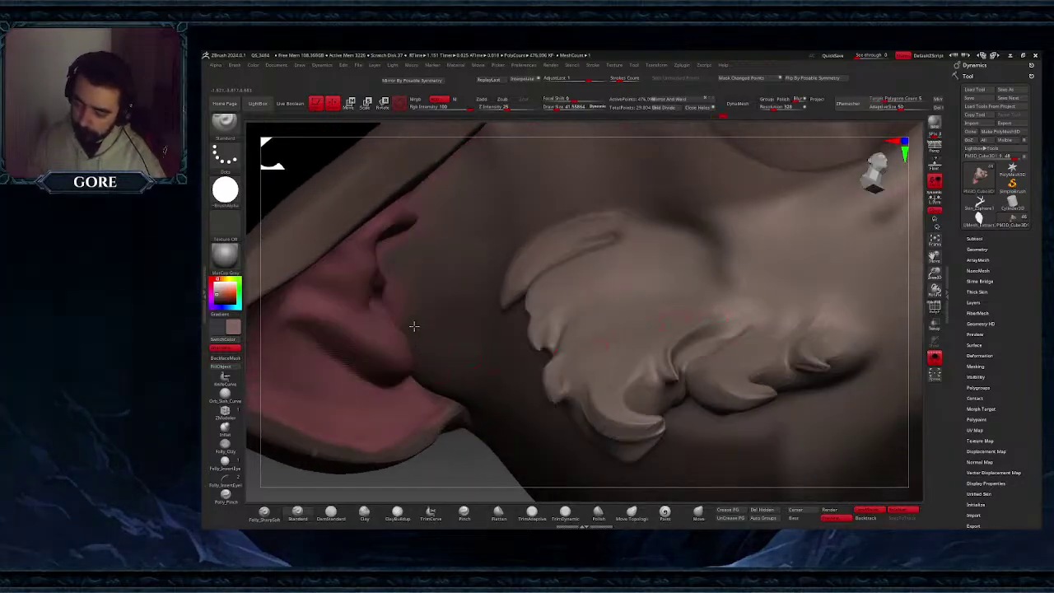
# - Sample the inner ear's pink and retouch the folds at its base and the interior near the tip
pyautogui.moveTo(395, 278); pyautogui.dragTo(405, 292, button='right')
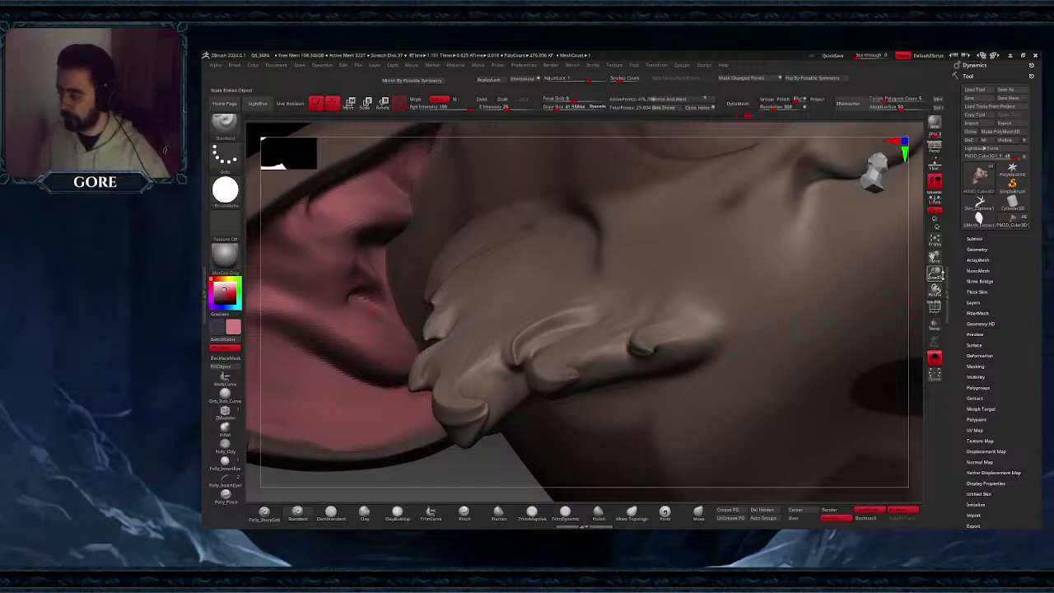
pyautogui.moveTo(935, 256); pyautogui.dragTo(1034, 240)
pyautogui.moveTo(494, 364); pyautogui.dragTo(418, 364, button='right')
pyautogui.keyDown('alt'); pyautogui.moveTo(329, 247); pyautogui.dragTo(394, 329, button='right'); pyautogui.keyUp('alt')
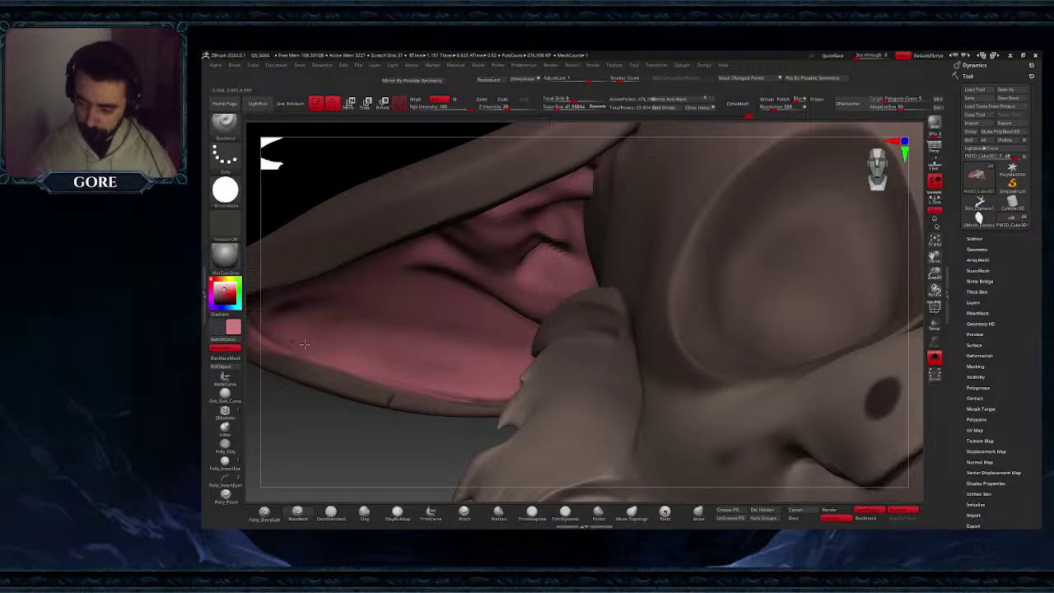
# - Sample the brown fur colour and tidy the ear's lower rim
pyautogui.moveTo(931, 258); pyautogui.dragTo(979, 221)
pyautogui.press('c')
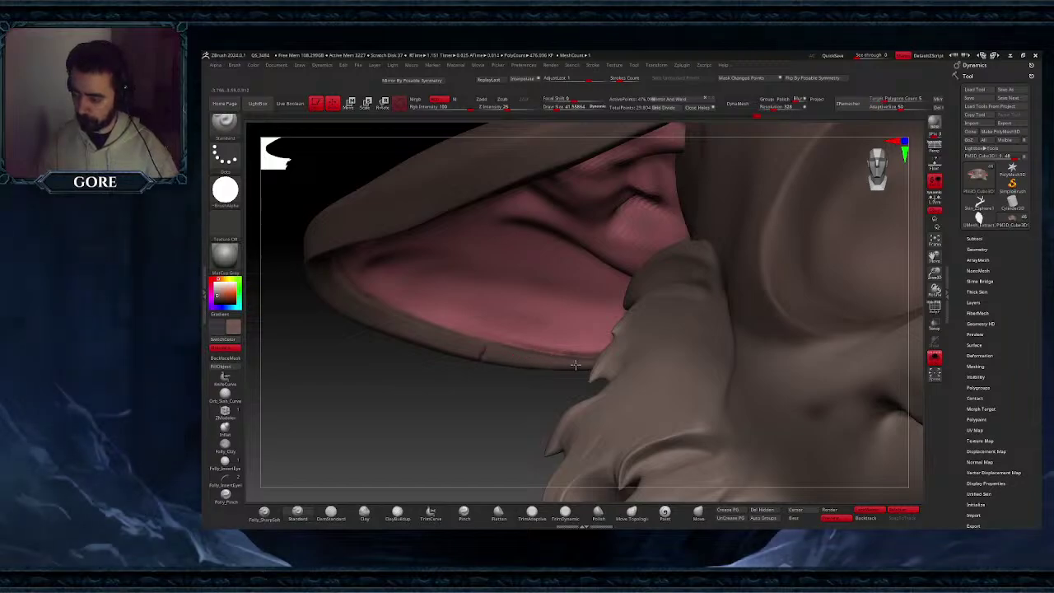
pyautogui.moveTo(484, 352); pyautogui.dragTo(552, 258, button='right')
# - Pick a lighter pink, set the brush size to about 163 and Rgb Intensity to 40, and lighten the inner ear
pyautogui.press('c')
pyautogui.keyDown('ctrl'); pyautogui.moveTo(582, 305); pyautogui.dragTo(671, 297, button='right'); pyautogui.keyUp('ctrl')
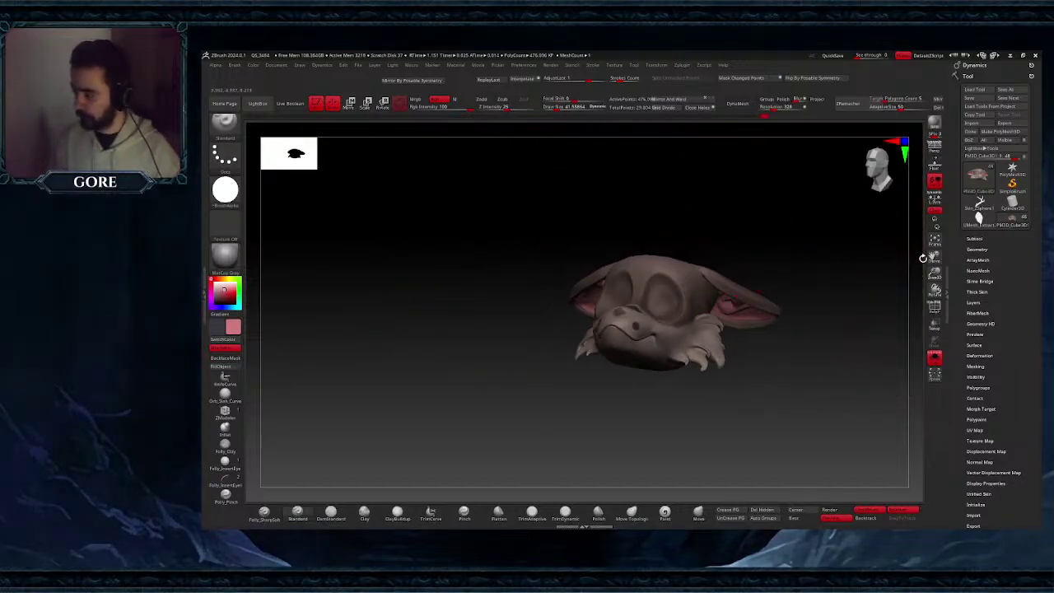
pyautogui.moveTo(933, 257); pyautogui.dragTo(843, 246)
pyautogui.moveTo(572, 300)
pyautogui.keyDown('ctrl'); pyautogui.mouseDown(button='right')
pyautogui.moveTo(661, 310)
pyautogui.moveTo(717, 285)
pyautogui.mouseUp(button='right'); pyautogui.keyUp('ctrl')
pyautogui.click(221, 287)
pyautogui.press('space')
pyautogui.moveTo(747, 314); pyautogui.dragTo(761, 313)
pyautogui.moveTo(754, 316)
pyautogui.keyDown('ctrl'); pyautogui.mouseDown(button='right')
pyautogui.moveTo(746, 341)
pyautogui.moveTo(741, 312)
pyautogui.mouseUp(button='right'); pyautogui.keyUp('ctrl')
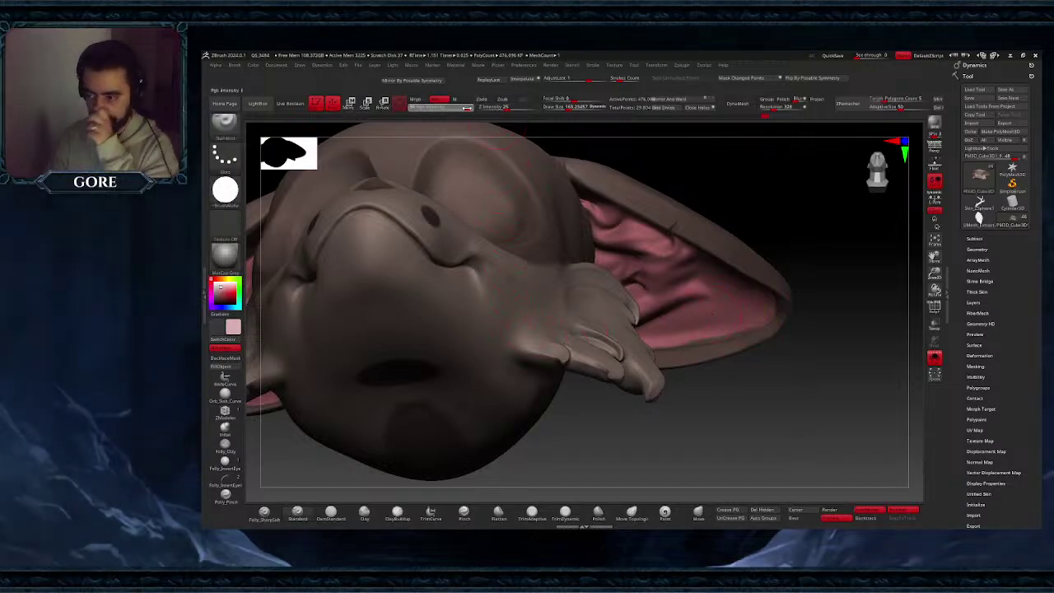
pyautogui.click(220, 287)
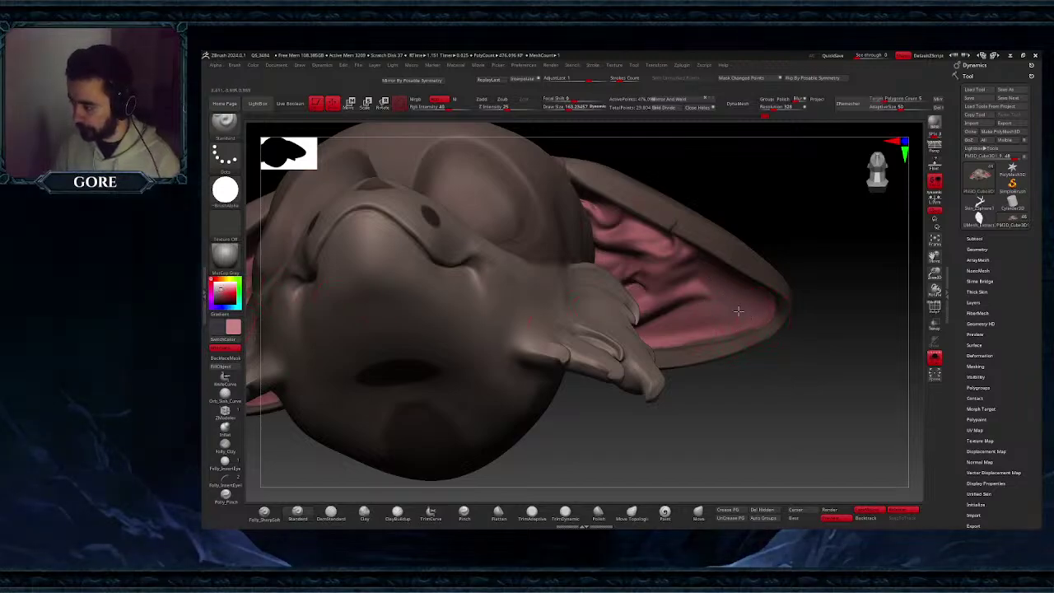
# - Mask the head by smoothness with range 10 and falloff 100, and invert the mask
pyautogui.moveTo(682, 279); pyautogui.dragTo(919, 366, button='right')
pyautogui.scroll(-3, 984, 444)
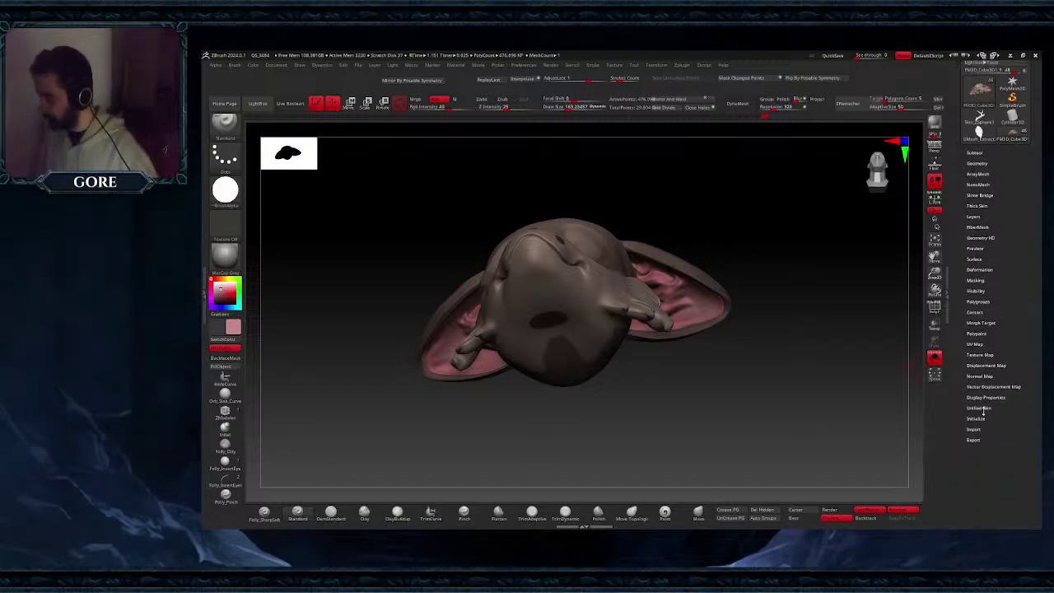
pyautogui.click(980, 281)
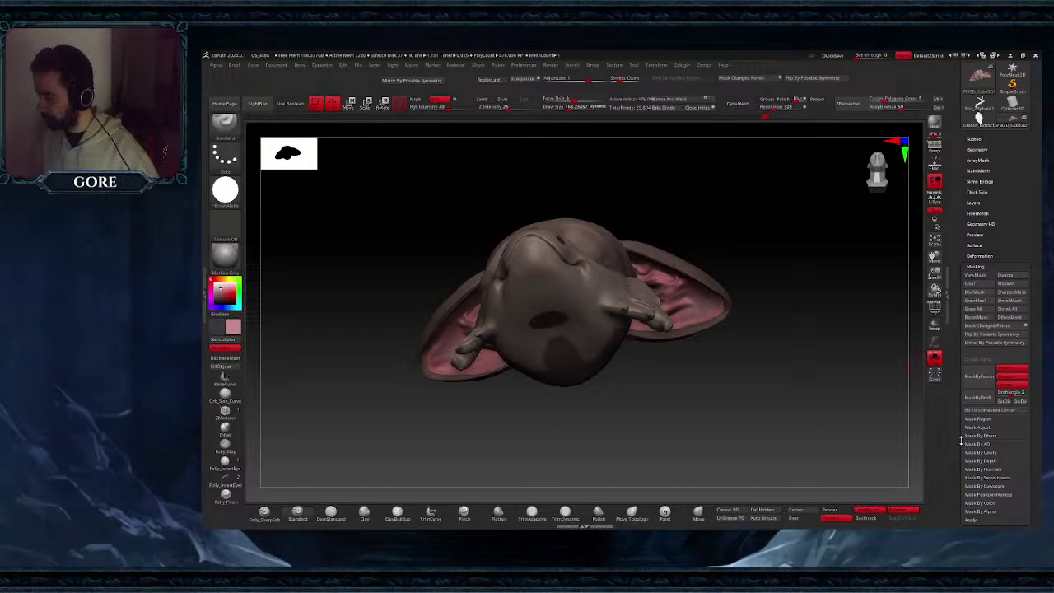
pyautogui.scroll(-2, 964, 435)
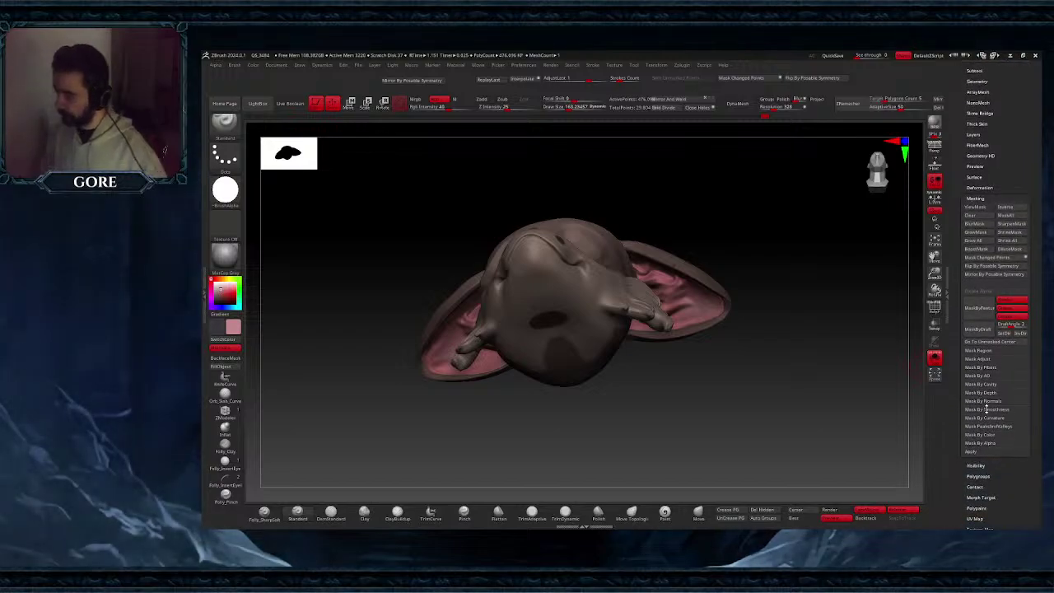
pyautogui.click(985, 411)
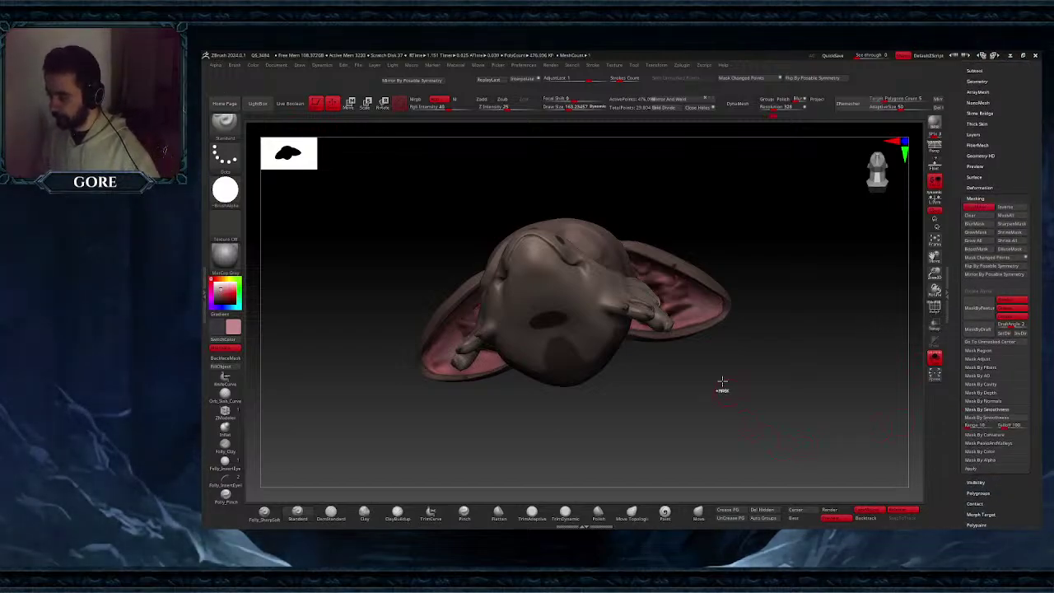
pyautogui.keyDown('ctrl'); pyautogui.moveTo(722, 384); pyautogui.dragTo(765, 406, button='right'); pyautogui.keyUp('ctrl')
pyautogui.keyDown('ctrl'); pyautogui.click(765, 408); pyautogui.keyUp('ctrl')
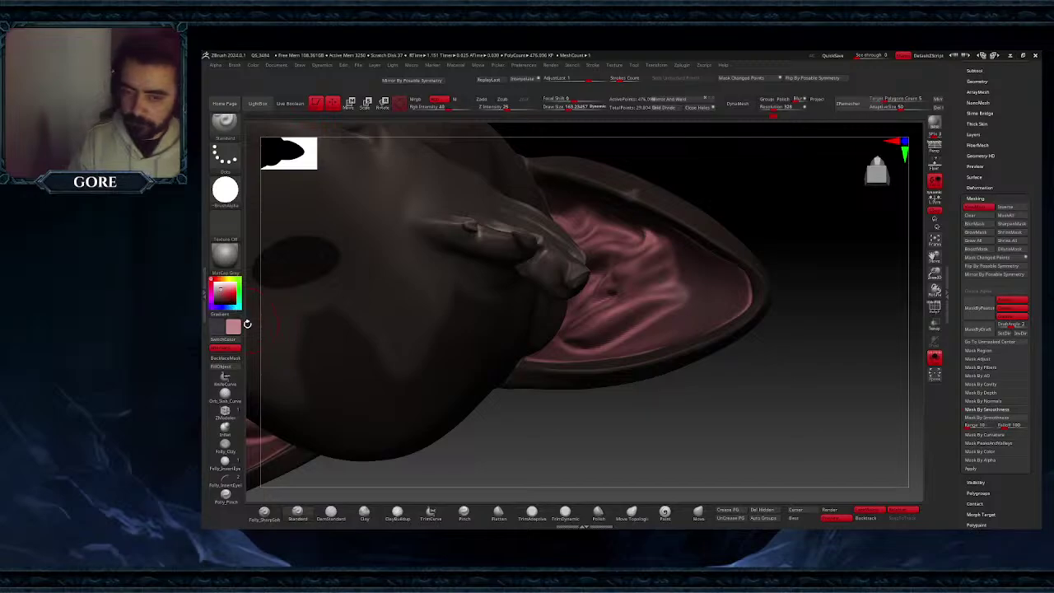
# - Swap to the dark secondary colour and paint along the ear's lower rim through the mask
pyautogui.click(235, 340)
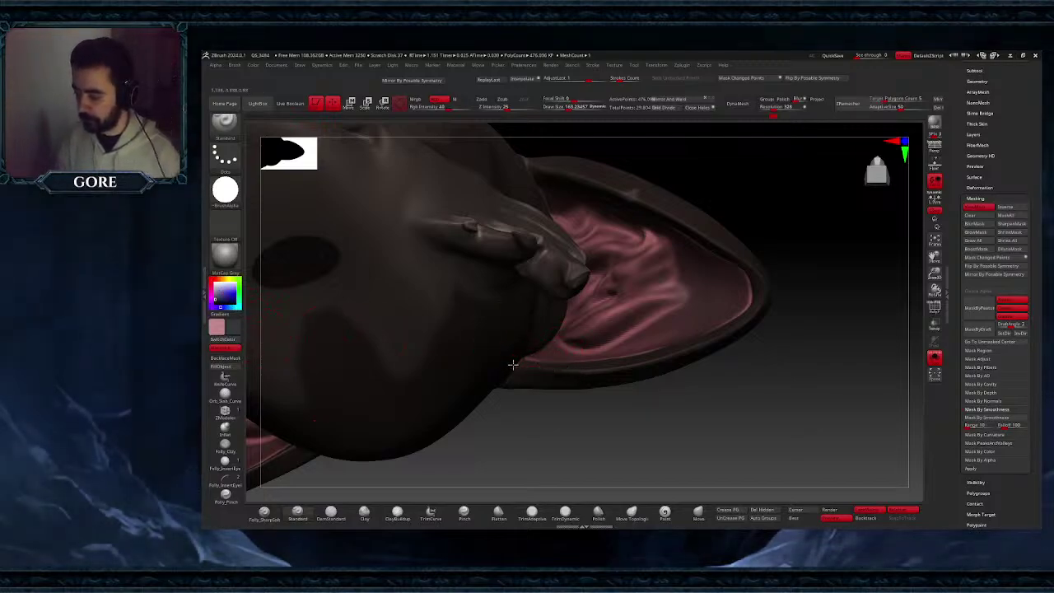
pyautogui.moveTo(546, 376); pyautogui.dragTo(536, 377, button='right')
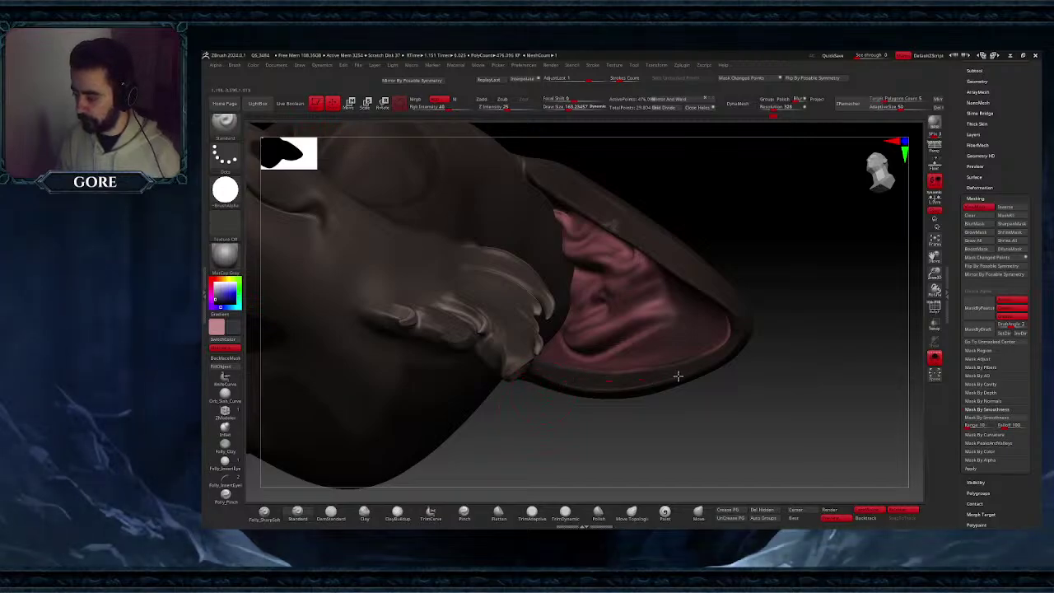
pyautogui.moveTo(699, 370)
pyautogui.mouseDown(button='right')
pyautogui.moveTo(663, 371)
pyautogui.moveTo(635, 398)
pyautogui.moveTo(635, 376)
pyautogui.moveTo(576, 376)
pyautogui.mouseUp(button='right')
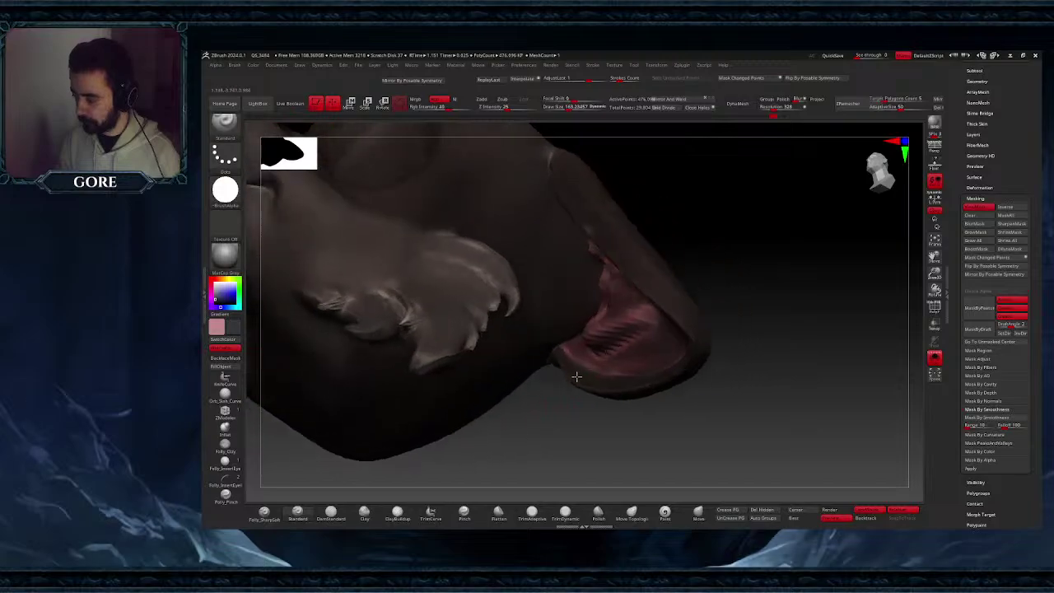
# - Reduce the brush size to about 58, darken the inner ear's lower corner and rim, and toggle the mask display
pyautogui.press('space')
pyautogui.moveTo(602, 375); pyautogui.dragTo(589, 375)
pyautogui.moveTo(588, 363); pyautogui.dragTo(577, 344, button='right')
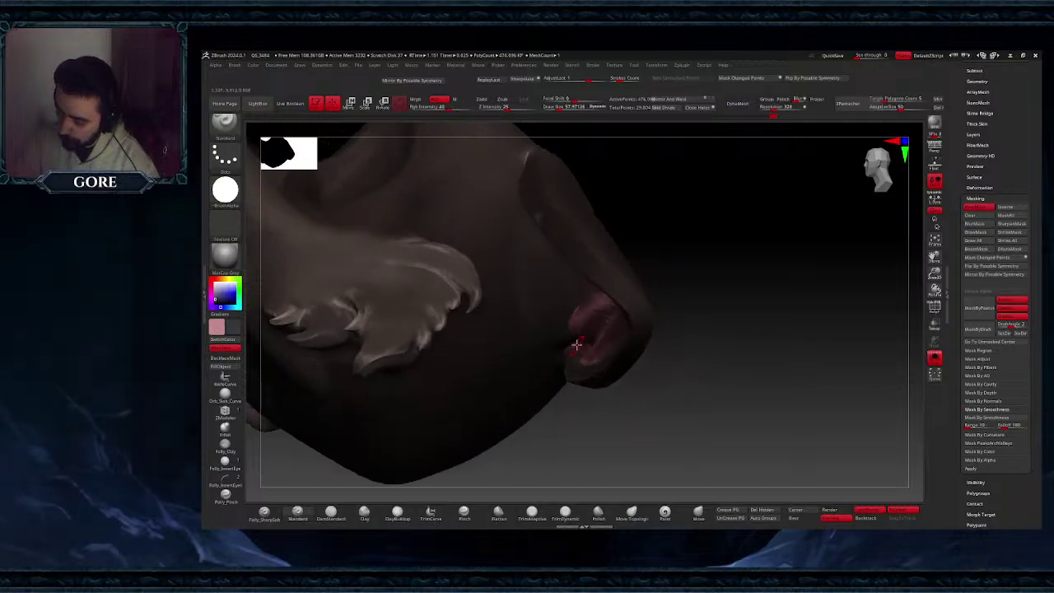
pyautogui.moveTo(578, 363); pyautogui.dragTo(589, 359)
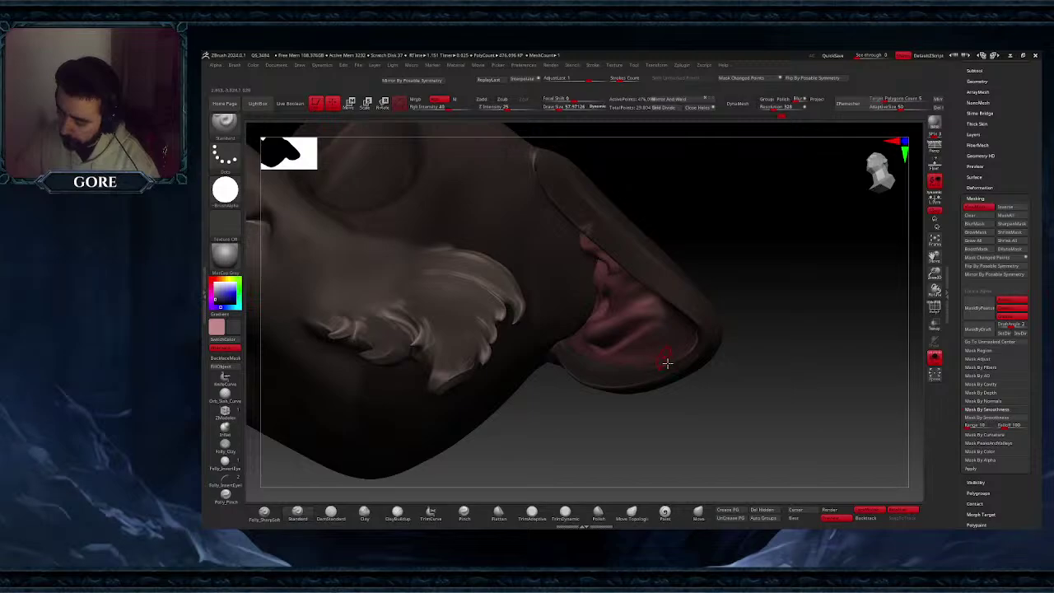
pyautogui.moveTo(667, 363); pyautogui.dragTo(642, 374, button='right')
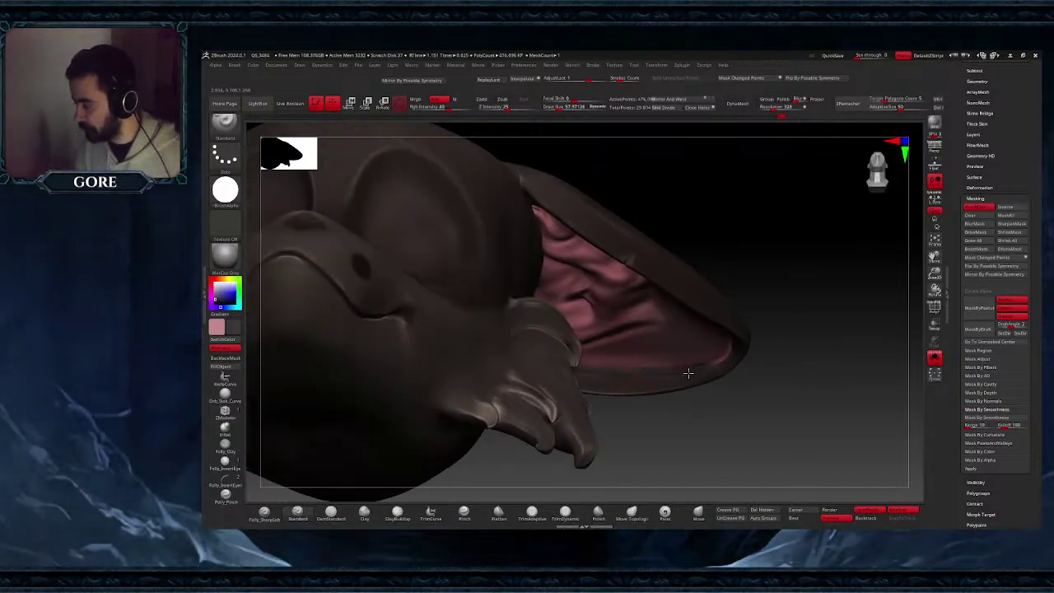
pyautogui.moveTo(712, 382); pyautogui.dragTo(636, 377, button='right')
pyautogui.hotkey('ctrl', 'h')
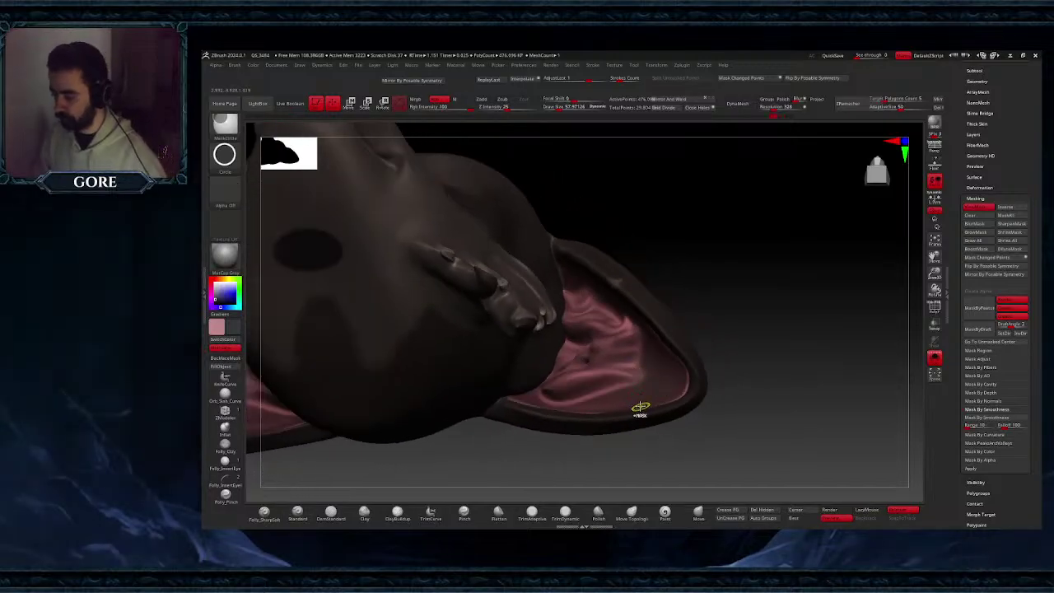
# - Invert the head's mask back and forth, sample the inner ear's light pink for the folds, and clear the mask
pyautogui.moveTo(635, 328); pyautogui.dragTo(622, 357, button='right')
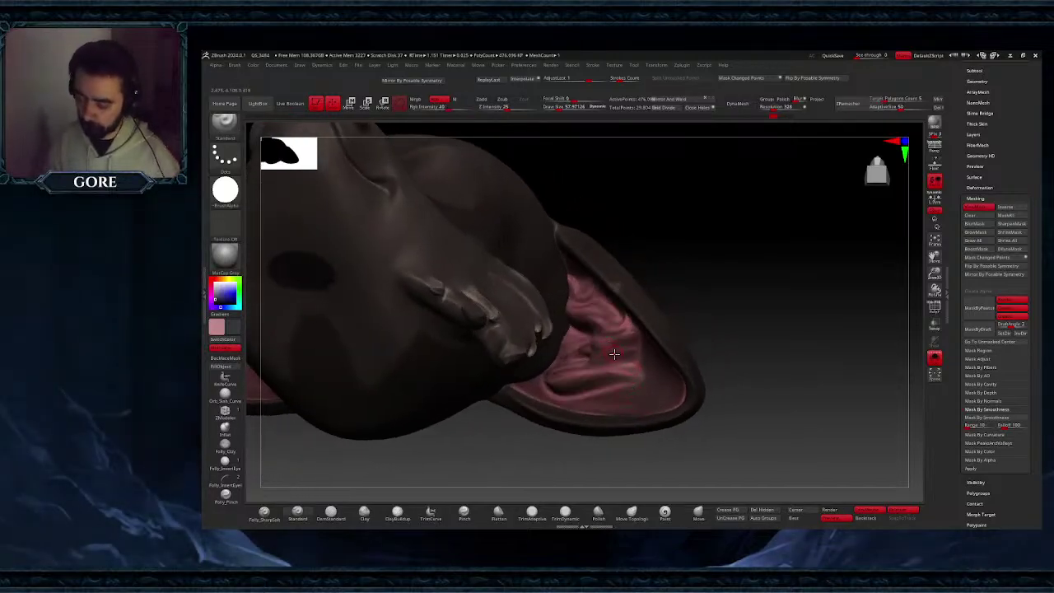
pyautogui.keyDown('ctrl'); pyautogui.click(747, 322); pyautogui.keyUp('ctrl')
pyautogui.keyDown('ctrl'); pyautogui.click(750, 321); pyautogui.keyUp('ctrl')
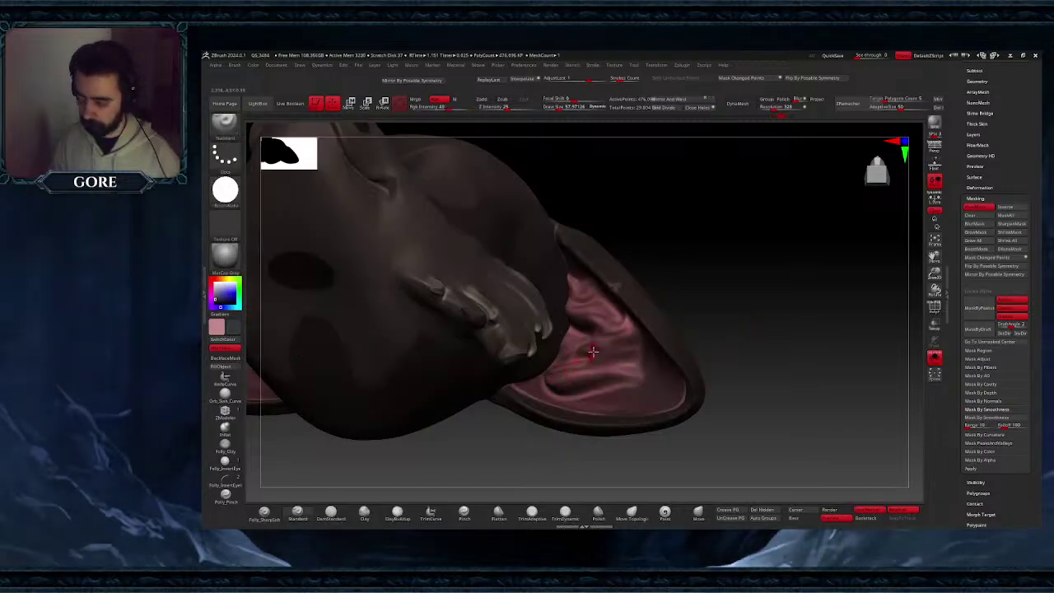
pyautogui.press('c')
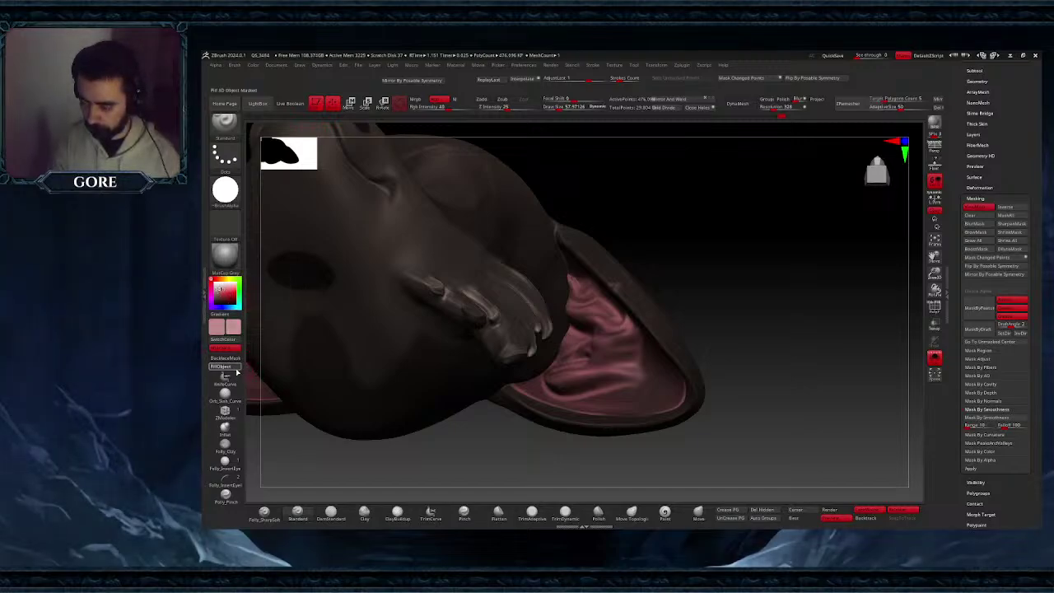
pyautogui.keyDown('ctrl'); pyautogui.moveTo(748, 338); pyautogui.dragTo(747, 372); pyautogui.keyUp('ctrl')
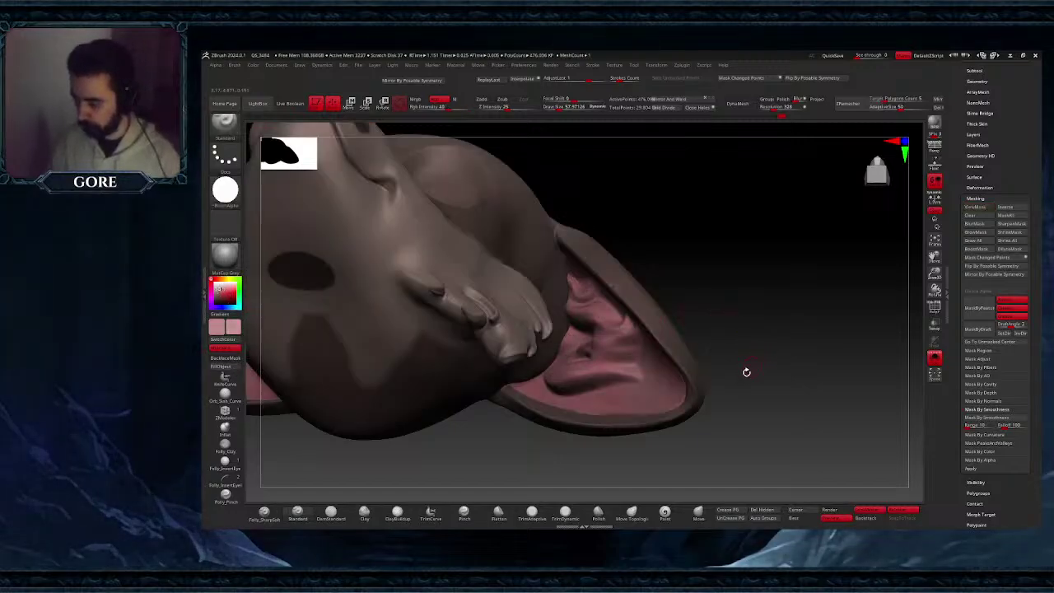
# - Reduce the brush size to about 26, swap back to the pink and touch up the inner ear's lower front corner
pyautogui.keyDown('ctrl'); pyautogui.moveTo(746, 373); pyautogui.dragTo(651, 437, button='right'); pyautogui.keyUp('ctrl')
pyautogui.moveTo(650, 437)
pyautogui.mouseDown(button='right')
pyautogui.moveTo(572, 411)
pyautogui.moveTo(539, 419)
pyautogui.mouseUp(button='right')
pyautogui.press('space')
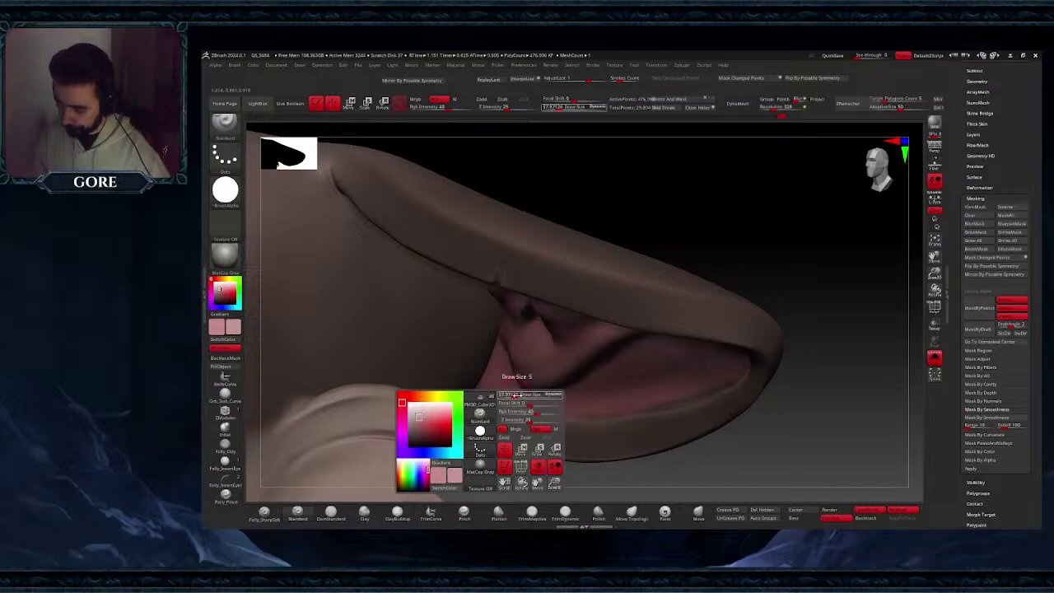
pyautogui.moveTo(517, 396); pyautogui.dragTo(508, 395)
pyautogui.moveTo(483, 383); pyautogui.dragTo(497, 403, button='right')
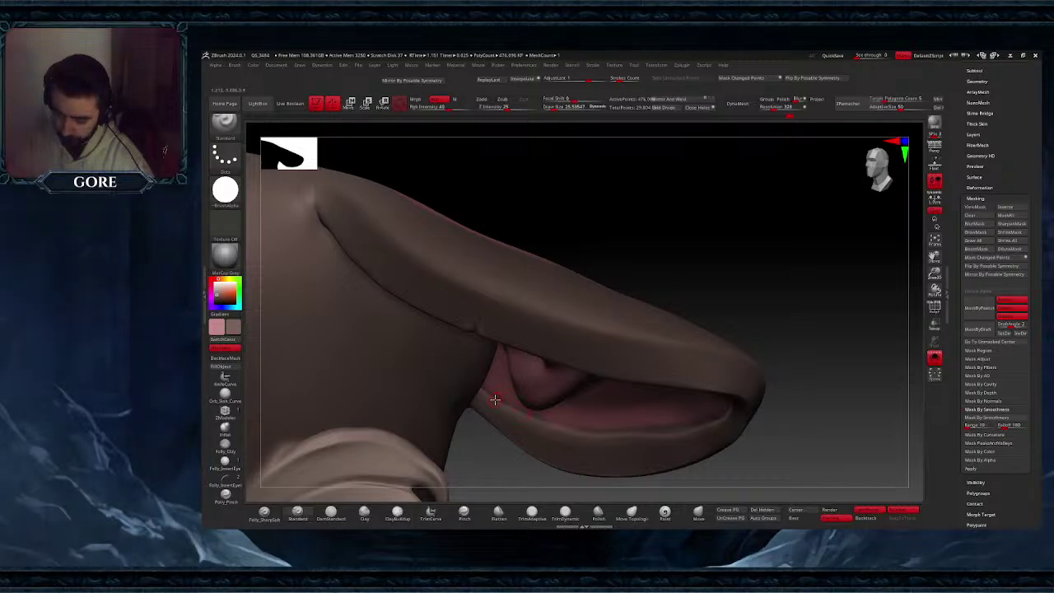
pyautogui.press('v')
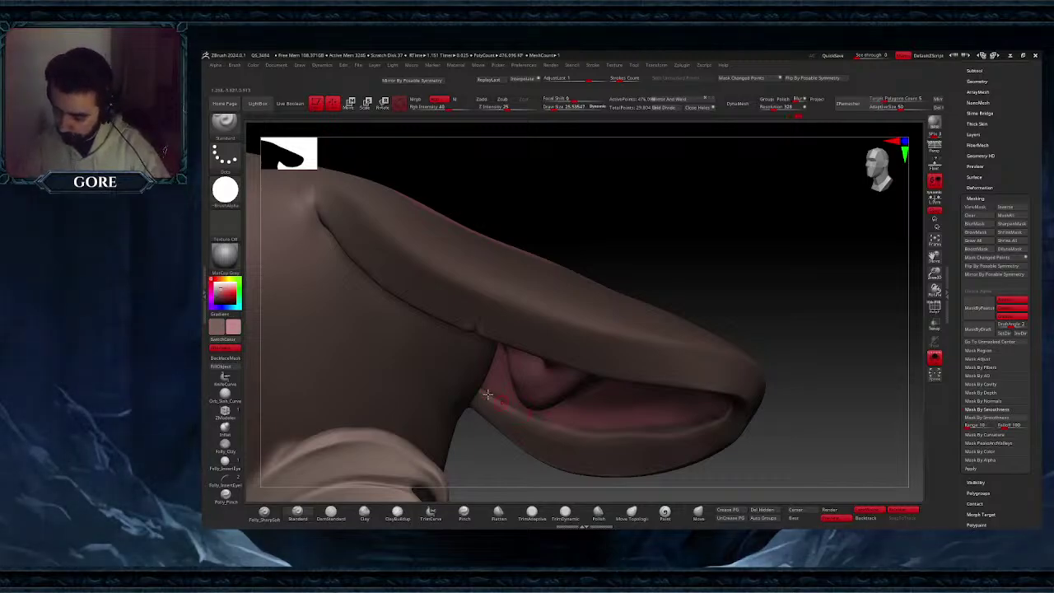
pyautogui.moveTo(483, 390); pyautogui.dragTo(499, 400)
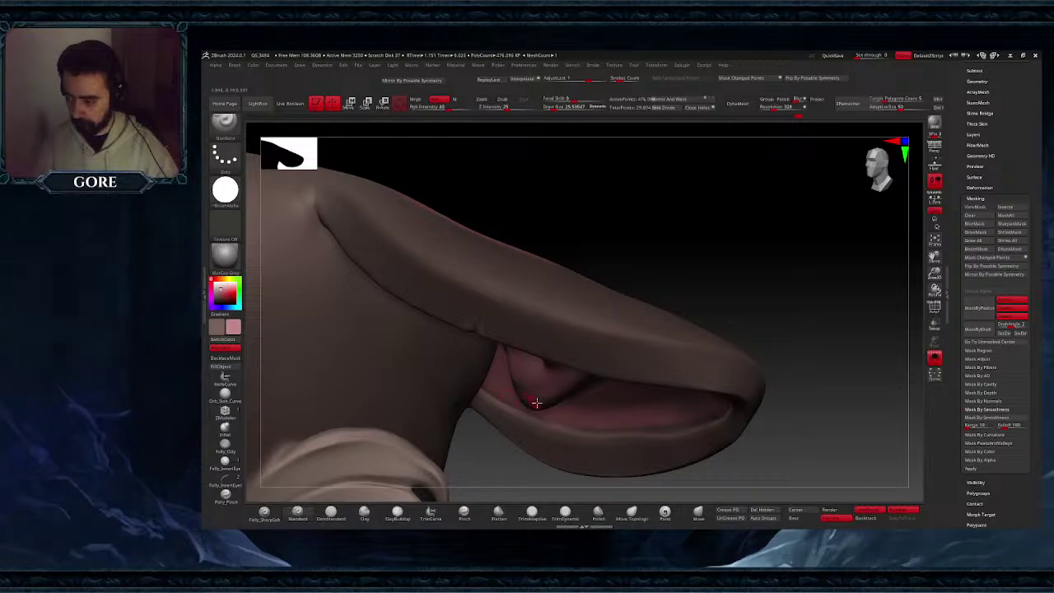
# - Turn on BackfaceMask, sample the fur brown and enlarge the brush for covering the pink patches behind the ears
pyautogui.moveTo(636, 432); pyautogui.dragTo(596, 412, button='right')
pyautogui.moveTo(596, 412); pyautogui.dragTo(595, 443, button='right')
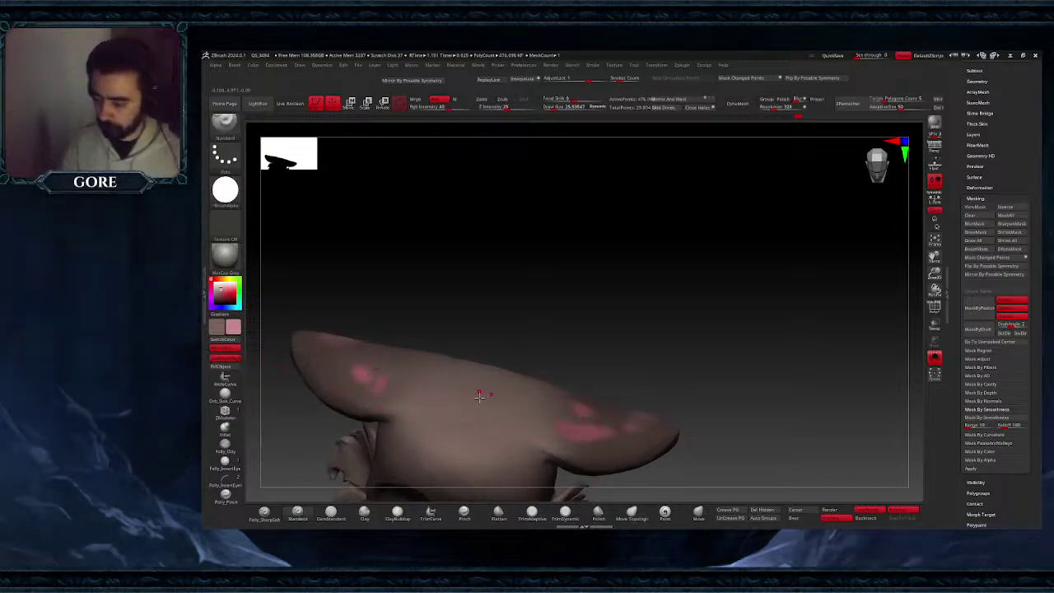
pyautogui.press('space')
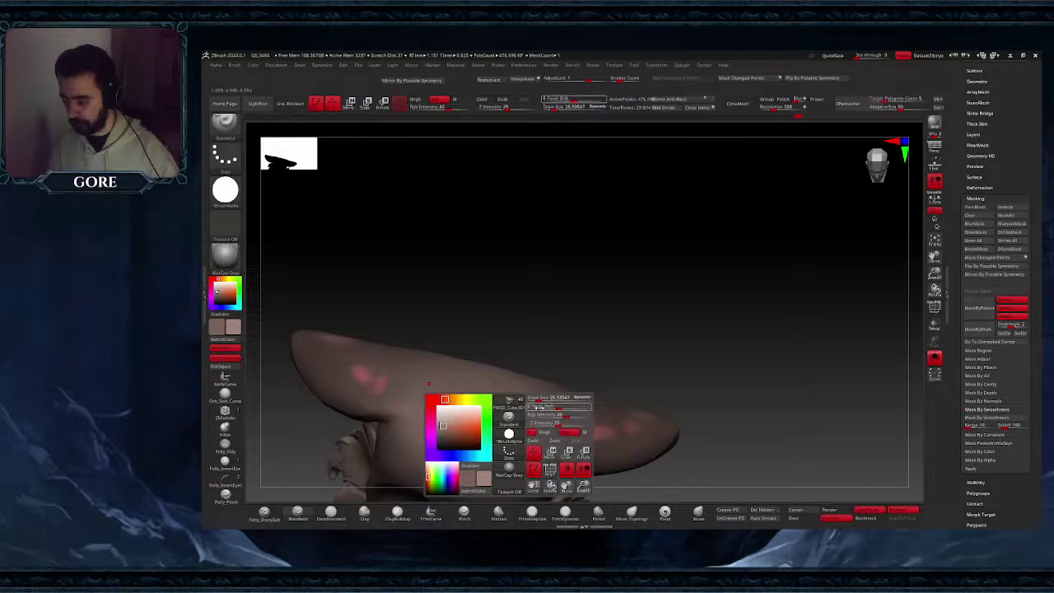
pyautogui.click(546, 400)
pyautogui.moveTo(547, 401); pyautogui.dragTo(597, 414, button='right')
# - Enlarge the brush further, resample the brown and paint over the pink patches on the backs of both ears
pyautogui.press('space')
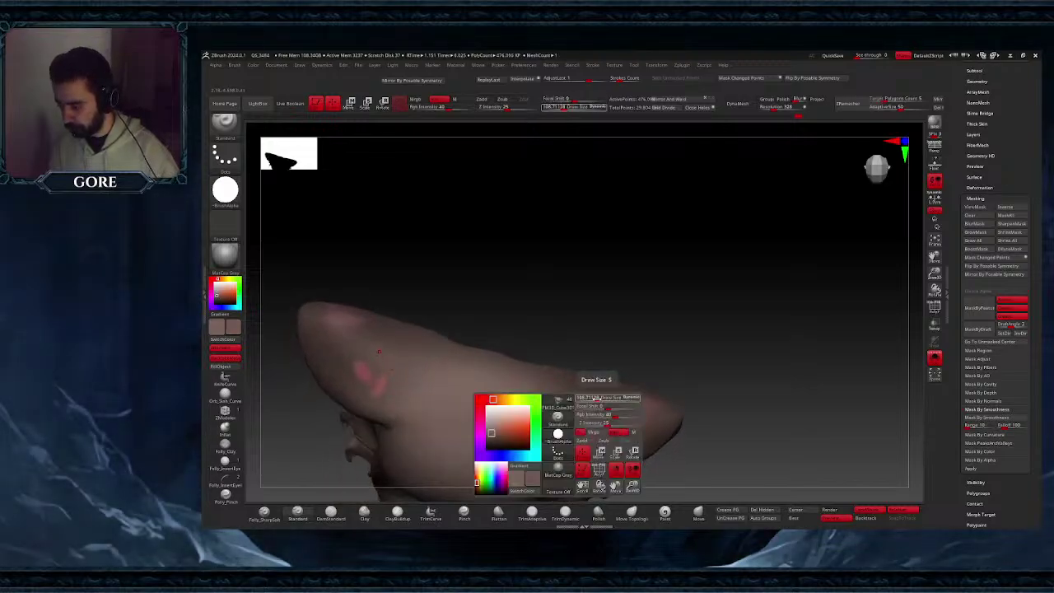
pyautogui.moveTo(597, 400)
pyautogui.mouseDown()
pyautogui.moveTo(609, 398)
pyautogui.moveTo(568, 407)
pyautogui.moveTo(578, 435)
pyautogui.moveTo(592, 428)
pyautogui.moveTo(588, 418)
pyautogui.moveTo(565, 426)
pyautogui.moveTo(545, 416)
pyautogui.moveTo(580, 423)
pyautogui.mouseUp()
pyautogui.press('c')
pyautogui.press('space')
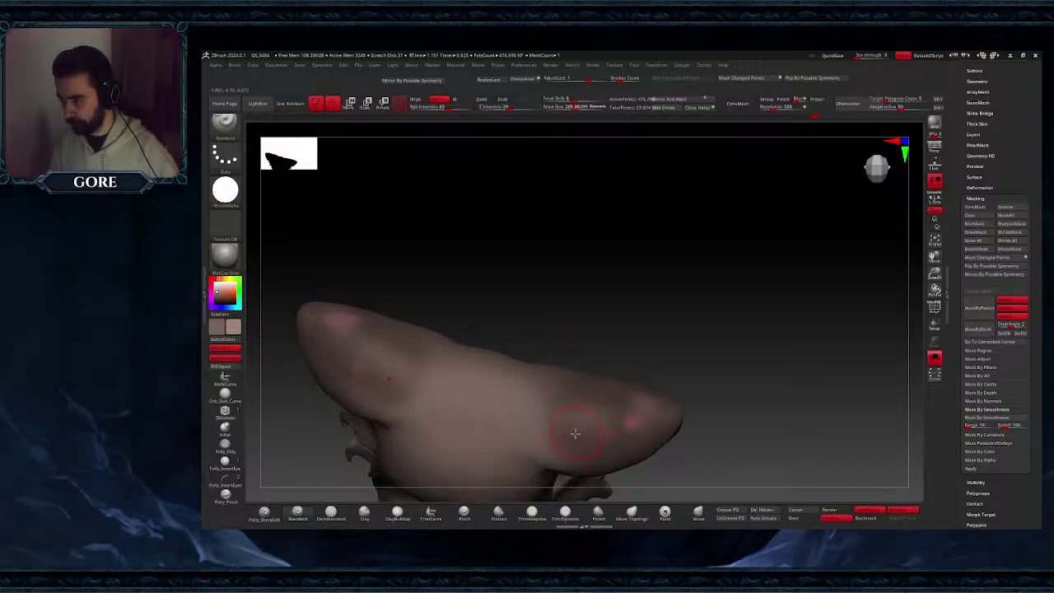
pyautogui.moveTo(576, 433); pyautogui.dragTo(565, 443, button='right')
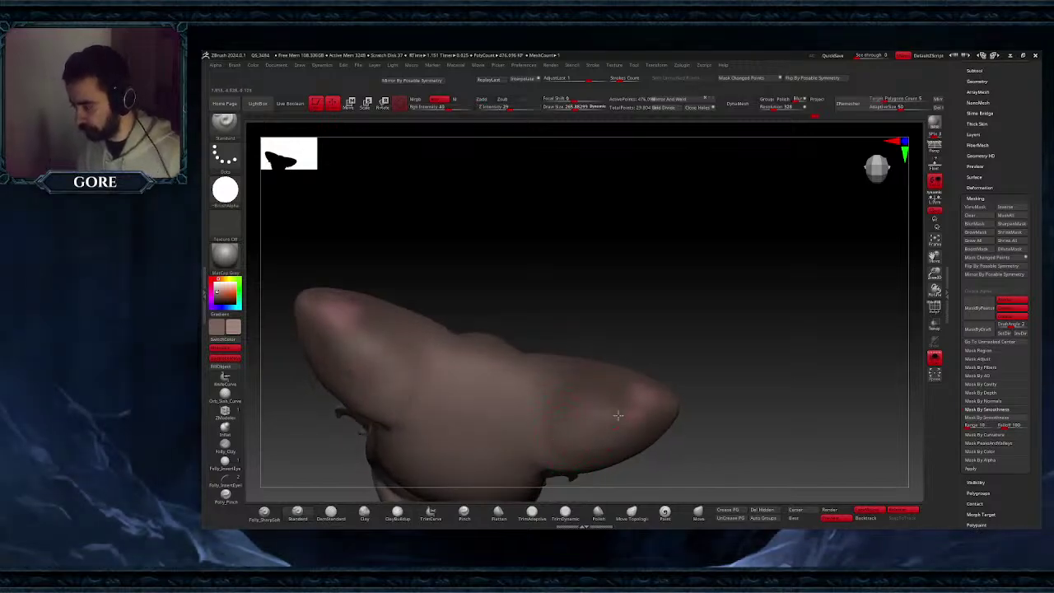
pyautogui.moveTo(590, 407)
pyautogui.mouseDown()
pyautogui.moveTo(549, 412)
pyautogui.moveTo(599, 412)
pyautogui.moveTo(616, 388)
pyautogui.moveTo(549, 393)
pyautogui.mouseUp()
pyautogui.moveTo(553, 416); pyautogui.dragTo(535, 473, button='right')
# - Turn off Solo to show the whole character and examine the recoloured head and ears from several angles
pyautogui.keyDown('ctrl'); pyautogui.moveTo(741, 341); pyautogui.dragTo(750, 374, button='right'); pyautogui.keyUp('ctrl')
pyautogui.keyDown('alt'); pyautogui.moveTo(876, 324); pyautogui.dragTo(708, 402, button='right'); pyautogui.keyUp('alt')
pyautogui.moveTo(601, 360)
pyautogui.keyDown('ctrl'); pyautogui.mouseDown(button='right')
pyautogui.moveTo(598, 313)
pyautogui.moveTo(606, 341)
pyautogui.mouseUp(button='right'); pyautogui.keyUp('ctrl')
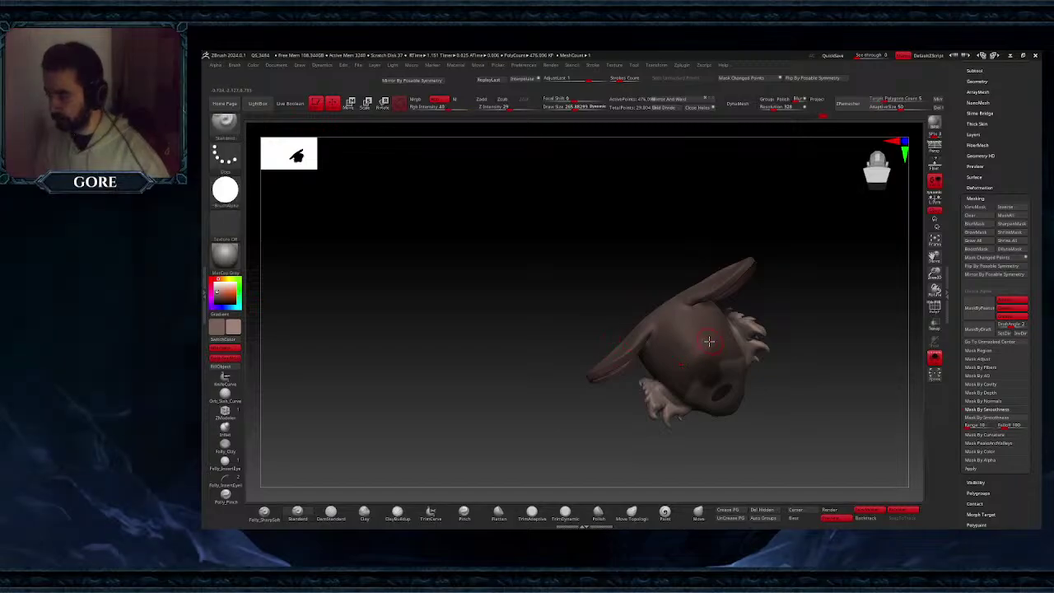
pyautogui.moveTo(748, 356)
pyautogui.mouseDown(button='right')
pyautogui.moveTo(762, 370)
pyautogui.moveTo(875, 357)
pyautogui.mouseUp(button='right')
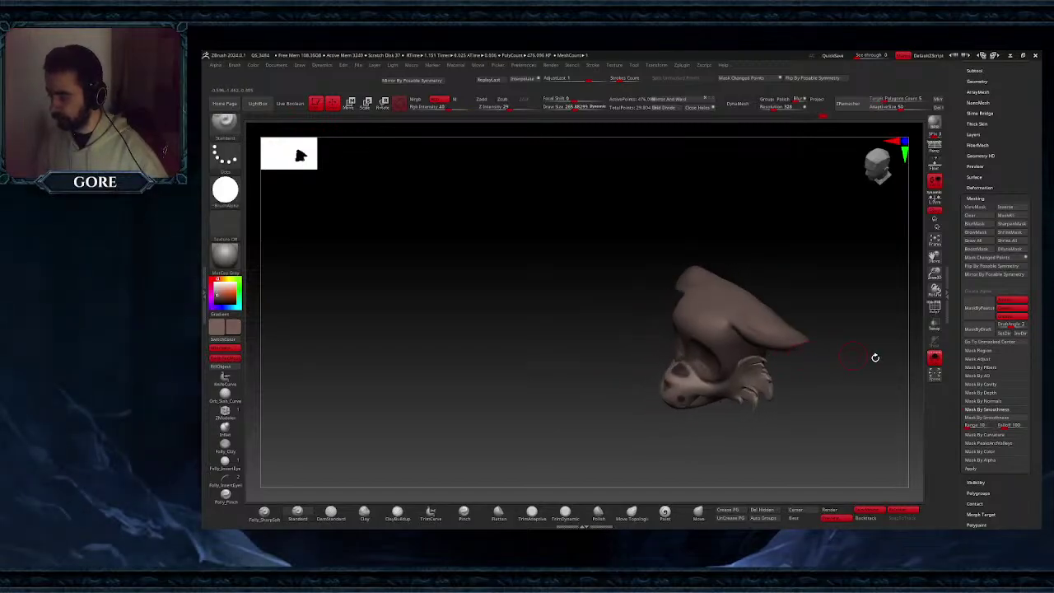
pyautogui.click(936, 360)
pyautogui.moveTo(766, 387)
pyautogui.mouseDown(button='right')
pyautogui.moveTo(730, 358)
pyautogui.moveTo(738, 387)
pyautogui.moveTo(754, 395)
pyautogui.mouseUp(button='right')
pyautogui.moveTo(754, 395)
pyautogui.keyDown('ctrl'); pyautogui.mouseDown(button='right')
pyautogui.moveTo(732, 381)
pyautogui.moveTo(731, 360)
pyautogui.moveTo(766, 391)
pyautogui.mouseUp(button='right'); pyautogui.keyUp('ctrl')
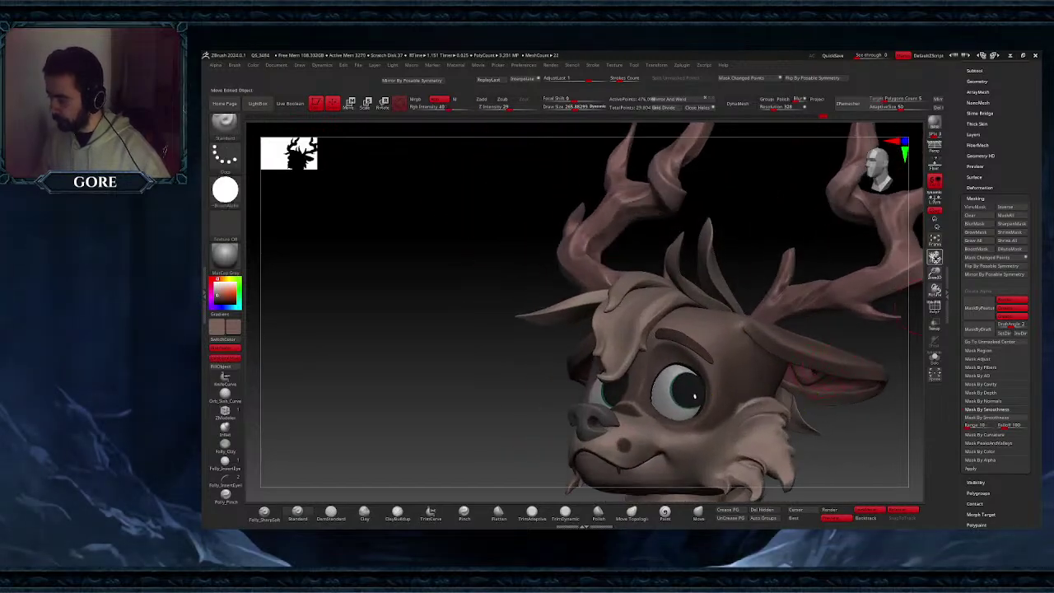
pyautogui.moveTo(933, 256); pyautogui.dragTo(790, 211)
pyautogui.moveTo(713, 314); pyautogui.dragTo(669, 362, button='right')
pyautogui.moveTo(669, 362); pyautogui.dragTo(676, 282, button='right')
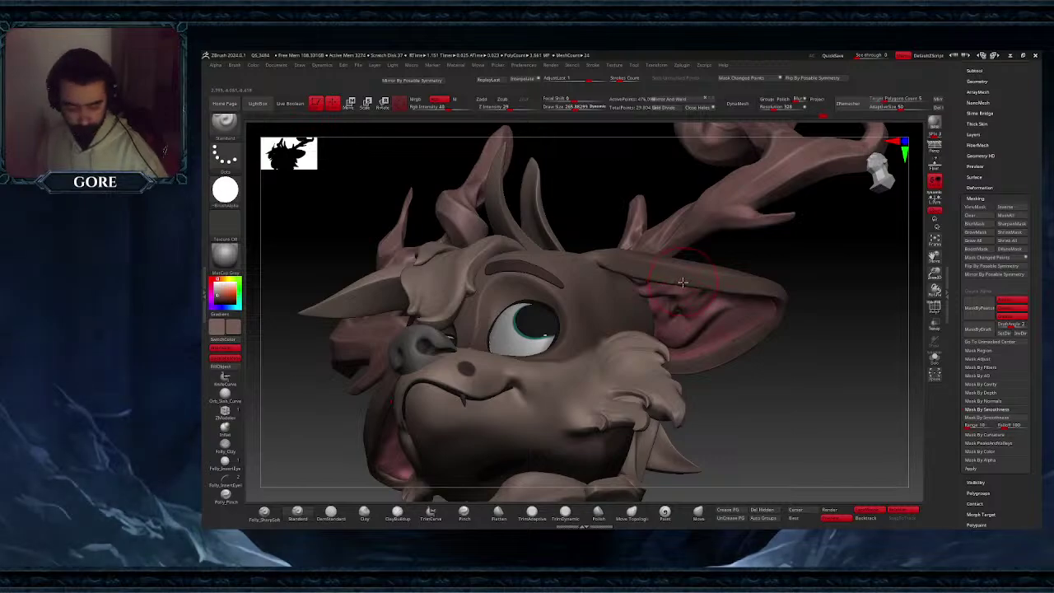
# - Reduce the brush size to about 15 and choose a dark brown for detailing the ear's upper rim
pyautogui.keyDown('ctrl'); pyautogui.moveTo(686, 280); pyautogui.dragTo(710, 356, button='right'); pyautogui.keyUp('ctrl')
pyautogui.press('space')
pyautogui.moveTo(700, 289); pyautogui.dragTo(674, 289)
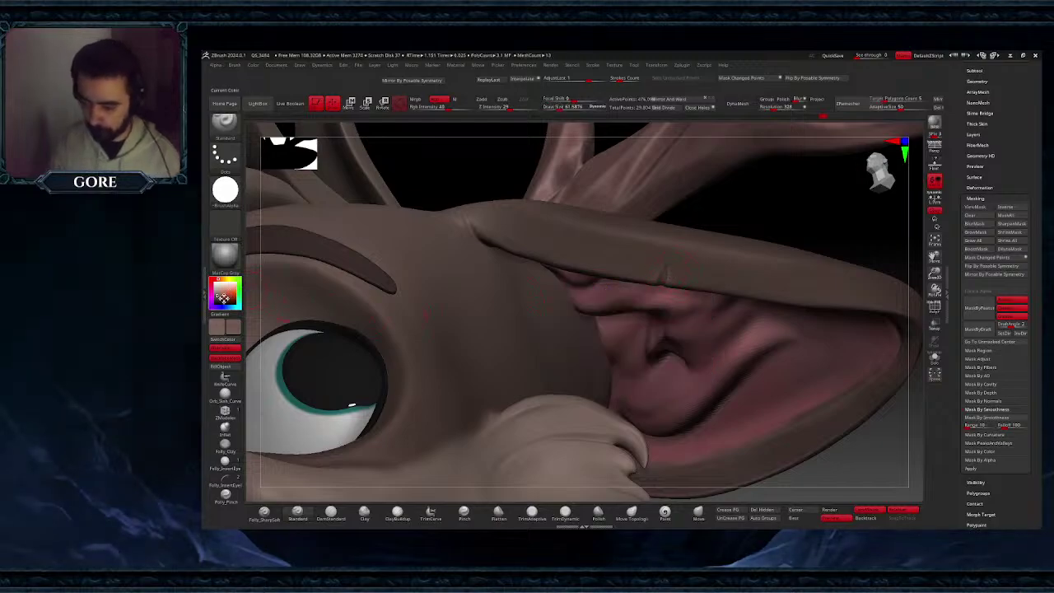
pyautogui.moveTo(465, 293)
pyautogui.mouseDown(button='right')
pyautogui.moveTo(675, 256)
pyautogui.moveTo(684, 206)
pyautogui.mouseUp(button='right')
pyautogui.press('space')
pyautogui.moveTo(688, 207); pyautogui.dragTo(677, 207)
# - Subdivide the head mesh and darken the small notch in the ear's upper rim
pyautogui.hotkey('ctrl', 'd')
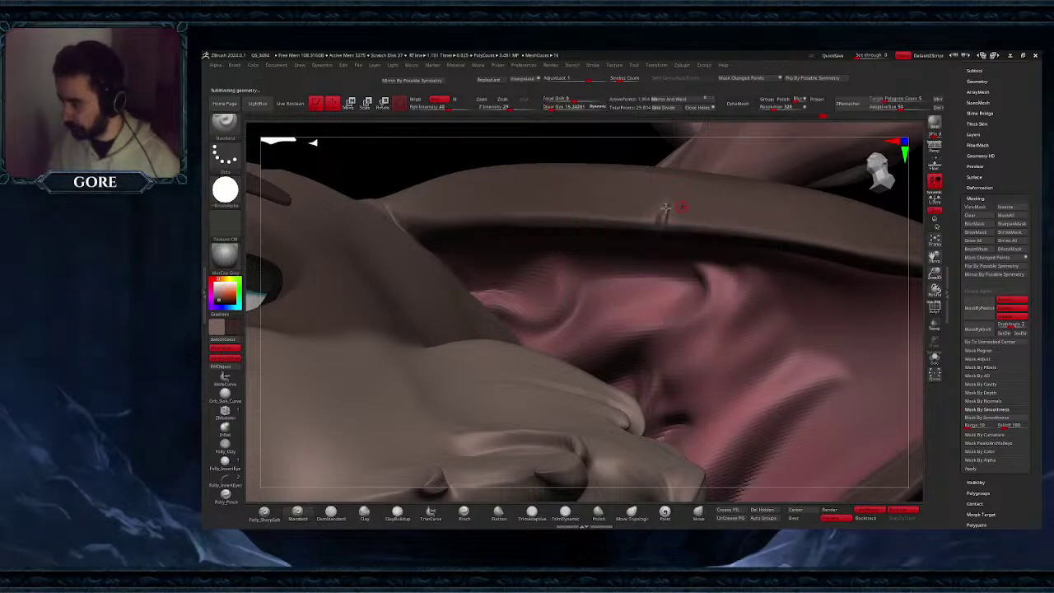
pyautogui.moveTo(666, 214); pyautogui.dragTo(688, 234, button='right')
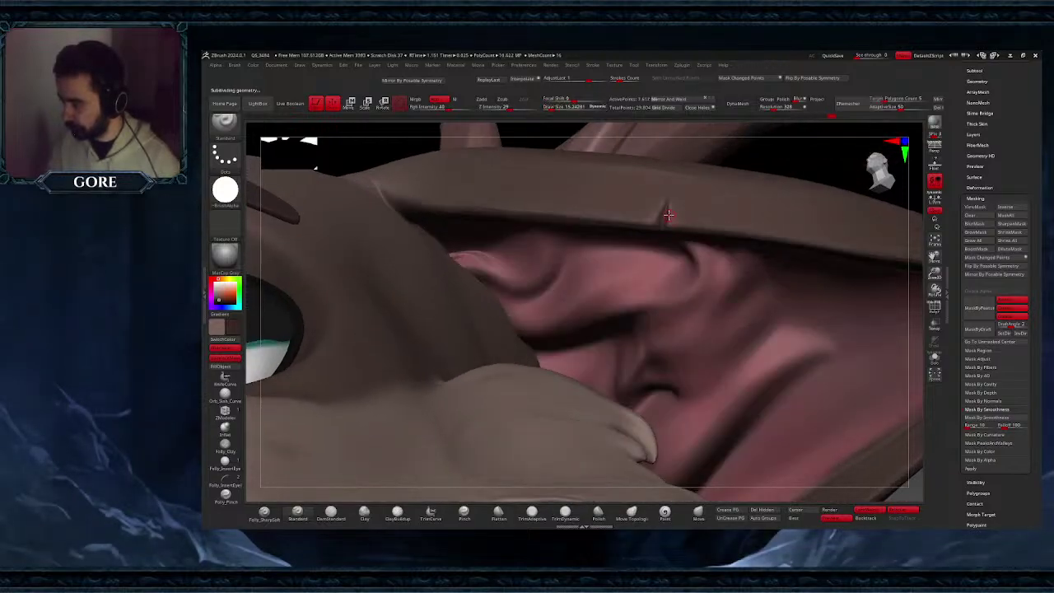
pyautogui.keyDown('alt'); pyautogui.moveTo(665, 207); pyautogui.dragTo(658, 232); pyautogui.keyUp('alt')
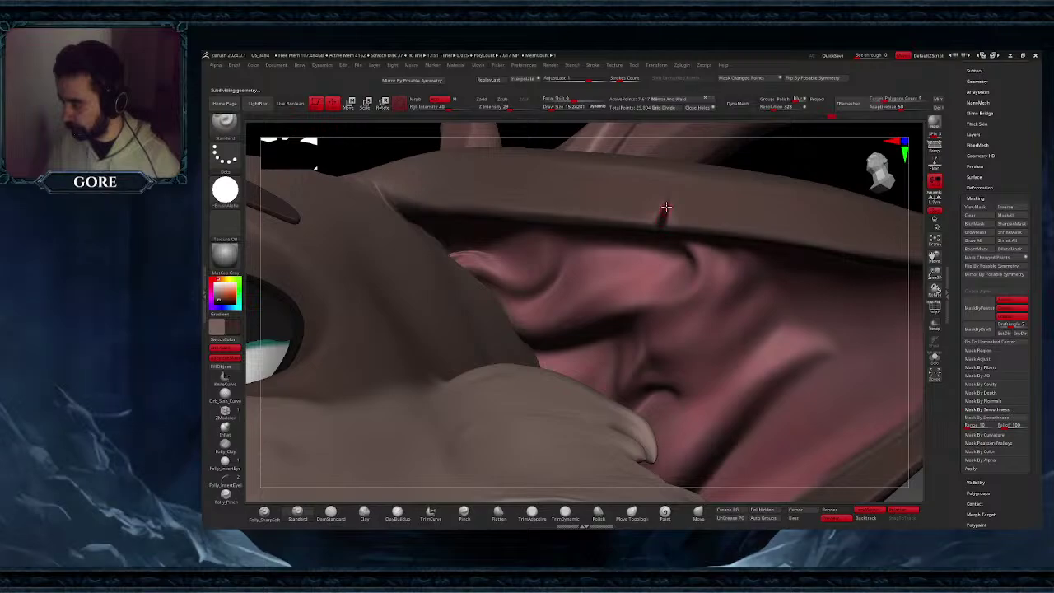
# - Darken a small notch on the opposite ear's lower rim with the same dark brown
pyautogui.moveTo(663, 214)
pyautogui.keyDown('ctrl'); pyautogui.mouseDown(button='right')
pyautogui.moveTo(659, 237)
pyautogui.moveTo(679, 316)
pyautogui.moveTo(733, 284)
pyautogui.moveTo(735, 262)
pyautogui.mouseUp(button='right'); pyautogui.keyUp('ctrl')
pyautogui.moveTo(517, 375)
pyautogui.keyDown('ctrl'); pyautogui.mouseDown(button='right')
pyautogui.moveTo(524, 423)
pyautogui.moveTo(514, 430)
pyautogui.mouseUp(button='right'); pyautogui.keyUp('ctrl')
pyautogui.press('space')
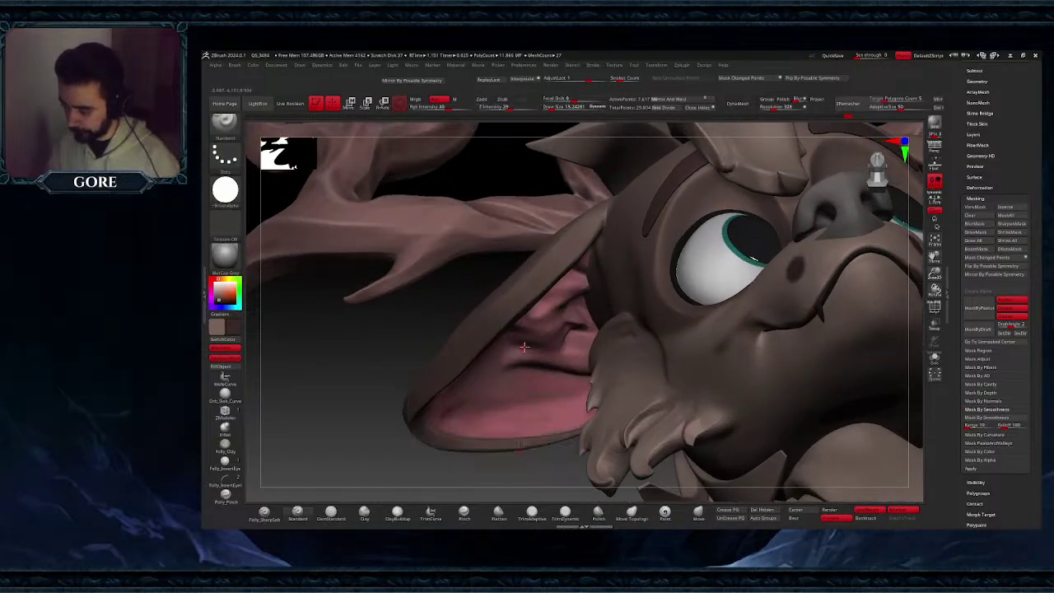
pyautogui.moveTo(524, 347); pyautogui.dragTo(548, 441, button='right')
pyautogui.keyDown('ctrl'); pyautogui.moveTo(548, 441); pyautogui.dragTo(555, 492, button='right'); pyautogui.keyUp('ctrl')
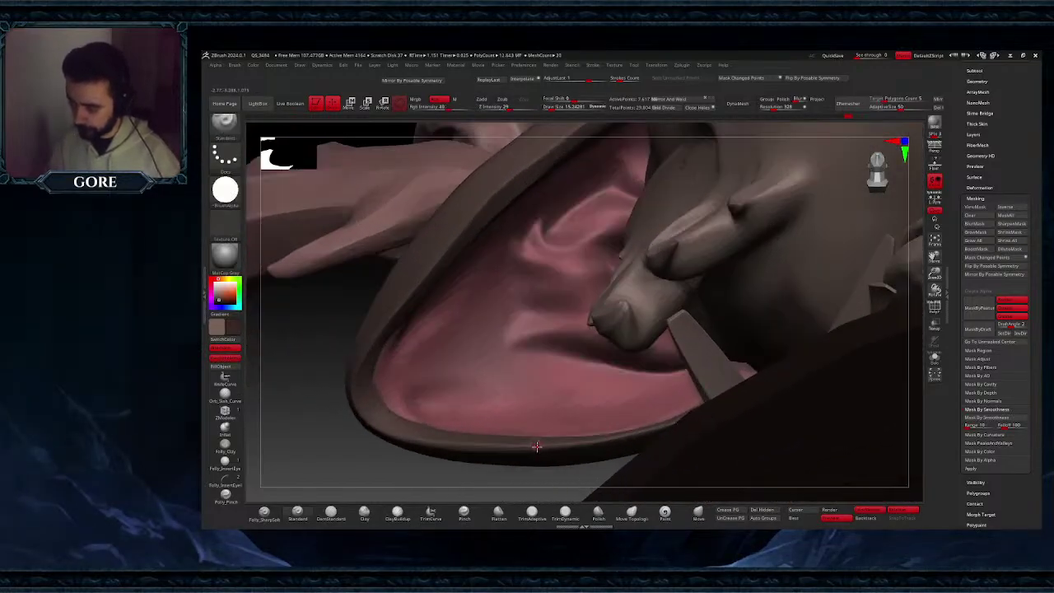
pyautogui.moveTo(537, 446)
pyautogui.keyDown('ctrl'); pyautogui.mouseDown(button='right')
pyautogui.moveTo(550, 478)
pyautogui.moveTo(546, 424)
pyautogui.mouseUp(button='right'); pyautogui.keyUp('ctrl')
pyautogui.moveTo(545, 424); pyautogui.dragTo(539, 472, button='right')
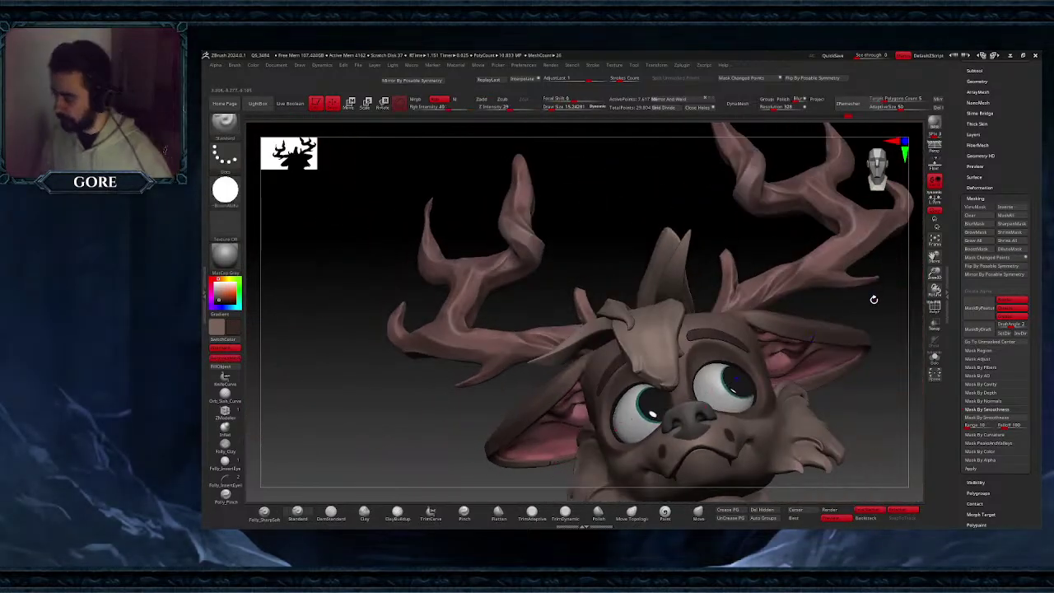
# - Sample the inner ear's pink, then refine and smooth the colour border along the ear's lower inner edge
pyautogui.keyDown('shift'); pyautogui.moveTo(873, 298); pyautogui.dragTo(937, 307, button='right'); pyautogui.keyUp('shift')
pyautogui.moveTo(935, 259); pyautogui.dragTo(820, 135)
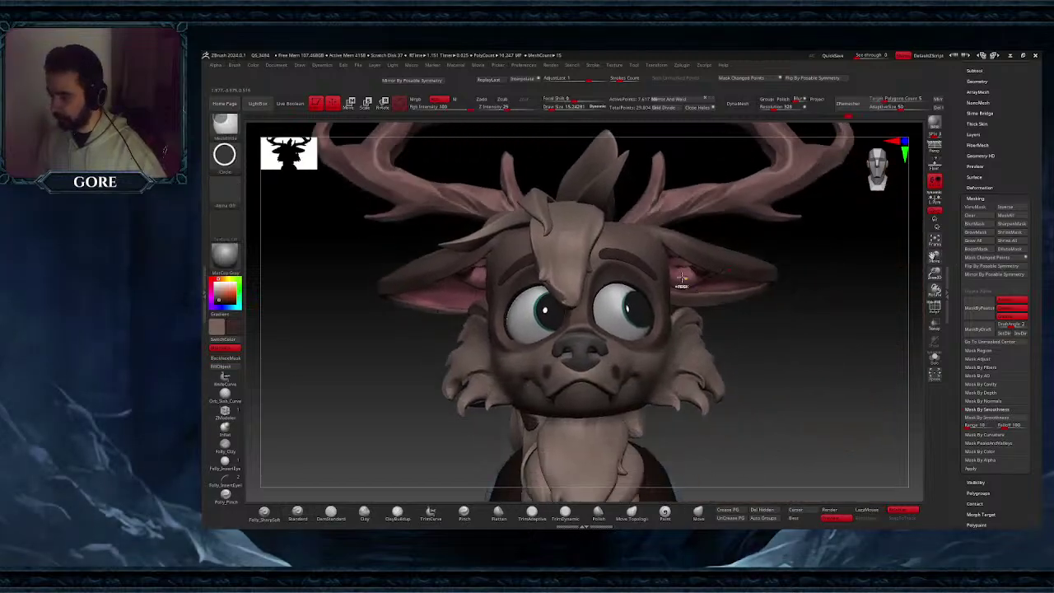
pyautogui.keyDown('ctrl'); pyautogui.moveTo(683, 285); pyautogui.dragTo(712, 309, button='right'); pyautogui.keyUp('ctrl')
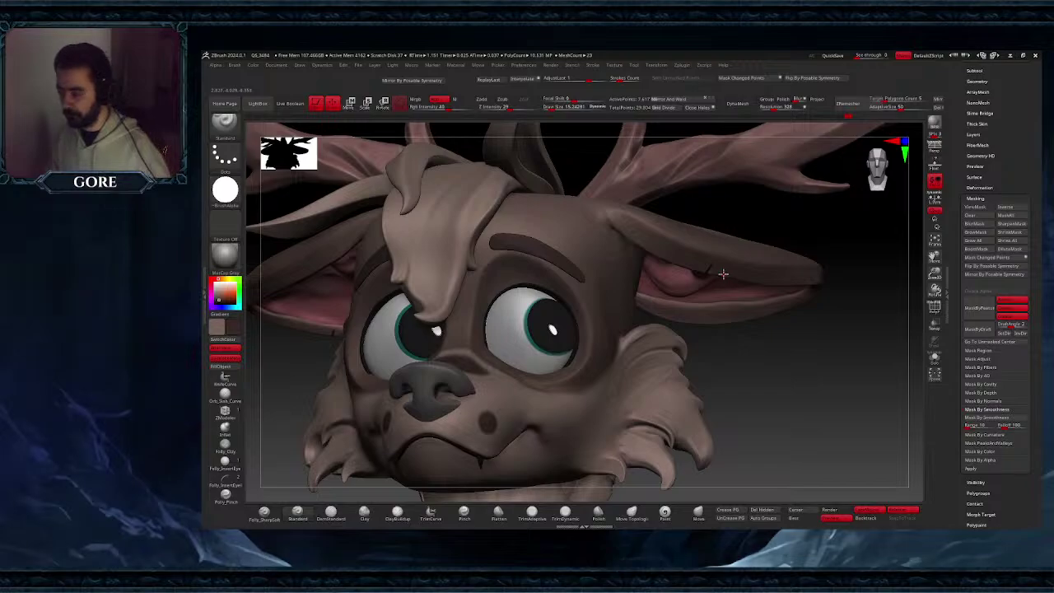
pyautogui.moveTo(713, 310); pyautogui.dragTo(756, 311, button='right')
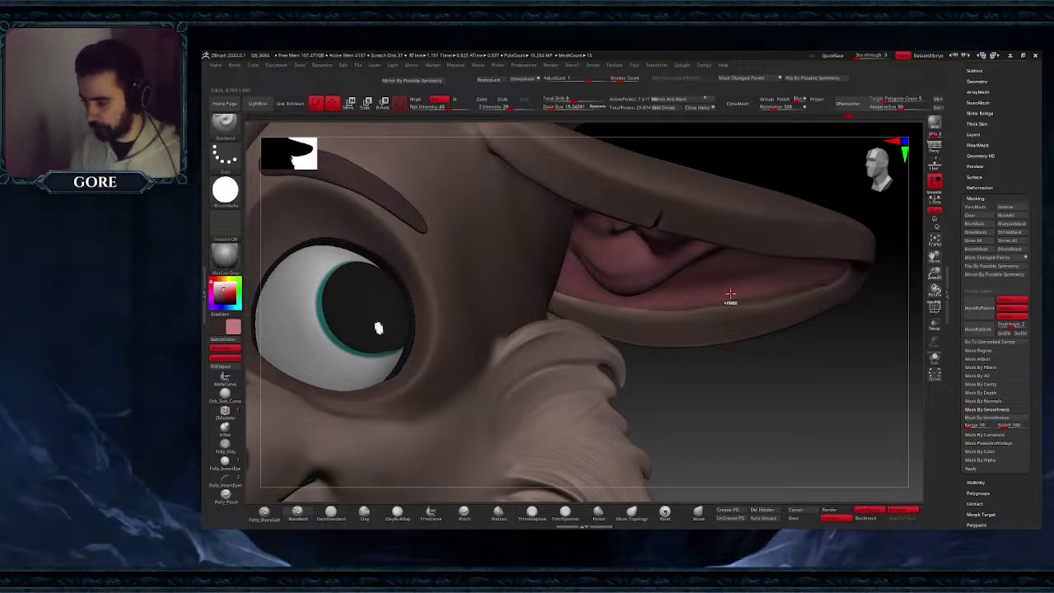
pyautogui.keyDown('ctrl'); pyautogui.moveTo(730, 294); pyautogui.dragTo(723, 304, button='right'); pyautogui.keyUp('ctrl')
pyautogui.keyDown('shift'); pyautogui.moveTo(755, 302); pyautogui.dragTo(730, 303); pyautogui.keyUp('shift')
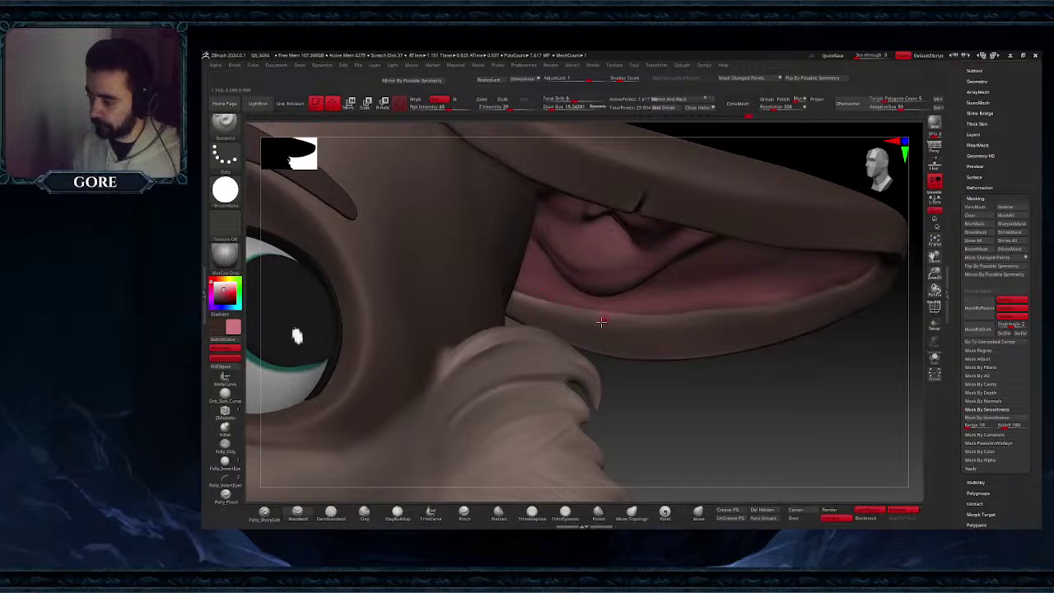
# - Sample the fur brown and clean up the border between the ear's lower rim and the pink inner area
pyautogui.moveTo(601, 321); pyautogui.dragTo(628, 334, button='right')
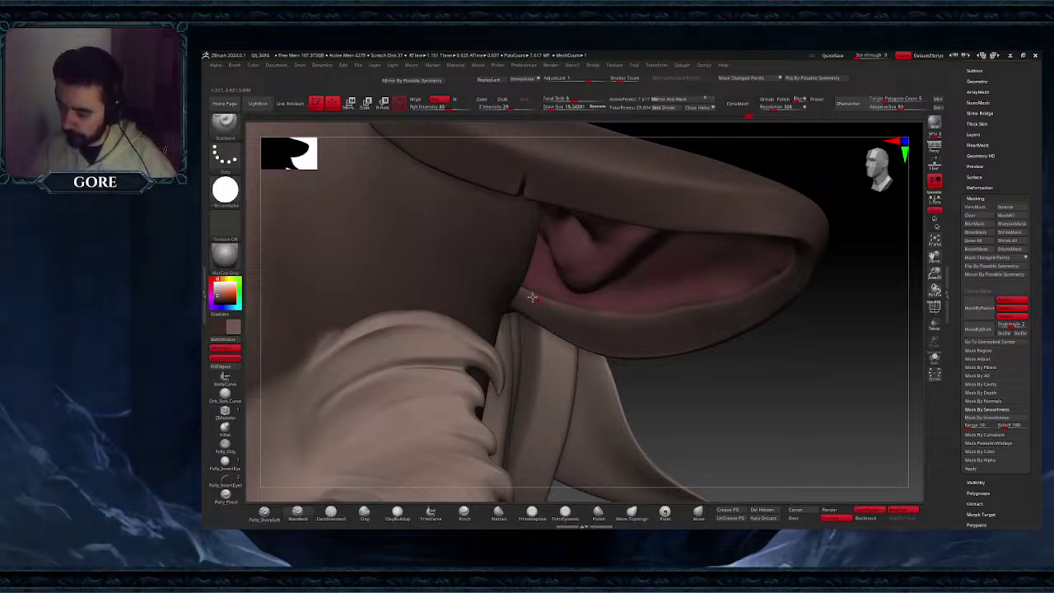
pyautogui.moveTo(595, 338)
pyautogui.mouseDown(button='right')
pyautogui.moveTo(607, 337)
pyautogui.moveTo(579, 307)
pyautogui.mouseUp(button='right')
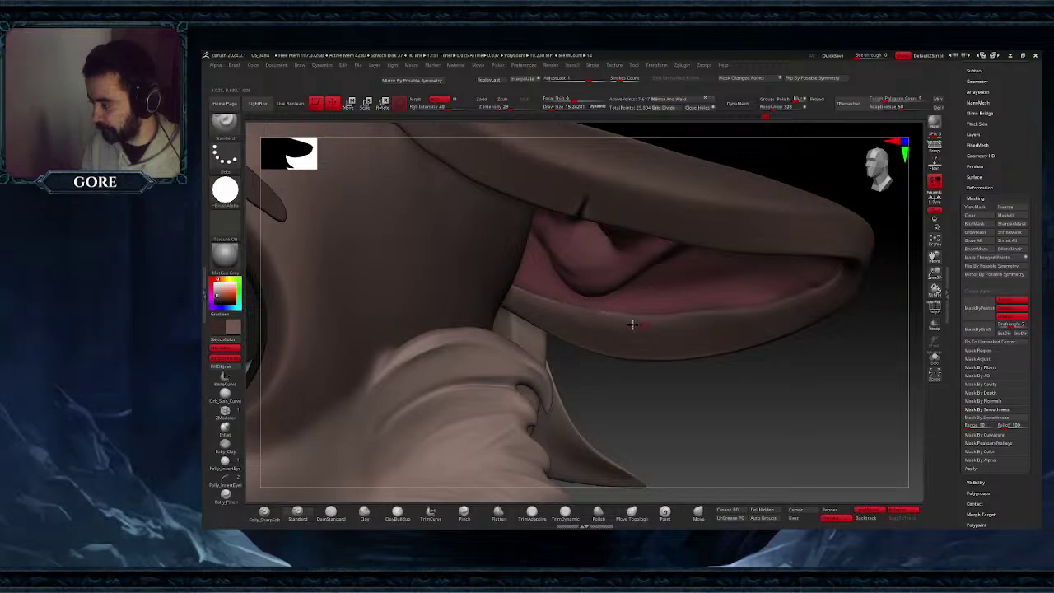
pyautogui.moveTo(684, 329)
pyautogui.mouseDown(button='right')
pyautogui.moveTo(777, 318)
pyautogui.moveTo(788, 289)
pyautogui.moveTo(773, 298)
pyautogui.moveTo(796, 264)
pyautogui.moveTo(746, 270)
pyautogui.moveTo(726, 320)
pyautogui.mouseUp(button='right')
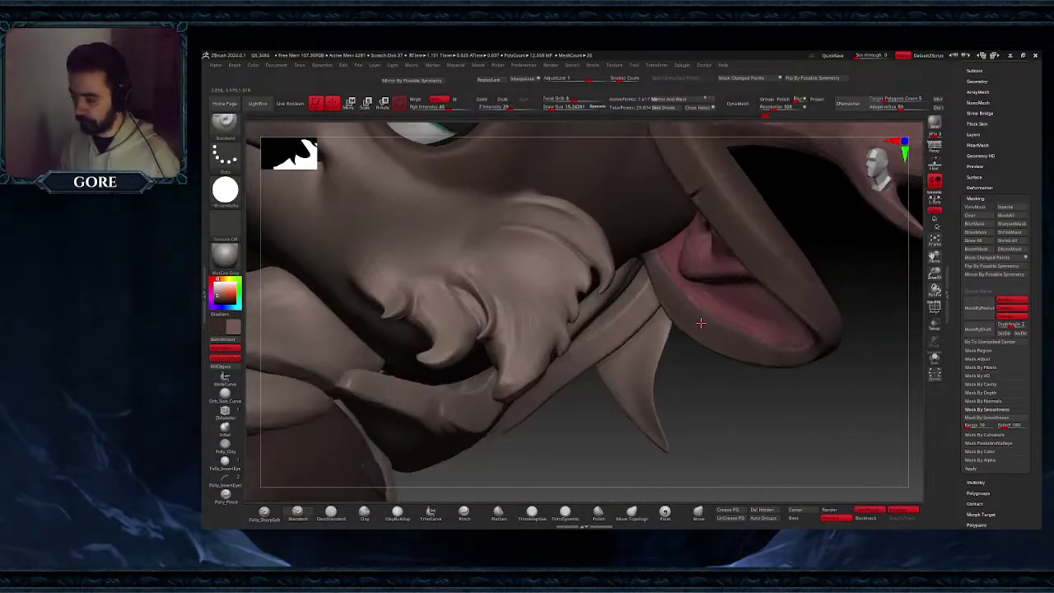
# - Switch to the dark fur brown at full RGB intensity, reduce the brush size, and open the lazy mouse stroke settings
pyautogui.press('v')
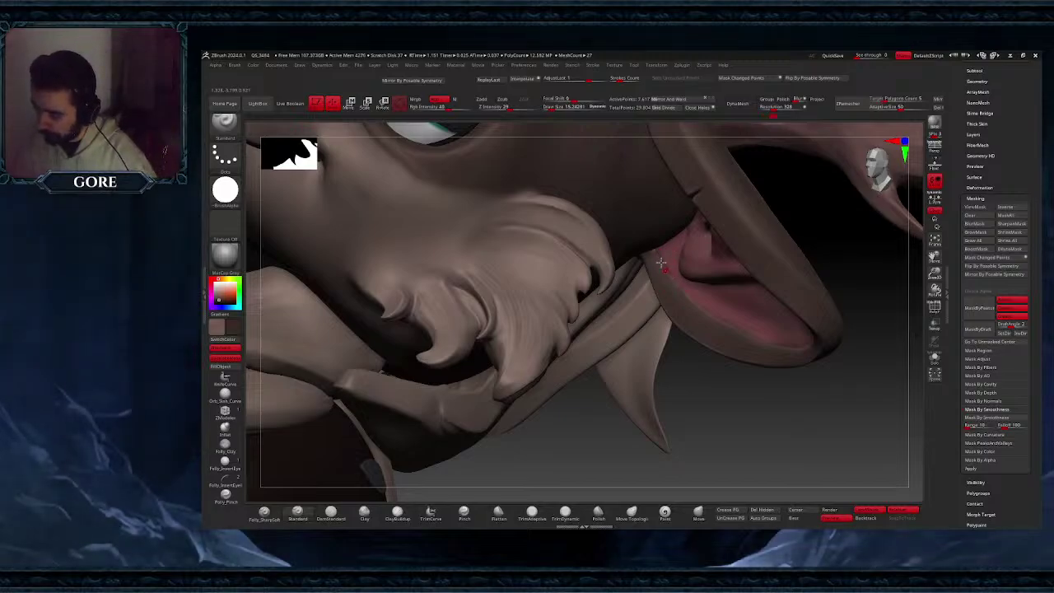
pyautogui.keyDown('ctrl'); pyautogui.moveTo(655, 261); pyautogui.dragTo(647, 308, button='right'); pyautogui.keyUp('ctrl')
pyautogui.press('space')
pyautogui.moveTo(673, 264); pyautogui.dragTo(667, 264)
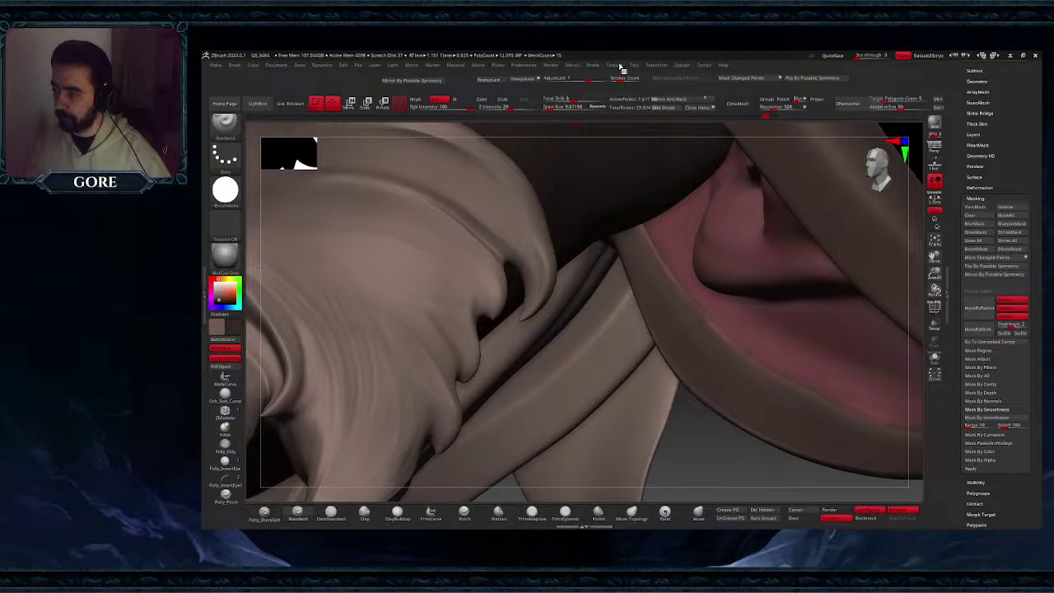
pyautogui.click(594, 66)
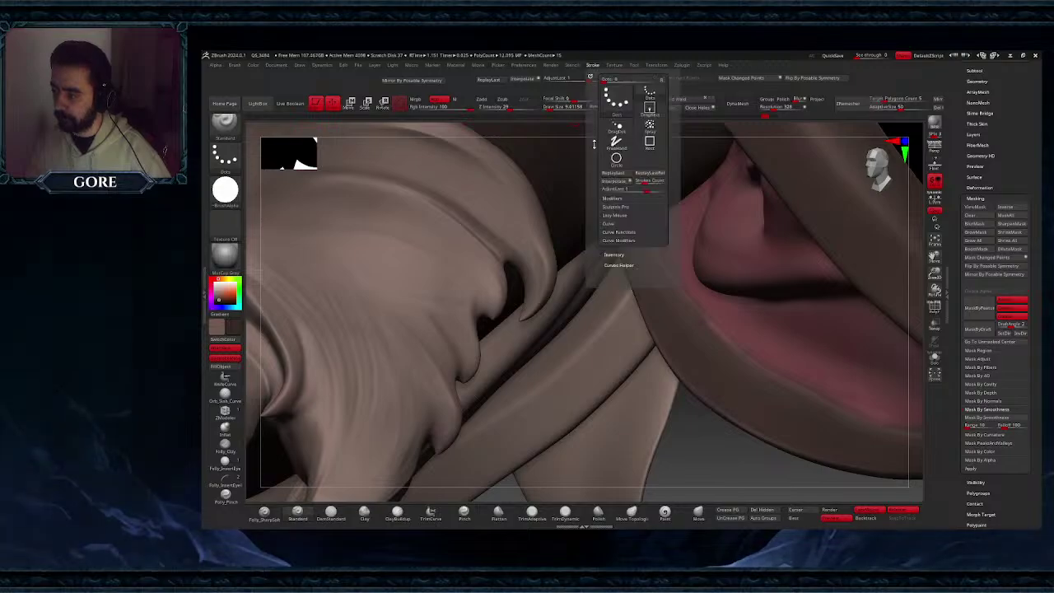
pyautogui.click(615, 216)
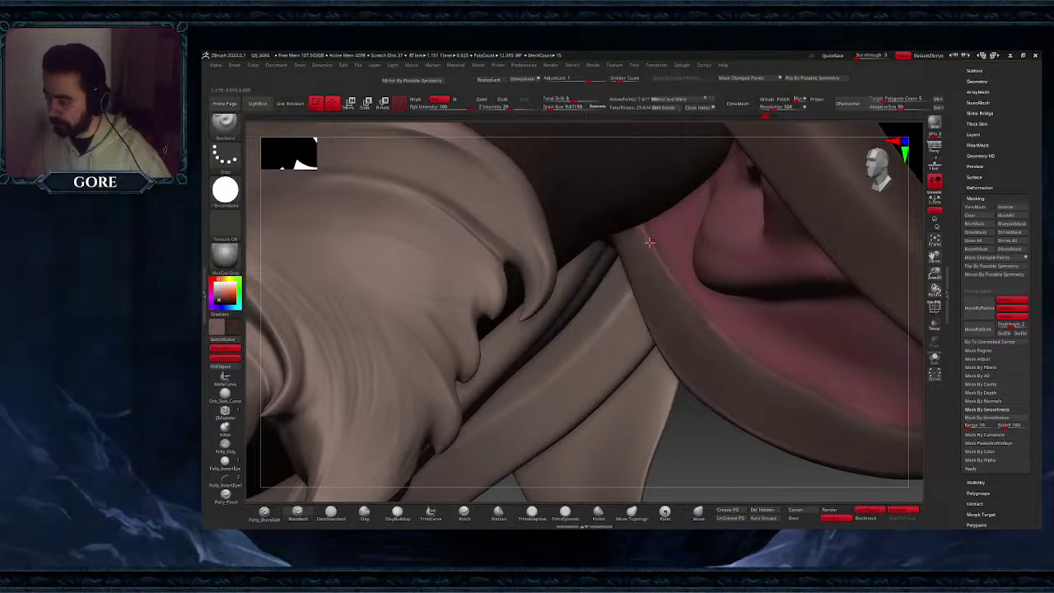
# - Paint and soften a thin dark brown line between the ear's lower rim and the pink inner area, starting at the ear base
pyautogui.moveTo(650, 242); pyautogui.dragTo(640, 219, button='right')
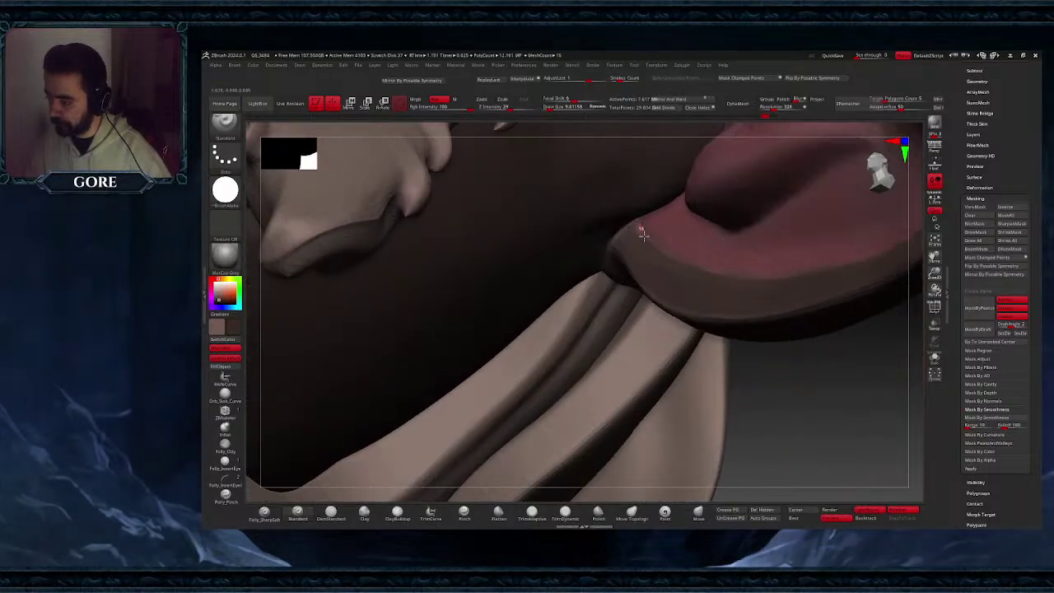
pyautogui.moveTo(644, 235)
pyautogui.mouseDown()
pyautogui.moveTo(662, 265)
pyautogui.moveTo(700, 275)
pyautogui.mouseUp()
pyautogui.moveTo(696, 267); pyautogui.dragTo(685, 285, button='right')
pyautogui.moveTo(641, 200); pyautogui.dragTo(669, 254)
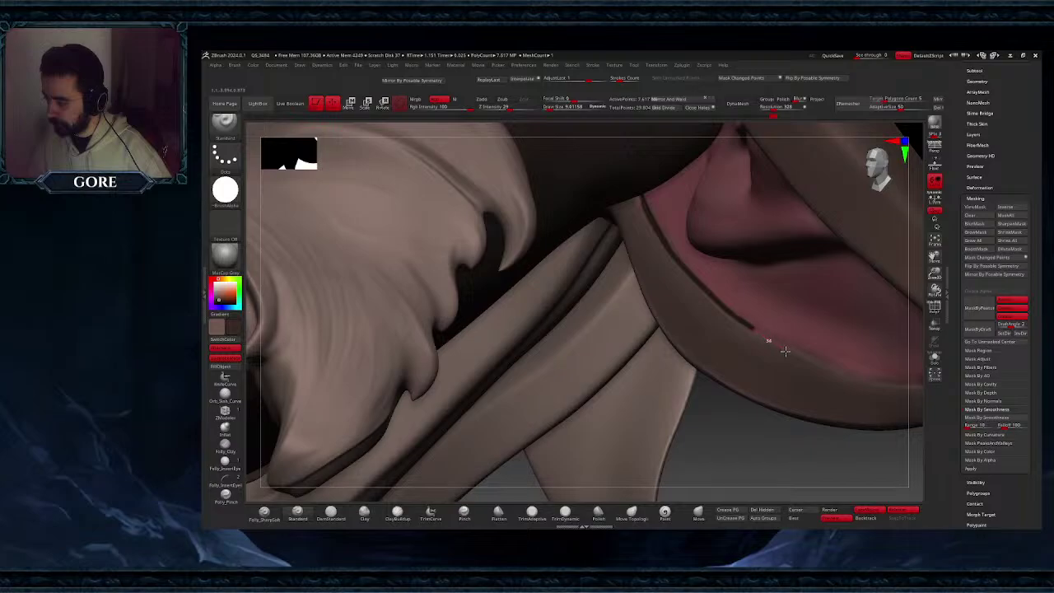
pyautogui.moveTo(788, 351)
pyautogui.mouseDown(button='right')
pyautogui.moveTo(864, 352)
pyautogui.moveTo(747, 310)
pyautogui.moveTo(762, 320)
pyautogui.mouseUp(button='right')
pyautogui.moveTo(935, 257); pyautogui.dragTo(725, 276)
pyautogui.keyDown('ctrl'); pyautogui.moveTo(713, 346); pyautogui.dragTo(706, 315, button='right'); pyautogui.keyUp('ctrl')
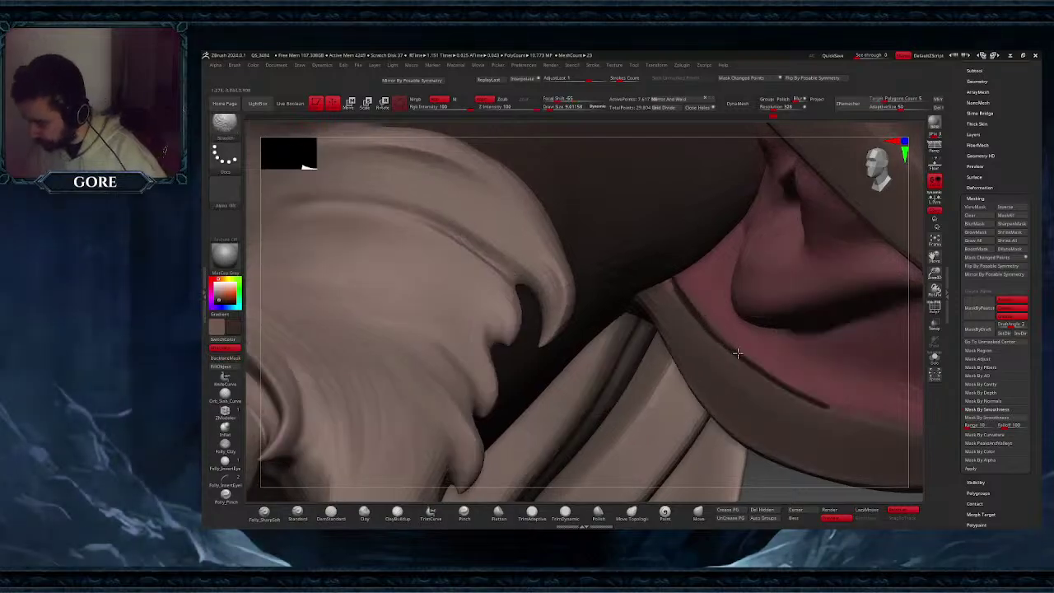
pyautogui.keyDown('shift'); pyautogui.moveTo(756, 369); pyautogui.dragTo(779, 371); pyautogui.keyUp('shift')
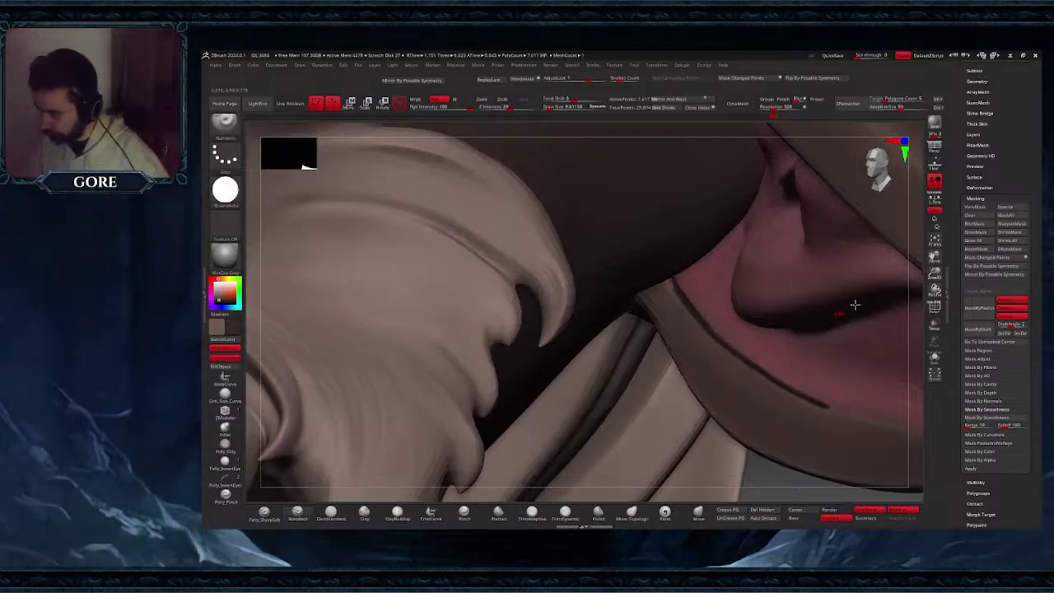
# - Set the brush size to about 11.9 and extend the dark brown line along the lower inner rim to the ear tip
pyautogui.moveTo(936, 257); pyautogui.dragTo(729, 201)
pyautogui.moveTo(758, 223); pyautogui.dragTo(623, 313, button='right')
pyautogui.press('space')
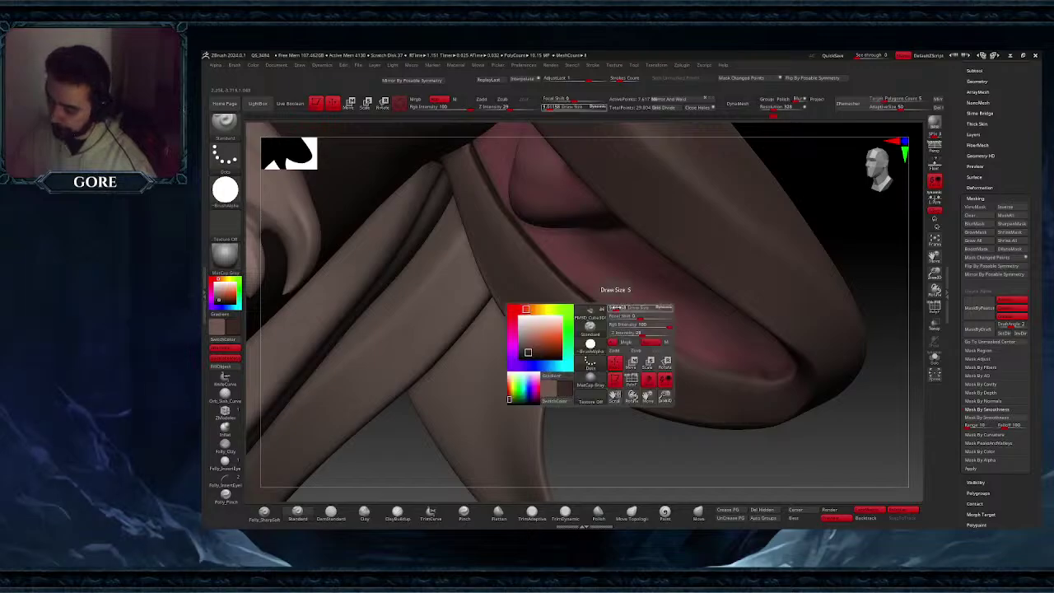
pyautogui.moveTo(615, 309); pyautogui.dragTo(619, 308)
pyautogui.moveTo(619, 308); pyautogui.dragTo(604, 310, button='right')
pyautogui.press('space')
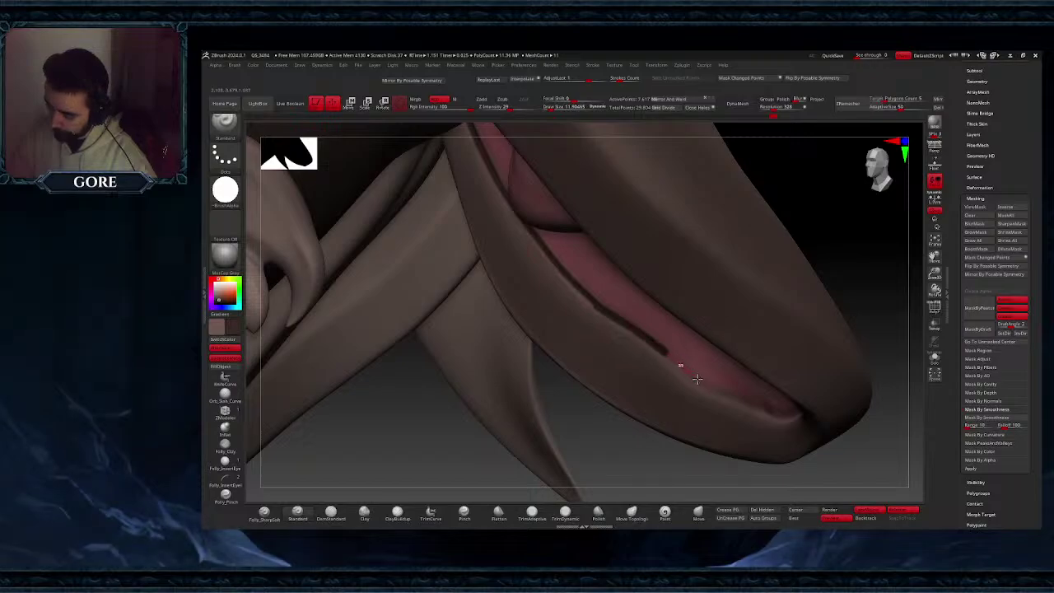
pyautogui.moveTo(767, 407); pyautogui.dragTo(792, 416)
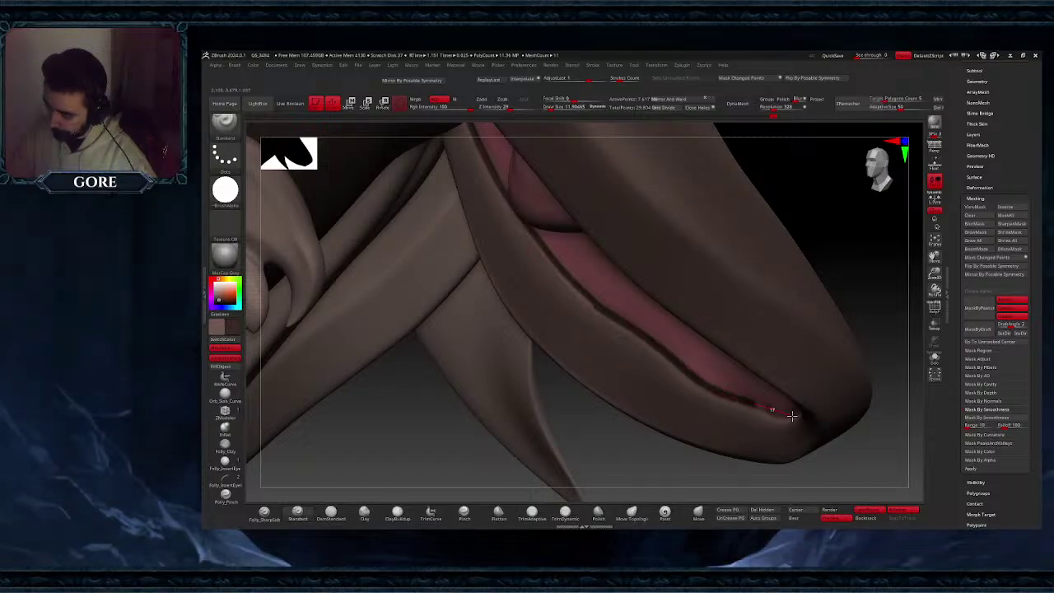
pyautogui.keyDown('ctrl'); pyautogui.moveTo(827, 427); pyautogui.dragTo(737, 337, button='right'); pyautogui.keyUp('ctrl')
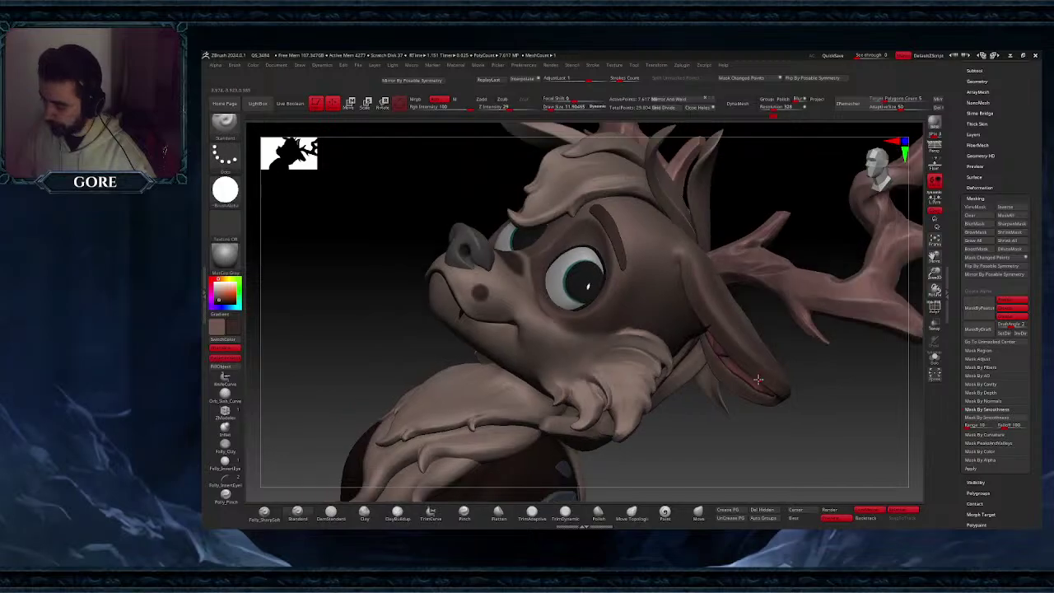
pyautogui.moveTo(725, 436)
pyautogui.mouseDown(button='right')
pyautogui.moveTo(737, 399)
pyautogui.moveTo(775, 379)
pyautogui.moveTo(799, 263)
pyautogui.moveTo(820, 235)
pyautogui.moveTo(774, 403)
pyautogui.moveTo(779, 358)
pyautogui.moveTo(779, 379)
pyautogui.mouseUp(button='right')
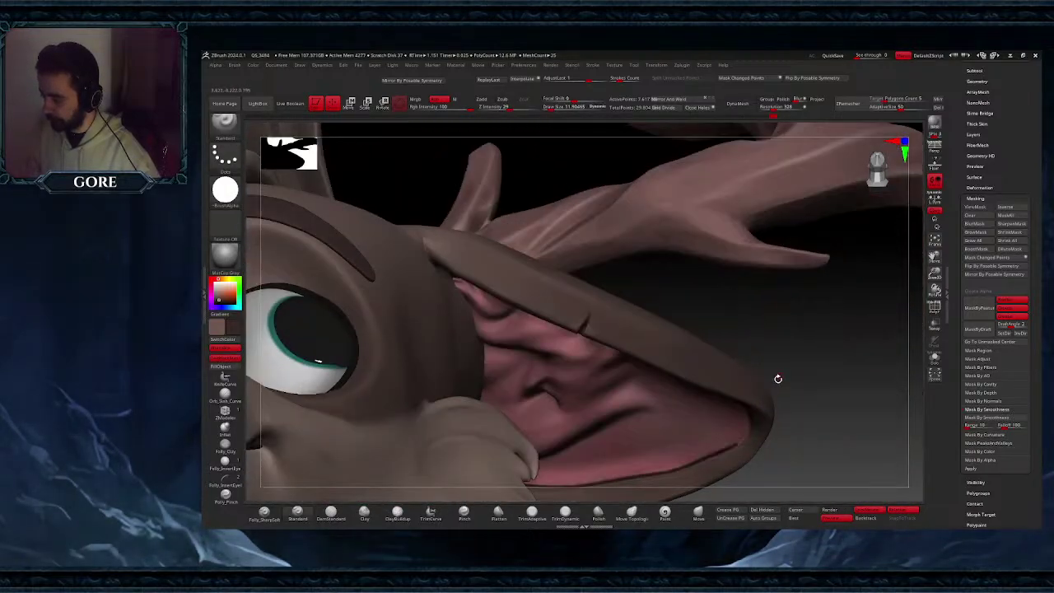
pyautogui.moveTo(767, 419); pyautogui.dragTo(751, 429)
pyautogui.moveTo(751, 429); pyautogui.dragTo(663, 339, button='right')
# - Isolate the head mesh and hide everything on it except the ear regions
pyautogui.click(934, 358)
pyautogui.keyDown('ctrl'); pyautogui.keyDown('shift'); pyautogui.moveTo(620, 300); pyautogui.dragTo(797, 476); pyautogui.keyUp('shift'); pyautogui.keyUp('ctrl')
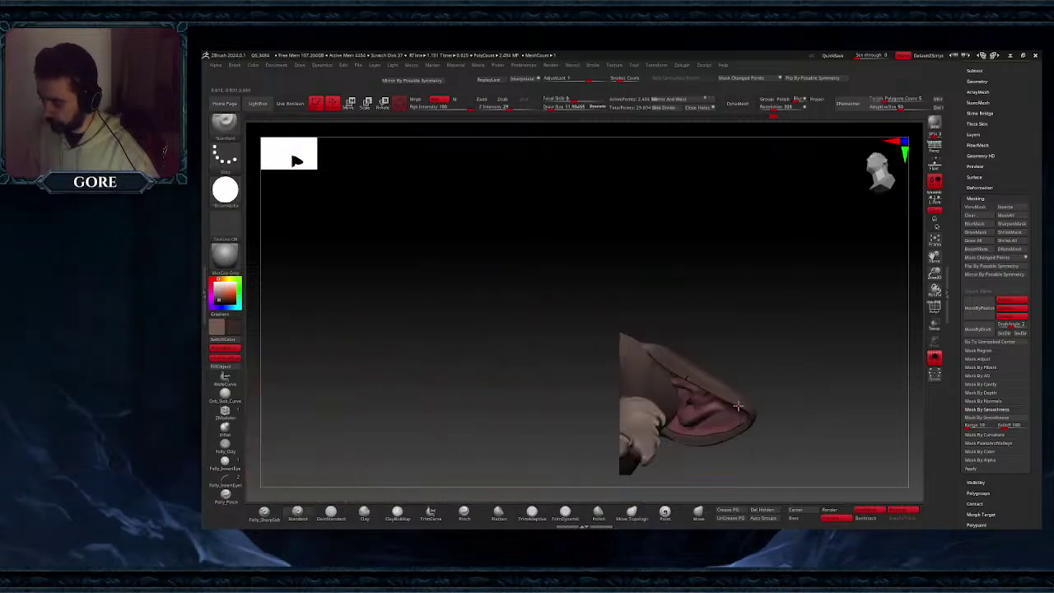
pyautogui.moveTo(726, 387)
pyautogui.mouseDown(button='right')
pyautogui.moveTo(750, 378)
pyautogui.moveTo(741, 387)
pyautogui.mouseUp(button='right')
pyautogui.keyDown('ctrl'); pyautogui.keyDown('shift'); pyautogui.click(737, 392); pyautogui.keyUp('shift'); pyautogui.keyUp('ctrl')
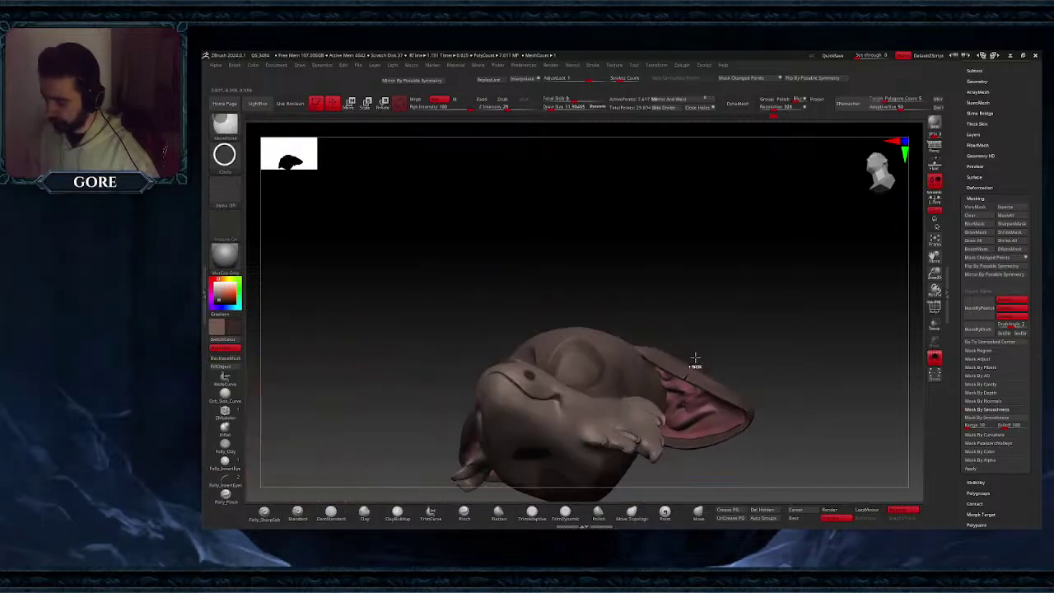
pyautogui.moveTo(695, 359); pyautogui.dragTo(674, 344, button='right')
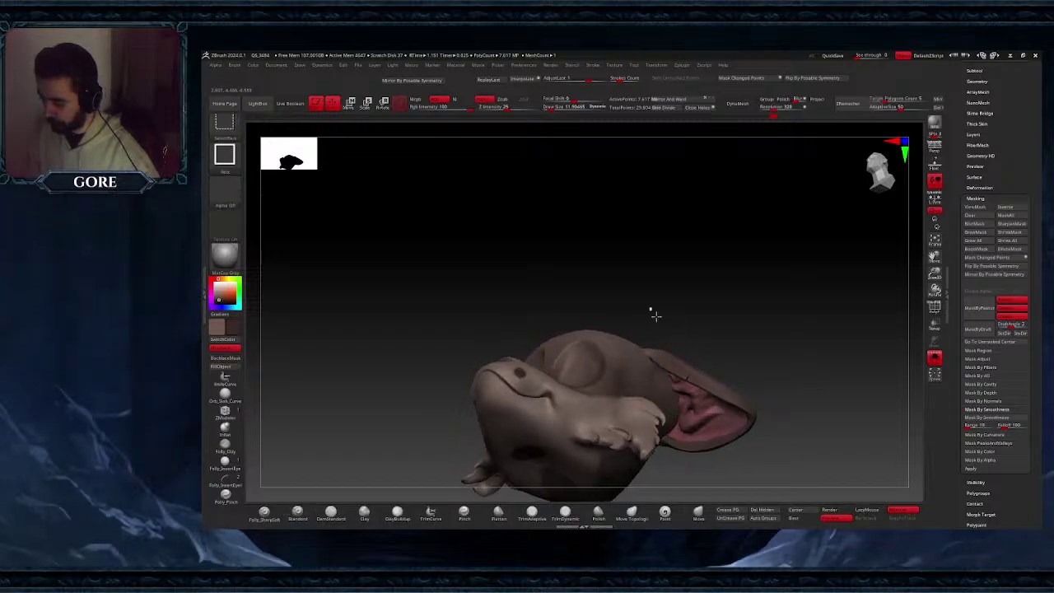
pyautogui.keyDown('ctrl'); pyautogui.keyDown('shift'); pyautogui.moveTo(650, 307); pyautogui.dragTo(747, 445); pyautogui.keyUp('shift'); pyautogui.keyUp('ctrl')
pyautogui.keyDown('ctrl'); pyautogui.keyDown('shift'); pyautogui.click(755, 436); pyautogui.keyUp('shift'); pyautogui.keyUp('ctrl')
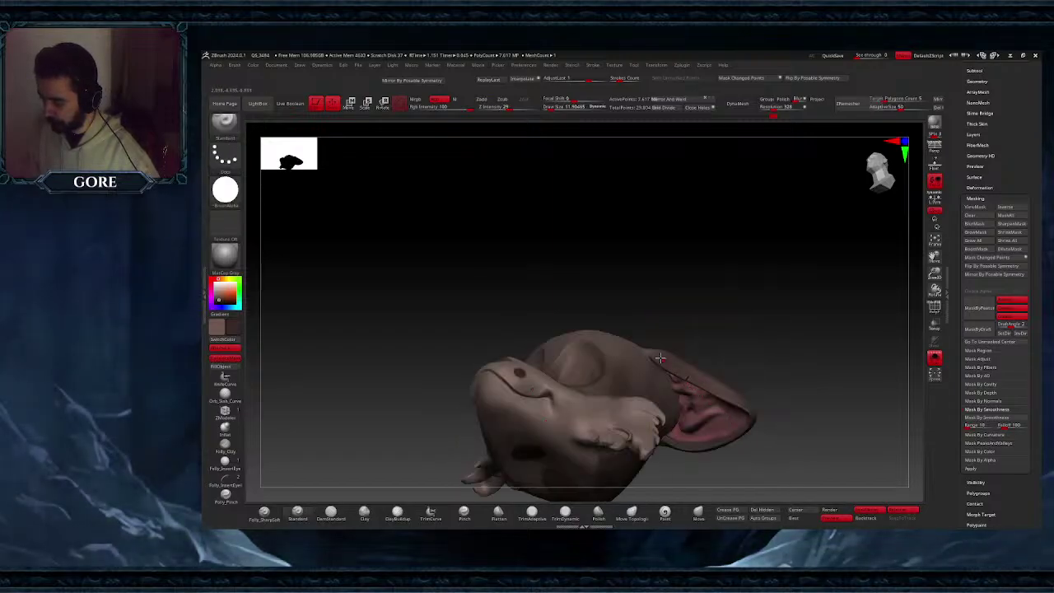
pyautogui.keyDown('ctrl'); pyautogui.keyDown('shift'); pyautogui.moveTo(638, 321); pyautogui.dragTo(806, 471); pyautogui.keyUp('shift'); pyautogui.keyUp('ctrl')
pyautogui.moveTo(762, 433)
pyautogui.keyDown('shift'); pyautogui.mouseDown(button='right')
pyautogui.moveTo(670, 427)
pyautogui.moveTo(668, 442)
pyautogui.mouseUp(button='right'); pyautogui.keyUp('shift')
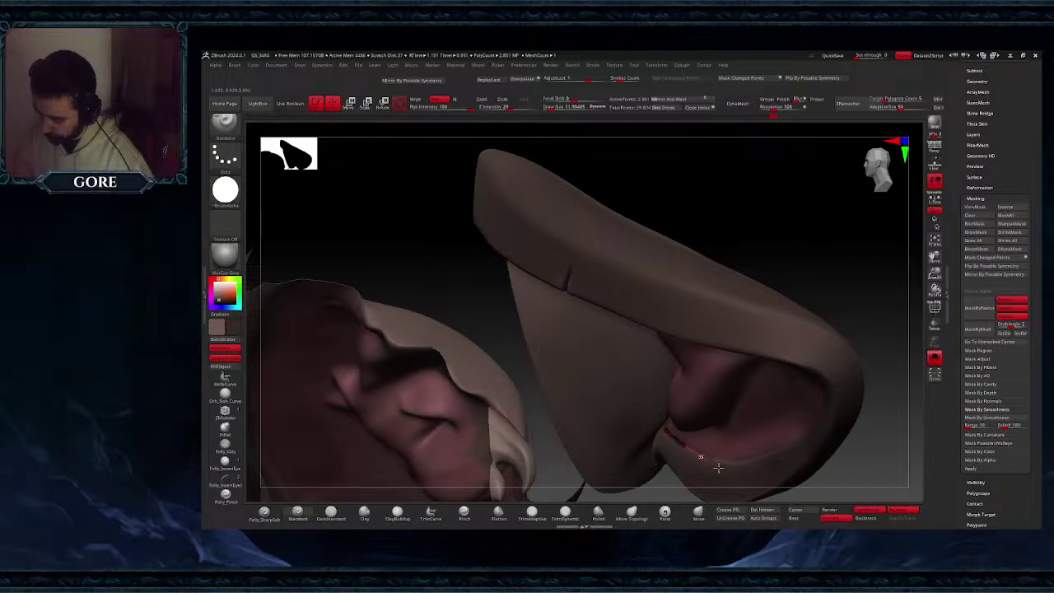
# - Retrace the dark brown line along the isolated ear's lower inner rim from base to tip, undoing and redrawing the uneven stroke
pyautogui.moveTo(740, 458)
pyautogui.mouseDown(button='right')
pyautogui.moveTo(743, 426)
pyautogui.moveTo(741, 453)
pyautogui.moveTo(751, 450)
pyautogui.mouseUp(button='right')
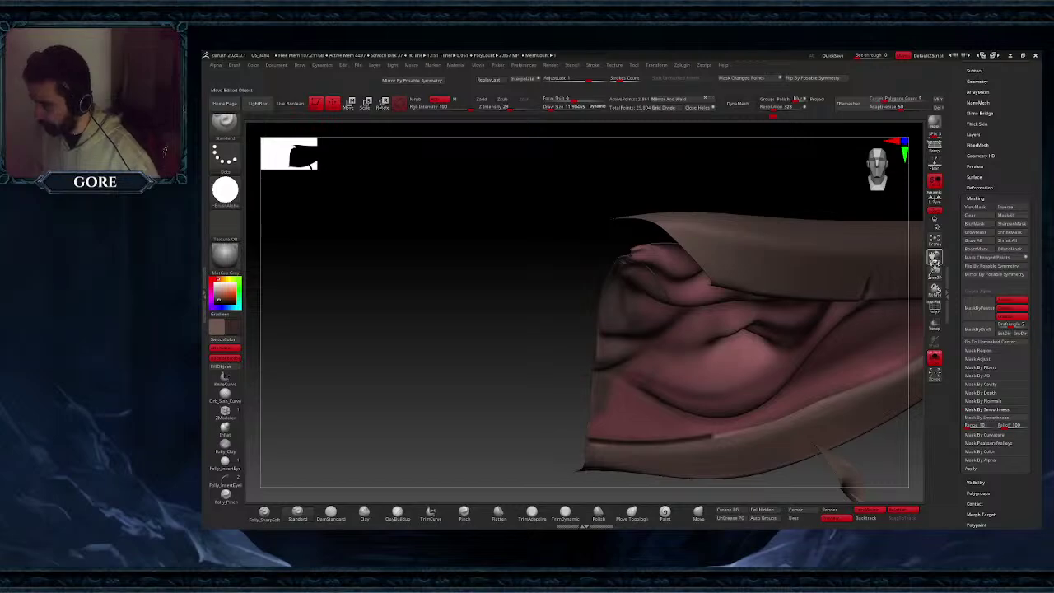
pyautogui.moveTo(934, 258); pyautogui.dragTo(712, 205)
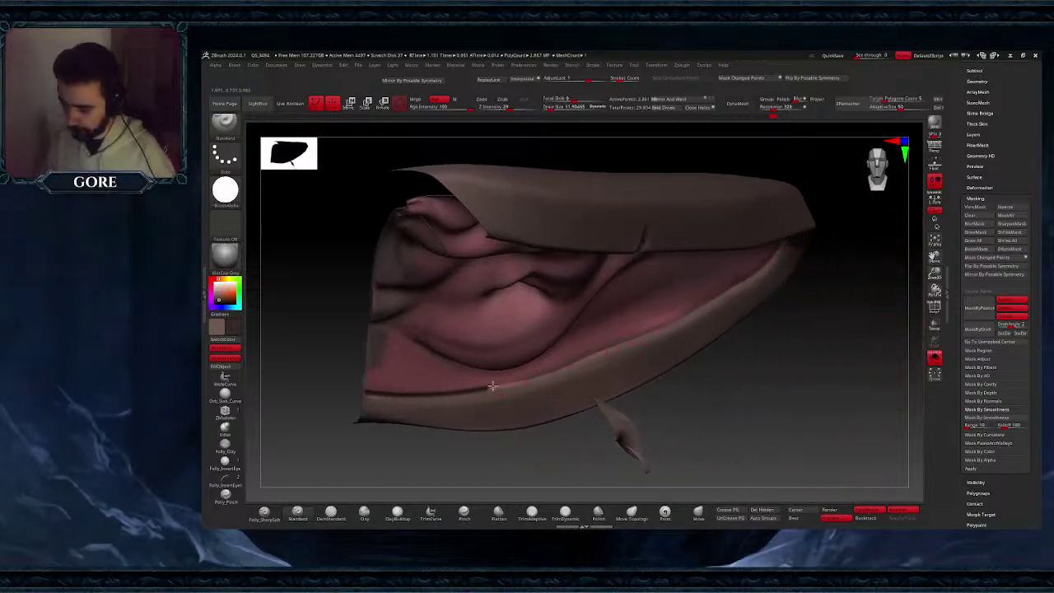
pyautogui.moveTo(493, 386)
pyautogui.keyDown('alt'); pyautogui.mouseDown()
pyautogui.moveTo(565, 373)
pyautogui.moveTo(615, 346)
pyautogui.mouseUp(); pyautogui.keyUp('alt')
pyautogui.hotkey('ctrl', 'z')
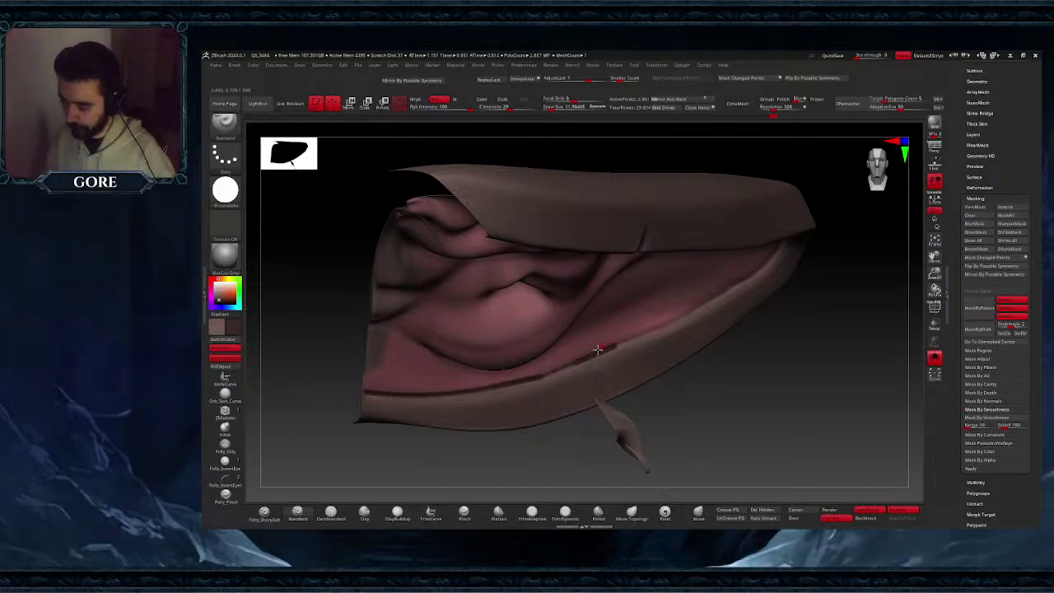
pyautogui.keyDown('alt'); pyautogui.moveTo(538, 377); pyautogui.dragTo(590, 358); pyautogui.keyUp('alt')
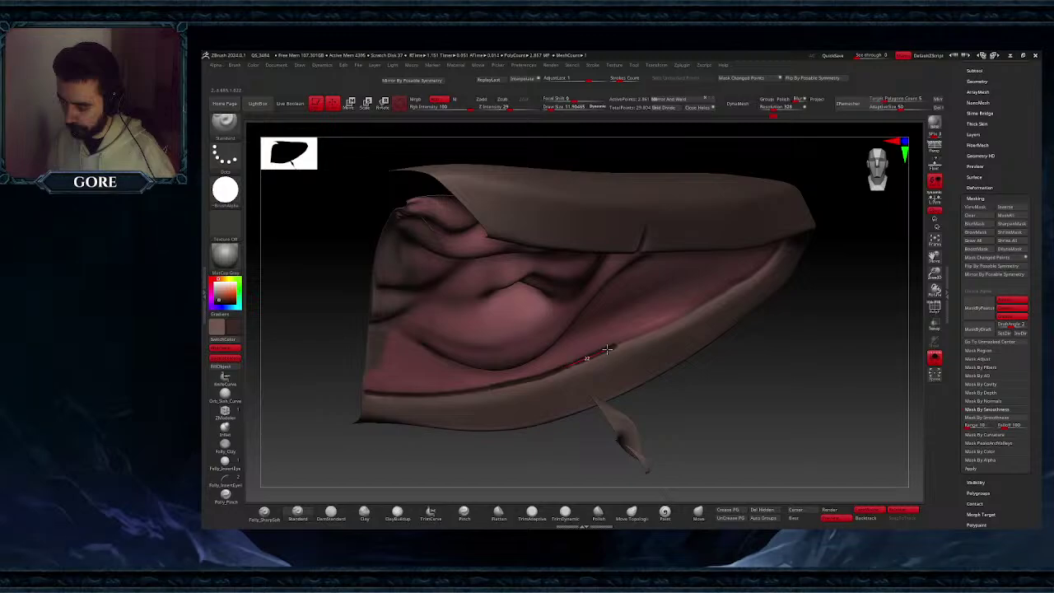
pyautogui.moveTo(658, 330); pyautogui.dragTo(677, 321)
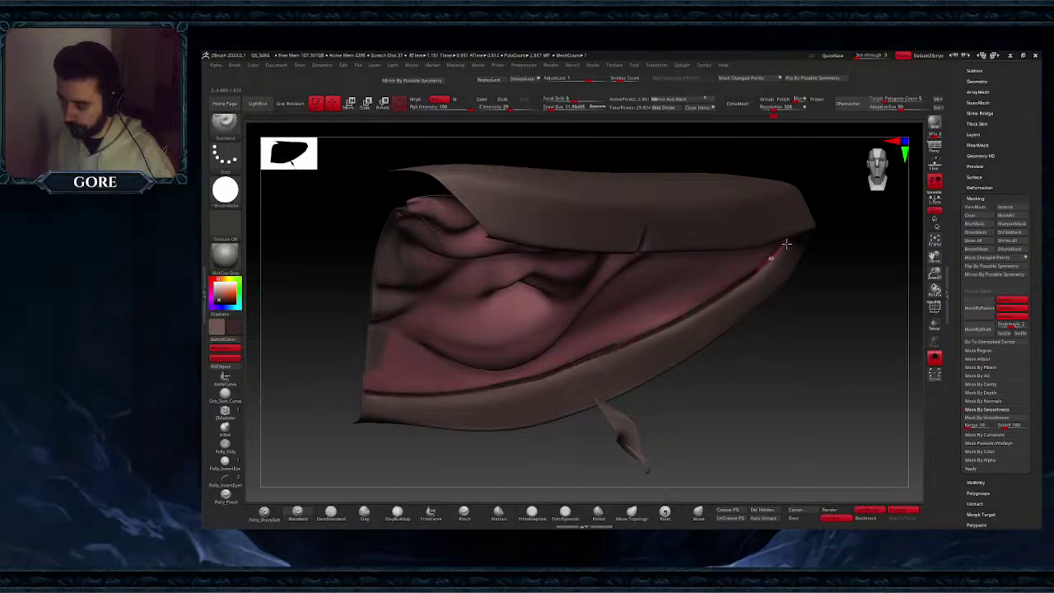
pyautogui.moveTo(786, 244); pyautogui.dragTo(795, 230)
# - Carry the dark brown outline around the inside of the ear's tip
pyautogui.moveTo(778, 264); pyautogui.dragTo(775, 234, button='right')
pyautogui.moveTo(936, 258); pyautogui.dragTo(811, 308)
pyautogui.moveTo(579, 355)
pyautogui.mouseDown(button='right')
pyautogui.moveTo(566, 338)
pyautogui.moveTo(565, 349)
pyautogui.moveTo(579, 320)
pyautogui.moveTo(571, 326)
pyautogui.mouseUp(button='right')
pyautogui.moveTo(552, 358); pyautogui.dragTo(559, 327)
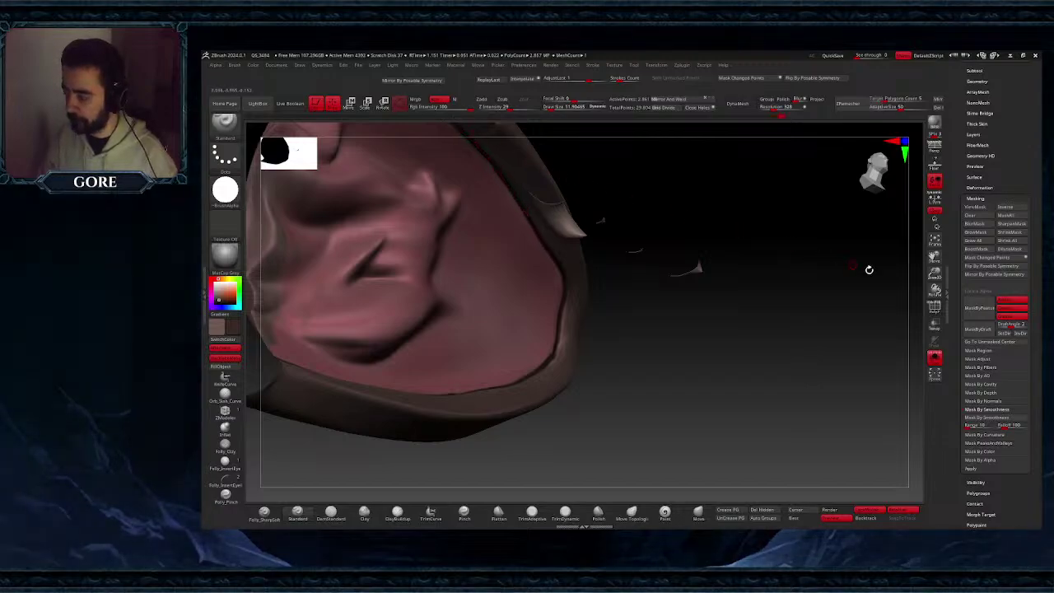
# - Darken the upper rim's notch and outline the upper inner rim down to the ear base, undoing the stray stroke
pyautogui.moveTo(940, 258); pyautogui.dragTo(923, 419)
pyautogui.keyDown('shift'); pyautogui.moveTo(665, 316); pyautogui.dragTo(634, 315); pyautogui.keyUp('shift')
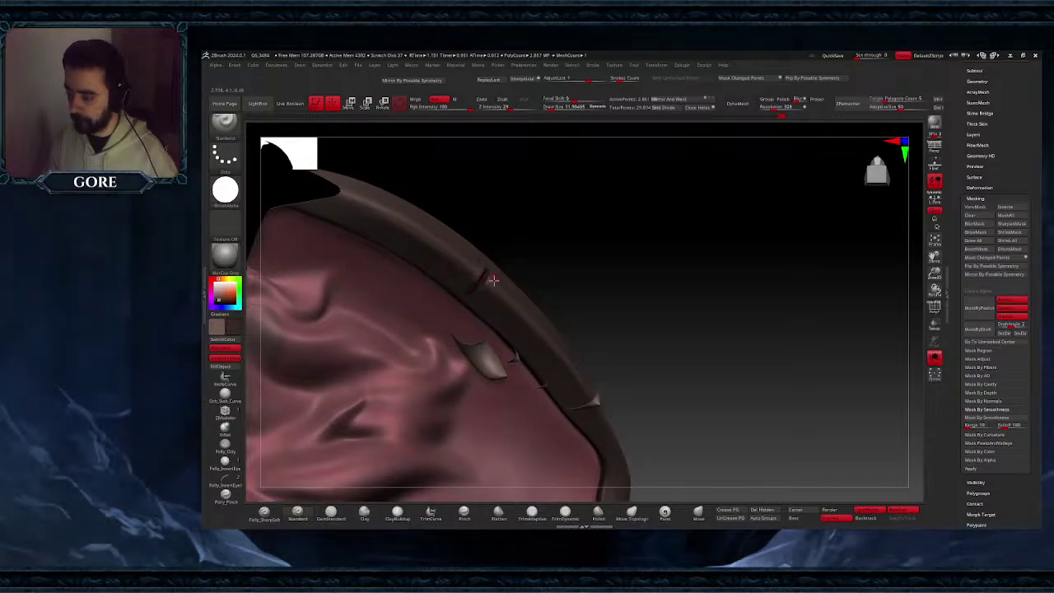
pyautogui.moveTo(935, 258); pyautogui.dragTo(986, 272)
pyautogui.moveTo(521, 319); pyautogui.dragTo(518, 313, button='right')
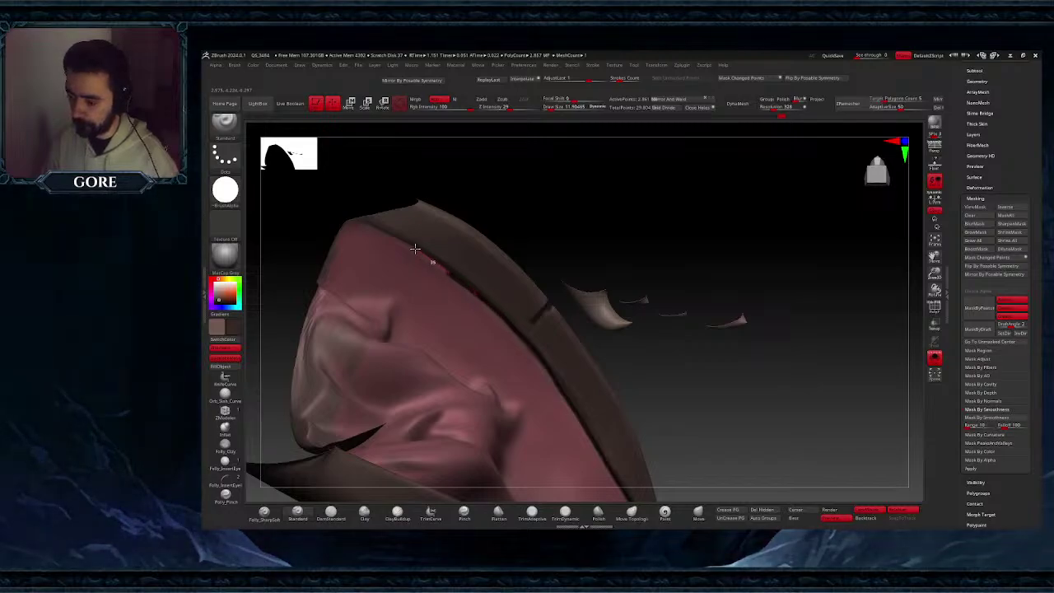
pyautogui.hotkey('ctrl', 'z')
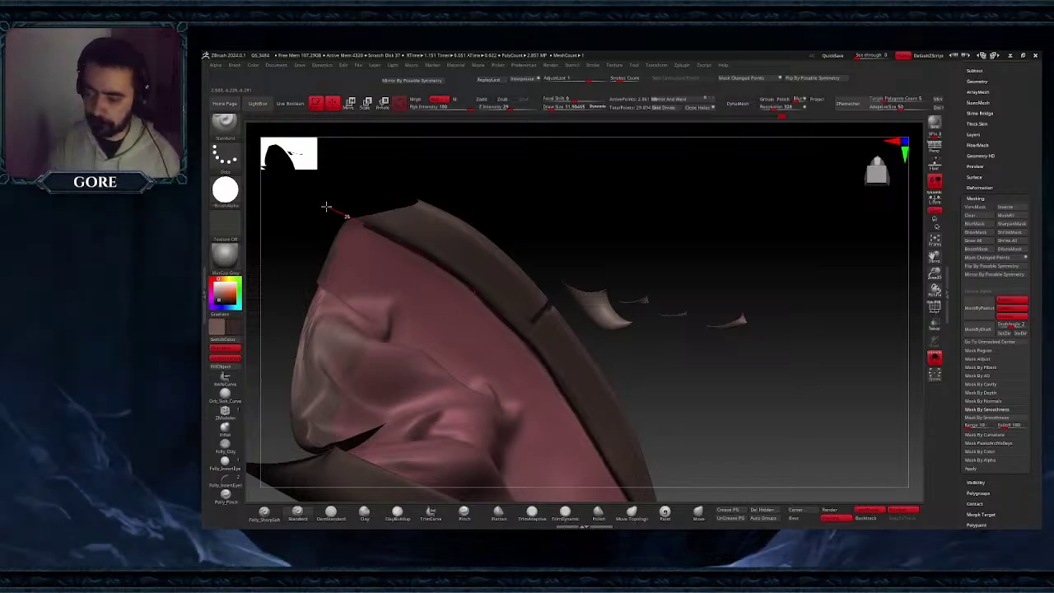
# - Paint a dark brown line along the inner border of the opposite ear's notched rim, starting at its base
pyautogui.moveTo(527, 395)
pyautogui.keyDown('ctrl'); pyautogui.mouseDown(button='right')
pyautogui.moveTo(527, 272)
pyautogui.moveTo(539, 467)
pyautogui.mouseUp(button='right'); pyautogui.keyUp('ctrl')
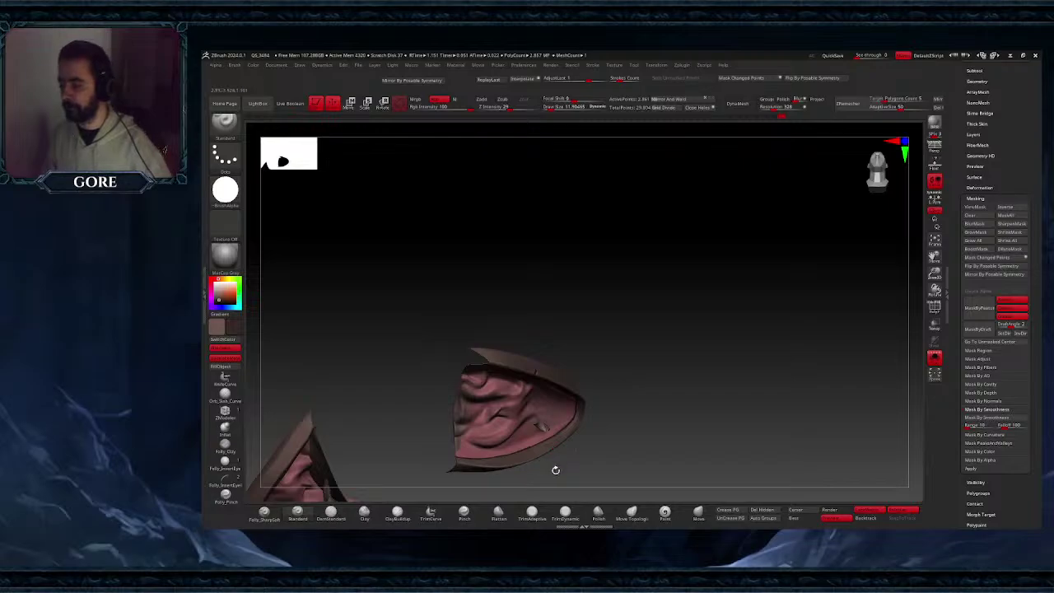
pyautogui.moveTo(603, 396)
pyautogui.mouseDown(button='right')
pyautogui.moveTo(576, 438)
pyautogui.moveTo(584, 461)
pyautogui.mouseUp(button='right')
pyautogui.keyDown('ctrl'); pyautogui.moveTo(584, 461); pyautogui.dragTo(586, 436, button='right'); pyautogui.keyUp('ctrl')
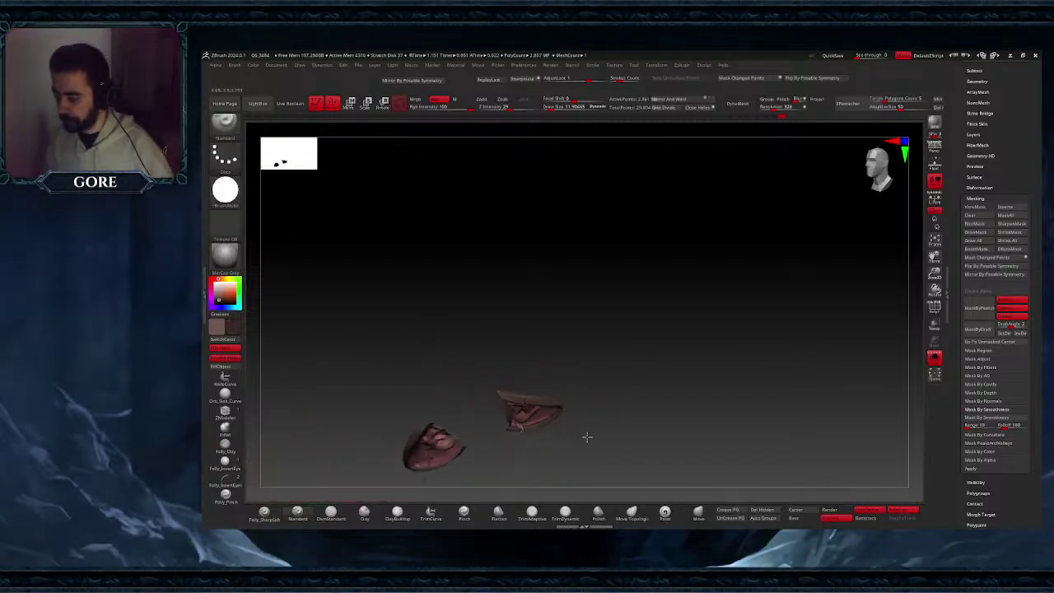
pyautogui.moveTo(630, 353); pyautogui.dragTo(620, 406, button='right')
pyautogui.keyDown('ctrl'); pyautogui.moveTo(456, 436); pyautogui.dragTo(465, 482, button='right'); pyautogui.keyUp('ctrl')
pyautogui.moveTo(469, 426); pyautogui.dragTo(437, 355)
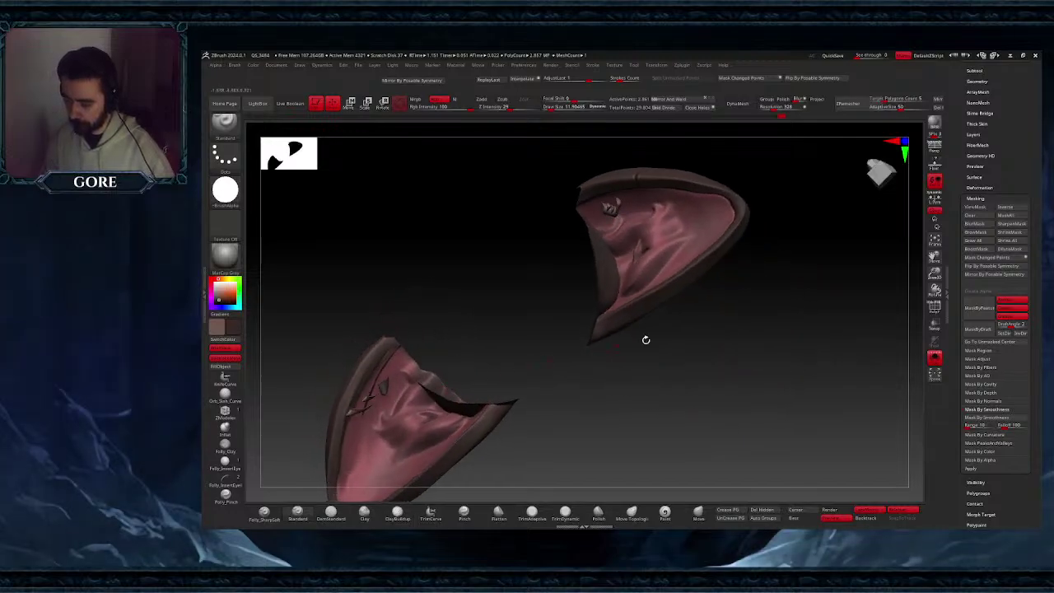
pyautogui.moveTo(933, 261); pyautogui.dragTo(997, 245)
pyautogui.moveTo(665, 275); pyautogui.dragTo(668, 269, button='right')
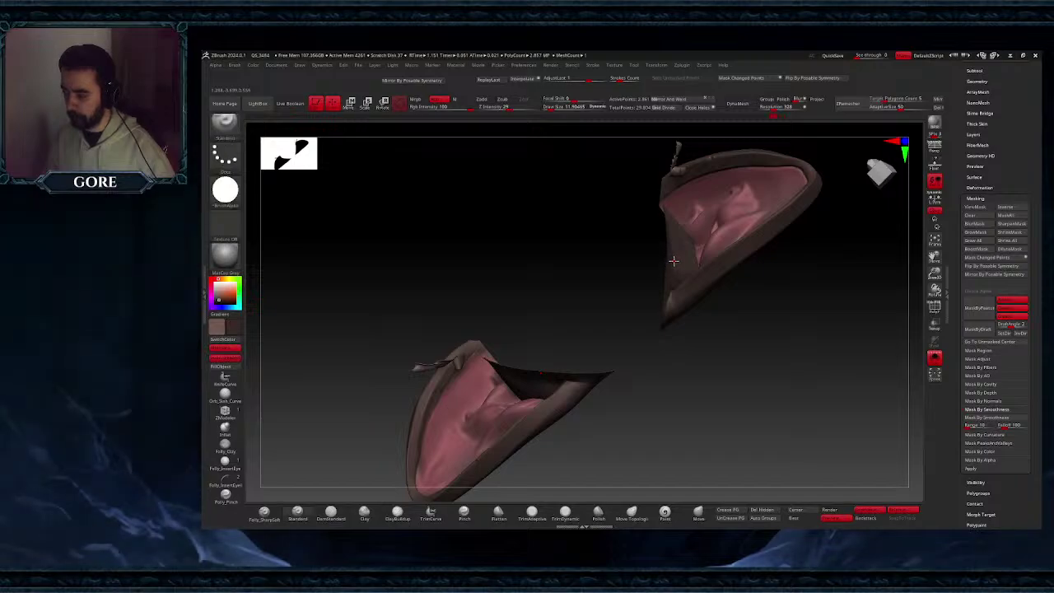
pyautogui.moveTo(725, 176)
pyautogui.keyDown('ctrl'); pyautogui.mouseDown(button='right')
pyautogui.moveTo(720, 203)
pyautogui.moveTo(809, 206)
pyautogui.mouseUp(button='right'); pyautogui.keyUp('ctrl')
pyautogui.keyDown('alt'); pyautogui.moveTo(732, 182); pyautogui.dragTo(724, 273, button='right'); pyautogui.keyUp('alt')
pyautogui.moveTo(616, 297); pyautogui.dragTo(613, 283, button='right')
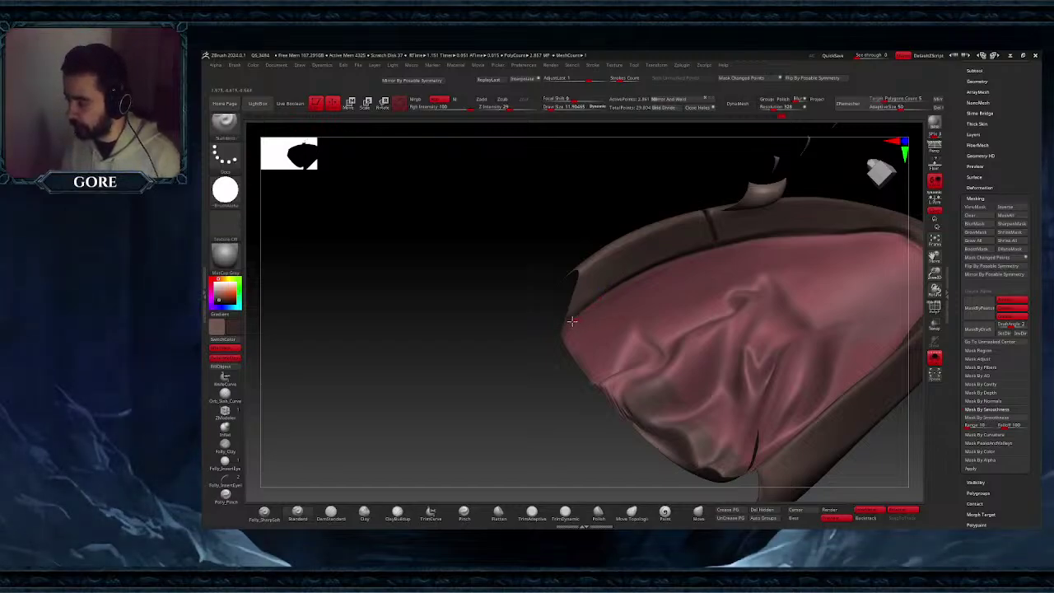
pyautogui.moveTo(601, 295); pyautogui.dragTo(701, 247)
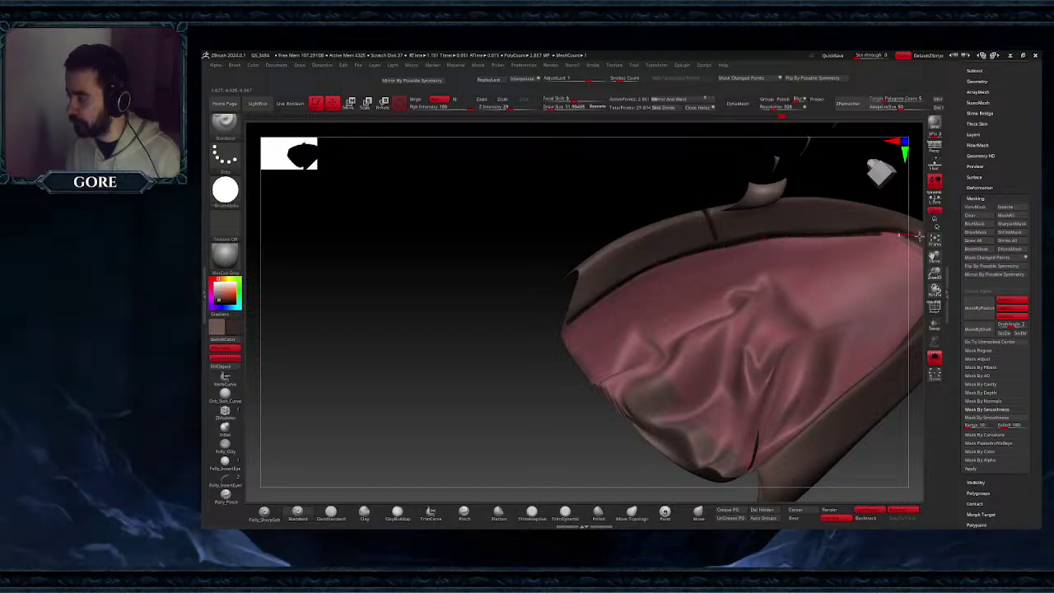
# - Carry the dark brown inner-rim line along the notched ear's upper rim and around its tip
pyautogui.moveTo(934, 256); pyautogui.dragTo(682, 255)
pyautogui.moveTo(744, 266); pyautogui.dragTo(803, 259)
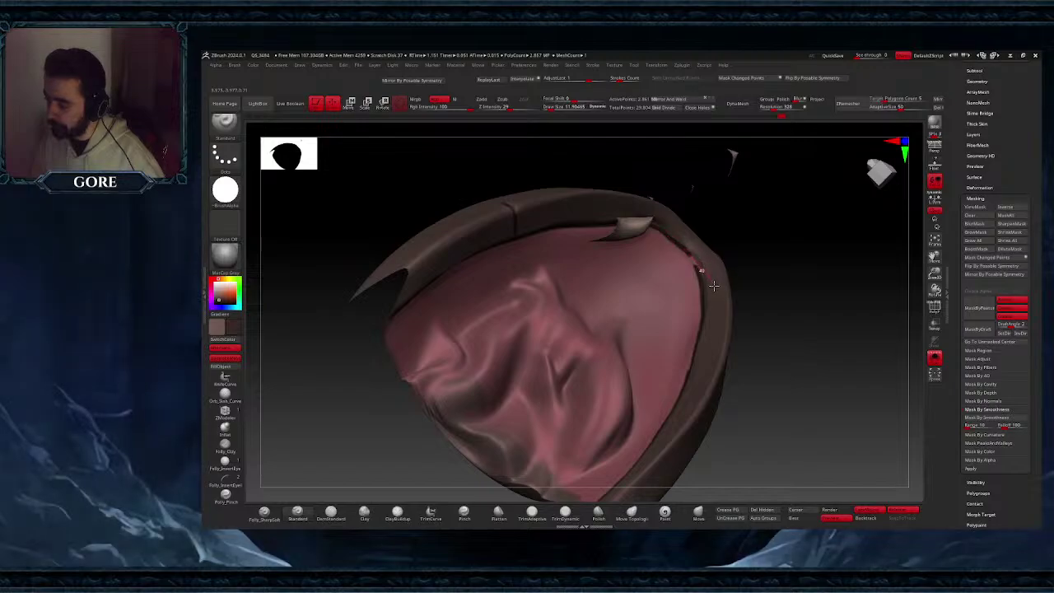
pyautogui.moveTo(691, 265); pyautogui.dragTo(669, 262, button='right')
pyautogui.keyDown('ctrl'); pyautogui.moveTo(669, 262); pyautogui.dragTo(680, 279, button='right'); pyautogui.keyUp('ctrl')
pyautogui.moveTo(662, 226); pyautogui.dragTo(626, 215)
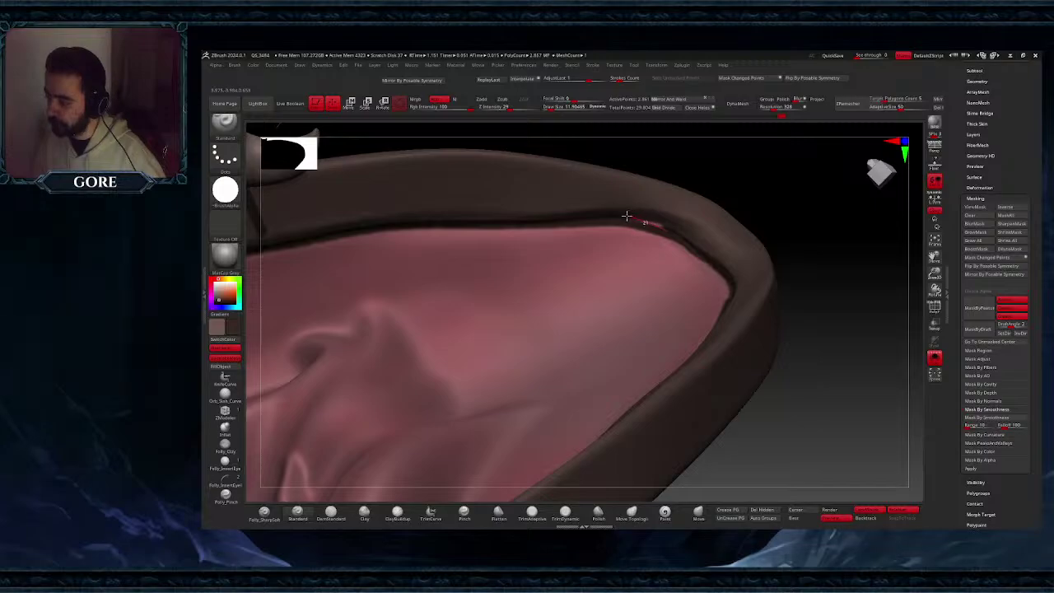
# - Sample the inner ear's pink to clean the line's edge, and extend the line at the ear base with sampled dark brown
pyautogui.press('c')
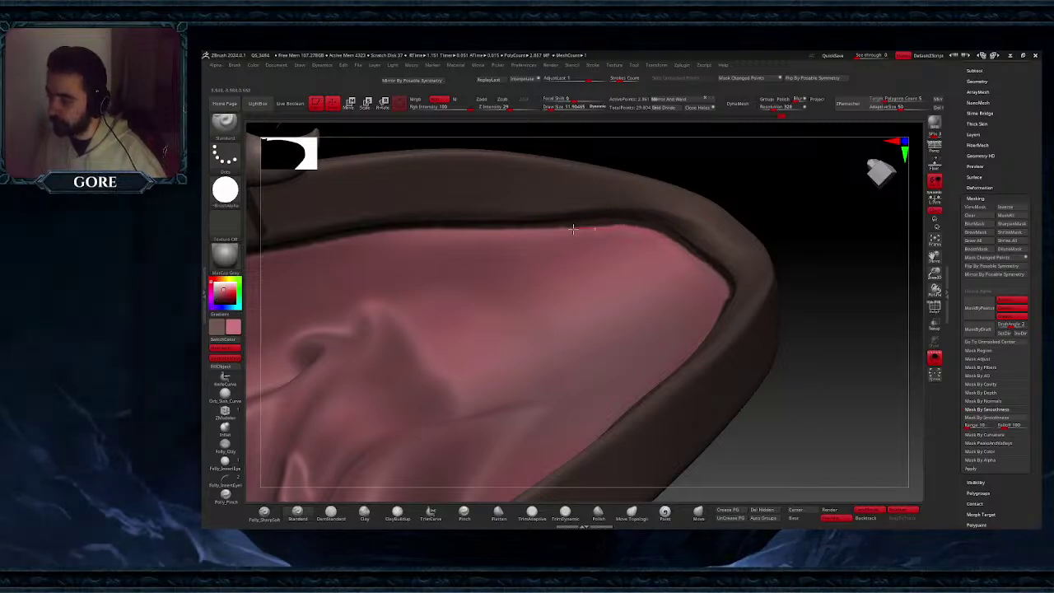
pyautogui.keyDown('ctrl'); pyautogui.moveTo(600, 295); pyautogui.dragTo(575, 219, button='right'); pyautogui.keyUp('ctrl')
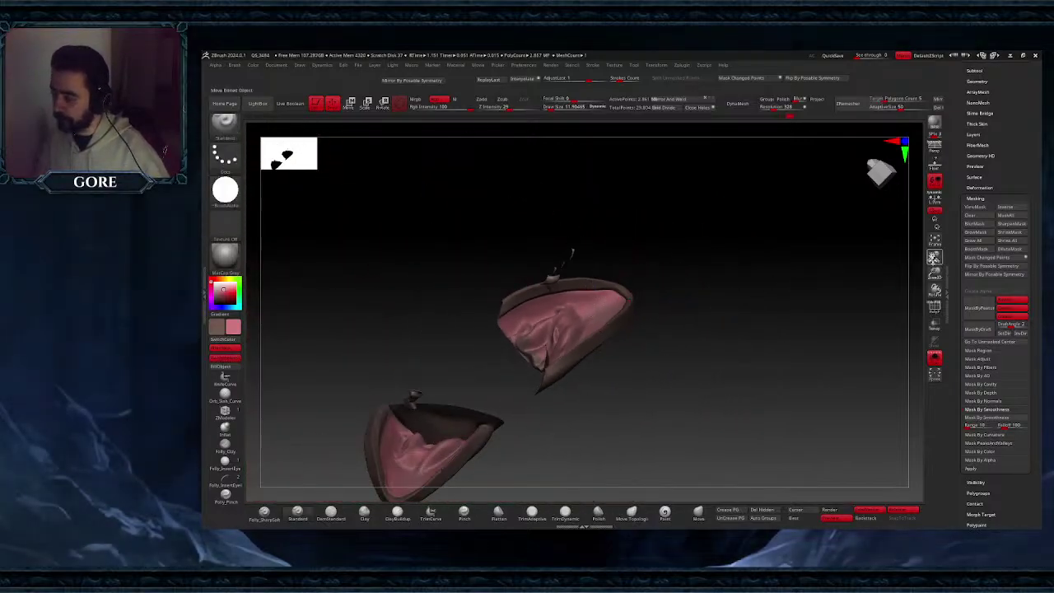
pyautogui.moveTo(935, 258); pyautogui.dragTo(944, 229)
pyautogui.keyDown('ctrl'); pyautogui.moveTo(604, 236); pyautogui.dragTo(606, 257, button='right'); pyautogui.keyUp('ctrl')
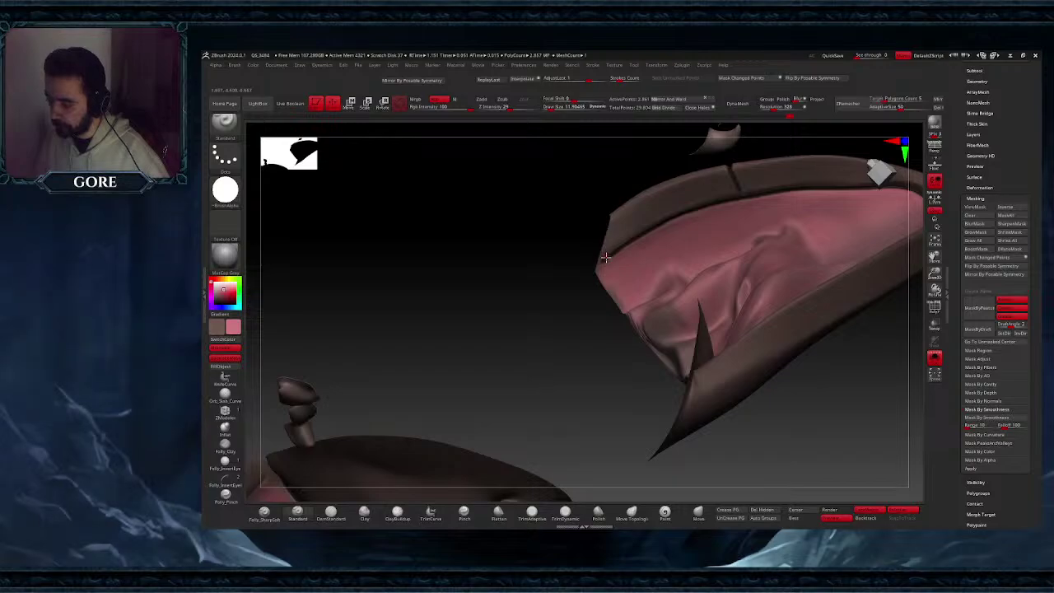
pyautogui.press('c')
pyautogui.moveTo(610, 254); pyautogui.dragTo(602, 261)
# - Paint a dark brown line along the other ear's upper inner rim from base toward tip, redoing the first stroke
pyautogui.moveTo(935, 256); pyautogui.dragTo(1015, 204)
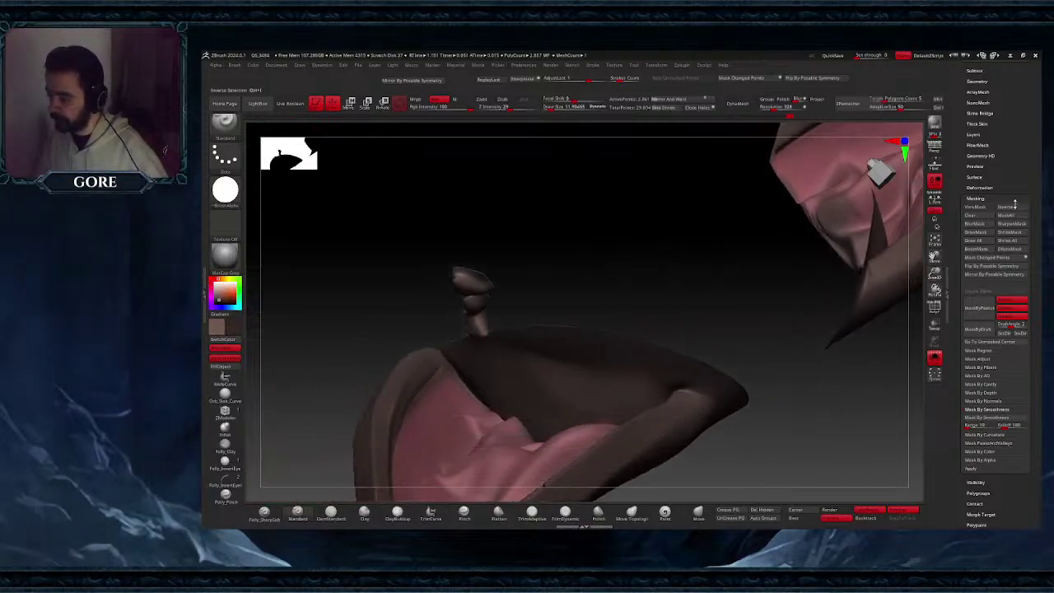
pyautogui.keyDown('alt'); pyautogui.moveTo(576, 375); pyautogui.dragTo(566, 241, button='right'); pyautogui.keyUp('alt')
pyautogui.moveTo(566, 241)
pyautogui.mouseDown()
pyautogui.moveTo(521, 271)
pyautogui.moveTo(470, 335)
pyautogui.mouseUp()
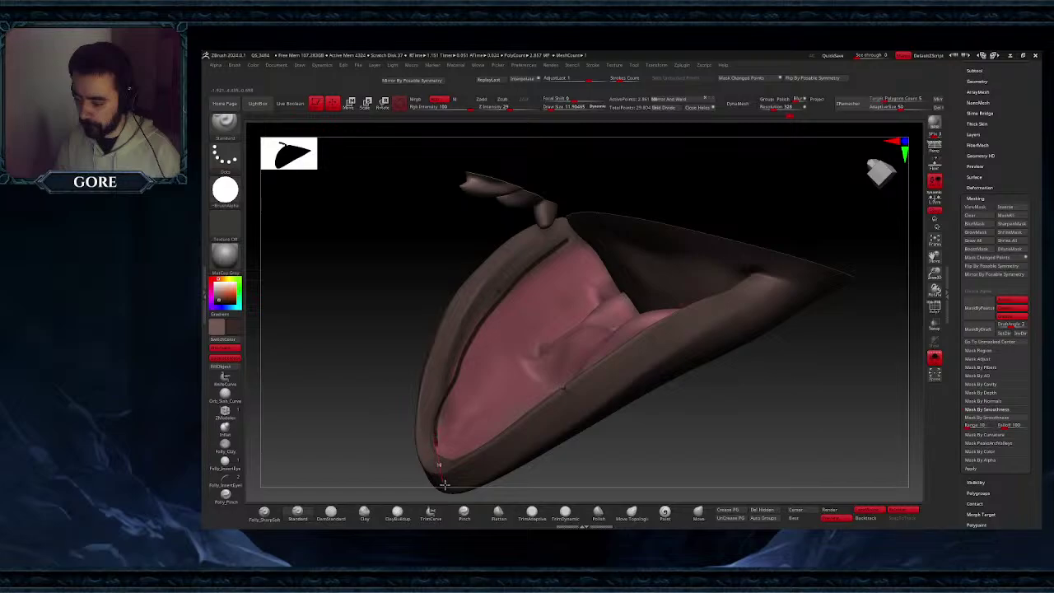
pyautogui.moveTo(502, 403); pyautogui.dragTo(449, 452, button='right')
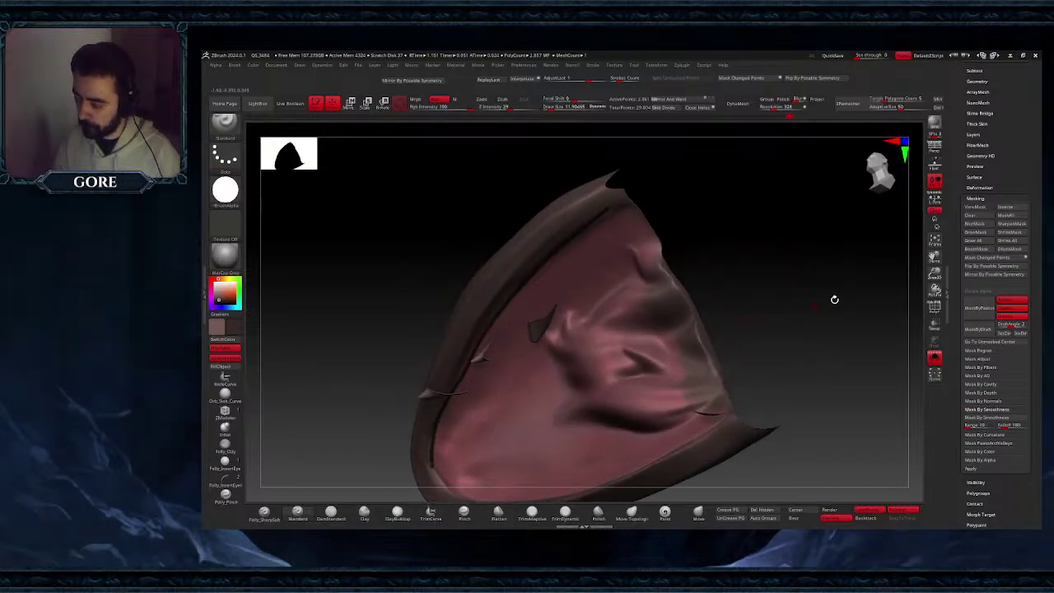
pyautogui.keyDown('alt'); pyautogui.moveTo(508, 420); pyautogui.dragTo(607, 218, button='right'); pyautogui.keyUp('alt')
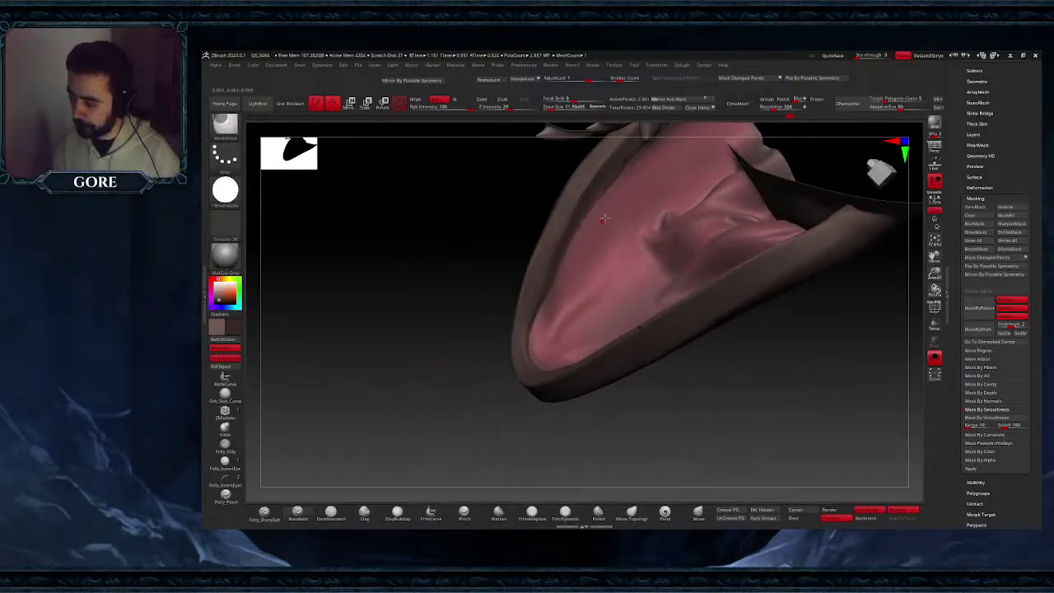
pyautogui.moveTo(635, 164); pyautogui.dragTo(668, 140, button='right')
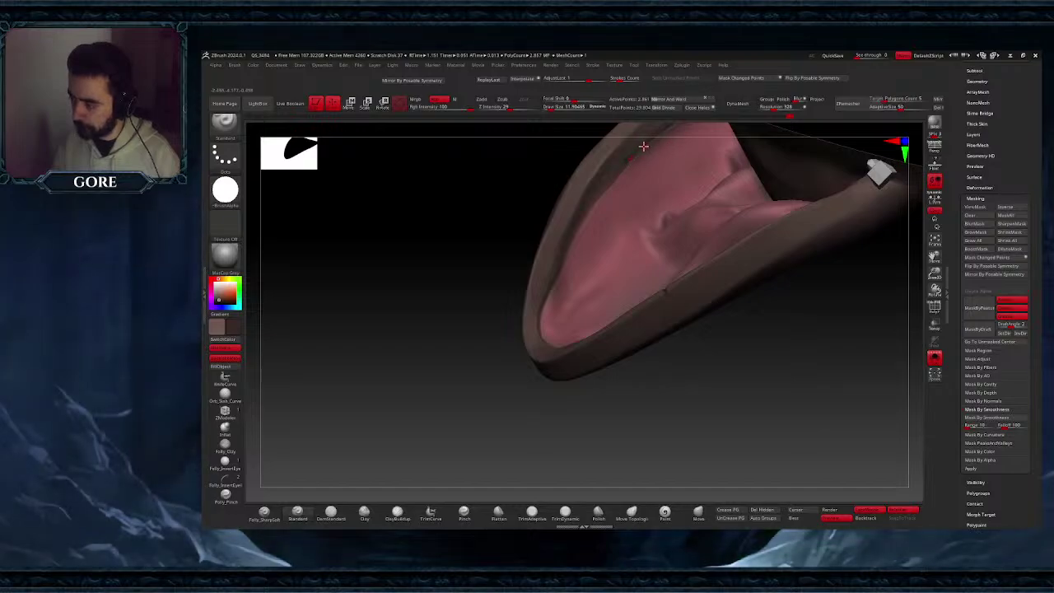
pyautogui.moveTo(929, 258); pyautogui.dragTo(922, 302)
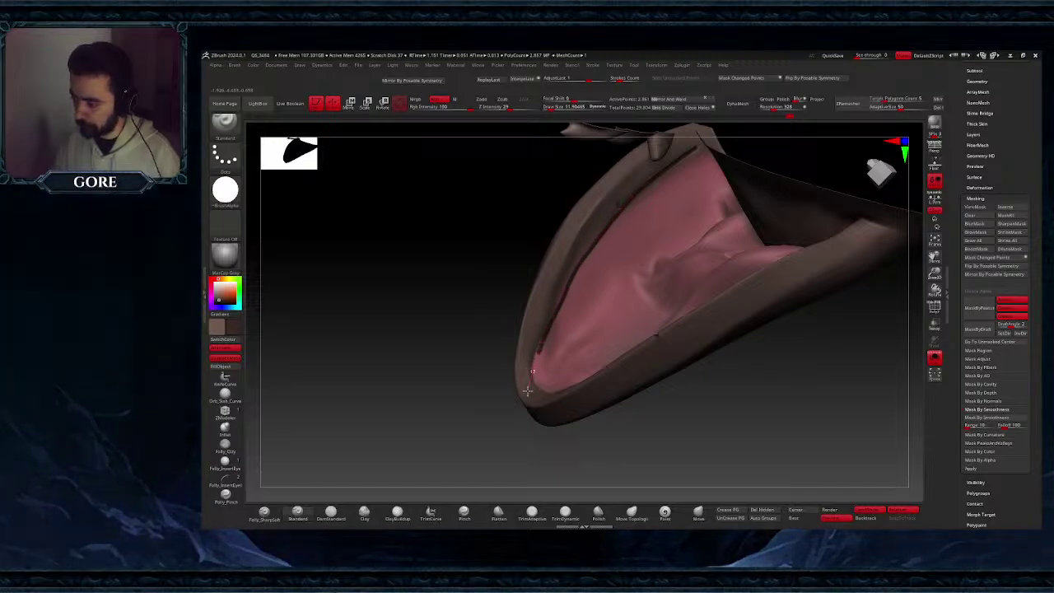
# - Carry the dark brown line around this ear's tip and along its lower inner rim to the base, smoothing the end
pyautogui.moveTo(545, 424); pyautogui.dragTo(545, 390, button='right')
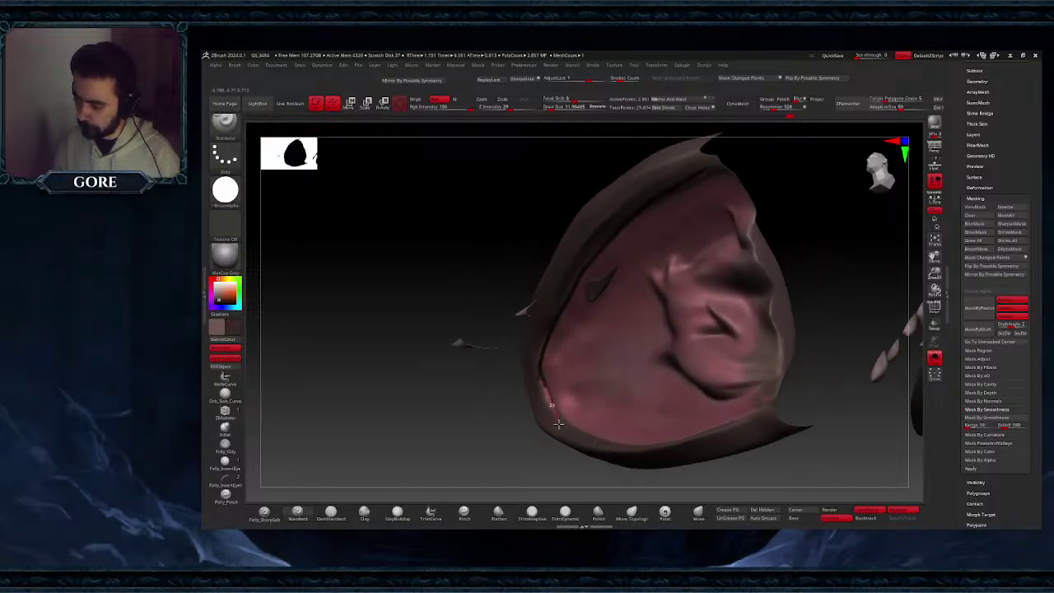
pyautogui.moveTo(575, 447); pyautogui.dragTo(572, 431, button='right')
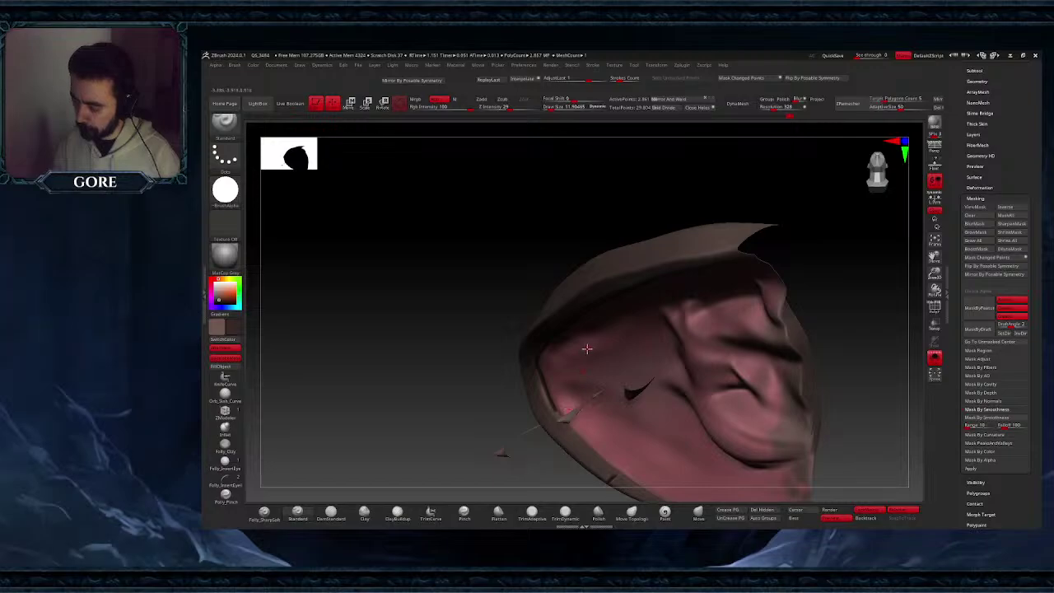
pyautogui.moveTo(585, 349); pyautogui.dragTo(736, 330, button='right')
pyautogui.moveTo(937, 258); pyautogui.dragTo(881, 177)
pyautogui.moveTo(634, 284); pyautogui.dragTo(540, 324, button='right')
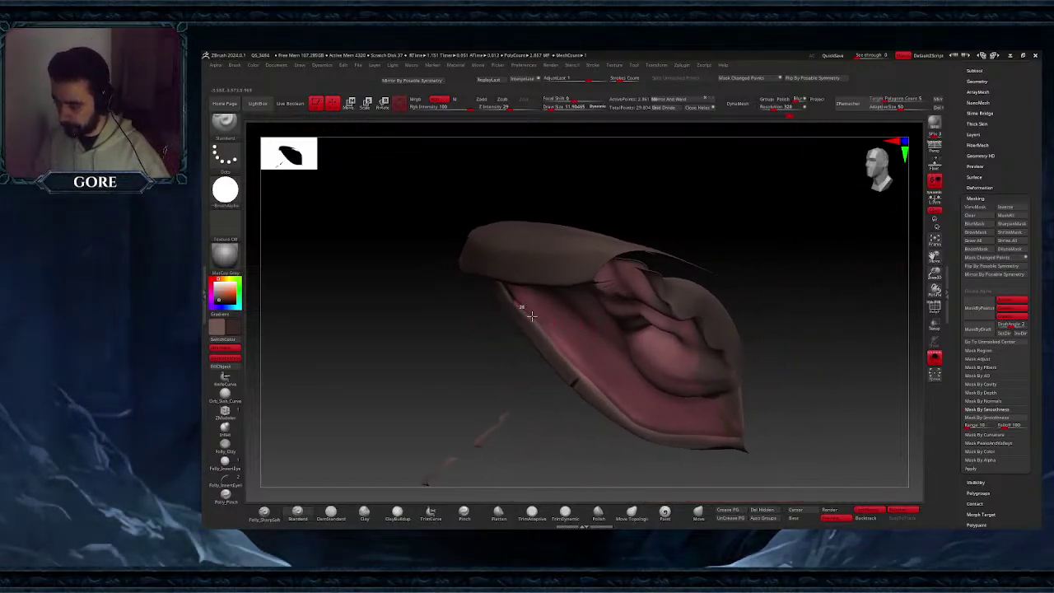
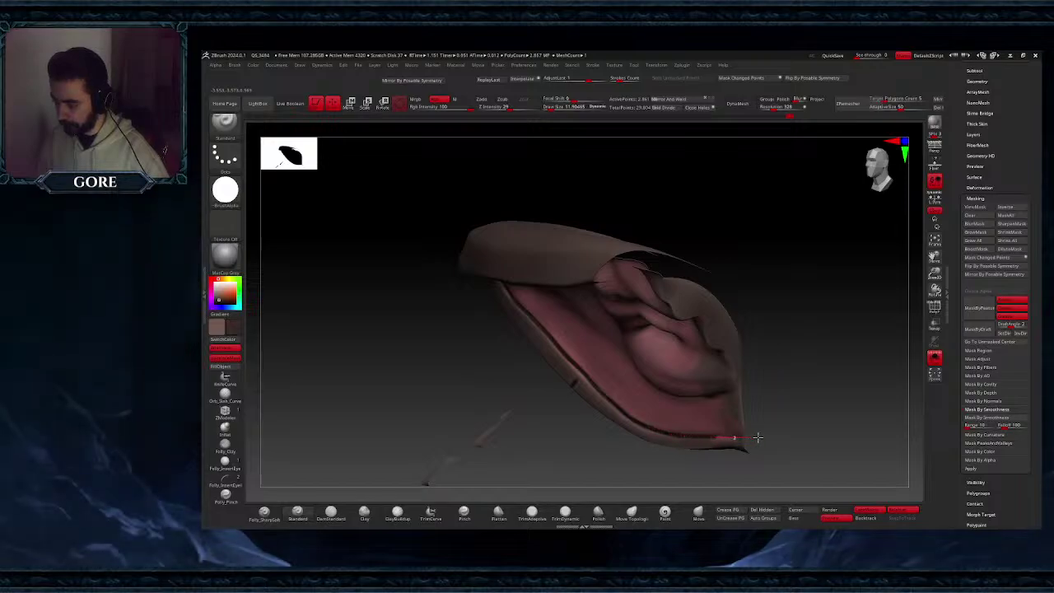
pyautogui.keyDown('ctrl'); pyautogui.moveTo(716, 436); pyautogui.dragTo(742, 464, button='right'); pyautogui.keyUp('ctrl')
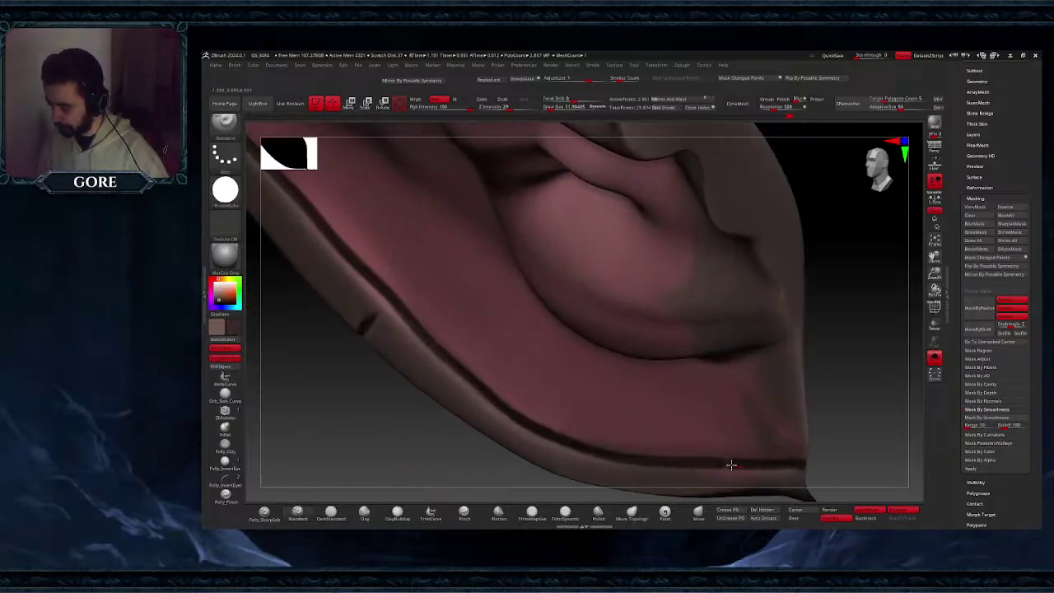
pyautogui.keyDown('shift'); pyautogui.moveTo(712, 455); pyautogui.dragTo(735, 462); pyautogui.keyUp('shift')
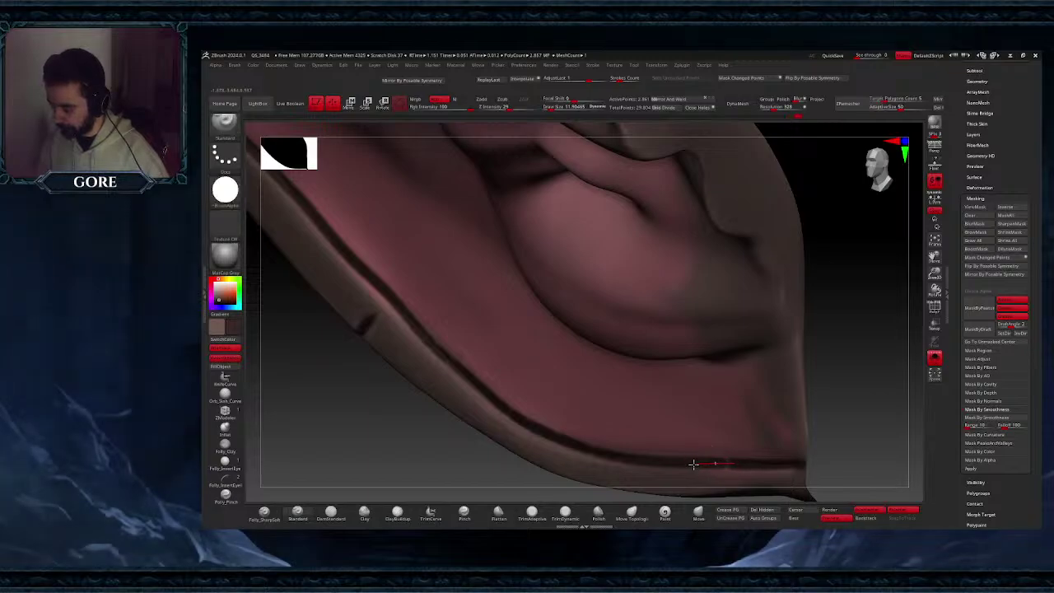
# - Turn off solo display and unhide the rest of the character's head
pyautogui.keyDown('ctrl'); pyautogui.moveTo(675, 462); pyautogui.dragTo(649, 393, button='right'); pyautogui.keyUp('ctrl')
pyautogui.moveTo(648, 394)
pyautogui.mouseDown(button='right')
pyautogui.moveTo(541, 367)
pyautogui.moveTo(535, 327)
pyautogui.moveTo(592, 346)
pyautogui.moveTo(600, 299)
pyautogui.moveTo(701, 381)
pyautogui.moveTo(863, 374)
pyautogui.mouseUp(button='right')
pyautogui.click(940, 359)
pyautogui.moveTo(800, 355); pyautogui.dragTo(807, 380, button='right')
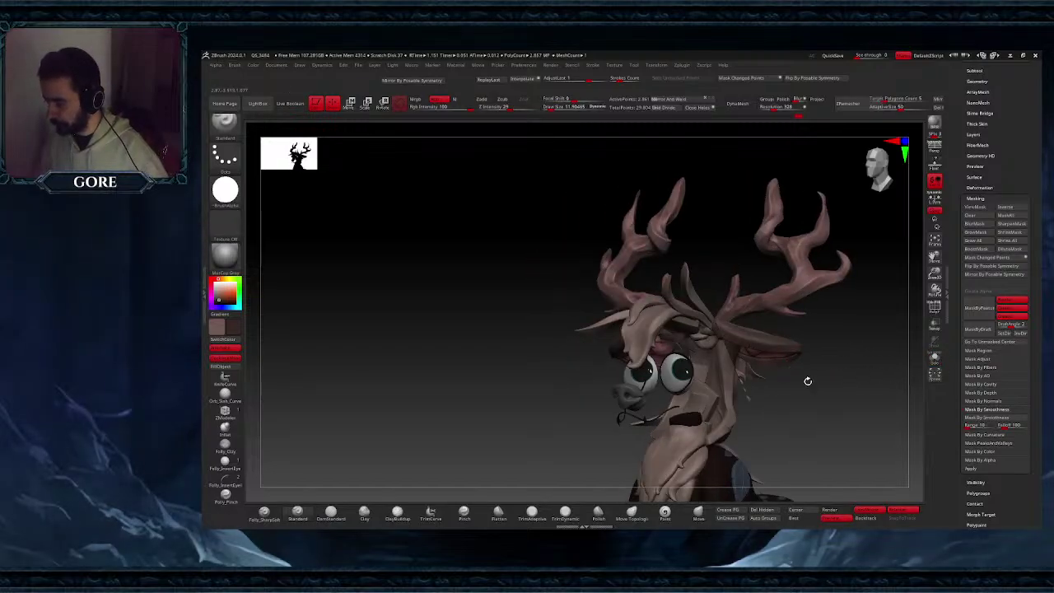
pyautogui.keyDown('ctrl'); pyautogui.keyDown('shift'); pyautogui.click(831, 390); pyautogui.keyUp('shift'); pyautogui.keyUp('ctrl')
pyautogui.moveTo(895, 349)
pyautogui.keyDown('alt'); pyautogui.mouseDown(button='right')
pyautogui.moveTo(746, 271)
pyautogui.moveTo(607, 312)
pyautogui.moveTo(602, 332)
pyautogui.mouseUp(button='right'); pyautogui.keyUp('alt')
# - Enlarge the brush to about 118 and smooth the dark rim lines on both ears
pyautogui.press('space')
pyautogui.moveTo(627, 284); pyautogui.dragTo(640, 288)
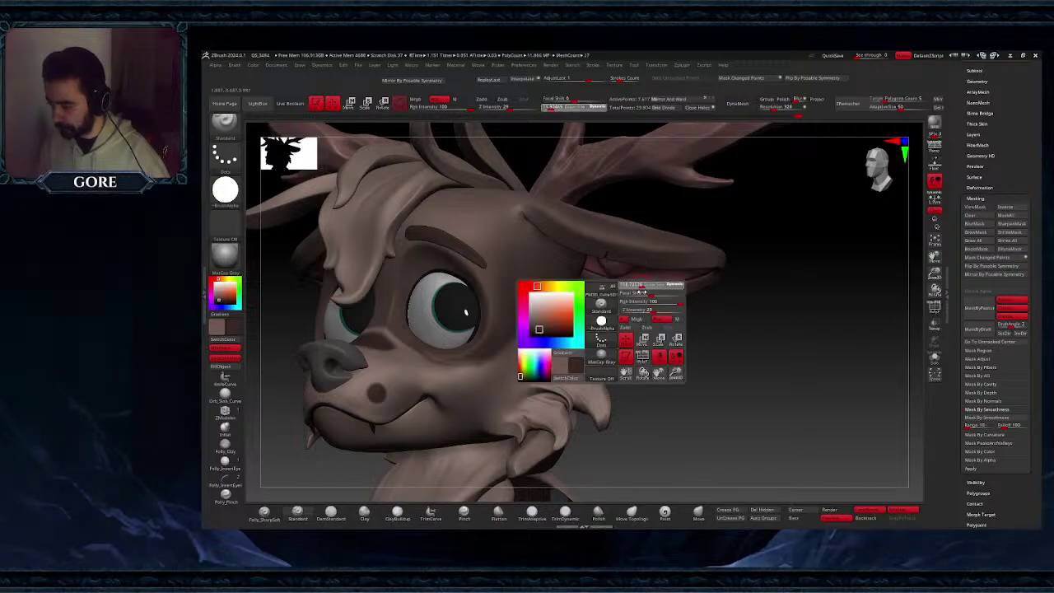
pyautogui.keyDown('ctrl'); pyautogui.moveTo(619, 278); pyautogui.dragTo(620, 301, button='right'); pyautogui.keyUp('ctrl')
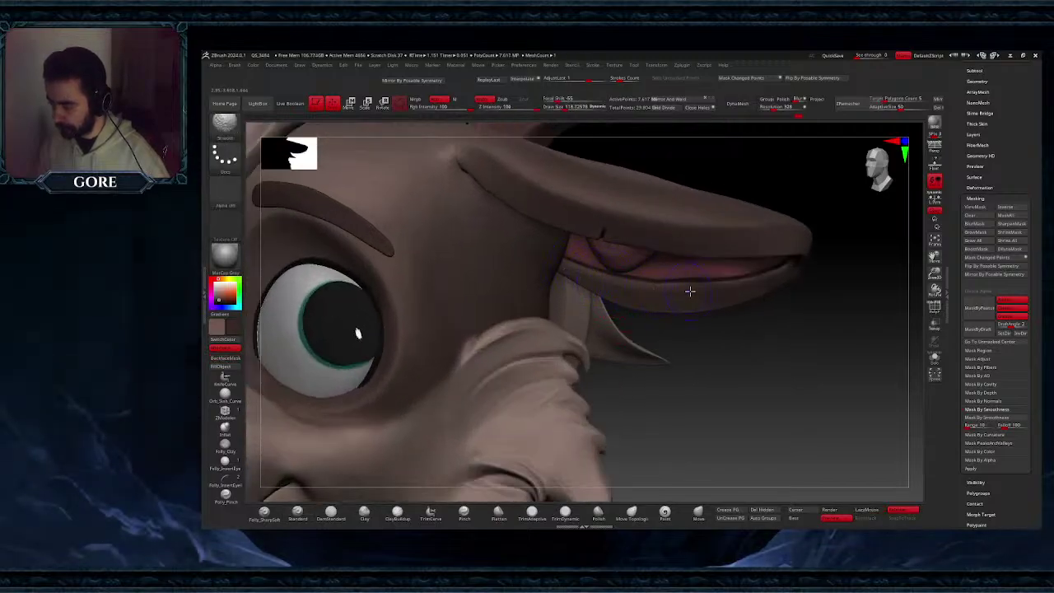
pyautogui.moveTo(750, 294); pyautogui.dragTo(763, 273, button='right')
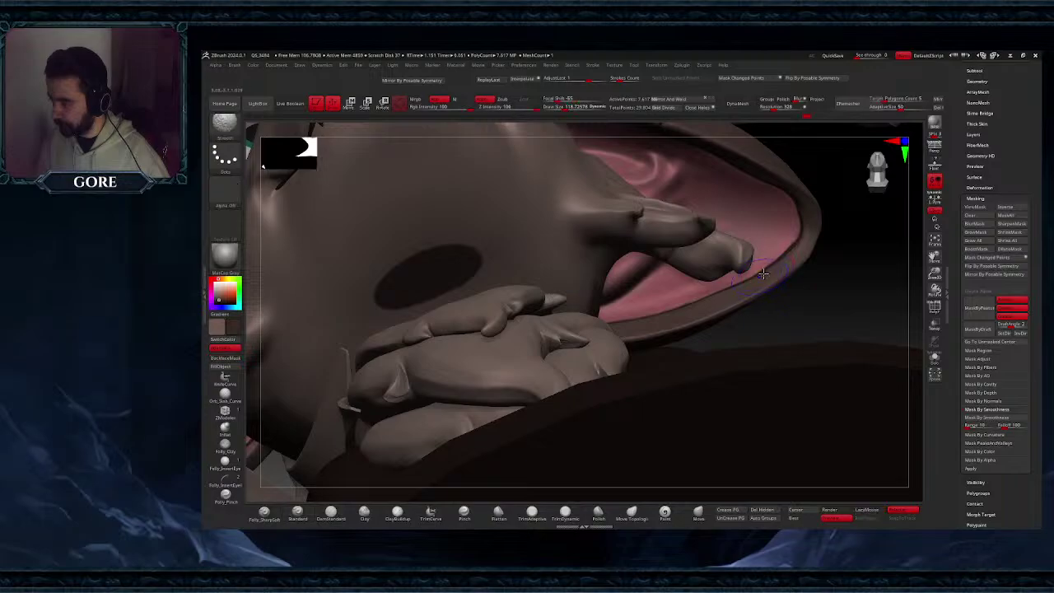
pyautogui.moveTo(781, 229)
pyautogui.keyDown('ctrl'); pyautogui.mouseDown(button='right')
pyautogui.moveTo(732, 169)
pyautogui.moveTo(735, 196)
pyautogui.mouseUp(button='right'); pyautogui.keyUp('ctrl')
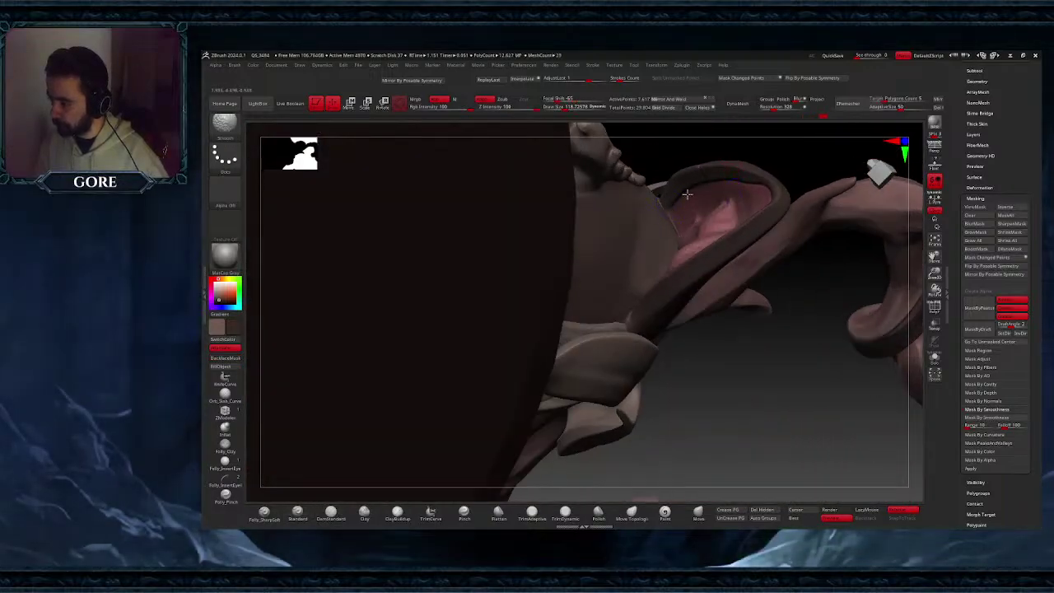
pyautogui.moveTo(690, 247)
pyautogui.keyDown('ctrl'); pyautogui.mouseDown(button='right')
pyautogui.moveTo(690, 209)
pyautogui.moveTo(719, 330)
pyautogui.mouseUp(button='right'); pyautogui.keyUp('ctrl')
pyautogui.moveTo(739, 359); pyautogui.dragTo(715, 369, button='right')
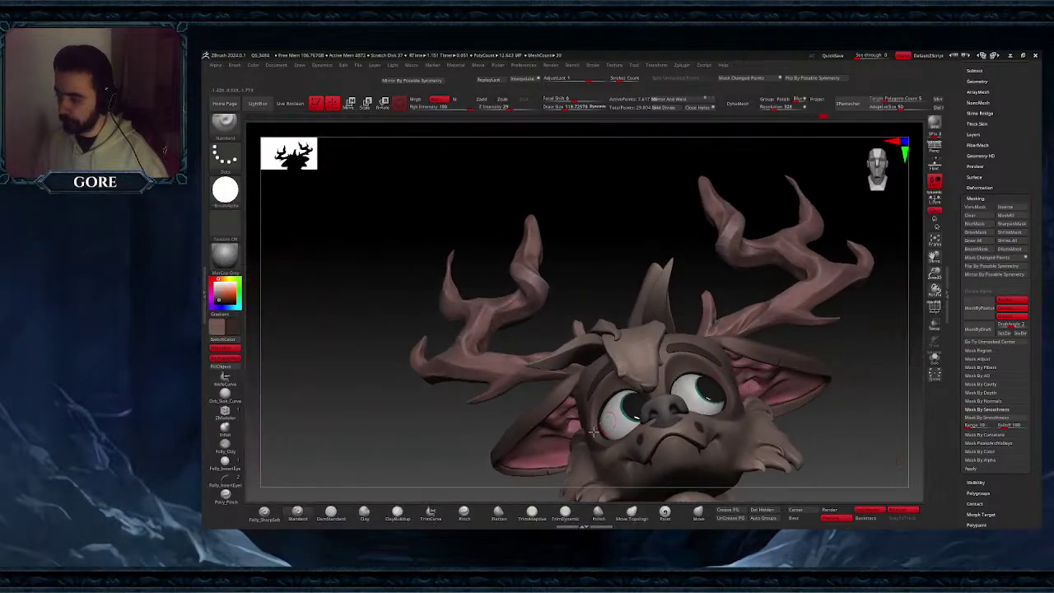
pyautogui.keyDown('alt'); pyautogui.moveTo(798, 345); pyautogui.dragTo(900, 193, button='right'); pyautogui.keyUp('alt')
pyautogui.keyDown('ctrl'); pyautogui.moveTo(662, 309); pyautogui.dragTo(669, 381, button='right'); pyautogui.keyUp('ctrl')
pyautogui.keyDown('shift'); pyautogui.moveTo(675, 318); pyautogui.dragTo(580, 332); pyautogui.keyUp('shift')
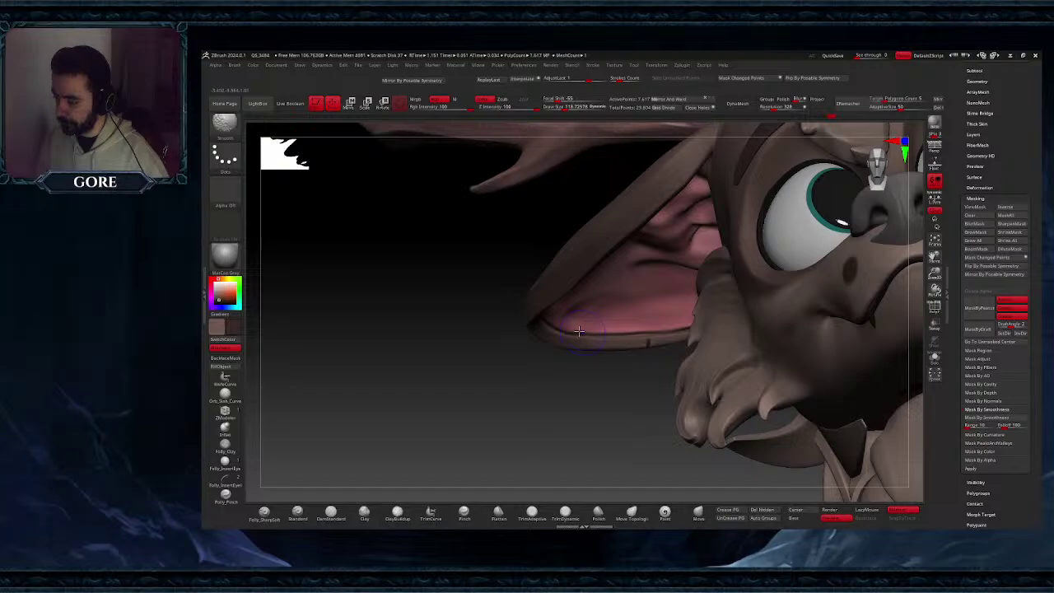
pyautogui.keyDown('ctrl'); pyautogui.moveTo(603, 395); pyautogui.dragTo(627, 350, button='right'); pyautogui.keyUp('ctrl')
# - Sample the face's light beige, set the draw size to about 99 and turn off LazyMouse
pyautogui.moveTo(628, 350); pyautogui.dragTo(801, 333, button='right')
pyautogui.moveTo(935, 257); pyautogui.dragTo(924, 199)
pyautogui.keyDown('ctrl'); pyautogui.moveTo(630, 247); pyautogui.dragTo(631, 330, button='right'); pyautogui.keyUp('ctrl')
pyautogui.moveTo(631, 330)
pyautogui.mouseDown(button='right')
pyautogui.moveTo(682, 259)
pyautogui.moveTo(685, 305)
pyautogui.mouseUp(button='right')
pyautogui.press('c')
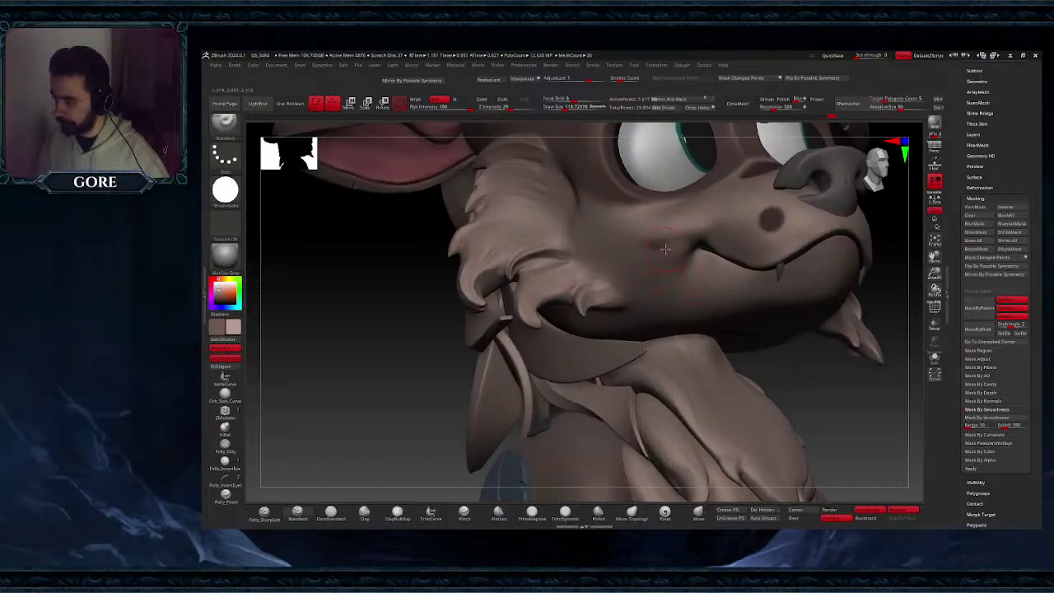
pyautogui.press('s')
pyautogui.click(665, 248)
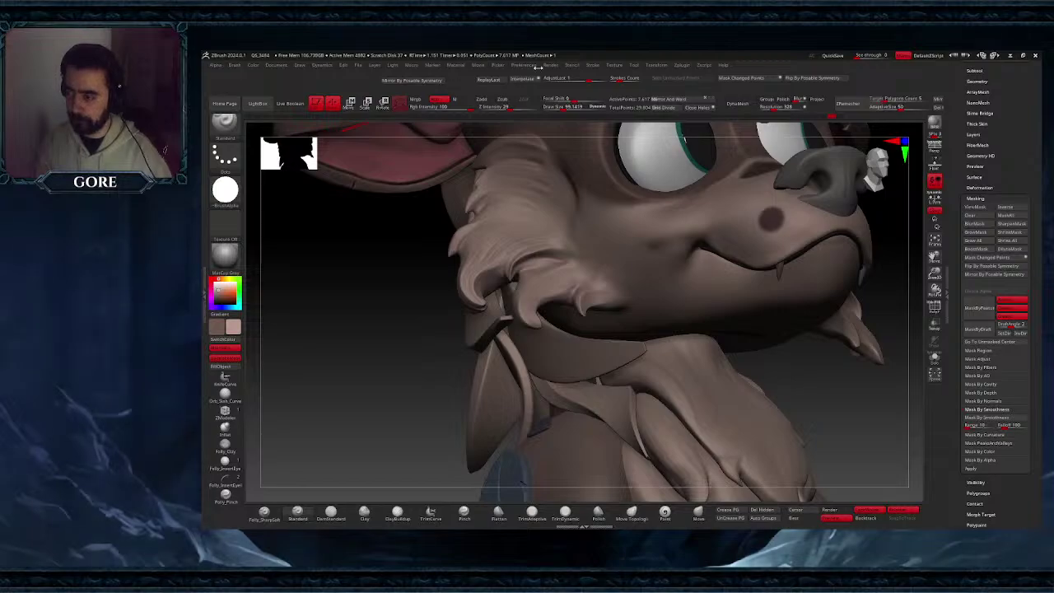
pyautogui.click(592, 65)
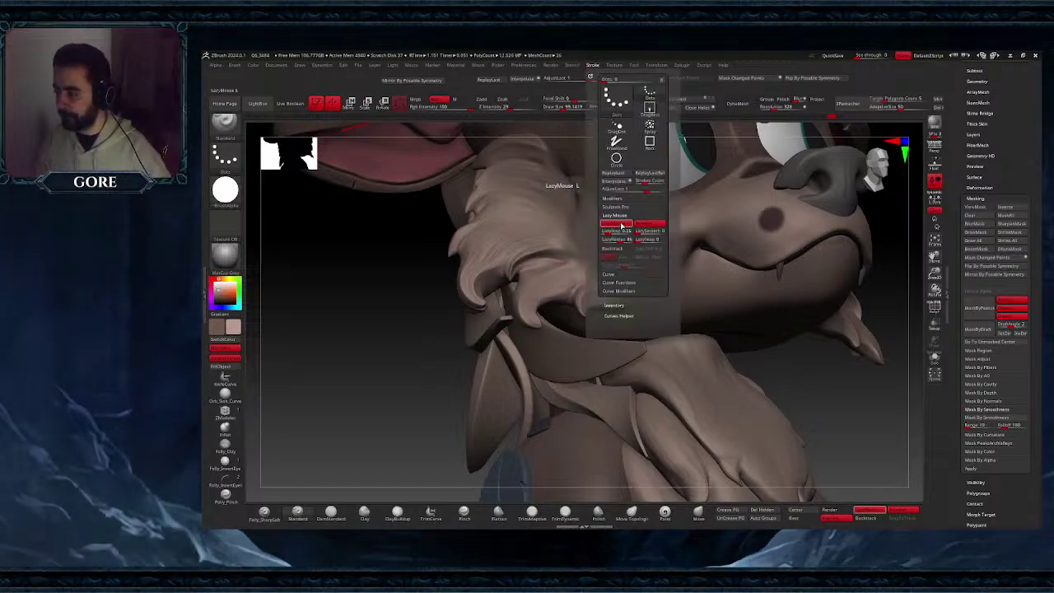
pyautogui.click(618, 224)
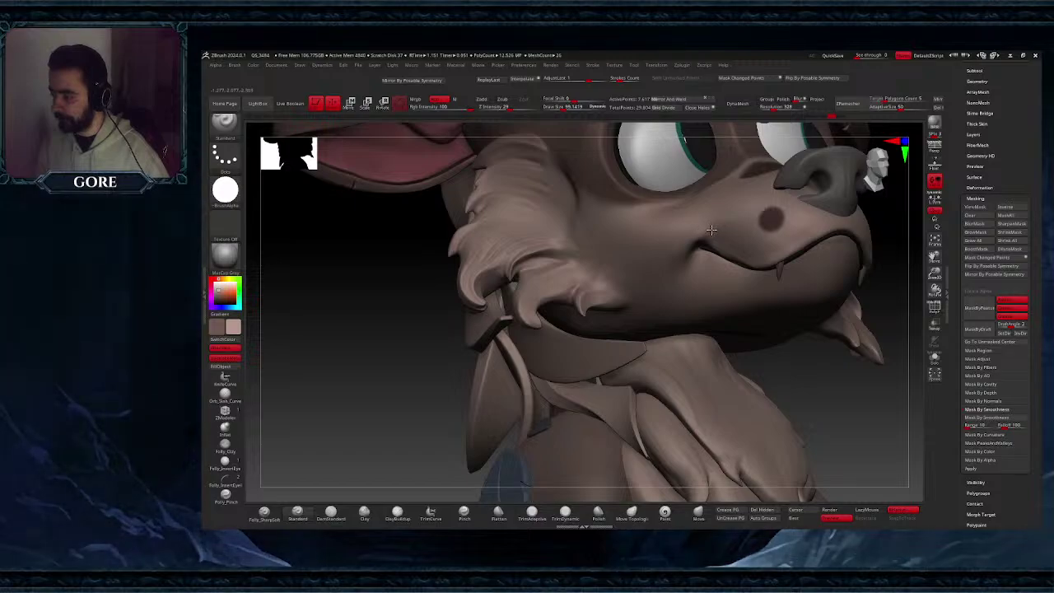
# - Brush the sampled beige over the jaw and cheeks on both sides of the face, enlarging the brush to about 157
pyautogui.moveTo(701, 251)
pyautogui.keyDown('ctrl'); pyautogui.mouseDown(button='right')
pyautogui.moveTo(753, 206)
pyautogui.moveTo(726, 256)
pyautogui.moveTo(664, 224)
pyautogui.moveTo(650, 197)
pyautogui.mouseUp(button='right'); pyautogui.keyUp('ctrl')
pyautogui.keyDown('ctrl'); pyautogui.moveTo(811, 216); pyautogui.dragTo(820, 265, button='right'); pyautogui.keyUp('ctrl')
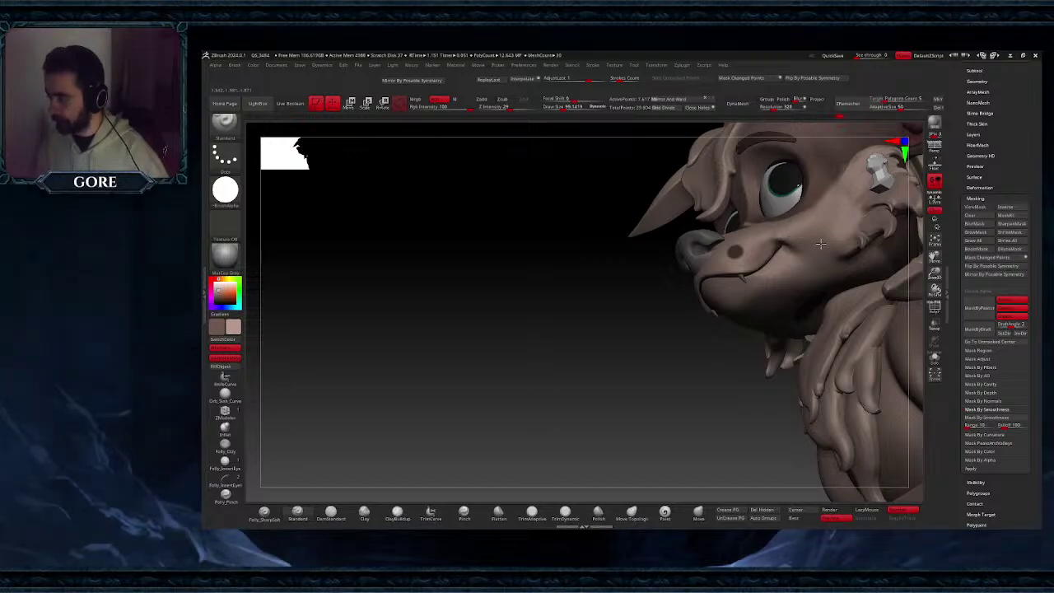
pyautogui.moveTo(820, 244); pyautogui.dragTo(836, 268, button='right')
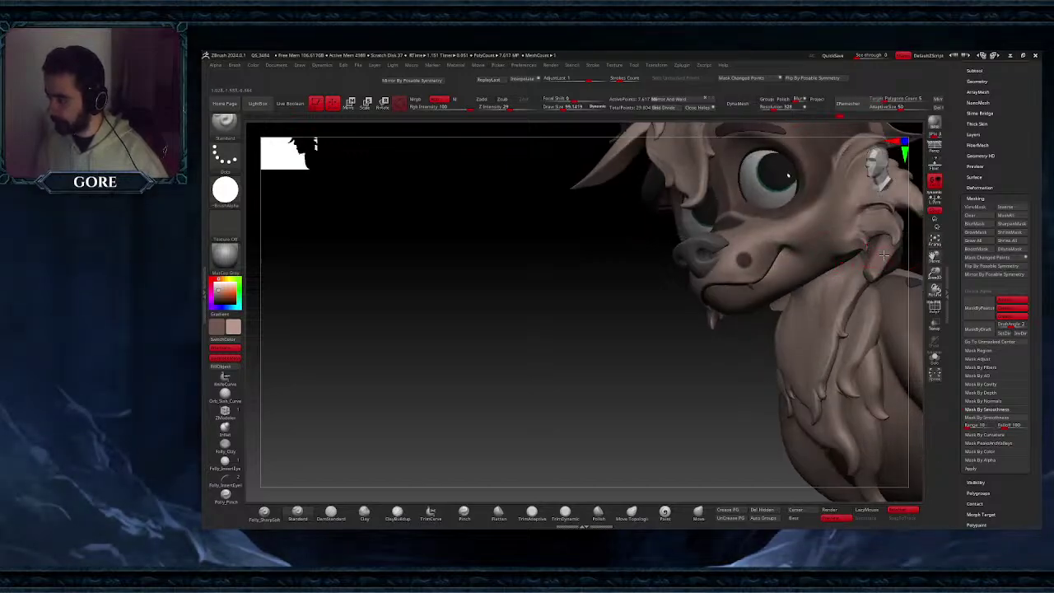
pyautogui.keyDown('alt'); pyautogui.moveTo(931, 255); pyautogui.dragTo(835, 288, button='right'); pyautogui.keyUp('alt')
pyautogui.press('space')
pyautogui.moveTo(759, 258); pyautogui.dragTo(771, 259)
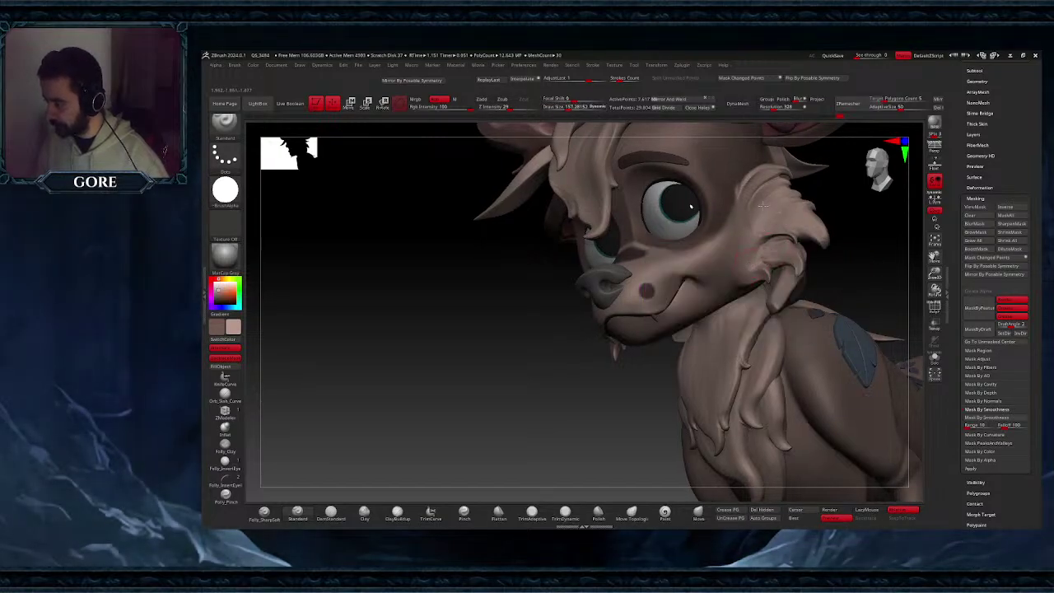
pyautogui.moveTo(750, 231); pyautogui.dragTo(666, 291, button='right')
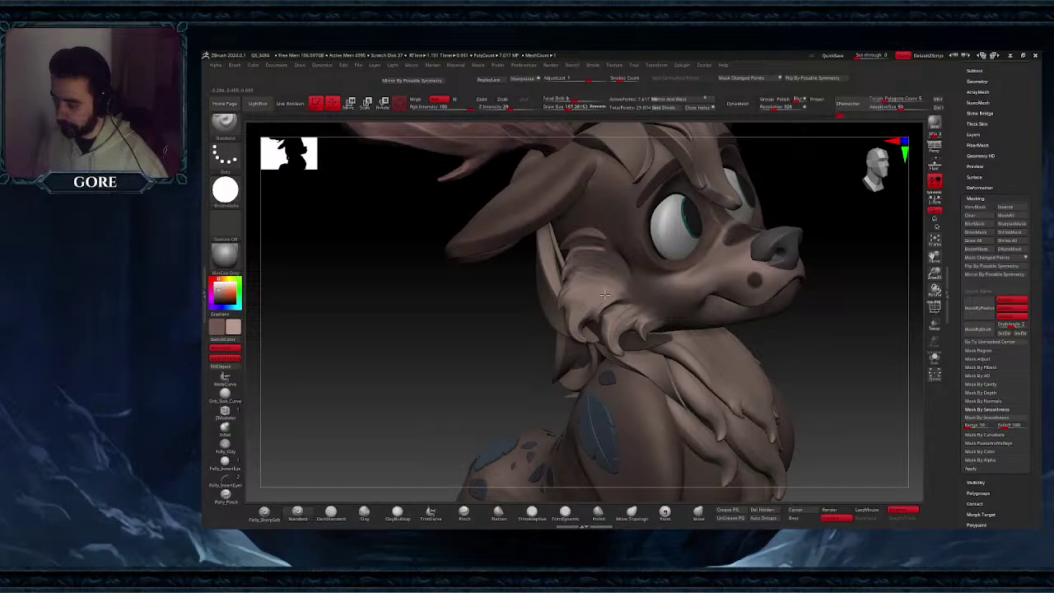
pyautogui.keyDown('ctrl'); pyautogui.moveTo(623, 304); pyautogui.dragTo(498, 339, button='right'); pyautogui.keyUp('ctrl')
pyautogui.keyDown('ctrl'); pyautogui.moveTo(660, 308); pyautogui.dragTo(619, 356, button='right'); pyautogui.keyUp('ctrl')
pyautogui.moveTo(620, 356); pyautogui.dragTo(647, 322, button='right')
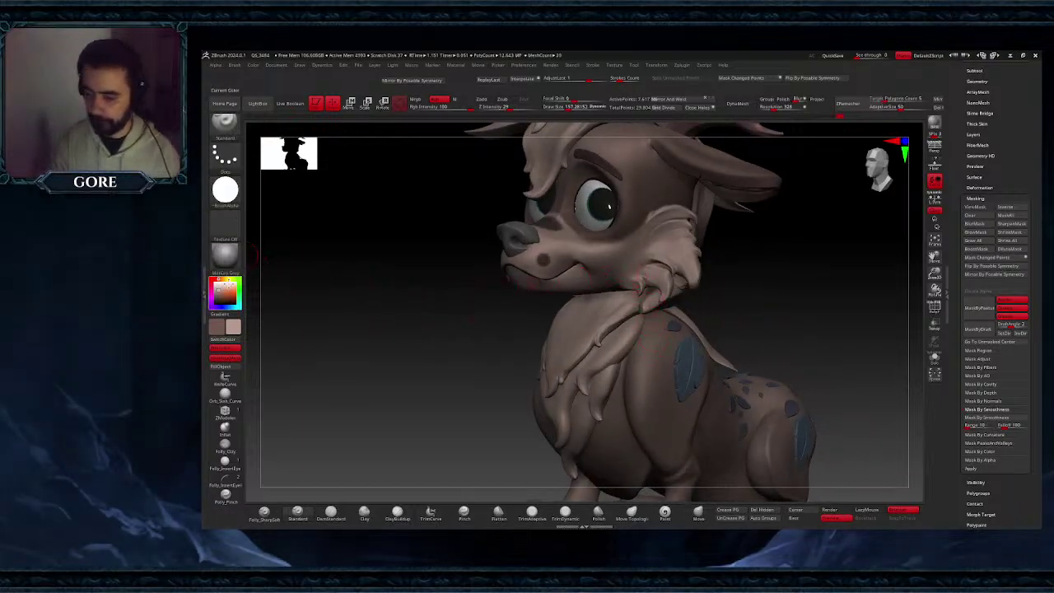
# - Sample the dark brown from the face and fill the body subtool with it
pyautogui.moveTo(216, 284); pyautogui.dragTo(212, 279)
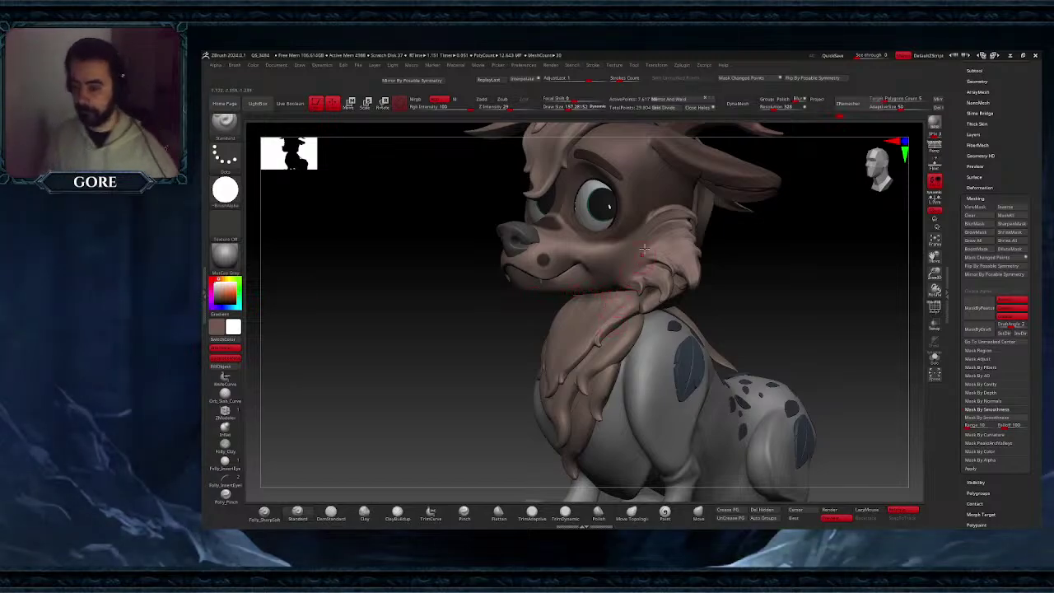
pyautogui.press('c')
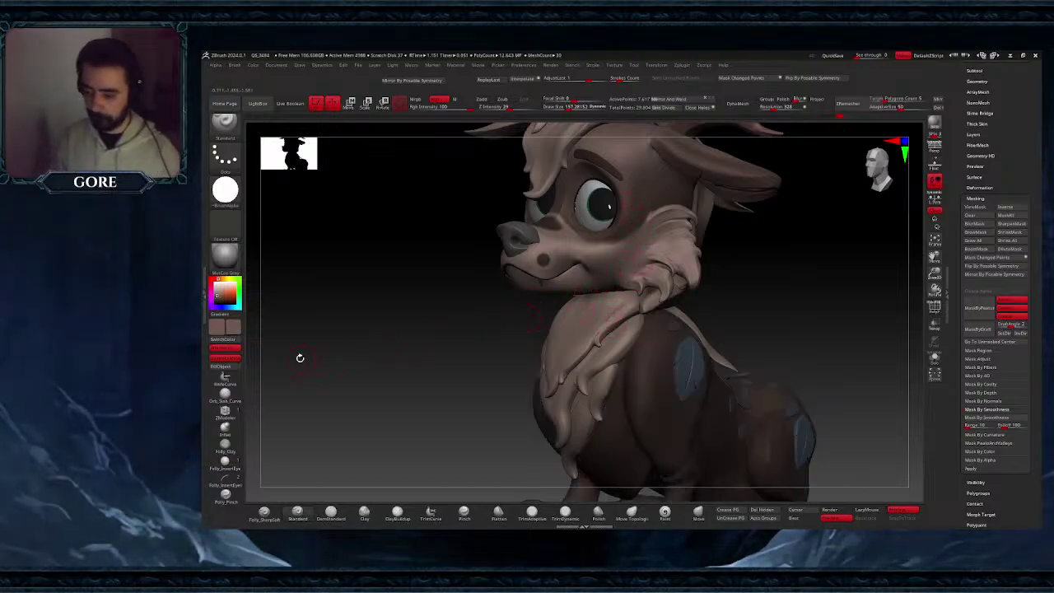
pyautogui.keyDown('alt'); pyautogui.click(642, 397); pyautogui.keyUp('alt')
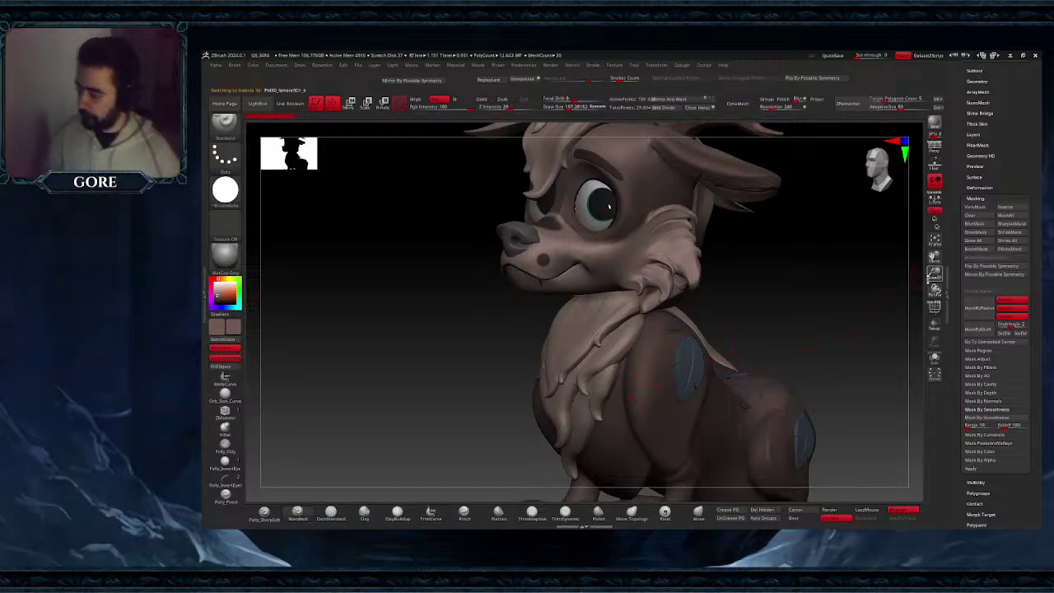
pyautogui.moveTo(935, 259); pyautogui.dragTo(941, 198)
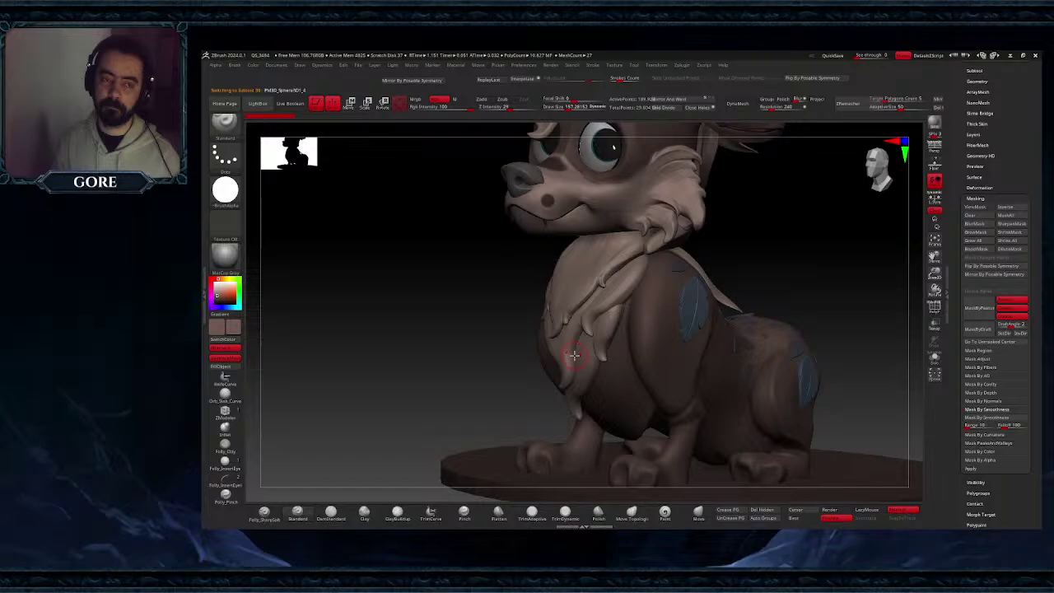
pyautogui.click(239, 368)
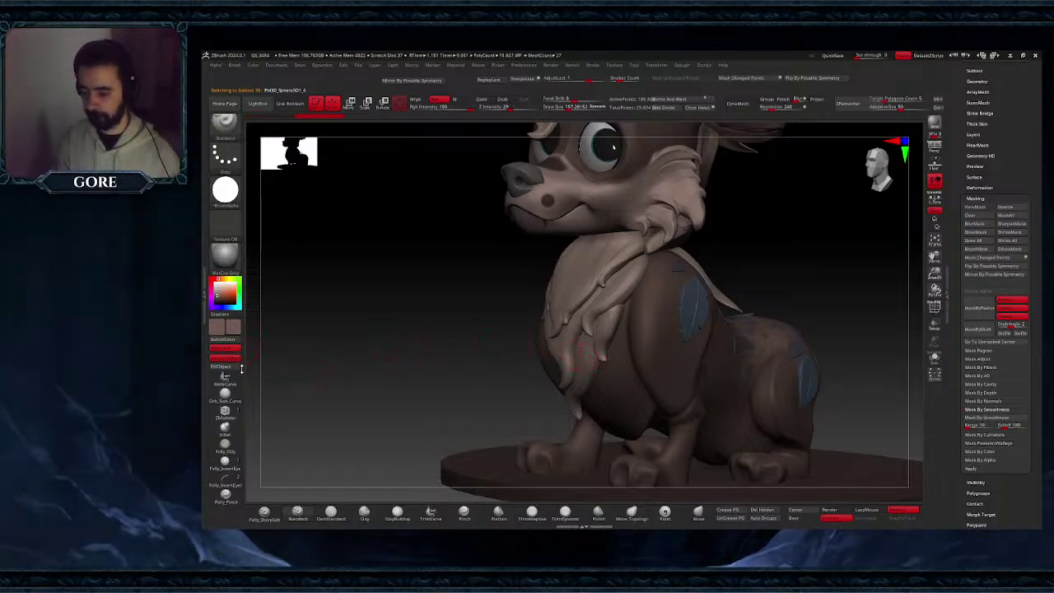
# - Sample the chest fur's light beige, set the brush stroke to DragRect and lower the RGB intensity to 19
pyautogui.moveTo(931, 259); pyautogui.dragTo(907, 213)
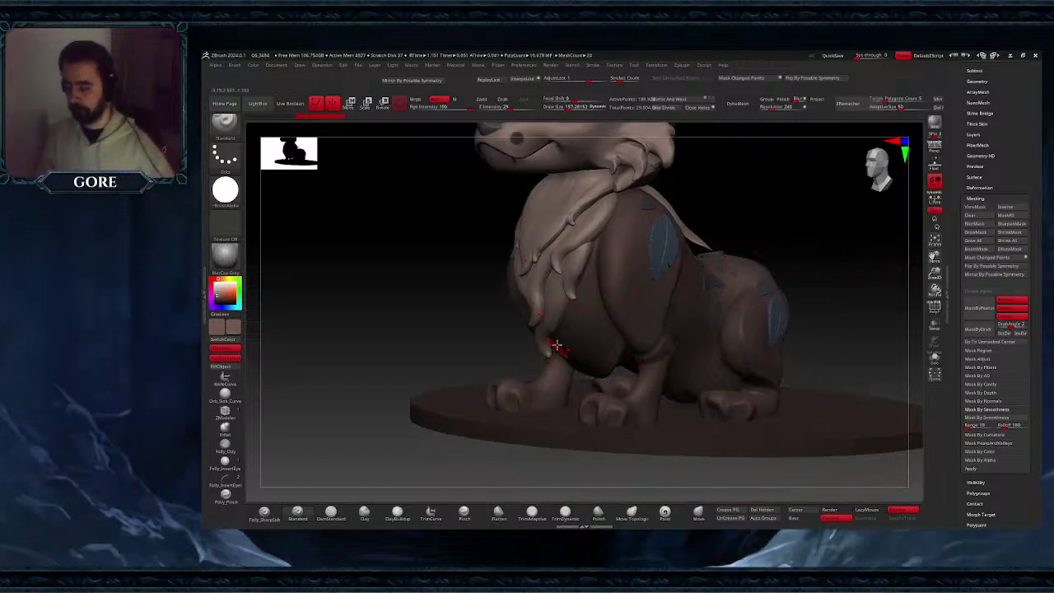
pyautogui.press('c')
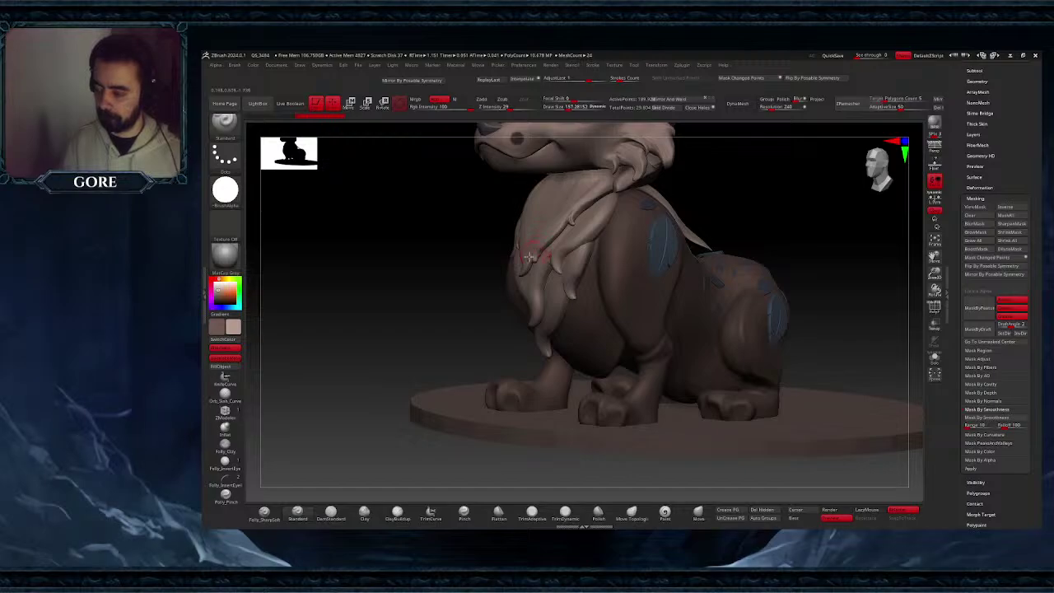
pyautogui.moveTo(618, 406)
pyautogui.mouseDown(button='right')
pyautogui.moveTo(660, 365)
pyautogui.moveTo(665, 388)
pyautogui.moveTo(632, 428)
pyautogui.mouseUp(button='right')
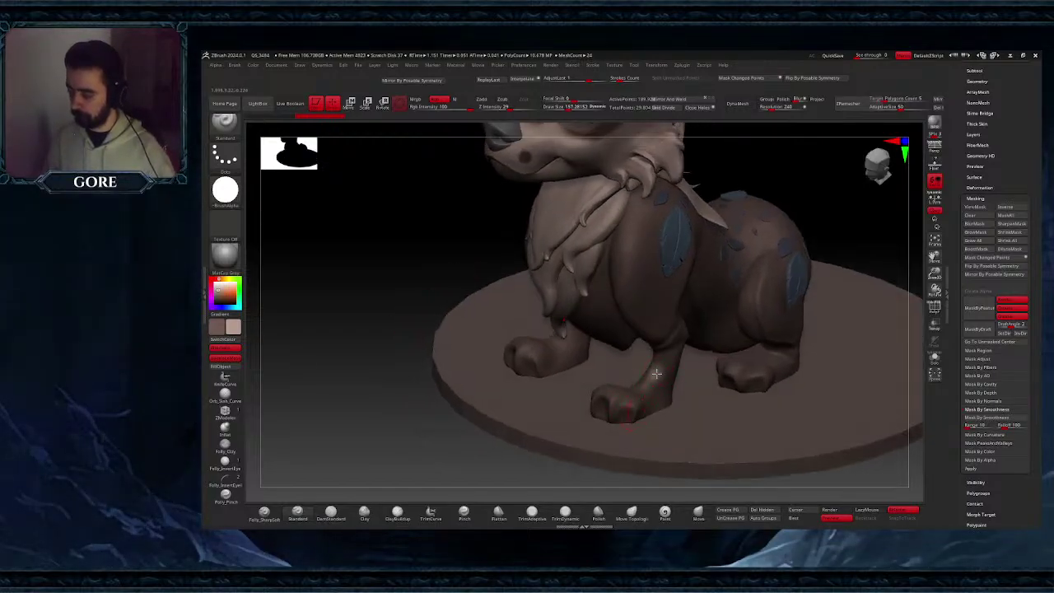
pyautogui.moveTo(630, 412); pyautogui.dragTo(660, 378)
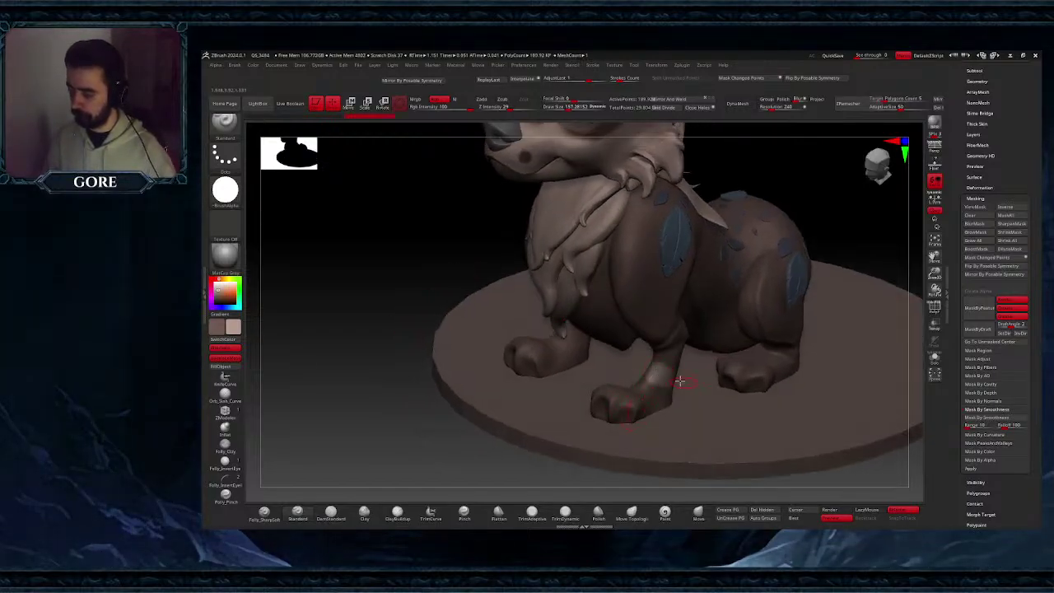
pyautogui.click(225, 154)
pyautogui.click(320, 175)
pyautogui.moveTo(640, 381)
pyautogui.mouseDown(button='right')
pyautogui.moveTo(638, 367)
pyautogui.moveTo(638, 378)
pyautogui.mouseUp(button='right')
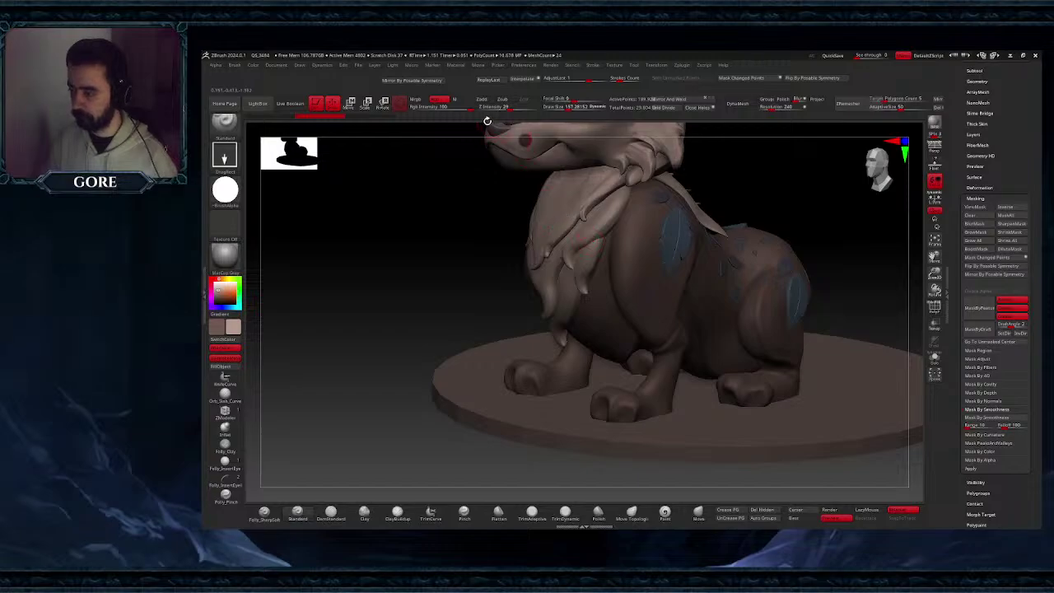
pyautogui.moveTo(465, 107); pyautogui.dragTo(437, 109)
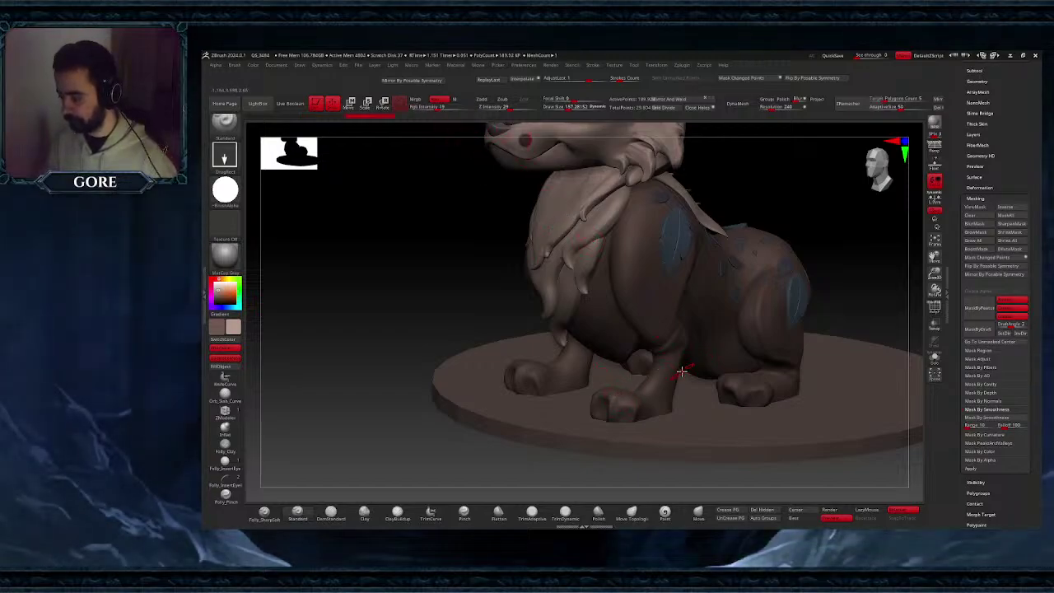
# - Tint the front and rear paws softly with the sampled beige
pyautogui.hotkey('ctrl', 'shift', 'z')
pyautogui.hotkey('ctrl', 'shift', 'z')
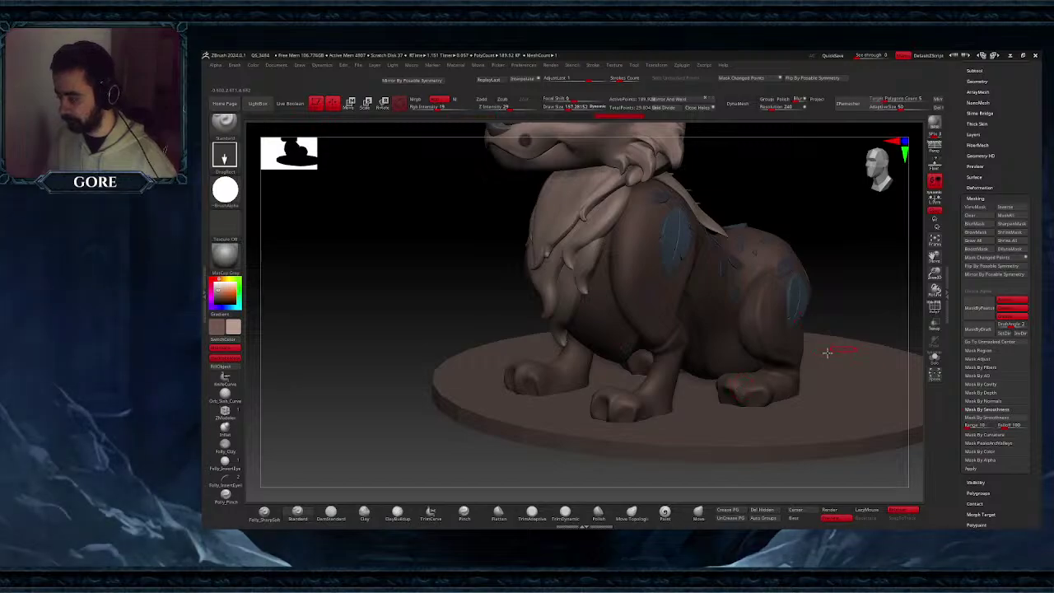
pyautogui.moveTo(799, 354); pyautogui.dragTo(763, 394, button='right')
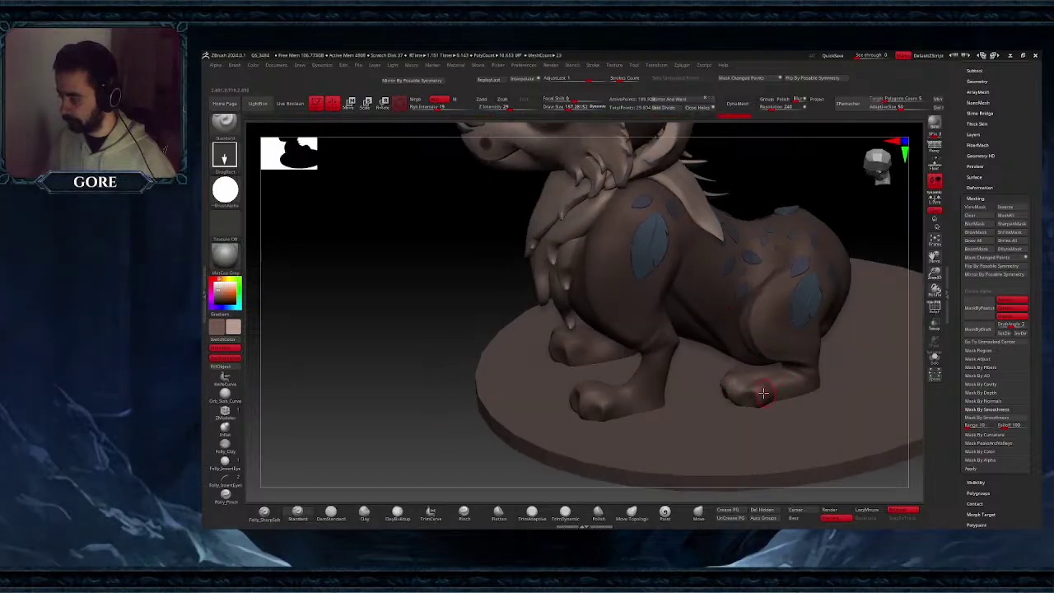
pyautogui.moveTo(822, 375); pyautogui.dragTo(816, 371)
pyautogui.moveTo(581, 400)
pyautogui.mouseDown()
pyautogui.moveTo(617, 395)
pyautogui.moveTo(590, 395)
pyautogui.mouseUp()
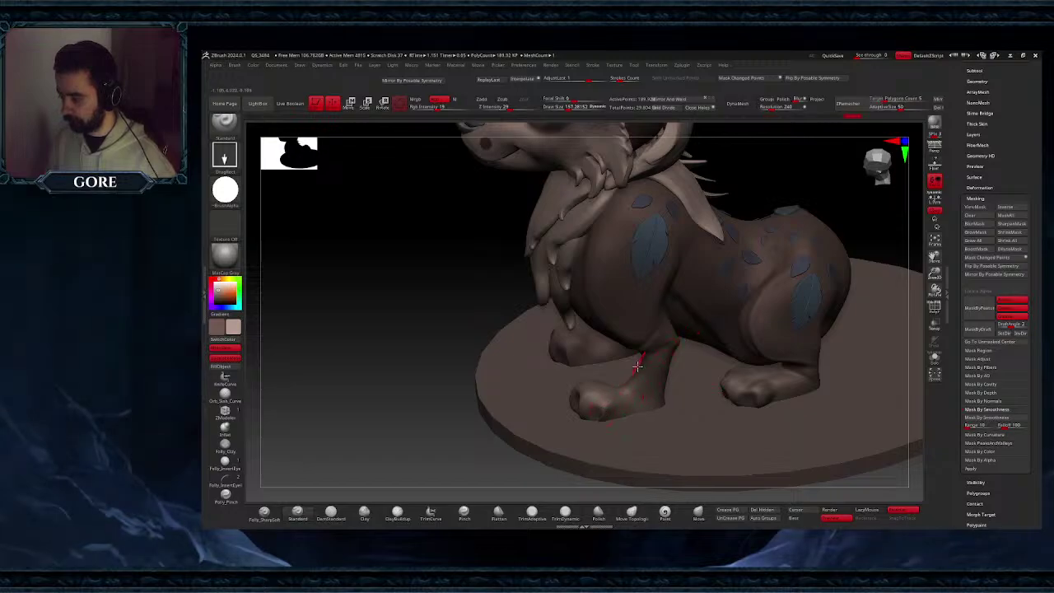
pyautogui.keyDown('ctrl'); pyautogui.moveTo(667, 393); pyautogui.dragTo(790, 411, button='right'); pyautogui.keyUp('ctrl')
# - Append a Sphere3D subtool to the character and make it the active subtool
pyautogui.click(935, 358)
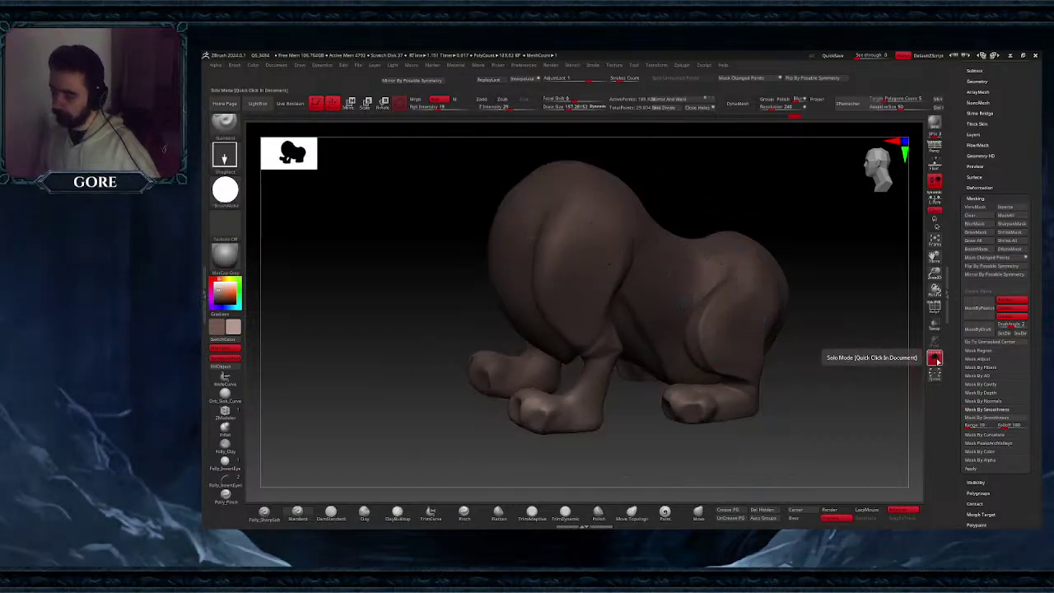
pyautogui.click(936, 359)
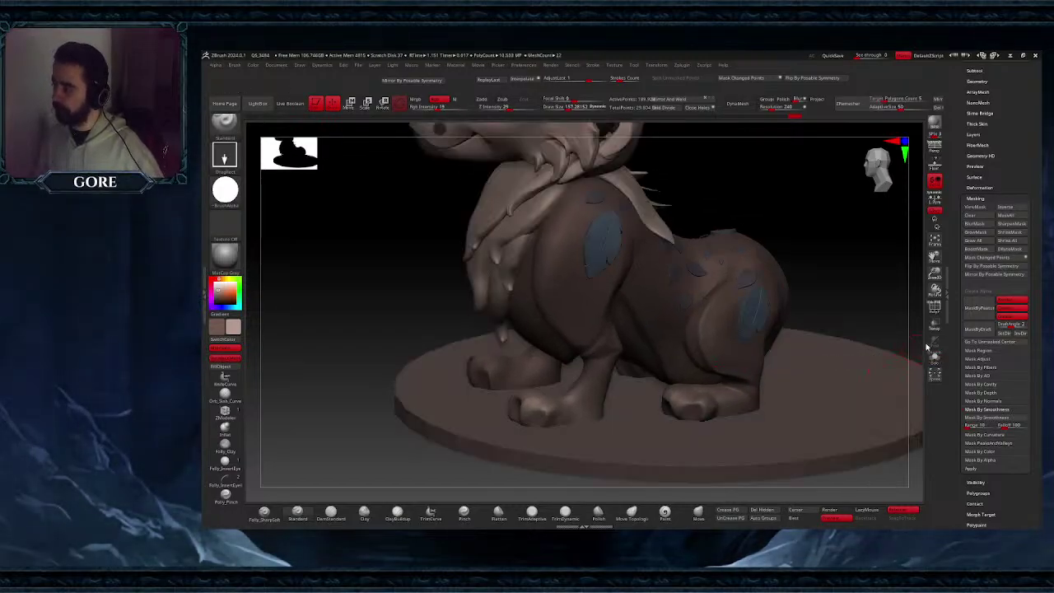
pyautogui.click(975, 71)
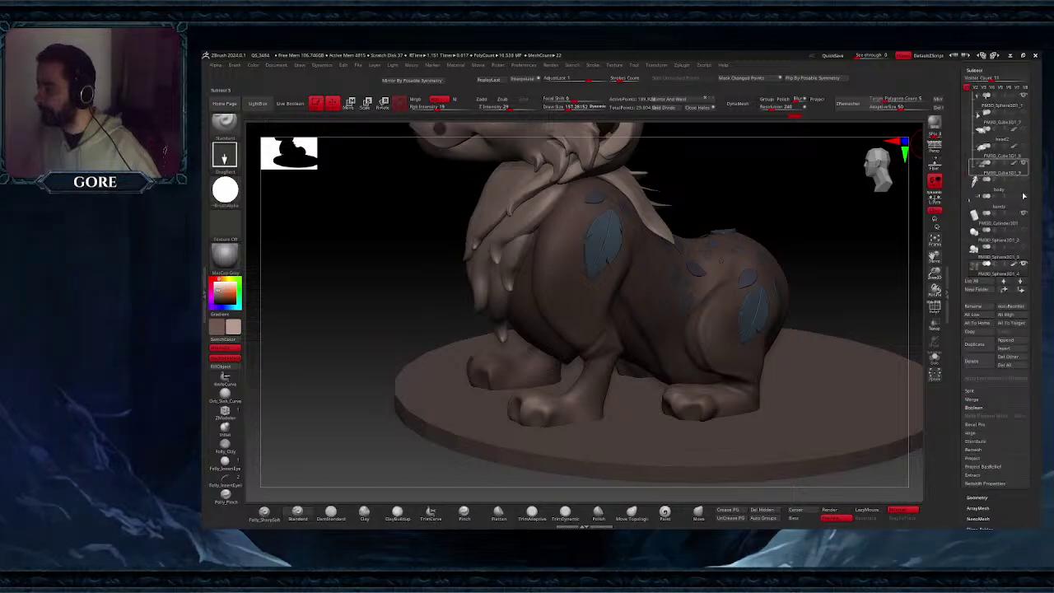
pyautogui.click(1015, 342)
pyautogui.click(705, 389)
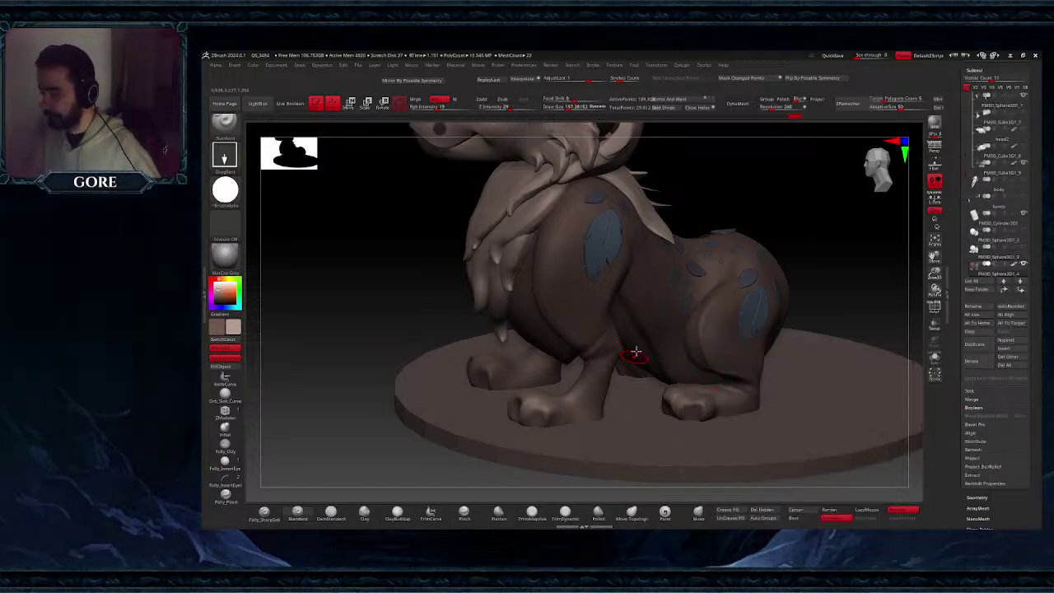
pyautogui.keyDown('ctrl'); pyautogui.moveTo(635, 353); pyautogui.dragTo(724, 301, button='right'); pyautogui.keyUp('ctrl')
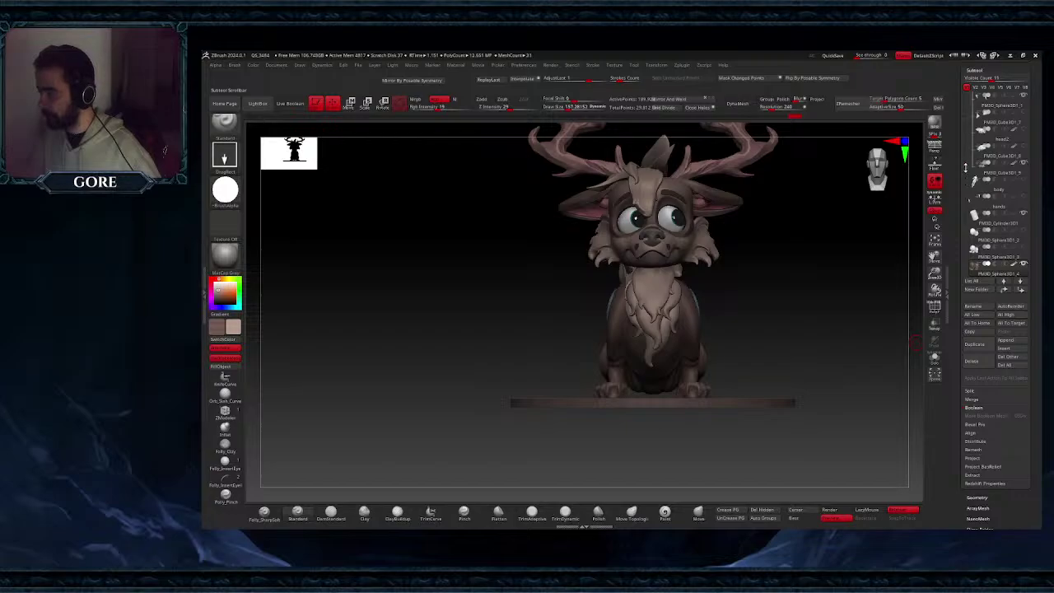
pyautogui.moveTo(966, 168); pyautogui.dragTo(965, 246)
pyautogui.click(978, 206)
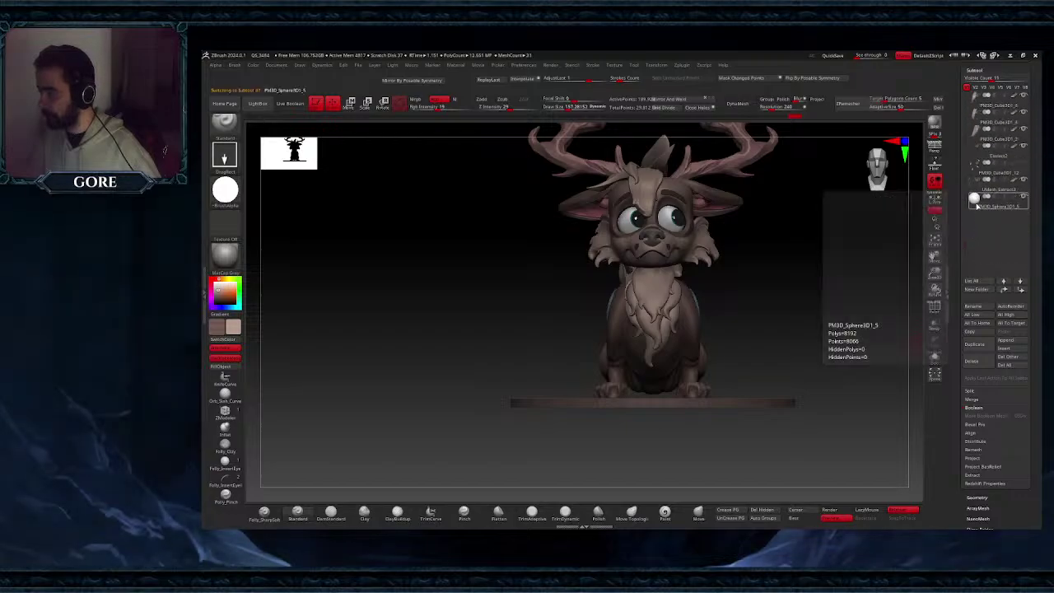
pyautogui.click(978, 206)
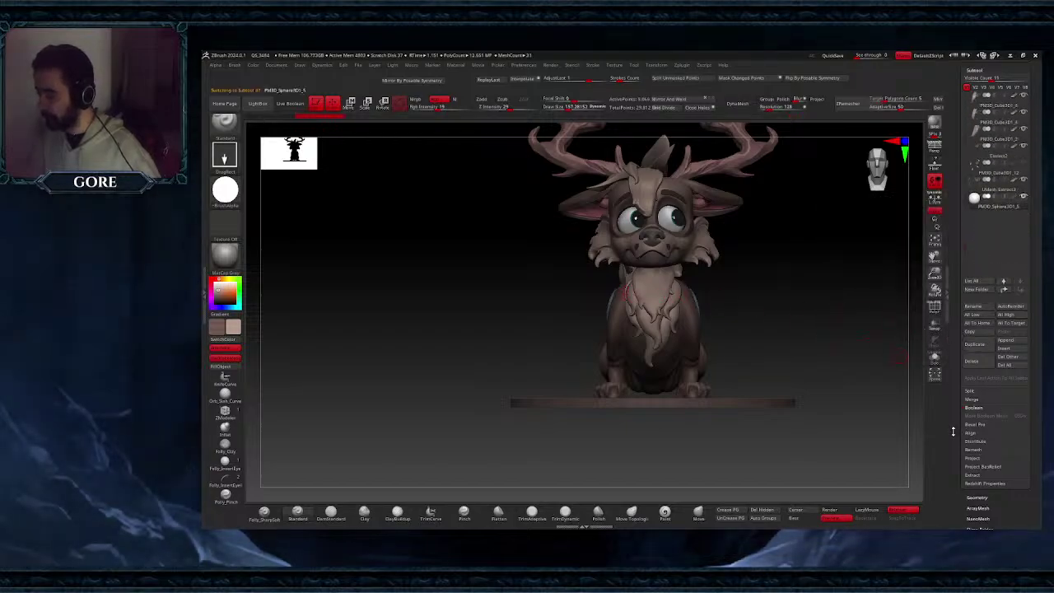
# - Reinitialize the appended sphere as a low-poly quad primitive with a resolution of 2 on each axis
pyautogui.moveTo(954, 431); pyautogui.dragTo(957, 325)
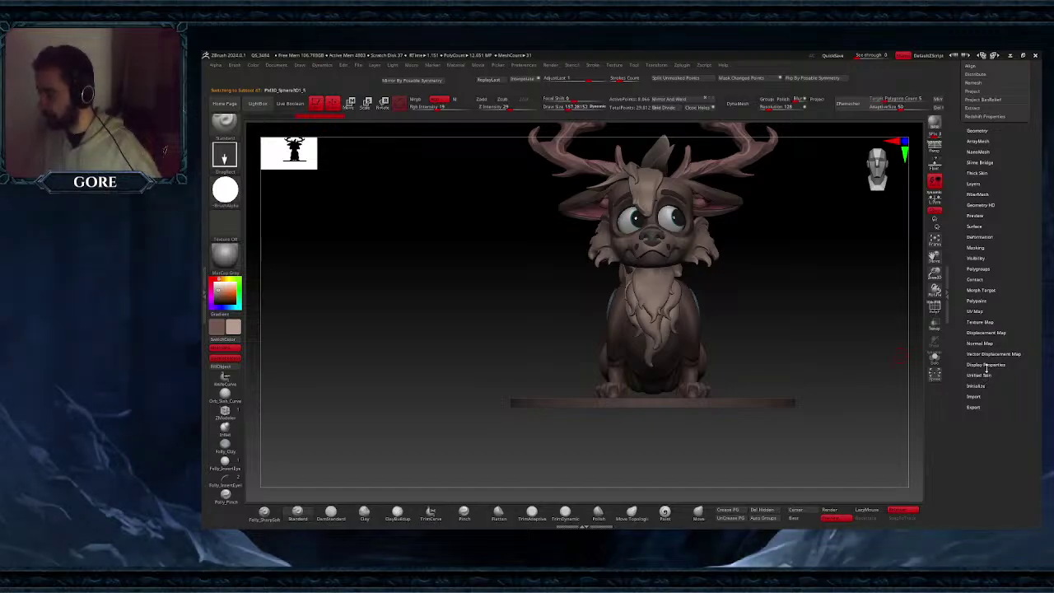
pyautogui.click(985, 367)
pyautogui.click(984, 364)
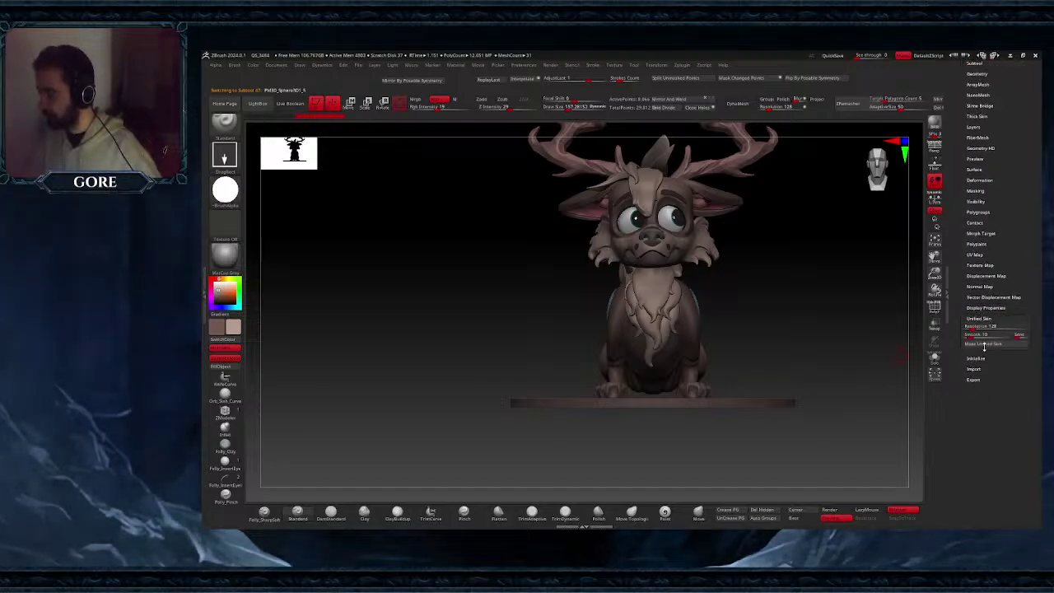
pyautogui.click(976, 359)
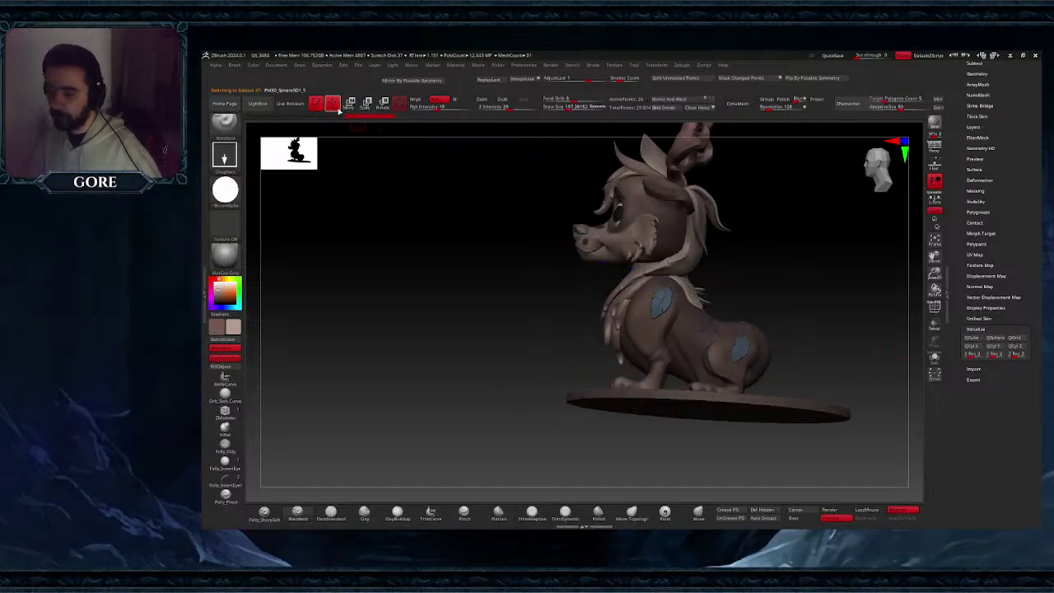
# - Move the new primitive forward to the front of the chest and set the current colour to white
pyautogui.press('w')
pyautogui.moveTo(607, 300); pyautogui.dragTo(503, 310)
pyautogui.moveTo(517, 339); pyautogui.dragTo(619, 344, button='right')
pyautogui.keyDown('ctrl'); pyautogui.moveTo(619, 345); pyautogui.dragTo(640, 402, button='right'); pyautogui.keyUp('ctrl')
pyautogui.moveTo(660, 363); pyautogui.dragTo(665, 337, button='right')
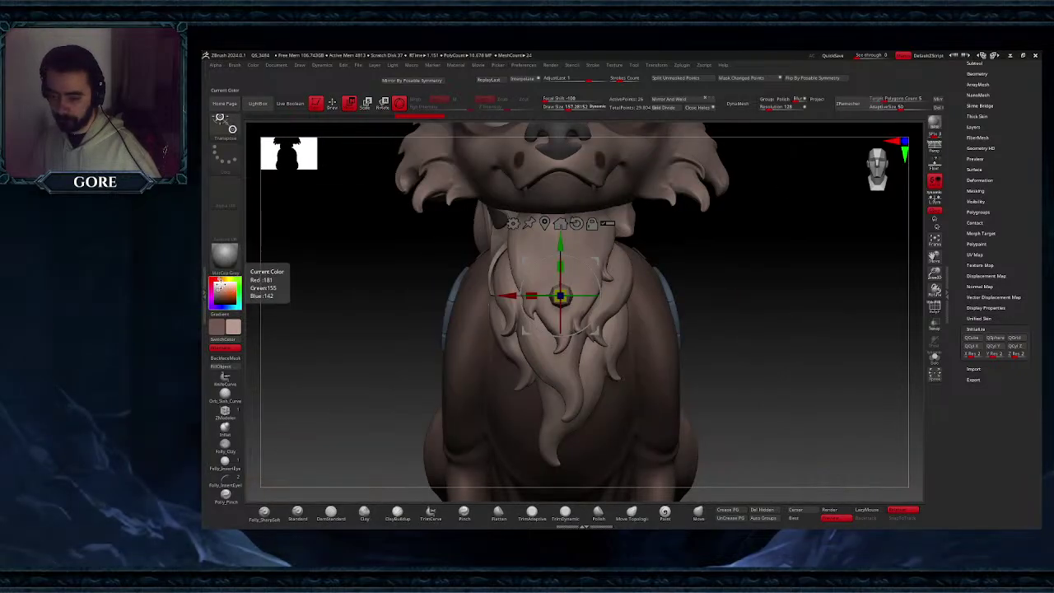
pyautogui.click(212, 281)
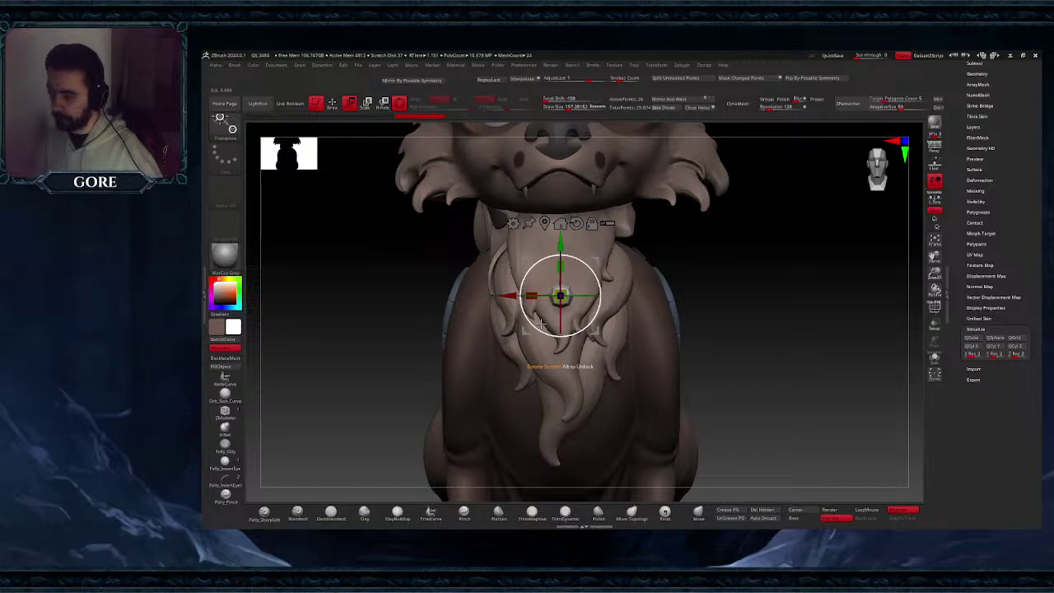
# - Move the primitive down to the front paw and subdivide it three times
pyautogui.moveTo(931, 256); pyautogui.dragTo(684, 253)
pyautogui.moveTo(495, 261); pyautogui.dragTo(669, 444)
pyautogui.moveTo(934, 257); pyautogui.dragTo(934, 309)
pyautogui.moveTo(650, 263); pyautogui.dragTo(771, 289)
pyautogui.hotkey('ctrl', 'd')
pyautogui.hotkey('ctrl', 'd')
pyautogui.hotkey('ctrl', 'd')
# - Position the sphere against the front of the paw as a middle toe resting on the base
pyautogui.keyDown('shift'); pyautogui.moveTo(771, 289); pyautogui.dragTo(770, 288, button='right'); pyautogui.keyUp('shift')
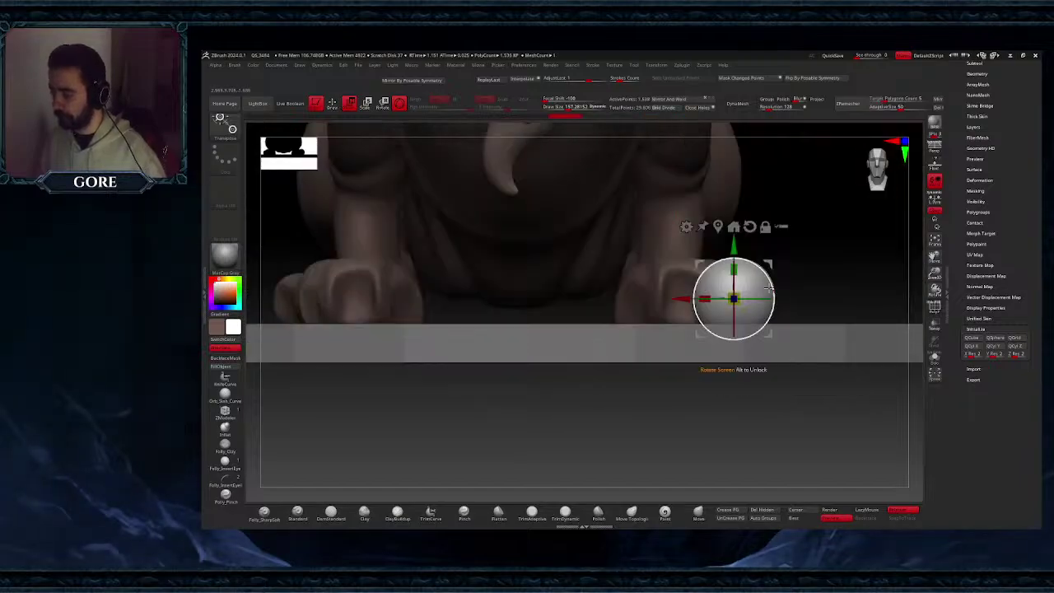
pyautogui.moveTo(771, 262); pyautogui.dragTo(719, 258)
pyautogui.moveTo(740, 286); pyautogui.dragTo(696, 308, button='right')
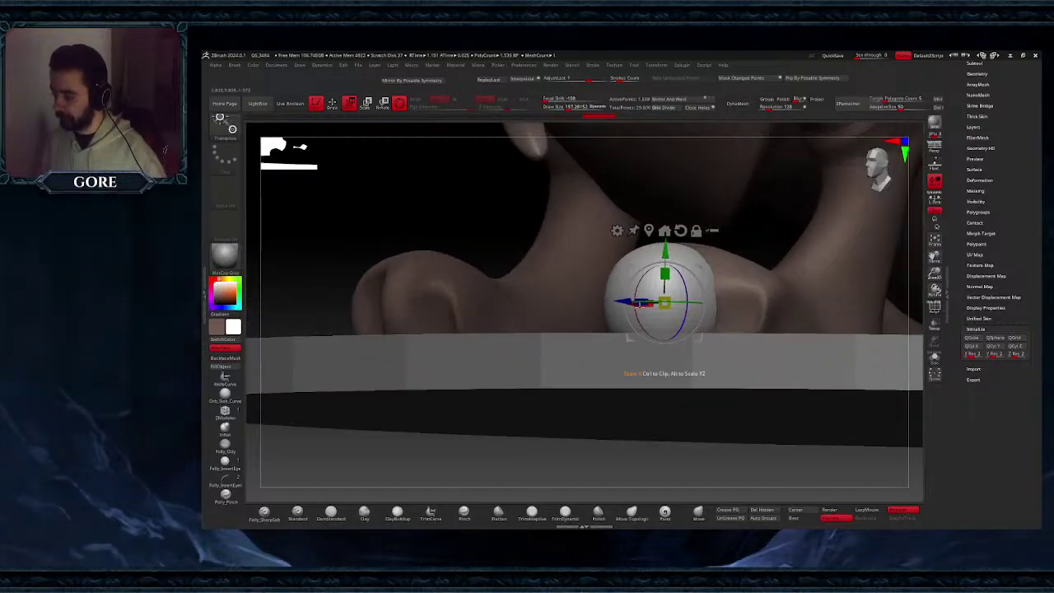
pyautogui.moveTo(626, 300); pyautogui.dragTo(632, 301)
# - Adjust the sphere's side with the Move brush and enlarge the draw size to about 322
pyautogui.click(698, 512)
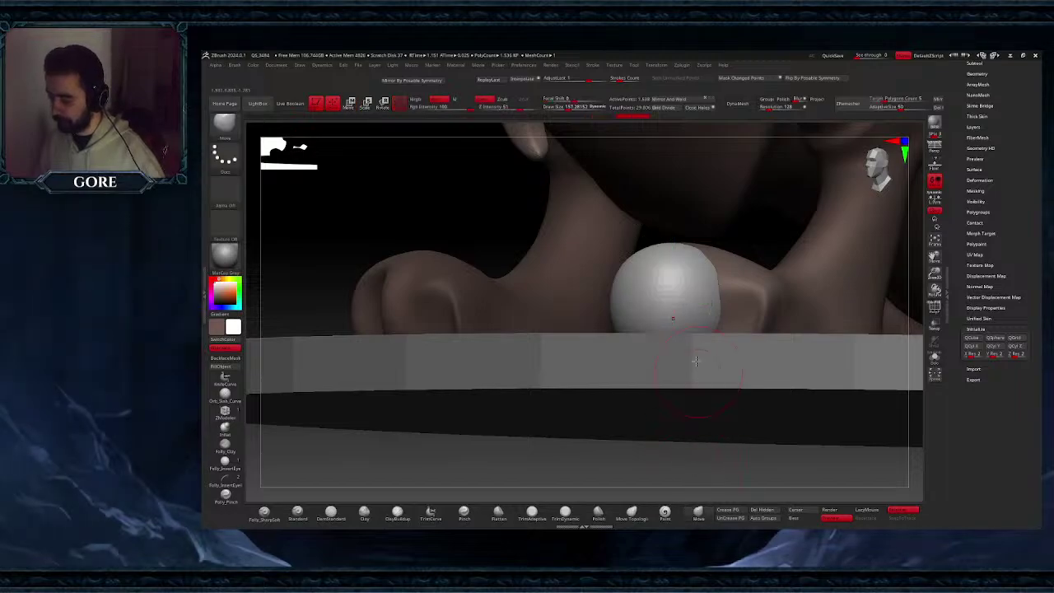
pyautogui.keyDown('ctrl'); pyautogui.moveTo(712, 295); pyautogui.dragTo(722, 310, button='right'); pyautogui.keyUp('ctrl')
pyautogui.moveTo(701, 302); pyautogui.dragTo(708, 305)
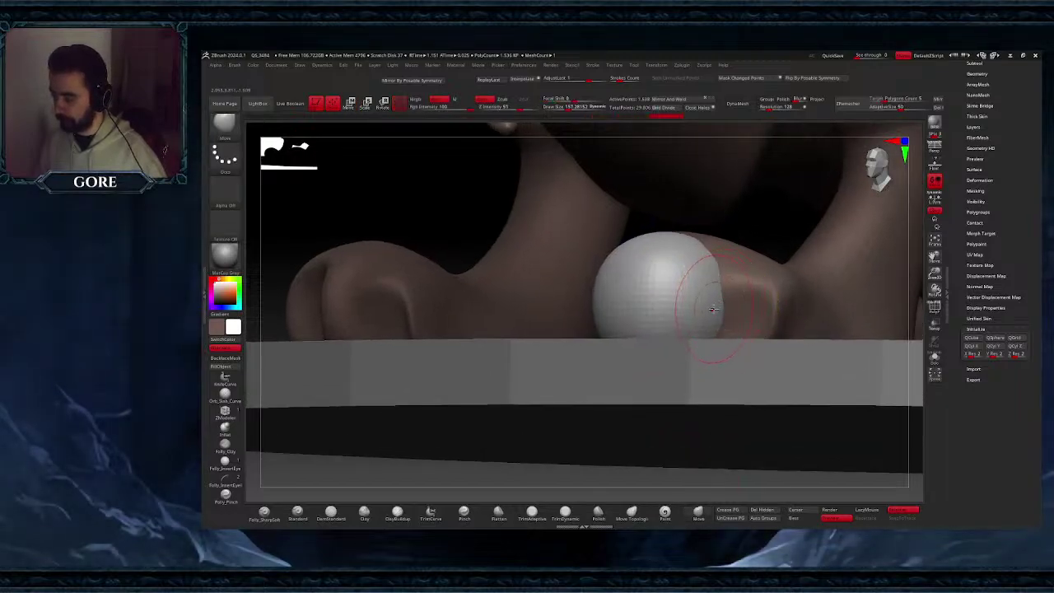
pyautogui.moveTo(730, 416)
pyautogui.mouseDown(button='right')
pyautogui.moveTo(713, 436)
pyautogui.moveTo(678, 354)
pyautogui.mouseUp(button='right')
pyautogui.press('space')
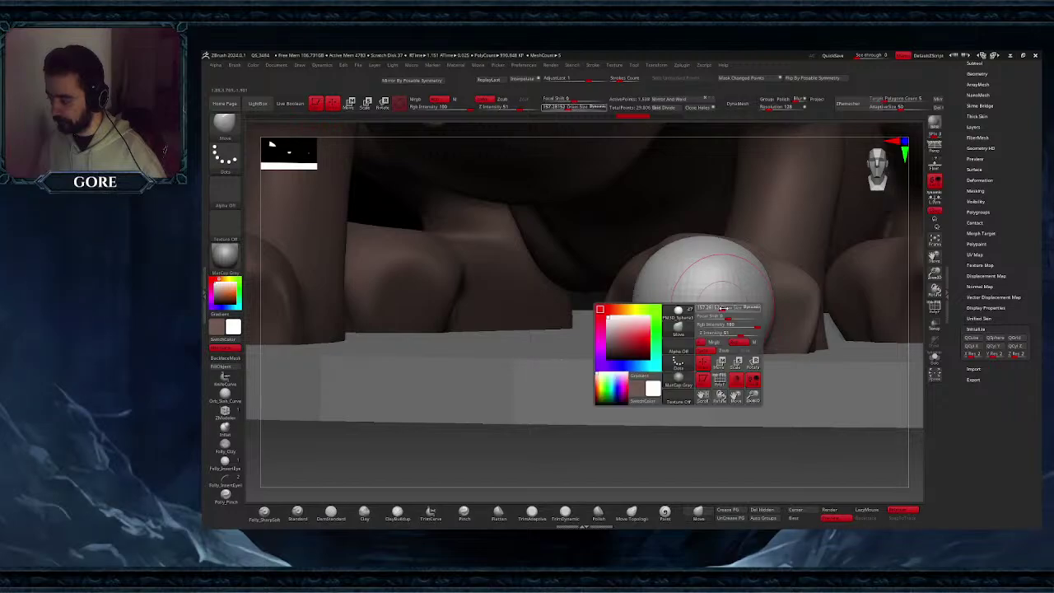
pyautogui.moveTo(725, 323); pyautogui.dragTo(733, 323)
# - Shape the white middle toe's side and front with the Move brush and smooth its outer surface against the paw
pyautogui.moveTo(724, 346)
pyautogui.mouseDown(button='right')
pyautogui.moveTo(718, 387)
pyautogui.moveTo(733, 445)
pyautogui.mouseUp(button='right')
pyautogui.moveTo(759, 289); pyautogui.dragTo(754, 291)
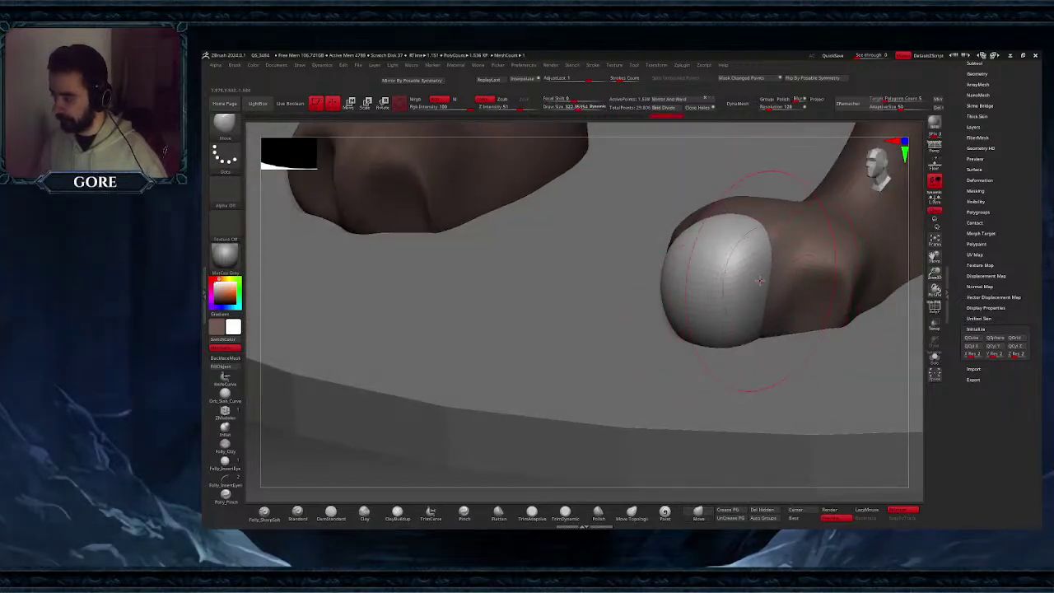
pyautogui.moveTo(753, 390); pyautogui.dragTo(815, 386, button='right')
pyautogui.moveTo(731, 251)
pyautogui.mouseDown()
pyautogui.moveTo(727, 266)
pyautogui.moveTo(738, 270)
pyautogui.mouseUp()
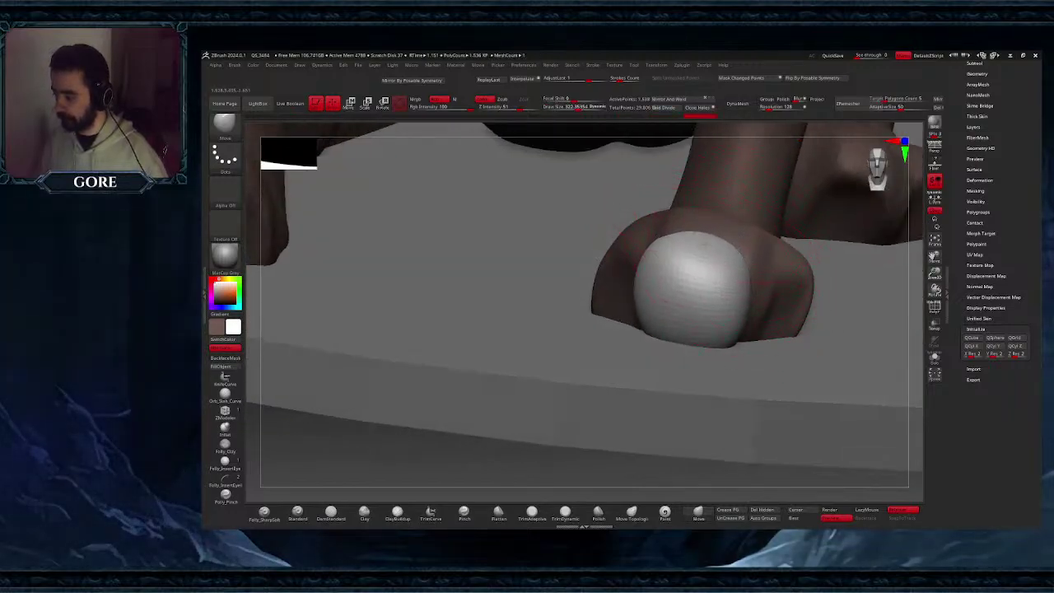
pyautogui.moveTo(609, 330)
pyautogui.mouseDown(button='right')
pyautogui.moveTo(665, 306)
pyautogui.moveTo(660, 329)
pyautogui.mouseUp(button='right')
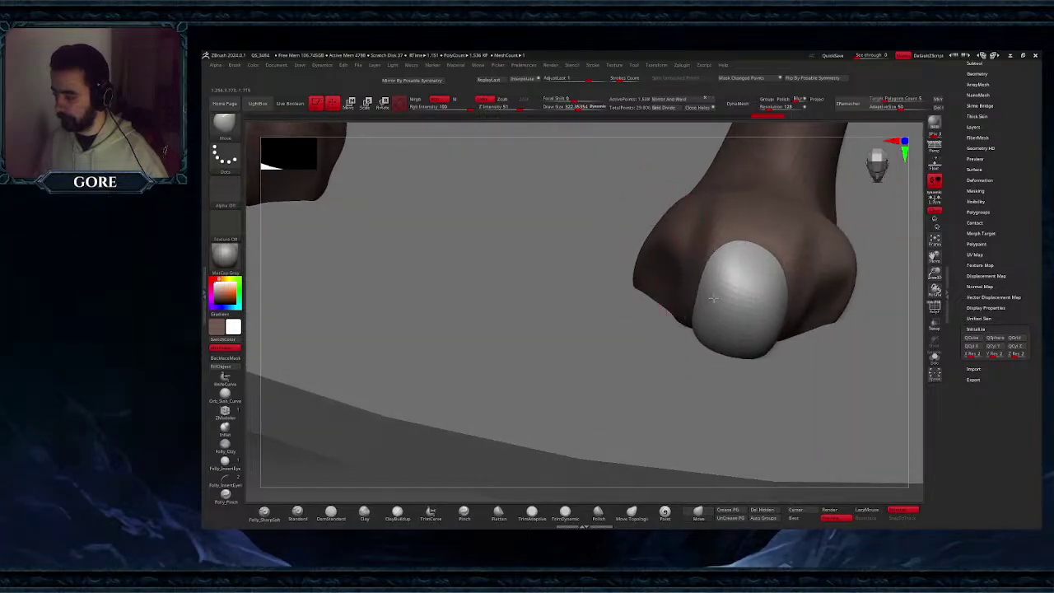
pyautogui.moveTo(736, 281)
pyautogui.mouseDown(button='right')
pyautogui.moveTo(766, 368)
pyautogui.moveTo(756, 319)
pyautogui.mouseUp(button='right')
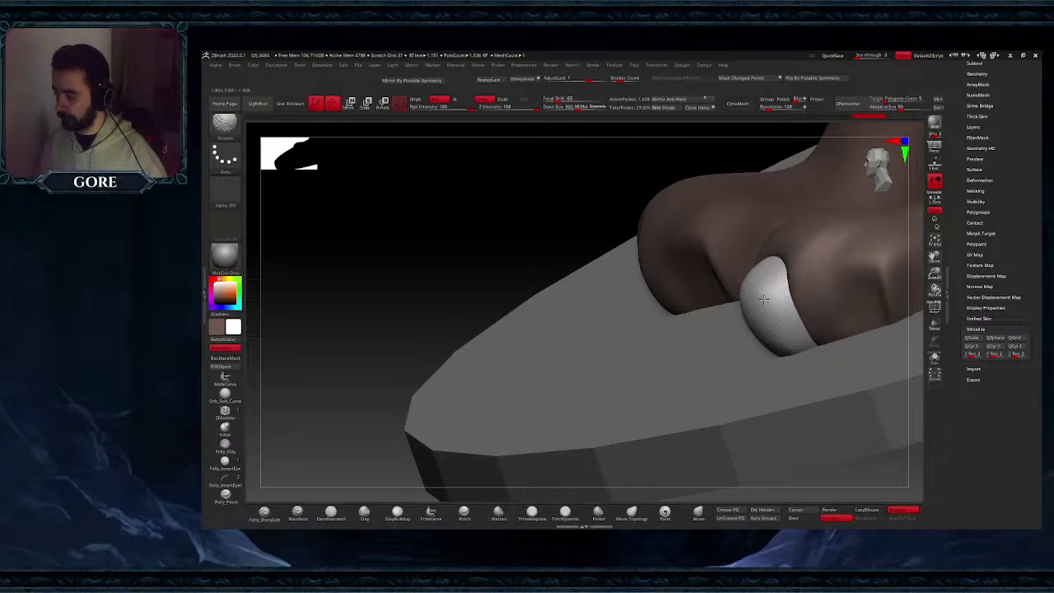
pyautogui.keyDown('shift'); pyautogui.moveTo(770, 297); pyautogui.dragTo(772, 271); pyautogui.keyUp('shift')
# - Reduce the draw size to about 195 and refine the middle toe's sides and underside with the Move brush
pyautogui.press('space')
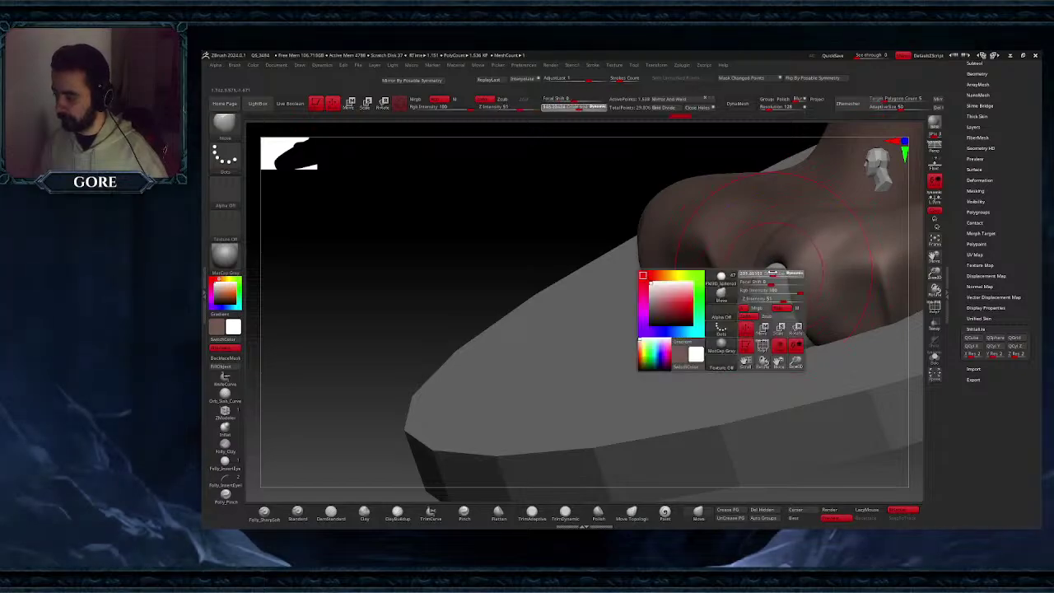
pyautogui.moveTo(756, 251); pyautogui.dragTo(788, 274, button='right')
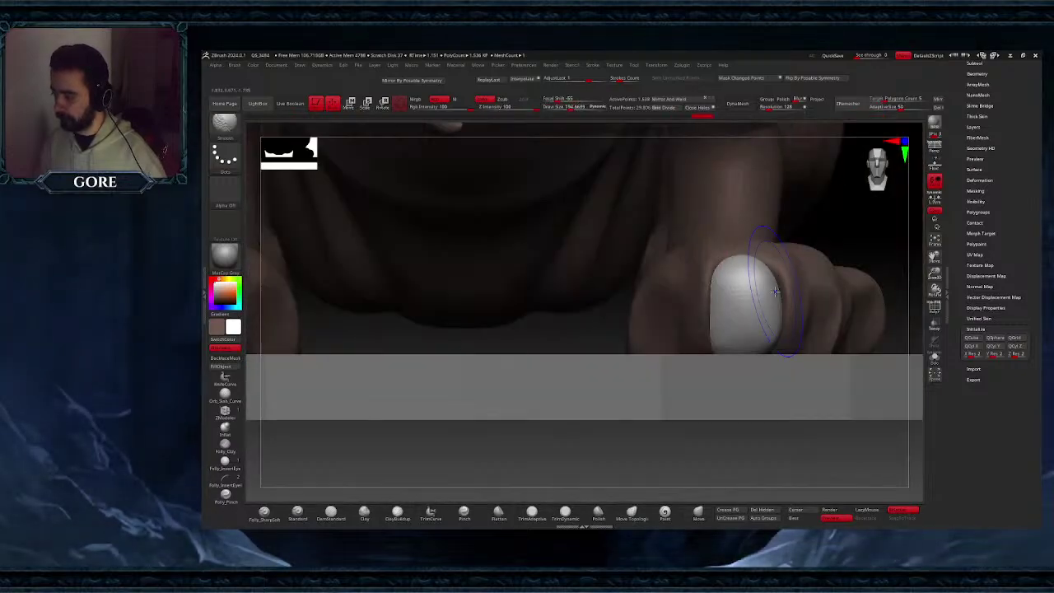
pyautogui.moveTo(788, 274); pyautogui.dragTo(783, 277)
pyautogui.moveTo(783, 277)
pyautogui.mouseDown(button='right')
pyautogui.moveTo(772, 344)
pyautogui.moveTo(724, 324)
pyautogui.mouseUp(button='right')
pyautogui.moveTo(722, 322); pyautogui.dragTo(724, 317)
pyautogui.moveTo(724, 317); pyautogui.dragTo(715, 278, button='right')
pyautogui.moveTo(715, 278); pyautogui.dragTo(718, 275)
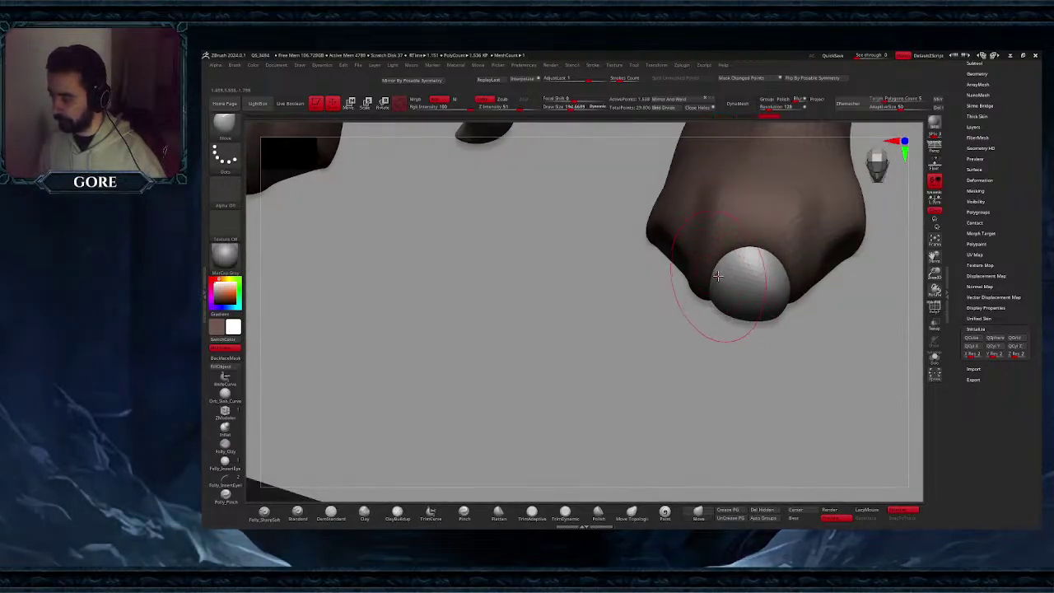
pyautogui.moveTo(716, 284); pyautogui.dragTo(756, 312, button='right')
pyautogui.moveTo(756, 313); pyautogui.dragTo(759, 317)
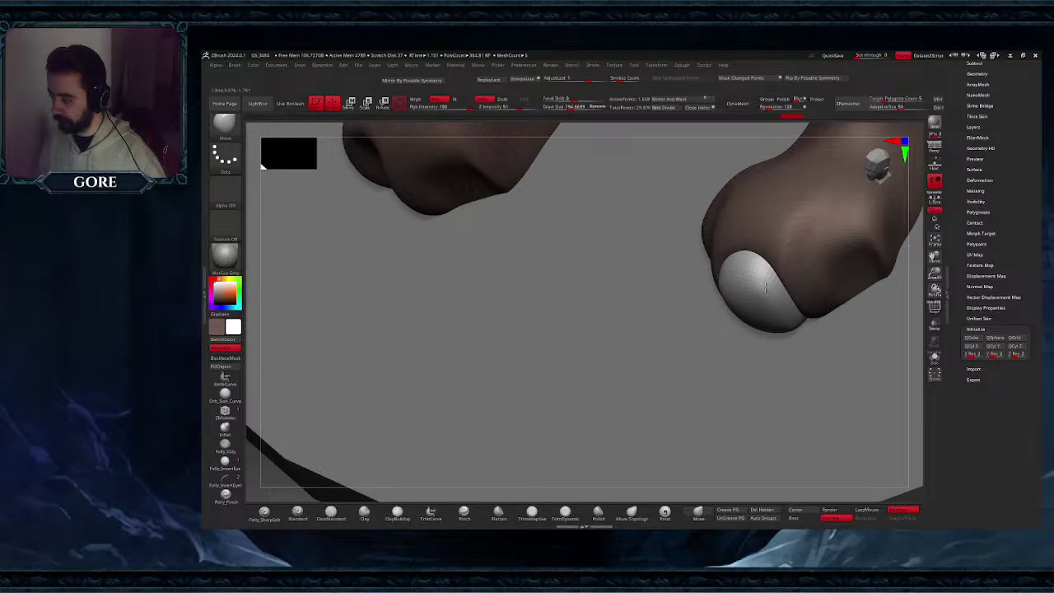
pyautogui.moveTo(759, 316); pyautogui.dragTo(745, 270, button='right')
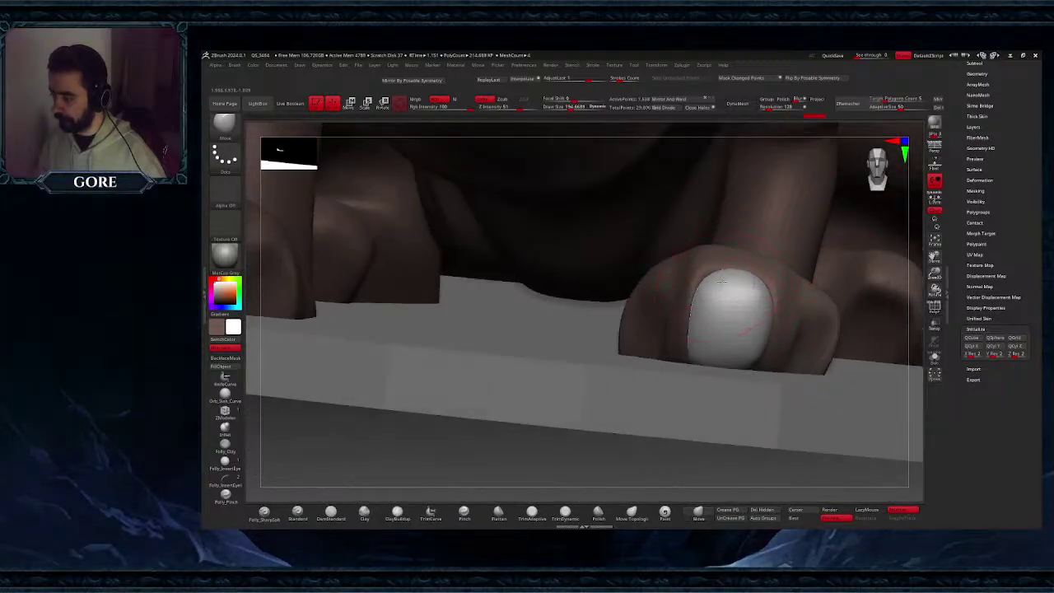
# - Switch to the SnakeHook brush and pull the middle toe's upper edge back toward the paw, adjusting its side
pyautogui.click(229, 129)
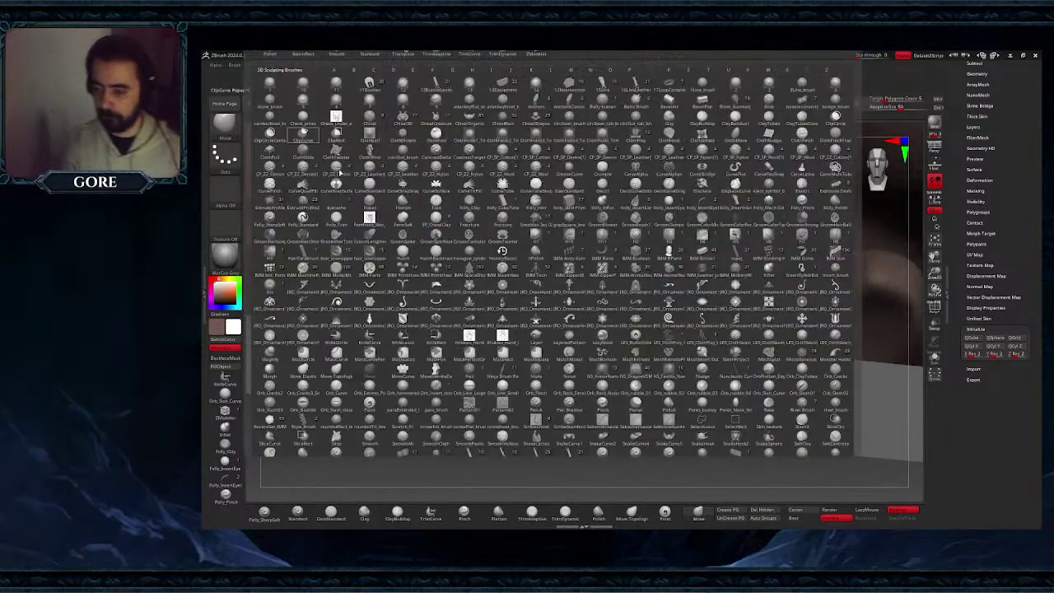
pyautogui.click(720, 444)
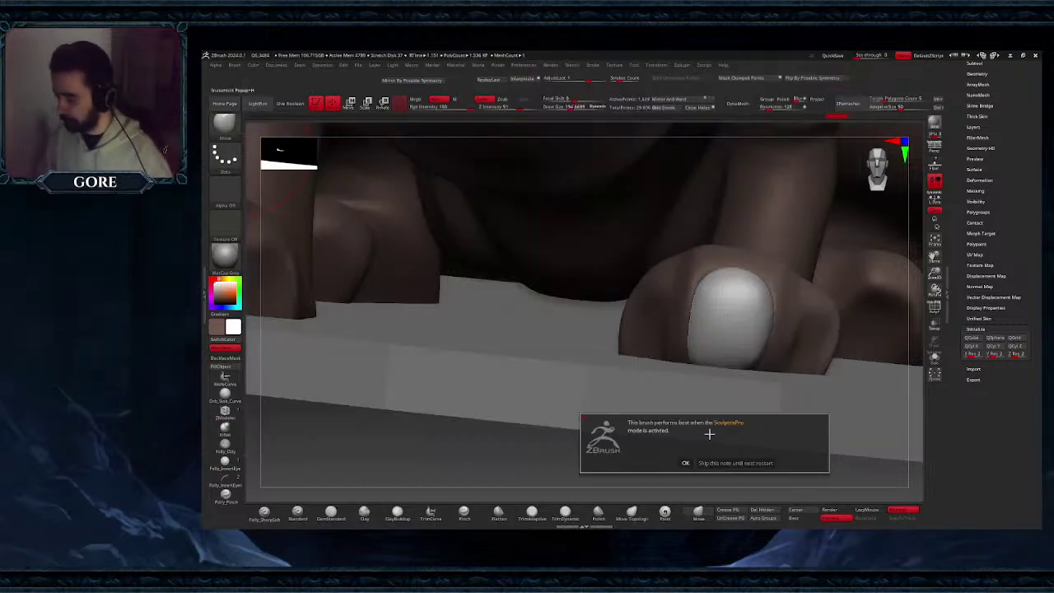
pyautogui.click(686, 463)
pyautogui.moveTo(794, 372)
pyautogui.mouseDown(button='right')
pyautogui.moveTo(716, 361)
pyautogui.moveTo(718, 326)
pyautogui.mouseUp(button='right')
pyautogui.moveTo(725, 317); pyautogui.dragTo(734, 306)
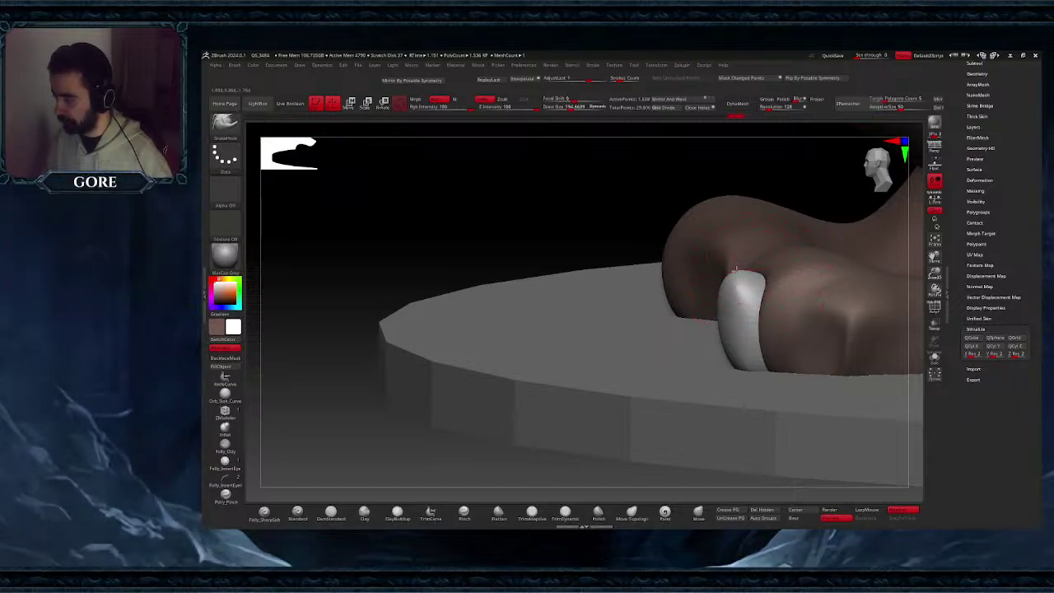
pyautogui.moveTo(735, 269); pyautogui.dragTo(756, 263)
pyautogui.moveTo(765, 278); pyautogui.dragTo(803, 288, button='right')
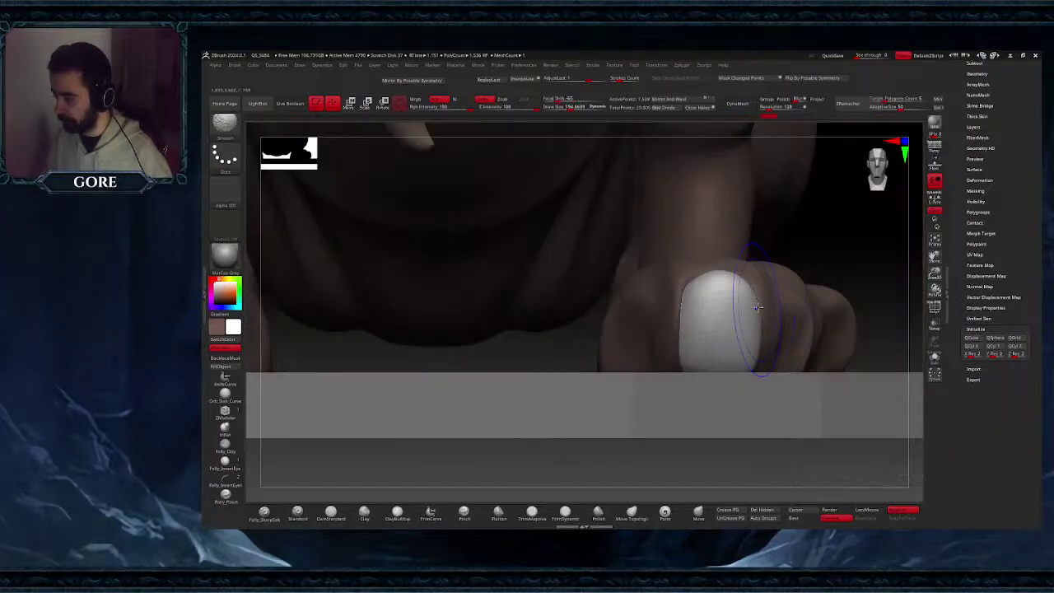
pyautogui.moveTo(700, 305); pyautogui.dragTo(689, 306)
# - Reduce the SnakeHook draw size to about 149 and adjust the middle toe's lower front edge
pyautogui.moveTo(759, 292); pyautogui.dragTo(728, 335, button='right')
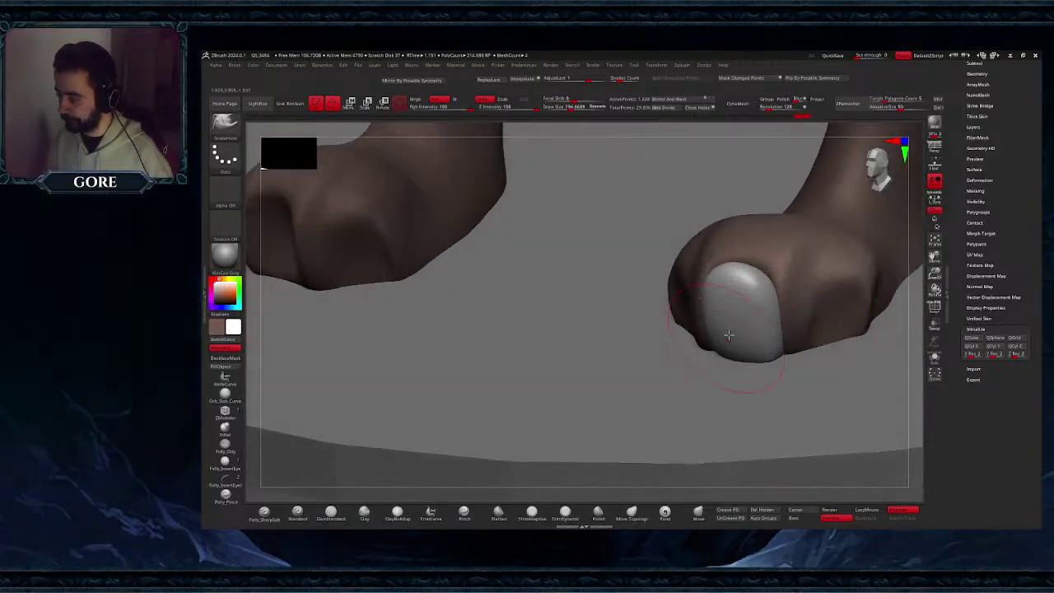
pyautogui.press('space')
pyautogui.moveTo(729, 335); pyautogui.dragTo(722, 335)
pyautogui.moveTo(735, 296); pyautogui.dragTo(729, 305, button='right')
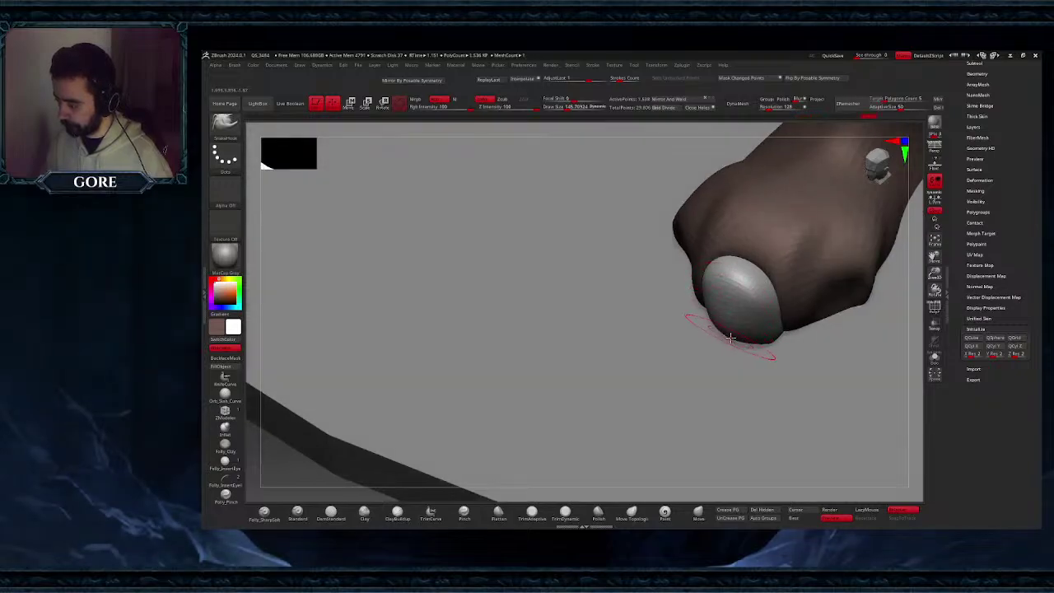
pyautogui.moveTo(735, 314)
pyautogui.mouseDown(button='right')
pyautogui.moveTo(763, 325)
pyautogui.moveTo(738, 339)
pyautogui.moveTo(771, 314)
pyautogui.mouseUp(button='right')
# - Flatten the middle toe's front and sides with TrimDynamic at draw size about 188, and smooth the resulting planes
pyautogui.click(553, 515)
pyautogui.press('space')
pyautogui.moveTo(769, 314)
pyautogui.mouseDown()
pyautogui.moveTo(756, 329)
pyautogui.moveTo(758, 354)
pyautogui.moveTo(748, 307)
pyautogui.mouseUp()
pyautogui.moveTo(737, 311); pyautogui.dragTo(754, 315, button='right')
pyautogui.moveTo(700, 278)
pyautogui.mouseDown()
pyautogui.moveTo(675, 325)
pyautogui.moveTo(689, 319)
pyautogui.mouseUp()
pyautogui.moveTo(689, 319)
pyautogui.mouseDown(button='right')
pyautogui.moveTo(713, 299)
pyautogui.moveTo(760, 303)
pyautogui.moveTo(756, 311)
pyautogui.mouseUp(button='right')
pyautogui.keyDown('shift'); pyautogui.moveTo(756, 311); pyautogui.dragTo(757, 290); pyautogui.keyUp('shift')
pyautogui.moveTo(757, 290); pyautogui.dragTo(760, 309, button='right')
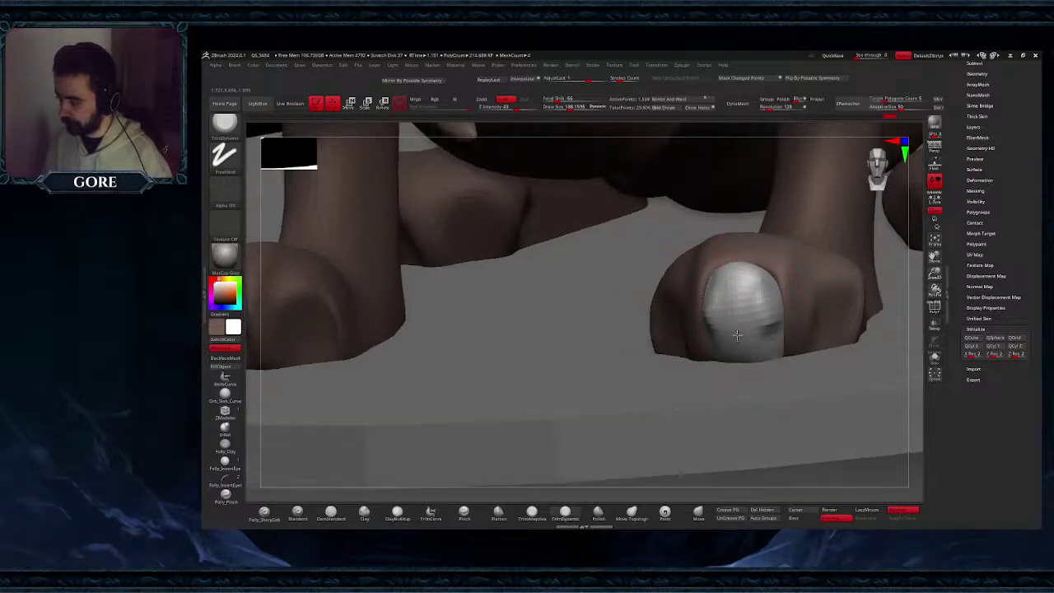
pyautogui.keyDown('shift'); pyautogui.moveTo(738, 343); pyautogui.dragTo(735, 324); pyautogui.keyUp('shift')
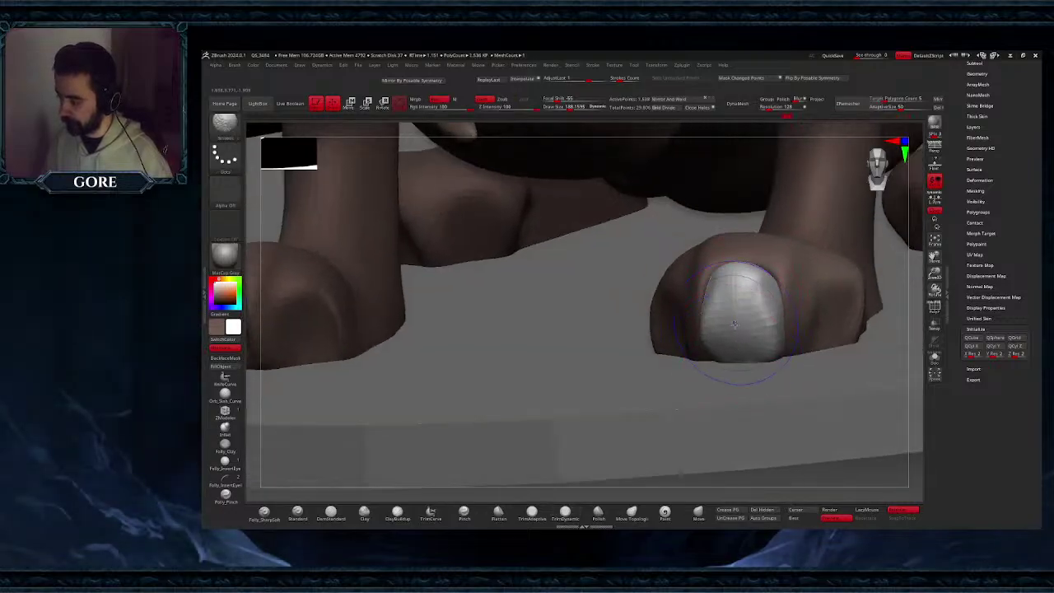
# - Adjust the middle toe's upper back edge with the Move brush so it fits the paw
pyautogui.moveTo(736, 365)
pyautogui.mouseDown(button='right')
pyautogui.moveTo(743, 350)
pyautogui.moveTo(708, 334)
pyautogui.moveTo(748, 324)
pyautogui.mouseUp(button='right')
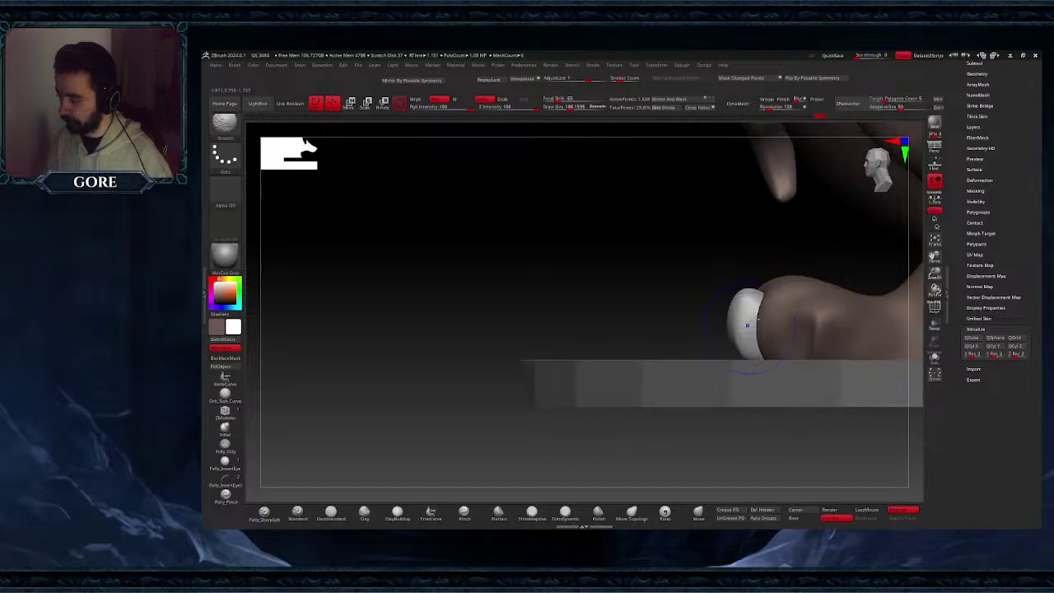
pyautogui.click(700, 513)
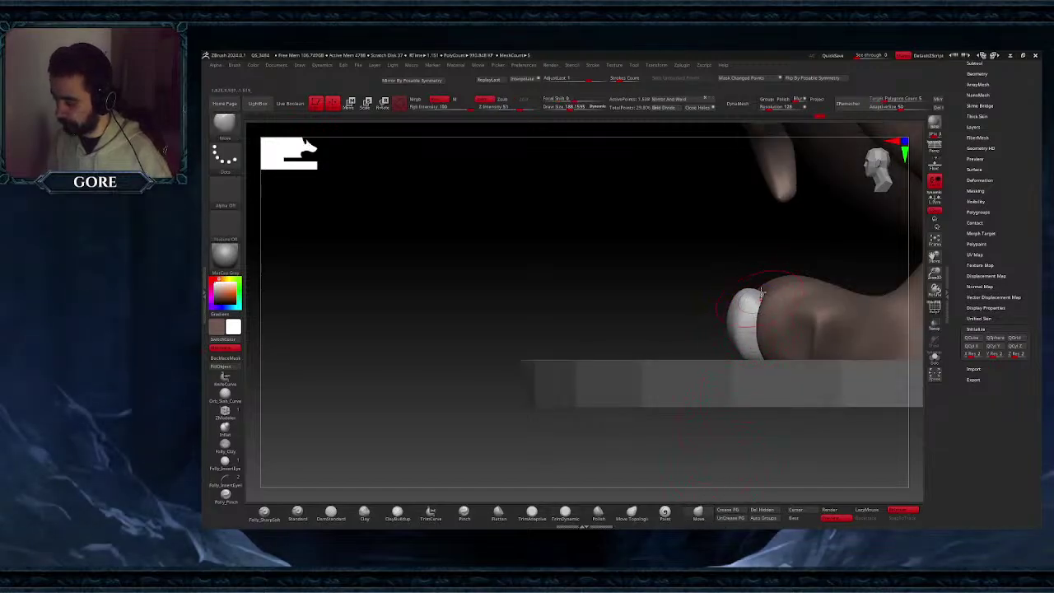
pyautogui.moveTo(762, 294); pyautogui.dragTo(765, 288)
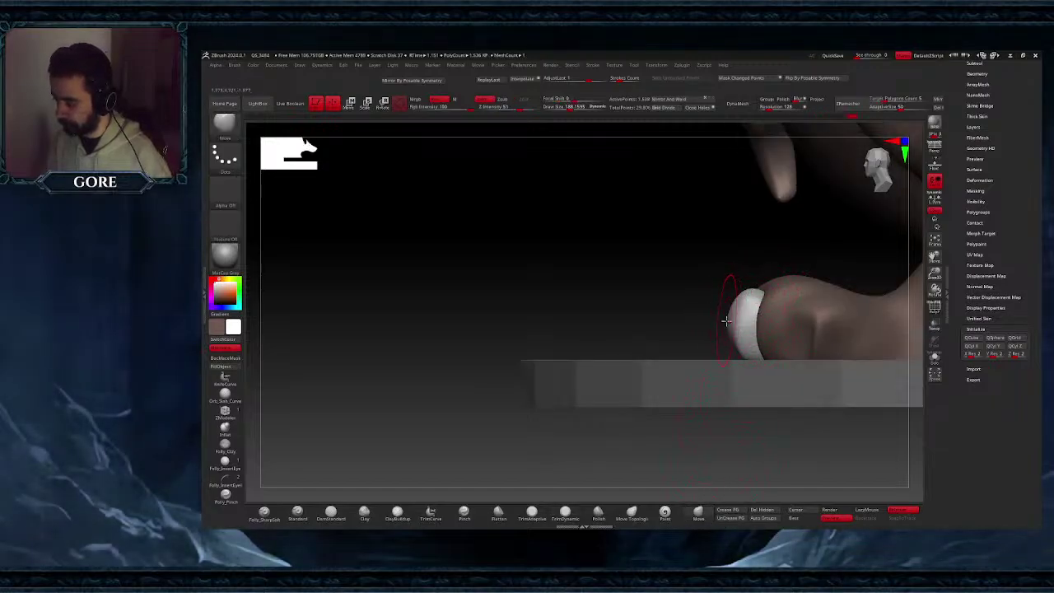
pyautogui.moveTo(728, 322); pyautogui.dragTo(703, 334, button='right')
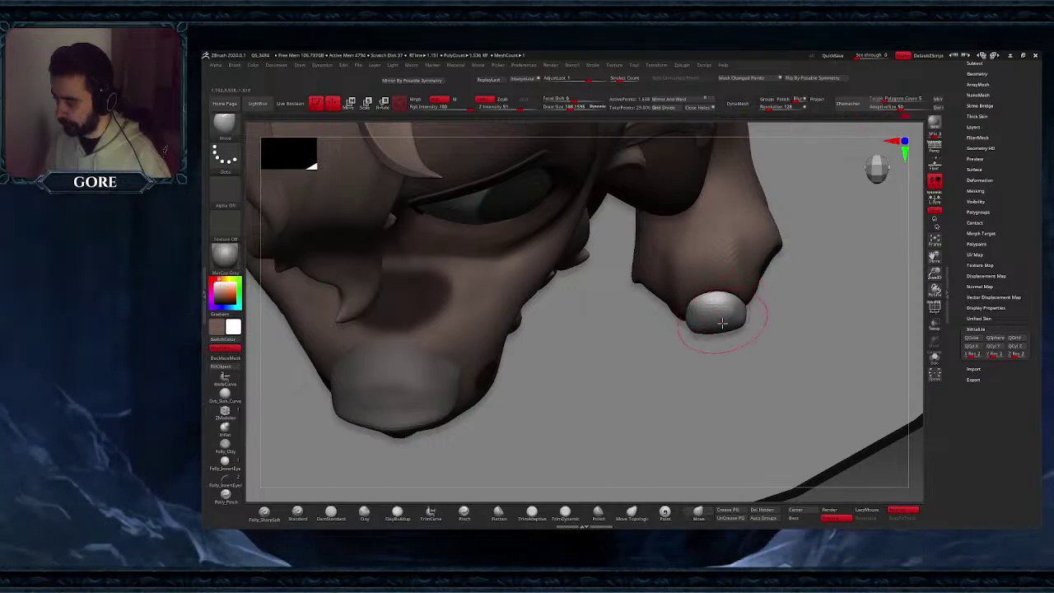
pyautogui.moveTo(722, 323); pyautogui.dragTo(698, 282, button='right')
# - Select the body and carve hollows into the front paw on both sides of the toe with ClayBuildup at size about 109, smoothing them
pyautogui.keyDown('alt'); pyautogui.click(718, 275); pyautogui.keyUp('alt')
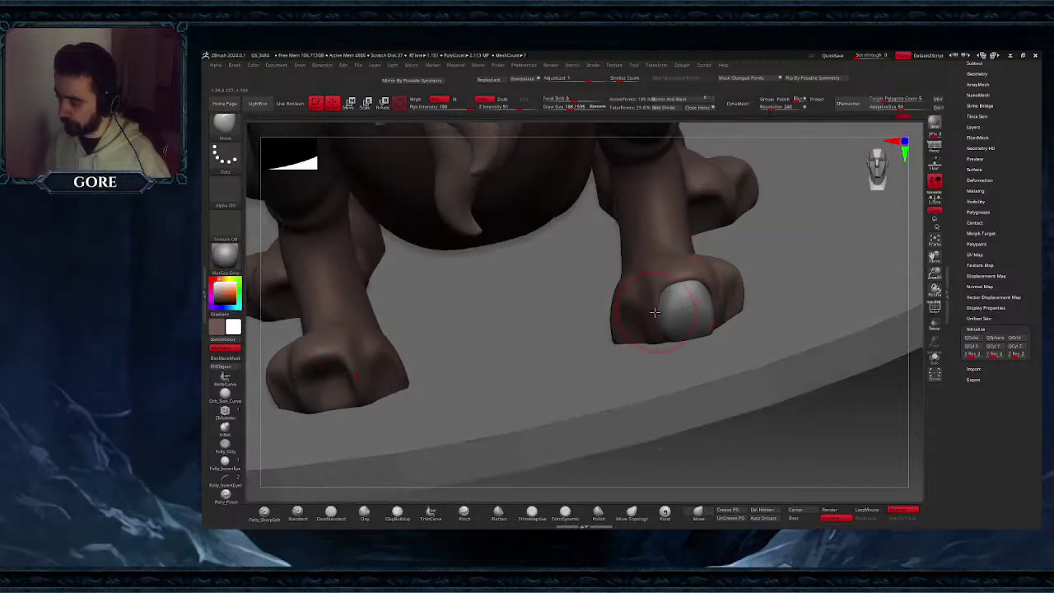
pyautogui.moveTo(656, 312); pyautogui.dragTo(722, 305, button='right')
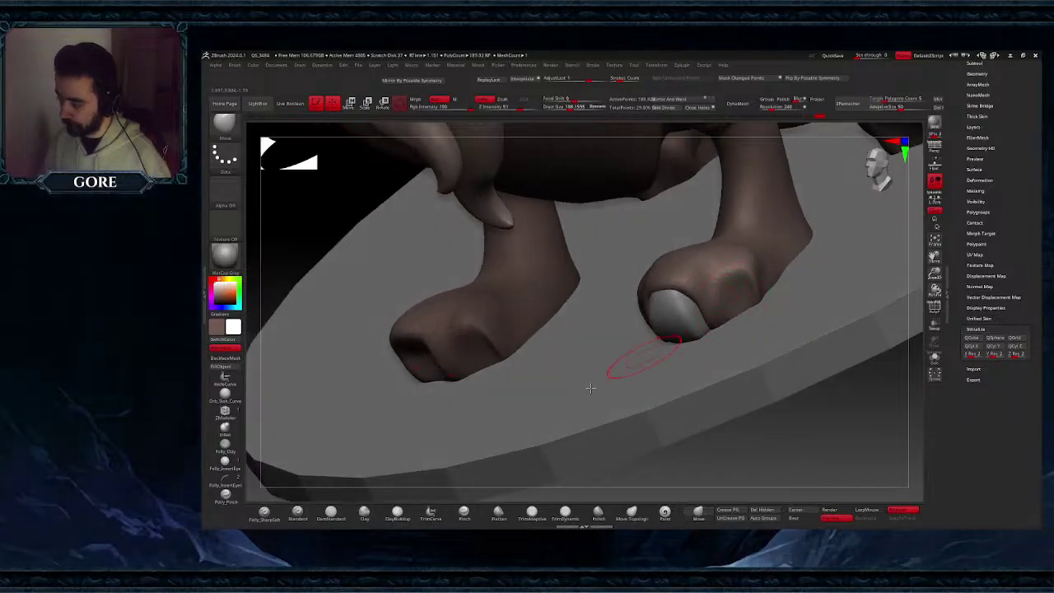
pyautogui.click(398, 514)
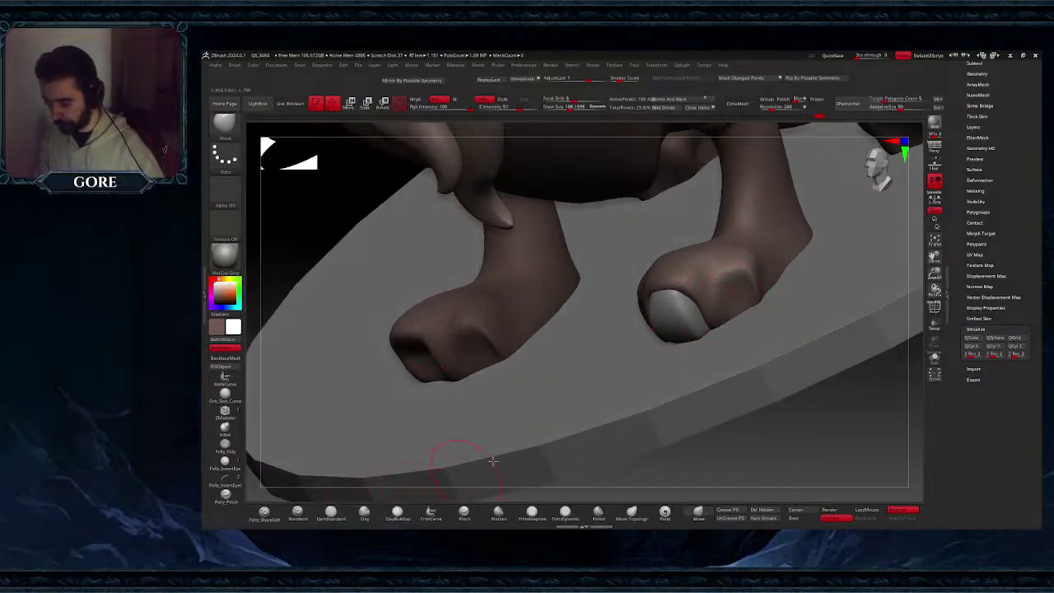
pyautogui.press('space')
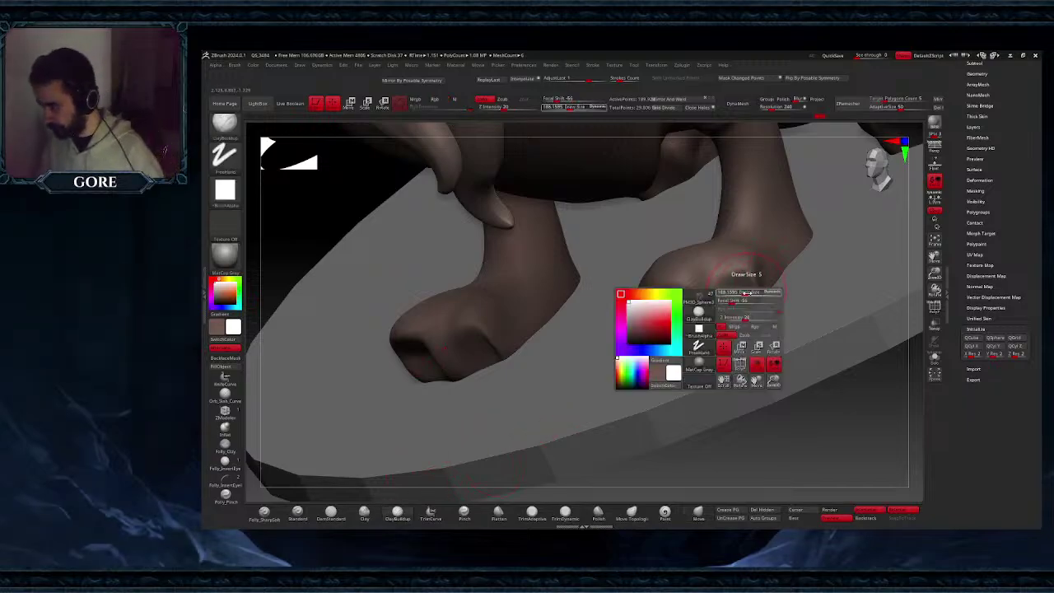
pyautogui.moveTo(747, 294); pyautogui.dragTo(744, 293)
pyautogui.moveTo(744, 293)
pyautogui.mouseDown(button='right')
pyautogui.moveTo(742, 283)
pyautogui.moveTo(725, 301)
pyautogui.mouseUp(button='right')
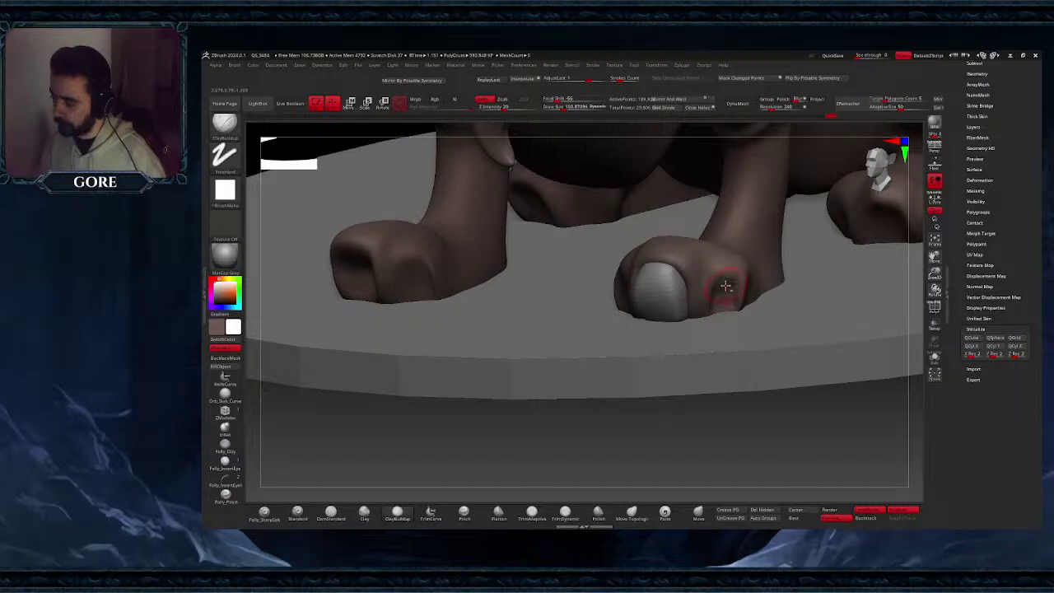
pyautogui.moveTo(725, 286)
pyautogui.keyDown('alt'); pyautogui.mouseDown()
pyautogui.moveTo(730, 307)
pyautogui.moveTo(716, 299)
pyautogui.moveTo(734, 286)
pyautogui.moveTo(716, 300)
pyautogui.moveTo(736, 265)
pyautogui.moveTo(724, 315)
pyautogui.mouseUp(); pyautogui.keyUp('alt')
pyautogui.moveTo(729, 299); pyautogui.dragTo(802, 298, button='right')
pyautogui.moveTo(651, 295); pyautogui.dragTo(683, 294, button='right')
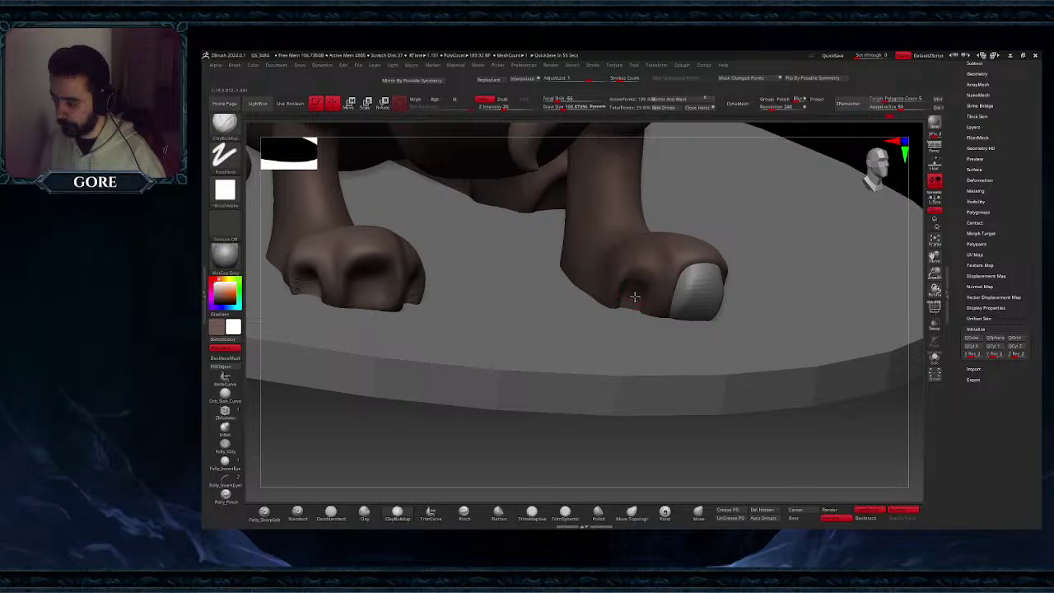
pyautogui.keyDown('shift'); pyautogui.moveTo(635, 290); pyautogui.dragTo(618, 292); pyautogui.keyUp('shift')
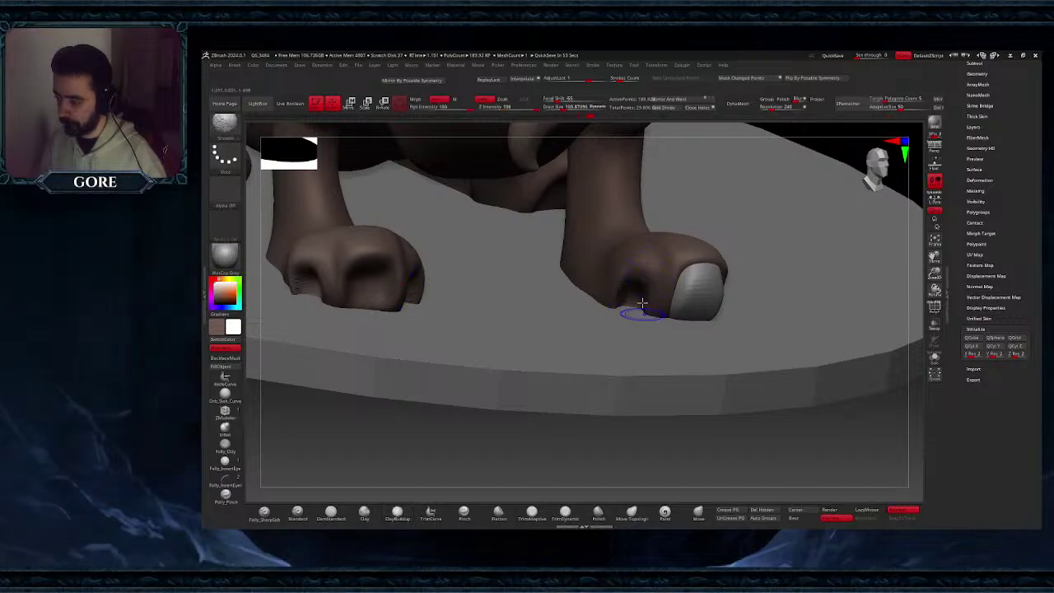
pyautogui.moveTo(640, 294)
pyautogui.mouseDown(button='right')
pyautogui.moveTo(646, 282)
pyautogui.moveTo(658, 308)
pyautogui.moveTo(680, 302)
pyautogui.moveTo(687, 357)
pyautogui.mouseUp(button='right')
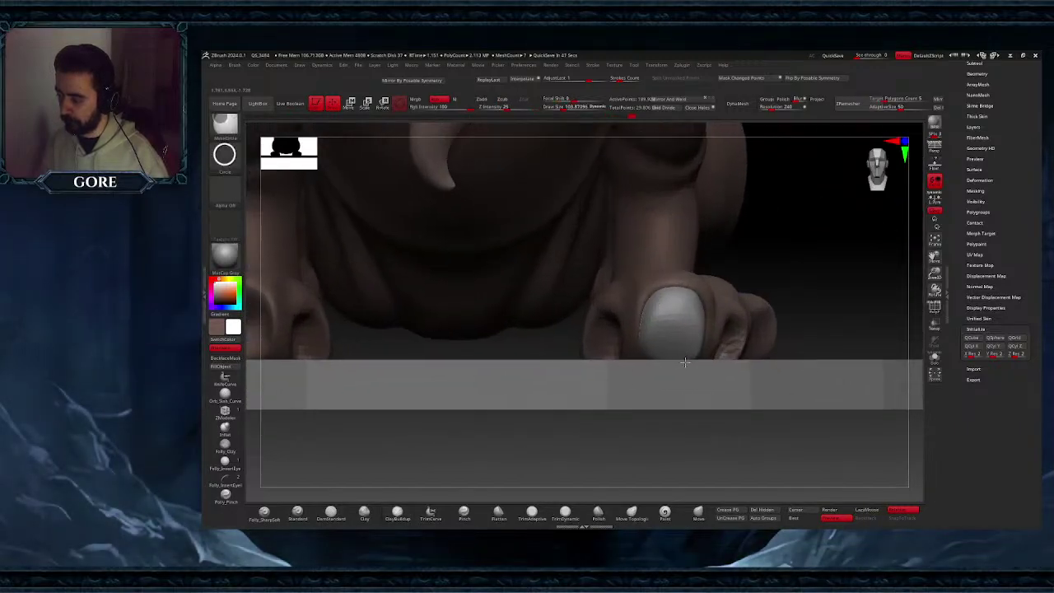
# - Switch to the Folly_SharpSoft brush and try a crease stroke around the paw's inner hollow, then undo it
pyautogui.click(303, 515)
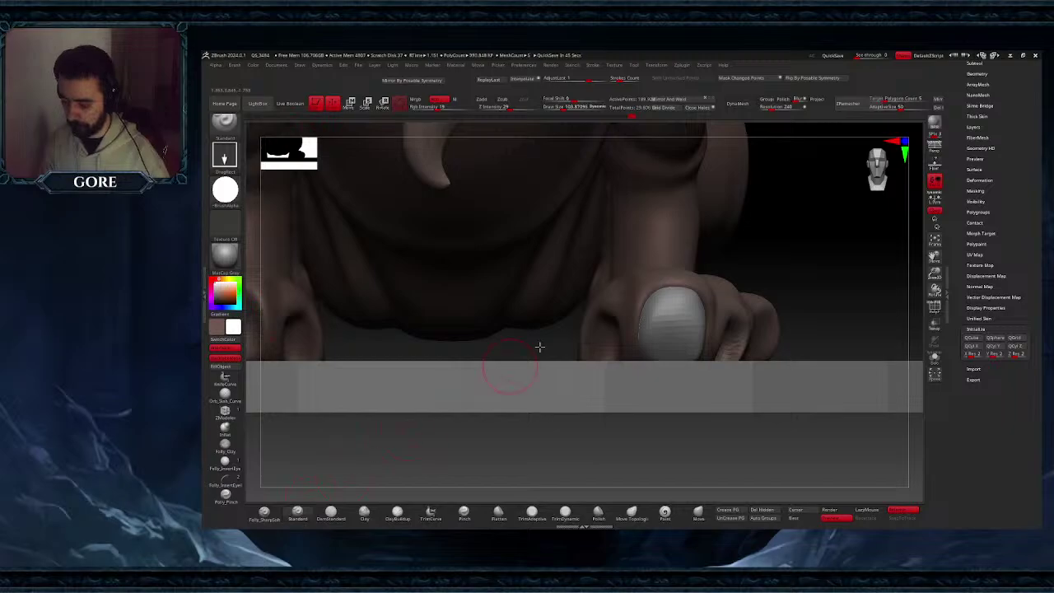
pyautogui.moveTo(538, 349); pyautogui.dragTo(611, 381, button='right')
pyautogui.press('space')
pyautogui.click(264, 513)
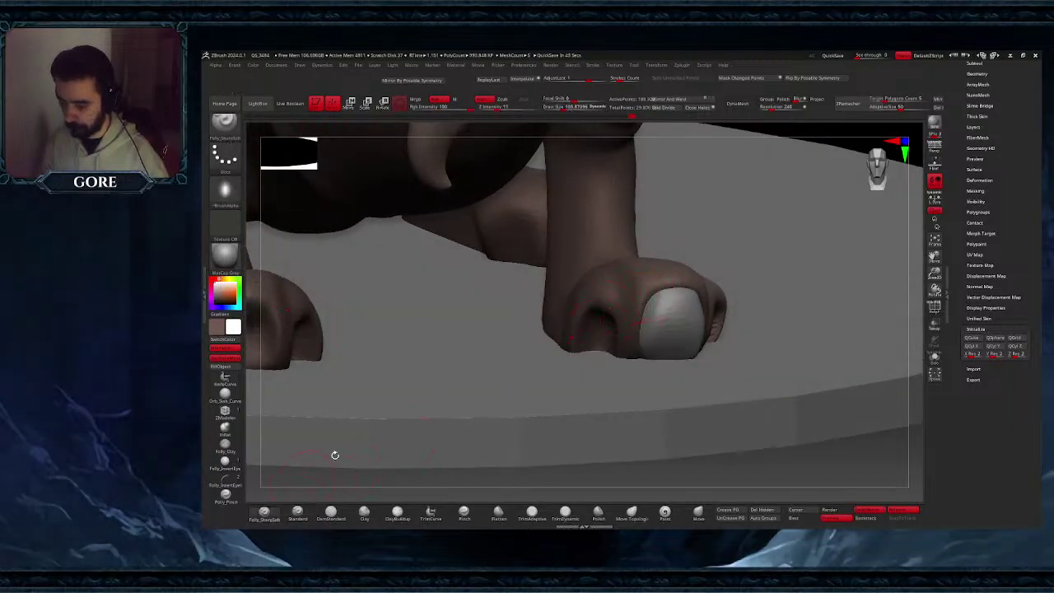
pyautogui.moveTo(576, 338); pyautogui.dragTo(603, 263)
pyautogui.hotkey('ctrl', 'z')
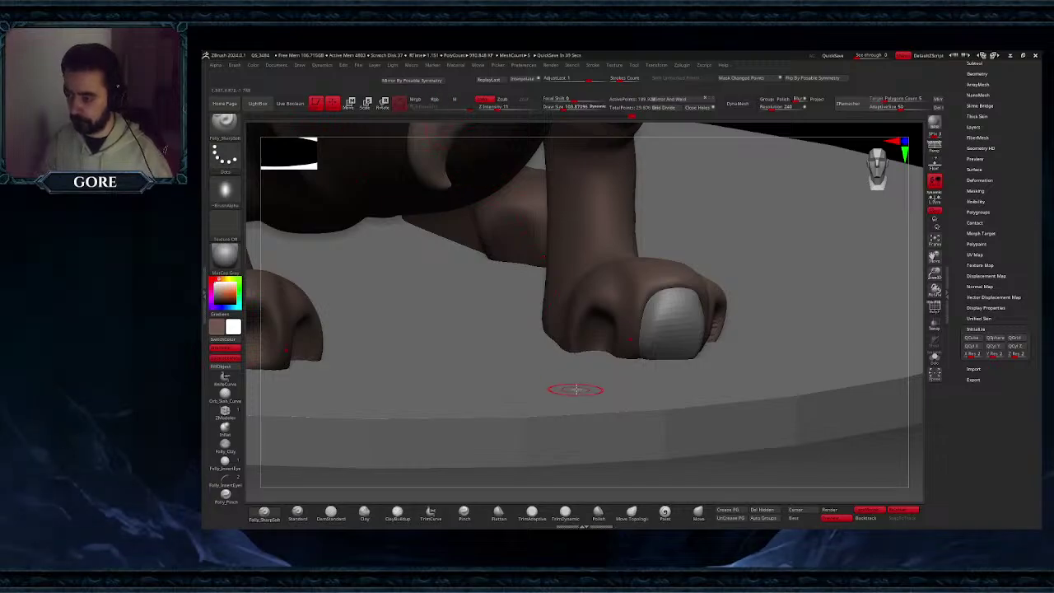
pyautogui.hotkey('ctrl', 'z')
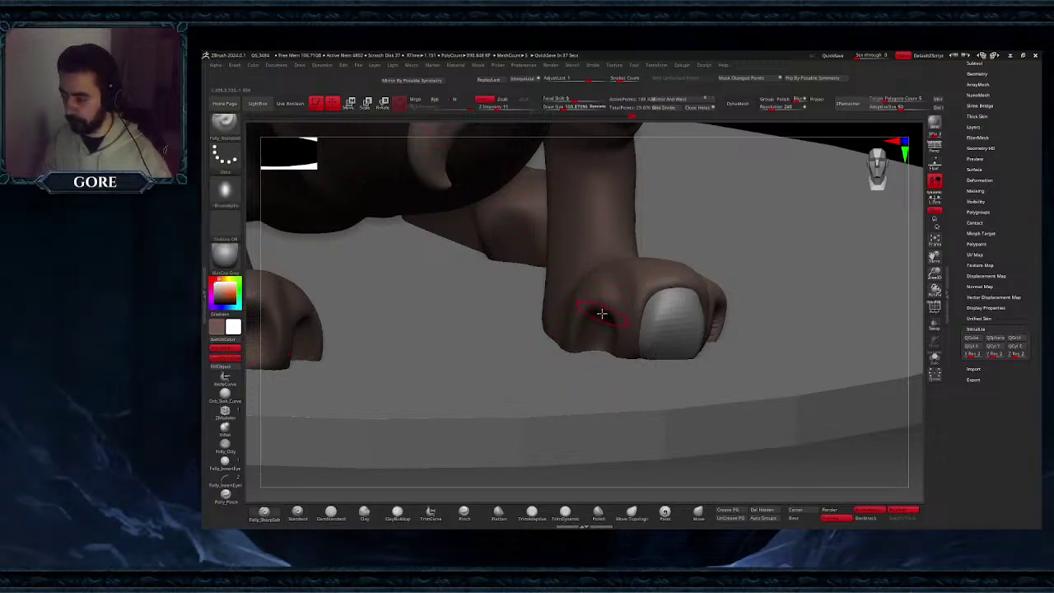
# - Sharpen the creases around the paw's inner hollow and beside the middle toe with the Folly_SharpSoft brush, undoing unwanted strokes
pyautogui.moveTo(573, 349); pyautogui.dragTo(585, 315)
pyautogui.hotkey('ctrl', 'z')
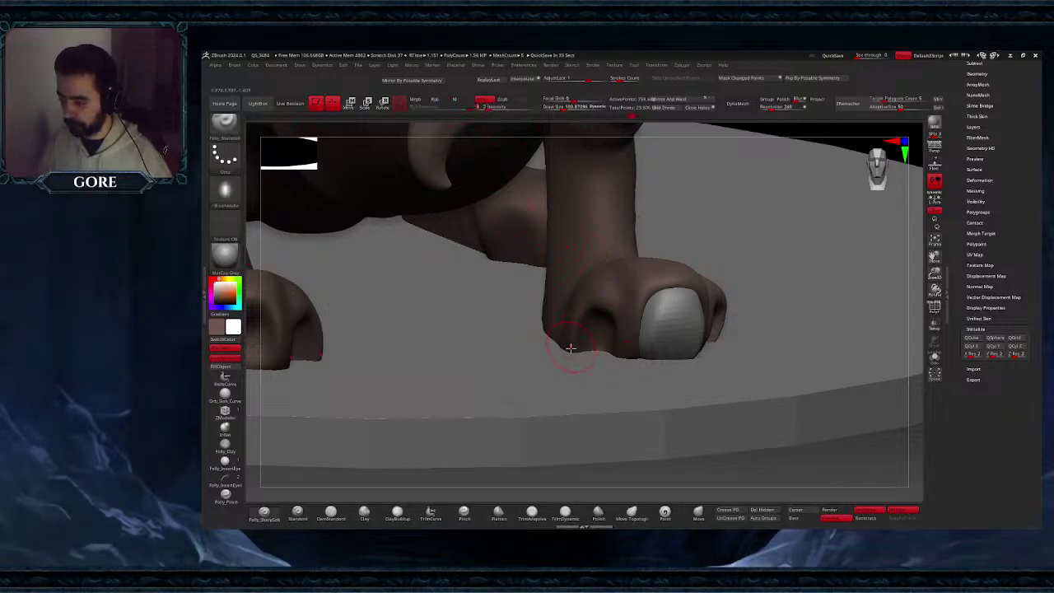
pyautogui.moveTo(615, 273); pyautogui.dragTo(636, 351)
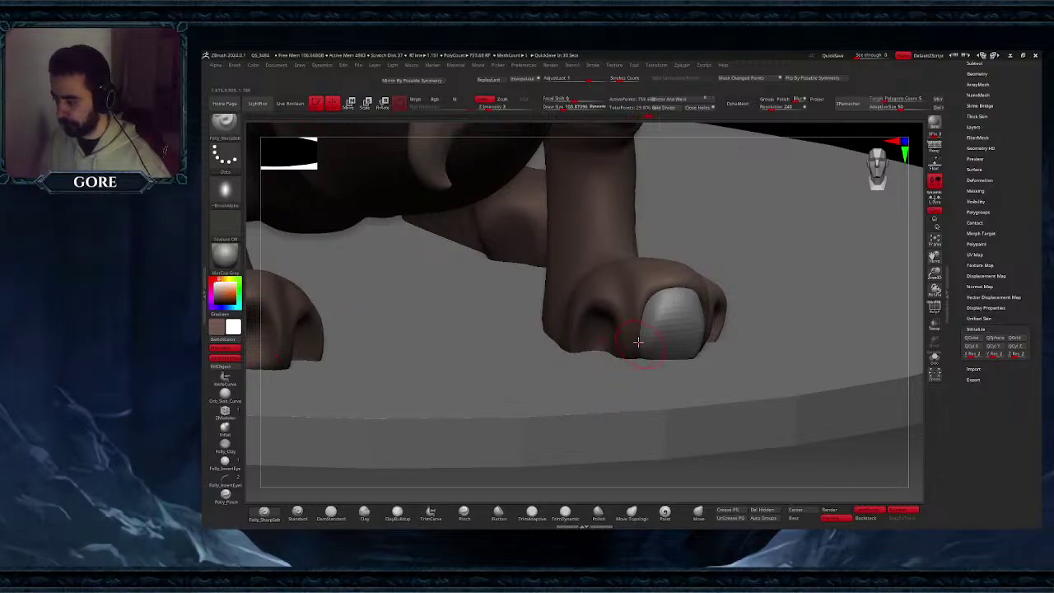
pyautogui.moveTo(638, 342); pyautogui.dragTo(648, 326, button='right')
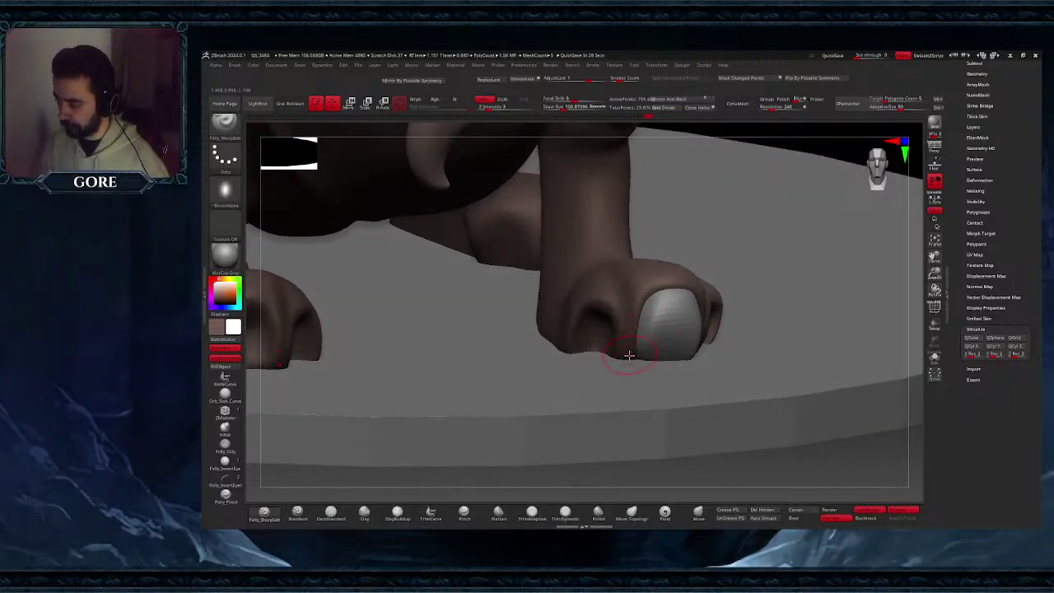
pyautogui.moveTo(628, 356); pyautogui.dragTo(607, 252)
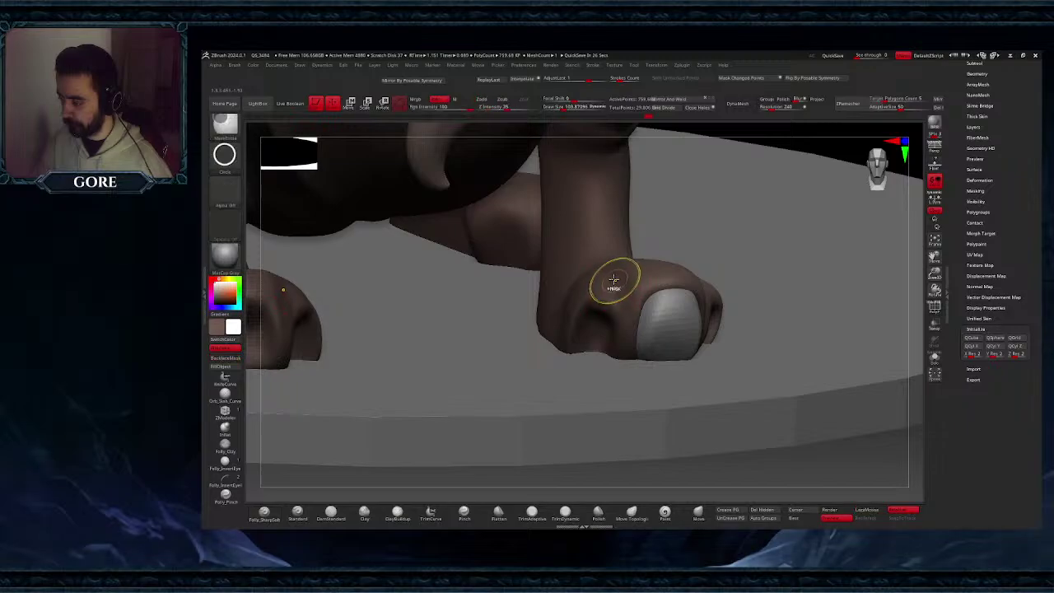
pyautogui.hotkey('ctrl', 'z')
pyautogui.moveTo(627, 310); pyautogui.dragTo(608, 269)
pyautogui.hotkey('ctrl', 'z')
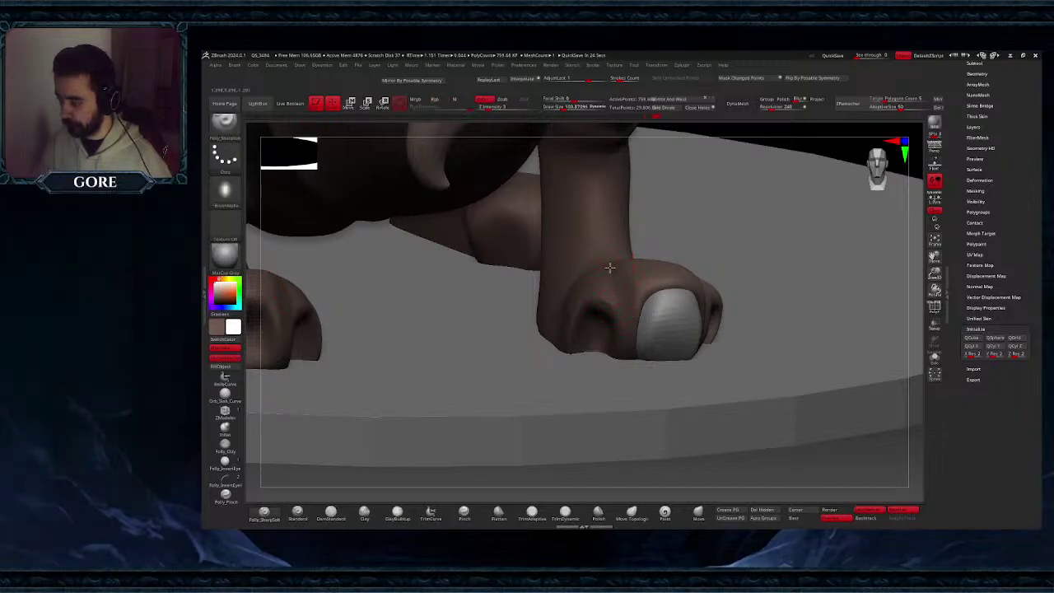
pyautogui.moveTo(623, 398); pyautogui.dragTo(623, 394)
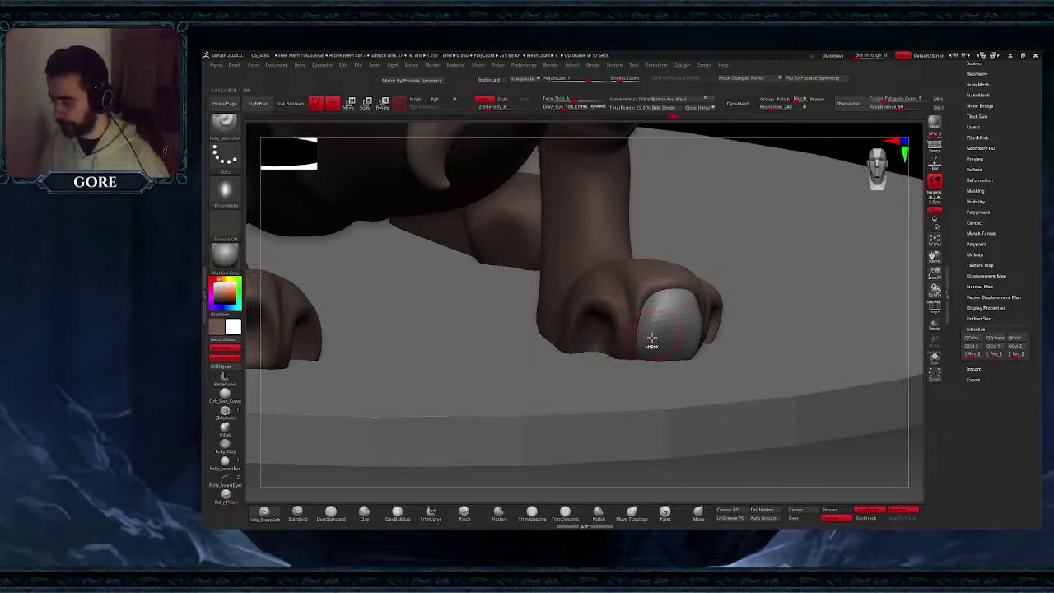
pyautogui.hotkey('ctrl', 'z')
# - Sharpen the paw's skin edge over the top and down the outer side of the middle toe with Folly_SharpSoft
pyautogui.moveTo(635, 357)
pyautogui.mouseDown()
pyautogui.moveTo(632, 308)
pyautogui.moveTo(662, 262)
pyautogui.moveTo(709, 281)
pyautogui.mouseUp()
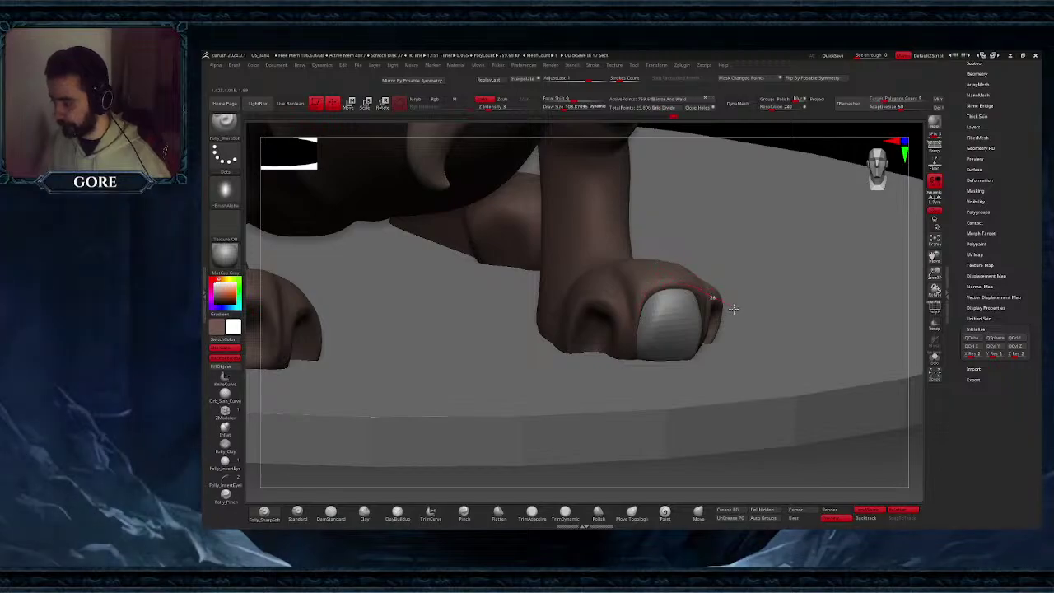
pyautogui.moveTo(729, 322); pyautogui.dragTo(726, 326)
pyautogui.moveTo(717, 314); pyautogui.dragTo(672, 295, button='right')
pyautogui.moveTo(682, 292); pyautogui.dragTo(699, 367)
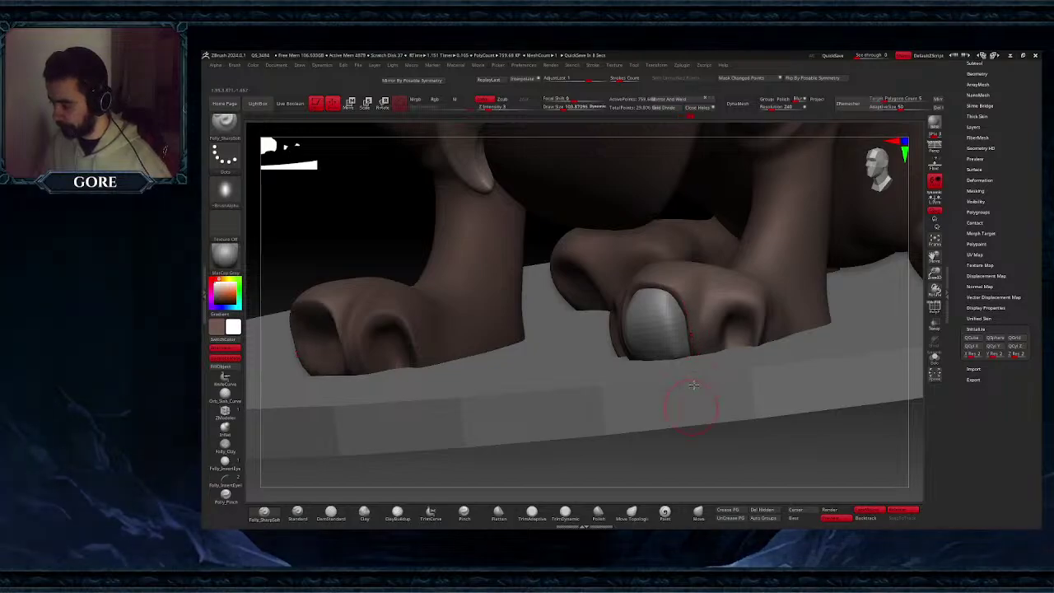
# - Define the rim of the paw's outer hollow with Folly_SharpSoft and smooth its outer edge
pyautogui.moveTo(694, 384); pyautogui.dragTo(740, 404, button='right')
pyautogui.moveTo(761, 323)
pyautogui.mouseDown(button='right')
pyautogui.moveTo(720, 305)
pyautogui.moveTo(708, 331)
pyautogui.mouseUp(button='right')
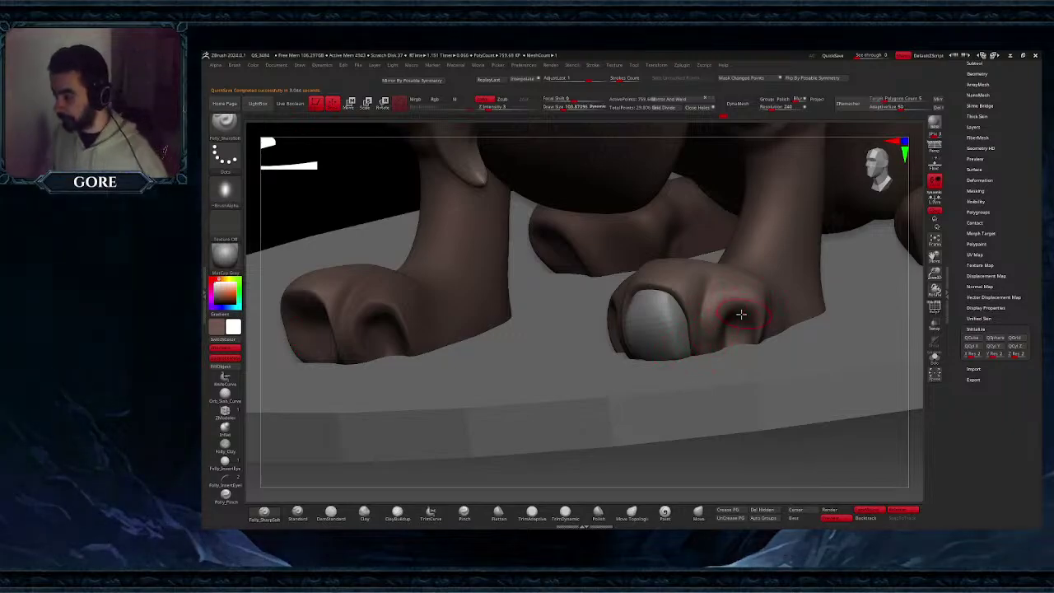
pyautogui.moveTo(741, 313); pyautogui.dragTo(754, 256, button='right')
pyautogui.moveTo(934, 256); pyautogui.dragTo(861, 233)
pyautogui.moveTo(659, 239); pyautogui.dragTo(664, 300, button='right')
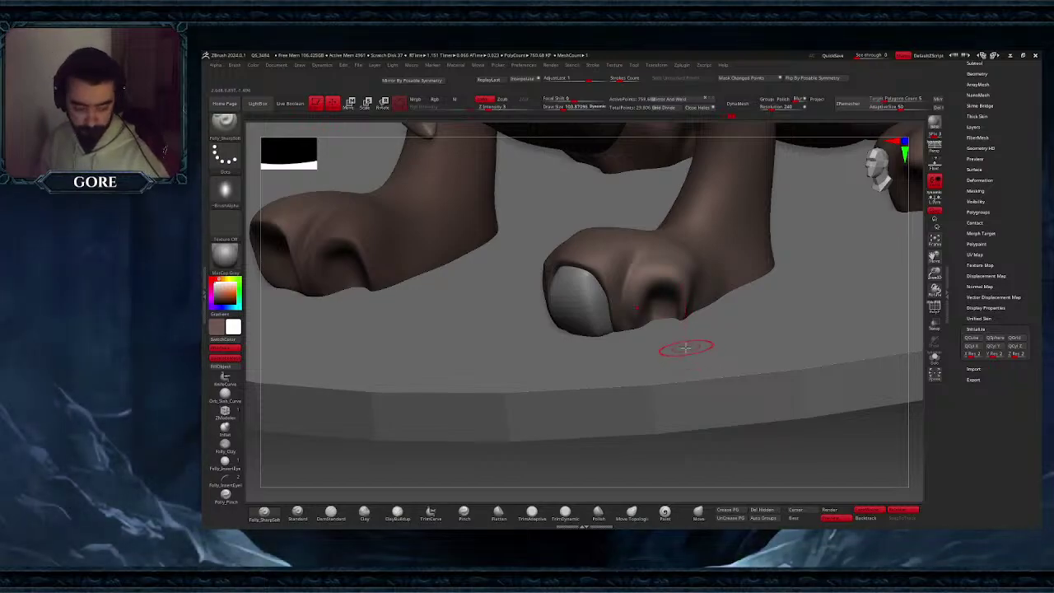
pyautogui.press('shift')
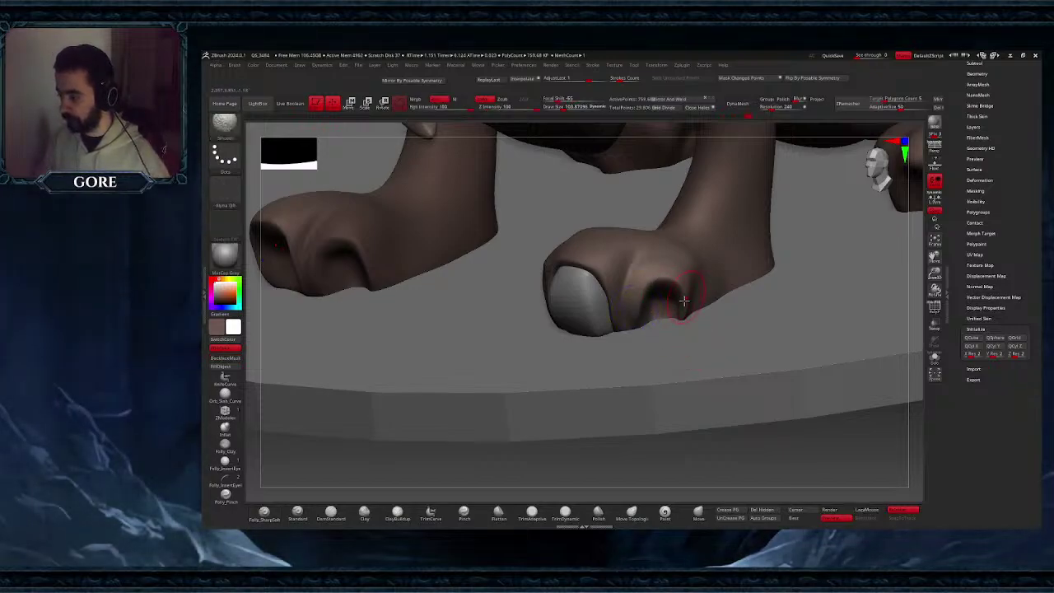
# - Select the middle toe for duplication with the Move gizmo and delete its lower subdivision levels
pyautogui.keyDown('ctrl'); pyautogui.moveTo(684, 301); pyautogui.dragTo(661, 309, button='right'); pyautogui.keyUp('ctrl')
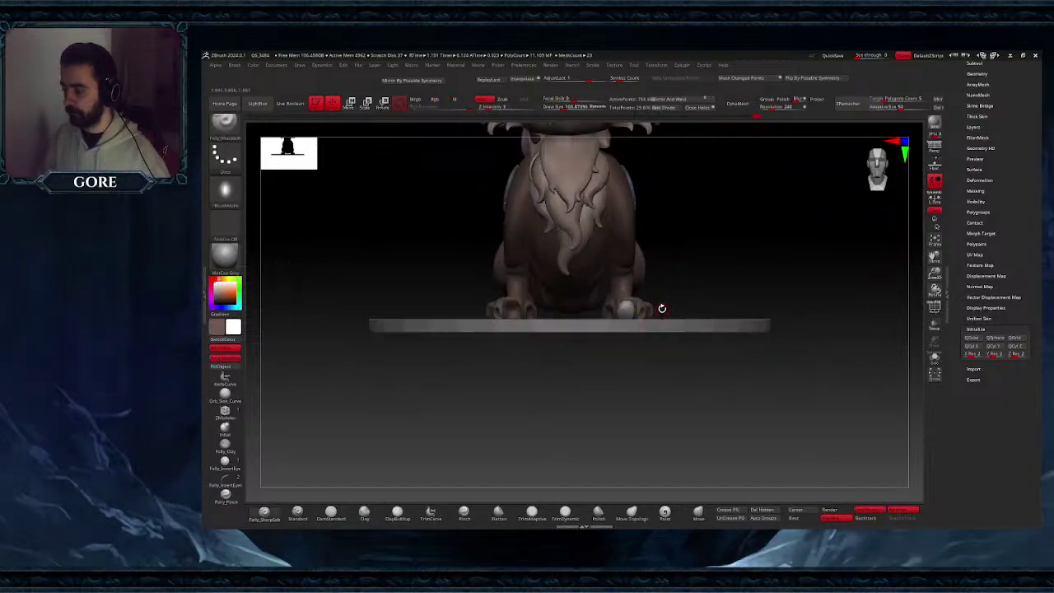
pyautogui.moveTo(664, 353); pyautogui.dragTo(605, 345, button='right')
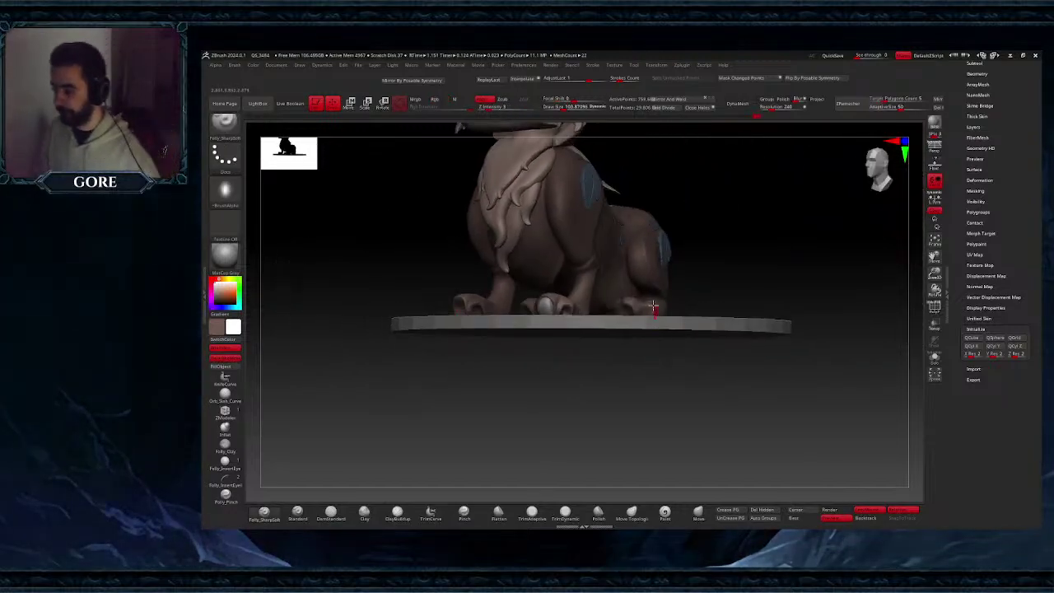
pyautogui.moveTo(653, 307); pyautogui.dragTo(596, 298, button='right')
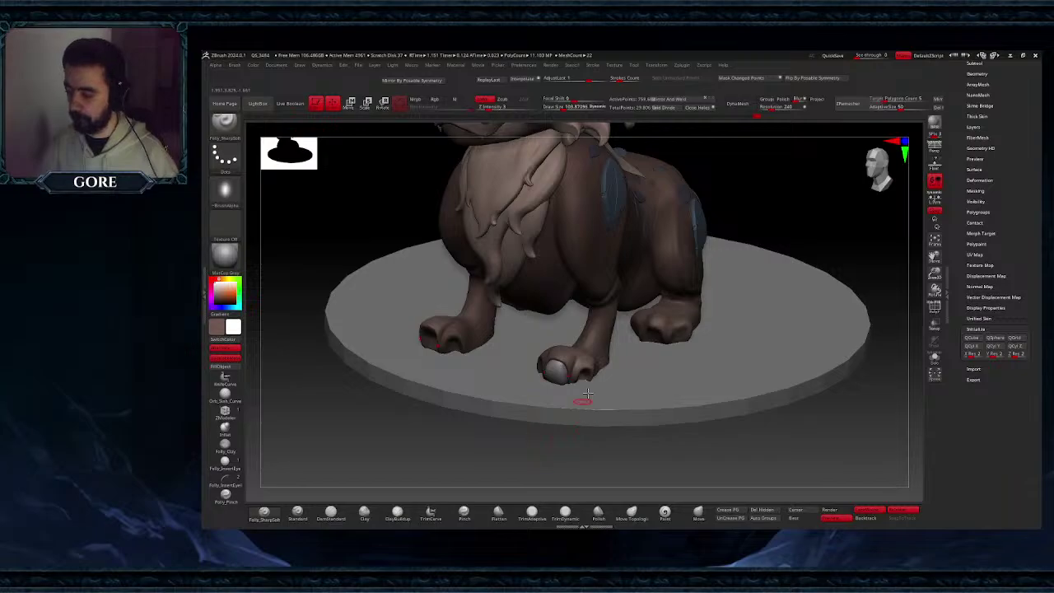
pyautogui.moveTo(562, 328)
pyautogui.mouseDown(button='right')
pyautogui.moveTo(557, 314)
pyautogui.moveTo(586, 323)
pyautogui.mouseUp(button='right')
pyautogui.click(350, 104)
pyautogui.keyDown('alt'); pyautogui.click(670, 314); pyautogui.keyUp('alt')
pyautogui.keyDown('ctrl'); pyautogui.moveTo(669, 314); pyautogui.dragTo(666, 342, button='right'); pyautogui.keyUp('ctrl')
pyautogui.moveTo(665, 342); pyautogui.dragTo(650, 363, button='right')
pyautogui.keyDown('ctrl'); pyautogui.moveTo(599, 308); pyautogui.dragTo(592, 308); pyautogui.keyUp('ctrl')
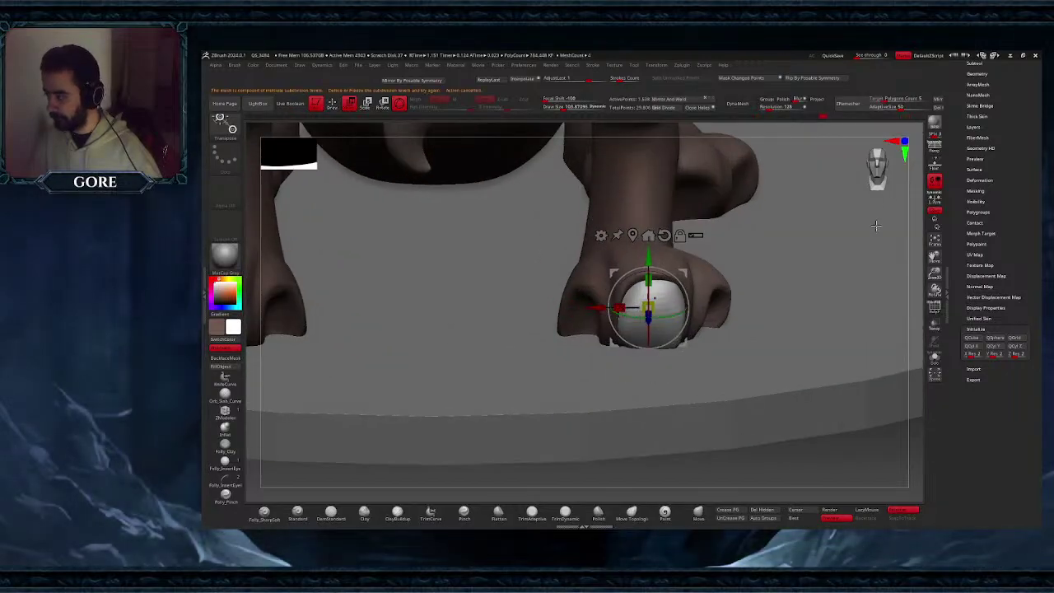
pyautogui.click(977, 73)
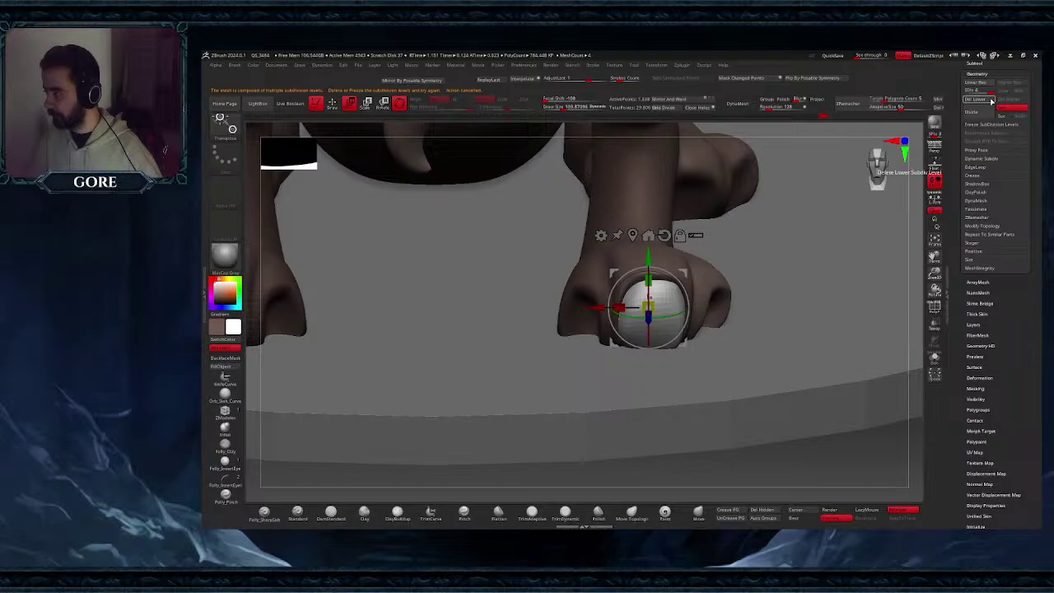
pyautogui.click(991, 100)
# - Duplicate the middle toe toward the outer hollow, scale the copy down, and move it into the hollow
pyautogui.keyDown('ctrl'); pyautogui.moveTo(597, 308); pyautogui.dragTo(658, 311); pyautogui.keyUp('ctrl')
pyautogui.moveTo(659, 312); pyautogui.dragTo(600, 316, button='right')
pyautogui.moveTo(725, 307); pyautogui.dragTo(716, 315)
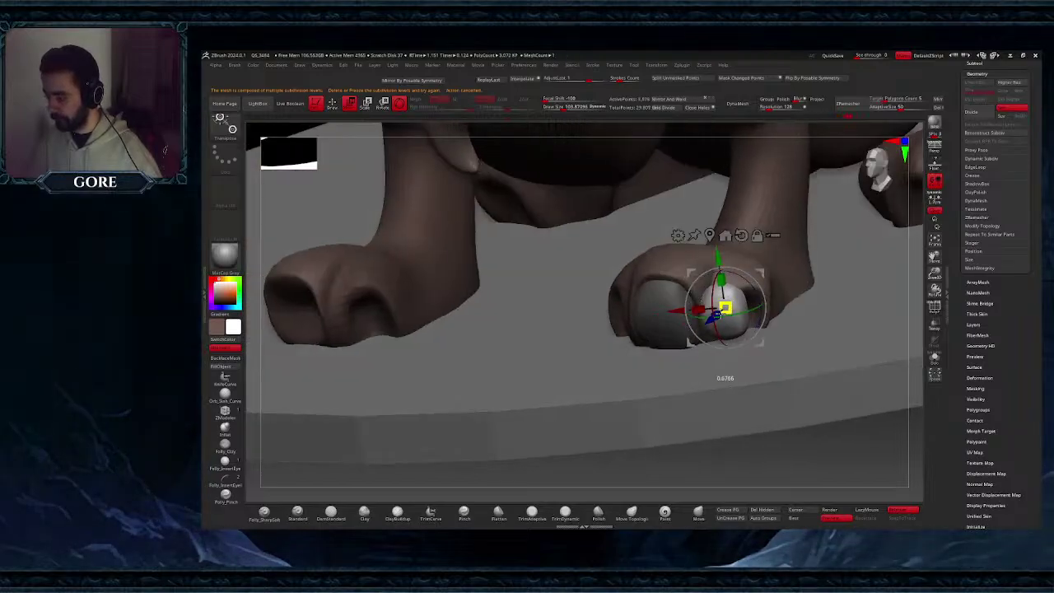
pyautogui.moveTo(715, 316); pyautogui.dragTo(655, 319, button='right')
pyautogui.moveTo(697, 320); pyautogui.dragTo(733, 310)
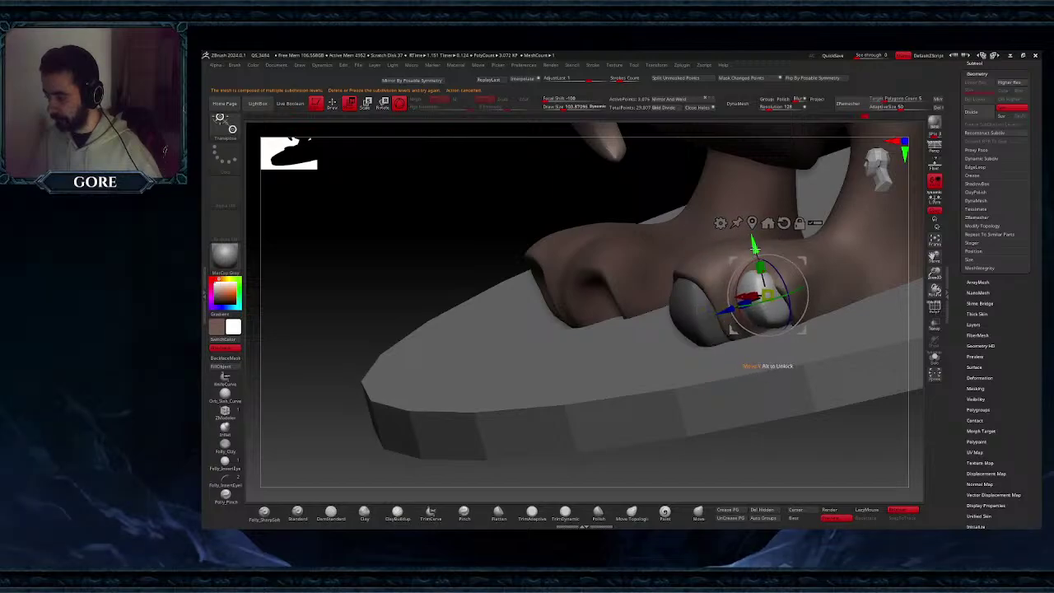
pyautogui.moveTo(754, 248); pyautogui.dragTo(757, 263)
# - Rotate and reposition the outer toe with the gizmo so it sits snugly in its hollow
pyautogui.moveTo(759, 331); pyautogui.dragTo(798, 347, button='right')
pyautogui.moveTo(770, 312); pyautogui.dragTo(790, 297)
pyautogui.moveTo(697, 316); pyautogui.dragTo(791, 294)
pyautogui.moveTo(817, 298)
pyautogui.mouseDown(button='right')
pyautogui.moveTo(782, 293)
pyautogui.moveTo(805, 290)
pyautogui.mouseUp(button='right')
pyautogui.moveTo(780, 302); pyautogui.dragTo(770, 281)
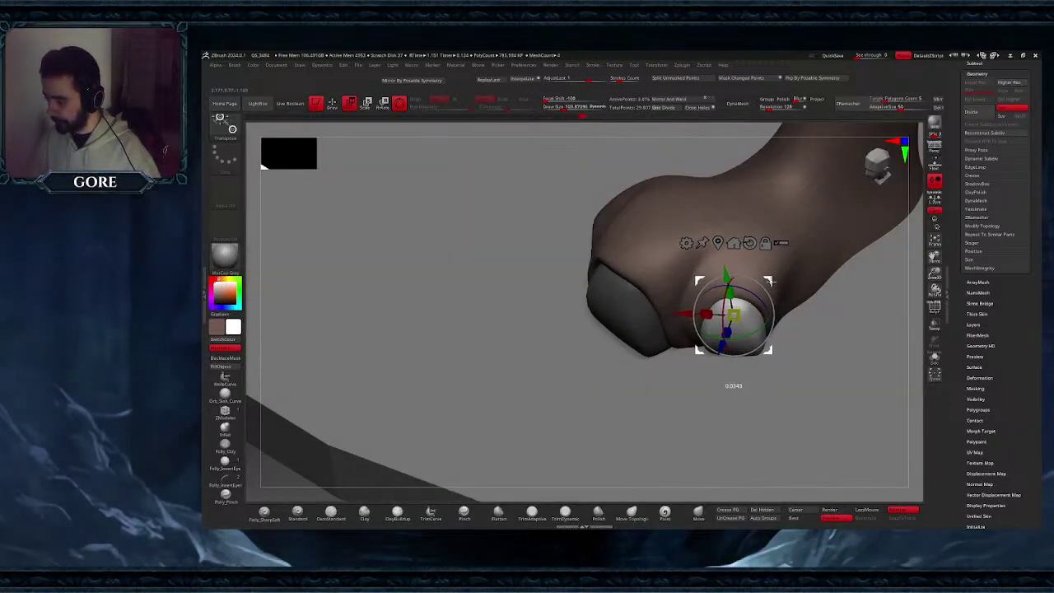
pyautogui.moveTo(771, 281); pyautogui.dragTo(769, 255, button='right')
pyautogui.moveTo(768, 293); pyautogui.dragTo(768, 293)
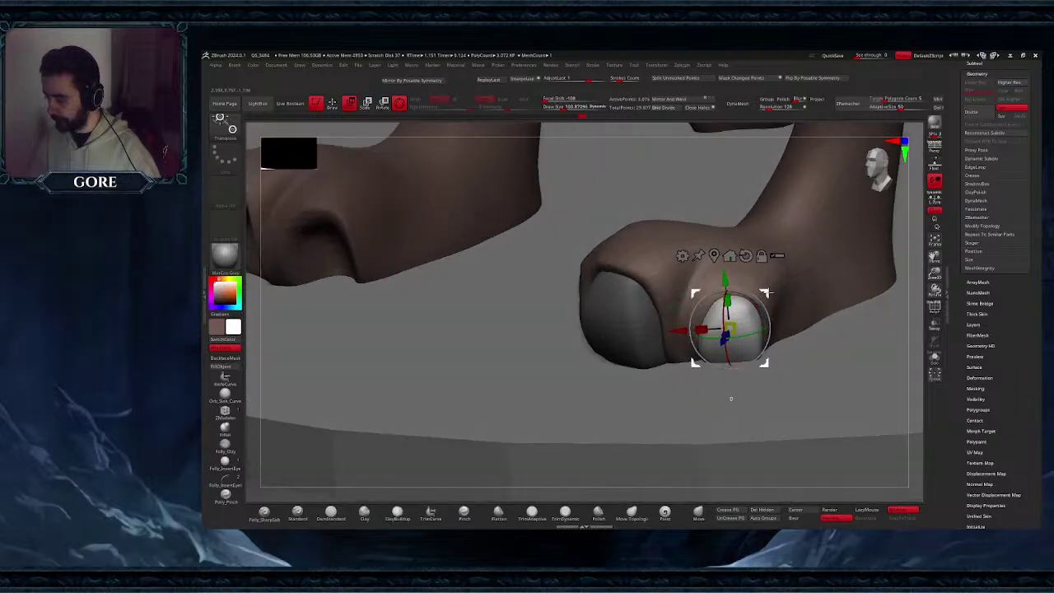
# - Select the body and pull the paw's skin beside the outer toe into shape with the Move brush
pyautogui.click(698, 513)
pyautogui.moveTo(710, 317)
pyautogui.mouseDown(button='right')
pyautogui.moveTo(693, 346)
pyautogui.moveTo(696, 336)
pyautogui.mouseUp(button='right')
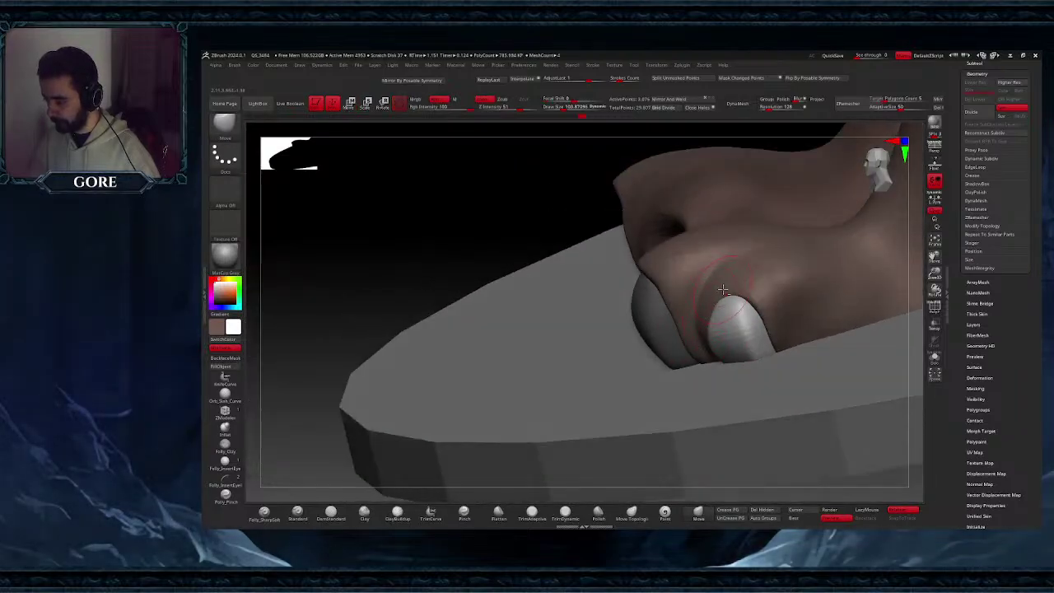
pyautogui.keyDown('alt'); pyautogui.click(721, 305); pyautogui.keyUp('alt')
pyautogui.moveTo(722, 308); pyautogui.dragTo(708, 312)
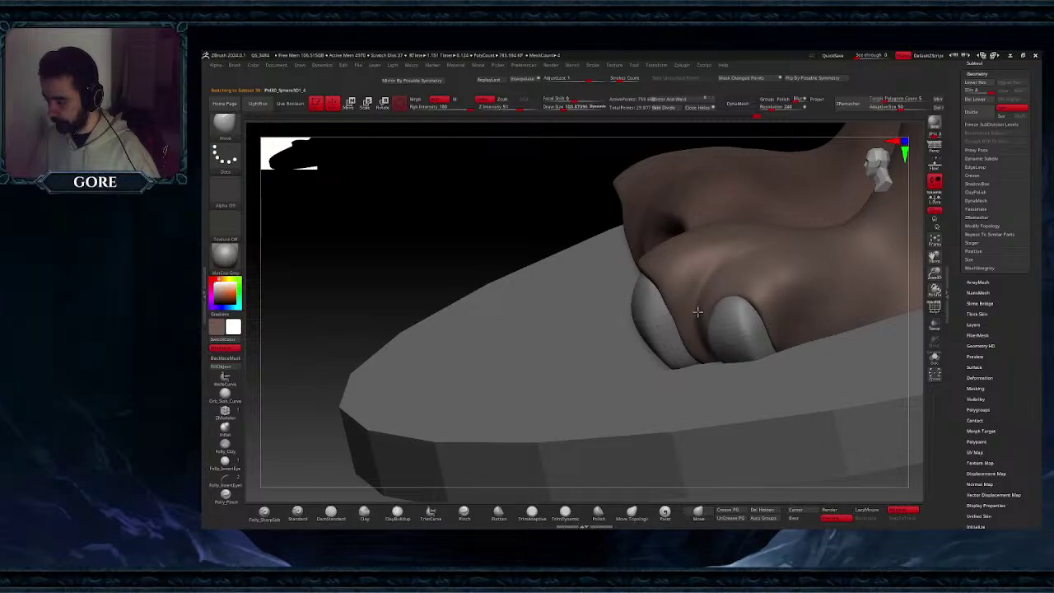
pyautogui.moveTo(698, 312); pyautogui.dragTo(731, 331, button='right')
# - Select the outer toe and place a duplicate of it at the paw's inner hollow with the Move gizmo
pyautogui.keyDown('alt'); pyautogui.click(730, 336); pyautogui.keyUp('alt')
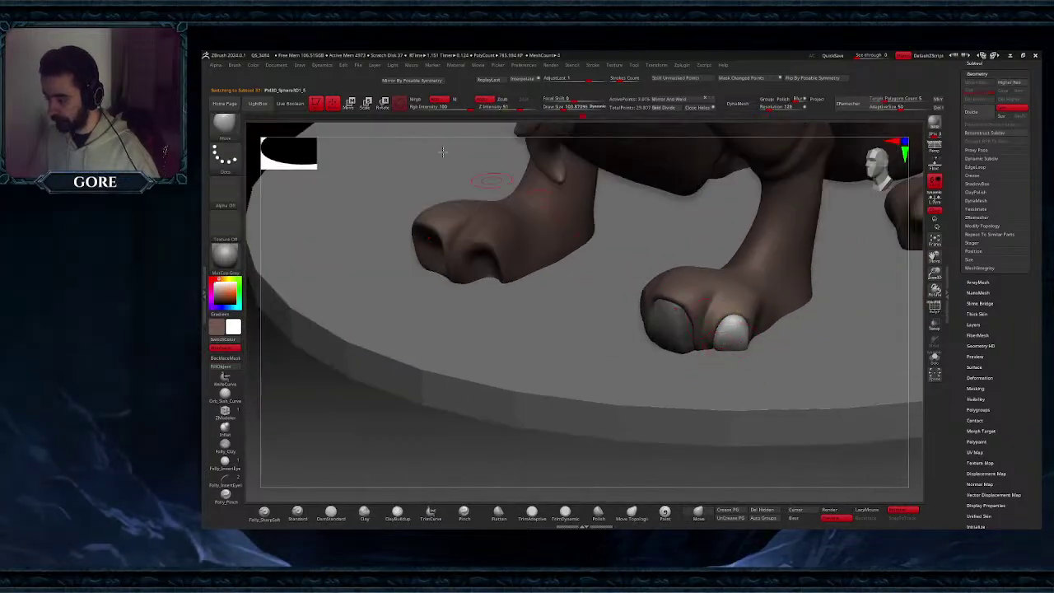
pyautogui.click(347, 103)
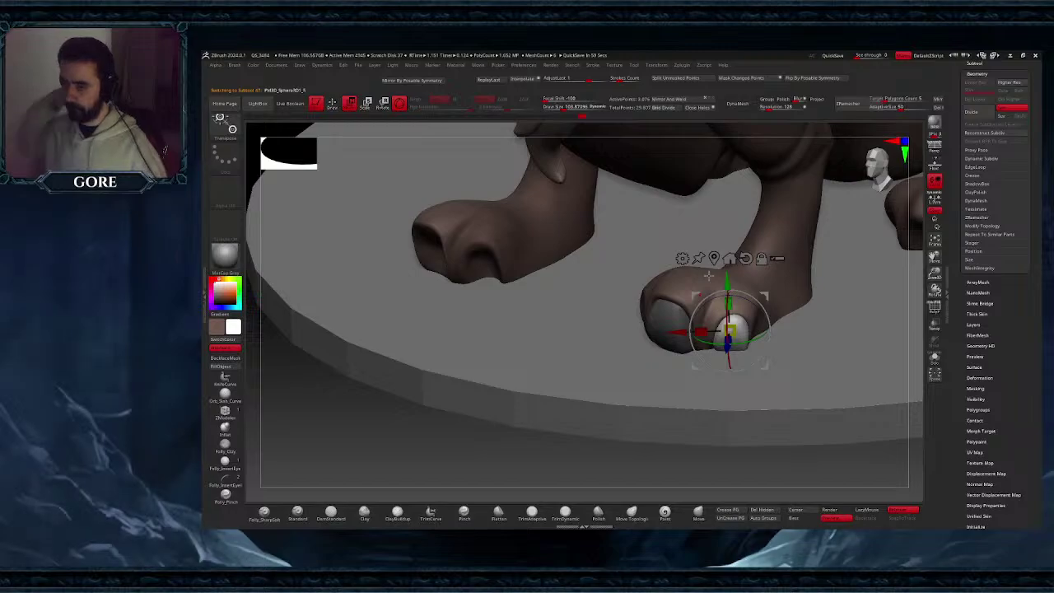
pyautogui.moveTo(843, 387); pyautogui.dragTo(790, 352)
pyautogui.keyDown('alt'); pyautogui.moveTo(733, 336); pyautogui.dragTo(589, 350); pyautogui.keyUp('alt')
pyautogui.moveTo(608, 359); pyautogui.dragTo(646, 387, button='right')
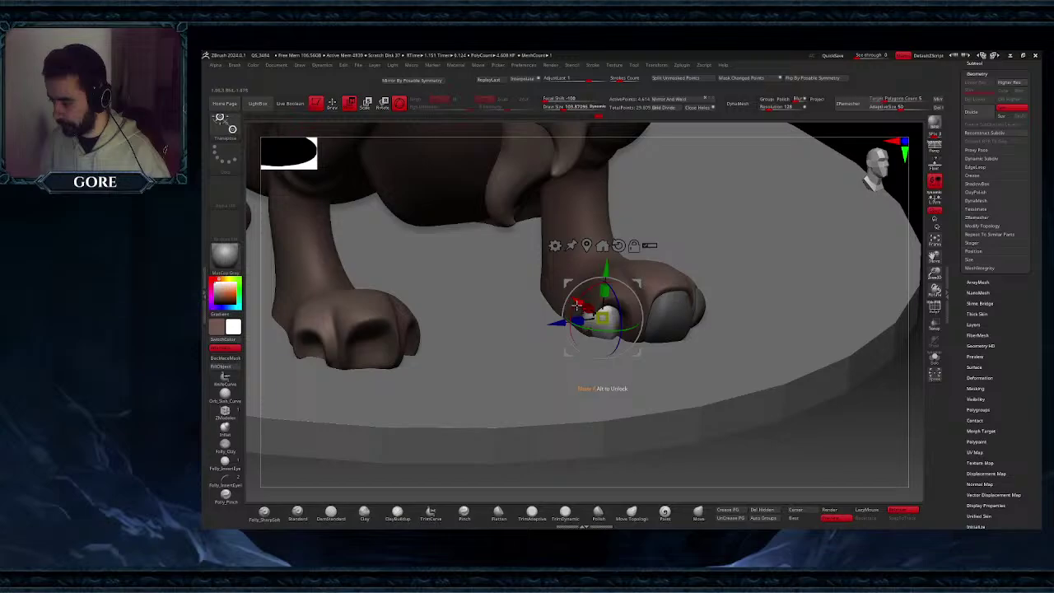
# - Move and rotate the inner toe with the gizmo so it fits inside the inner hollow
pyautogui.moveTo(579, 302); pyautogui.dragTo(590, 308)
pyautogui.moveTo(611, 336)
pyautogui.mouseDown(button='right')
pyautogui.moveTo(581, 317)
pyautogui.moveTo(603, 354)
pyautogui.mouseUp(button='right')
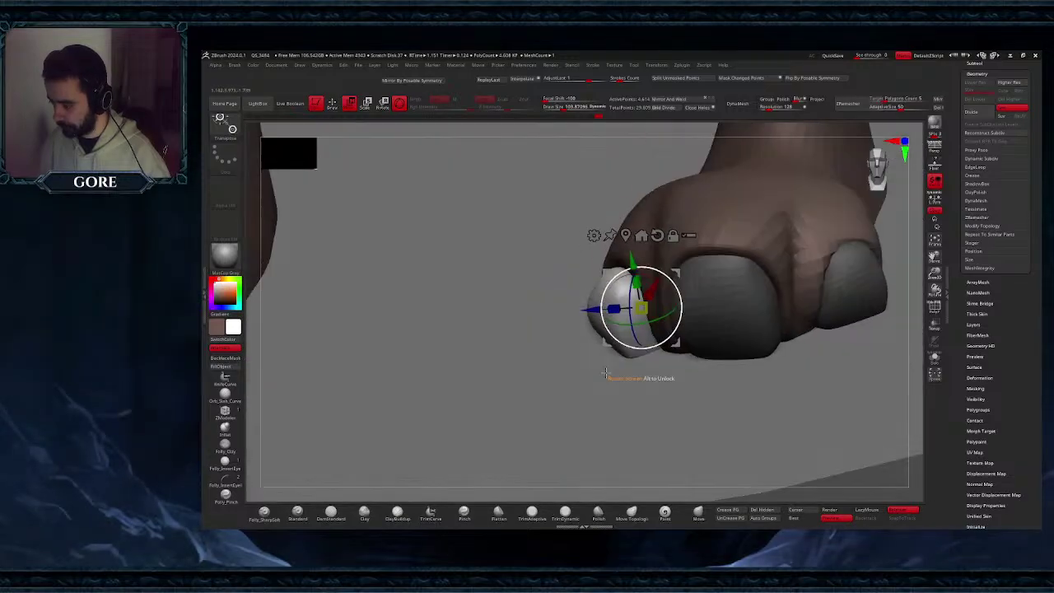
pyautogui.moveTo(596, 308); pyautogui.dragTo(609, 308)
pyautogui.moveTo(611, 311); pyautogui.dragTo(664, 320, button='right')
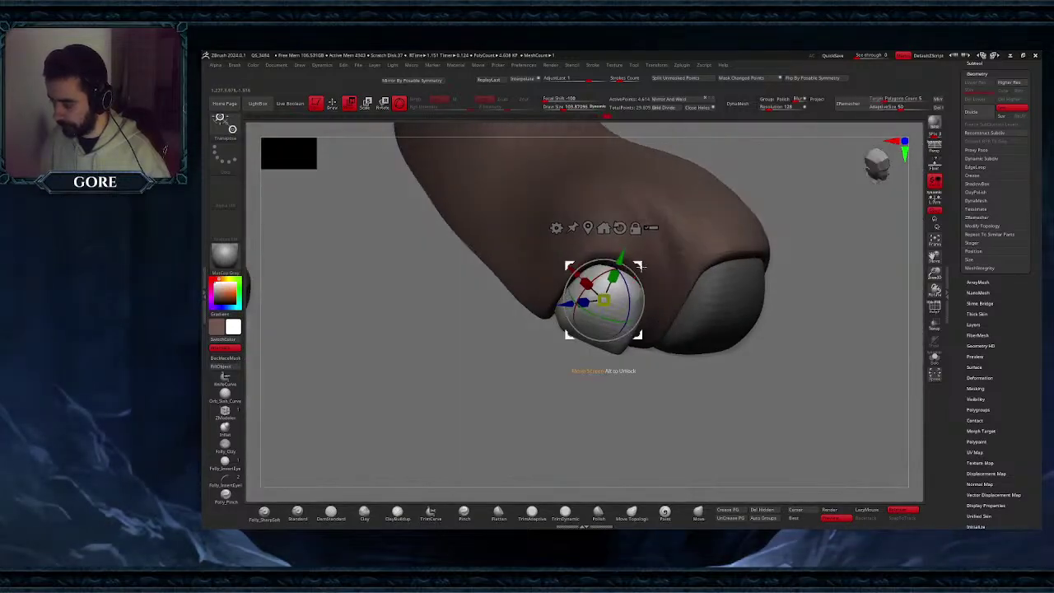
pyautogui.moveTo(639, 267); pyautogui.dragTo(638, 262)
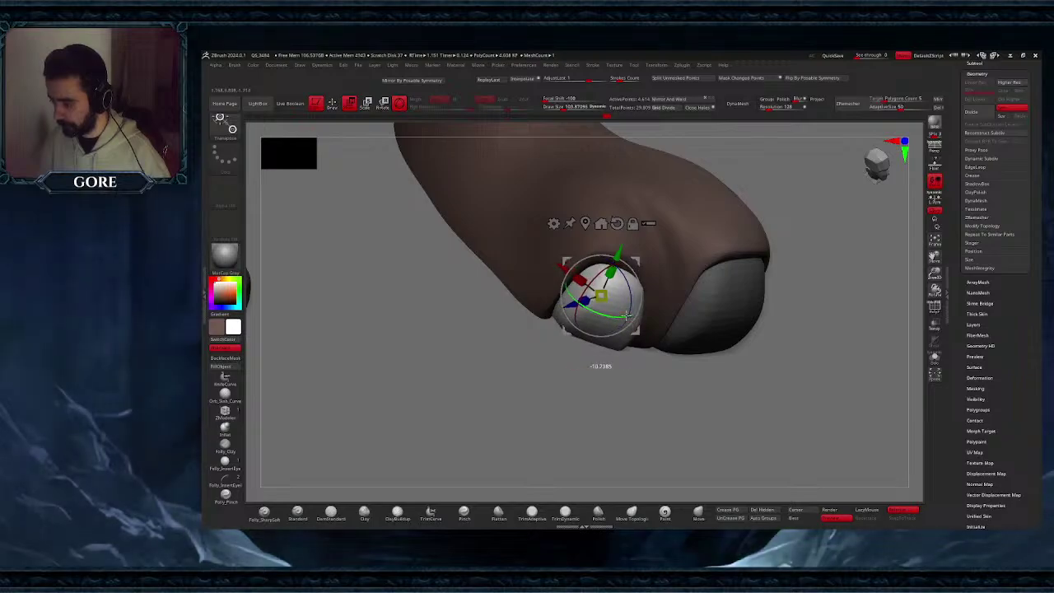
pyautogui.moveTo(639, 261); pyautogui.dragTo(637, 259)
# - Enlarge the Move brush and reshape the inner toe's upper edge to follow the hollow's rim
pyautogui.moveTo(623, 273); pyautogui.dragTo(599, 280, button='right')
pyautogui.click(333, 106)
pyautogui.press('space')
pyautogui.moveTo(611, 275); pyautogui.dragTo(608, 277)
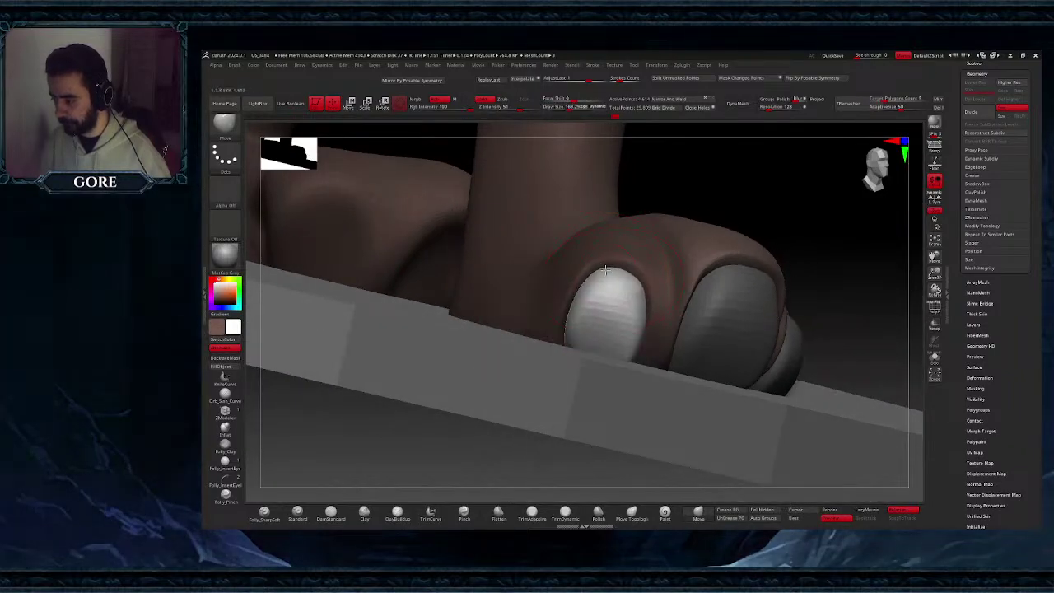
pyautogui.moveTo(605, 270); pyautogui.dragTo(670, 324, button='right')
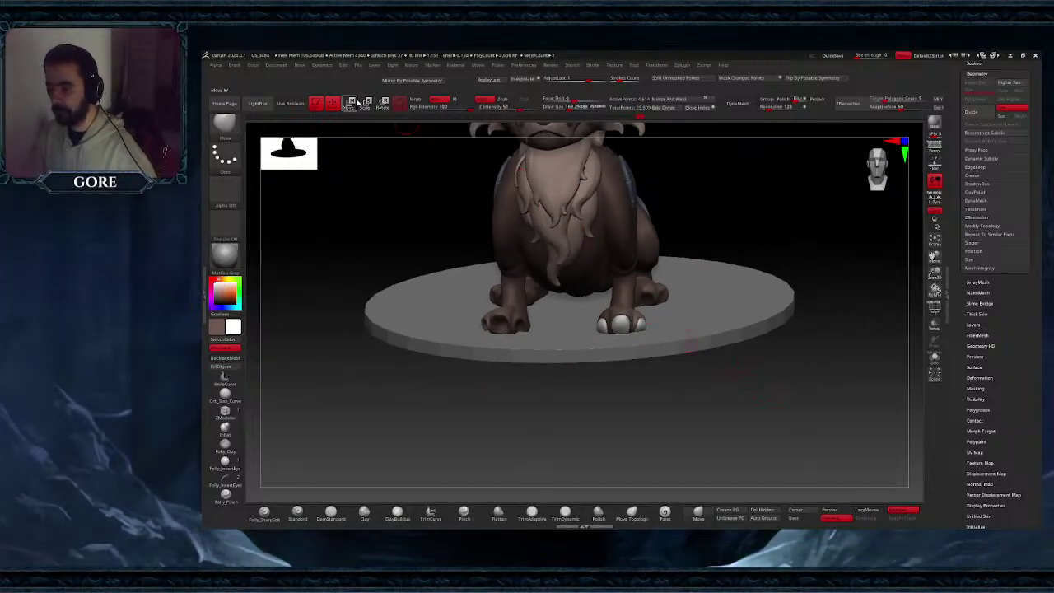
# - Activate the Move gizmo for the front paw's toes
pyautogui.press('w')
pyautogui.moveTo(655, 305)
pyautogui.mouseDown(button='right')
pyautogui.moveTo(646, 338)
pyautogui.moveTo(655, 319)
pyautogui.mouseUp(button='right')
pyautogui.keyDown('ctrl'); pyautogui.moveTo(654, 320); pyautogui.dragTo(661, 333, button='right'); pyautogui.keyUp('ctrl')
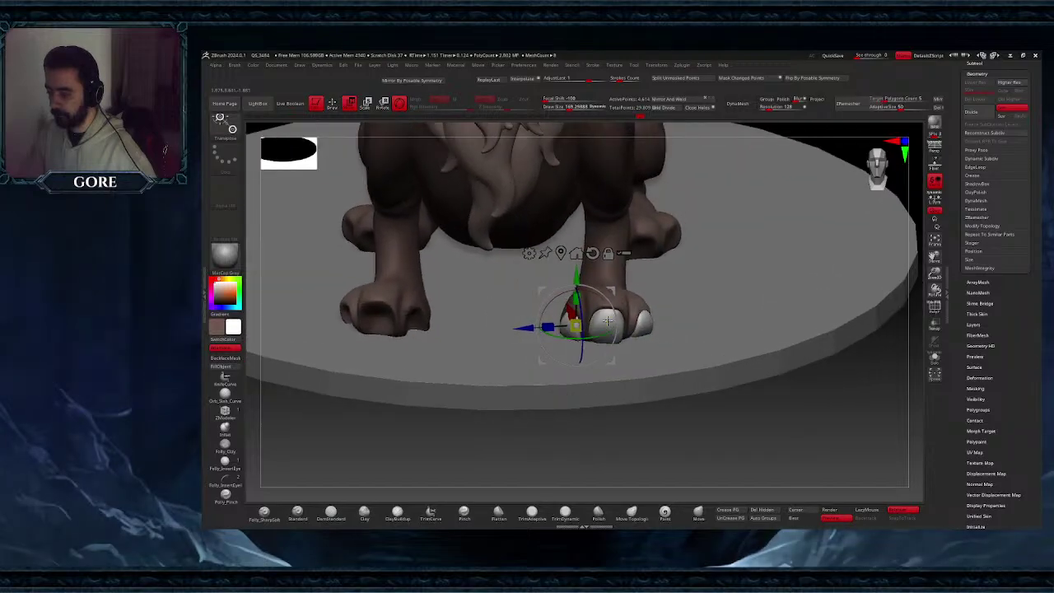
# - Isolate the front paw's claws, duplicate one claw and place the copy beside the paw
pyautogui.click(565, 252)
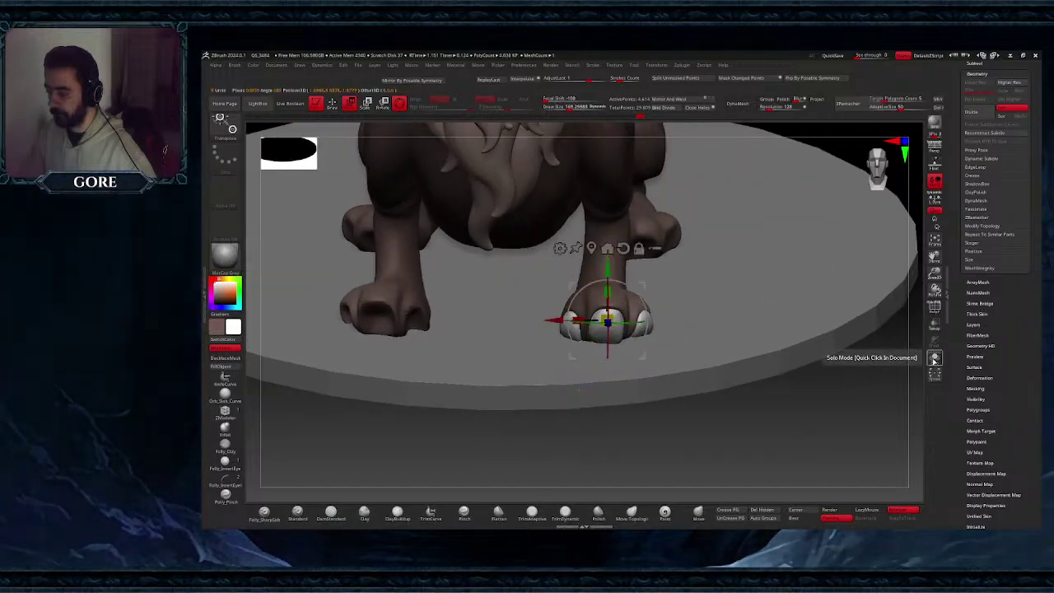
pyautogui.click(935, 360)
pyautogui.keyDown('ctrl'); pyautogui.moveTo(700, 357); pyautogui.dragTo(654, 363, button='right'); pyautogui.keyUp('ctrl')
pyautogui.moveTo(654, 363); pyautogui.dragTo(698, 404, button='right')
pyautogui.keyDown('ctrl'); pyautogui.click(543, 368); pyautogui.keyUp('ctrl')
pyautogui.keyDown('ctrl'); pyautogui.moveTo(583, 402); pyautogui.dragTo(892, 324); pyautogui.keyUp('ctrl')
pyautogui.click(934, 361)
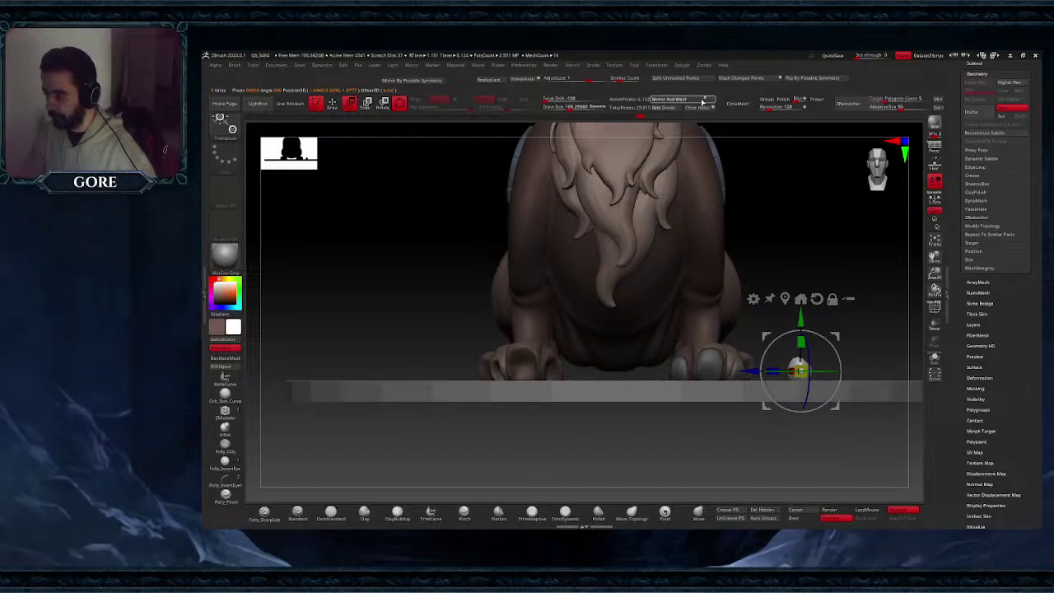
# - Clear the mask and copy all claws to the opposite side with Mirror And Weld, keeping Local Symmetry off
pyautogui.click(702, 100)
pyautogui.hotkey('ctrl', 'z')
pyautogui.keyDown('ctrl'); pyautogui.moveTo(795, 244); pyautogui.dragTo(835, 242); pyautogui.keyUp('ctrl')
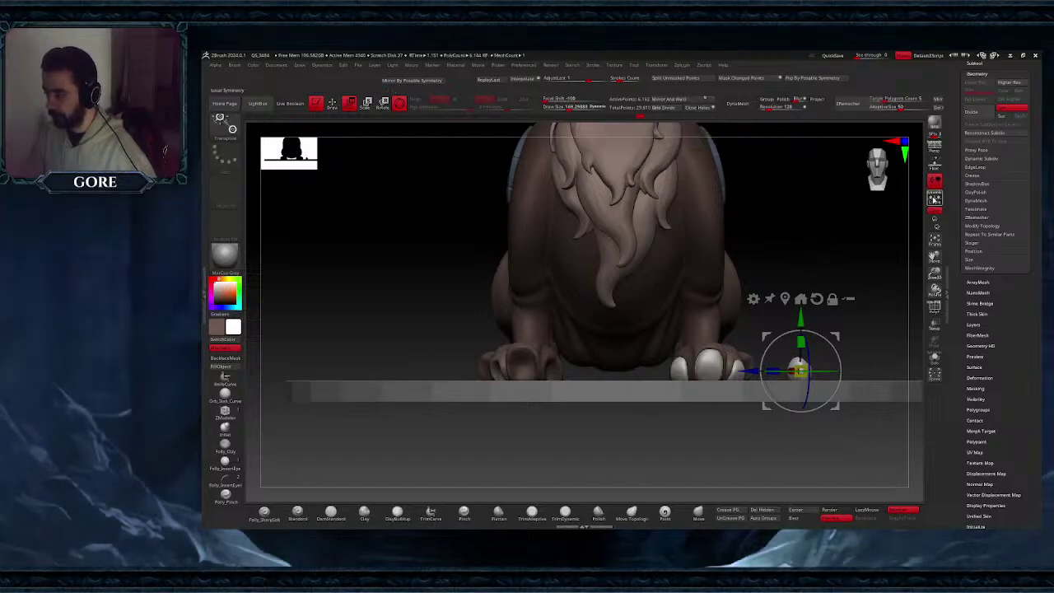
pyautogui.click(693, 103)
pyautogui.hotkey('ctrl', 'z')
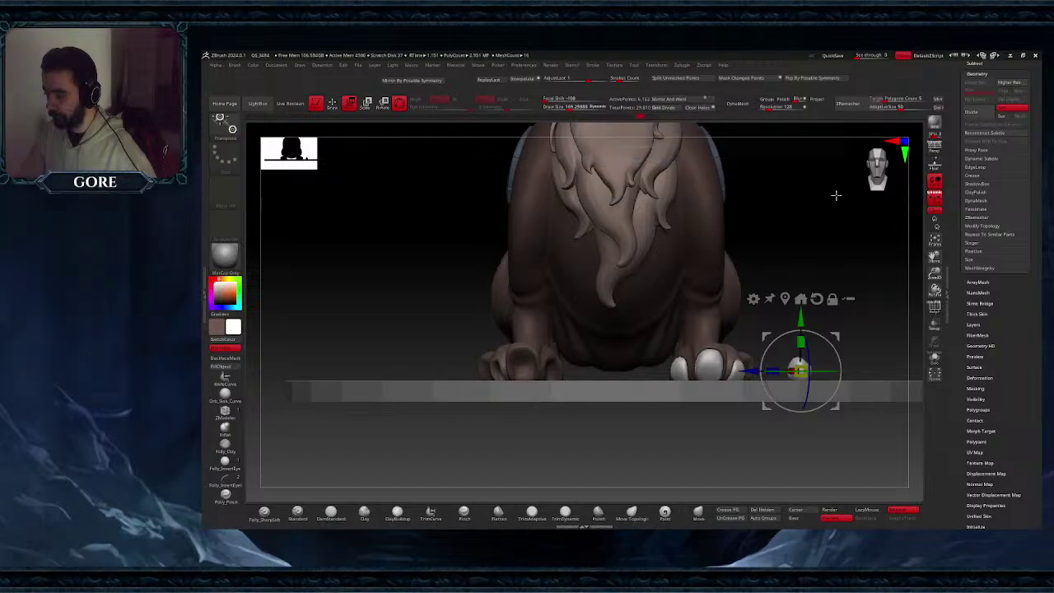
pyautogui.click(934, 203)
pyautogui.moveTo(857, 239); pyautogui.dragTo(817, 296)
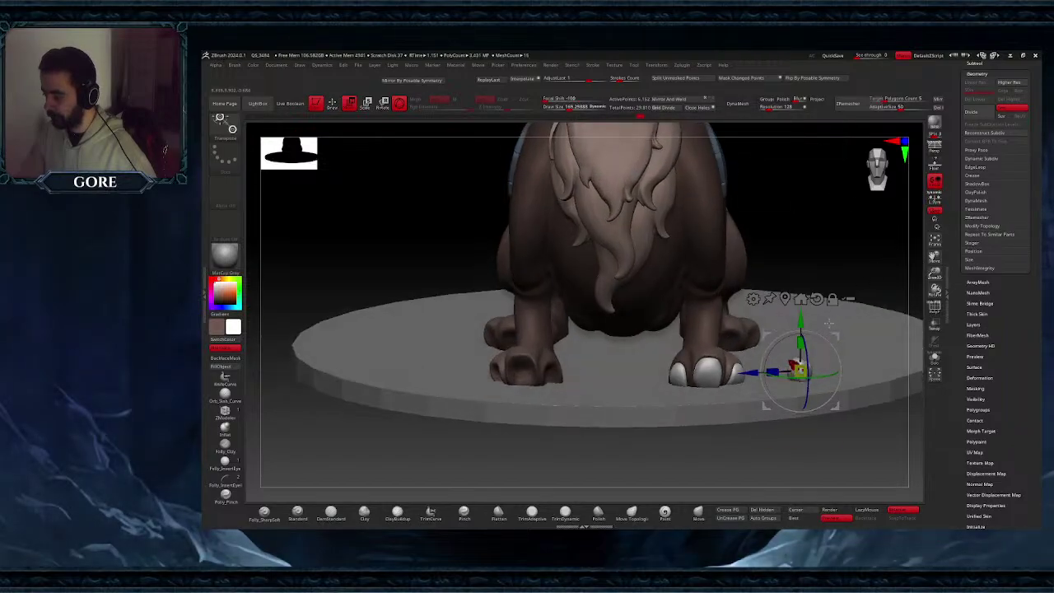
pyautogui.click(689, 100)
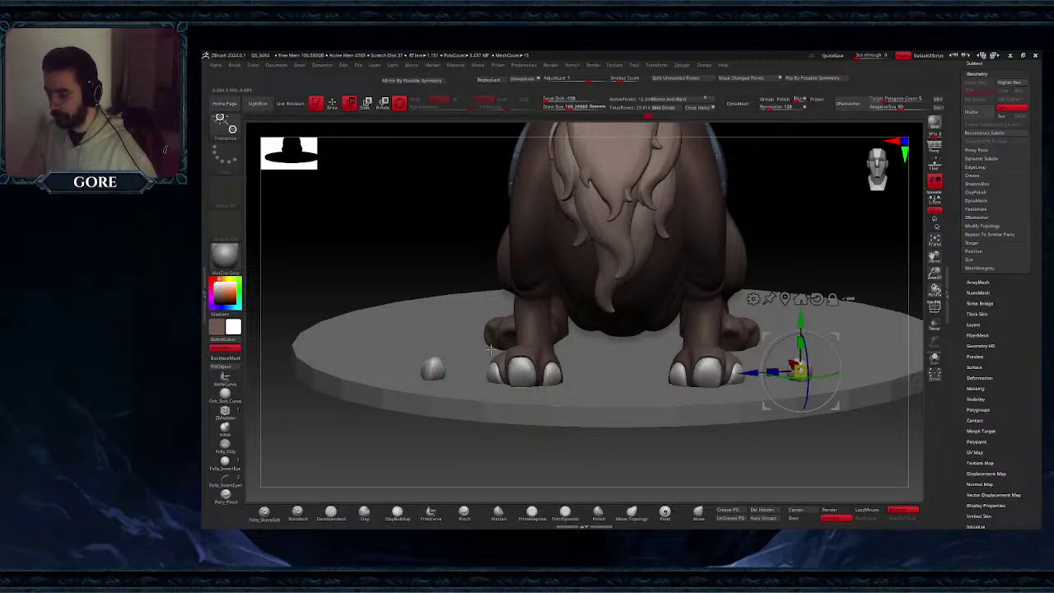
pyautogui.moveTo(811, 381); pyautogui.dragTo(760, 404, button='right')
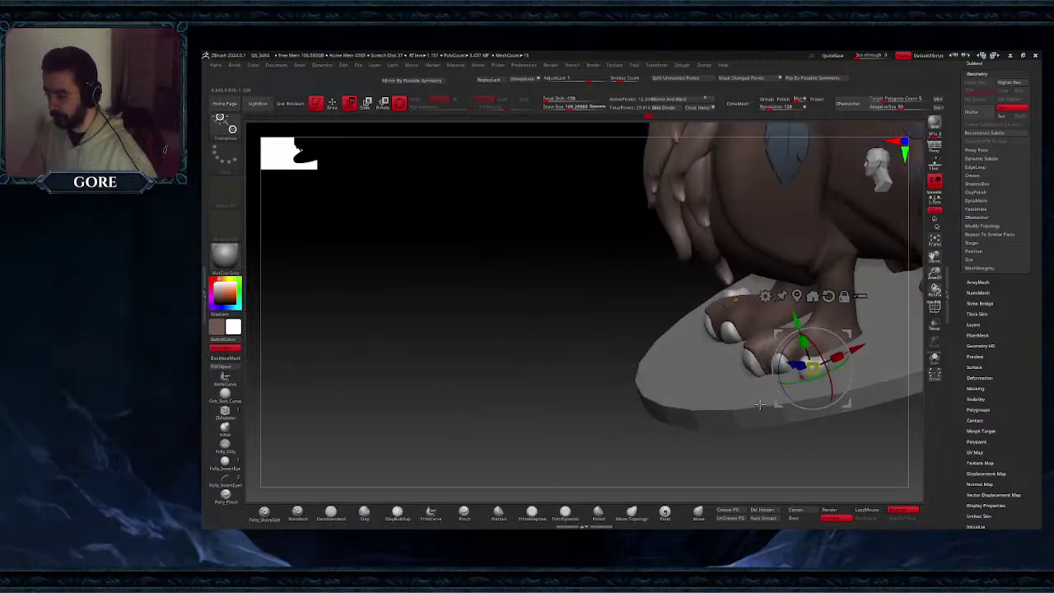
pyautogui.keyDown('alt'); pyautogui.moveTo(916, 267); pyautogui.dragTo(848, 306, button='right'); pyautogui.keyUp('alt')
pyautogui.moveTo(739, 421); pyautogui.dragTo(874, 346)
pyautogui.hotkey('ctrl', 'z')
# - Mask everything except the spare claw pair and move it back to the hind paws
pyautogui.moveTo(764, 405); pyautogui.dragTo(830, 438, button='right')
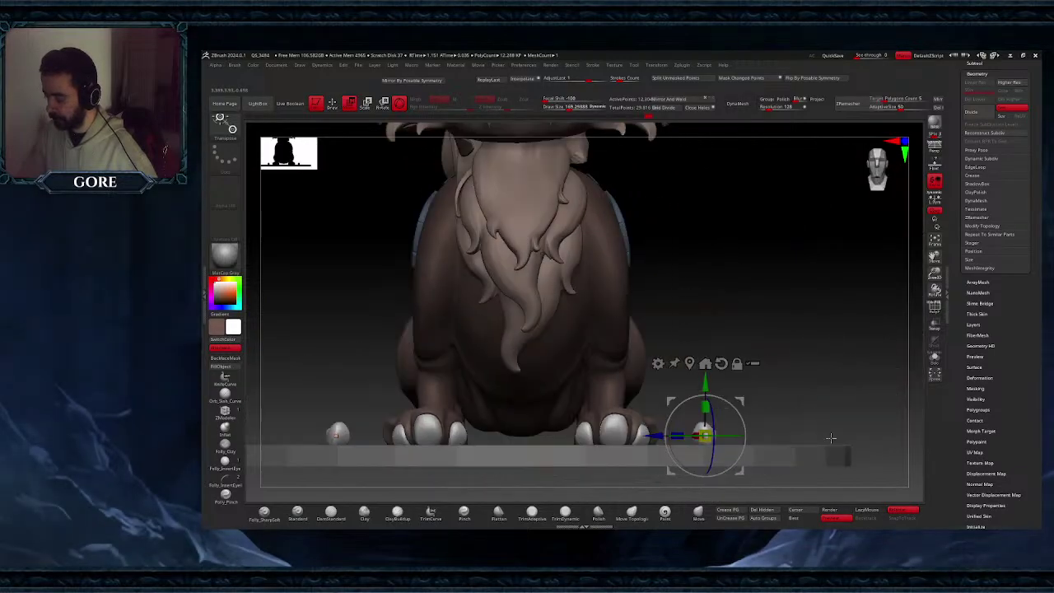
pyautogui.keyDown('ctrl'); pyautogui.moveTo(734, 334); pyautogui.dragTo(774, 496); pyautogui.keyUp('ctrl')
pyautogui.moveTo(774, 495); pyautogui.dragTo(696, 512, button='right')
pyautogui.keyDown('alt'); pyautogui.moveTo(922, 308); pyautogui.dragTo(831, 286, button='right'); pyautogui.keyUp('alt')
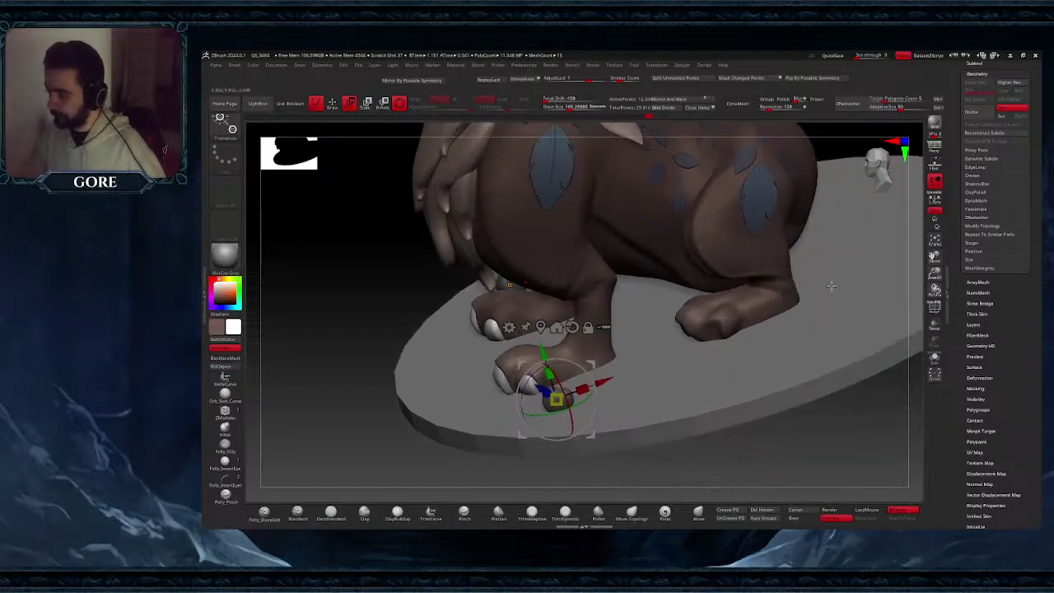
pyautogui.keyDown('ctrl'); pyautogui.click(834, 445); pyautogui.keyUp('ctrl')
pyautogui.moveTo(604, 381); pyautogui.dragTo(751, 304)
# - Rotate, scale and position the spare claw so it sits on the outer toe of the hind paw
pyautogui.keyDown('ctrl'); pyautogui.moveTo(776, 354); pyautogui.dragTo(718, 402, button='right'); pyautogui.keyUp('ctrl')
pyautogui.moveTo(710, 360); pyautogui.dragTo(735, 354)
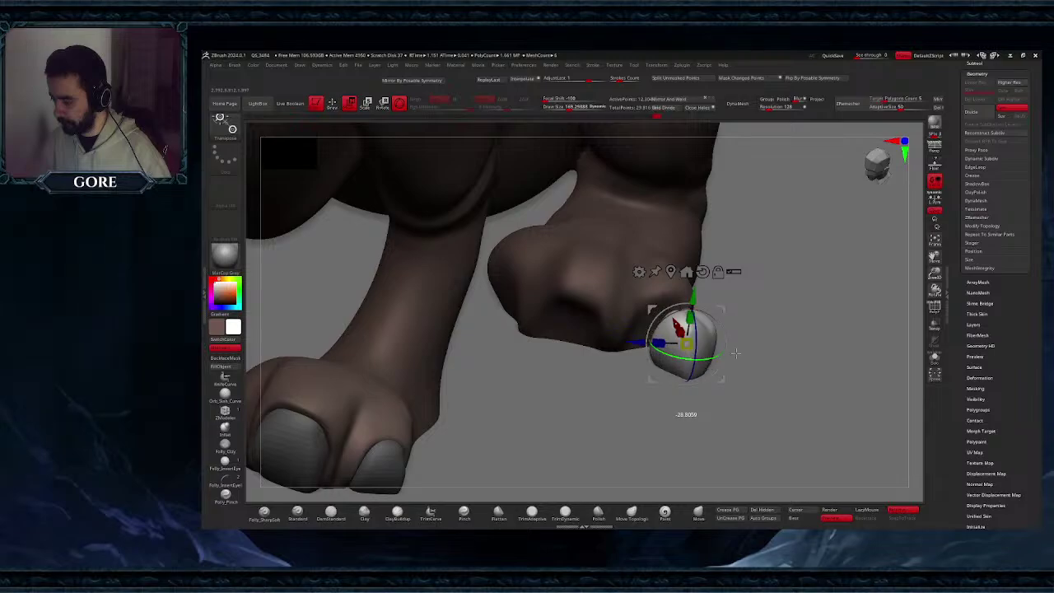
pyautogui.moveTo(708, 304); pyautogui.dragTo(680, 303)
pyautogui.moveTo(680, 303); pyautogui.dragTo(679, 352, button='right')
pyautogui.moveTo(699, 291); pyautogui.dragTo(703, 288)
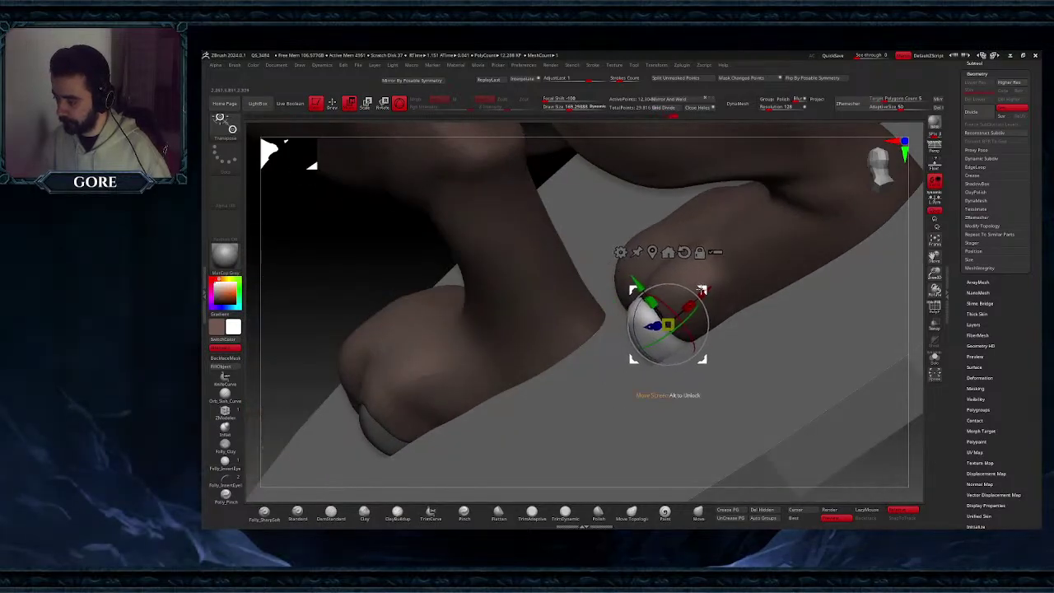
pyautogui.moveTo(713, 311); pyautogui.dragTo(720, 374, button='right')
pyautogui.moveTo(649, 337); pyautogui.dragTo(663, 293)
pyautogui.moveTo(677, 306); pyautogui.dragTo(613, 296, button='right')
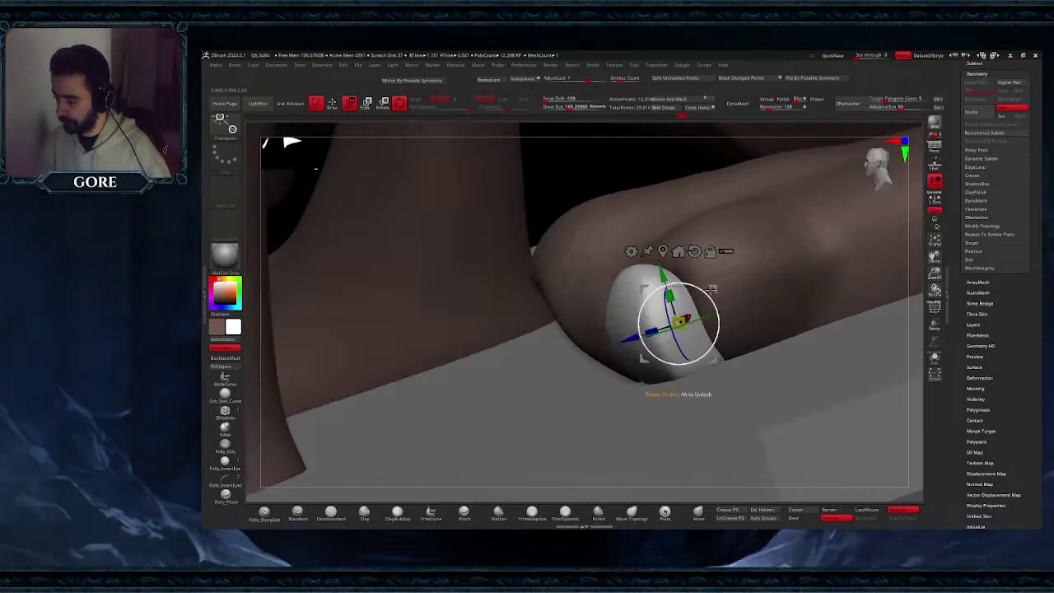
pyautogui.moveTo(716, 288); pyautogui.dragTo(723, 285)
pyautogui.keyDown('ctrl'); pyautogui.moveTo(718, 346); pyautogui.dragTo(743, 367, button='right'); pyautogui.keyUp('ctrl')
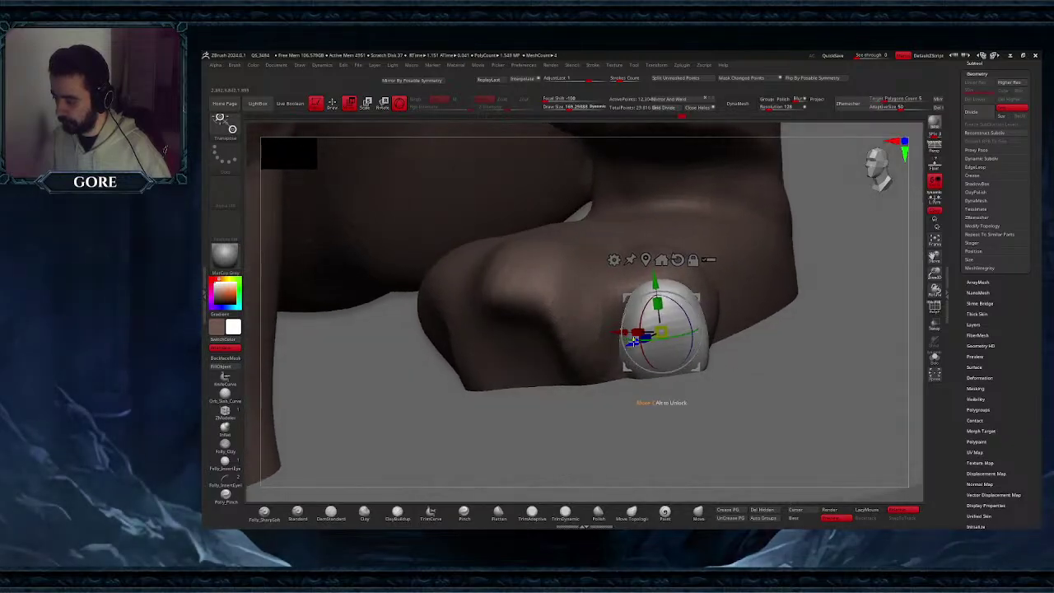
pyautogui.moveTo(635, 338); pyautogui.dragTo(615, 355)
# - Duplicate the outer claw onto the middle toe of the hind paw and rotate and move it to fit
pyautogui.moveTo(661, 309); pyautogui.dragTo(551, 312)
pyautogui.moveTo(572, 314); pyautogui.dragTo(571, 300, button='right')
pyautogui.moveTo(481, 354); pyautogui.dragTo(472, 355)
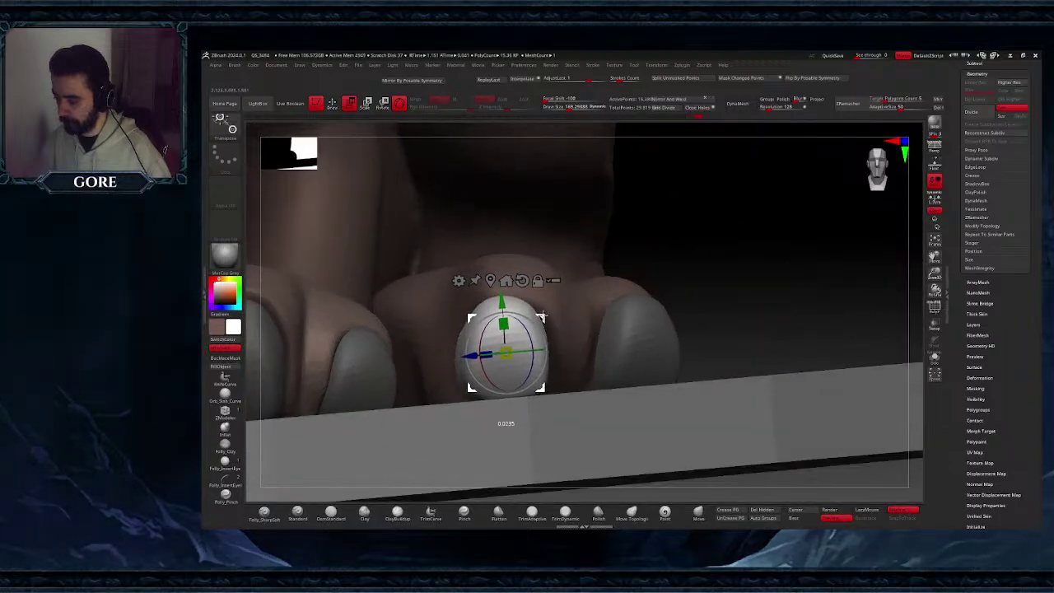
pyautogui.moveTo(566, 312); pyautogui.dragTo(539, 318, button='right')
pyautogui.moveTo(500, 359); pyautogui.dragTo(508, 352, button='right')
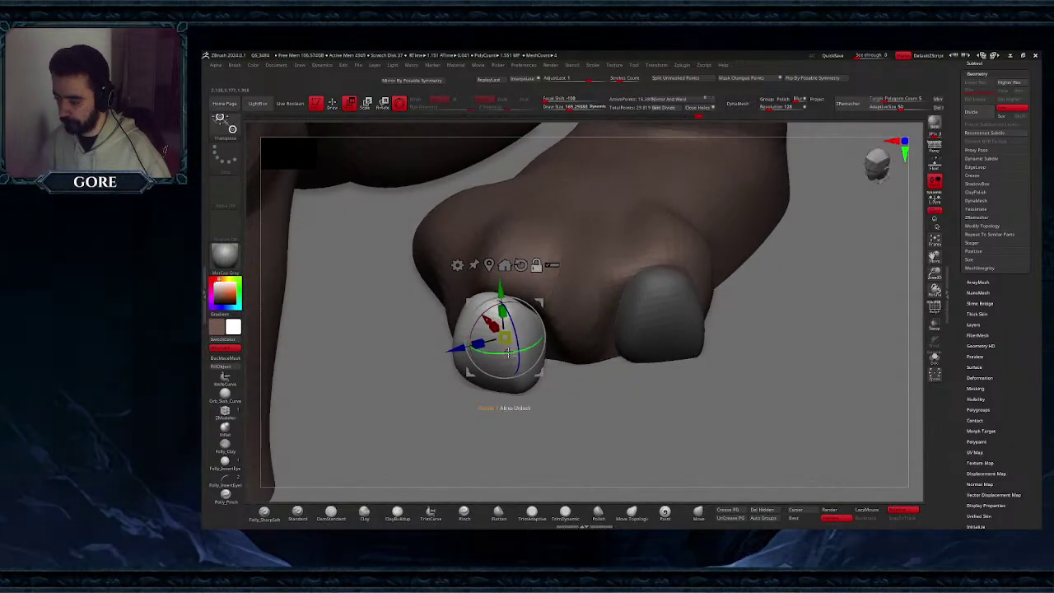
pyautogui.moveTo(491, 349); pyautogui.dragTo(497, 345)
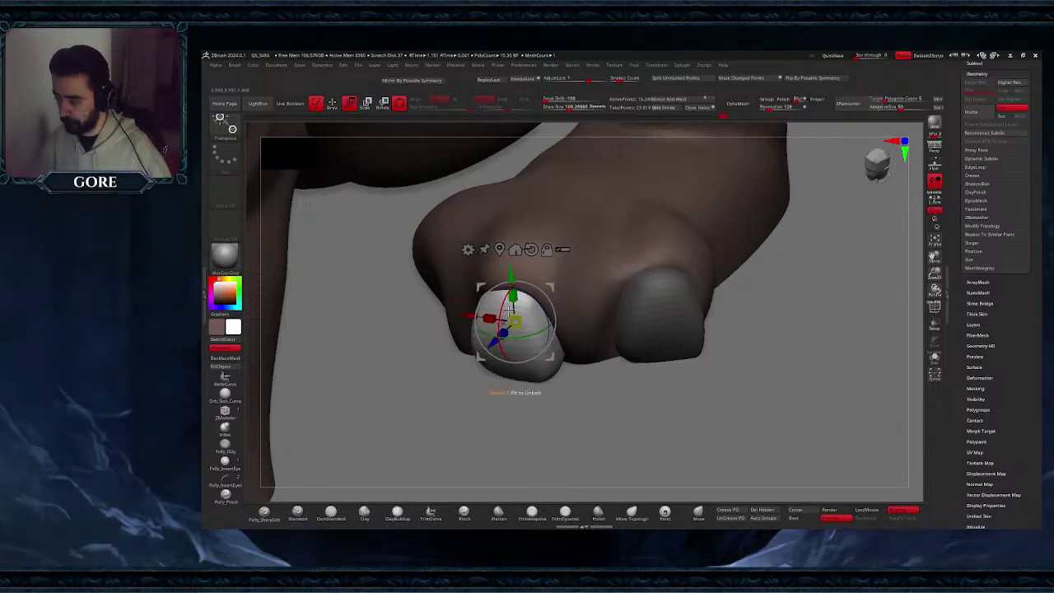
pyautogui.moveTo(540, 290); pyautogui.dragTo(573, 338, button='right')
pyautogui.moveTo(526, 332); pyautogui.dragTo(521, 331)
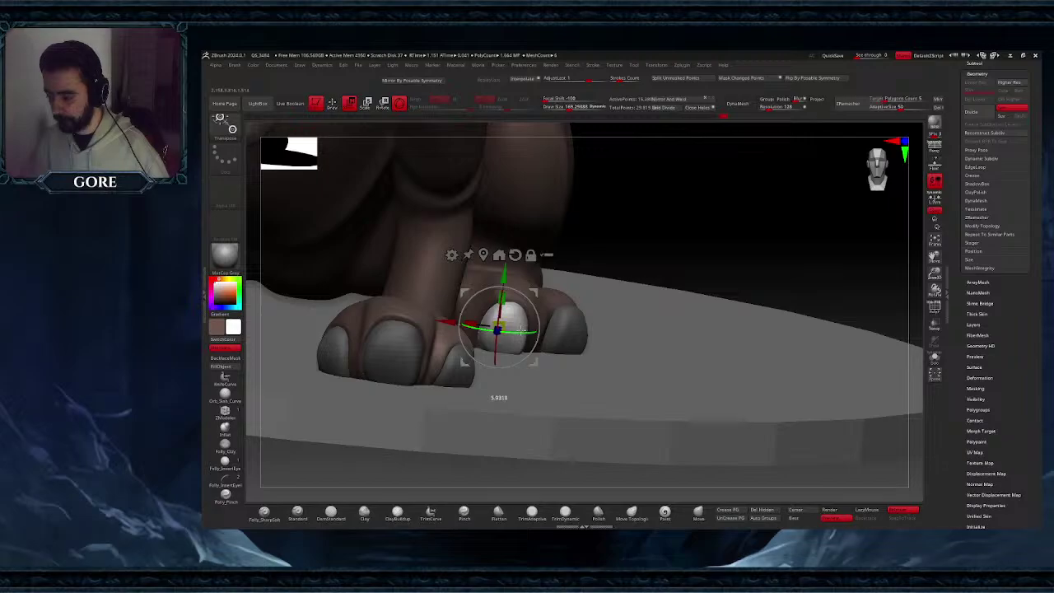
pyautogui.moveTo(535, 293); pyautogui.dragTo(555, 303, button='right')
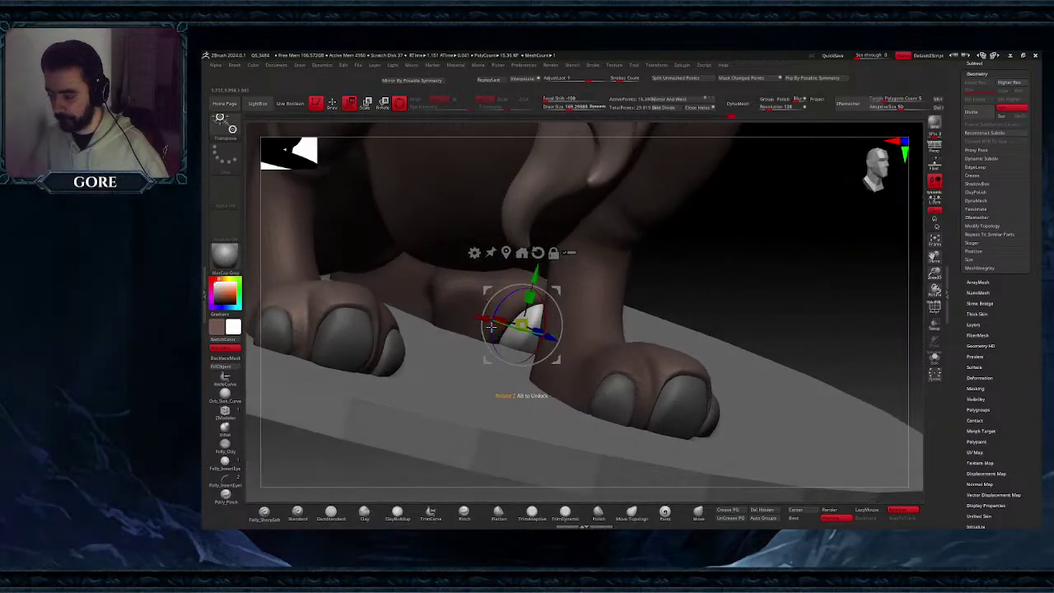
# - Duplicate the middle claw onto the inner toe of the hind paw and align it with that toe
pyautogui.keyDown('ctrl'); pyautogui.moveTo(484, 317); pyautogui.dragTo(420, 307); pyautogui.keyUp('ctrl')
pyautogui.moveTo(465, 322); pyautogui.dragTo(470, 321, button='right')
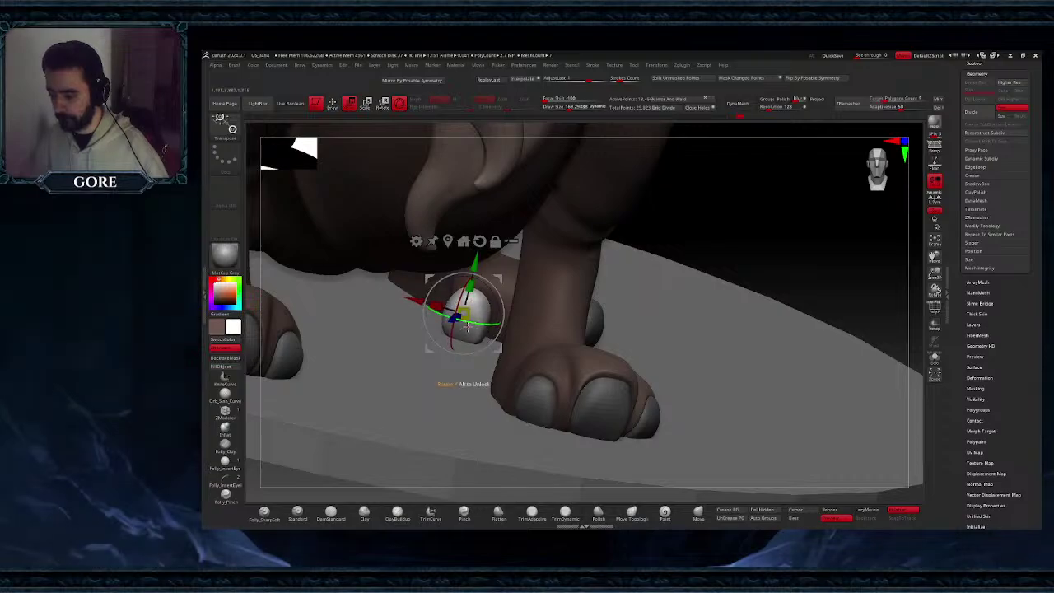
pyautogui.moveTo(452, 317); pyautogui.dragTo(463, 312)
pyautogui.moveTo(466, 312); pyautogui.dragTo(469, 313, button='right')
pyautogui.moveTo(434, 295); pyautogui.dragTo(438, 296)
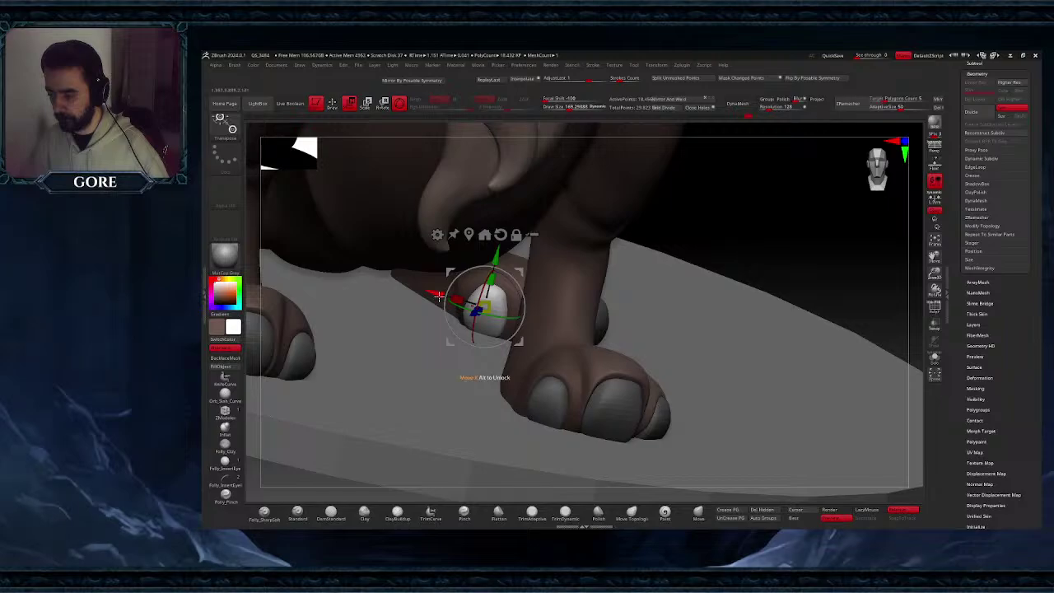
pyautogui.moveTo(439, 295)
pyautogui.mouseDown(button='right')
pyautogui.moveTo(470, 376)
pyautogui.moveTo(436, 340)
pyautogui.mouseUp(button='right')
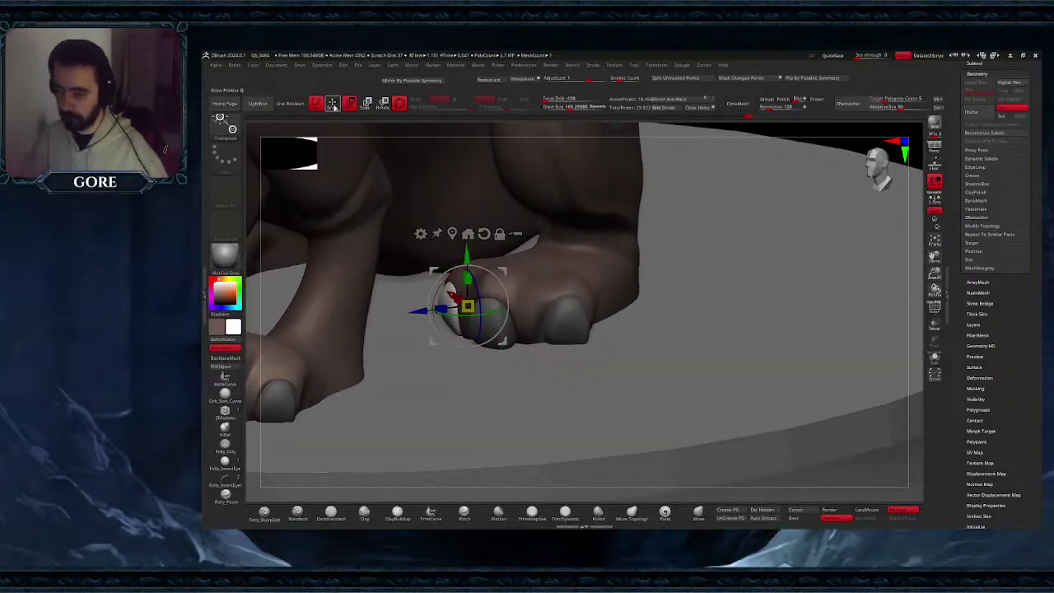
# - Select the body mesh and define the skin between the hind toes with the SharpSoft brush
pyautogui.click(333, 105)
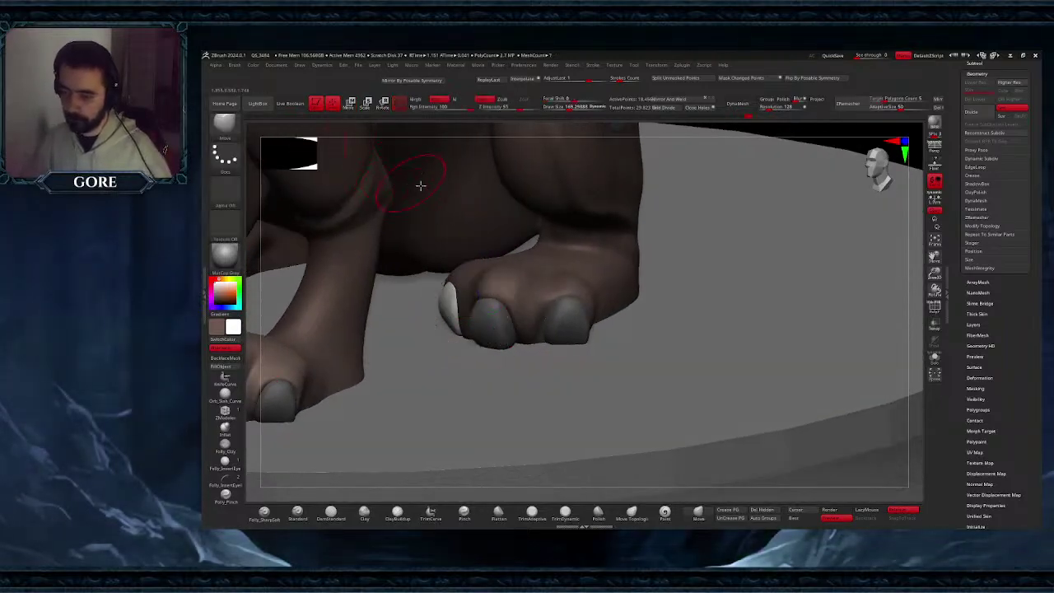
pyautogui.click(264, 514)
pyautogui.keyDown('ctrl'); pyautogui.moveTo(572, 276); pyautogui.dragTo(557, 337, button='right'); pyautogui.keyUp('ctrl')
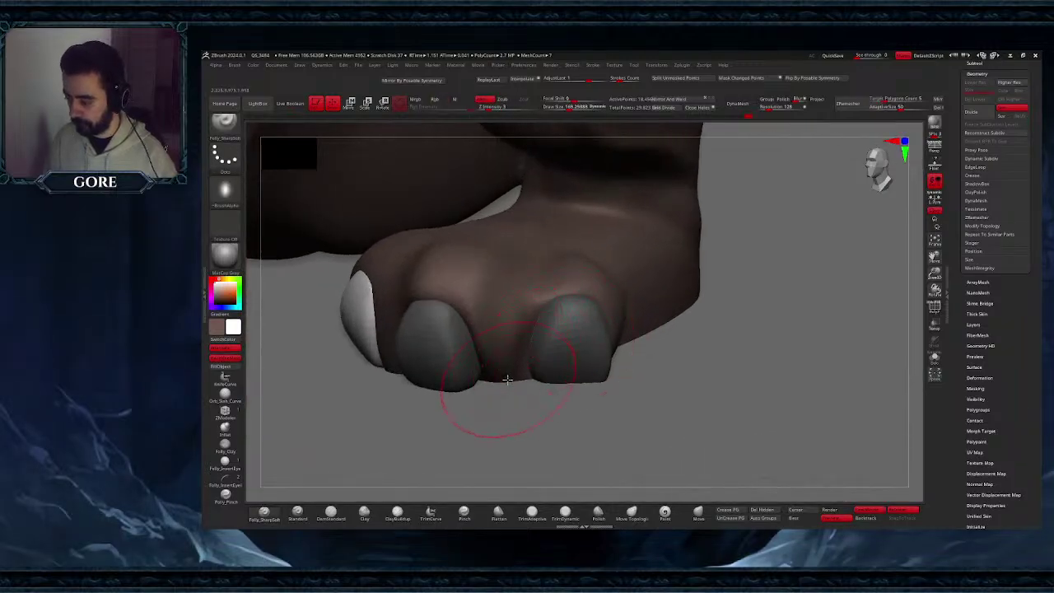
pyautogui.keyDown('alt'); pyautogui.click(508, 352); pyautogui.keyUp('alt')
pyautogui.moveTo(506, 376); pyautogui.dragTo(500, 344)
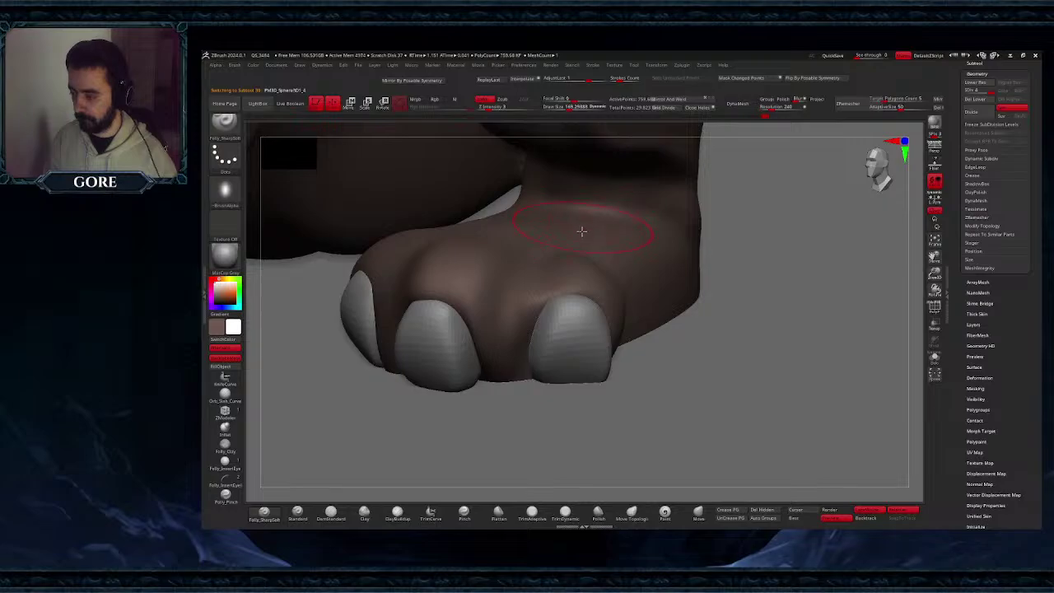
pyautogui.hotkey('ctrl', 'shift', 'z')
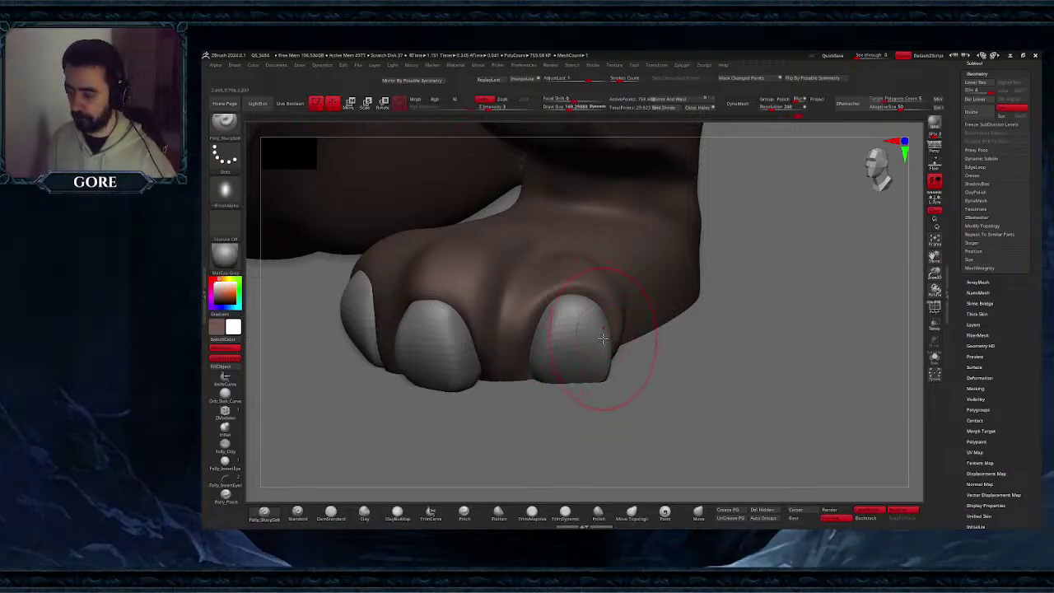
# - Shape and smooth the skin folds around the hind paw's claws, working from the outer to the inner toe
pyautogui.moveTo(608, 342)
pyautogui.mouseDown(button='right')
pyautogui.moveTo(589, 340)
pyautogui.moveTo(618, 332)
pyautogui.moveTo(604, 326)
pyautogui.mouseUp(button='right')
pyautogui.keyDown('shift'); pyautogui.moveTo(604, 326); pyautogui.dragTo(576, 318); pyautogui.keyUp('shift')
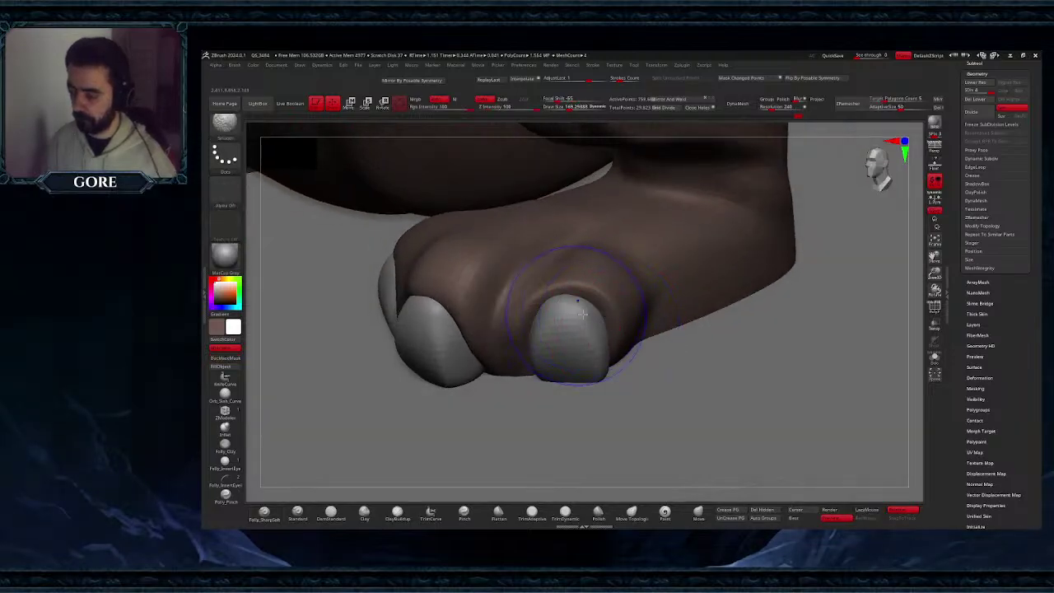
pyautogui.moveTo(576, 318)
pyautogui.mouseDown(button='right')
pyautogui.moveTo(593, 305)
pyautogui.moveTo(602, 324)
pyautogui.moveTo(584, 310)
pyautogui.moveTo(487, 298)
pyautogui.moveTo(485, 316)
pyautogui.moveTo(490, 258)
pyautogui.moveTo(461, 284)
pyautogui.moveTo(513, 214)
pyautogui.mouseUp(button='right')
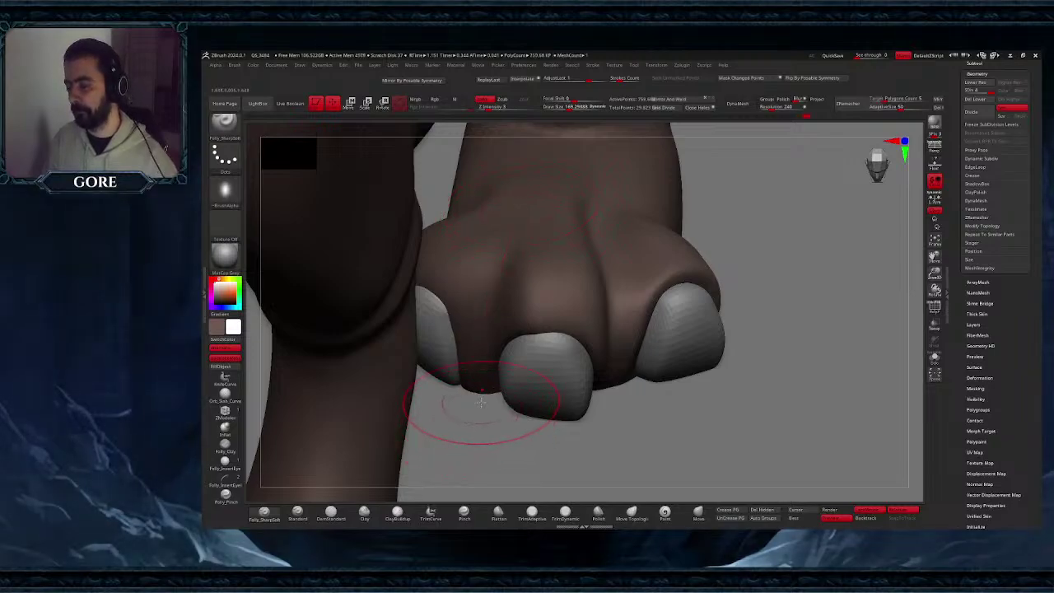
pyautogui.moveTo(481, 402)
pyautogui.mouseDown(button='right')
pyautogui.moveTo(487, 348)
pyautogui.moveTo(504, 337)
pyautogui.moveTo(460, 364)
pyautogui.mouseUp(button='right')
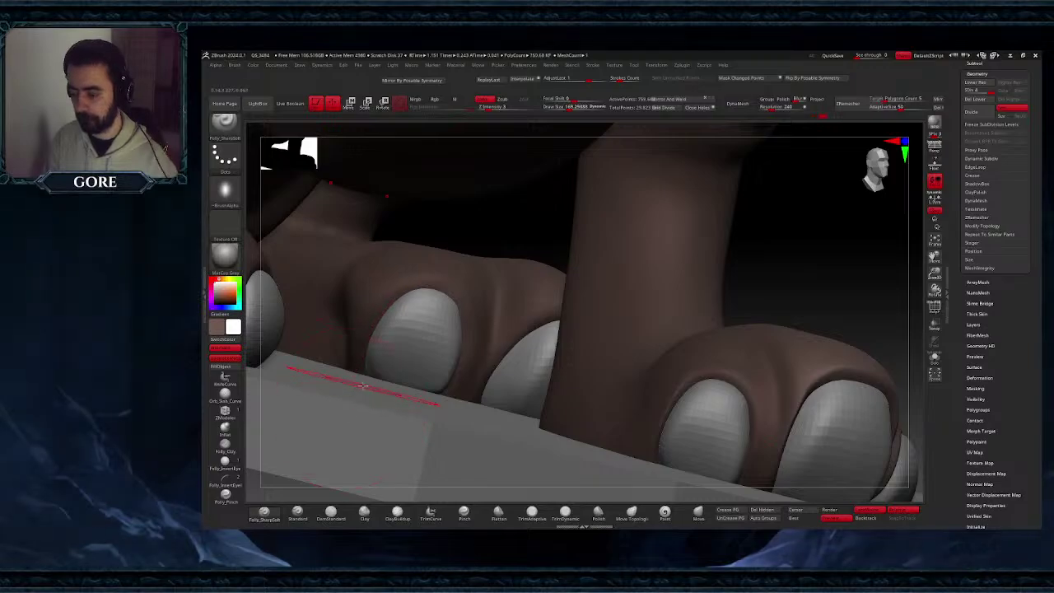
pyautogui.moveTo(366, 347); pyautogui.dragTo(527, 358, button='right')
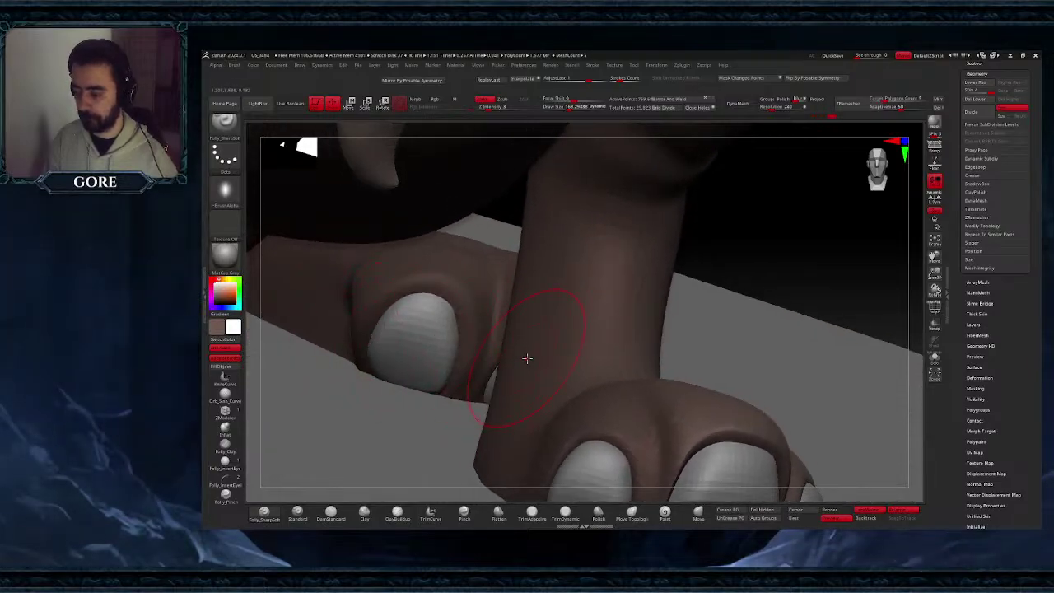
# - Isolate the body and carve a nail socket into the inner hind toe with a smaller ClayBuildup brush, smoothing the result
pyautogui.click(933, 356)
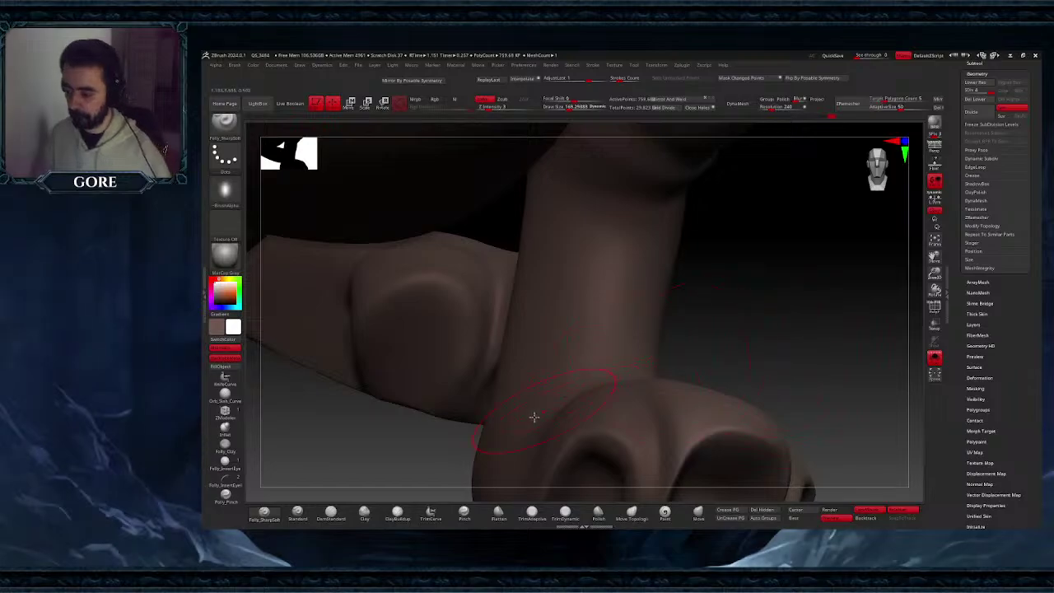
pyautogui.click(396, 516)
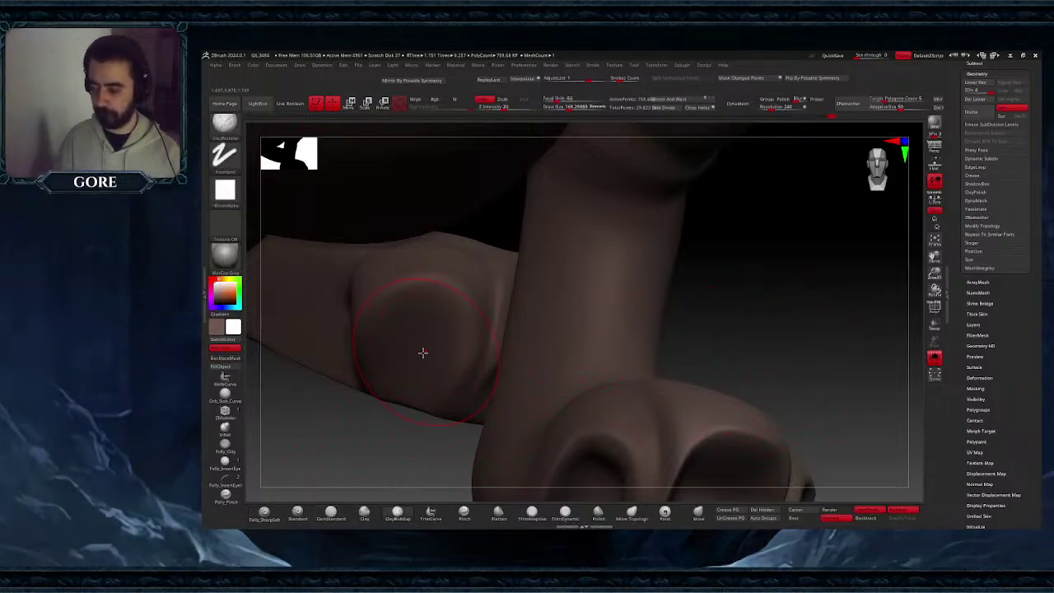
pyautogui.press('space')
pyautogui.click(425, 351)
pyautogui.moveTo(425, 346)
pyautogui.mouseDown()
pyautogui.moveTo(414, 368)
pyautogui.moveTo(414, 339)
pyautogui.mouseUp()
pyautogui.hotkey('ctrl', 'z')
pyautogui.hotkey('ctrl', 'z')
pyautogui.press('space')
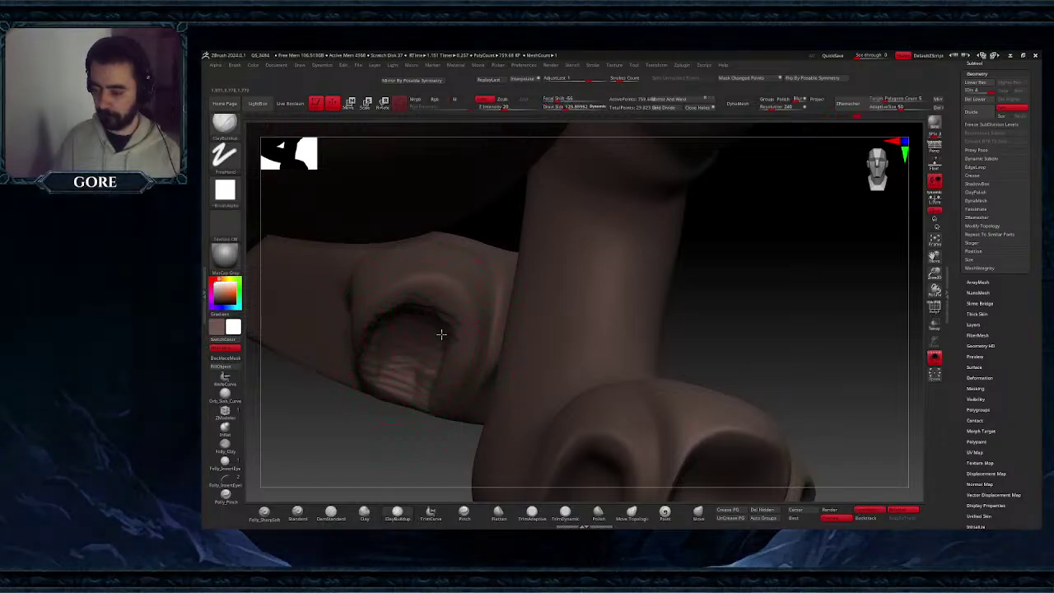
pyautogui.press('shift')
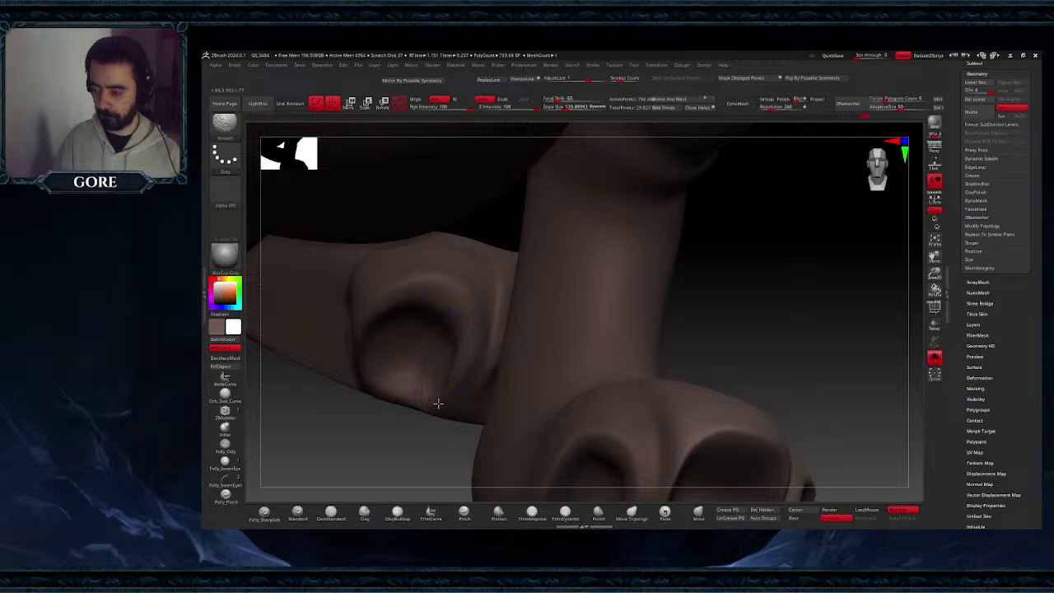
# - Extend the inner hind toe's nail socket along its upper edge and smooth the strokes
pyautogui.moveTo(443, 371)
pyautogui.mouseDown(button='right')
pyautogui.moveTo(449, 362)
pyautogui.moveTo(426, 311)
pyautogui.mouseUp(button='right')
pyautogui.moveTo(409, 301)
pyautogui.mouseDown()
pyautogui.moveTo(459, 308)
pyautogui.moveTo(442, 306)
pyautogui.moveTo(452, 318)
pyautogui.moveTo(442, 308)
pyautogui.mouseUp()
pyautogui.press('shift')
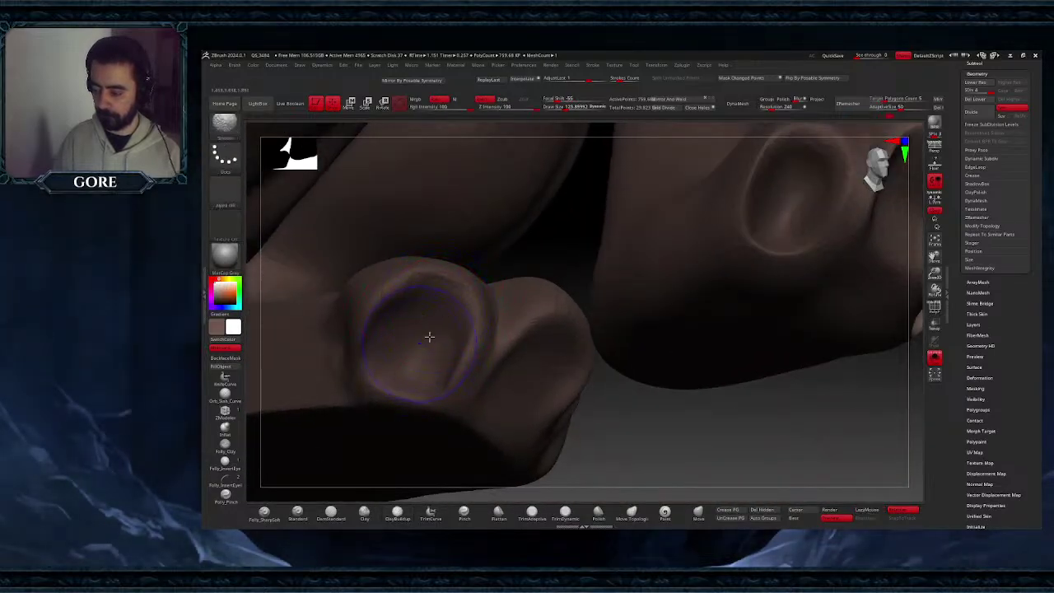
# - Carve the middle hind toe's nail socket with the ClayBuildup brush and smooth the area above it
pyautogui.moveTo(429, 337); pyautogui.dragTo(461, 317, button='right')
pyautogui.moveTo(539, 367)
pyautogui.keyDown('alt'); pyautogui.mouseDown()
pyautogui.moveTo(517, 400)
pyautogui.moveTo(531, 365)
pyautogui.moveTo(553, 357)
pyautogui.moveTo(494, 426)
pyautogui.mouseUp(); pyautogui.keyUp('alt')
pyautogui.moveTo(494, 426); pyautogui.dragTo(550, 373, button='right')
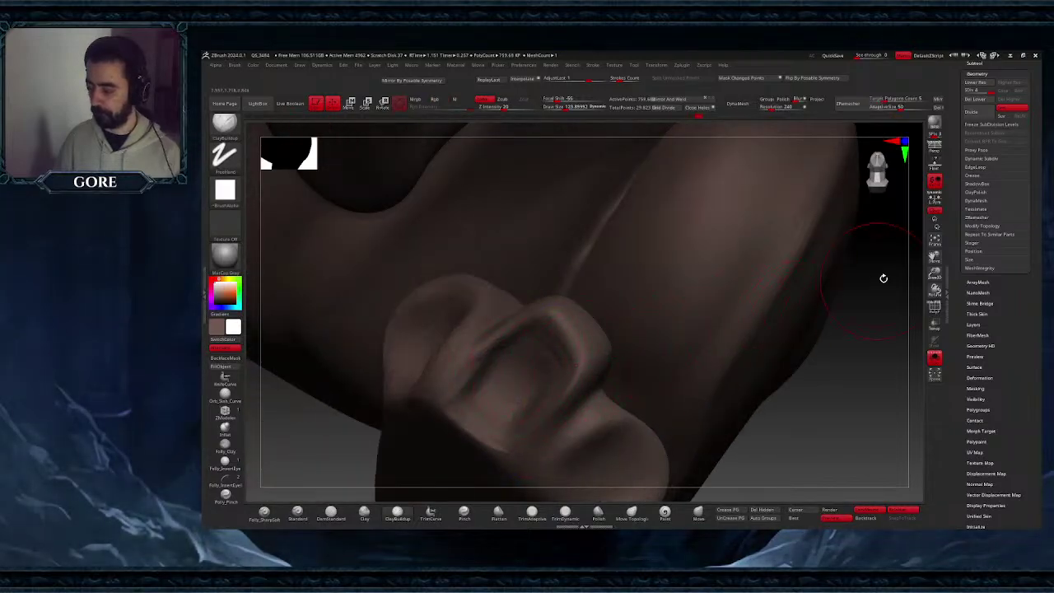
pyautogui.moveTo(935, 257); pyautogui.dragTo(904, 159)
pyautogui.moveTo(497, 249)
pyautogui.keyDown('shift'); pyautogui.mouseDown()
pyautogui.moveTo(461, 282)
pyautogui.moveTo(512, 335)
pyautogui.mouseUp(); pyautogui.keyUp('shift')
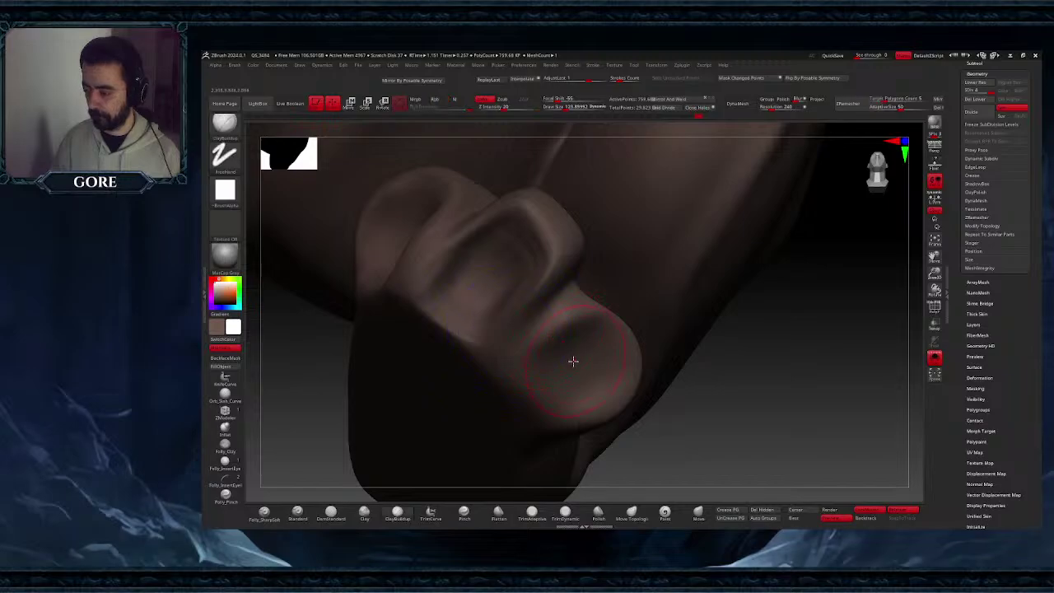
# - Deepen the neighbouring hind toe's nail socket with inverted ClayBuildup strokes and smooth its lower edge
pyautogui.moveTo(571, 361); pyautogui.dragTo(599, 363, button='right')
pyautogui.keyDown('alt'); pyautogui.moveTo(608, 321); pyautogui.dragTo(517, 363); pyautogui.keyUp('alt')
pyautogui.keyDown('alt'); pyautogui.moveTo(542, 413); pyautogui.dragTo(611, 383); pyautogui.keyUp('alt')
pyautogui.moveTo(609, 322)
pyautogui.keyDown('alt'); pyautogui.mouseDown()
pyautogui.moveTo(527, 357)
pyautogui.moveTo(618, 380)
pyautogui.moveTo(630, 370)
pyautogui.mouseUp(); pyautogui.keyUp('alt')
pyautogui.press('shift')
pyautogui.keyDown('shift'); pyautogui.moveTo(574, 406); pyautogui.dragTo(596, 395); pyautogui.keyUp('shift')
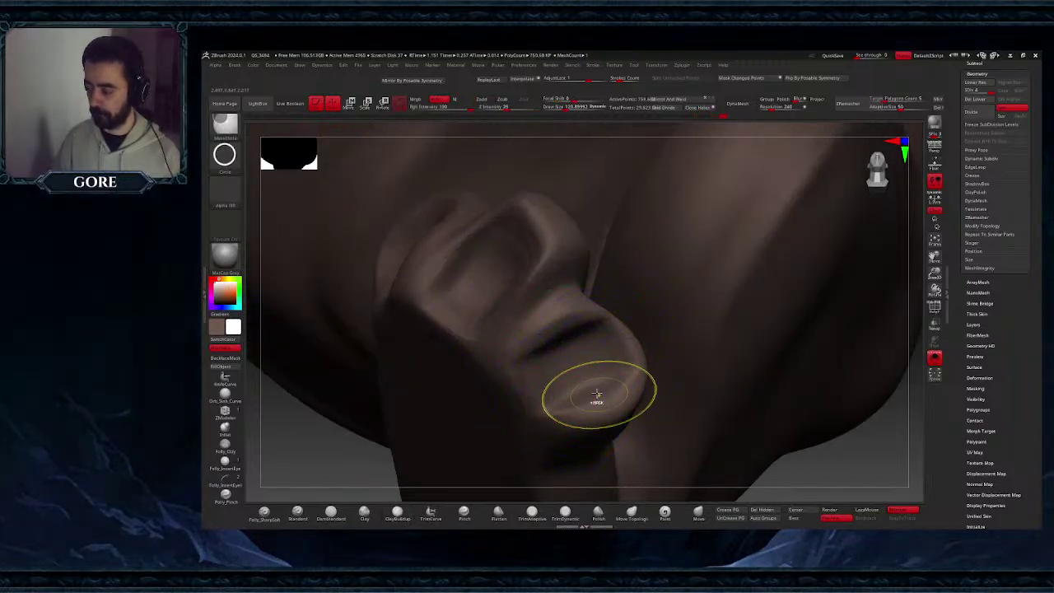
# - Show all meshes again and pull the hind toe's skin around its claw with the Move brush at draw size about 157
pyautogui.keyDown('ctrl'); pyautogui.moveTo(595, 395); pyautogui.dragTo(582, 359, button='right'); pyautogui.keyUp('ctrl')
pyautogui.moveTo(581, 359)
pyautogui.mouseDown(button='right')
pyautogui.moveTo(546, 370)
pyautogui.moveTo(586, 425)
pyautogui.mouseUp(button='right')
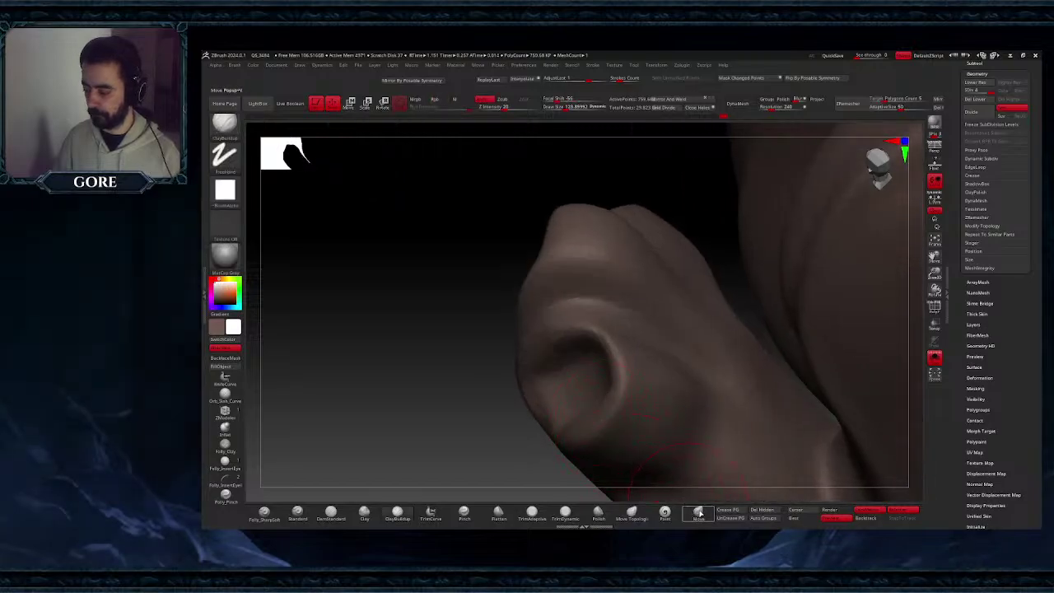
pyautogui.press('shift')
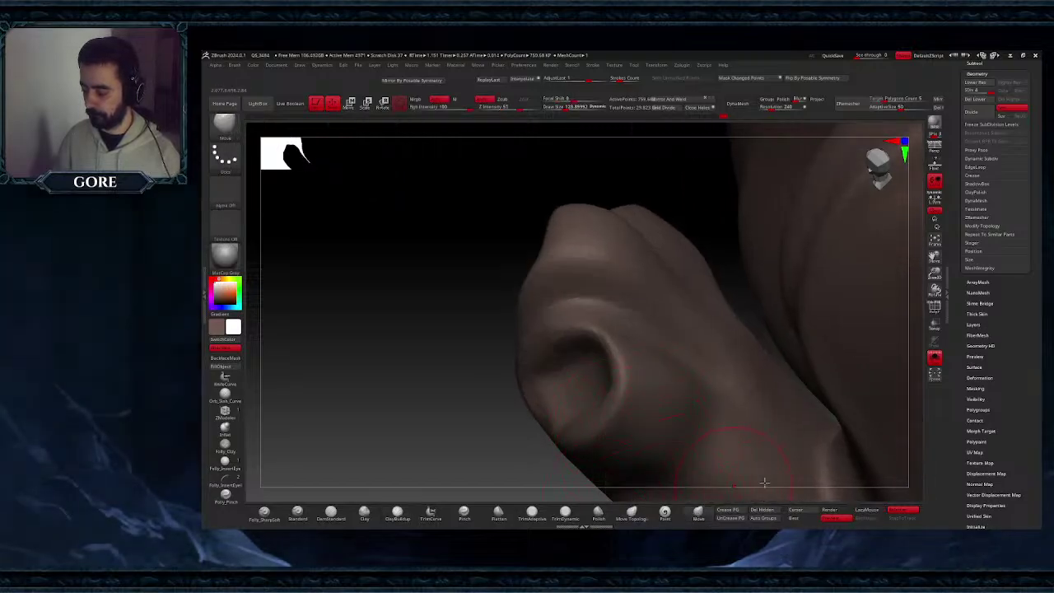
pyautogui.click(936, 359)
pyautogui.moveTo(639, 412)
pyautogui.keyDown('ctrl'); pyautogui.mouseDown(button='right')
pyautogui.moveTo(605, 370)
pyautogui.moveTo(609, 353)
pyautogui.mouseUp(button='right'); pyautogui.keyUp('ctrl')
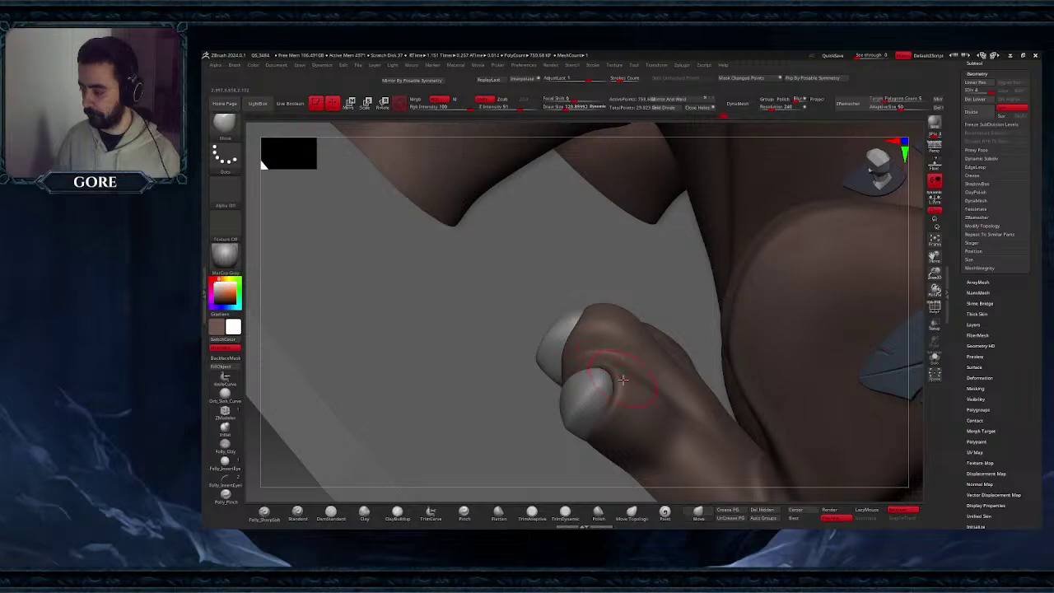
pyautogui.press('space')
pyautogui.moveTo(623, 382); pyautogui.dragTo(626, 381)
pyautogui.moveTo(627, 381); pyautogui.dragTo(651, 399, button='right')
pyautogui.moveTo(620, 404); pyautogui.dragTo(608, 403)
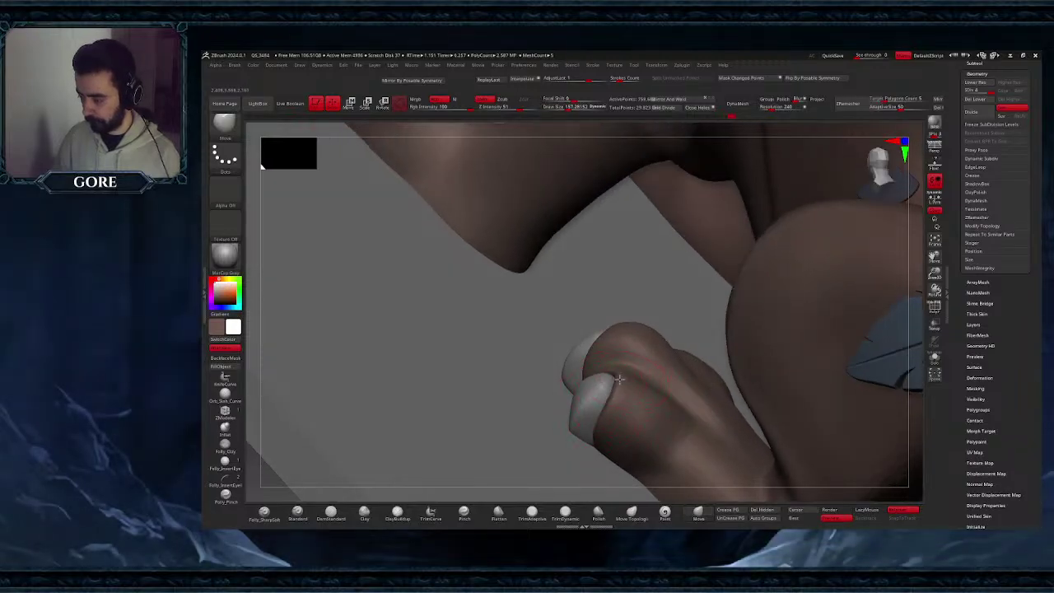
pyautogui.moveTo(614, 368)
pyautogui.mouseDown(button='right')
pyautogui.moveTo(630, 389)
pyautogui.moveTo(625, 416)
pyautogui.moveTo(607, 379)
pyautogui.moveTo(571, 376)
pyautogui.moveTo(568, 361)
pyautogui.moveTo(559, 383)
pyautogui.moveTo(579, 349)
pyautogui.moveTo(589, 353)
pyautogui.mouseUp(button='right')
# - Inspect how the claws sit in the toes on the front and hind paws and on the whole creature
pyautogui.moveTo(934, 255); pyautogui.dragTo(1013, 404)
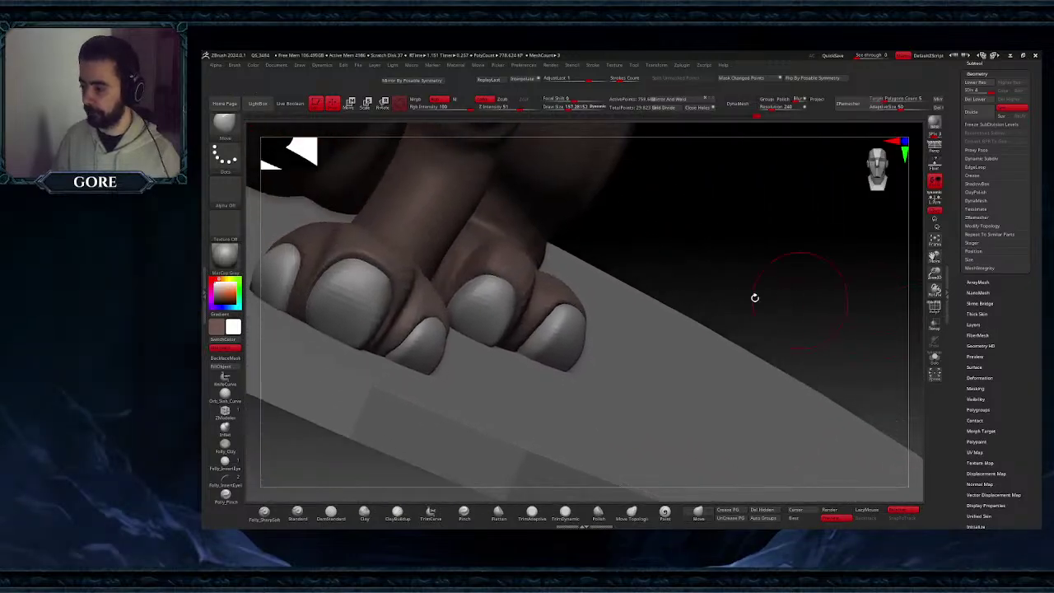
pyautogui.moveTo(543, 309)
pyautogui.mouseDown(button='right')
pyautogui.moveTo(537, 337)
pyautogui.moveTo(387, 291)
pyautogui.mouseUp(button='right')
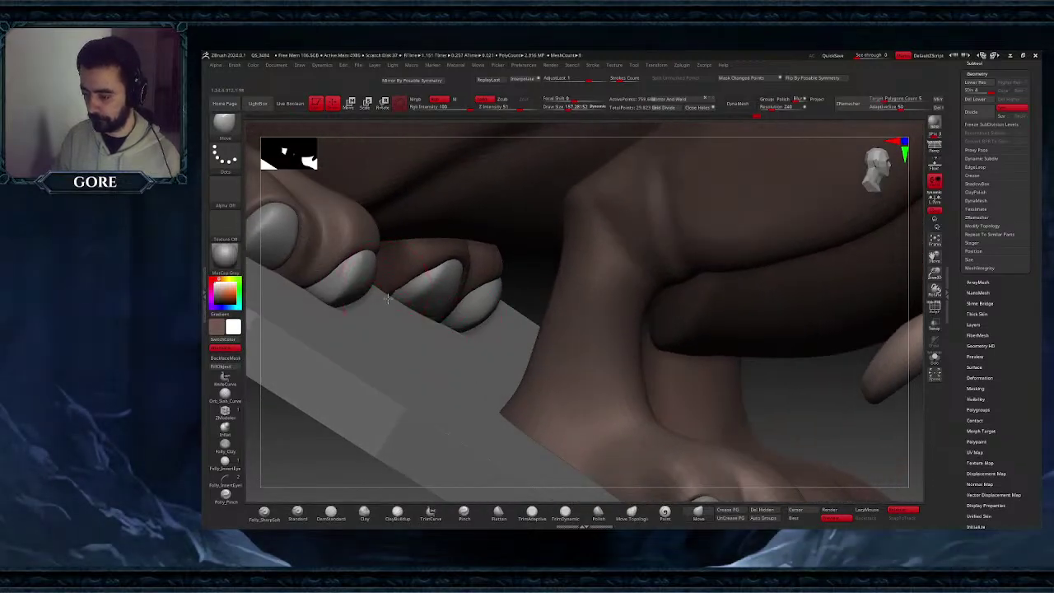
pyautogui.keyDown('ctrl'); pyautogui.moveTo(428, 282); pyautogui.dragTo(457, 302, button='right'); pyautogui.keyUp('ctrl')
pyautogui.moveTo(619, 336)
pyautogui.mouseDown(button='right')
pyautogui.moveTo(571, 305)
pyautogui.moveTo(593, 337)
pyautogui.moveTo(592, 317)
pyautogui.moveTo(605, 309)
pyautogui.moveTo(627, 330)
pyautogui.mouseUp(button='right')
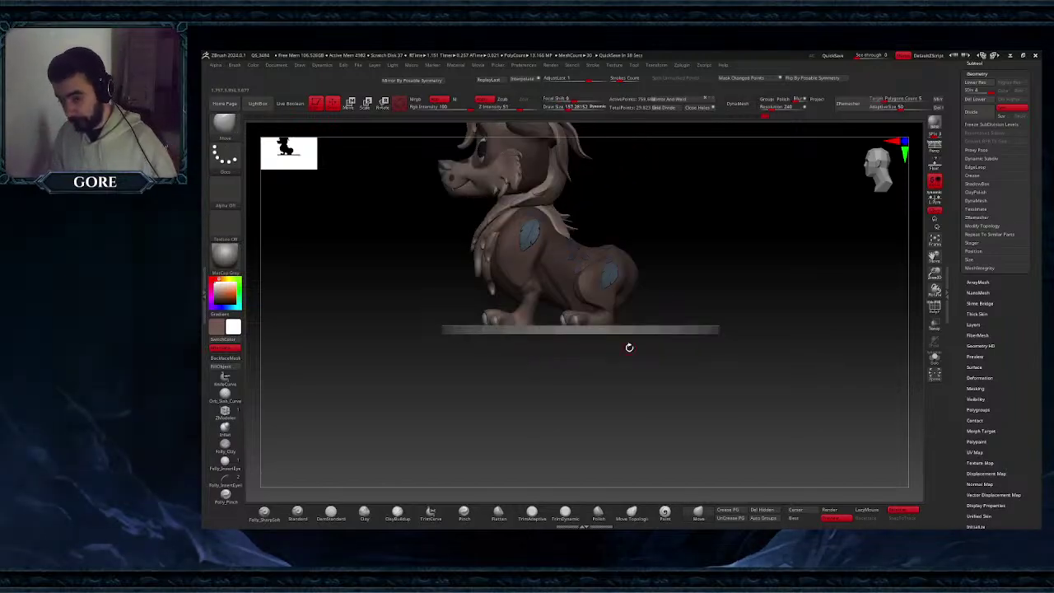
pyautogui.keyDown('alt'); pyautogui.moveTo(713, 279); pyautogui.dragTo(763, 325, button='right'); pyautogui.keyUp('alt')
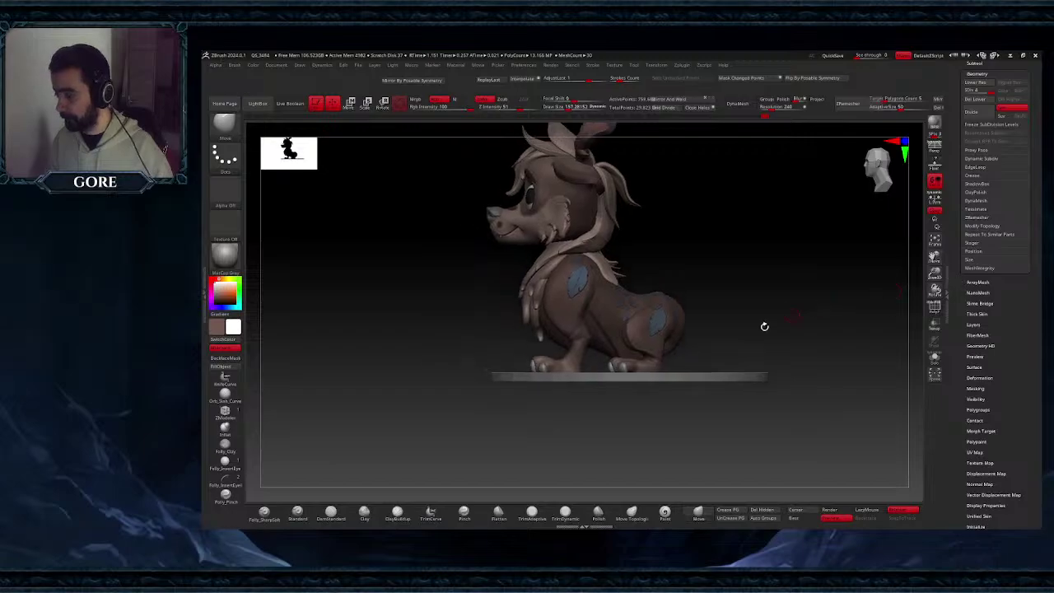
pyautogui.moveTo(552, 362); pyautogui.dragTo(610, 399, button='right')
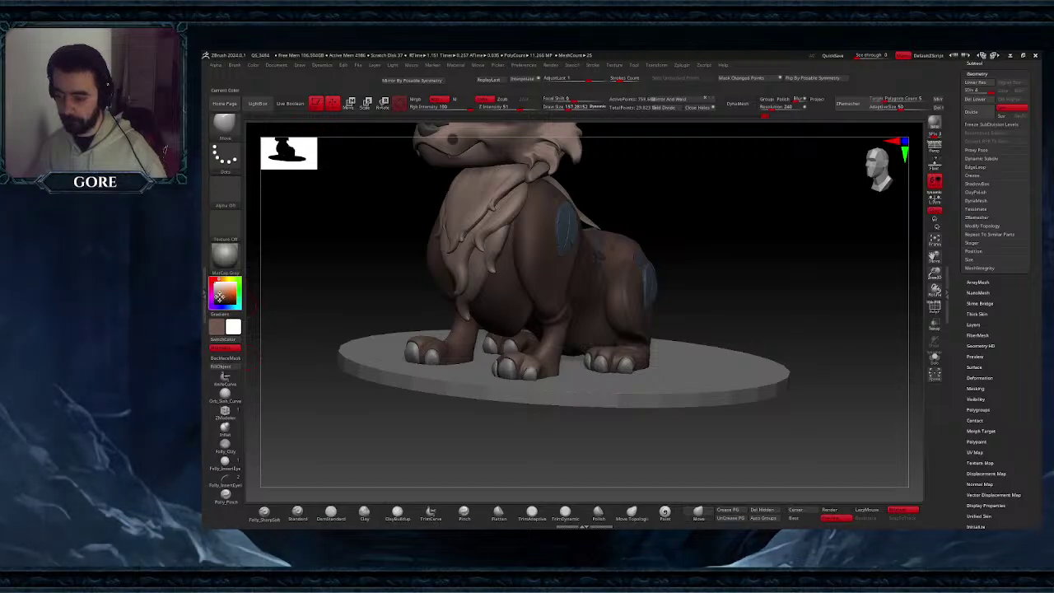
# - Sample a blue colour, darken it to grey RGB 70, 70, 70, undo its fill on the body, and fill the claws mesh instead
pyautogui.press('c')
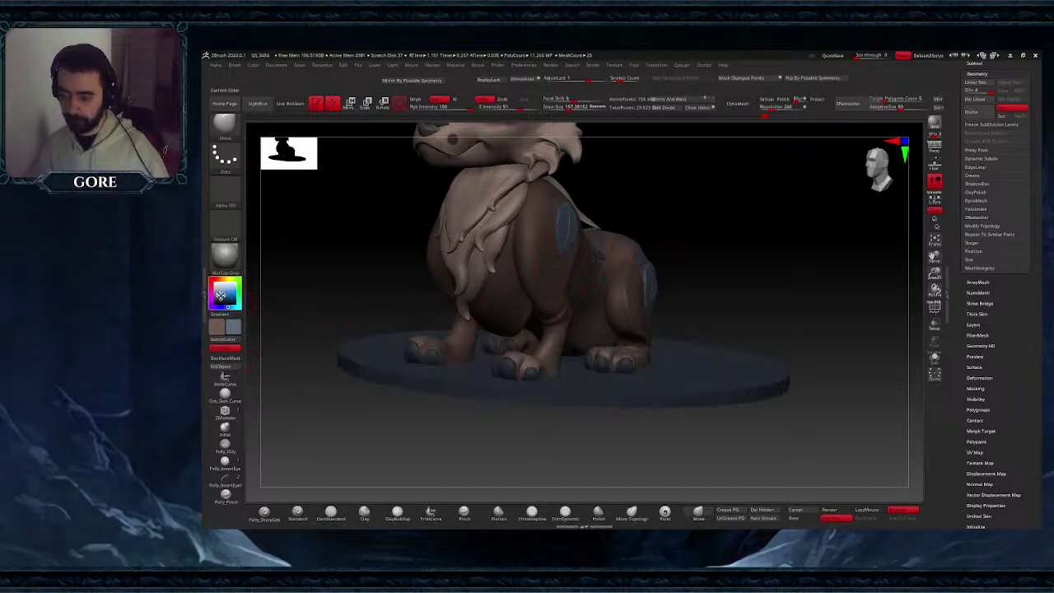
pyautogui.click(216, 300)
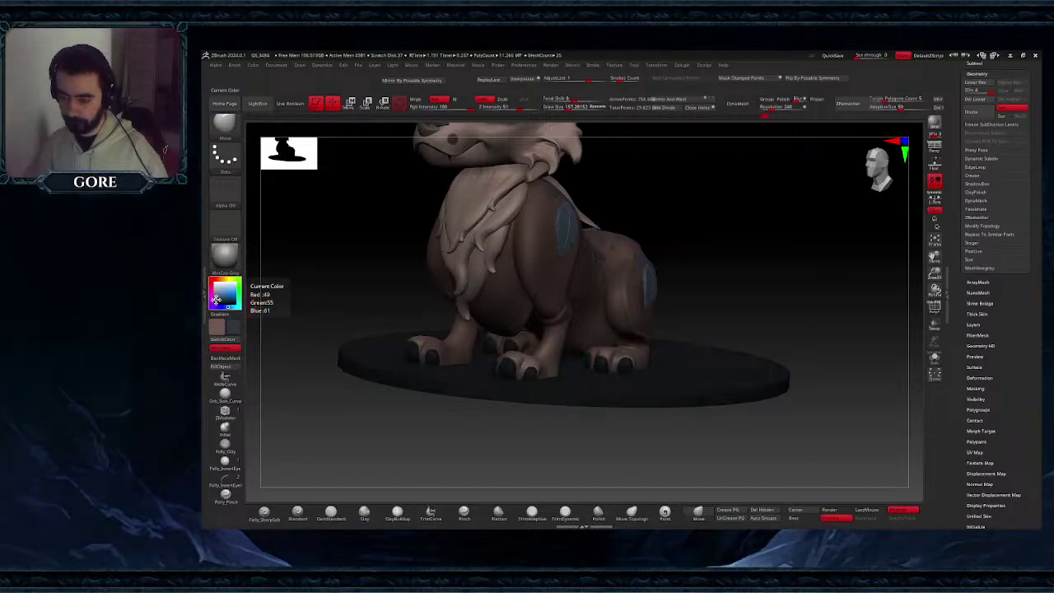
pyautogui.click(213, 297)
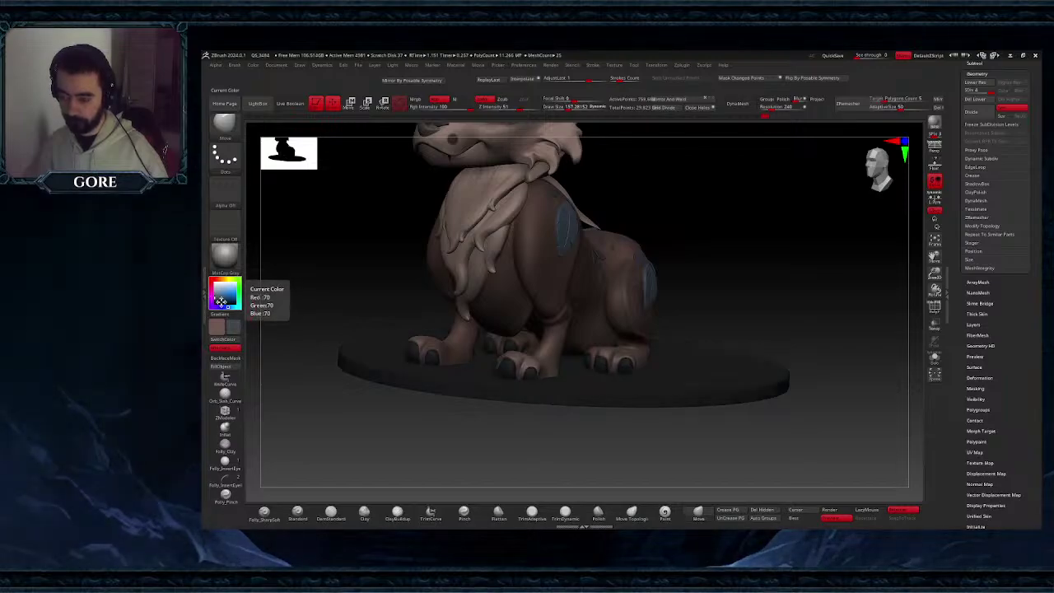
pyautogui.click(236, 370)
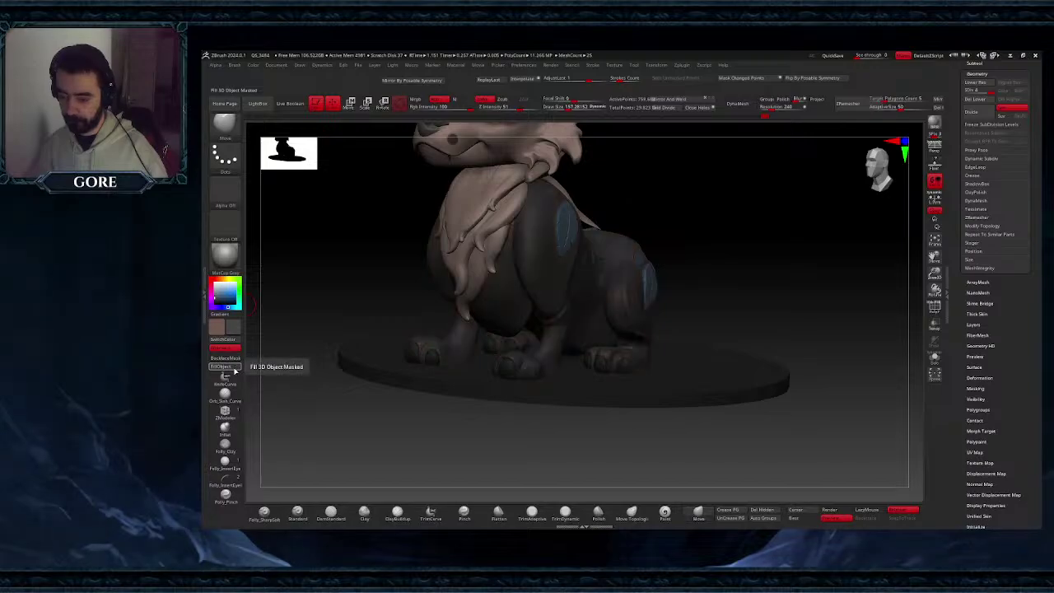
pyautogui.hotkey('ctrl', 'z')
pyautogui.keyDown('alt'); pyautogui.click(532, 375); pyautogui.keyUp('alt')
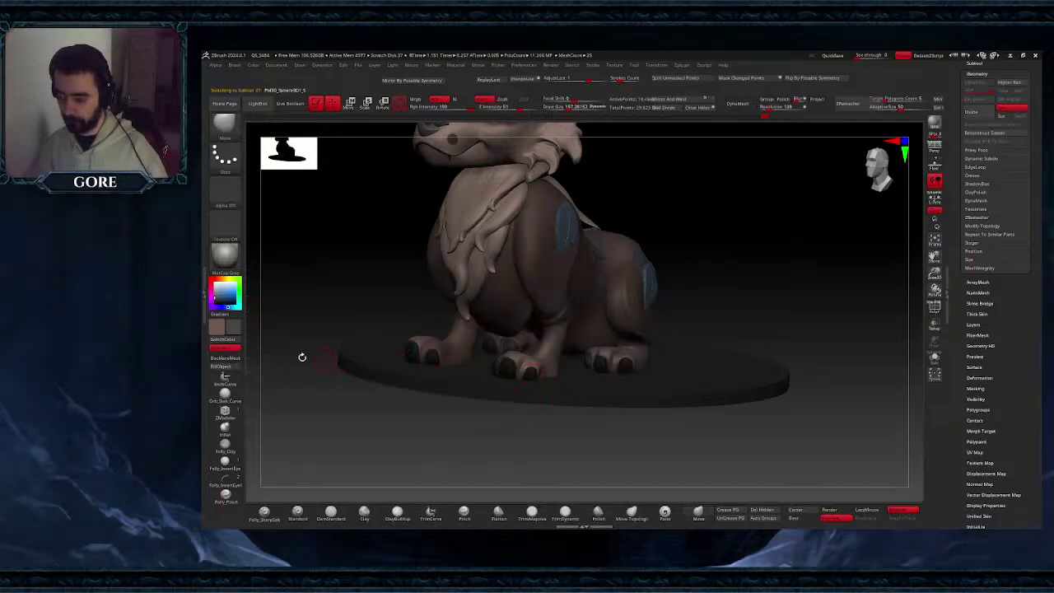
pyautogui.keyDown('ctrl'); pyautogui.moveTo(318, 291); pyautogui.dragTo(328, 305); pyautogui.keyUp('ctrl')
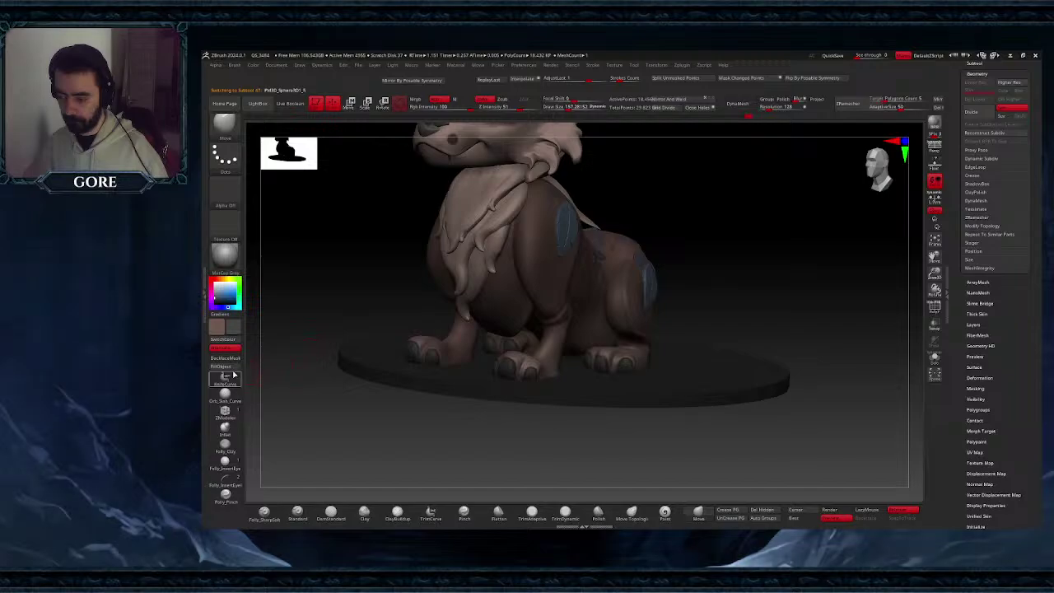
pyautogui.click(221, 282)
# - Examine the creature with its dark claws from several angles, from the paws to the antlers
pyautogui.moveTo(580, 342); pyautogui.dragTo(672, 325, button='right')
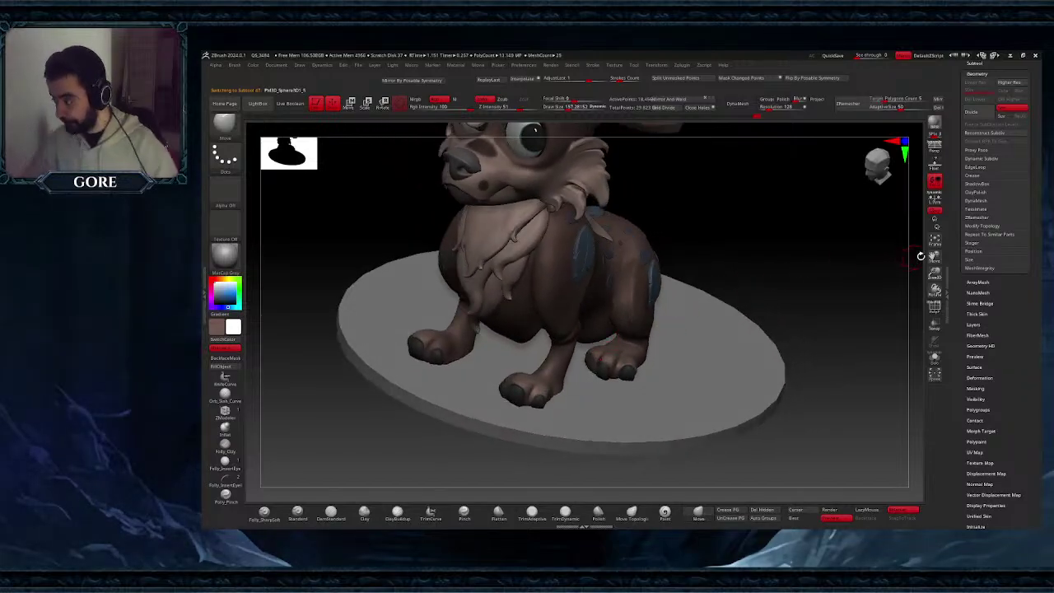
pyautogui.moveTo(932, 257); pyautogui.dragTo(930, 325)
pyautogui.moveTo(692, 356)
pyautogui.mouseDown(button='right')
pyautogui.moveTo(692, 323)
pyautogui.moveTo(670, 354)
pyautogui.moveTo(680, 351)
pyautogui.mouseUp(button='right')
pyautogui.moveTo(935, 259); pyautogui.dragTo(896, 215)
pyautogui.moveTo(840, 238); pyautogui.dragTo(589, 445, button='right')
pyautogui.moveTo(935, 257); pyautogui.dragTo(955, 317)
pyautogui.moveTo(770, 356); pyautogui.dragTo(740, 361, button='right')
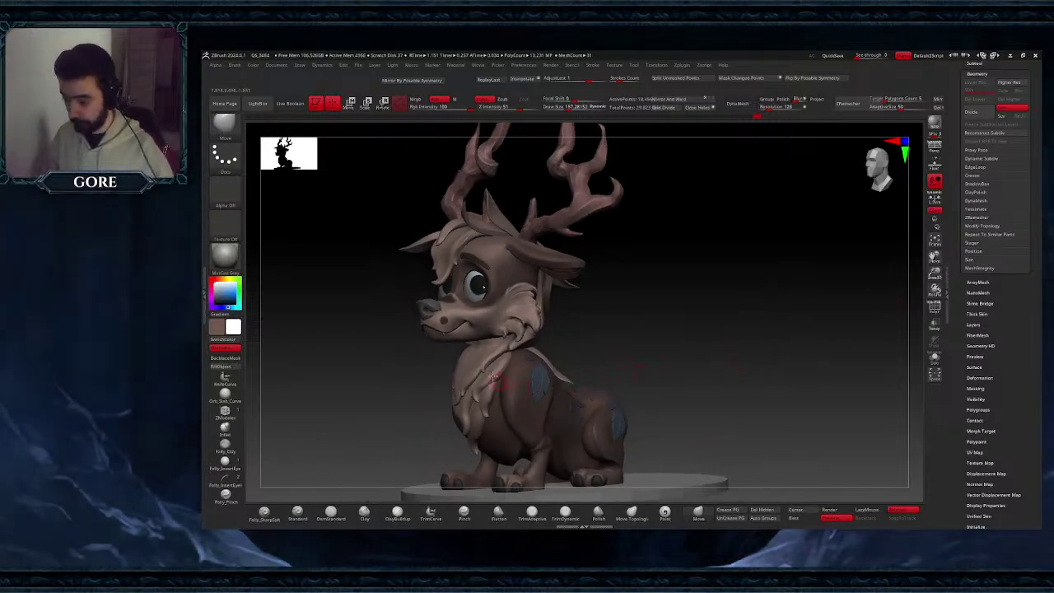
# - Sample the beard's light colour for painting and isolate the body mesh
pyautogui.press('c')
pyautogui.click(935, 359)
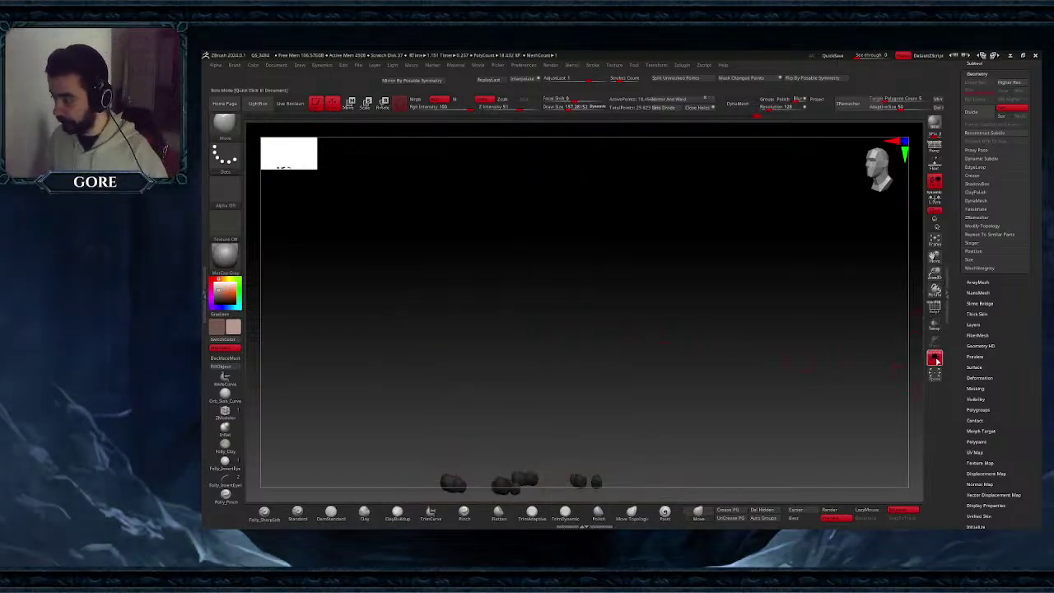
pyautogui.click(934, 359)
pyautogui.click(935, 359)
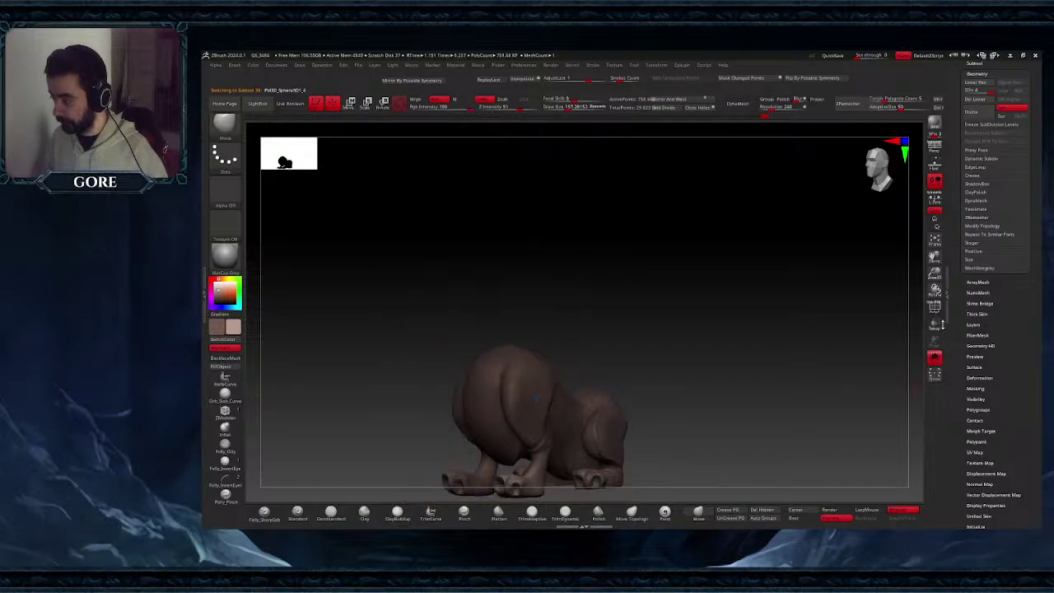
pyautogui.moveTo(935, 257); pyautogui.dragTo(930, 154)
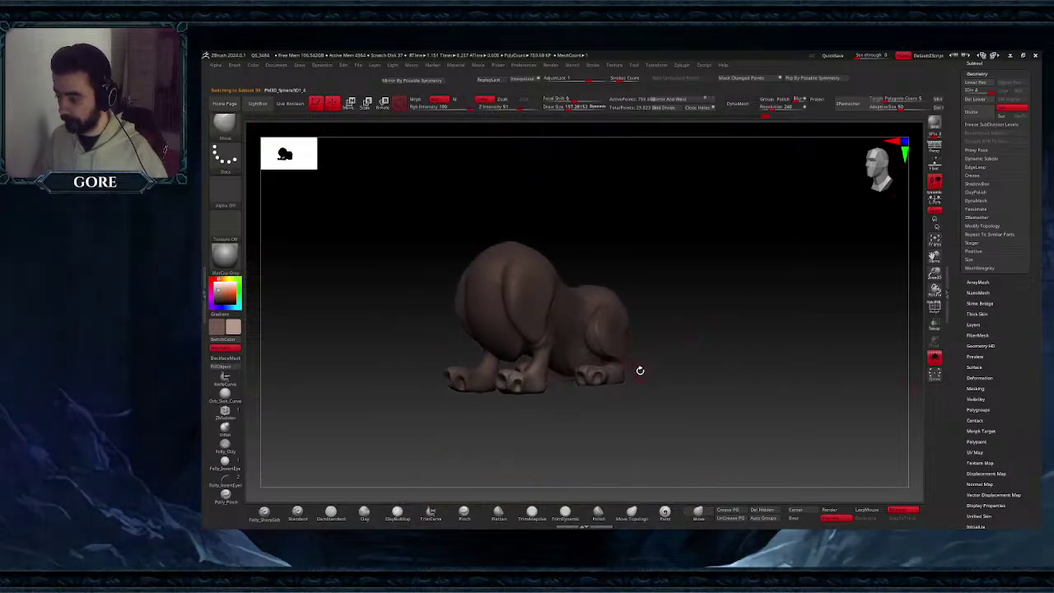
pyautogui.moveTo(639, 370); pyautogui.dragTo(646, 336)
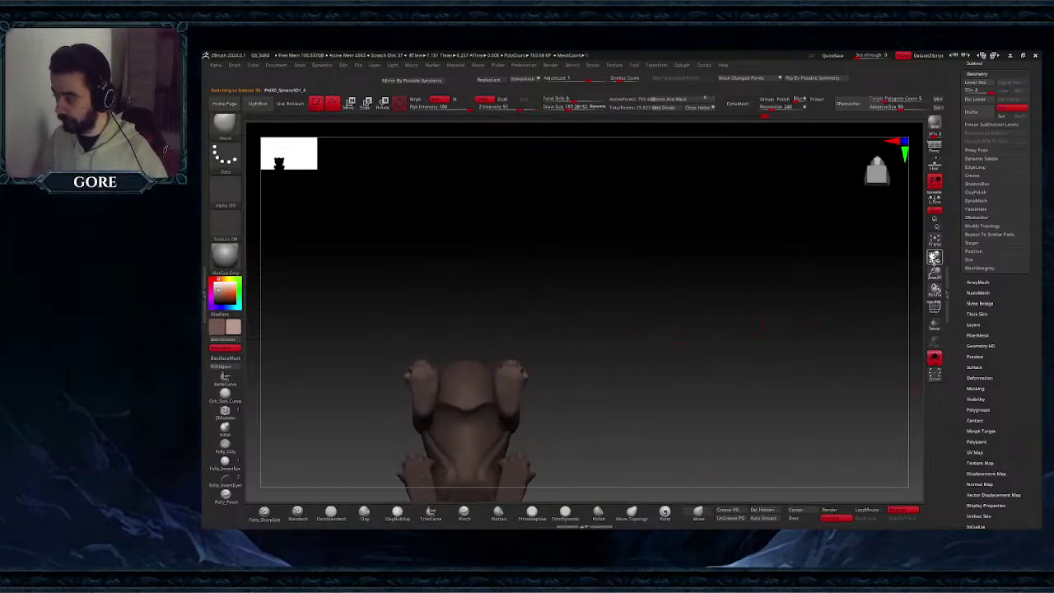
pyautogui.moveTo(934, 256); pyautogui.dragTo(1020, 135)
pyautogui.moveTo(663, 355); pyautogui.dragTo(587, 334)
pyautogui.keyDown('ctrl'); pyautogui.moveTo(588, 334); pyautogui.dragTo(563, 419, button='right'); pyautogui.keyUp('ctrl')
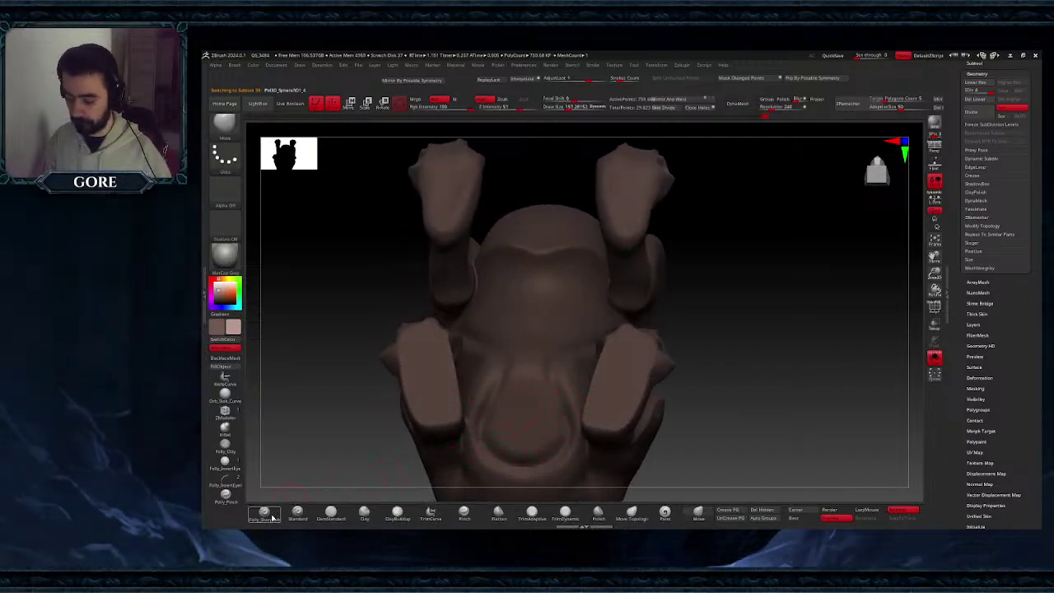
# - Set the Standard brush to Dots stroke, RGB intensity 100 and draw size about 99, test it on the underside and undo the strokes
pyautogui.click(303, 514)
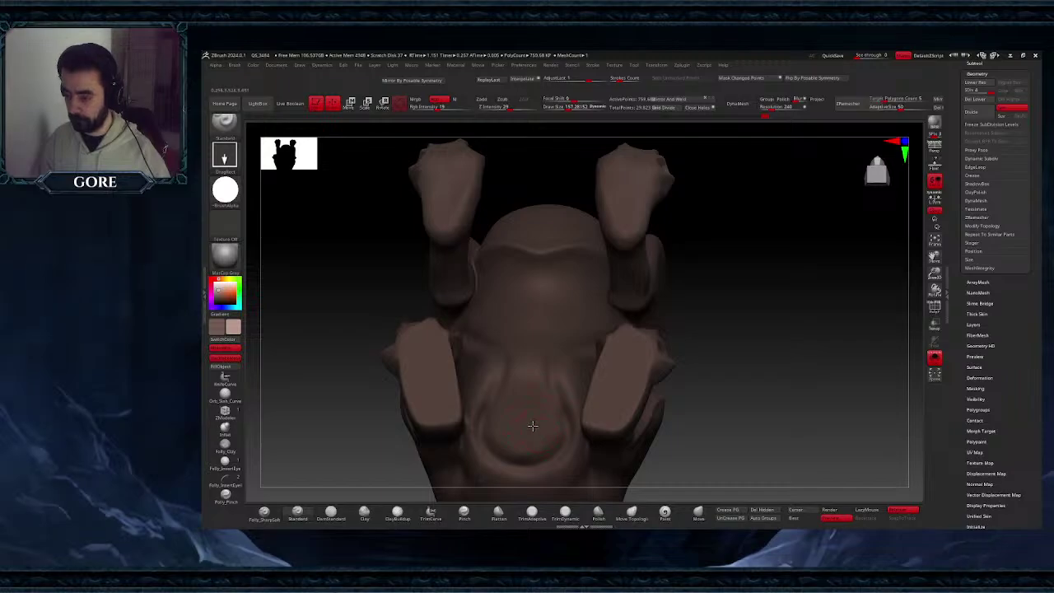
pyautogui.press('ctrl')
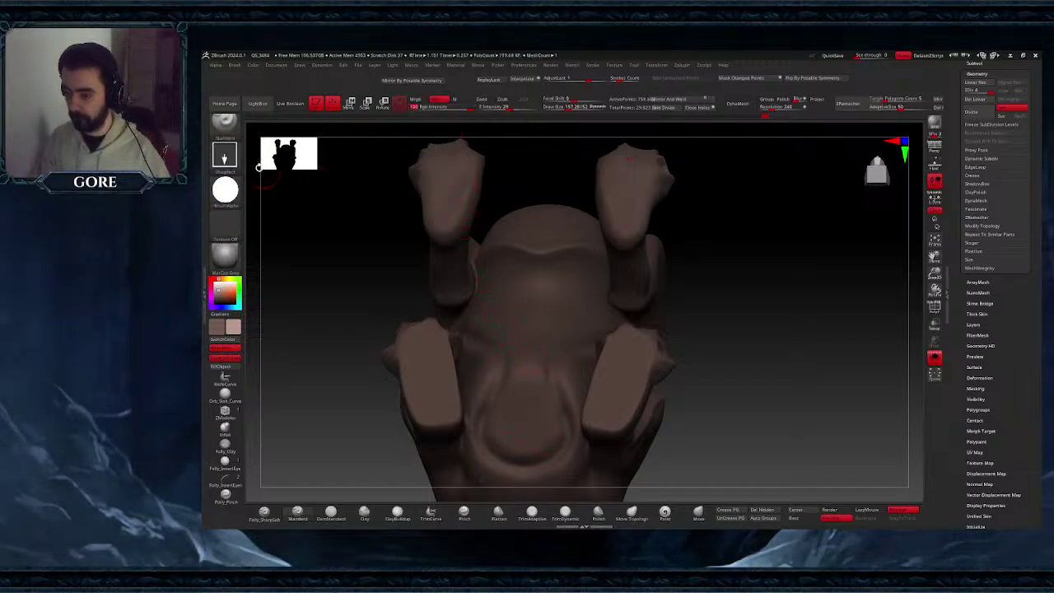
pyautogui.click(226, 156)
pyautogui.click(271, 167)
pyautogui.moveTo(548, 434)
pyautogui.mouseDown()
pyautogui.moveTo(531, 443)
pyautogui.moveTo(547, 441)
pyautogui.mouseUp()
pyautogui.hotkey('ctrl', 'z')
pyautogui.press('space')
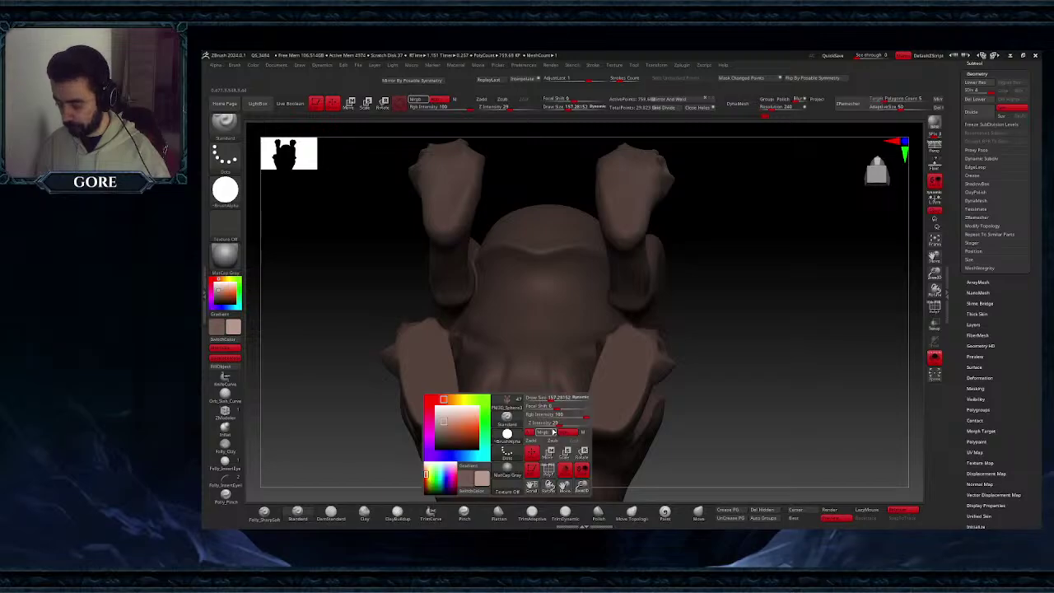
pyautogui.click(547, 398)
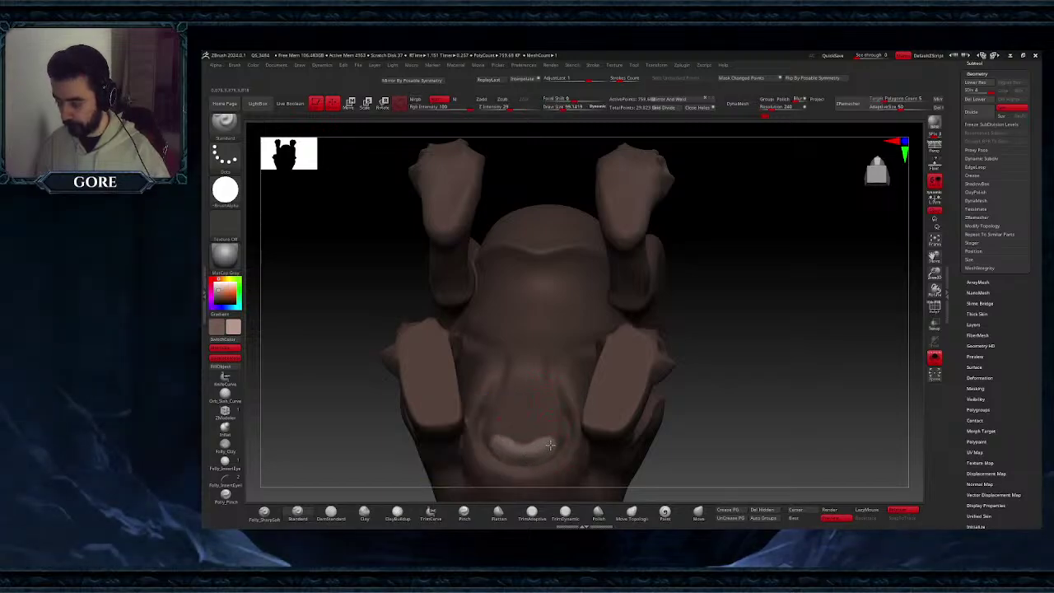
pyautogui.hotkey('ctrl', 'z')
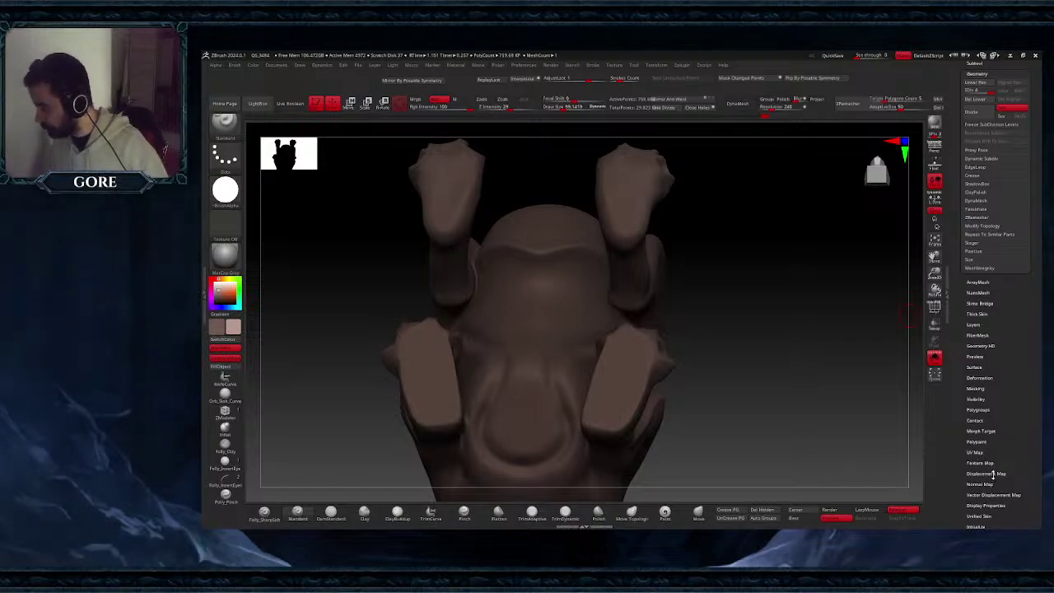
# - Test masking the body by smoothness, curvature and depth, and settle on masking it by cavity
pyautogui.moveTo(993, 474); pyautogui.dragTo(998, 422)
pyautogui.click(982, 322)
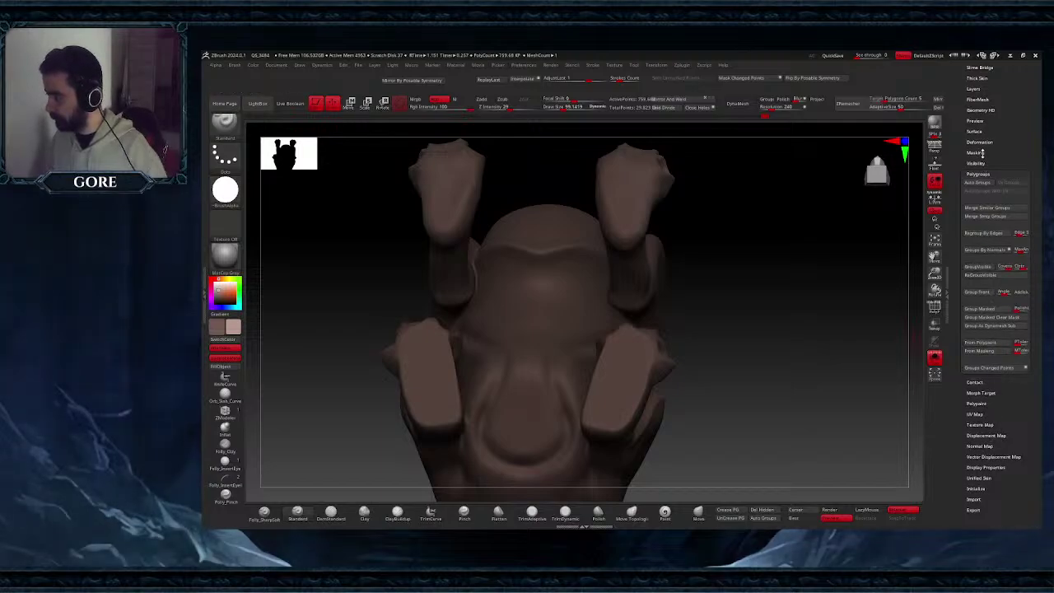
pyautogui.click(977, 153)
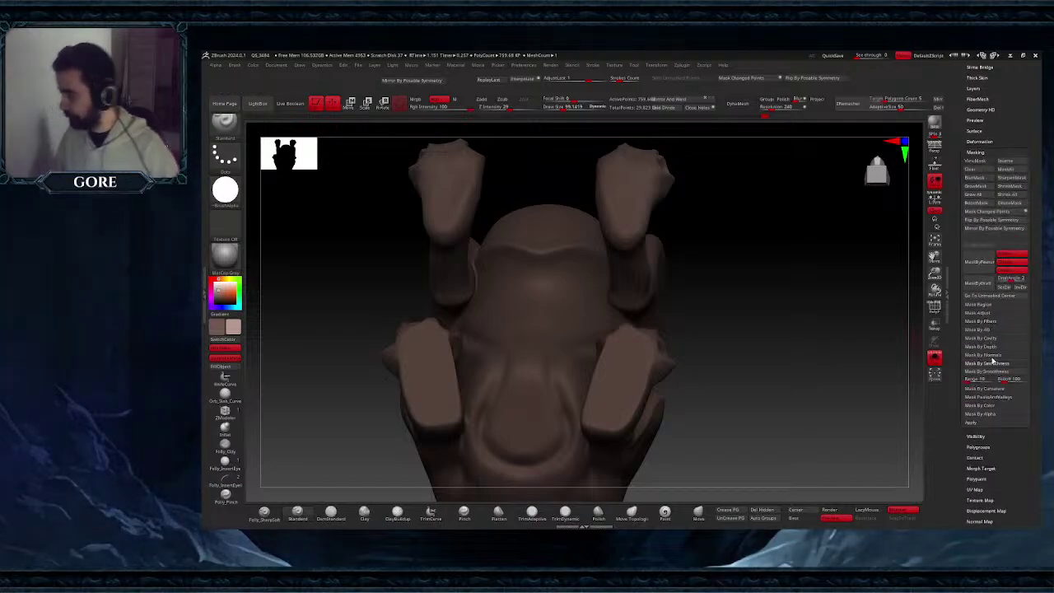
pyautogui.click(999, 372)
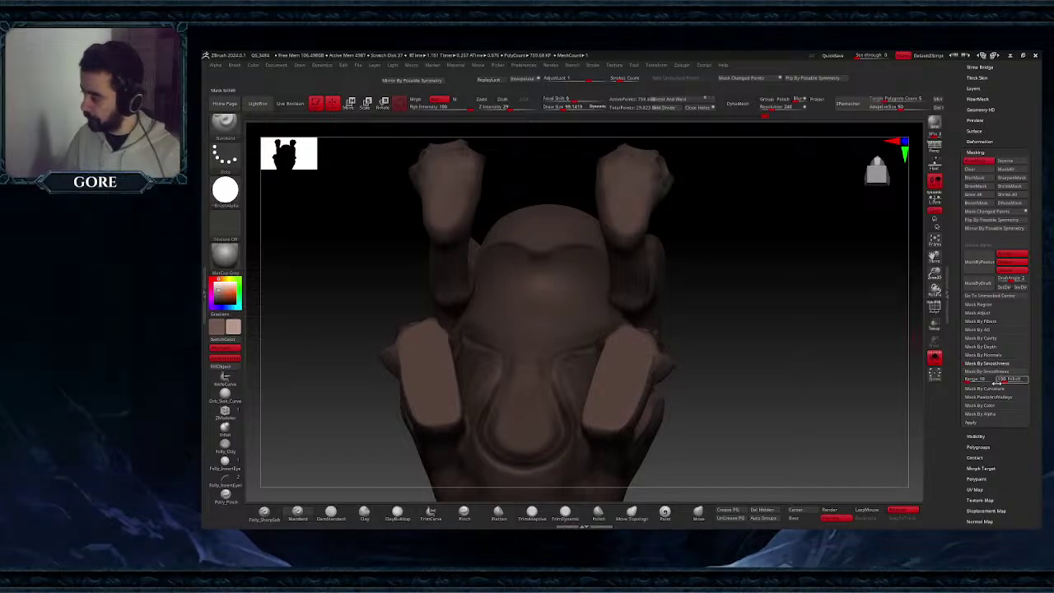
pyautogui.click(1000, 380)
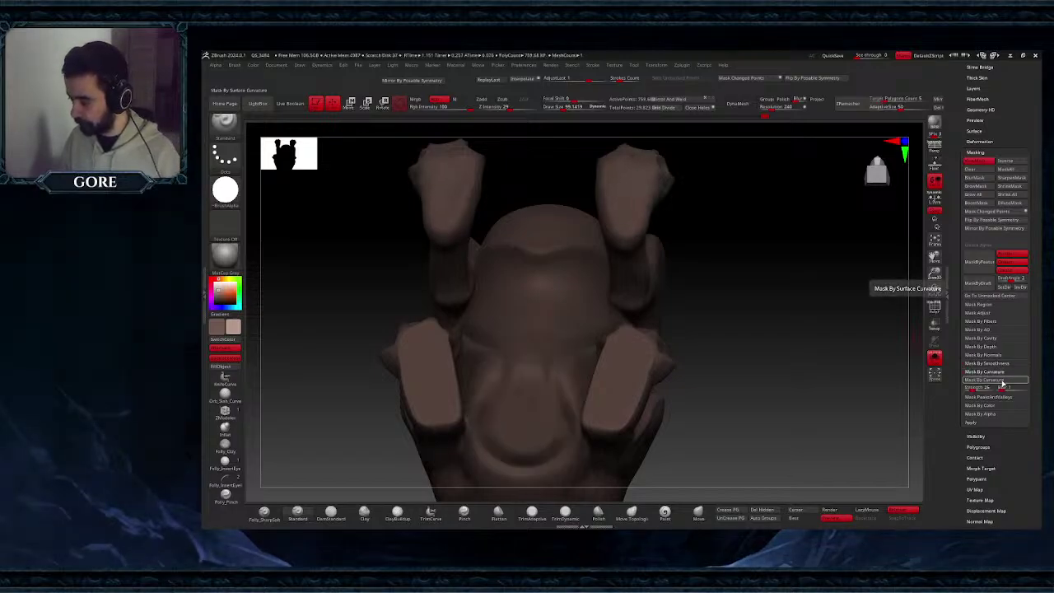
pyautogui.click(995, 355)
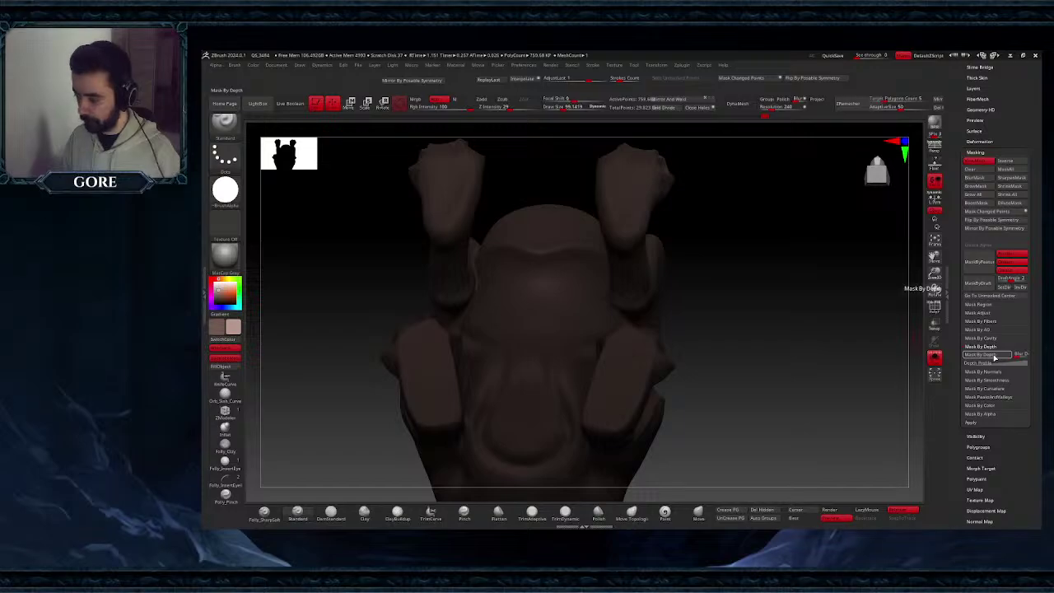
pyautogui.click(988, 338)
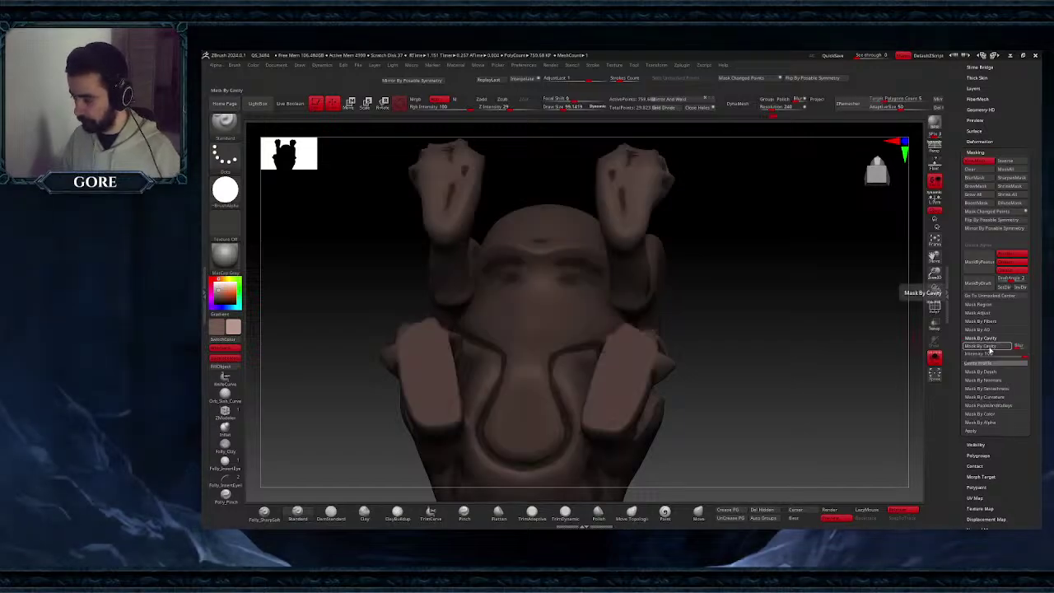
# - Try a mask stroke on the underside, undo it, and switch the masking brush to MaskPen
pyautogui.moveTo(534, 342)
pyautogui.mouseDown(button='right')
pyautogui.moveTo(540, 362)
pyautogui.moveTo(569, 295)
pyautogui.moveTo(599, 302)
pyautogui.mouseUp(button='right')
pyautogui.keyDown('ctrl'); pyautogui.click(578, 312); pyautogui.keyUp('ctrl')
pyautogui.keyDown('ctrl'); pyautogui.moveTo(600, 290); pyautogui.dragTo(582, 299); pyautogui.keyUp('ctrl')
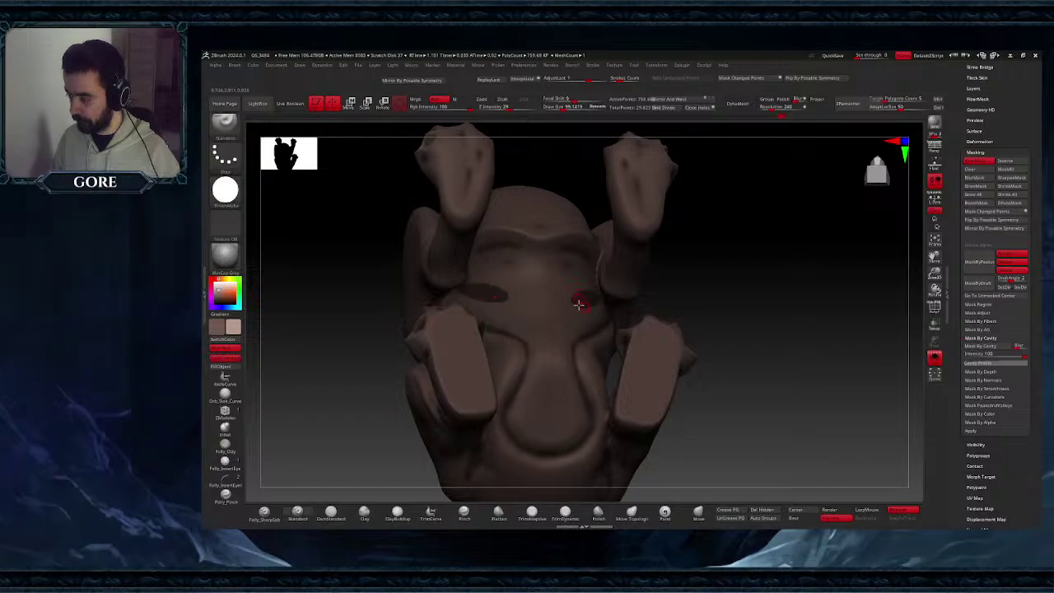
pyautogui.hotkey('ctrl', 'z')
pyautogui.click(231, 139)
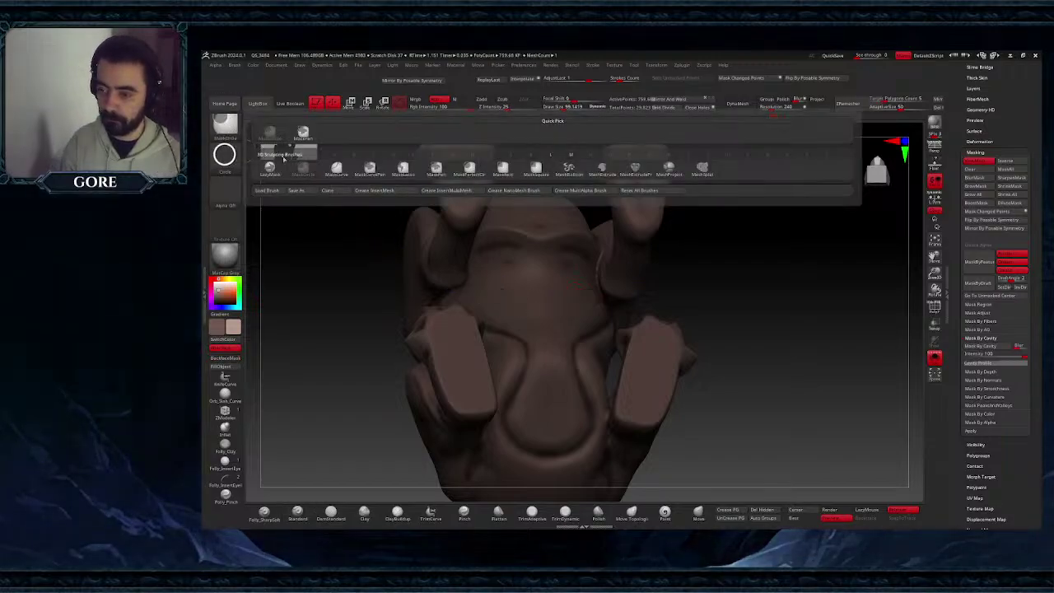
pyautogui.click(296, 139)
# - Paint a mask over the round pad between the hind legs, up the underside's centre and along the chest ridge
pyautogui.moveTo(557, 278); pyautogui.dragTo(510, 294, button='right')
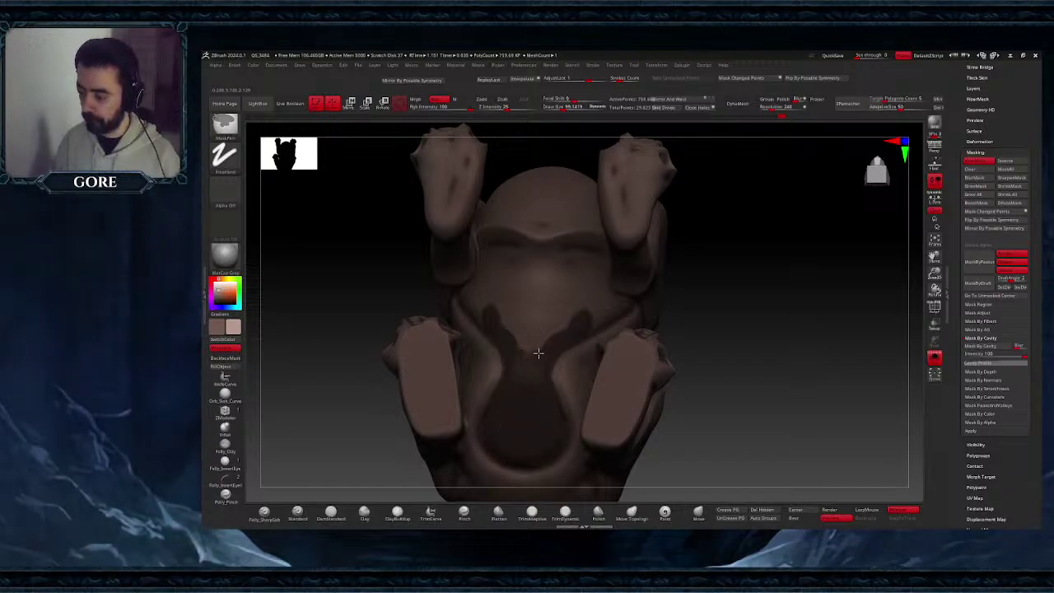
pyautogui.moveTo(576, 320)
pyautogui.keyDown('ctrl'); pyautogui.mouseDown()
pyautogui.moveTo(550, 325)
pyautogui.moveTo(541, 303)
pyautogui.mouseUp(); pyautogui.keyUp('ctrl')
pyautogui.moveTo(541, 303)
pyautogui.mouseDown(button='right')
pyautogui.moveTo(551, 259)
pyautogui.moveTo(548, 300)
pyautogui.mouseUp(button='right')
pyautogui.moveTo(547, 290)
pyautogui.keyDown('ctrl'); pyautogui.mouseDown()
pyautogui.moveTo(543, 273)
pyautogui.moveTo(565, 241)
pyautogui.mouseUp(); pyautogui.keyUp('ctrl')
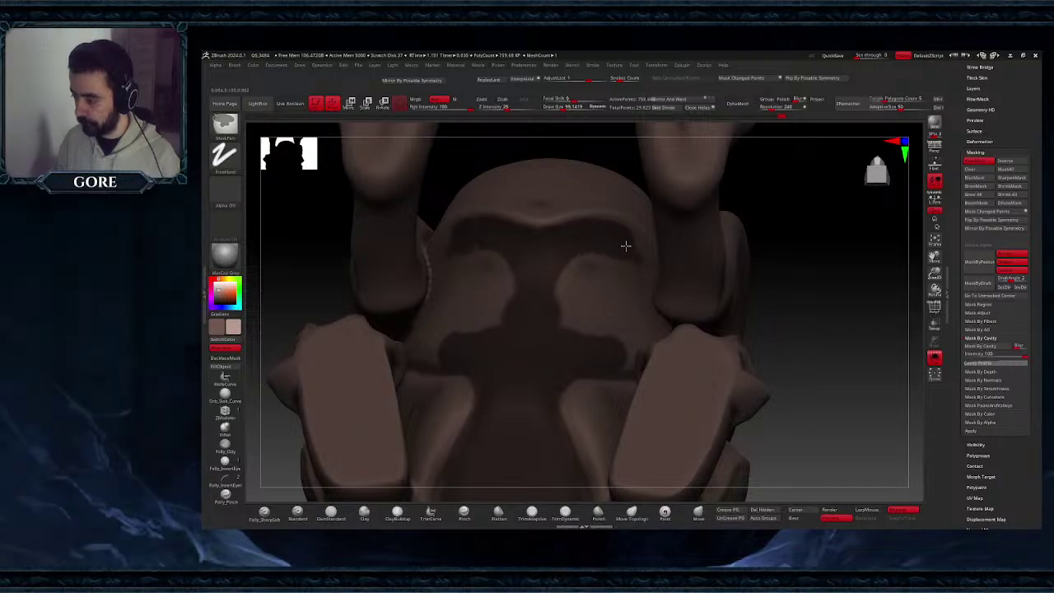
pyautogui.keyDown('ctrl'); pyautogui.moveTo(626, 246); pyautogui.dragTo(628, 256); pyautogui.keyUp('ctrl')
pyautogui.moveTo(621, 256); pyautogui.dragTo(642, 275, button='right')
pyautogui.keyDown('ctrl'); pyautogui.moveTo(648, 252); pyautogui.dragTo(640, 269); pyautogui.keyUp('ctrl')
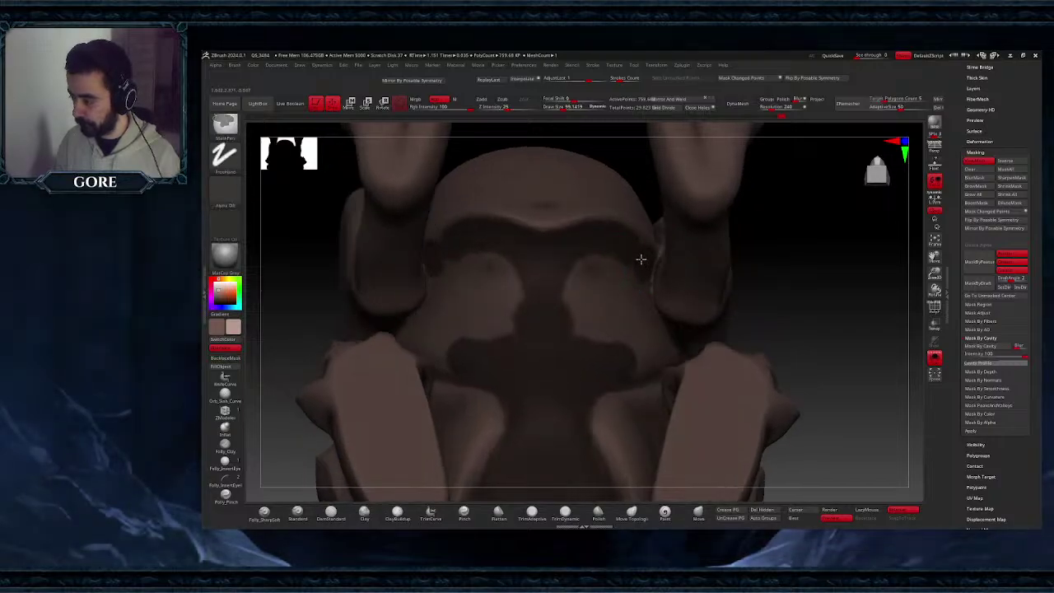
# - Extend the mask into the outer corners of the chest ridge beside the front legs with a draw size of about 51
pyautogui.moveTo(642, 263); pyautogui.dragTo(645, 282, button='right')
pyautogui.keyDown('ctrl'); pyautogui.moveTo(646, 268); pyautogui.dragTo(648, 278); pyautogui.keyUp('ctrl')
pyautogui.moveTo(649, 278)
pyautogui.mouseDown(button='right')
pyautogui.moveTo(638, 288)
pyautogui.moveTo(653, 296)
pyautogui.mouseUp(button='right')
pyautogui.keyDown('ctrl'); pyautogui.moveTo(652, 297); pyautogui.dragTo(644, 342, button='right'); pyautogui.keyUp('ctrl')
pyautogui.press('space')
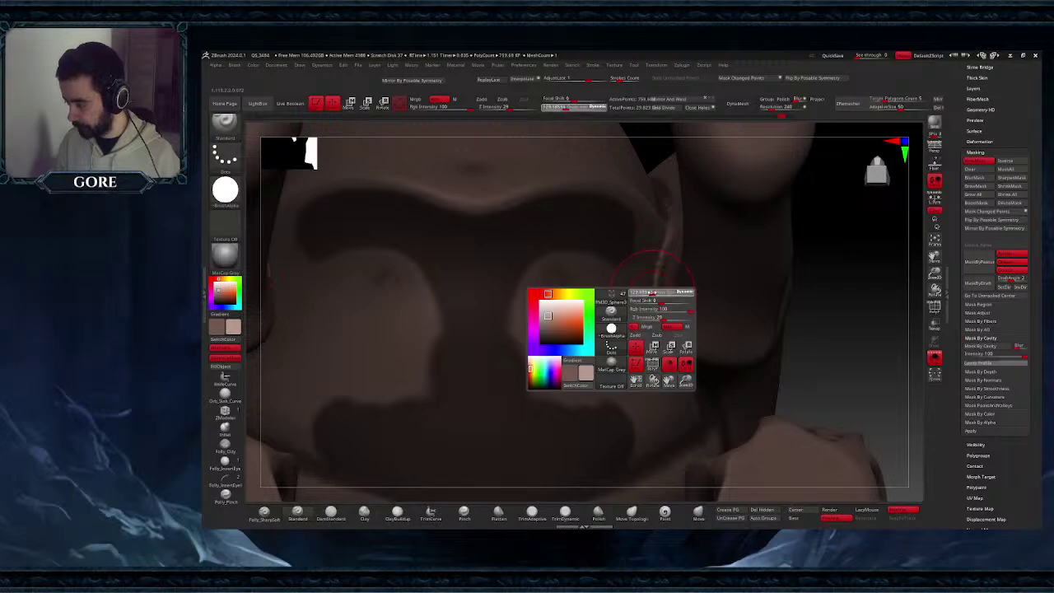
pyautogui.moveTo(644, 290); pyautogui.dragTo(643, 290)
pyautogui.moveTo(647, 298)
pyautogui.keyDown('ctrl'); pyautogui.mouseDown()
pyautogui.moveTo(652, 250)
pyautogui.moveTo(625, 219)
pyautogui.mouseUp(); pyautogui.keyUp('ctrl')
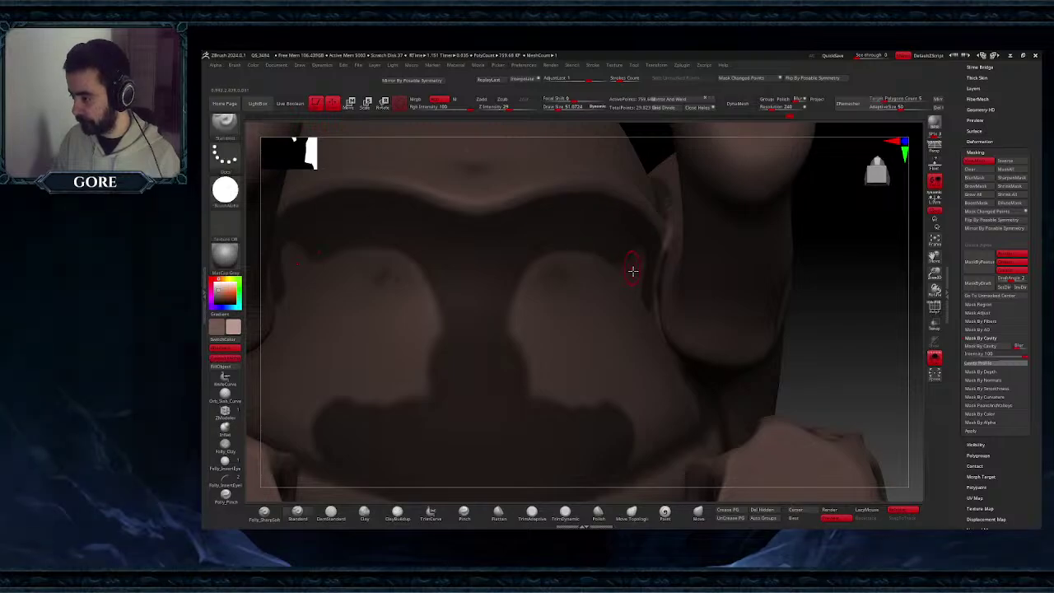
pyautogui.moveTo(633, 271)
pyautogui.mouseDown(button='right')
pyautogui.moveTo(621, 273)
pyautogui.moveTo(633, 277)
pyautogui.mouseUp(button='right')
pyautogui.moveTo(654, 362); pyautogui.dragTo(679, 385, button='right')
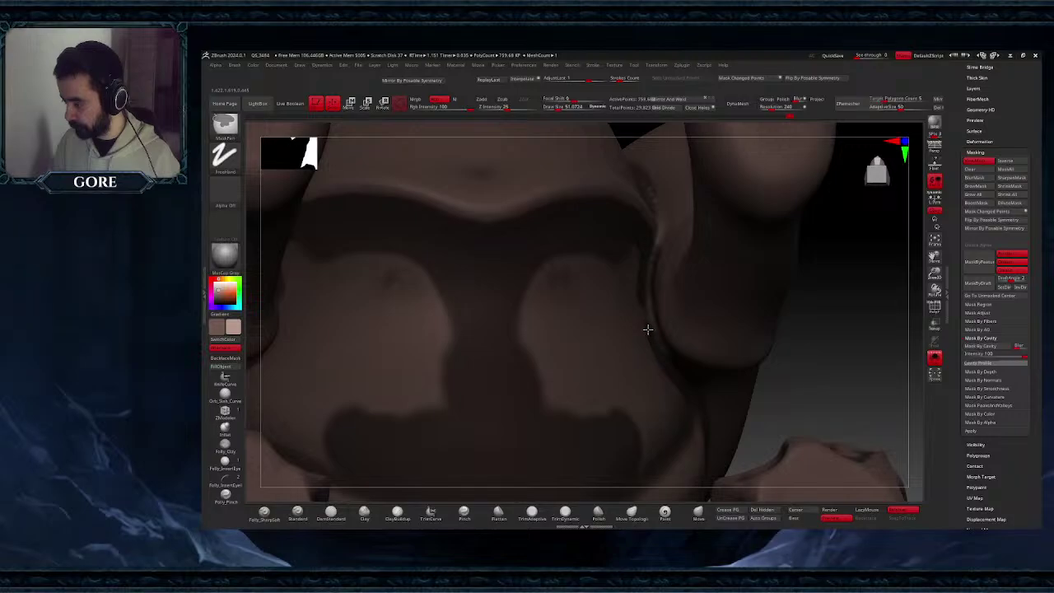
pyautogui.moveTo(640, 308)
pyautogui.mouseDown(button='right')
pyautogui.moveTo(637, 325)
pyautogui.moveTo(644, 311)
pyautogui.moveTo(659, 315)
pyautogui.moveTo(656, 327)
pyautogui.moveTo(618, 339)
pyautogui.mouseUp(button='right')
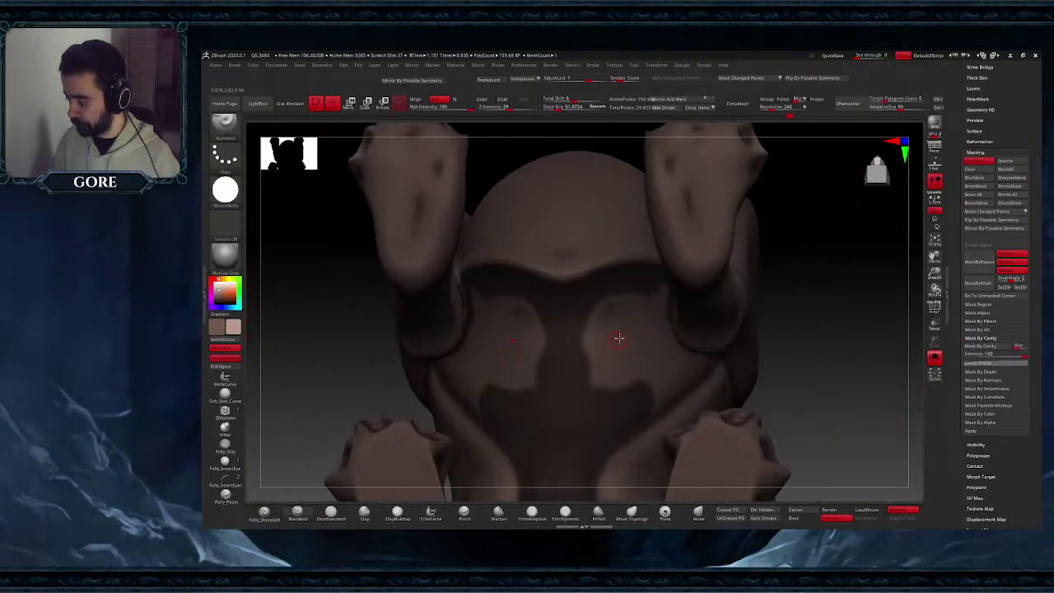
# - Enlarge the draw size and fill the remaining unmasked patches of the underside out to the front legs
pyautogui.press('space')
pyautogui.press('ctrl')
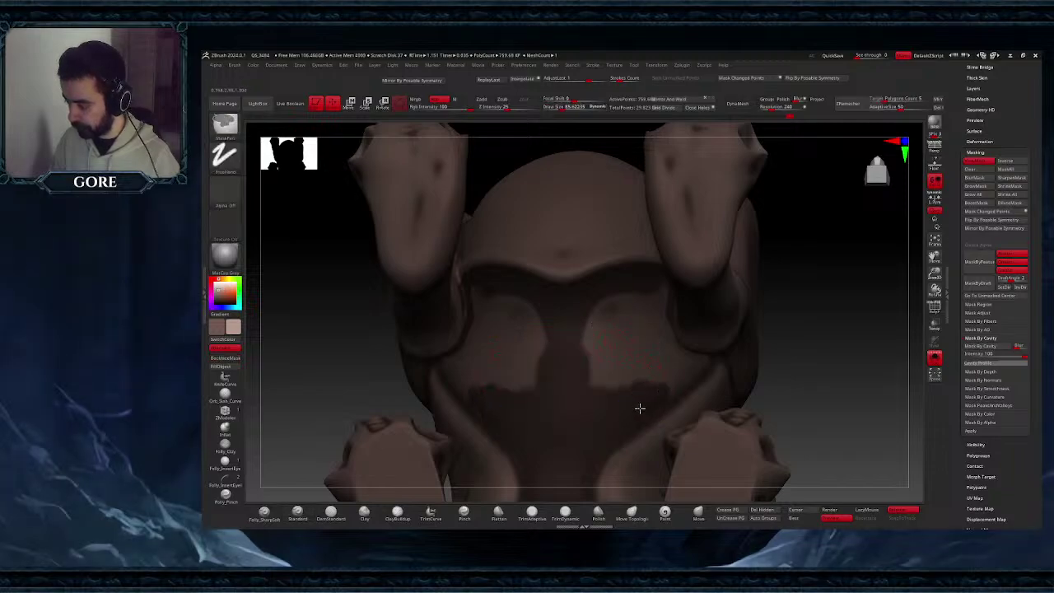
pyautogui.moveTo(702, 370)
pyautogui.keyDown('ctrl'); pyautogui.mouseDown()
pyautogui.moveTo(609, 379)
pyautogui.moveTo(592, 350)
pyautogui.moveTo(591, 313)
pyautogui.moveTo(619, 294)
pyautogui.moveTo(596, 354)
pyautogui.moveTo(628, 313)
pyautogui.mouseUp(); pyautogui.keyUp('ctrl')
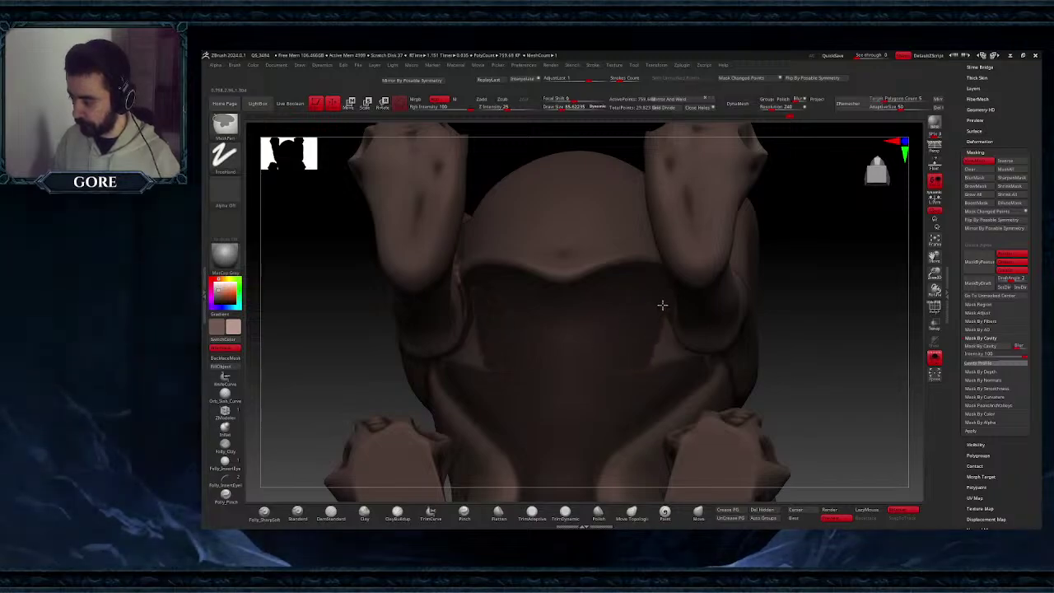
pyautogui.moveTo(649, 348); pyautogui.dragTo(669, 364, button='right')
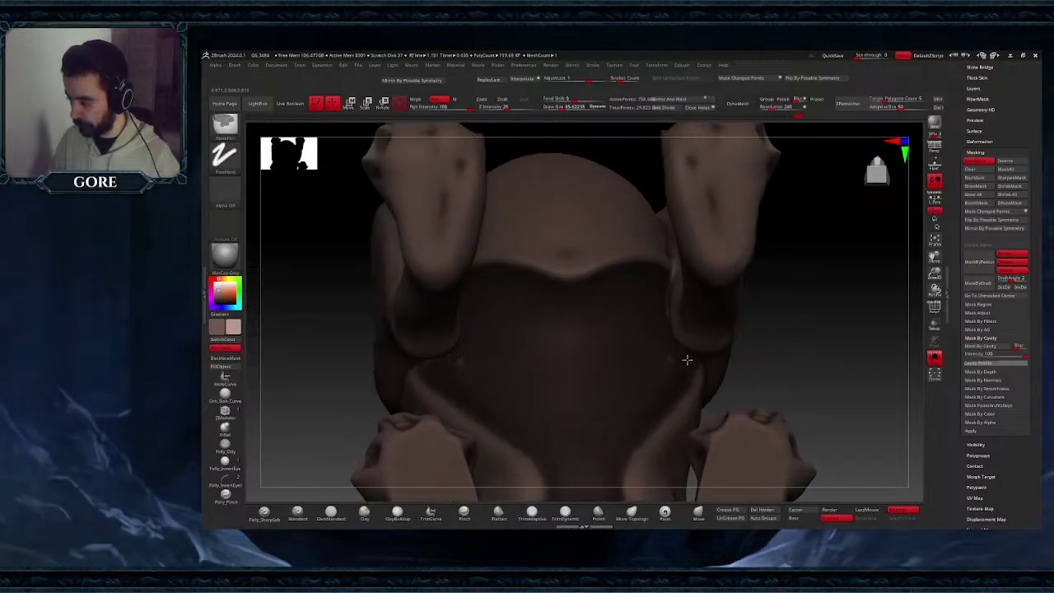
pyautogui.keyDown('ctrl'); pyautogui.moveTo(687, 359); pyautogui.dragTo(657, 367); pyautogui.keyUp('ctrl')
pyautogui.moveTo(656, 379)
pyautogui.keyDown('ctrl'); pyautogui.mouseDown(button='right')
pyautogui.moveTo(647, 389)
pyautogui.moveTo(659, 420)
pyautogui.mouseUp(button='right'); pyautogui.keyUp('ctrl')
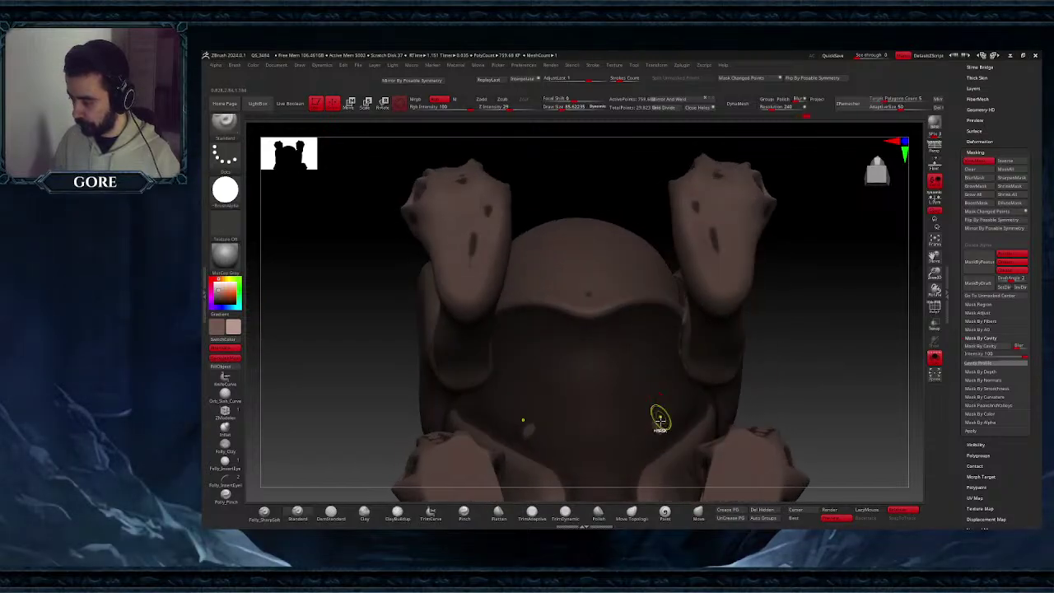
pyautogui.keyDown('ctrl'); pyautogui.moveTo(659, 420); pyautogui.dragTo(655, 430); pyautogui.keyUp('ctrl')
# - Continue the mask along the crease between the underside and the front leg with a draw size of about 39
pyautogui.moveTo(654, 430)
pyautogui.mouseDown(button='right')
pyautogui.moveTo(659, 340)
pyautogui.moveTo(674, 366)
pyautogui.moveTo(695, 340)
pyautogui.moveTo(670, 334)
pyautogui.mouseUp(button='right')
pyautogui.rightClick(675, 368)
pyautogui.moveTo(681, 377)
pyautogui.keyDown('ctrl'); pyautogui.mouseDown(button='right')
pyautogui.moveTo(669, 349)
pyautogui.moveTo(675, 364)
pyautogui.mouseUp(button='right'); pyautogui.keyUp('ctrl')
pyautogui.press('space')
pyautogui.moveTo(669, 364); pyautogui.dragTo(666, 363)
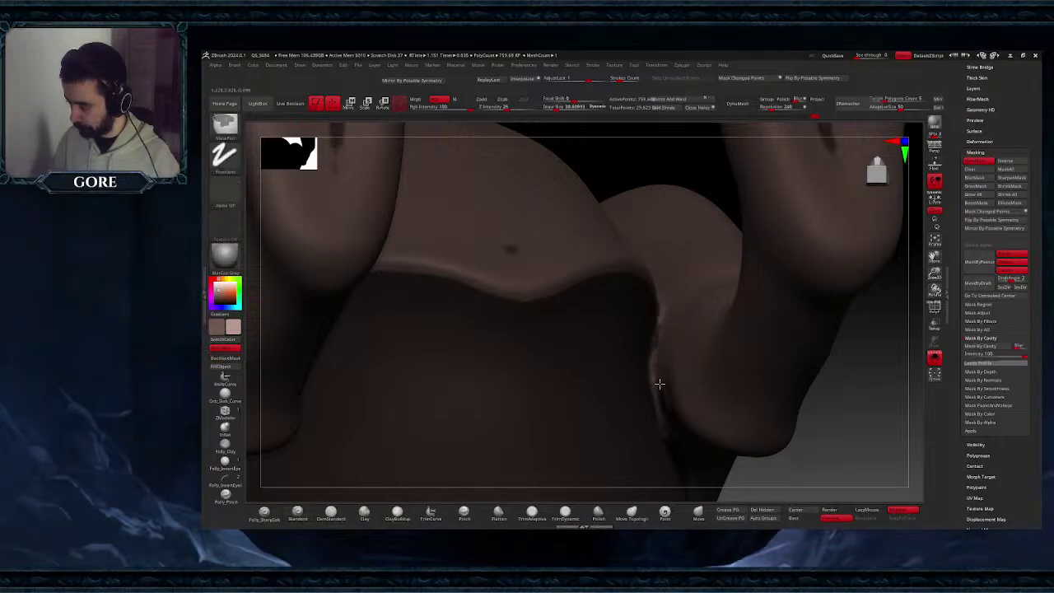
pyautogui.moveTo(680, 429)
pyautogui.mouseDown(button='right')
pyautogui.moveTo(664, 395)
pyautogui.moveTo(651, 395)
pyautogui.mouseUp(button='right')
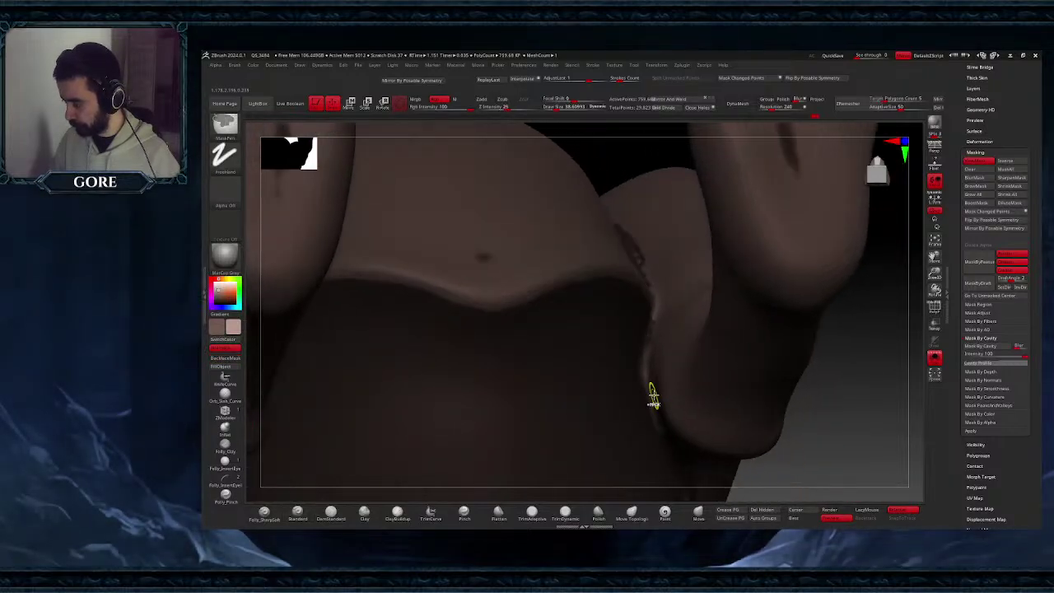
pyautogui.moveTo(652, 395)
pyautogui.keyDown('ctrl'); pyautogui.mouseDown()
pyautogui.moveTo(653, 325)
pyautogui.moveTo(661, 340)
pyautogui.mouseUp(); pyautogui.keyUp('ctrl')
# - Erase the mask spill along the front leg's crease with a draw size of about 21
pyautogui.press('space')
pyautogui.keyDown('ctrl'); pyautogui.moveTo(661, 334); pyautogui.dragTo(657, 343, button='right'); pyautogui.keyUp('ctrl')
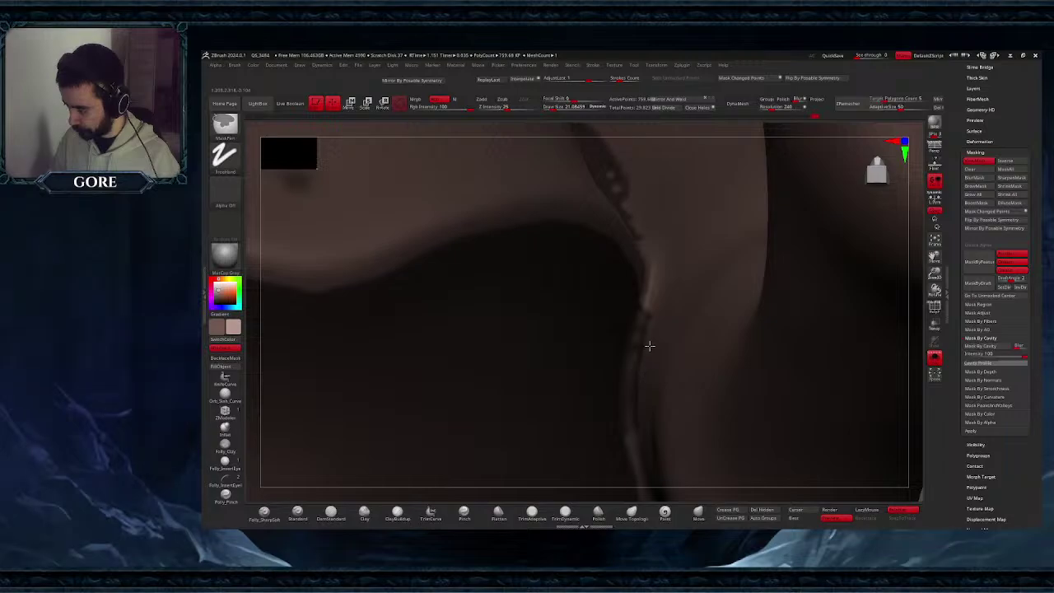
pyautogui.keyDown('ctrl'); pyautogui.keyDown('alt'); pyautogui.moveTo(647, 330); pyautogui.dragTo(635, 421); pyautogui.keyUp('alt'); pyautogui.keyUp('ctrl')
pyautogui.moveTo(648, 418)
pyautogui.keyDown('ctrl'); pyautogui.mouseDown(button='right')
pyautogui.moveTo(665, 292)
pyautogui.moveTo(652, 327)
pyautogui.moveTo(650, 253)
pyautogui.mouseUp(button='right'); pyautogui.keyUp('ctrl')
# - Set the draw size to about 119 and touch up the mask along the chest's side seam
pyautogui.press('space')
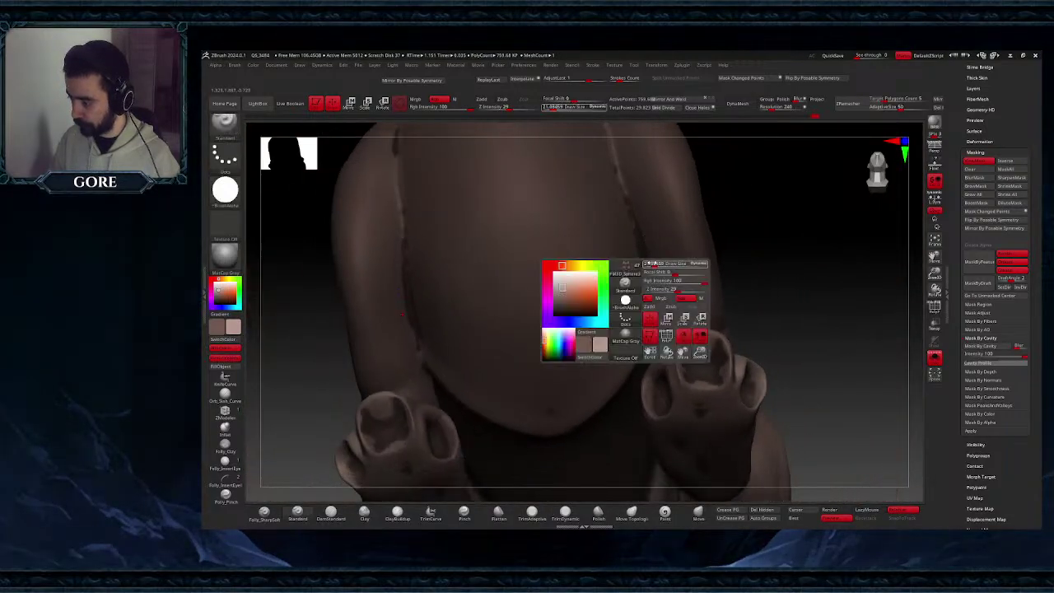
pyautogui.moveTo(650, 263); pyautogui.dragTo(665, 263)
pyautogui.press('ctrl')
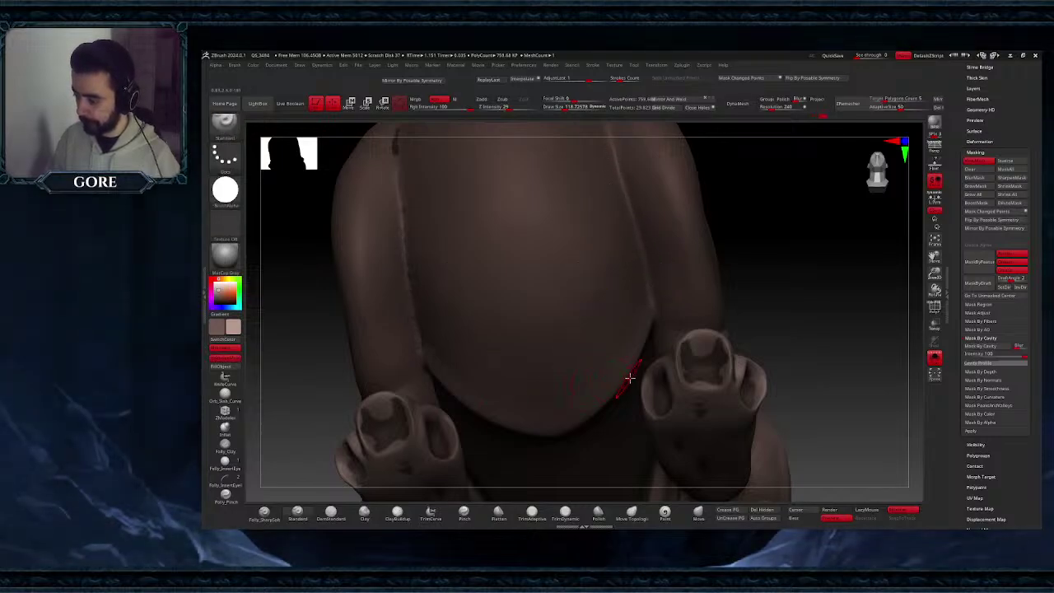
# - Invert the mask so that only the underside can be painted
pyautogui.keyDown('ctrl'); pyautogui.moveTo(696, 408); pyautogui.dragTo(686, 354, button='right'); pyautogui.keyUp('ctrl')
pyautogui.moveTo(666, 390); pyautogui.dragTo(648, 335, button='right')
pyautogui.moveTo(935, 272); pyautogui.dragTo(935, 217)
pyautogui.moveTo(934, 256); pyautogui.dragTo(917, 119)
pyautogui.keyDown('ctrl'); pyautogui.moveTo(704, 338); pyautogui.dragTo(678, 407, button='right'); pyautogui.keyUp('ctrl')
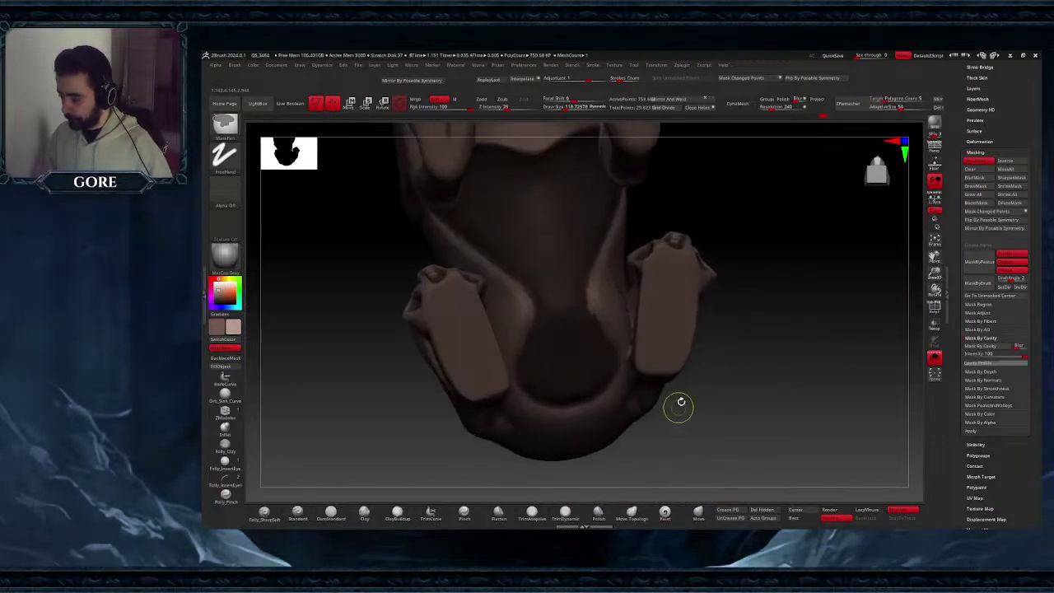
pyautogui.keyDown('ctrl'); pyautogui.click(770, 391); pyautogui.keyUp('ctrl')
# - Try painting the pad between the hind legs with a larger draw size and undo the last stroke
pyautogui.moveTo(561, 368); pyautogui.dragTo(543, 373, button='right')
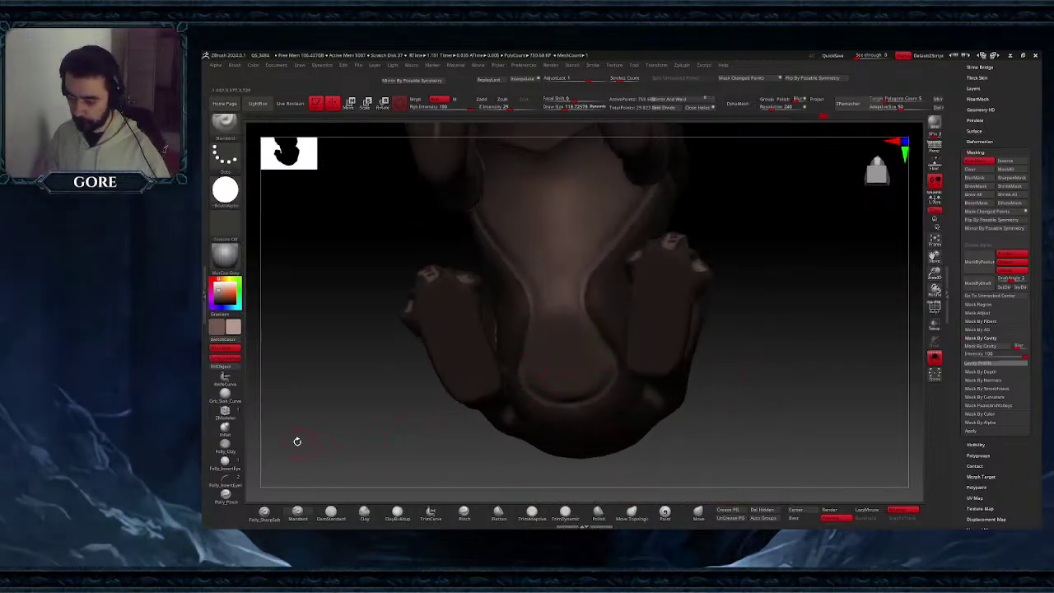
pyautogui.press('space')
pyautogui.click(591, 369)
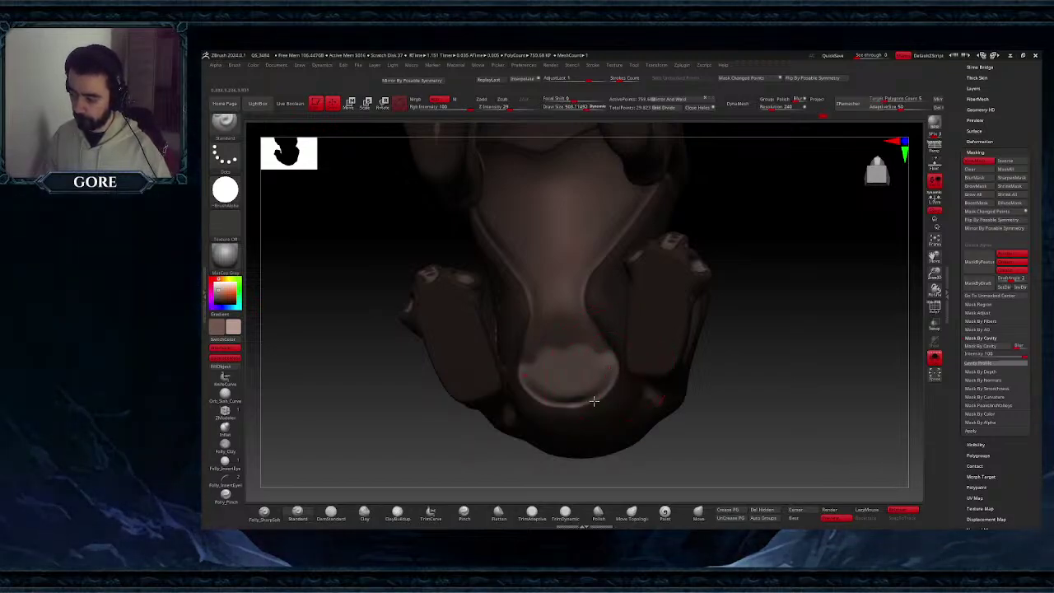
pyautogui.moveTo(593, 400); pyautogui.dragTo(567, 272)
pyautogui.hotkey('ctrl', 'z')
# - Paint the whole unmasked underside with the light colour at a draw size of about 306
pyautogui.press('space')
pyautogui.click(575, 294)
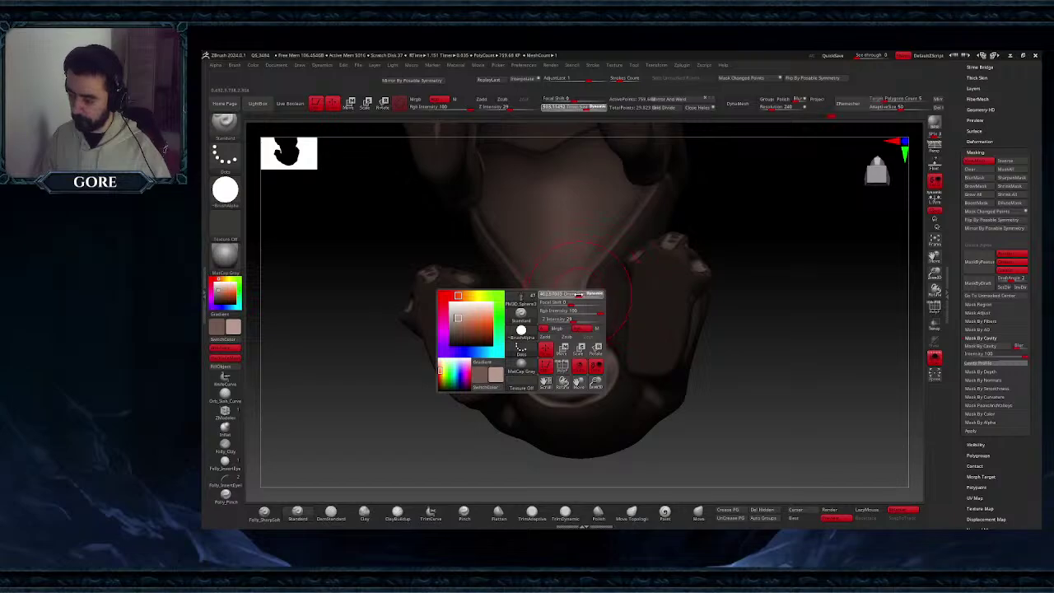
pyautogui.moveTo(588, 361)
pyautogui.mouseDown()
pyautogui.moveTo(561, 322)
pyautogui.moveTo(577, 238)
pyautogui.moveTo(603, 214)
pyautogui.mouseUp()
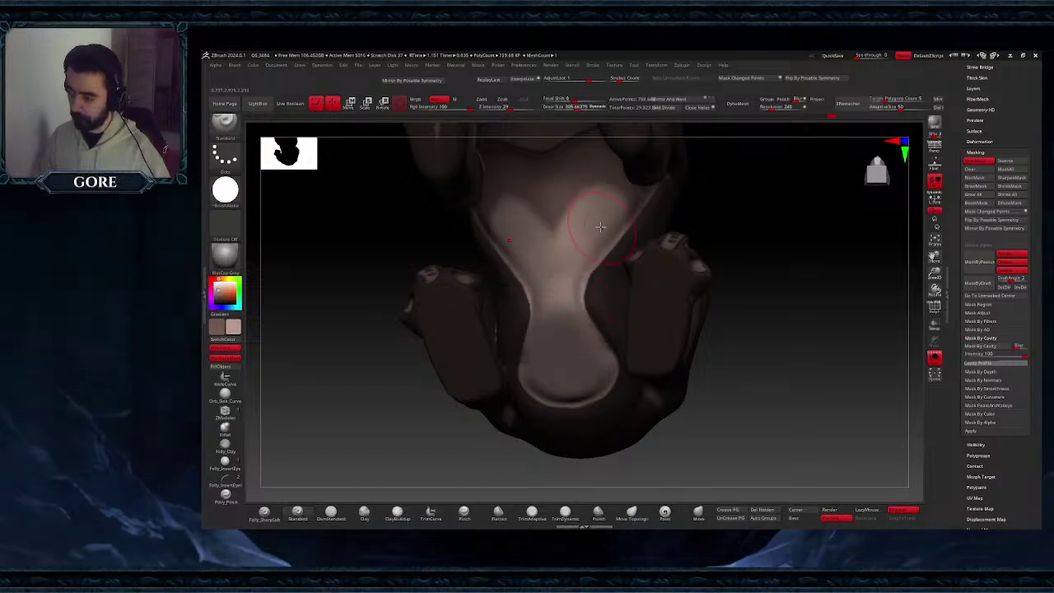
pyautogui.moveTo(601, 228); pyautogui.dragTo(612, 235, button='right')
pyautogui.moveTo(611, 235)
pyautogui.mouseDown()
pyautogui.moveTo(625, 217)
pyautogui.moveTo(594, 174)
pyautogui.moveTo(564, 214)
pyautogui.mouseUp()
pyautogui.moveTo(568, 244); pyautogui.dragTo(494, 237, button='right')
# - Paint the narrow end of the underside beside the front leg with a draw size of about 77
pyautogui.press('space')
pyautogui.moveTo(689, 217); pyautogui.dragTo(680, 217)
pyautogui.moveTo(680, 218)
pyautogui.keyDown('ctrl'); pyautogui.mouseDown(button='right')
pyautogui.moveTo(698, 256)
pyautogui.moveTo(642, 191)
pyautogui.moveTo(639, 211)
pyautogui.mouseUp(button='right'); pyautogui.keyUp('ctrl')
pyautogui.press('space')
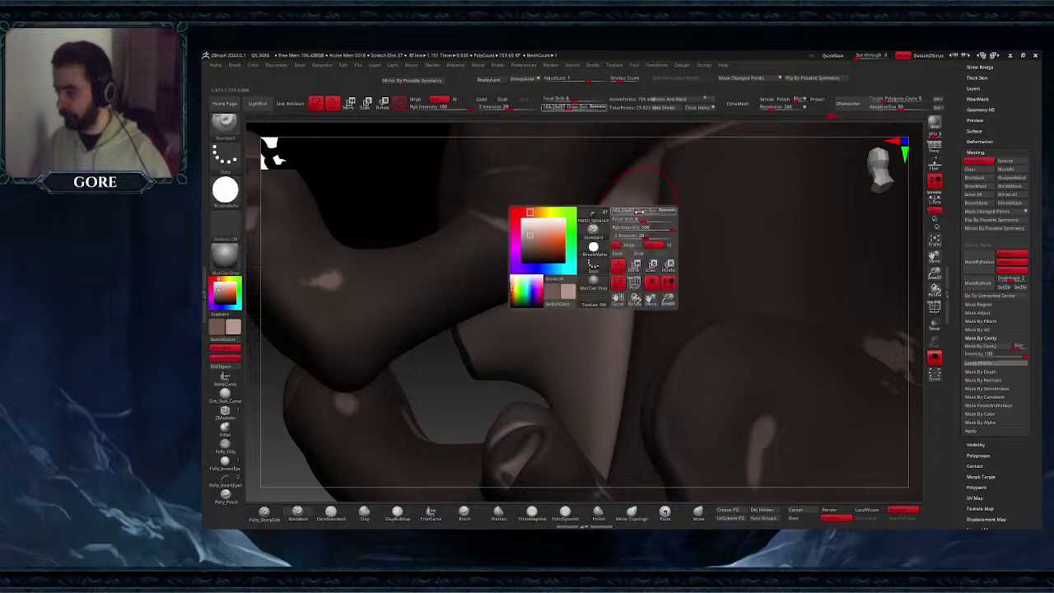
pyautogui.moveTo(631, 211); pyautogui.dragTo(629, 211)
pyautogui.moveTo(629, 210); pyautogui.dragTo(639, 196, button='right')
pyautogui.moveTo(642, 182)
pyautogui.mouseDown()
pyautogui.moveTo(640, 200)
pyautogui.moveTo(648, 163)
pyautogui.moveTo(628, 180)
pyautogui.moveTo(636, 173)
pyautogui.mouseUp()
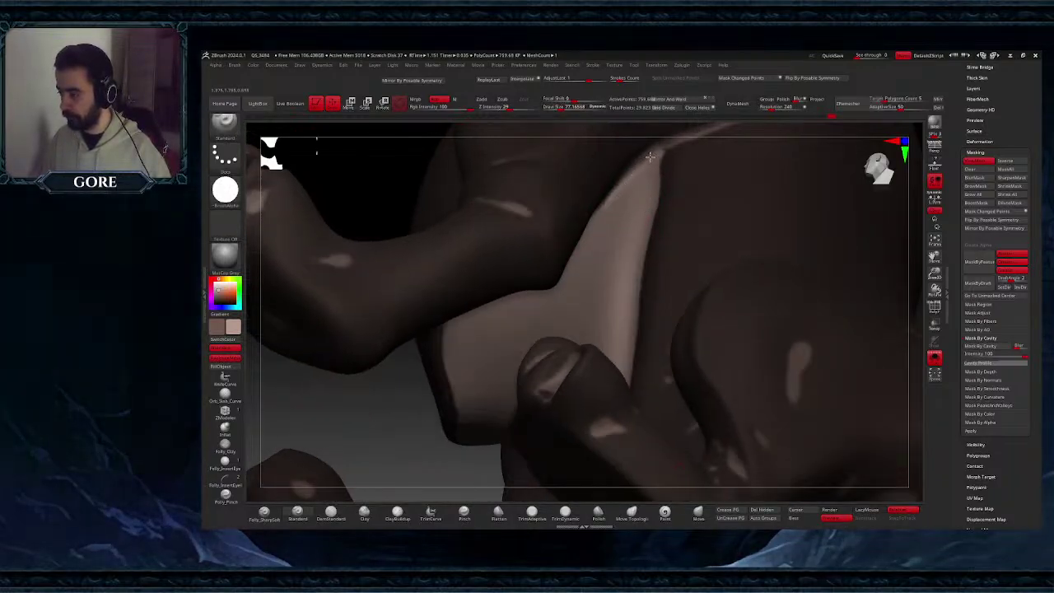
# - Clear the mask from the body
pyautogui.keyDown('ctrl'); pyautogui.moveTo(656, 173); pyautogui.dragTo(647, 236, button='right'); pyautogui.keyUp('ctrl')
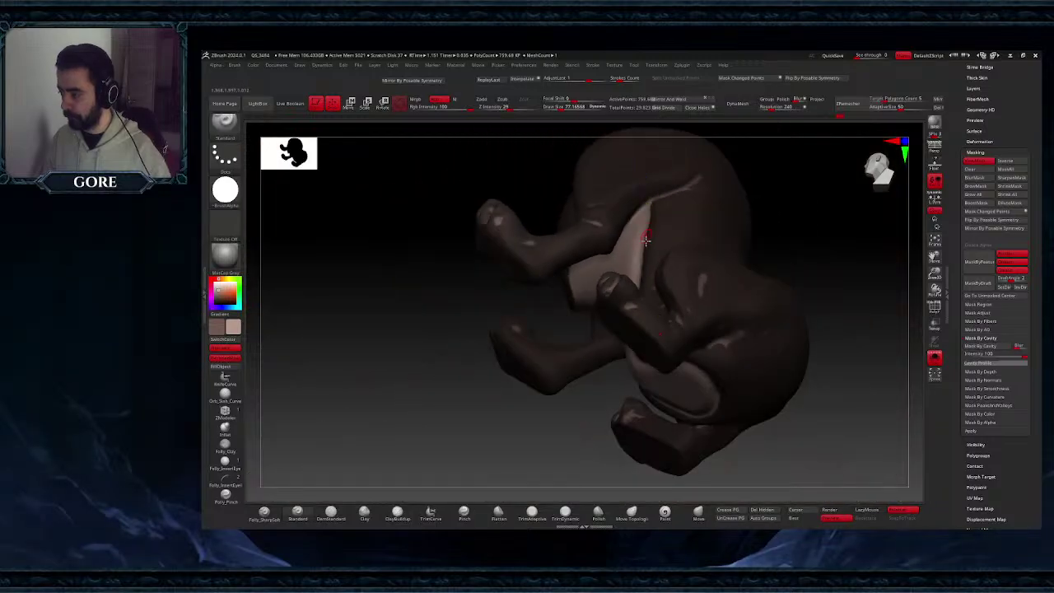
pyautogui.keyDown('ctrl'); pyautogui.moveTo(807, 258); pyautogui.dragTo(805, 307); pyautogui.keyUp('ctrl')
pyautogui.keyDown('ctrl'); pyautogui.moveTo(806, 307); pyautogui.dragTo(767, 260, button='right'); pyautogui.keyUp('ctrl')
# - Paint over the light spill above the leg crease with the brown body colour at a draw size of about 30
pyautogui.moveTo(687, 225)
pyautogui.keyDown('ctrl'); pyautogui.mouseDown(button='right')
pyautogui.moveTo(741, 252)
pyautogui.moveTo(731, 295)
pyautogui.mouseUp(button='right'); pyautogui.keyUp('ctrl')
pyautogui.press('space')
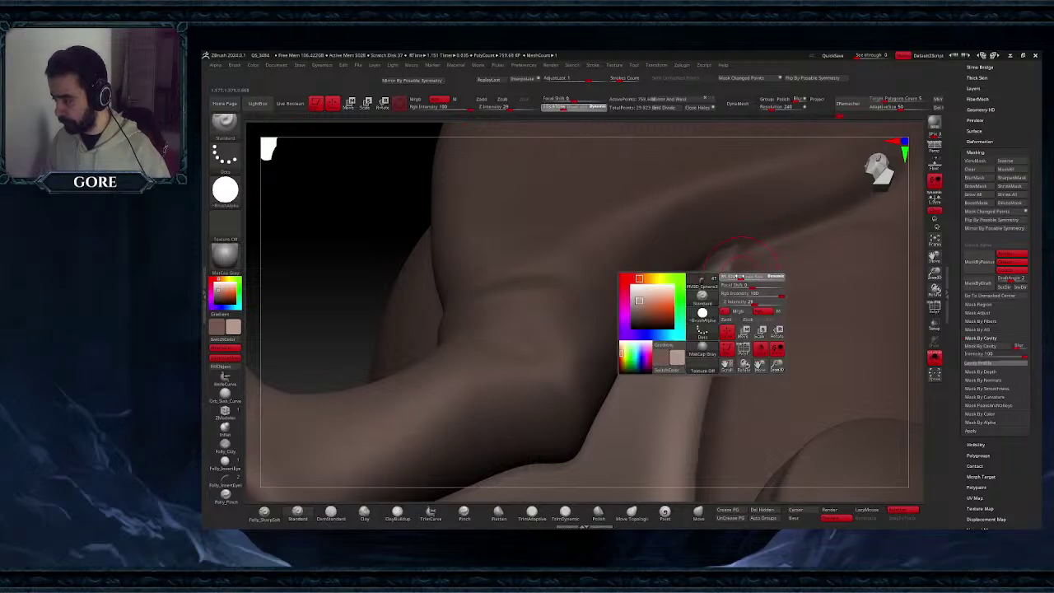
pyautogui.click(737, 277)
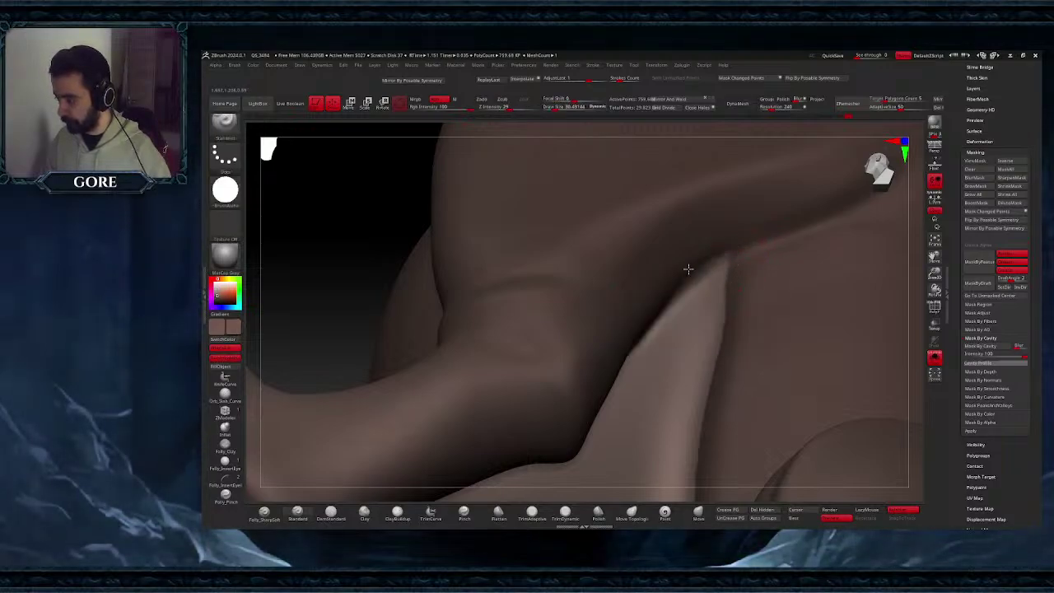
pyautogui.keyDown('ctrl'); pyautogui.moveTo(732, 237); pyautogui.dragTo(723, 244); pyautogui.keyUp('ctrl')
pyautogui.hotkey('ctrl', 'z')
pyautogui.moveTo(733, 294)
pyautogui.keyDown('ctrl'); pyautogui.mouseDown(button='right')
pyautogui.moveTo(717, 257)
pyautogui.moveTo(725, 383)
pyautogui.moveTo(716, 362)
pyautogui.mouseUp(button='right'); pyautogui.keyUp('ctrl')
pyautogui.moveTo(717, 362)
pyautogui.mouseDown(button='right')
pyautogui.moveTo(720, 390)
pyautogui.moveTo(856, 363)
pyautogui.mouseUp(button='right')
pyautogui.keyDown('ctrl'); pyautogui.moveTo(856, 362); pyautogui.dragTo(912, 370, button='right'); pyautogui.keyUp('ctrl')
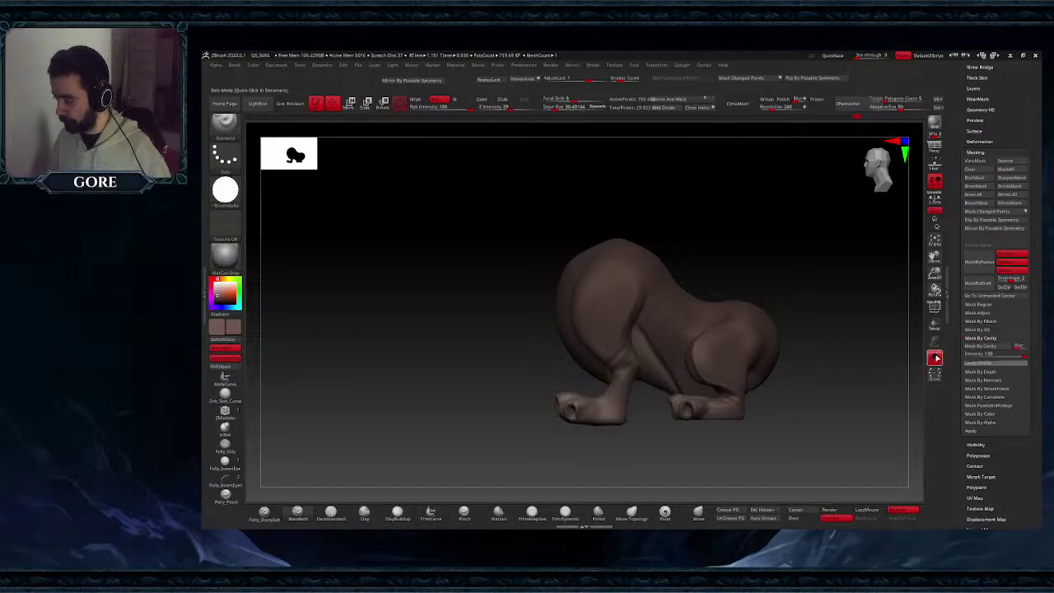
# - Smooth the border of the light underside between the hind legs with a draw size of about 95
pyautogui.click(936, 359)
pyautogui.moveTo(708, 330)
pyautogui.mouseDown(button='right')
pyautogui.moveTo(667, 341)
pyautogui.moveTo(687, 365)
pyautogui.moveTo(677, 329)
pyautogui.moveTo(671, 384)
pyautogui.moveTo(684, 369)
pyautogui.moveTo(679, 357)
pyautogui.moveTo(719, 339)
pyautogui.moveTo(641, 410)
pyautogui.mouseUp(button='right')
pyautogui.click(937, 359)
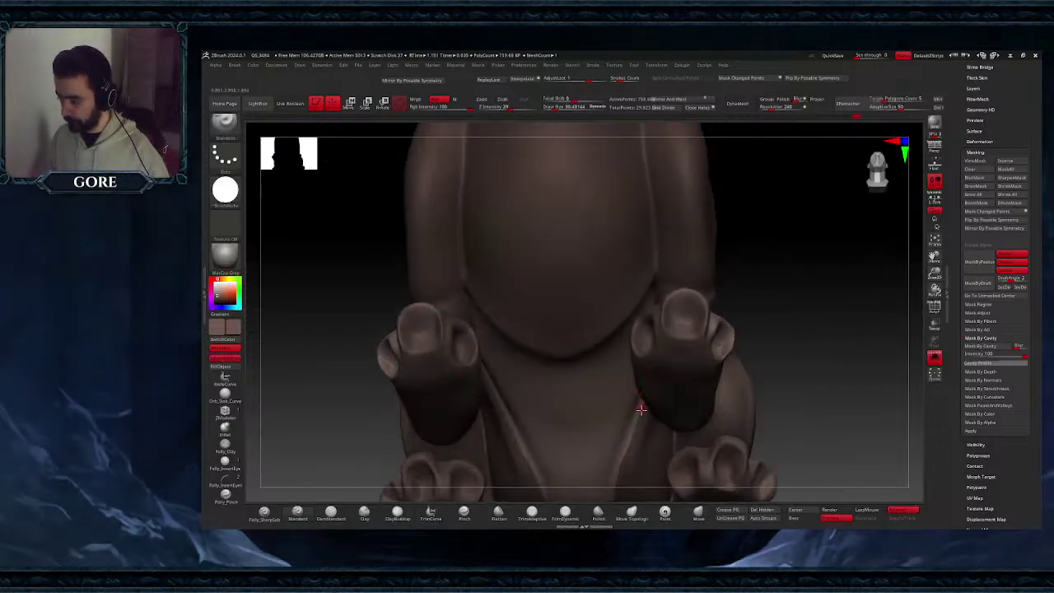
pyautogui.moveTo(934, 254); pyautogui.dragTo(896, 206)
pyautogui.press('space')
pyautogui.moveTo(696, 349); pyautogui.dragTo(709, 349)
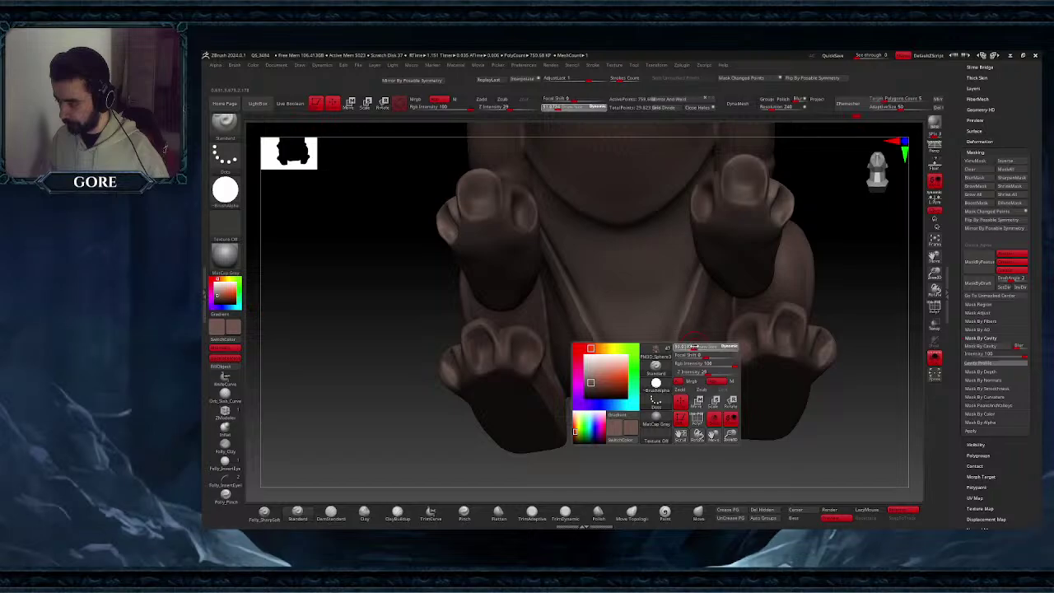
pyautogui.moveTo(706, 350)
pyautogui.mouseDown(button='right')
pyautogui.moveTo(697, 300)
pyautogui.moveTo(710, 234)
pyautogui.moveTo(729, 205)
pyautogui.mouseUp(button='right')
pyautogui.keyDown('shift'); pyautogui.moveTo(728, 211); pyautogui.dragTo(706, 281); pyautogui.keyUp('shift')
pyautogui.keyDown('shift'); pyautogui.moveTo(709, 386); pyautogui.dragTo(706, 399); pyautogui.keyUp('shift')
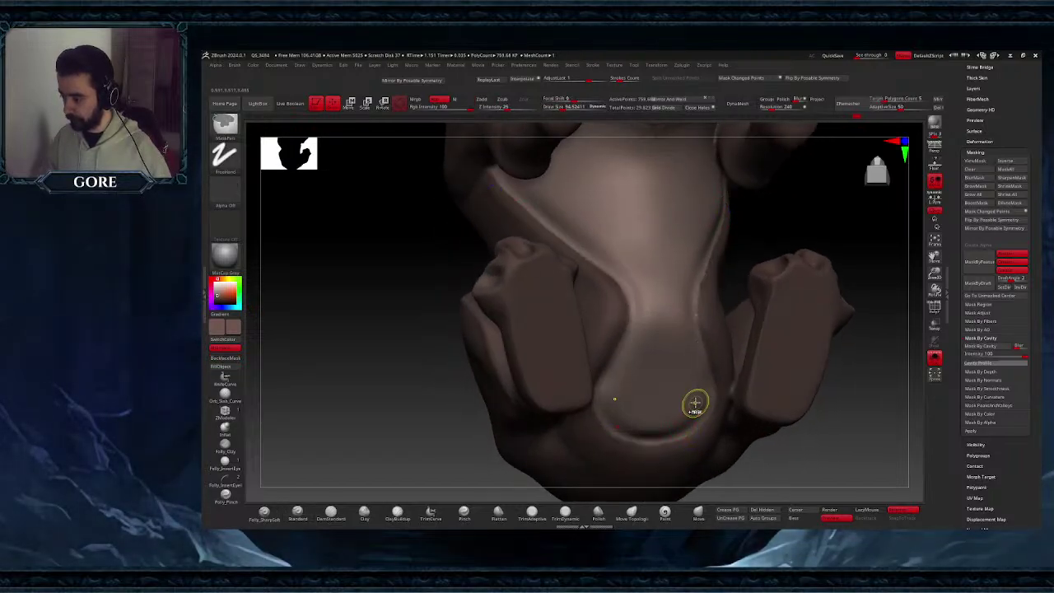
pyautogui.moveTo(700, 350)
pyautogui.keyDown('shift'); pyautogui.mouseDown()
pyautogui.moveTo(700, 269)
pyautogui.moveTo(719, 236)
pyautogui.mouseUp(); pyautogui.keyUp('shift')
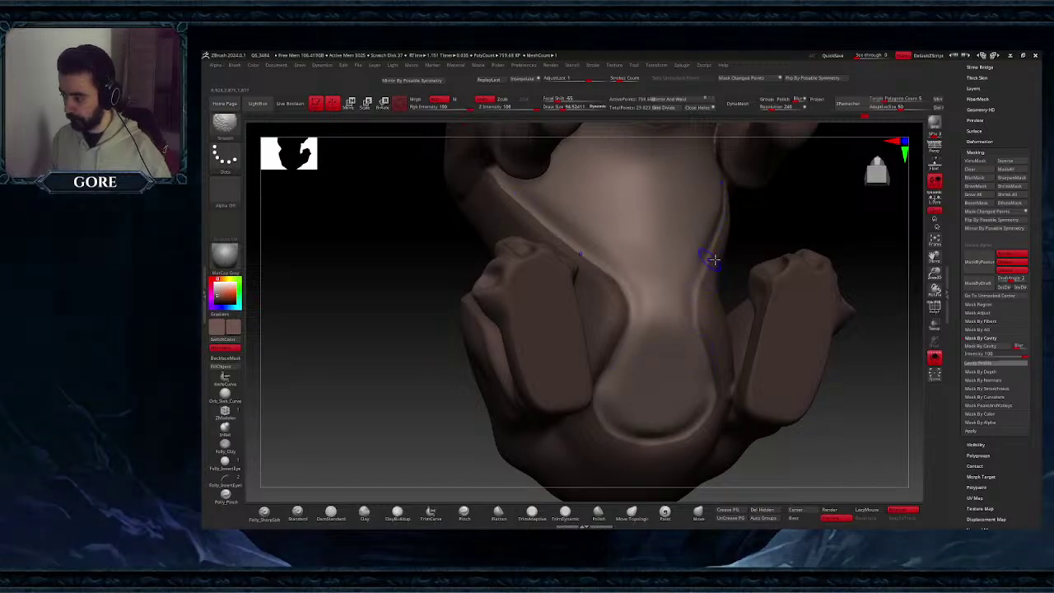
pyautogui.moveTo(714, 260)
pyautogui.mouseDown(button='right')
pyautogui.moveTo(758, 207)
pyautogui.moveTo(741, 226)
pyautogui.mouseUp(button='right')
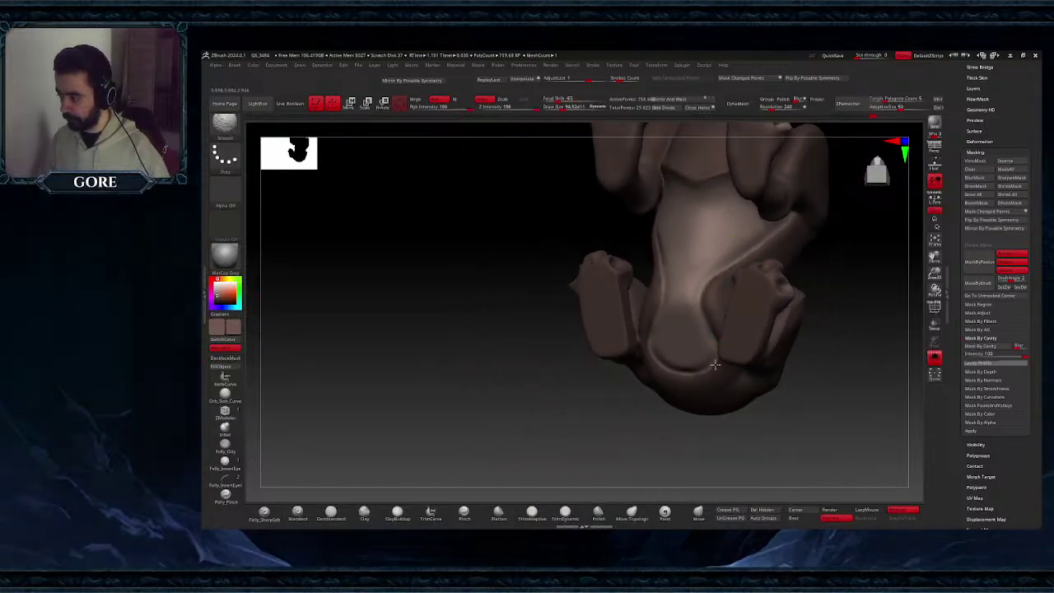
pyautogui.moveTo(678, 371)
pyautogui.keyDown('ctrl'); pyautogui.mouseDown(button='right')
pyautogui.moveTo(715, 404)
pyautogui.moveTo(751, 362)
pyautogui.moveTo(758, 381)
pyautogui.moveTo(905, 288)
pyautogui.moveTo(727, 337)
pyautogui.moveTo(750, 355)
pyautogui.mouseUp(button='right'); pyautogui.keyUp('ctrl')
pyautogui.click(935, 360)
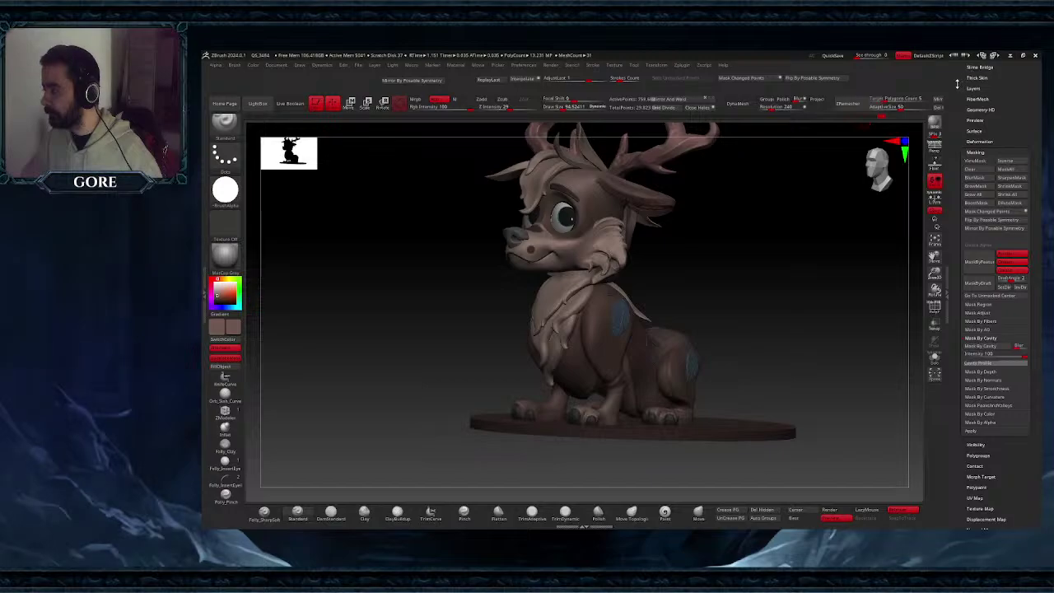
# - Make the feather piece on the creature's back active and choose the three-leaf mesh of the Rococo insert brush
pyautogui.moveTo(957, 84); pyautogui.dragTo(958, 138)
pyautogui.moveTo(712, 269)
pyautogui.mouseDown(button='right')
pyautogui.moveTo(728, 269)
pyautogui.moveTo(702, 278)
pyautogui.mouseUp(button='right')
pyautogui.keyDown('ctrl'); pyautogui.moveTo(702, 278); pyautogui.dragTo(682, 328, button='right'); pyautogui.keyUp('ctrl')
pyautogui.keyDown('alt'); pyautogui.click(686, 335); pyautogui.keyUp('alt')
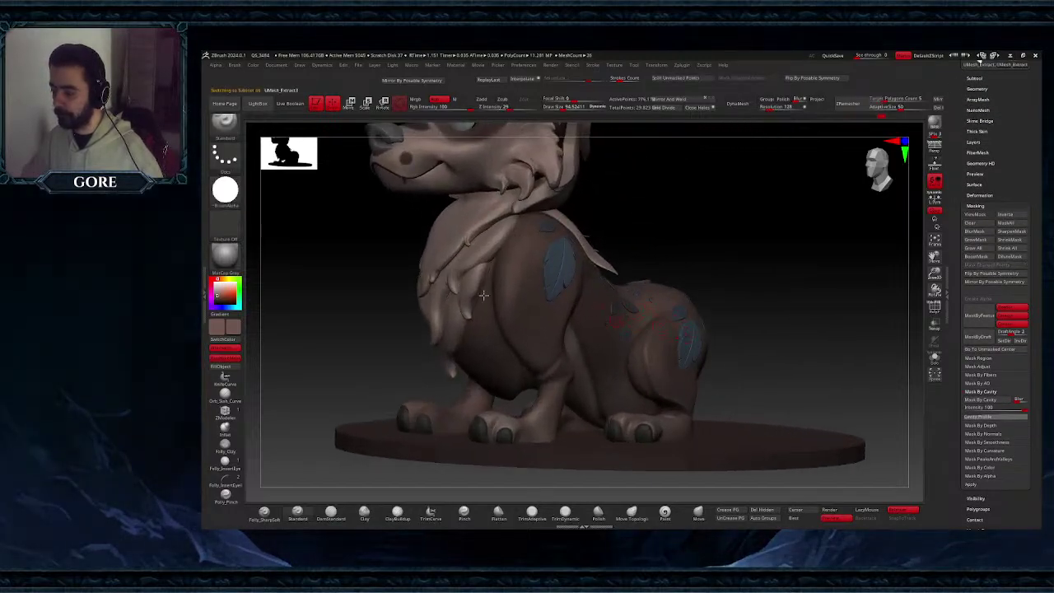
pyautogui.click(234, 128)
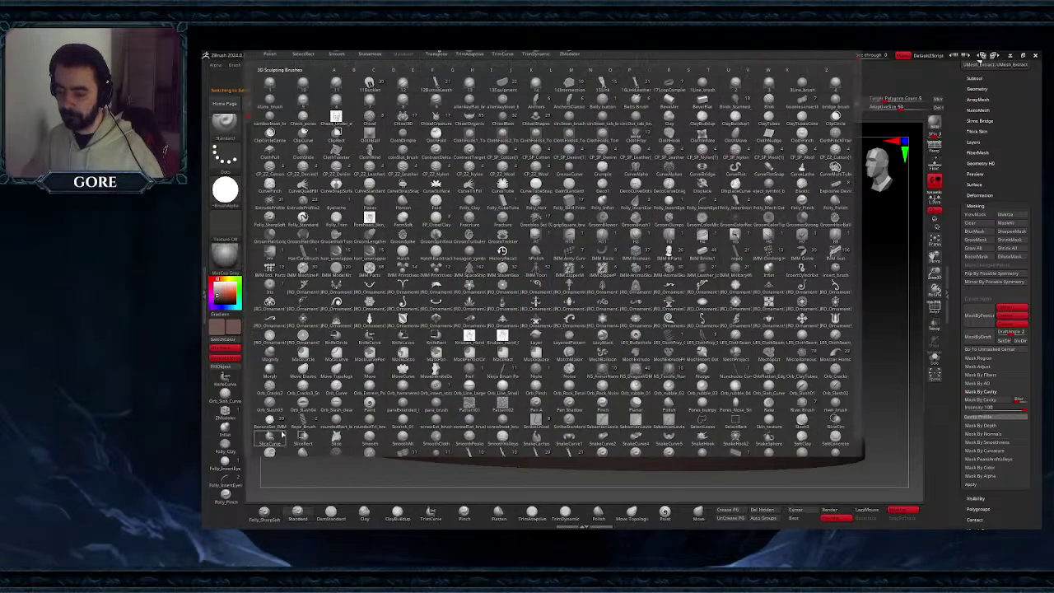
pyautogui.click(274, 425)
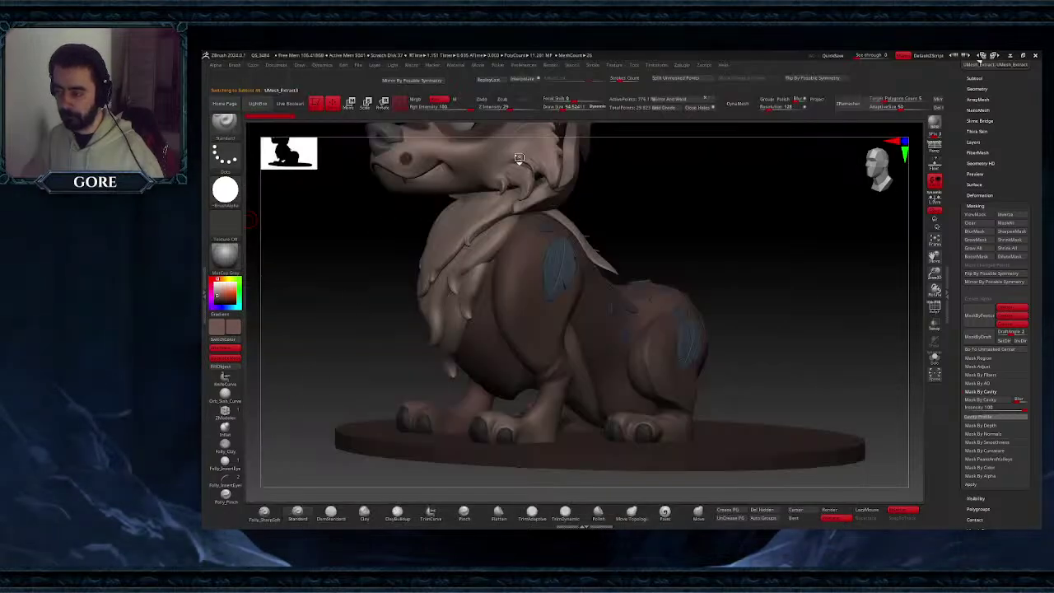
pyautogui.moveTo(859, 132); pyautogui.dragTo(632, 185)
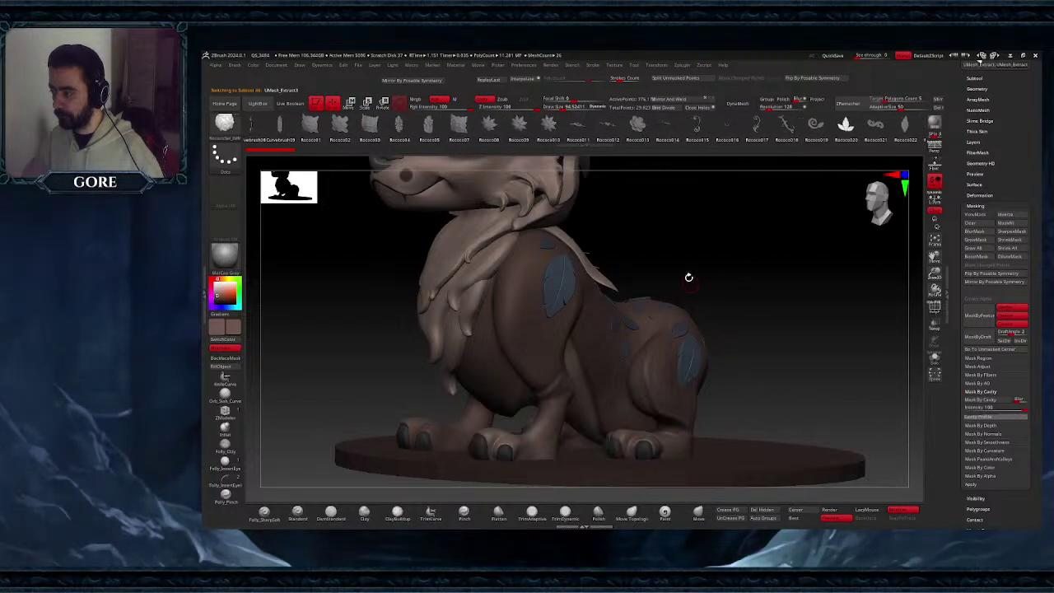
# - Try to place the three-leaf mesh on the hind thigh, switching the brush's stroke to DragRect
pyautogui.moveTo(708, 400); pyautogui.dragTo(712, 398)
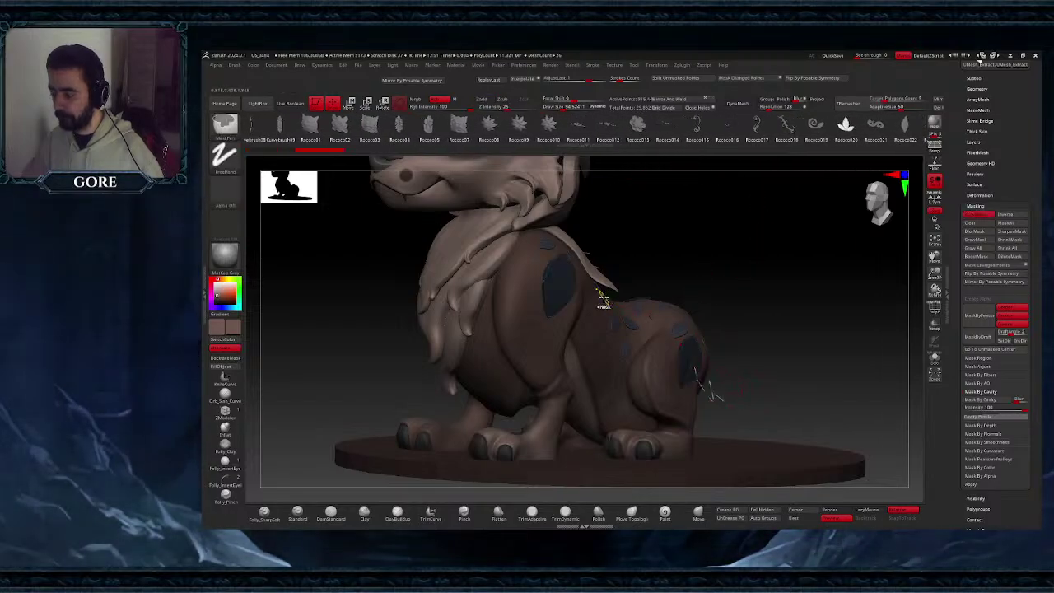
pyautogui.hotkey('ctrl', 'z')
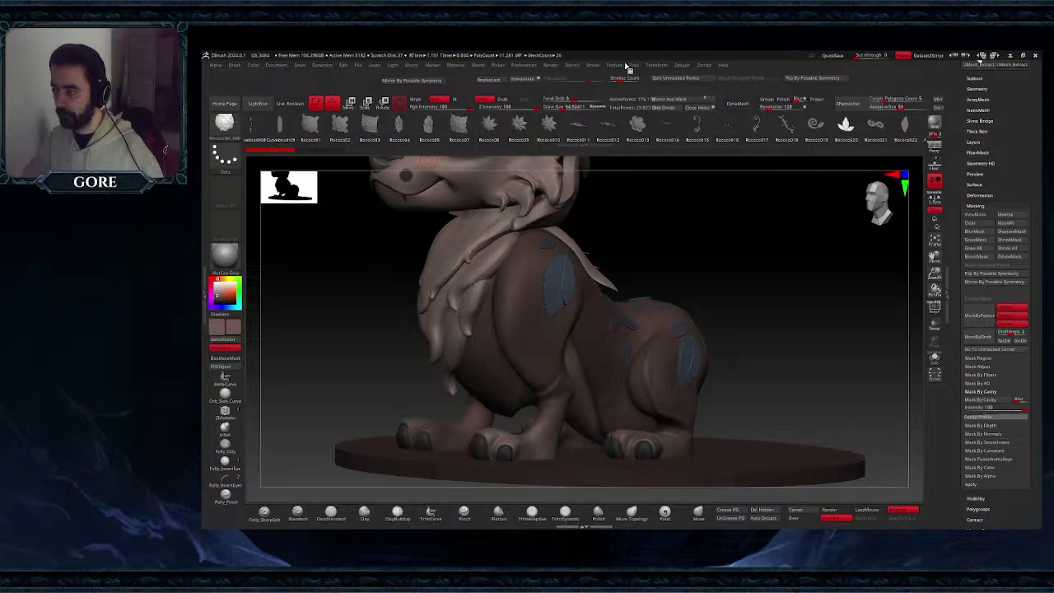
pyautogui.click(237, 165)
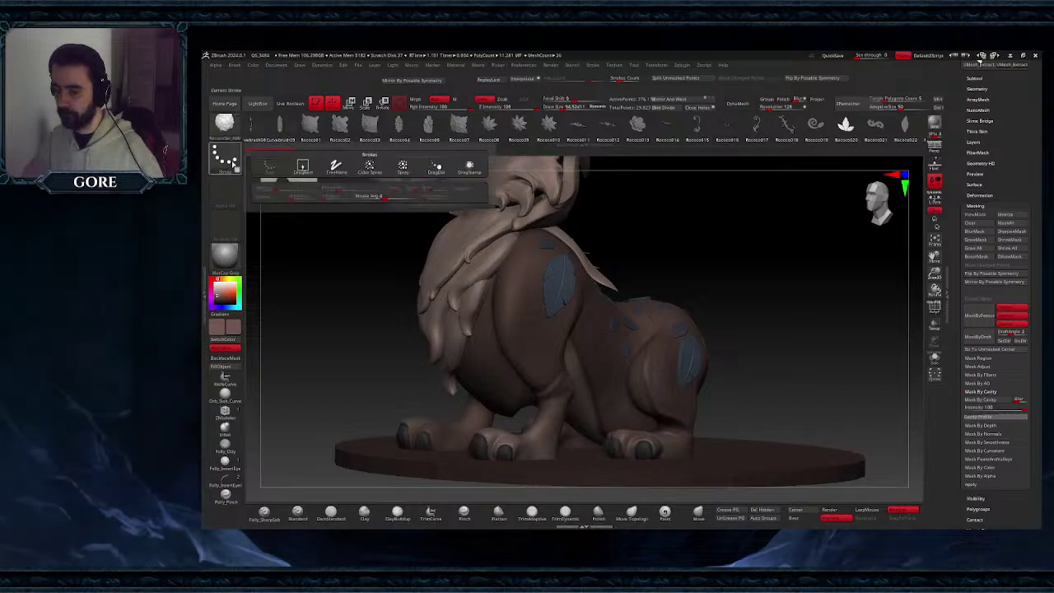
pyautogui.click(306, 169)
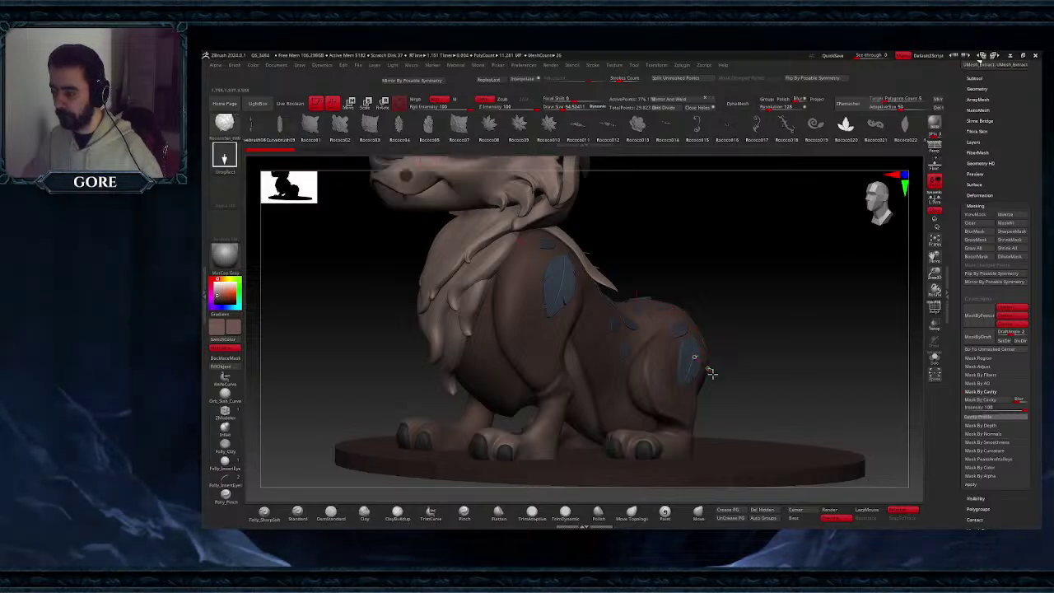
pyautogui.moveTo(711, 373); pyautogui.dragTo(713, 373)
pyautogui.keyDown('ctrl'); pyautogui.moveTo(703, 283); pyautogui.dragTo(711, 290); pyautogui.keyUp('ctrl')
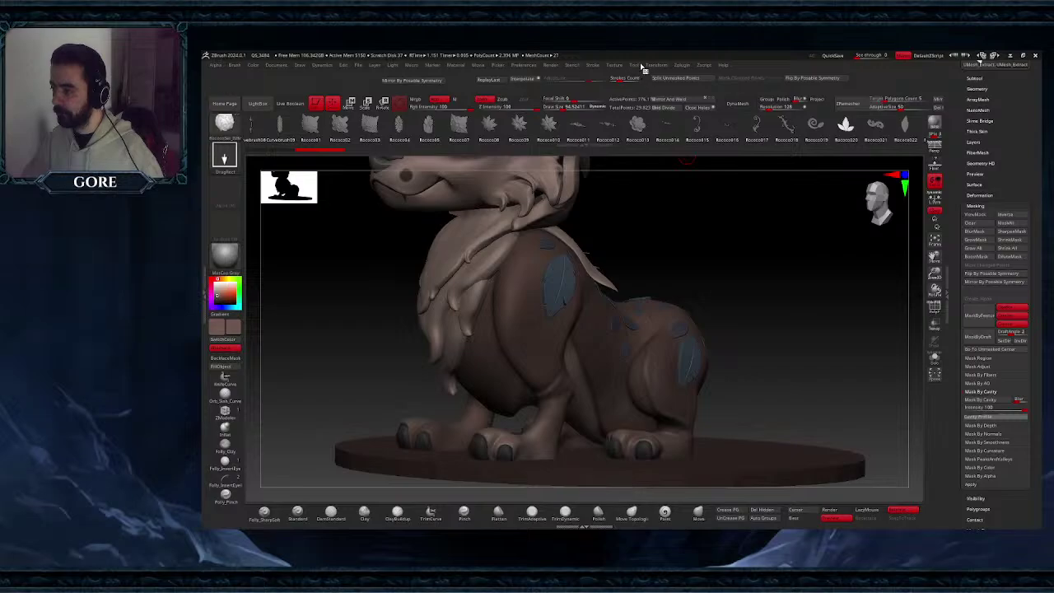
# - Insert the three-leaf mesh over the feather on the hind thigh and split the unmasked points into a separate subtool
pyautogui.click(594, 66)
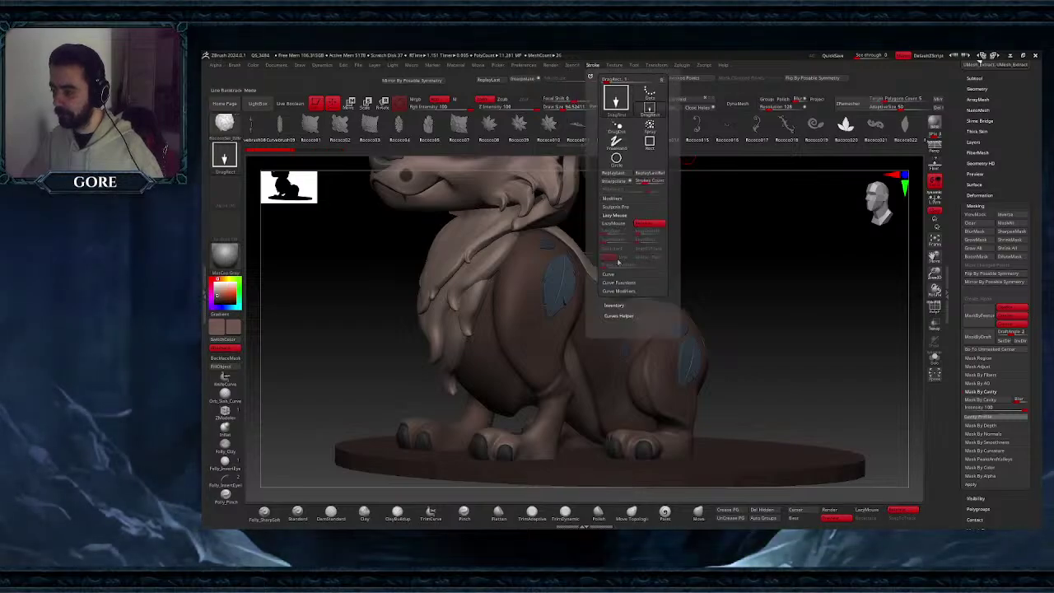
pyautogui.click(614, 275)
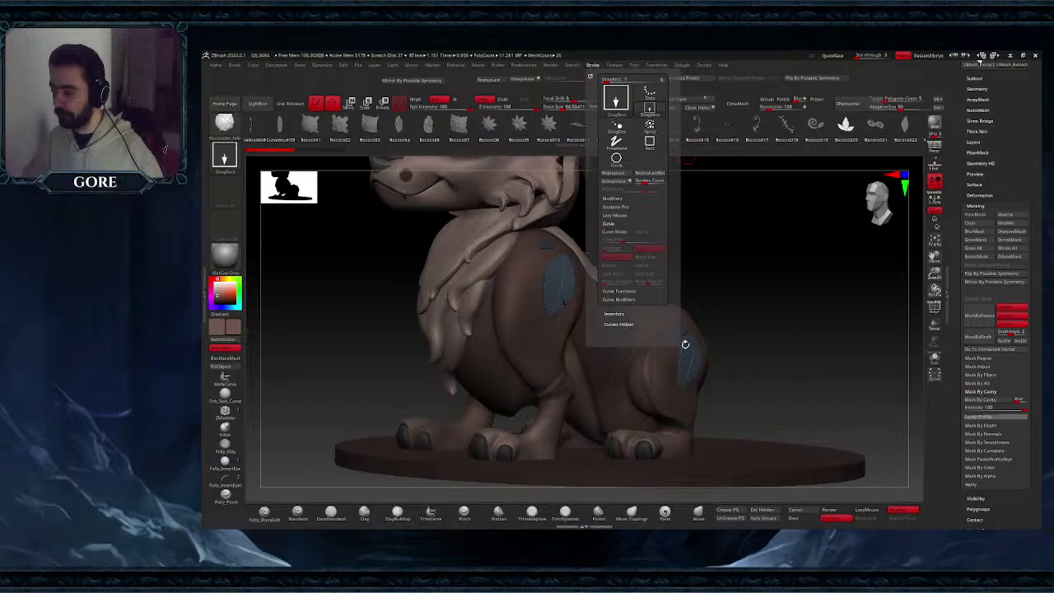
pyautogui.moveTo(702, 360); pyautogui.dragTo(725, 364)
pyautogui.moveTo(727, 317); pyautogui.dragTo(716, 277)
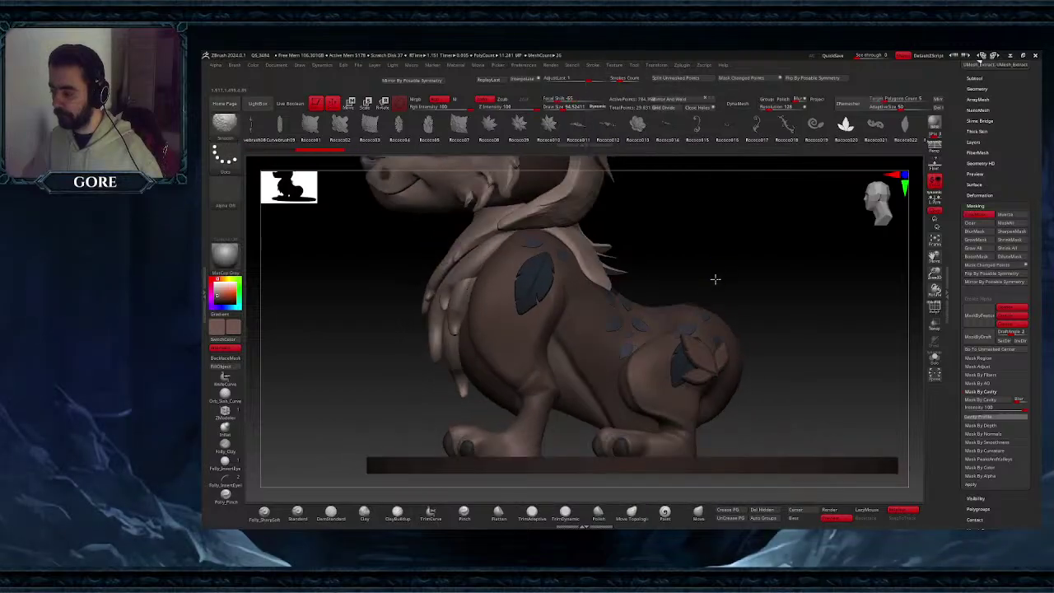
pyautogui.click(677, 81)
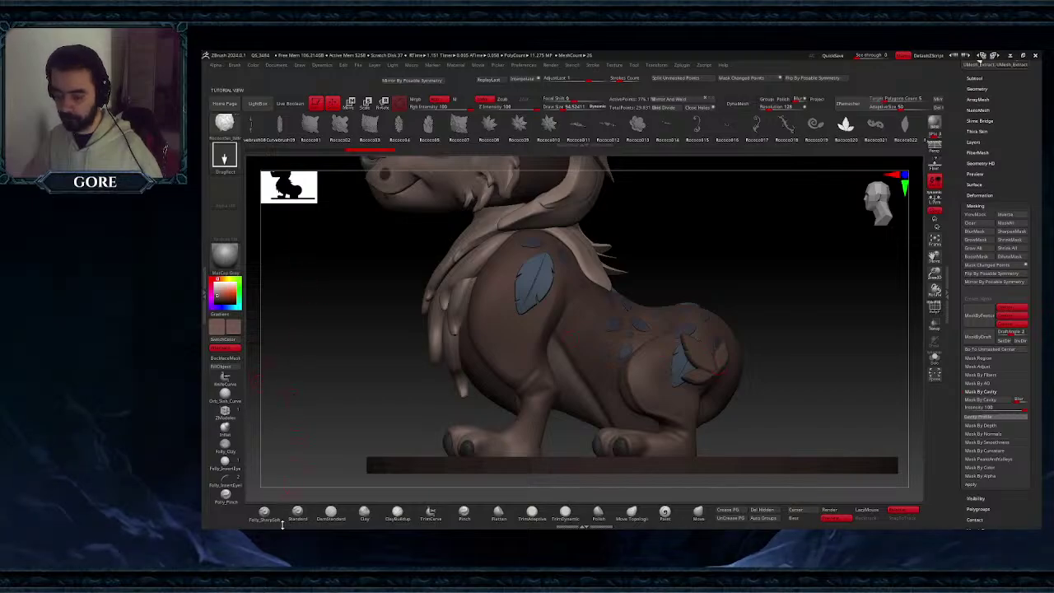
# - Isolate the new leaf cluster and fill it with white
pyautogui.click(280, 522)
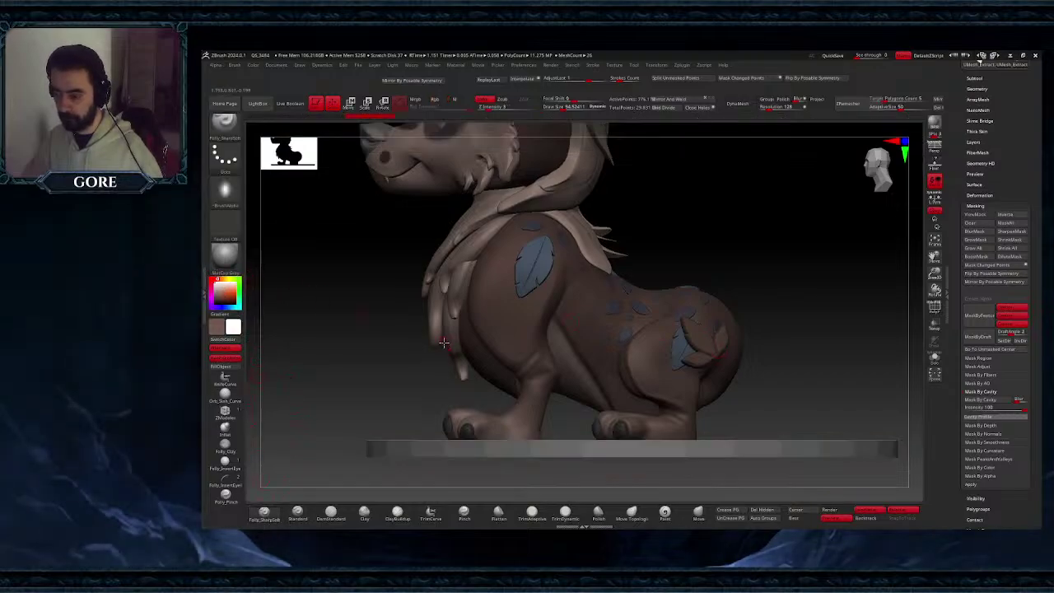
pyautogui.keyDown('ctrl'); pyautogui.moveTo(707, 336); pyautogui.dragTo(694, 369, button='right'); pyautogui.keyUp('ctrl')
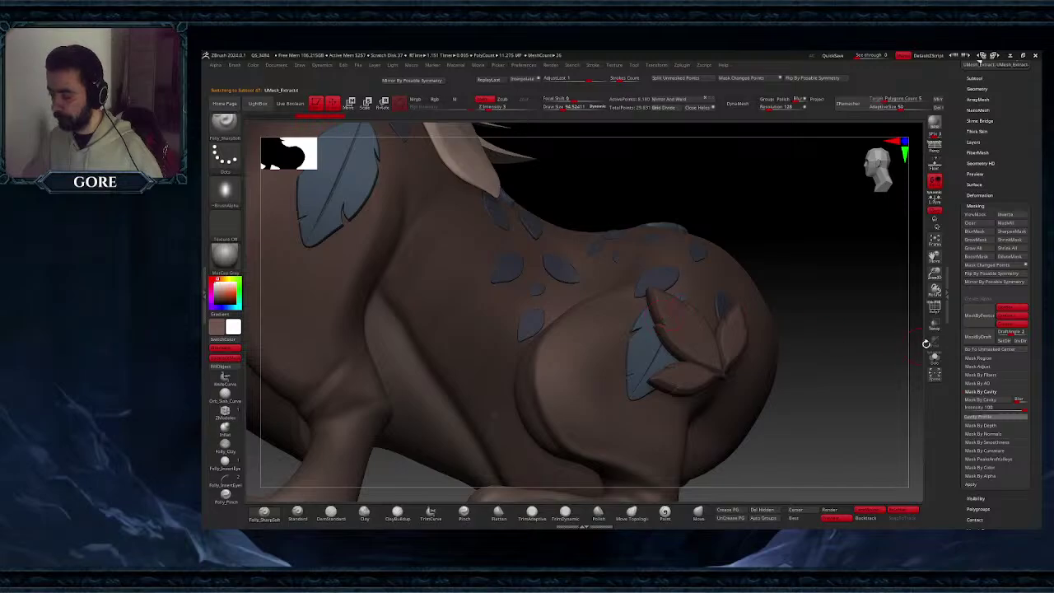
pyautogui.click(934, 359)
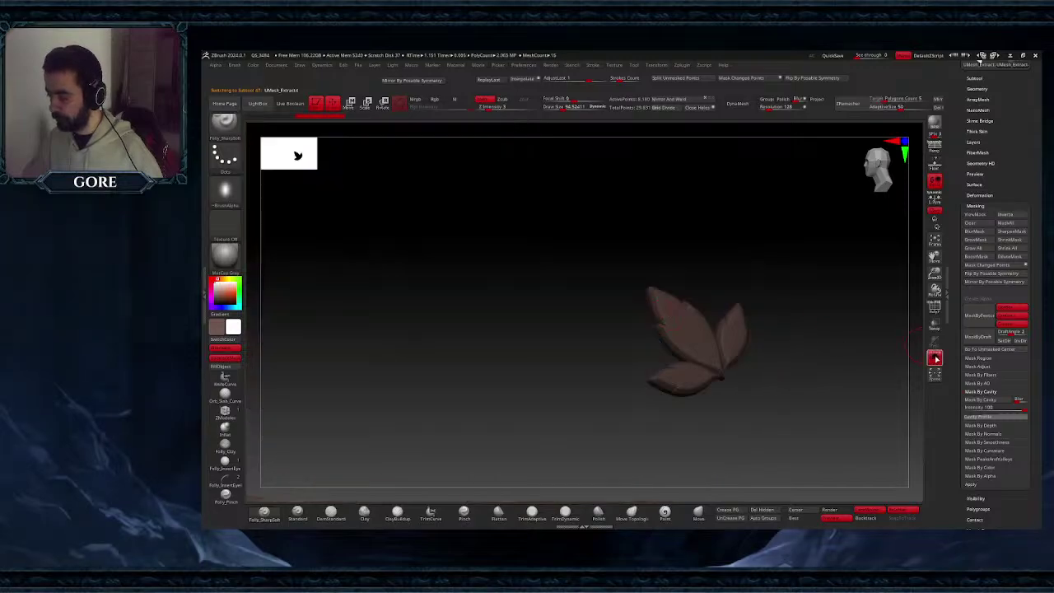
pyautogui.click(235, 368)
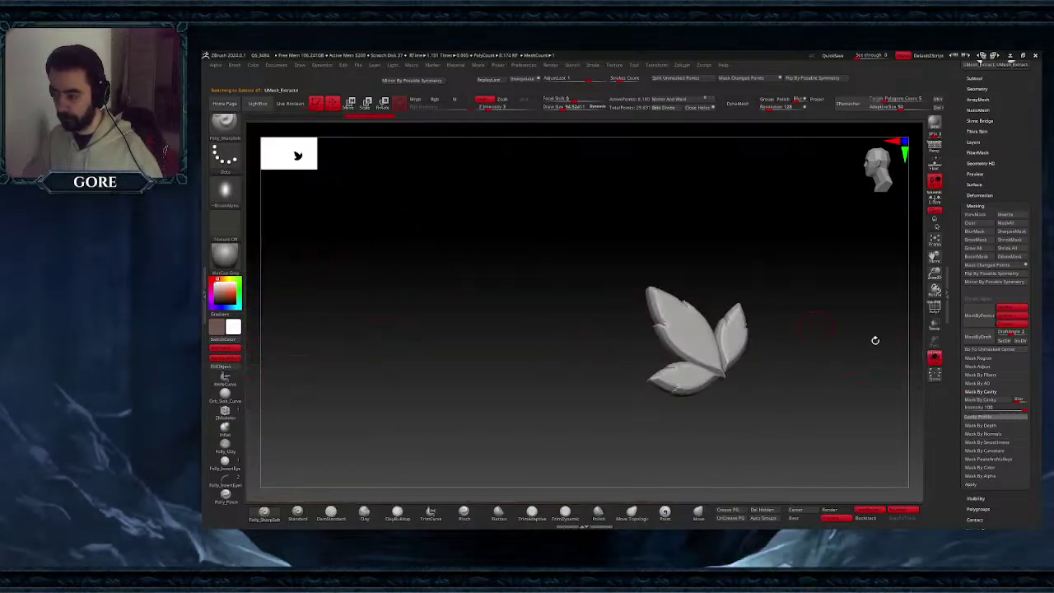
# - Divide the leaf cluster into separate polygroups with Auto Groups
pyautogui.click(980, 205)
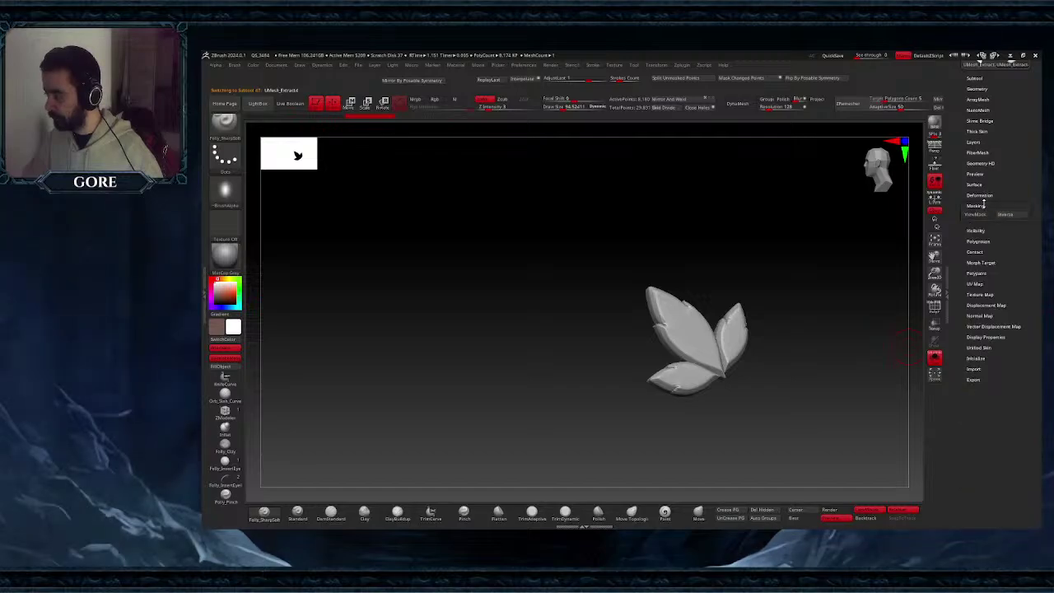
pyautogui.click(978, 227)
pyautogui.click(981, 238)
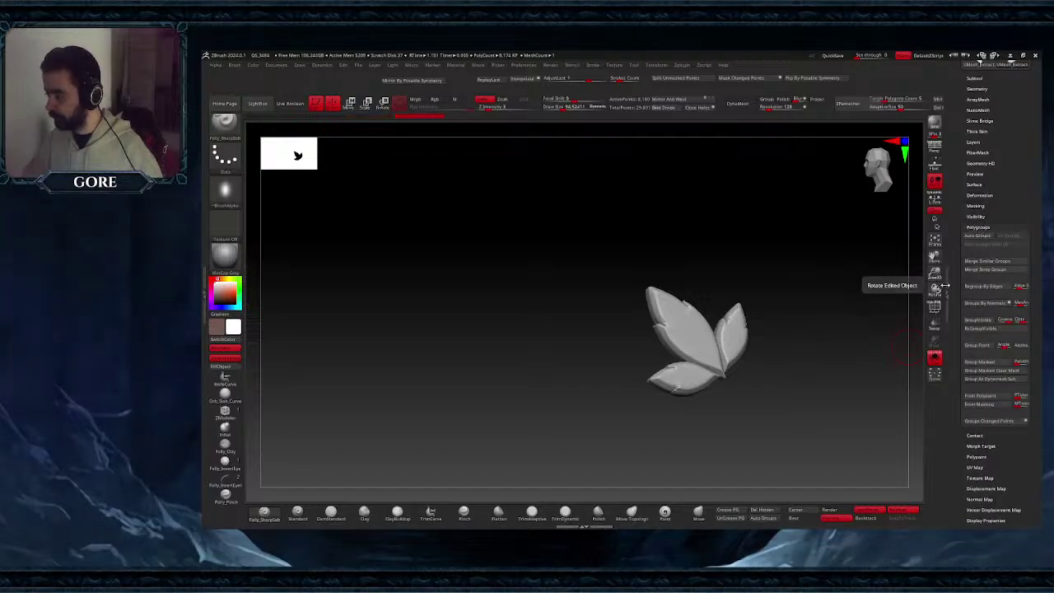
# - Rotate the leaf cluster upright, show the whole creature again and move the cluster behind the rump
pyautogui.keyDown('alt'); pyautogui.moveTo(925, 265); pyautogui.dragTo(816, 221, button='right'); pyautogui.keyUp('alt')
pyautogui.moveTo(815, 221)
pyautogui.keyDown('ctrl'); pyautogui.mouseDown(button='right')
pyautogui.moveTo(675, 329)
pyautogui.moveTo(605, 275)
pyautogui.mouseUp(button='right'); pyautogui.keyUp('ctrl')
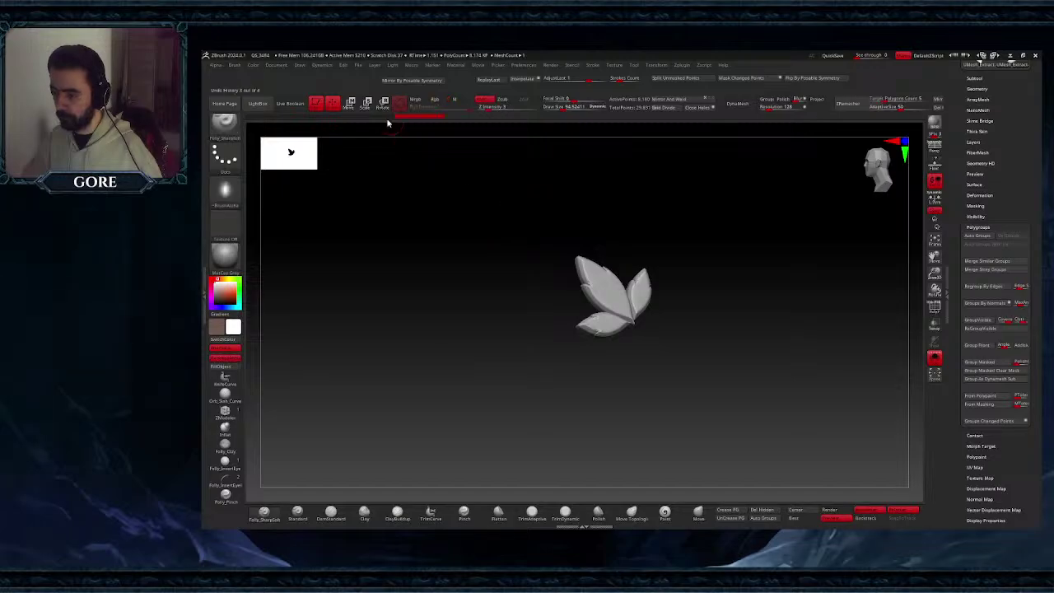
pyautogui.click(349, 104)
pyautogui.moveTo(641, 288); pyautogui.dragTo(644, 321)
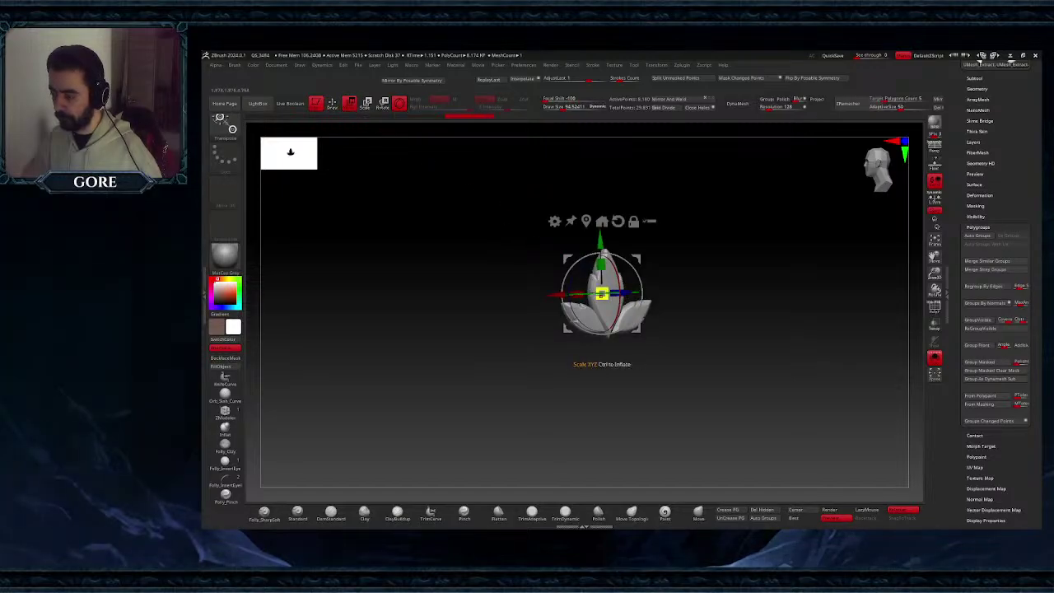
pyautogui.moveTo(590, 293); pyautogui.dragTo(607, 293)
pyautogui.click(933, 358)
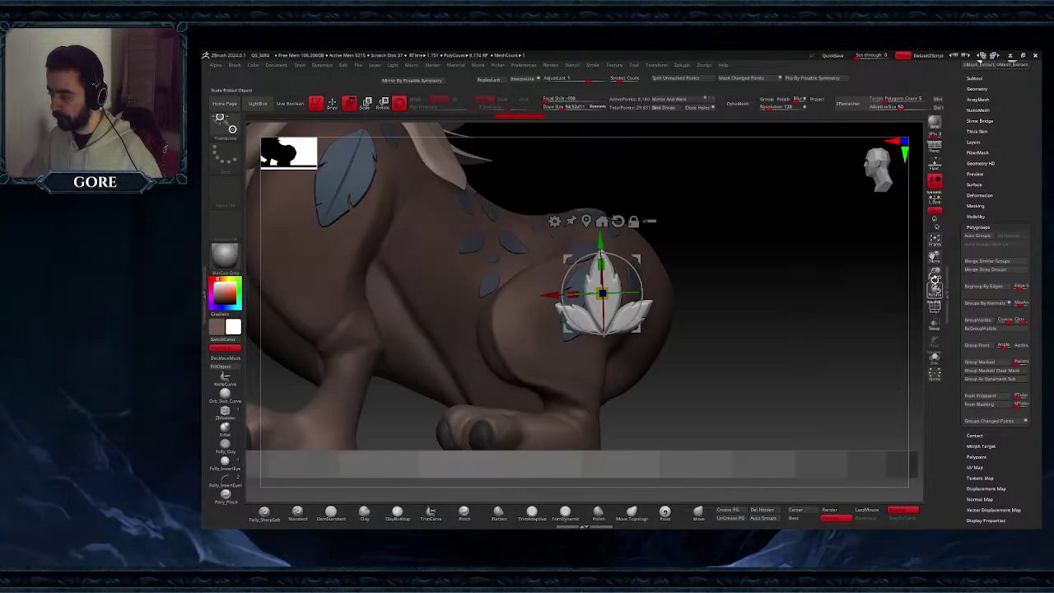
pyautogui.moveTo(547, 266); pyautogui.dragTo(724, 266)
pyautogui.moveTo(593, 350); pyautogui.dragTo(583, 354)
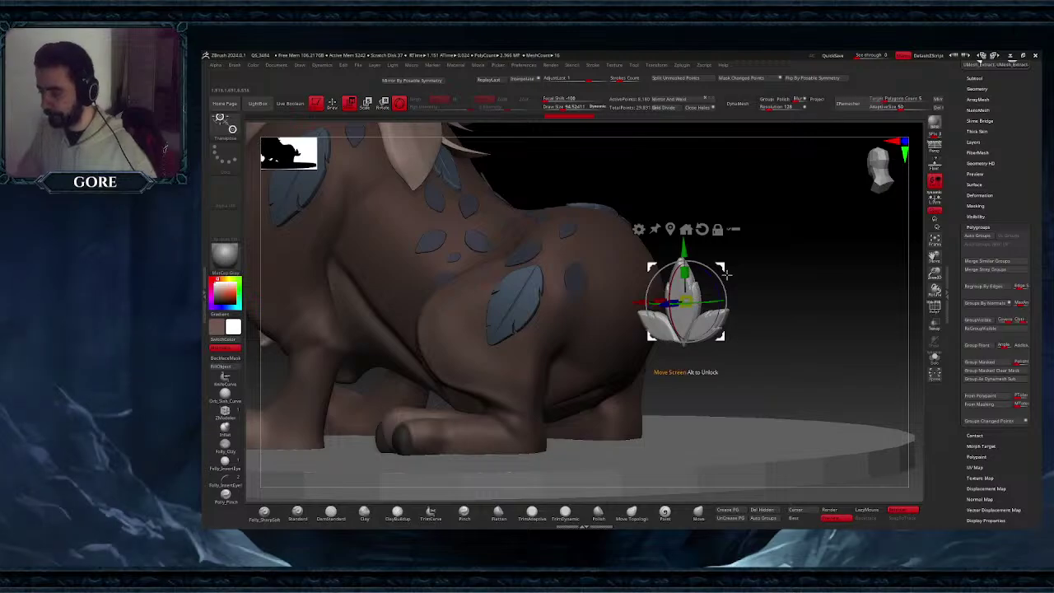
# - Pull two of the three leaves apart from the cluster and set them aside in the empty space behind the creature
pyautogui.moveTo(721, 265); pyautogui.dragTo(868, 245)
pyautogui.keyDown('ctrl'); pyautogui.click(627, 295); pyautogui.keyUp('ctrl')
pyautogui.keyDown('ctrl'); pyautogui.click(685, 303); pyautogui.keyUp('ctrl')
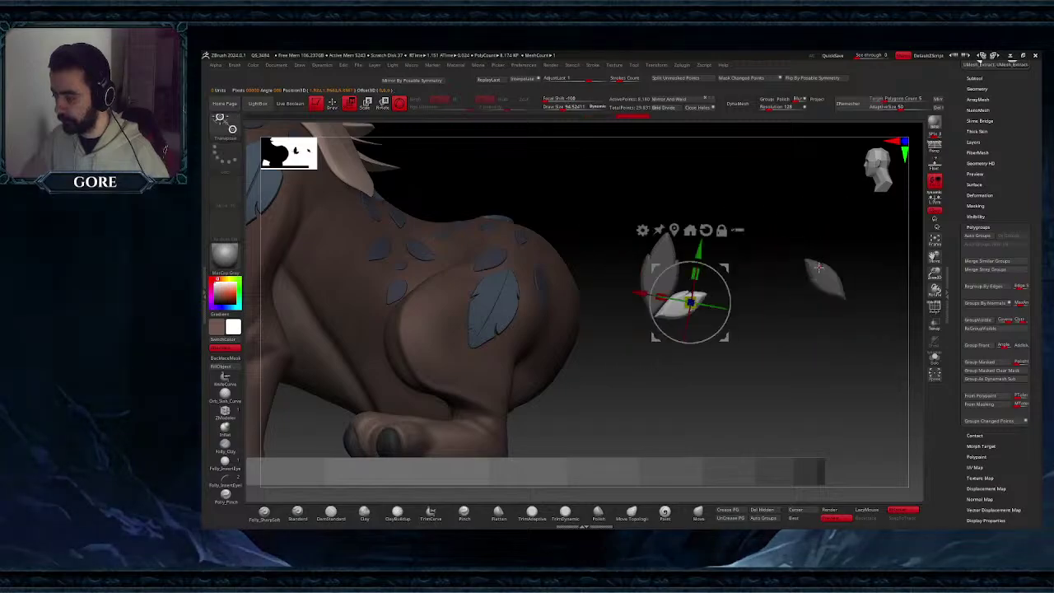
pyautogui.moveTo(728, 266); pyautogui.dragTo(937, 239)
# - Move the remaining leaf of the cluster onto the middle of the creature's rump and rotate it to point down and backward
pyautogui.keyDown('ctrl'); pyautogui.click(671, 290); pyautogui.keyUp('ctrl')
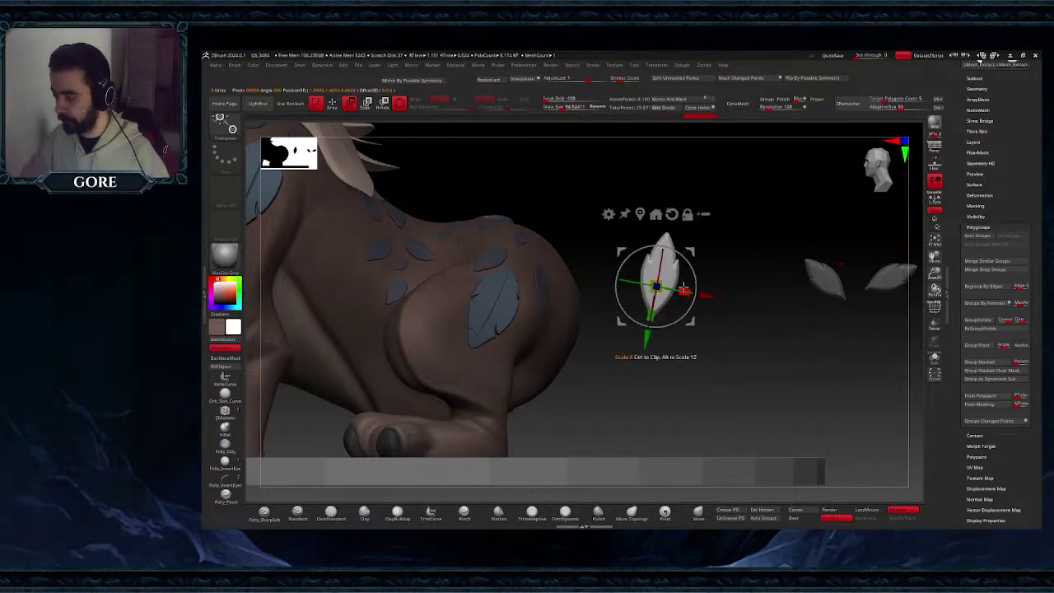
pyautogui.moveTo(690, 251); pyautogui.dragTo(652, 266)
pyautogui.moveTo(658, 268); pyautogui.dragTo(616, 300, button='right')
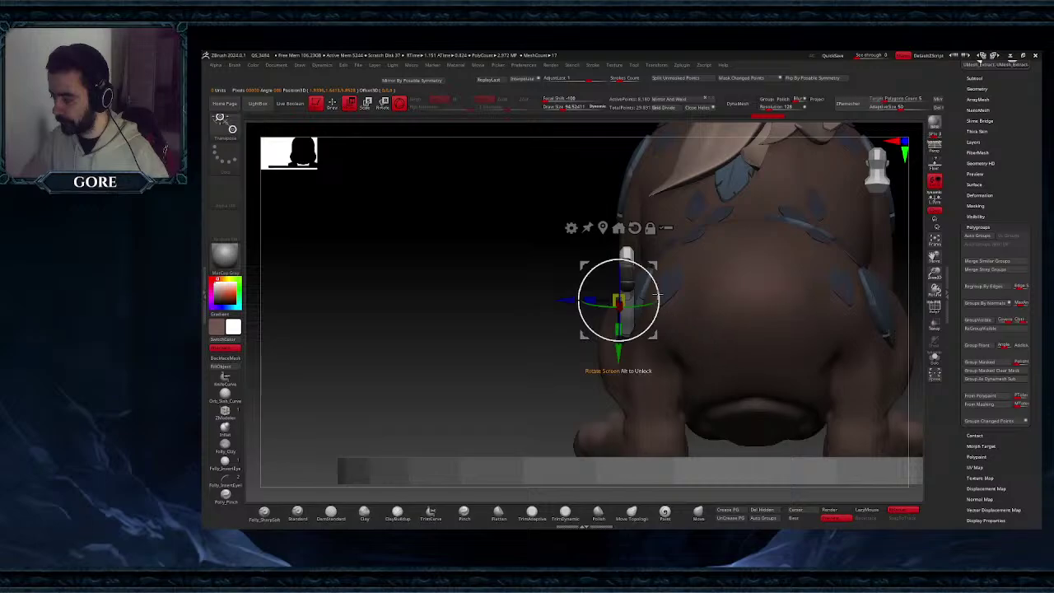
pyautogui.moveTo(662, 265); pyautogui.dragTo(815, 243)
pyautogui.moveTo(785, 289); pyautogui.dragTo(757, 282)
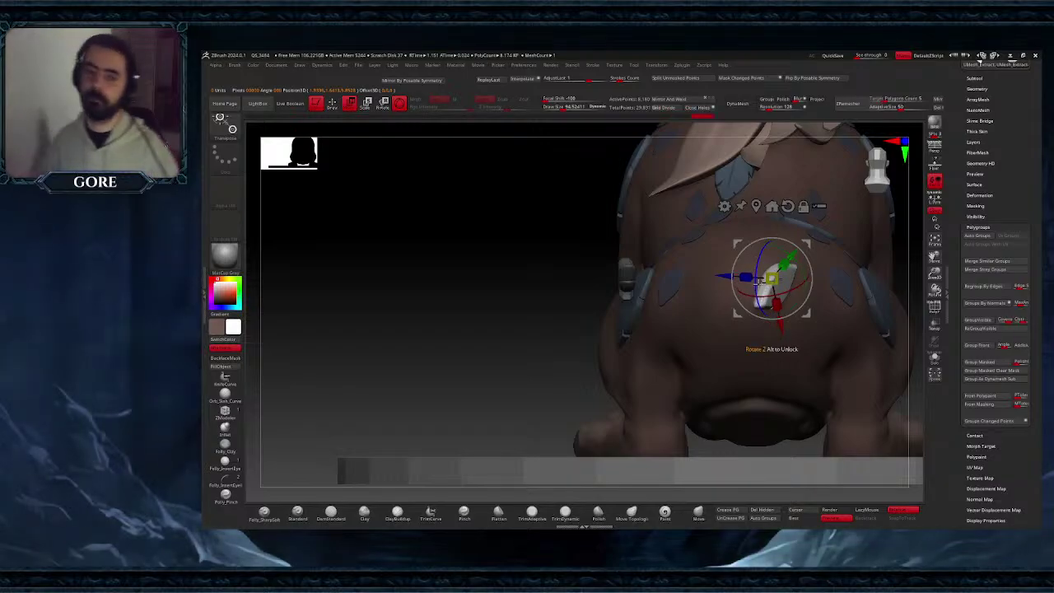
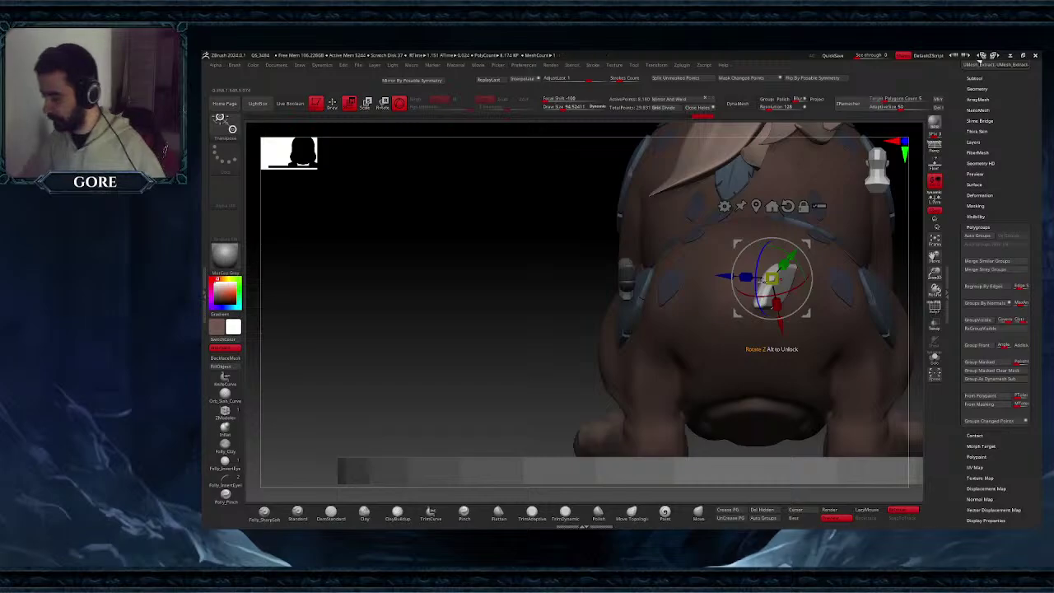
pyautogui.moveTo(939, 257); pyautogui.dragTo(714, 409)
pyautogui.moveTo(700, 281); pyautogui.dragTo(723, 256)
pyautogui.moveTo(699, 420); pyautogui.dragTo(692, 354)
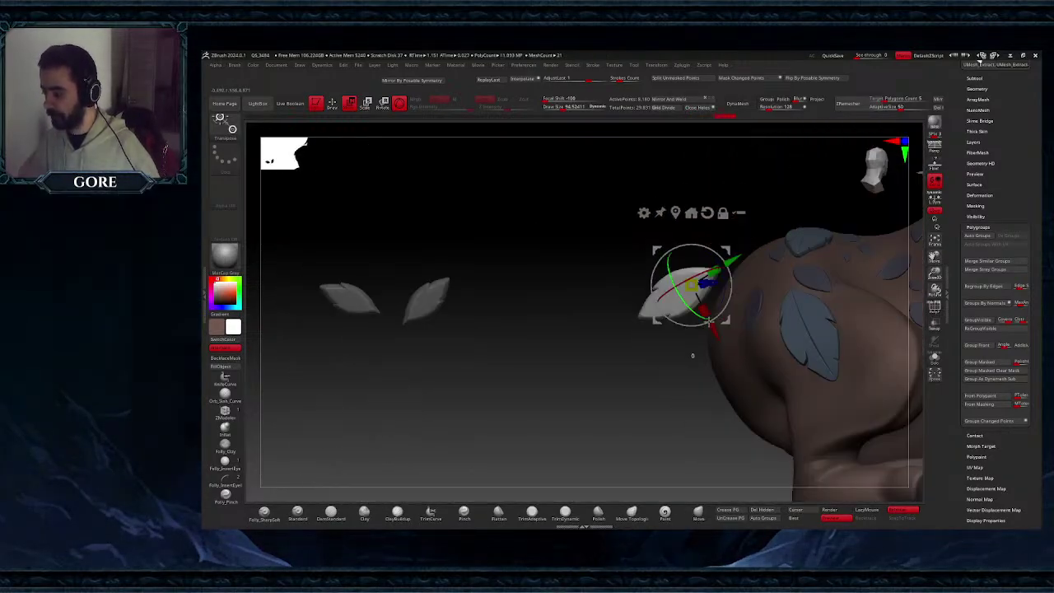
pyautogui.moveTo(735, 261); pyautogui.dragTo(732, 295)
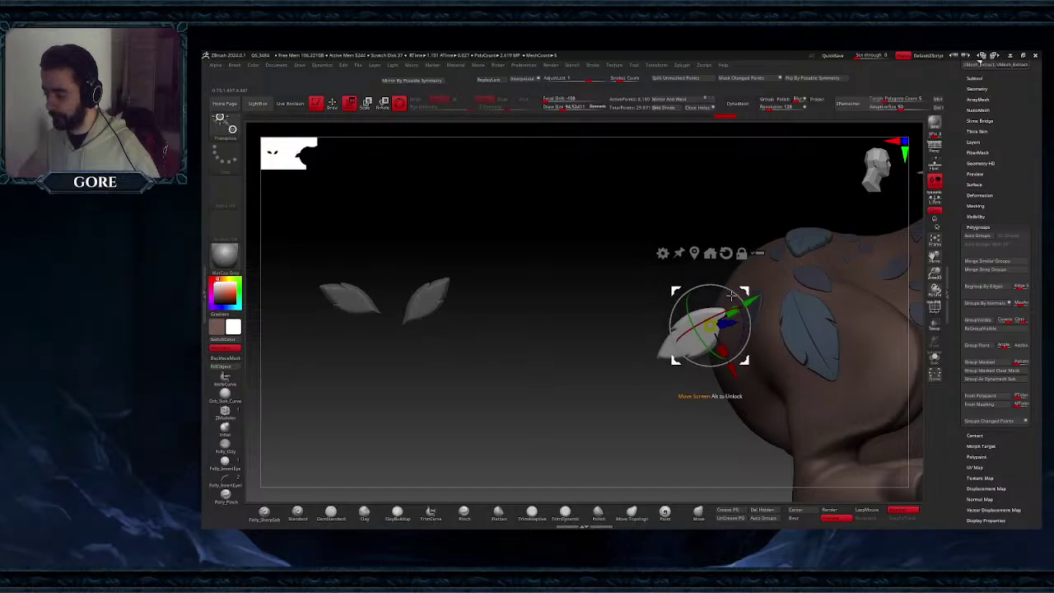
# - Apply a Bend Curve deformer to the rump leaf and curve its tip downward and to one side
pyautogui.click(664, 254)
pyautogui.click(737, 279)
pyautogui.moveTo(724, 327); pyautogui.dragTo(761, 318, button='right')
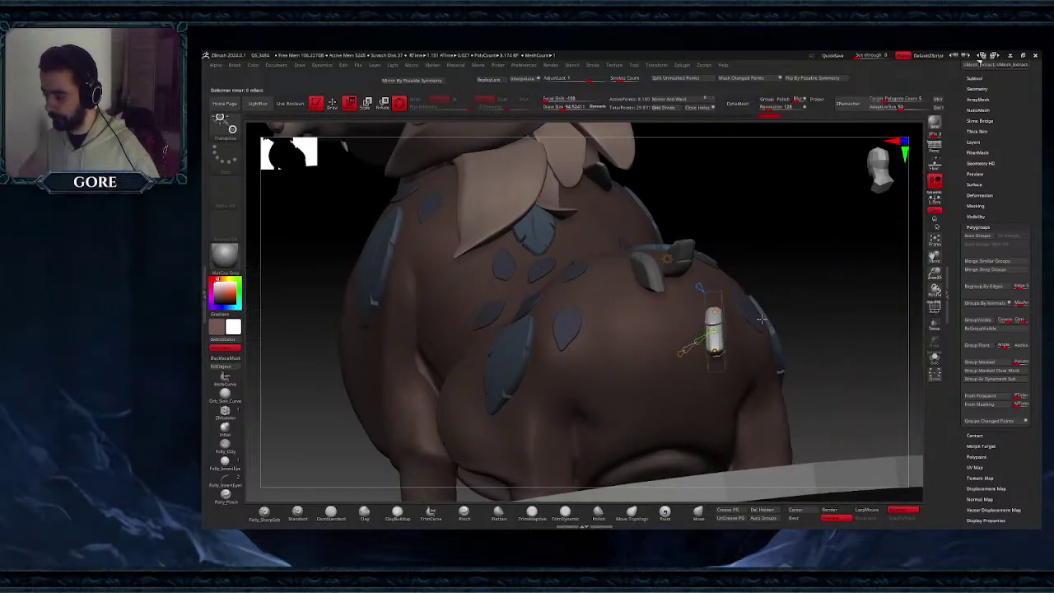
pyautogui.moveTo(761, 319); pyautogui.dragTo(708, 340)
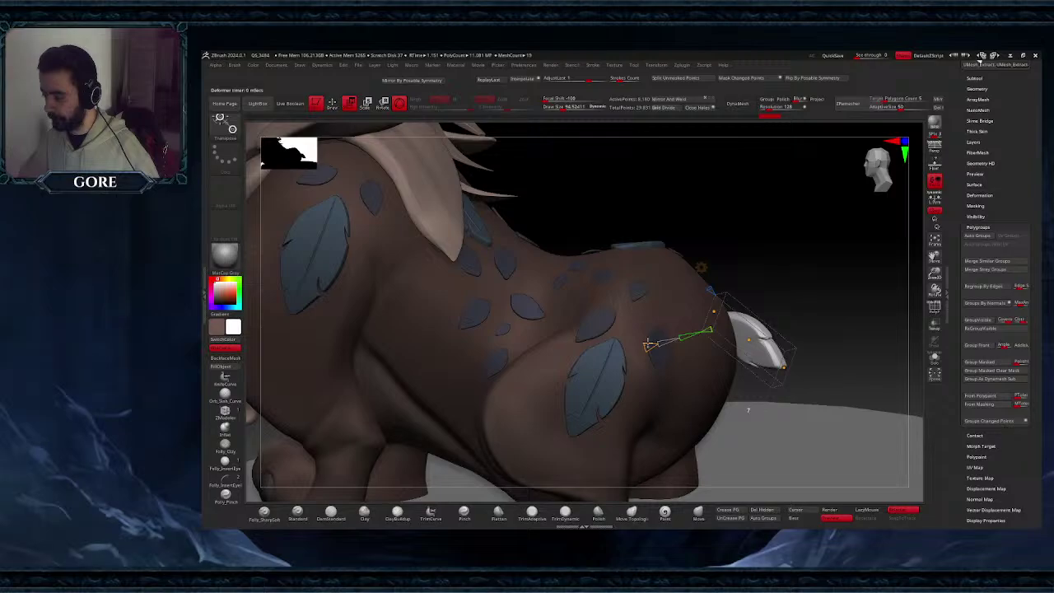
pyautogui.moveTo(781, 367); pyautogui.dragTo(748, 448)
pyautogui.moveTo(811, 437)
pyautogui.mouseDown(button='right')
pyautogui.moveTo(770, 430)
pyautogui.moveTo(790, 409)
pyautogui.moveTo(805, 420)
pyautogui.mouseUp(button='right')
pyautogui.moveTo(765, 374); pyautogui.dragTo(693, 395)
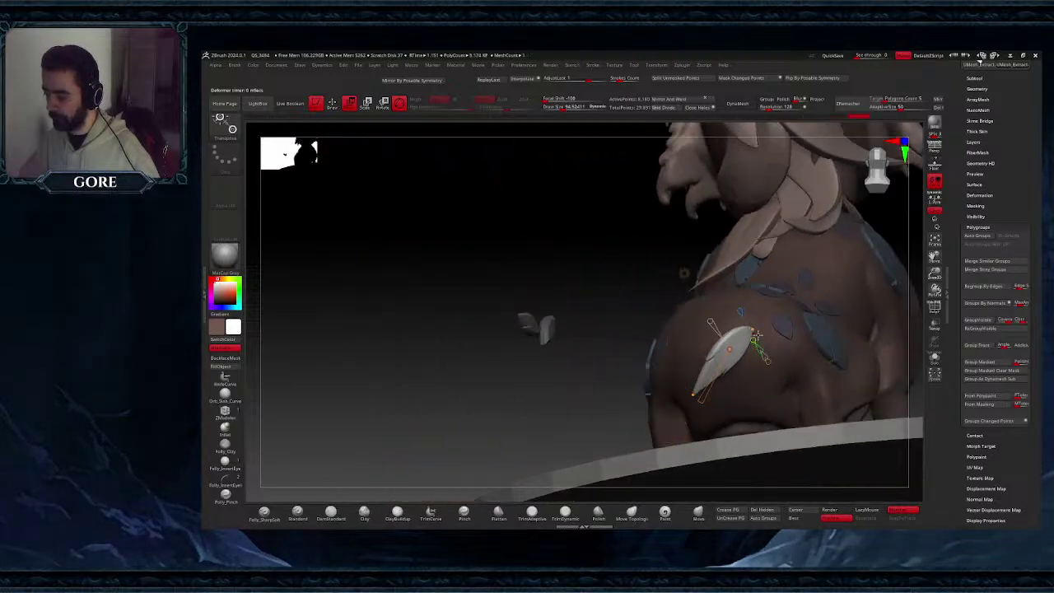
# - Refine the leaf's bend at its base and middle so it arcs closely around the rump
pyautogui.moveTo(765, 325); pyautogui.dragTo(765, 337, button='right')
pyautogui.moveTo(776, 326); pyautogui.dragTo(774, 331)
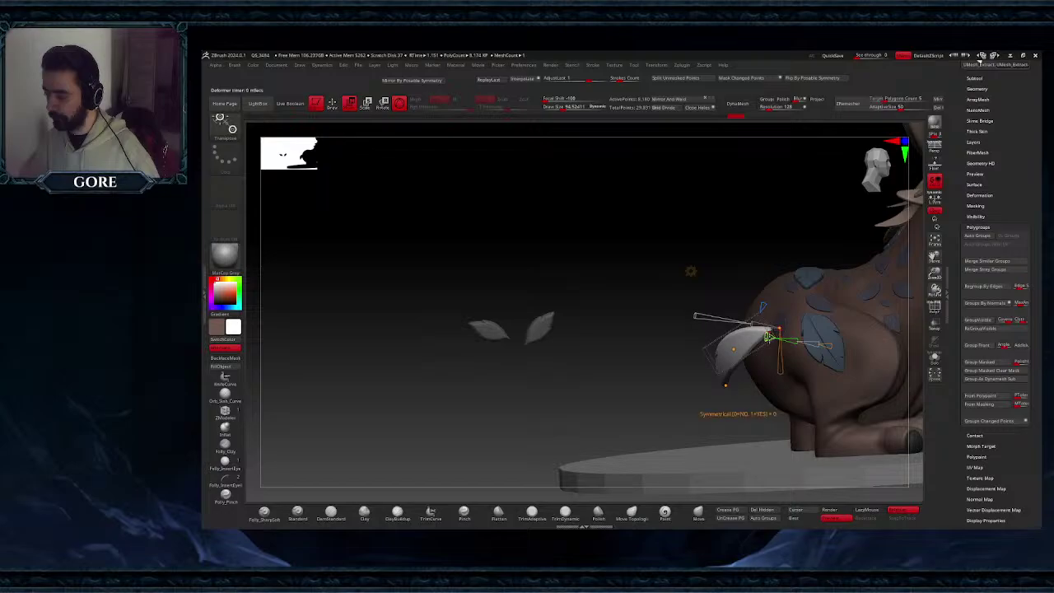
pyautogui.moveTo(774, 331)
pyautogui.mouseDown(button='right')
pyautogui.moveTo(777, 346)
pyautogui.moveTo(774, 326)
pyautogui.mouseUp(button='right')
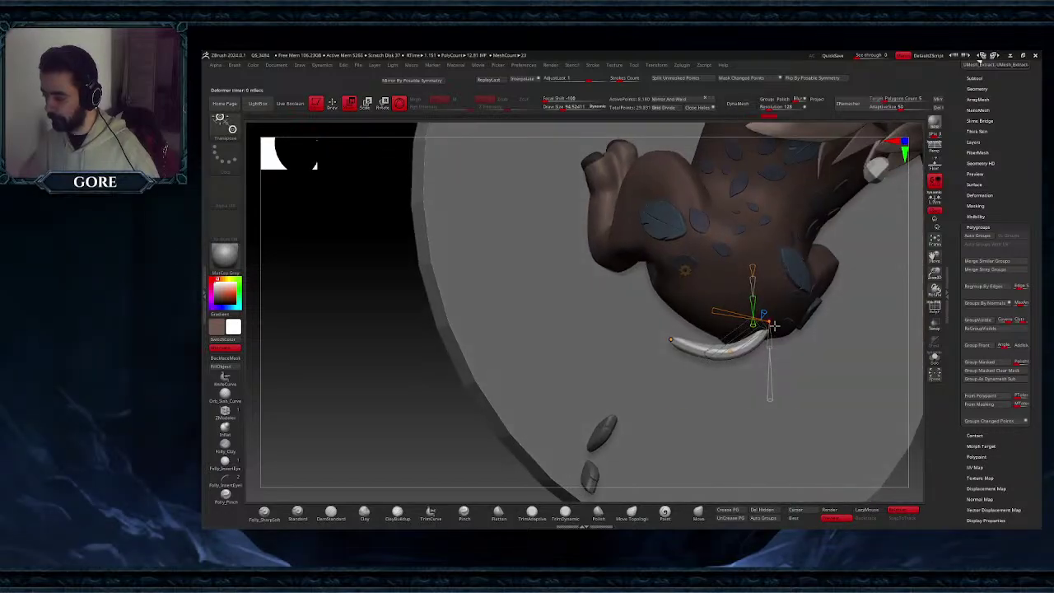
pyautogui.moveTo(774, 367); pyautogui.dragTo(758, 346, button='right')
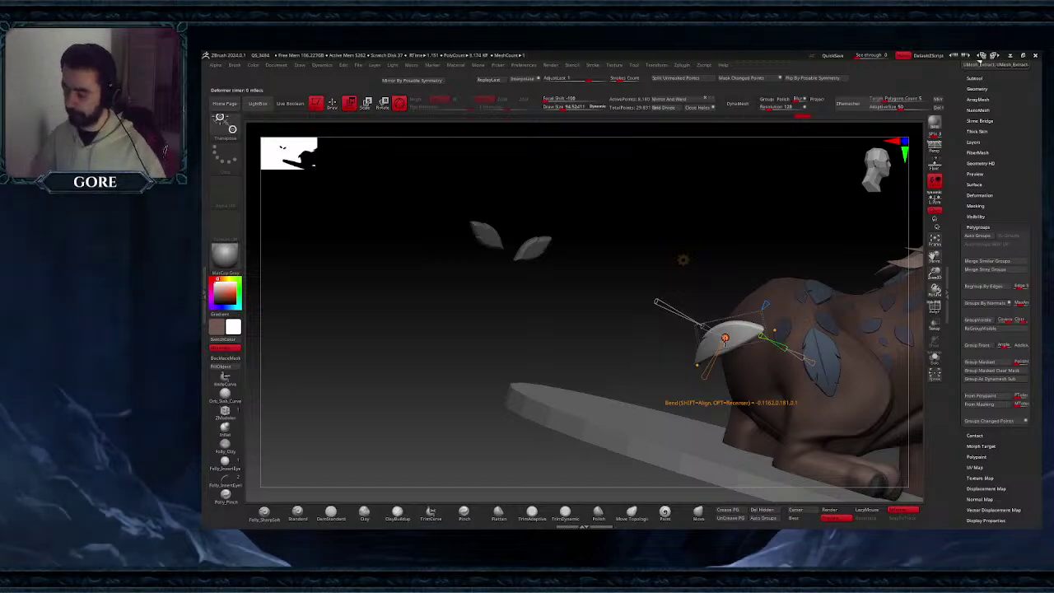
pyautogui.moveTo(620, 336); pyautogui.dragTo(784, 358, button='right')
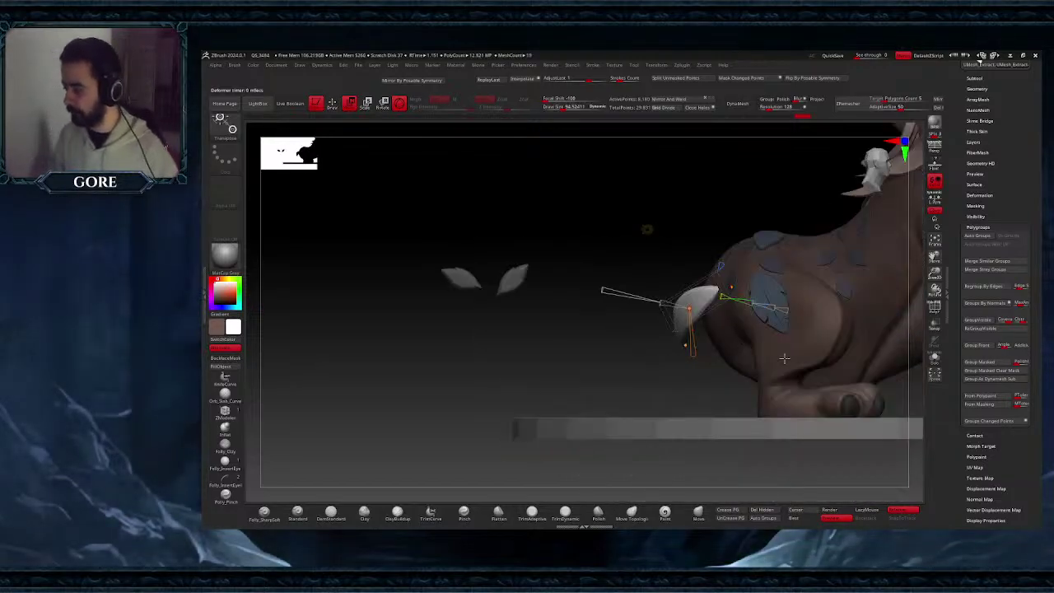
# - Split the bent leaf from the two spare leaves, then duplicate it and rotate the copy just beneath the original
pyautogui.click(688, 79)
pyautogui.moveTo(665, 328); pyautogui.dragTo(743, 325, button='right')
pyautogui.keyDown('ctrl'); pyautogui.moveTo(746, 259); pyautogui.dragTo(731, 269); pyautogui.keyUp('ctrl')
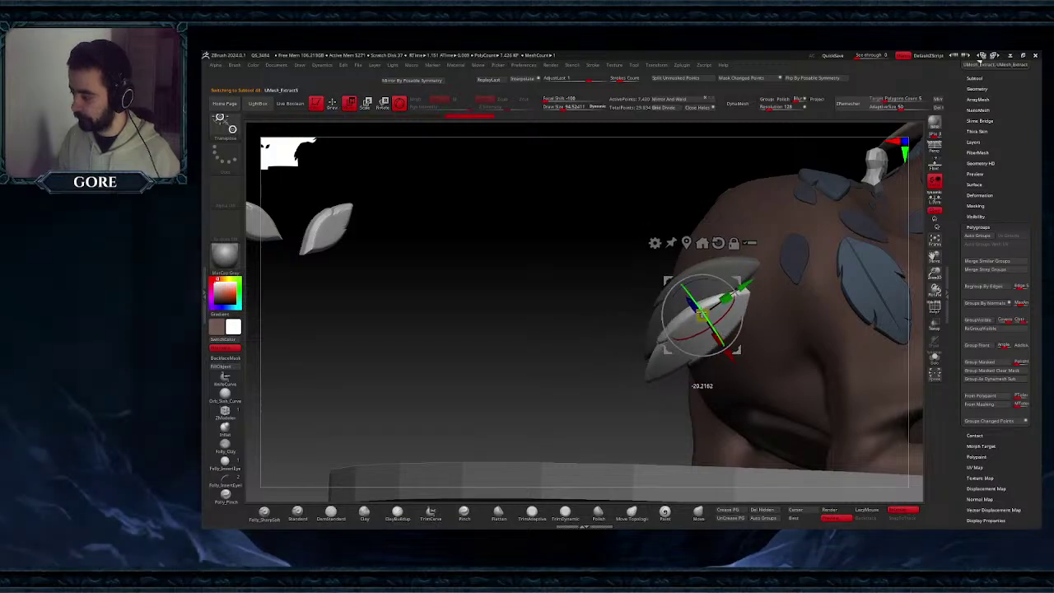
pyautogui.moveTo(734, 293); pyautogui.dragTo(751, 336, button='right')
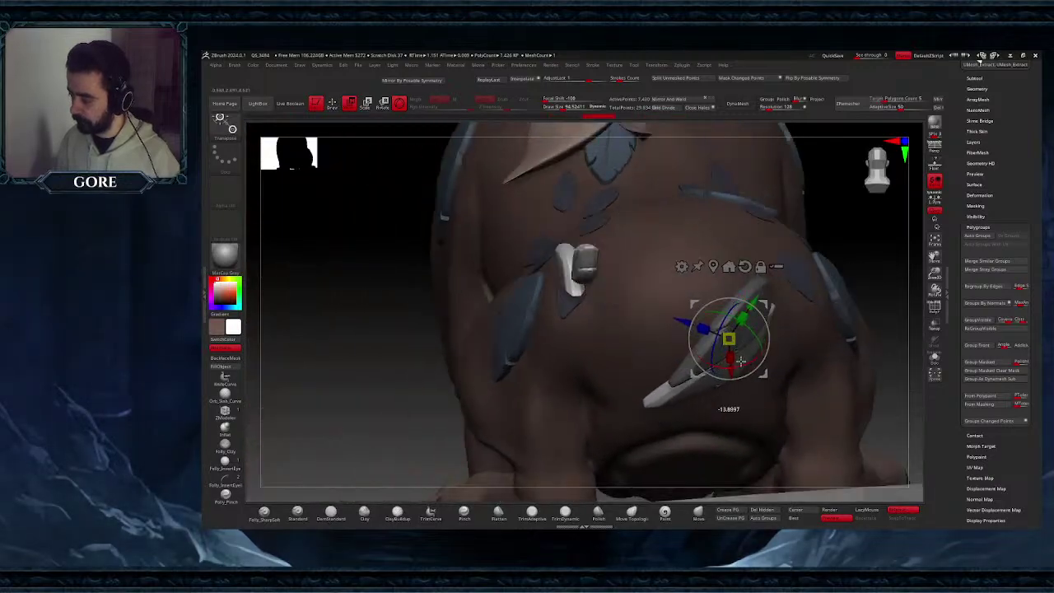
pyautogui.moveTo(741, 361); pyautogui.dragTo(744, 361)
pyautogui.moveTo(744, 361); pyautogui.dragTo(786, 325, button='right')
pyautogui.moveTo(786, 326); pyautogui.dragTo(783, 313)
pyautogui.moveTo(782, 309); pyautogui.dragTo(777, 305)
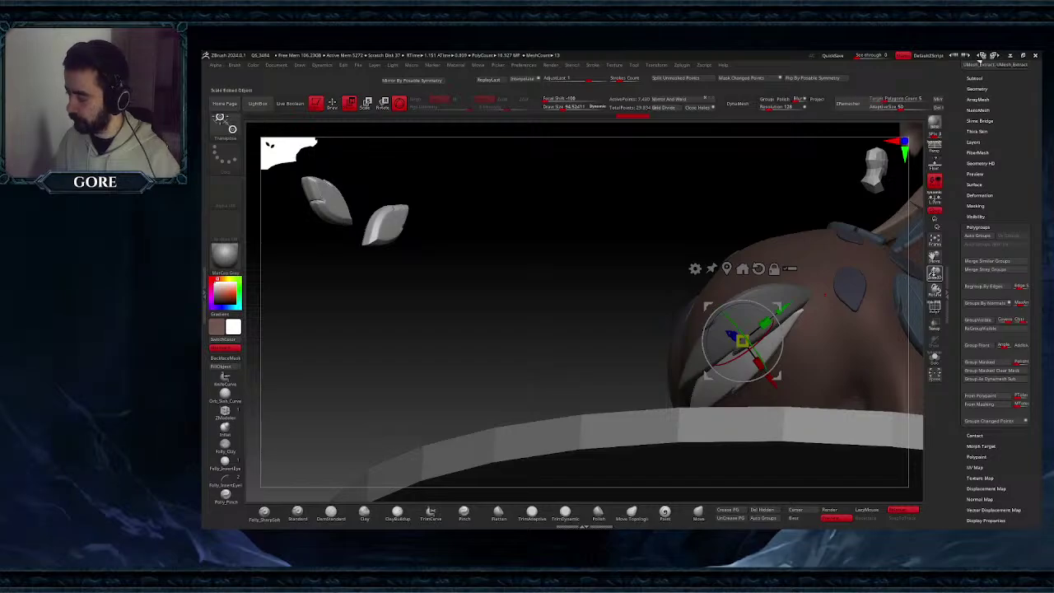
pyautogui.moveTo(935, 259); pyautogui.dragTo(869, 246)
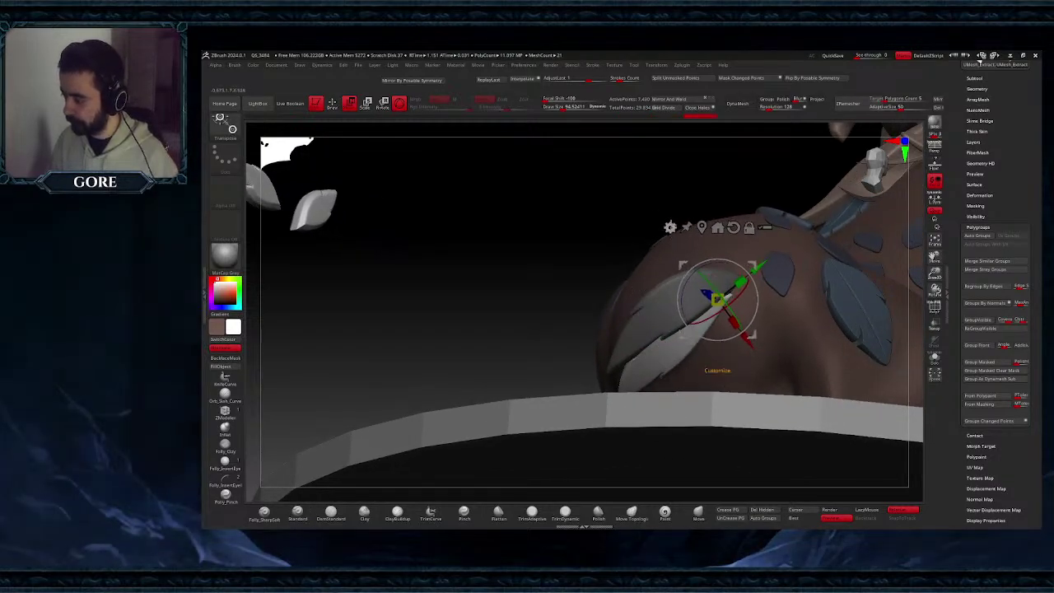
# - Apply a Bend Curve deformer to the copied leaf and bend its tip beneath the first leaf
pyautogui.click(670, 227)
pyautogui.click(743, 246)
pyautogui.moveTo(713, 298); pyautogui.dragTo(690, 326, button='right')
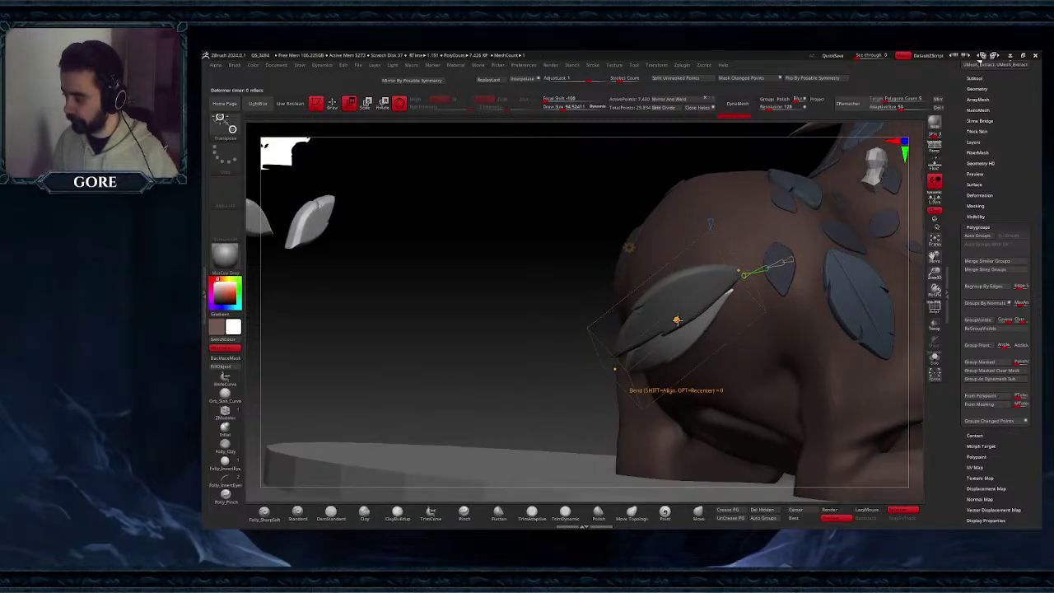
pyautogui.moveTo(593, 322); pyautogui.dragTo(661, 383, button='right')
pyautogui.moveTo(607, 391); pyautogui.dragTo(573, 418)
pyautogui.moveTo(607, 383)
pyautogui.mouseDown(button='right')
pyautogui.moveTo(618, 349)
pyautogui.moveTo(619, 367)
pyautogui.mouseUp(button='right')
pyautogui.click(627, 308)
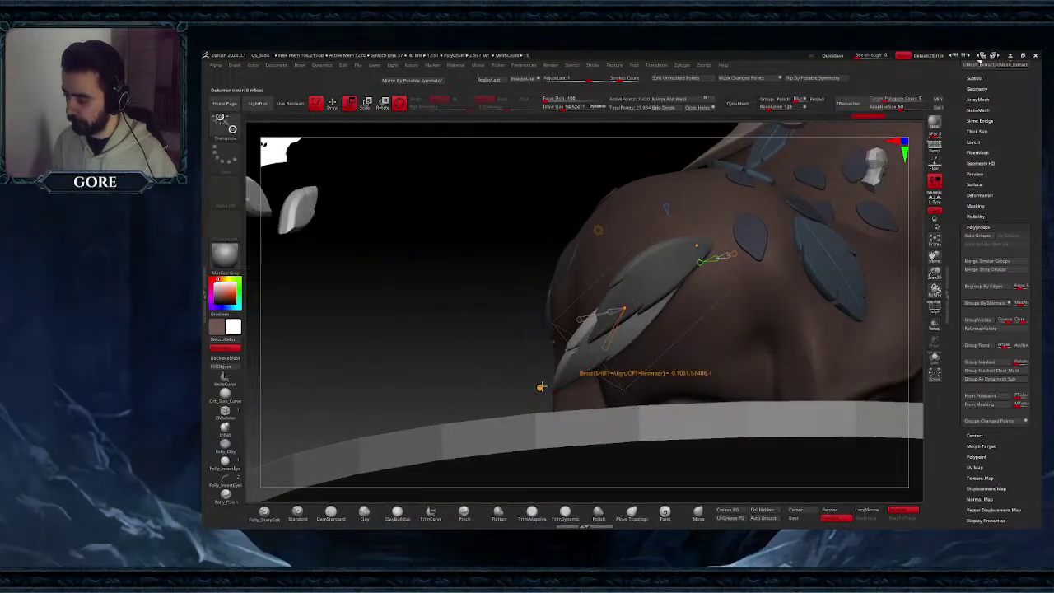
pyautogui.moveTo(540, 386); pyautogui.dragTo(569, 393)
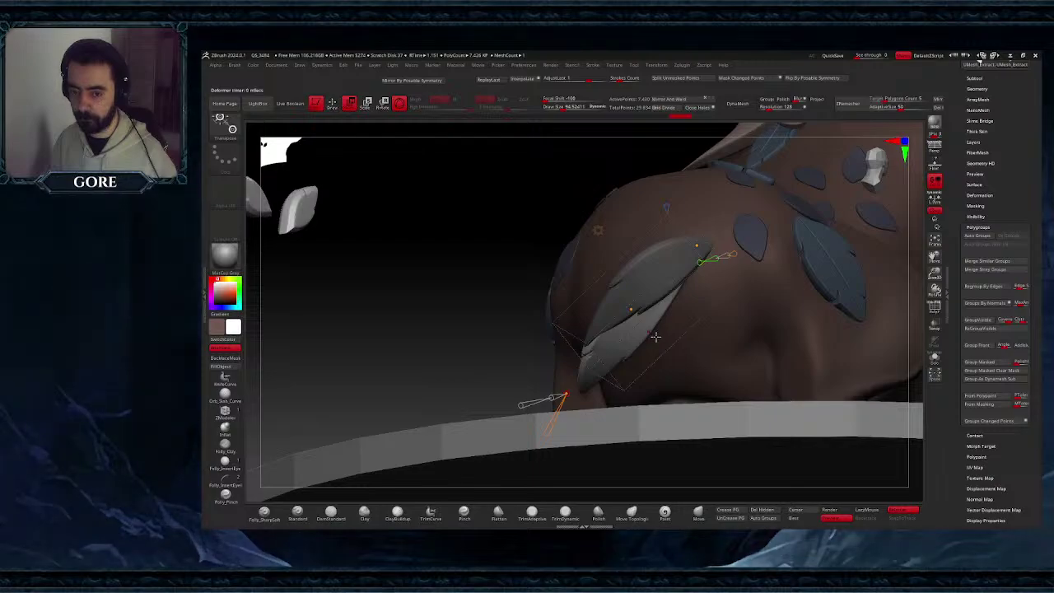
pyautogui.moveTo(657, 341); pyautogui.dragTo(667, 346, button='right')
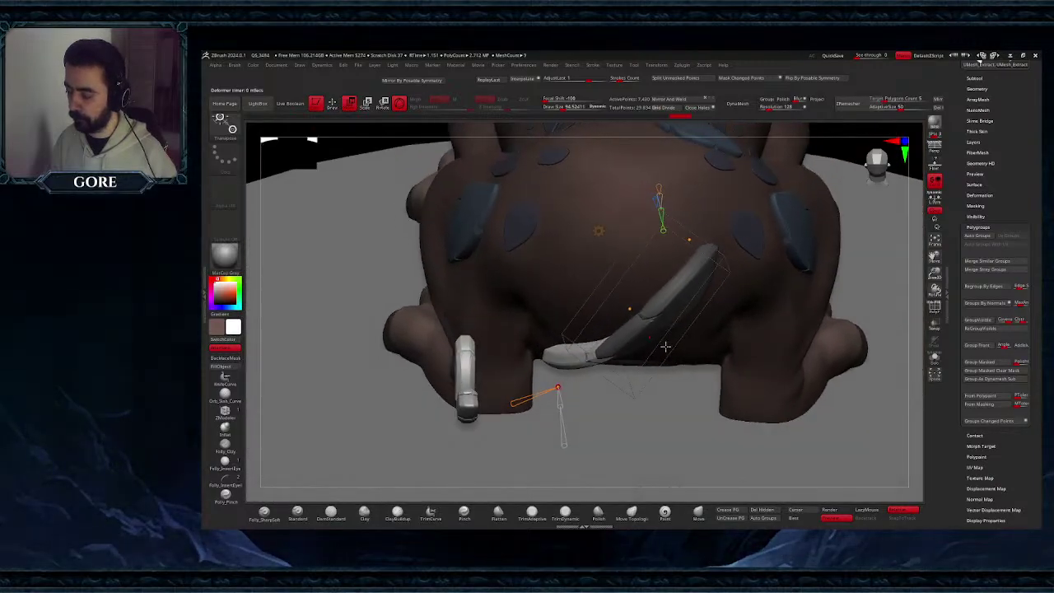
# - Adjust the copied leaf's middle and tip bends to follow the underside of the rump, then accept the deformation
pyautogui.moveTo(630, 309); pyautogui.dragTo(648, 332)
pyautogui.moveTo(661, 350); pyautogui.dragTo(611, 354, button='right')
pyautogui.moveTo(676, 342); pyautogui.dragTo(671, 345)
pyautogui.moveTo(581, 369); pyautogui.dragTo(620, 359, button='right')
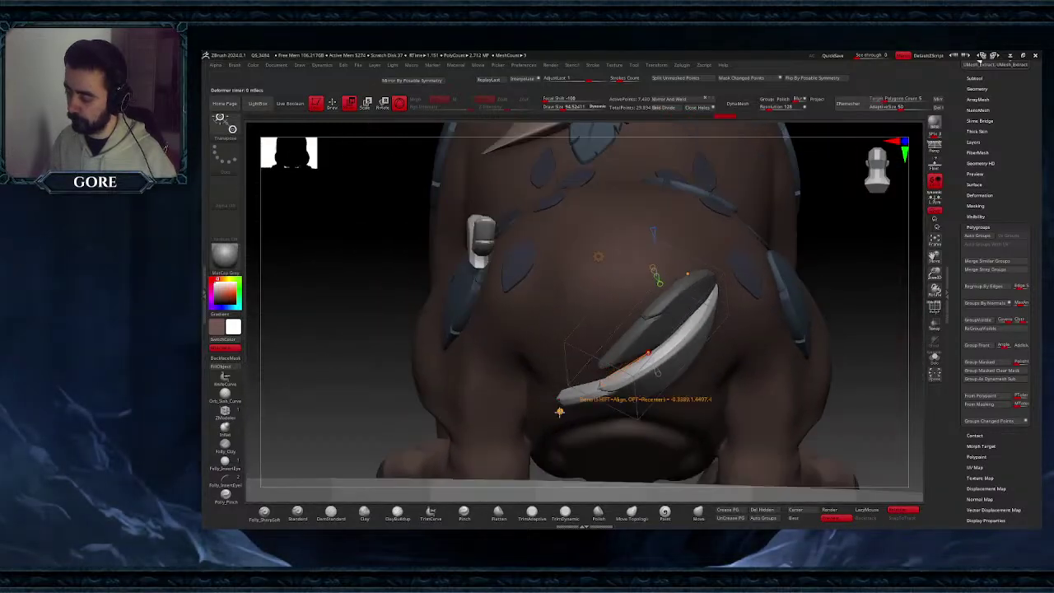
pyautogui.moveTo(559, 411); pyautogui.dragTo(555, 395)
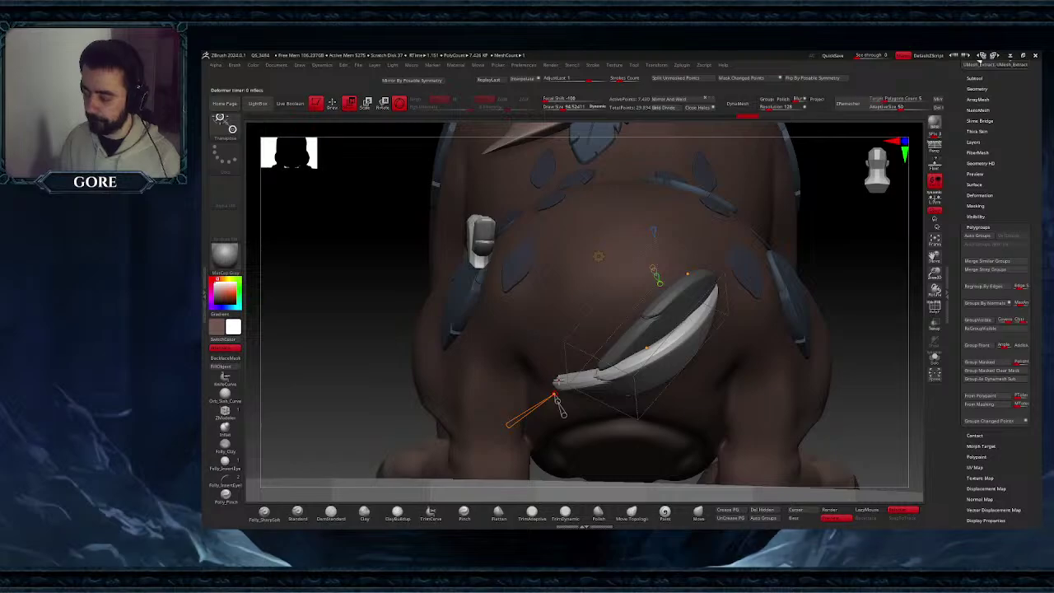
pyautogui.moveTo(554, 395); pyautogui.dragTo(553, 390)
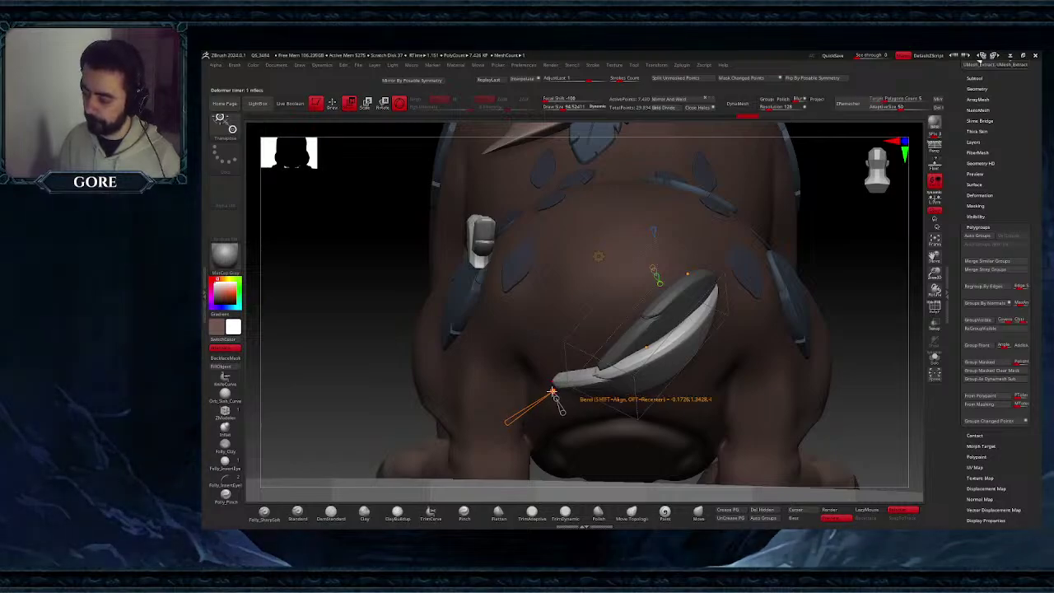
pyautogui.moveTo(639, 370); pyautogui.dragTo(615, 375, button='right')
pyautogui.moveTo(649, 356); pyautogui.dragTo(648, 358)
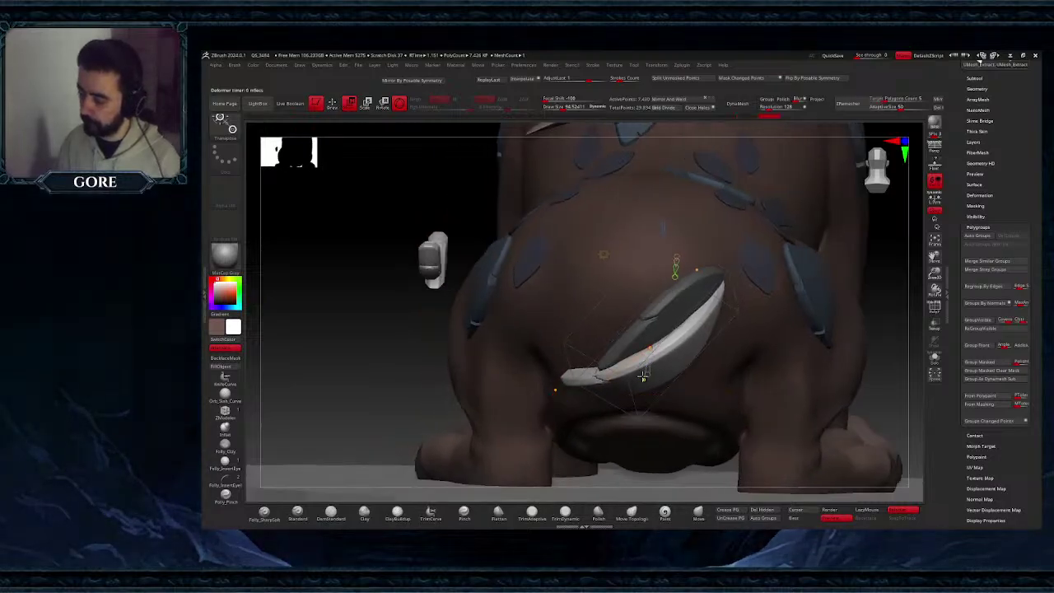
pyautogui.keyDown('ctrl'); pyautogui.moveTo(648, 358); pyautogui.dragTo(574, 330, button='right'); pyautogui.keyUp('ctrl')
pyautogui.keyDown('ctrl'); pyautogui.moveTo(555, 323); pyautogui.dragTo(590, 331); pyautogui.keyUp('ctrl')
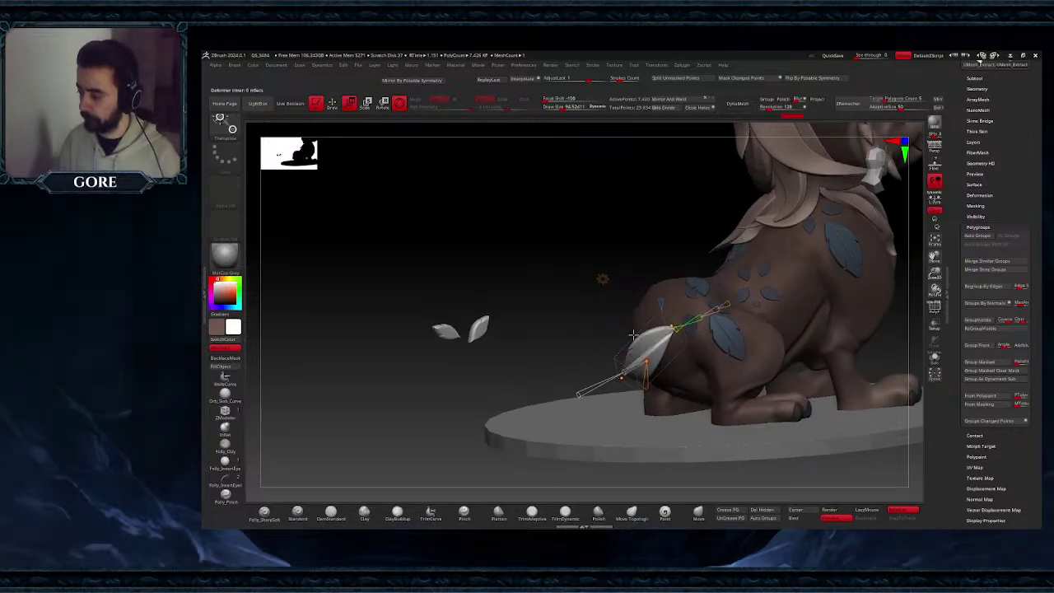
pyautogui.click(603, 280)
pyautogui.click(722, 283)
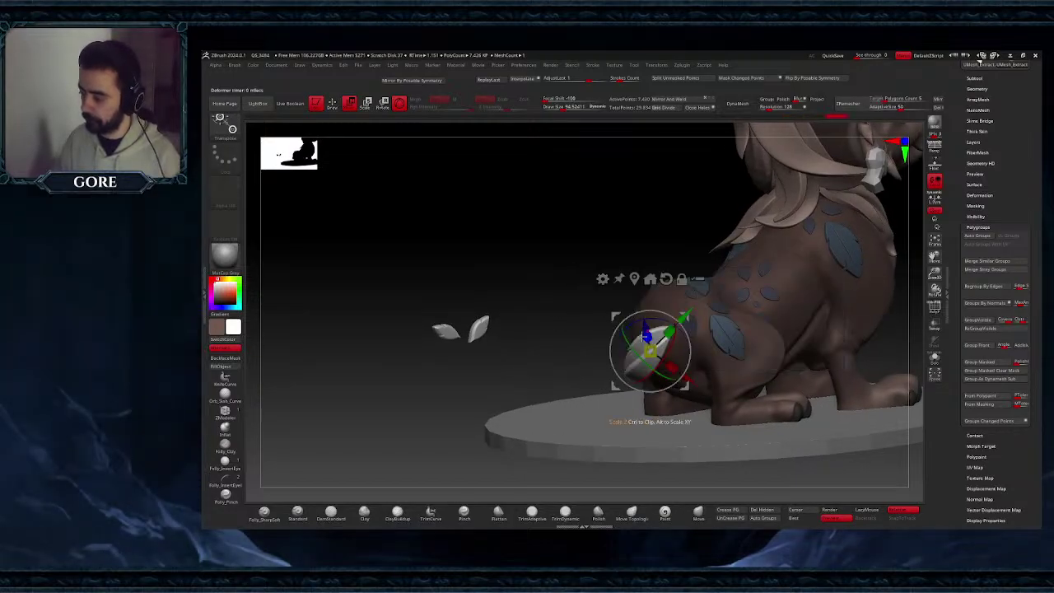
# - Duplicate the pair of bent leaves and rotate the copy upright so it overlaps the originals on the rump
pyautogui.moveTo(605, 317); pyautogui.dragTo(669, 319, button='right')
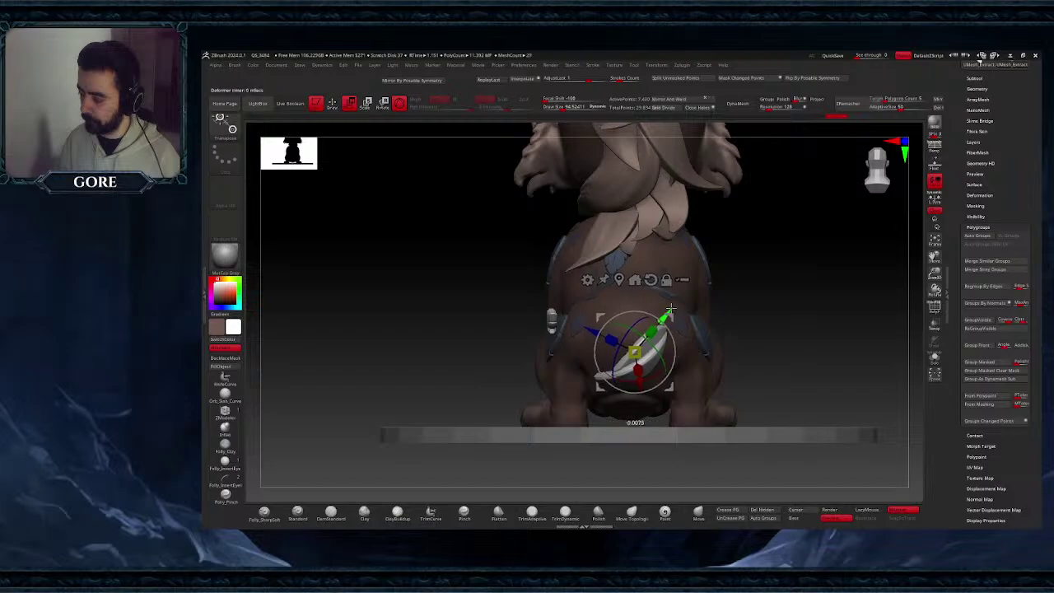
pyautogui.moveTo(669, 312)
pyautogui.keyDown('ctrl'); pyautogui.mouseDown()
pyautogui.moveTo(679, 298)
pyautogui.moveTo(634, 289)
pyautogui.moveTo(677, 294)
pyautogui.mouseUp(); pyautogui.keyUp('ctrl')
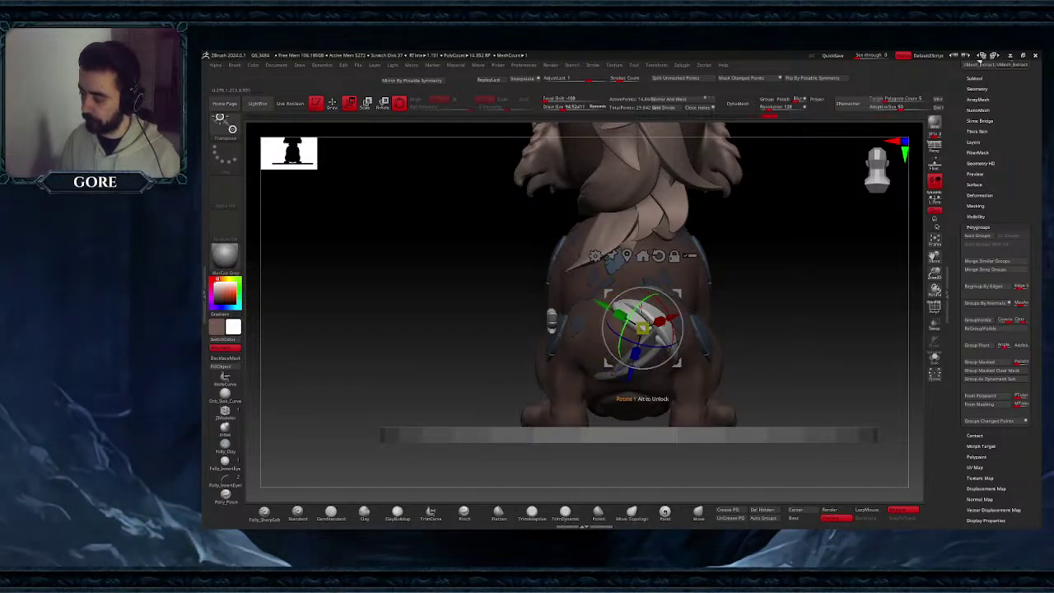
pyautogui.moveTo(668, 337); pyautogui.dragTo(638, 371, button='right')
pyautogui.moveTo(641, 352); pyautogui.dragTo(629, 368)
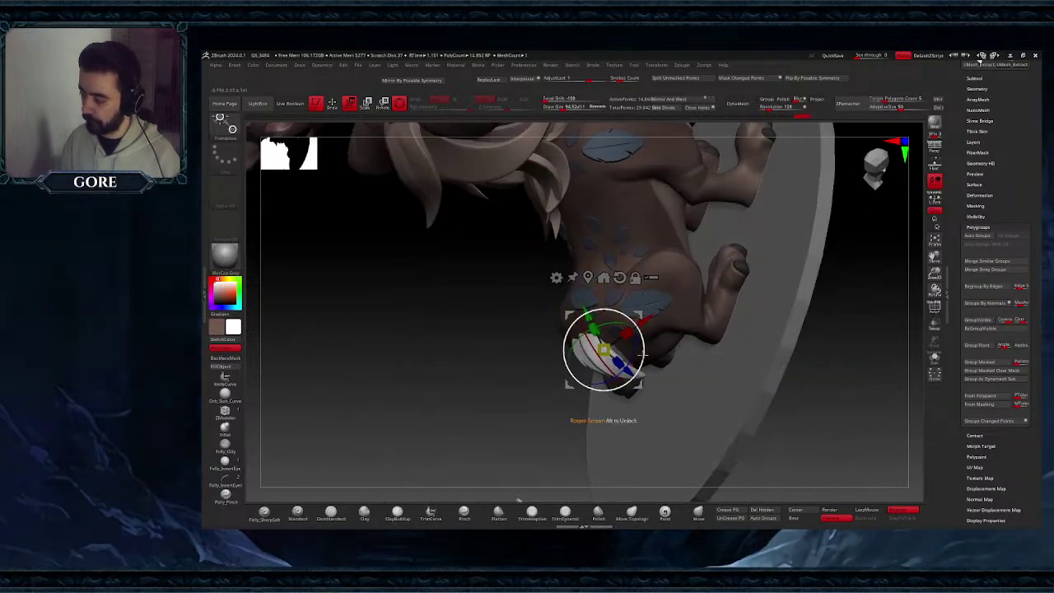
pyautogui.moveTo(650, 375); pyautogui.dragTo(629, 362, button='right')
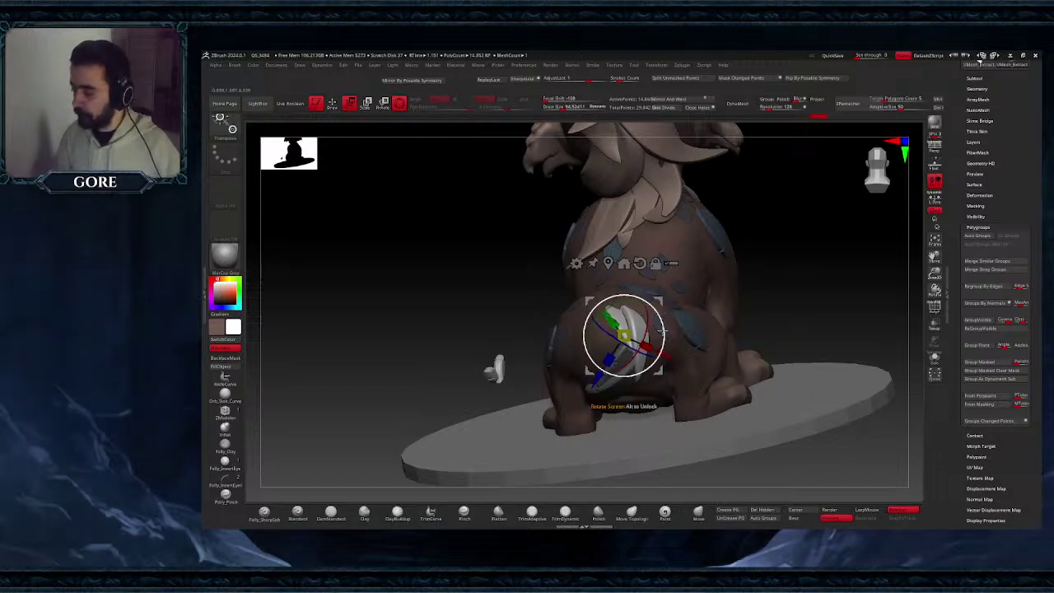
pyautogui.moveTo(662, 331)
pyautogui.mouseDown(button='right')
pyautogui.moveTo(671, 327)
pyautogui.moveTo(660, 339)
pyautogui.mouseUp(button='right')
pyautogui.moveTo(660, 340); pyautogui.dragTo(875, 297)
# - Duplicate the leaf pair once more and rotate the new copy beside the upright leaves
pyautogui.moveTo(632, 377)
pyautogui.keyDown('alt'); pyautogui.mouseDown(button='right')
pyautogui.moveTo(635, 354)
pyautogui.moveTo(635, 387)
pyautogui.mouseUp(button='right'); pyautogui.keyUp('alt')
pyautogui.moveTo(635, 387); pyautogui.dragTo(631, 288, button='right')
pyautogui.moveTo(630, 281); pyautogui.dragTo(625, 294)
pyautogui.moveTo(626, 294); pyautogui.dragTo(656, 292, button='right')
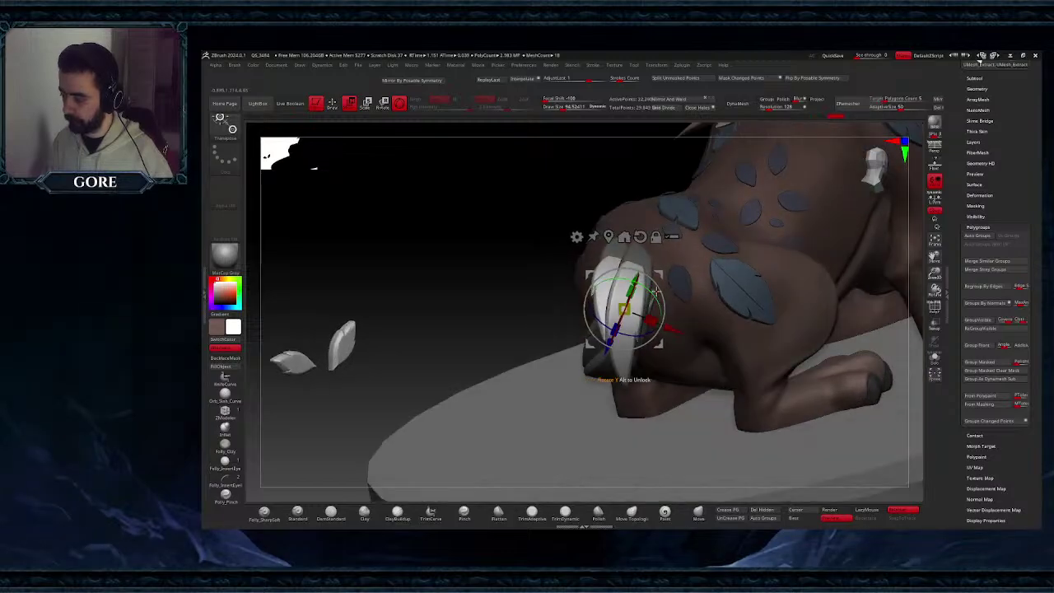
pyautogui.moveTo(663, 308); pyautogui.dragTo(657, 316)
pyautogui.moveTo(636, 318); pyautogui.dragTo(646, 286, button='right')
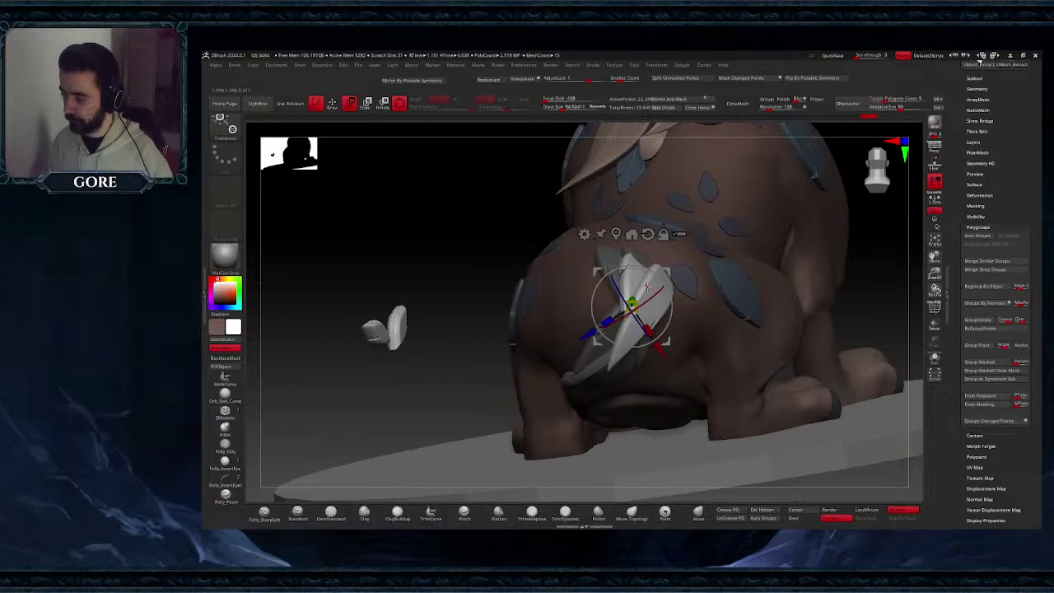
# - Try rotating and moving the newest leaf pair copy so it slants across the lower rump
pyautogui.moveTo(669, 276); pyautogui.dragTo(647, 349)
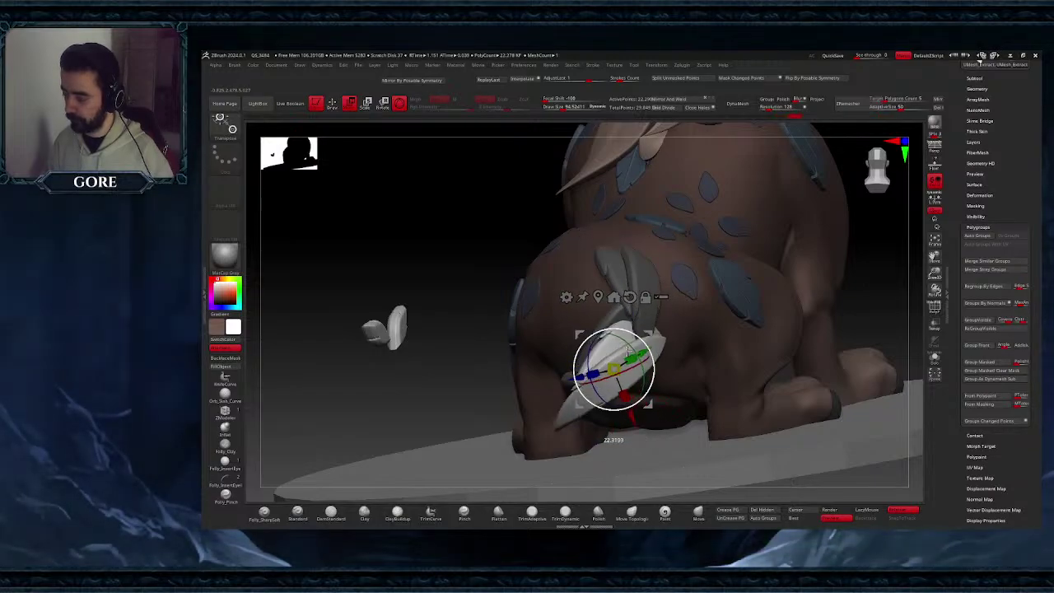
pyautogui.moveTo(632, 349); pyautogui.dragTo(680, 353, button='right')
pyautogui.moveTo(632, 386); pyautogui.dragTo(596, 384)
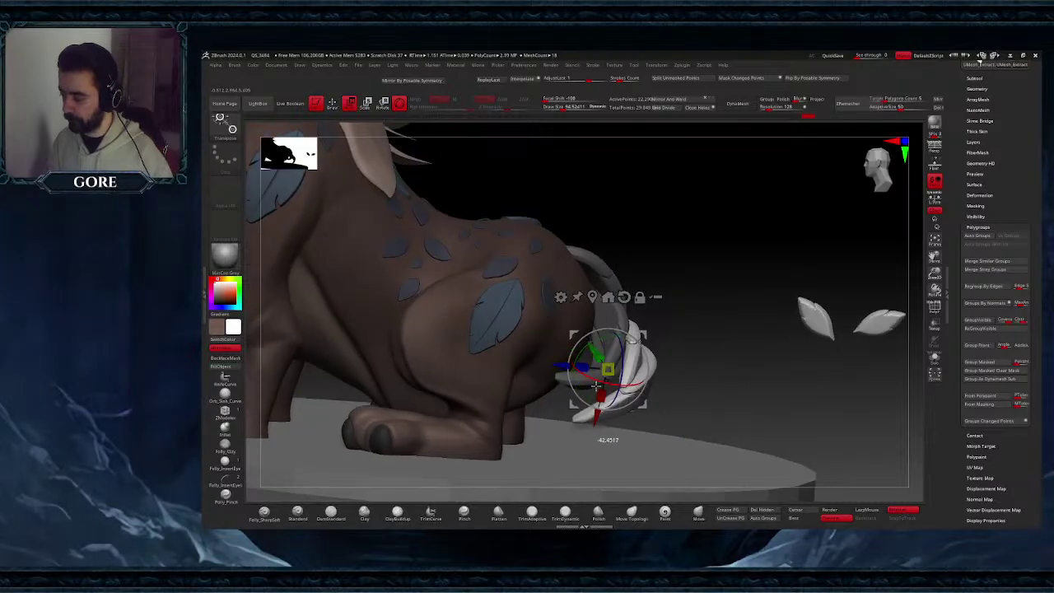
pyautogui.moveTo(618, 359); pyautogui.dragTo(580, 355, button='right')
pyautogui.moveTo(617, 370); pyautogui.dragTo(589, 330)
pyautogui.moveTo(605, 333); pyautogui.dragTo(550, 335, button='right')
pyautogui.moveTo(656, 302); pyautogui.dragTo(652, 300)
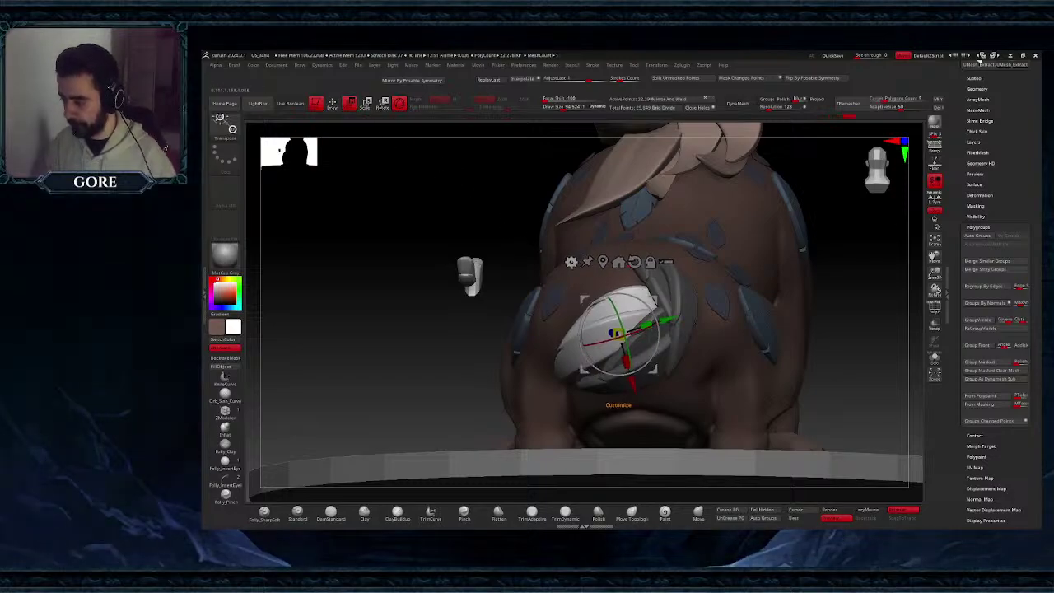
# - Try bending the copied leaf pair with a Bend Curve deformer so its tip hangs down behind the rump
pyautogui.click(571, 262)
pyautogui.click(657, 284)
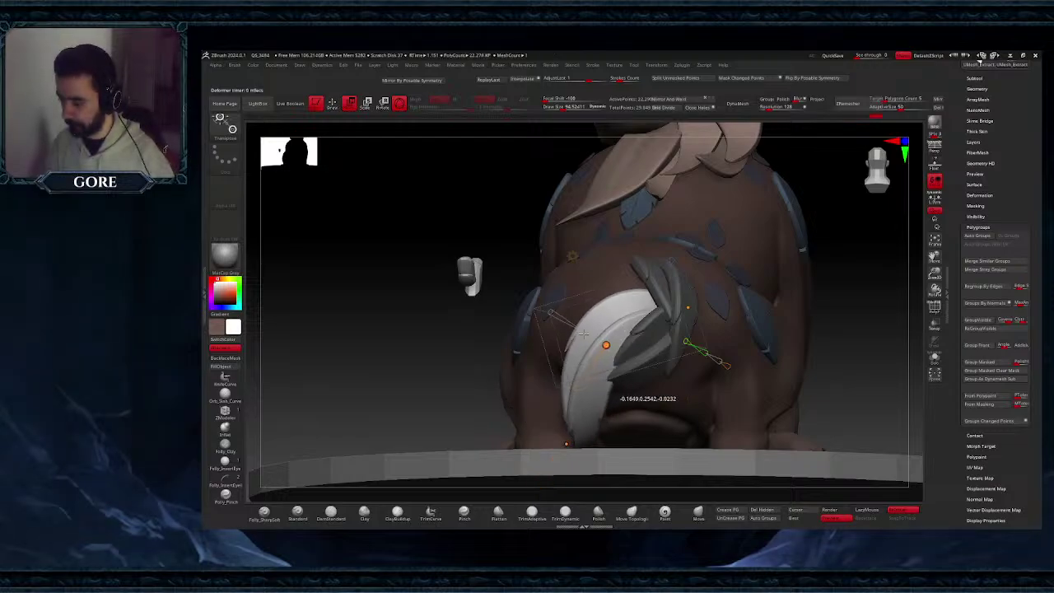
pyautogui.moveTo(539, 317); pyautogui.dragTo(574, 352, button='right')
pyautogui.moveTo(586, 340); pyautogui.dragTo(581, 349)
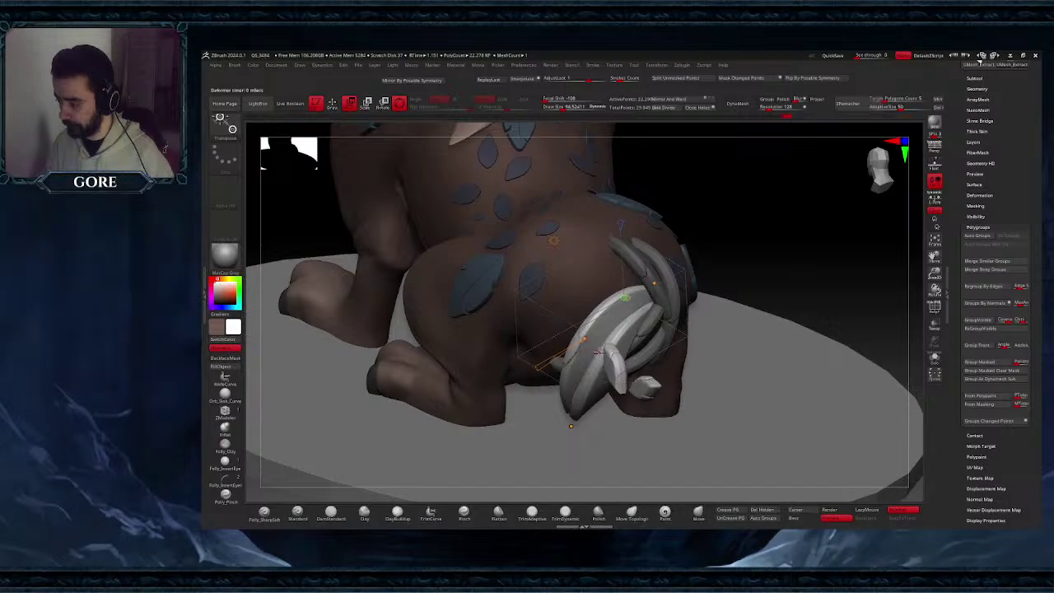
pyautogui.moveTo(570, 418); pyautogui.dragTo(620, 398, button='right')
pyautogui.moveTo(568, 449); pyautogui.dragTo(568, 480)
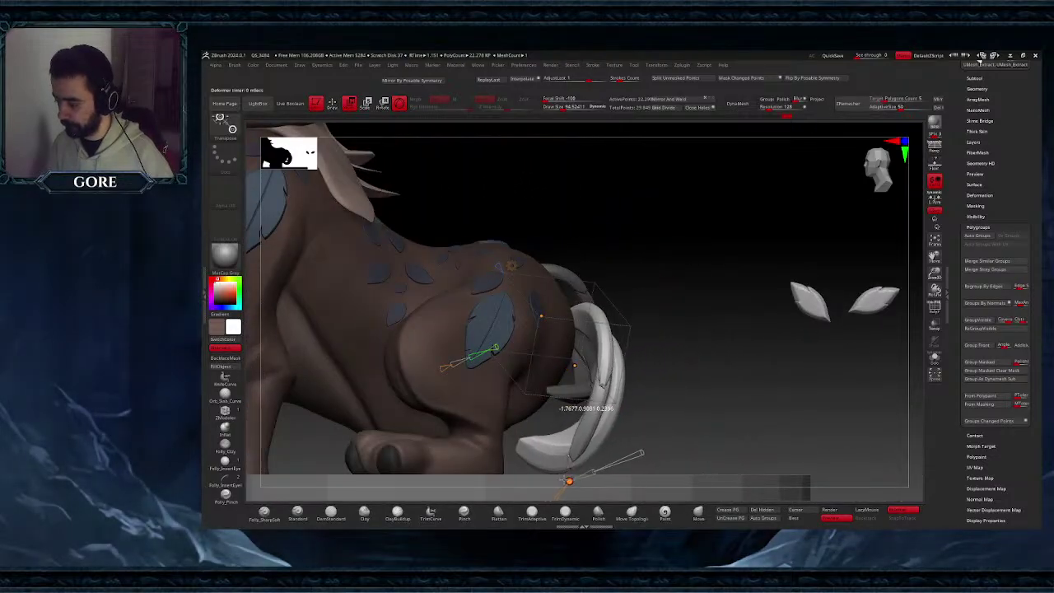
pyautogui.moveTo(603, 370); pyautogui.dragTo(588, 398, button='right')
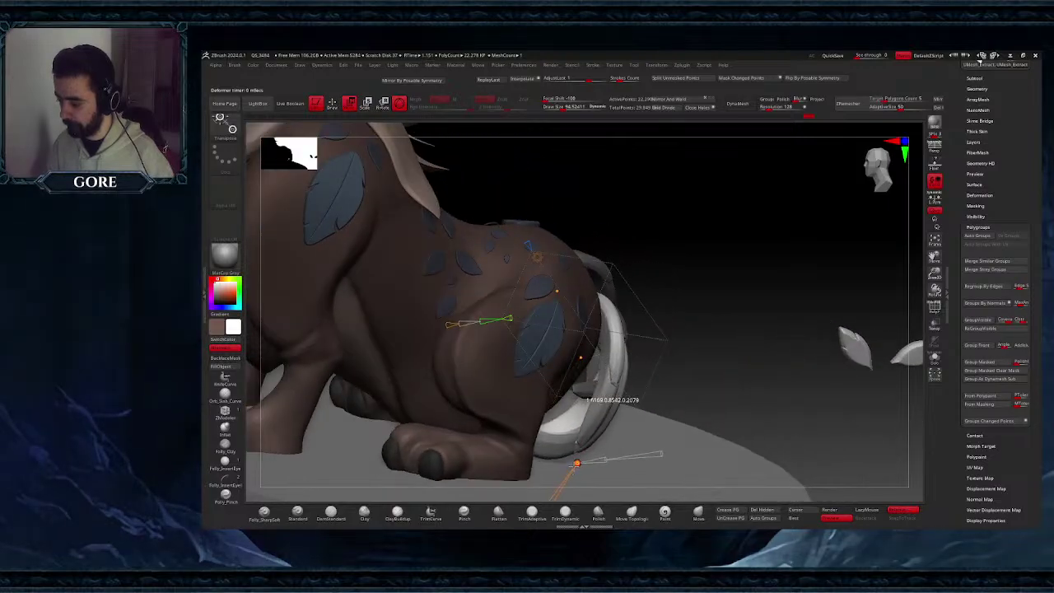
pyautogui.moveTo(576, 463); pyautogui.dragTo(559, 456)
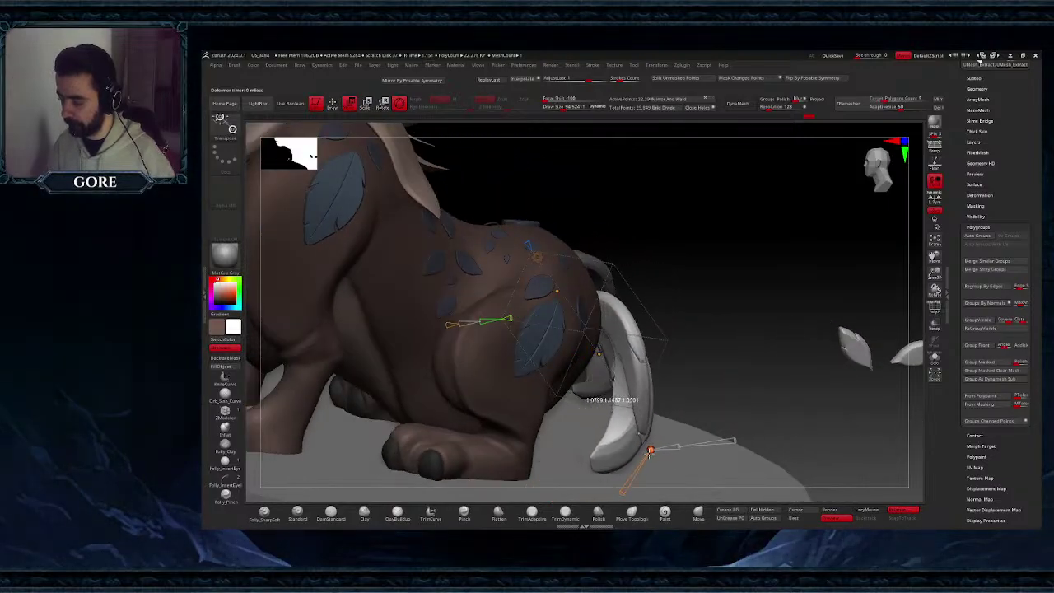
pyautogui.moveTo(650, 452); pyautogui.dragTo(661, 449)
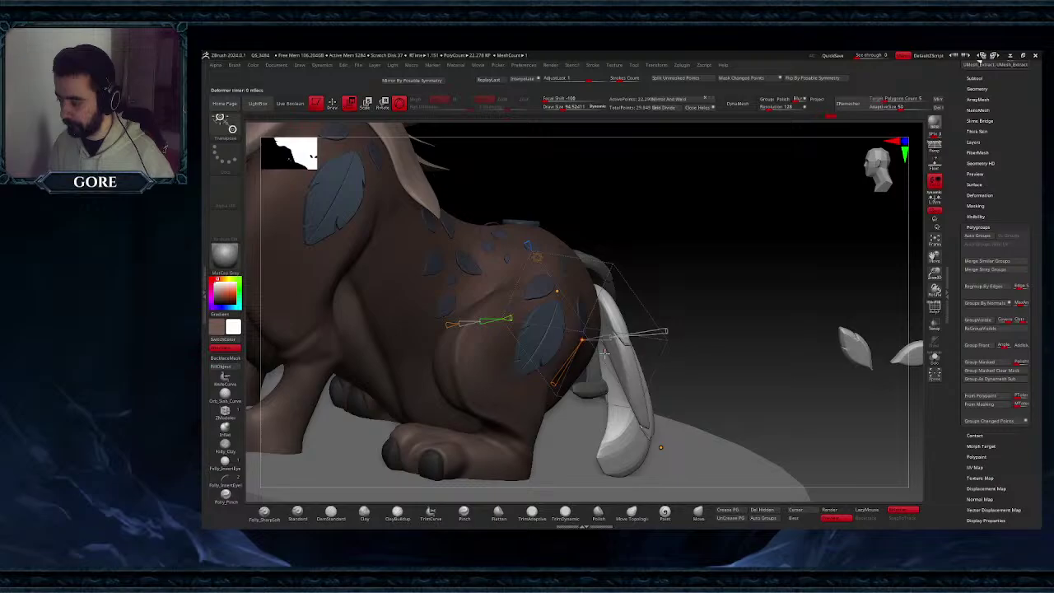
# - Try adjusting the base and middle bends of the copied leaf pair against the other tail leaves
pyautogui.moveTo(605, 353); pyautogui.dragTo(605, 404, button='right')
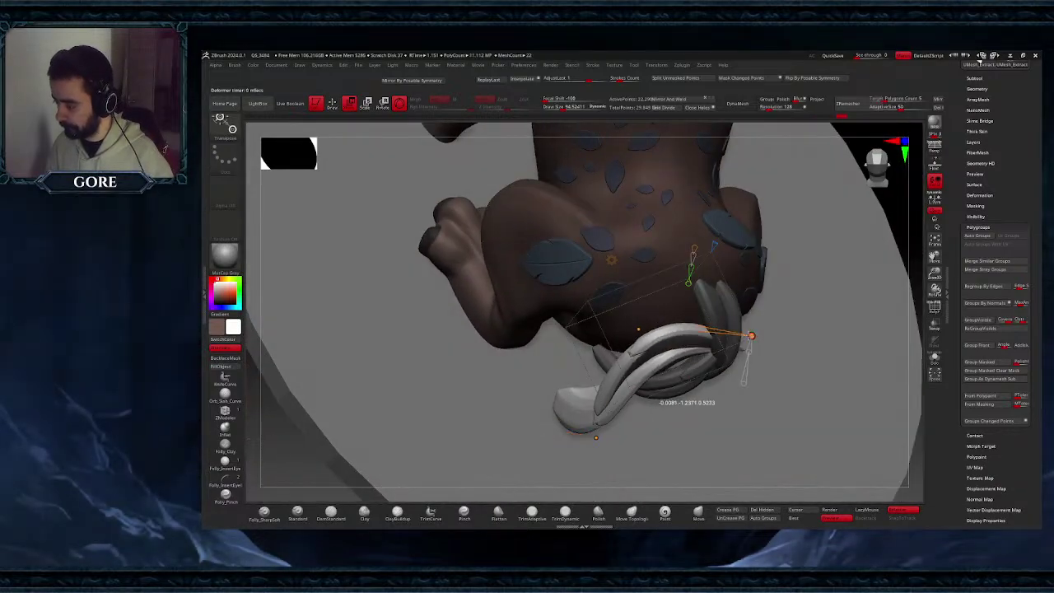
pyautogui.moveTo(751, 335); pyautogui.dragTo(736, 320)
pyautogui.moveTo(692, 362); pyautogui.dragTo(659, 350, button='right')
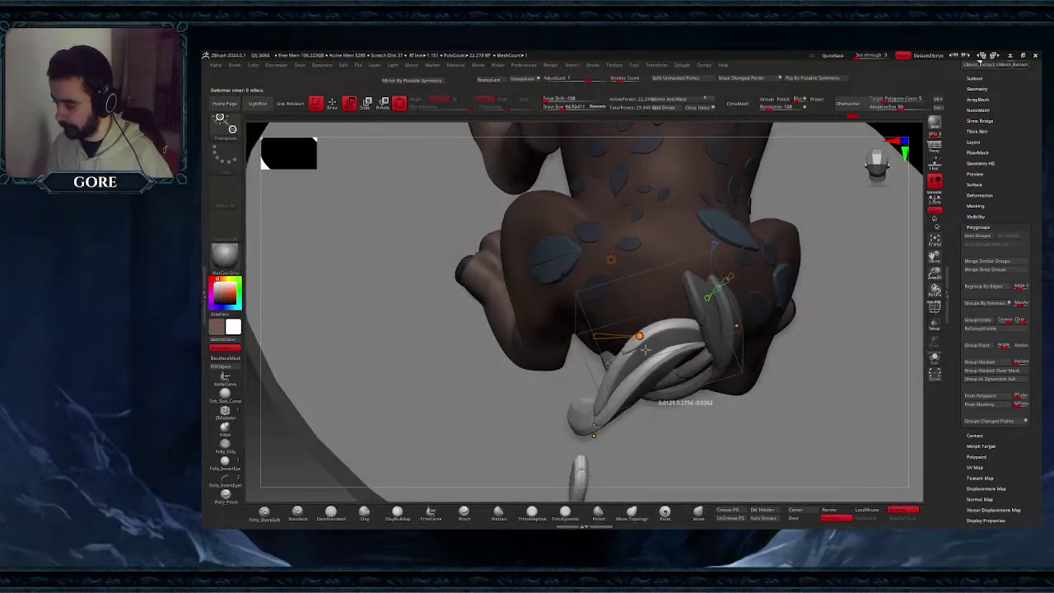
pyautogui.moveTo(645, 350); pyautogui.dragTo(648, 354)
# - Undo the recent bends, rotations and duplicates back to the single pair of bent leaves
pyautogui.moveTo(649, 354)
pyautogui.mouseDown(button='right')
pyautogui.moveTo(683, 329)
pyautogui.moveTo(692, 371)
pyautogui.moveTo(656, 387)
pyautogui.moveTo(618, 374)
pyautogui.moveTo(757, 427)
pyautogui.mouseUp(button='right')
pyautogui.hotkey('ctrl', 'z')
pyautogui.hotkey('ctrl', 'z')
pyautogui.hotkey('ctrl', 'z')
pyautogui.hotkey('ctrl', 'z')
pyautogui.hotkey('ctrl', 'z')
pyautogui.hotkey('ctrl', 'z')
pyautogui.hotkey('ctrl', 'z')
pyautogui.hotkey('ctrl', 'z')
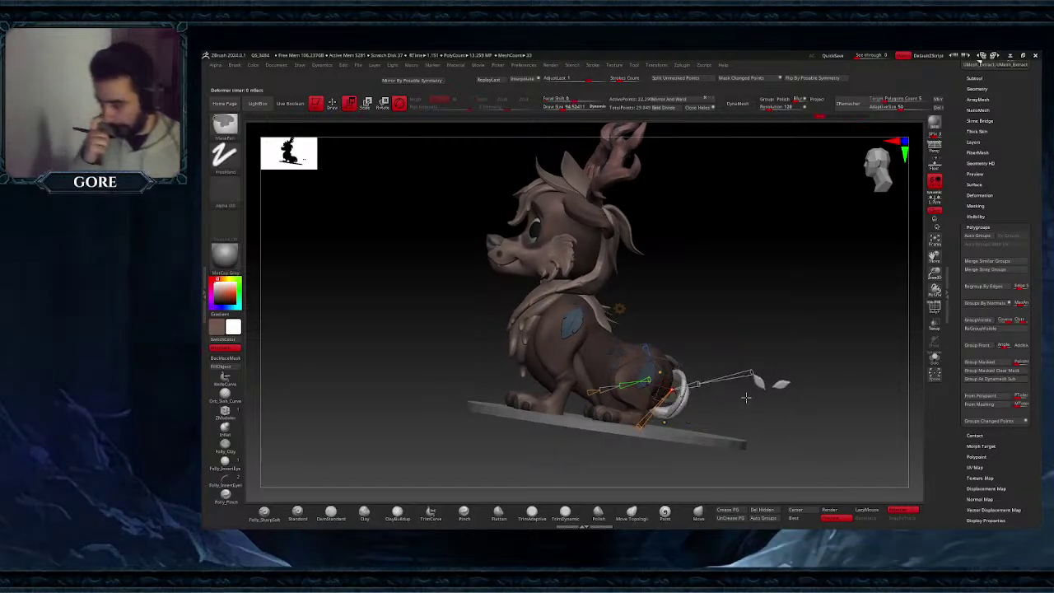
pyautogui.hotkey('ctrl', 'z')
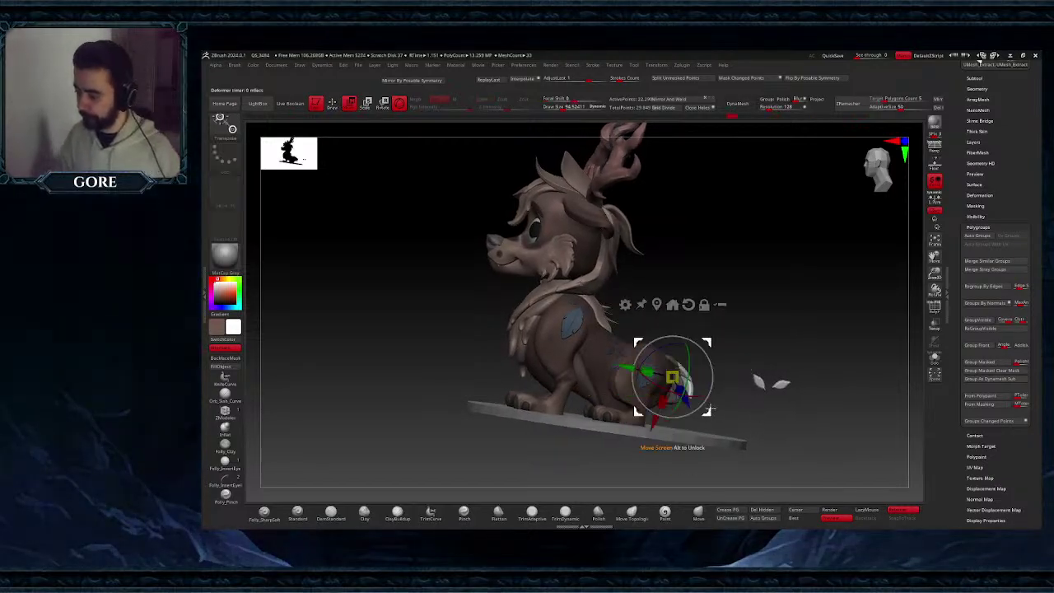
pyautogui.moveTo(766, 415)
pyautogui.mouseDown(button='right')
pyautogui.moveTo(695, 403)
pyautogui.moveTo(656, 430)
pyautogui.moveTo(692, 443)
pyautogui.moveTo(673, 428)
pyautogui.moveTo(657, 368)
pyautogui.mouseUp(button='right')
pyautogui.hotkey('ctrl', 'z')
pyautogui.hotkey('ctrl', 'z')
pyautogui.hotkey('ctrl', 'z')
pyautogui.hotkey('ctrl', 'z')
pyautogui.hotkey('ctrl', 'z')
pyautogui.hotkey('ctrl', 'z')
pyautogui.hotkey('ctrl', 'z')
pyautogui.hotkey('ctrl', 'z')
pyautogui.hotkey('ctrl', 'z')
pyautogui.hotkey('ctrl', 'z')
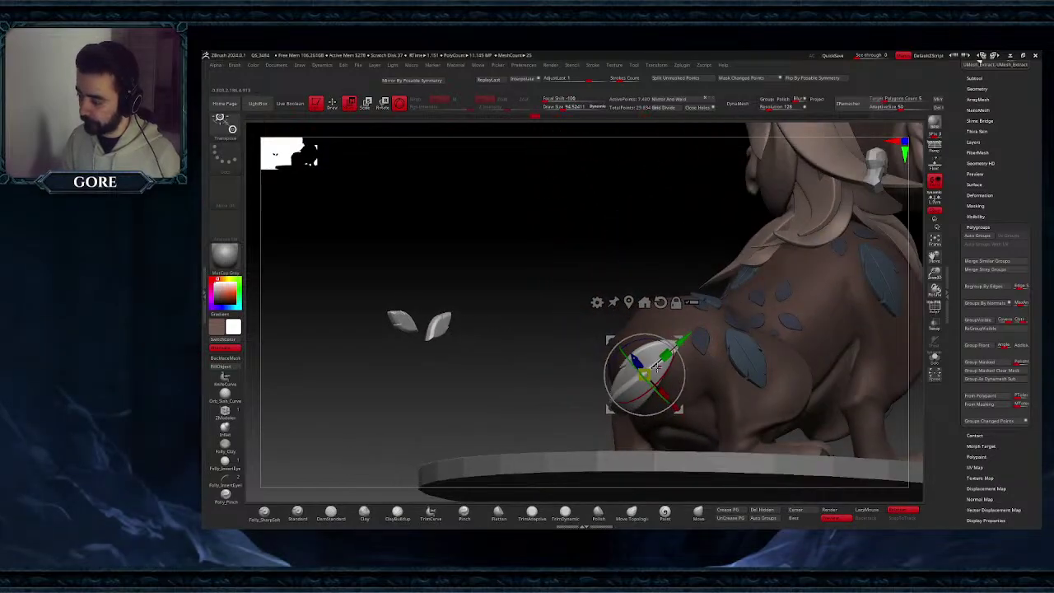
# - Reposition the remaining pair of bent leaves so its base meets the top of the rump
pyautogui.moveTo(696, 366); pyautogui.dragTo(631, 313)
pyautogui.click(705, 390)
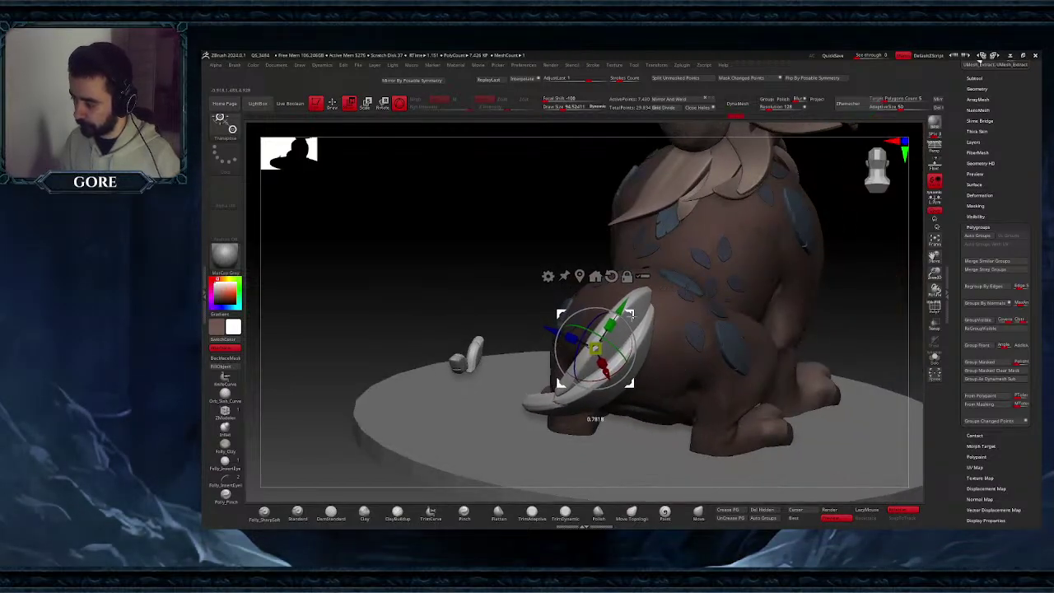
pyautogui.moveTo(631, 313); pyautogui.dragTo(652, 337, button='right')
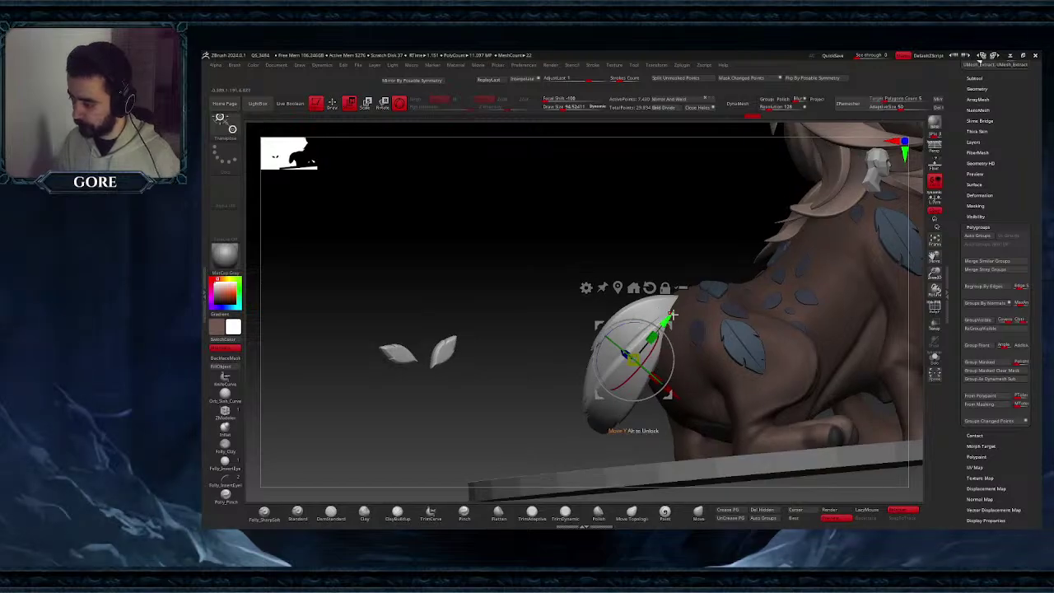
# - Apply a Bend Curve deformer to the leaf pair and arch it outward with its tip pulled downward
pyautogui.click(586, 287)
pyautogui.click(653, 310)
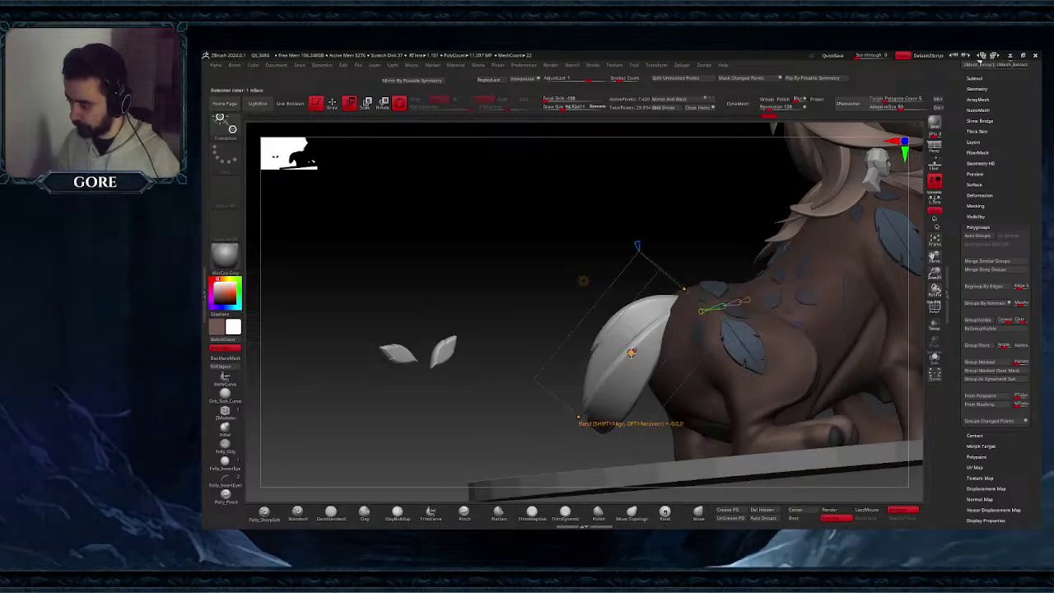
pyautogui.moveTo(631, 352); pyautogui.dragTo(599, 333)
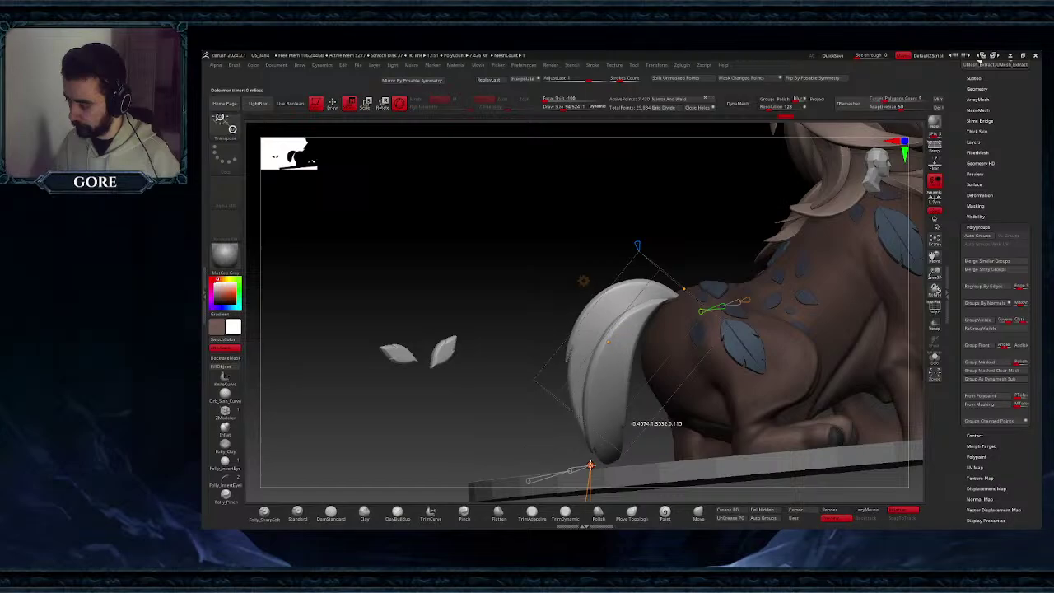
pyautogui.moveTo(668, 337); pyautogui.dragTo(636, 365, button='right')
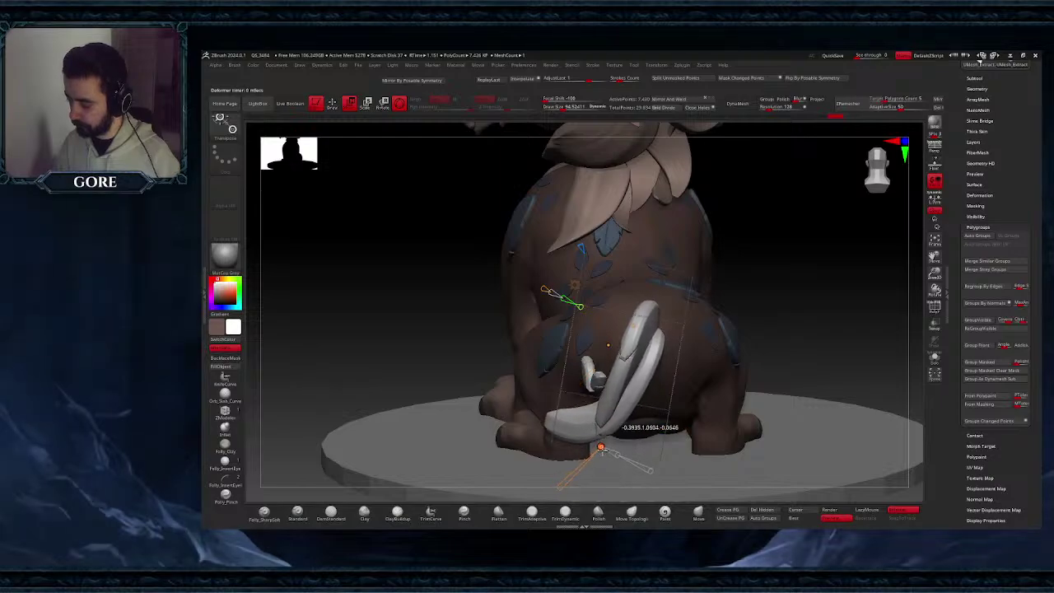
# - Adjust the middle and base bends of the leaf pair so it curves around the rump
pyautogui.moveTo(608, 345); pyautogui.dragTo(621, 360)
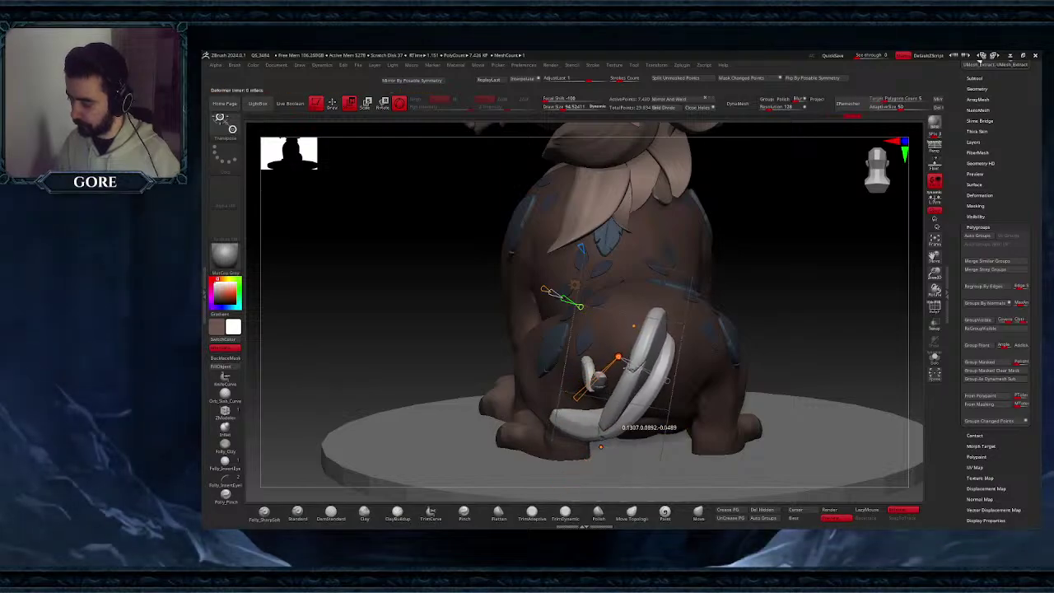
pyautogui.moveTo(626, 359); pyautogui.dragTo(700, 338, button='right')
pyautogui.moveTo(714, 345); pyautogui.dragTo(713, 344)
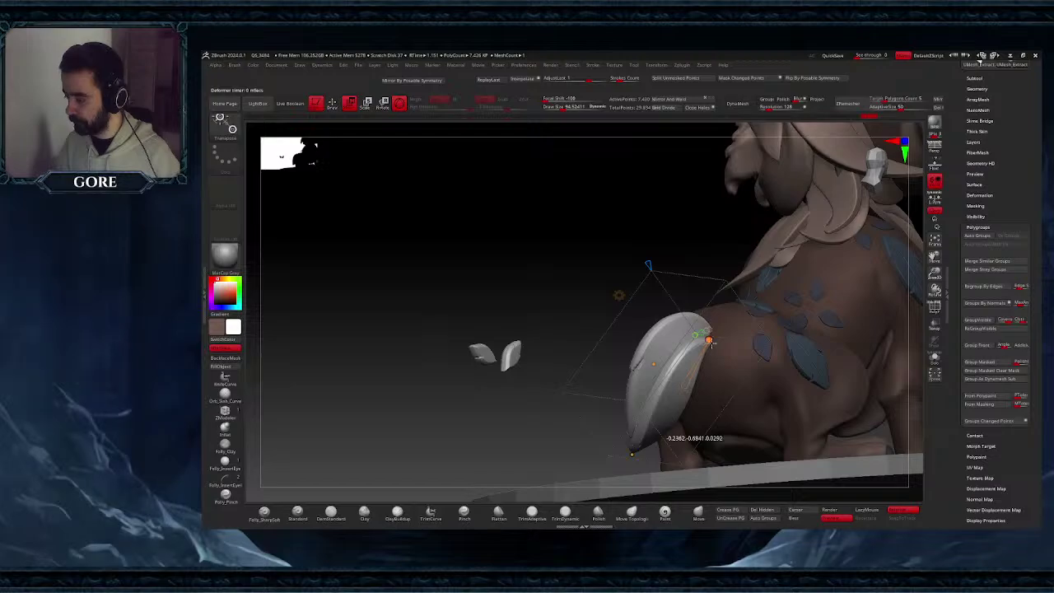
pyautogui.moveTo(636, 362)
pyautogui.mouseDown(button='right')
pyautogui.moveTo(698, 383)
pyautogui.moveTo(708, 438)
pyautogui.moveTo(627, 350)
pyautogui.mouseUp(button='right')
pyautogui.moveTo(585, 351); pyautogui.dragTo(595, 344)
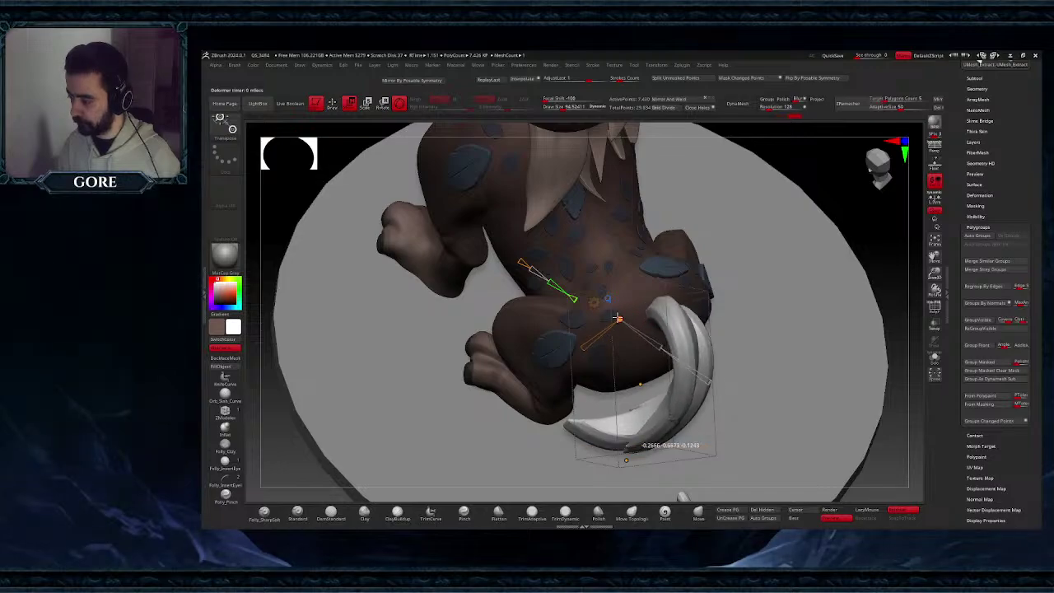
# - Reshape the tip of the leaf pair by adjusting the scale and twist at the end of the curve
pyautogui.moveTo(631, 359); pyautogui.dragTo(720, 387, button='right')
pyautogui.moveTo(931, 273); pyautogui.dragTo(829, 308)
pyautogui.moveTo(931, 254); pyautogui.dragTo(905, 165)
pyautogui.moveTo(724, 321); pyautogui.dragTo(708, 370, button='right')
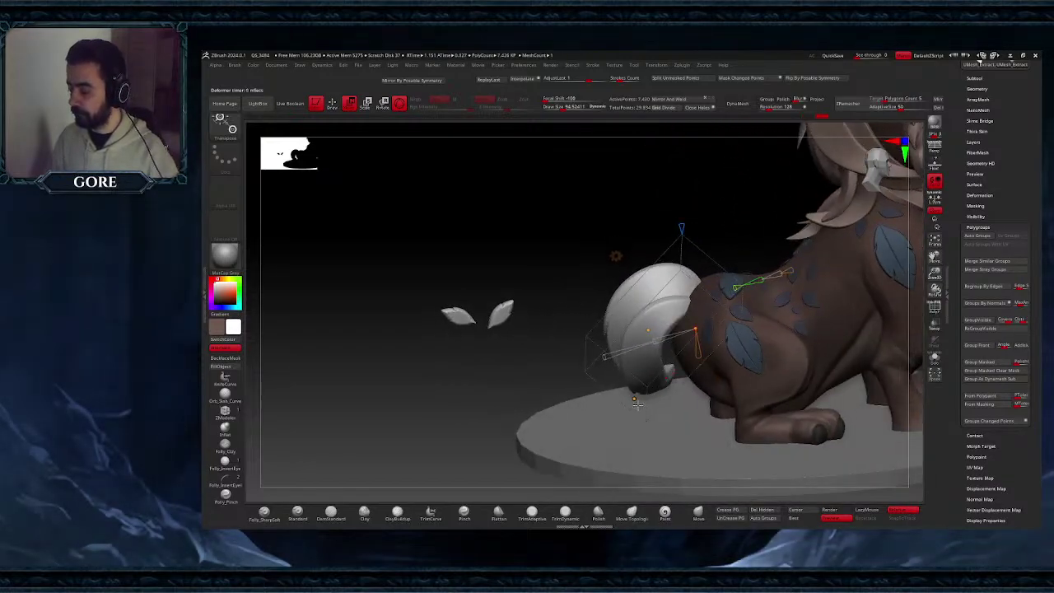
pyautogui.moveTo(615, 405); pyautogui.dragTo(620, 404)
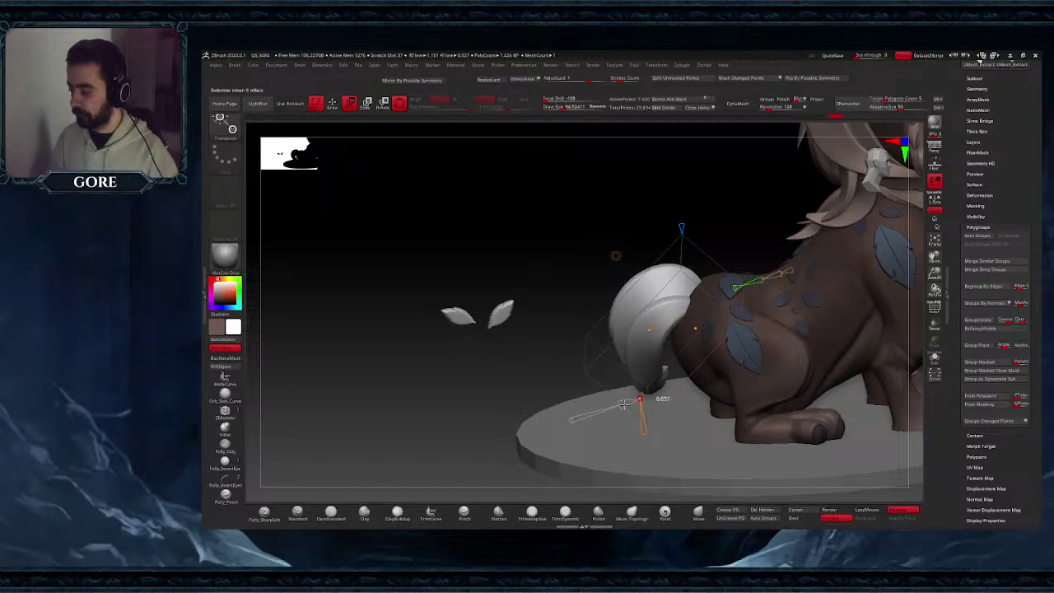
pyautogui.moveTo(650, 381); pyautogui.dragTo(728, 390, button='right')
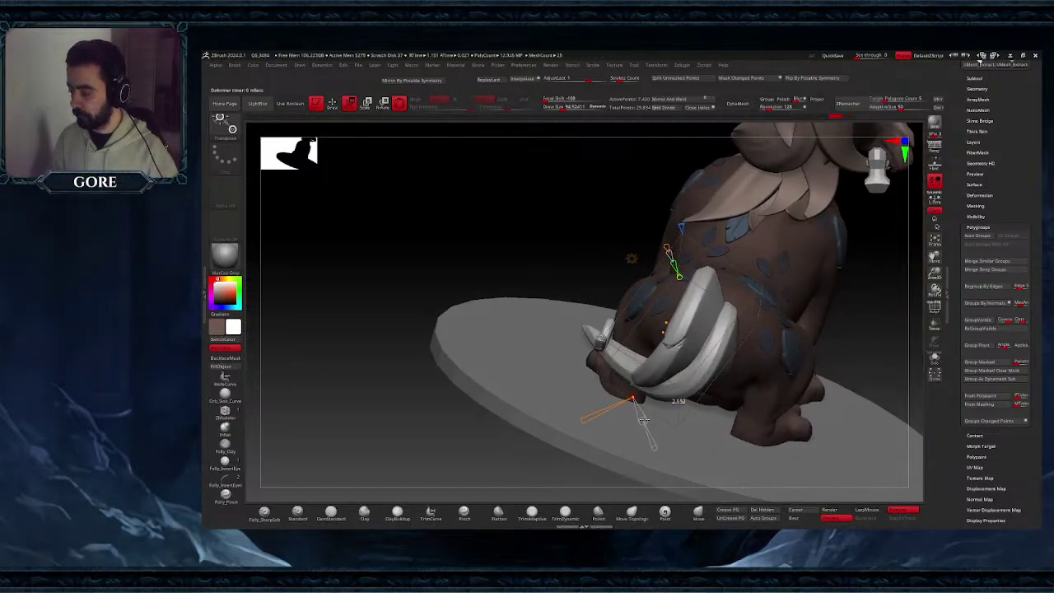
pyautogui.moveTo(583, 421); pyautogui.dragTo(594, 487)
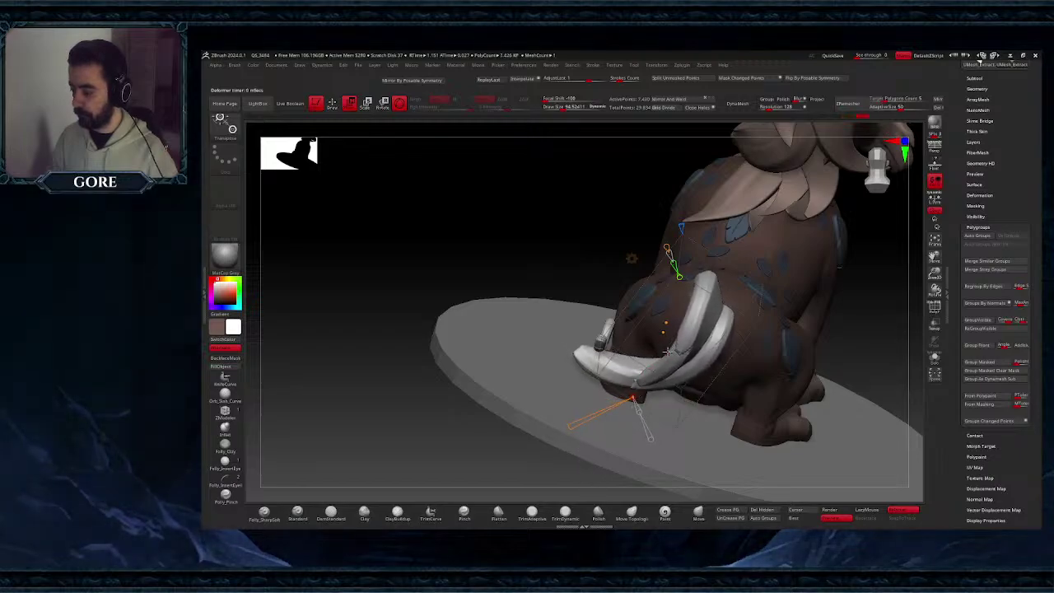
# - Refine the middle bends of the leaf pair so the tail falls in a smooth arc behind the rump
pyautogui.moveTo(668, 352); pyautogui.dragTo(680, 352, button='right')
pyautogui.moveTo(685, 348); pyautogui.dragTo(690, 355)
pyautogui.moveTo(646, 399); pyautogui.dragTo(700, 400, button='right')
pyautogui.moveTo(672, 363); pyautogui.dragTo(671, 363)
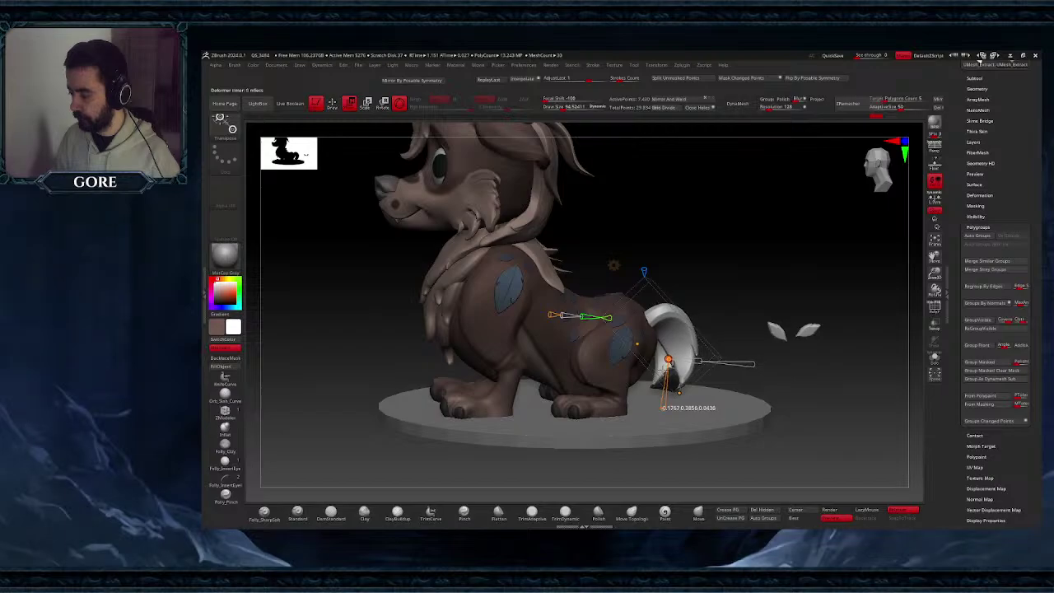
# - Try curling the leaf pair's tip further around the rump, then undo the change
pyautogui.moveTo(678, 395); pyautogui.dragTo(635, 398, button='right')
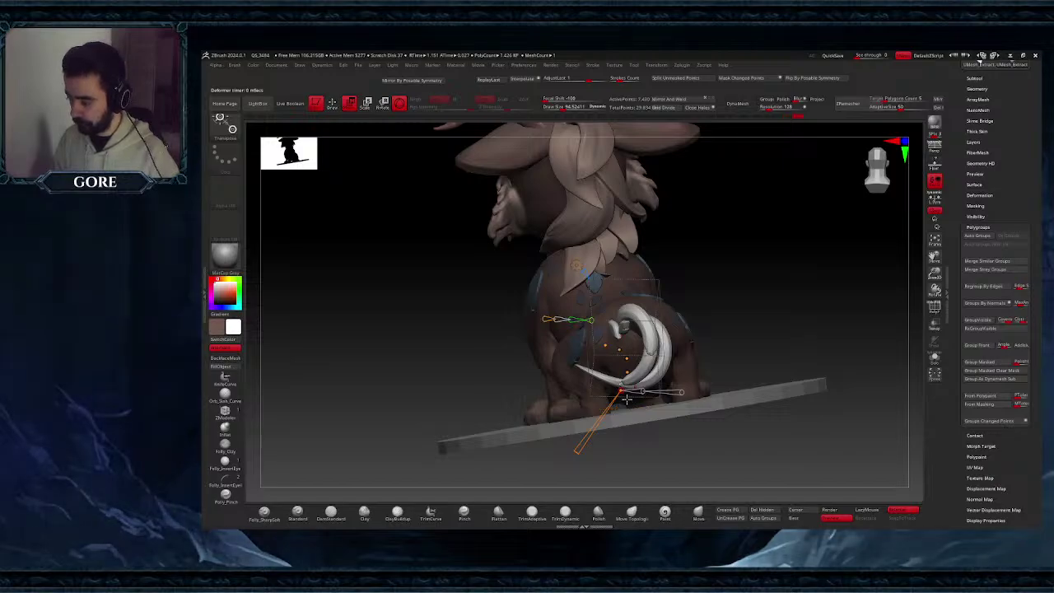
pyautogui.moveTo(620, 390); pyautogui.dragTo(602, 385)
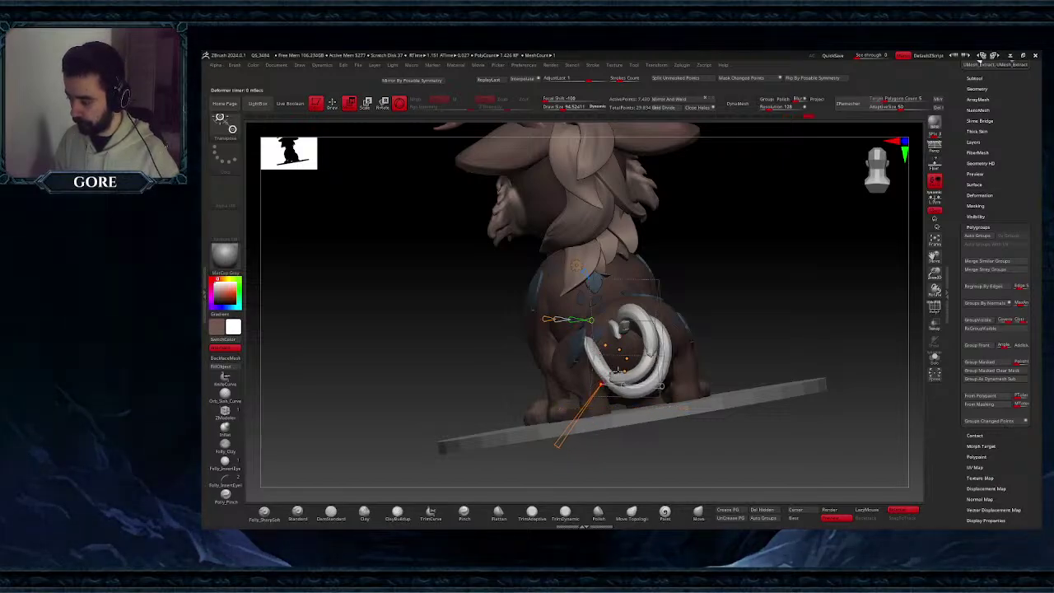
pyautogui.moveTo(622, 371)
pyautogui.mouseDown(button='right')
pyautogui.moveTo(657, 384)
pyautogui.moveTo(641, 380)
pyautogui.mouseUp(button='right')
pyautogui.hotkey('ctrl', 'z')
pyautogui.hotkey('ctrl', 'z')
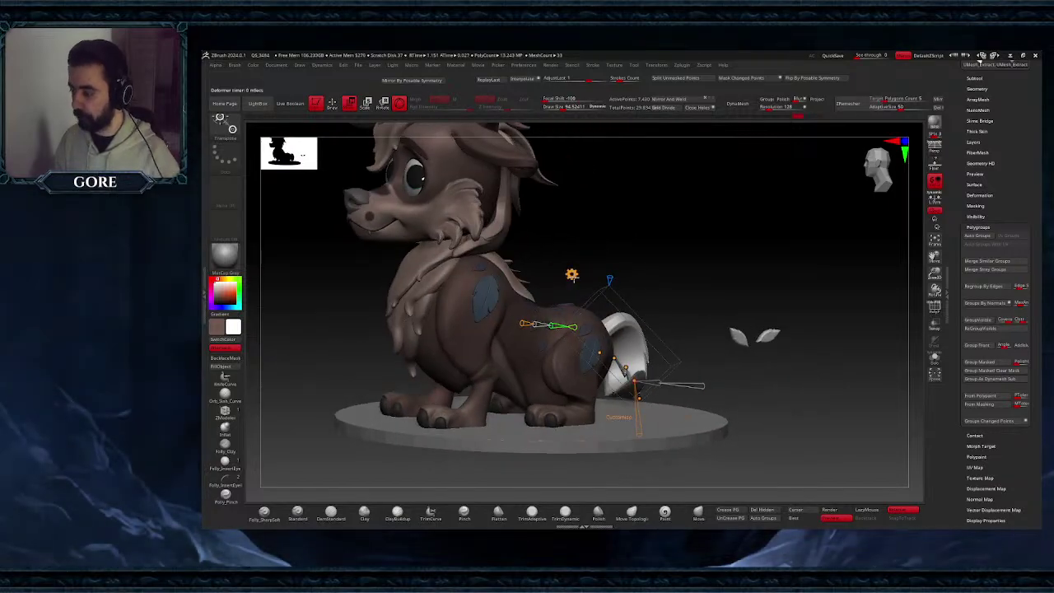
# - Accept the Bend Curve deformation on the leaf pair
pyautogui.click(572, 273)
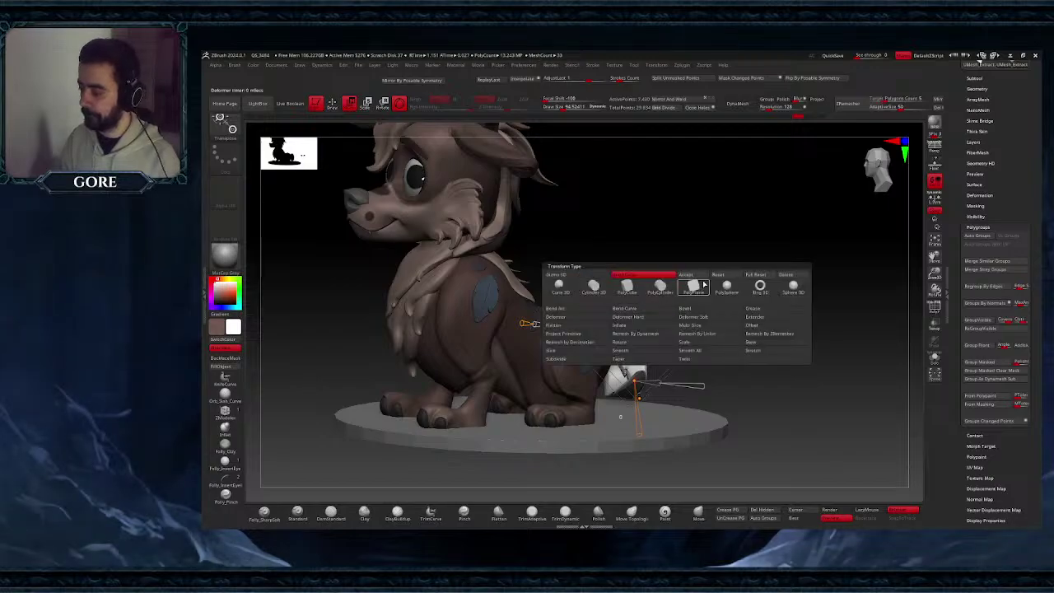
pyautogui.click(697, 284)
pyautogui.moveTo(676, 362); pyautogui.dragTo(696, 383, button='right')
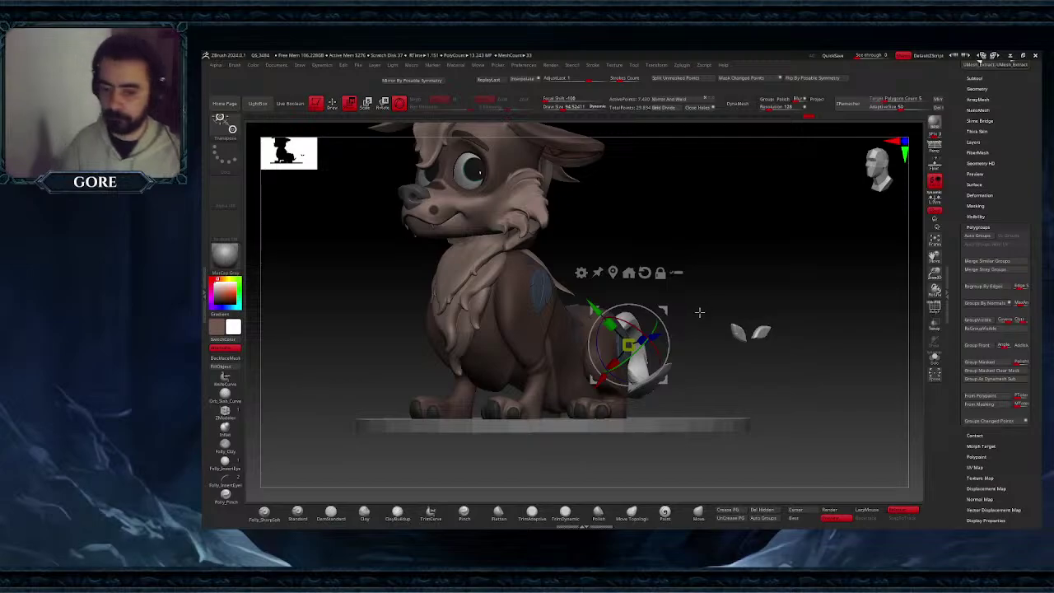
pyautogui.moveTo(694, 308); pyautogui.dragTo(665, 308, button='right')
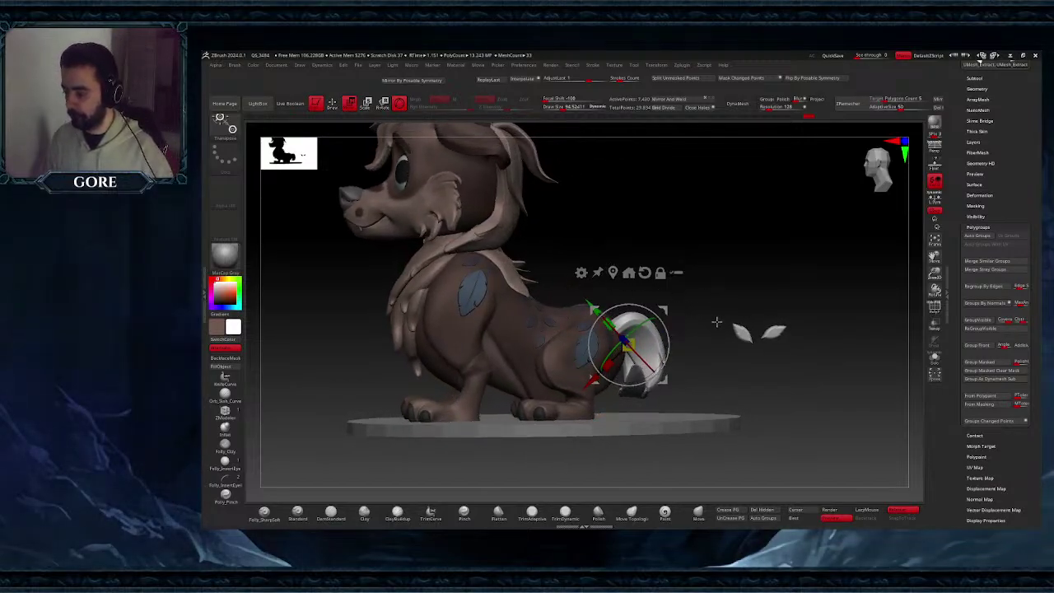
pyautogui.moveTo(721, 336)
pyautogui.mouseDown(button='right')
pyautogui.moveTo(701, 350)
pyautogui.moveTo(704, 338)
pyautogui.moveTo(676, 346)
pyautogui.moveTo(675, 365)
pyautogui.moveTo(696, 375)
pyautogui.moveTo(677, 363)
pyautogui.mouseUp(button='right')
# - Mask one of the two spare leaves beside the creature, leaving the leaf nearest the tail free to transform
pyautogui.click(334, 107)
pyautogui.moveTo(677, 362); pyautogui.dragTo(732, 350, button='right')
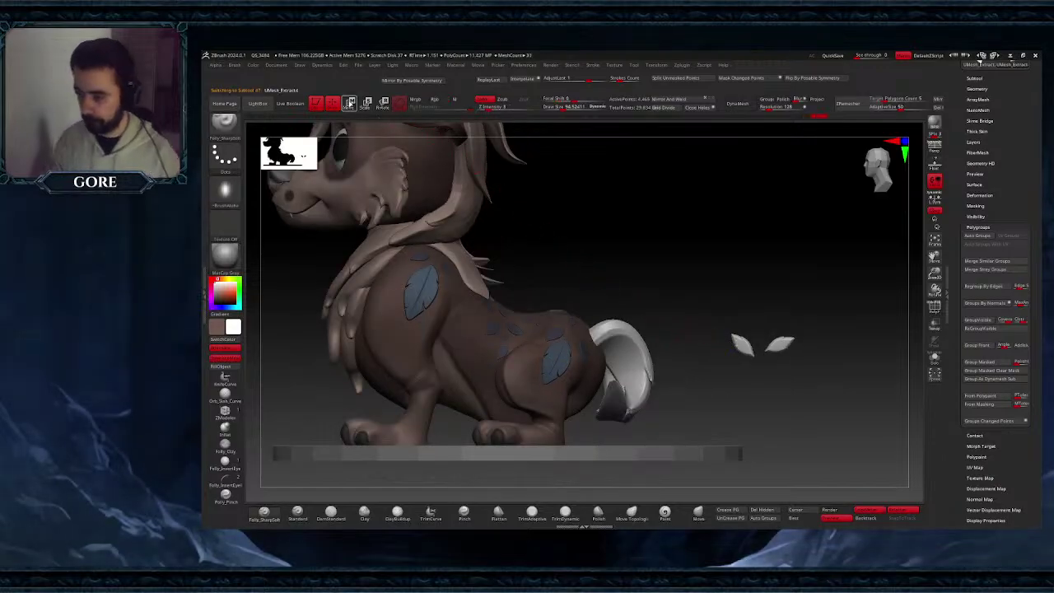
pyautogui.click(349, 103)
pyautogui.keyDown('shift'); pyautogui.moveTo(747, 347); pyautogui.dragTo(659, 348); pyautogui.keyUp('shift')
pyautogui.keyDown('ctrl'); pyautogui.moveTo(794, 409); pyautogui.dragTo(732, 307); pyautogui.keyUp('ctrl')
pyautogui.keyDown('ctrl'); pyautogui.moveTo(665, 321); pyautogui.dragTo(665, 348, button='right'); pyautogui.keyUp('ctrl')
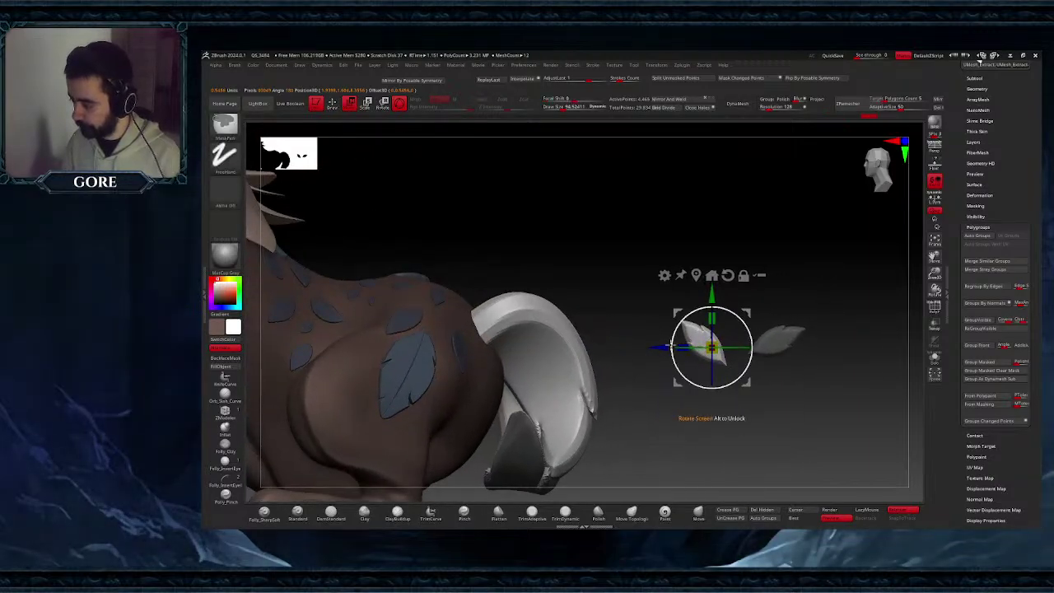
# - Duplicate the unmasked spare leaf into the tail's hollow, then rotate and scale the copy to fit inside the curve
pyautogui.keyDown('ctrl'); pyautogui.moveTo(661, 348); pyautogui.dragTo(508, 347); pyautogui.keyUp('ctrl')
pyautogui.moveTo(601, 350); pyautogui.dragTo(517, 373)
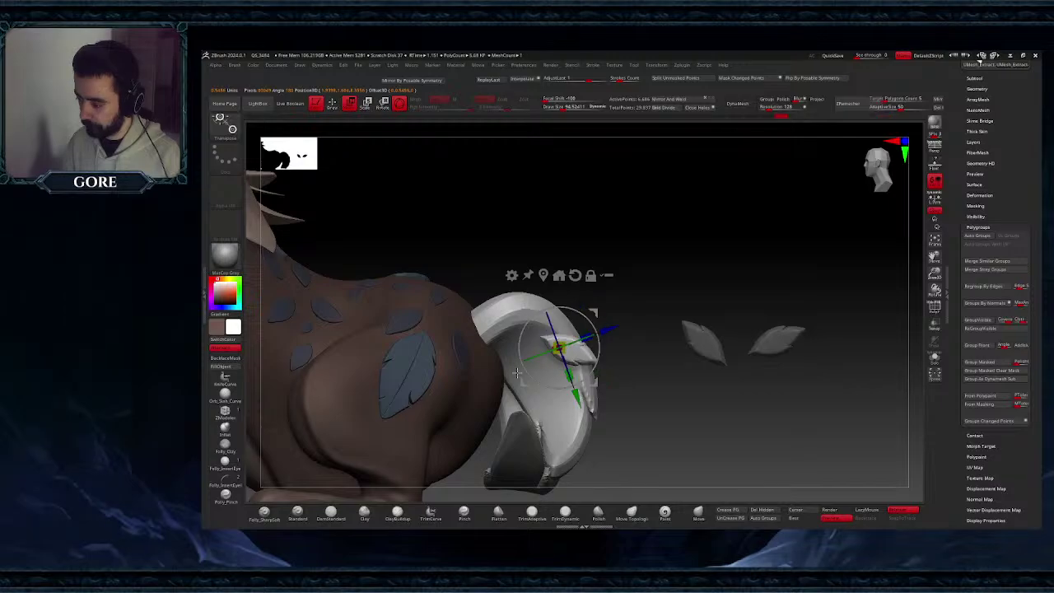
pyautogui.moveTo(563, 340); pyautogui.dragTo(547, 323)
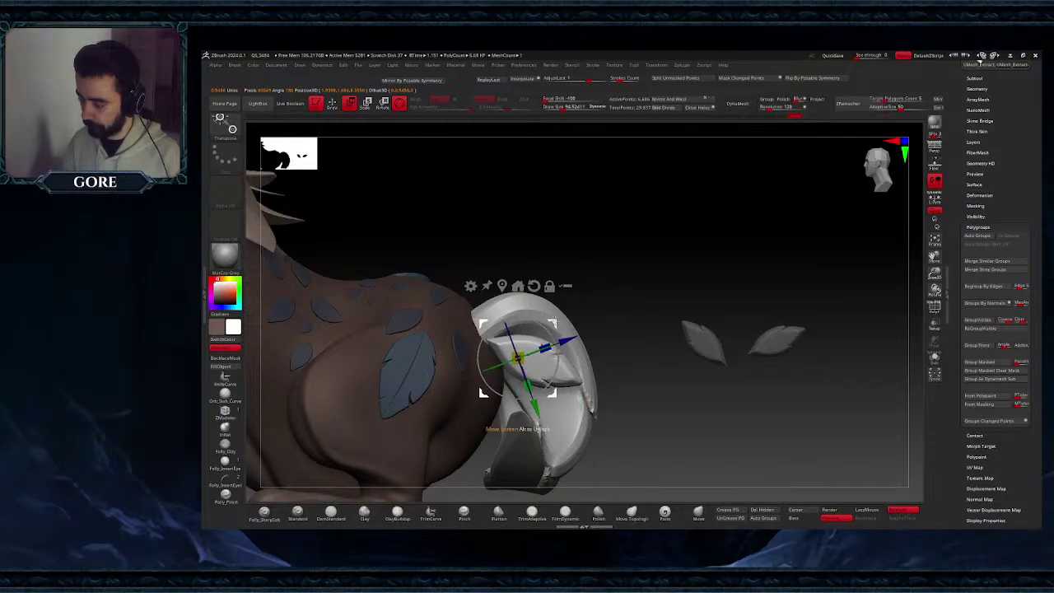
pyautogui.moveTo(547, 325); pyautogui.dragTo(527, 373, button='right')
pyautogui.moveTo(553, 350); pyautogui.dragTo(639, 333)
pyautogui.moveTo(691, 333); pyautogui.dragTo(509, 375, button='right')
pyautogui.moveTo(445, 306)
pyautogui.mouseDown()
pyautogui.moveTo(465, 310)
pyautogui.moveTo(447, 300)
pyautogui.mouseUp()
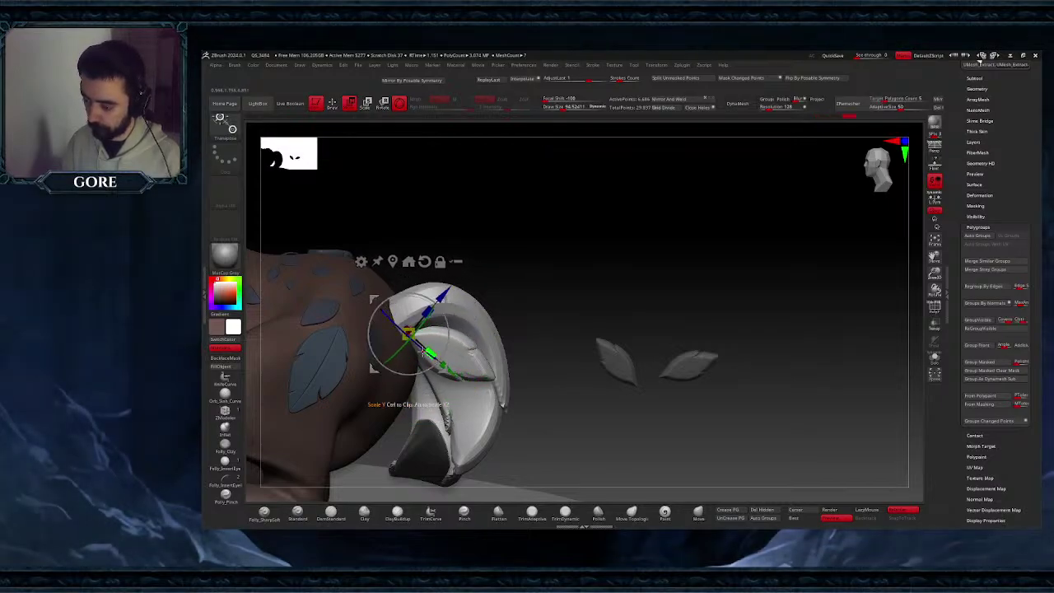
pyautogui.moveTo(424, 353); pyautogui.dragTo(414, 346)
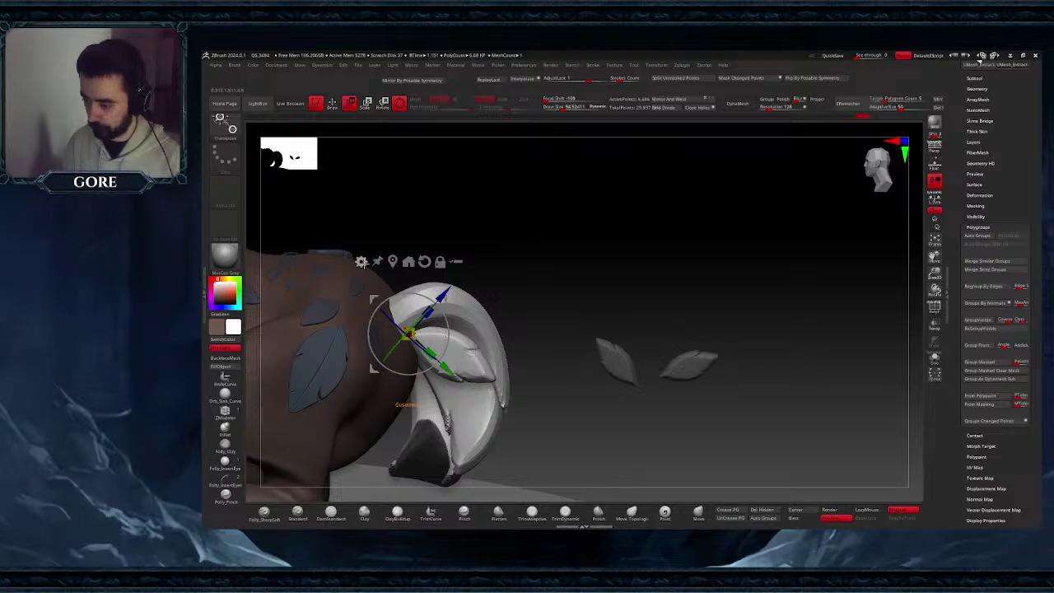
# - Apply a Bend Curve to the inner leaf and stretch its tip down along the inside of the tail
pyautogui.click(362, 262)
pyautogui.click(462, 292)
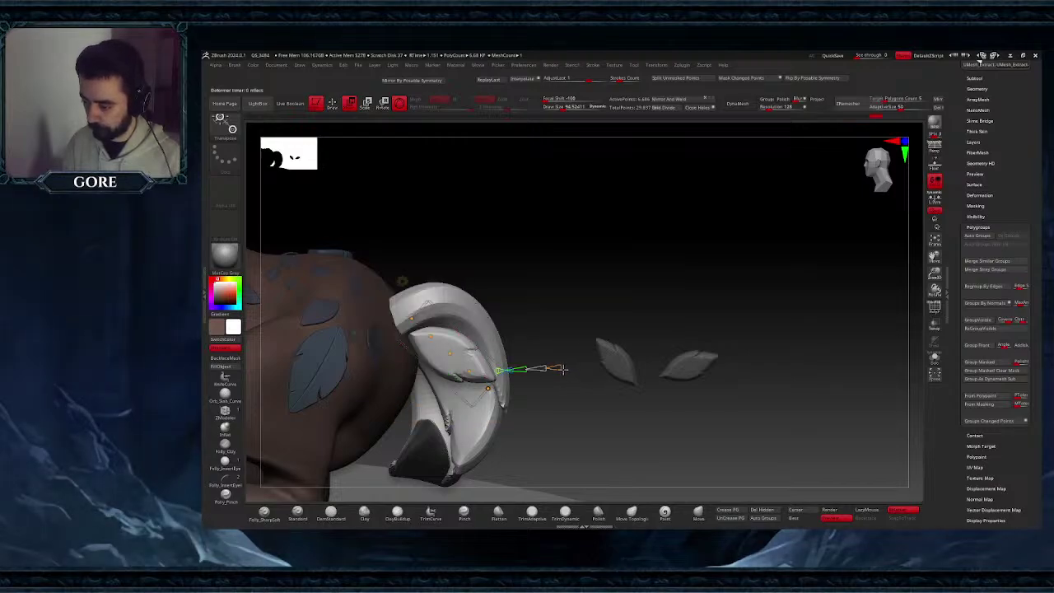
pyautogui.moveTo(487, 389); pyautogui.dragTo(443, 483)
pyautogui.moveTo(450, 354); pyautogui.dragTo(469, 364)
pyautogui.moveTo(471, 366); pyautogui.dragTo(553, 386, button='right')
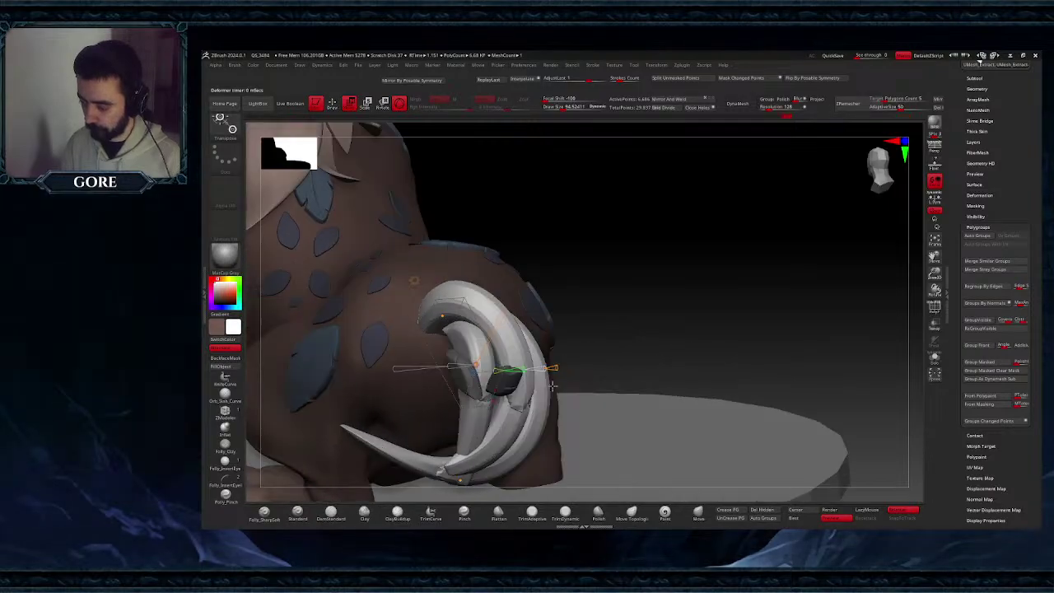
# - Pull the inner leaf's root end in against the rump beneath the tail's base
pyautogui.moveTo(932, 258); pyautogui.dragTo(1017, 207)
pyautogui.moveTo(526, 247); pyautogui.dragTo(590, 289, button='right')
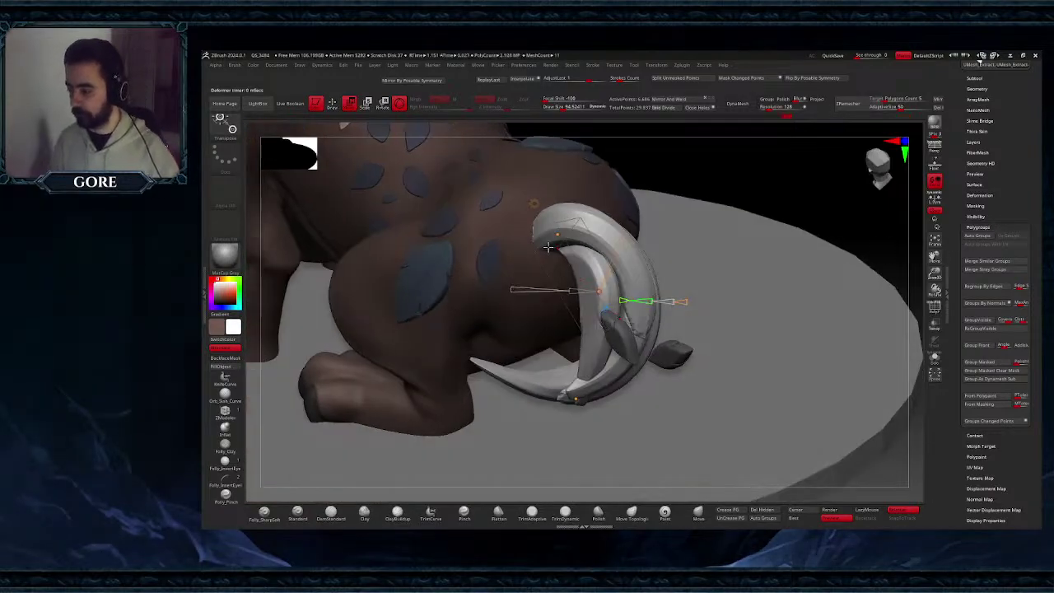
pyautogui.moveTo(557, 234); pyautogui.dragTo(541, 238)
pyautogui.moveTo(543, 257); pyautogui.dragTo(576, 241, button='right')
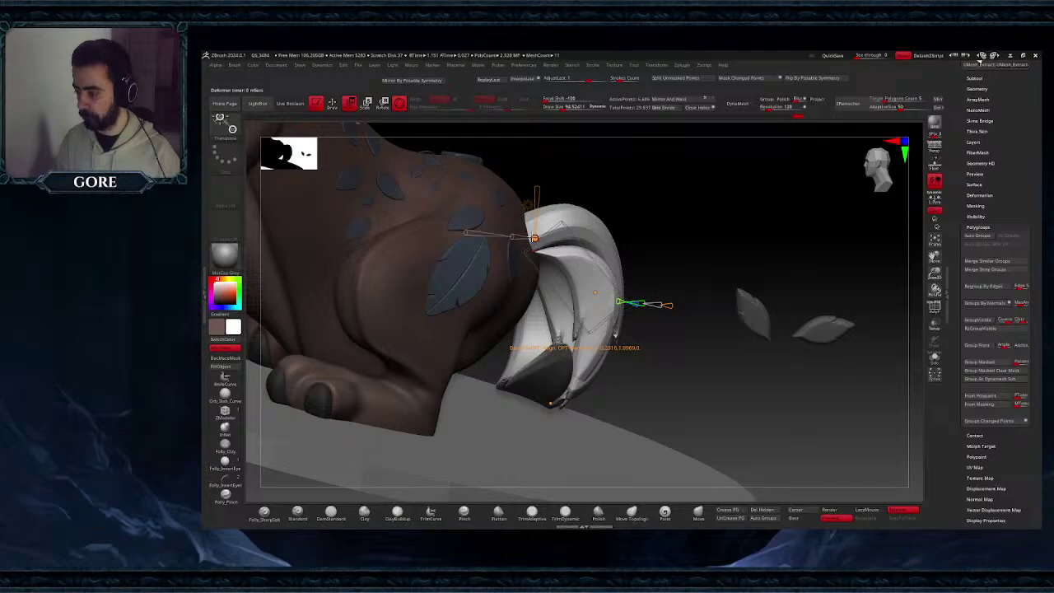
pyautogui.moveTo(534, 238); pyautogui.dragTo(520, 241)
# - Reposition the inner leaf's lower end and adjacent bend so it follows the tail's sweep towards the tip
pyautogui.moveTo(564, 381); pyautogui.dragTo(554, 388, button='right')
pyautogui.moveTo(562, 404); pyautogui.dragTo(549, 368)
pyautogui.moveTo(602, 321); pyautogui.dragTo(612, 293)
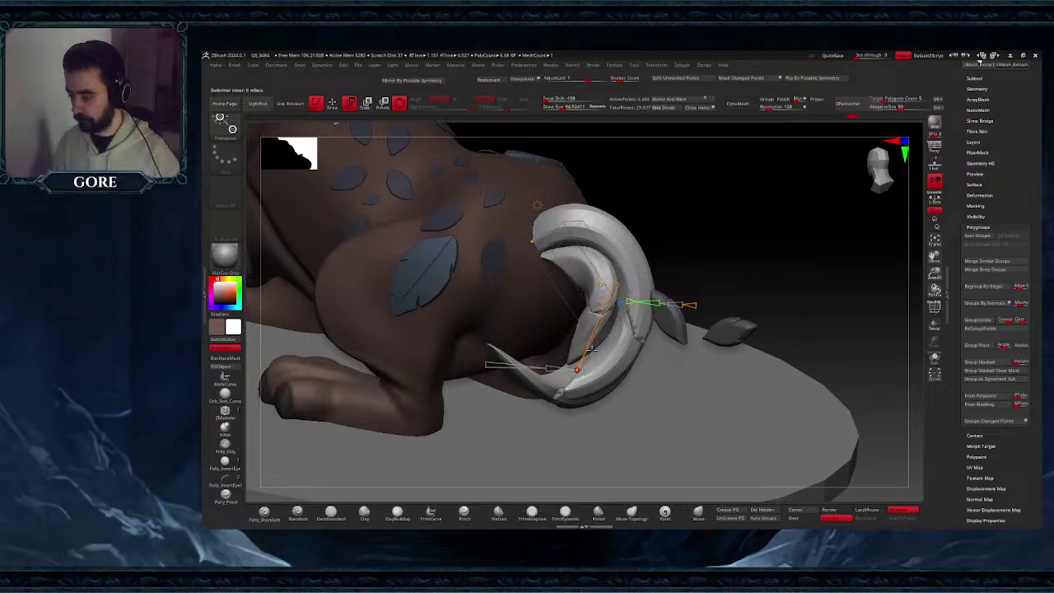
pyautogui.moveTo(502, 354); pyautogui.dragTo(575, 370, button='right')
pyautogui.moveTo(568, 366); pyautogui.dragTo(572, 398)
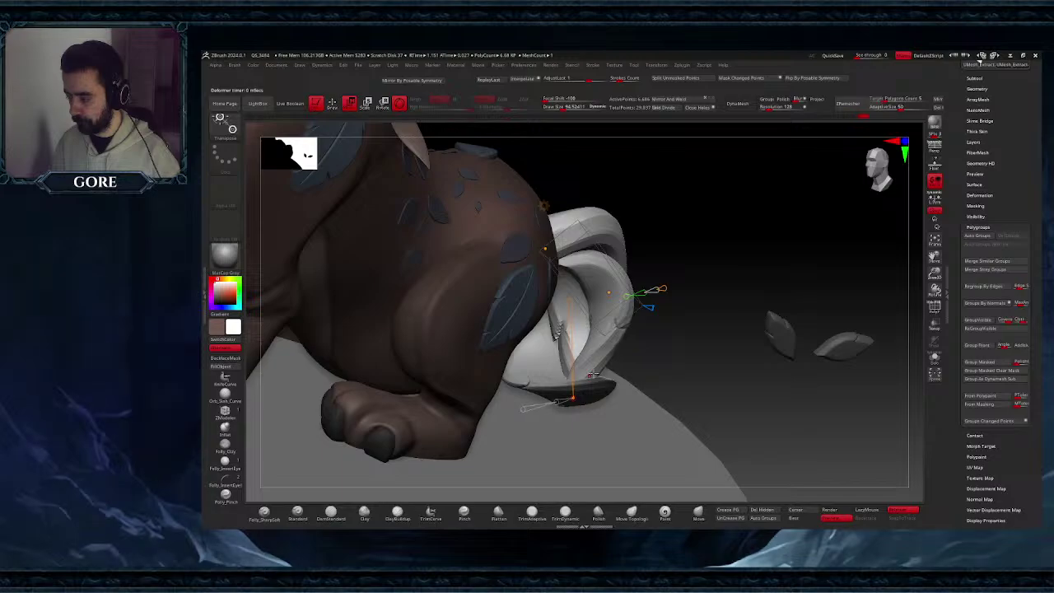
pyautogui.moveTo(629, 436); pyautogui.dragTo(604, 403, button='right')
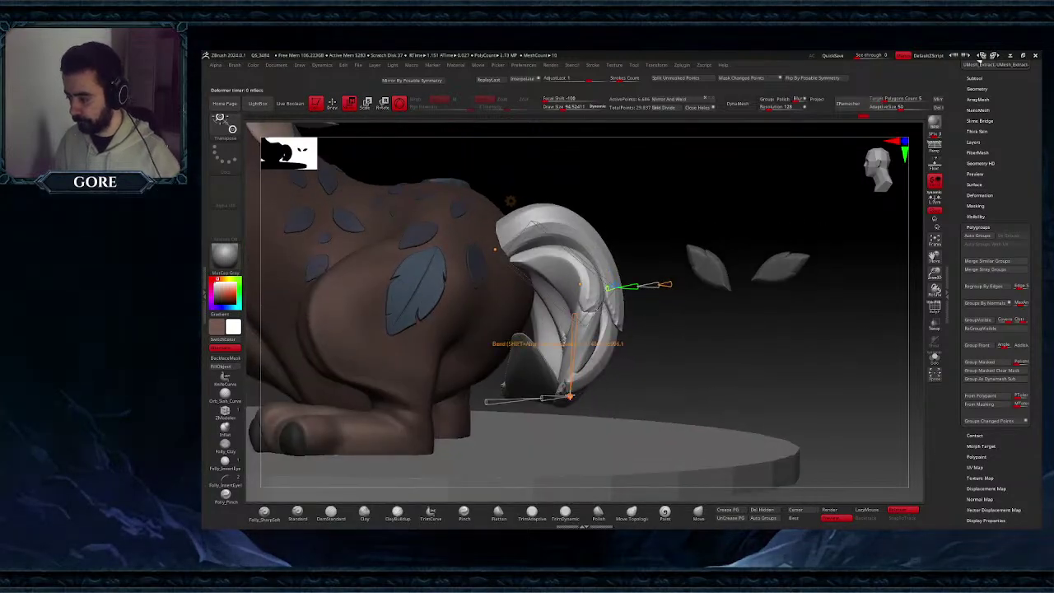
pyautogui.moveTo(569, 394); pyautogui.dragTo(612, 368)
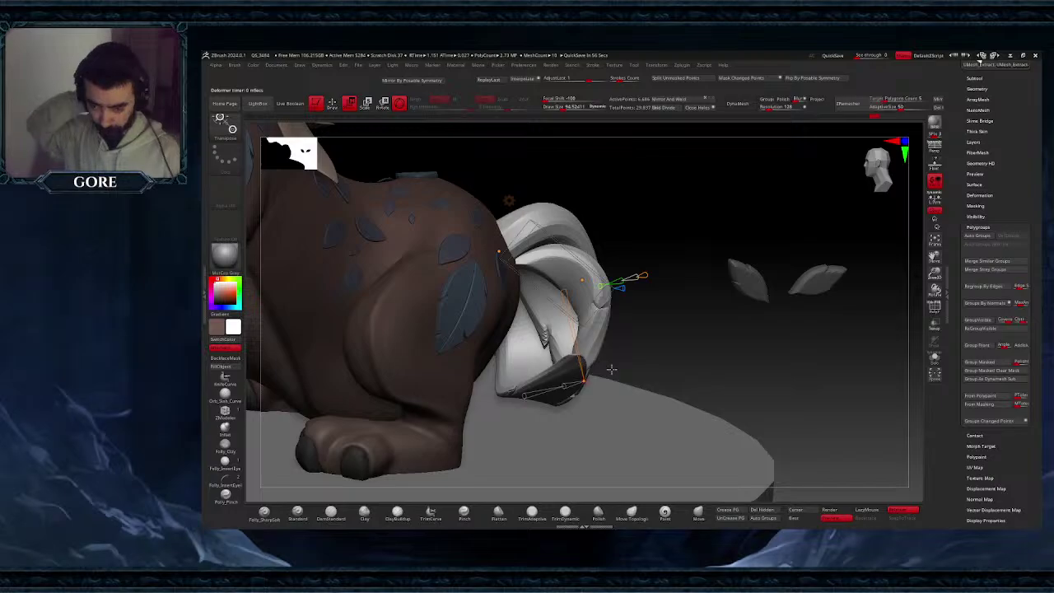
pyautogui.moveTo(680, 330); pyautogui.dragTo(585, 387)
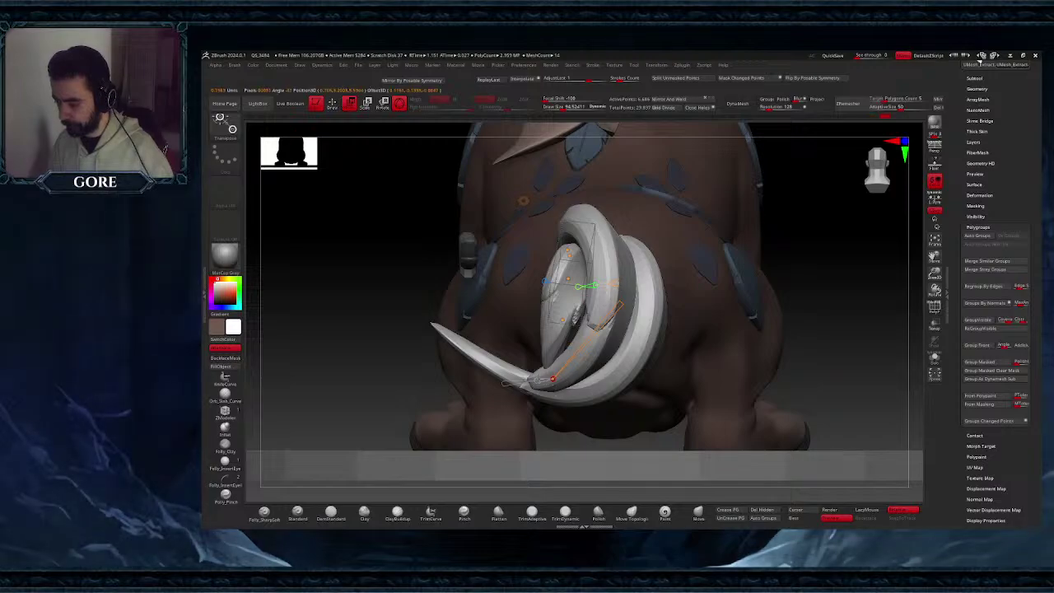
# - Reshape the inner leaf's middle and upper bends from behind so it curves alongside the outer leaves
pyautogui.moveTo(559, 318); pyautogui.dragTo(603, 318)
pyautogui.moveTo(514, 352); pyautogui.dragTo(524, 373)
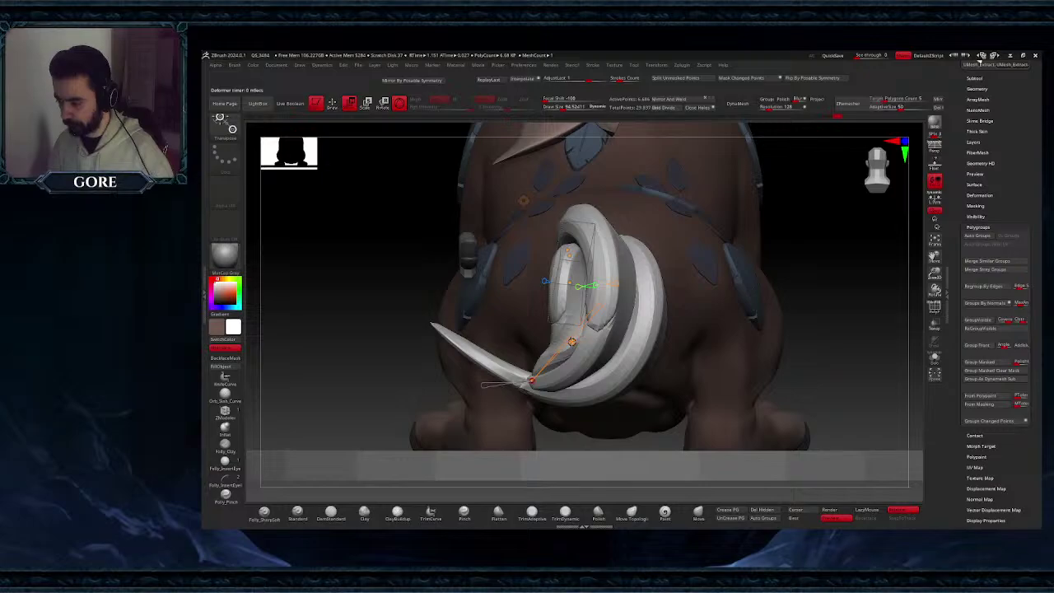
pyautogui.moveTo(569, 282); pyautogui.dragTo(564, 266)
pyautogui.moveTo(564, 266); pyautogui.dragTo(590, 278, button='right')
pyautogui.moveTo(553, 269); pyautogui.dragTo(459, 243)
pyautogui.moveTo(536, 298); pyautogui.dragTo(538, 368, button='right')
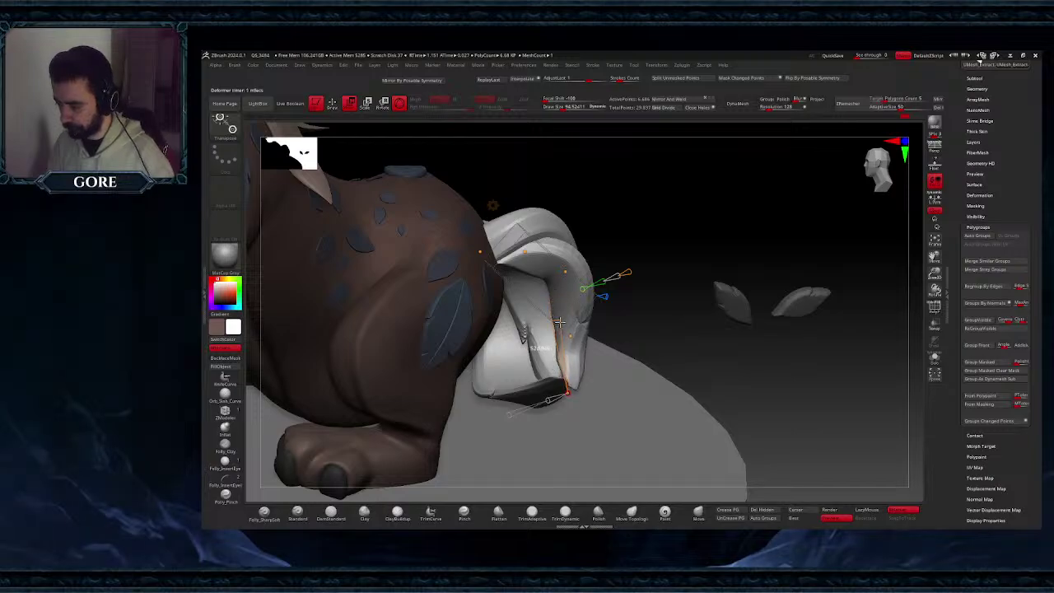
pyautogui.moveTo(554, 315); pyautogui.dragTo(591, 363, button='right')
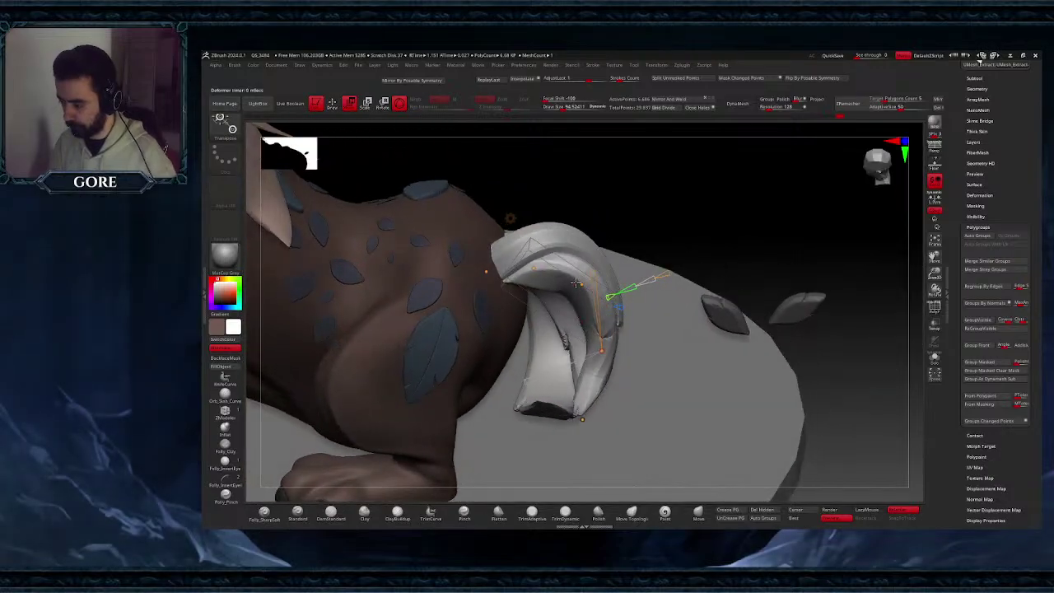
# - Round out the inner leaf's upper arc and nudge its lower tip into line with the tail
pyautogui.moveTo(579, 286); pyautogui.dragTo(595, 288)
pyautogui.moveTo(536, 269); pyautogui.dragTo(551, 266)
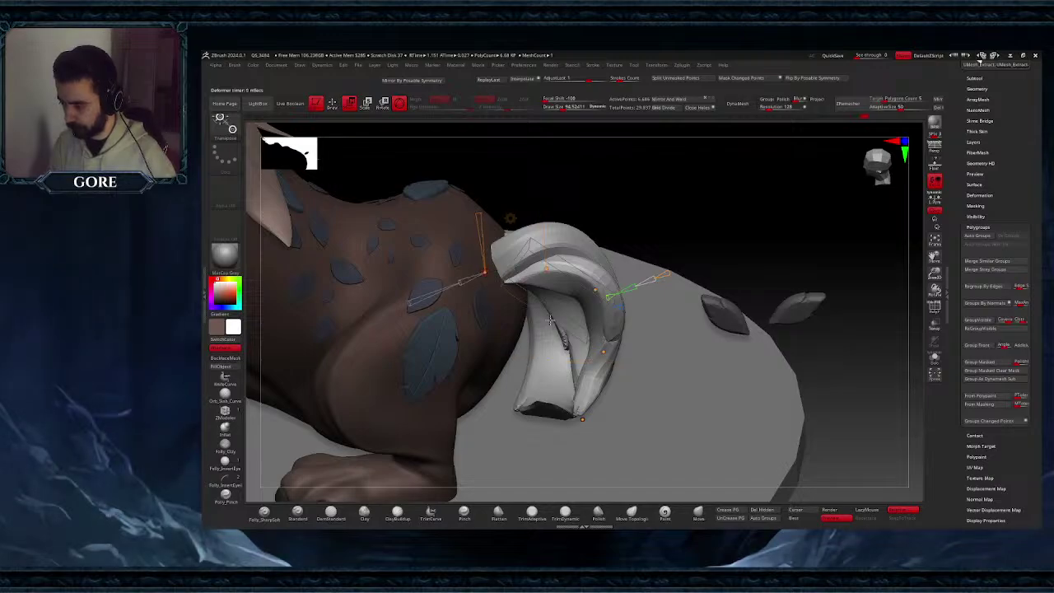
pyautogui.moveTo(550, 319); pyautogui.dragTo(578, 362, button='right')
pyautogui.moveTo(574, 418); pyautogui.dragTo(576, 414)
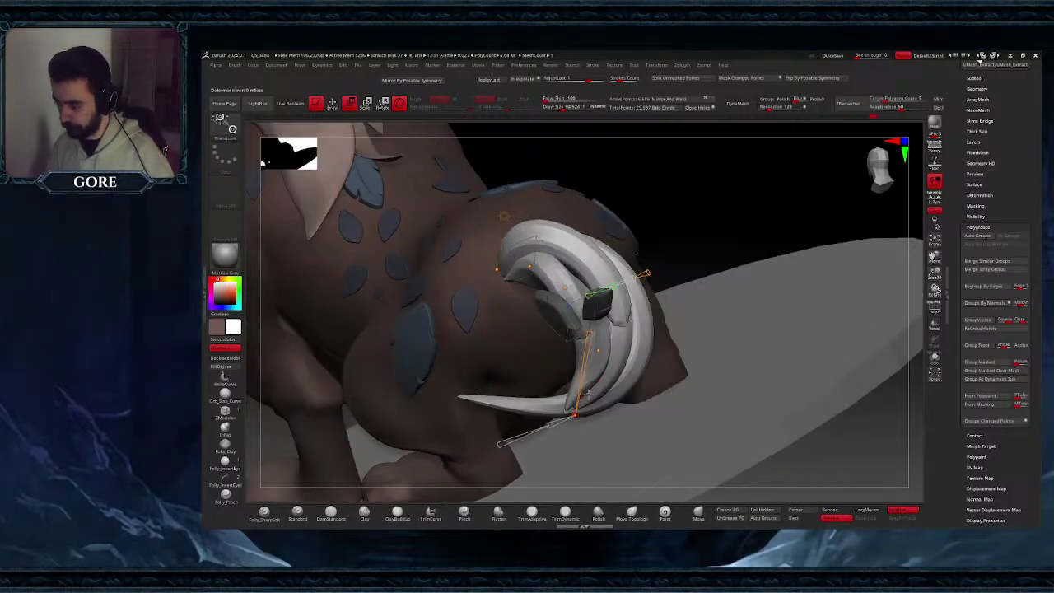
# - Accept the Bend Curve deformation on the inner leaf
pyautogui.keyDown('ctrl'); pyautogui.moveTo(588, 394); pyautogui.dragTo(616, 303, button='right'); pyautogui.keyUp('ctrl')
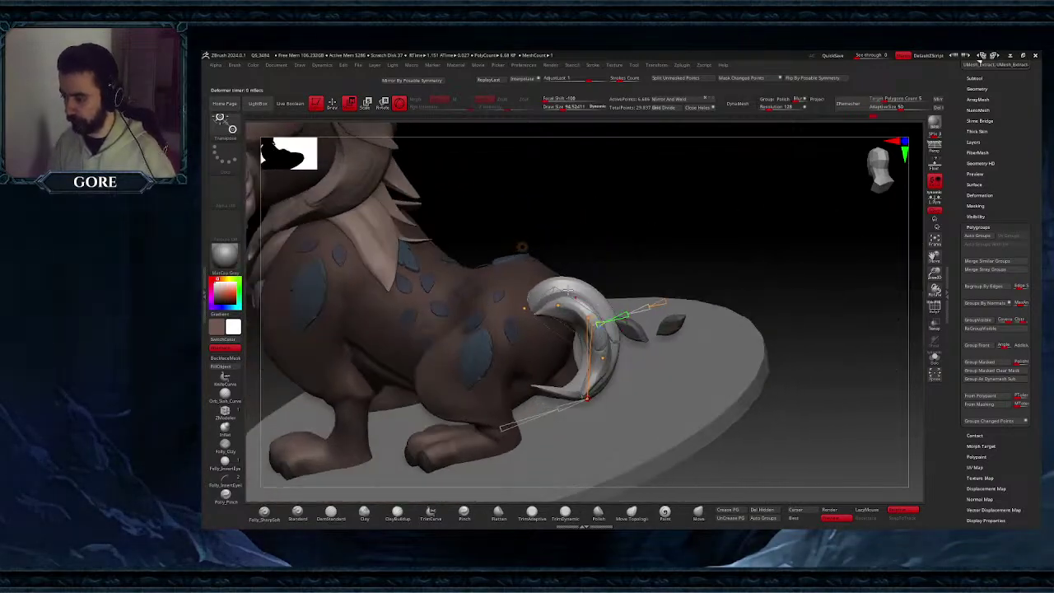
pyautogui.click(522, 247)
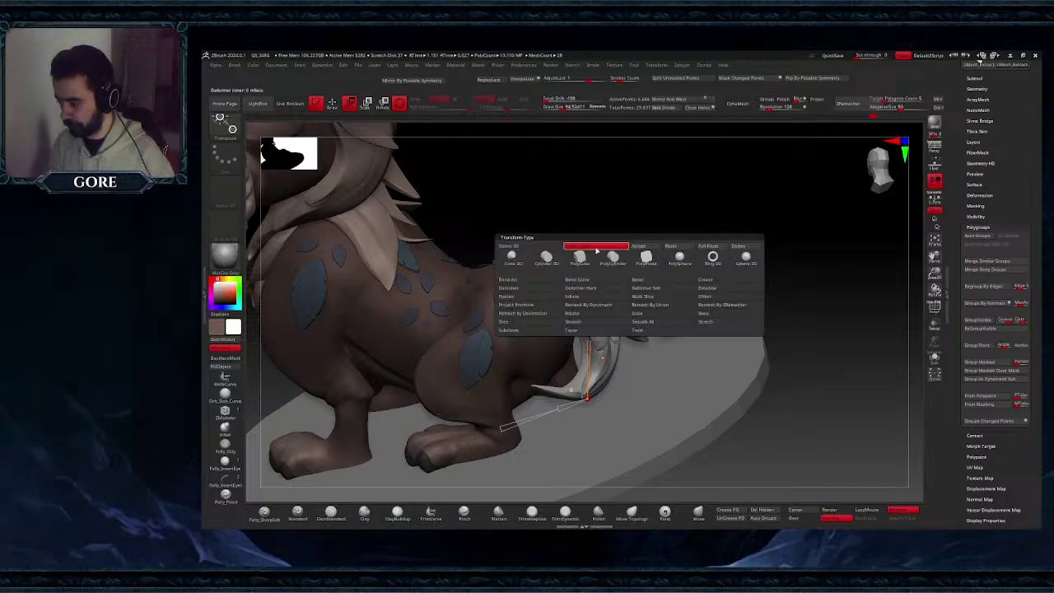
pyautogui.click(643, 247)
pyautogui.keyDown('ctrl'); pyautogui.moveTo(629, 346); pyautogui.dragTo(640, 307, button='right'); pyautogui.keyUp('ctrl')
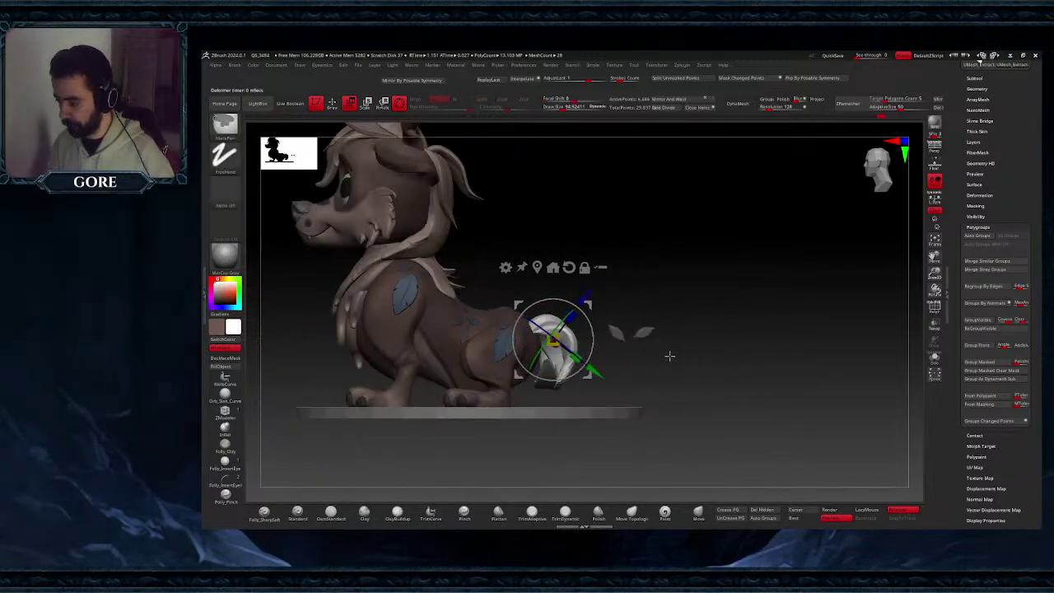
# - Isolate the spare leaf nearest the tail with a mask and move it below the tail's lower curve
pyautogui.keyDown('ctrl'); pyautogui.moveTo(671, 355); pyautogui.dragTo(646, 376, button='right'); pyautogui.keyUp('ctrl')
pyautogui.keyDown('ctrl'); pyautogui.click(621, 327); pyautogui.keyUp('ctrl')
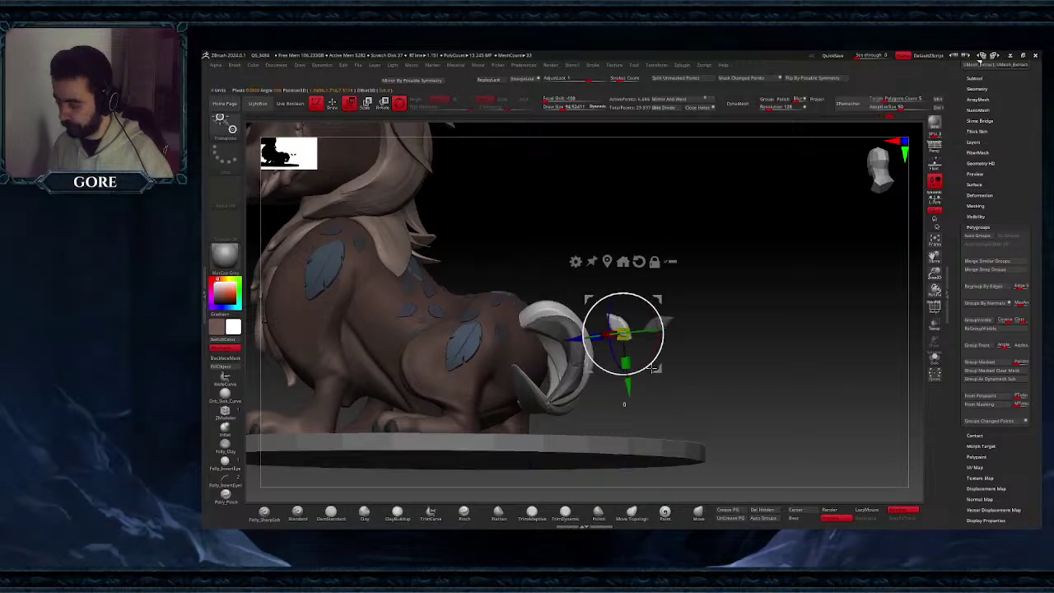
pyautogui.keyDown('shift'); pyautogui.moveTo(656, 317); pyautogui.dragTo(668, 326, button='right'); pyautogui.keyUp('shift')
pyautogui.moveTo(659, 299); pyautogui.dragTo(609, 298)
pyautogui.moveTo(634, 324); pyautogui.dragTo(624, 317, button='right')
pyautogui.moveTo(608, 298); pyautogui.dragTo(693, 364)
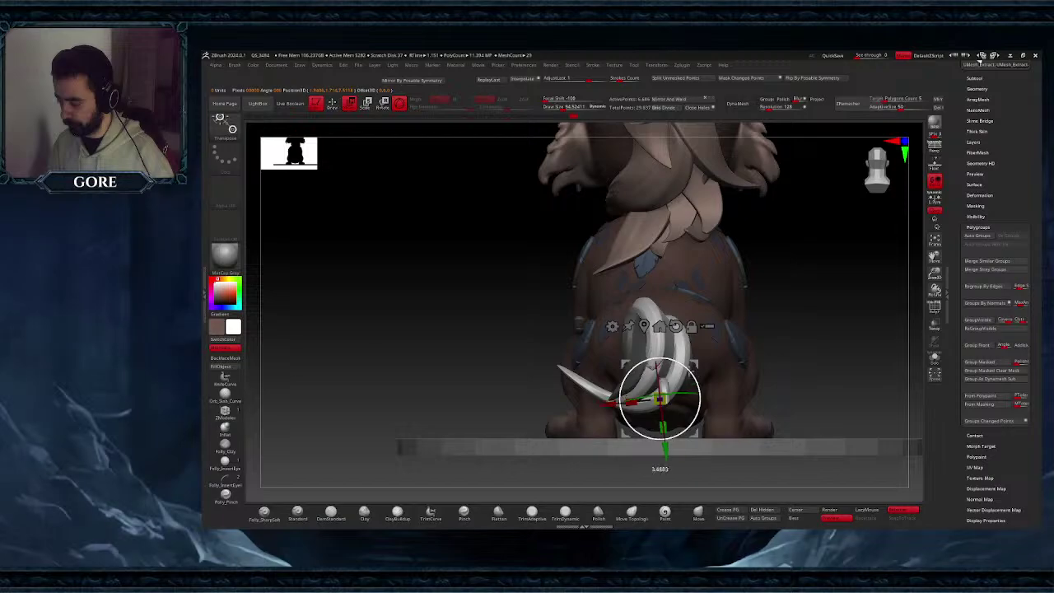
# - Rotate the leaf beneath the tail so it lies along the direction of the tail's lower curve
pyautogui.moveTo(695, 414); pyautogui.dragTo(686, 373)
pyautogui.keyDown('ctrl'); pyautogui.moveTo(686, 372); pyautogui.dragTo(680, 416, button='right'); pyautogui.keyUp('ctrl')
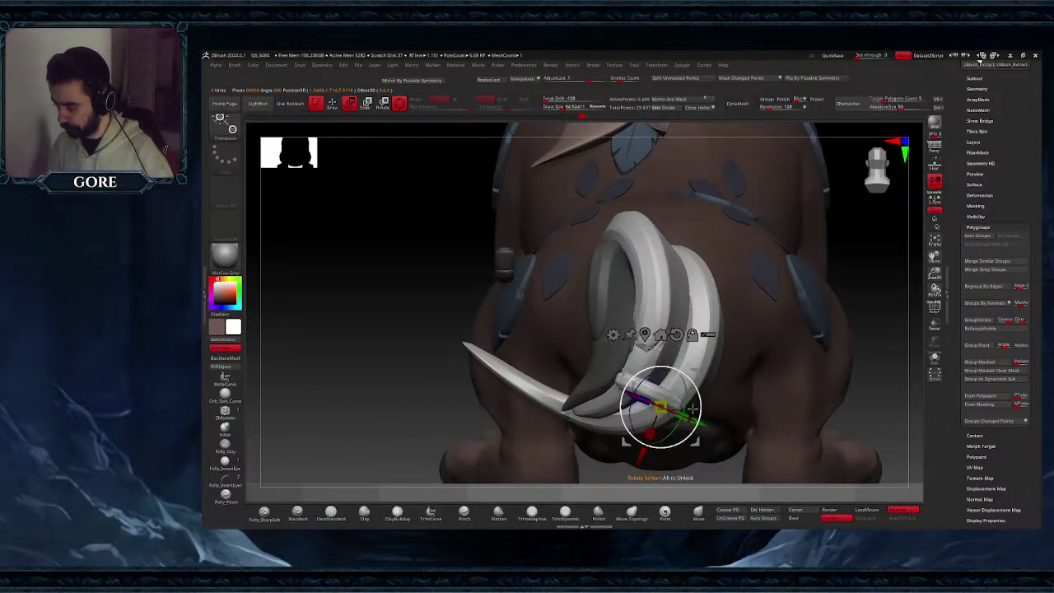
pyautogui.moveTo(684, 411); pyautogui.dragTo(684, 386)
pyautogui.moveTo(713, 395); pyautogui.dragTo(687, 379, button='right')
pyautogui.moveTo(688, 370); pyautogui.dragTo(737, 393)
pyautogui.moveTo(730, 354); pyautogui.dragTo(736, 375, button='right')
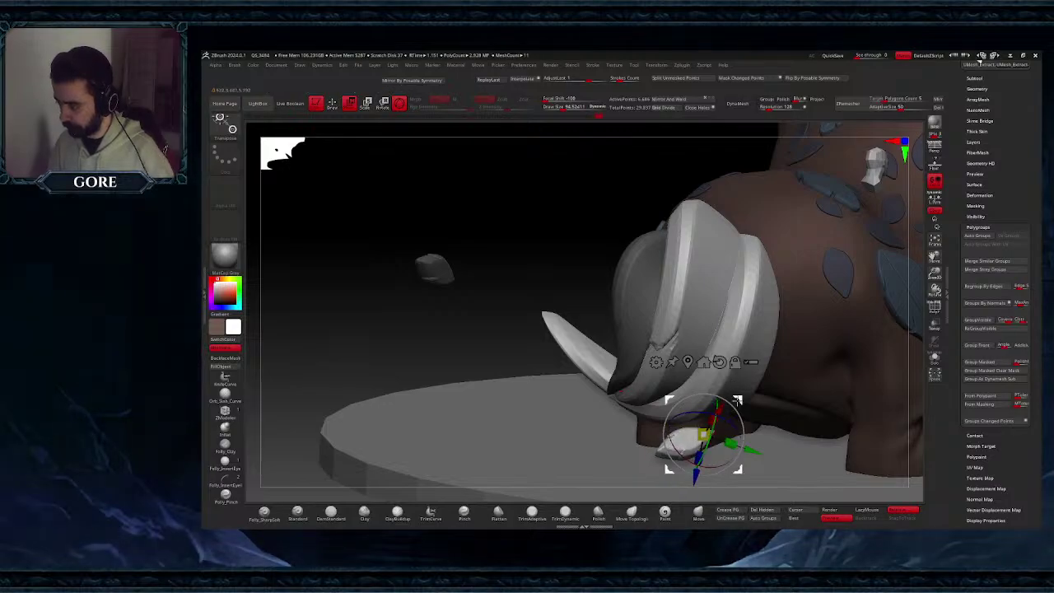
# - Adjust the leaf's position and angle so it sits close under the tail's lower curve
pyautogui.moveTo(737, 400); pyautogui.dragTo(745, 367)
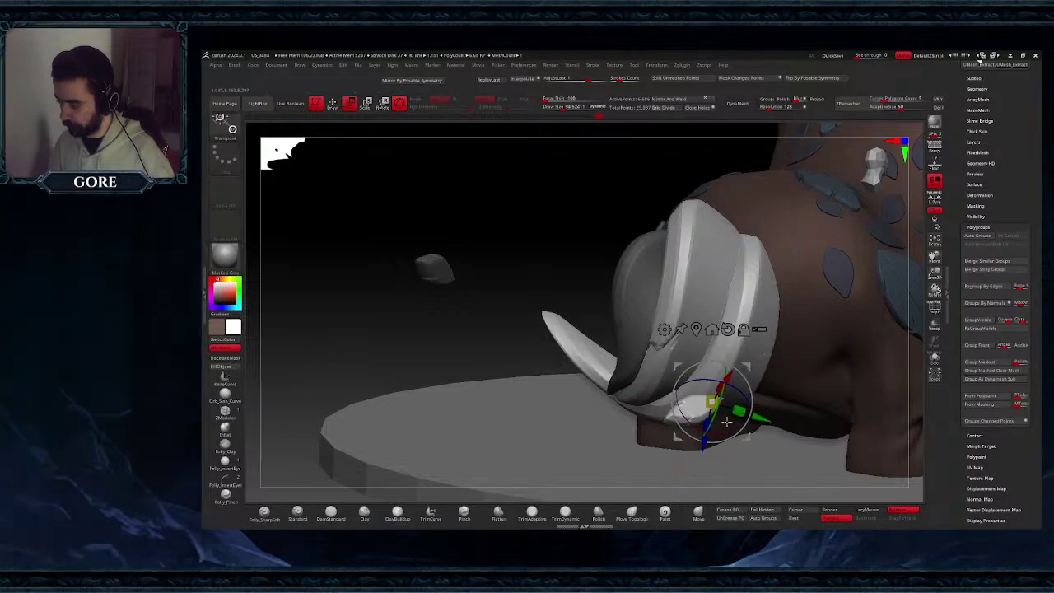
pyautogui.moveTo(694, 390); pyautogui.dragTo(730, 399, button='right')
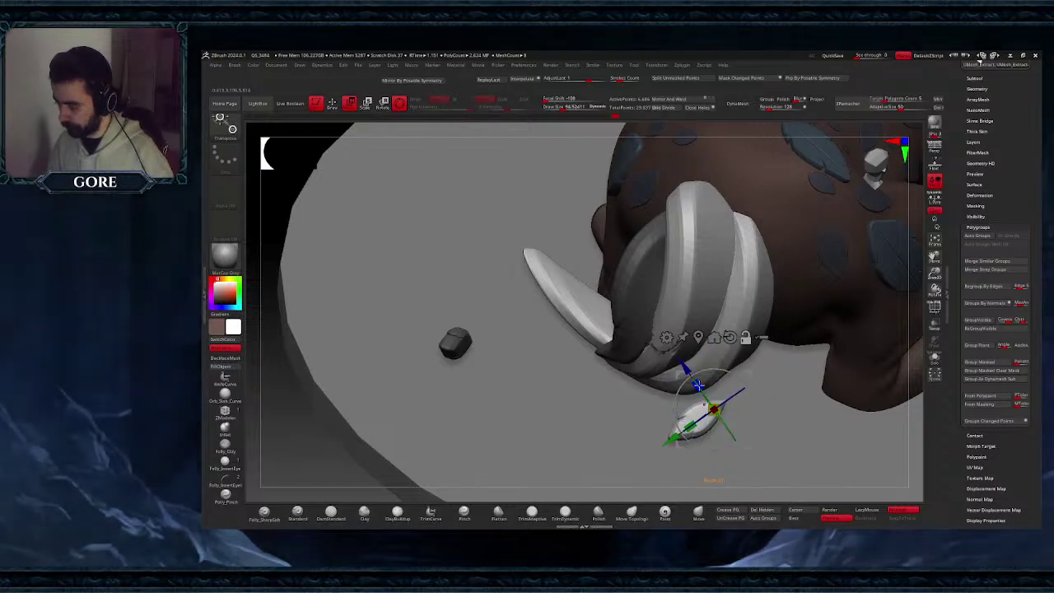
pyautogui.moveTo(690, 373); pyautogui.dragTo(673, 348)
pyautogui.moveTo(672, 347); pyautogui.dragTo(695, 288, button='right')
pyautogui.moveTo(697, 341); pyautogui.dragTo(703, 394)
pyautogui.moveTo(718, 362); pyautogui.dragTo(750, 402, button='right')
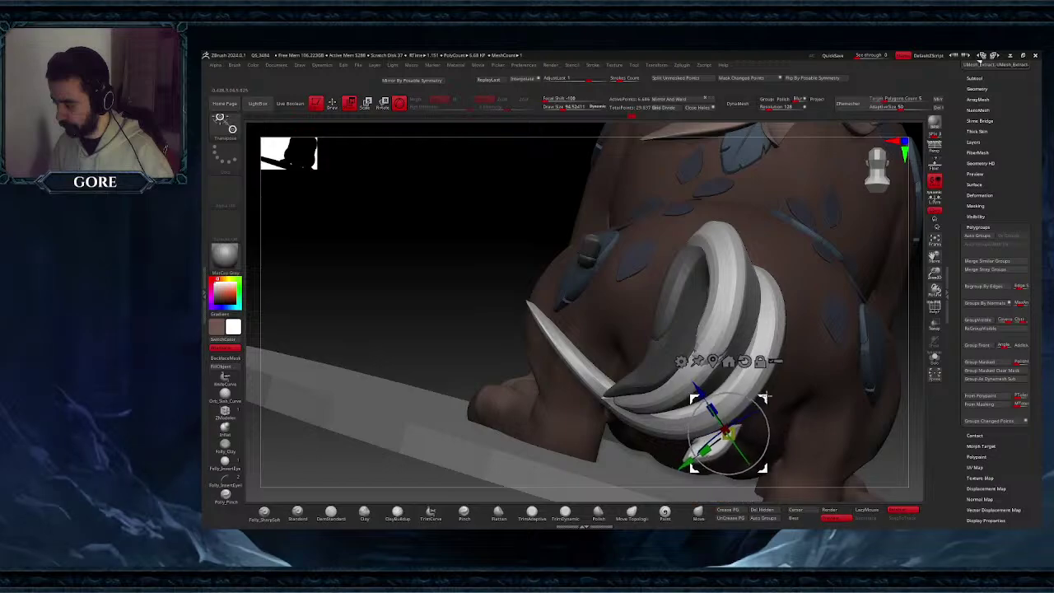
# - Apply a Bend Curve to the lower leaf, stretching its tip beside the tail's tip and bowing its middle under the curve
pyautogui.click(681, 362)
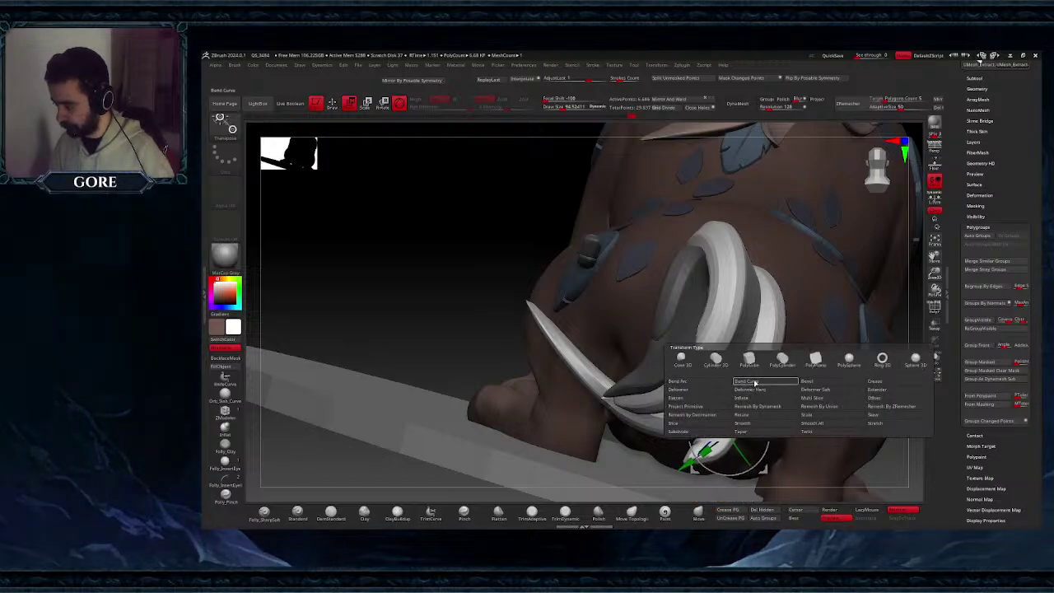
pyautogui.click(753, 382)
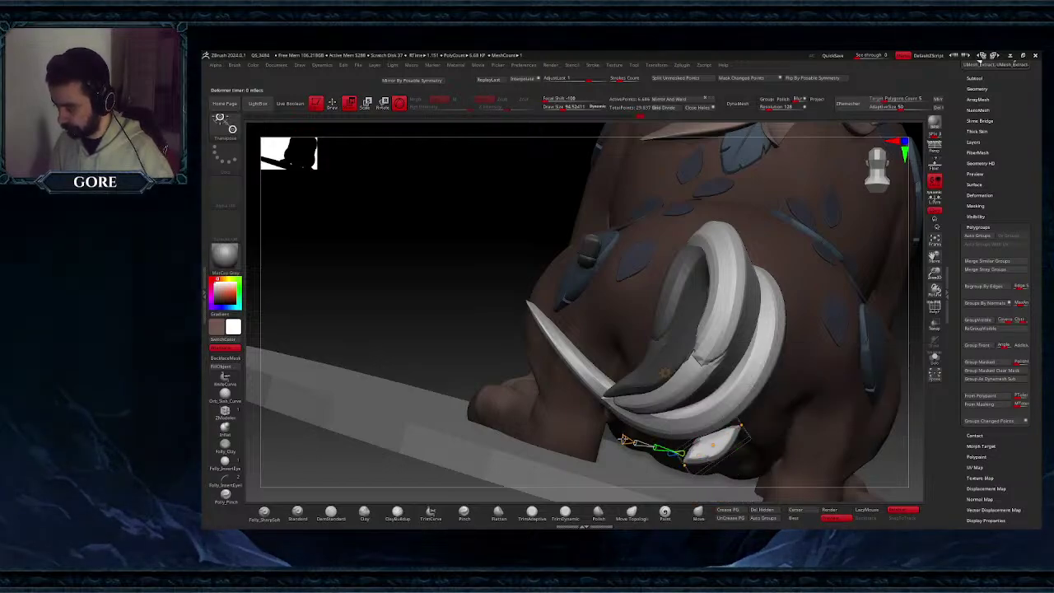
pyautogui.moveTo(680, 465); pyautogui.dragTo(535, 347)
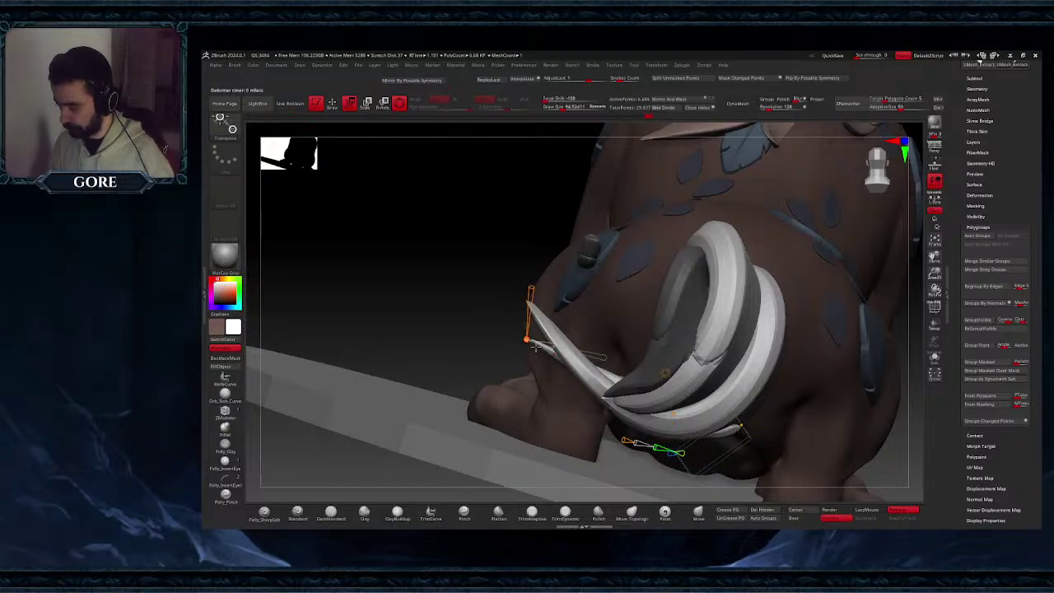
pyautogui.moveTo(677, 421); pyautogui.dragTo(675, 481)
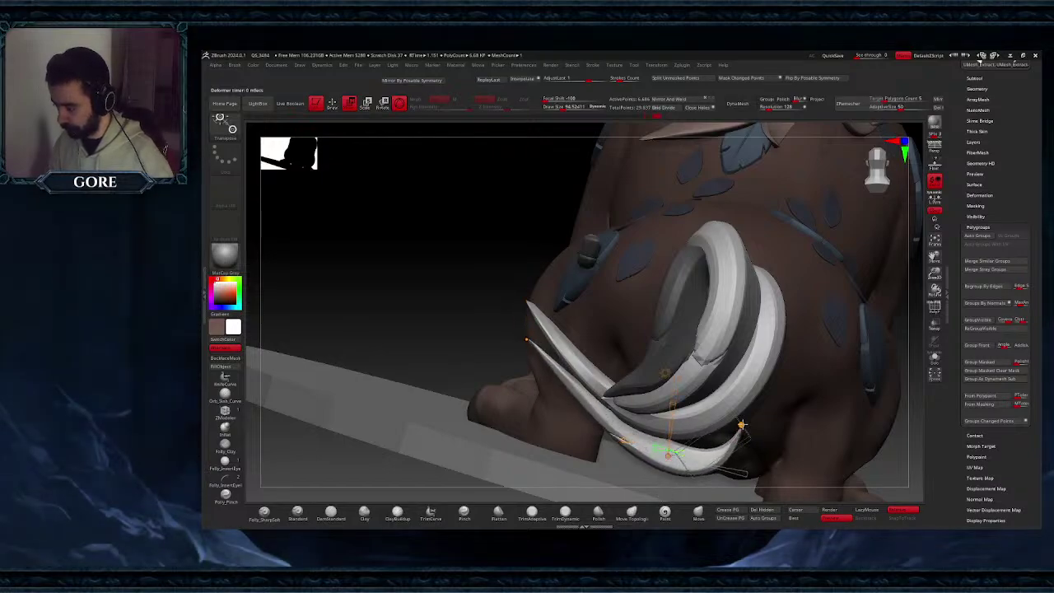
pyautogui.moveTo(742, 425); pyautogui.dragTo(768, 378)
# - Extend the lower leaf's root end up along the outer side of the tail against the rump
pyautogui.moveTo(768, 392)
pyautogui.mouseDown(button='right')
pyautogui.moveTo(753, 383)
pyautogui.moveTo(766, 386)
pyautogui.mouseUp(button='right')
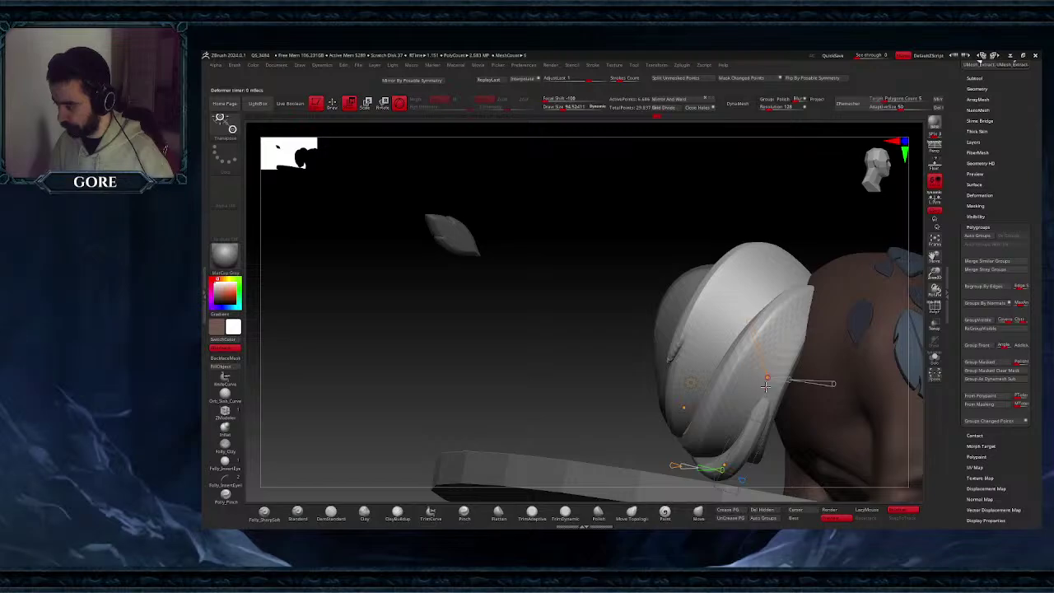
pyautogui.moveTo(767, 378)
pyautogui.mouseDown()
pyautogui.moveTo(762, 355)
pyautogui.moveTo(759, 385)
pyautogui.mouseUp()
pyautogui.moveTo(758, 392)
pyautogui.mouseDown(button='right')
pyautogui.moveTo(760, 375)
pyautogui.moveTo(755, 400)
pyautogui.moveTo(760, 378)
pyautogui.mouseUp(button='right')
pyautogui.moveTo(758, 377); pyautogui.dragTo(777, 340)
# - Raise the lower leaf's tip toward the hind leg and bow the curve just behind it downward
pyautogui.moveTo(777, 346); pyautogui.dragTo(818, 362, button='right')
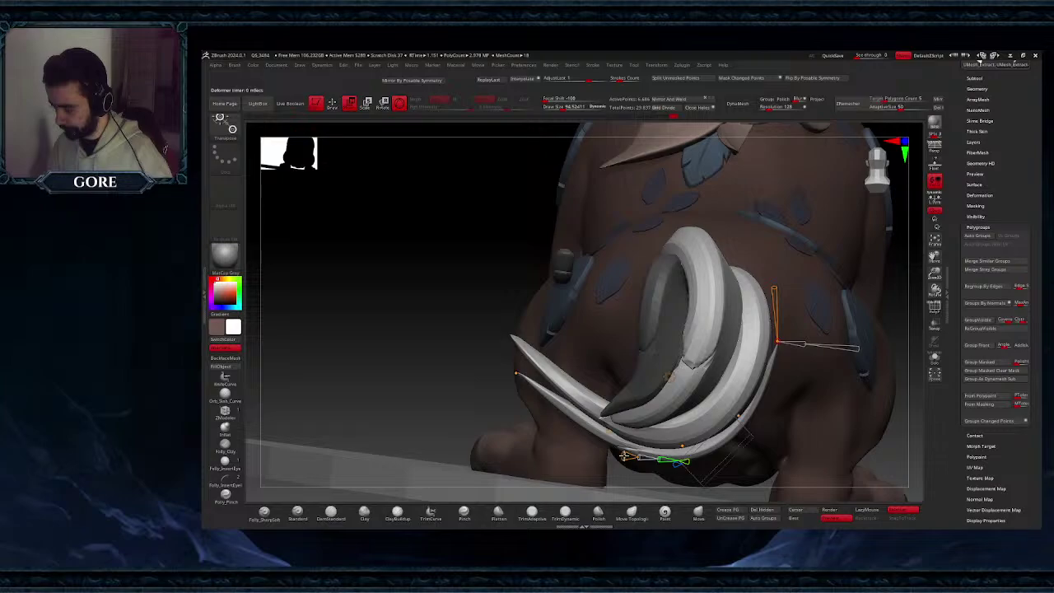
pyautogui.moveTo(564, 393); pyautogui.dragTo(610, 407, button='right')
pyautogui.moveTo(526, 376); pyautogui.dragTo(517, 347)
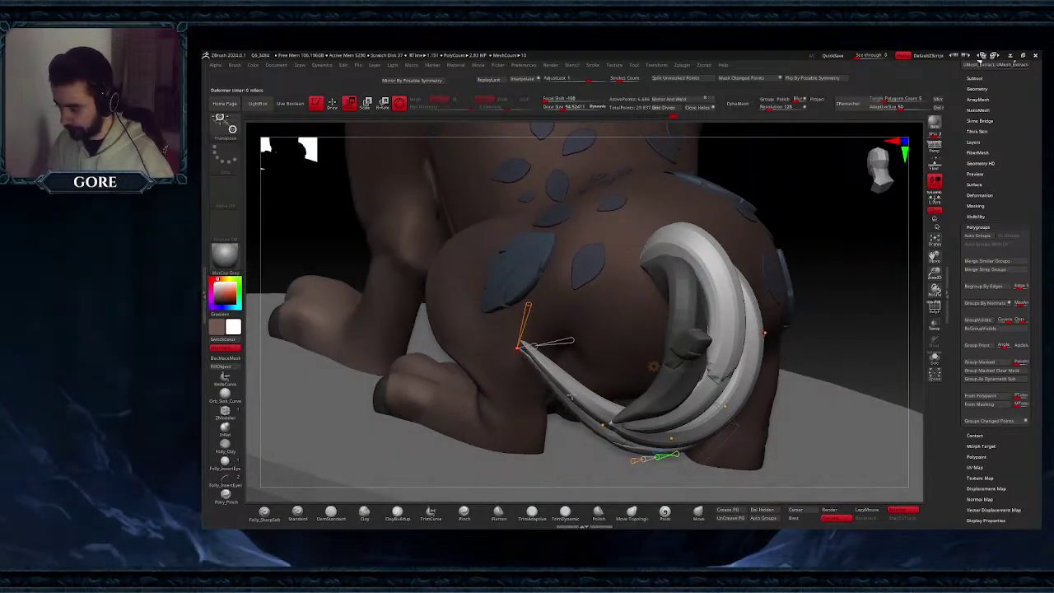
pyautogui.moveTo(603, 426); pyautogui.dragTo(596, 432)
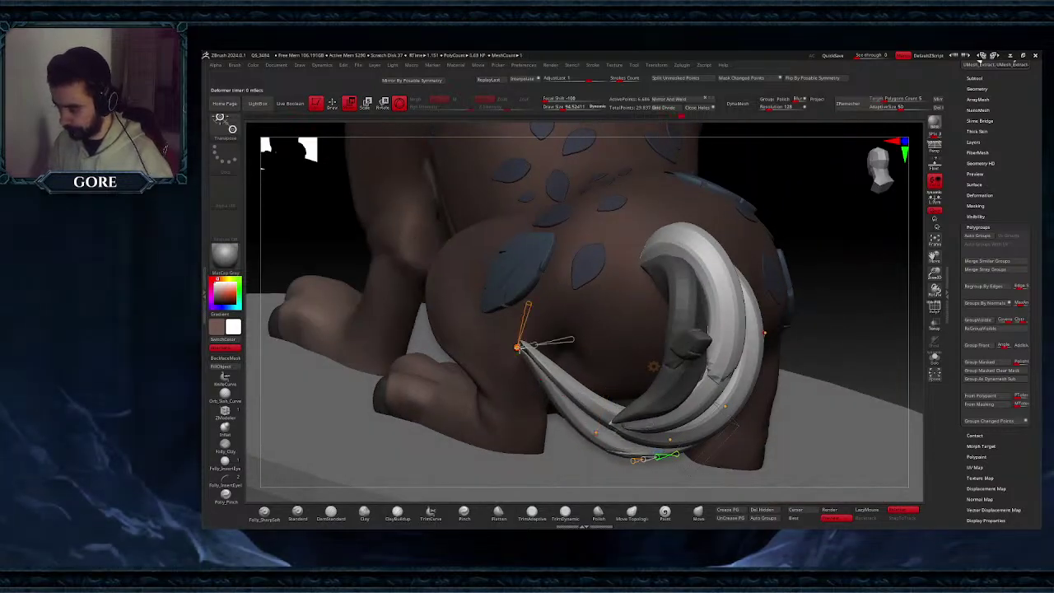
pyautogui.moveTo(540, 344); pyautogui.dragTo(535, 345)
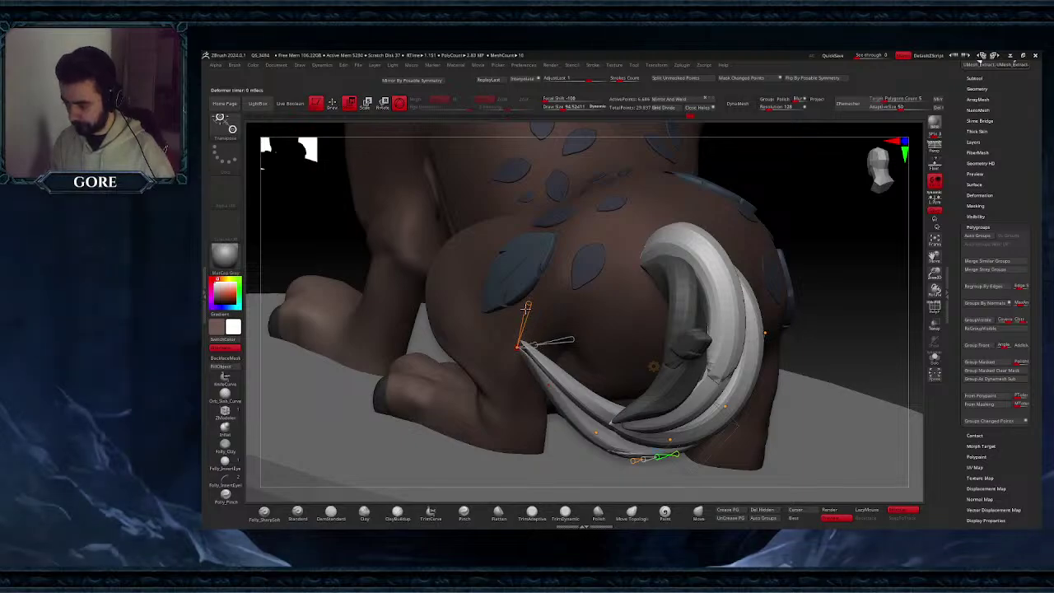
pyautogui.moveTo(531, 298); pyautogui.dragTo(530, 302)
# - Adjust the lower leaf's width and twist at its tip and at the neighbouring curve point
pyautogui.moveTo(568, 342); pyautogui.dragTo(595, 331)
pyautogui.keyDown('alt'); pyautogui.moveTo(558, 355); pyautogui.dragTo(577, 367, button='right'); pyautogui.keyUp('alt')
pyautogui.moveTo(555, 357); pyautogui.dragTo(585, 351)
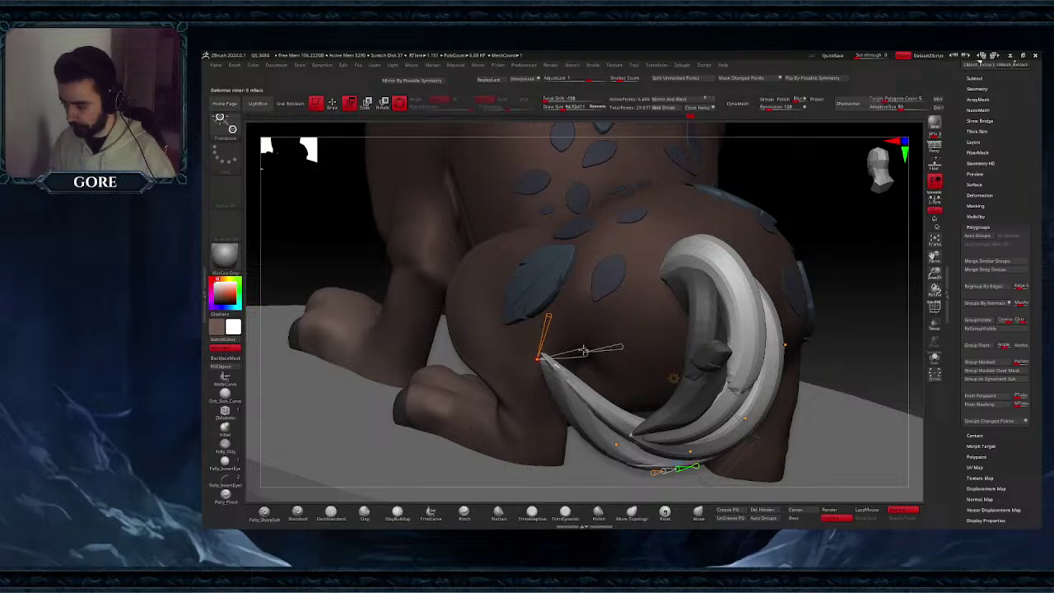
pyautogui.click(615, 444)
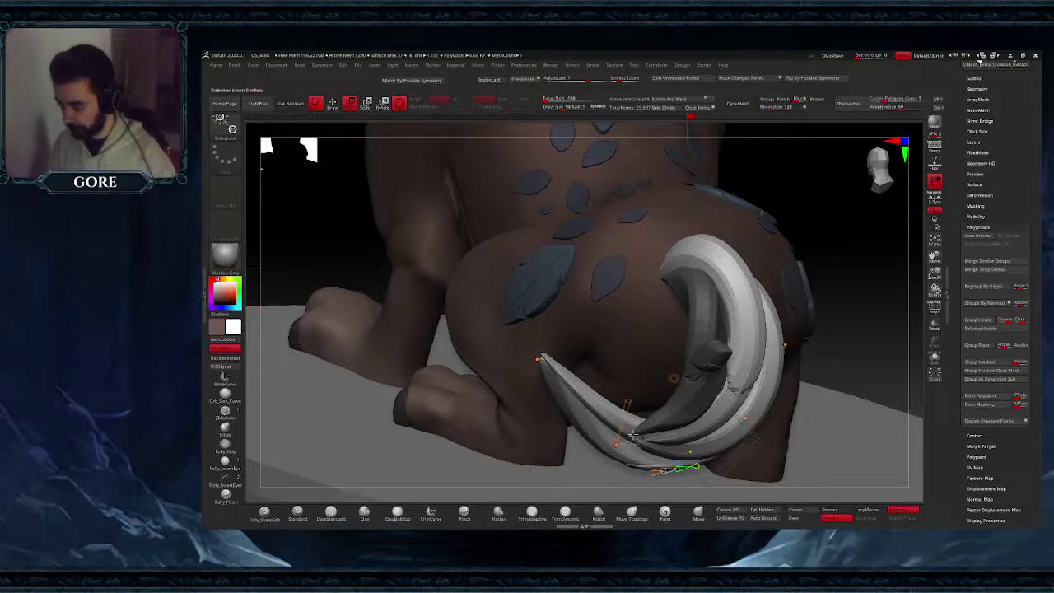
pyautogui.moveTo(633, 442)
pyautogui.mouseDown()
pyautogui.moveTo(654, 437)
pyautogui.moveTo(637, 440)
pyautogui.mouseUp()
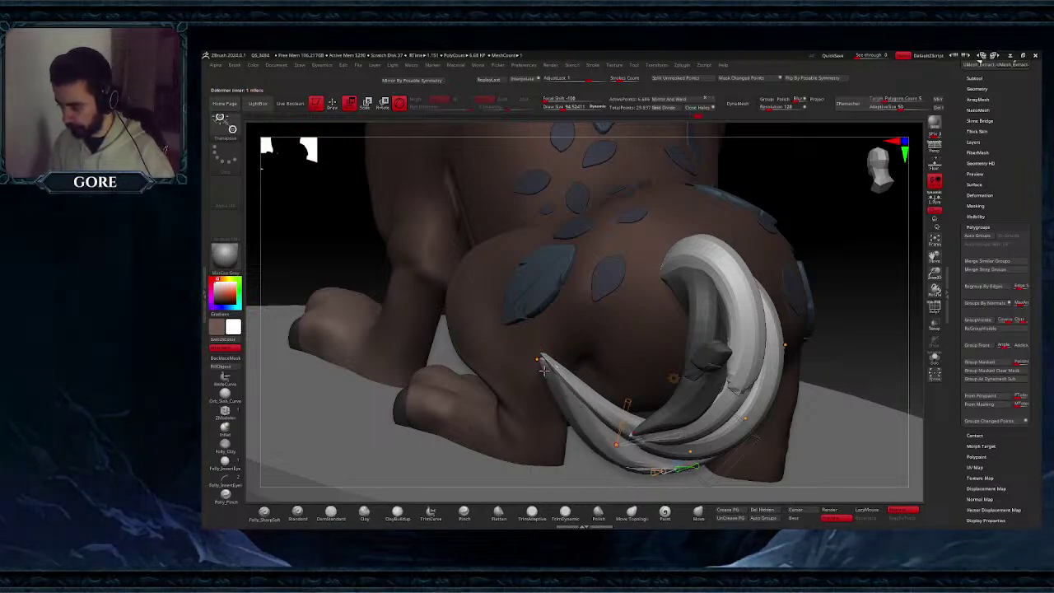
pyautogui.click(538, 358)
pyautogui.moveTo(577, 351); pyautogui.dragTo(537, 354)
pyautogui.click(616, 444)
# - Bow the lower leaf's underside and outer side outward and pull its root end up toward the base of the leaf above
pyautogui.moveTo(613, 442); pyautogui.dragTo(527, 412, button='right')
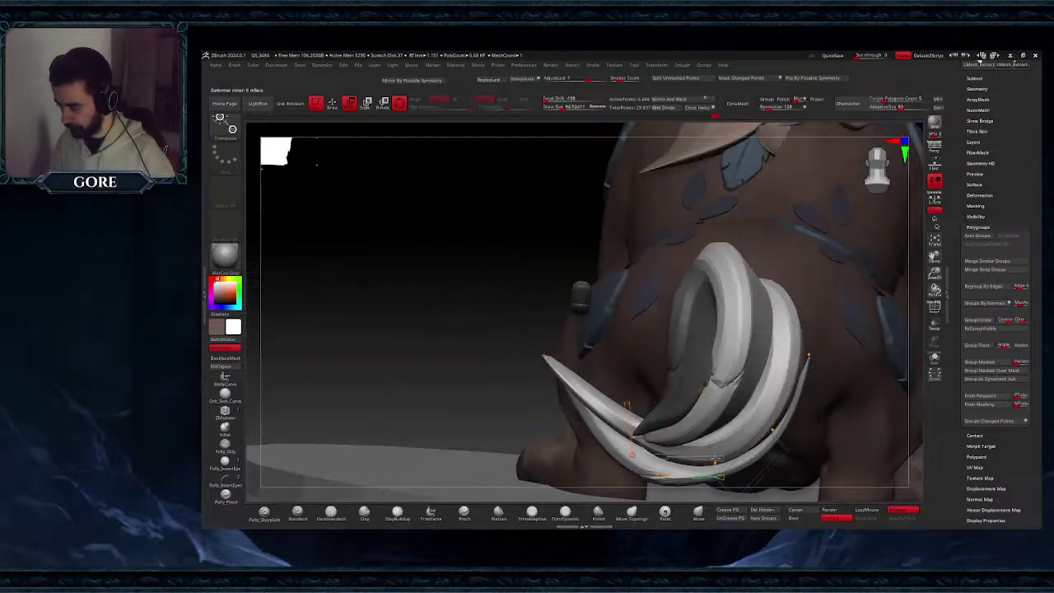
pyautogui.moveTo(717, 464); pyautogui.dragTo(727, 479)
pyautogui.moveTo(935, 257); pyautogui.dragTo(872, 177)
pyautogui.moveTo(746, 273); pyautogui.dragTo(740, 245)
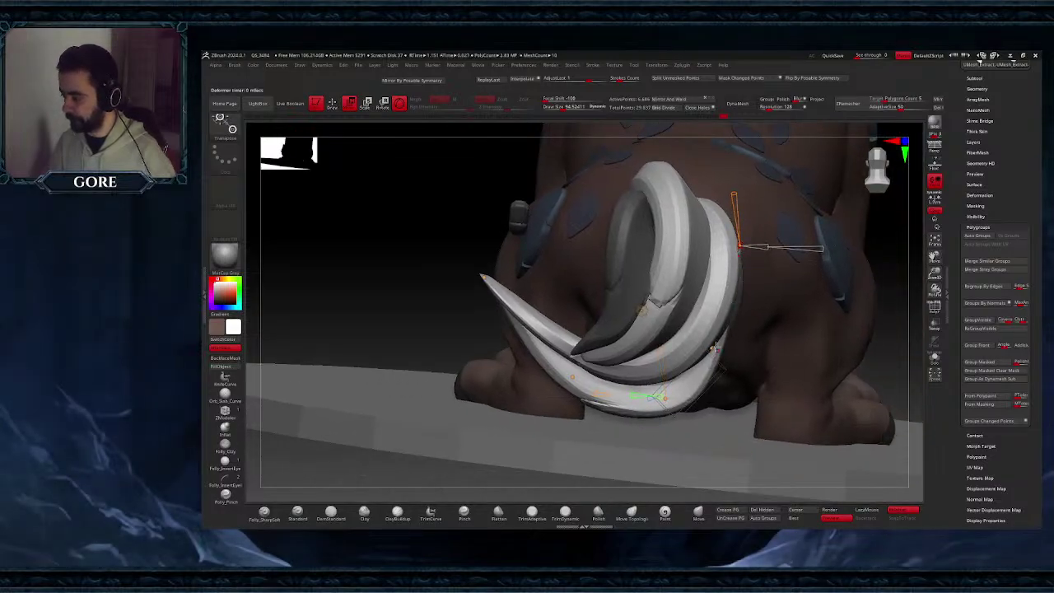
pyautogui.moveTo(712, 348); pyautogui.dragTo(728, 352)
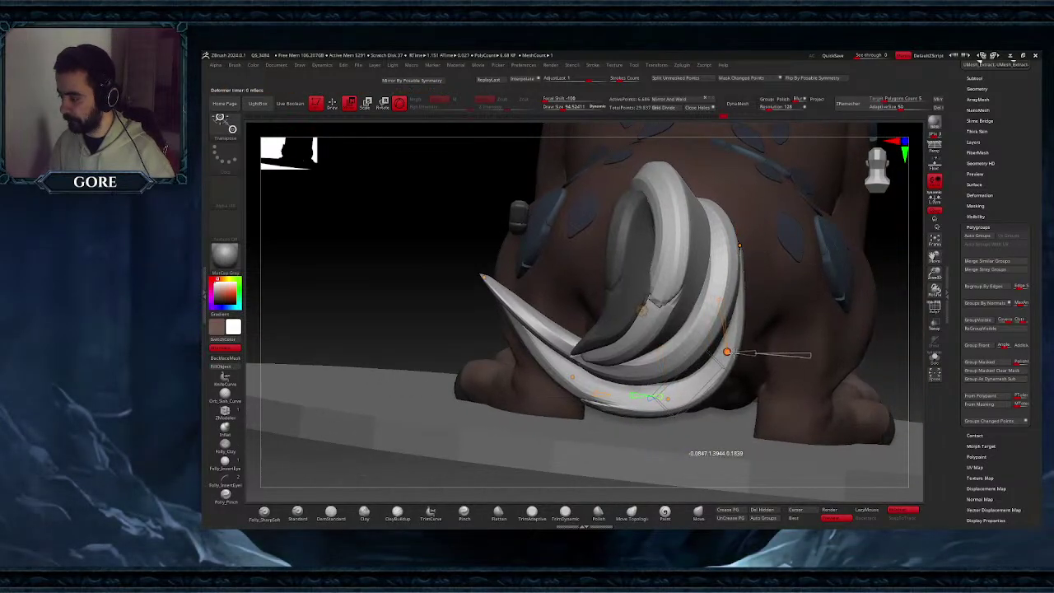
pyautogui.moveTo(740, 246); pyautogui.dragTo(722, 209)
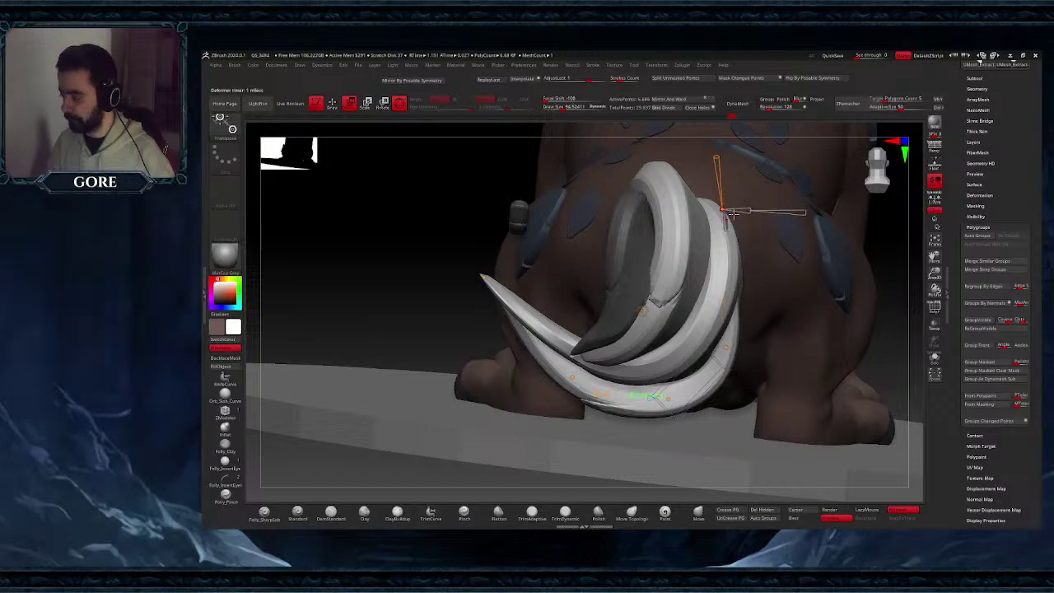
# - Move the lower leaf's root end and outer-side curve points in toward the rump, behind the neighbouring leaf
pyautogui.moveTo(755, 213); pyautogui.dragTo(725, 251, button='right')
pyautogui.moveTo(718, 213); pyautogui.dragTo(732, 196)
pyautogui.moveTo(731, 216); pyautogui.dragTo(707, 177, button='right')
pyautogui.moveTo(735, 199); pyautogui.dragTo(749, 197)
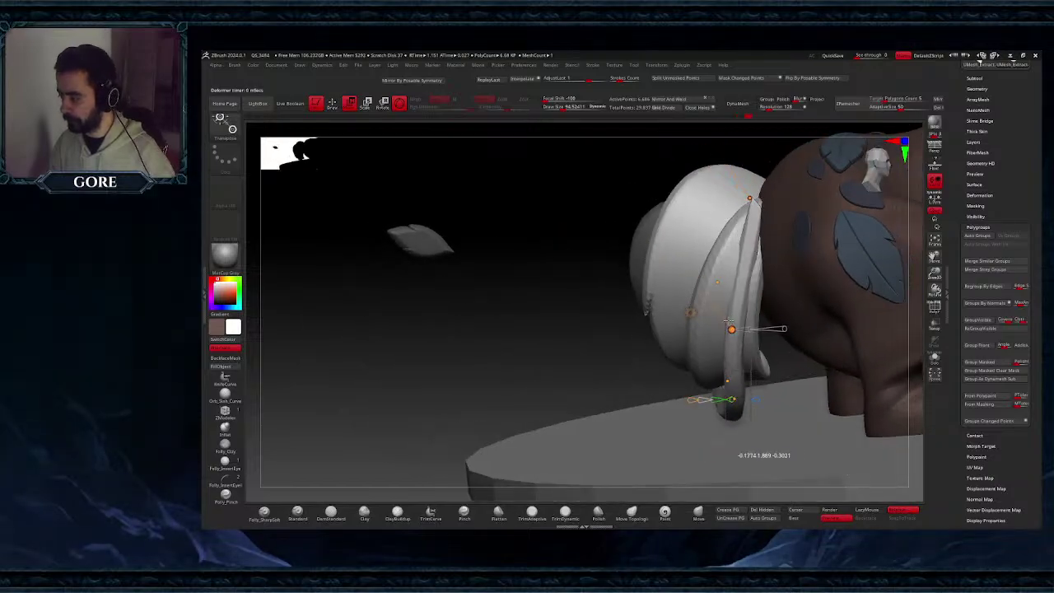
pyautogui.moveTo(727, 280); pyautogui.dragTo(744, 292, button='right')
pyautogui.moveTo(725, 295); pyautogui.dragTo(748, 303)
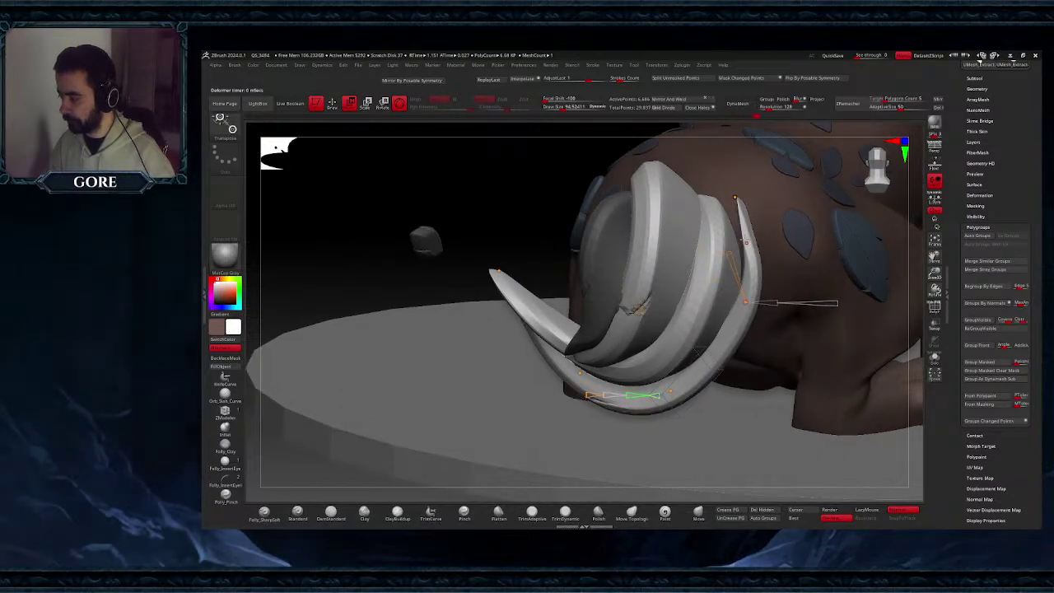
pyautogui.moveTo(736, 198); pyautogui.dragTo(723, 200)
# - Refine the depth of the lower leaf's outer side and root end, smoothing its bend beneath the tail
pyautogui.moveTo(718, 224); pyautogui.dragTo(766, 212, button='right')
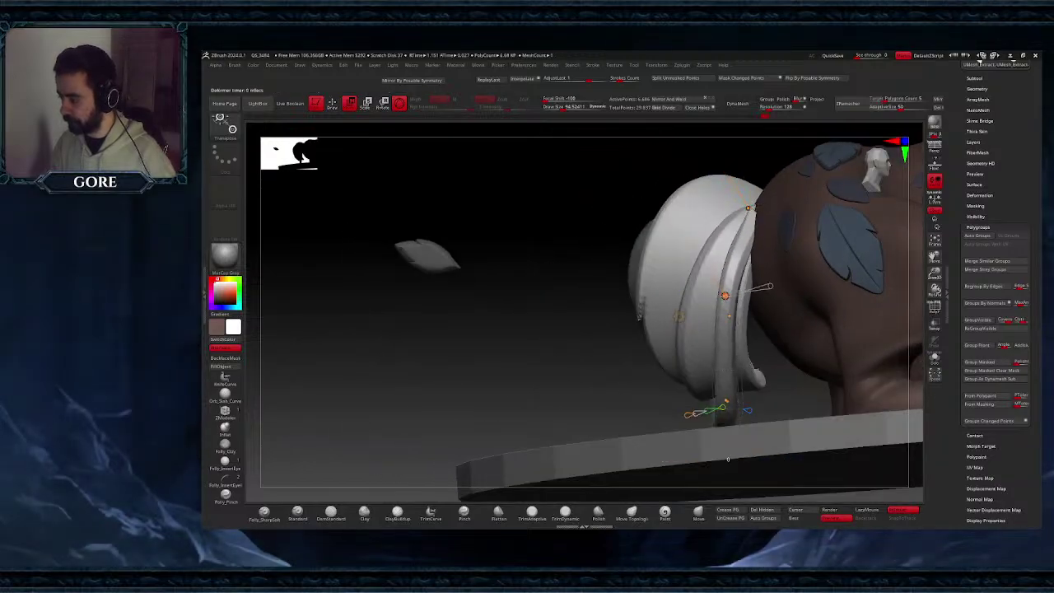
pyautogui.moveTo(728, 297); pyautogui.dragTo(745, 268, button='right')
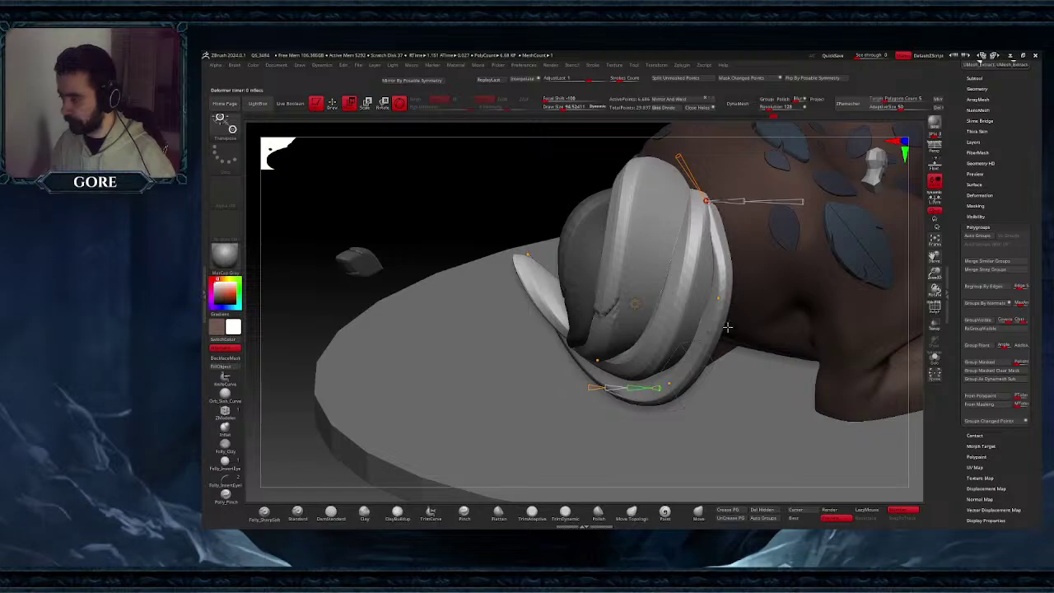
pyautogui.moveTo(700, 381); pyautogui.dragTo(670, 348, button='right')
pyautogui.rightClick(670, 348)
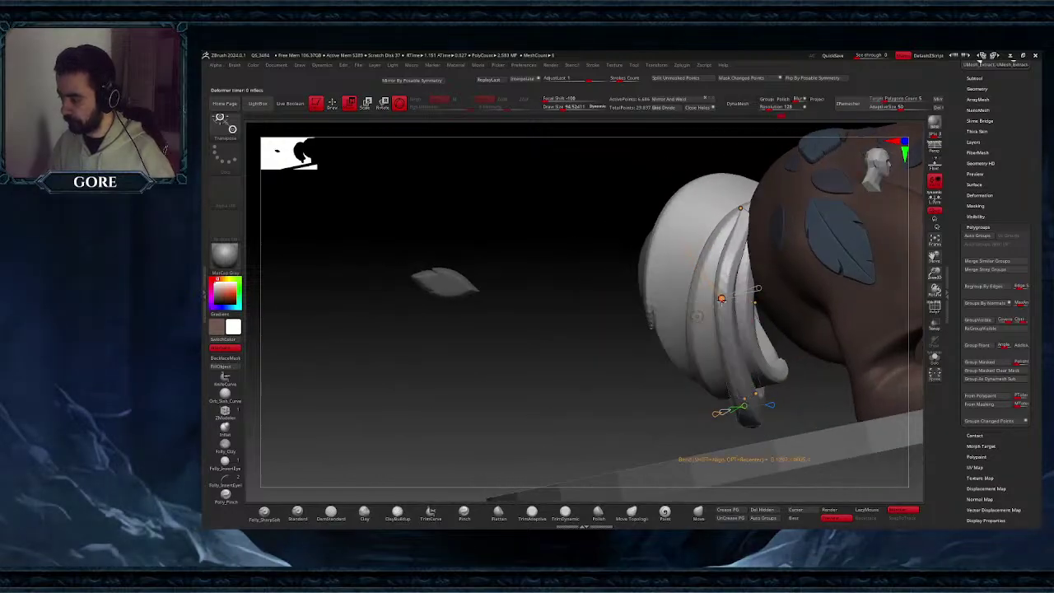
pyautogui.moveTo(722, 297); pyautogui.dragTo(711, 332, button='right')
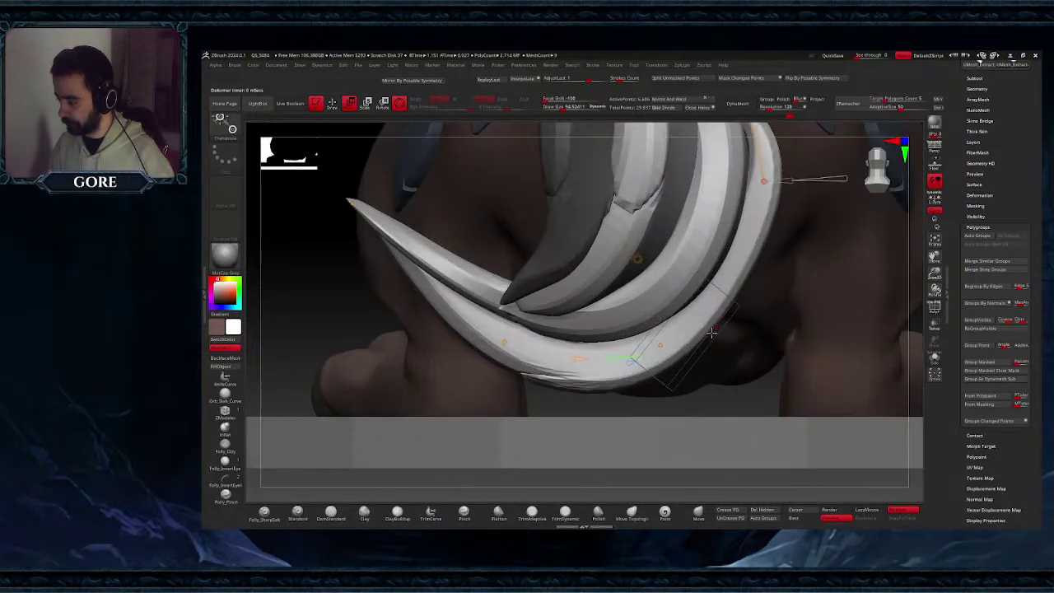
pyautogui.moveTo(662, 345); pyautogui.dragTo(690, 322)
# - Widen the lower leaf along its outer side and tuck its root end under the neighbouring leaf's base
pyautogui.moveTo(934, 259); pyautogui.dragTo(893, 347)
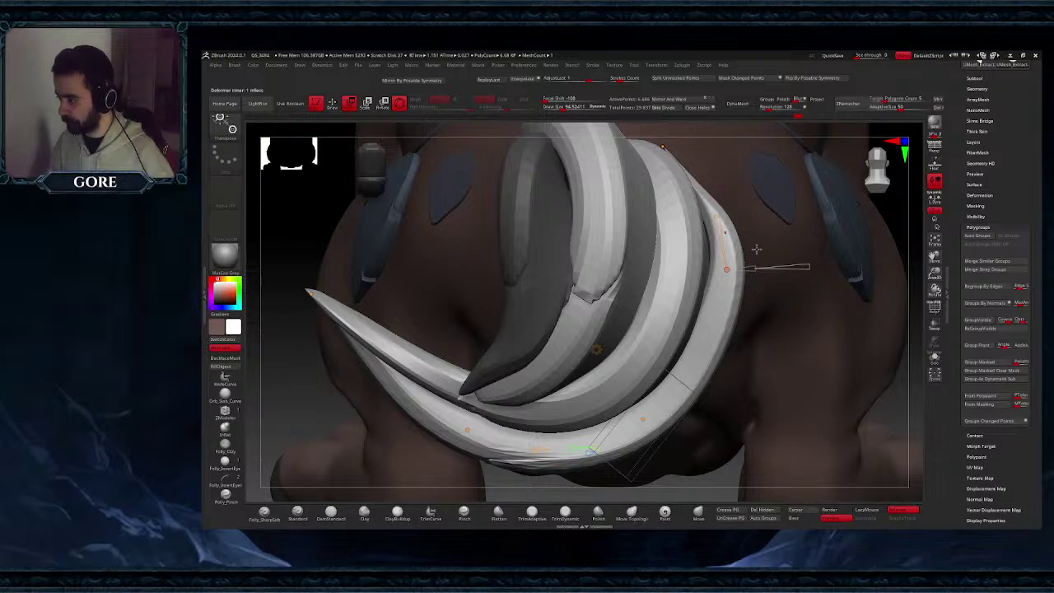
pyautogui.moveTo(754, 269); pyautogui.dragTo(760, 270)
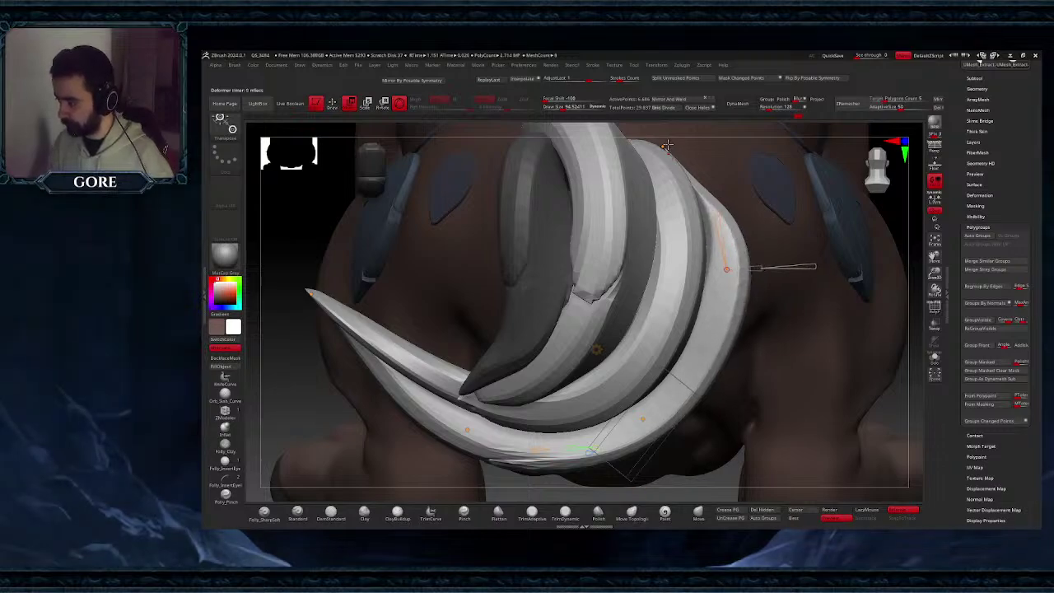
pyautogui.moveTo(664, 147)
pyautogui.moveTo(691, 147); pyautogui.dragTo(651, 145)
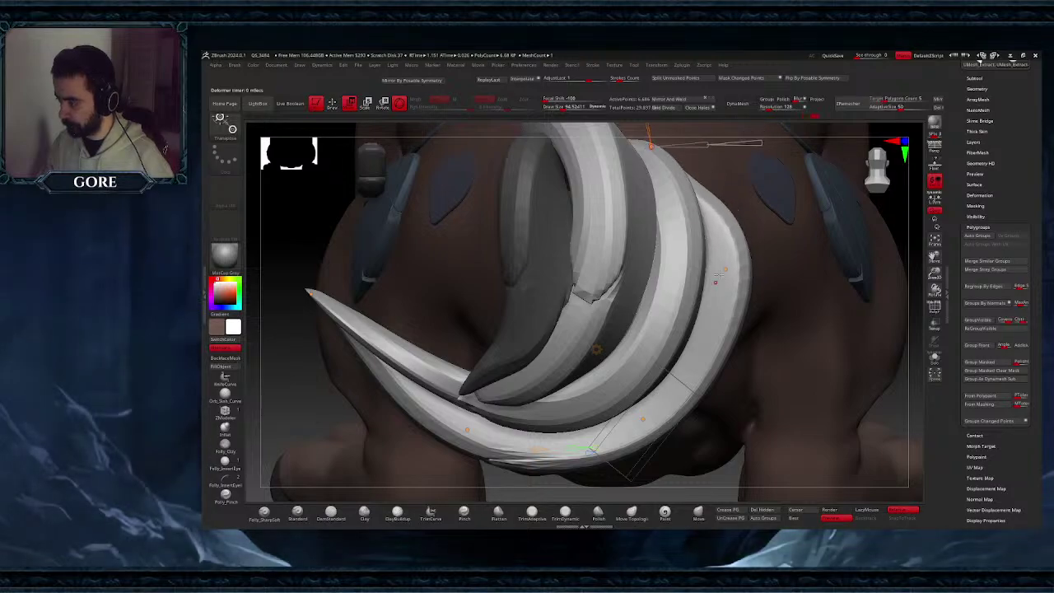
pyautogui.moveTo(726, 270); pyautogui.dragTo(722, 250)
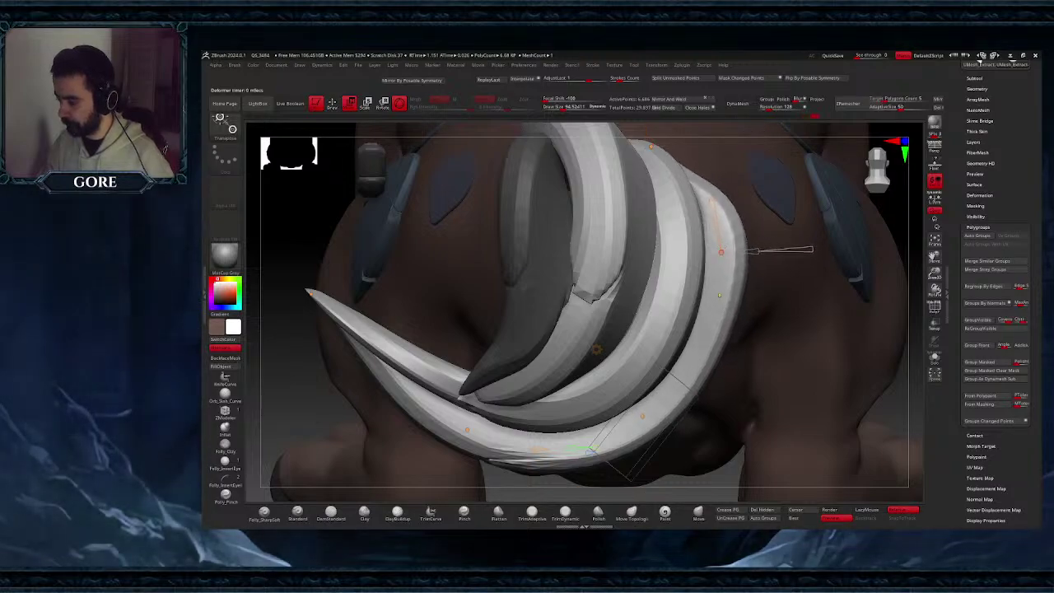
# - Lower the leaf's tip to separate it from the tip above and sag its underside toward the platform
pyautogui.keyDown('ctrl'); pyautogui.moveTo(722, 252); pyautogui.dragTo(690, 344, button='right'); pyautogui.keyUp('ctrl')
pyautogui.click(641, 363)
pyautogui.click(695, 318)
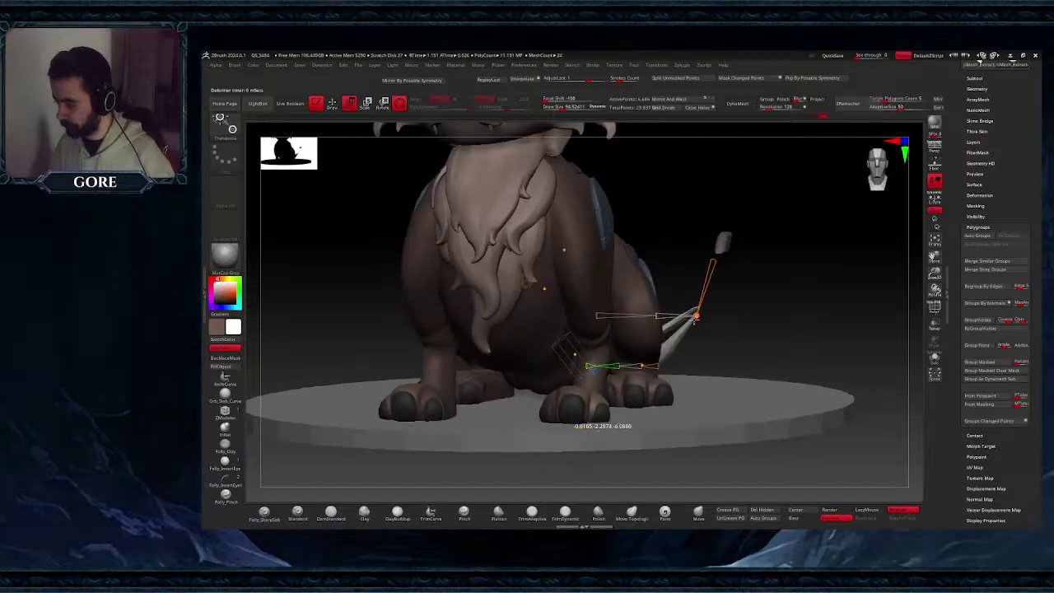
pyautogui.moveTo(695, 319); pyautogui.dragTo(680, 337)
pyautogui.moveTo(681, 339); pyautogui.dragTo(583, 373, button='right')
pyautogui.moveTo(505, 367); pyautogui.dragTo(508, 378)
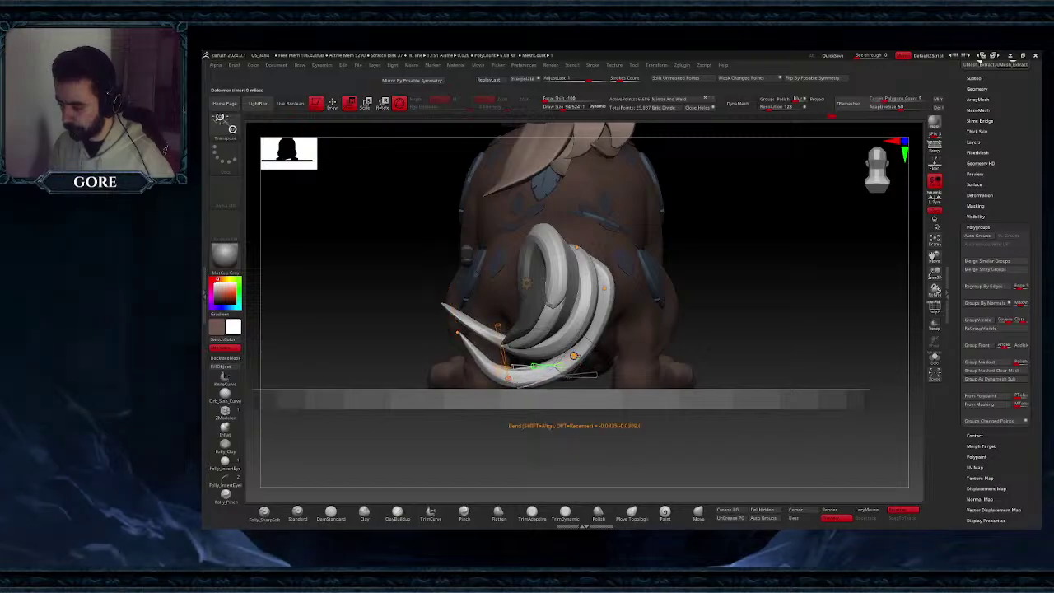
pyautogui.moveTo(574, 356); pyautogui.dragTo(582, 365)
# - Broaden the lower leaf near its tip and shift that curve point slightly forward toward the hind leg
pyautogui.moveTo(511, 379); pyautogui.dragTo(508, 378)
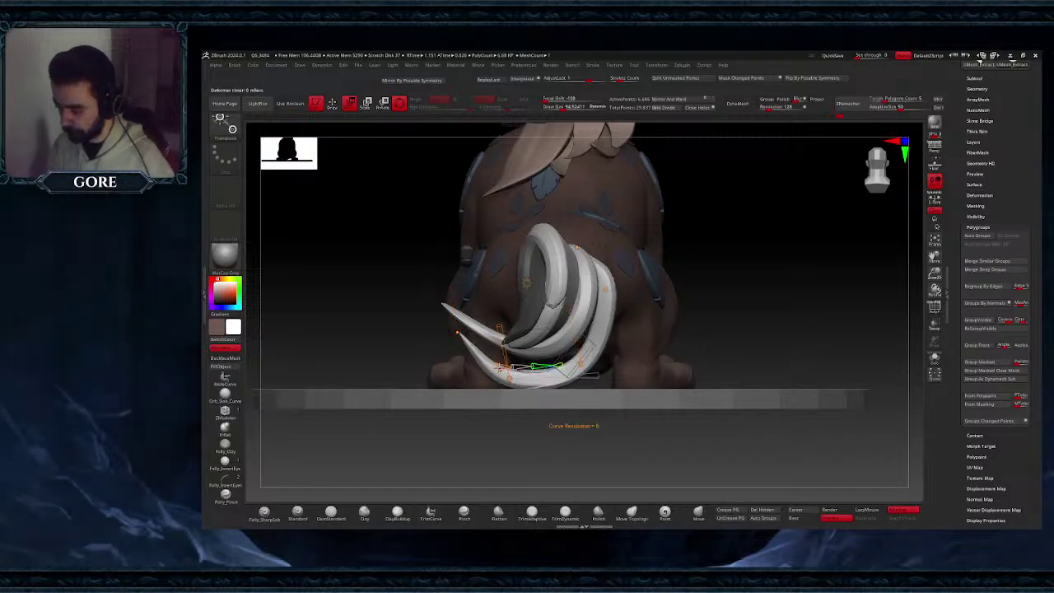
pyautogui.moveTo(499, 327); pyautogui.dragTo(502, 326)
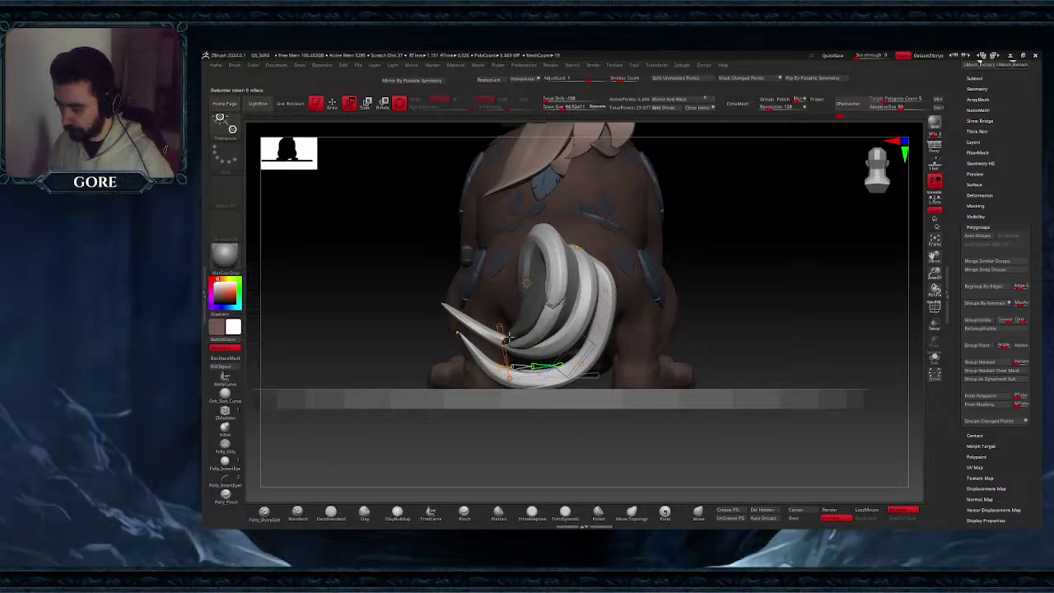
pyautogui.moveTo(609, 428); pyautogui.dragTo(582, 417)
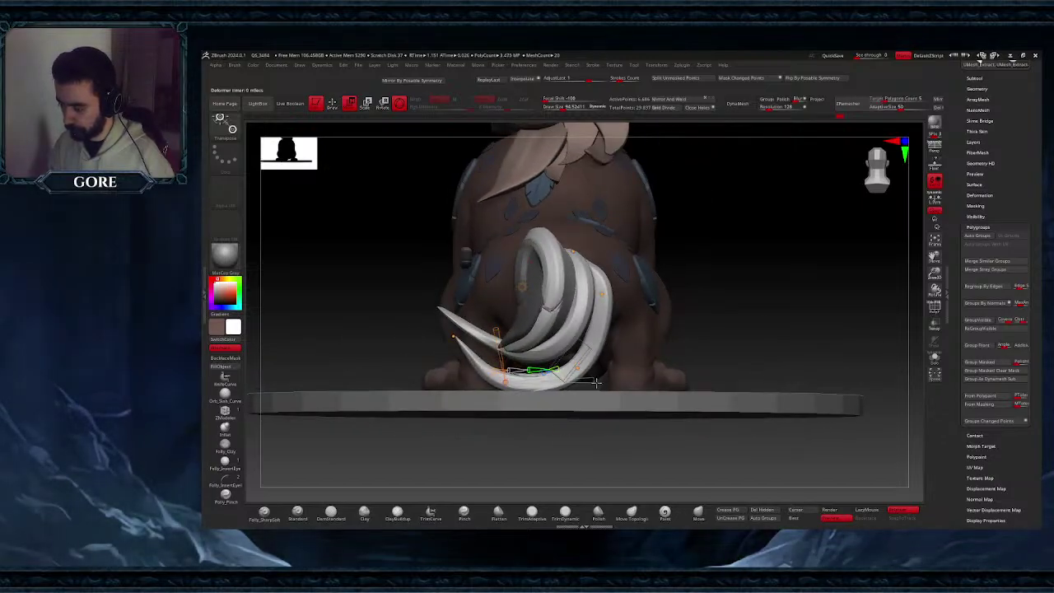
pyautogui.moveTo(560, 383); pyautogui.dragTo(617, 366)
pyautogui.moveTo(619, 368); pyautogui.dragTo(747, 348, button='right')
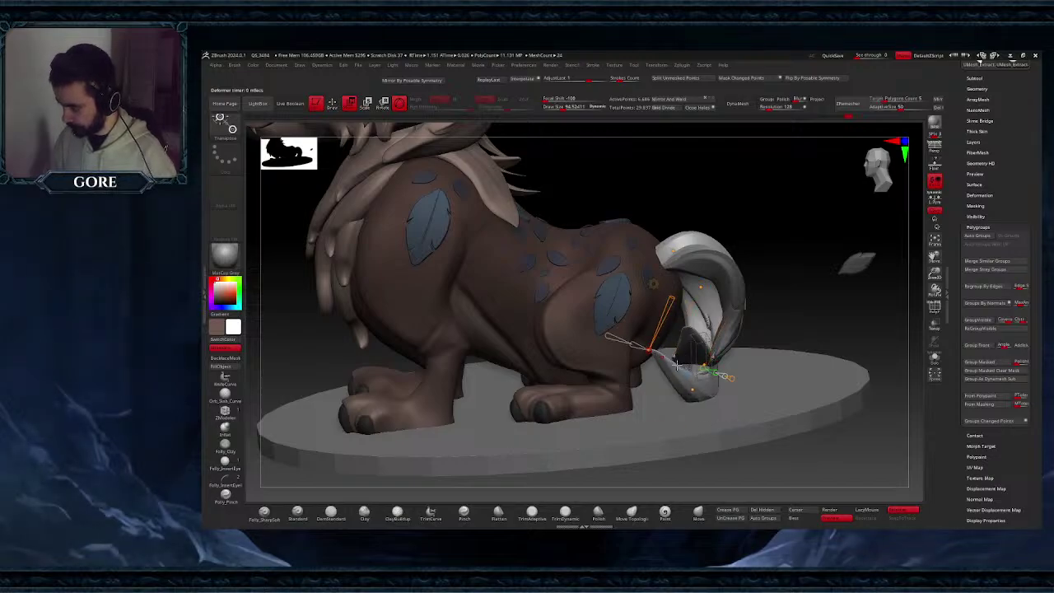
pyautogui.moveTo(693, 389); pyautogui.dragTo(684, 388)
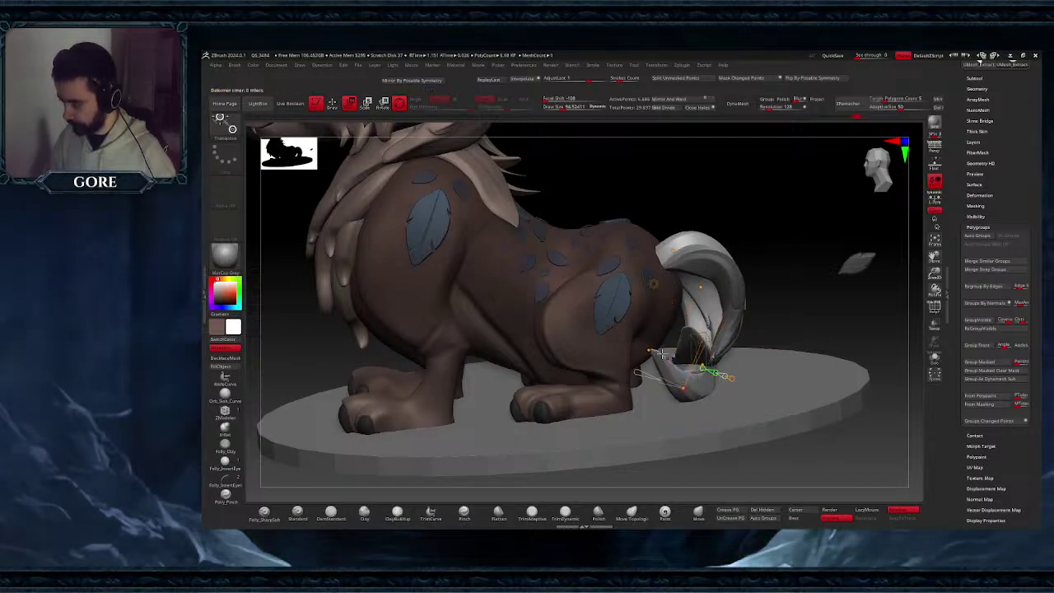
# - Reposition the lower leaf's tip and the curve point behind it so the tip sweeps up beside the hind leg
pyautogui.moveTo(662, 354); pyautogui.dragTo(636, 349, button='right')
pyautogui.moveTo(651, 353); pyautogui.dragTo(680, 349)
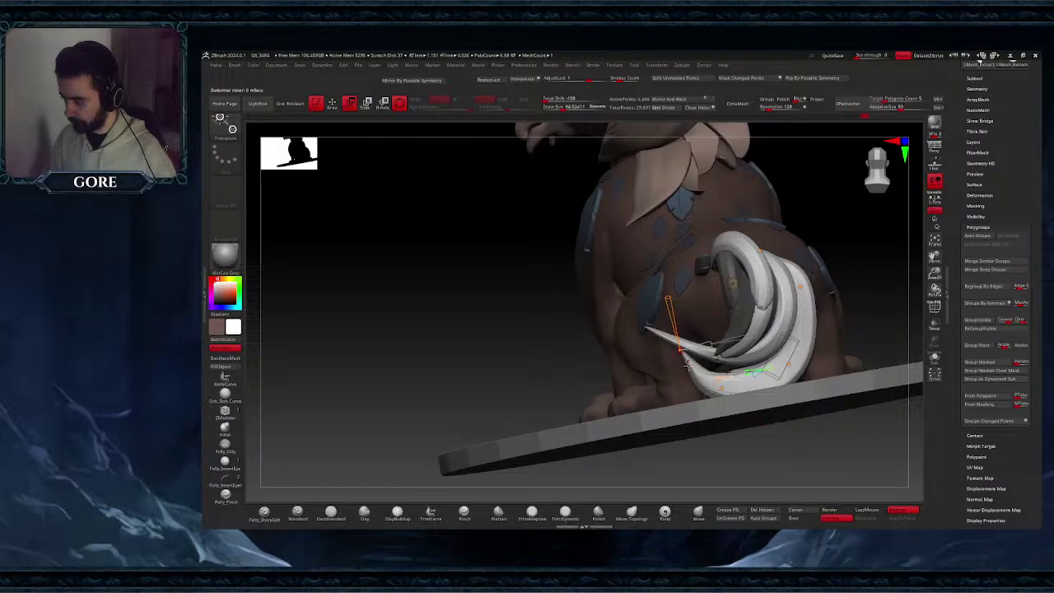
pyautogui.moveTo(687, 365); pyautogui.dragTo(714, 368, button='right')
pyautogui.moveTo(709, 389); pyautogui.dragTo(715, 391)
pyautogui.moveTo(714, 390); pyautogui.dragTo(724, 362, button='right')
pyautogui.moveTo(697, 351); pyautogui.dragTo(707, 348)
pyautogui.moveTo(691, 392); pyautogui.dragTo(697, 393)
pyautogui.moveTo(707, 347); pyautogui.dragTo(719, 354)
# - Check the tail from behind and from the side, and nudge the lower leaf's tip slightly toward the tail
pyautogui.moveTo(746, 376); pyautogui.dragTo(681, 373, button='right')
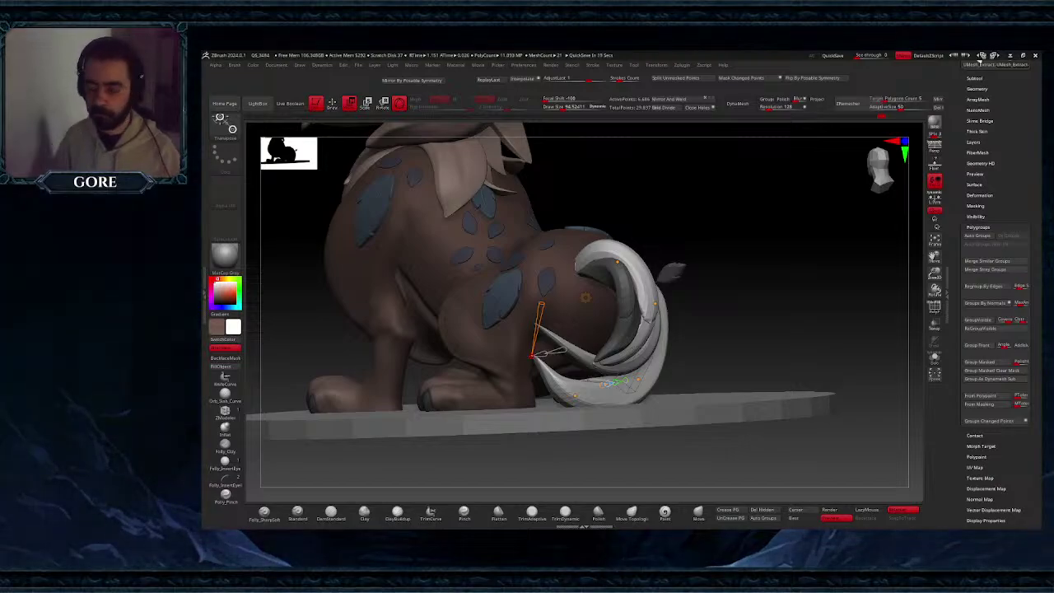
pyautogui.moveTo(635, 362); pyautogui.dragTo(643, 366, button='right')
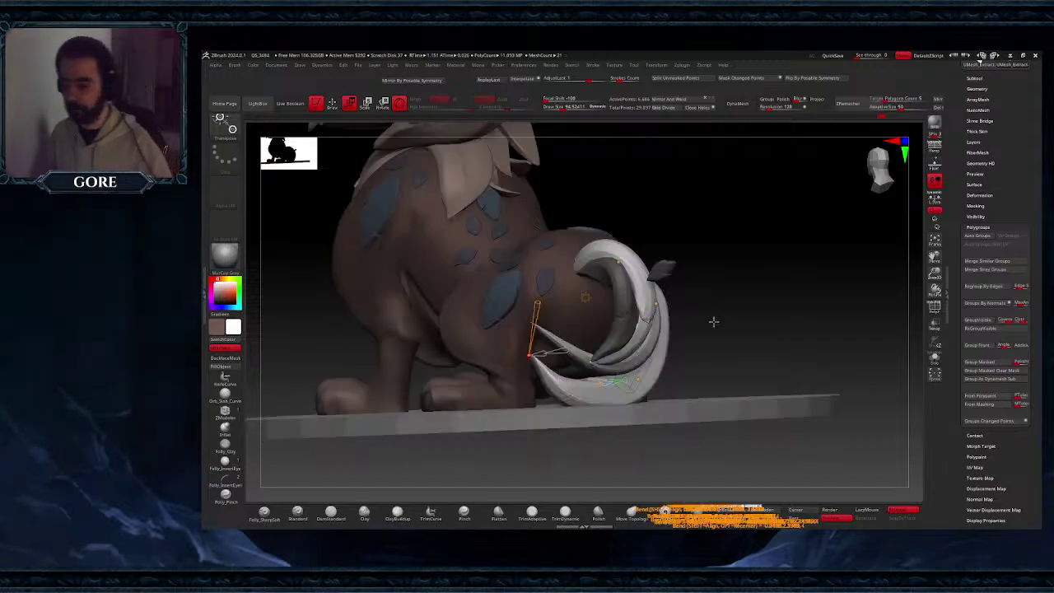
pyautogui.moveTo(718, 323); pyautogui.dragTo(602, 500, button='right')
pyautogui.click(586, 525)
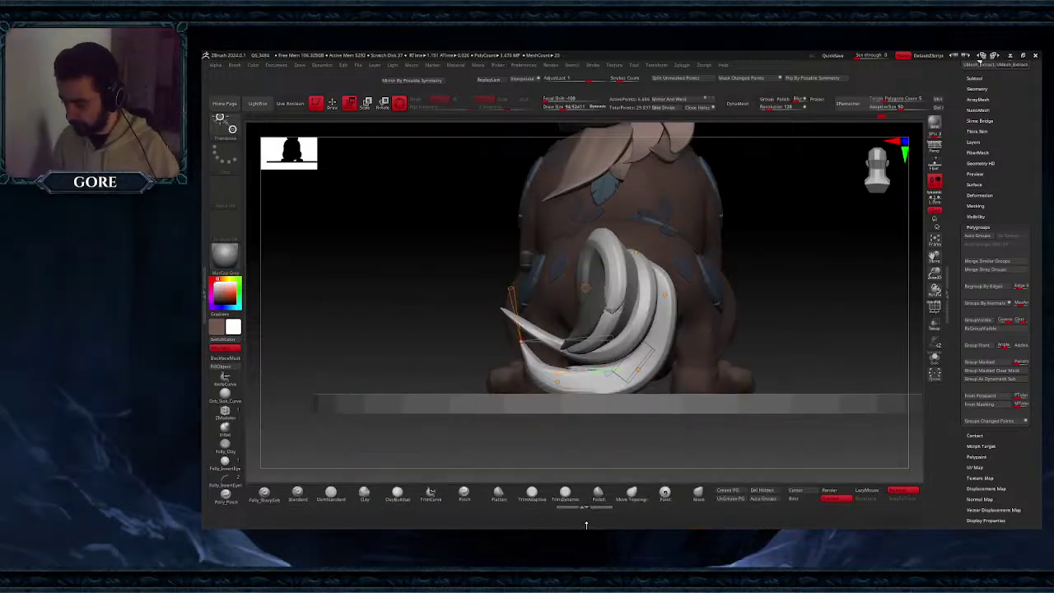
pyautogui.click(602, 508)
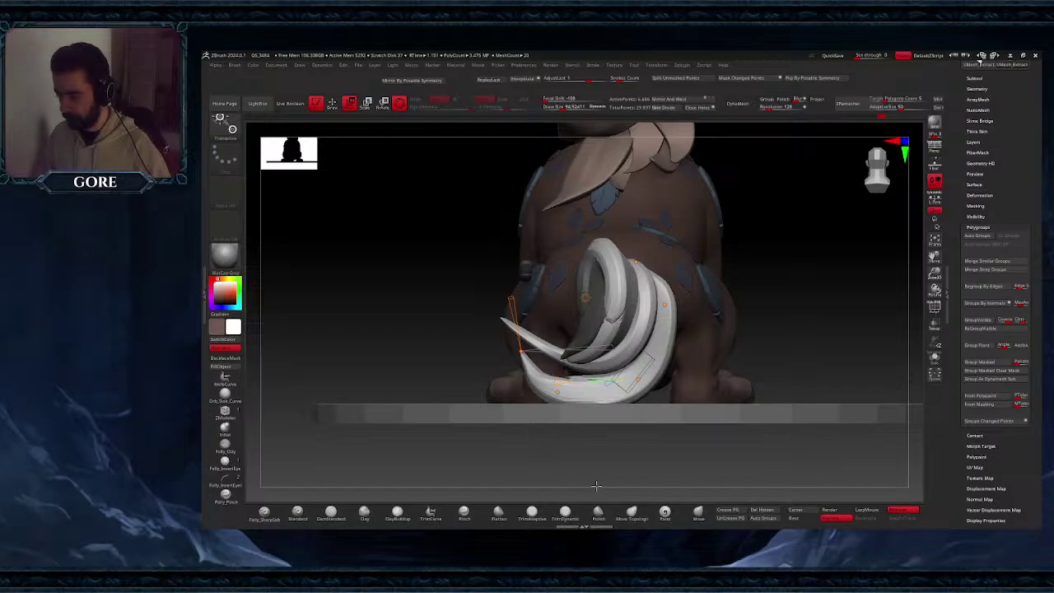
pyautogui.moveTo(545, 369); pyautogui.dragTo(576, 369, button='right')
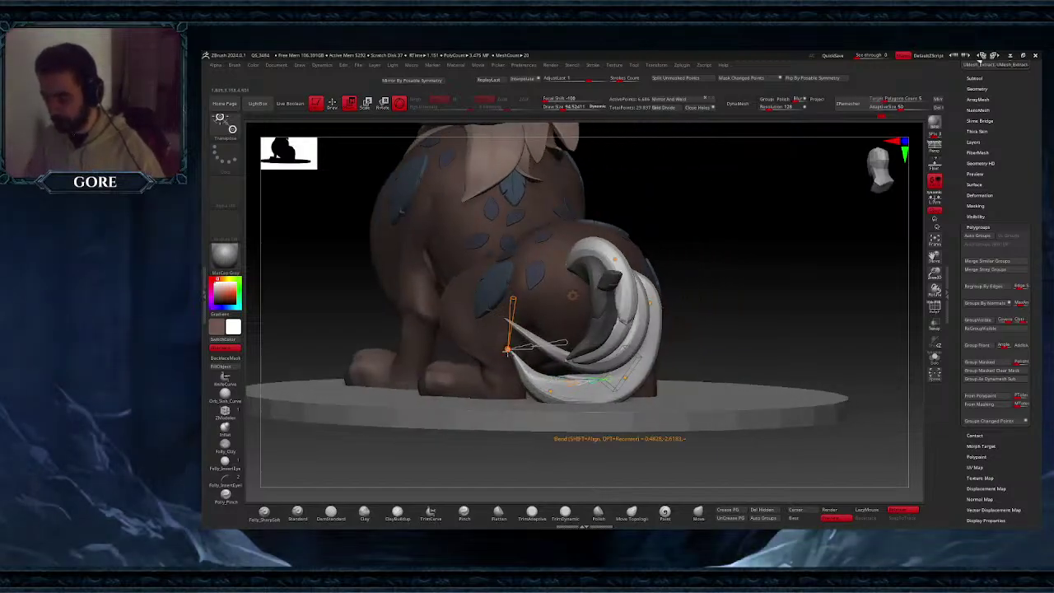
pyautogui.moveTo(507, 350); pyautogui.dragTo(512, 354)
pyautogui.moveTo(519, 362); pyautogui.dragTo(562, 375, button='right')
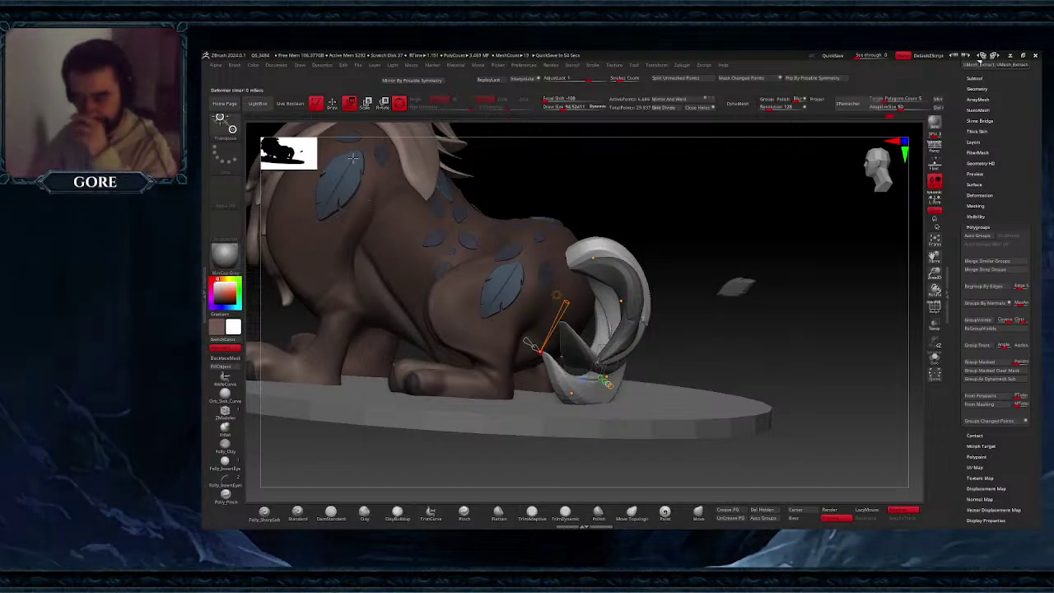
# - Switch from the bend curve to the Move brush, enlarge the brush to 1000, and view the tail from behind
pyautogui.click(333, 103)
pyautogui.moveTo(472, 190)
pyautogui.mouseDown(button='right')
pyautogui.moveTo(624, 299)
pyautogui.moveTo(642, 280)
pyautogui.mouseUp(button='right')
pyautogui.moveTo(642, 280)
pyautogui.mouseDown(button='right')
pyautogui.moveTo(683, 243)
pyautogui.moveTo(713, 265)
pyautogui.moveTo(741, 268)
pyautogui.moveTo(668, 259)
pyautogui.moveTo(555, 285)
pyautogui.moveTo(688, 288)
pyautogui.mouseUp(button='right')
pyautogui.keyDown('ctrl'); pyautogui.click(700, 245); pyautogui.keyUp('ctrl')
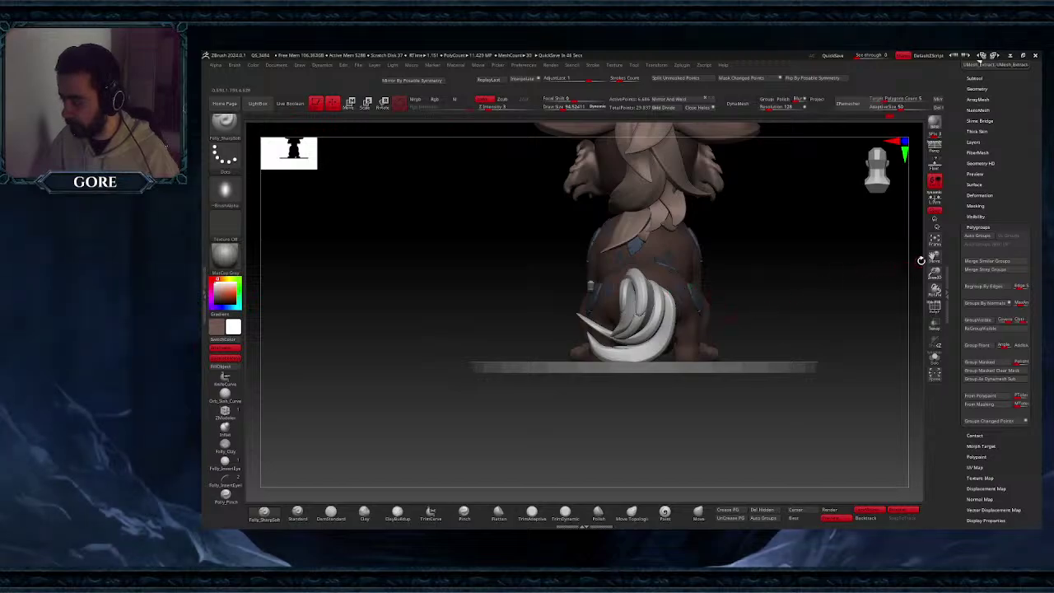
pyautogui.moveTo(921, 260)
pyautogui.mouseDown(button='right')
pyautogui.moveTo(832, 262)
pyautogui.moveTo(885, 288)
pyautogui.moveTo(790, 290)
pyautogui.moveTo(633, 365)
pyautogui.moveTo(661, 466)
pyautogui.mouseUp(button='right')
pyautogui.click(698, 514)
pyautogui.press('space')
pyautogui.moveTo(588, 321); pyautogui.dragTo(633, 322)
pyautogui.moveTo(599, 313); pyautogui.dragTo(638, 303, button='right')
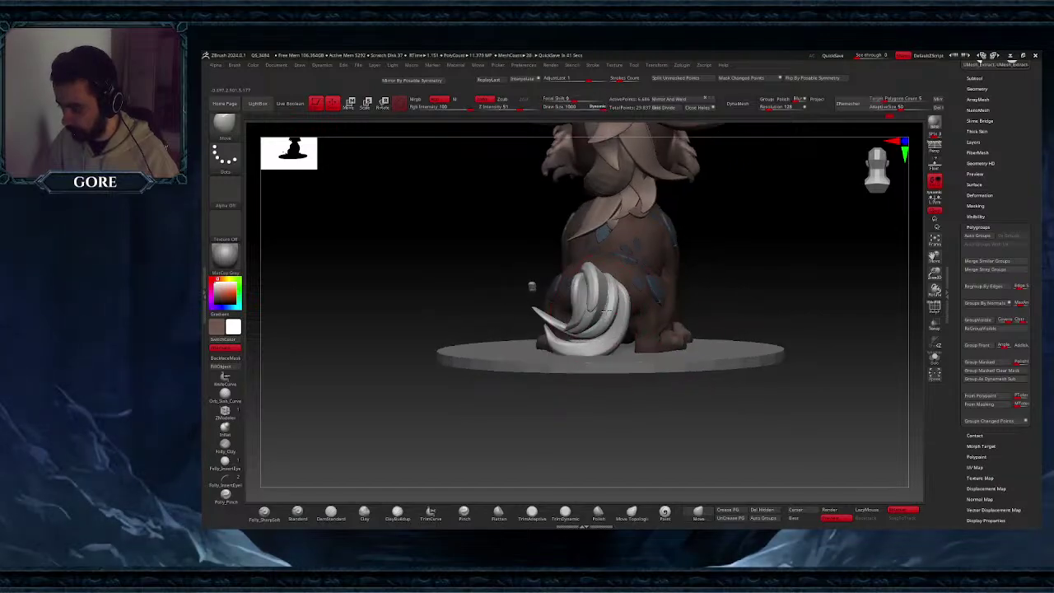
# - Set the Dynamic Brush Scale preference to 3 and reduce the Move brush's draw size to about 248
pyautogui.click(527, 66)
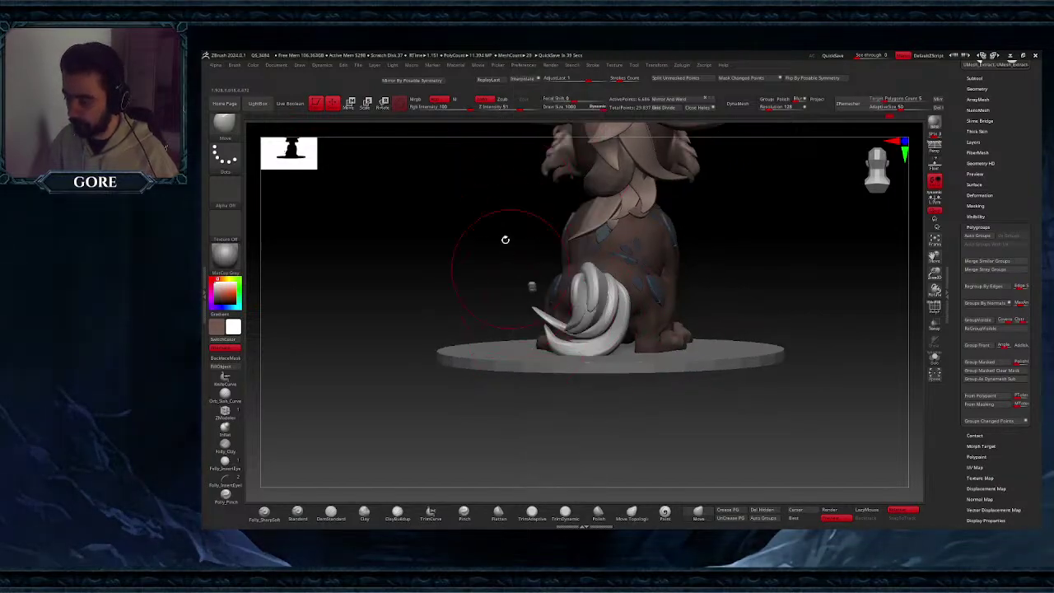
pyautogui.click(532, 66)
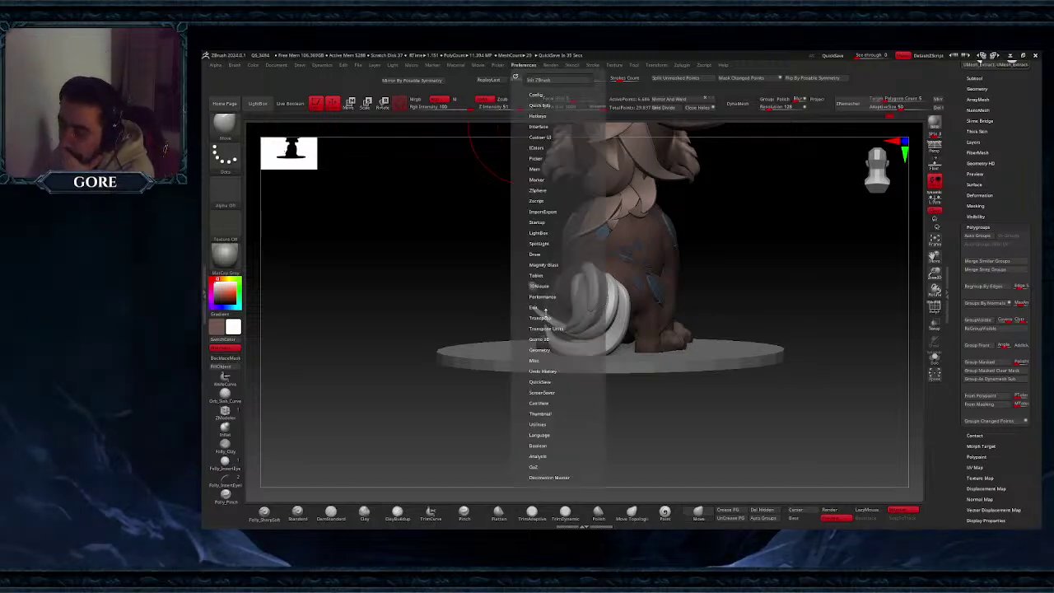
pyautogui.click(543, 297)
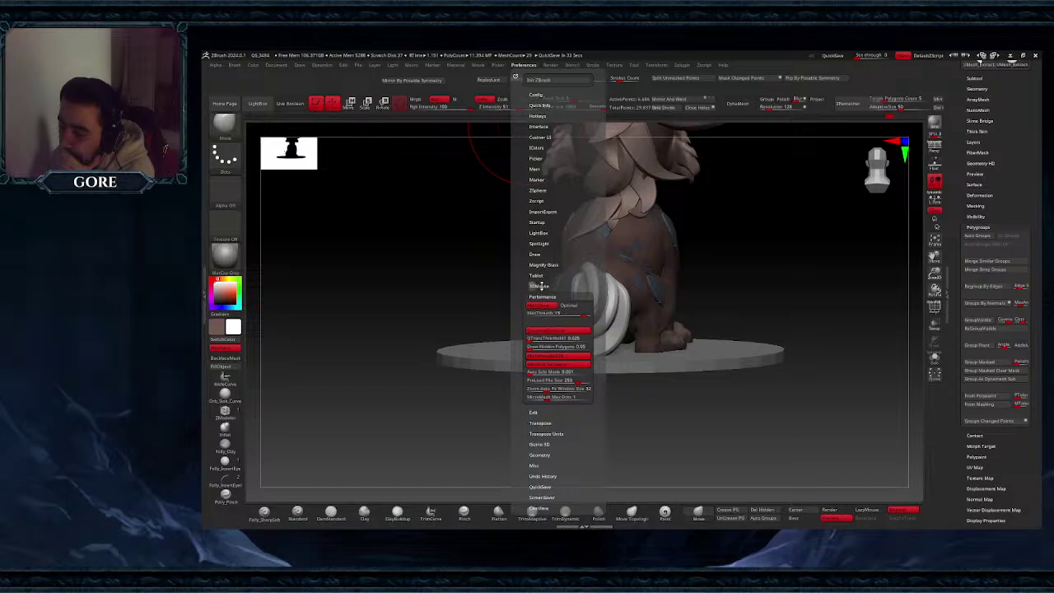
pyautogui.click(544, 295)
pyautogui.click(539, 255)
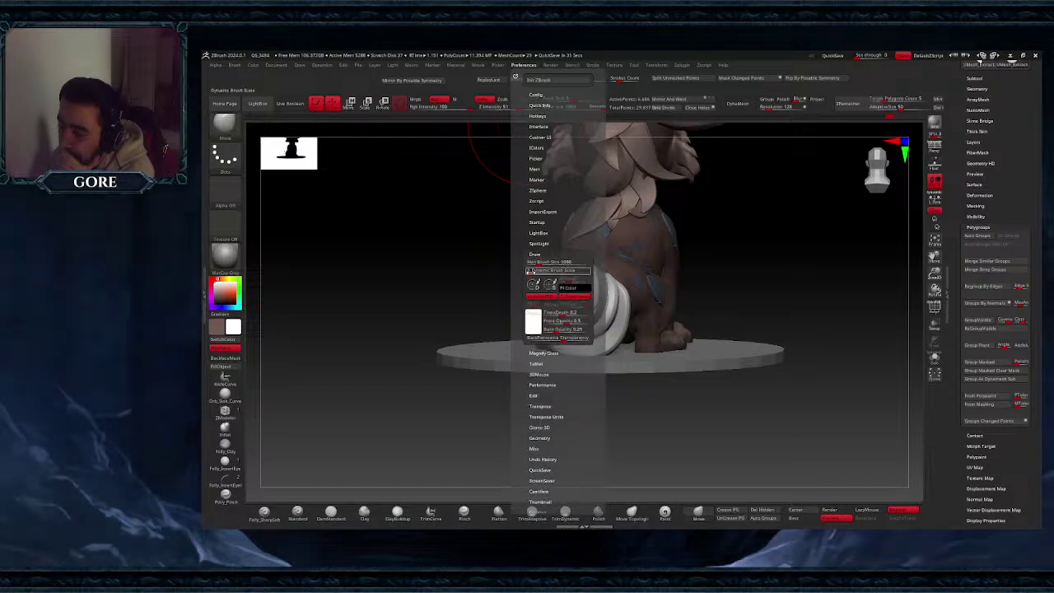
pyautogui.click(530, 272)
pyautogui.write('3')
pyautogui.press('Return')
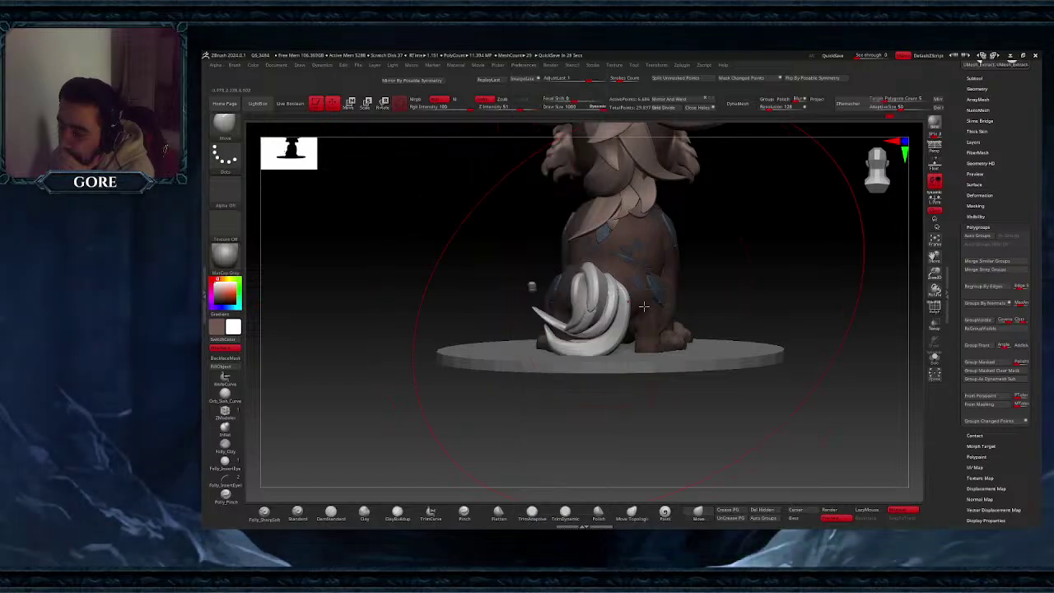
pyautogui.press('space')
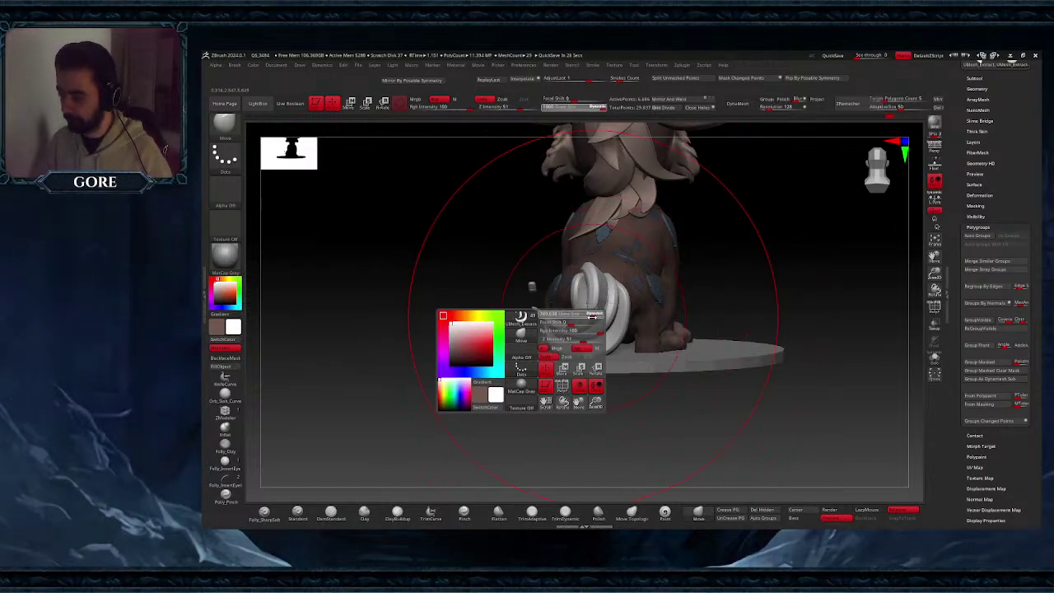
pyautogui.moveTo(591, 317); pyautogui.dragTo(568, 316)
pyautogui.moveTo(570, 316); pyautogui.dragTo(623, 307, button='right')
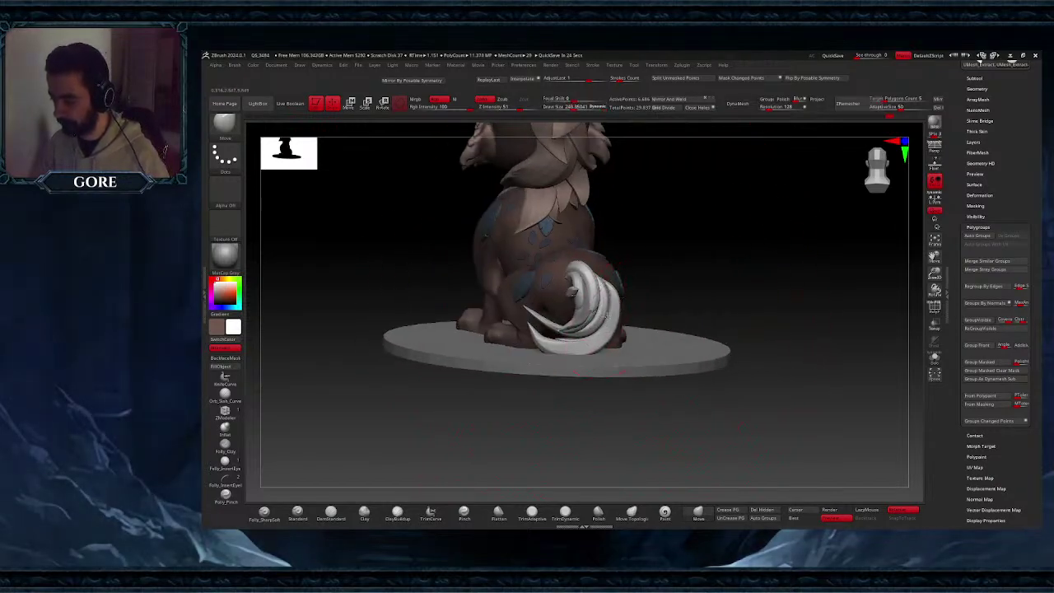
# - Try to pull the tail's leaves outward with the Move brush, undoing each stroke
pyautogui.moveTo(605, 315); pyautogui.dragTo(610, 313)
pyautogui.hotkey('ctrl', 'z')
pyautogui.moveTo(626, 310)
pyautogui.mouseDown(button='right')
pyautogui.moveTo(596, 302)
pyautogui.moveTo(633, 310)
pyautogui.mouseUp(button='right')
pyautogui.keyDown('alt'); pyautogui.click(594, 300); pyautogui.keyUp('alt')
pyautogui.moveTo(605, 307); pyautogui.dragTo(623, 305)
pyautogui.hotkey('ctrl', 'z')
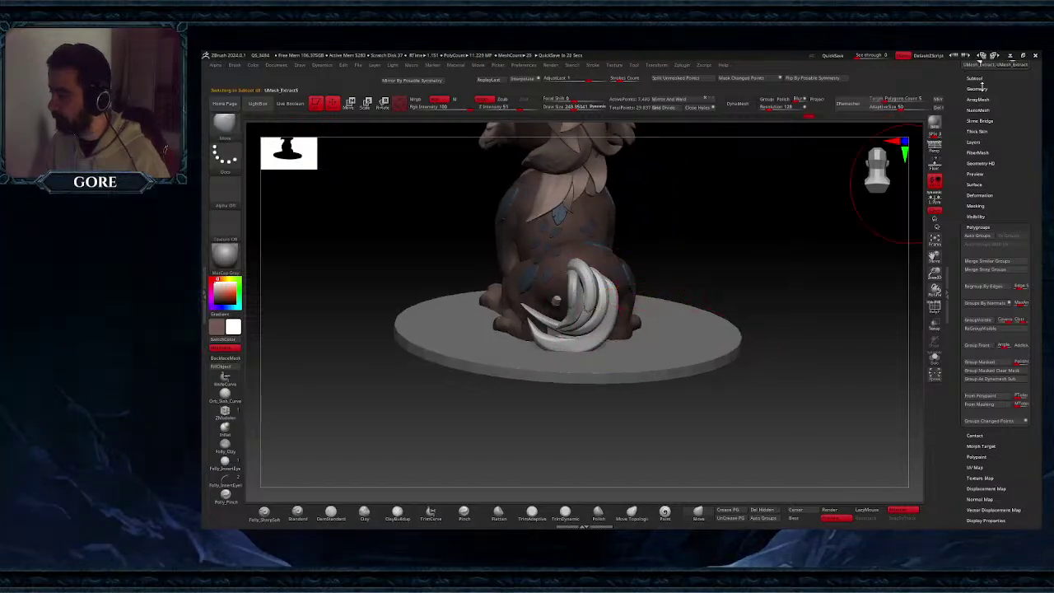
# - Compare the tail with and without the UMesh_Extract5 subtool, and make the spare leaf's subtool, UMesh_Extract4, active
pyautogui.click(977, 79)
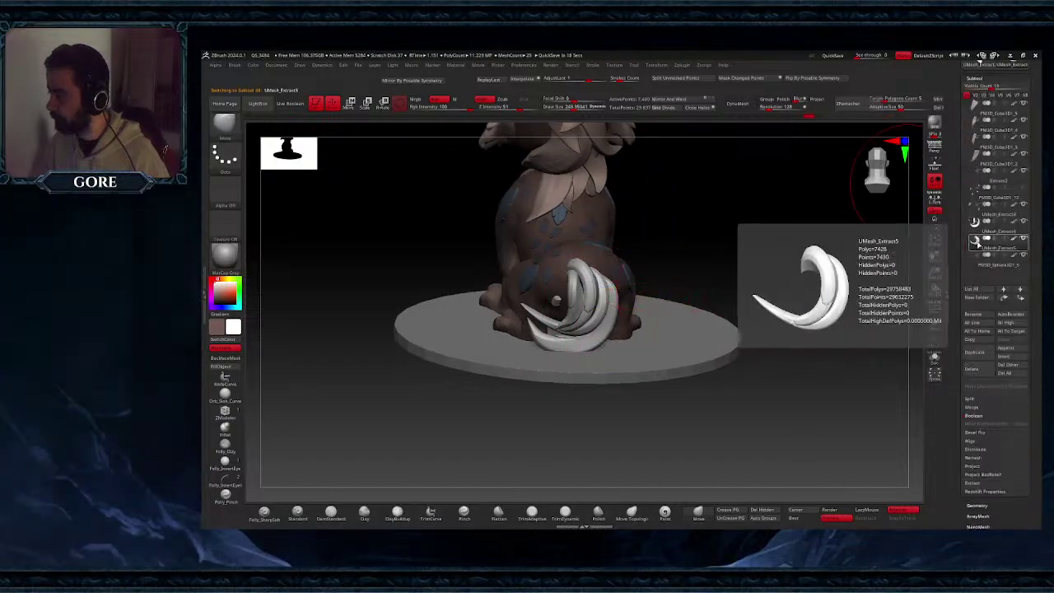
pyautogui.click(1023, 238)
pyautogui.moveTo(581, 305); pyautogui.dragTo(671, 300, button='right')
pyautogui.keyDown('alt'); pyautogui.click(691, 282); pyautogui.keyUp('alt')
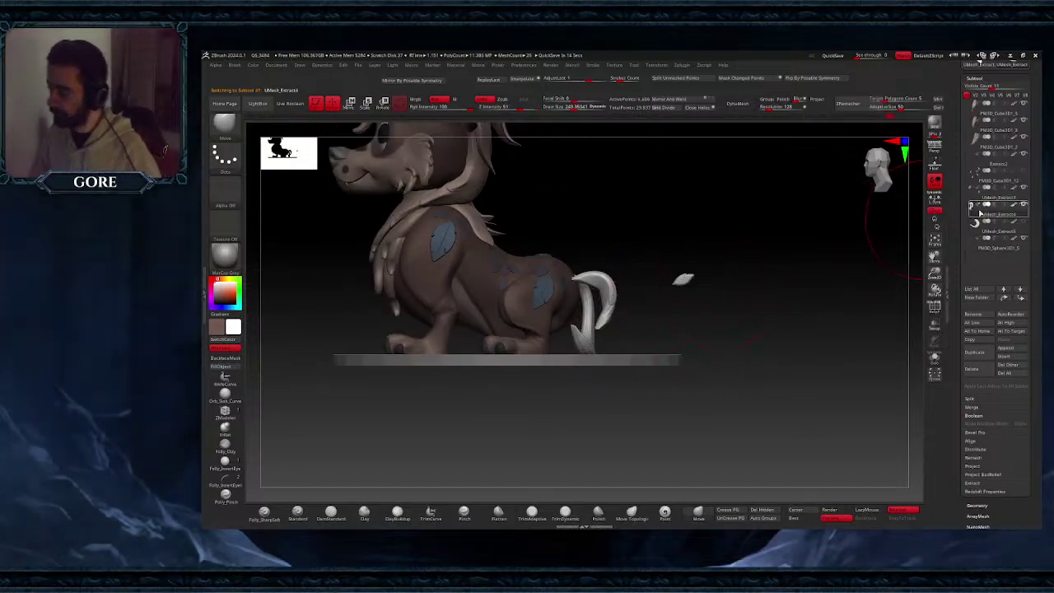
pyautogui.moveTo(1023, 239)
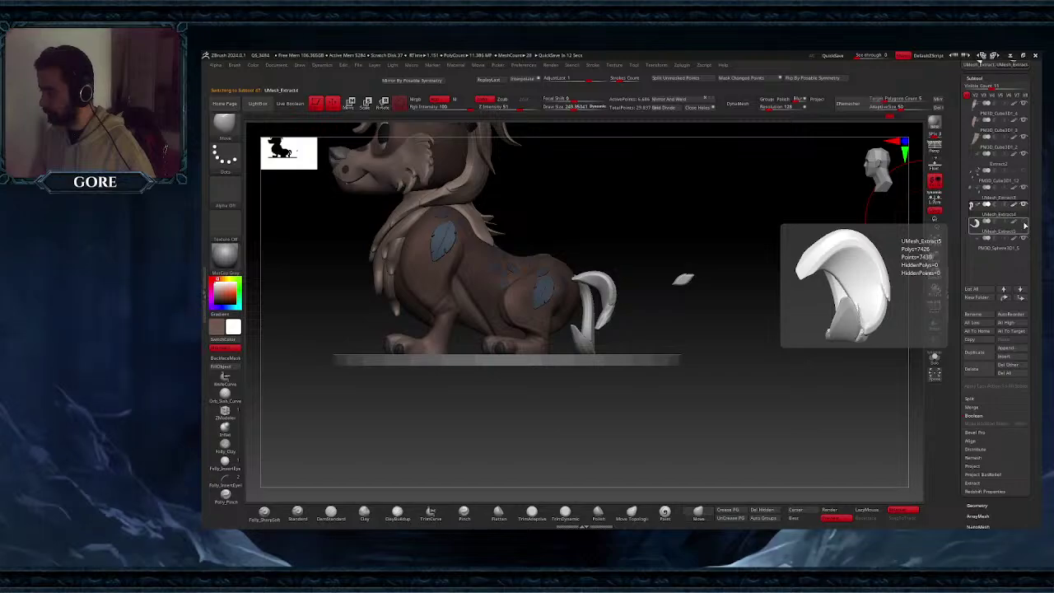
pyautogui.moveTo(739, 299); pyautogui.dragTo(635, 313)
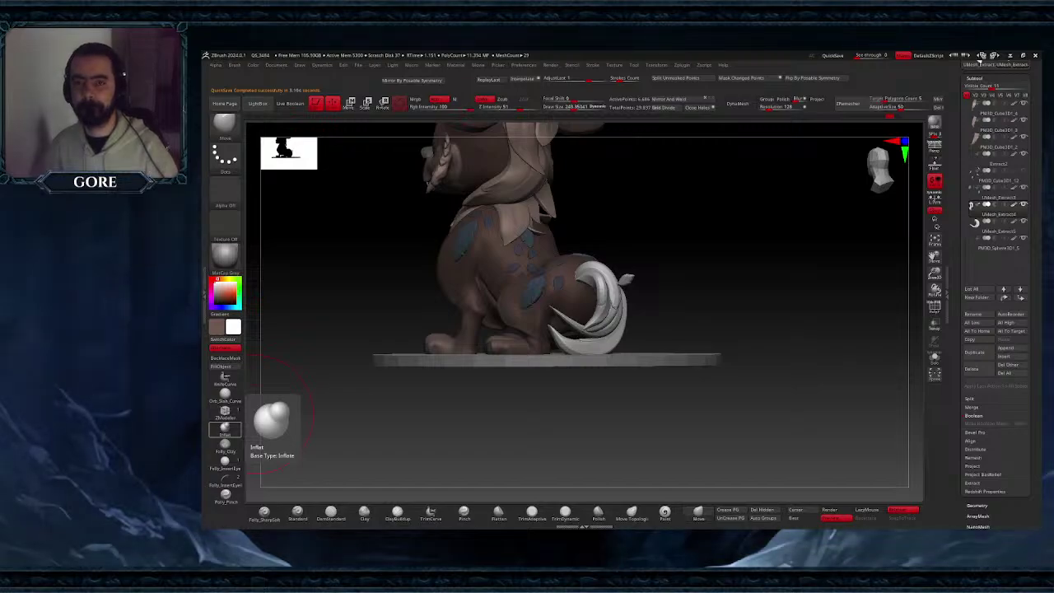
# - Accept the bend curve deformation on the lower tail leaf and place the gizmo on the spare leaf behind the creature
pyautogui.moveTo(791, 330); pyautogui.dragTo(676, 313, button='right')
pyautogui.keyDown('ctrl'); pyautogui.moveTo(675, 313); pyautogui.dragTo(685, 375, button='right'); pyautogui.keyUp('ctrl')
pyautogui.moveTo(467, 241); pyautogui.dragTo(640, 260, button='right')
pyautogui.click(352, 106)
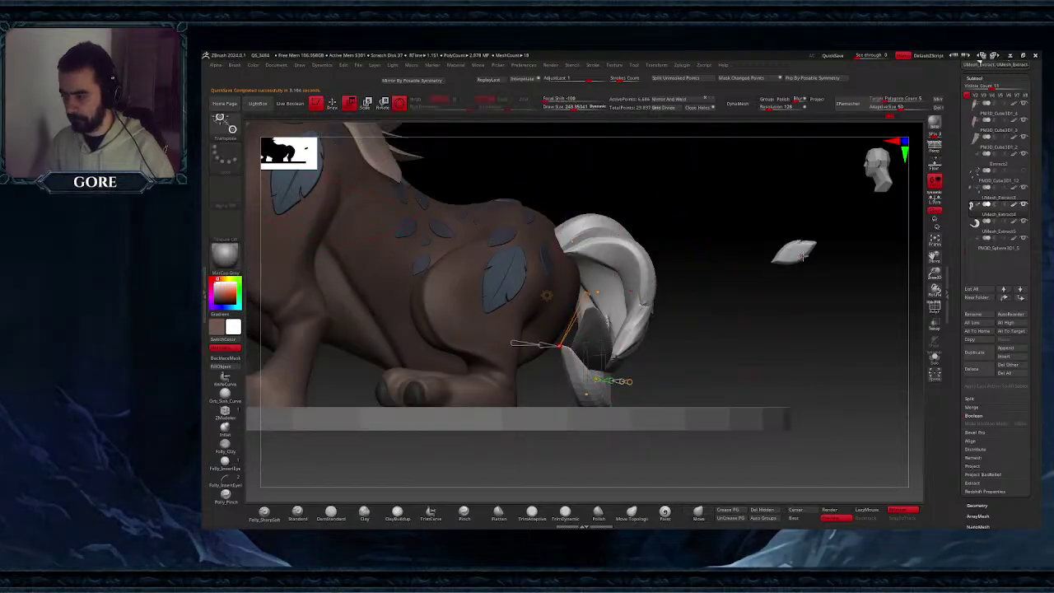
pyautogui.click(546, 295)
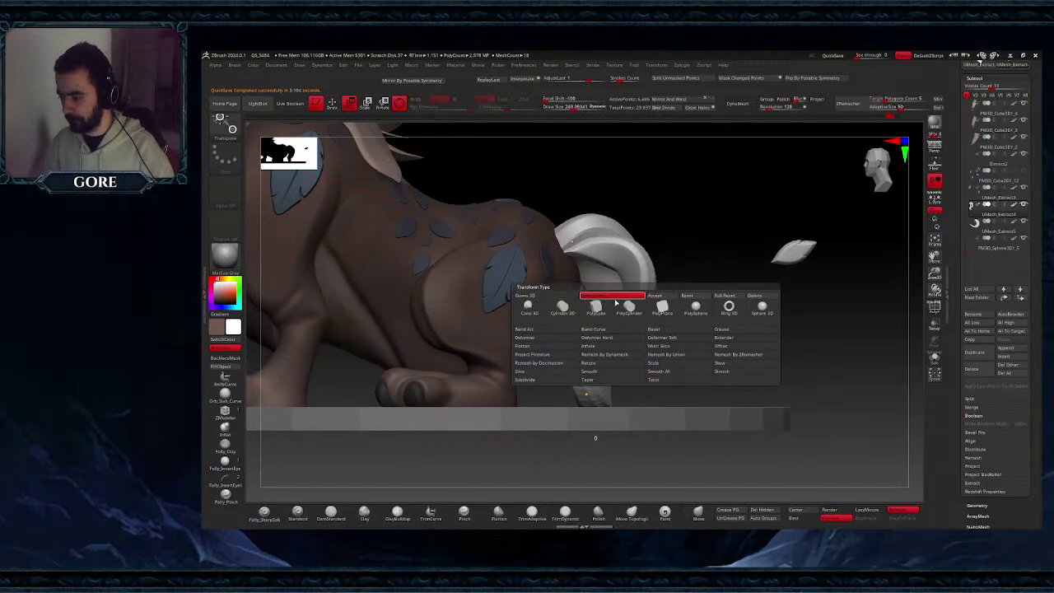
pyautogui.click(659, 297)
pyautogui.click(790, 254)
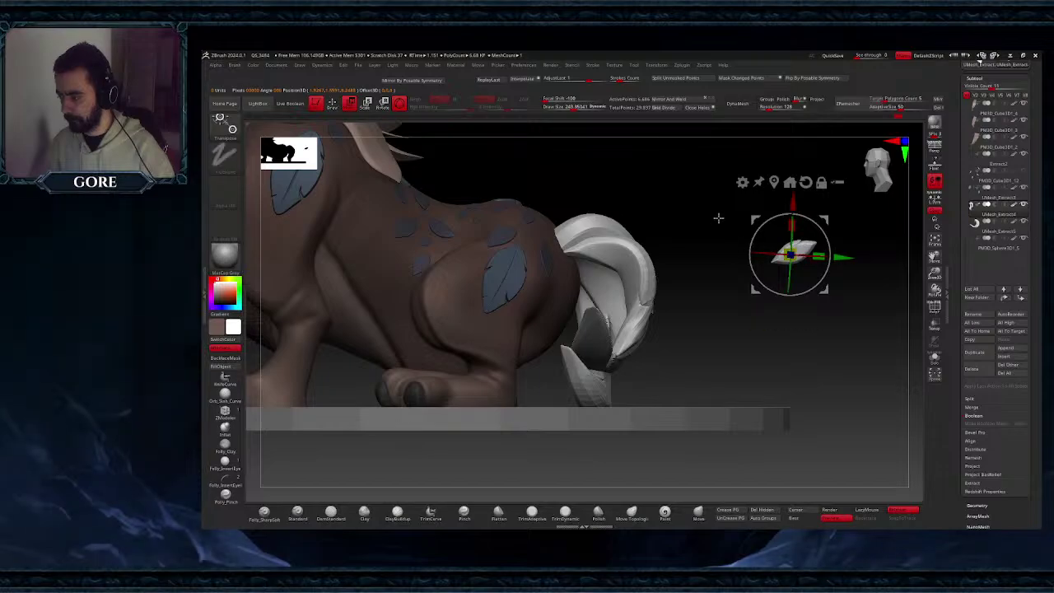
# - Duplicate the spare leaf and move the copy down toward the tail
pyautogui.keyDown('ctrl'); pyautogui.moveTo(733, 209); pyautogui.dragTo(760, 254); pyautogui.keyUp('ctrl')
pyautogui.keyDown('ctrl'); pyautogui.click(872, 349); pyautogui.keyUp('ctrl')
pyautogui.moveTo(831, 290); pyautogui.dragTo(840, 357)
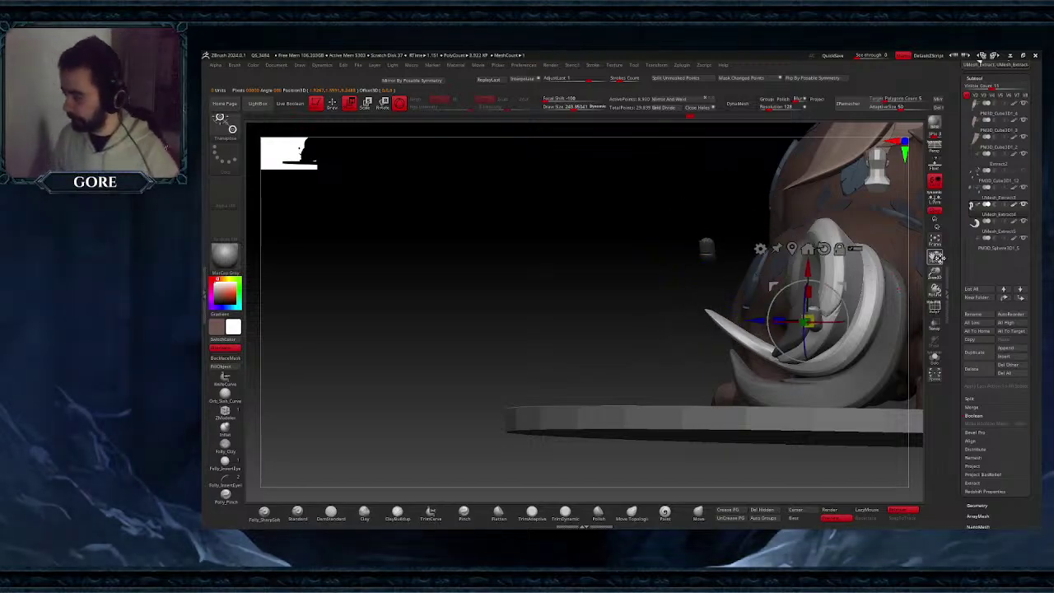
pyautogui.moveTo(937, 258); pyautogui.dragTo(821, 239)
pyautogui.moveTo(936, 290); pyautogui.dragTo(824, 275)
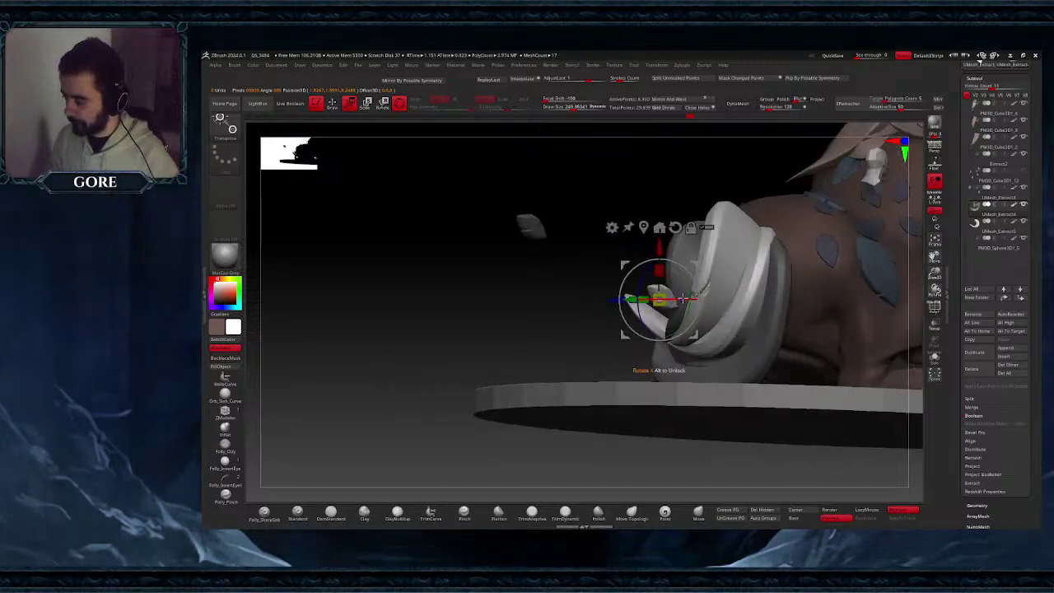
# - Turn the copied leaf around and move it against the outer side of the tail
pyautogui.moveTo(682, 298); pyautogui.dragTo(659, 299)
pyautogui.moveTo(935, 290); pyautogui.dragTo(832, 280)
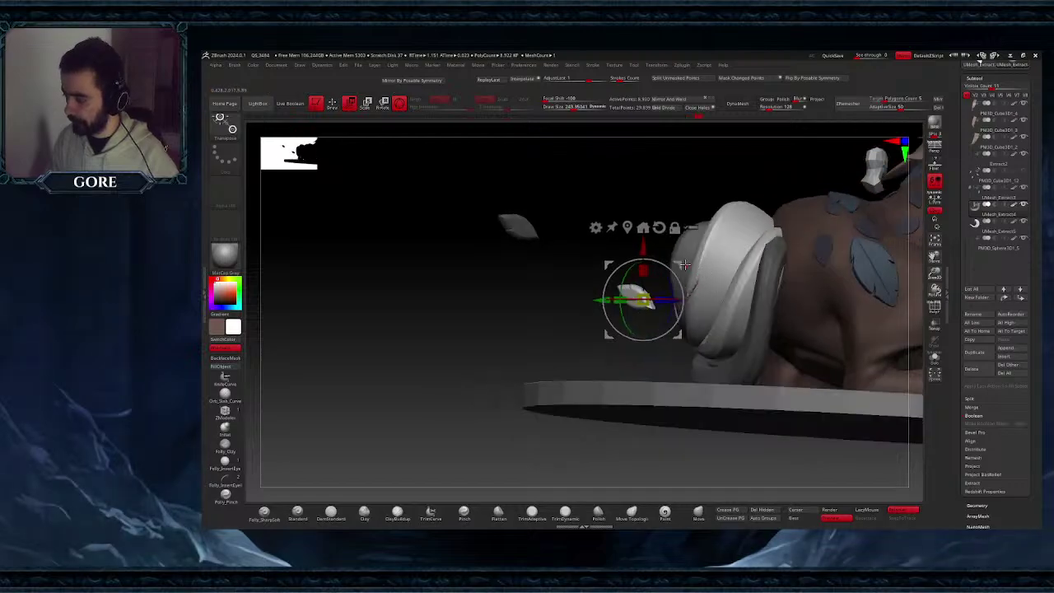
pyautogui.moveTo(683, 264); pyautogui.dragTo(762, 303)
pyautogui.moveTo(935, 290); pyautogui.dragTo(827, 282)
pyautogui.moveTo(754, 295)
pyautogui.mouseDown()
pyautogui.moveTo(756, 279)
pyautogui.moveTo(736, 284)
pyautogui.mouseUp()
# - Rotate the copied leaf to point downward and raise it into the upper outer side of the tail
pyautogui.moveTo(767, 284); pyautogui.dragTo(721, 312, button='right')
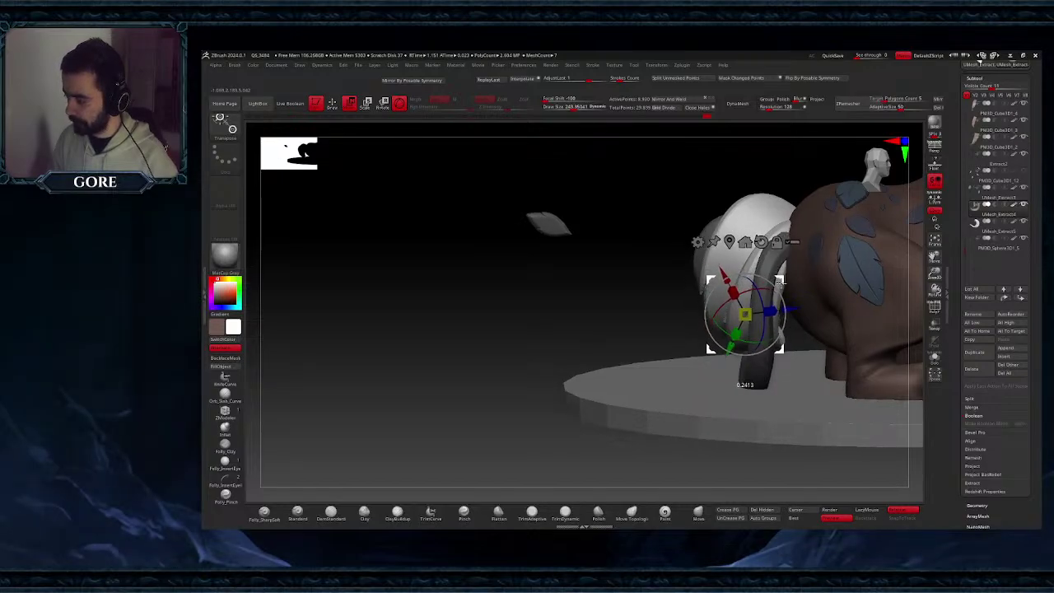
pyautogui.moveTo(778, 284)
pyautogui.mouseDown(button='right')
pyautogui.moveTo(811, 285)
pyautogui.moveTo(786, 283)
pyautogui.mouseUp(button='right')
pyautogui.moveTo(758, 275); pyautogui.dragTo(762, 274)
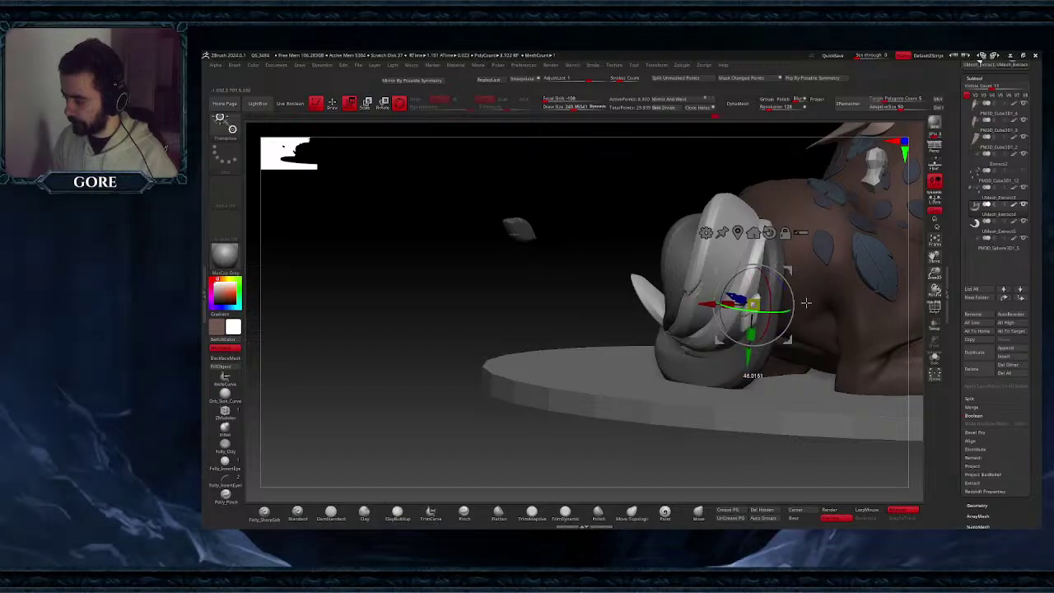
pyautogui.moveTo(792, 266); pyautogui.dragTo(794, 234)
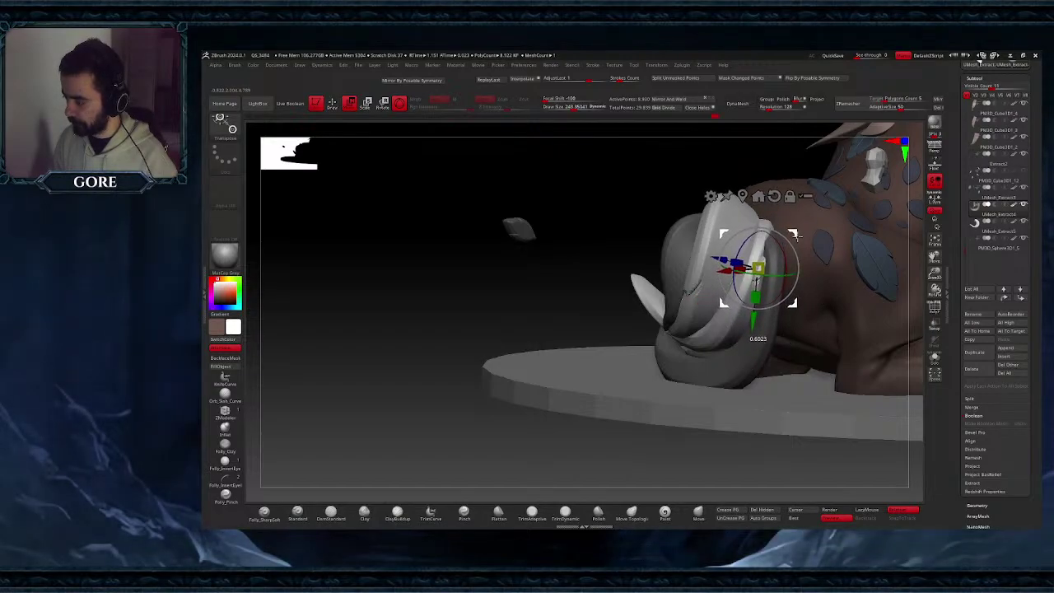
pyautogui.moveTo(795, 237); pyautogui.dragTo(815, 253, button='right')
pyautogui.moveTo(778, 276); pyautogui.dragTo(726, 277)
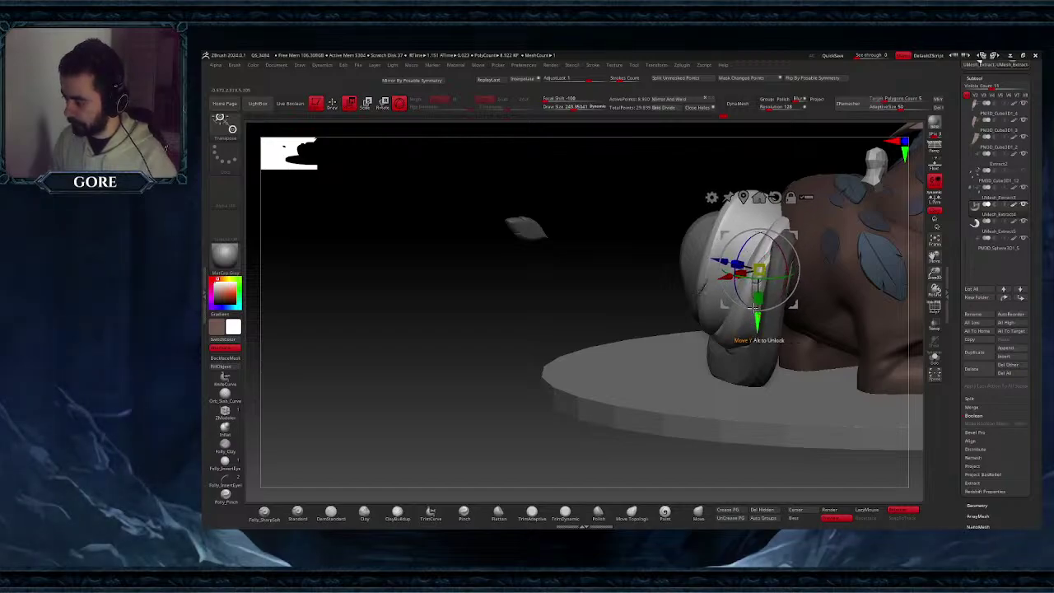
# - Apply a bend curve to the copied leaf and stretch its tip forward beneath the tail toward the hind leg
pyautogui.click(712, 198)
pyautogui.click(798, 223)
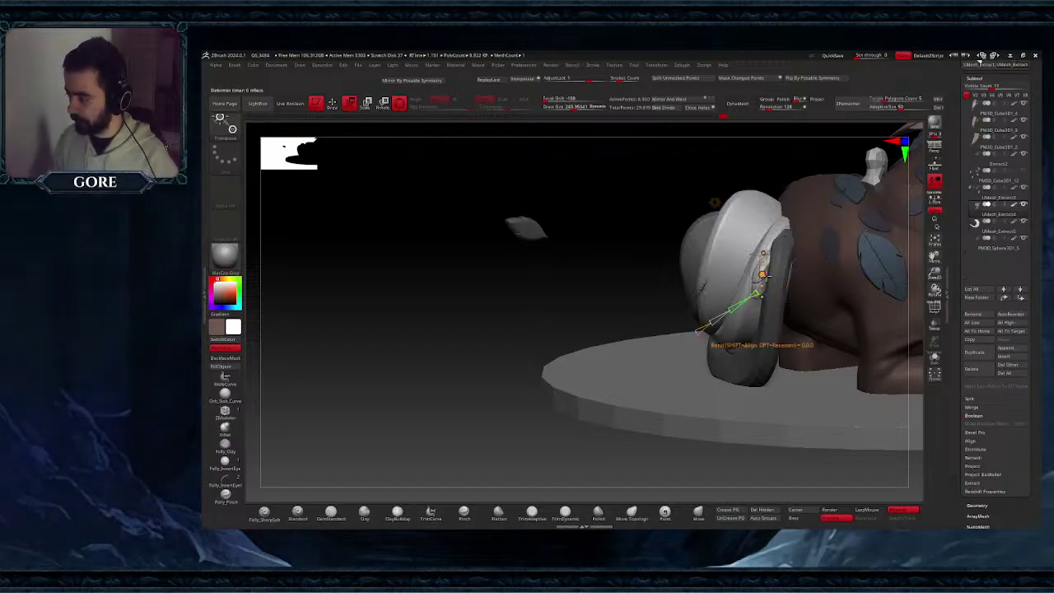
pyautogui.moveTo(737, 290); pyautogui.dragTo(760, 271, button='right')
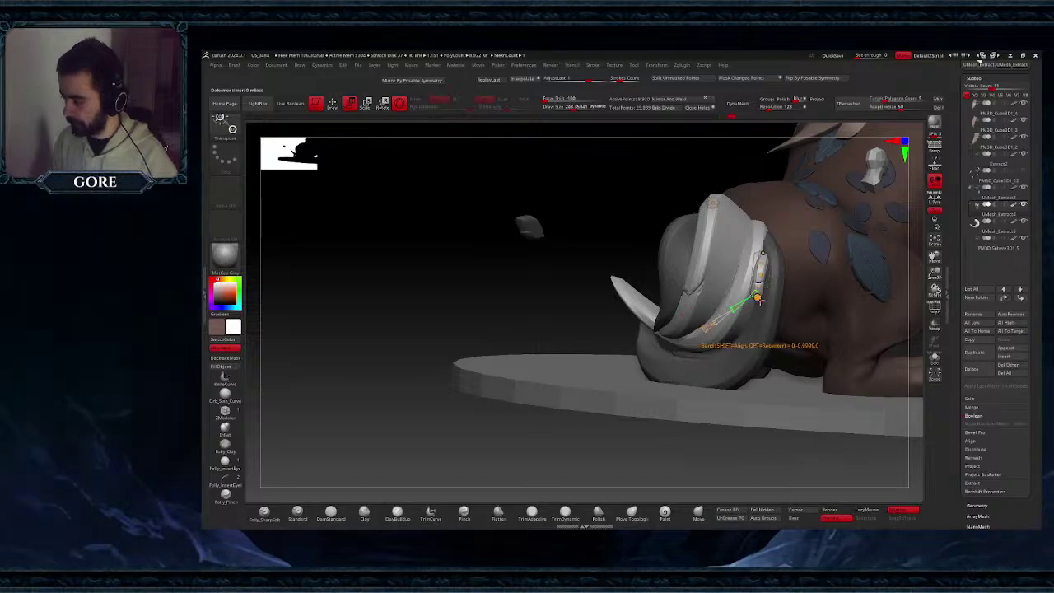
pyautogui.moveTo(645, 362); pyautogui.dragTo(712, 357, button='right')
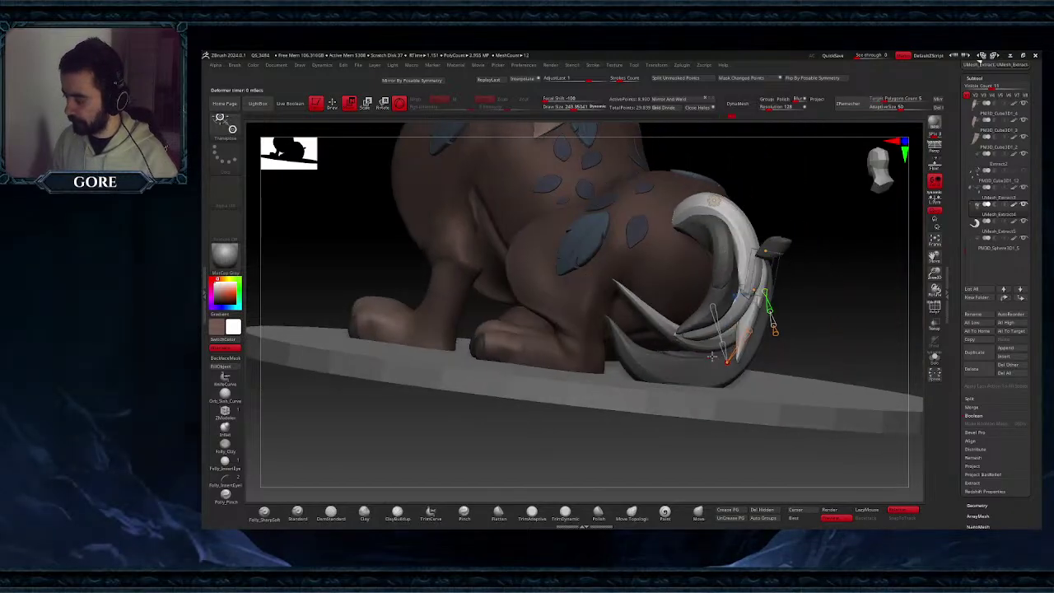
pyautogui.moveTo(725, 363); pyautogui.dragTo(626, 354)
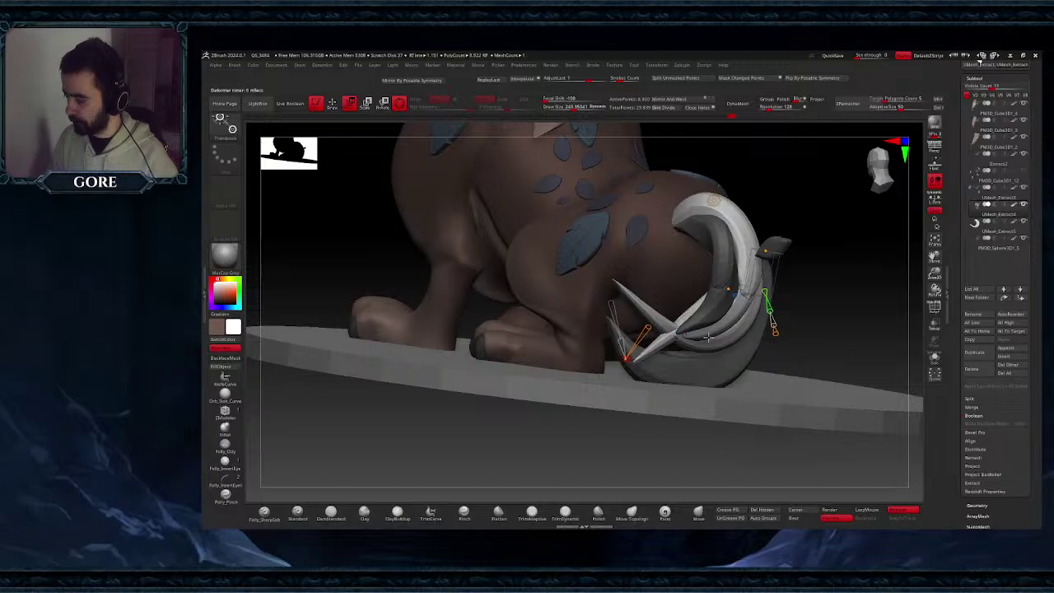
# - Pull the new leaf's upper curve point down along the tail and shift its tip inward toward the hind leg
pyautogui.moveTo(732, 306); pyautogui.dragTo(735, 287, button='right')
pyautogui.moveTo(731, 289); pyautogui.dragTo(747, 336)
pyautogui.moveTo(758, 394); pyautogui.dragTo(700, 386, button='right')
pyautogui.moveTo(742, 350); pyautogui.dragTo(780, 388, button='right')
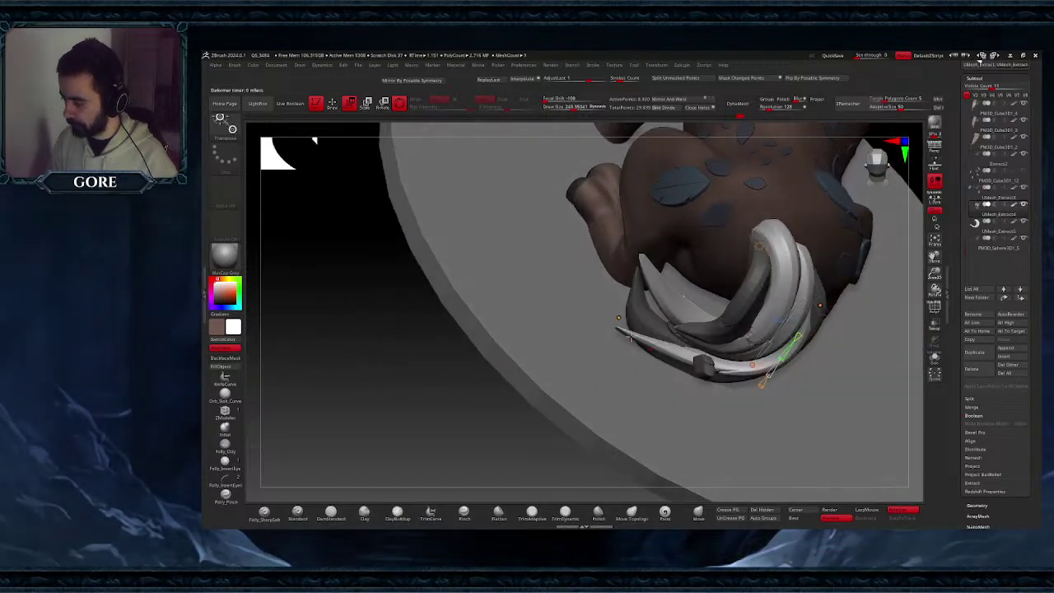
pyautogui.moveTo(629, 312); pyautogui.dragTo(641, 302)
# - Adjust the new leaf's curve from behind and tuck its root end into the tail's upper outer side
pyautogui.moveTo(778, 398); pyautogui.dragTo(714, 380, button='right')
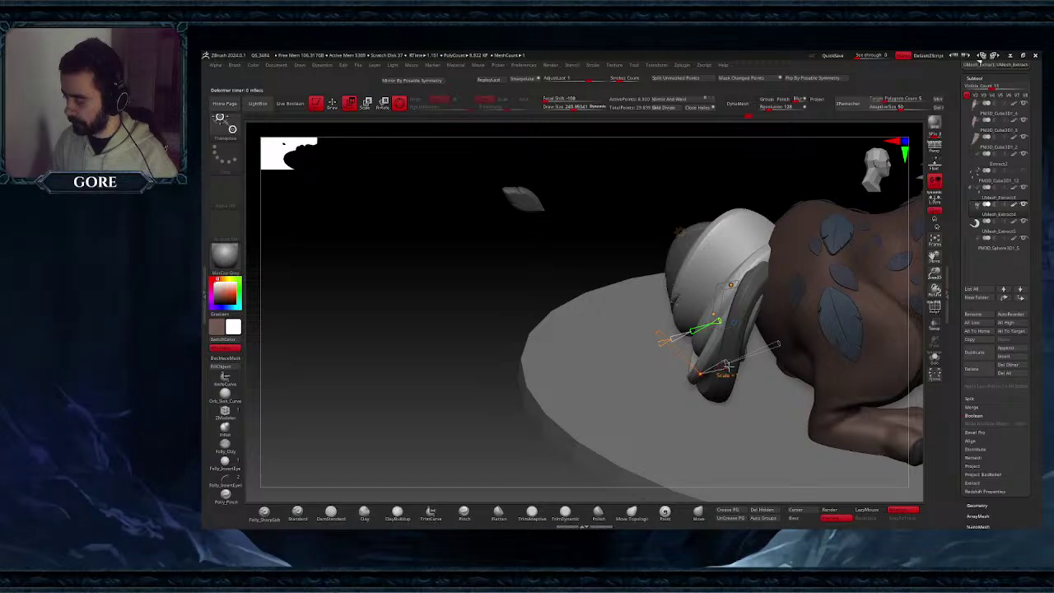
pyautogui.moveTo(654, 315); pyautogui.dragTo(660, 278)
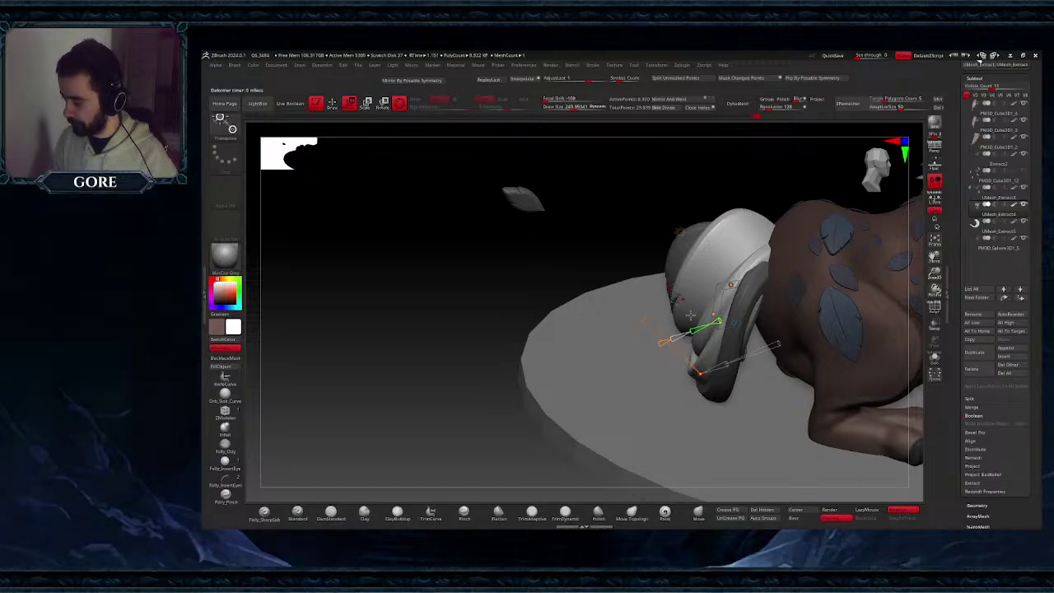
pyautogui.moveTo(691, 315); pyautogui.dragTo(756, 283, button='right')
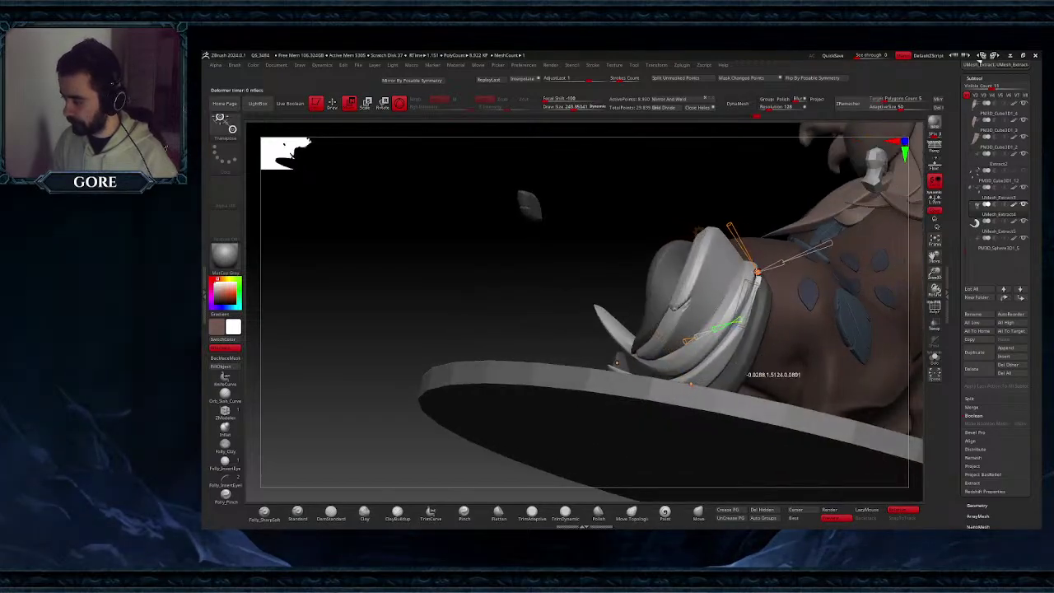
pyautogui.moveTo(756, 270); pyautogui.dragTo(750, 277)
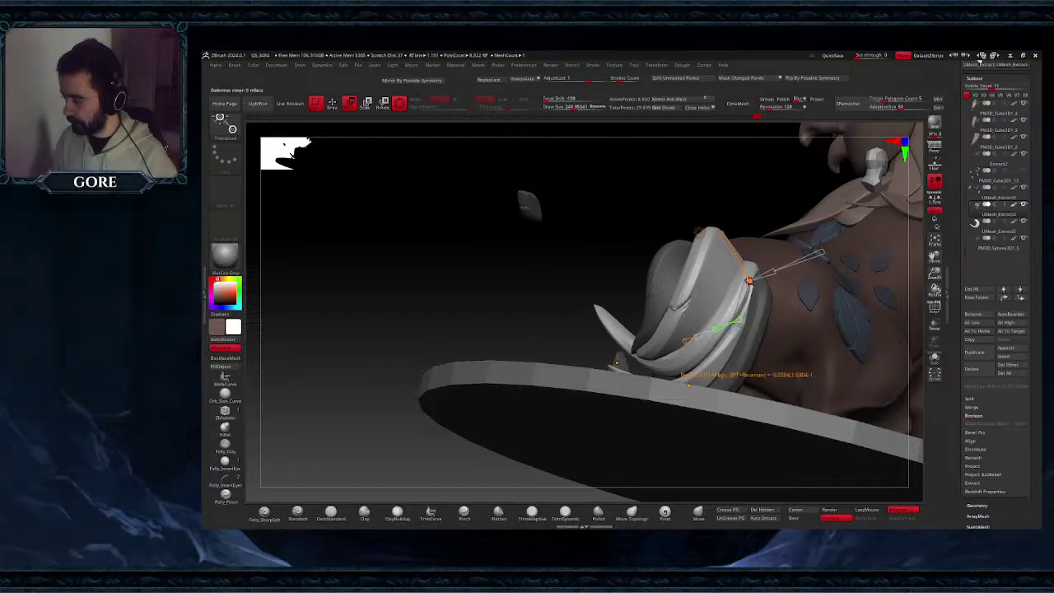
# - Refine the newest leaf's bend curve from the side, adjusting its tip below the tail near the hind leg
pyautogui.moveTo(687, 384); pyautogui.dragTo(811, 440, button='right')
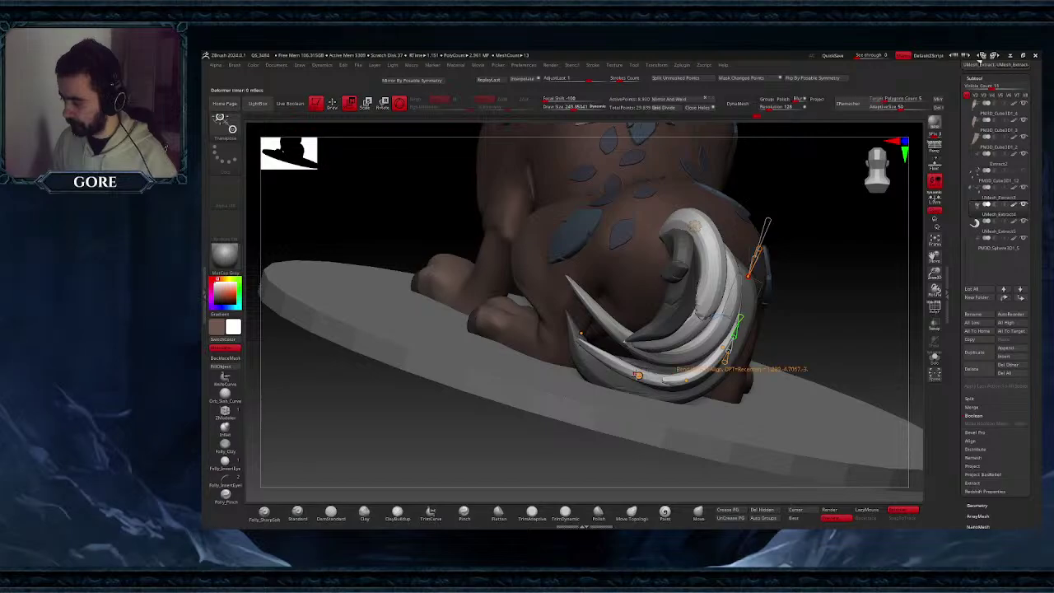
pyautogui.click(637, 375)
pyautogui.click(582, 333)
pyautogui.moveTo(581, 332); pyautogui.dragTo(613, 327, button='right')
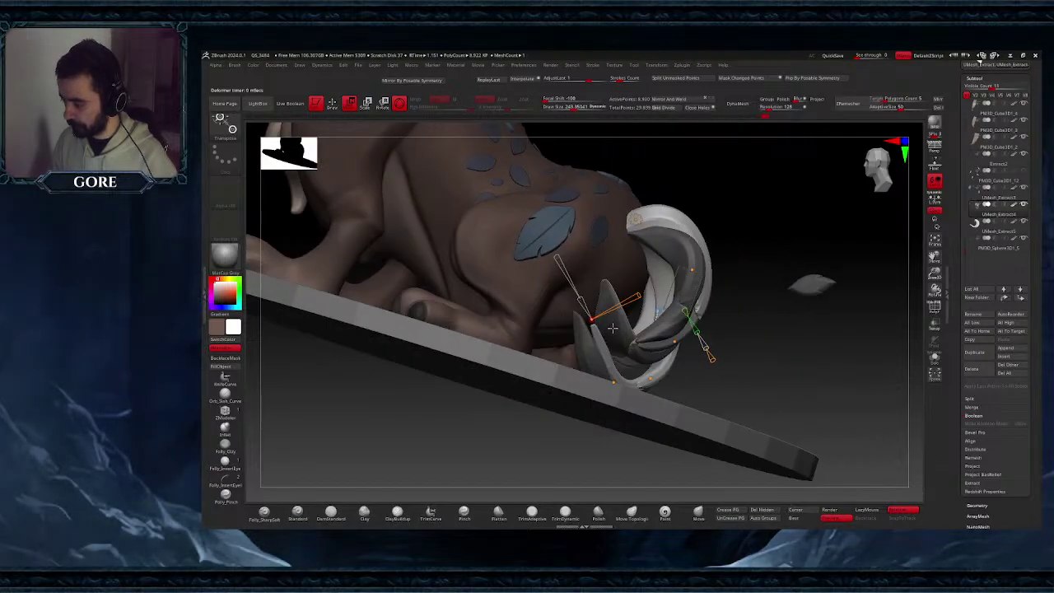
pyautogui.moveTo(711, 357); pyautogui.dragTo(707, 352)
pyautogui.moveTo(707, 352); pyautogui.dragTo(521, 336, button='right')
pyautogui.moveTo(681, 334); pyautogui.dragTo(675, 330)
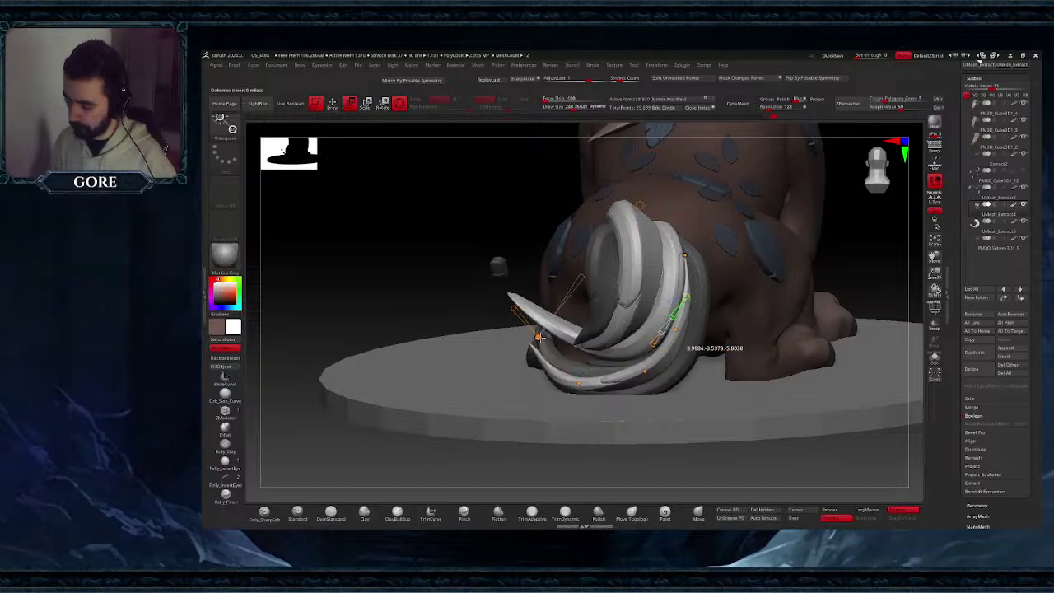
# - Lower the leaf's tip and lower curve points to follow the tail's underside, and accept the bend deformation
pyautogui.moveTo(539, 337); pyautogui.dragTo(540, 349)
pyautogui.moveTo(578, 383); pyautogui.dragTo(578, 387)
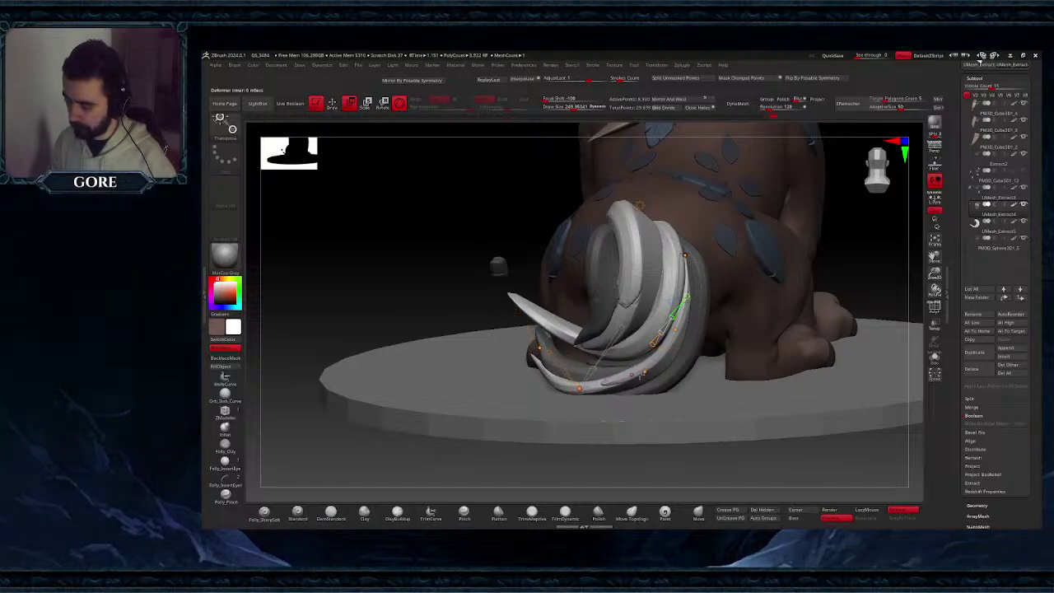
pyautogui.moveTo(641, 376); pyautogui.dragTo(544, 362, button='right')
pyautogui.moveTo(649, 380); pyautogui.dragTo(650, 382)
pyautogui.moveTo(651, 382); pyautogui.dragTo(691, 395, button='right')
pyautogui.moveTo(660, 363); pyautogui.dragTo(674, 337)
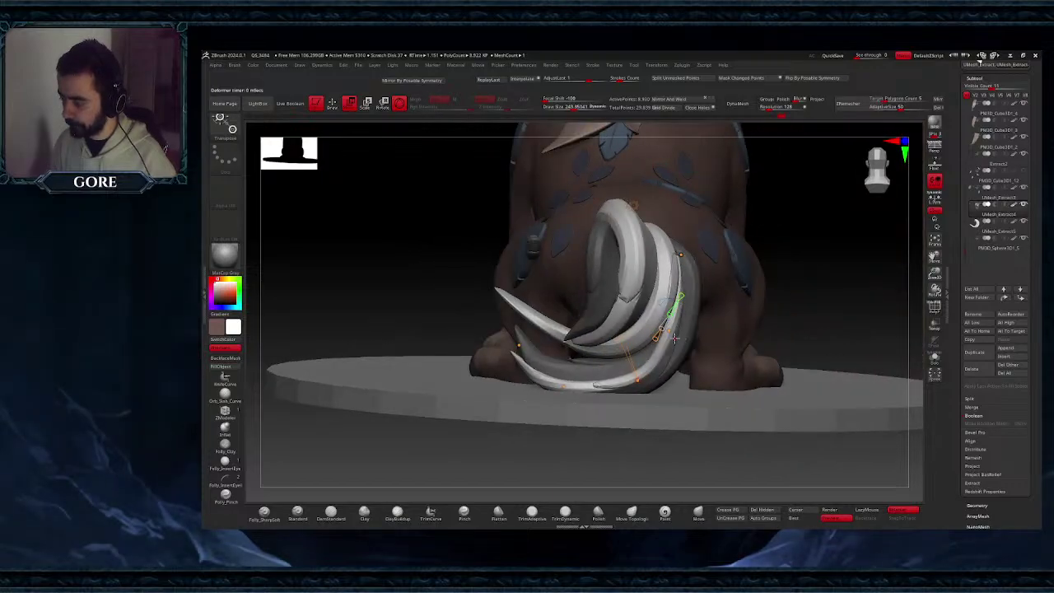
pyautogui.moveTo(696, 280); pyautogui.dragTo(719, 288, button='right')
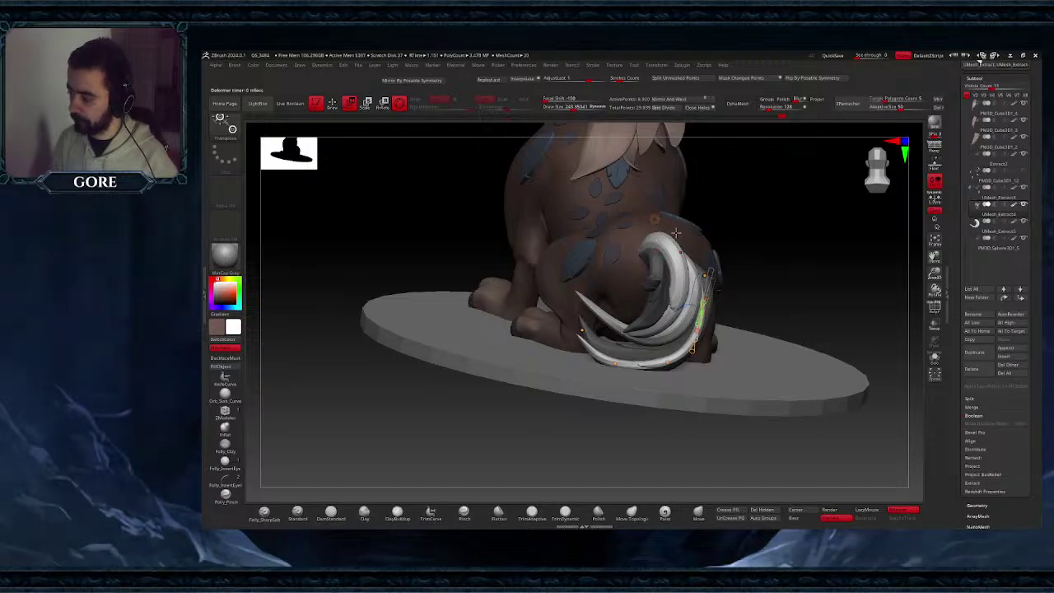
pyautogui.click(653, 218)
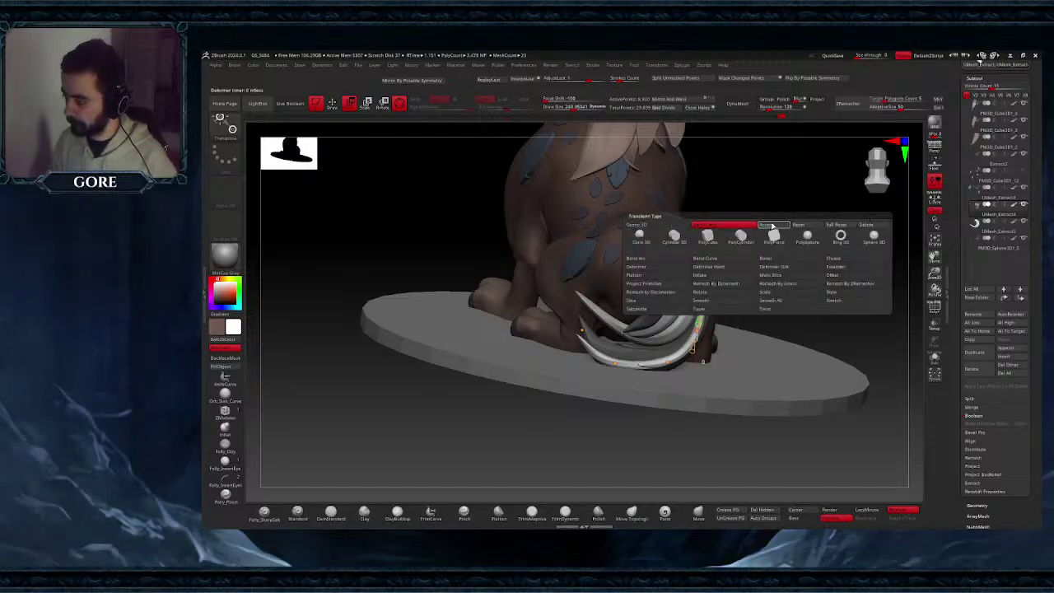
pyautogui.click(772, 226)
# - Duplicate the loose spare leaf beside the tail and move the copy toward the tail's upper curve
pyautogui.moveTo(697, 319); pyautogui.dragTo(677, 295, button='right')
pyautogui.moveTo(677, 295); pyautogui.dragTo(804, 326, button='right')
pyautogui.moveTo(934, 258); pyautogui.dragTo(877, 281)
pyautogui.moveTo(738, 334); pyautogui.dragTo(750, 333)
pyautogui.moveTo(750, 334)
pyautogui.mouseDown(button='right')
pyautogui.moveTo(723, 343)
pyautogui.moveTo(752, 371)
pyautogui.moveTo(765, 345)
pyautogui.mouseUp(button='right')
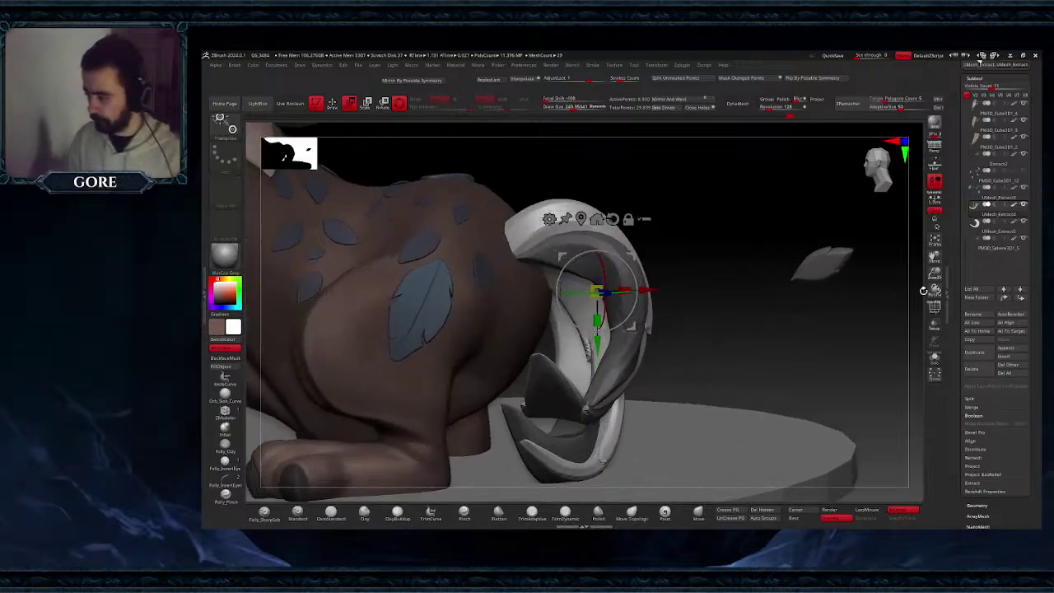
pyautogui.click(332, 104)
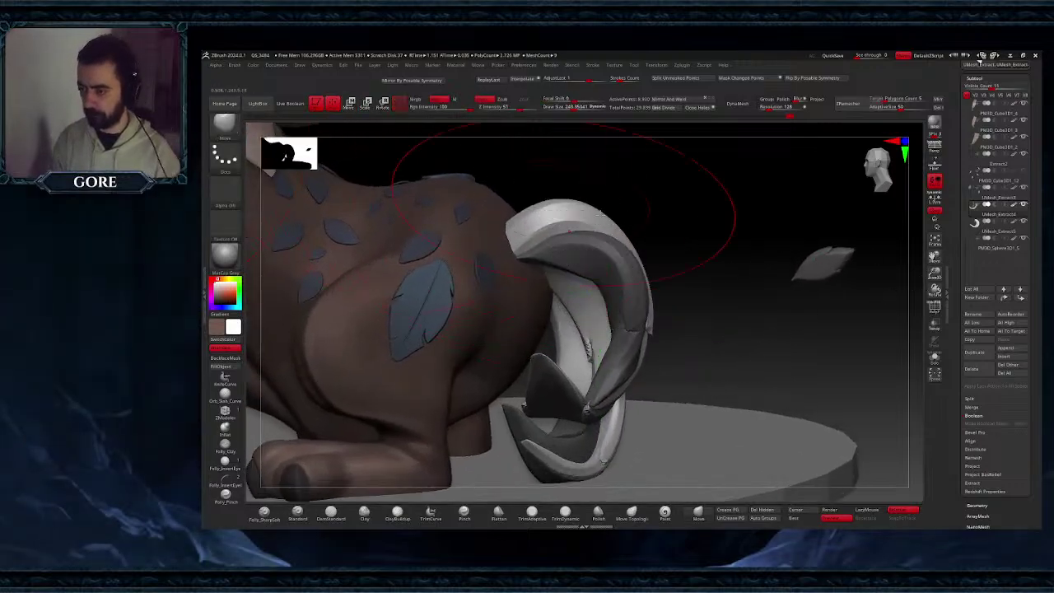
pyautogui.click(349, 103)
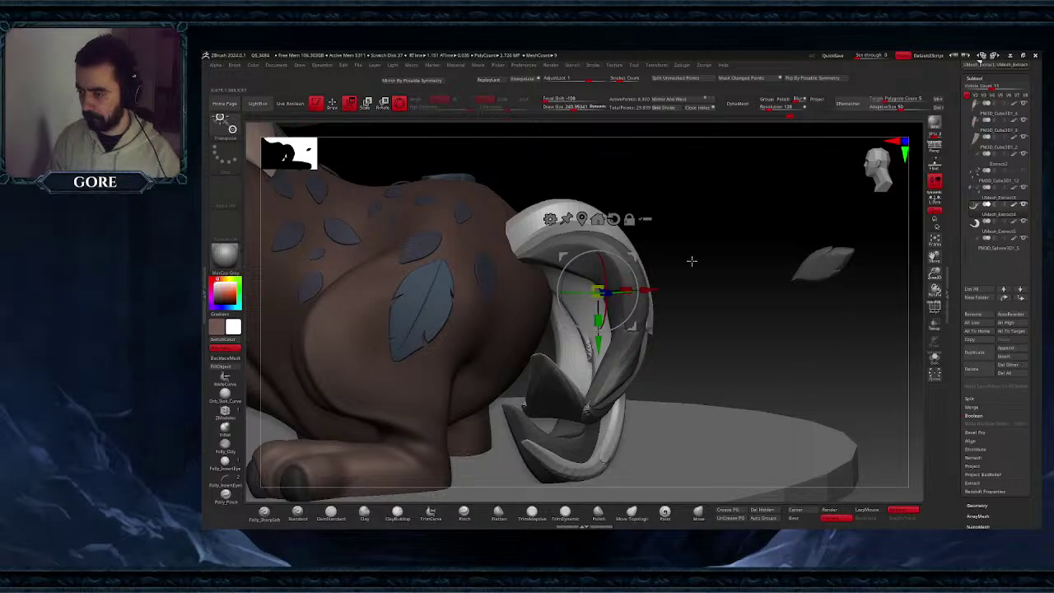
pyautogui.keyDown('ctrl'); pyautogui.click(820, 265); pyautogui.keyUp('ctrl')
pyautogui.keyDown('ctrl'); pyautogui.moveTo(862, 229); pyautogui.dragTo(710, 229); pyautogui.keyUp('ctrl')
pyautogui.moveTo(688, 272); pyautogui.dragTo(623, 259)
# - Rotate the copied leaf and position it against the rump beneath the top of the tail
pyautogui.moveTo(710, 288); pyautogui.dragTo(712, 276, button='right')
pyautogui.moveTo(804, 238); pyautogui.dragTo(716, 262)
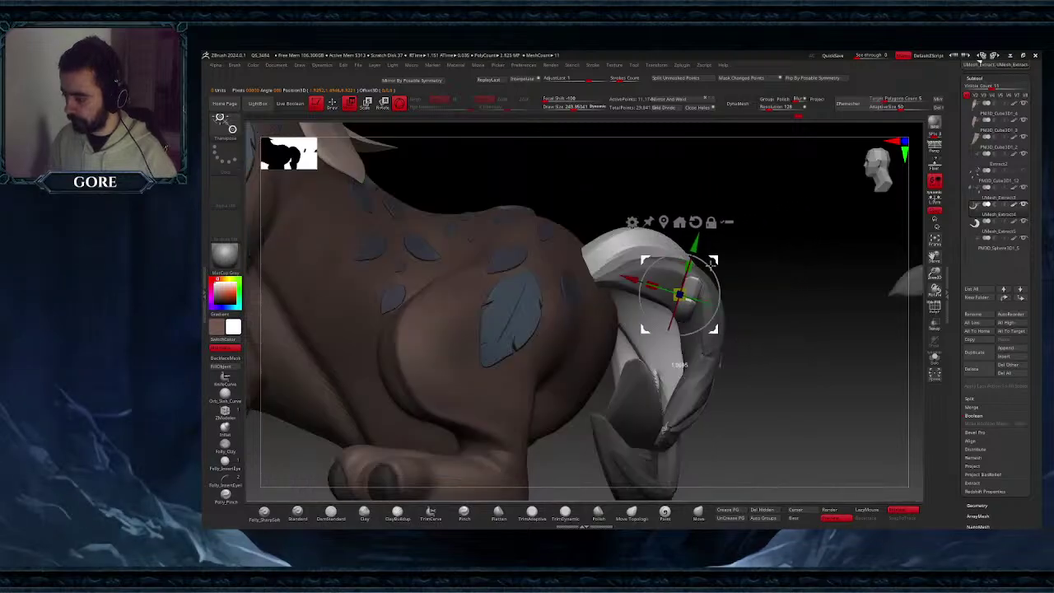
pyautogui.moveTo(710, 251); pyautogui.dragTo(649, 257, button='right')
pyautogui.moveTo(651, 285); pyautogui.dragTo(595, 263)
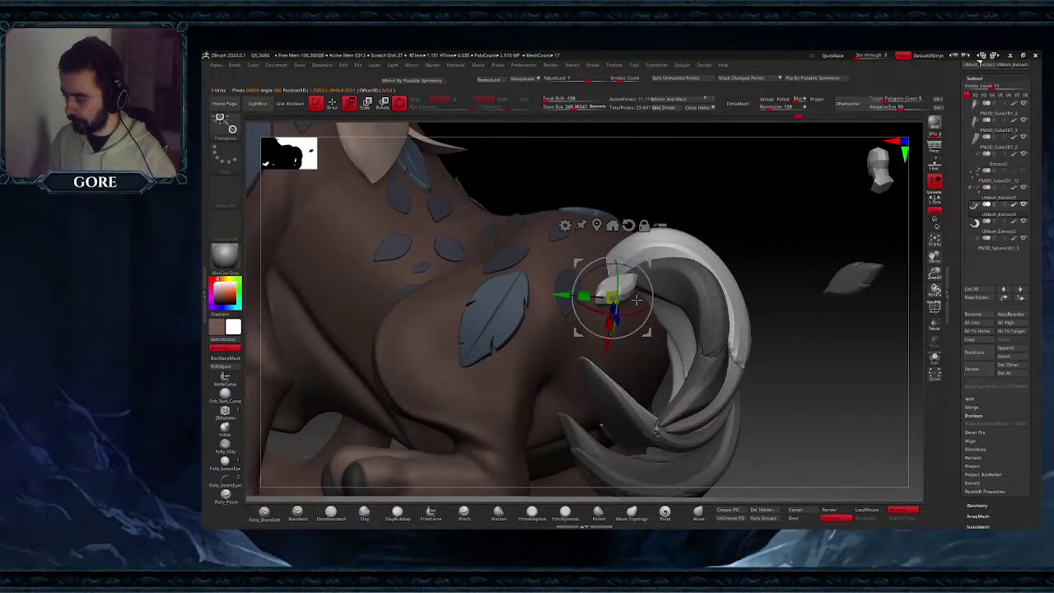
pyautogui.moveTo(659, 284); pyautogui.dragTo(774, 281, button='right')
pyautogui.moveTo(775, 281); pyautogui.dragTo(670, 297)
# - Turn the copied leaf to point downward and seat it in the hollow on the tail's inner side
pyautogui.moveTo(718, 300); pyautogui.dragTo(600, 354, button='right')
pyautogui.moveTo(595, 316); pyautogui.dragTo(638, 316)
pyautogui.moveTo(642, 340); pyautogui.dragTo(613, 324, button='right')
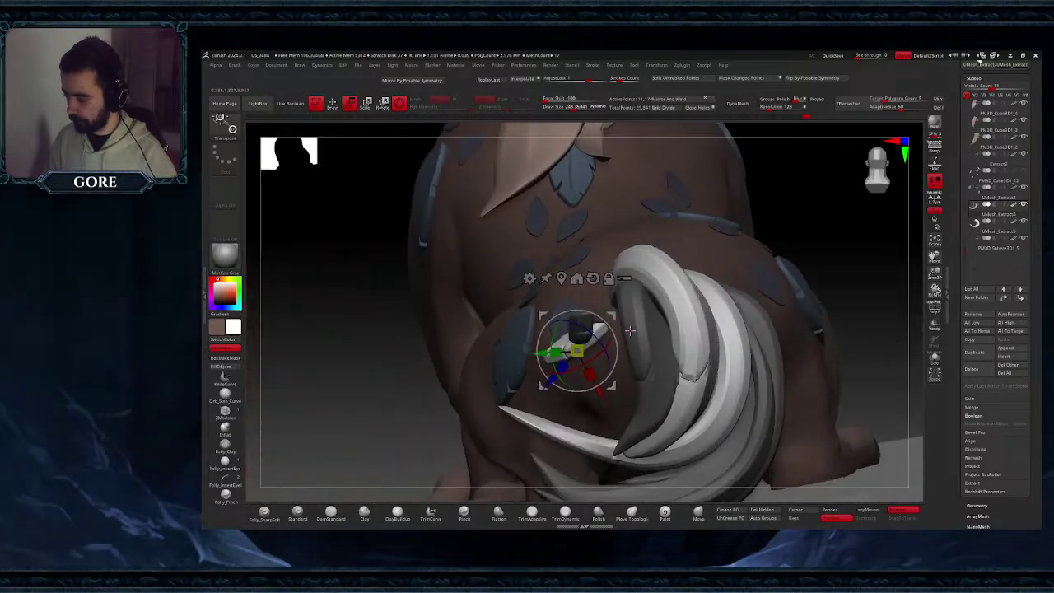
pyautogui.moveTo(612, 316); pyautogui.dragTo(658, 315)
pyautogui.moveTo(586, 354); pyautogui.dragTo(650, 326, button='right')
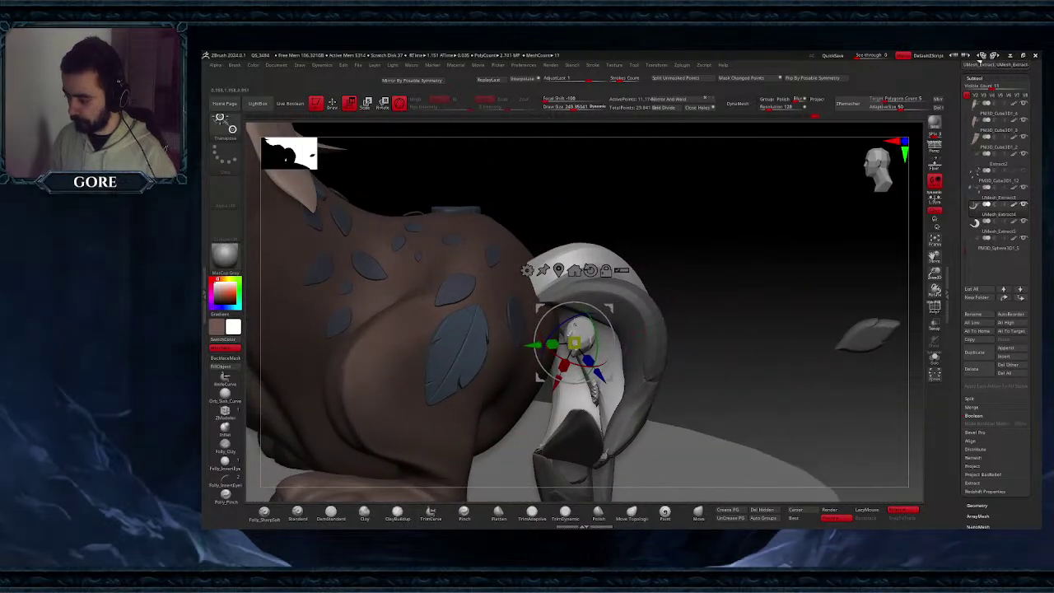
pyautogui.moveTo(575, 323); pyautogui.dragTo(579, 350)
pyautogui.moveTo(608, 308); pyautogui.dragTo(603, 307)
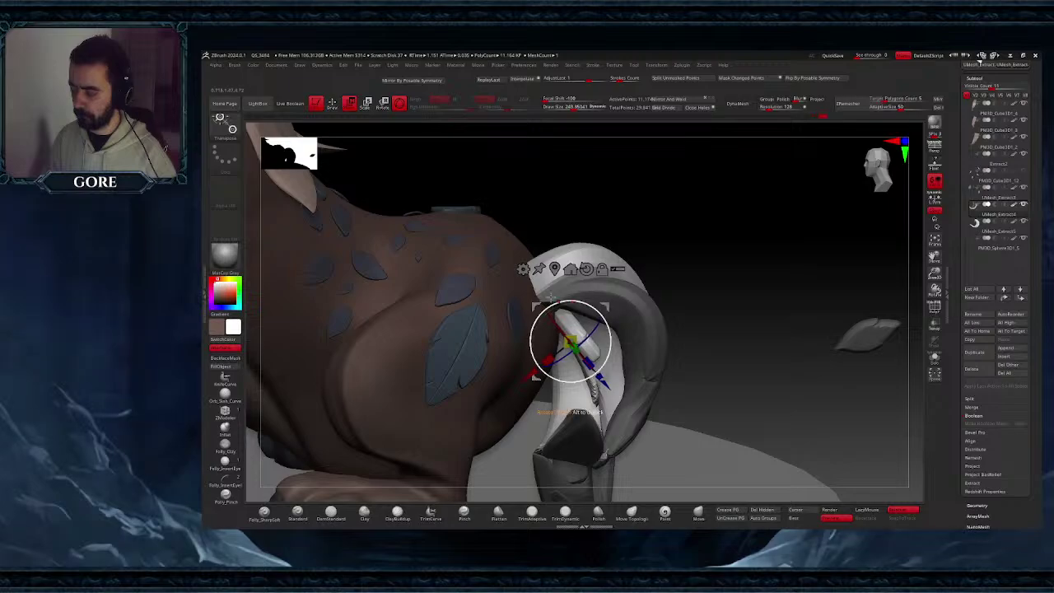
# - Apply a bend curve to the copied leaf and stretch its lower end down along the tail's inner side
pyautogui.click(523, 269)
pyautogui.click(612, 292)
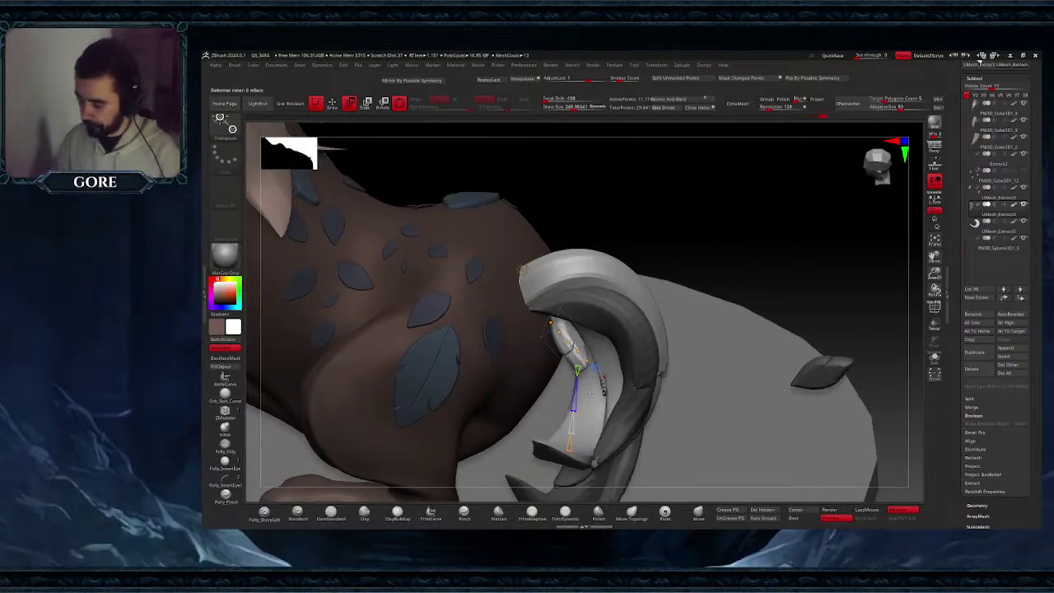
pyautogui.moveTo(570, 446); pyautogui.dragTo(571, 414)
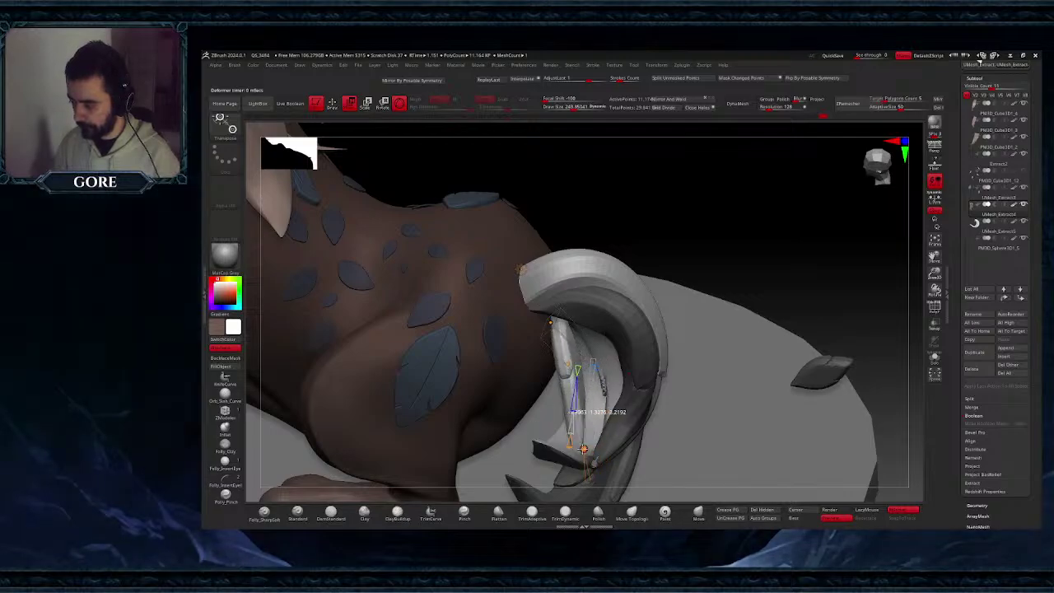
pyautogui.moveTo(629, 356); pyautogui.dragTo(588, 370, button='right')
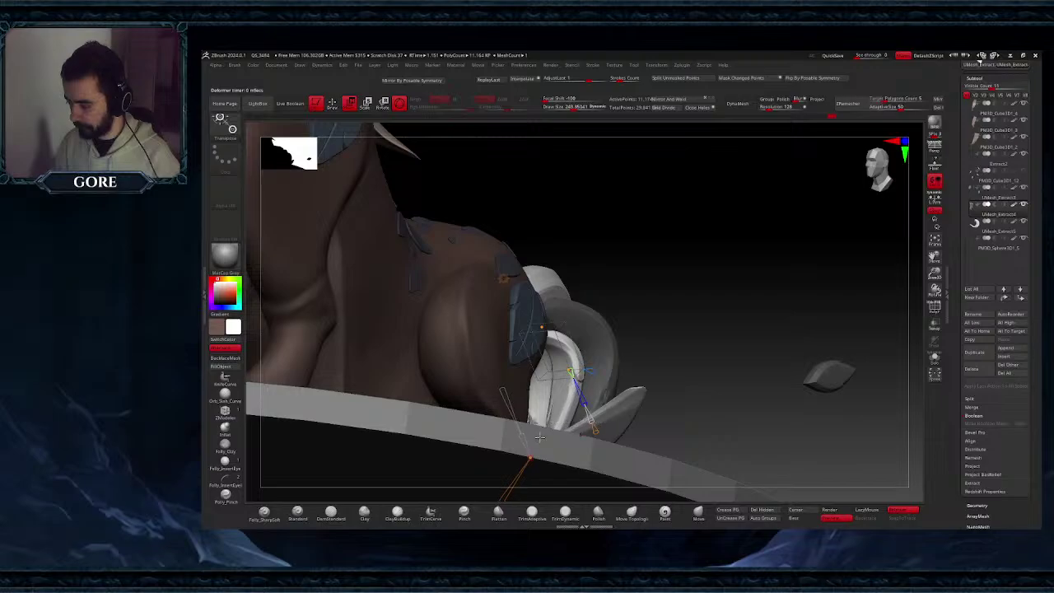
pyautogui.moveTo(539, 438); pyautogui.dragTo(527, 466, button='right')
pyautogui.moveTo(583, 421); pyautogui.dragTo(564, 359, button='right')
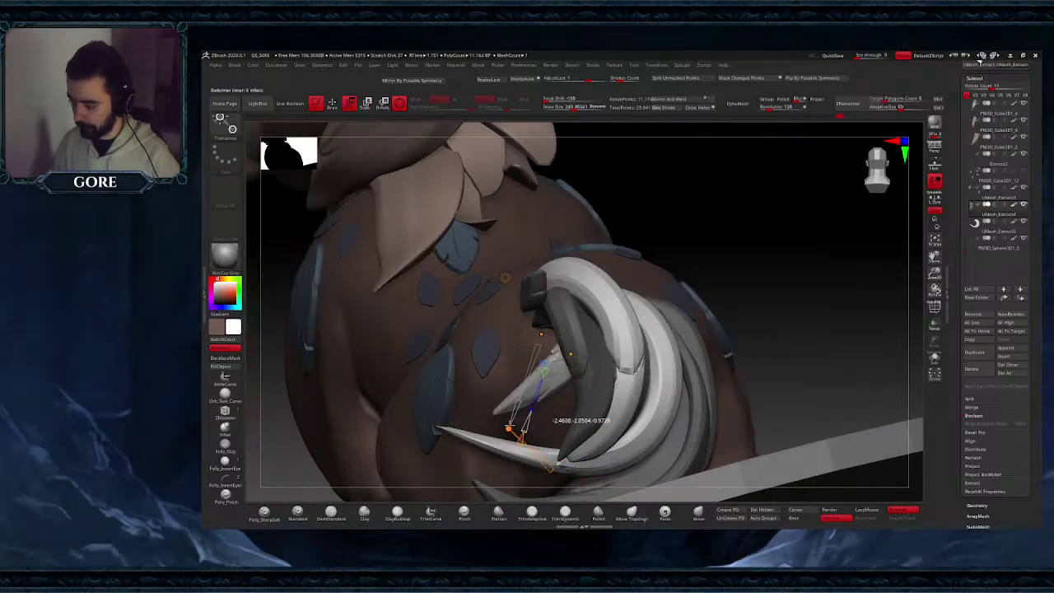
# - Bow the leaf's middle outward along the tail and curl its tip back toward the hind leg
pyautogui.moveTo(570, 354); pyautogui.dragTo(585, 409)
pyautogui.moveTo(586, 410); pyautogui.dragTo(600, 390, button='right')
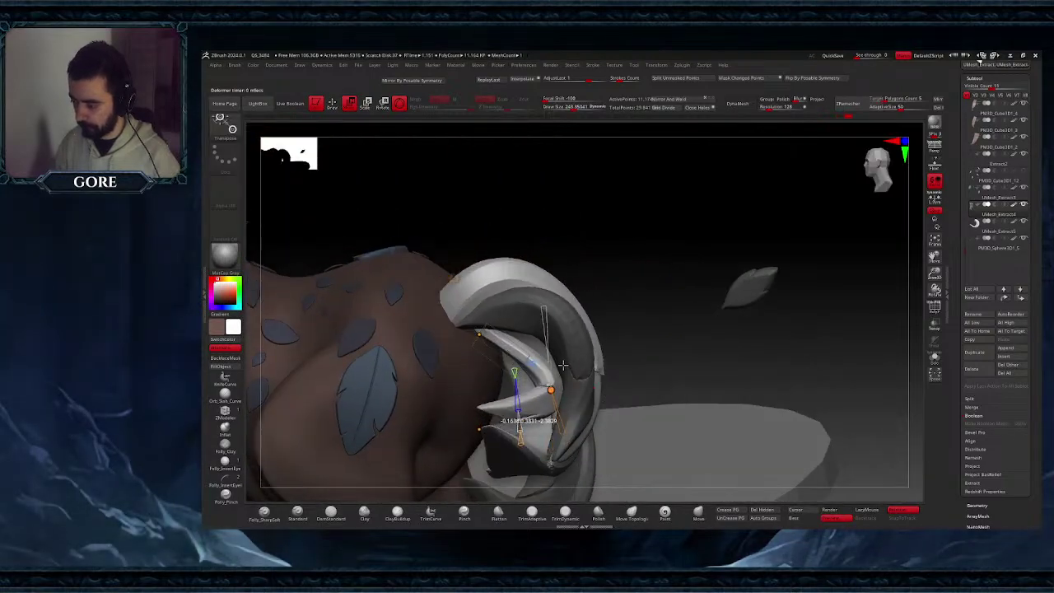
pyautogui.moveTo(564, 364); pyautogui.dragTo(558, 358)
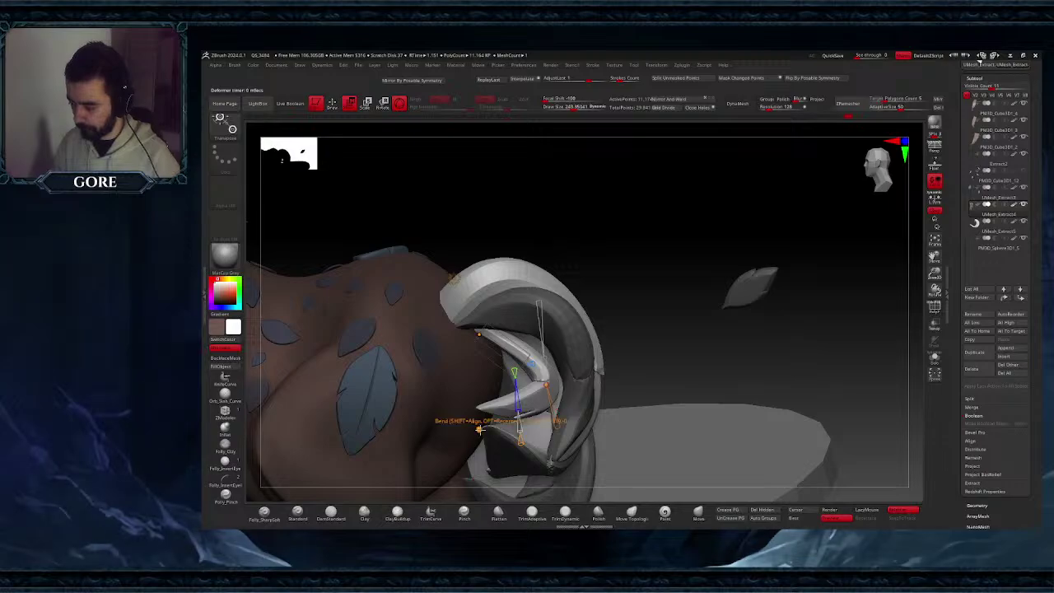
pyautogui.moveTo(480, 429); pyautogui.dragTo(491, 447)
pyautogui.moveTo(520, 421); pyautogui.dragTo(557, 397, button='right')
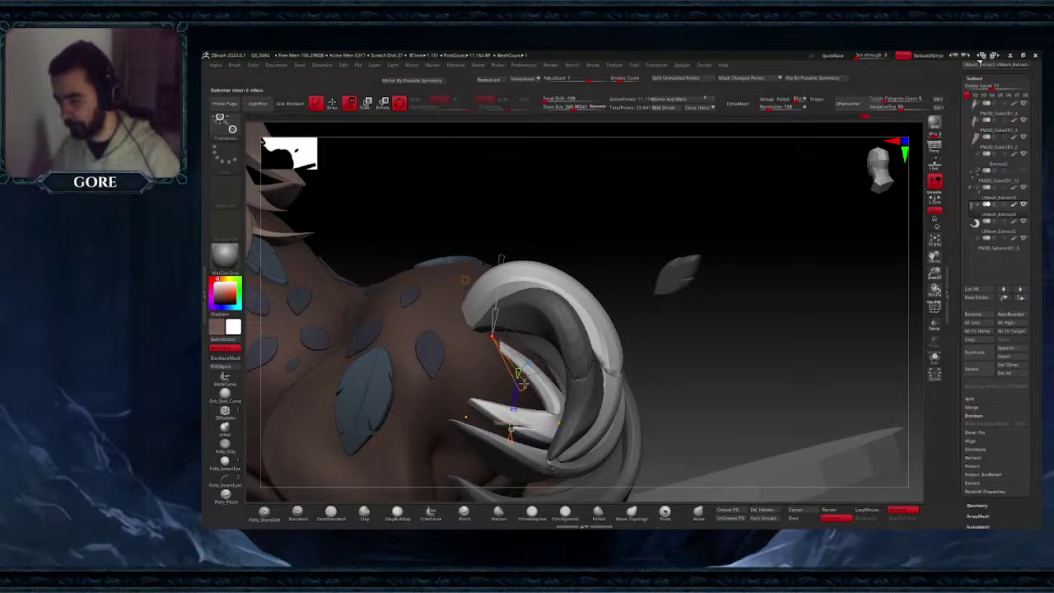
# - Reposition the leaf's root point and tuck it beneath the tail's top leaves at the rump
pyautogui.moveTo(497, 337); pyautogui.dragTo(504, 329)
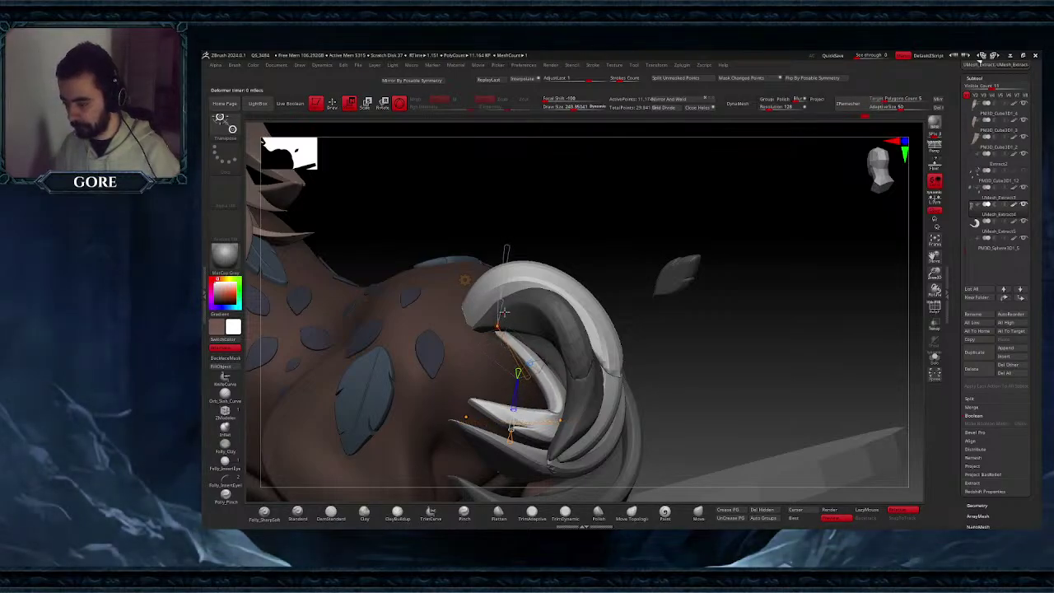
pyautogui.moveTo(497, 327); pyautogui.dragTo(532, 328, button='right')
pyautogui.moveTo(490, 326); pyautogui.dragTo(524, 334)
pyautogui.moveTo(525, 334); pyautogui.dragTo(487, 347, button='right')
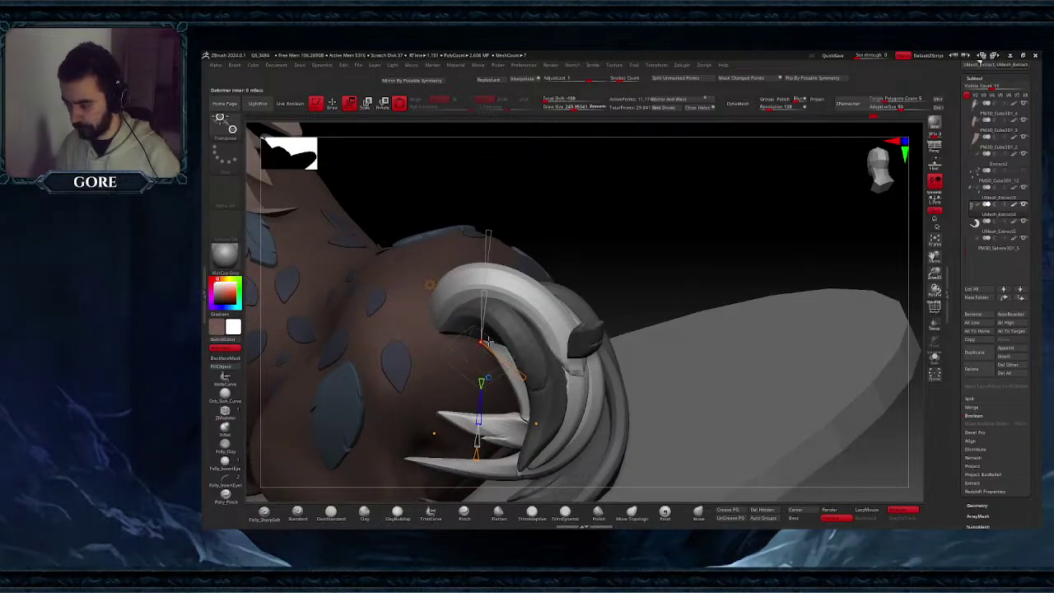
pyautogui.moveTo(485, 343); pyautogui.dragTo(460, 348)
pyautogui.moveTo(460, 348); pyautogui.dragTo(494, 344, button='right')
pyautogui.moveTo(486, 340)
pyautogui.mouseDown()
pyautogui.moveTo(510, 332)
pyautogui.moveTo(479, 330)
pyautogui.mouseUp()
# - Extend the inner leaf's tip toward the hind leg and push its middle curve points out against the neighbouring leaves
pyautogui.moveTo(479, 330); pyautogui.dragTo(504, 396, button='right')
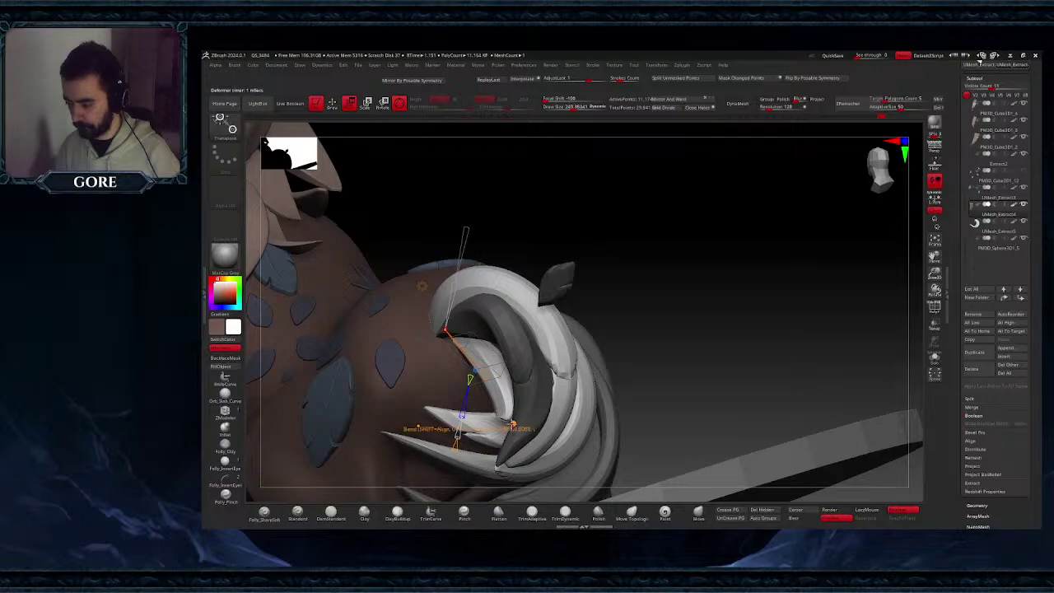
pyautogui.moveTo(504, 443); pyautogui.dragTo(508, 436)
pyautogui.moveTo(408, 438); pyautogui.dragTo(393, 445)
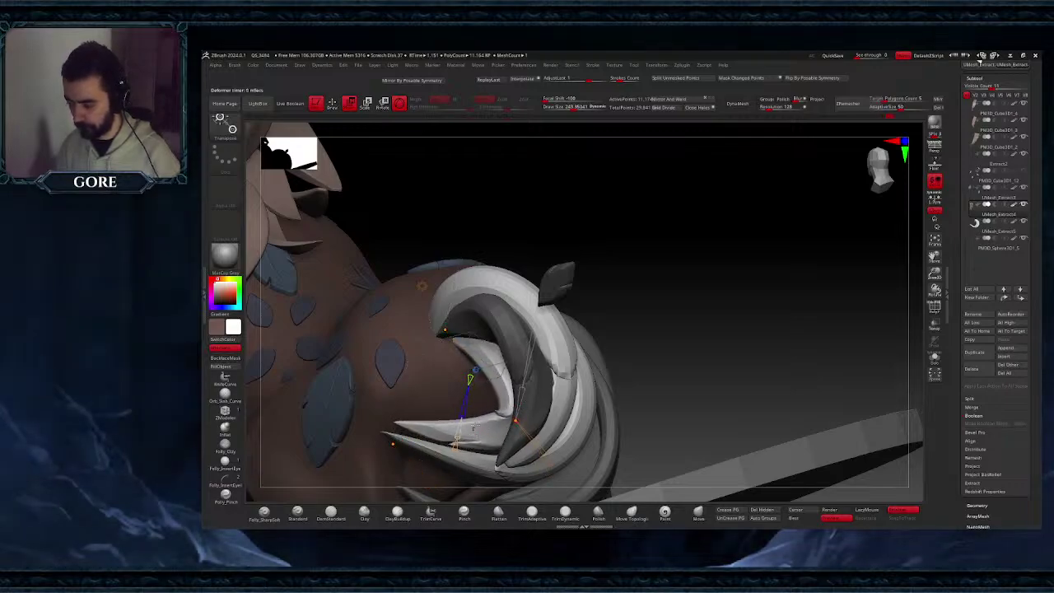
pyautogui.moveTo(443, 327); pyautogui.dragTo(442, 332)
pyautogui.moveTo(442, 332)
pyautogui.mouseDown(button='right')
pyautogui.moveTo(485, 349)
pyautogui.moveTo(435, 335)
pyautogui.mouseUp(button='right')
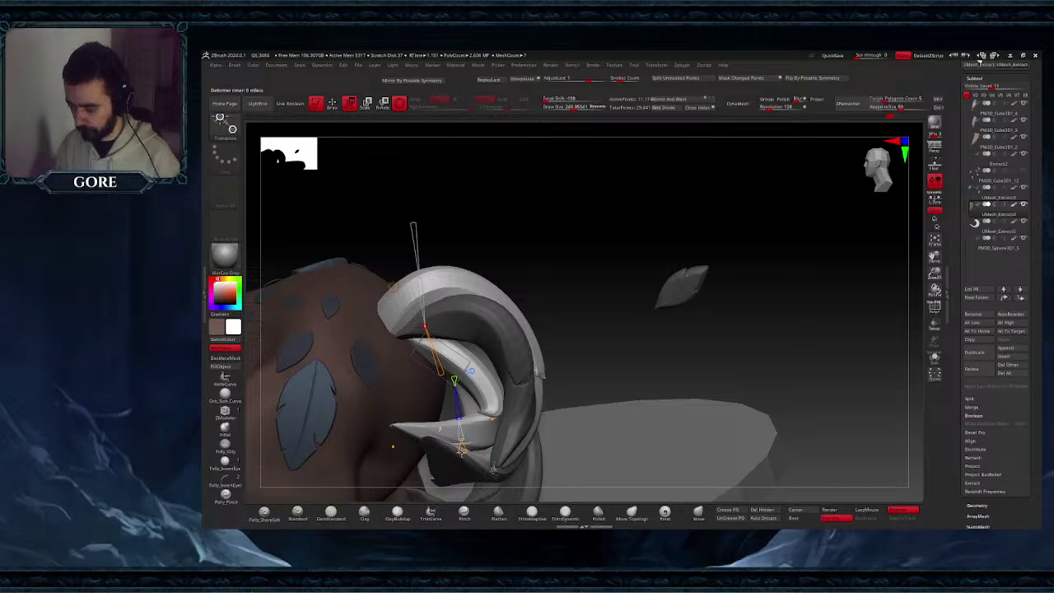
pyautogui.moveTo(479, 379); pyautogui.dragTo(483, 370)
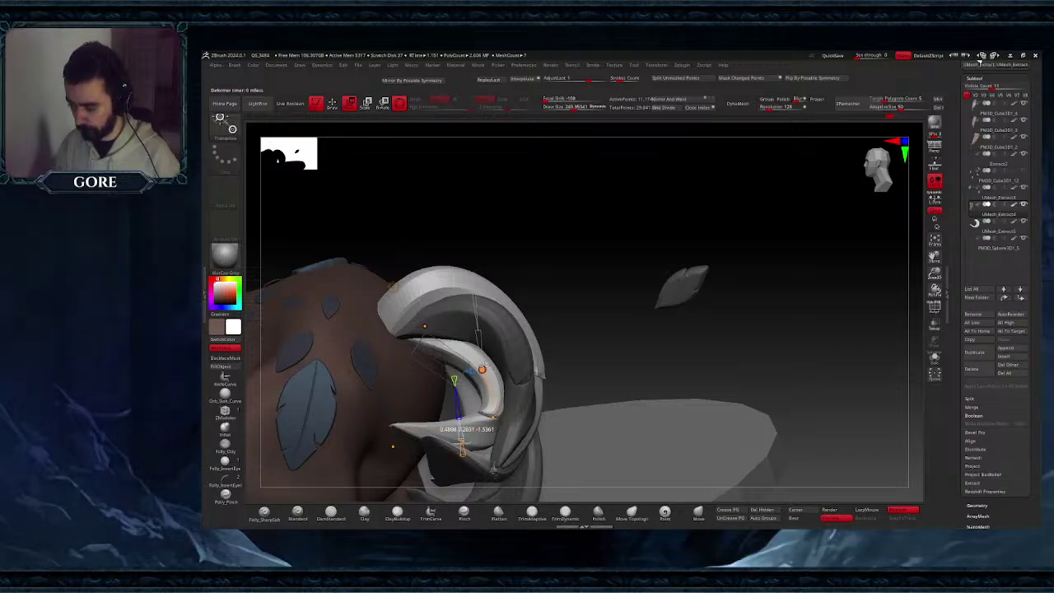
pyautogui.moveTo(472, 444); pyautogui.dragTo(474, 446, button='right')
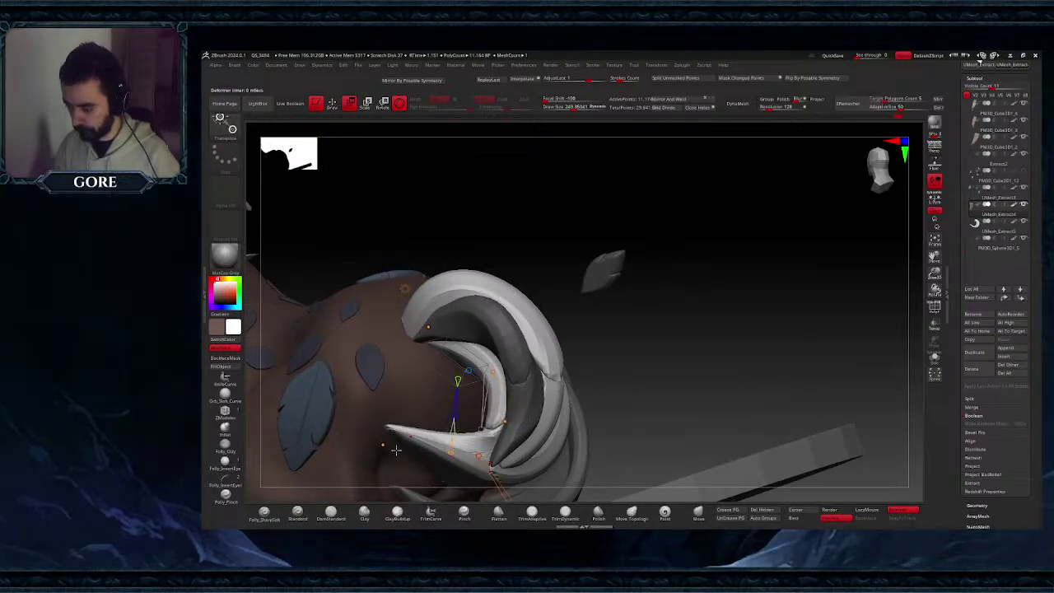
# - Try a different tip position on the inner leaf's curve and undo the last curve change
pyautogui.moveTo(397, 425)
pyautogui.mouseDown()
pyautogui.moveTo(410, 422)
pyautogui.moveTo(399, 428)
pyautogui.mouseUp()
pyautogui.moveTo(400, 428); pyautogui.dragTo(376, 461, button='right')
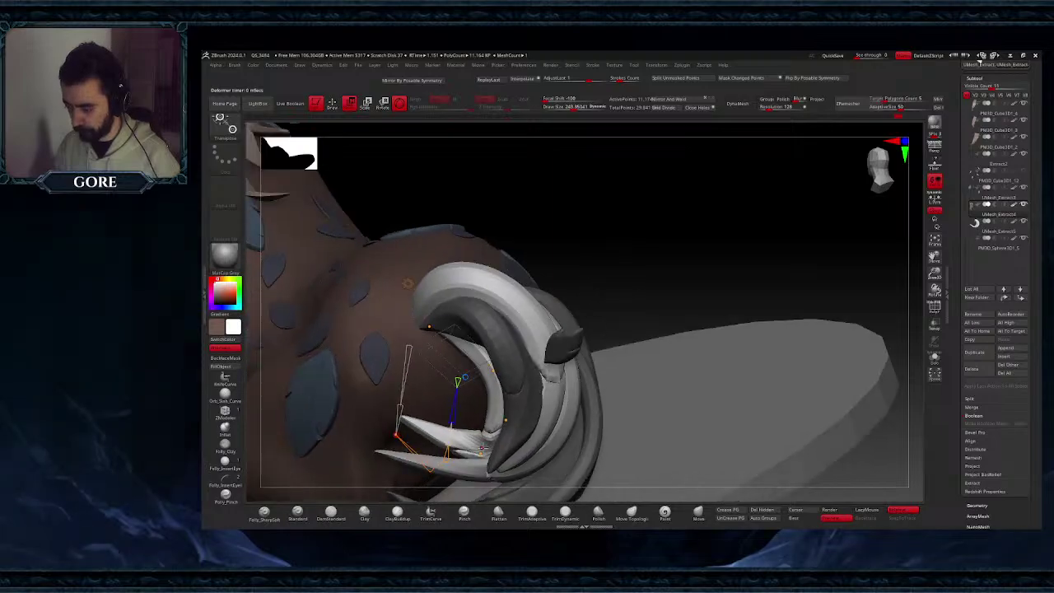
pyautogui.hotkey('ctrl', 'z')
pyautogui.moveTo(486, 453); pyautogui.dragTo(451, 439, button='right')
pyautogui.rightClick(450, 439)
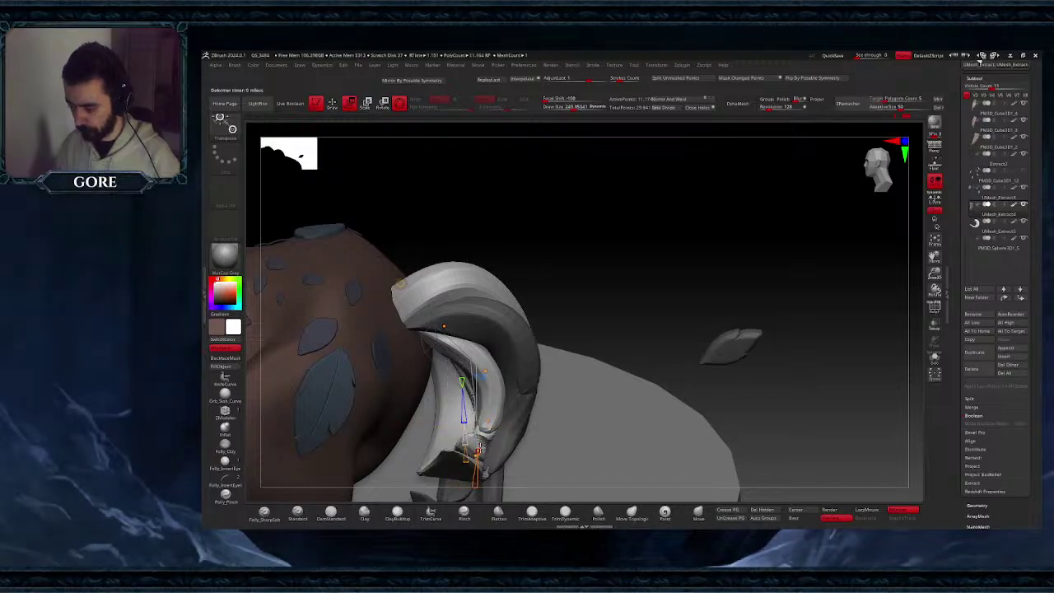
# - Adjust the inner leaf's lower curve points so its tip sweeps out toward the hind leg beneath the tail
pyautogui.moveTo(475, 484); pyautogui.dragTo(484, 447)
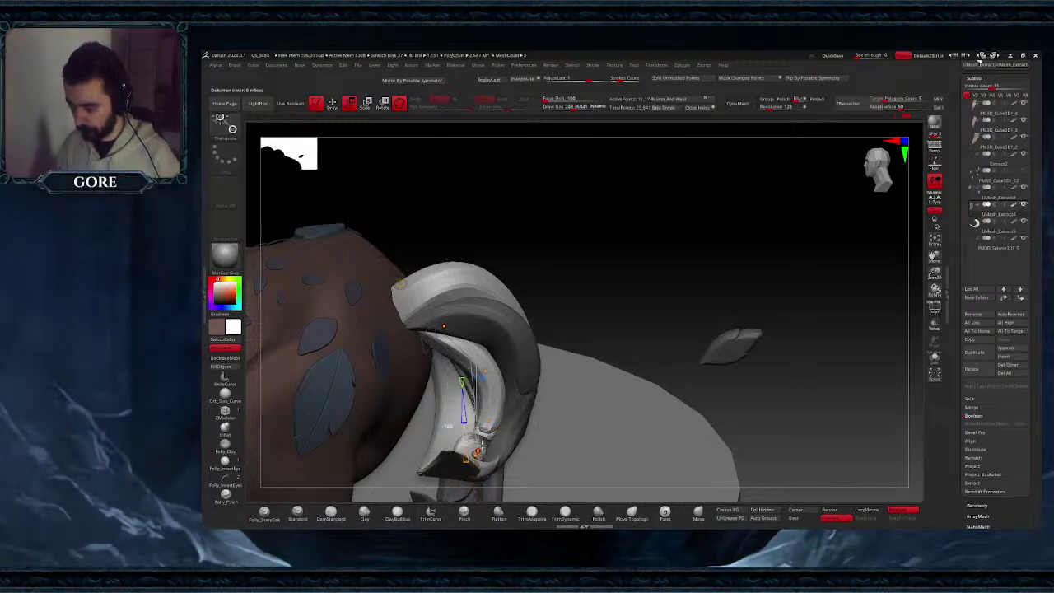
pyautogui.moveTo(482, 458); pyautogui.dragTo(444, 452, button='right')
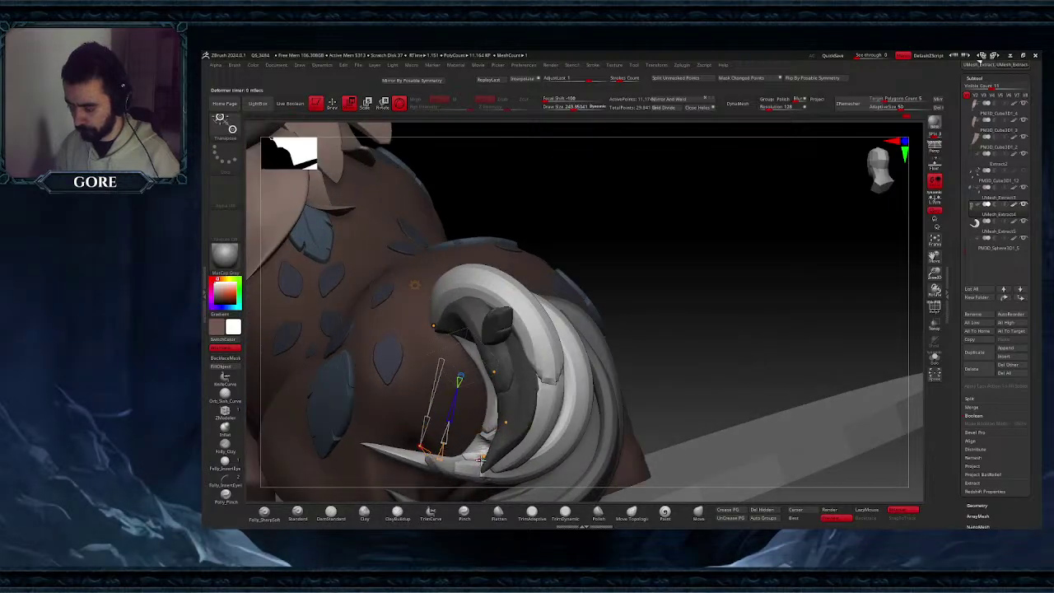
pyautogui.moveTo(480, 460); pyautogui.dragTo(472, 471)
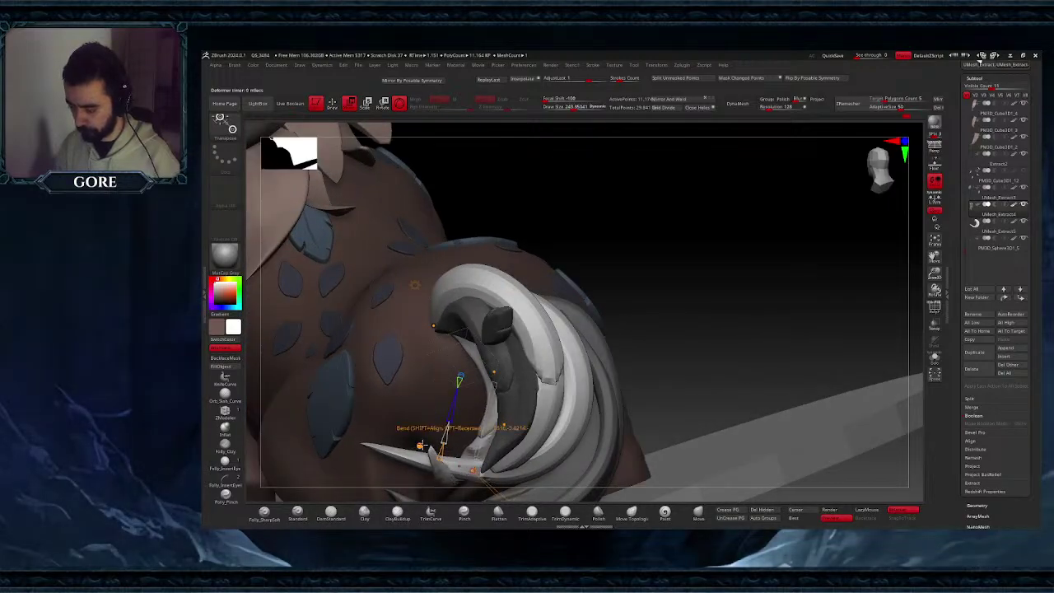
pyautogui.moveTo(419, 447); pyautogui.dragTo(389, 451)
pyautogui.moveTo(388, 451); pyautogui.dragTo(485, 453, button='right')
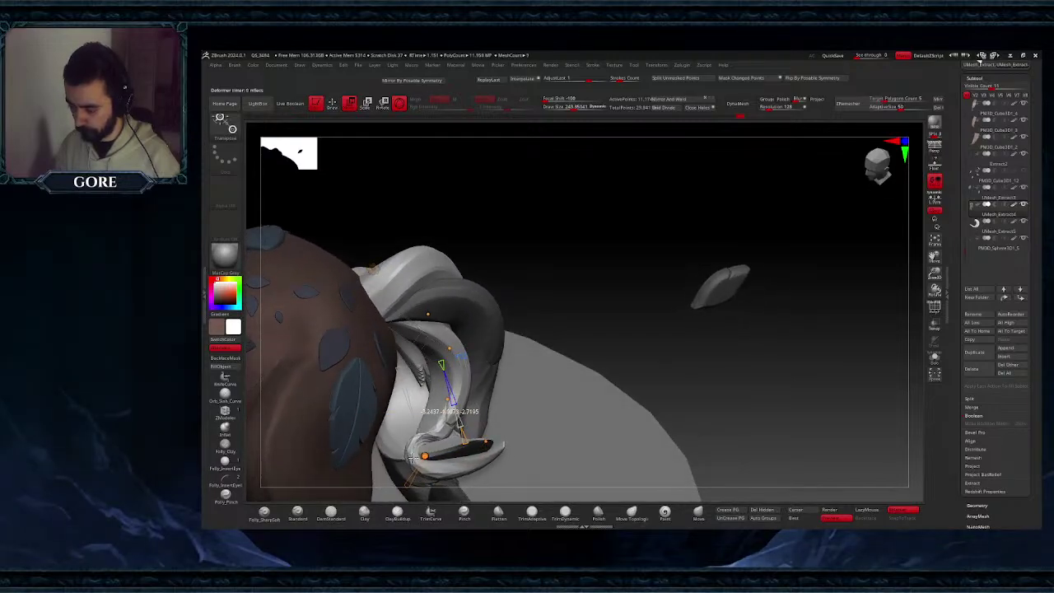
pyautogui.moveTo(408, 454); pyautogui.dragTo(371, 441, button='right')
pyautogui.moveTo(443, 401); pyautogui.dragTo(445, 397)
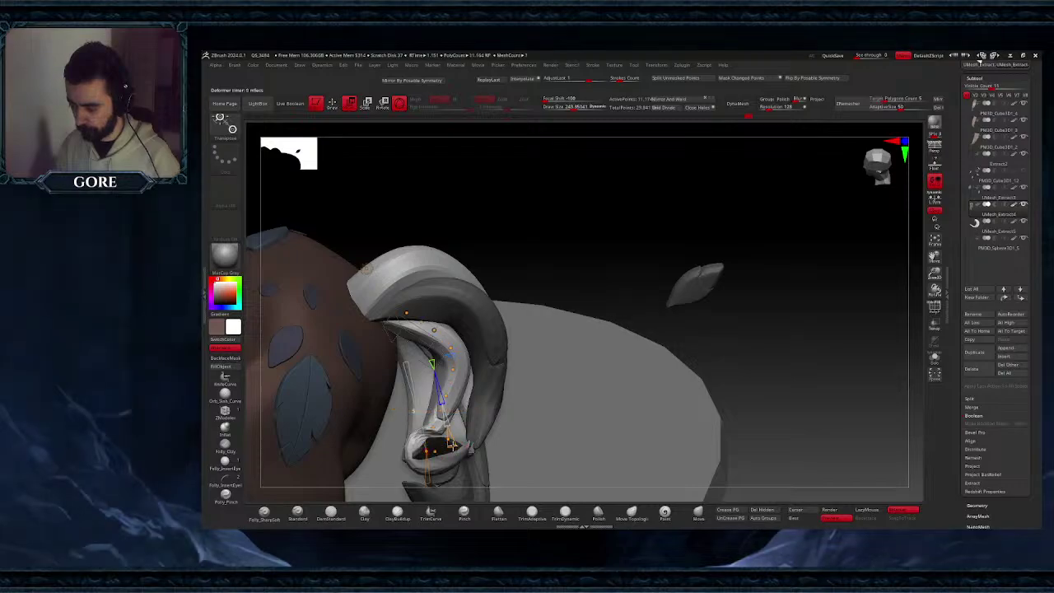
# - Rotate the bend at the inner leaf's tip and shift the curve points just above it to smooth the curl
pyautogui.moveTo(469, 448); pyautogui.dragTo(416, 440, button='right')
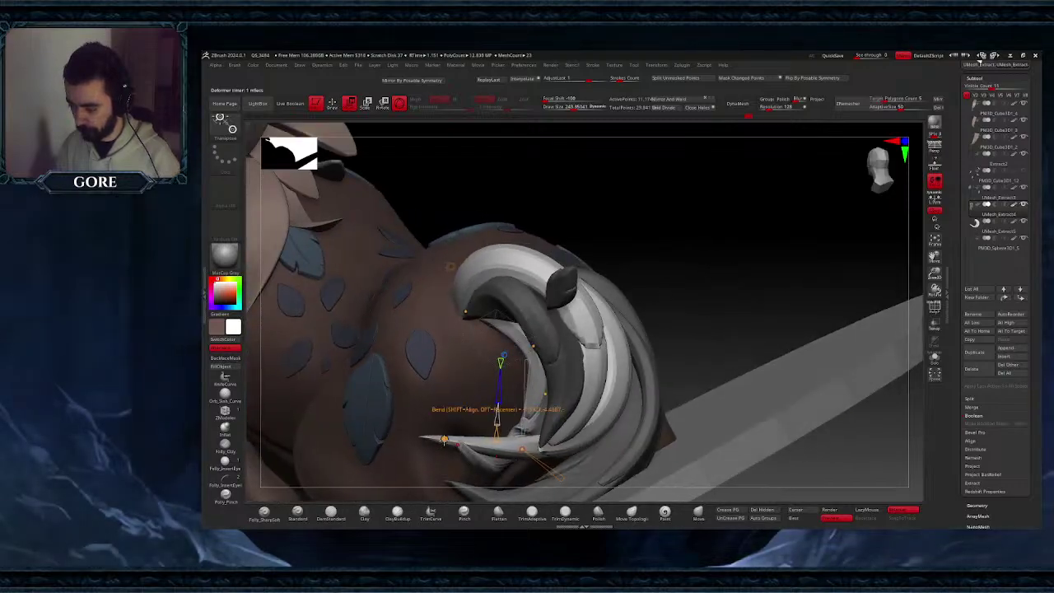
pyautogui.moveTo(447, 410)
pyautogui.mouseDown()
pyautogui.moveTo(448, 397)
pyautogui.moveTo(446, 420)
pyautogui.mouseUp()
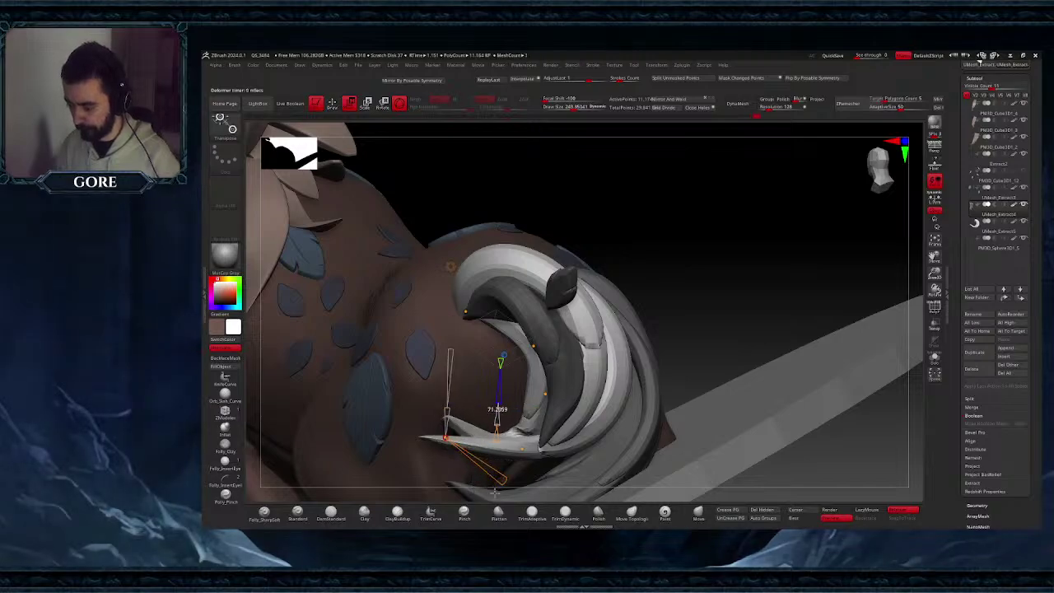
pyautogui.moveTo(502, 502); pyautogui.dragTo(512, 510)
pyautogui.moveTo(504, 471); pyautogui.dragTo(571, 478, button='right')
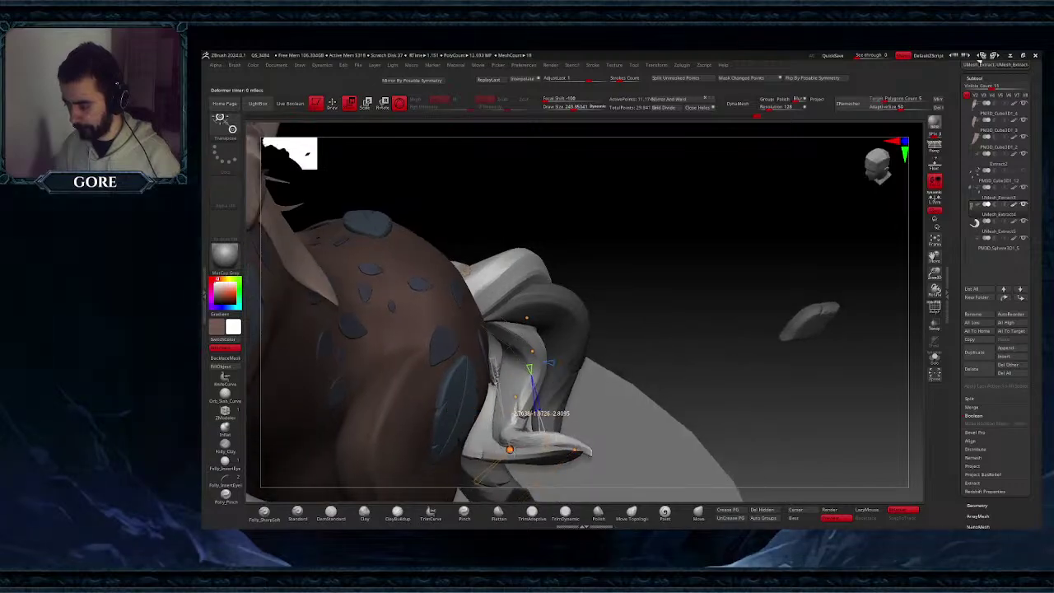
pyautogui.moveTo(516, 397)
pyautogui.mouseDown()
pyautogui.moveTo(526, 394)
pyautogui.moveTo(505, 395)
pyautogui.mouseUp()
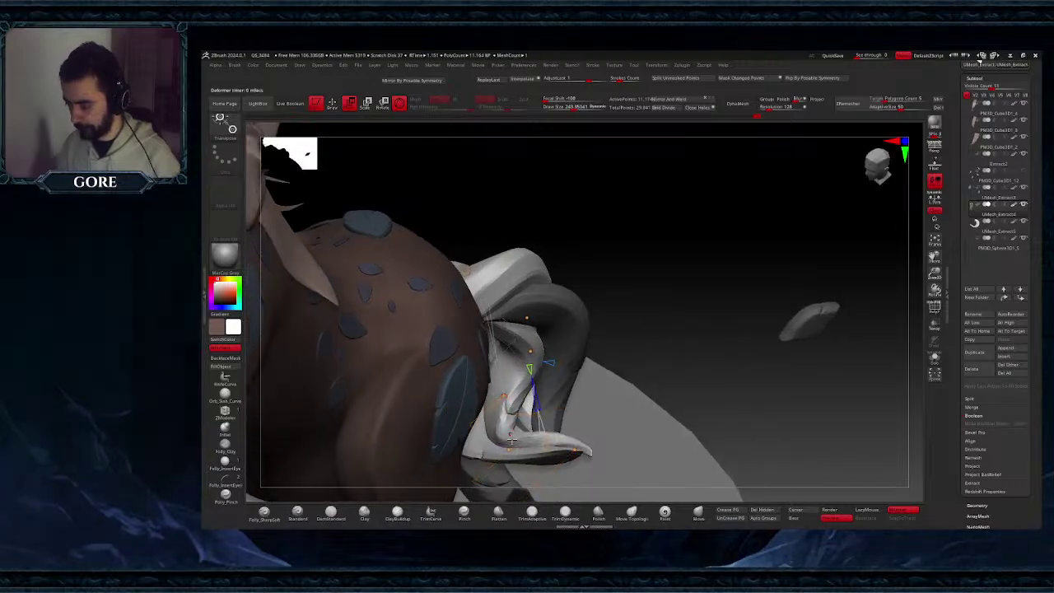
pyautogui.moveTo(510, 450); pyautogui.dragTo(521, 444)
# - Refine the inner leaf's middle curve point against the tail and accept the bend curve deformation
pyautogui.moveTo(536, 438); pyautogui.dragTo(538, 388, button='right')
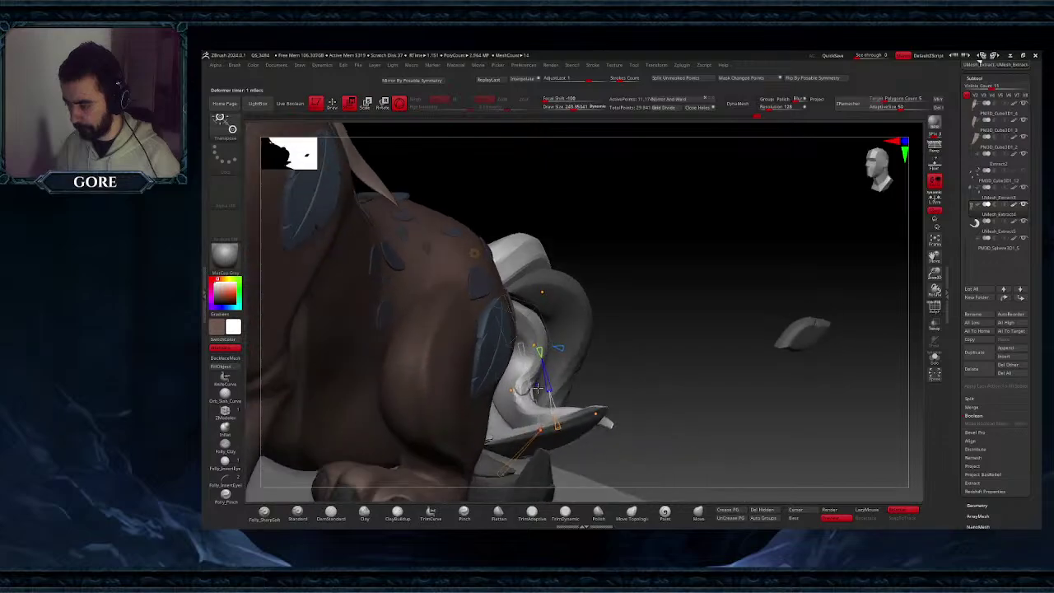
pyautogui.moveTo(511, 390); pyautogui.dragTo(515, 390)
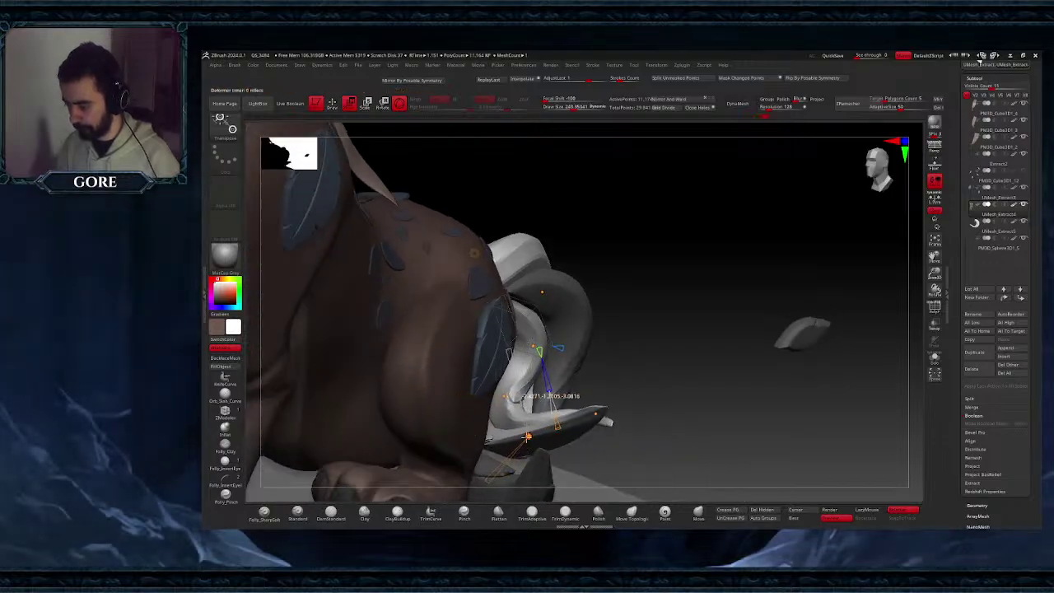
pyautogui.moveTo(505, 396); pyautogui.dragTo(519, 395)
pyautogui.moveTo(586, 323); pyautogui.dragTo(501, 318, button='right')
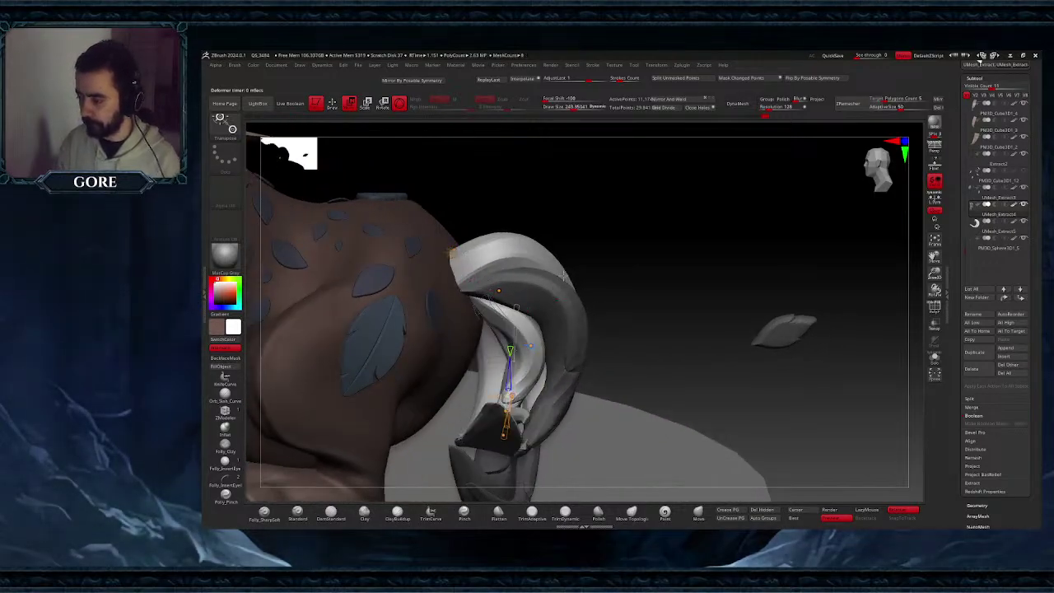
pyautogui.click(452, 251)
pyautogui.click(574, 252)
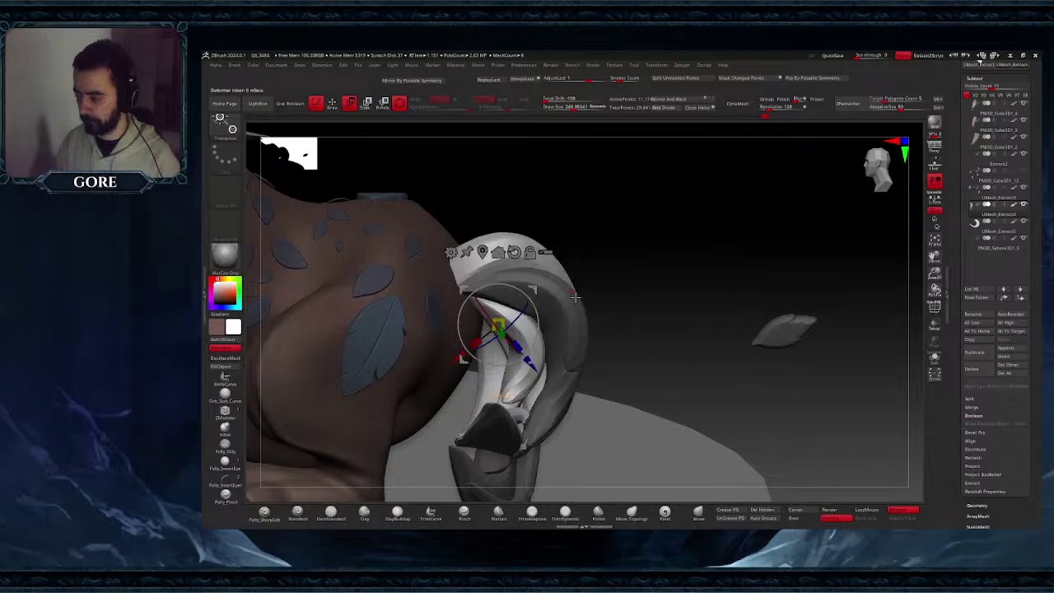
# - Switch to the Move brush, isolate the tail leaves and set the draw size to about 99
pyautogui.keyDown('ctrl'); pyautogui.moveTo(573, 326); pyautogui.dragTo(568, 281, button='right'); pyautogui.keyUp('ctrl')
pyautogui.press('q')
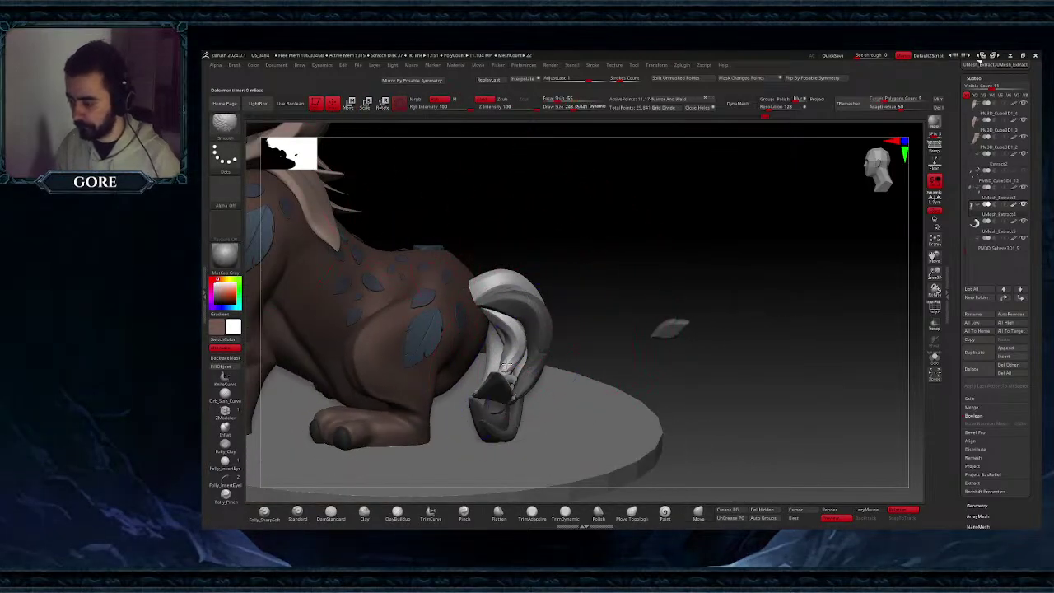
pyautogui.moveTo(457, 362); pyautogui.dragTo(514, 380, button='right')
pyautogui.press('space')
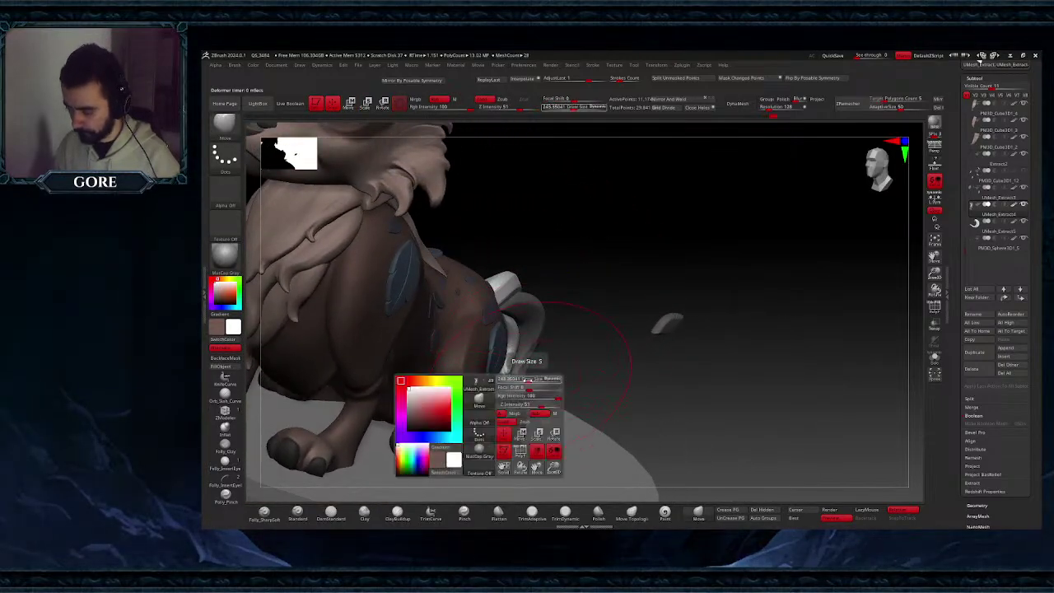
pyautogui.moveTo(517, 379); pyautogui.dragTo(506, 380)
pyautogui.moveTo(507, 354)
pyautogui.keyDown('ctrl'); pyautogui.mouseDown(button='right')
pyautogui.moveTo(506, 378)
pyautogui.moveTo(516, 366)
pyautogui.moveTo(506, 392)
pyautogui.moveTo(480, 376)
pyautogui.moveTo(496, 408)
pyautogui.mouseUp(button='right'); pyautogui.keyUp('ctrl')
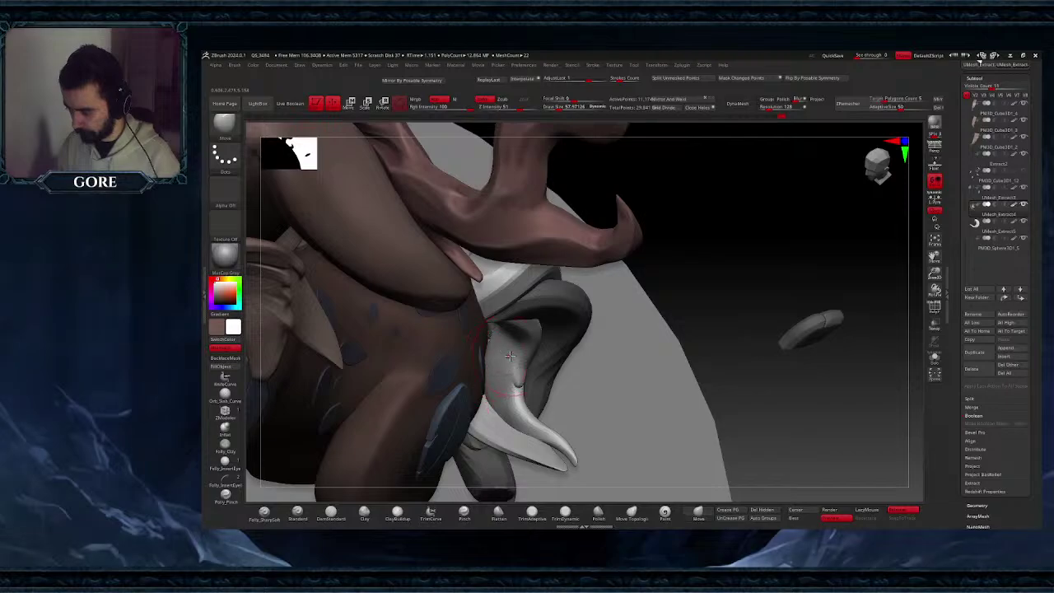
pyautogui.click(937, 363)
pyautogui.moveTo(593, 376); pyautogui.dragTo(478, 399, button='right')
pyautogui.press('space')
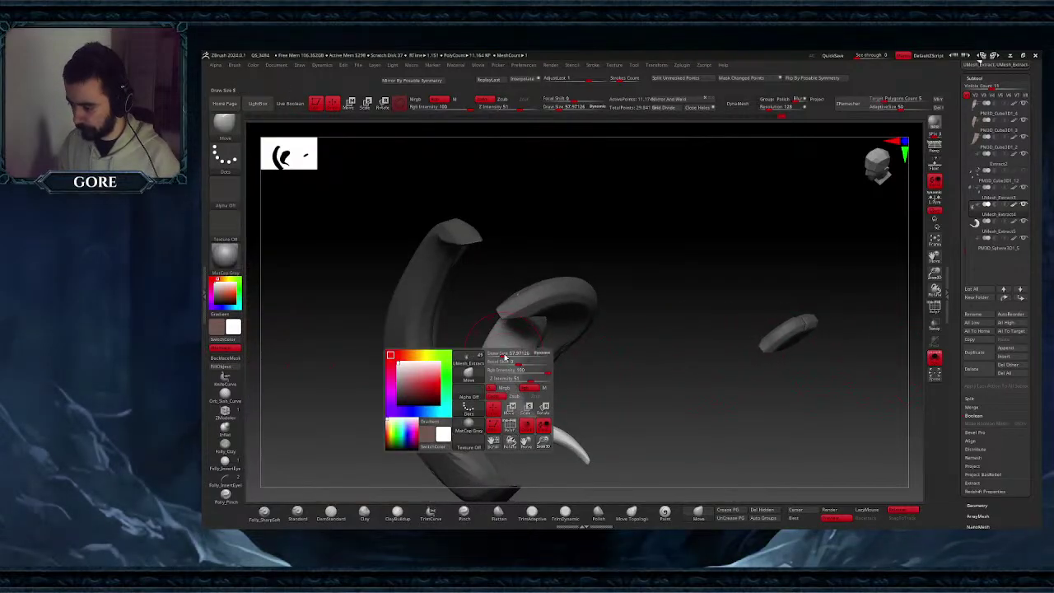
pyautogui.moveTo(505, 358)
pyautogui.mouseDown()
pyautogui.moveTo(516, 357)
pyautogui.moveTo(470, 341)
pyautogui.mouseUp()
pyautogui.press('space')
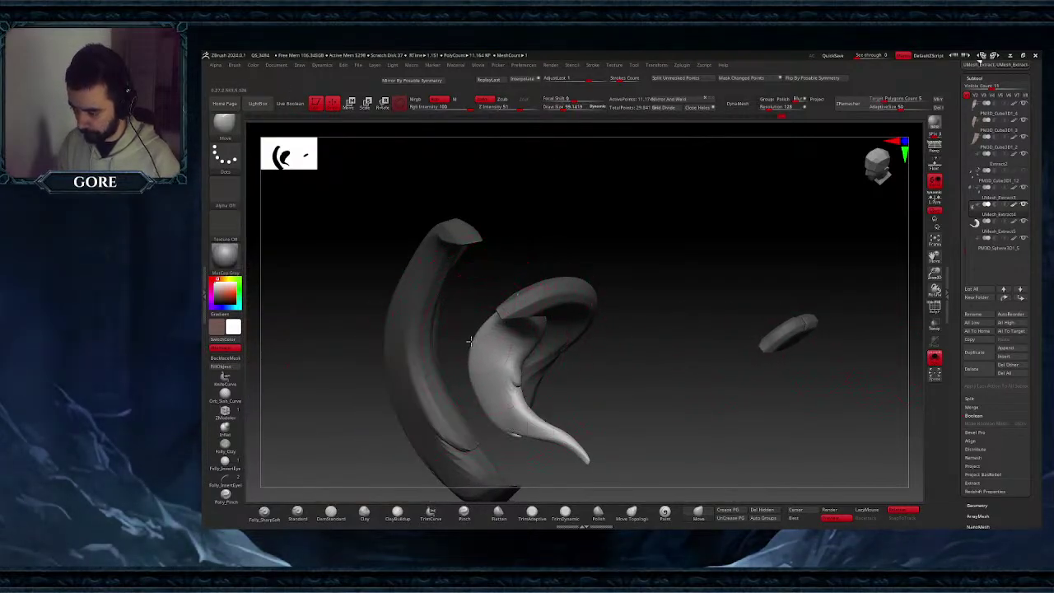
pyautogui.moveTo(521, 372); pyautogui.dragTo(473, 362, button='right')
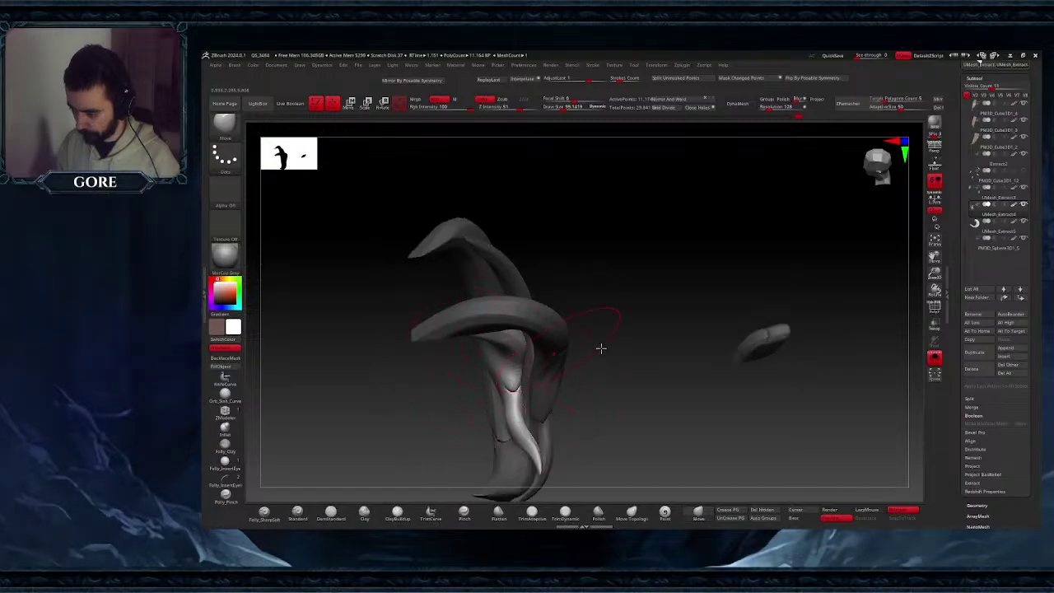
# - Bring the rest of the creature back into view, clear the mask on the tail leaves and check the tail's overall shape
pyautogui.click(933, 359)
pyautogui.moveTo(578, 355); pyautogui.dragTo(471, 346, button='right')
pyautogui.moveTo(471, 345)
pyautogui.mouseDown(button='right')
pyautogui.moveTo(516, 387)
pyautogui.moveTo(520, 367)
pyautogui.moveTo(527, 402)
pyautogui.moveTo(440, 354)
pyautogui.mouseUp(button='right')
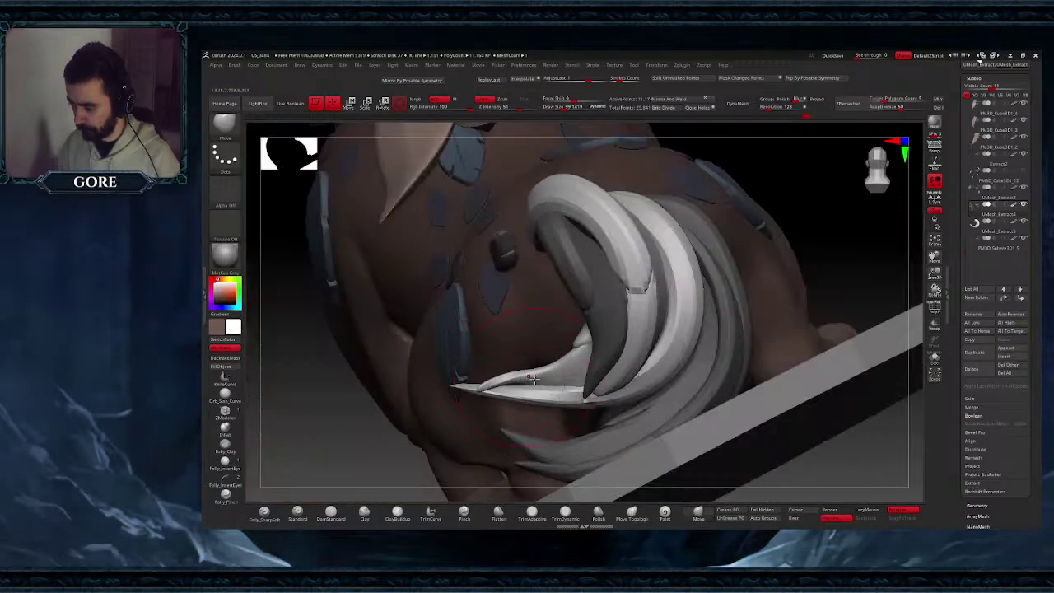
pyautogui.keyDown('ctrl'); pyautogui.moveTo(568, 419); pyautogui.dragTo(584, 354, button='right'); pyautogui.keyUp('ctrl')
pyautogui.keyDown('ctrl'); pyautogui.moveTo(729, 414); pyautogui.dragTo(742, 430); pyautogui.keyUp('ctrl')
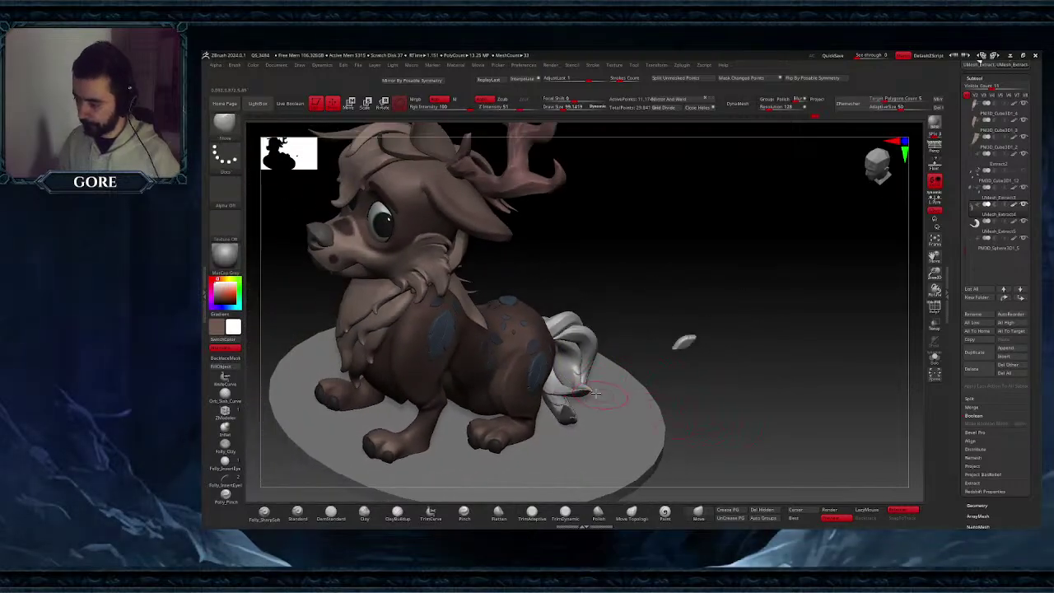
pyautogui.moveTo(576, 376)
pyautogui.mouseDown(button='right')
pyautogui.moveTo(558, 374)
pyautogui.moveTo(535, 349)
pyautogui.moveTo(623, 389)
pyautogui.mouseUp(button='right')
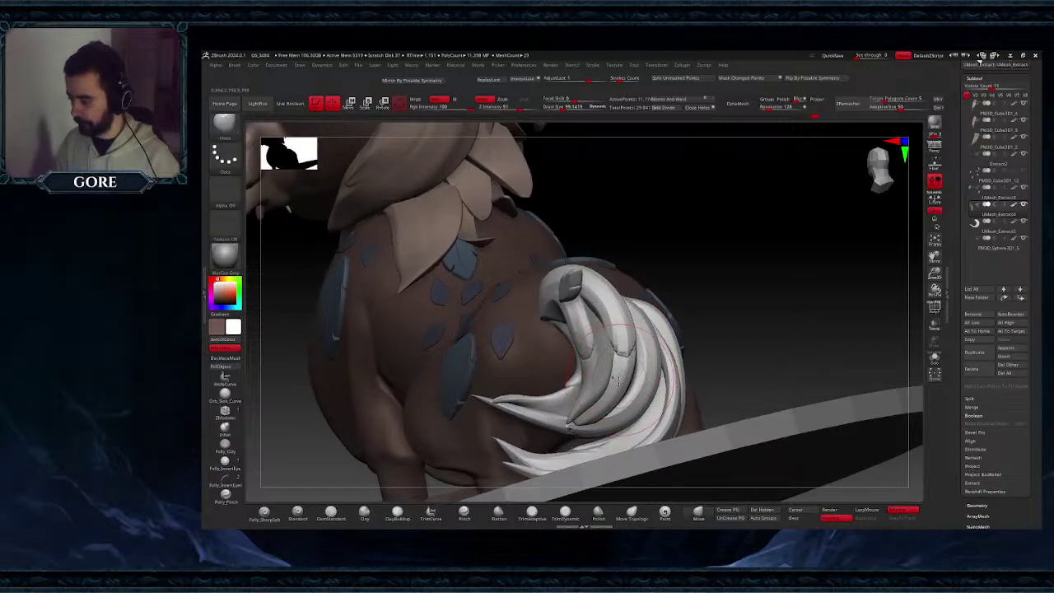
pyautogui.moveTo(557, 372); pyautogui.dragTo(555, 404, button='right')
pyautogui.moveTo(611, 453); pyautogui.dragTo(640, 377, button='right')
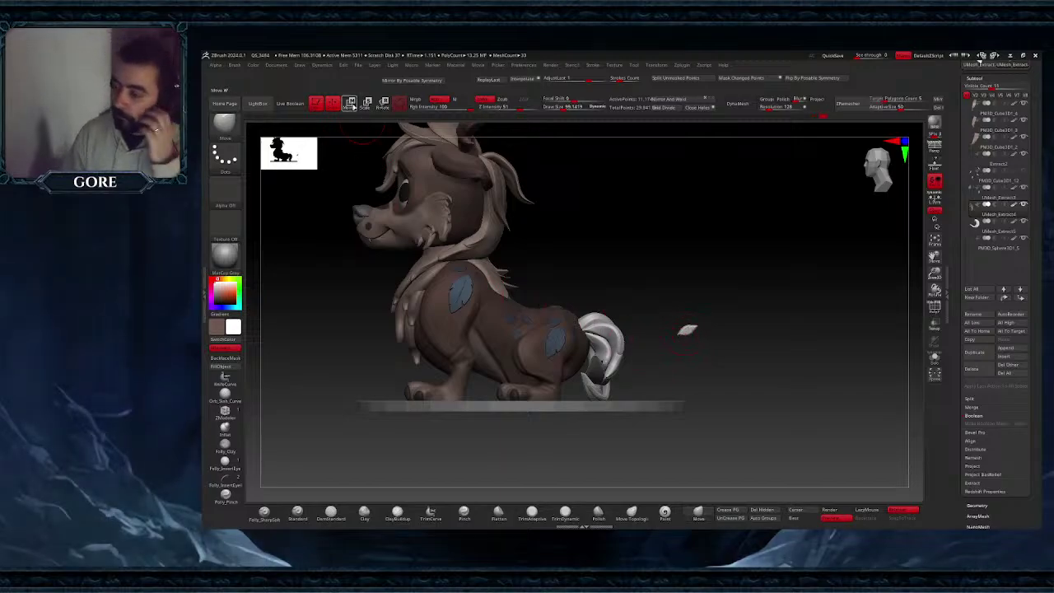
# - Mask everything except the spare leaf floating behind the creature and duplicate that leaf toward the tail
pyautogui.click(349, 104)
pyautogui.keyDown('alt'); pyautogui.click(685, 334); pyautogui.keyUp('alt')
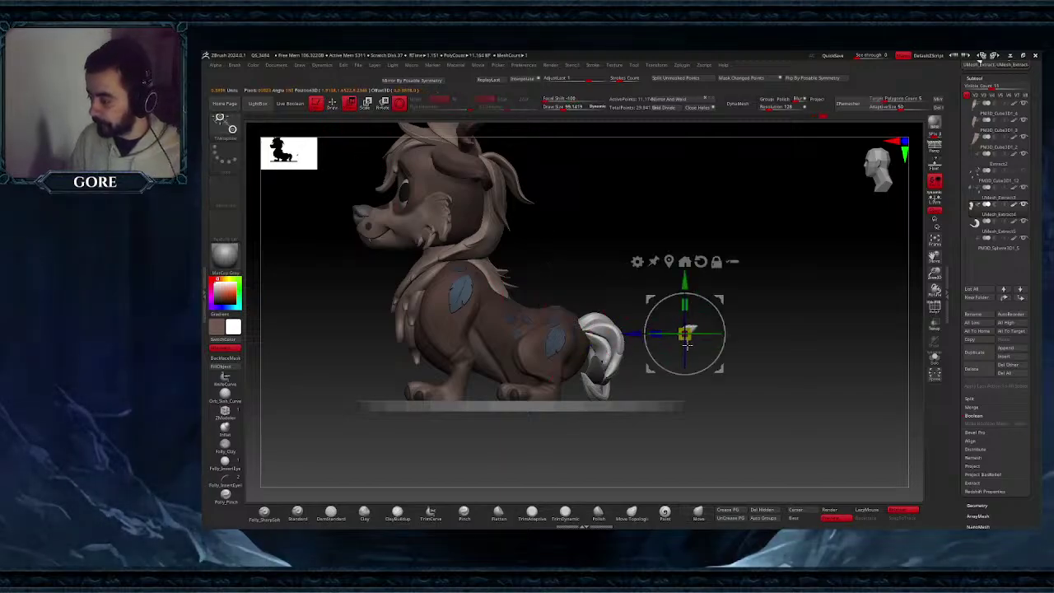
pyautogui.keyDown('ctrl'); pyautogui.moveTo(686, 397); pyautogui.dragTo(689, 421, button='right'); pyautogui.keyUp('ctrl')
pyautogui.keyDown('ctrl'); pyautogui.moveTo(633, 334); pyautogui.dragTo(571, 338); pyautogui.keyUp('ctrl')
pyautogui.hotkey('ctrl', 'z')
pyautogui.keyDown('ctrl'); pyautogui.moveTo(621, 208); pyautogui.dragTo(758, 484); pyautogui.keyUp('ctrl')
pyautogui.keyDown('ctrl'); pyautogui.click(765, 405); pyautogui.keyUp('ctrl')
pyautogui.keyDown('ctrl'); pyautogui.moveTo(634, 338); pyautogui.dragTo(570, 340); pyautogui.keyUp('ctrl')
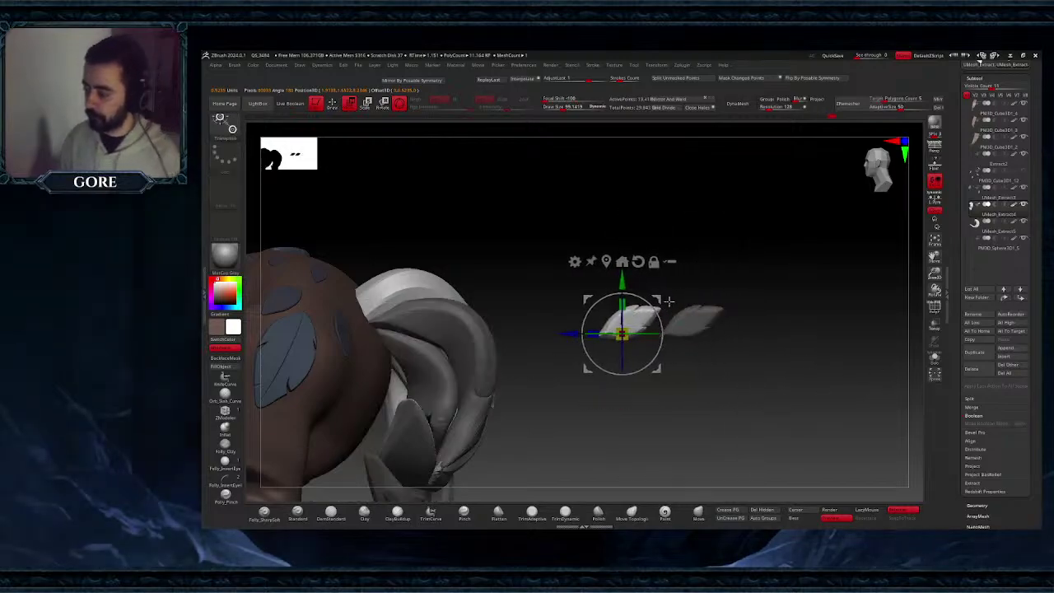
# - Move the duplicated leaf onto the base of the tail at the creature's rump
pyautogui.moveTo(655, 300); pyautogui.dragTo(408, 267)
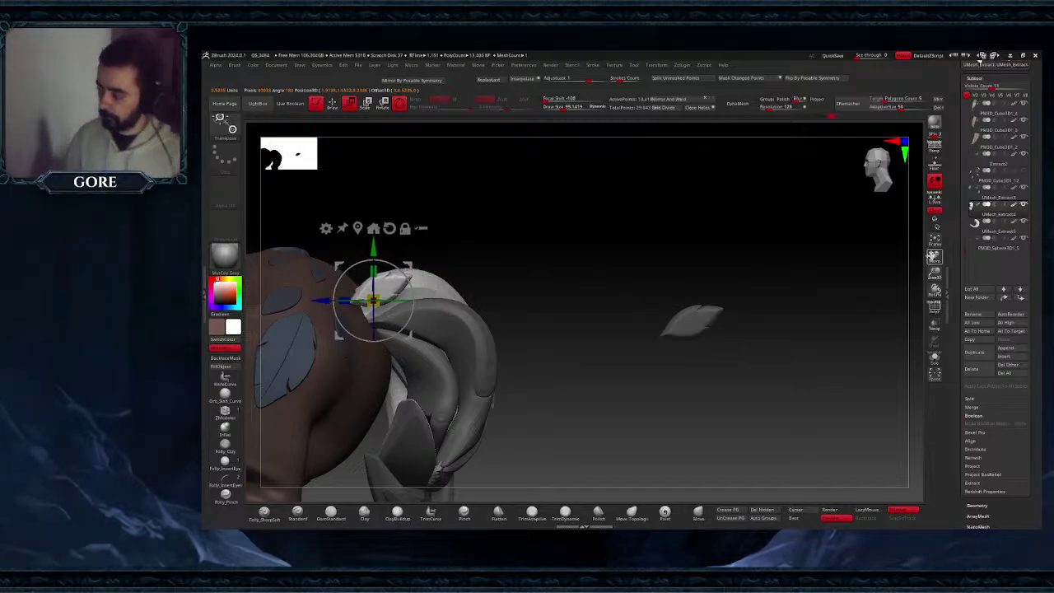
pyautogui.moveTo(932, 256); pyautogui.dragTo(886, 325)
pyautogui.moveTo(630, 351); pyautogui.dragTo(454, 350, button='right')
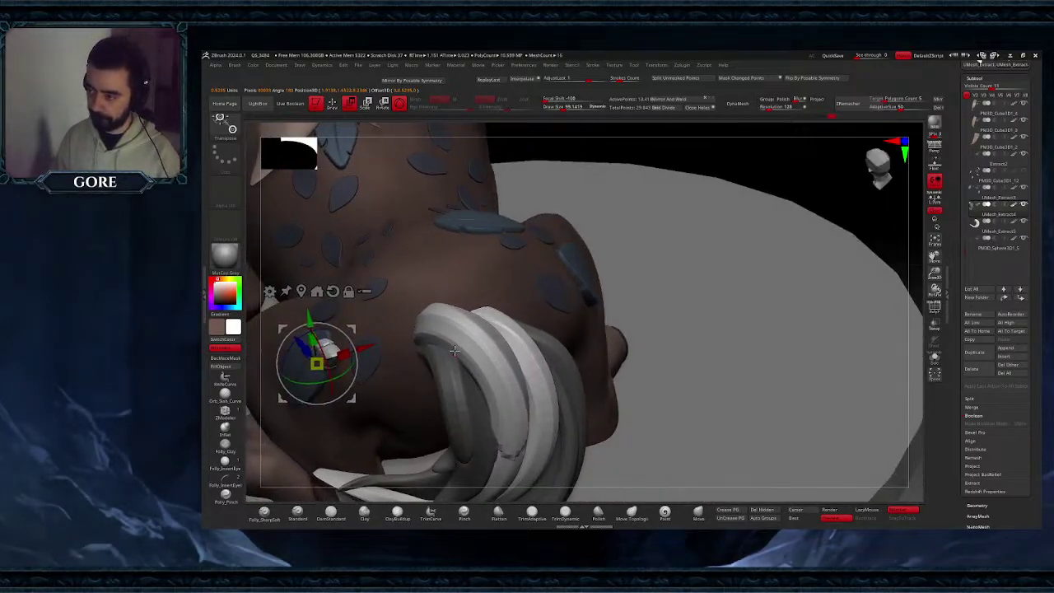
pyautogui.moveTo(351, 329); pyautogui.dragTo(492, 280)
pyautogui.moveTo(511, 288); pyautogui.dragTo(472, 306, button='right')
# - Fine-tune the small leaf's position and rotation so it sits over the root of the top tail leaf
pyautogui.moveTo(466, 285); pyautogui.dragTo(481, 264)
pyautogui.moveTo(497, 285); pyautogui.dragTo(499, 284, button='right')
pyautogui.moveTo(468, 268); pyautogui.dragTo(485, 288)
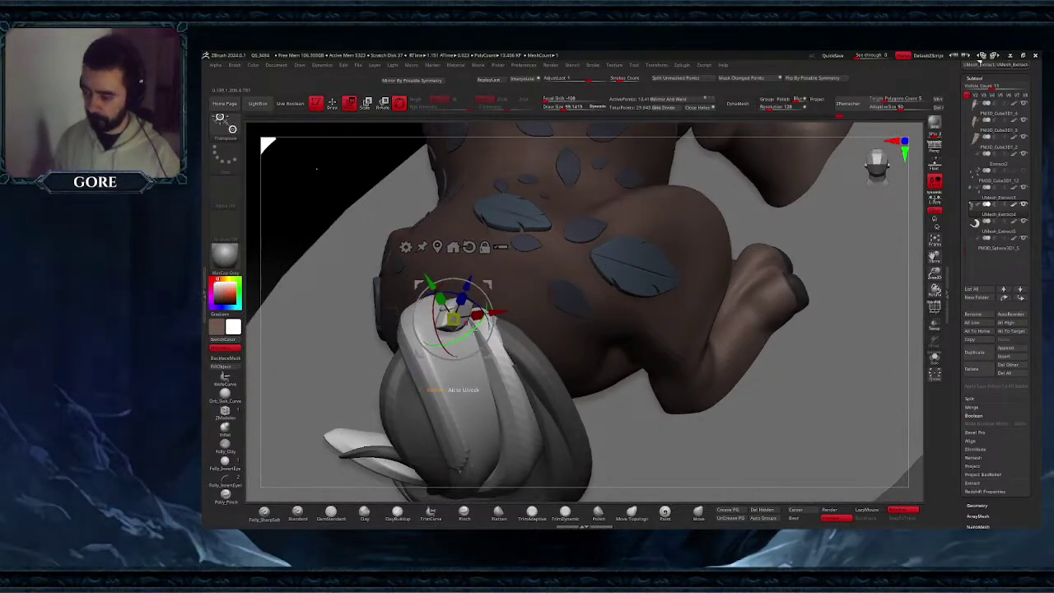
pyautogui.moveTo(472, 327); pyautogui.dragTo(487, 310)
pyautogui.moveTo(494, 312); pyautogui.dragTo(483, 347, button='right')
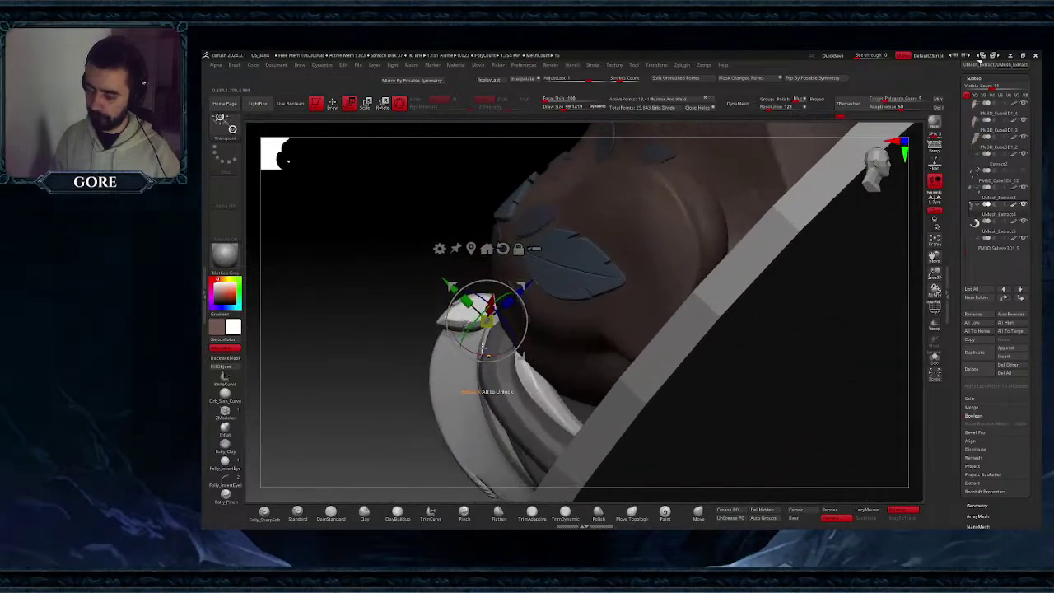
# - Add a Bend Curve deformer to the selected tail hair lock and bend it down over the tail's curve
pyautogui.click(439, 249)
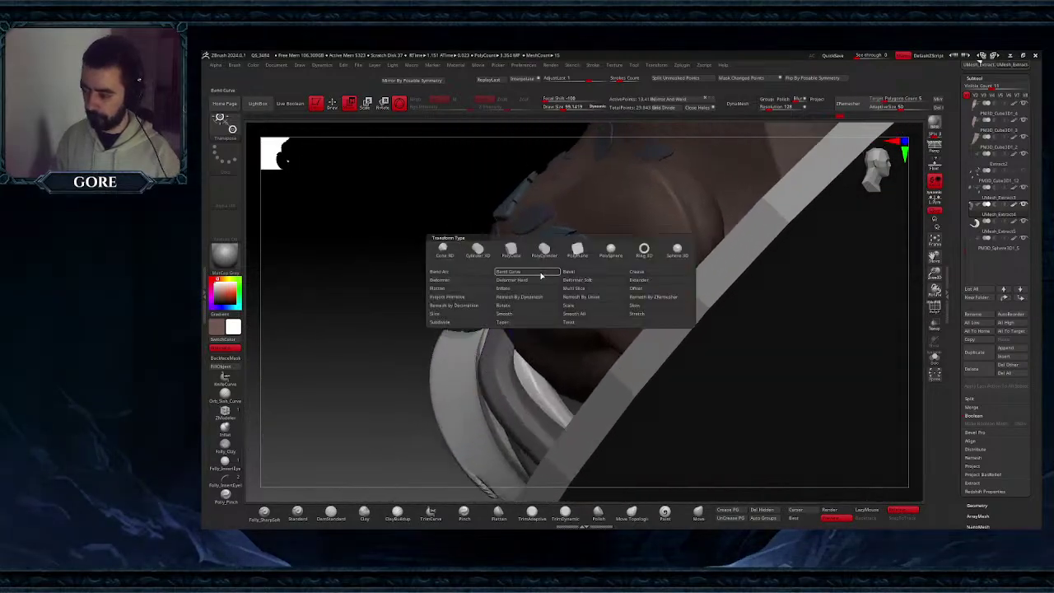
pyautogui.click(541, 274)
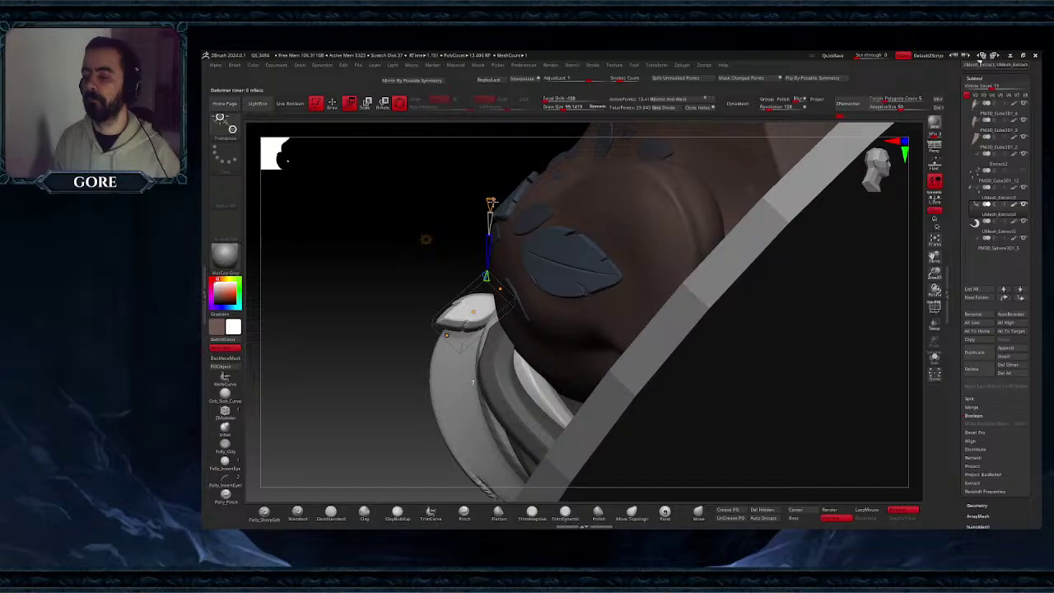
pyautogui.moveTo(447, 335); pyautogui.dragTo(419, 405)
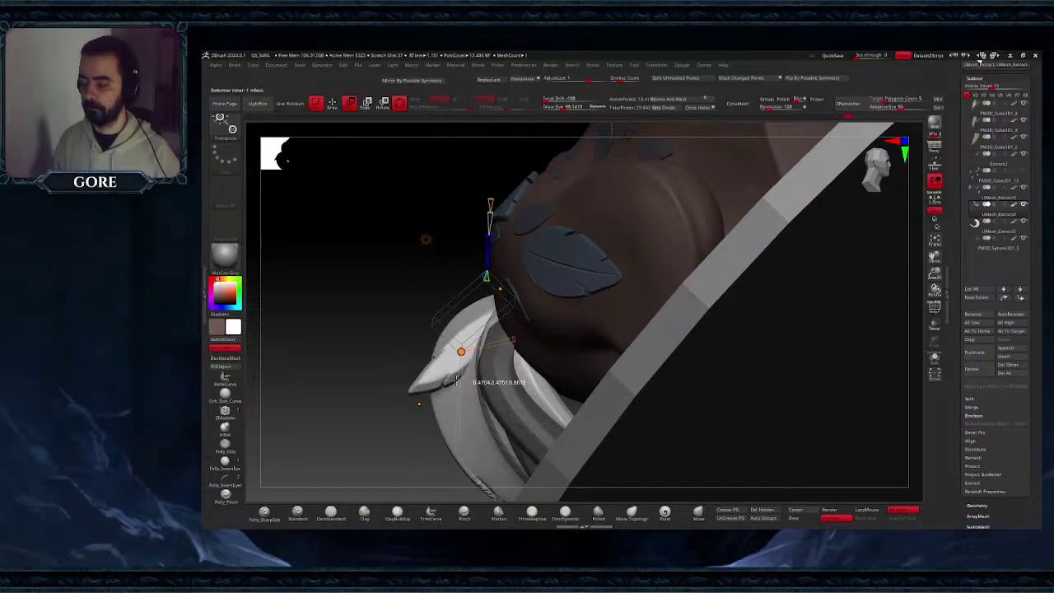
pyautogui.moveTo(459, 353); pyautogui.dragTo(463, 379)
pyautogui.moveTo(464, 380); pyautogui.dragTo(480, 393, button='right')
pyautogui.moveTo(457, 382); pyautogui.dragTo(492, 380)
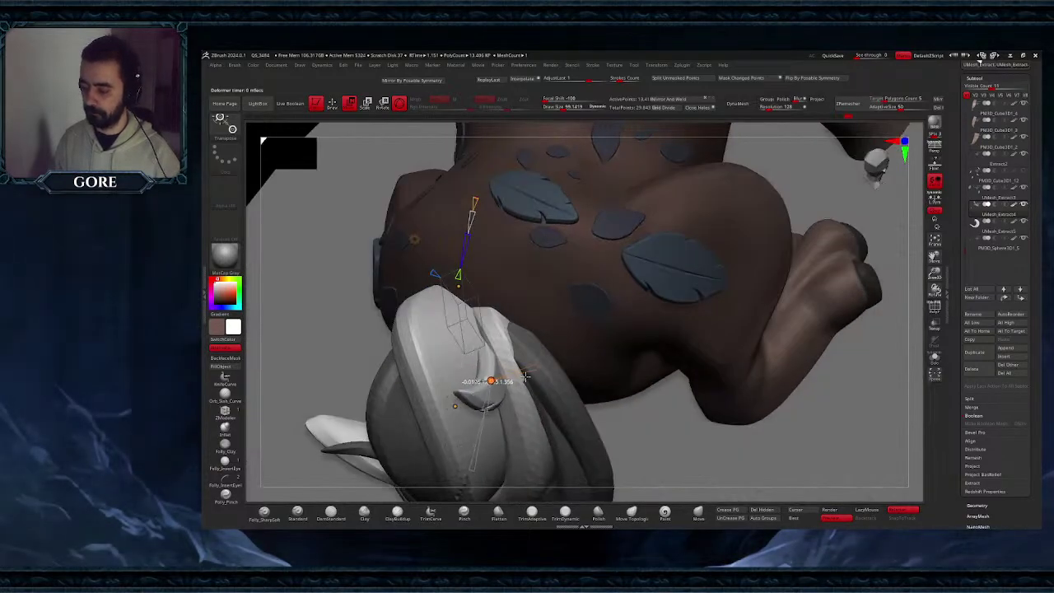
pyautogui.moveTo(491, 379); pyautogui.dragTo(493, 318, button='right')
pyautogui.moveTo(508, 288); pyautogui.dragTo(499, 283)
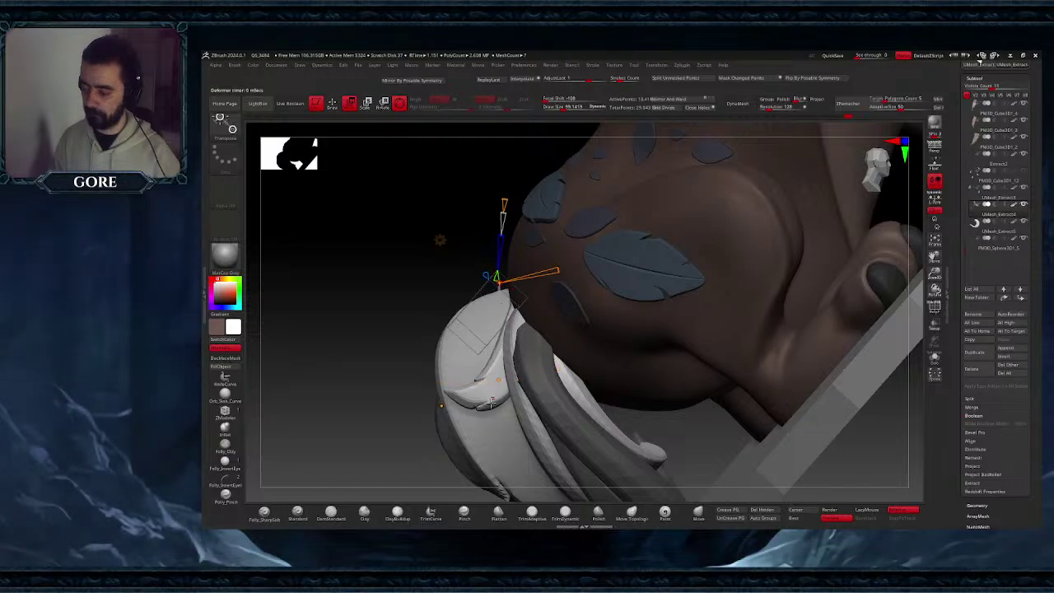
# - Pull the lock's tip outward and upward, away from the tail, while lowering its middle into a hooked curve
pyautogui.moveTo(442, 404); pyautogui.dragTo(375, 399)
pyautogui.moveTo(478, 379); pyautogui.dragTo(473, 429)
pyautogui.moveTo(360, 406); pyautogui.dragTo(360, 392)
pyautogui.moveTo(363, 393); pyautogui.dragTo(337, 350, button='right')
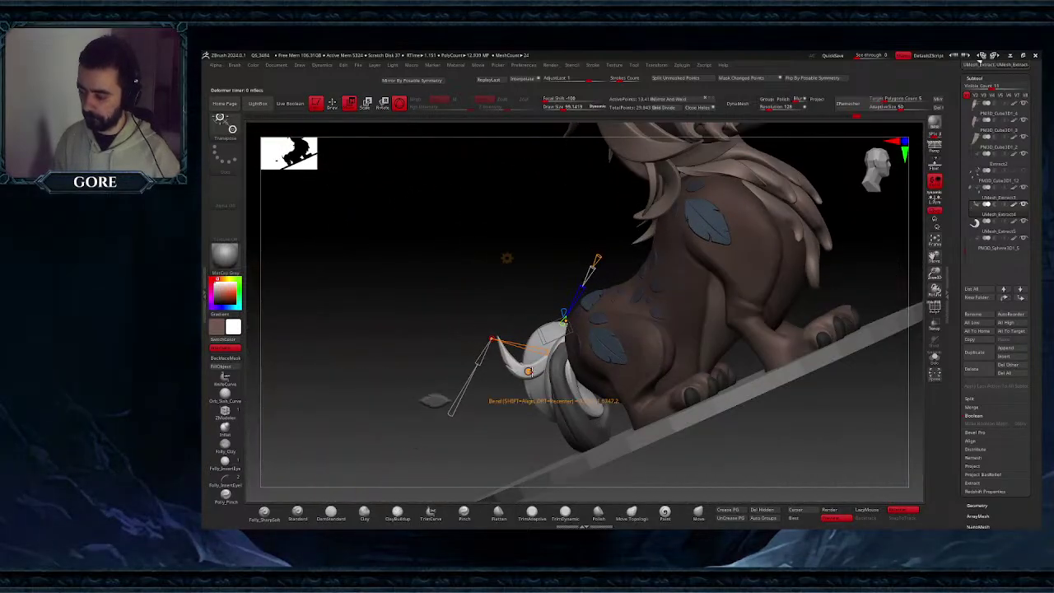
pyautogui.moveTo(525, 364)
pyautogui.mouseDown()
pyautogui.moveTo(534, 359)
pyautogui.moveTo(495, 380)
pyautogui.moveTo(534, 360)
pyautogui.moveTo(510, 322)
pyautogui.moveTo(538, 351)
pyautogui.mouseUp()
pyautogui.keyDown('ctrl'); pyautogui.moveTo(588, 276); pyautogui.dragTo(603, 306, button='right'); pyautogui.keyUp('ctrl')
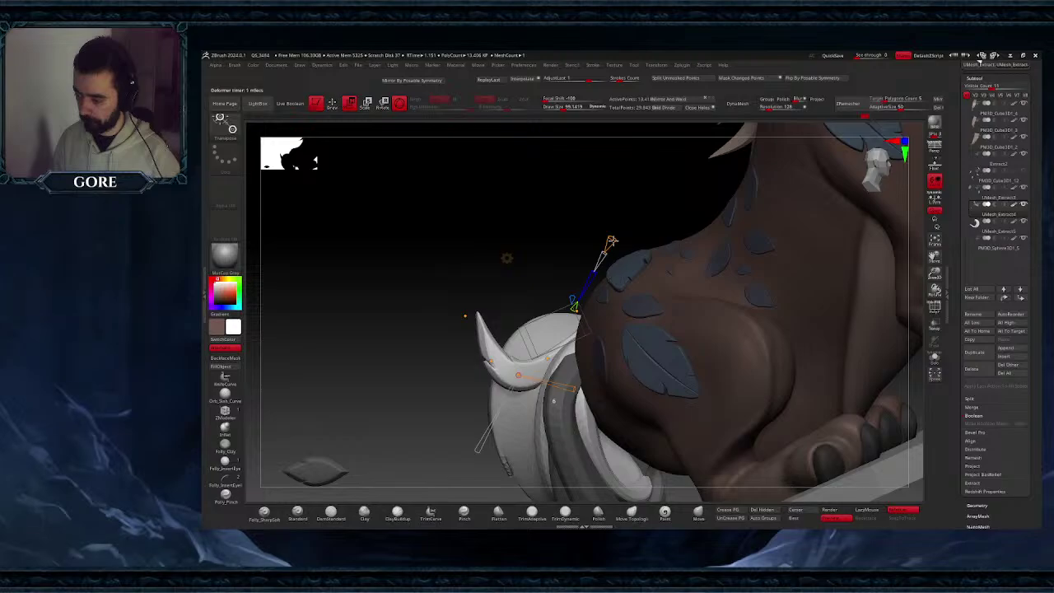
# - Refine the hooked lock by raising its base toward the rump and pushing its outer bend and tip further outward
pyautogui.moveTo(548, 358); pyautogui.dragTo(550, 346)
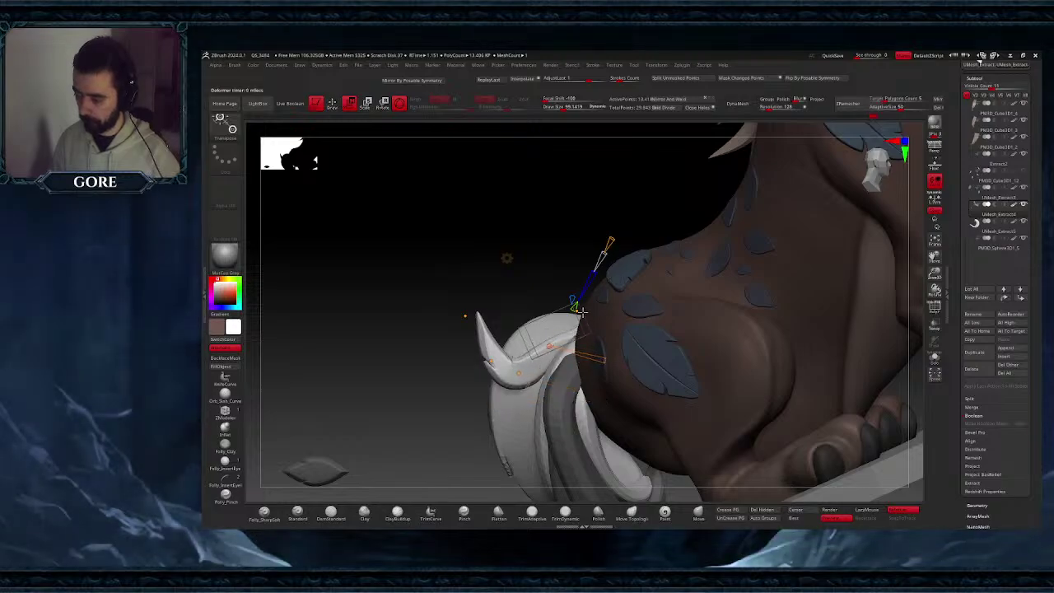
pyautogui.moveTo(582, 312); pyautogui.dragTo(582, 311)
pyautogui.moveTo(520, 374); pyautogui.dragTo(472, 378)
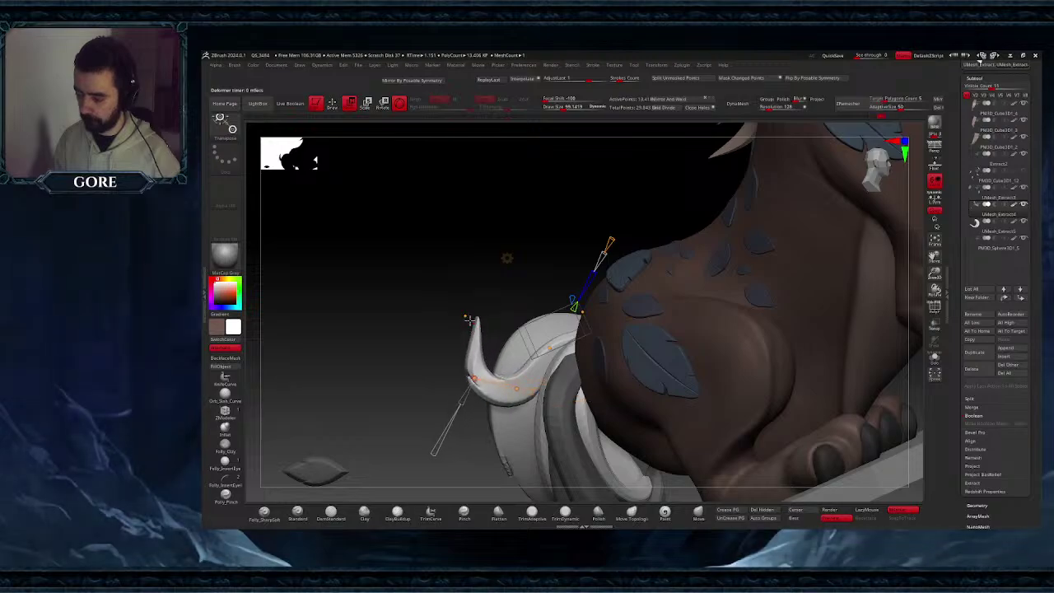
pyautogui.moveTo(466, 316); pyautogui.dragTo(463, 313)
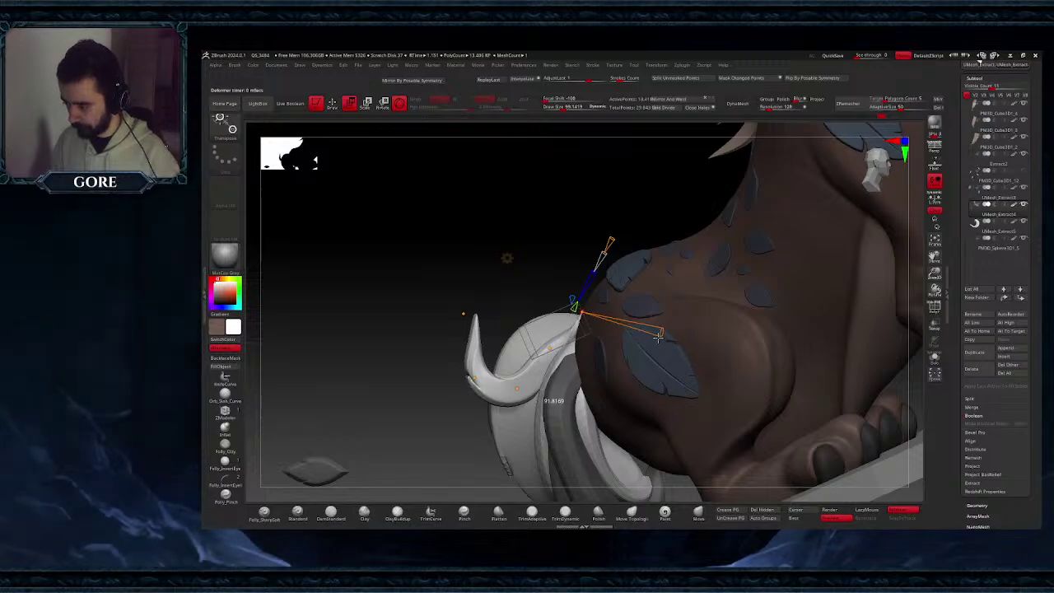
pyautogui.moveTo(602, 345); pyautogui.dragTo(547, 358, button='right')
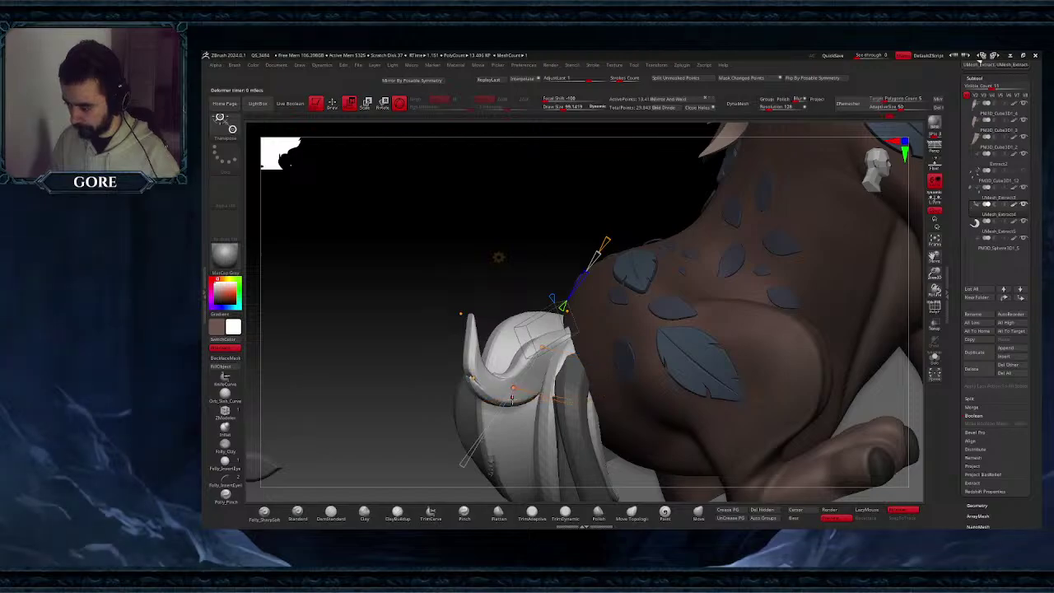
pyautogui.moveTo(496, 414); pyautogui.dragTo(451, 412)
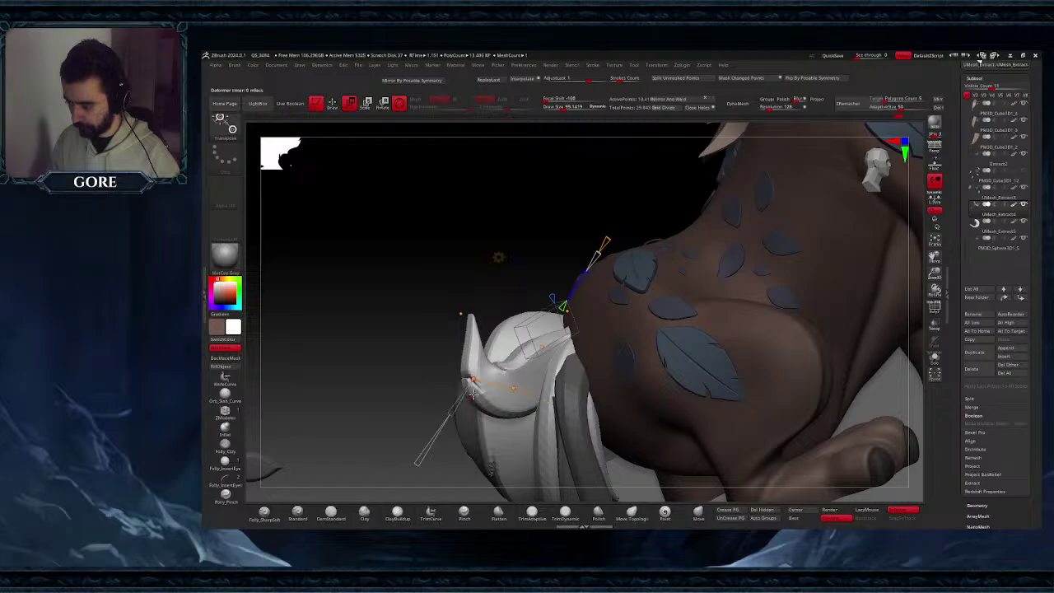
# - Accept the Bend Curve deformation on the hooked tail lock
pyautogui.moveTo(472, 395); pyautogui.dragTo(475, 397, button='right')
pyautogui.click(497, 319)
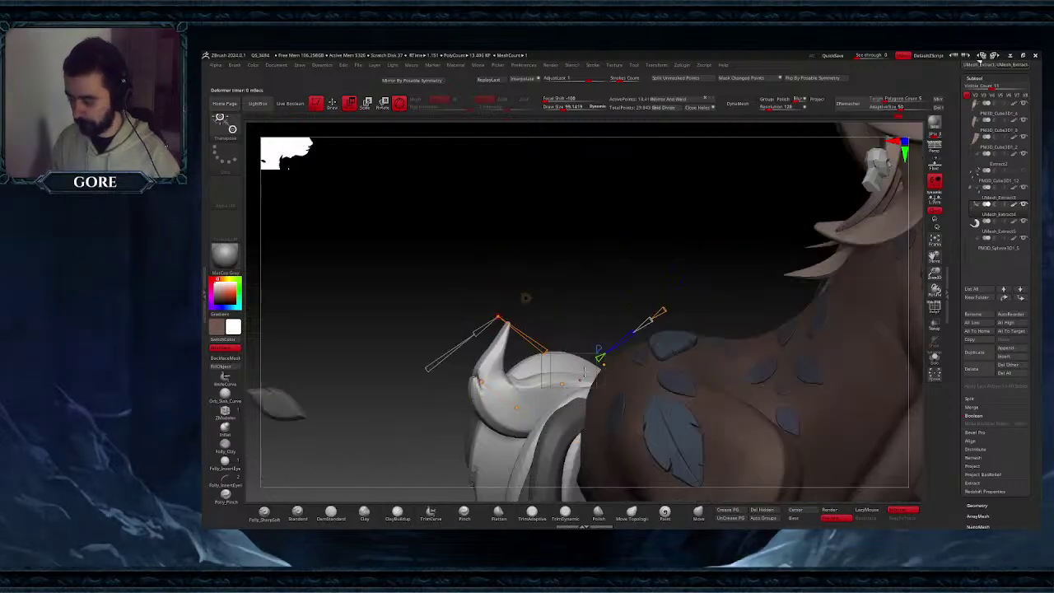
pyautogui.moveTo(521, 325); pyautogui.dragTo(578, 404, button='right')
pyautogui.click(562, 414)
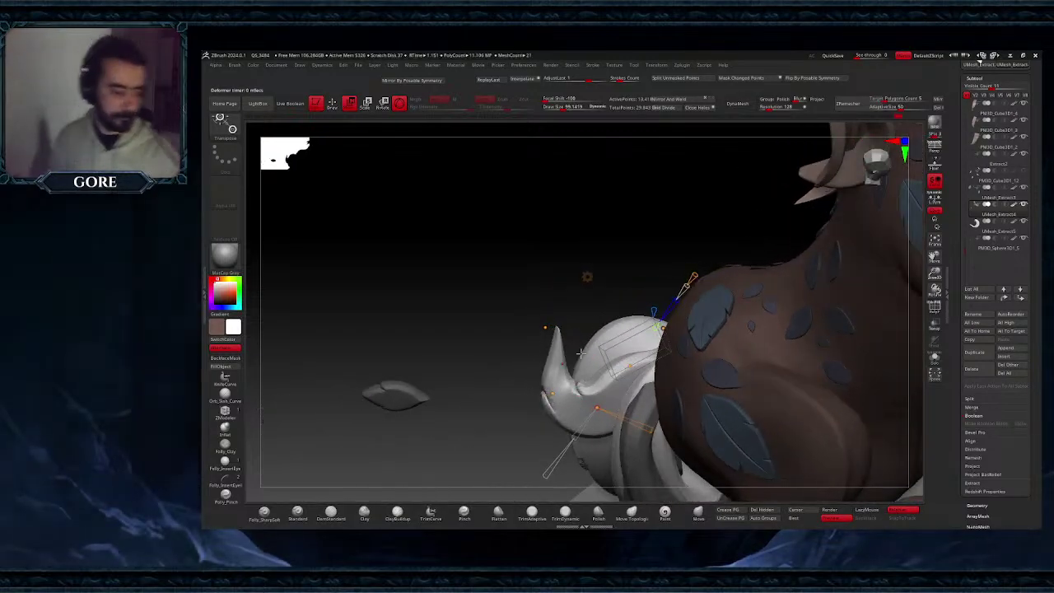
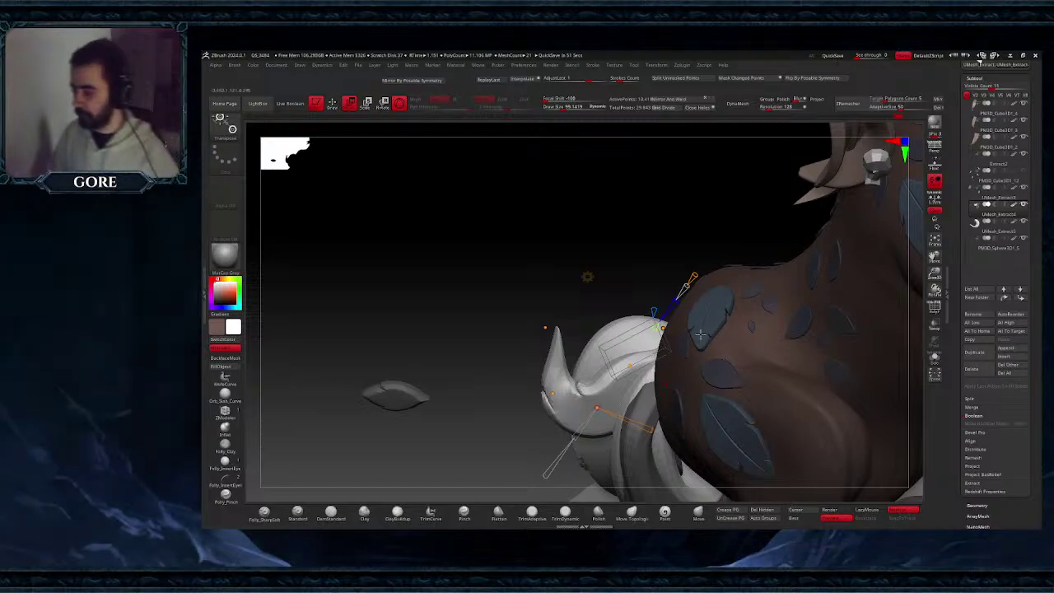
pyautogui.moveTo(827, 383); pyautogui.dragTo(625, 382, button='right')
pyautogui.moveTo(626, 383); pyautogui.dragTo(680, 364, button='right')
pyautogui.keyDown('alt'); pyautogui.moveTo(899, 279); pyautogui.dragTo(893, 354, button='right'); pyautogui.keyUp('alt')
pyautogui.click(595, 261)
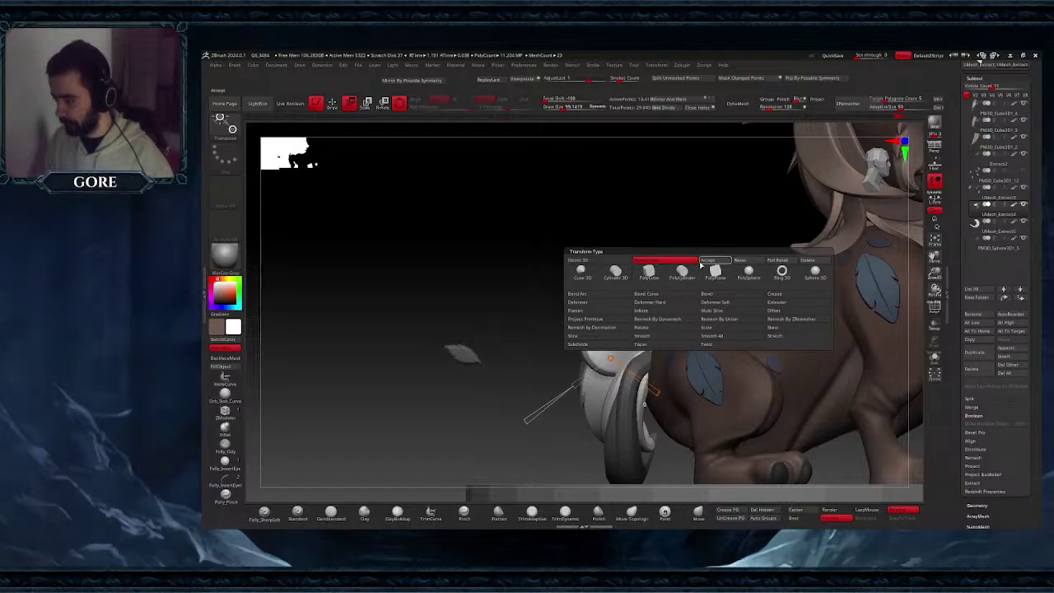
pyautogui.click(713, 257)
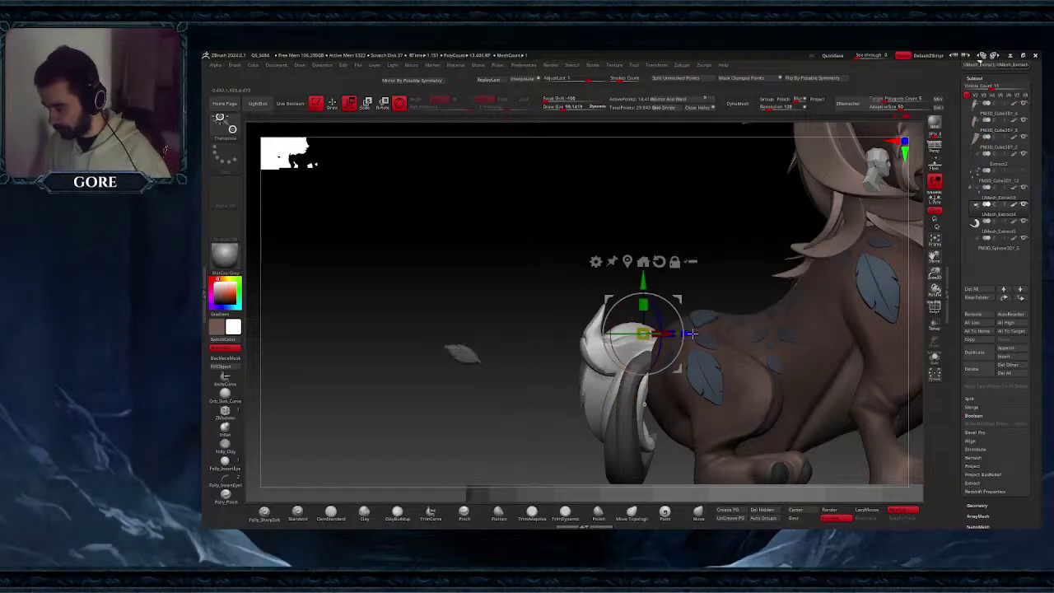
# - Duplicate the hooked tail lock and place the copy rotated below the original on the tail
pyautogui.keyDown('ctrl'); pyautogui.moveTo(696, 333); pyautogui.dragTo(609, 328); pyautogui.keyUp('ctrl')
pyautogui.moveTo(608, 331); pyautogui.dragTo(650, 358, button='right')
pyautogui.moveTo(640, 364)
pyautogui.mouseDown()
pyautogui.moveTo(632, 367)
pyautogui.moveTo(645, 339)
pyautogui.moveTo(627, 354)
pyautogui.moveTo(636, 354)
pyautogui.mouseUp()
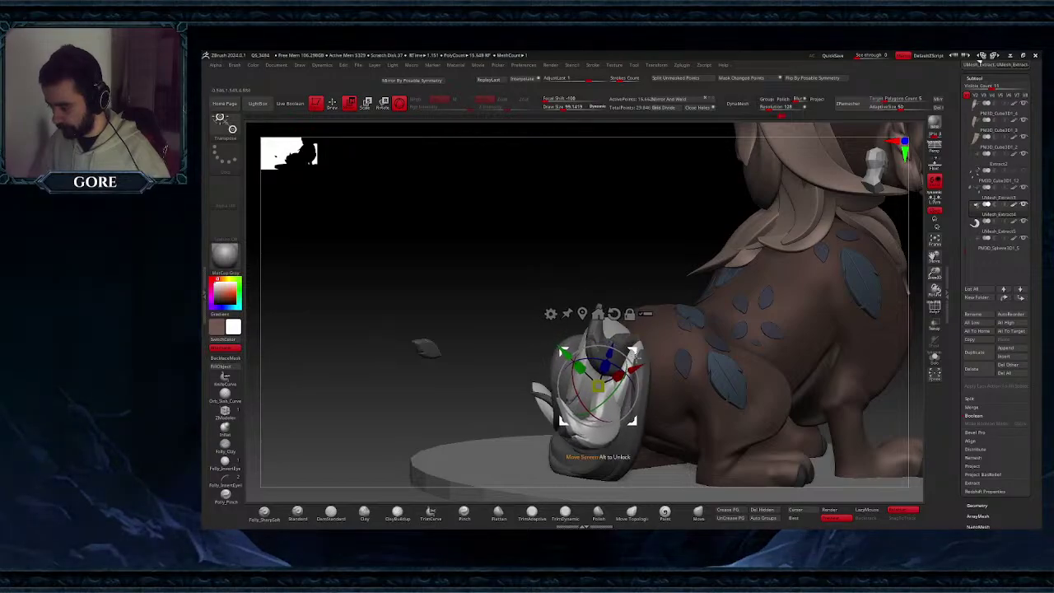
pyautogui.moveTo(665, 368); pyautogui.dragTo(640, 375, button='right')
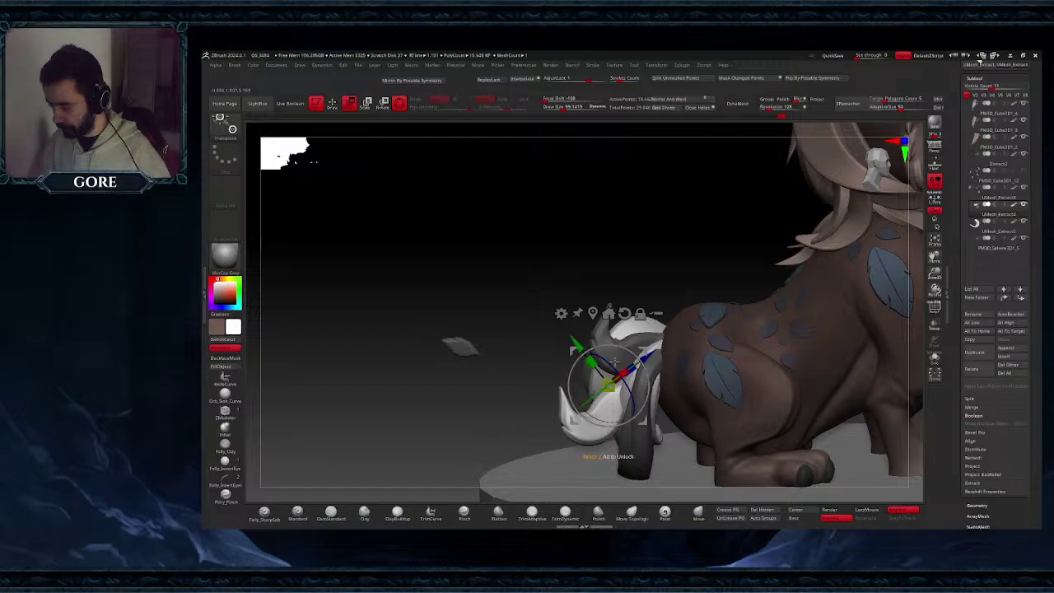
pyautogui.click(561, 314)
pyautogui.click(644, 341)
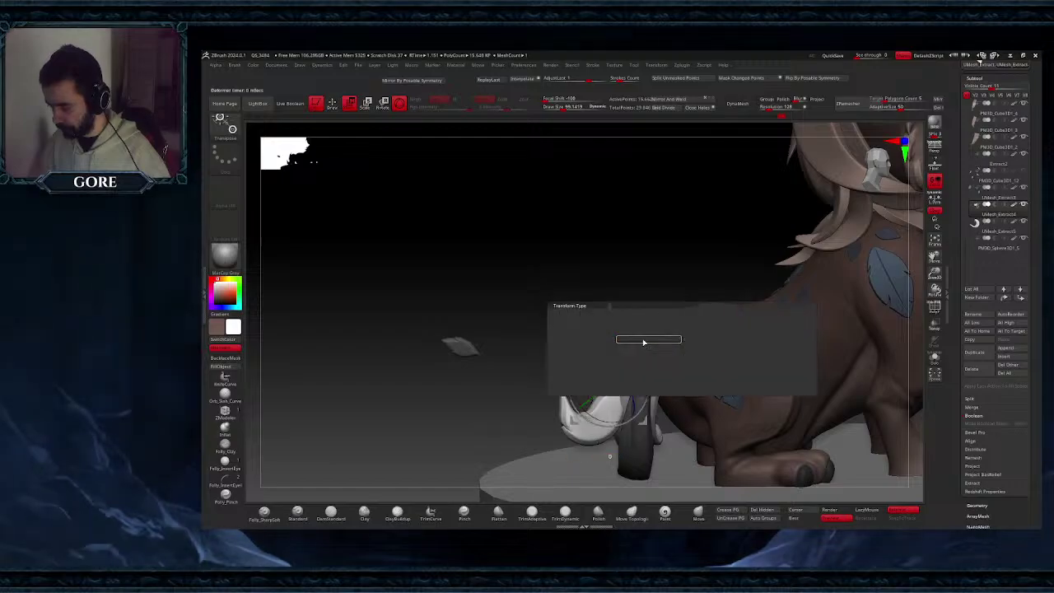
pyautogui.moveTo(583, 399)
pyautogui.mouseDown(button='right')
pyautogui.moveTo(610, 405)
pyautogui.moveTo(583, 409)
pyautogui.mouseUp(button='right')
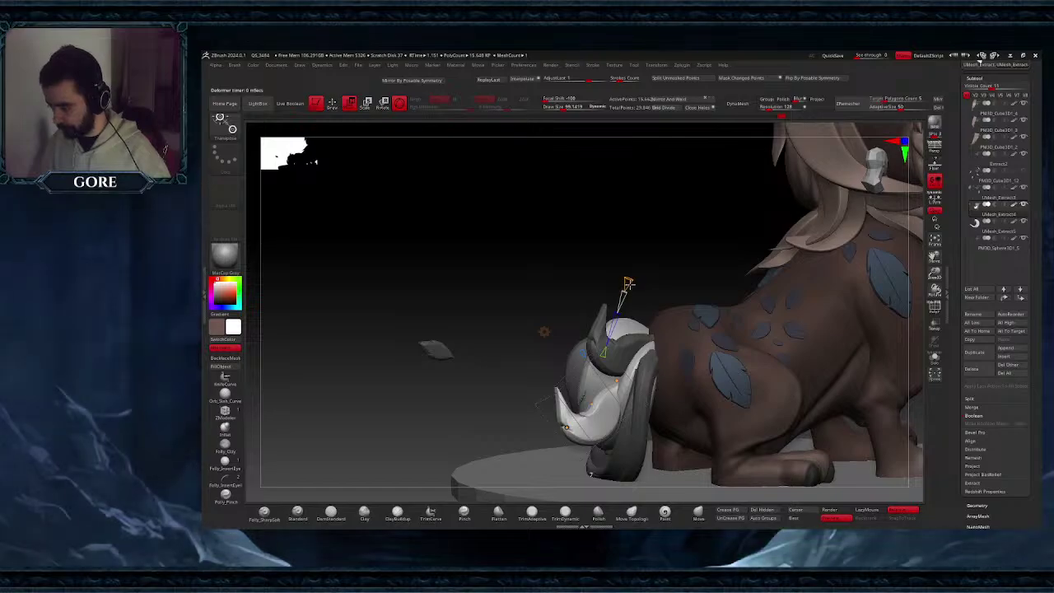
pyautogui.moveTo(541, 386); pyautogui.dragTo(535, 383)
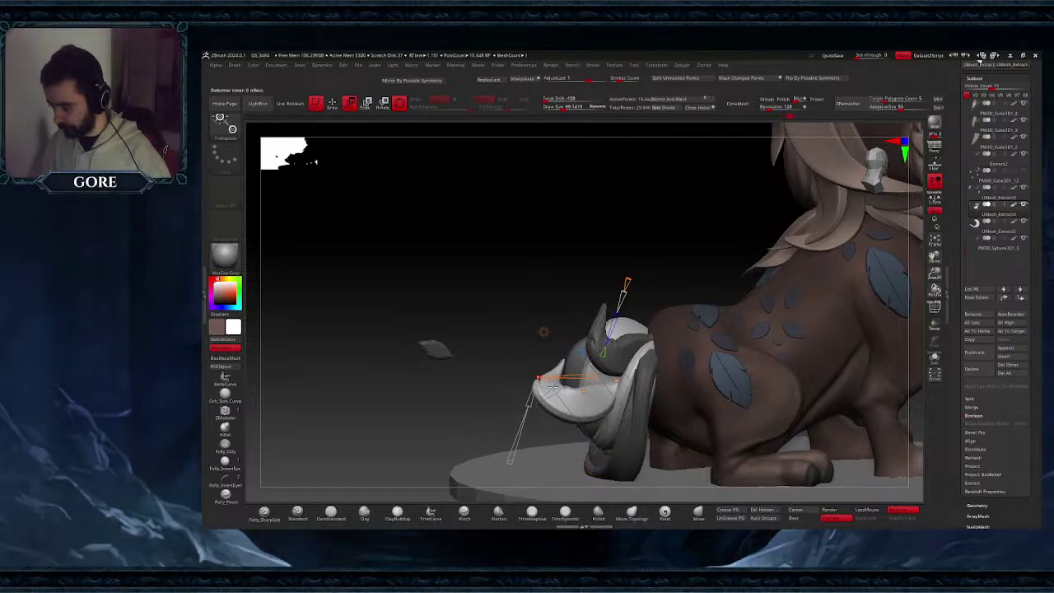
pyautogui.moveTo(535, 383)
pyautogui.mouseDown(button='right')
pyautogui.moveTo(591, 391)
pyautogui.moveTo(531, 385)
pyautogui.mouseUp(button='right')
pyautogui.moveTo(531, 384); pyautogui.dragTo(570, 409)
pyautogui.moveTo(570, 409); pyautogui.dragTo(550, 409, button='right')
pyautogui.press('q')
pyautogui.press('w')
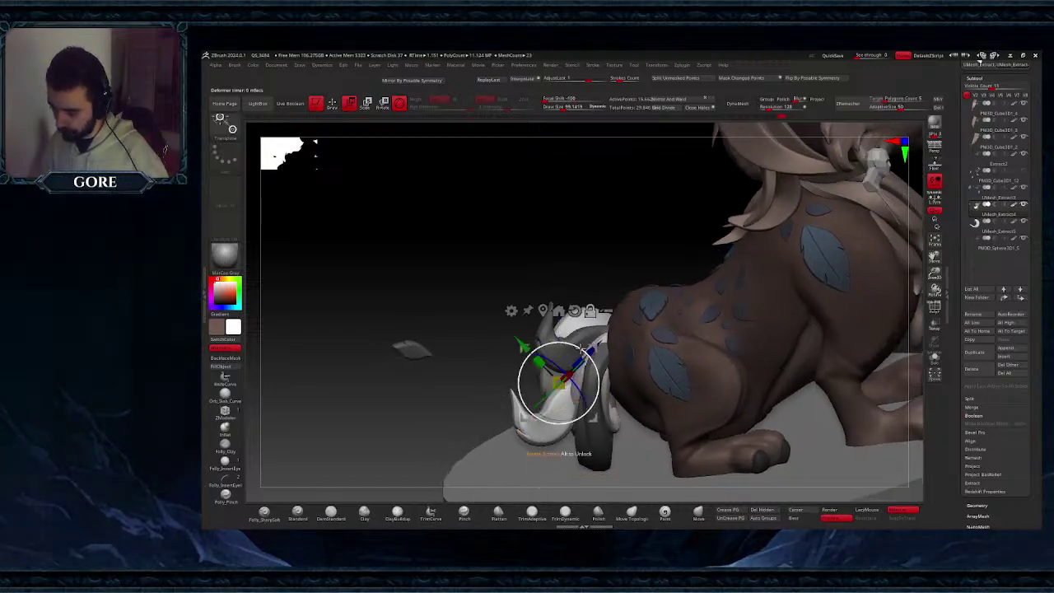
# - Add a Bend Curve deformer to the duplicated lock and adjust its middle and base to follow the tail
pyautogui.click(511, 311)
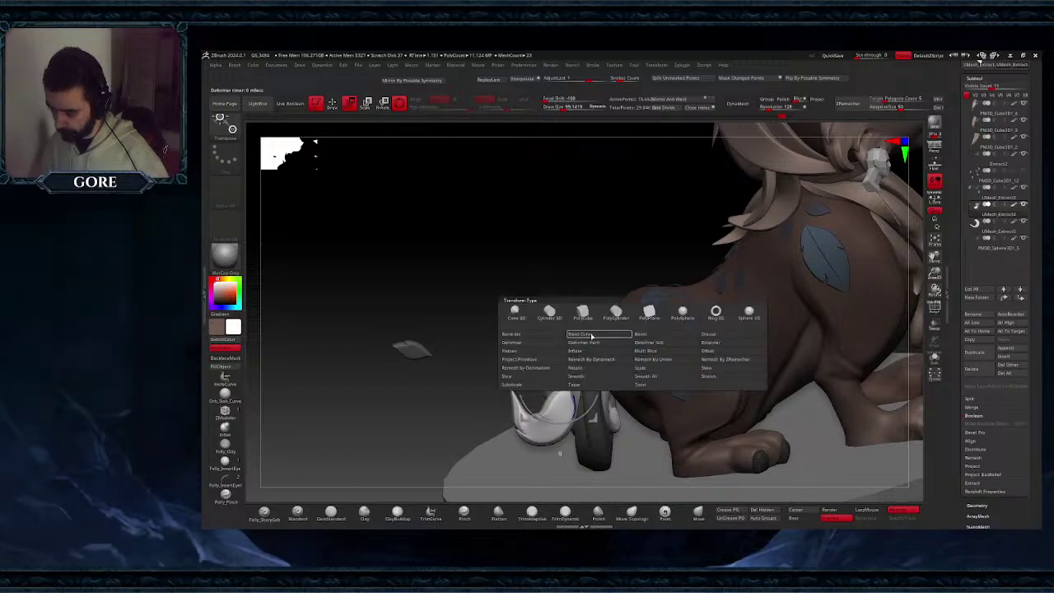
pyautogui.click(591, 334)
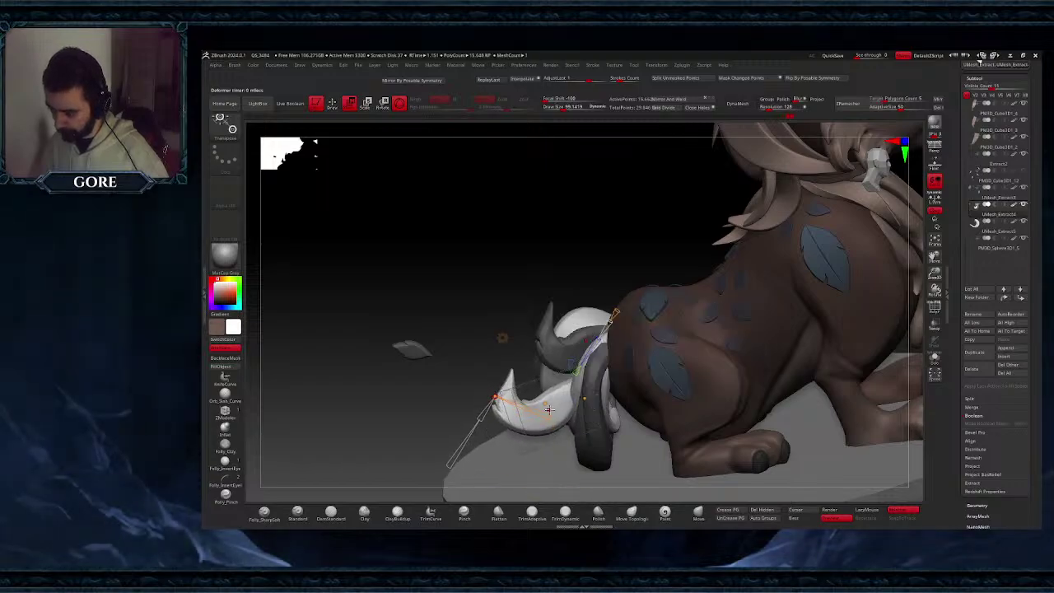
pyautogui.moveTo(547, 420); pyautogui.dragTo(564, 415, button='right')
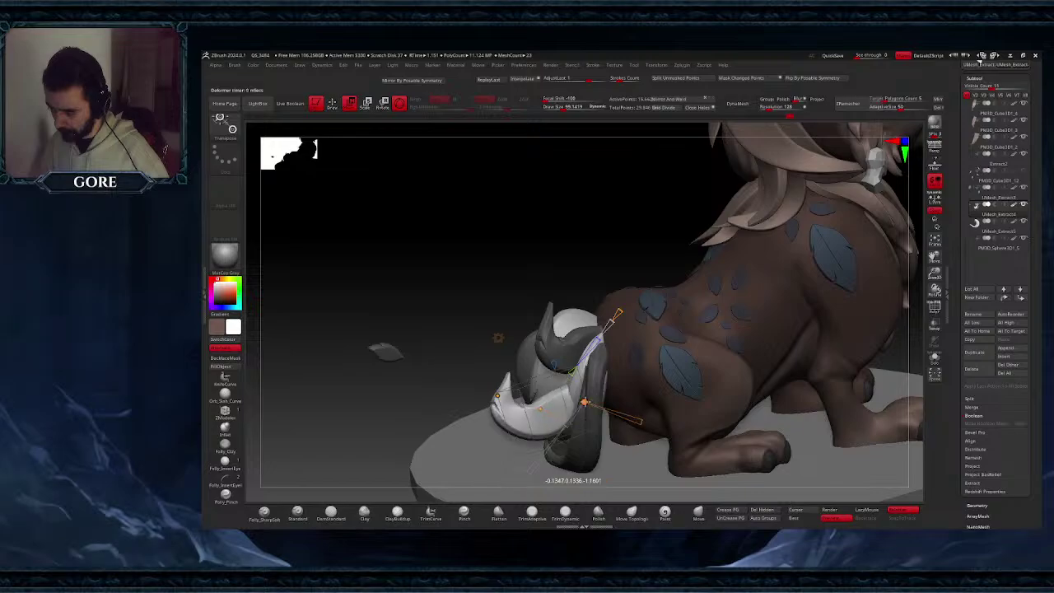
pyautogui.moveTo(527, 409); pyautogui.dragTo(523, 393)
pyautogui.moveTo(586, 409); pyautogui.dragTo(574, 394)
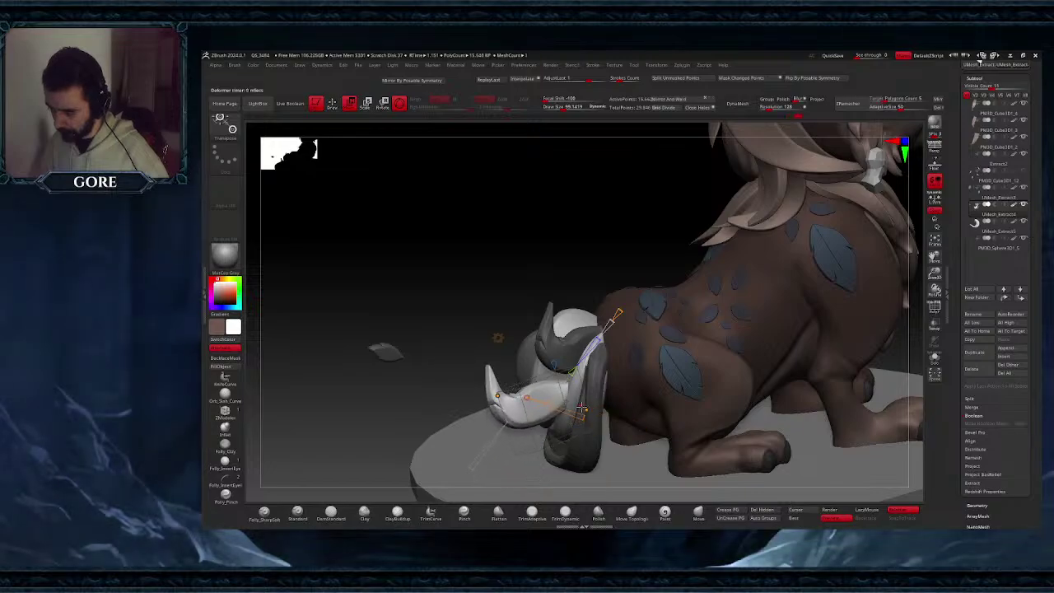
pyautogui.moveTo(564, 397); pyautogui.dragTo(569, 405, button='right')
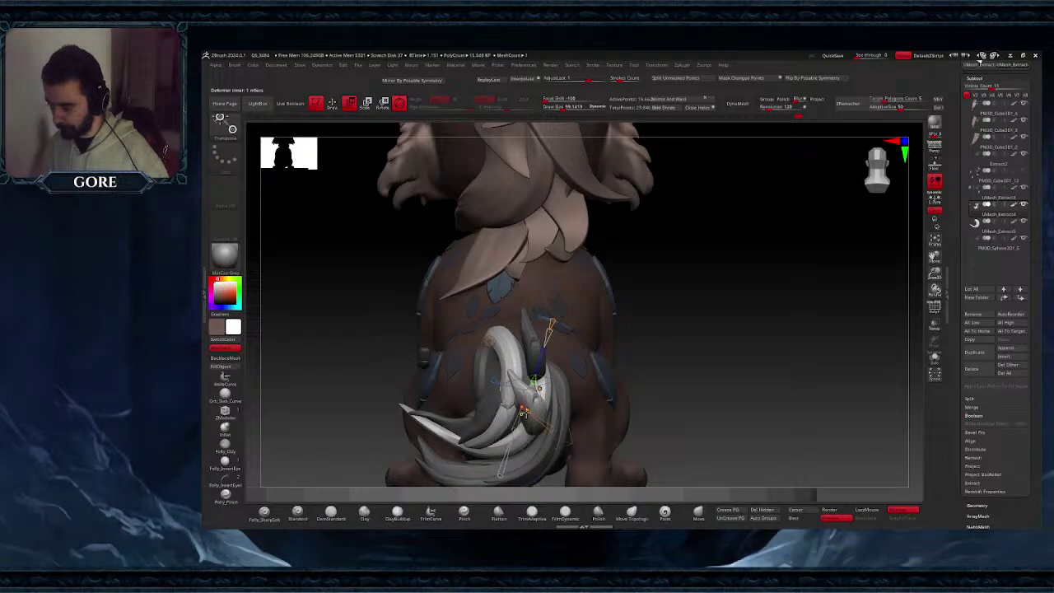
# - Bend the duplicated lock downward from the rear view so it wraps along the lower tail toward the pedestal
pyautogui.moveTo(496, 420); pyautogui.dragTo(478, 434)
pyautogui.moveTo(479, 430); pyautogui.dragTo(498, 418, button='right')
pyautogui.moveTo(499, 418); pyautogui.dragTo(525, 410)
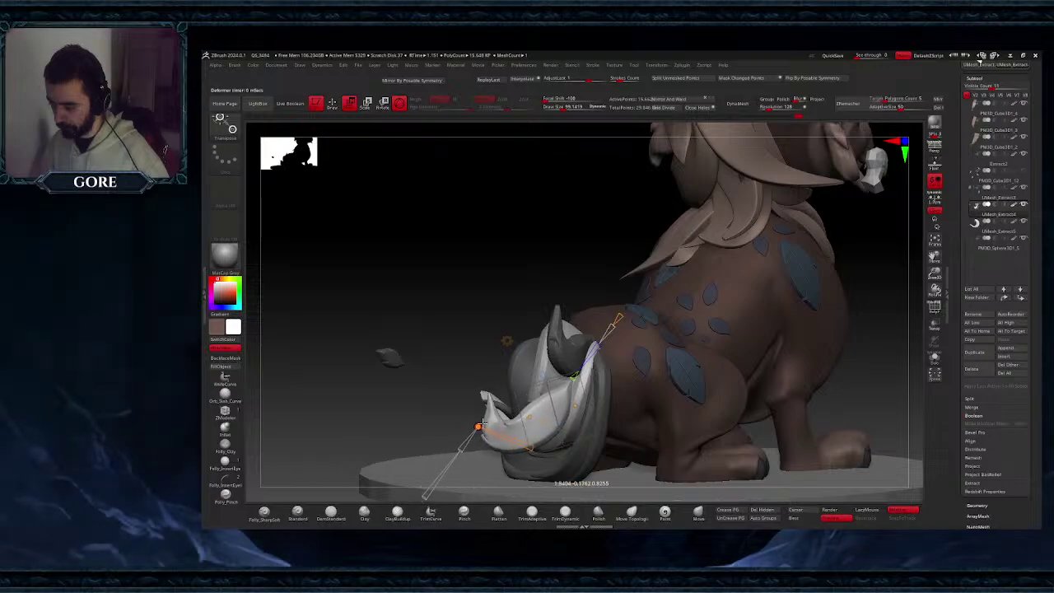
pyautogui.moveTo(487, 437); pyautogui.dragTo(452, 415, button='right')
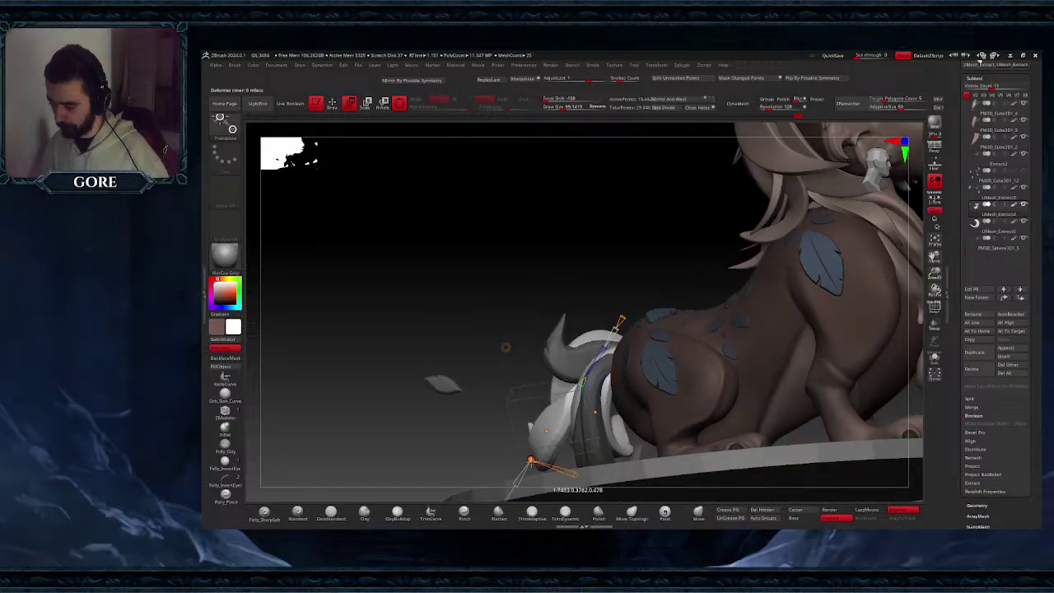
pyautogui.moveTo(564, 454); pyautogui.dragTo(634, 471, button='right')
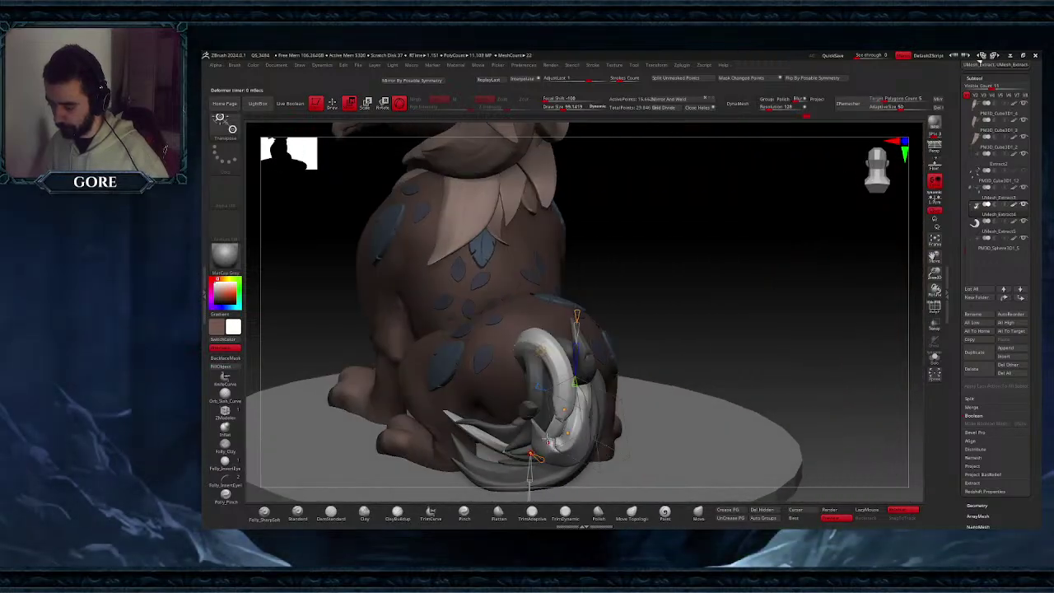
pyautogui.keyDown('shift'); pyautogui.moveTo(544, 461); pyautogui.dragTo(531, 454, button='right'); pyautogui.keyUp('shift')
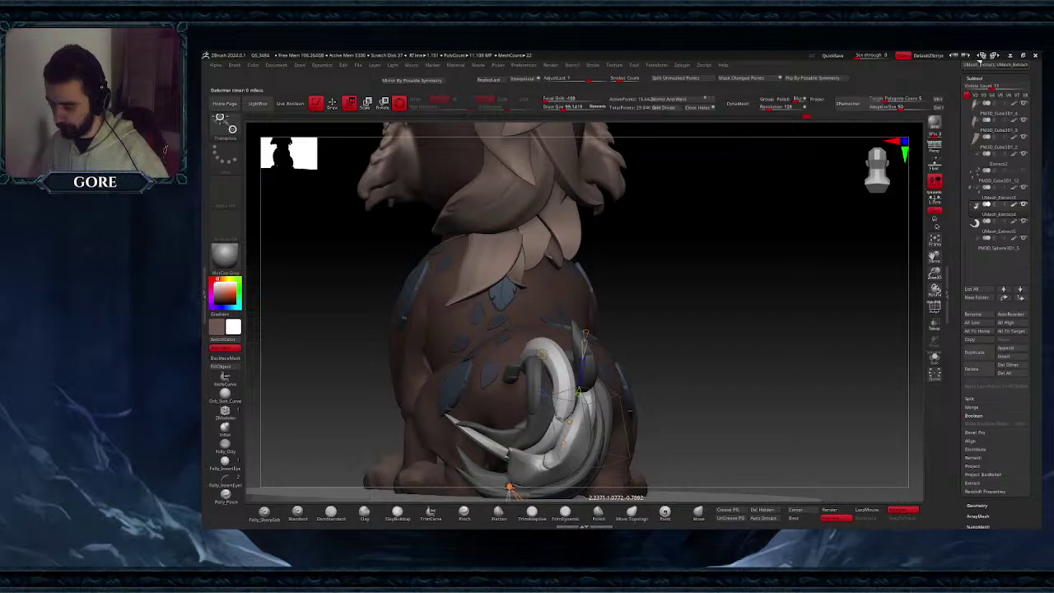
pyautogui.moveTo(552, 440)
pyautogui.mouseDown(button='right')
pyautogui.moveTo(535, 443)
pyautogui.moveTo(560, 446)
pyautogui.moveTo(544, 433)
pyautogui.moveTo(606, 435)
pyautogui.moveTo(640, 451)
pyautogui.moveTo(647, 433)
pyautogui.moveTo(666, 426)
pyautogui.mouseUp(button='right')
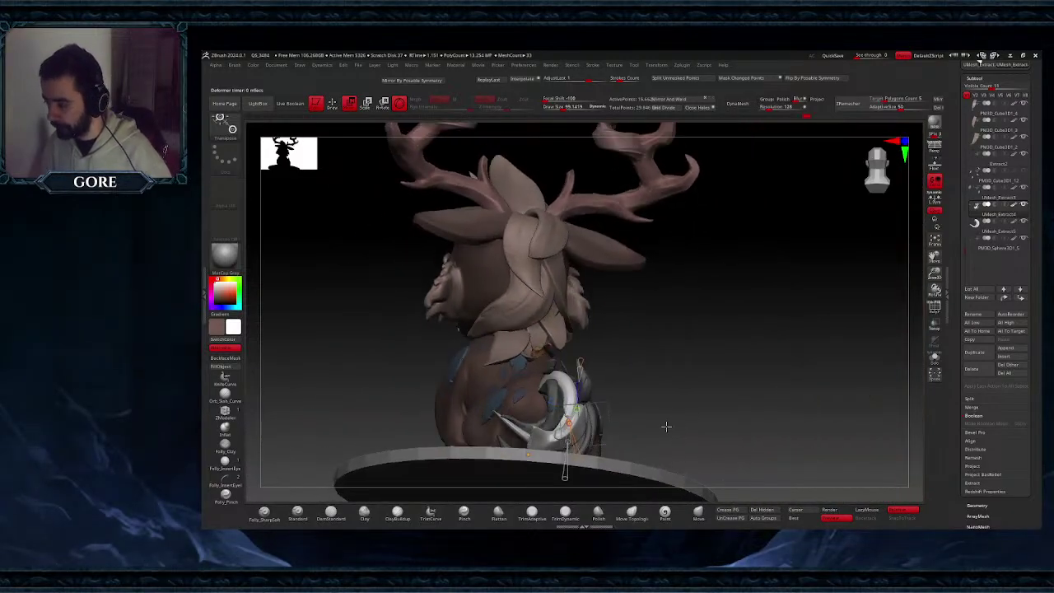
# - Switch to Draw mode and choose a Snake-type sculpting brush for the tail lock
pyautogui.click(333, 104)
pyautogui.click(226, 126)
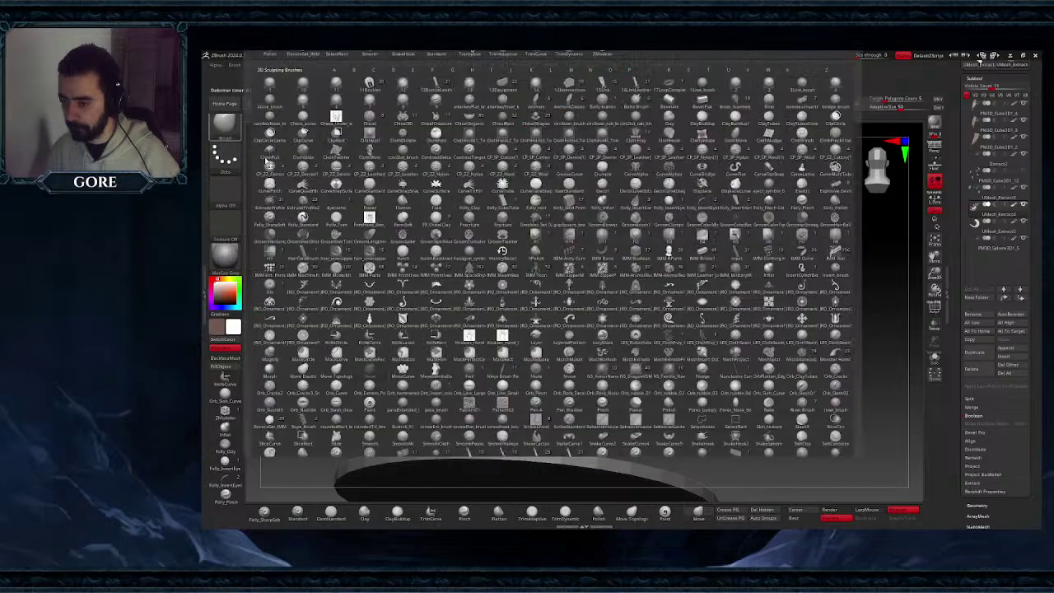
pyautogui.click(537, 436)
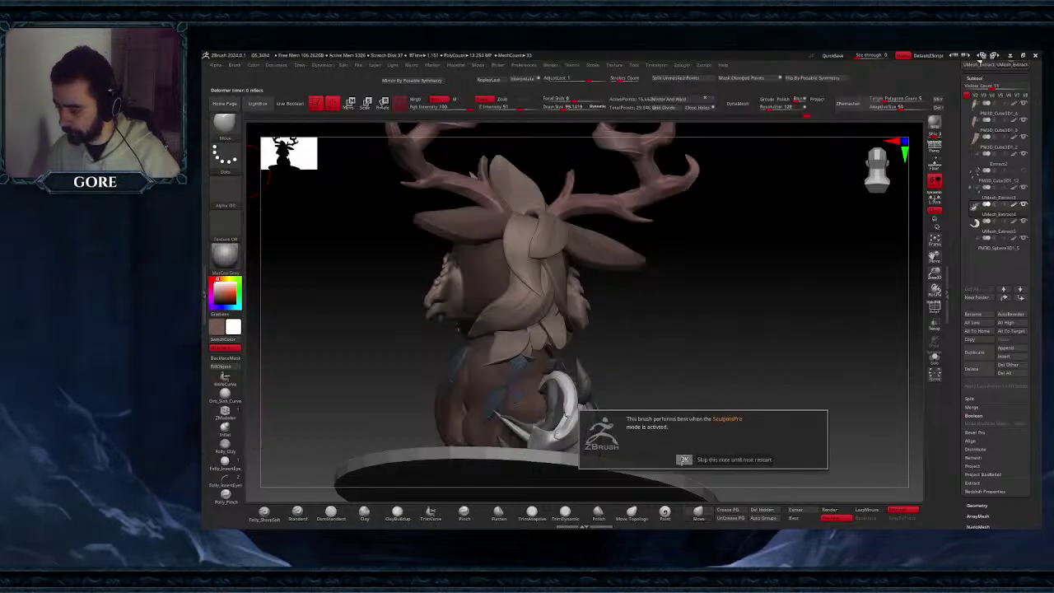
# - Dismiss the Sculptris Pro note and shape the tail lock's tip with the Snake brush, setting the draw size to about 113
pyautogui.click(682, 460)
pyautogui.moveTo(583, 449)
pyautogui.mouseDown(button='right')
pyautogui.moveTo(523, 443)
pyautogui.moveTo(509, 466)
pyautogui.moveTo(534, 452)
pyautogui.moveTo(509, 461)
pyautogui.mouseUp(button='right')
pyautogui.keyDown('shift'); pyautogui.moveTo(514, 457); pyautogui.dragTo(520, 465); pyautogui.keyUp('shift')
pyautogui.moveTo(546, 461)
pyautogui.mouseDown(button='right')
pyautogui.moveTo(565, 466)
pyautogui.moveTo(549, 486)
pyautogui.moveTo(538, 465)
pyautogui.mouseUp(button='right')
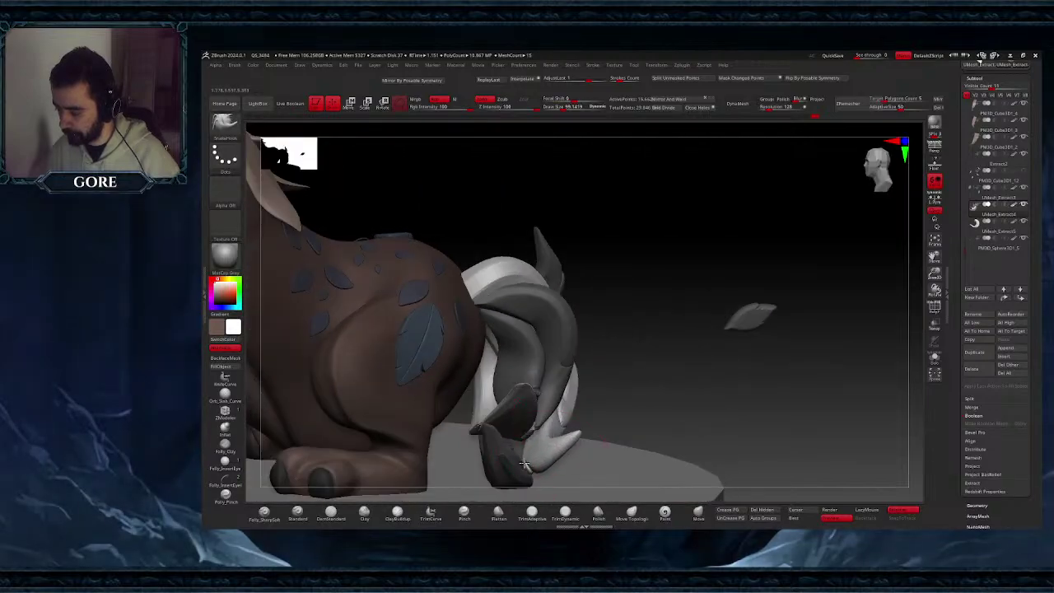
pyautogui.moveTo(523, 465); pyautogui.dragTo(595, 448)
pyautogui.moveTo(606, 452); pyautogui.dragTo(595, 453, button='right')
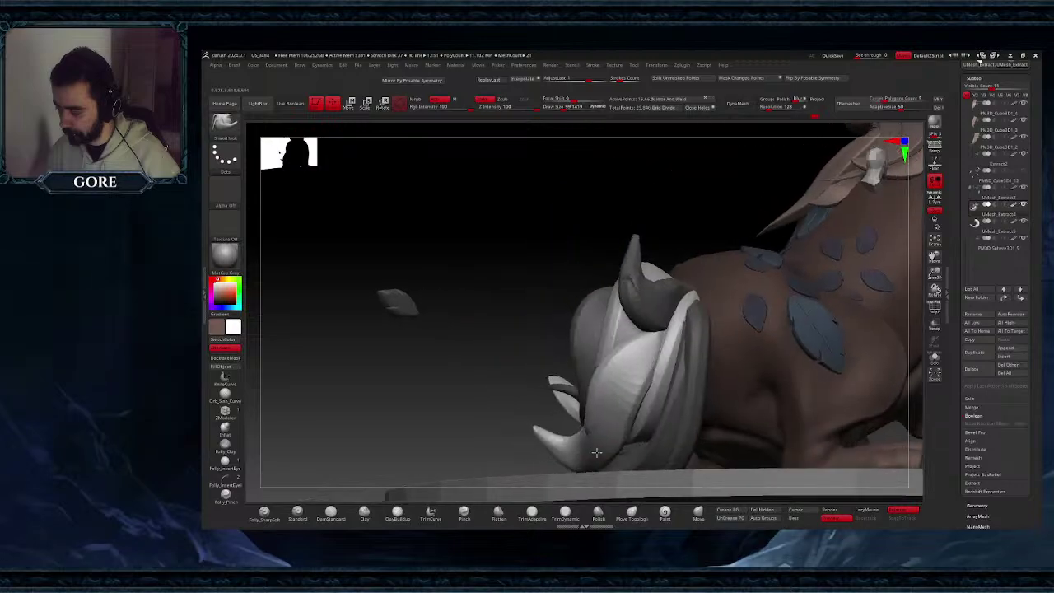
pyautogui.press('space')
pyautogui.click(621, 399)
pyautogui.moveTo(620, 403); pyautogui.dragTo(628, 429, button='right')
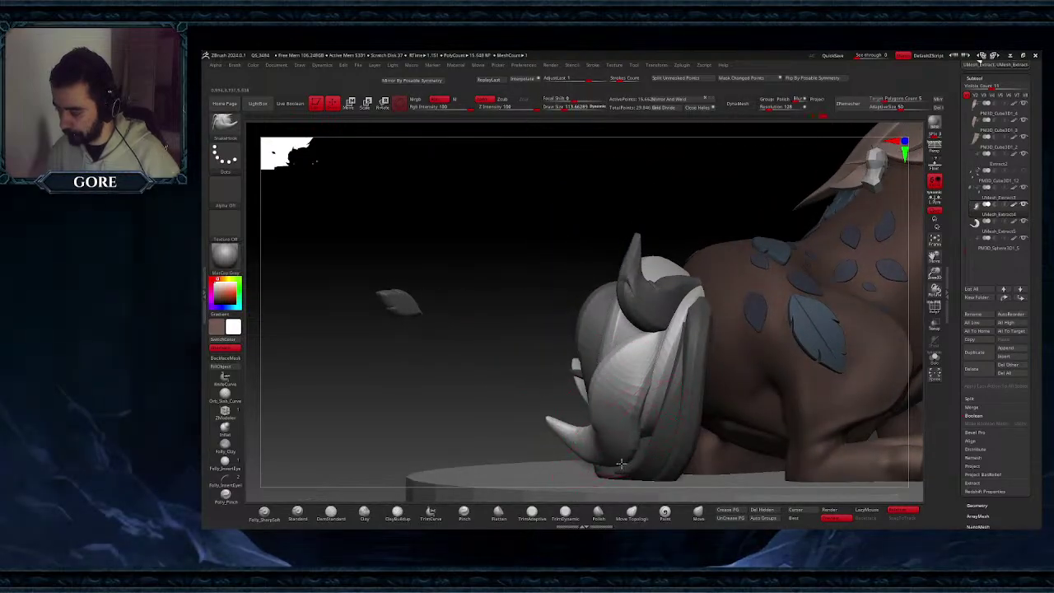
# - Return to the tail lock's Bend Curve deformer from a side view and accept the deformation
pyautogui.moveTo(594, 455); pyautogui.dragTo(609, 387, button='right')
pyautogui.moveTo(659, 428)
pyautogui.mouseDown(button='right')
pyautogui.moveTo(566, 444)
pyautogui.moveTo(701, 447)
pyautogui.moveTo(716, 433)
pyautogui.moveTo(700, 433)
pyautogui.moveTo(703, 478)
pyautogui.moveTo(682, 436)
pyautogui.moveTo(642, 424)
pyautogui.mouseUp(button='right')
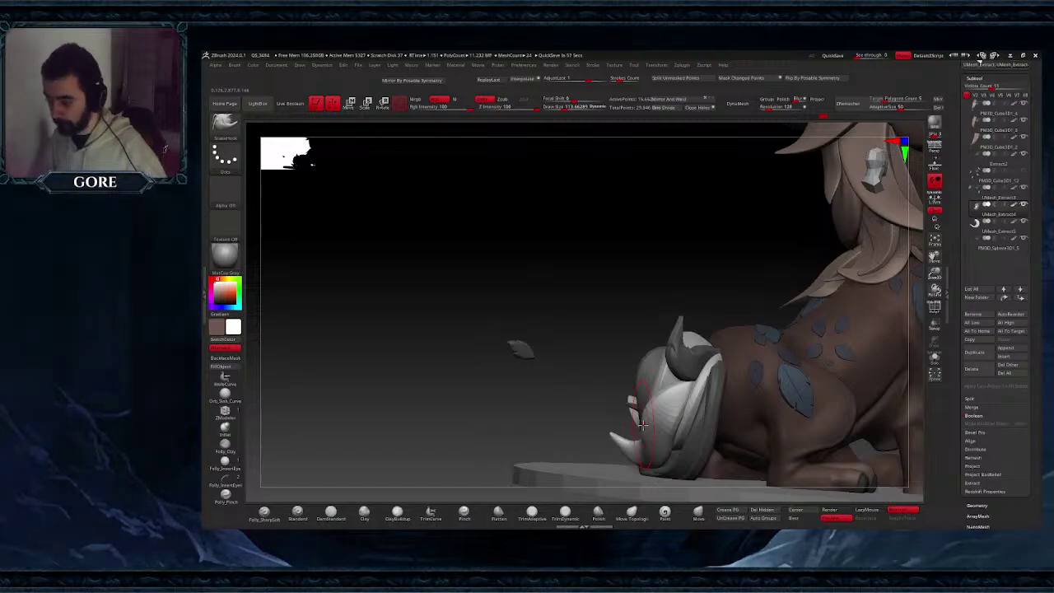
pyautogui.moveTo(643, 425); pyautogui.dragTo(704, 407, button='right')
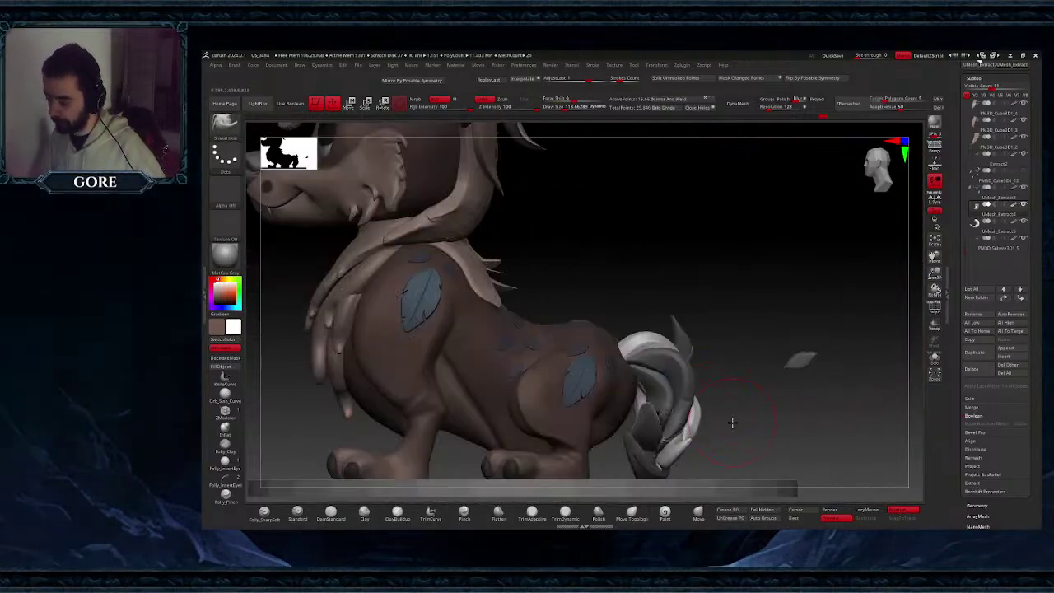
pyautogui.moveTo(732, 422)
pyautogui.mouseDown()
pyautogui.moveTo(781, 432)
pyautogui.moveTo(739, 432)
pyautogui.moveTo(790, 427)
pyautogui.mouseUp()
pyautogui.moveTo(786, 428)
pyautogui.mouseDown()
pyautogui.moveTo(670, 424)
pyautogui.moveTo(711, 428)
pyautogui.moveTo(571, 362)
pyautogui.moveTo(775, 366)
pyautogui.mouseUp()
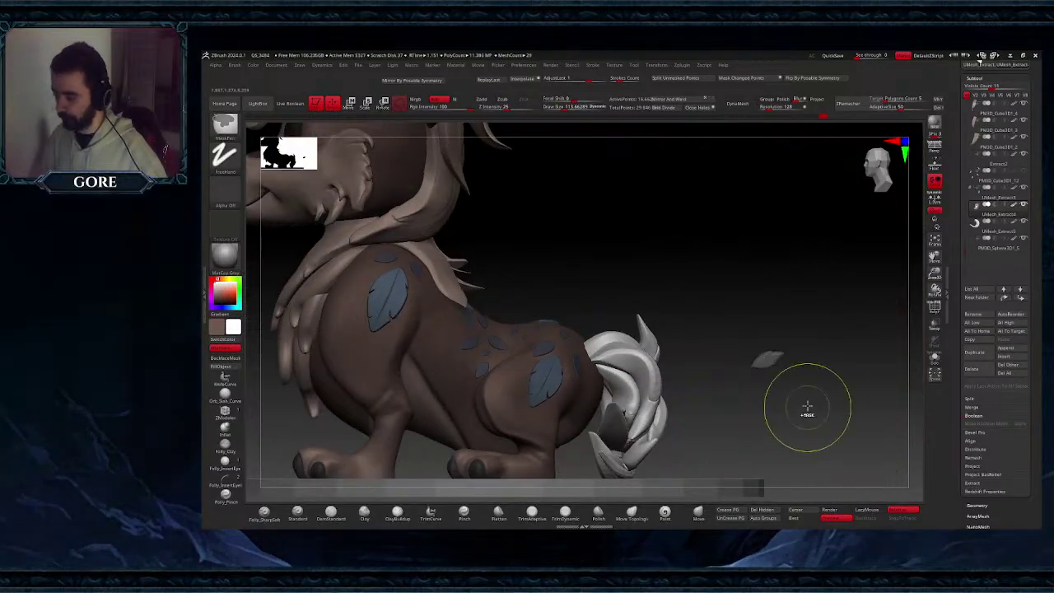
pyautogui.keyDown('ctrl'); pyautogui.click(807, 407); pyautogui.keyUp('ctrl')
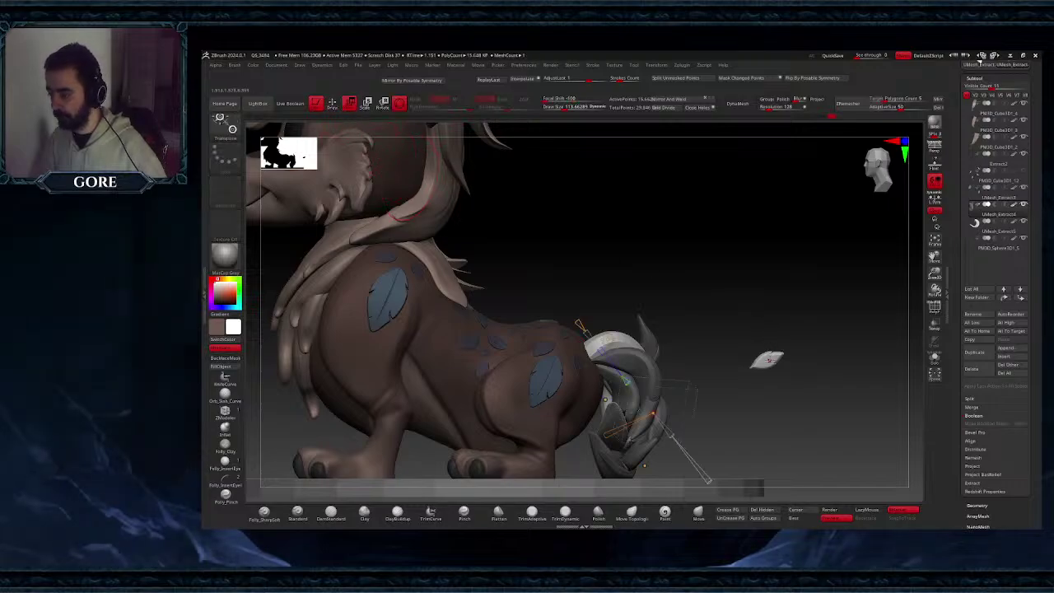
pyautogui.click(607, 337)
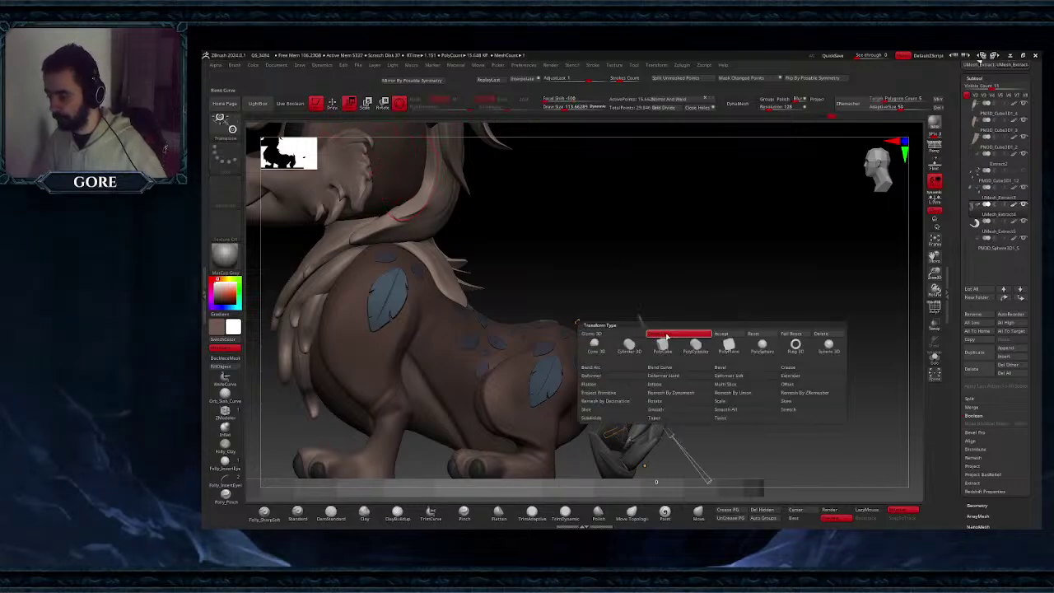
pyautogui.click(724, 334)
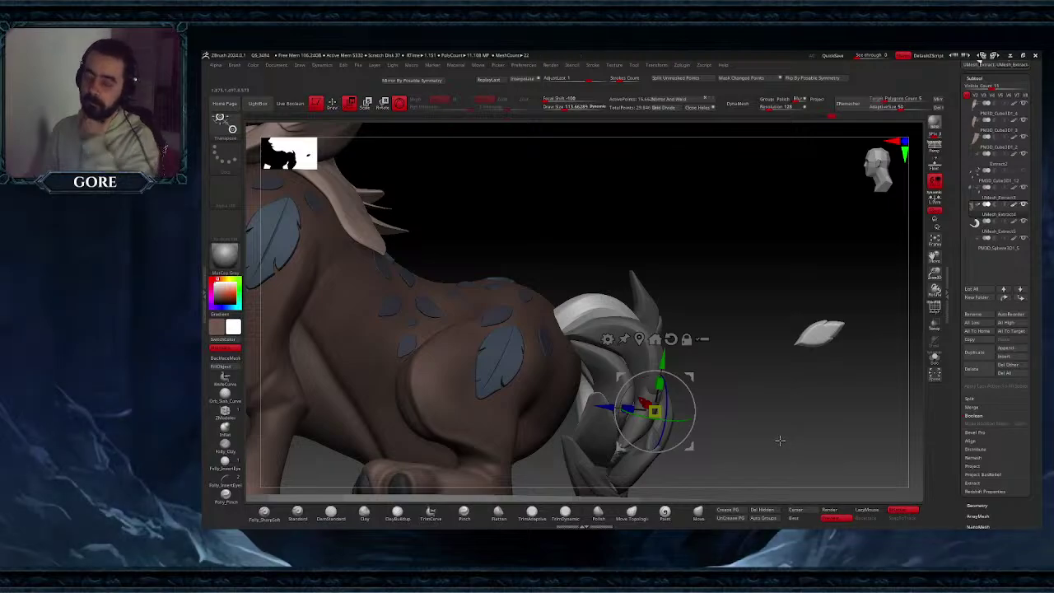
# - Duplicate the spare leaf-shaped lock toward the tail, shift the copy's pivot to its base and rotate the gizmo about 30 degrees
pyautogui.keyDown('alt'); pyautogui.click(818, 334); pyautogui.keyUp('alt')
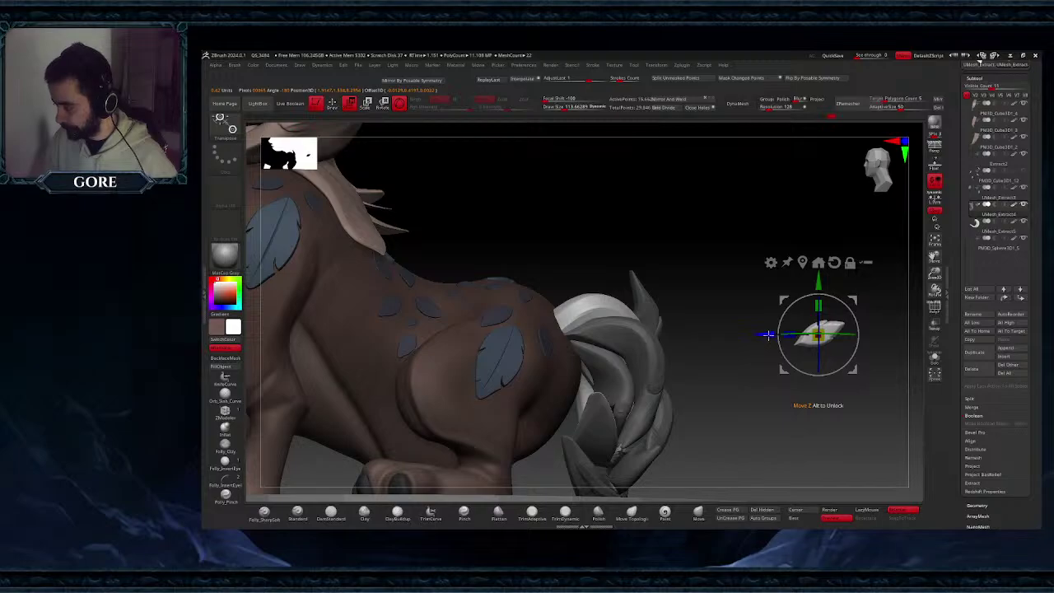
pyautogui.keyDown('ctrl'); pyautogui.moveTo(769, 336); pyautogui.dragTo(700, 338); pyautogui.keyUp('ctrl')
pyautogui.keyDown('alt'); pyautogui.moveTo(784, 299); pyautogui.dragTo(763, 309); pyautogui.keyUp('alt')
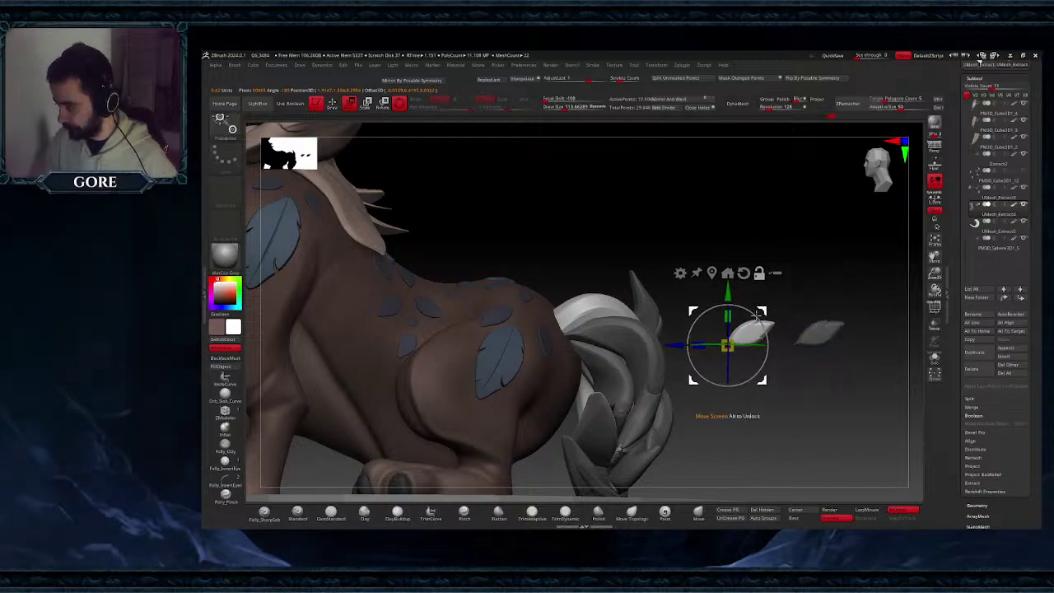
pyautogui.moveTo(700, 329); pyautogui.dragTo(688, 345)
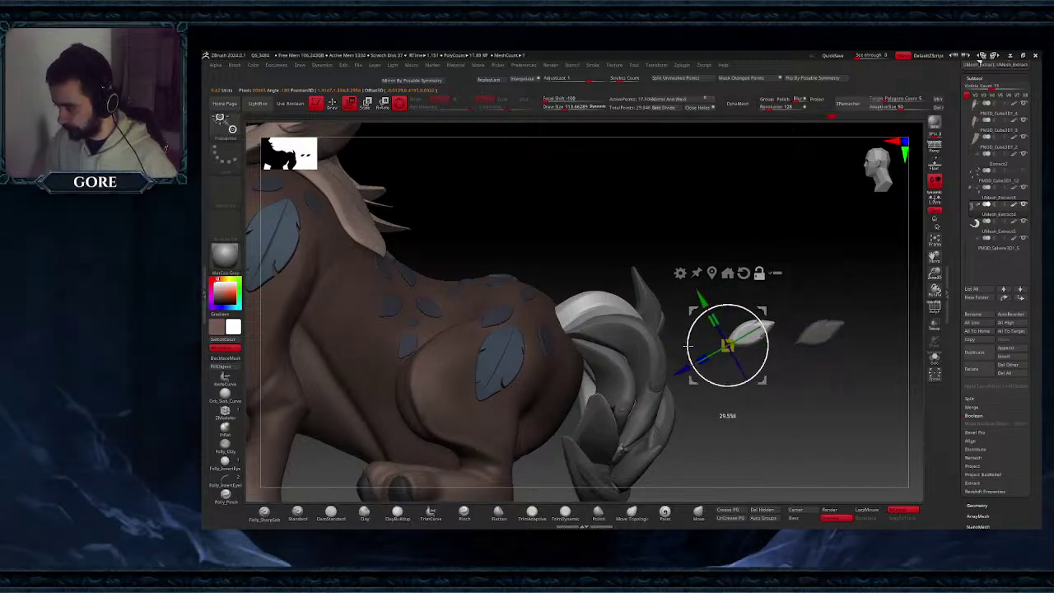
# - Move the copied lock sideways onto the tail and adjust its placement from the rear and side
pyautogui.moveTo(698, 382); pyautogui.dragTo(567, 379, button='right')
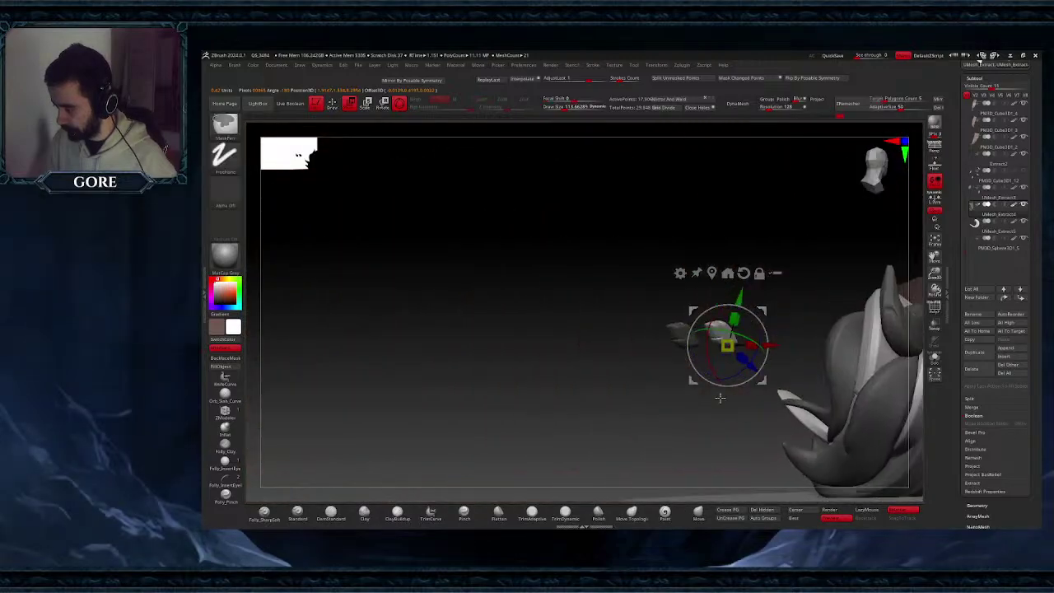
pyautogui.keyDown('ctrl'); pyautogui.moveTo(720, 396); pyautogui.dragTo(733, 363, button='right'); pyautogui.keyUp('ctrl')
pyautogui.moveTo(772, 344); pyautogui.dragTo(869, 344)
pyautogui.moveTo(934, 257); pyautogui.dragTo(882, 254)
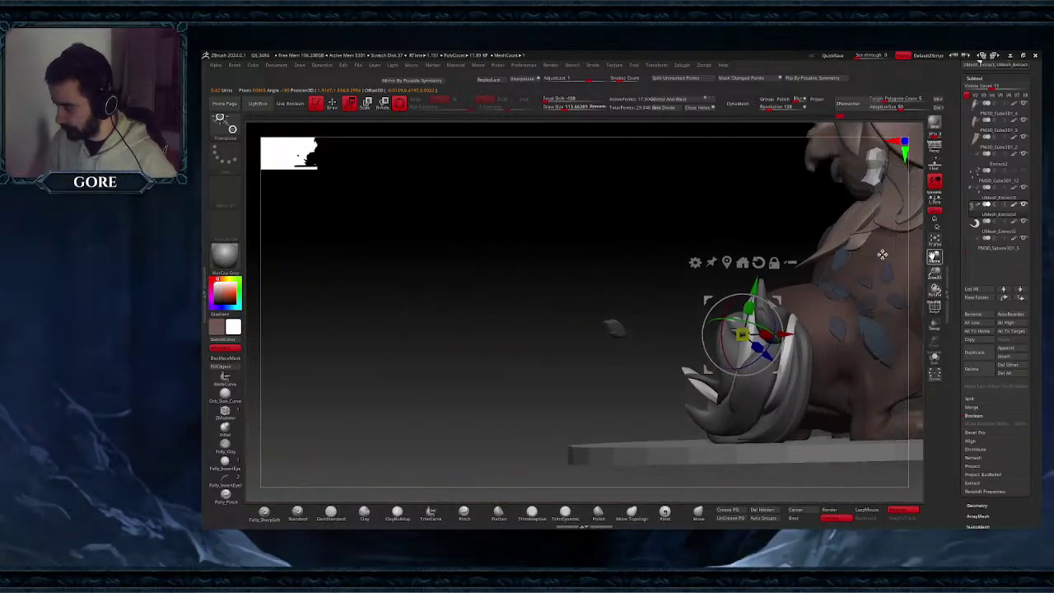
pyautogui.moveTo(882, 253); pyautogui.dragTo(692, 262, button='right')
pyautogui.moveTo(673, 308); pyautogui.dragTo(739, 346)
pyautogui.moveTo(739, 346)
pyautogui.mouseDown(button='right')
pyautogui.moveTo(782, 362)
pyautogui.moveTo(741, 346)
pyautogui.mouseUp(button='right')
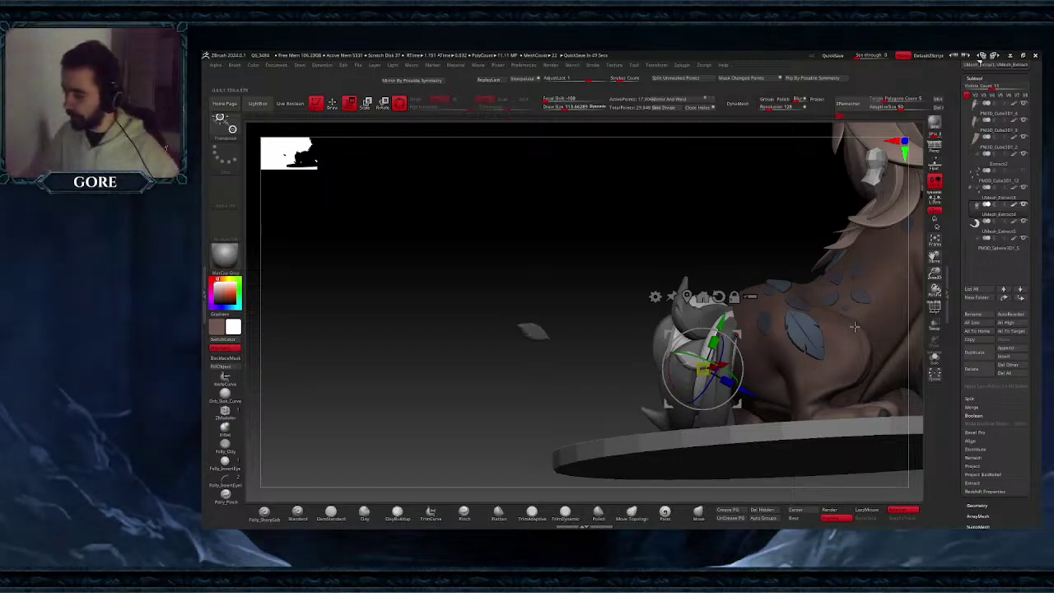
# - Reposition the copied lock against the lower tail, beside the wrapped locks near the hind leg
pyautogui.moveTo(935, 259); pyautogui.dragTo(799, 193)
pyautogui.moveTo(755, 246); pyautogui.dragTo(599, 331, button='right')
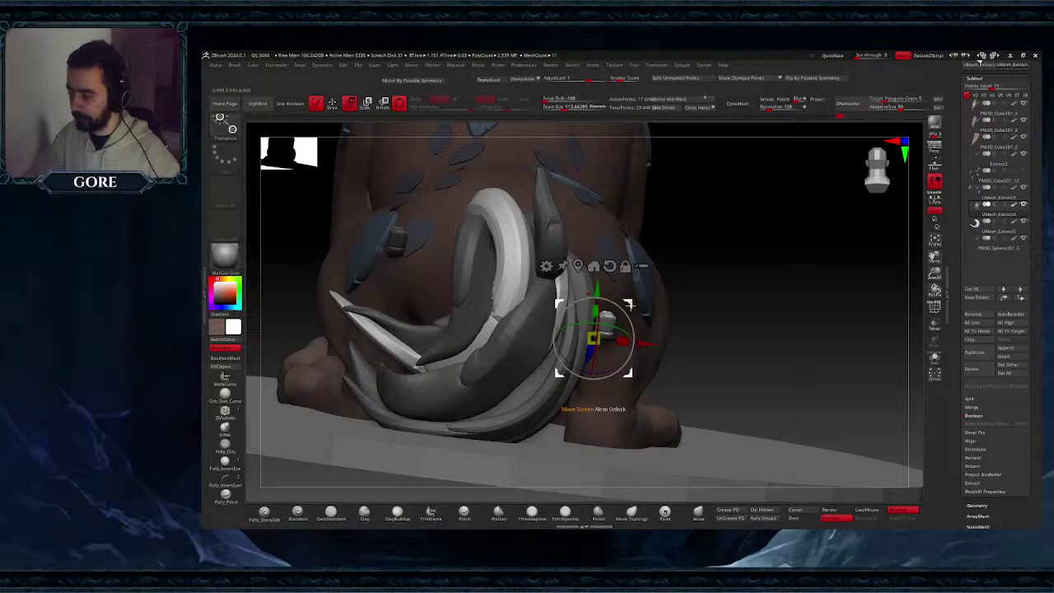
pyautogui.moveTo(629, 303); pyautogui.dragTo(567, 324)
pyautogui.moveTo(605, 324); pyautogui.dragTo(534, 328, button='right')
pyautogui.moveTo(571, 323); pyautogui.dragTo(599, 318)
pyautogui.moveTo(592, 322); pyautogui.dragTo(549, 307, button='right')
# - Add a Bend Curve deformer to the copied lock and bend its base and middle along the outer tail locks
pyautogui.click(523, 288)
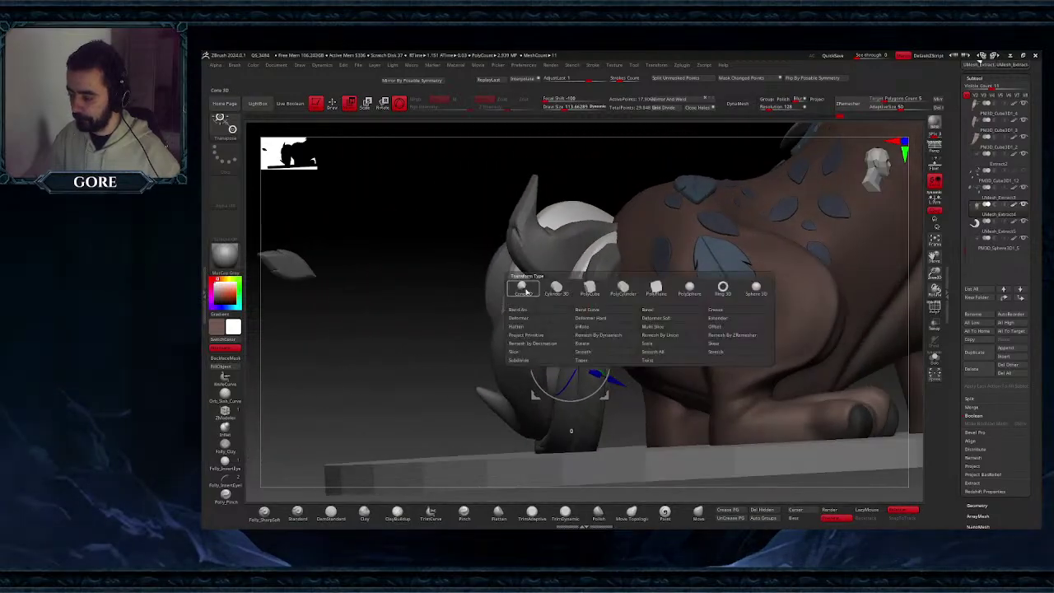
pyautogui.click(602, 312)
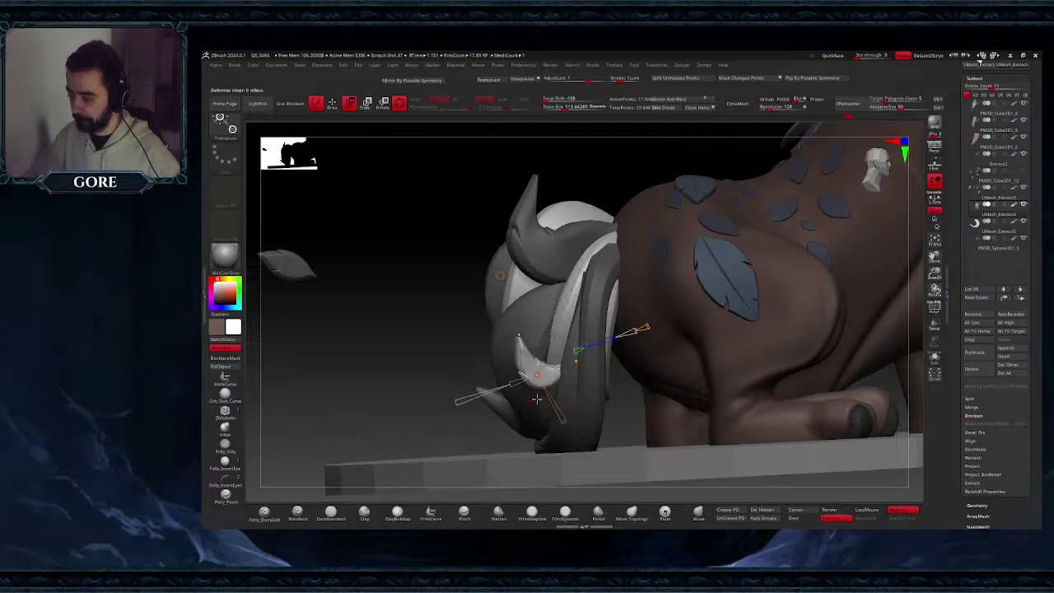
pyautogui.moveTo(536, 400); pyautogui.dragTo(579, 378, button='right')
pyautogui.moveTo(473, 410); pyautogui.dragTo(439, 419, button='right')
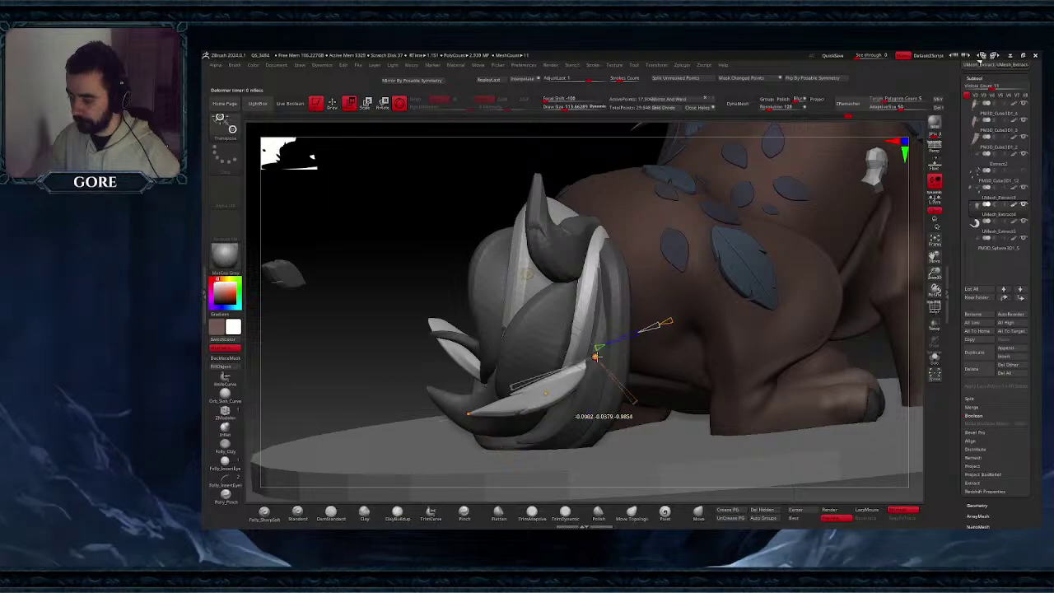
pyautogui.moveTo(595, 356); pyautogui.dragTo(592, 335)
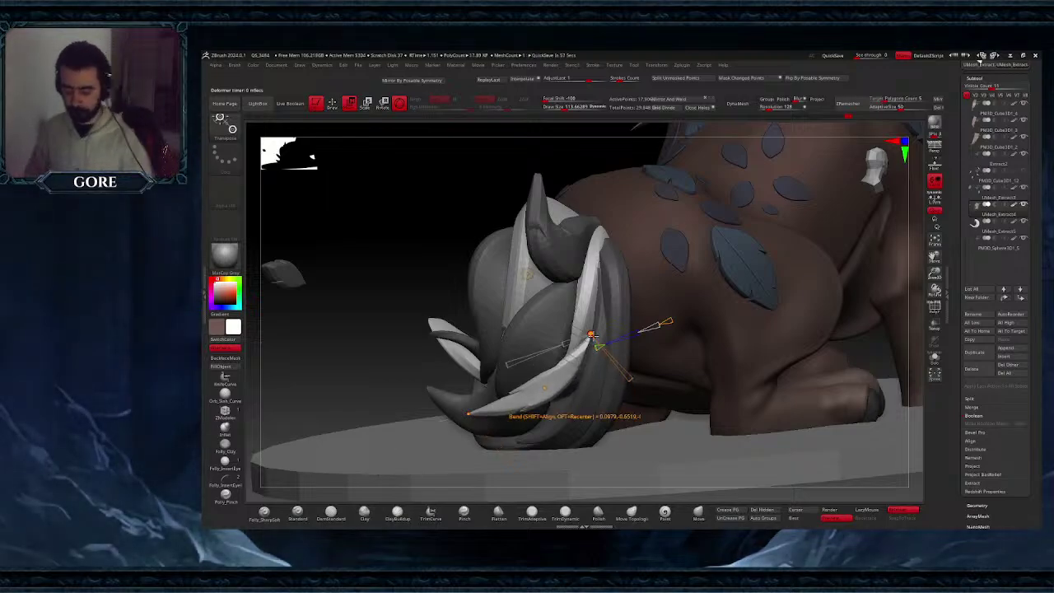
pyautogui.moveTo(618, 335); pyautogui.dragTo(615, 305, button='right')
pyautogui.moveTo(546, 387); pyautogui.dragTo(557, 401)
# - Pull the bent lock's tip along the pedestal toward the hooked tail ends and refine the curve through its middle
pyautogui.moveTo(918, 290); pyautogui.dragTo(1012, 309, button='right')
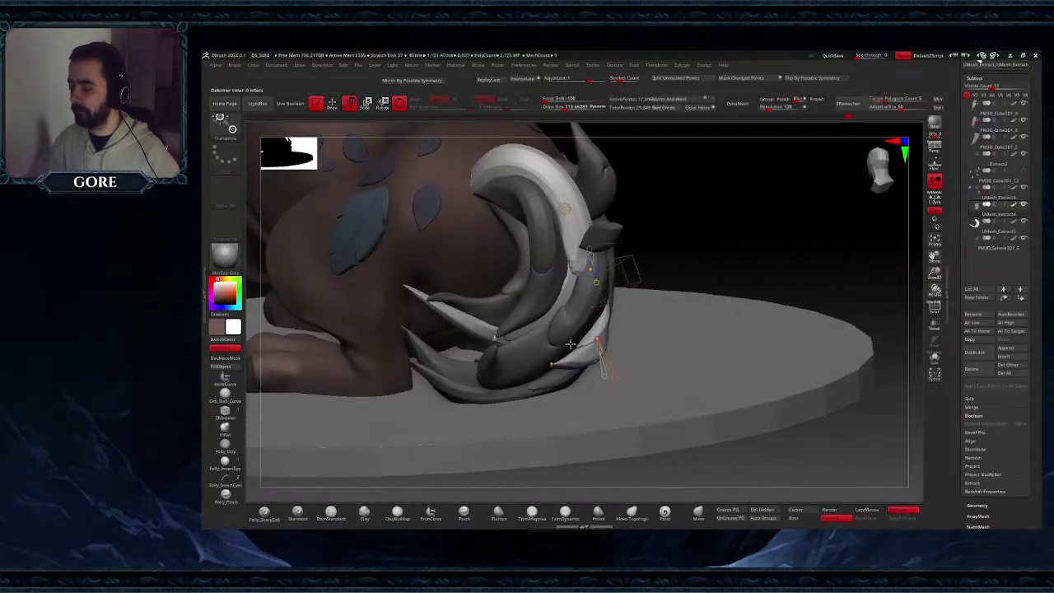
pyautogui.moveTo(549, 362); pyautogui.dragTo(467, 406)
pyautogui.moveTo(610, 346); pyautogui.dragTo(523, 354, button='right')
pyautogui.moveTo(593, 350); pyautogui.dragTo(595, 357)
pyautogui.moveTo(454, 392); pyautogui.dragTo(452, 382)
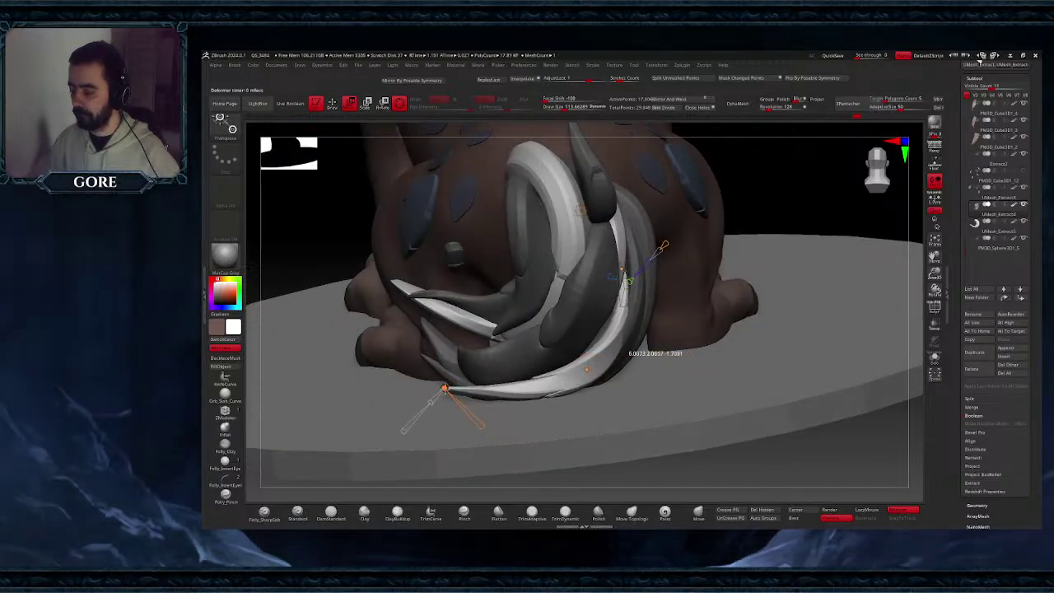
pyautogui.moveTo(485, 429)
pyautogui.mouseDown()
pyautogui.moveTo(507, 453)
pyautogui.moveTo(498, 438)
pyautogui.mouseUp()
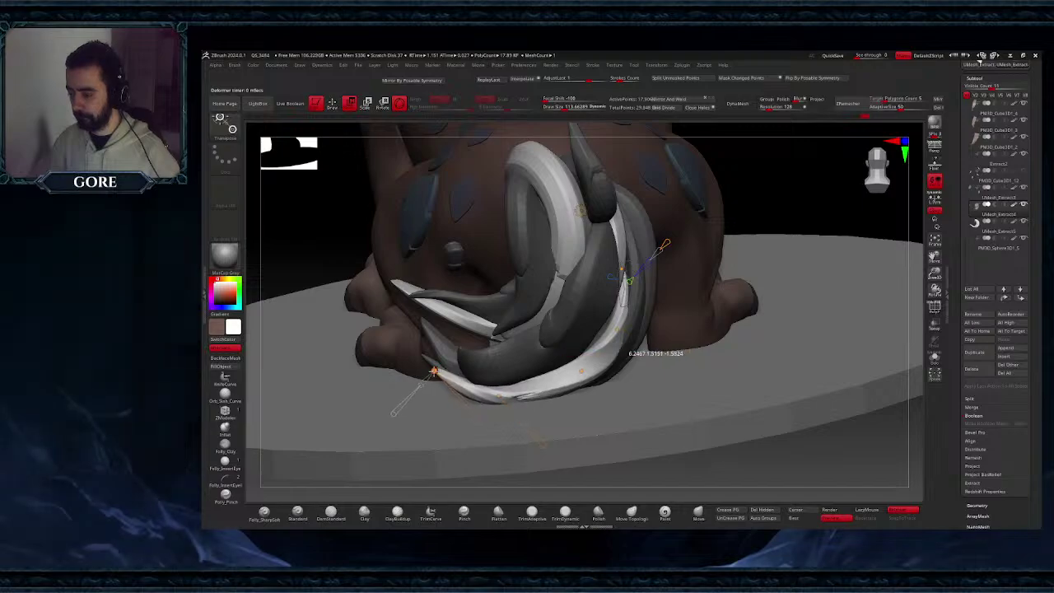
pyautogui.moveTo(621, 344); pyautogui.dragTo(580, 363, button='right')
pyautogui.moveTo(576, 370); pyautogui.dragTo(572, 369)
# - Accept the Bend Curve deformation and clear the mask from the tail locks
pyautogui.moveTo(574, 367); pyautogui.dragTo(628, 284, button='right')
pyautogui.moveTo(621, 371); pyautogui.dragTo(696, 326, button='right')
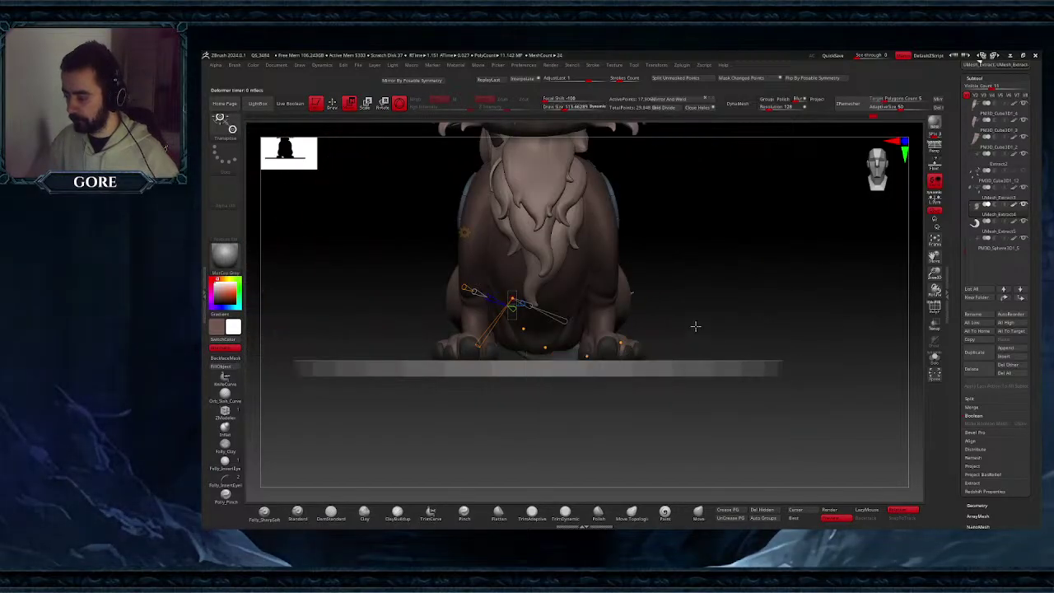
pyautogui.moveTo(695, 327); pyautogui.dragTo(508, 211)
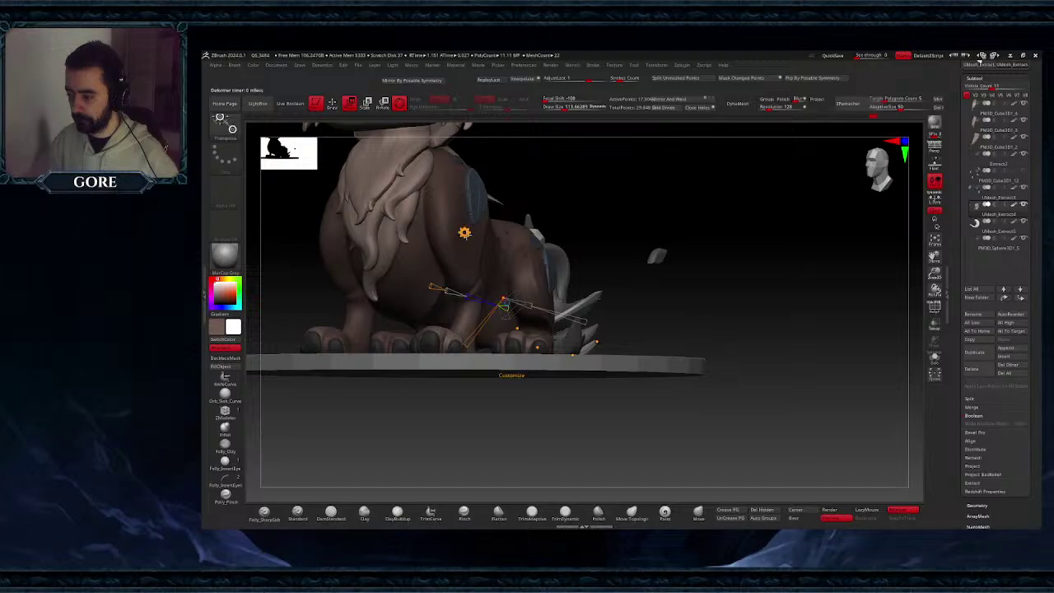
pyautogui.click(464, 232)
pyautogui.click(587, 248)
pyautogui.moveTo(725, 307); pyautogui.dragTo(678, 322, button='right')
pyautogui.keyDown('ctrl'); pyautogui.moveTo(677, 321); pyautogui.dragTo(678, 332); pyautogui.keyUp('ctrl')
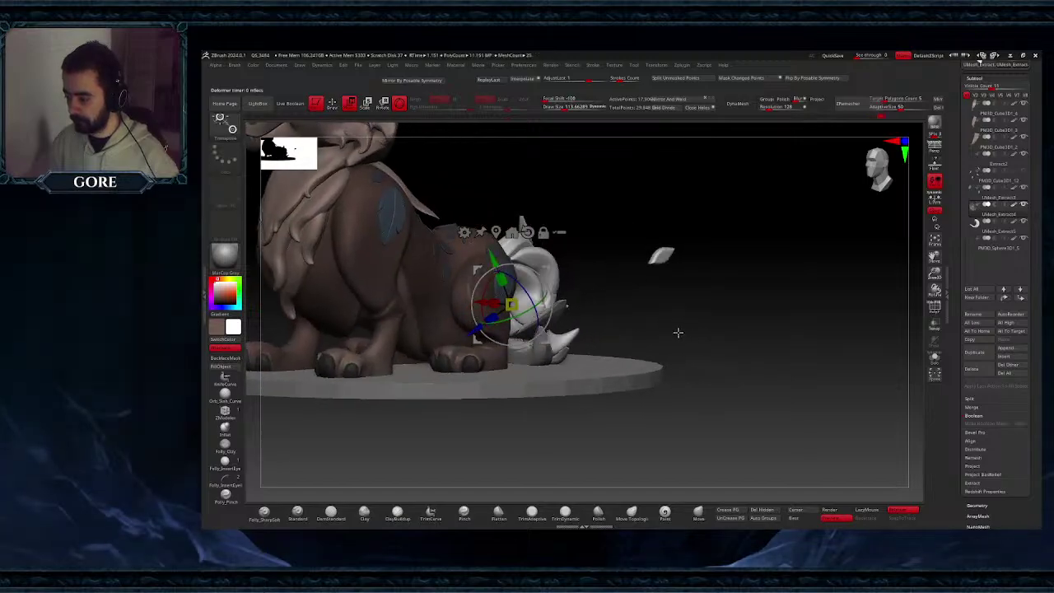
# - Isolate the spare leaf-shaped lock by masking it and inverting the mask, and place the gizmo on it
pyautogui.moveTo(678, 332); pyautogui.dragTo(670, 292, button='right')
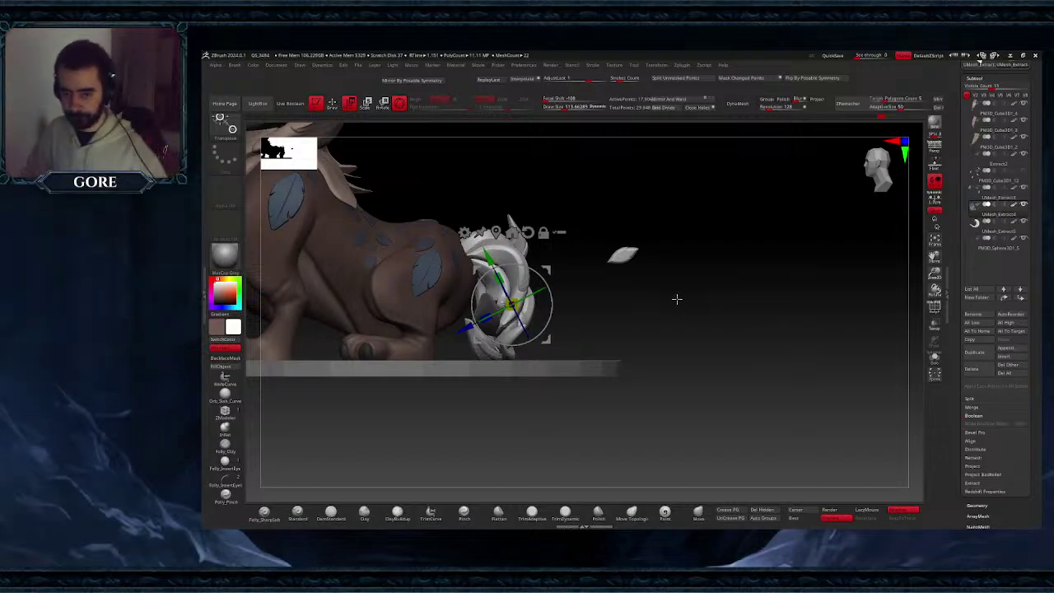
pyautogui.moveTo(677, 299)
pyautogui.mouseDown()
pyautogui.moveTo(708, 318)
pyautogui.moveTo(687, 307)
pyautogui.mouseUp()
pyautogui.moveTo(718, 273); pyautogui.dragTo(694, 269)
pyautogui.keyDown('ctrl'); pyautogui.moveTo(639, 233); pyautogui.dragTo(714, 301); pyautogui.keyUp('ctrl')
pyautogui.keyDown('ctrl'); pyautogui.click(712, 295); pyautogui.keyUp('ctrl')
pyautogui.keyDown('alt'); pyautogui.click(658, 258); pyautogui.keyUp('alt')
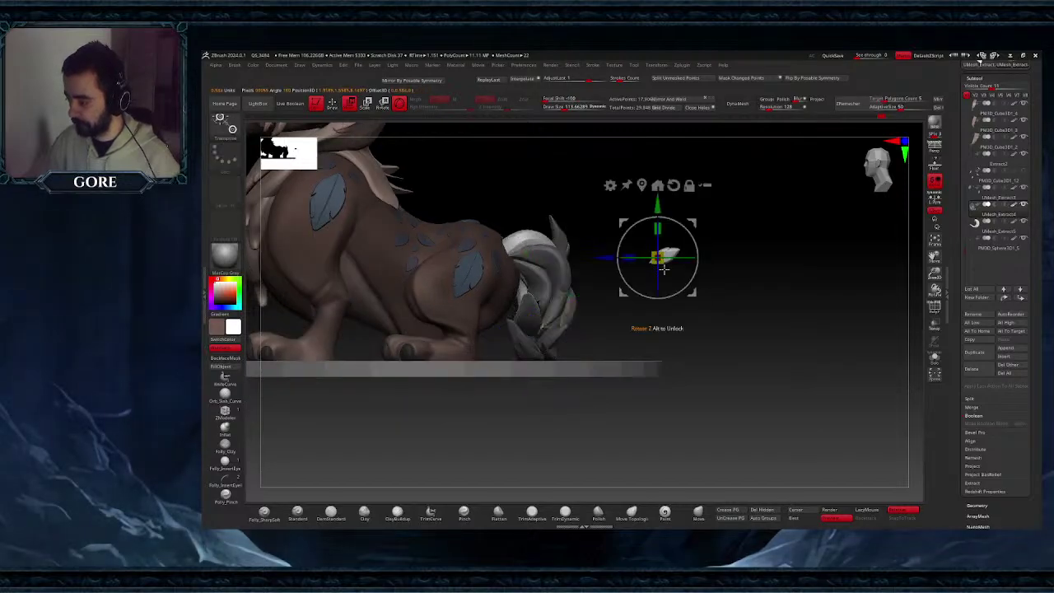
# - Move the spare lock from beside the creature onto the inner curl of the tail
pyautogui.keyDown('ctrl'); pyautogui.moveTo(663, 269); pyautogui.dragTo(703, 238, button='right'); pyautogui.keyUp('ctrl')
pyautogui.keyDown('alt'); pyautogui.moveTo(682, 227); pyautogui.dragTo(438, 274); pyautogui.keyUp('alt')
pyautogui.moveTo(456, 321); pyautogui.dragTo(447, 318, button='right')
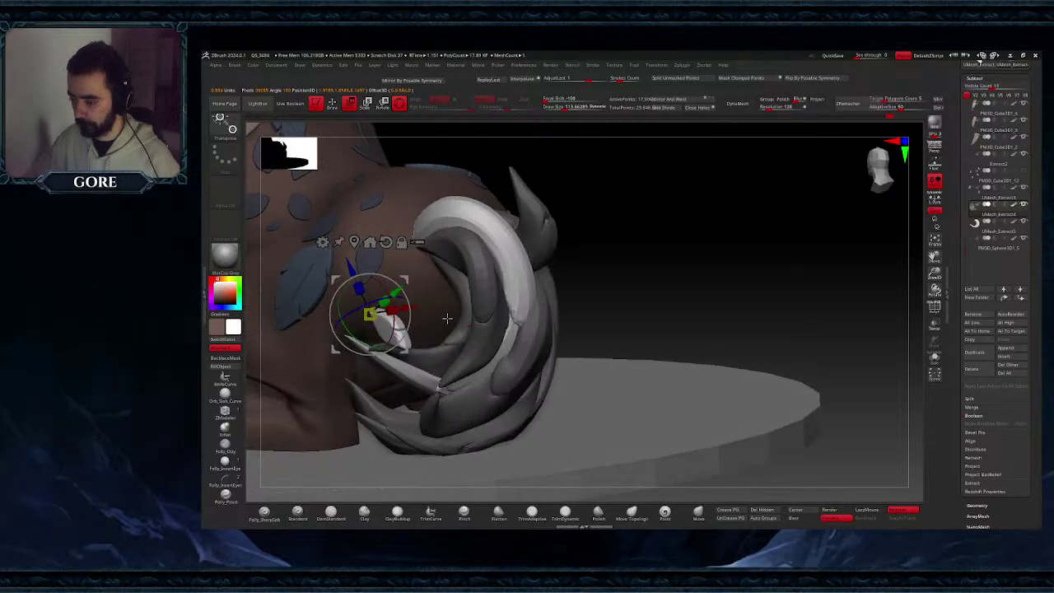
pyautogui.moveTo(403, 347); pyautogui.dragTo(484, 306)
pyautogui.moveTo(484, 306); pyautogui.dragTo(513, 286, button='right')
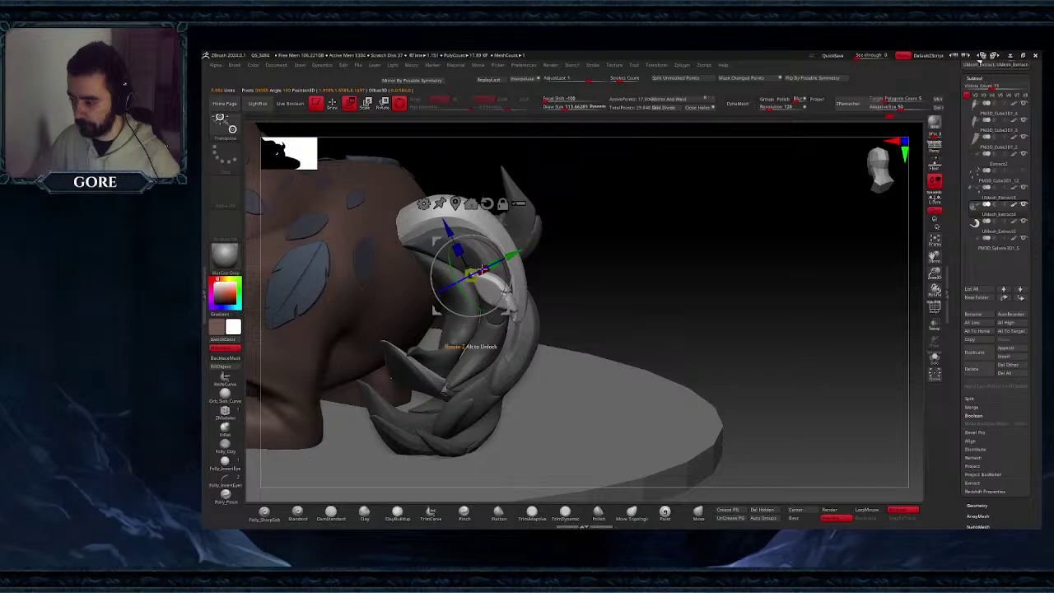
# - Turn the small lock downward and place it inside the tail loop, just behind the rump
pyautogui.moveTo(429, 298); pyautogui.dragTo(445, 313, button='right')
pyautogui.moveTo(445, 313); pyautogui.dragTo(367, 303)
pyautogui.moveTo(367, 303); pyautogui.dragTo(448, 233, button='right')
pyautogui.moveTo(449, 233); pyautogui.dragTo(496, 235)
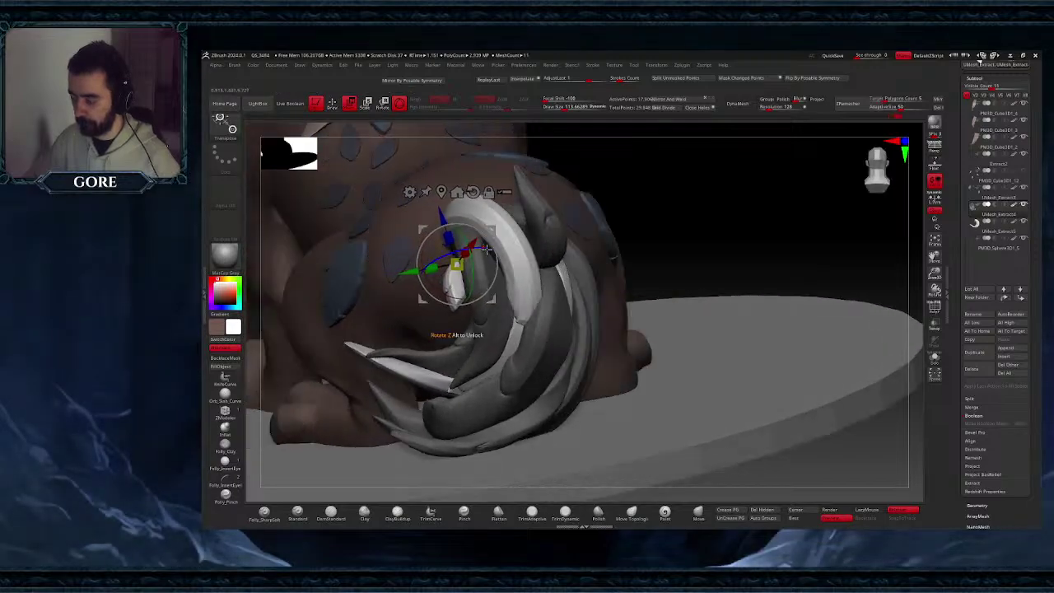
pyautogui.moveTo(496, 234); pyautogui.dragTo(575, 245, button='right')
pyautogui.moveTo(499, 239); pyautogui.dragTo(479, 234)
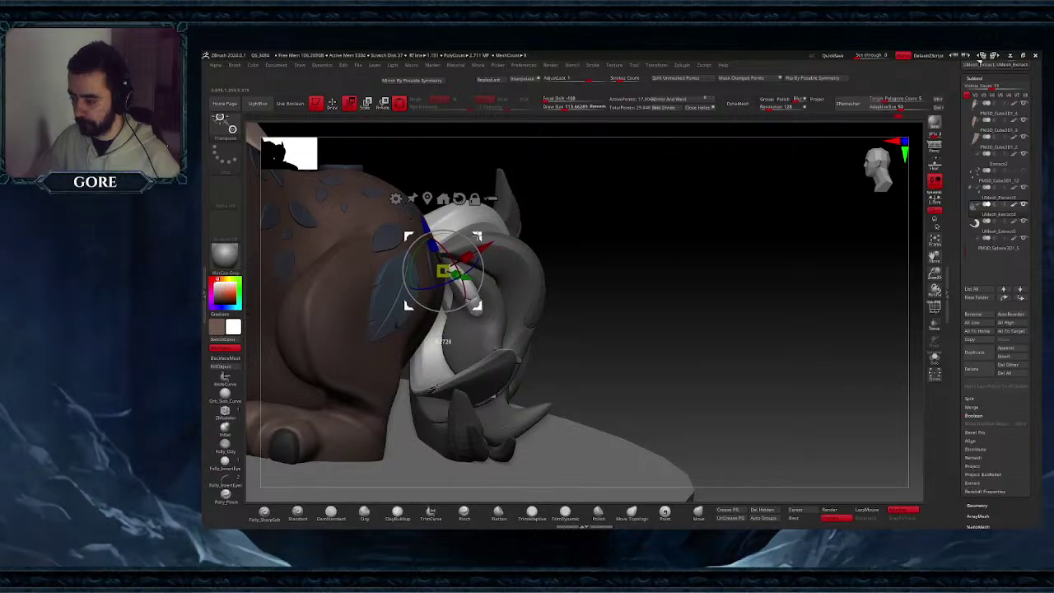
# - Fine-tune the small lock's position and rotation so its base sits at the tail root beneath the upper lock
pyautogui.moveTo(479, 234); pyautogui.dragTo(420, 247, button='right')
pyautogui.moveTo(508, 233); pyautogui.dragTo(503, 239)
pyautogui.moveTo(504, 239); pyautogui.dragTo(553, 220, button='right')
pyautogui.moveTo(470, 272); pyautogui.dragTo(445, 287)
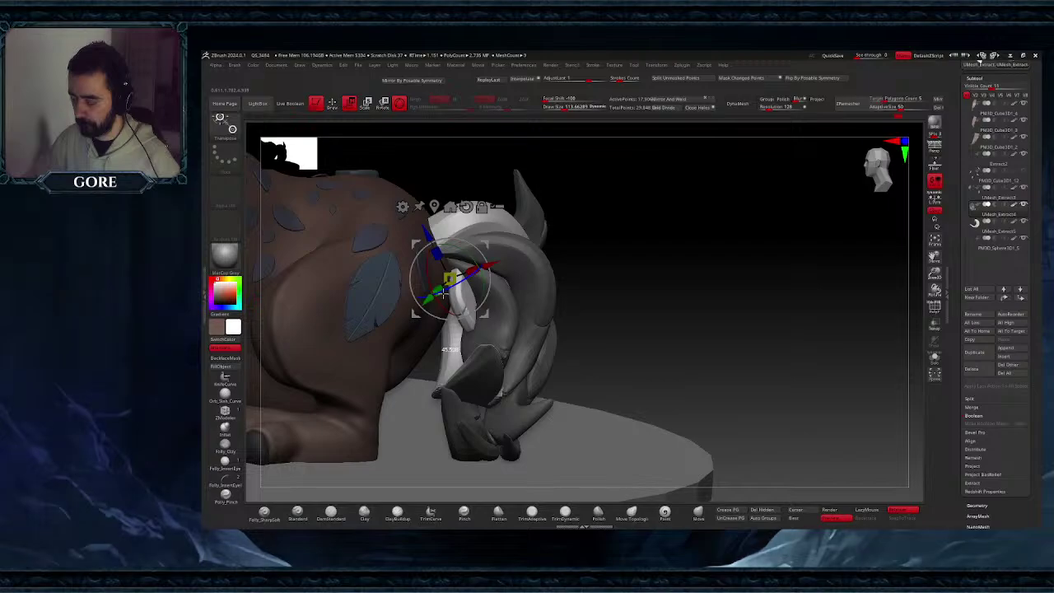
pyautogui.moveTo(485, 245)
pyautogui.mouseDown()
pyautogui.moveTo(492, 237)
pyautogui.moveTo(496, 253)
pyautogui.moveTo(503, 223)
pyautogui.moveTo(479, 233)
pyautogui.mouseUp()
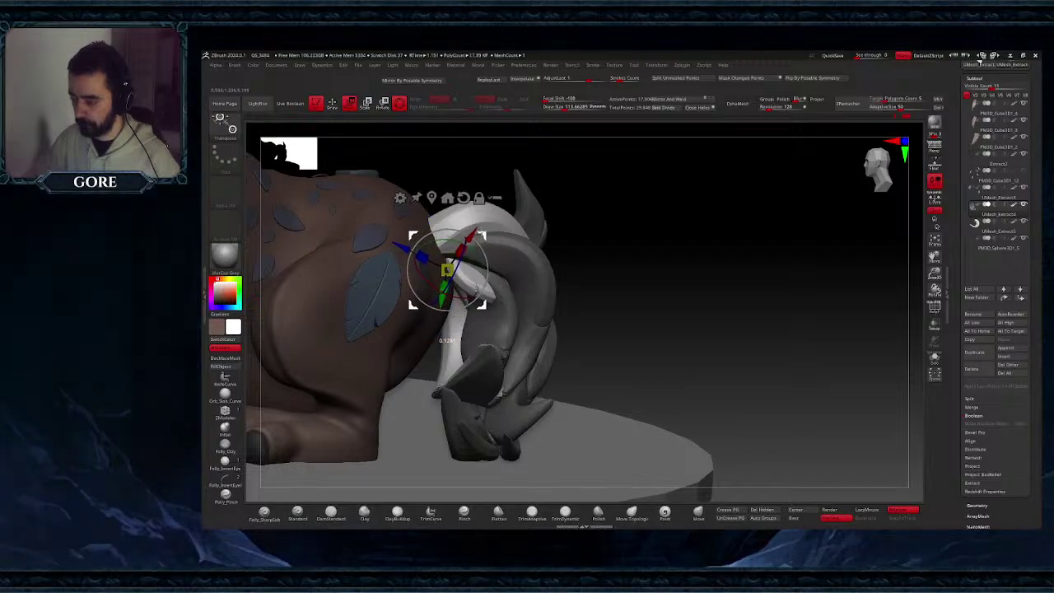
# - Apply a Bend Curve deformer to the small lock inside the tail loop and bow its lower part into a crescent
pyautogui.click(399, 199)
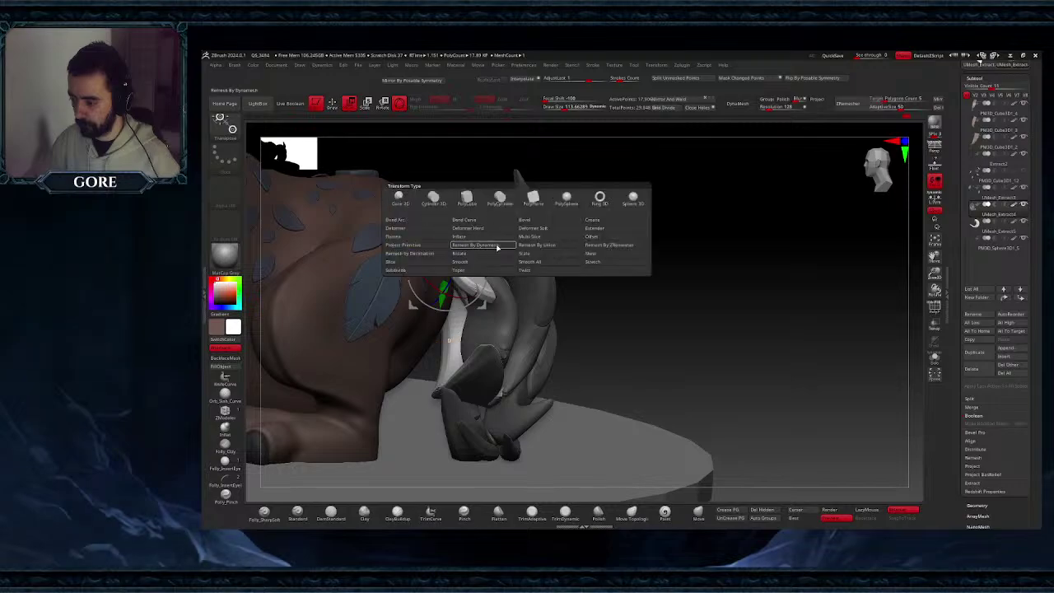
pyautogui.click(475, 220)
pyautogui.moveTo(435, 261); pyautogui.dragTo(424, 279, button='right')
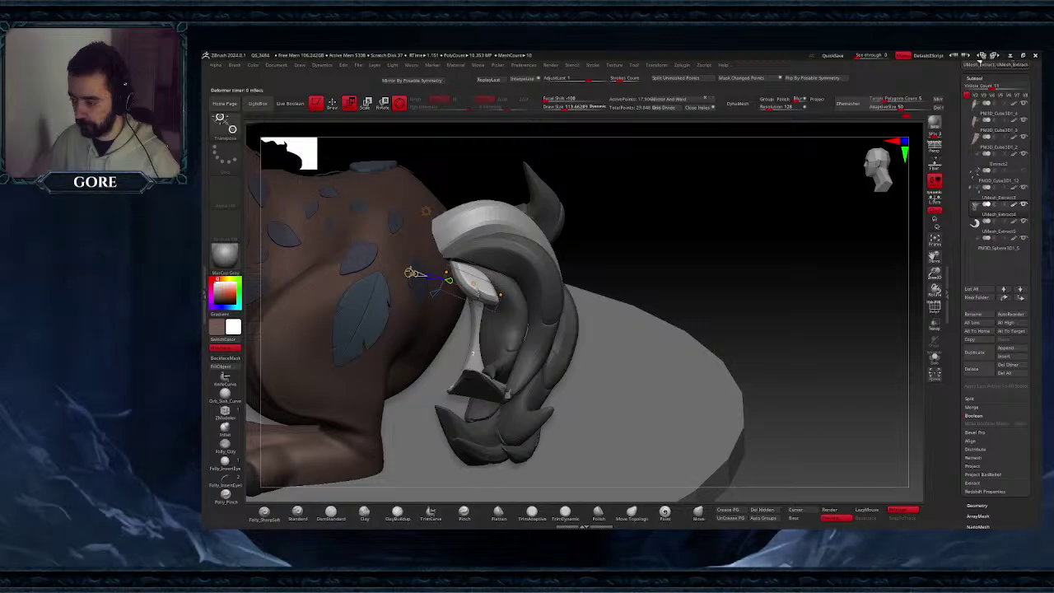
pyautogui.moveTo(472, 353); pyautogui.dragTo(493, 326, button='right')
pyautogui.moveTo(499, 301); pyautogui.dragTo(494, 368)
pyautogui.moveTo(496, 329); pyautogui.dragTo(495, 380, button='right')
pyautogui.moveTo(461, 300); pyautogui.dragTo(512, 336)
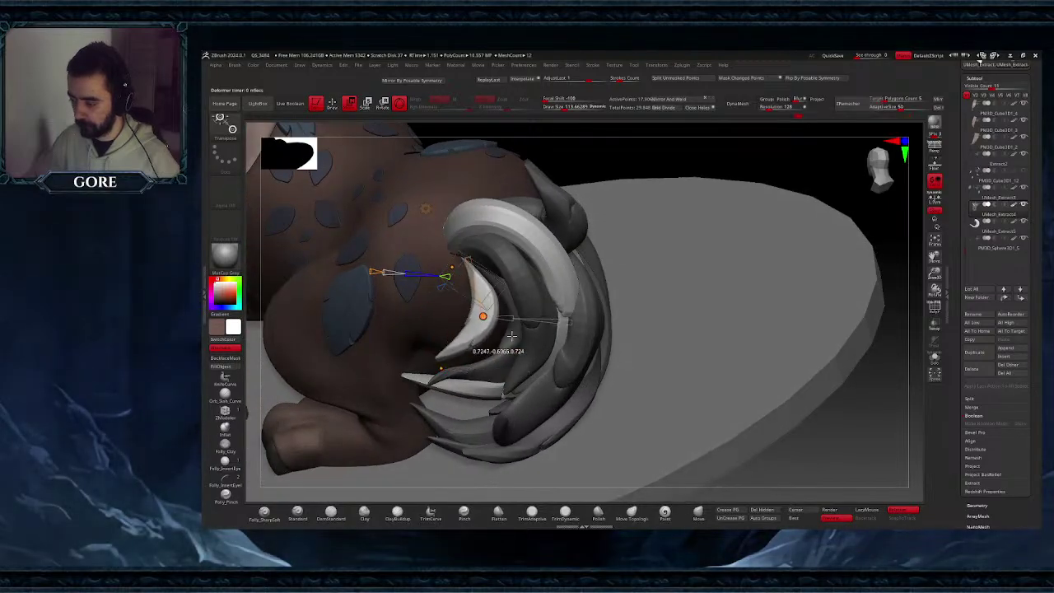
# - Adjust the bend points in the small lock's lower half so it follows the inner side of the tail loop
pyautogui.moveTo(534, 365); pyautogui.dragTo(454, 346, button='right')
pyautogui.moveTo(439, 340); pyautogui.dragTo(431, 344)
pyautogui.moveTo(423, 352)
pyautogui.mouseDown(button='right')
pyautogui.moveTo(449, 365)
pyautogui.moveTo(398, 405)
pyautogui.moveTo(395, 380)
pyautogui.moveTo(432, 371)
pyautogui.mouseUp(button='right')
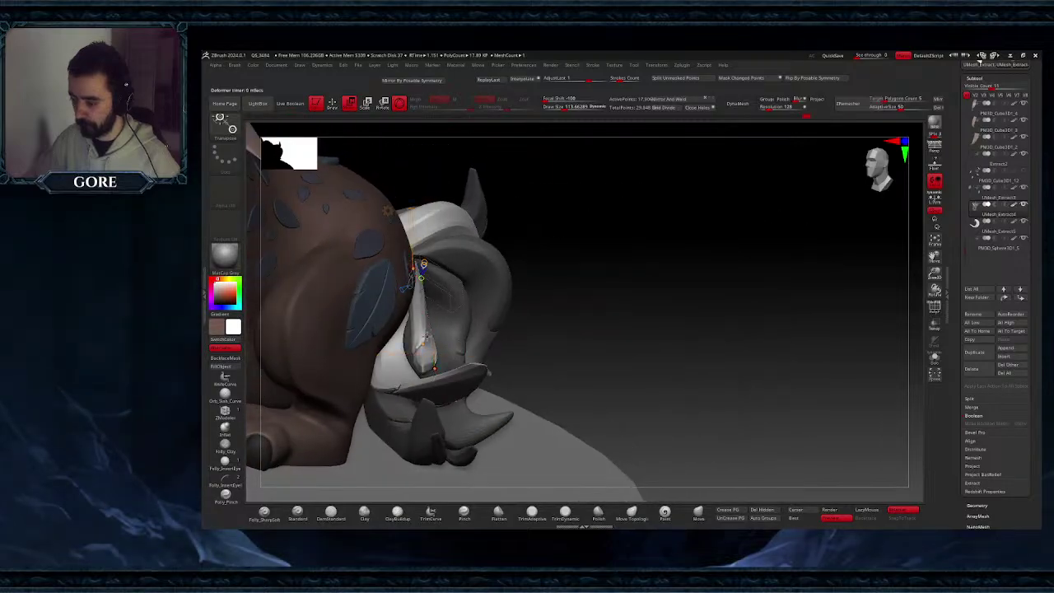
pyautogui.moveTo(476, 315); pyautogui.dragTo(472, 317)
pyautogui.moveTo(473, 317); pyautogui.dragTo(461, 346, button='right')
pyautogui.moveTo(441, 331); pyautogui.dragTo(445, 336)
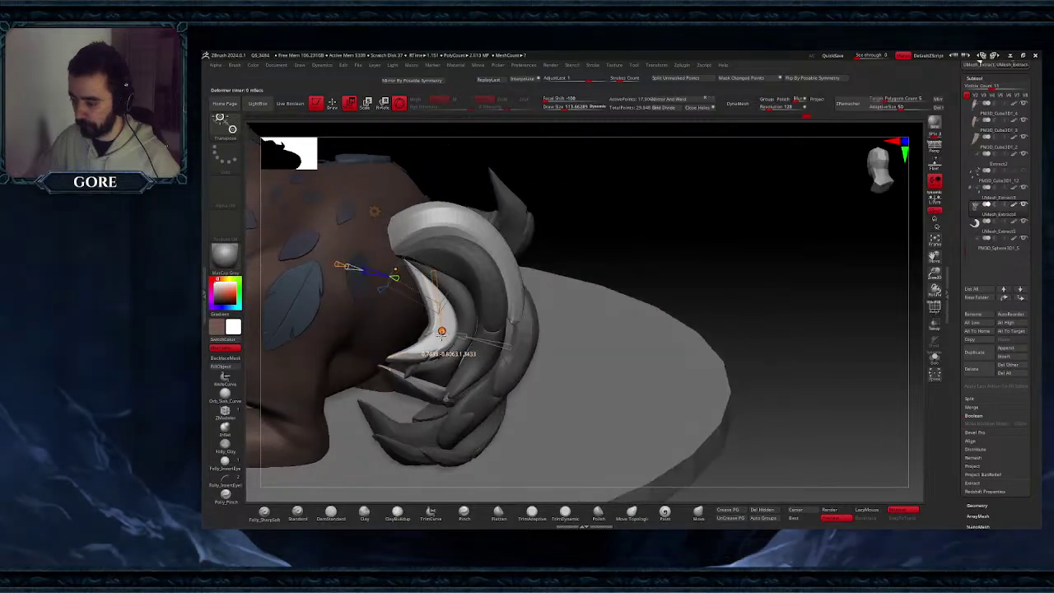
# - Sweep the small lock's tip outward above the neighbouring lower locks, extending the crescent toward the hind leg
pyautogui.moveTo(451, 387); pyautogui.dragTo(438, 370, button='right')
pyautogui.moveTo(375, 382); pyautogui.dragTo(410, 417, button='right')
pyautogui.moveTo(436, 349); pyautogui.dragTo(441, 354)
pyautogui.moveTo(451, 402); pyautogui.dragTo(430, 325, button='right')
pyautogui.moveTo(346, 362); pyautogui.dragTo(327, 379)
pyautogui.moveTo(387, 399); pyautogui.dragTo(346, 416, button='right')
pyautogui.keyDown('alt'); pyautogui.moveTo(527, 332); pyautogui.dragTo(667, 285, button='right'); pyautogui.keyUp('alt')
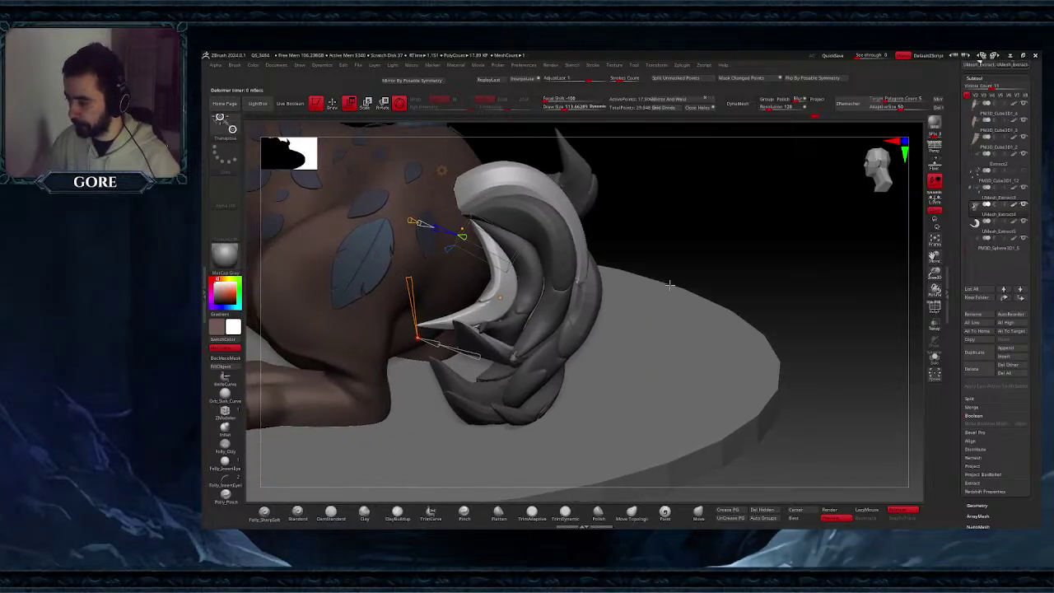
# - Deepen the small lock's middle curve and raise its tip, keeping the bend clear of the locks beneath
pyautogui.moveTo(484, 303); pyautogui.dragTo(492, 283, button='right')
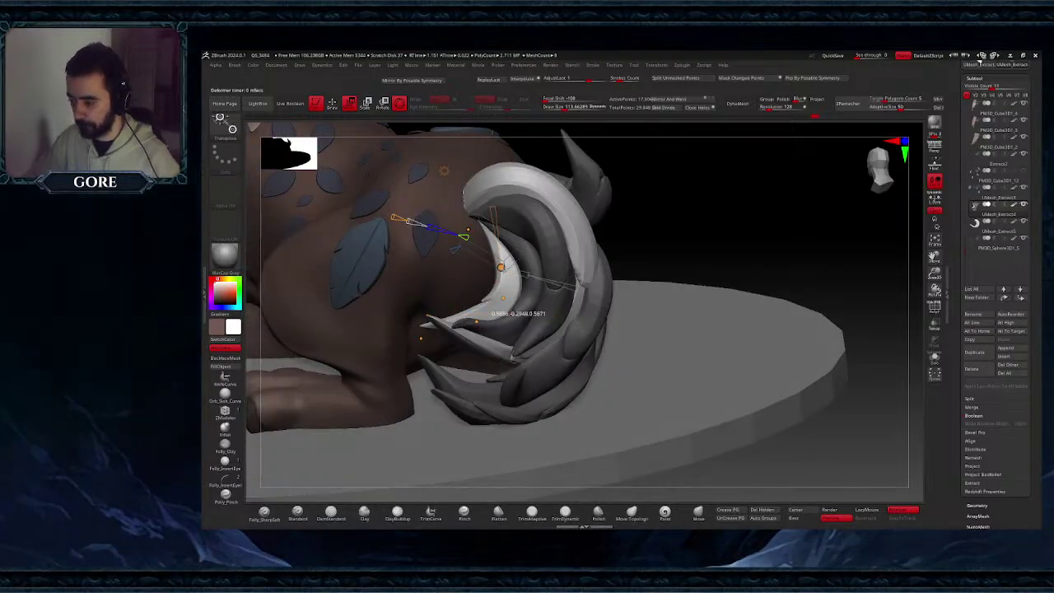
pyautogui.moveTo(500, 267); pyautogui.dragTo(506, 269)
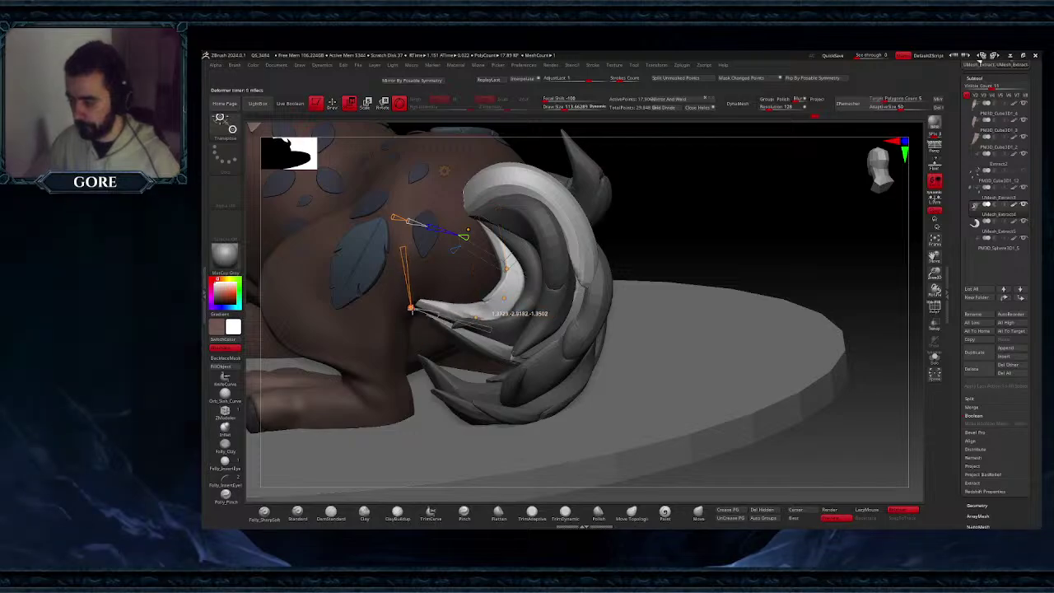
pyautogui.moveTo(412, 310); pyautogui.dragTo(477, 298, button='right')
pyautogui.moveTo(424, 311); pyautogui.dragTo(428, 316)
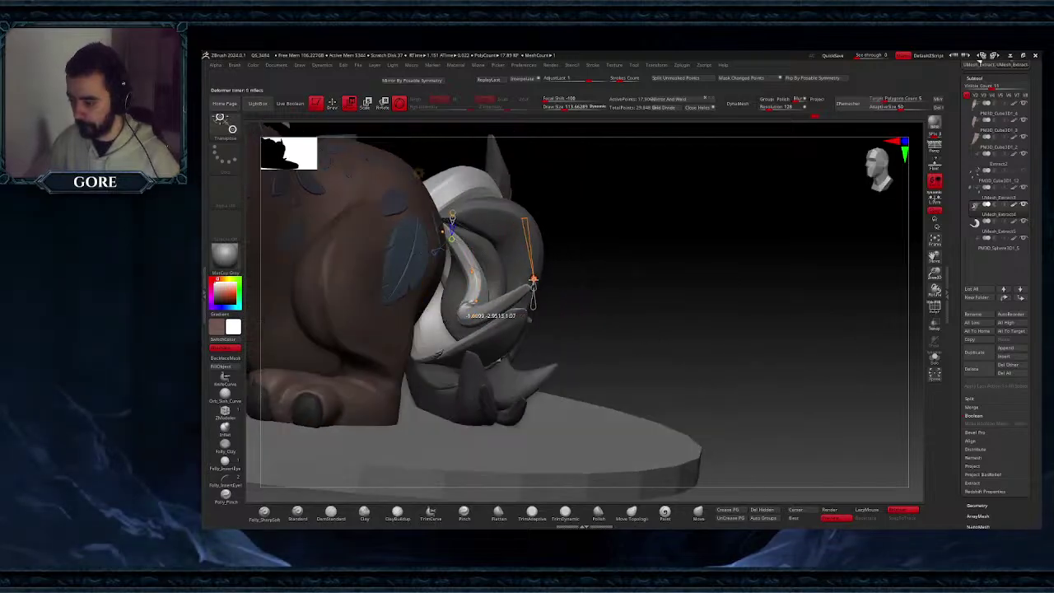
pyautogui.moveTo(430, 311); pyautogui.dragTo(457, 308, button='right')
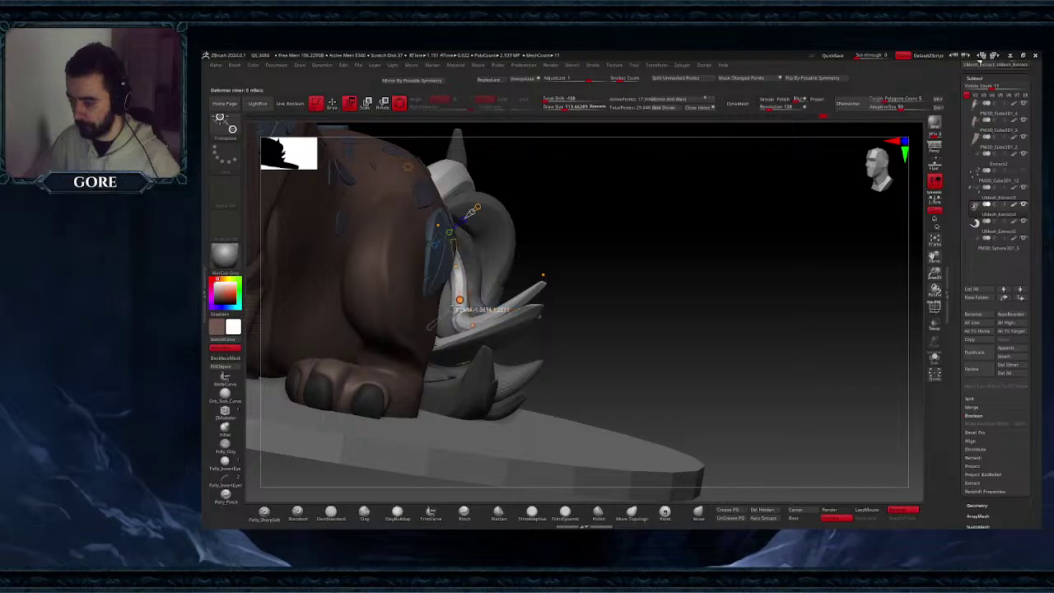
pyautogui.moveTo(456, 318); pyautogui.dragTo(487, 305)
# - Refine the last bend points so the small lock's tip fans out beside the neighbouring lock tips
pyautogui.moveTo(487, 304); pyautogui.dragTo(424, 320, button='right')
pyautogui.moveTo(414, 264); pyautogui.dragTo(411, 246)
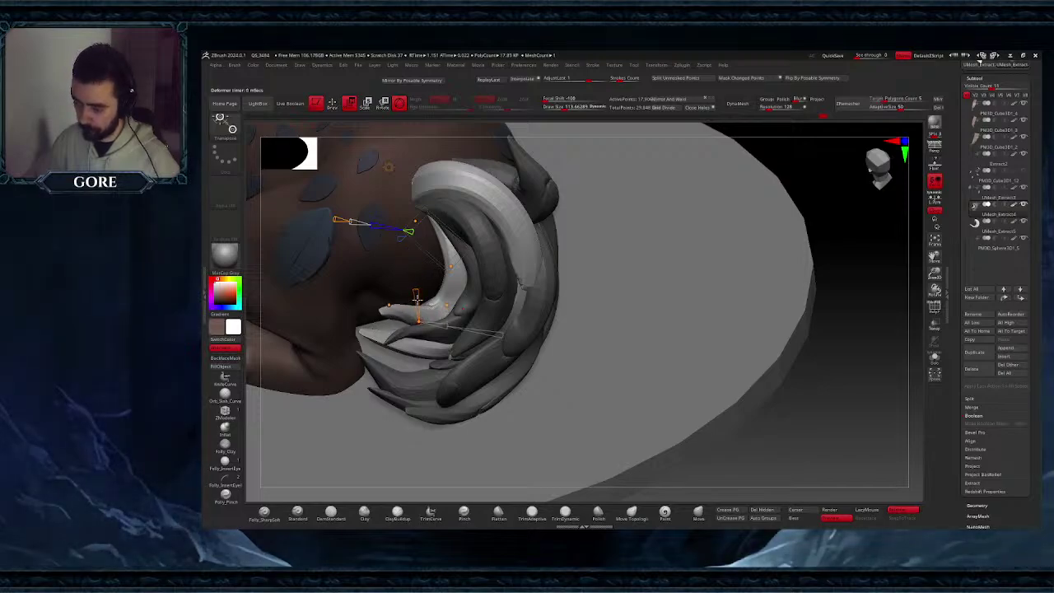
pyautogui.moveTo(418, 304); pyautogui.dragTo(432, 296, button='right')
pyautogui.moveTo(382, 305)
pyautogui.mouseDown()
pyautogui.moveTo(384, 290)
pyautogui.moveTo(376, 310)
pyautogui.mouseUp()
pyautogui.moveTo(410, 278); pyautogui.dragTo(425, 305, button='right')
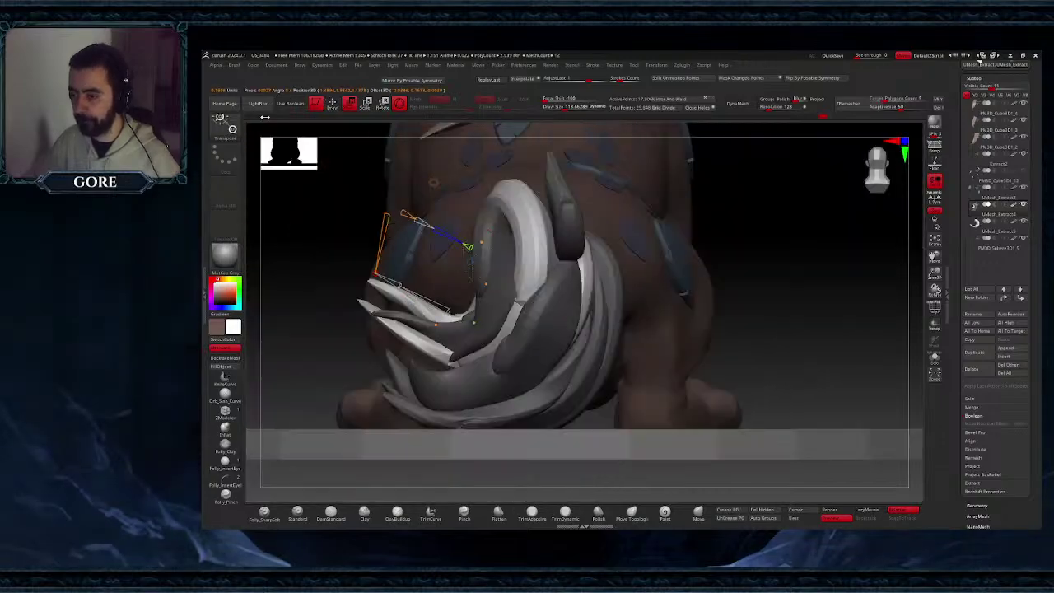
# - Leave the bend deformer and curl the small lock's tip upward with the SnakeHook brush
pyautogui.press('q')
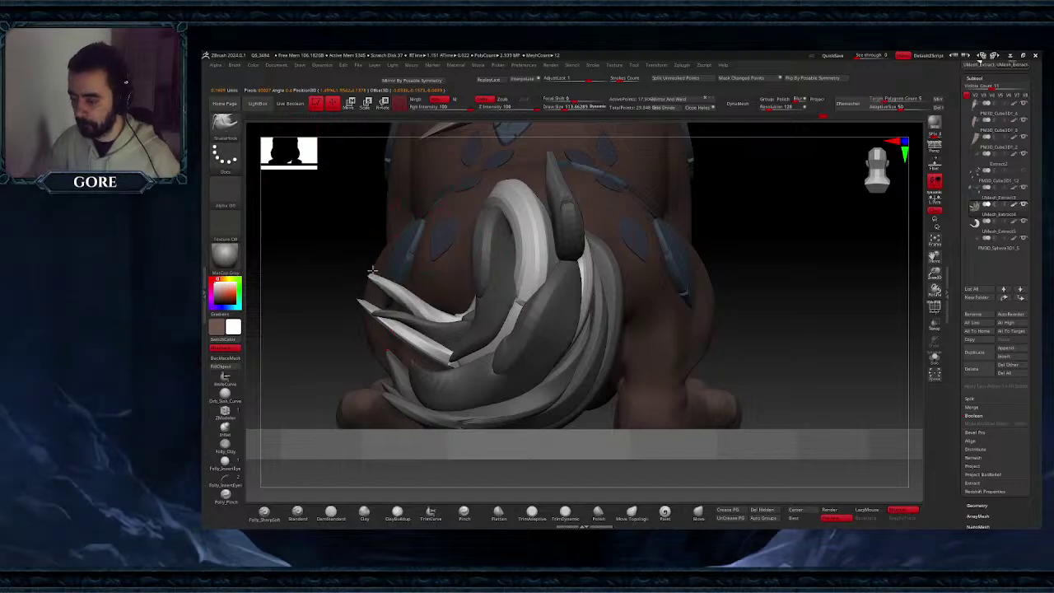
pyautogui.moveTo(378, 271)
pyautogui.mouseDown()
pyautogui.moveTo(373, 278)
pyautogui.moveTo(385, 274)
pyautogui.mouseUp()
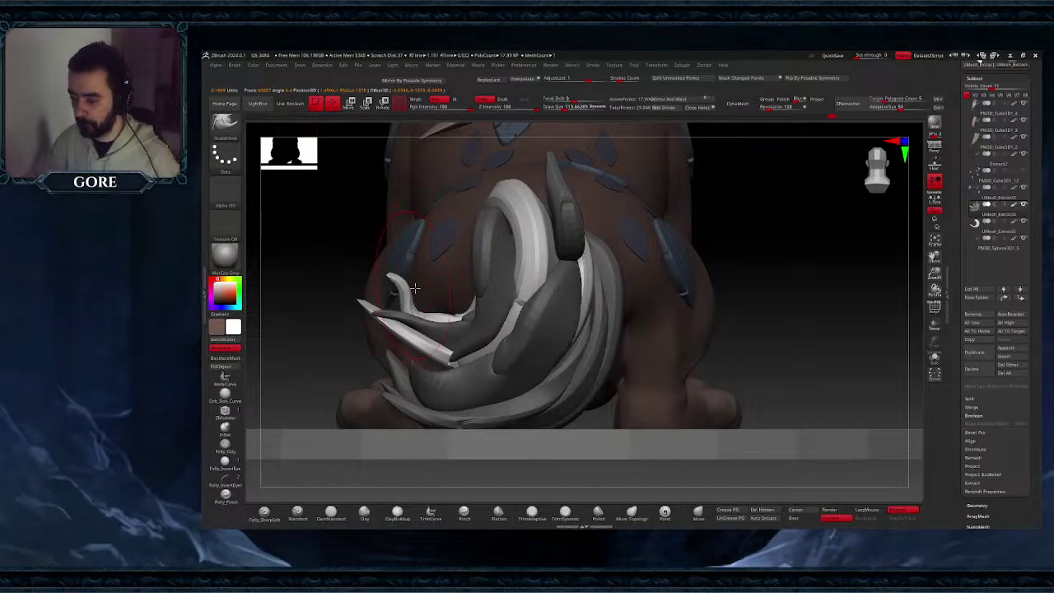
pyautogui.moveTo(415, 288); pyautogui.dragTo(504, 298, button='right')
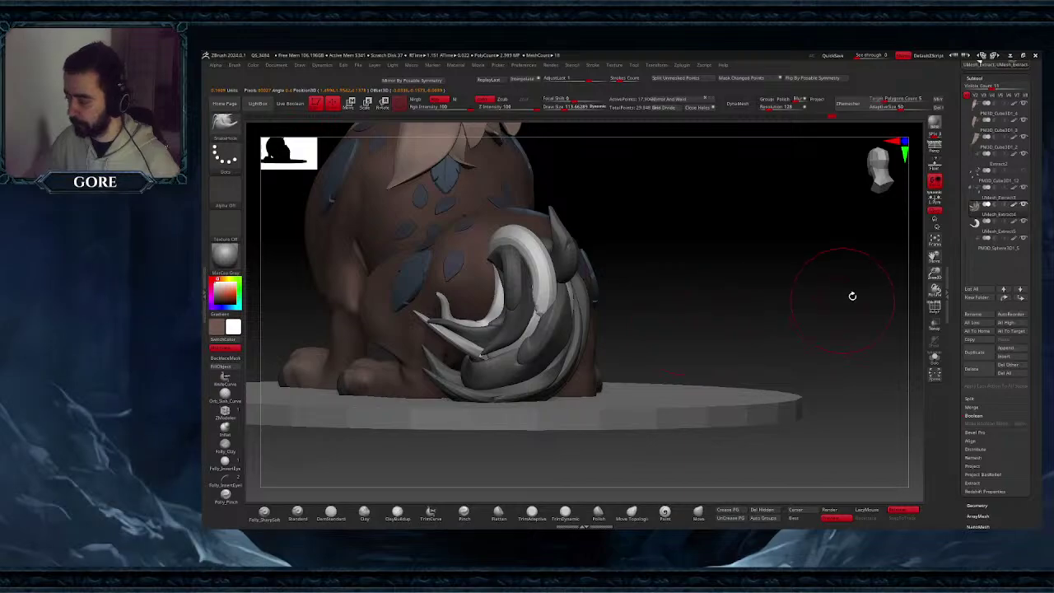
# - Isolate the tail locks in Solo view and subdivide their mesh twice
pyautogui.click(935, 359)
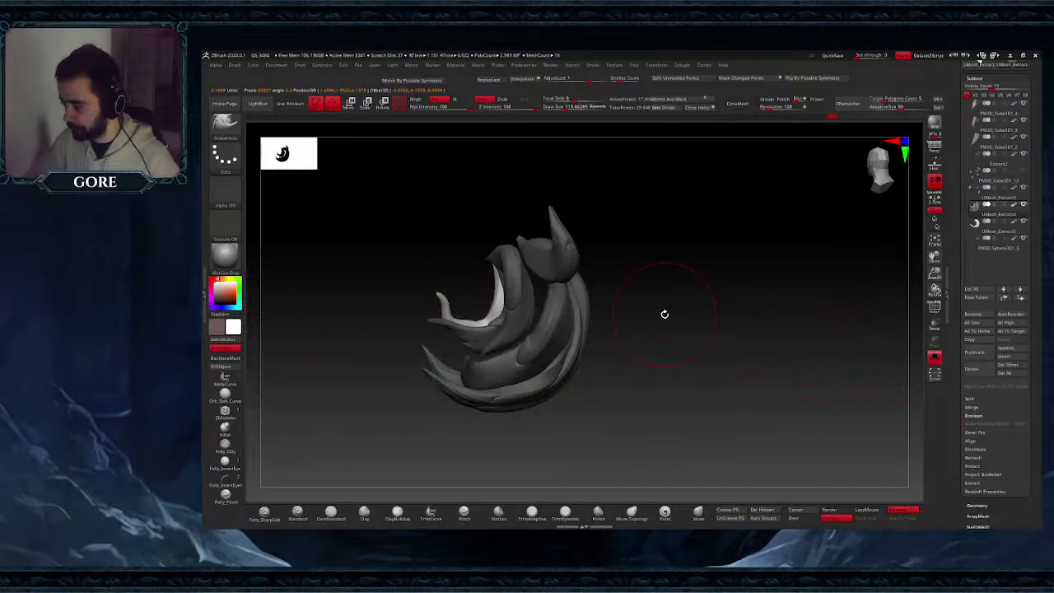
pyautogui.click(235, 65)
pyautogui.click(253, 408)
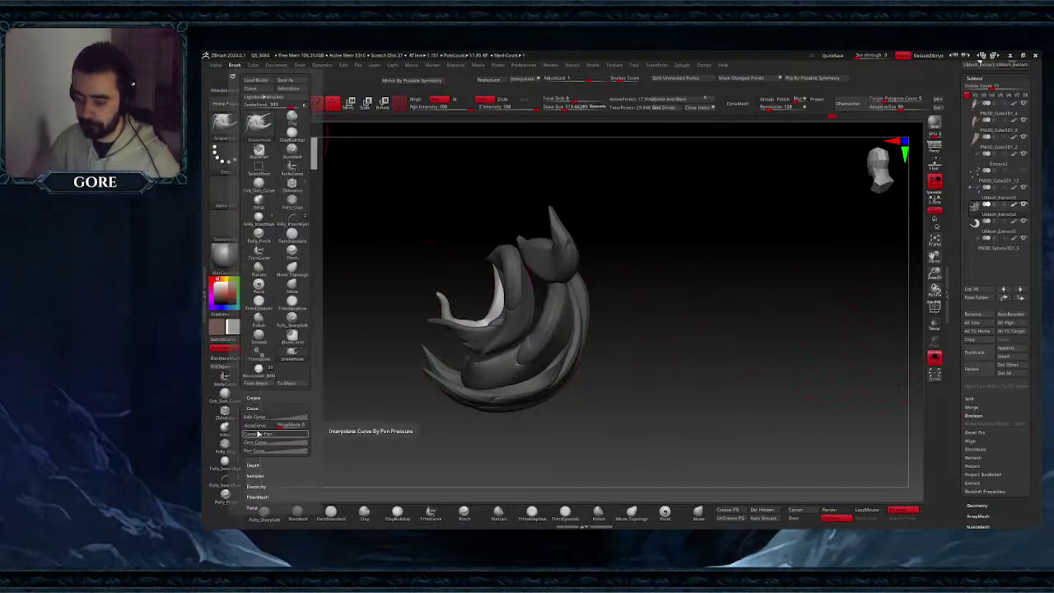
pyautogui.click(257, 431)
pyautogui.moveTo(601, 268); pyautogui.dragTo(552, 280, button='right')
pyautogui.moveTo(552, 280)
pyautogui.mouseDown(button='right')
pyautogui.moveTo(536, 275)
pyautogui.moveTo(602, 248)
pyautogui.mouseUp(button='right')
pyautogui.hotkey('ctrl', 'd')
pyautogui.hotkey('ctrl', 'd')
# - Mask a thin strip in the dip beside the top lock's upright tip, using a small brush, and invert the mask
pyautogui.moveTo(603, 248)
pyautogui.keyDown('ctrl'); pyautogui.mouseDown(button='right')
pyautogui.moveTo(603, 263)
pyautogui.moveTo(618, 257)
pyautogui.mouseUp(button='right'); pyautogui.keyUp('ctrl')
pyautogui.press('space')
pyautogui.moveTo(615, 247); pyautogui.dragTo(585, 246)
pyautogui.keyDown('ctrl'); pyautogui.moveTo(585, 247); pyautogui.dragTo(593, 277, button='right'); pyautogui.keyUp('ctrl')
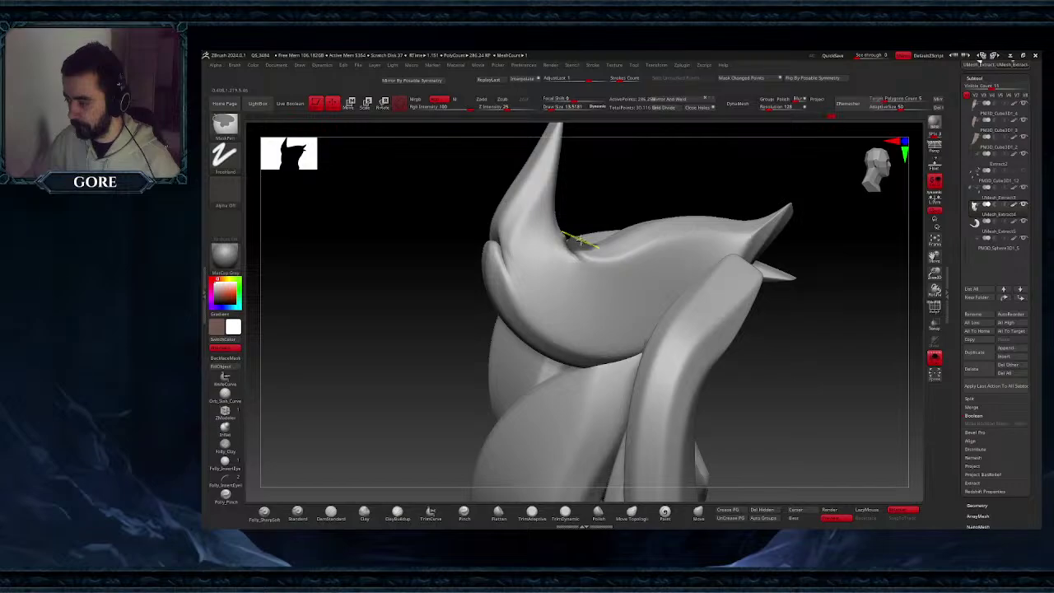
pyautogui.moveTo(581, 240)
pyautogui.mouseDown(button='right')
pyautogui.moveTo(591, 291)
pyautogui.moveTo(580, 239)
pyautogui.mouseUp(button='right')
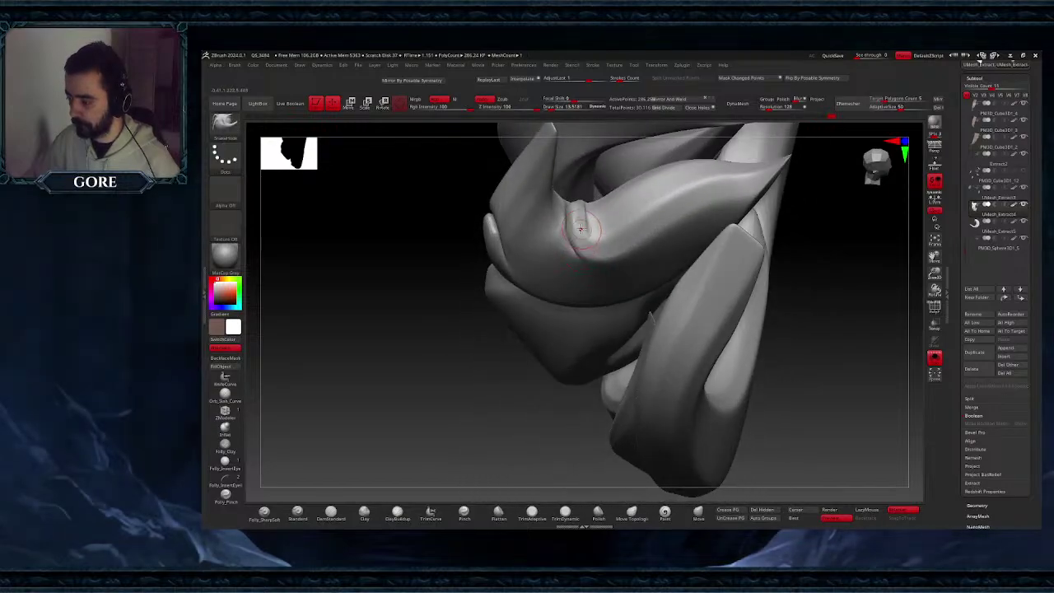
pyautogui.press('space')
pyautogui.moveTo(582, 229)
pyautogui.mouseDown()
pyautogui.moveTo(578, 221)
pyautogui.moveTo(579, 240)
pyautogui.moveTo(580, 206)
pyautogui.mouseUp()
pyautogui.press('space')
pyautogui.keyDown('ctrl'); pyautogui.moveTo(583, 212); pyautogui.dragTo(574, 193); pyautogui.keyUp('ctrl')
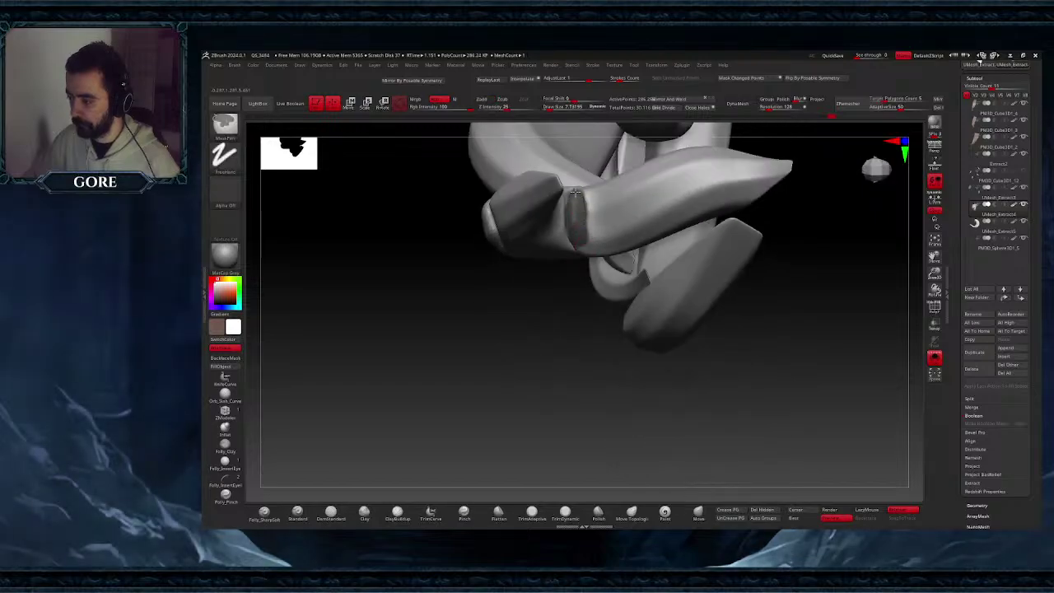
pyautogui.keyDown('ctrl'); pyautogui.moveTo(583, 246); pyautogui.dragTo(583, 237); pyautogui.keyUp('ctrl')
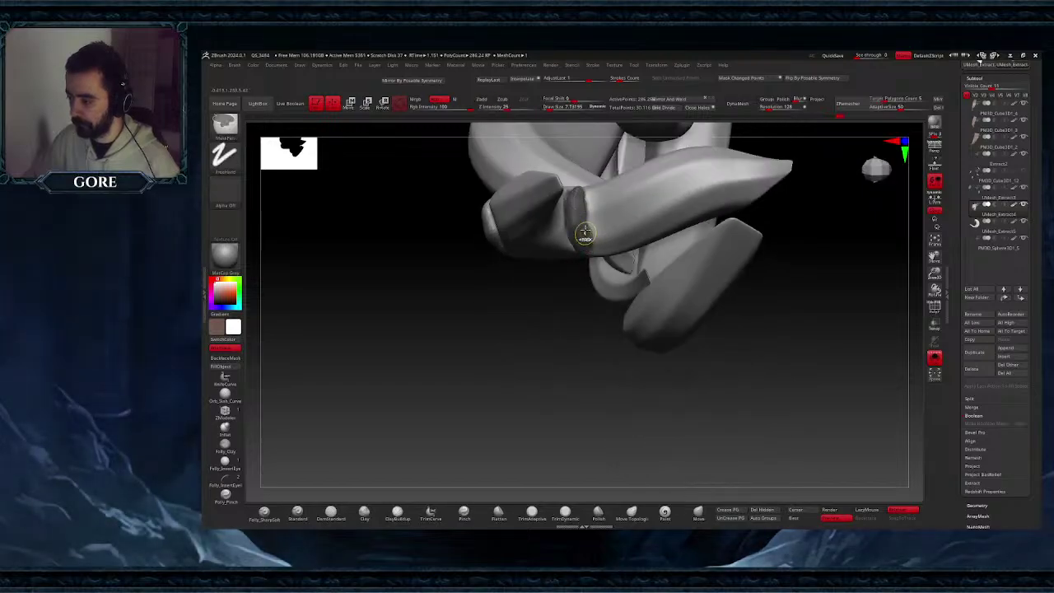
pyautogui.moveTo(583, 236)
pyautogui.mouseDown(button='right')
pyautogui.moveTo(604, 231)
pyautogui.moveTo(527, 280)
pyautogui.moveTo(589, 239)
pyautogui.moveTo(603, 246)
pyautogui.moveTo(583, 268)
pyautogui.moveTo(577, 248)
pyautogui.moveTo(598, 255)
pyautogui.mouseUp(button='right')
pyautogui.keyDown('ctrl'); pyautogui.click(510, 291); pyautogui.keyUp('ctrl')
# - Pull the unmasked strip up into a small curl with the SnakeHook brush and clear the mask
pyautogui.rightClick(580, 262)
pyautogui.rightClick(597, 254)
pyautogui.moveTo(599, 254); pyautogui.dragTo(616, 254)
pyautogui.moveTo(605, 253); pyautogui.dragTo(588, 262, button='right')
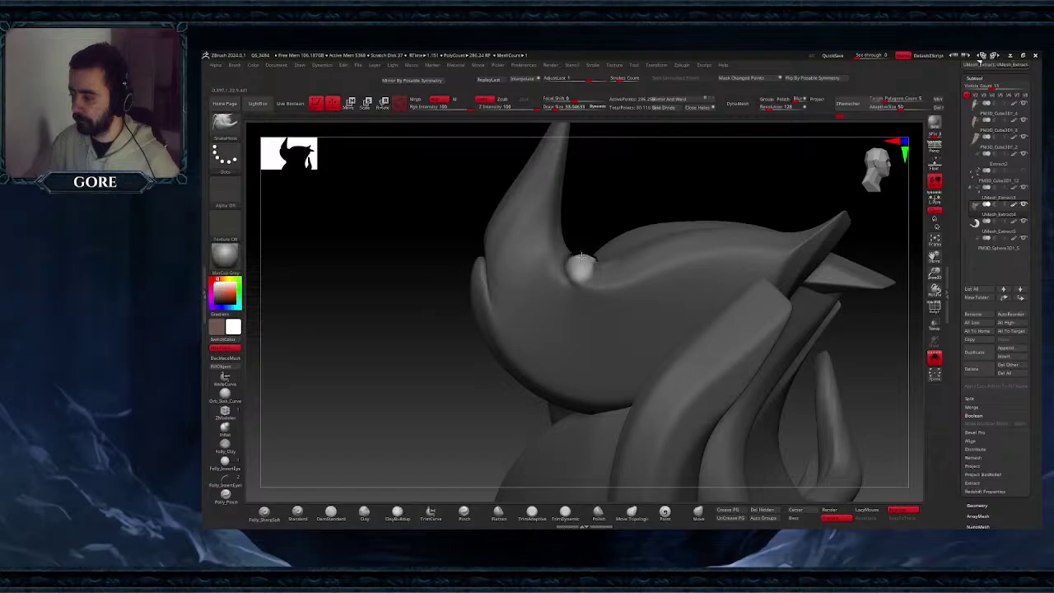
pyautogui.moveTo(581, 257); pyautogui.dragTo(585, 244)
pyautogui.hotkey('ctrl', 'z')
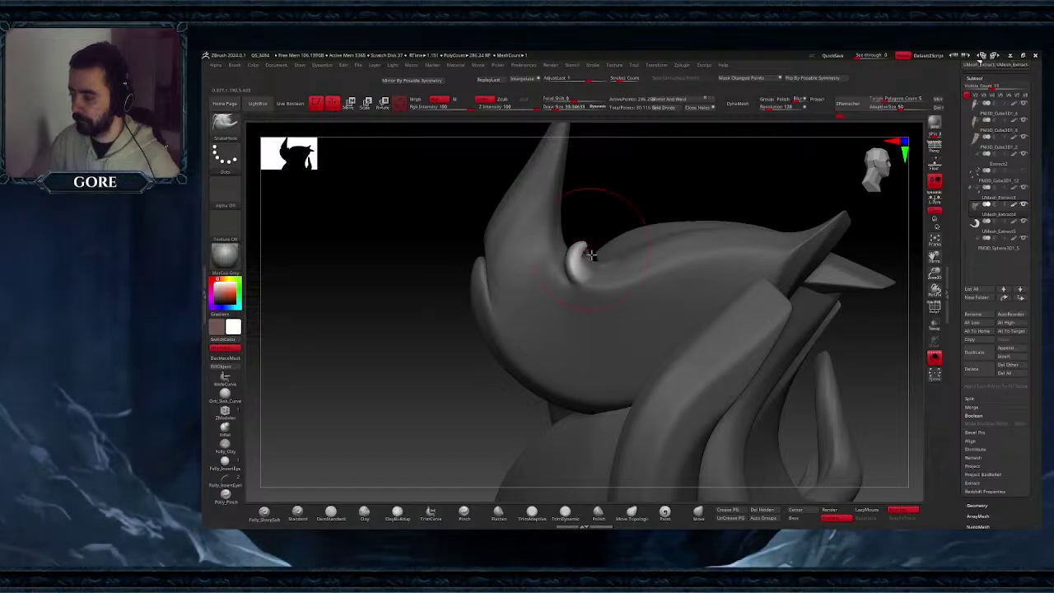
pyautogui.keyDown('ctrl'); pyautogui.moveTo(590, 295); pyautogui.dragTo(587, 279, button='right'); pyautogui.keyUp('ctrl')
pyautogui.moveTo(587, 279); pyautogui.dragTo(575, 284, button='right')
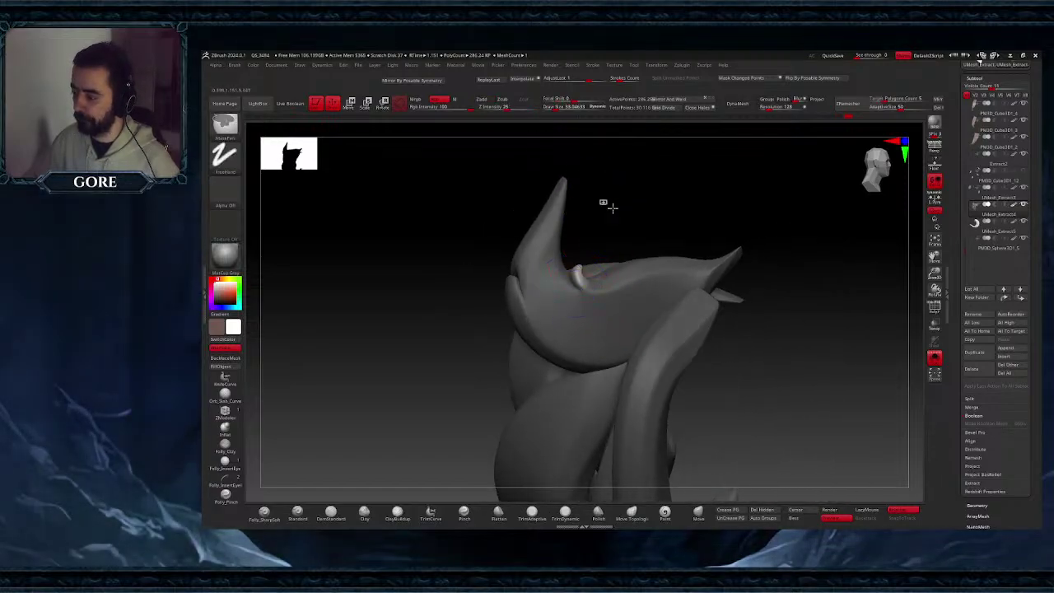
pyautogui.keyDown('ctrl'); pyautogui.moveTo(613, 208); pyautogui.dragTo(619, 217); pyautogui.keyUp('ctrl')
# - Mask the top lock's upright tip, invert the mask and soften its edge
pyautogui.moveTo(617, 216); pyautogui.dragTo(595, 206, button='right')
pyautogui.moveTo(550, 170)
pyautogui.keyDown('ctrl'); pyautogui.mouseDown()
pyautogui.moveTo(595, 239)
pyautogui.moveTo(570, 213)
pyautogui.mouseUp(); pyautogui.keyUp('ctrl')
pyautogui.keyDown('ctrl'); pyautogui.click(593, 228); pyautogui.keyUp('ctrl')
pyautogui.keyDown('ctrl'); pyautogui.click(561, 212); pyautogui.keyUp('ctrl')
pyautogui.press('space')
pyautogui.moveTo(564, 201); pyautogui.dragTo(568, 181)
pyautogui.keyDown('ctrl'); pyautogui.click(556, 224); pyautogui.keyUp('ctrl')
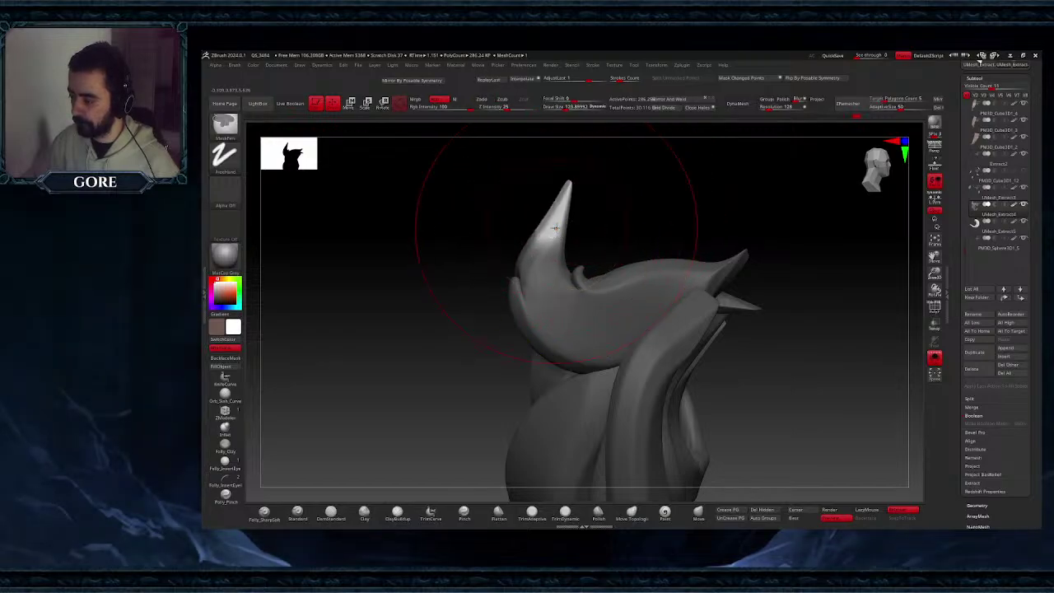
# - Hook the top lock's upright tip over toward the small curl with a smaller SnakeHook brush
pyautogui.press('space')
pyautogui.moveTo(557, 227); pyautogui.dragTo(555, 227)
pyautogui.moveTo(568, 191); pyautogui.dragTo(582, 206)
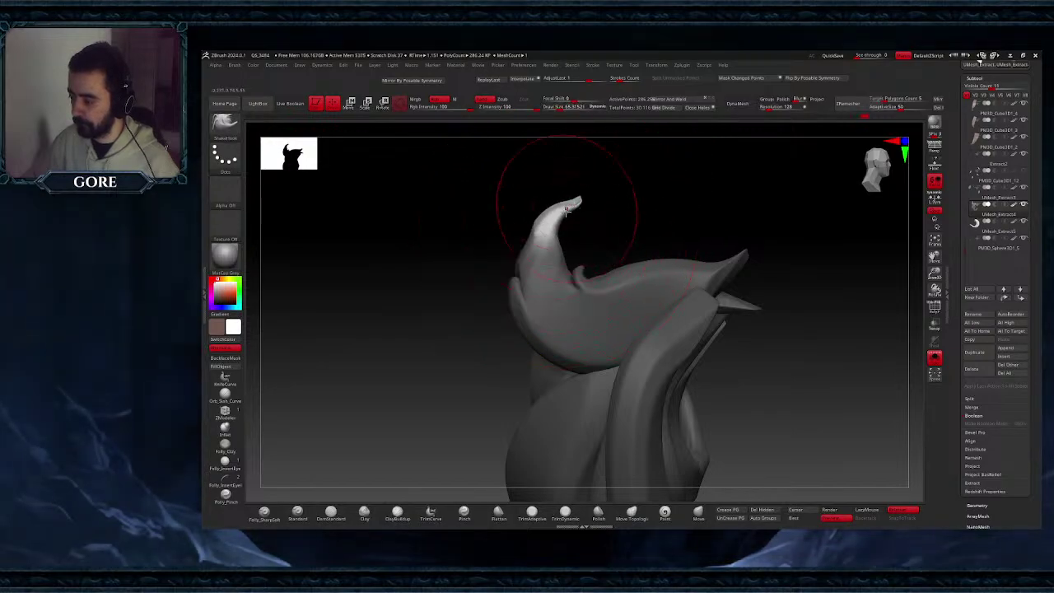
pyautogui.moveTo(554, 254); pyautogui.dragTo(553, 254, button='right')
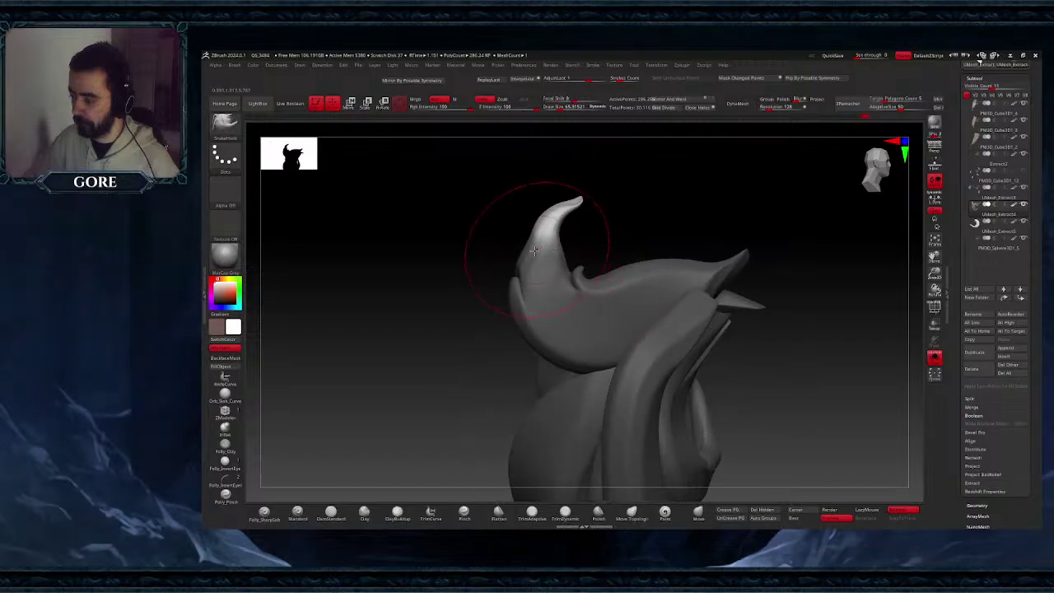
pyautogui.moveTo(580, 200); pyautogui.dragTo(614, 233)
# - Mask the small rounded strand on the outer back of the top lock and invert the mask
pyautogui.press('space')
pyautogui.moveTo(522, 284); pyautogui.dragTo(513, 283)
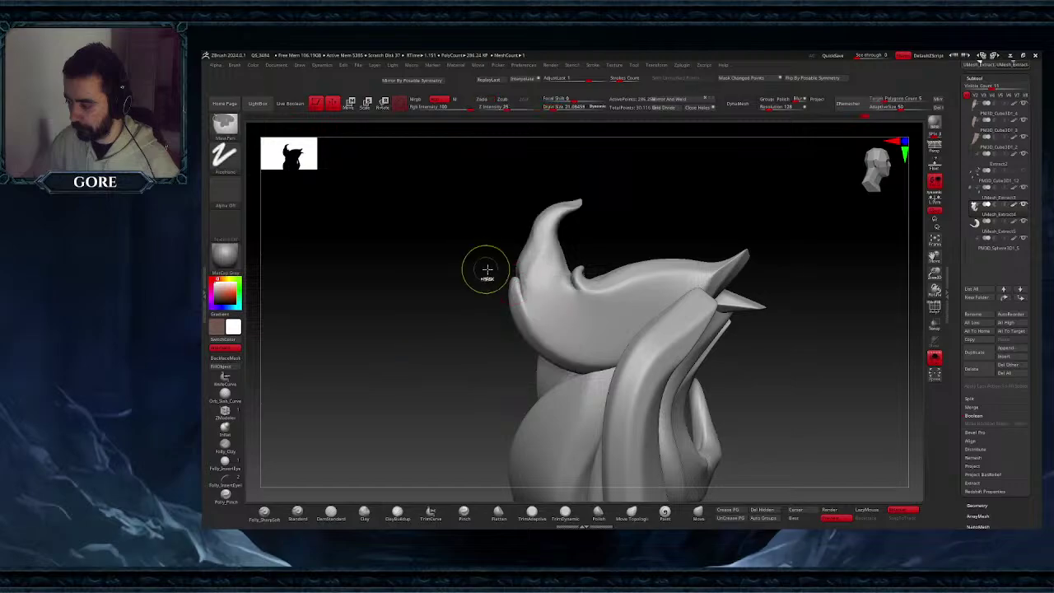
pyautogui.moveTo(509, 281)
pyautogui.mouseDown(button='right')
pyautogui.moveTo(539, 280)
pyautogui.moveTo(504, 312)
pyautogui.mouseUp(button='right')
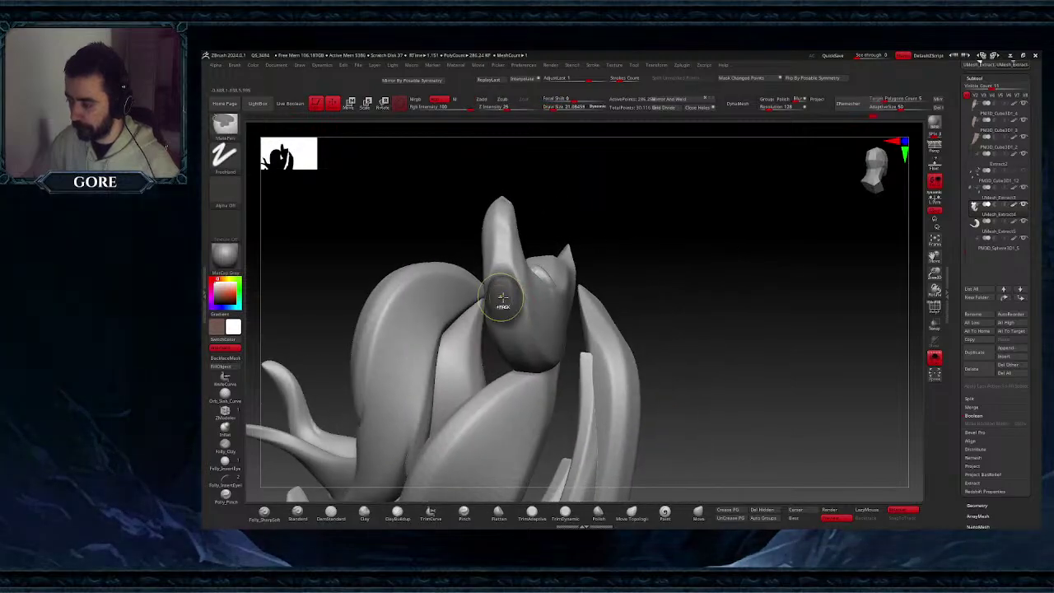
pyautogui.keyDown('ctrl'); pyautogui.moveTo(503, 297); pyautogui.dragTo(503, 303); pyautogui.keyUp('ctrl')
pyautogui.moveTo(503, 303)
pyautogui.mouseDown(button='right')
pyautogui.moveTo(550, 300)
pyautogui.moveTo(434, 272)
pyautogui.mouseUp(button='right')
pyautogui.keyDown('ctrl'); pyautogui.click(435, 272); pyautogui.keyUp('ctrl')
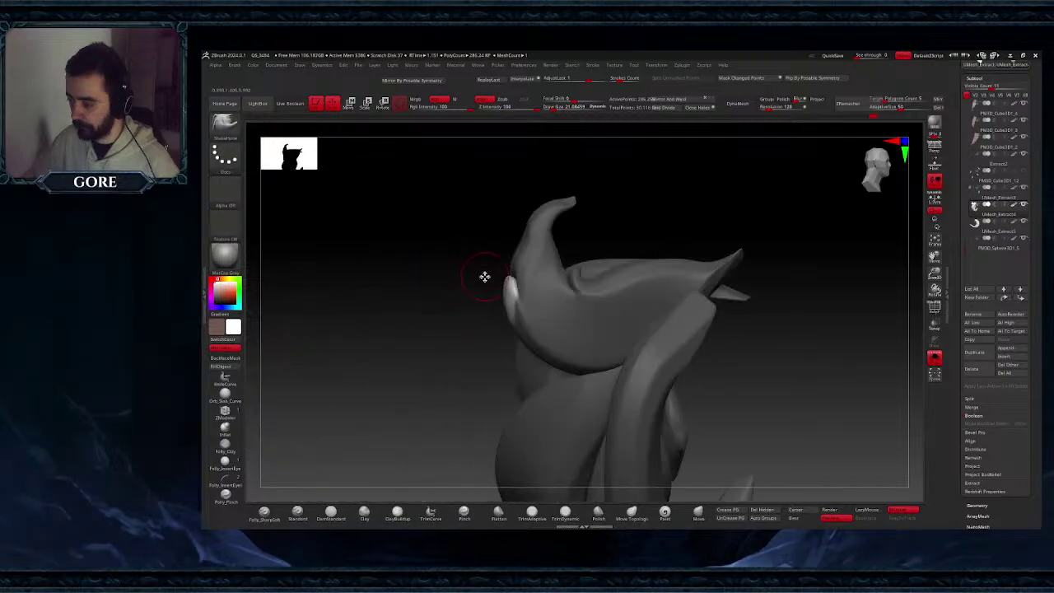
# - Pull the rounded strand's end outward into a small curled tip, smooth it, and clear the mask
pyautogui.press('space')
pyautogui.press('space')
pyautogui.moveTo(488, 270); pyautogui.dragTo(498, 272)
pyautogui.moveTo(497, 272); pyautogui.dragTo(504, 283, button='right')
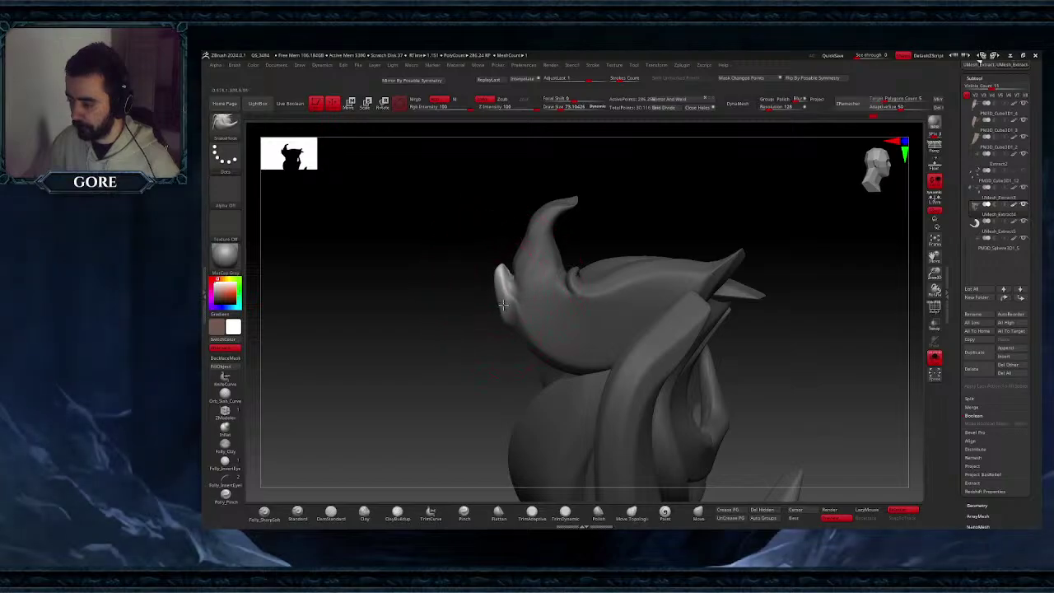
pyautogui.moveTo(506, 327); pyautogui.dragTo(504, 321, button='right')
pyautogui.moveTo(498, 275); pyautogui.dragTo(502, 280)
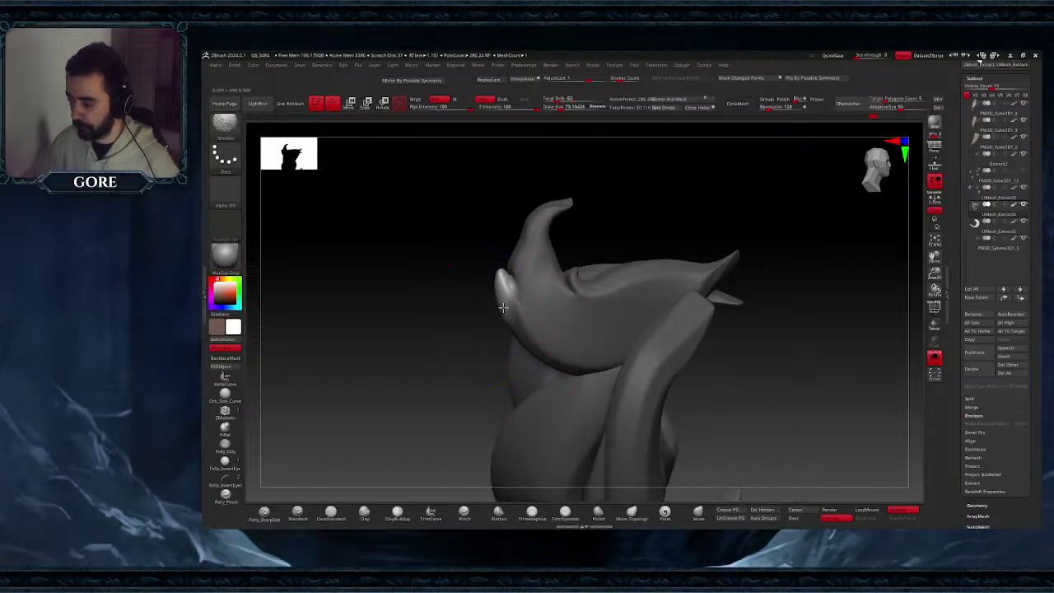
pyautogui.moveTo(494, 293); pyautogui.dragTo(506, 284, button='right')
pyautogui.press('space')
pyautogui.moveTo(509, 284); pyautogui.dragTo(499, 266)
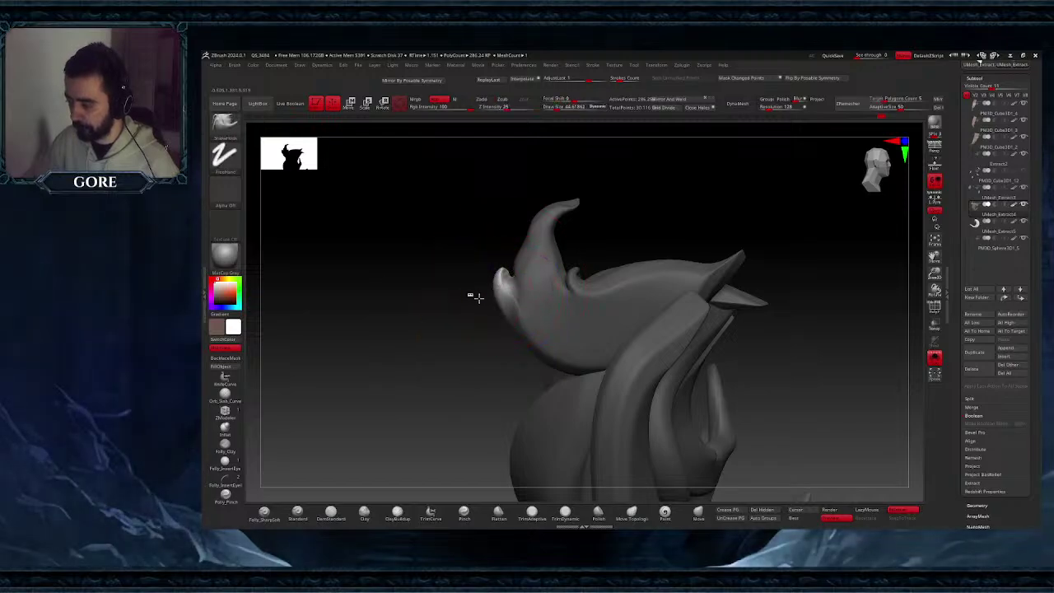
pyautogui.keyDown('ctrl'); pyautogui.moveTo(475, 298); pyautogui.dragTo(485, 303); pyautogui.keyUp('ctrl')
# - Mask the tip of the side lock just below the upturned small lock and invert the mask
pyautogui.moveTo(522, 315); pyautogui.dragTo(589, 322, button='right')
pyautogui.moveTo(514, 327)
pyautogui.mouseDown(button='right')
pyautogui.moveTo(543, 325)
pyautogui.moveTo(505, 308)
pyautogui.moveTo(560, 306)
pyautogui.mouseUp(button='right')
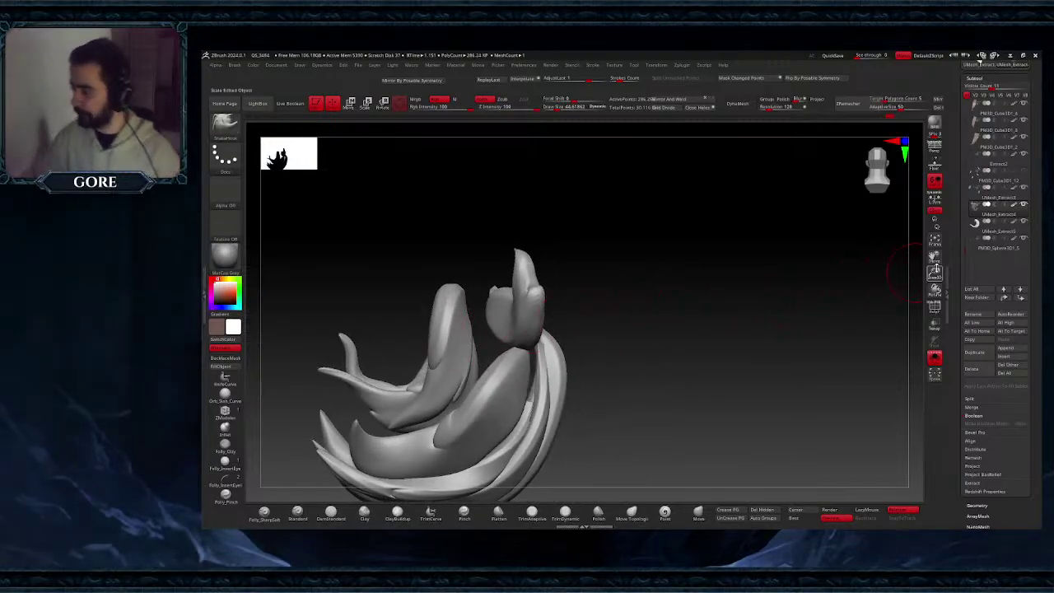
pyautogui.click(934, 240)
pyautogui.moveTo(418, 323); pyautogui.dragTo(405, 317, button='right')
pyautogui.keyDown('ctrl'); pyautogui.moveTo(405, 318); pyautogui.dragTo(394, 326, button='right'); pyautogui.keyUp('ctrl')
pyautogui.press('space')
pyautogui.moveTo(394, 313)
pyautogui.mouseDown()
pyautogui.moveTo(410, 312)
pyautogui.moveTo(363, 299)
pyautogui.moveTo(381, 302)
pyautogui.mouseUp()
pyautogui.hotkey('ctrl', 'z')
pyautogui.press('space')
pyautogui.keyDown('ctrl'); pyautogui.click(369, 322); pyautogui.keyUp('ctrl')
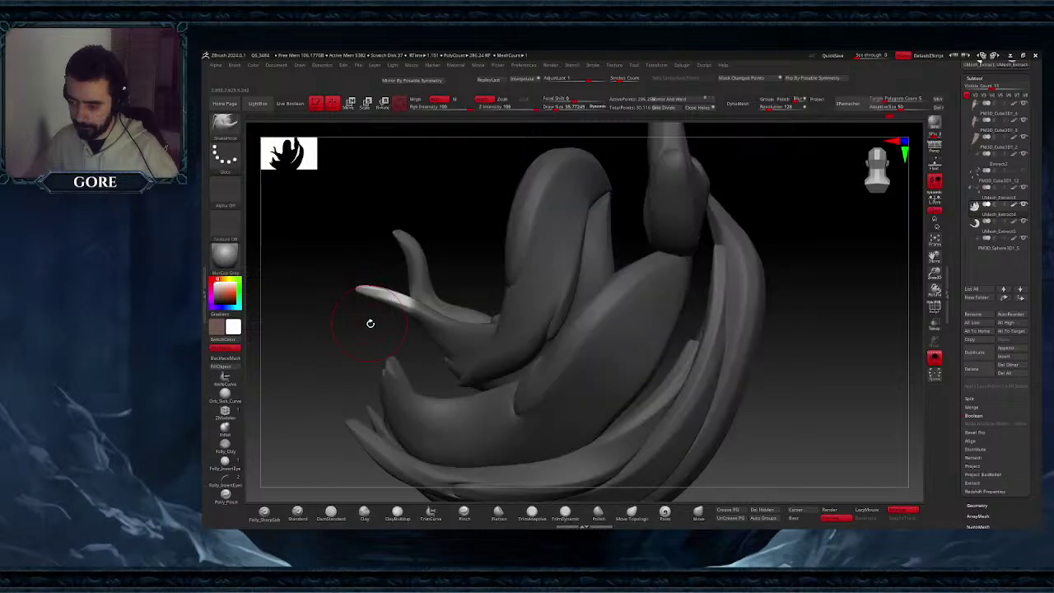
# - Bend the side lock's unmasked tip over into a downward curl with a larger SnakeHook brush, and clear the mask
pyautogui.moveTo(370, 322); pyautogui.dragTo(372, 306, button='right')
pyautogui.press('space')
pyautogui.moveTo(372, 297); pyautogui.dragTo(381, 295)
pyautogui.moveTo(381, 295); pyautogui.dragTo(372, 299, button='right')
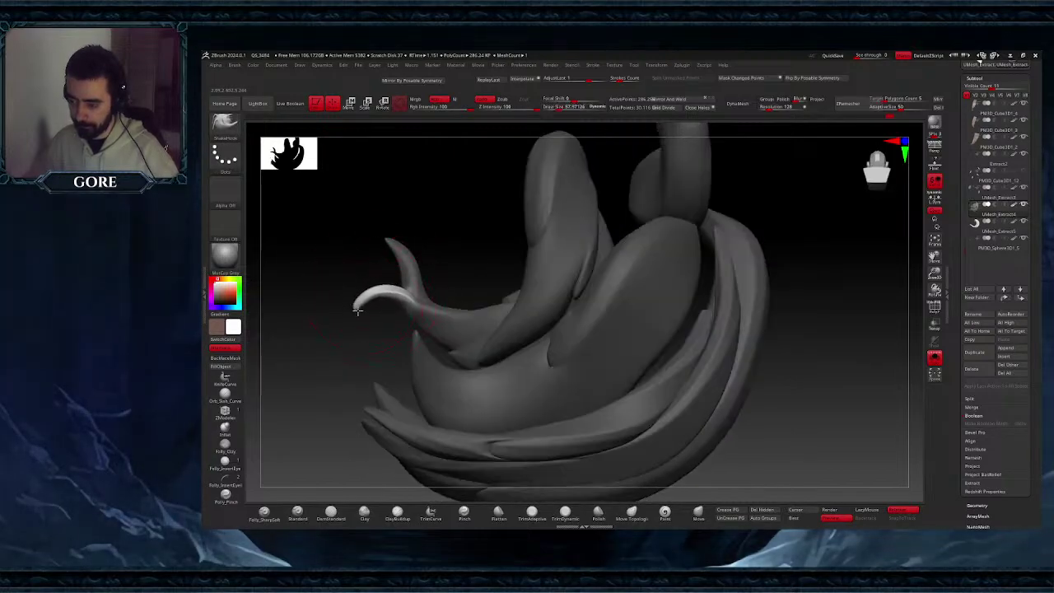
pyautogui.keyDown('ctrl'); pyautogui.moveTo(381, 334); pyautogui.dragTo(396, 350); pyautogui.keyUp('ctrl')
pyautogui.moveTo(412, 339); pyautogui.dragTo(419, 350, button='right')
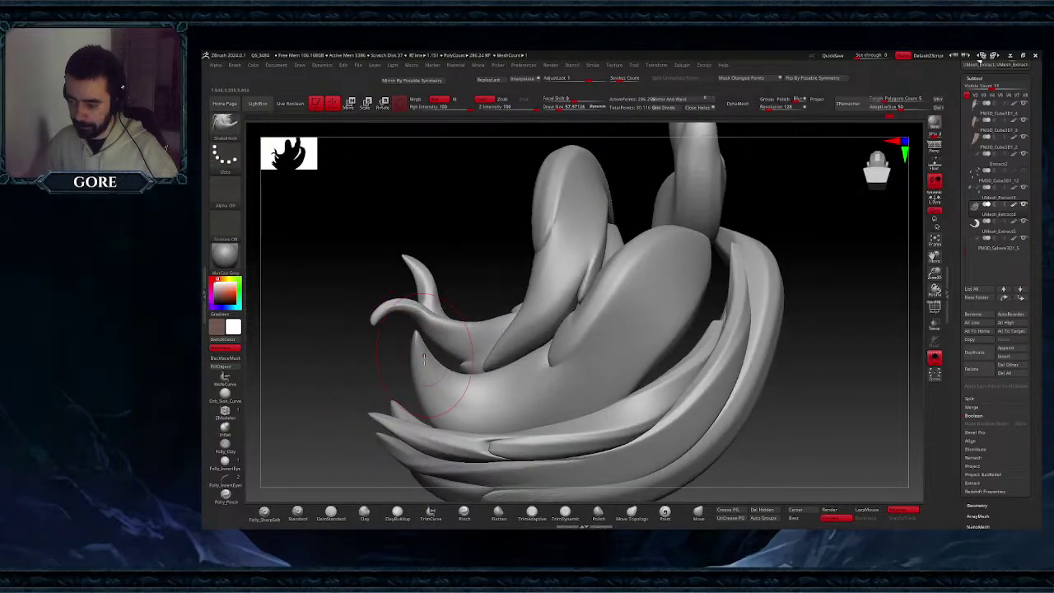
# - Isolate the wide lower lock's upright tip with an inverted mask, pull it into a pointed upward curl, and clear the mask
pyautogui.keyDown('ctrl'); pyautogui.click(386, 360); pyautogui.keyUp('ctrl')
pyautogui.moveTo(418, 354)
pyautogui.keyDown('ctrl'); pyautogui.mouseDown()
pyautogui.moveTo(421, 367)
pyautogui.moveTo(431, 352)
pyautogui.mouseUp(); pyautogui.keyUp('ctrl')
pyautogui.press('space')
pyautogui.moveTo(430, 353); pyautogui.dragTo(409, 350, button='right')
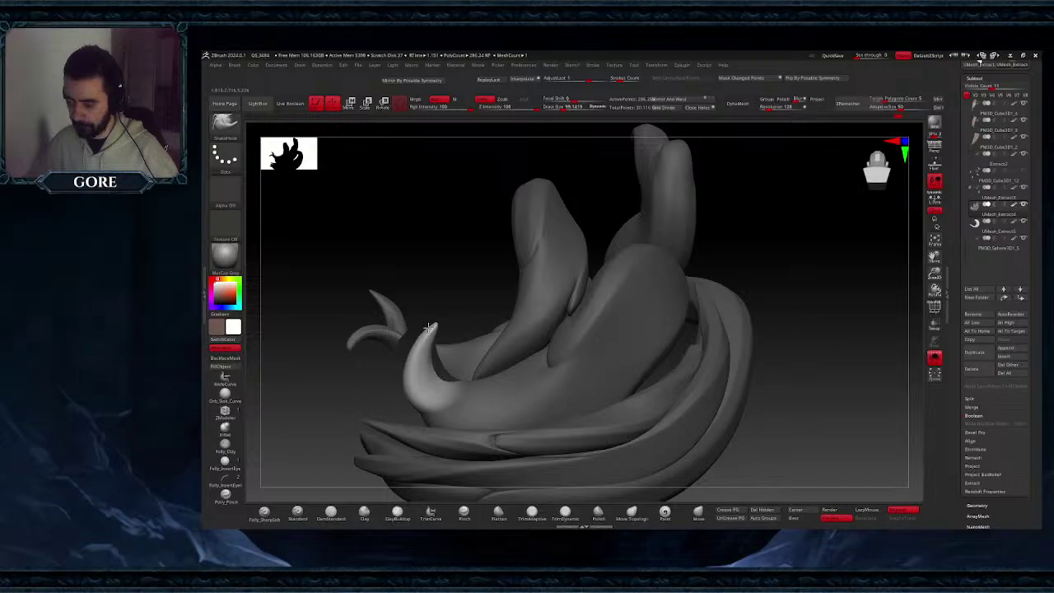
pyautogui.keyDown('ctrl'); pyautogui.moveTo(325, 396); pyautogui.dragTo(340, 405); pyautogui.keyUp('ctrl')
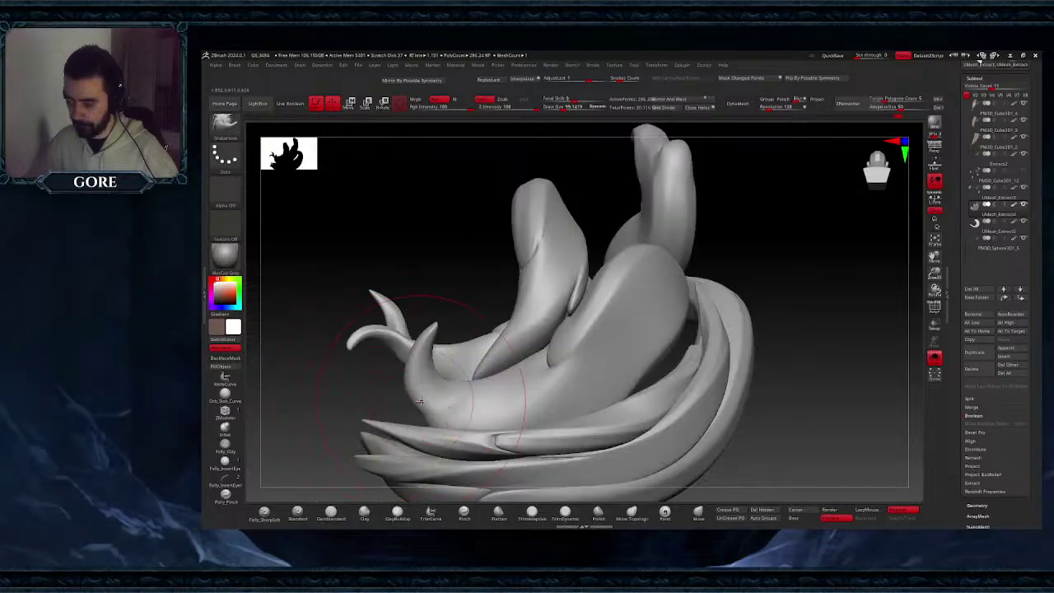
# - Mask the blunt rounded end of the broad middle lock using a smaller brush, and invert the mask
pyautogui.press('space')
pyautogui.moveTo(427, 403)
pyautogui.mouseDown()
pyautogui.moveTo(418, 402)
pyautogui.moveTo(435, 397)
pyautogui.moveTo(430, 391)
pyautogui.moveTo(443, 399)
pyautogui.mouseUp()
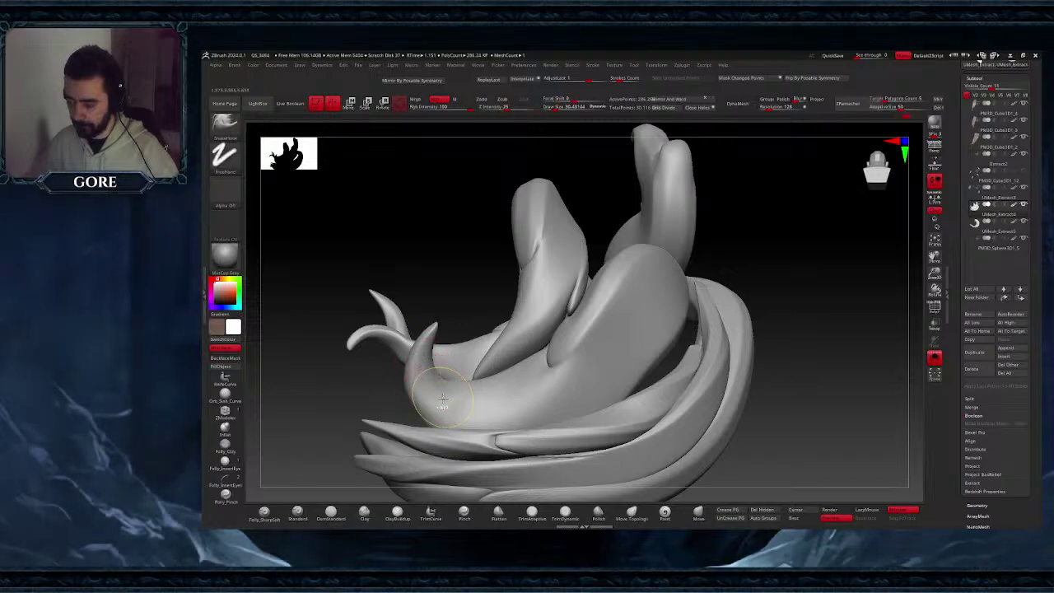
pyautogui.keyDown('ctrl'); pyautogui.moveTo(443, 399); pyautogui.dragTo(449, 354, button='right'); pyautogui.keyUp('ctrl')
pyautogui.moveTo(926, 288)
pyautogui.mouseDown()
pyautogui.moveTo(952, 235)
pyautogui.moveTo(881, 247)
pyautogui.mouseUp()
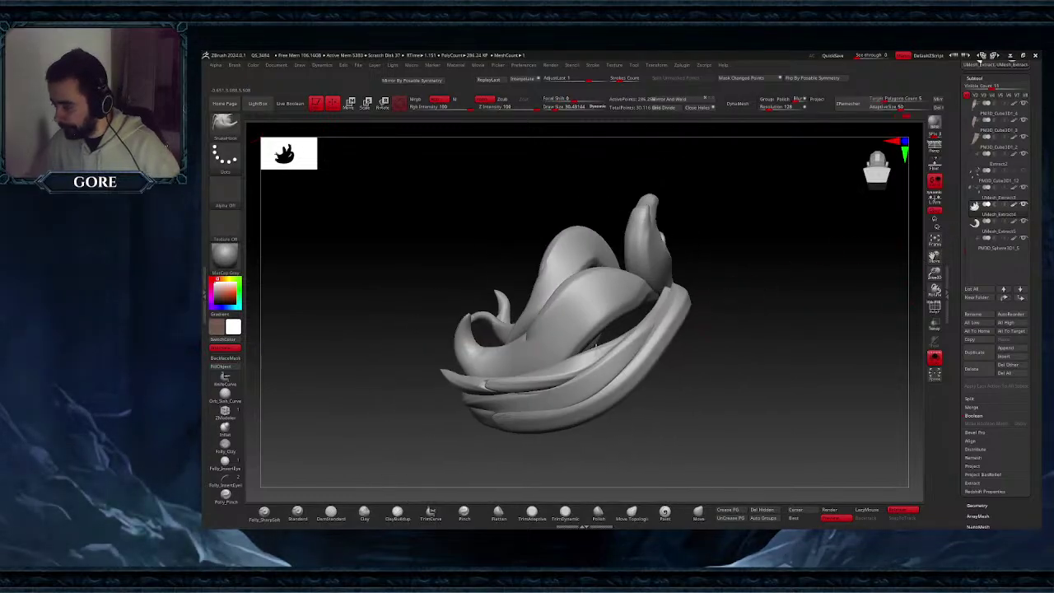
pyautogui.moveTo(595, 346)
pyautogui.mouseDown(button='right')
pyautogui.moveTo(522, 336)
pyautogui.moveTo(527, 383)
pyautogui.mouseUp(button='right')
pyautogui.moveTo(527, 383); pyautogui.dragTo(546, 342, button='right')
pyautogui.press('space')
pyautogui.moveTo(546, 342); pyautogui.dragTo(554, 338)
pyautogui.press('space')
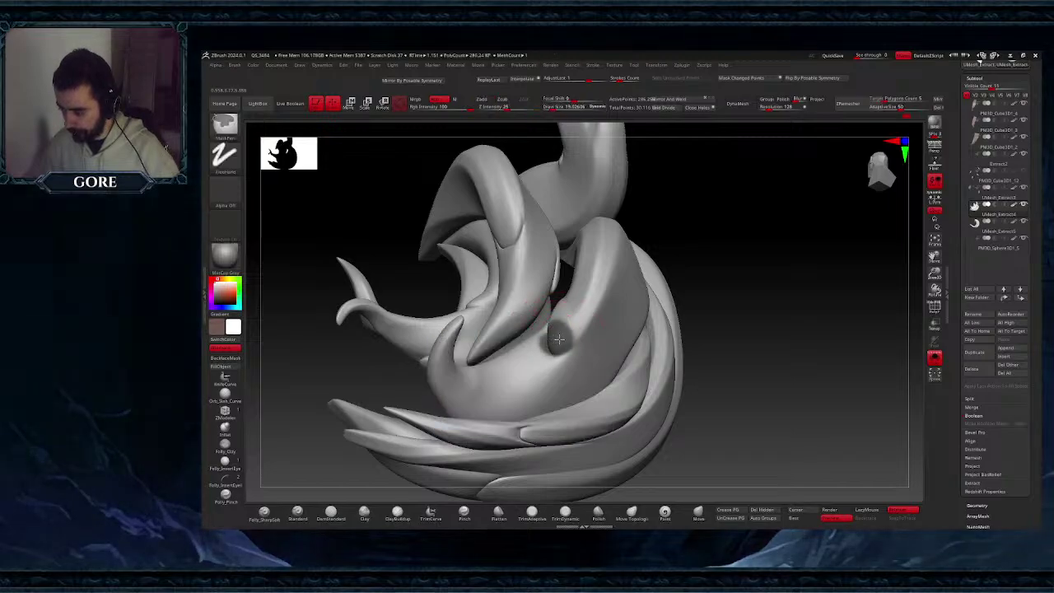
pyautogui.moveTo(559, 338); pyautogui.dragTo(562, 334, button='right')
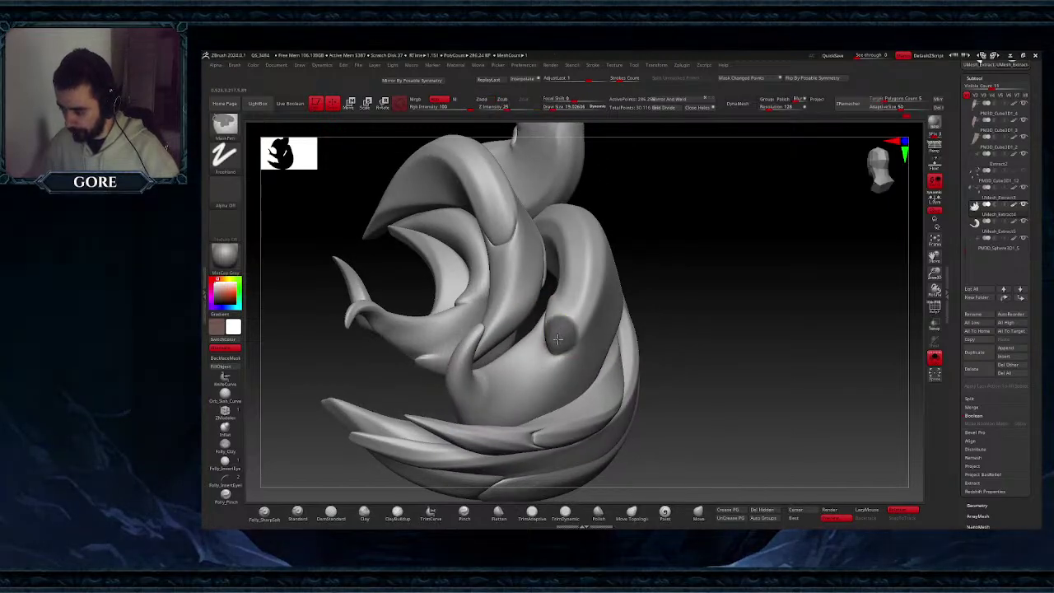
pyautogui.keyDown('ctrl'); pyautogui.click(557, 338); pyautogui.keyUp('ctrl')
pyautogui.keyDown('ctrl'); pyautogui.click(705, 317); pyautogui.keyUp('ctrl')
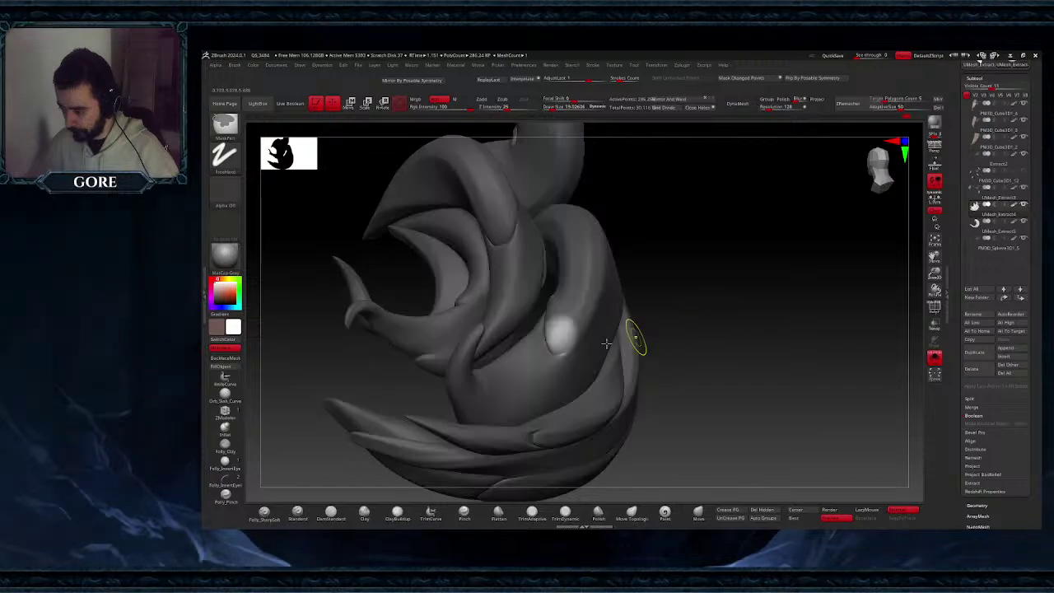
# - Pull the middle lock's blunt end outward into a small curled tip with SnakeHook, and clear the mask
pyautogui.moveTo(633, 336)
pyautogui.mouseDown(button='right')
pyautogui.moveTo(563, 335)
pyautogui.moveTo(565, 314)
pyautogui.mouseUp(button='right')
pyautogui.press('space')
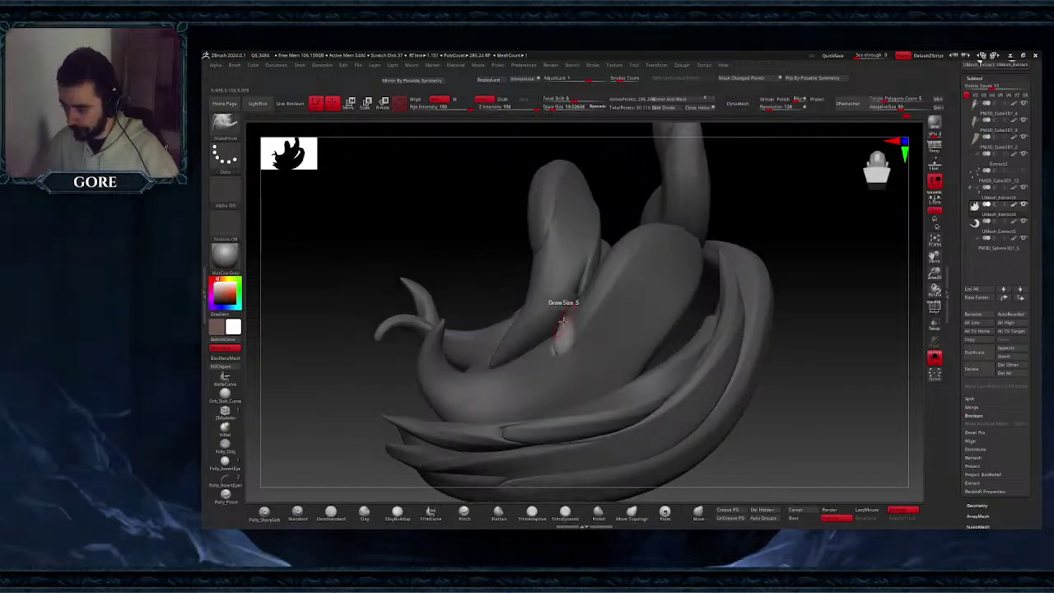
pyautogui.press('space')
pyautogui.moveTo(564, 320); pyautogui.dragTo(568, 323)
pyautogui.moveTo(568, 323); pyautogui.dragTo(560, 350, button='right')
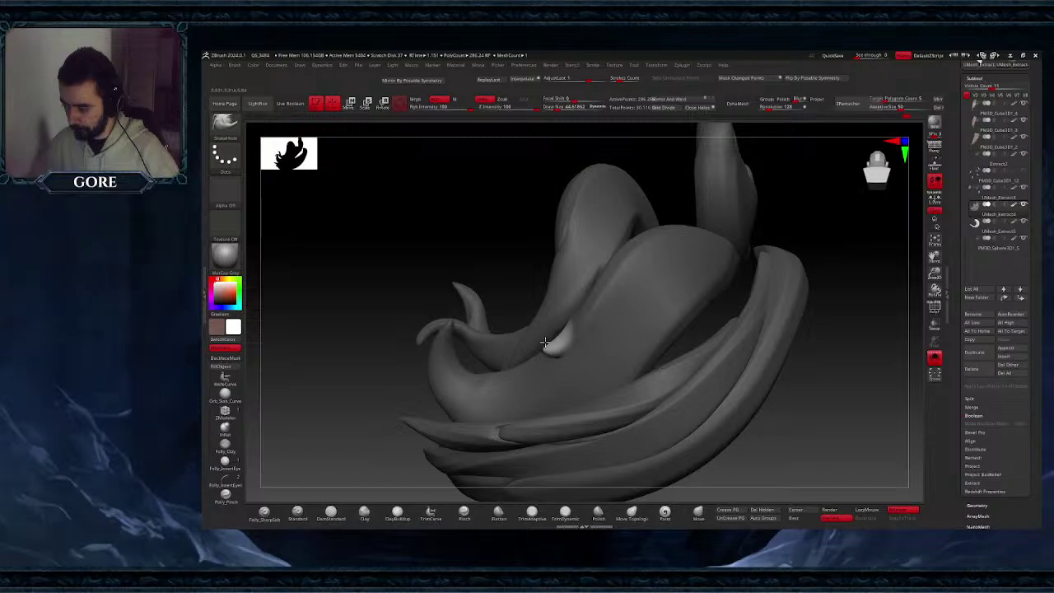
pyautogui.keyDown('ctrl'); pyautogui.moveTo(552, 339); pyautogui.dragTo(565, 323, button='right'); pyautogui.keyUp('ctrl')
pyautogui.moveTo(565, 323); pyautogui.dragTo(605, 336, button='right')
pyautogui.keyDown('ctrl'); pyautogui.moveTo(753, 372); pyautogui.dragTo(764, 381); pyautogui.keyUp('ctrl')
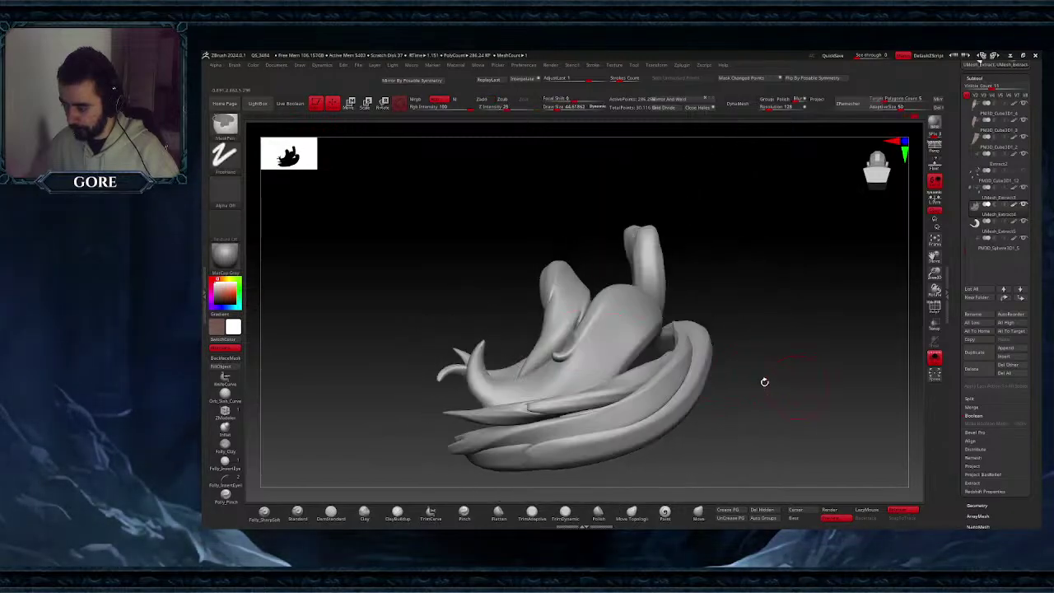
# - Mask the short strand end on the outer sweep of lower locks using a small brush, and invert the mask
pyautogui.moveTo(699, 381); pyautogui.dragTo(576, 371, button='right')
pyautogui.press('space')
pyautogui.click(582, 336)
pyautogui.moveTo(605, 331)
pyautogui.mouseDown(button='right')
pyautogui.moveTo(539, 336)
pyautogui.moveTo(544, 350)
pyautogui.moveTo(591, 341)
pyautogui.moveTo(579, 360)
pyautogui.moveTo(595, 350)
pyautogui.mouseUp(button='right')
pyautogui.press('space')
pyautogui.click(583, 335)
pyautogui.moveTo(935, 257); pyautogui.dragTo(965, 223)
pyautogui.moveTo(618, 354)
pyautogui.keyDown('ctrl'); pyautogui.mouseDown(button='right')
pyautogui.moveTo(620, 417)
pyautogui.moveTo(632, 379)
pyautogui.moveTo(613, 360)
pyautogui.mouseUp(button='right'); pyautogui.keyUp('ctrl')
pyautogui.press('space')
pyautogui.moveTo(613, 359); pyautogui.dragTo(594, 358)
pyautogui.moveTo(595, 359); pyautogui.dragTo(610, 356, button='right')
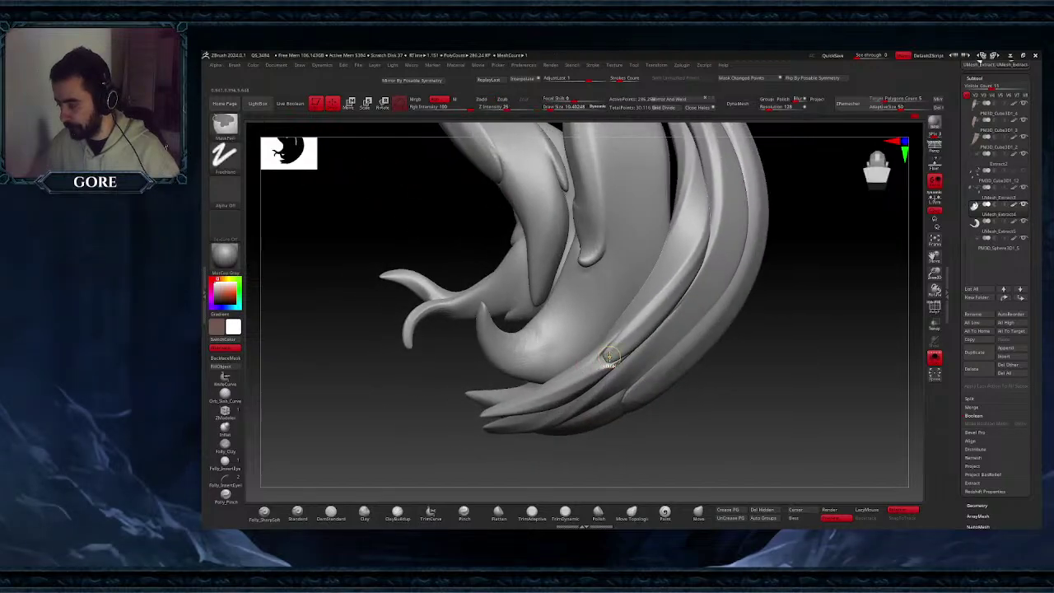
pyautogui.moveTo(619, 352)
pyautogui.keyDown('ctrl'); pyautogui.mouseDown()
pyautogui.moveTo(630, 344)
pyautogui.moveTo(615, 352)
pyautogui.mouseUp(); pyautogui.keyUp('ctrl')
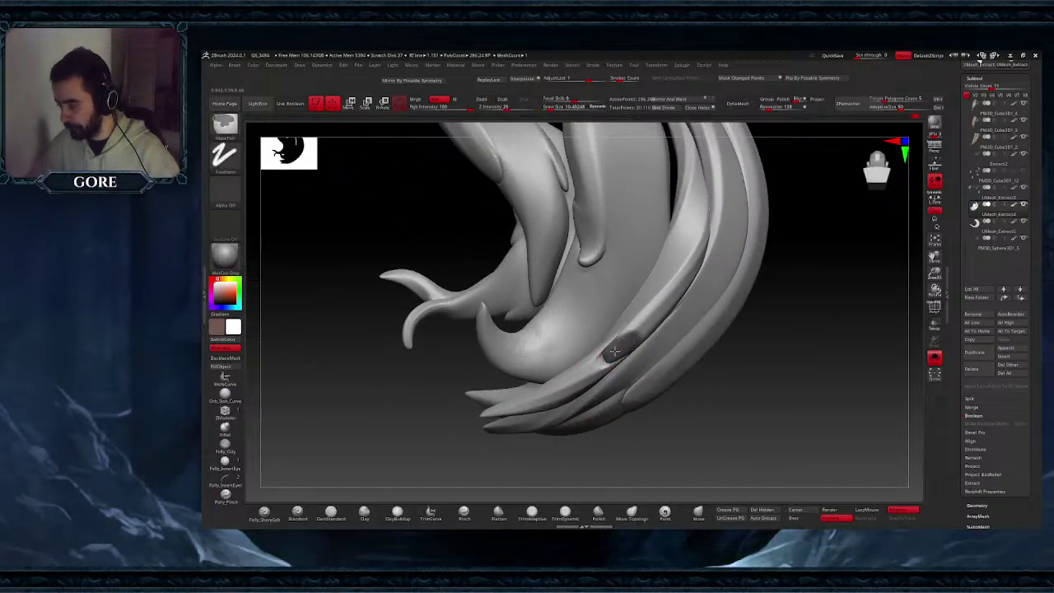
pyautogui.moveTo(627, 343)
pyautogui.mouseDown(button='right')
pyautogui.moveTo(680, 367)
pyautogui.moveTo(618, 353)
pyautogui.mouseUp(button='right')
pyautogui.keyDown('ctrl'); pyautogui.click(687, 370); pyautogui.keyUp('ctrl')
# - Stretch the short strand end into a pointed tip with a larger SnakeHook brush, and clear the mask
pyautogui.press('space')
pyautogui.moveTo(613, 353); pyautogui.dragTo(622, 353)
pyautogui.moveTo(621, 354); pyautogui.dragTo(617, 357, button='right')
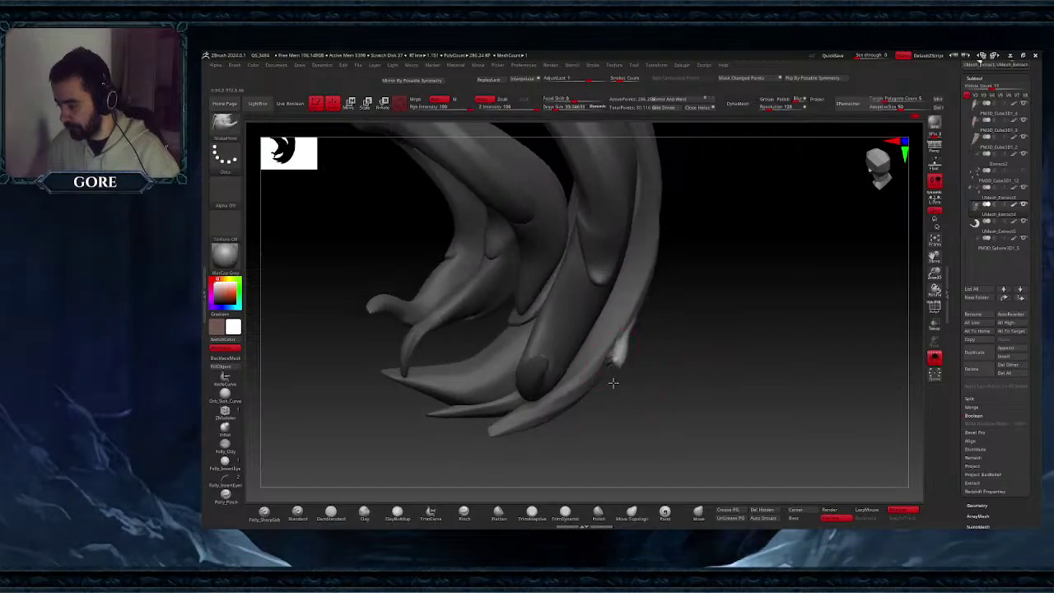
pyautogui.moveTo(624, 365); pyautogui.dragTo(619, 376)
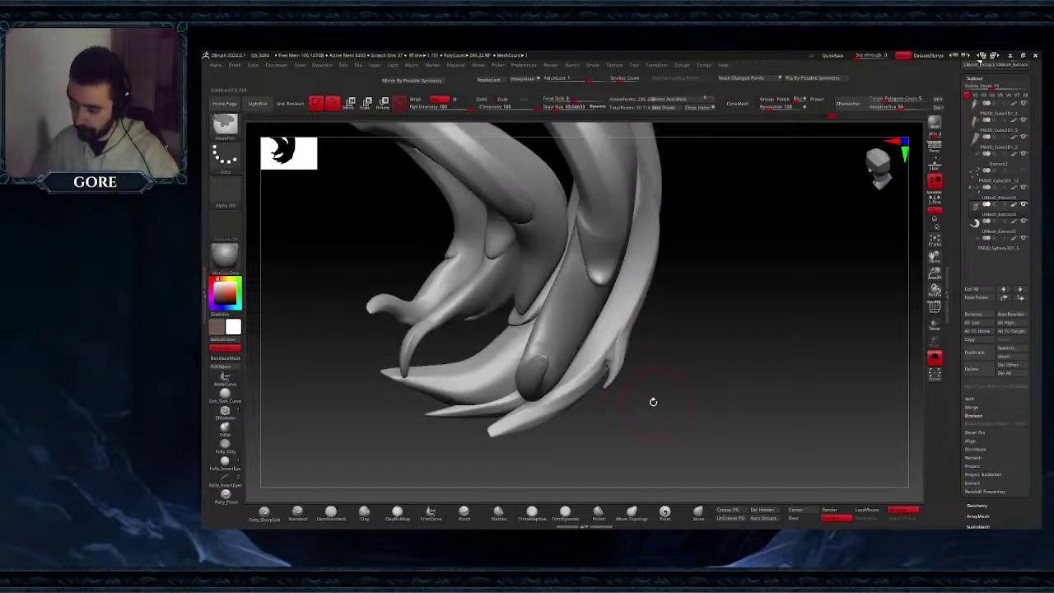
pyautogui.moveTo(654, 402); pyautogui.dragTo(618, 362)
# - Mask the tip of the lock just below the wide upturned curl, and invert the mask
pyautogui.moveTo(622, 378)
pyautogui.mouseDown(button='right')
pyautogui.moveTo(623, 404)
pyautogui.moveTo(579, 423)
pyautogui.moveTo(592, 433)
pyautogui.moveTo(583, 425)
pyautogui.mouseUp(button='right')
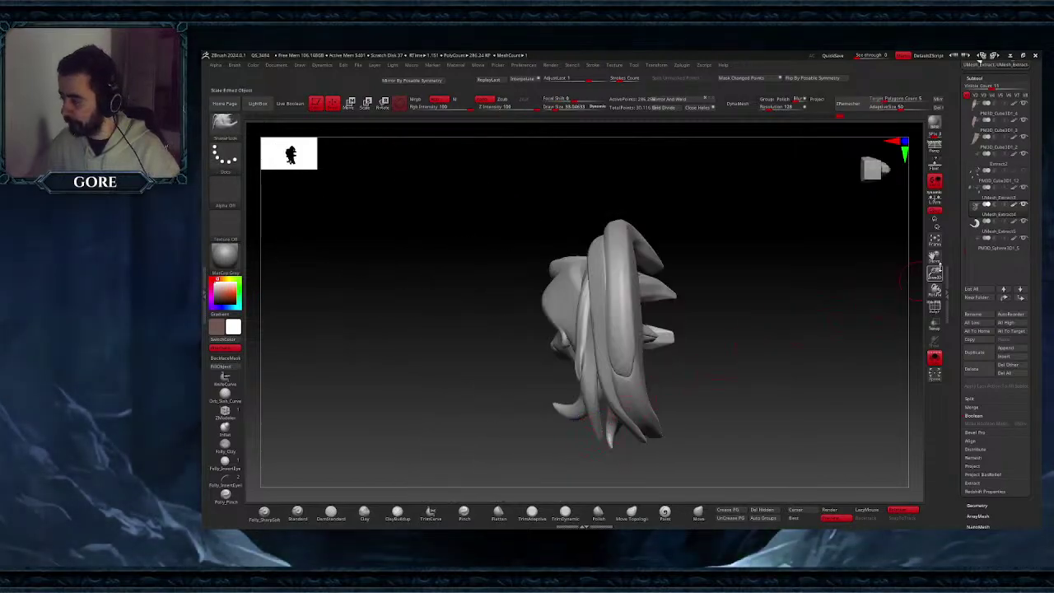
pyautogui.moveTo(935, 258); pyautogui.dragTo(925, 176)
pyautogui.moveTo(615, 352)
pyautogui.keyDown('ctrl'); pyautogui.mouseDown(button='right')
pyautogui.moveTo(568, 341)
pyautogui.moveTo(613, 331)
pyautogui.moveTo(607, 347)
pyautogui.moveTo(586, 344)
pyautogui.mouseUp(button='right'); pyautogui.keyUp('ctrl')
pyautogui.keyDown('ctrl'); pyautogui.click(718, 388); pyautogui.keyUp('ctrl')
pyautogui.keyDown('ctrl'); pyautogui.click(607, 346); pyautogui.keyUp('ctrl')
# - Sweep the lower lock's tip into a slender upward curl with SnakeHook, undoing a faulty stroke, smooth it, and clear the mask
pyautogui.press('space')
pyautogui.moveTo(582, 346); pyautogui.dragTo(589, 346)
pyautogui.moveTo(589, 345)
pyautogui.mouseDown(button='right')
pyautogui.moveTo(584, 362)
pyautogui.moveTo(585, 340)
pyautogui.mouseUp(button='right')
pyautogui.press('space')
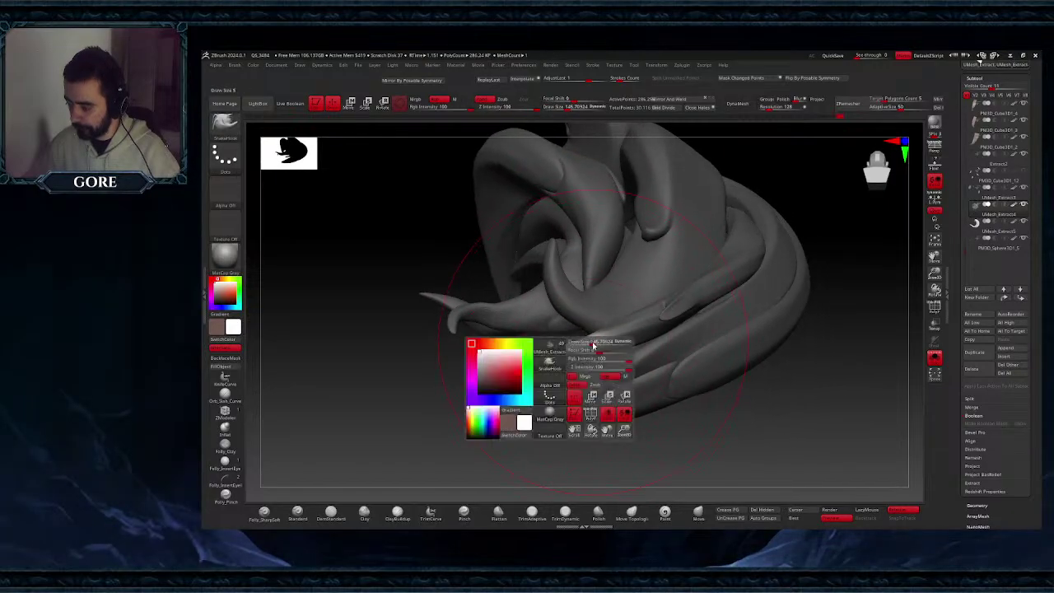
pyautogui.moveTo(591, 345); pyautogui.dragTo(597, 344)
pyautogui.hotkey('ctrl', 'z')
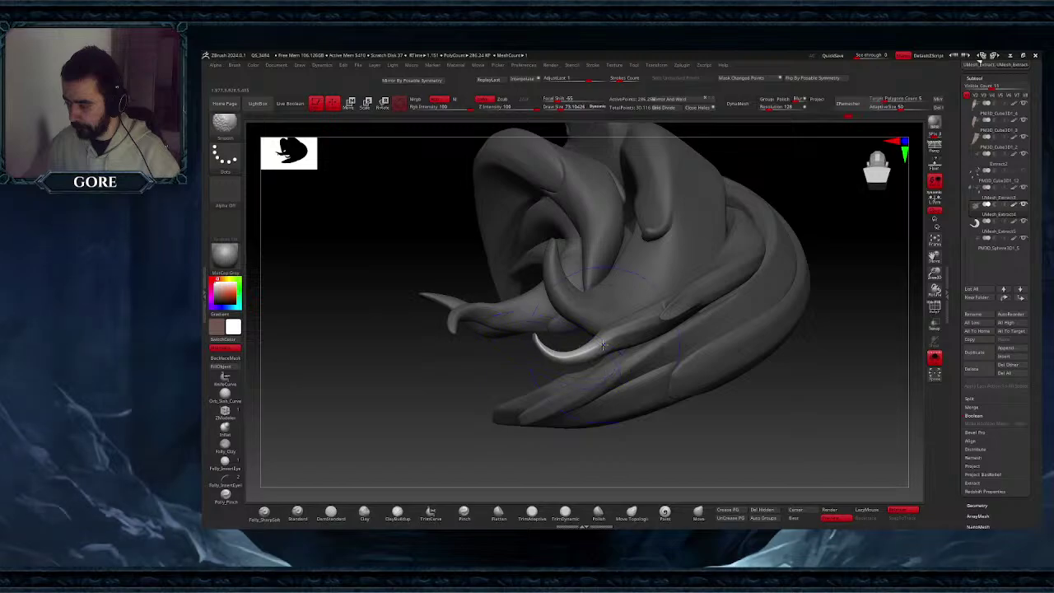
pyautogui.keyDown('ctrl'); pyautogui.moveTo(575, 352); pyautogui.dragTo(560, 330, button='right'); pyautogui.keyUp('ctrl')
pyautogui.keyDown('ctrl'); pyautogui.moveTo(473, 302); pyautogui.dragTo(492, 272); pyautogui.keyUp('ctrl')
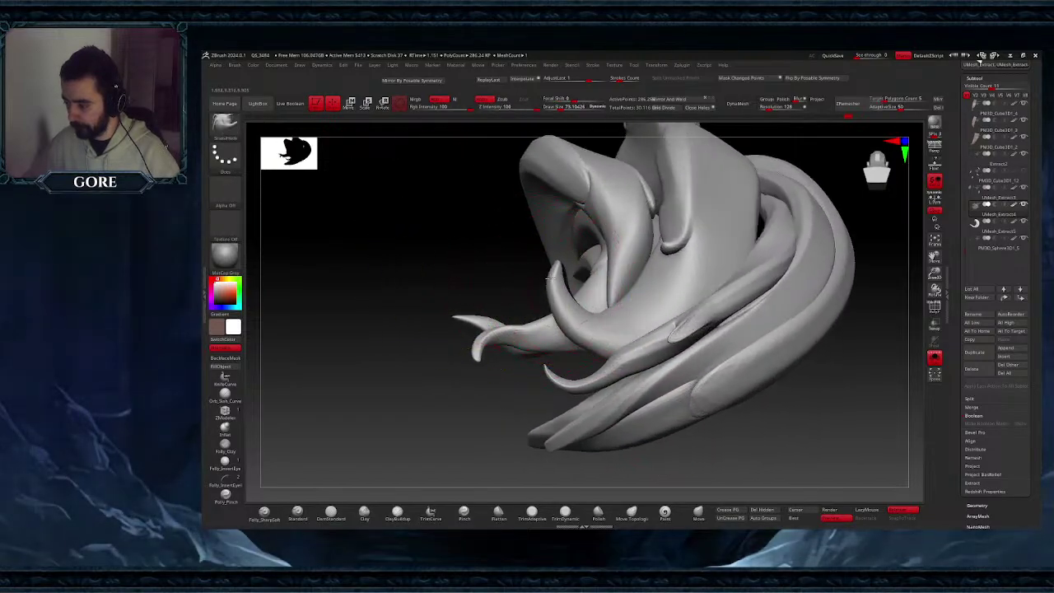
# - Mask the upright tip of the wide upturned lock, and invert the mask
pyautogui.moveTo(559, 292); pyautogui.dragTo(561, 292, button='right')
pyautogui.keyDown('ctrl'); pyautogui.moveTo(563, 280); pyautogui.dragTo(567, 291); pyautogui.keyUp('ctrl')
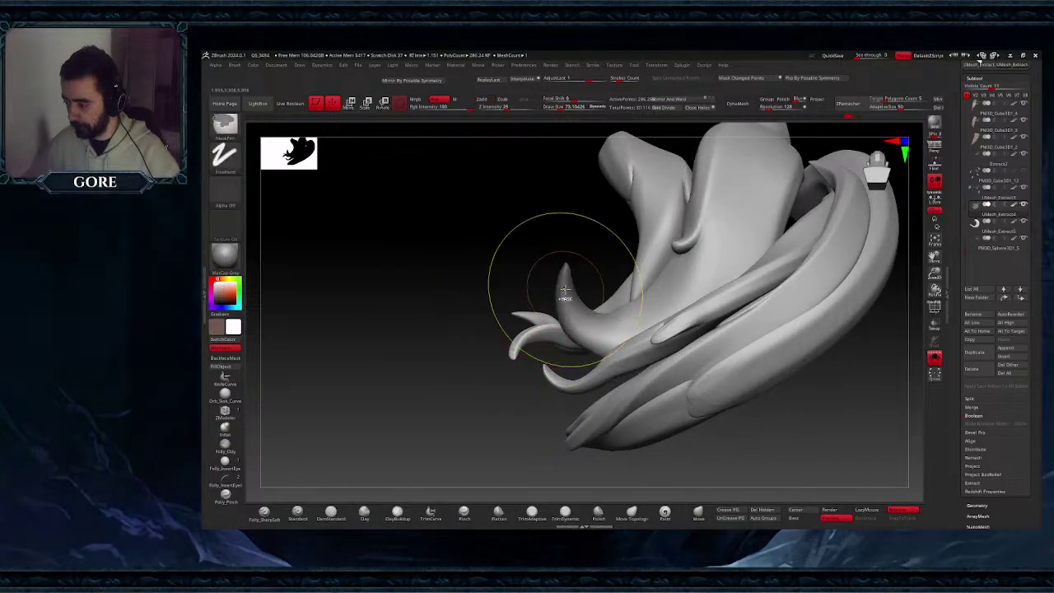
pyautogui.keyDown('ctrl'); pyautogui.click(512, 264); pyautogui.keyUp('ctrl')
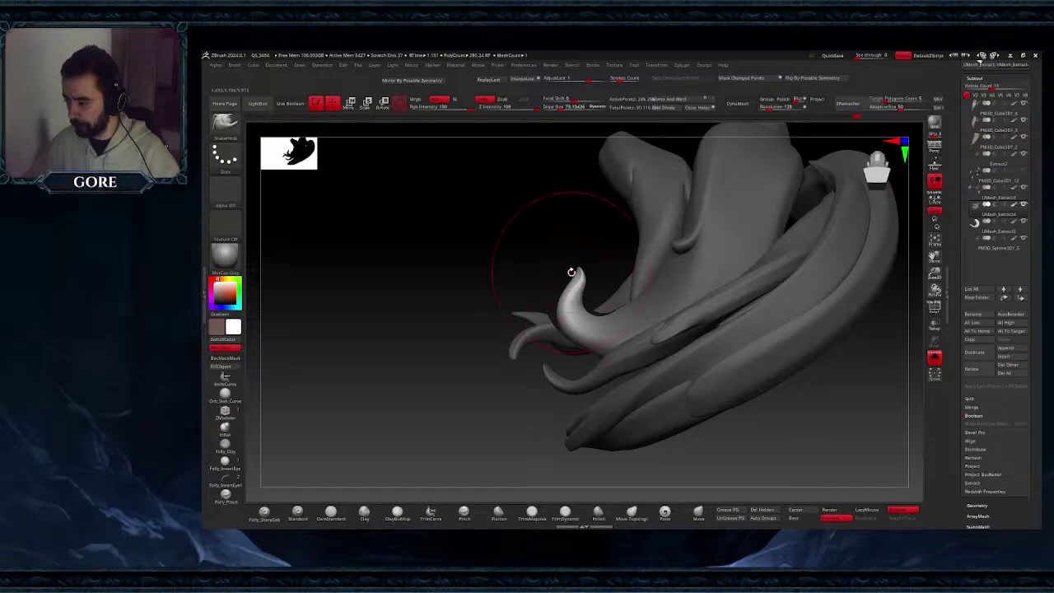
# - Reshape the wide upturned lock's tip into a finer curl, undoing the first pull, smooth it, and clear the mask
pyautogui.moveTo(572, 272); pyautogui.dragTo(567, 271, button='right')
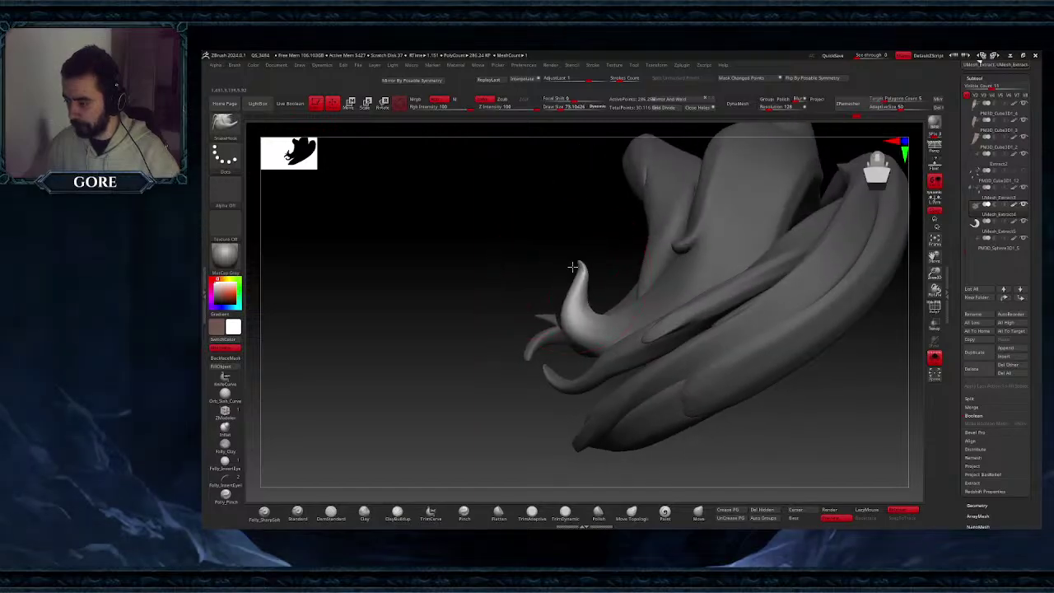
pyautogui.hotkey('ctrl', 'z')
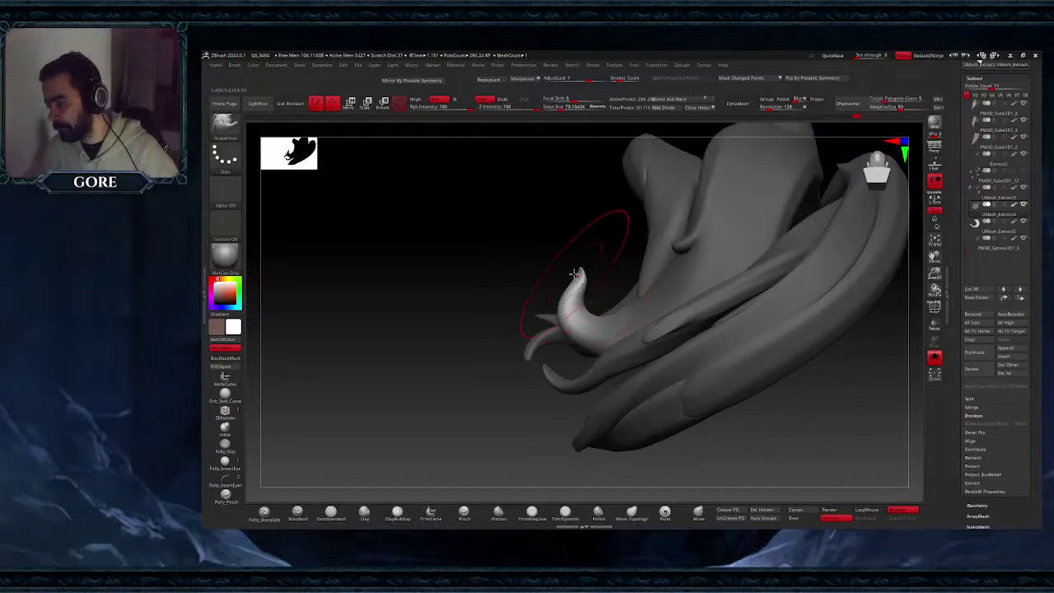
pyautogui.moveTo(578, 265); pyautogui.dragTo(590, 256)
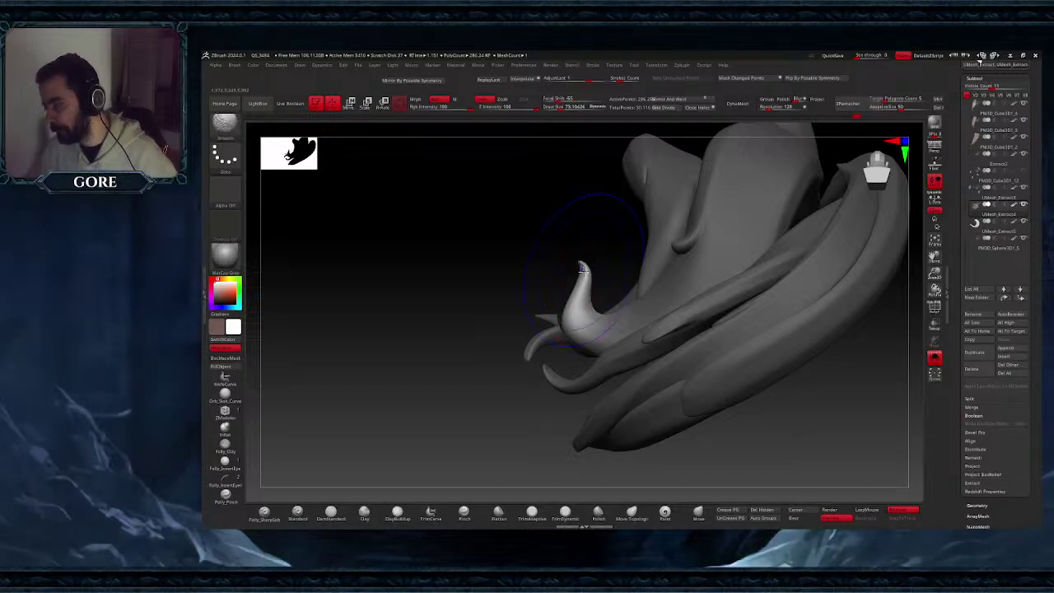
pyautogui.keyDown('ctrl'); pyautogui.moveTo(592, 341); pyautogui.dragTo(594, 318, button='right'); pyautogui.keyUp('ctrl')
pyautogui.moveTo(594, 319); pyautogui.dragTo(612, 317, button='right')
pyautogui.keyDown('ctrl'); pyautogui.moveTo(746, 367); pyautogui.dragTo(807, 384); pyautogui.keyUp('ctrl')
# - Mask the pointed tip of the lowest lock from the far side of the tail, and invert the mask
pyautogui.moveTo(659, 354)
pyautogui.mouseDown(button='right')
pyautogui.moveTo(588, 326)
pyautogui.moveTo(609, 301)
pyautogui.moveTo(658, 323)
pyautogui.moveTo(664, 363)
pyautogui.mouseUp(button='right')
pyautogui.moveTo(663, 362)
pyautogui.mouseDown(button='right')
pyautogui.moveTo(651, 346)
pyautogui.moveTo(664, 368)
pyautogui.moveTo(638, 404)
pyautogui.mouseUp(button='right')
pyautogui.moveTo(638, 404)
pyautogui.keyDown('ctrl'); pyautogui.mouseDown(button='right')
pyautogui.moveTo(645, 442)
pyautogui.moveTo(583, 425)
pyautogui.moveTo(555, 346)
pyautogui.moveTo(512, 363)
pyautogui.moveTo(543, 333)
pyautogui.moveTo(538, 423)
pyautogui.moveTo(564, 419)
pyautogui.mouseUp(button='right'); pyautogui.keyUp('ctrl')
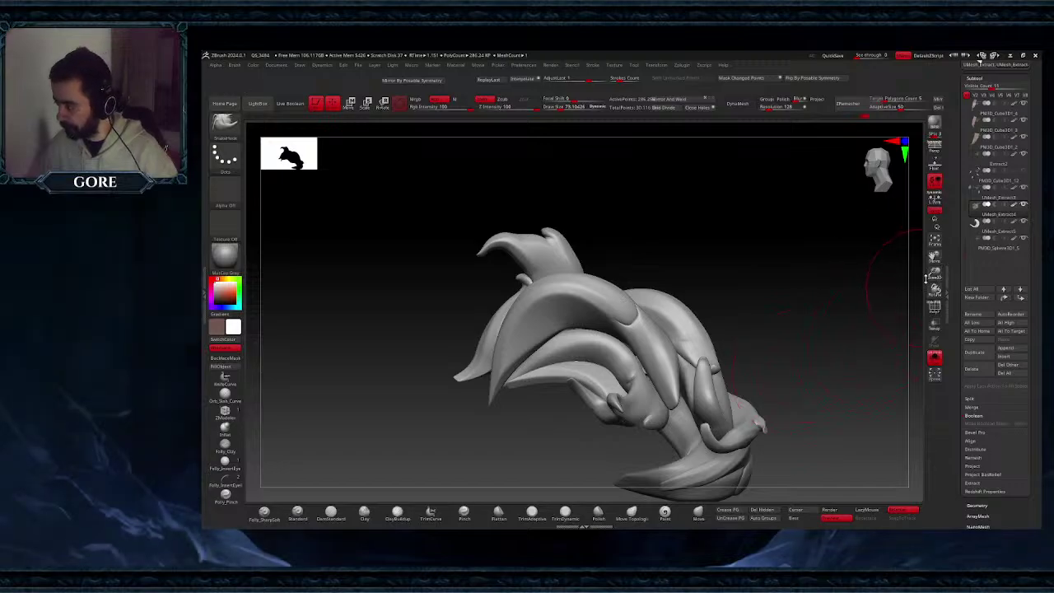
pyautogui.moveTo(935, 258); pyautogui.dragTo(936, 184)
pyautogui.moveTo(708, 356); pyautogui.dragTo(630, 350, button='right')
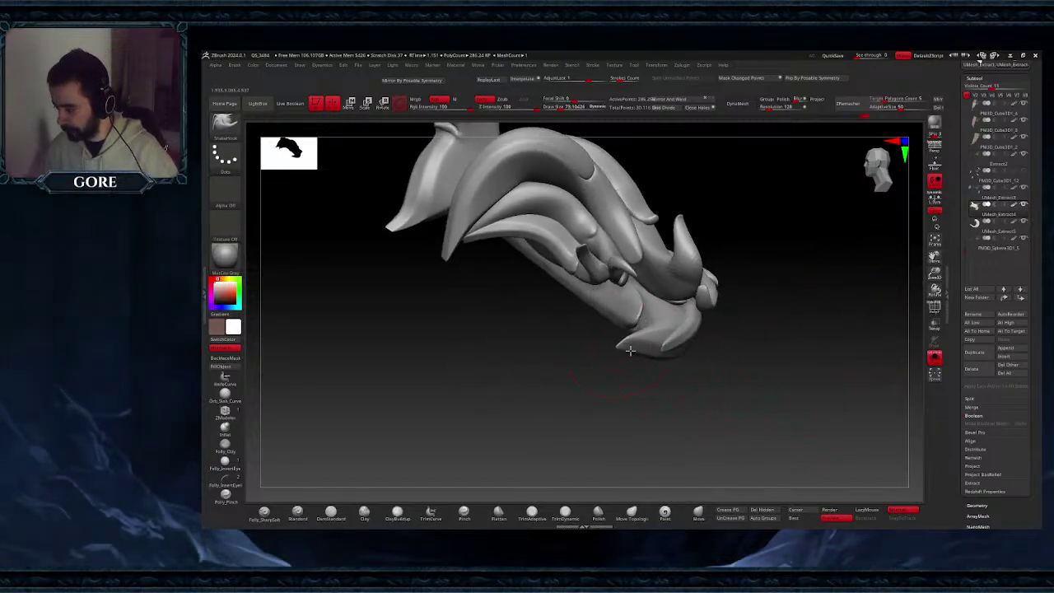
pyautogui.press('space')
pyautogui.moveTo(630, 351); pyautogui.dragTo(625, 349)
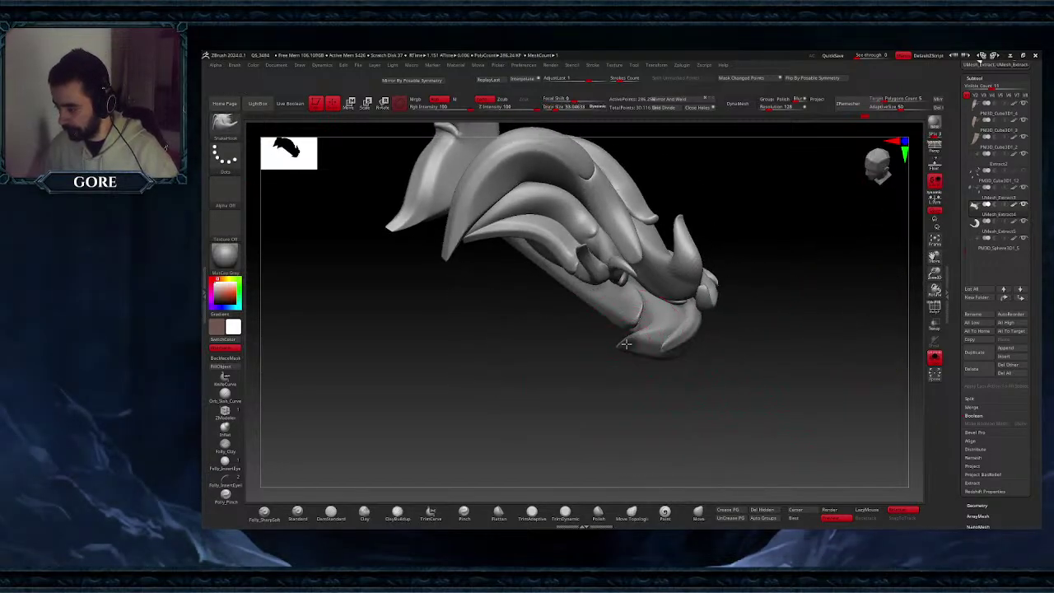
pyautogui.keyDown('ctrl'); pyautogui.click(684, 401); pyautogui.keyUp('ctrl')
# - Extend the lowest lock's tip outward with a larger SnakeHook brush, and turn off Solo to show the whole creature
pyautogui.moveTo(684, 401); pyautogui.dragTo(607, 332, button='right')
pyautogui.press('space')
pyautogui.moveTo(612, 338); pyautogui.dragTo(630, 341)
pyautogui.moveTo(630, 341); pyautogui.dragTo(631, 349, button='right')
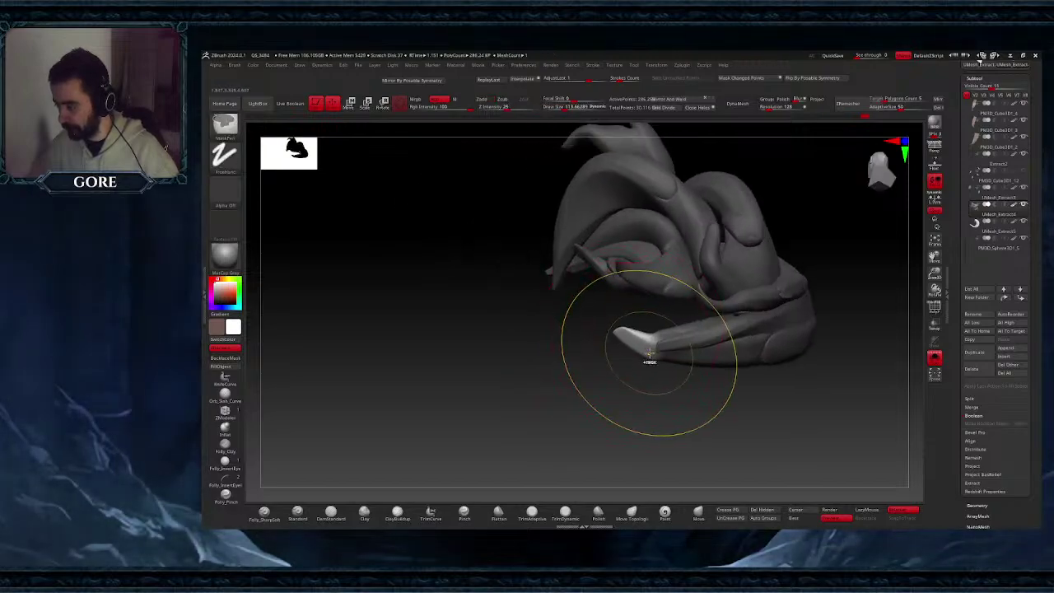
pyautogui.moveTo(647, 353); pyautogui.dragTo(567, 294, button='right')
pyautogui.click(934, 360)
# - Hook the lowest lock's tip upward into a curl beside the hind leg with a larger brush, and clear the mask
pyautogui.rightClick(647, 267)
pyautogui.press('space')
pyautogui.moveTo(565, 284); pyautogui.dragTo(573, 284)
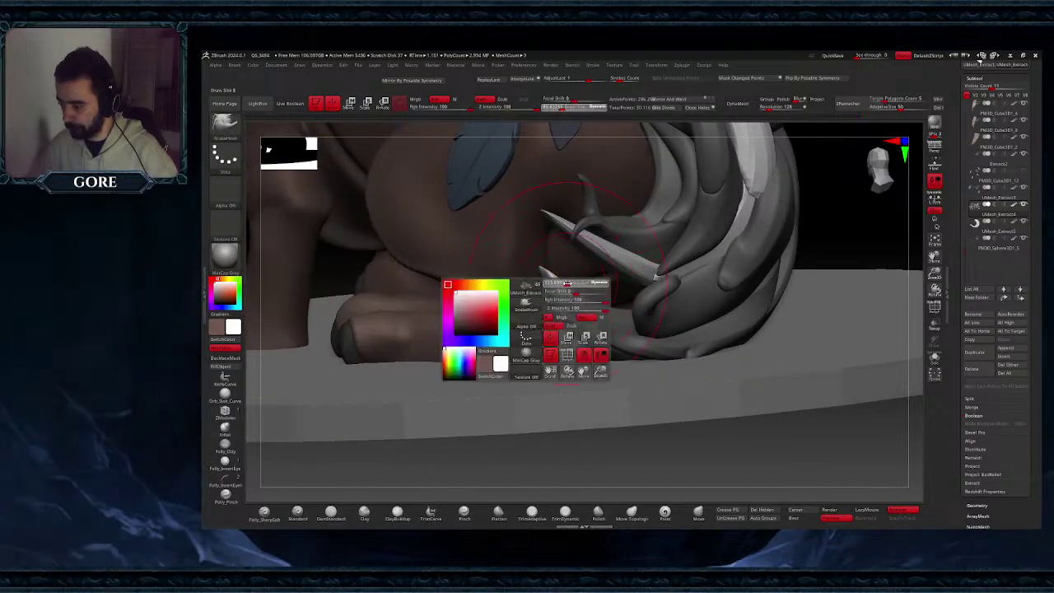
pyautogui.moveTo(575, 284); pyautogui.dragTo(550, 282, button='right')
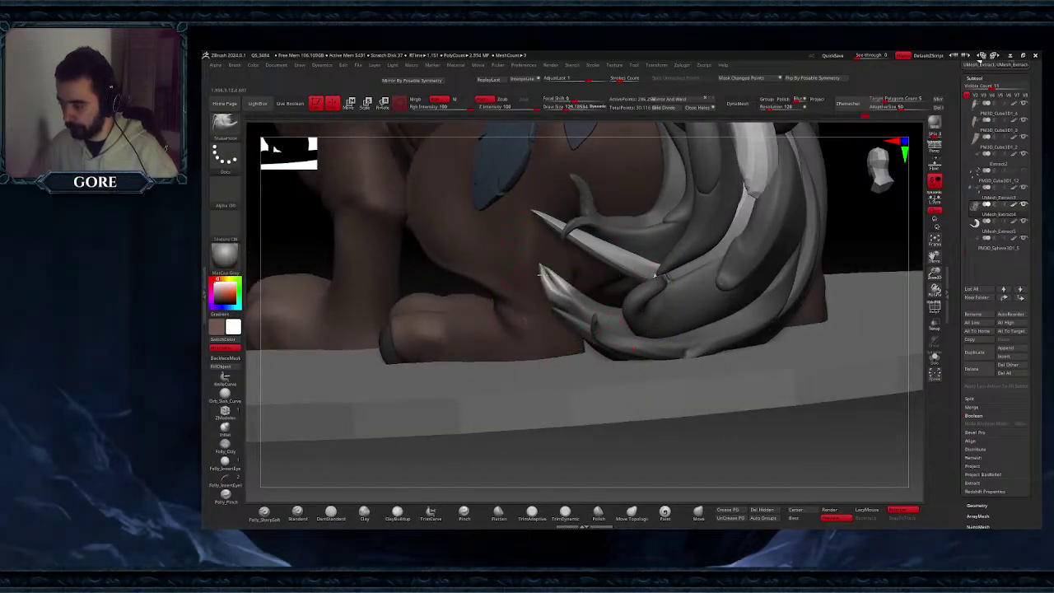
pyautogui.moveTo(586, 303); pyautogui.dragTo(554, 284, button='right')
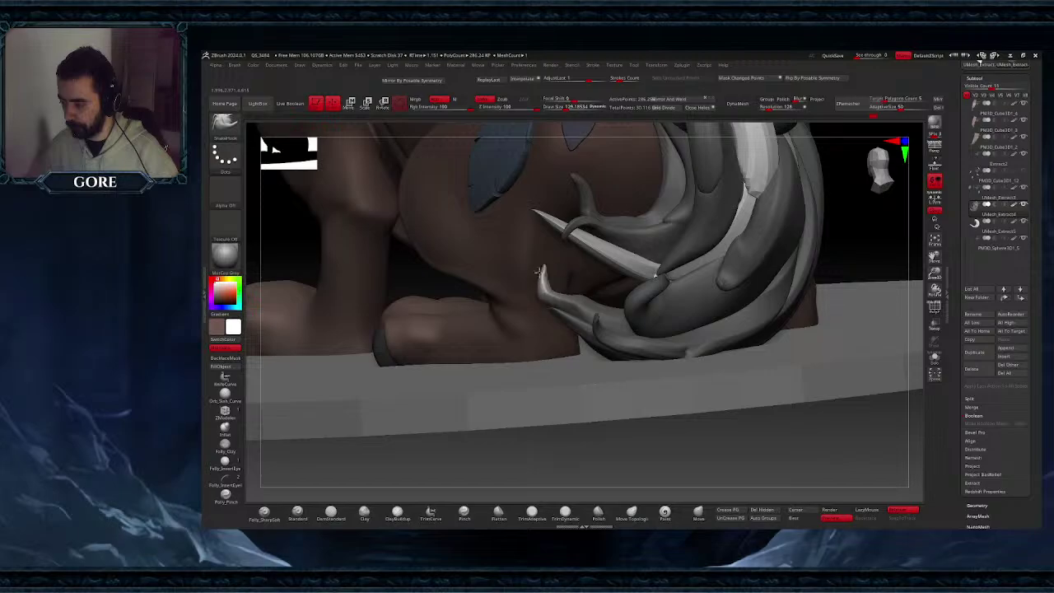
pyautogui.keyDown('ctrl'); pyautogui.moveTo(550, 293); pyautogui.dragTo(553, 262, button='right'); pyautogui.keyUp('ctrl')
pyautogui.moveTo(553, 261)
pyautogui.mouseDown(button='right')
pyautogui.moveTo(635, 310)
pyautogui.moveTo(686, 320)
pyautogui.moveTo(629, 365)
pyautogui.mouseUp(button='right')
# - Hide the thick outer tail locks so only the long thin inner locks stay visible, and start masking the lowest one's tip
pyautogui.press('space')
pyautogui.moveTo(585, 321); pyautogui.dragTo(576, 321)
pyautogui.moveTo(576, 323)
pyautogui.mouseDown(button='right')
pyautogui.moveTo(486, 326)
pyautogui.moveTo(534, 328)
pyautogui.mouseUp(button='right')
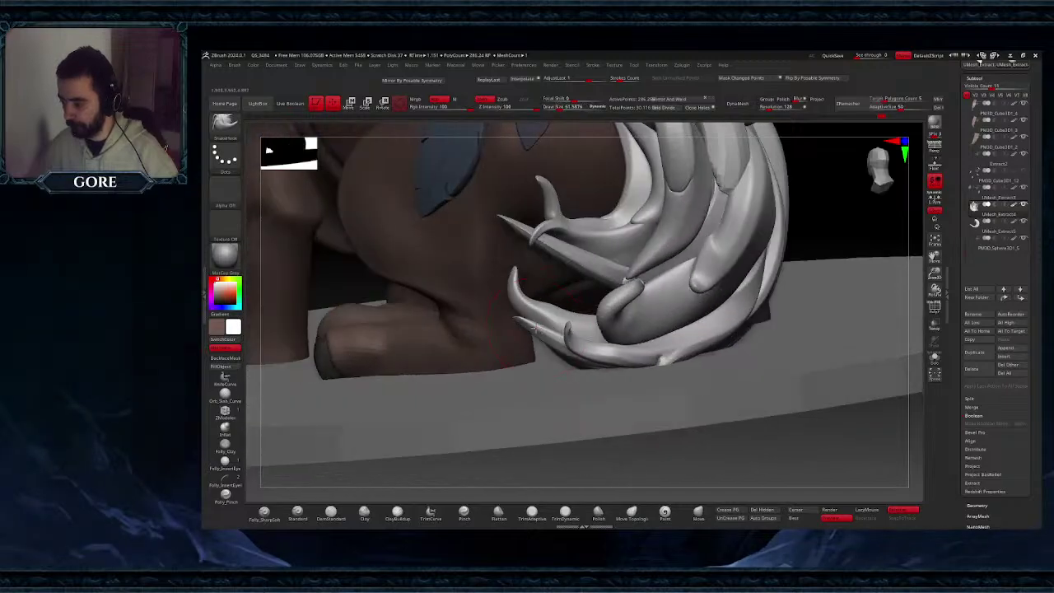
pyautogui.keyDown('ctrl'); pyautogui.keyDown('shift'); pyautogui.click(534, 329); pyautogui.keyUp('shift'); pyautogui.keyUp('ctrl')
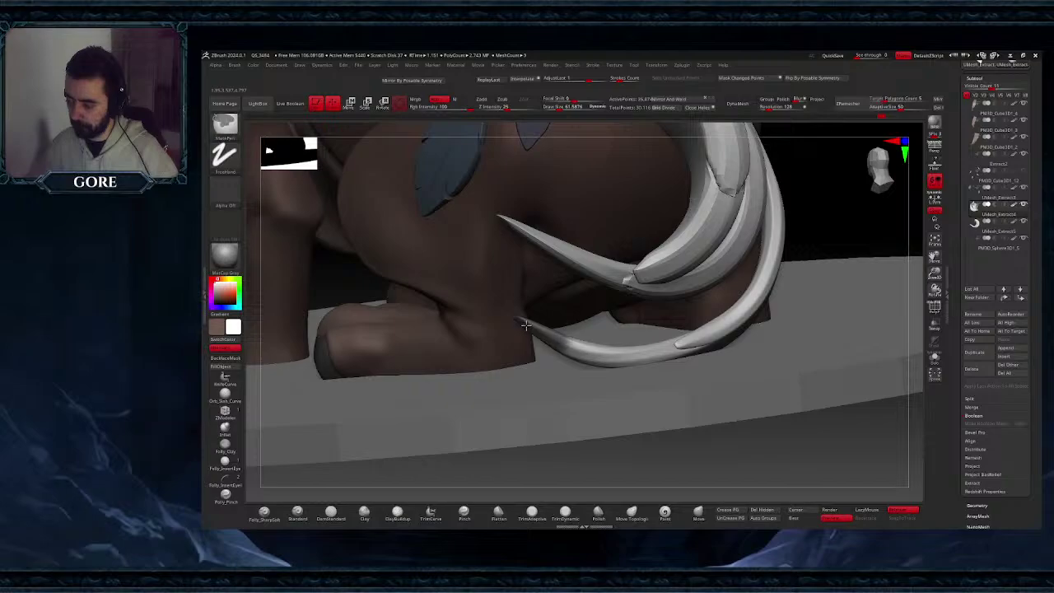
pyautogui.keyDown('ctrl'); pyautogui.moveTo(566, 341); pyautogui.dragTo(565, 314, button='right'); pyautogui.keyUp('ctrl')
pyautogui.keyDown('ctrl'); pyautogui.click(708, 412); pyautogui.keyUp('ctrl')
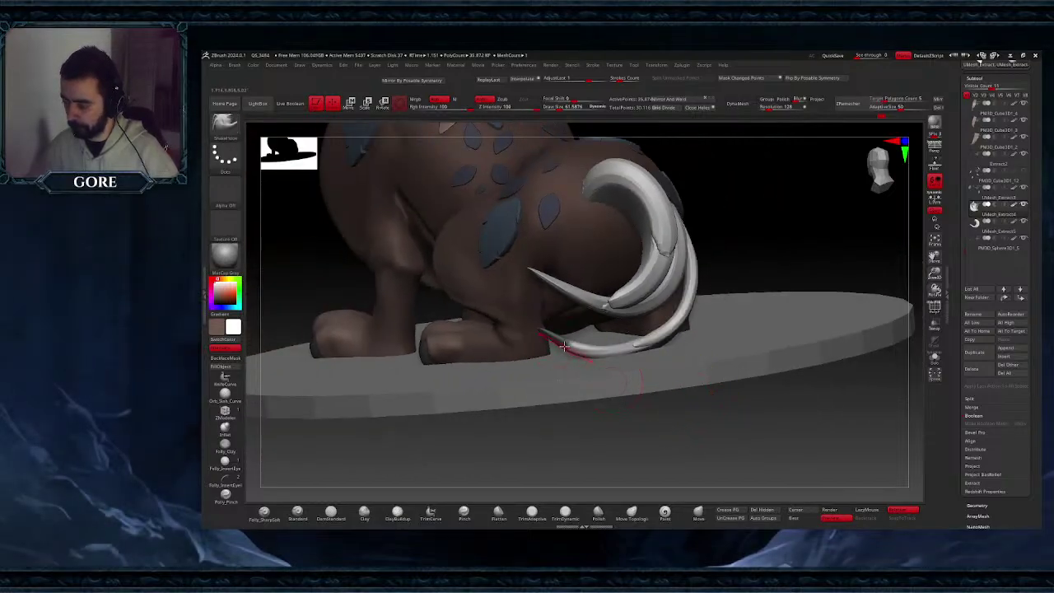
# - Finish masking the lowest thin lock so that only its pointed tip is left unmasked, and enlarge the brush
pyautogui.press('space')
pyautogui.moveTo(582, 346); pyautogui.dragTo(593, 347)
pyautogui.moveTo(709, 390); pyautogui.dragTo(726, 401)
pyautogui.keyDown('ctrl'); pyautogui.keyDown('shift'); pyautogui.click(808, 410); pyautogui.keyUp('shift'); pyautogui.keyUp('ctrl')
pyautogui.keyDown('ctrl'); pyautogui.moveTo(570, 317); pyautogui.dragTo(544, 334, button='right'); pyautogui.keyUp('ctrl')
pyautogui.moveTo(481, 307)
pyautogui.mouseDown()
pyautogui.moveTo(457, 336)
pyautogui.moveTo(468, 340)
pyautogui.mouseUp()
pyautogui.keyDown('ctrl'); pyautogui.keyDown('shift'); pyautogui.click(465, 335); pyautogui.keyUp('shift'); pyautogui.keyUp('ctrl')
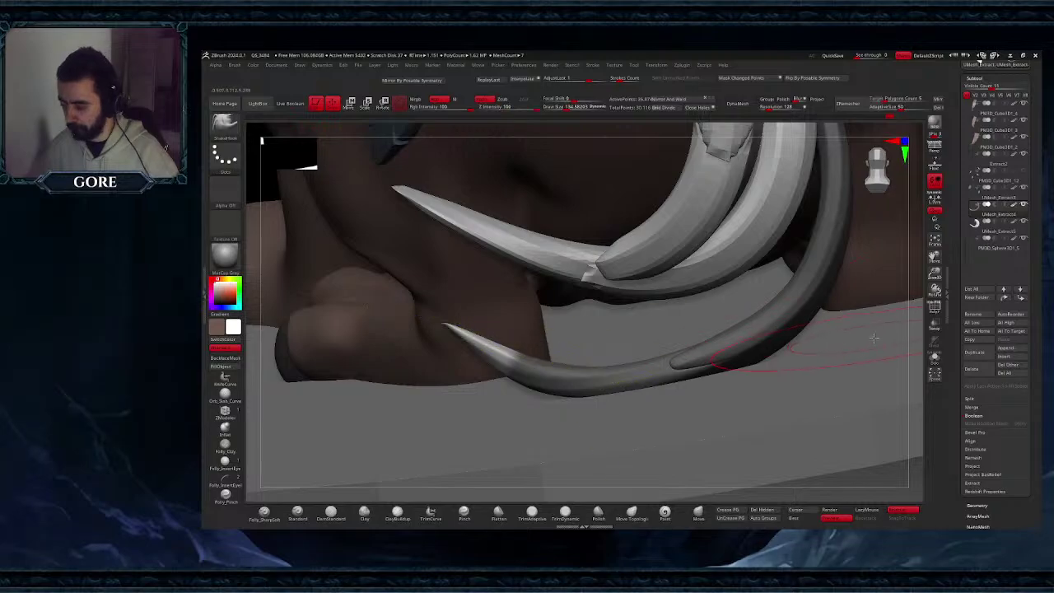
# - Bend the lowest thin lock's exposed tip outward into a gentle curl with a smaller SnakeHook brush
pyautogui.moveTo(935, 251); pyautogui.dragTo(967, 190)
pyautogui.moveTo(464, 303); pyautogui.dragTo(478, 278, button='right')
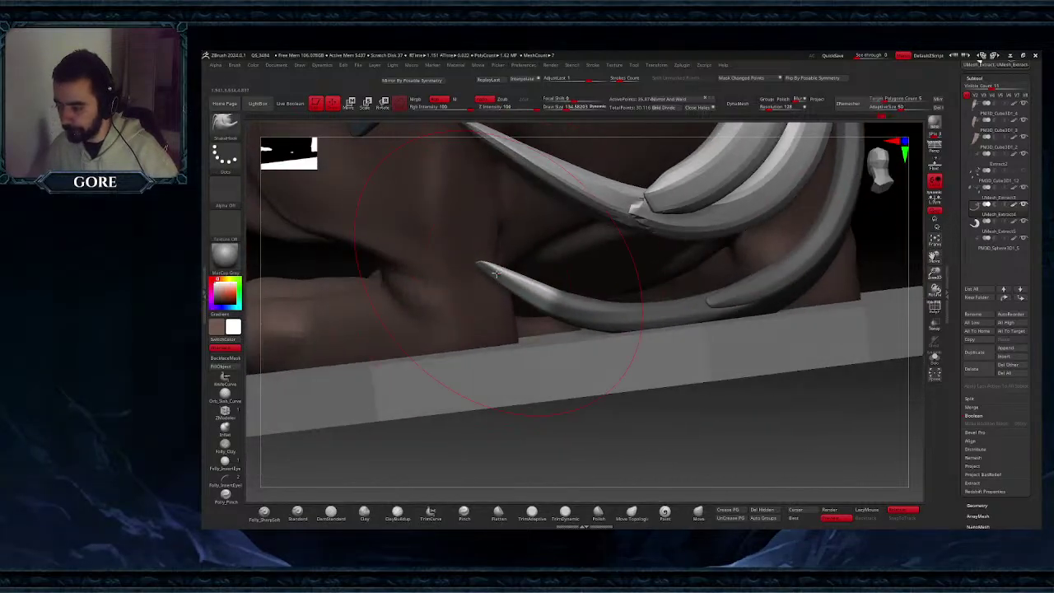
pyautogui.press('space')
pyautogui.moveTo(502, 277); pyautogui.dragTo(464, 279)
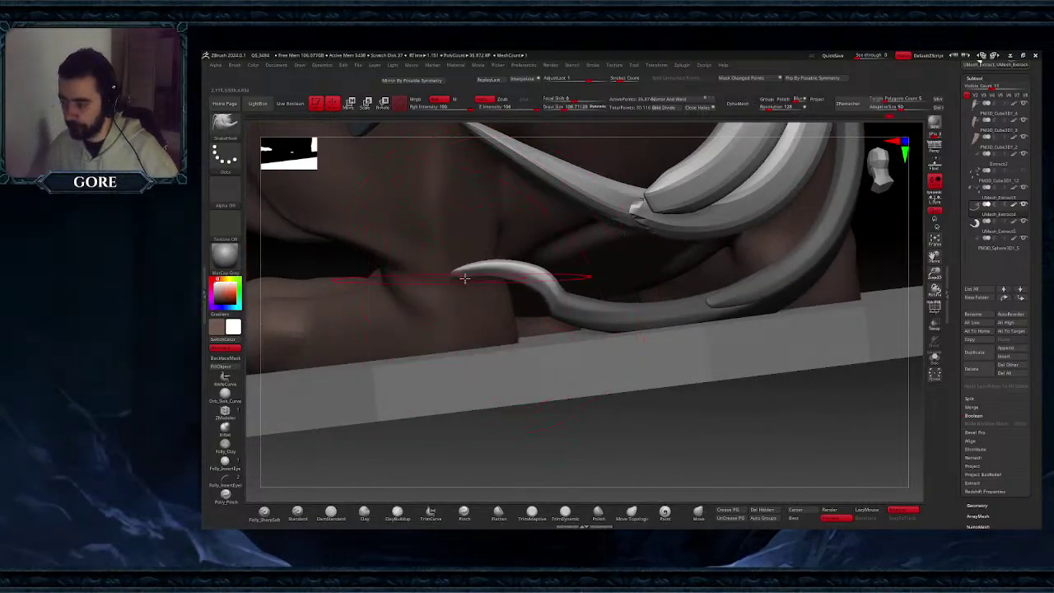
pyautogui.moveTo(556, 286); pyautogui.dragTo(551, 302)
# - Clear the mask from the lowest thin lock and unhide the thick tail locks
pyautogui.keyDown('ctrl'); pyautogui.moveTo(568, 317); pyautogui.dragTo(626, 371, button='right'); pyautogui.keyUp('ctrl')
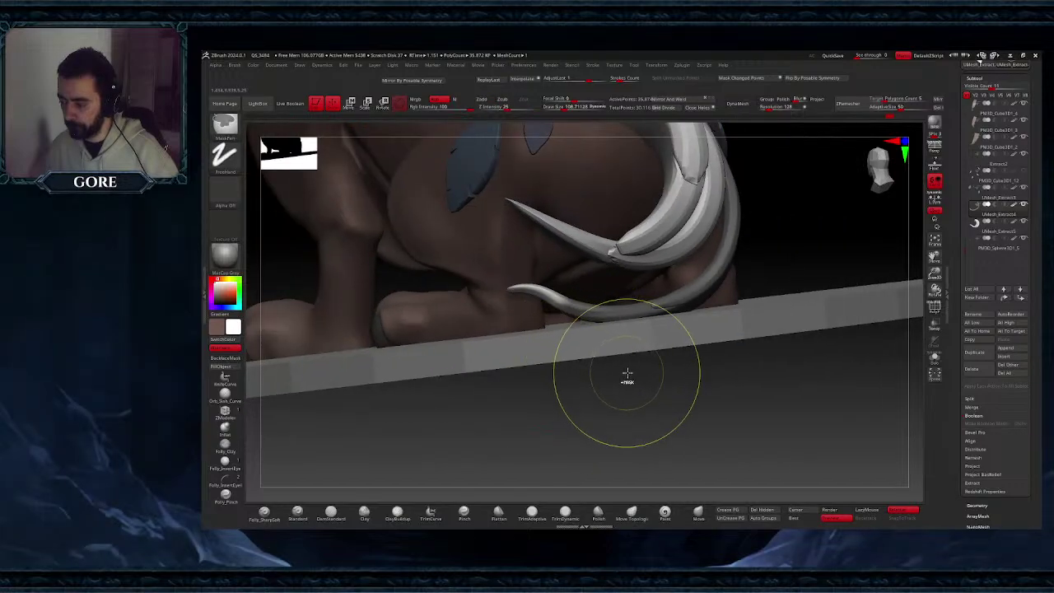
pyautogui.hotkey('ctrl', 'z')
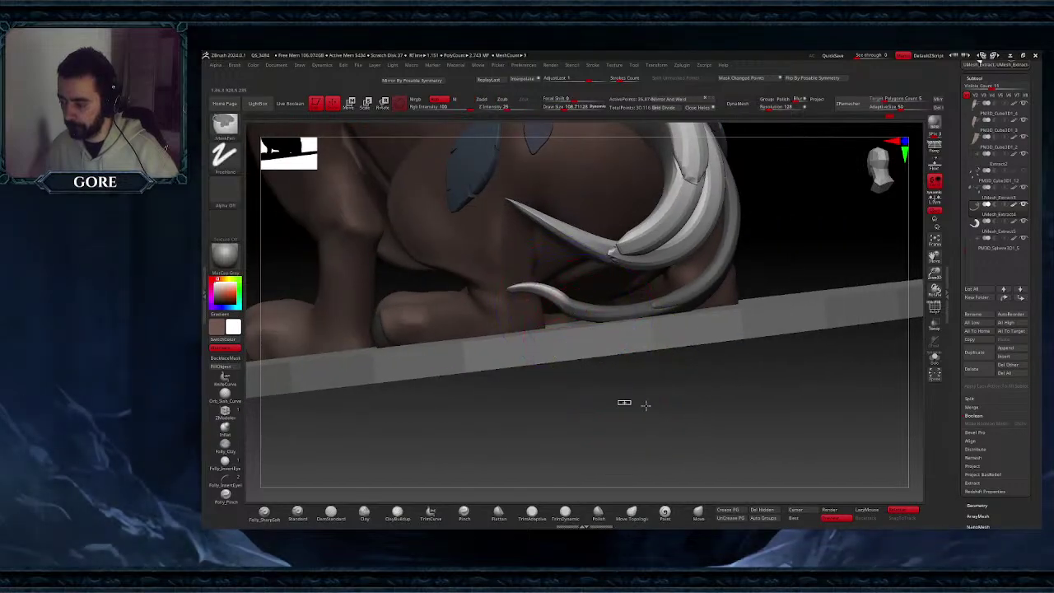
pyautogui.keyDown('ctrl'); pyautogui.moveTo(647, 404); pyautogui.dragTo(662, 413); pyautogui.keyUp('ctrl')
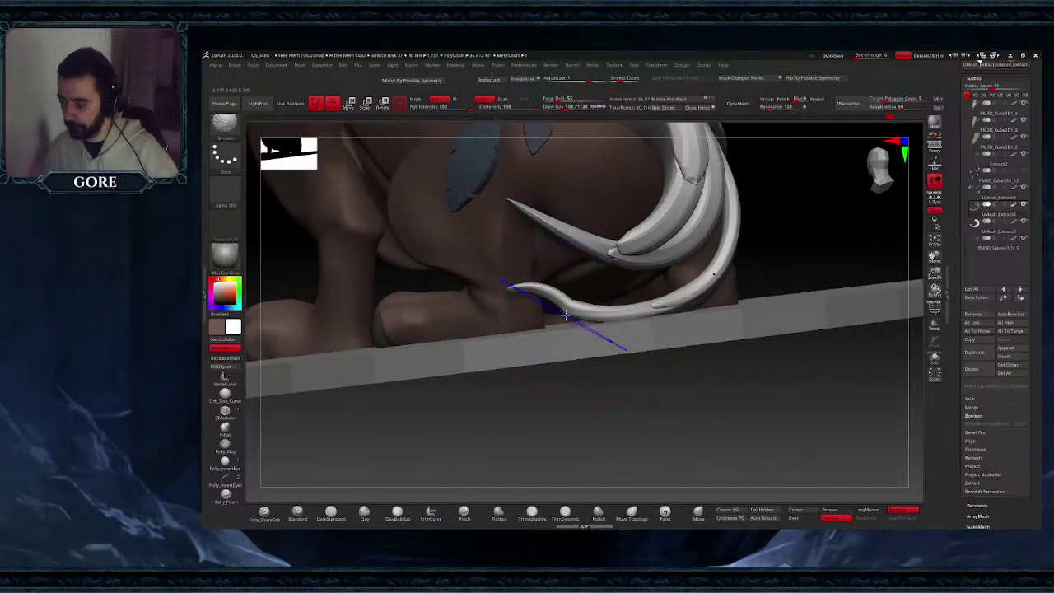
pyautogui.keyDown('ctrl'); pyautogui.keyDown('shift'); pyautogui.click(661, 418); pyautogui.keyUp('shift'); pyautogui.keyUp('ctrl')
pyautogui.moveTo(546, 301)
pyautogui.mouseDown(button='right')
pyautogui.moveTo(618, 307)
pyautogui.moveTo(586, 298)
pyautogui.moveTo(606, 260)
pyautogui.mouseUp(button='right')
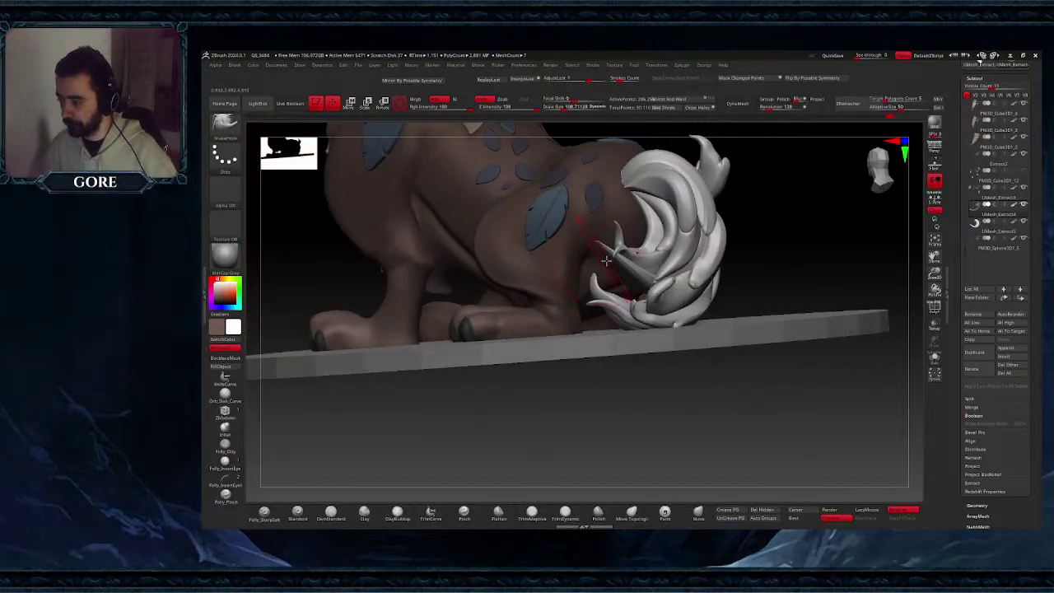
# - Select the subtool of the long pointed lock crossing the tail's middle and isolate it with Solo
pyautogui.keyDown('ctrl'); pyautogui.keyDown('shift'); pyautogui.click(622, 266); pyautogui.keyUp('shift'); pyautogui.keyUp('ctrl')
pyautogui.hotkey('ctrl', 'z')
pyautogui.keyDown('ctrl'); pyautogui.keyDown('shift'); pyautogui.click(633, 271); pyautogui.keyUp('shift'); pyautogui.keyUp('ctrl')
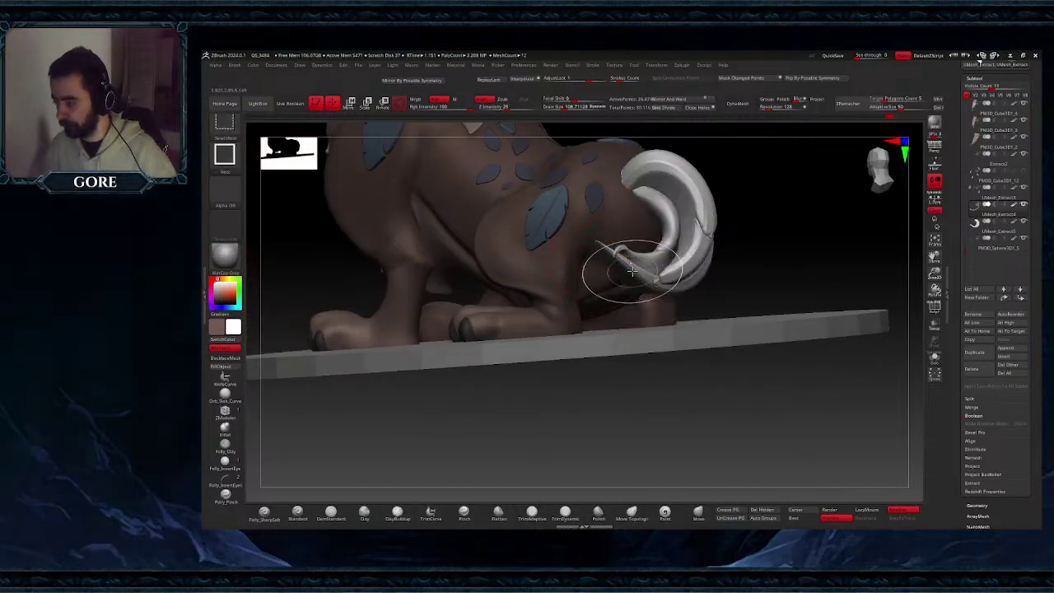
pyautogui.hotkey('ctrl', 'z')
pyautogui.keyDown('ctrl'); pyautogui.keyDown('shift'); pyautogui.click(633, 271); pyautogui.keyUp('shift'); pyautogui.keyUp('ctrl')
pyautogui.moveTo(633, 271); pyautogui.dragTo(608, 275, button='right')
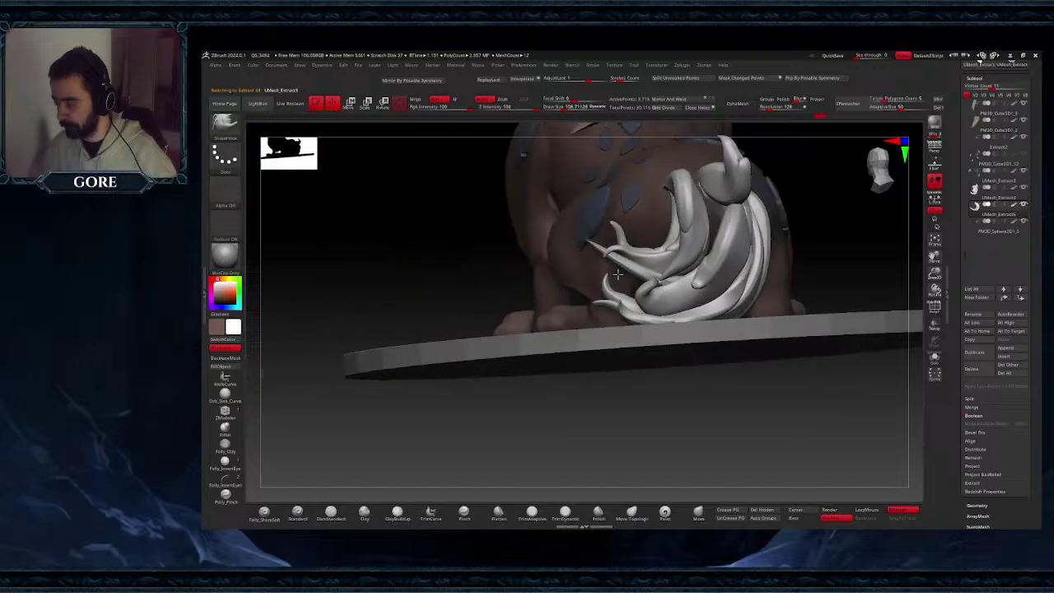
pyautogui.click(933, 359)
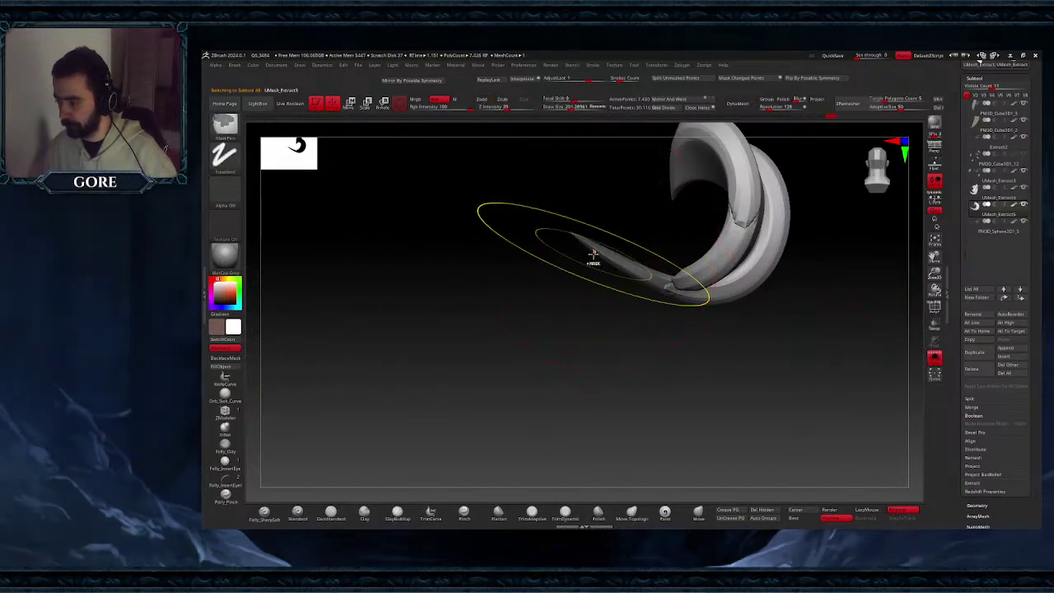
# - Mask the pointed lock's tip, invert the mask, and adjust the SnakeHook brush size
pyautogui.press('space')
pyautogui.moveTo(593, 249); pyautogui.dragTo(588, 246)
pyautogui.keyDown('ctrl'); pyautogui.click(595, 318); pyautogui.keyUp('ctrl')
pyautogui.press('space')
pyautogui.moveTo(591, 285); pyautogui.dragTo(596, 284)
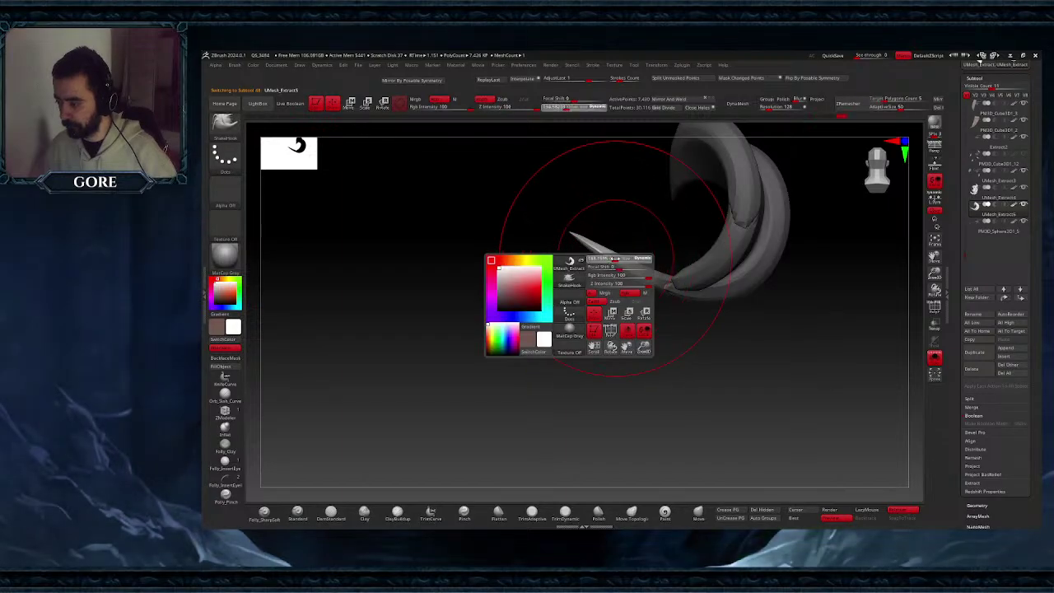
pyautogui.press('d')
pyautogui.click(601, 209)
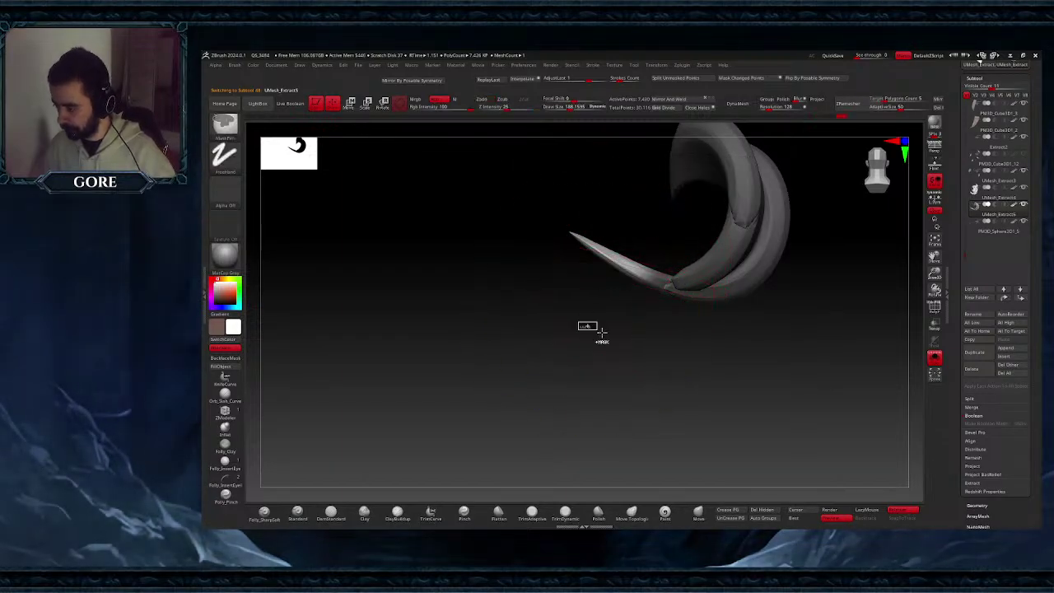
# - Subdivide the pointed lock and bend its tip upward into a smooth curve with a larger SnakeHook brush, undoing the first pulls
pyautogui.keyDown('ctrl'); pyautogui.click(578, 249); pyautogui.keyUp('ctrl')
pyautogui.press('space')
pyautogui.moveTo(599, 255)
pyautogui.mouseDown()
pyautogui.moveTo(611, 254)
pyautogui.moveTo(597, 270)
pyautogui.moveTo(626, 280)
pyautogui.mouseUp()
pyautogui.hotkey('ctrl', 'z')
pyautogui.hotkey('ctrl', 'z')
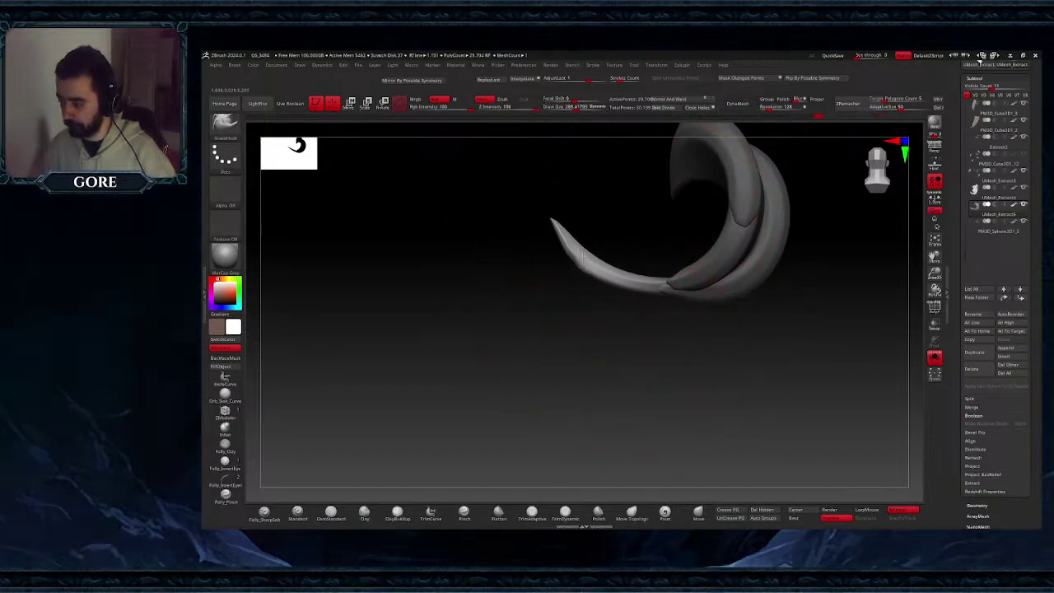
pyautogui.moveTo(544, 260); pyautogui.dragTo(583, 257)
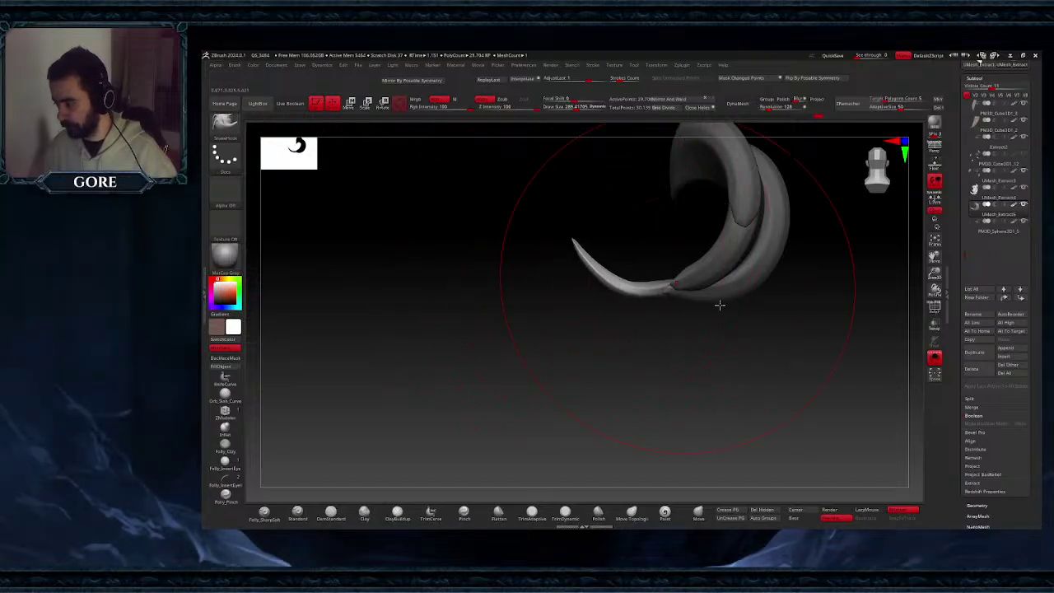
# - Turn off Solo to show the whole creature, undo a trial pull on the pointed lock, and switch to the Spiral brush
pyautogui.click(932, 355)
pyautogui.moveTo(510, 251); pyautogui.dragTo(614, 270, button='right')
pyautogui.moveTo(630, 250)
pyautogui.mouseDown()
pyautogui.moveTo(614, 251)
pyautogui.moveTo(623, 255)
pyautogui.mouseUp()
pyautogui.click(222, 122)
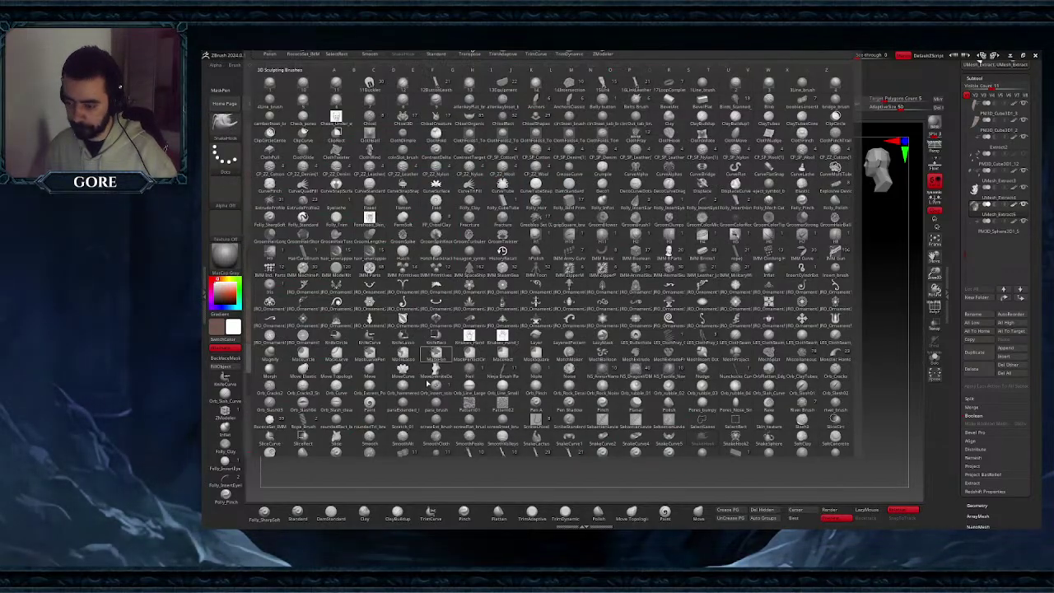
pyautogui.hotkey('ctrl', 'z')
pyautogui.click(230, 130)
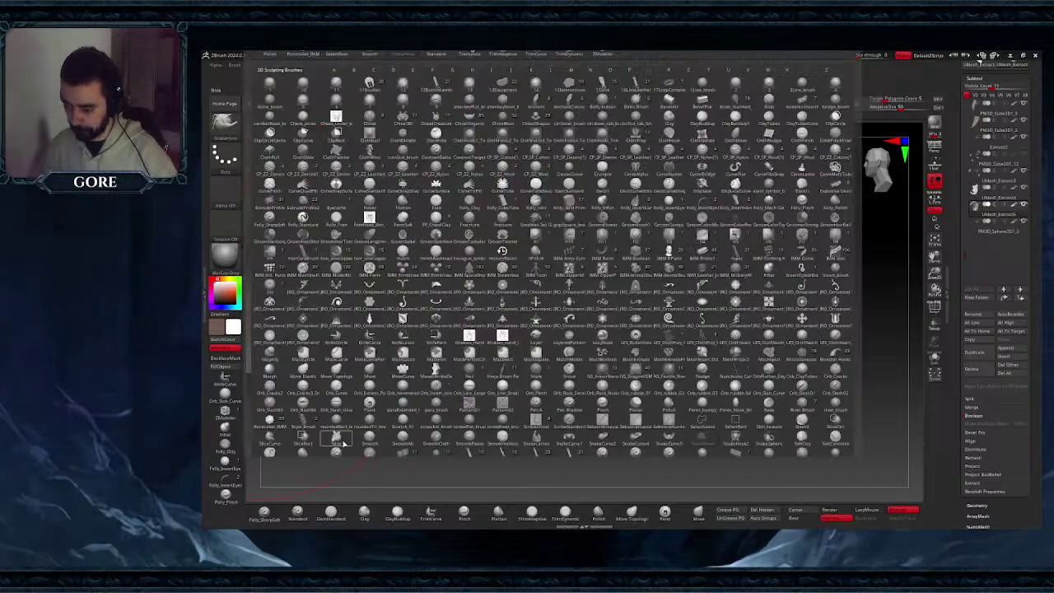
pyautogui.click(272, 452)
# - Twist the pointed lock's tip with the Spiral brush, undoing one stroke, and check it from behind
pyautogui.moveTo(637, 283); pyautogui.dragTo(647, 285)
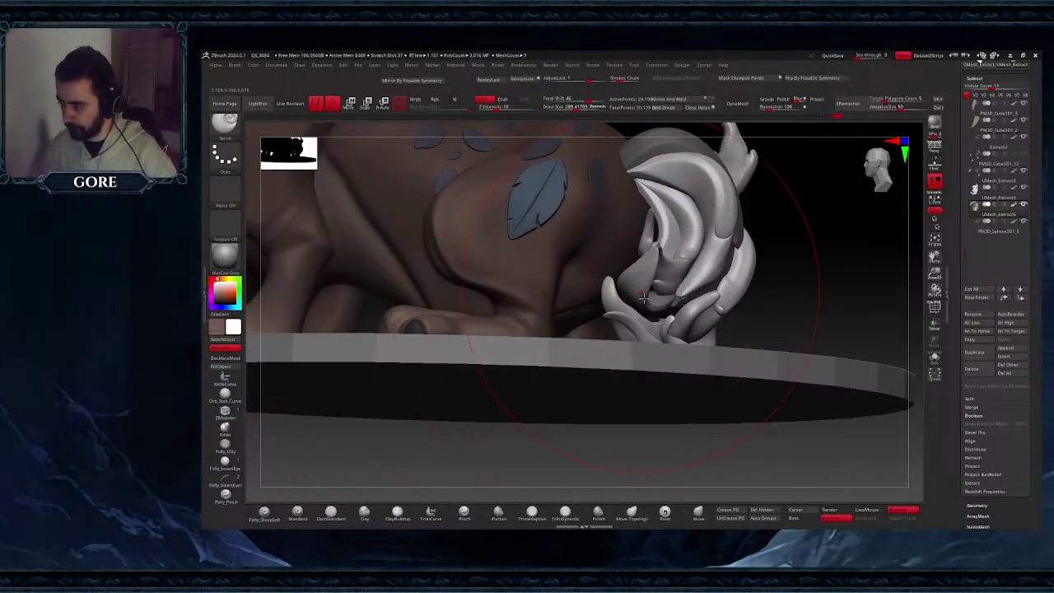
pyautogui.moveTo(693, 286)
pyautogui.mouseDown(button='right')
pyautogui.moveTo(679, 335)
pyautogui.moveTo(693, 323)
pyautogui.moveTo(677, 300)
pyautogui.mouseUp(button='right')
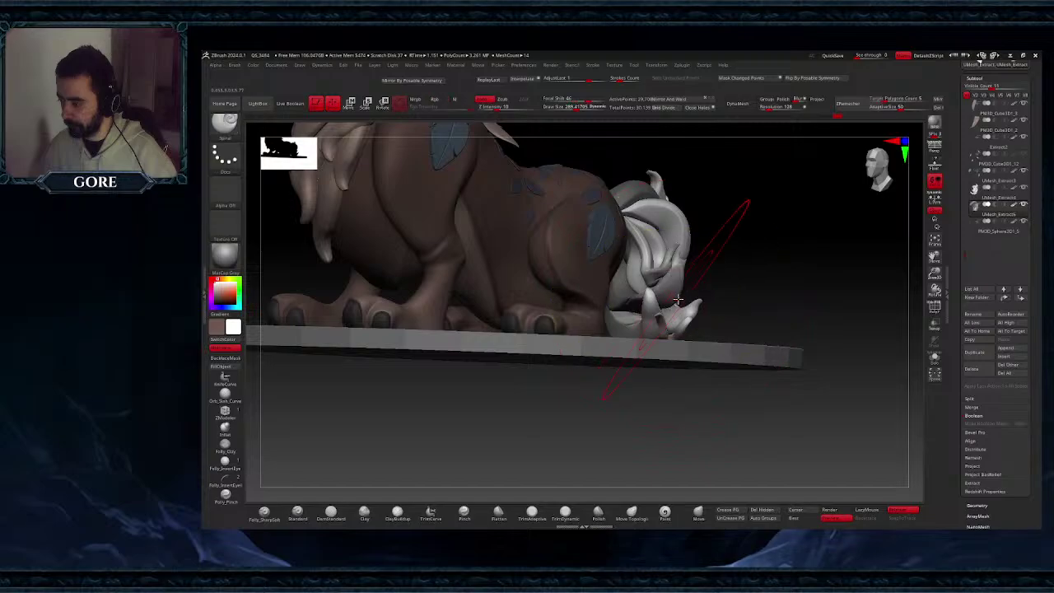
pyautogui.hotkey('ctrl', 'z')
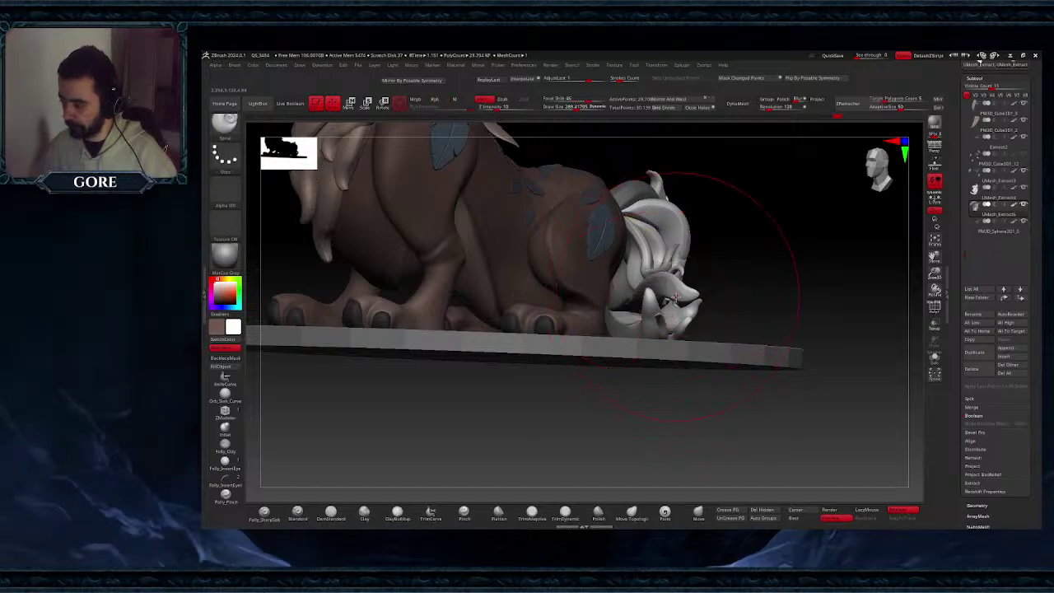
pyautogui.moveTo(682, 293)
pyautogui.mouseDown(button='right')
pyautogui.moveTo(697, 298)
pyautogui.moveTo(640, 303)
pyautogui.moveTo(686, 338)
pyautogui.mouseUp(button='right')
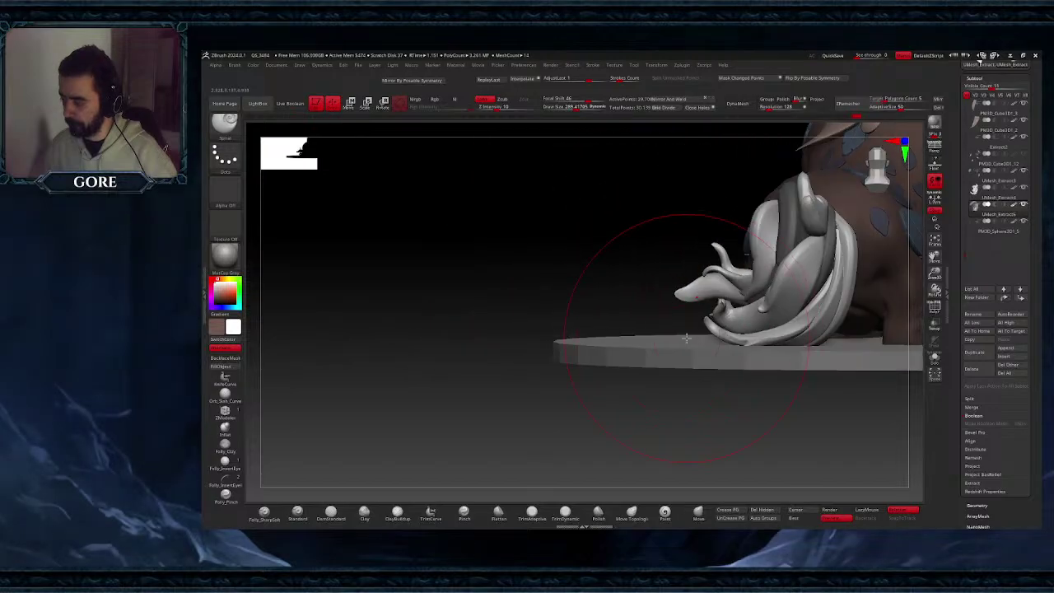
# - Switch back to the SnakeHook brush and try hooking the twisted lock's tip upward, undoing the pull
pyautogui.press('b')
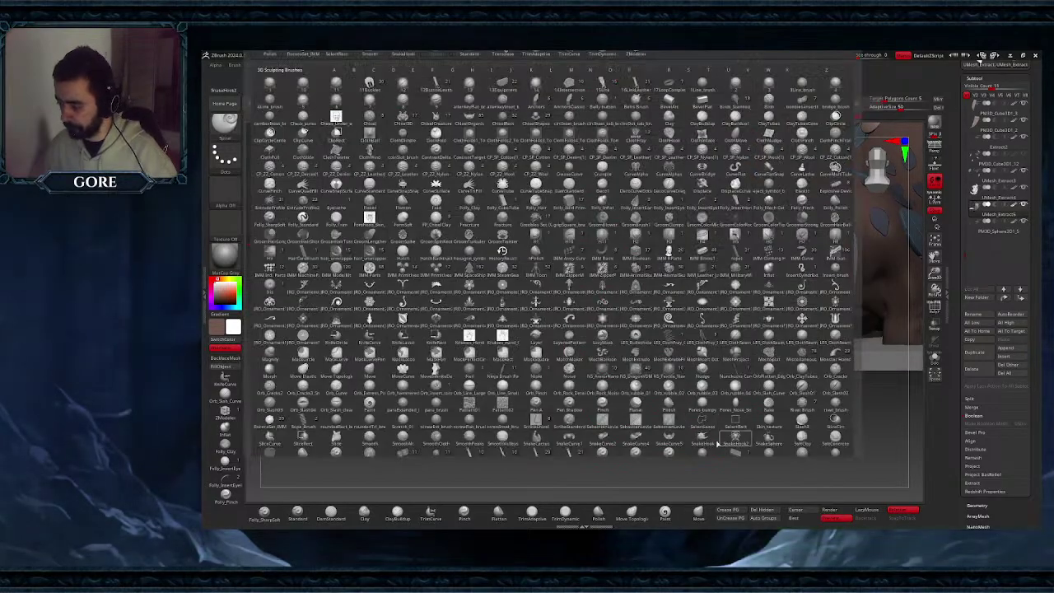
pyautogui.click(700, 442)
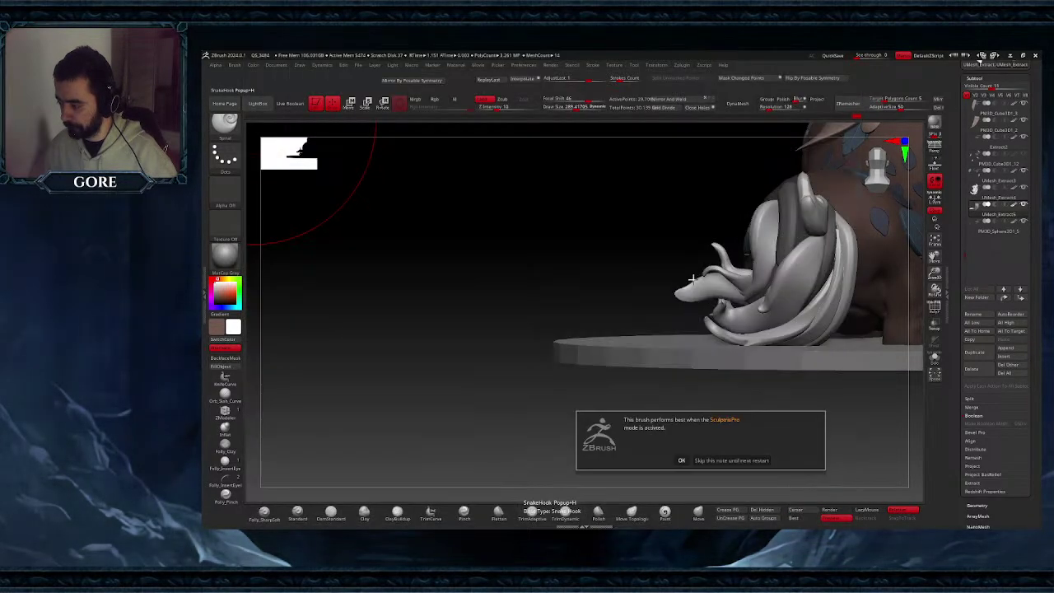
pyautogui.click(681, 458)
pyautogui.moveTo(704, 292); pyautogui.dragTo(695, 288)
pyautogui.press('s')
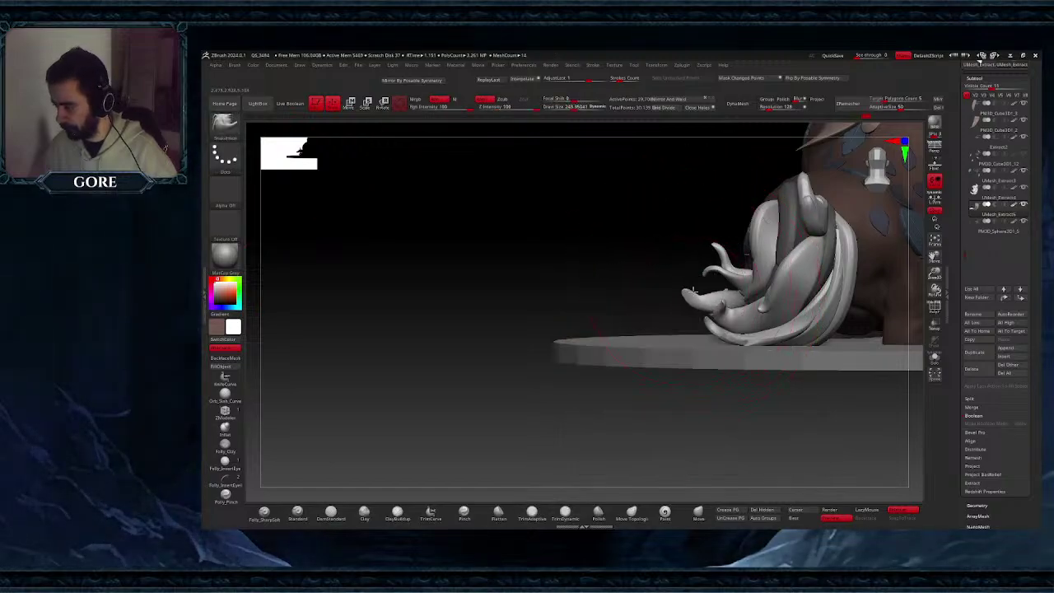
pyautogui.hotkey('ctrl', 'z')
# - Lift the twisted lock's broad tip upward with a SnakeHook brush resized to about 222
pyautogui.press('space')
pyautogui.moveTo(696, 286); pyautogui.dragTo(688, 286)
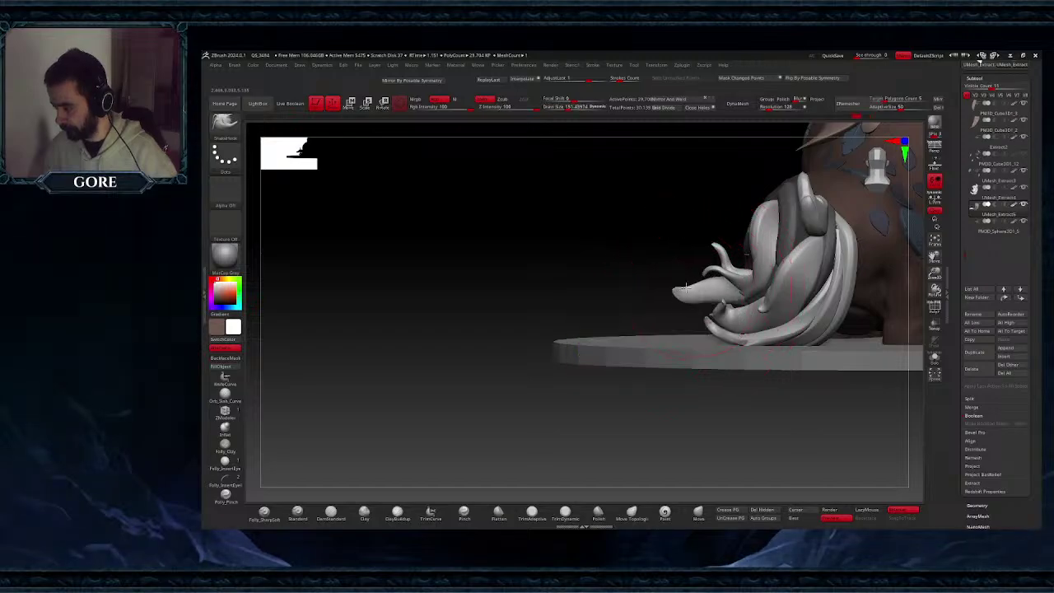
pyautogui.keyDown('ctrl'); pyautogui.moveTo(691, 288); pyautogui.dragTo(688, 296, button='right'); pyautogui.keyUp('ctrl')
pyautogui.press('space')
pyautogui.moveTo(689, 295); pyautogui.dragTo(693, 296)
pyautogui.moveTo(693, 296); pyautogui.dragTo(692, 304, button='right')
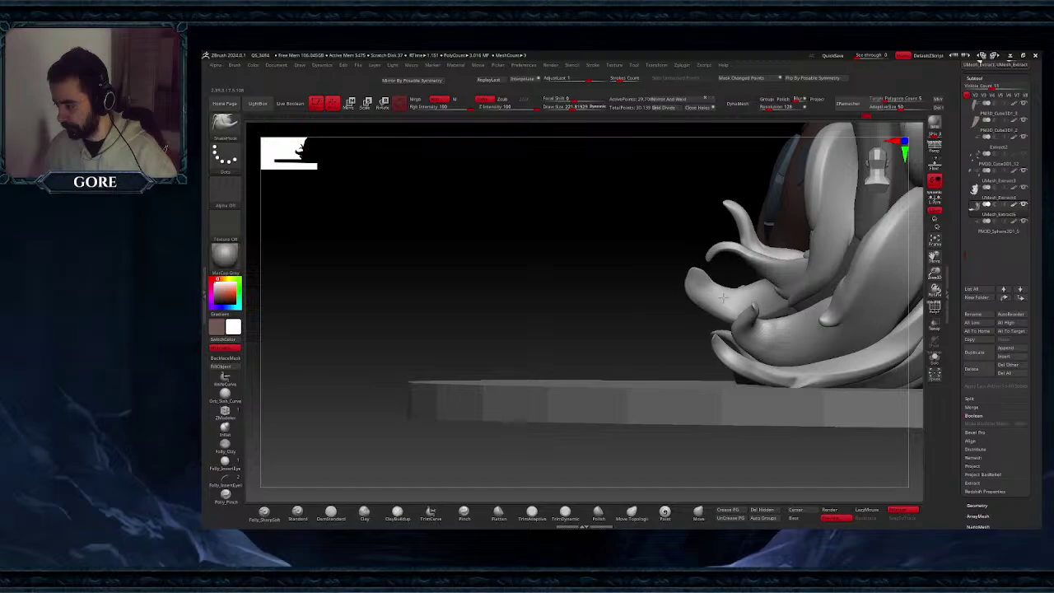
# - Curl the twisted lock's tip into a rounded upturned hook with a smaller SnakeHook brush and smooth it
pyautogui.press('space')
pyautogui.moveTo(700, 272); pyautogui.dragTo(704, 294)
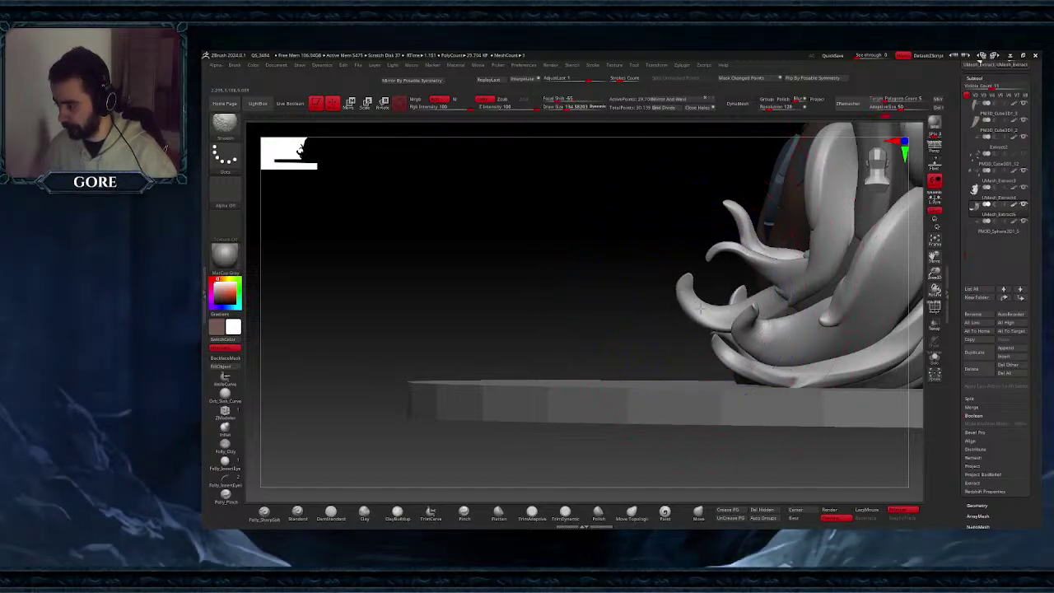
pyautogui.moveTo(693, 289); pyautogui.dragTo(704, 285)
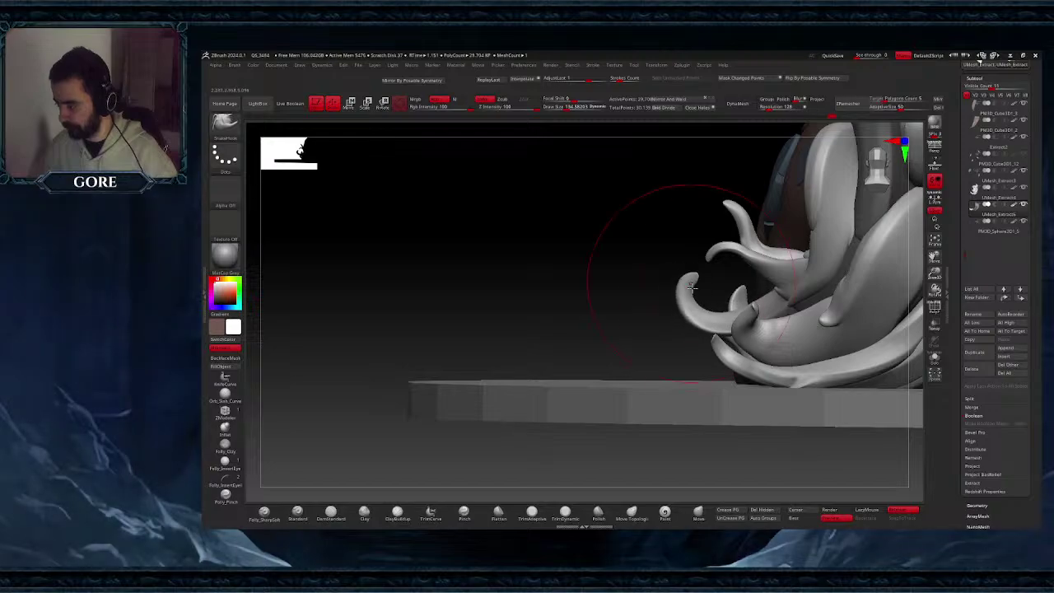
# - Reduce the SnakeHook brush size to about 77 and select the thick tail locks' subtool
pyautogui.moveTo(688, 299); pyautogui.dragTo(700, 317, button='right')
pyautogui.moveTo(700, 317); pyautogui.dragTo(685, 307, button='right')
pyautogui.keyDown('ctrl'); pyautogui.moveTo(685, 307); pyautogui.dragTo(664, 292, button='right'); pyautogui.keyUp('ctrl')
pyautogui.press('space')
pyautogui.click(665, 220)
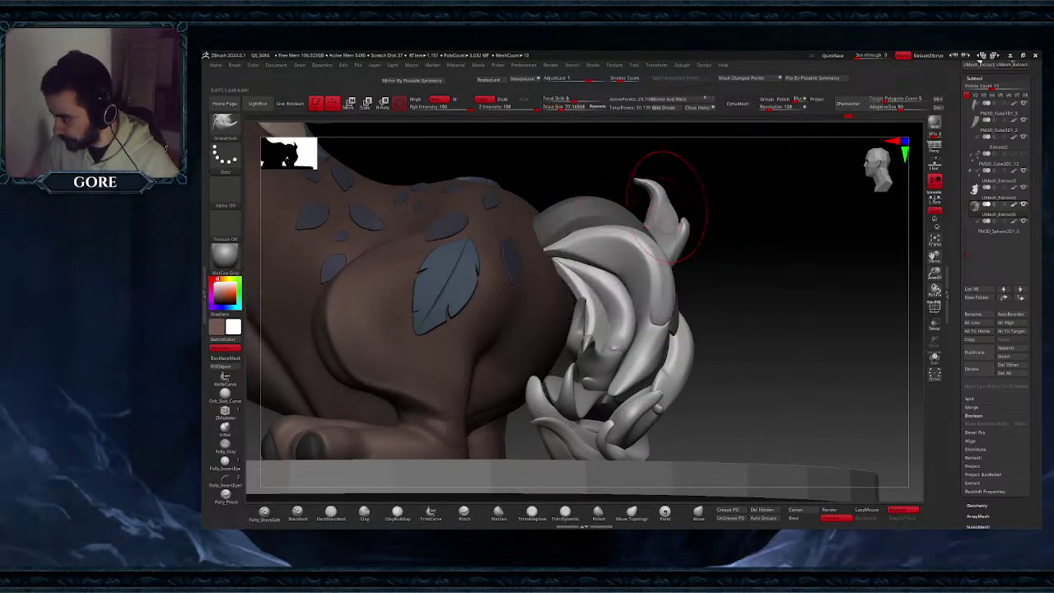
pyautogui.keyDown('alt'); pyautogui.click(668, 200); pyautogui.keyUp('alt')
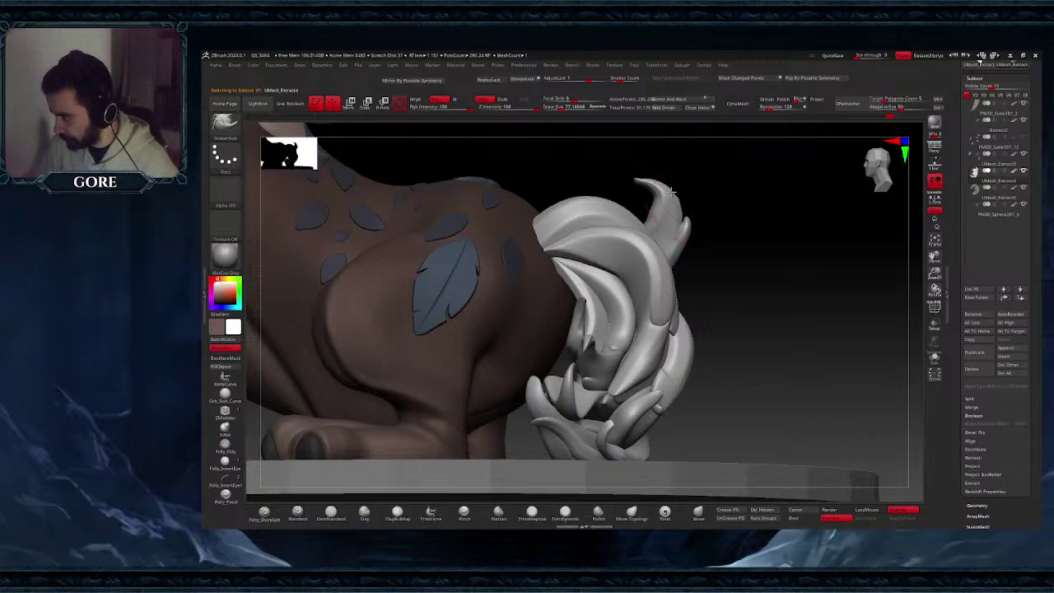
pyautogui.moveTo(668, 210)
pyautogui.keyDown('ctrl'); pyautogui.mouseDown(button='right')
pyautogui.moveTo(678, 251)
pyautogui.moveTo(725, 284)
pyautogui.moveTo(645, 277)
pyautogui.moveTo(624, 346)
pyautogui.moveTo(603, 338)
pyautogui.mouseUp(button='right'); pyautogui.keyUp('ctrl')
# - Mask the small inner lock's tip with a mask brush reduced to about 10 and invert the mask
pyautogui.press('space')
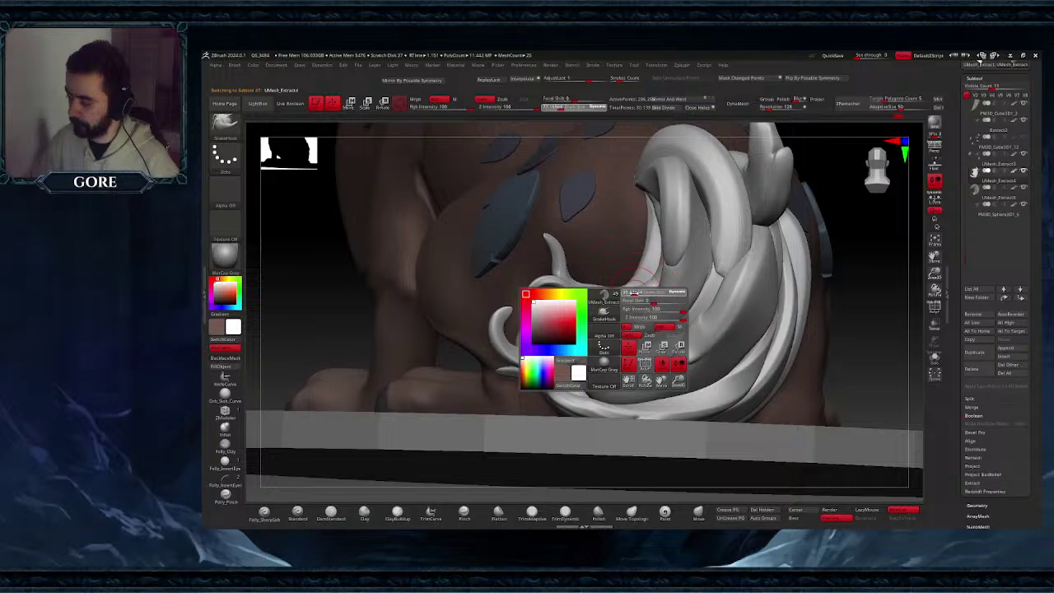
pyautogui.keyDown('ctrl'); pyautogui.moveTo(634, 291); pyautogui.dragTo(646, 318, button='right'); pyautogui.keyUp('ctrl')
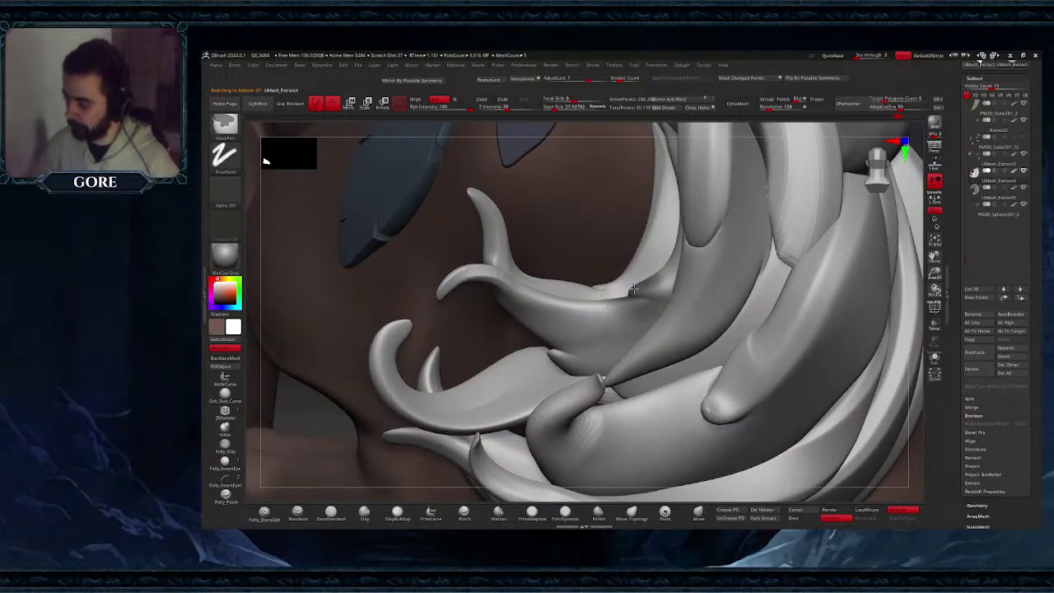
pyautogui.press('space')
pyautogui.moveTo(641, 298); pyautogui.dragTo(632, 297)
pyautogui.moveTo(632, 297); pyautogui.dragTo(662, 288, button='right')
pyautogui.keyDown('ctrl'); pyautogui.moveTo(656, 281); pyautogui.dragTo(638, 289); pyautogui.keyUp('ctrl')
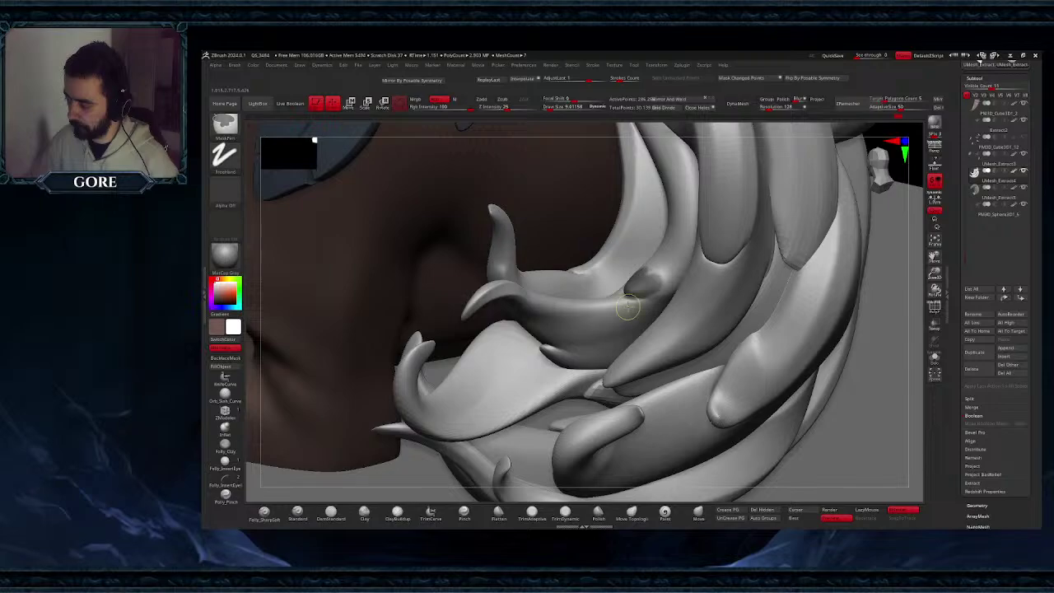
pyautogui.keyDown('ctrl'); pyautogui.moveTo(639, 322); pyautogui.dragTo(650, 262, button='right'); pyautogui.keyUp('ctrl')
pyautogui.hotkey('ctrl', 'i')
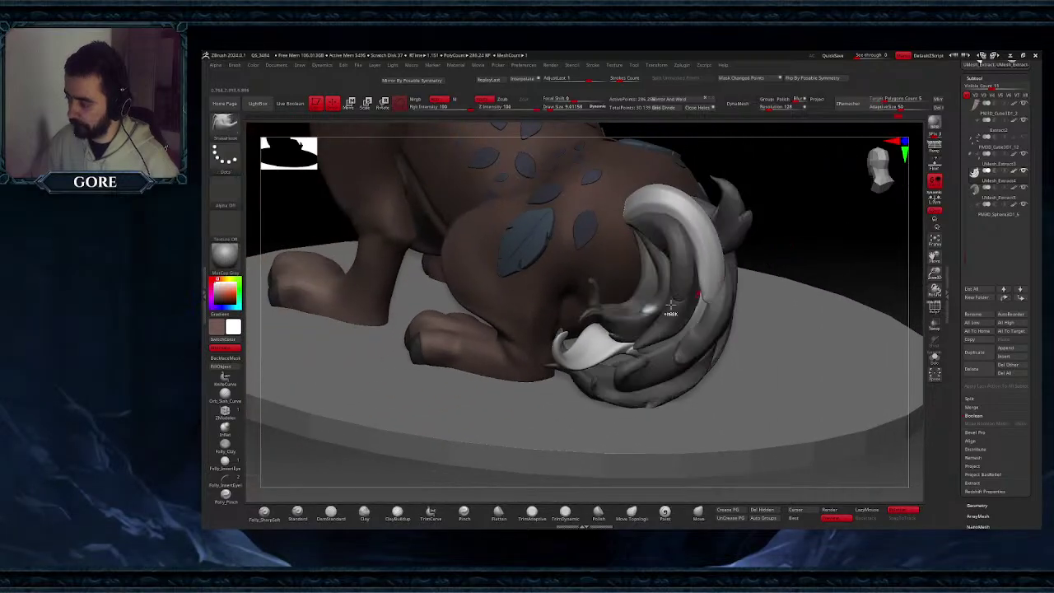
# - Shape the small inner lock's unmasked tip with the SnakeHook brush at a size of about 19 and clear the mask
pyautogui.moveTo(670, 305)
pyautogui.keyDown('ctrl'); pyautogui.mouseDown(button='right')
pyautogui.moveTo(665, 336)
pyautogui.moveTo(656, 297)
pyautogui.mouseUp(button='right'); pyautogui.keyUp('ctrl')
pyautogui.press('space')
pyautogui.moveTo(656, 296); pyautogui.dragTo(662, 297)
pyautogui.moveTo(657, 301)
pyautogui.keyDown('ctrl'); pyautogui.mouseDown(button='right')
pyautogui.moveTo(656, 312)
pyautogui.moveTo(645, 307)
pyautogui.moveTo(654, 303)
pyautogui.moveTo(633, 370)
pyautogui.moveTo(624, 364)
pyautogui.moveTo(737, 335)
pyautogui.mouseUp(button='right'); pyautogui.keyUp('ctrl')
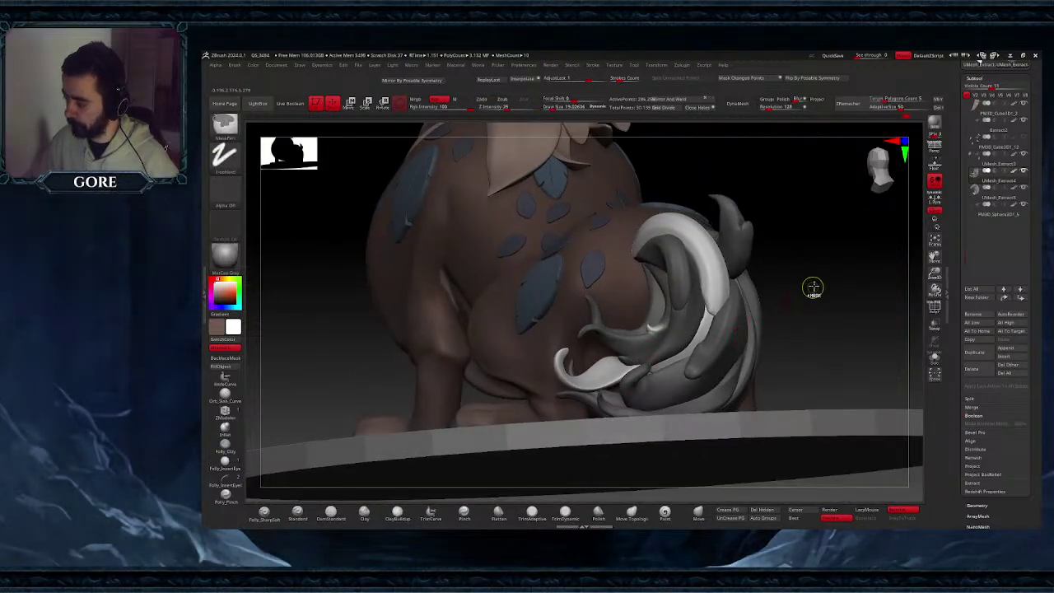
pyautogui.keyDown('ctrl'); pyautogui.moveTo(813, 287); pyautogui.dragTo(824, 303); pyautogui.keyUp('ctrl')
# - Mask the rounded end of the broad arching lock near its inner edge, undoing a stray stroke, and invert the mask
pyautogui.moveTo(683, 305); pyautogui.dragTo(667, 323, button='right')
pyautogui.keyDown('ctrl'); pyautogui.moveTo(667, 323); pyautogui.dragTo(696, 331, button='right'); pyautogui.keyUp('ctrl')
pyautogui.moveTo(679, 296)
pyautogui.keyDown('ctrl'); pyautogui.mouseDown()
pyautogui.moveTo(676, 311)
pyautogui.moveTo(677, 302)
pyautogui.mouseUp(); pyautogui.keyUp('ctrl')
pyautogui.hotkey('ctrl', 'z')
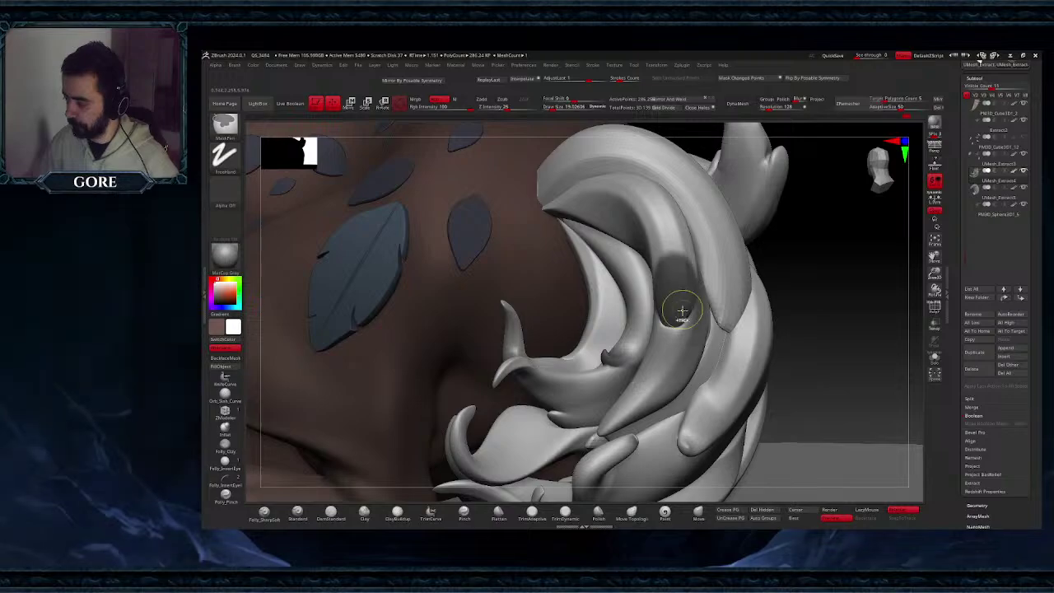
pyautogui.keyDown('ctrl'); pyautogui.moveTo(694, 368); pyautogui.dragTo(706, 326, button='right'); pyautogui.keyUp('ctrl')
pyautogui.moveTo(706, 326); pyautogui.dragTo(818, 313, button='right')
pyautogui.keyDown('ctrl'); pyautogui.click(500, 344); pyautogui.keyUp('ctrl')
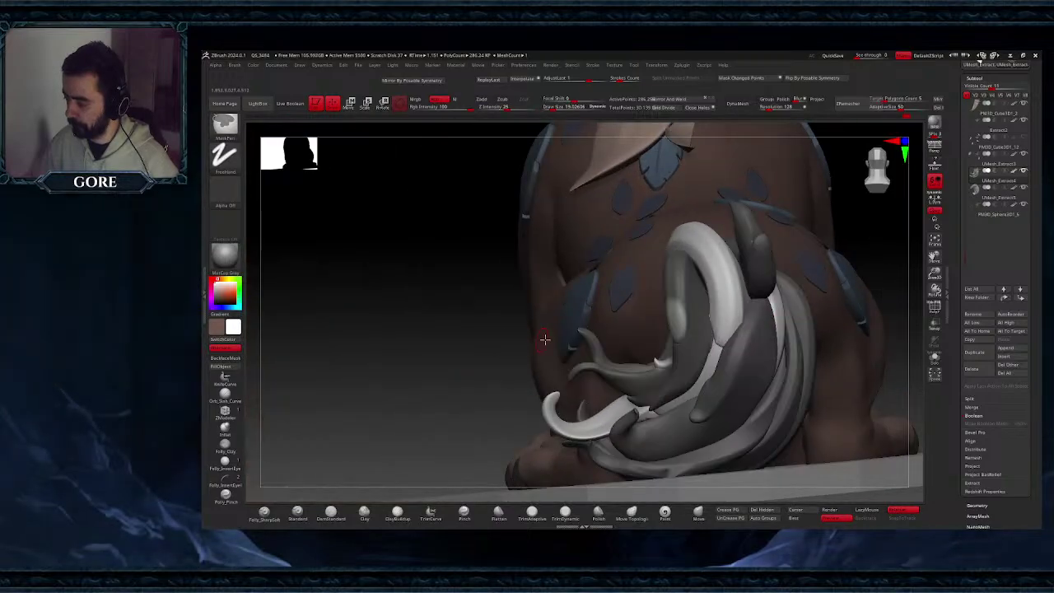
# - Pull the broad arching lock's unmasked end into a point with the SnakeHook brush at about 48, smooth it and clear the mask
pyautogui.moveTo(545, 338); pyautogui.dragTo(649, 350, button='right')
pyautogui.rightClick(663, 321)
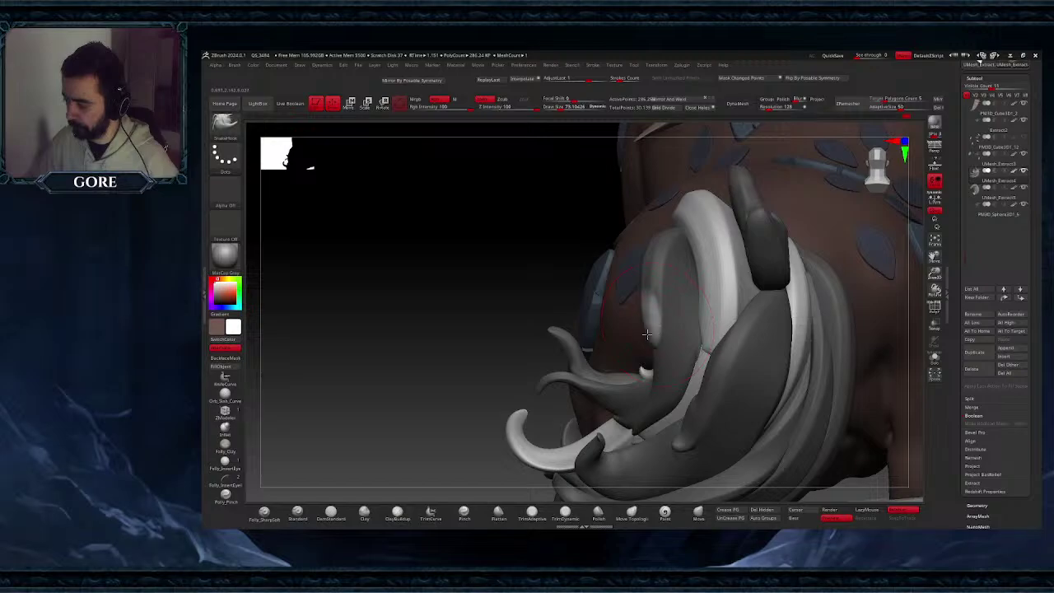
pyautogui.hotkey('ctrl', 'z')
pyautogui.press('space')
pyautogui.moveTo(655, 341); pyautogui.dragTo(656, 339)
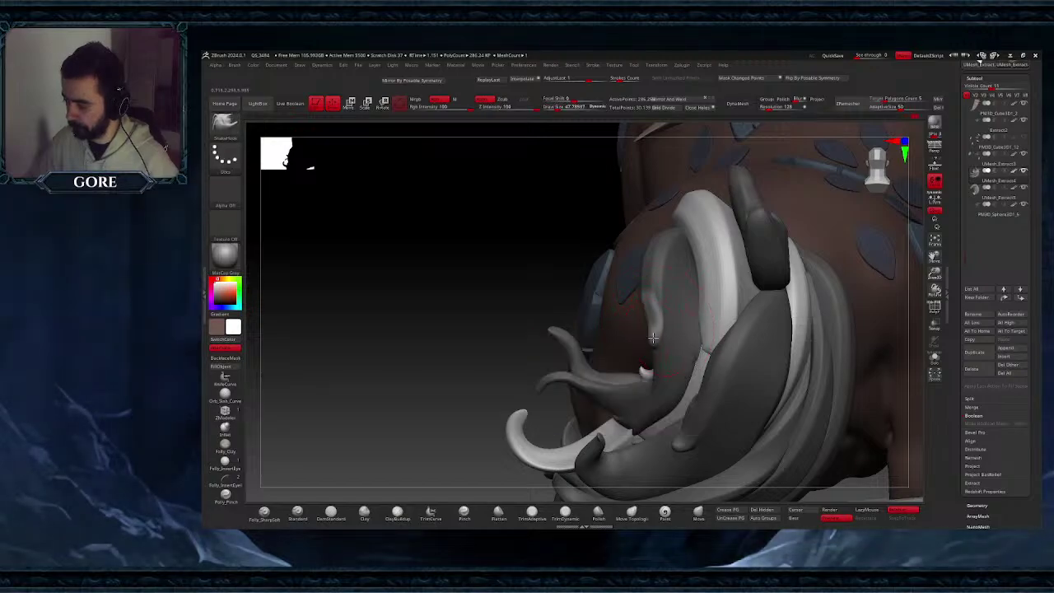
pyautogui.moveTo(653, 339); pyautogui.dragTo(654, 335, button='right')
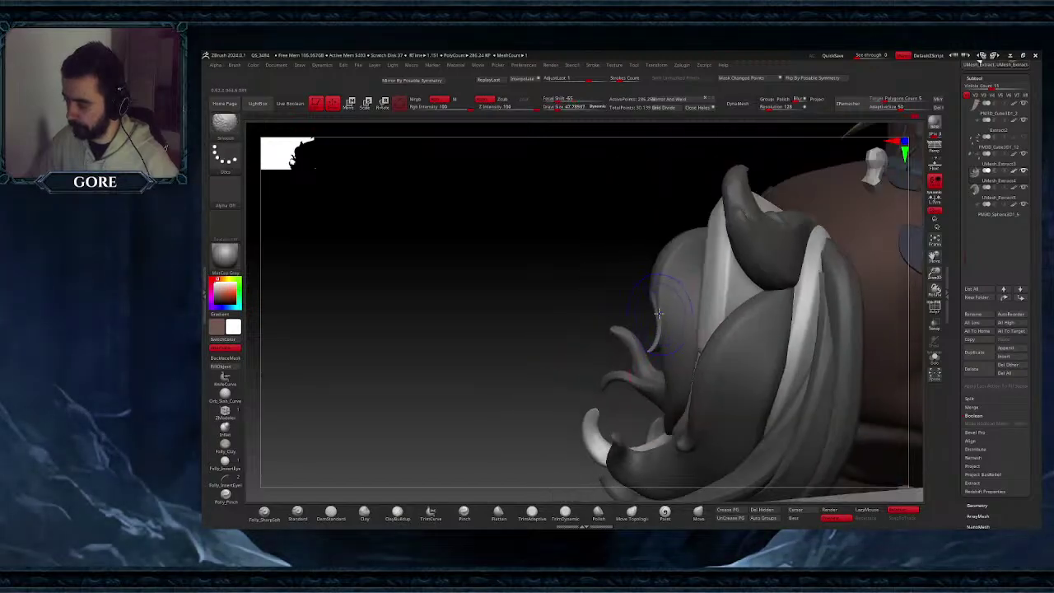
pyautogui.keyDown('ctrl'); pyautogui.moveTo(581, 288); pyautogui.dragTo(590, 296); pyautogui.keyUp('ctrl')
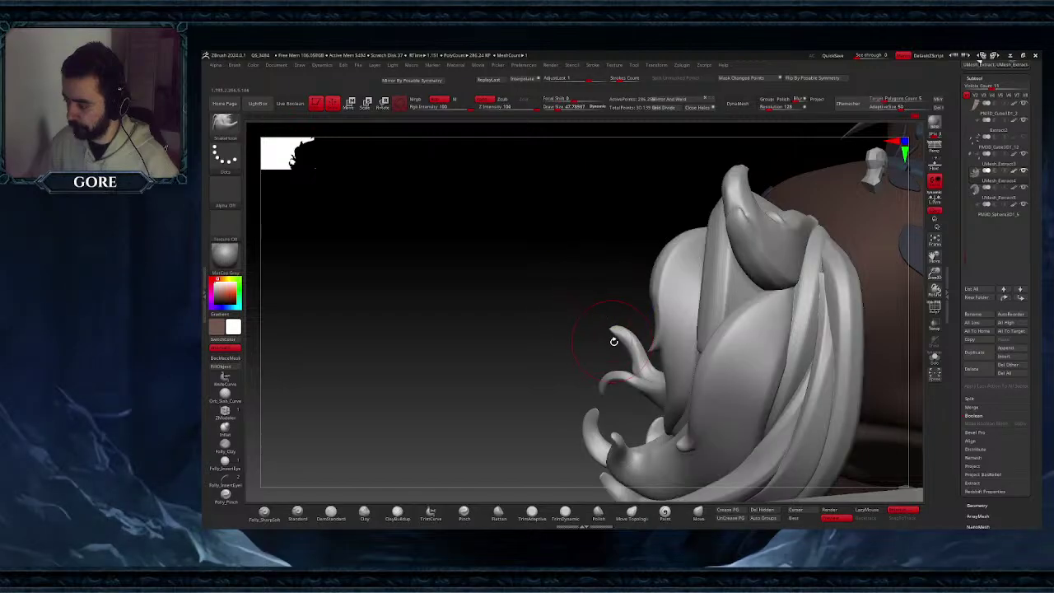
# - Mask a small spot on the upper edge of the thick lower lock with a brush size of about 15 and invert the mask
pyautogui.moveTo(614, 340); pyautogui.dragTo(680, 348, button='right')
pyautogui.moveTo(793, 346)
pyautogui.mouseDown(button='right')
pyautogui.moveTo(910, 277)
pyautogui.moveTo(885, 239)
pyautogui.moveTo(773, 264)
pyautogui.moveTo(712, 299)
pyautogui.moveTo(726, 356)
pyautogui.moveTo(683, 333)
pyautogui.moveTo(734, 339)
pyautogui.moveTo(715, 354)
pyautogui.moveTo(718, 326)
pyautogui.moveTo(715, 356)
pyautogui.moveTo(685, 375)
pyautogui.moveTo(672, 358)
pyautogui.mouseUp(button='right')
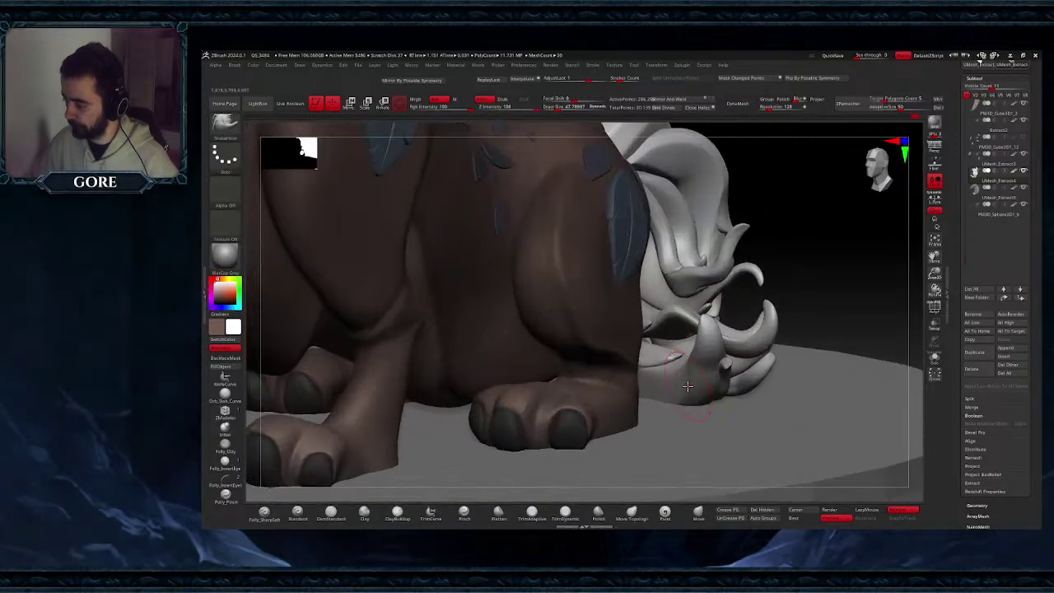
pyautogui.press('space')
pyautogui.moveTo(699, 387); pyautogui.dragTo(696, 387)
pyautogui.moveTo(695, 387)
pyautogui.mouseDown(button='right')
pyautogui.moveTo(718, 412)
pyautogui.moveTo(678, 366)
pyautogui.moveTo(665, 395)
pyautogui.moveTo(698, 389)
pyautogui.moveTo(690, 350)
pyautogui.moveTo(647, 355)
pyautogui.moveTo(658, 330)
pyautogui.mouseUp(button='right')
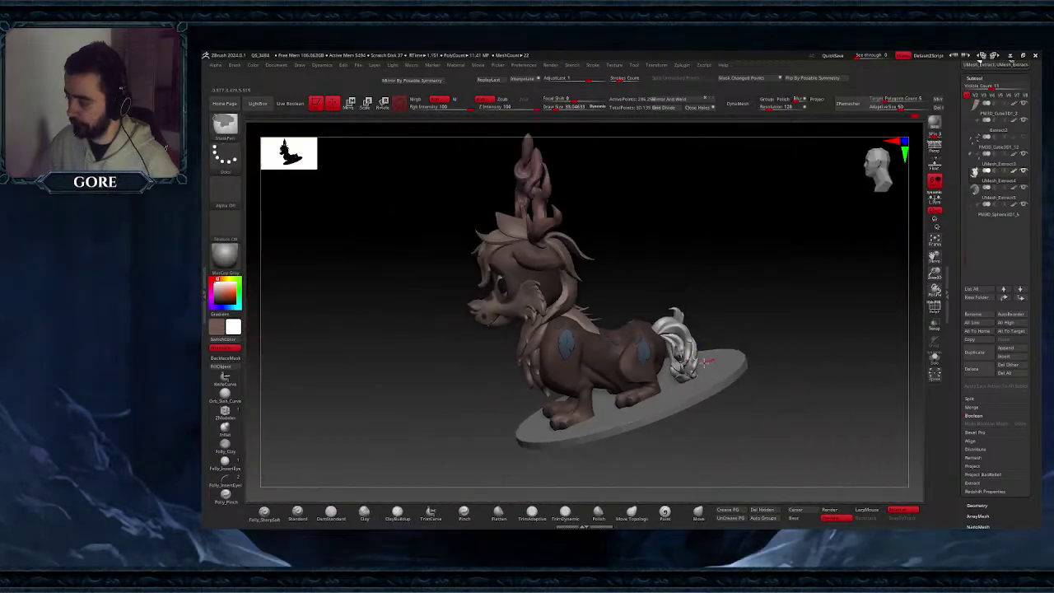
pyautogui.moveTo(761, 363)
pyautogui.mouseDown(button='right')
pyautogui.moveTo(724, 341)
pyautogui.moveTo(682, 362)
pyautogui.moveTo(682, 394)
pyautogui.moveTo(594, 354)
pyautogui.moveTo(586, 364)
pyautogui.moveTo(592, 355)
pyautogui.mouseUp(button='right')
pyautogui.press('space')
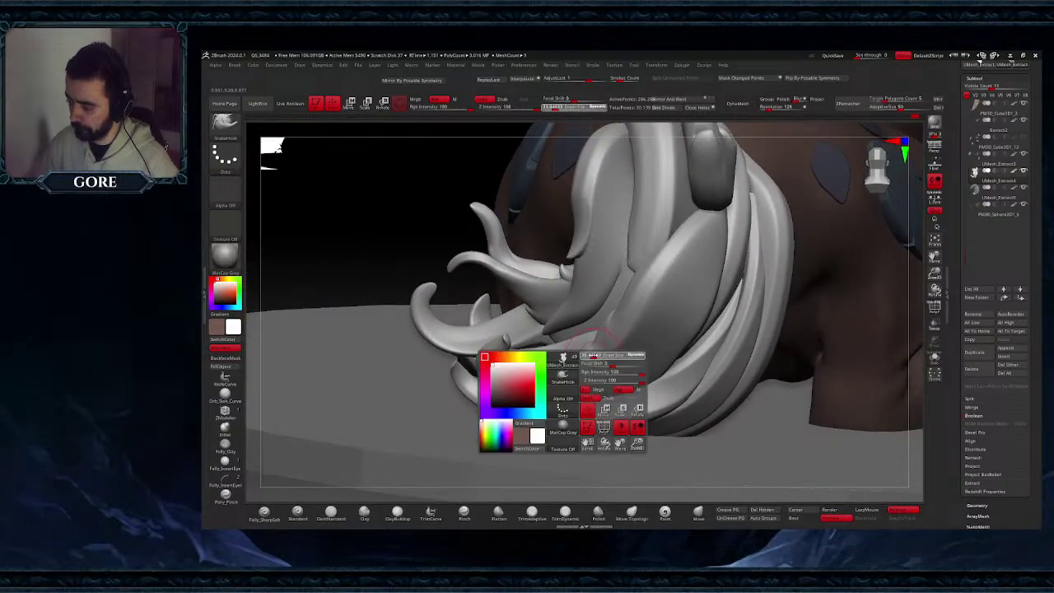
pyautogui.moveTo(593, 355); pyautogui.dragTo(591, 356)
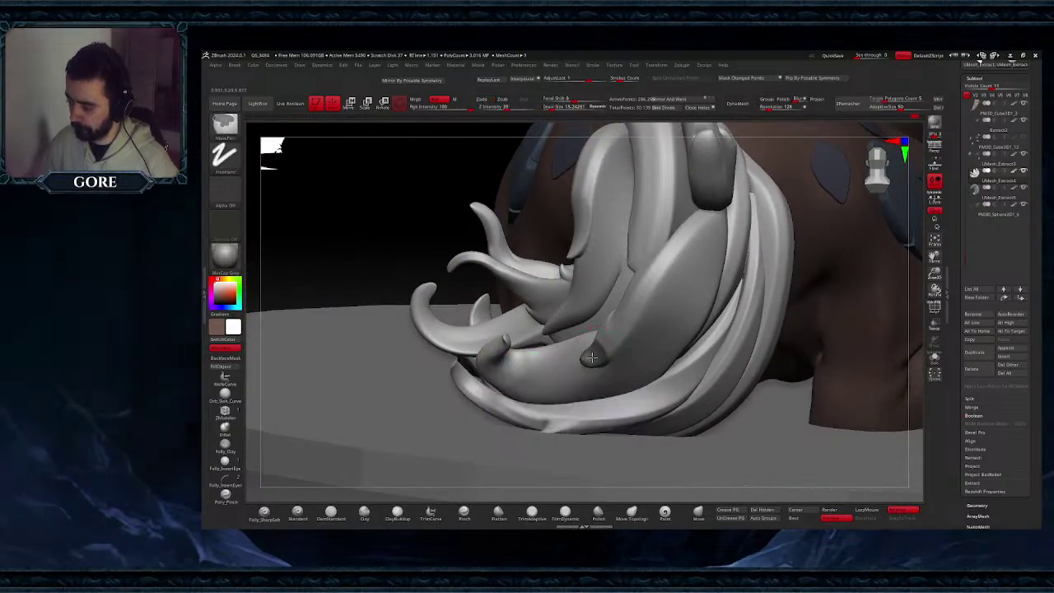
pyautogui.keyDown('ctrl'); pyautogui.moveTo(591, 359); pyautogui.dragTo(583, 317, button='right'); pyautogui.keyUp('ctrl')
pyautogui.keyDown('ctrl'); pyautogui.click(483, 296); pyautogui.keyUp('ctrl')
# - Hook the thick lower lock's unmasked spot outward with the SnakeHook brush enlarged to about 35 and clear the mask
pyautogui.press('space')
pyautogui.moveTo(602, 362); pyautogui.dragTo(614, 377, button='right')
pyautogui.press('space')
pyautogui.moveTo(614, 375); pyautogui.dragTo(621, 375)
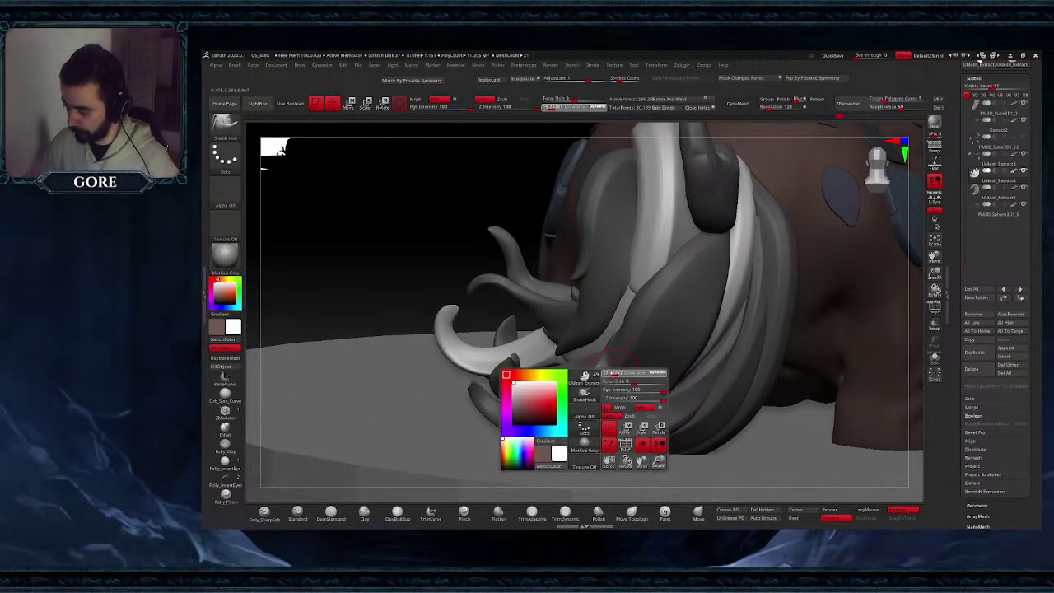
pyautogui.moveTo(616, 379)
pyautogui.mouseDown(button='right')
pyautogui.moveTo(588, 378)
pyautogui.moveTo(616, 379)
pyautogui.moveTo(630, 415)
pyautogui.moveTo(658, 363)
pyautogui.mouseUp(button='right')
pyautogui.keyDown('ctrl'); pyautogui.moveTo(777, 342); pyautogui.dragTo(789, 356); pyautogui.keyUp('ctrl')
# - Examine the tail's silhouette against the body from the rear, side and front
pyautogui.moveTo(647, 426); pyautogui.dragTo(638, 410, button='right')
pyautogui.keyDown('ctrl'); pyautogui.moveTo(638, 410); pyautogui.dragTo(556, 382, button='right'); pyautogui.keyUp('ctrl')
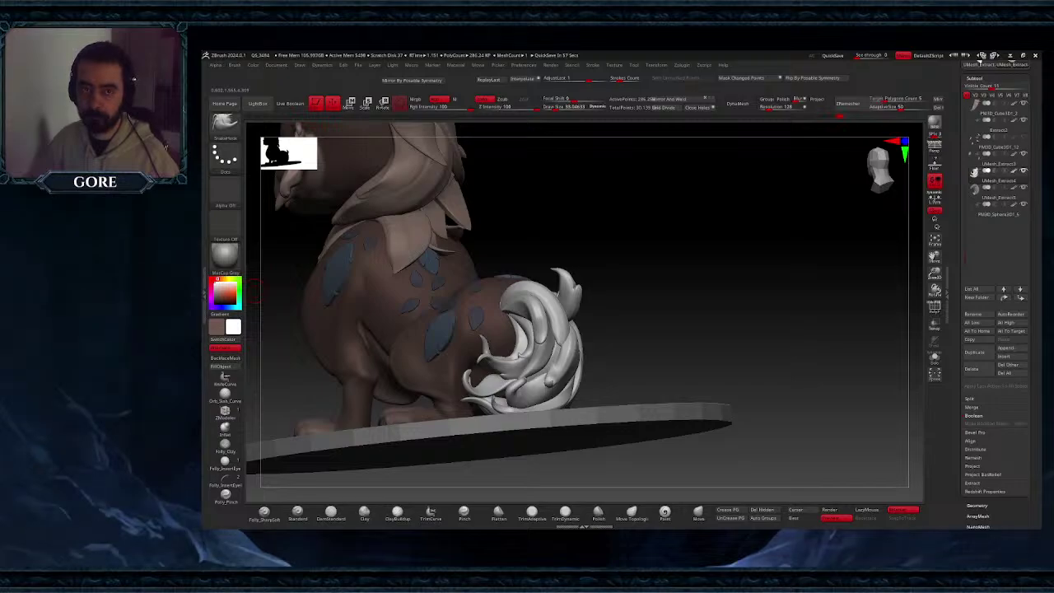
pyautogui.moveTo(613, 344); pyautogui.dragTo(644, 375, button='right')
pyautogui.keyDown('ctrl'); pyautogui.moveTo(644, 376); pyautogui.dragTo(619, 354, button='right'); pyautogui.keyUp('ctrl')
pyautogui.moveTo(619, 354); pyautogui.dragTo(642, 385, button='right')
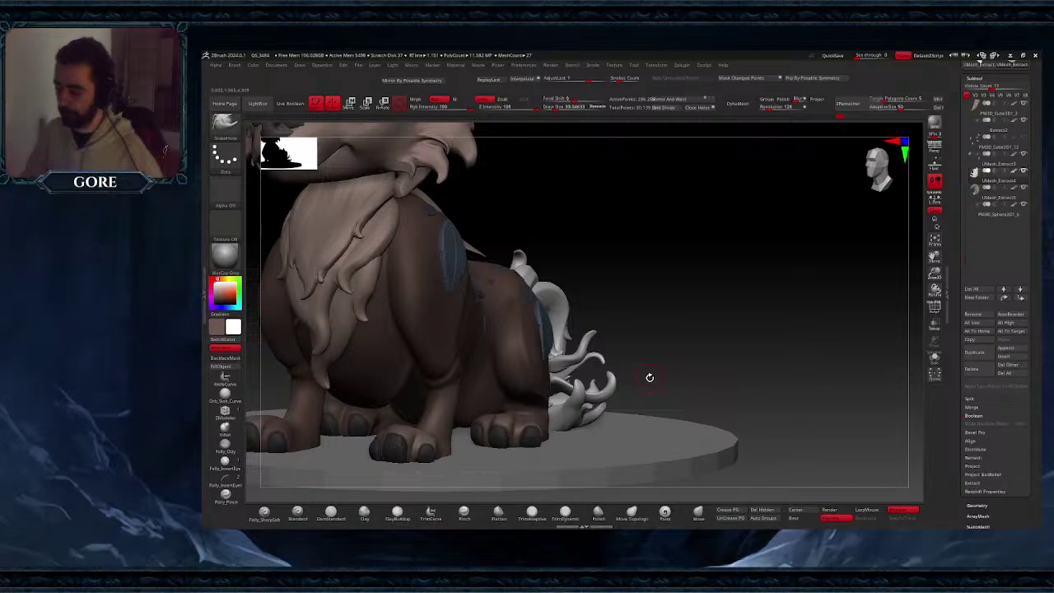
pyautogui.hotkey('ctrl', 'z')
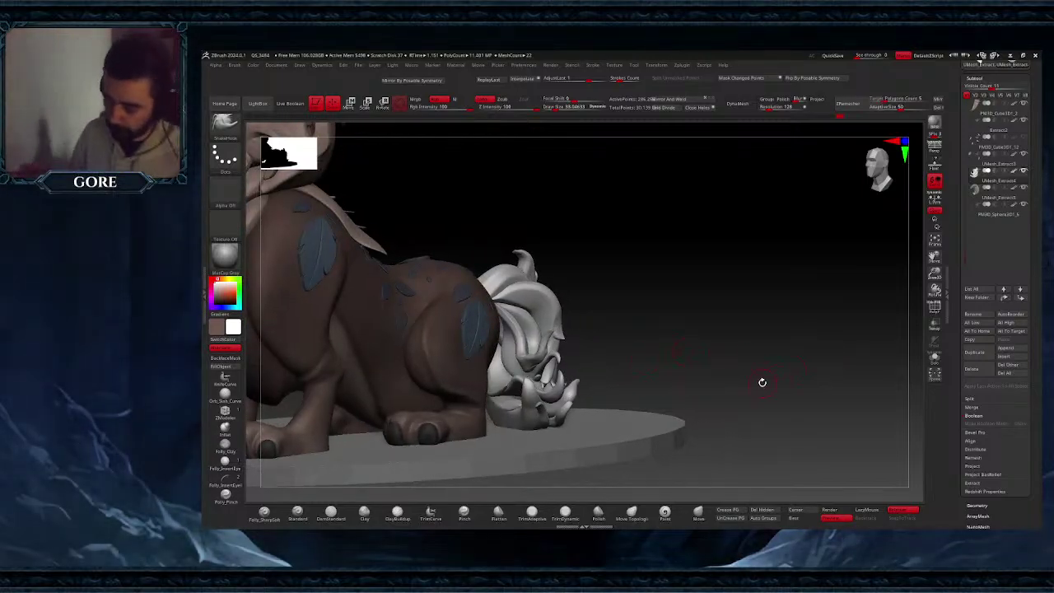
# - Show the tail subtool in solo view and inspect its polygroups with the polyframe display, turning that display off again
pyautogui.click(935, 360)
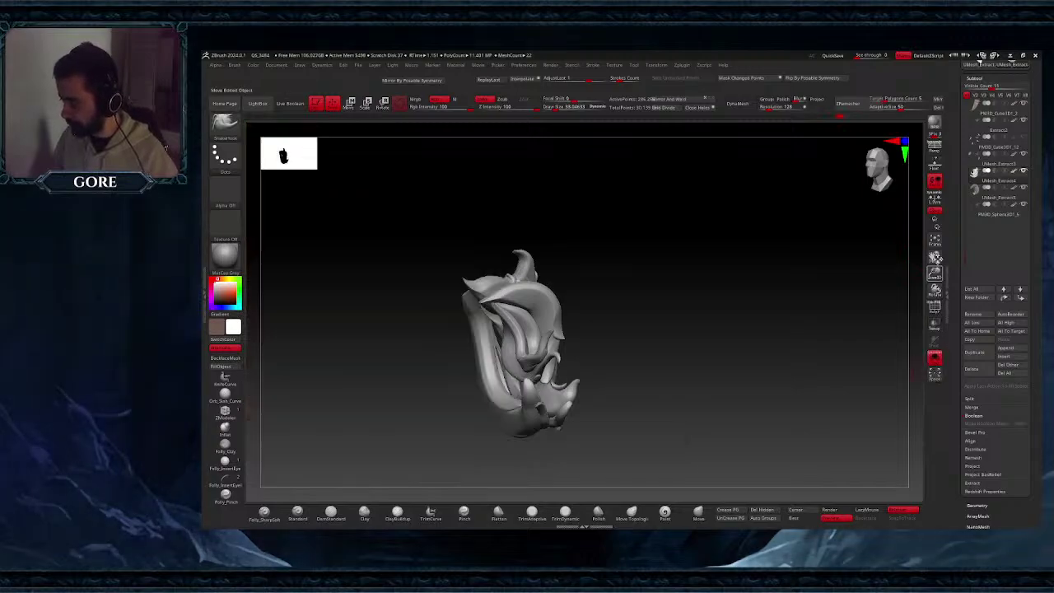
pyautogui.keyDown('alt'); pyautogui.moveTo(829, 262); pyautogui.dragTo(875, 280, button='right'); pyautogui.keyUp('alt')
pyautogui.click(935, 311)
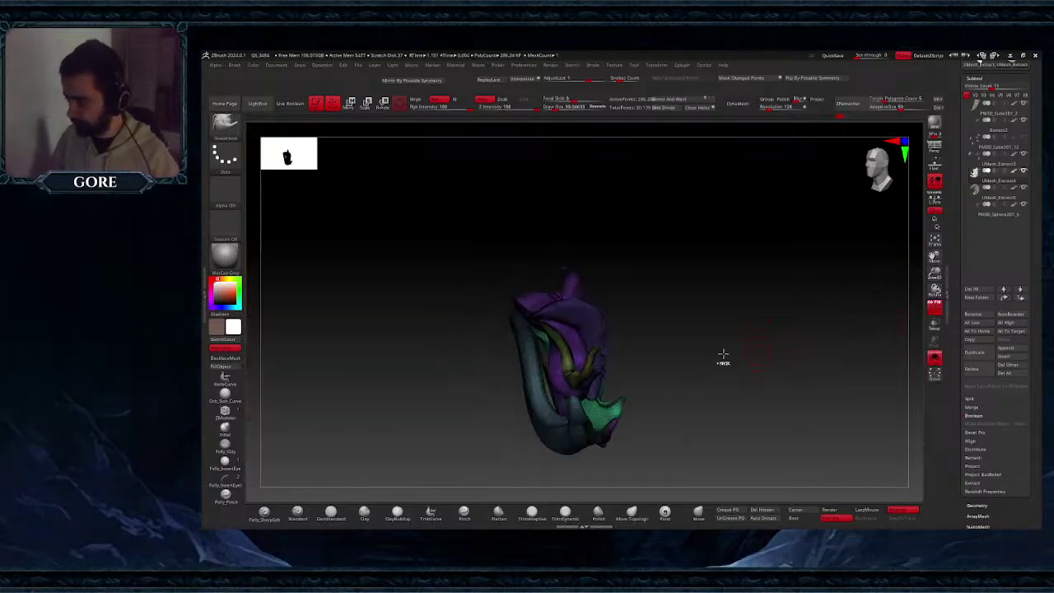
pyautogui.keyDown('ctrl'); pyautogui.moveTo(722, 357); pyautogui.dragTo(682, 409, button='right'); pyautogui.keyUp('ctrl')
pyautogui.moveTo(715, 379); pyautogui.dragTo(604, 364, button='right')
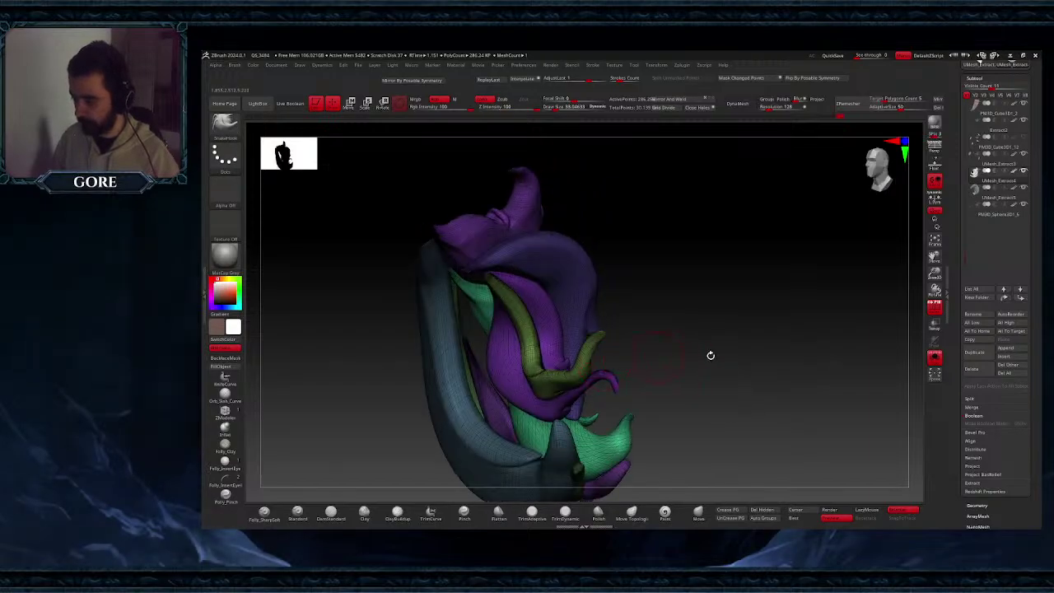
pyautogui.click(937, 313)
# - Inspect the forked inner lock in isolation, restore all tail locks and check the solo view
pyautogui.keyDown('ctrl'); pyautogui.keyDown('shift'); pyautogui.click(540, 360); pyautogui.keyUp('shift'); pyautogui.keyUp('ctrl')
pyautogui.moveTo(542, 362); pyautogui.dragTo(525, 376, button='right')
pyautogui.keyDown('ctrl'); pyautogui.keyDown('shift'); pyautogui.click(852, 353); pyautogui.keyUp('shift'); pyautogui.keyUp('ctrl')
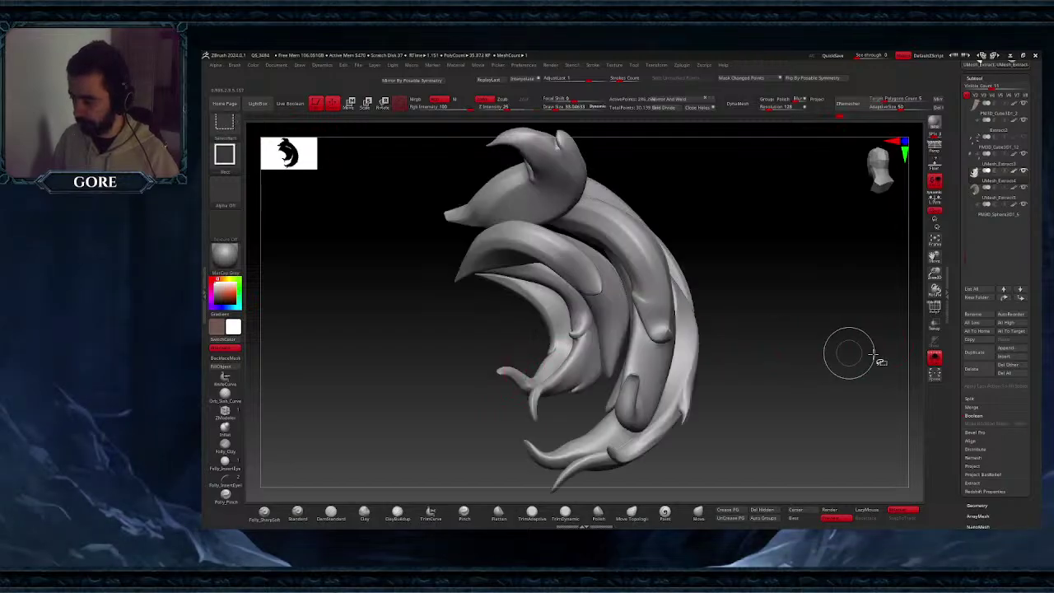
pyautogui.click(938, 361)
pyautogui.click(940, 363)
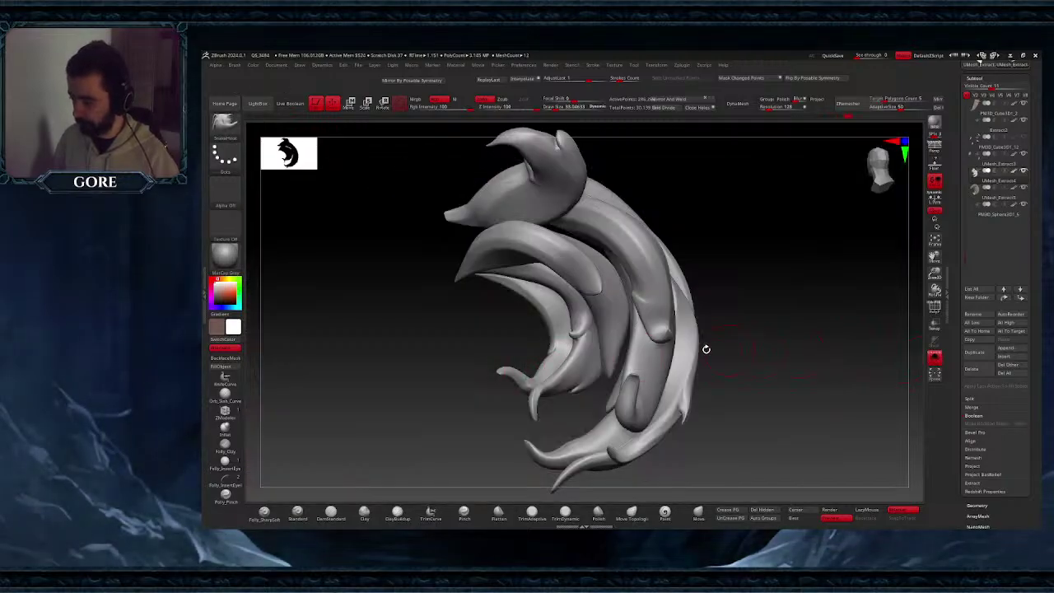
# - Isolate the forked inner lock's polygroup and reduce the brush size for work on its bend
pyautogui.moveTo(527, 355)
pyautogui.mouseDown(button='right')
pyautogui.moveTo(600, 349)
pyautogui.moveTo(591, 404)
pyautogui.moveTo(613, 368)
pyautogui.mouseUp(button='right')
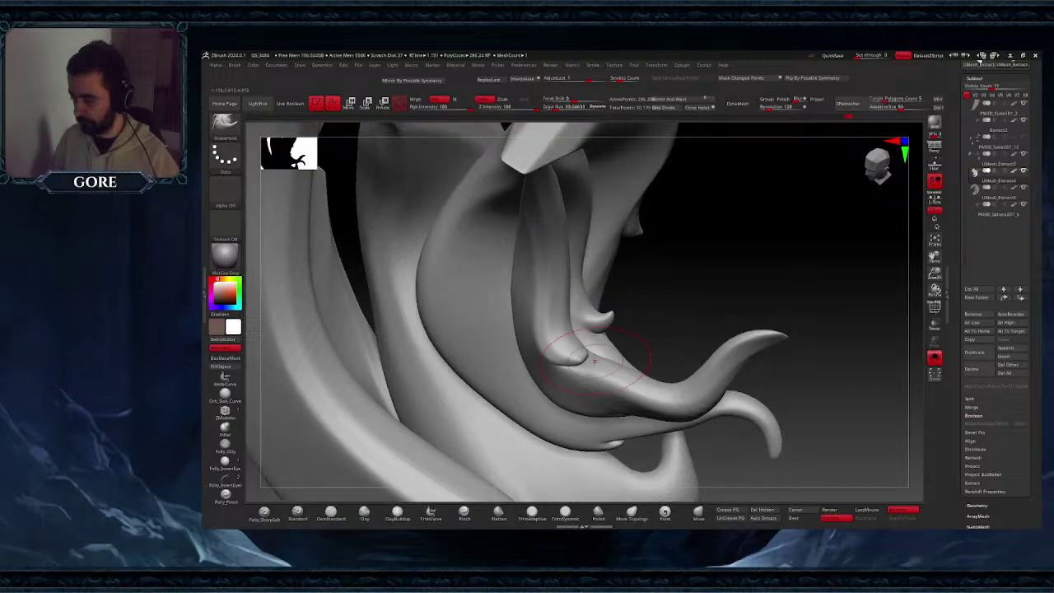
pyautogui.keyDown('ctrl'); pyautogui.keyDown('shift'); pyautogui.click(630, 368); pyautogui.keyUp('shift'); pyautogui.keyUp('ctrl')
pyautogui.press('space')
pyautogui.moveTo(572, 352); pyautogui.dragTo(564, 352)
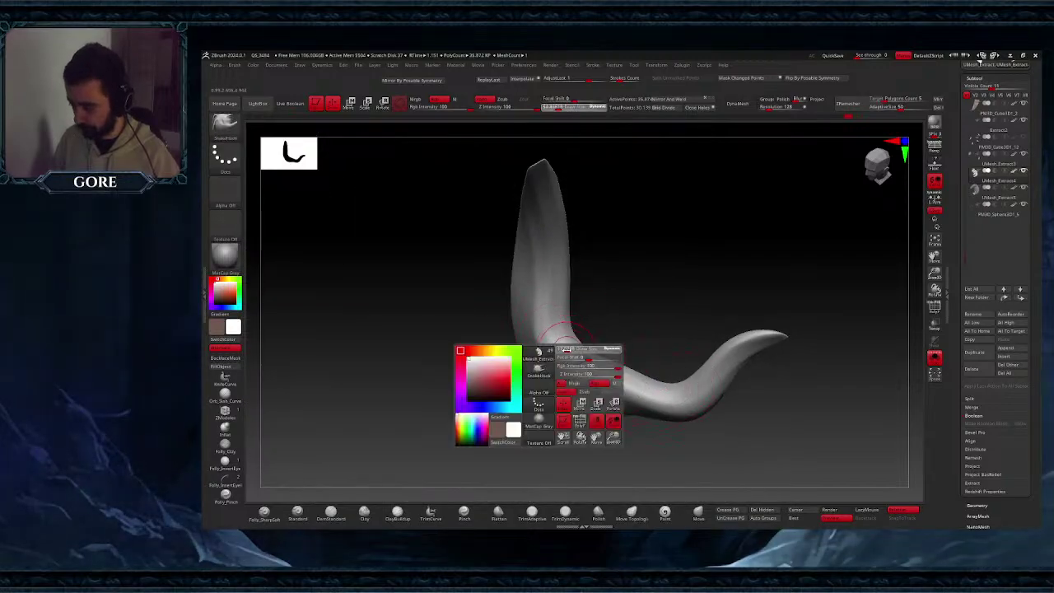
pyautogui.moveTo(564, 352)
pyautogui.mouseDown(button='right')
pyautogui.moveTo(571, 341)
pyautogui.moveTo(565, 358)
pyautogui.mouseUp(button='right')
# - Mask the small bump at the isolated lock's inner bend with a brush size of about 8 and invert the mask
pyautogui.keyDown('ctrl'); pyautogui.moveTo(565, 358); pyautogui.dragTo(570, 359); pyautogui.keyUp('ctrl')
pyautogui.hotkey('ctrl', 'z')
pyautogui.press('space')
pyautogui.moveTo(559, 346); pyautogui.dragTo(571, 355)
pyautogui.hotkey('ctrl', 'z')
pyautogui.press('space')
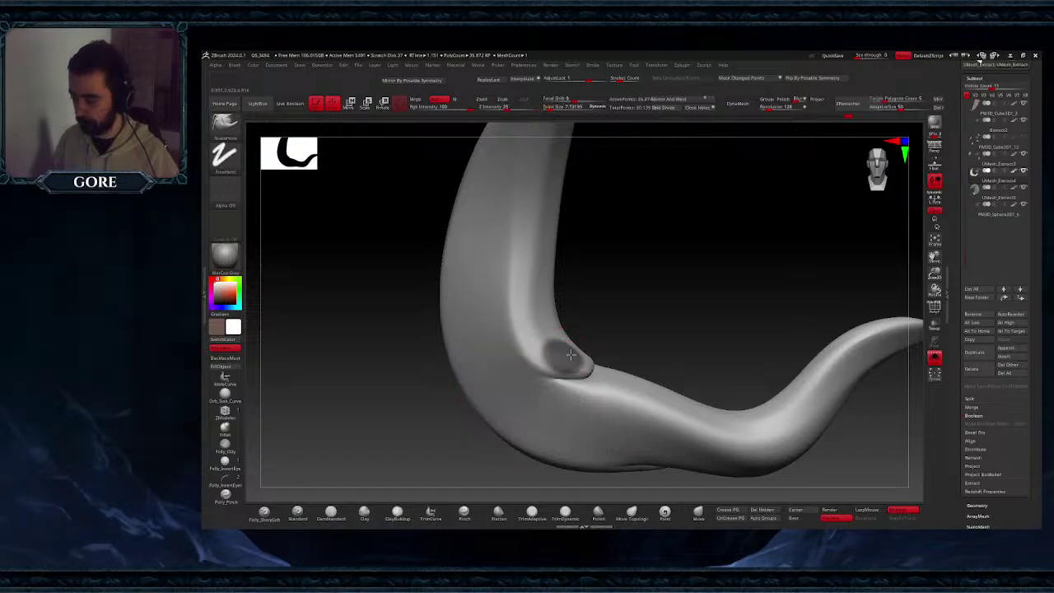
pyautogui.moveTo(550, 349); pyautogui.dragTo(516, 360, button='right')
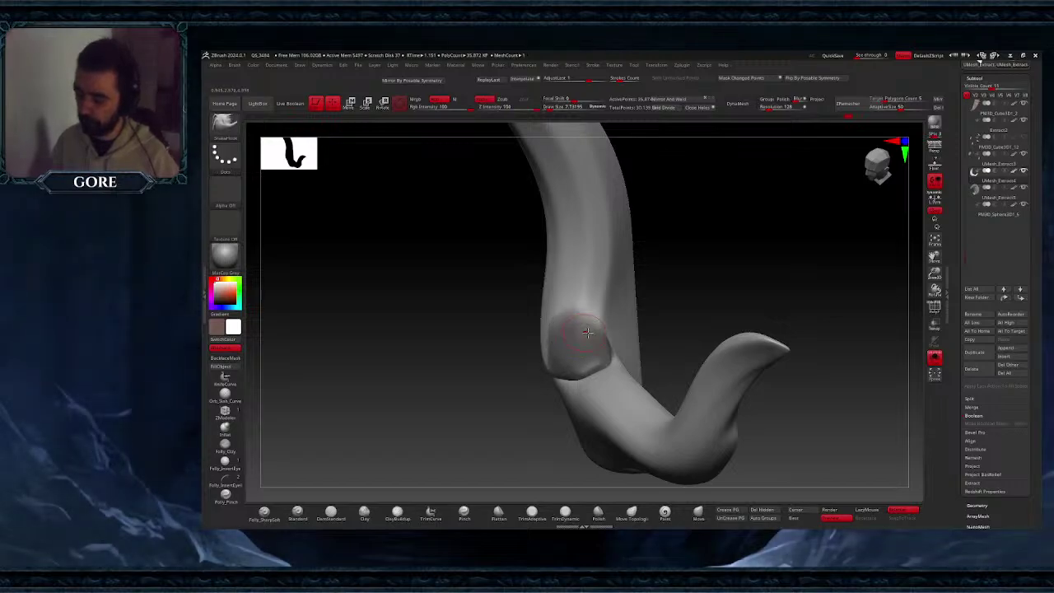
pyautogui.moveTo(584, 331); pyautogui.dragTo(652, 314, button='right')
pyautogui.keyDown('ctrl'); pyautogui.click(651, 313); pyautogui.keyUp('ctrl')
# - Pull the unmasked bump into a small upturned tip with a larger SnakeHook brush, clear the mask and smooth its base
pyautogui.press('space')
pyautogui.moveTo(643, 327); pyautogui.dragTo(651, 326)
pyautogui.moveTo(650, 327); pyautogui.dragTo(645, 329, button='right')
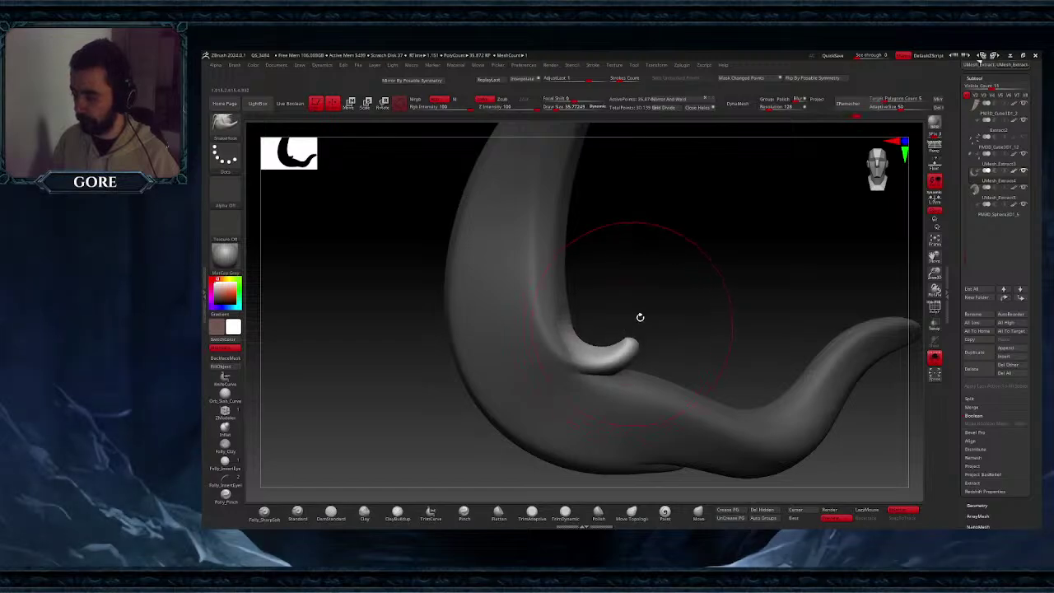
pyautogui.moveTo(617, 337); pyautogui.dragTo(639, 334, button='right')
pyautogui.moveTo(637, 313); pyautogui.dragTo(677, 310)
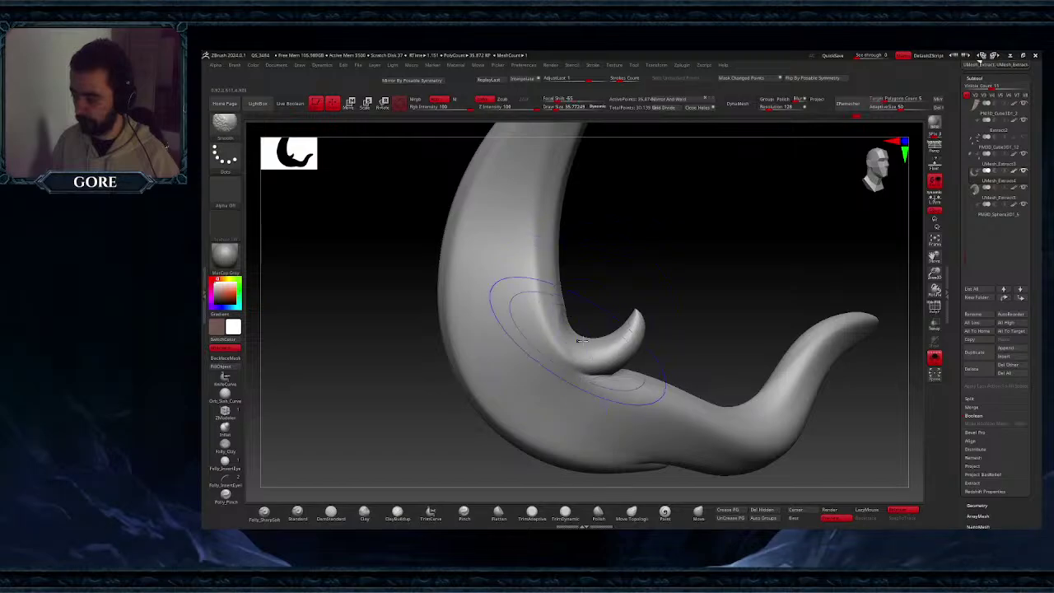
pyautogui.keyDown('ctrl'); pyautogui.moveTo(579, 341); pyautogui.dragTo(569, 321, button='right'); pyautogui.keyUp('ctrl')
# - Try trimming the isolated lock's inner edge with the TrimAdaptive brush at a size of about 28
pyautogui.moveTo(620, 352)
pyautogui.mouseDown(button='right')
pyautogui.moveTo(599, 355)
pyautogui.moveTo(609, 352)
pyautogui.moveTo(607, 370)
pyautogui.mouseUp(button='right')
pyautogui.press('space')
pyautogui.moveTo(606, 373); pyautogui.dragTo(593, 373)
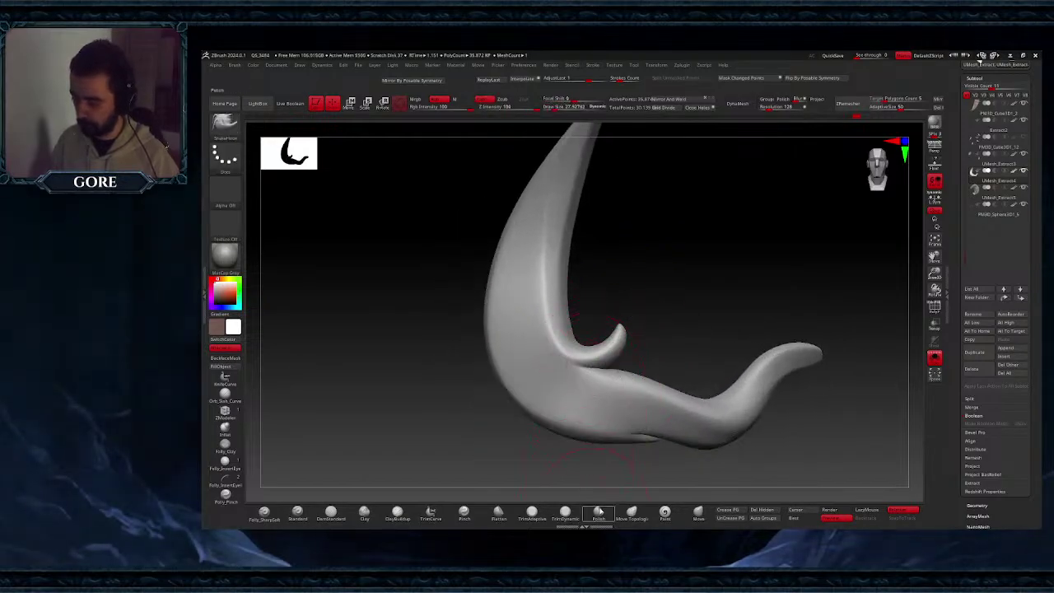
pyautogui.click(532, 516)
pyautogui.moveTo(545, 296)
pyautogui.mouseDown()
pyautogui.moveTo(567, 345)
pyautogui.moveTo(561, 333)
pyautogui.mouseUp()
pyautogui.hotkey('ctrl', 'z')
# - Switch to the TrimDynamic brush and enlarge it to about 35 for the isolated lock's inner edge
pyautogui.press('space')
pyautogui.click(566, 513)
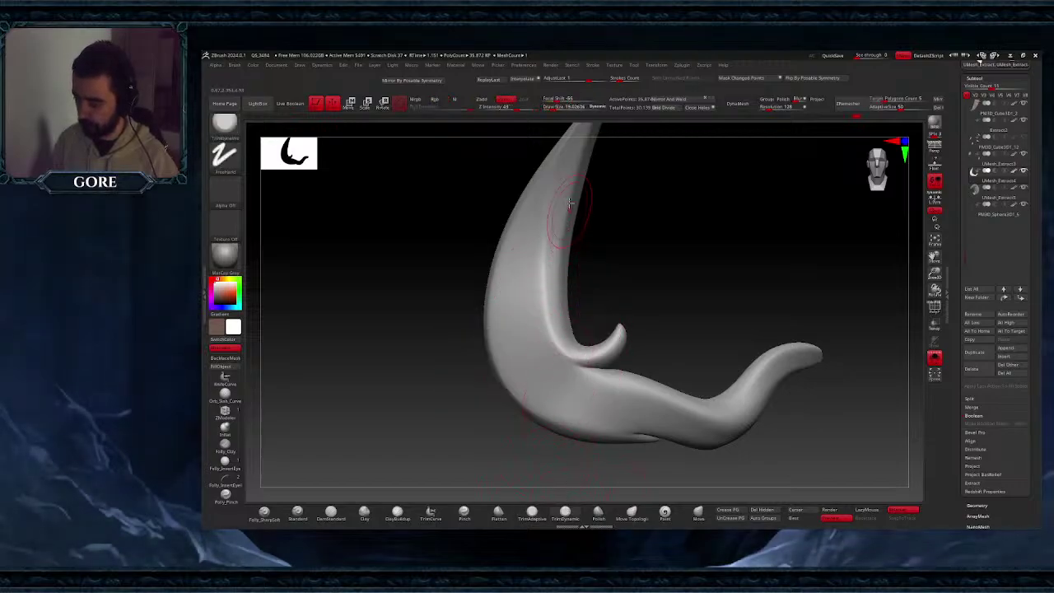
pyautogui.press('space')
pyautogui.moveTo(560, 243); pyautogui.dragTo(566, 243)
pyautogui.press('space')
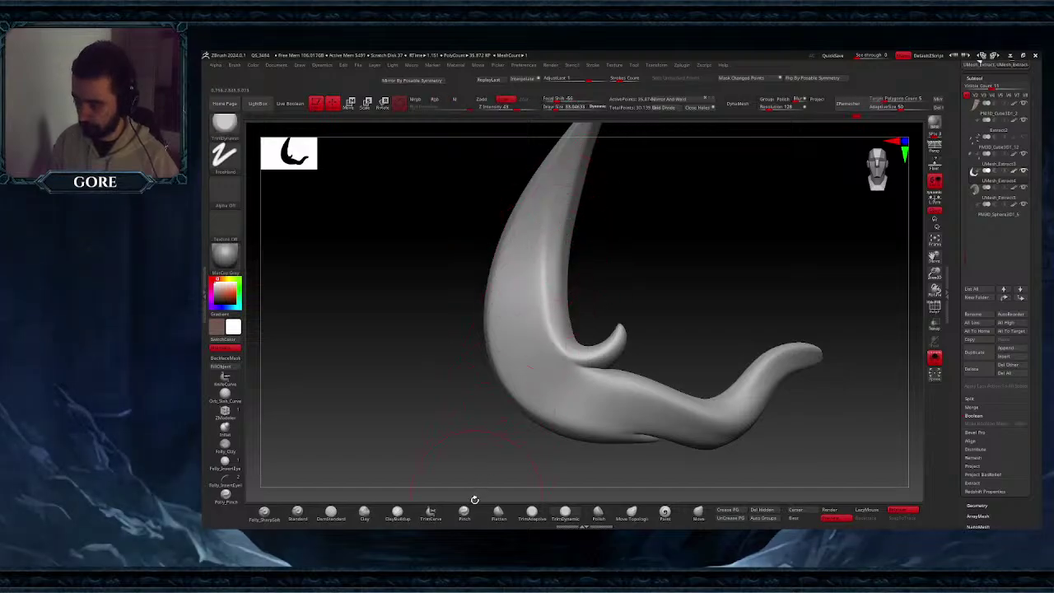
# - Flatten the lock's inner edge from its root toward the bend with the Flatten brush and reduce the brush size to about 19
pyautogui.click(498, 512)
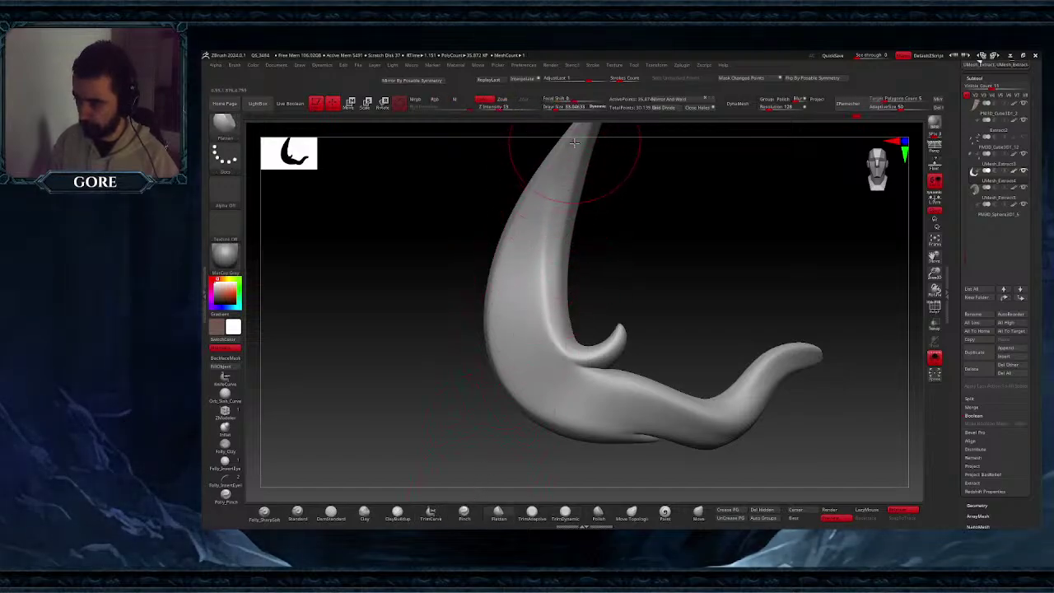
pyautogui.moveTo(574, 144)
pyautogui.mouseDown()
pyautogui.moveTo(557, 221)
pyautogui.moveTo(563, 255)
pyautogui.mouseUp()
pyautogui.press('space')
pyautogui.moveTo(562, 253)
pyautogui.keyDown('ctrl'); pyautogui.mouseDown(button='right')
pyautogui.moveTo(560, 224)
pyautogui.moveTo(606, 222)
pyautogui.mouseUp(button='right'); pyautogui.keyUp('ctrl')
pyautogui.moveTo(935, 257); pyautogui.dragTo(911, 355)
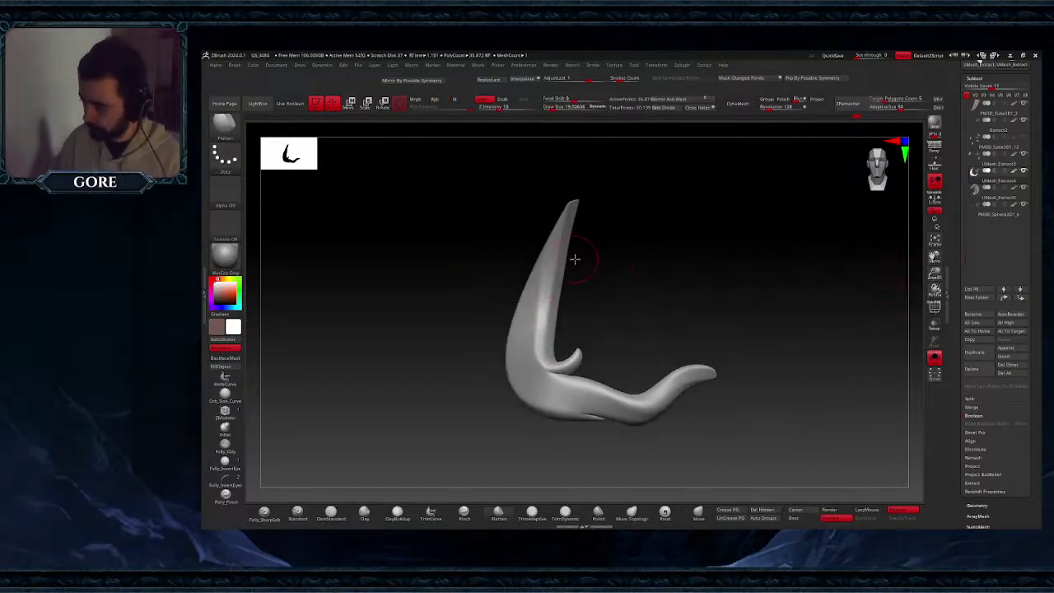
# - Flatten and lightly smooth the isolated lock's inner face from its pointed upper end down to the small curl
pyautogui.moveTo(575, 259)
pyautogui.mouseDown(button='right')
pyautogui.moveTo(573, 234)
pyautogui.moveTo(569, 262)
pyautogui.mouseUp(button='right')
pyautogui.moveTo(563, 165)
pyautogui.mouseDown()
pyautogui.moveTo(540, 254)
pyautogui.moveTo(543, 326)
pyautogui.mouseUp()
pyautogui.keyDown('shift'); pyautogui.moveTo(528, 258); pyautogui.dragTo(540, 336); pyautogui.keyUp('shift')
pyautogui.moveTo(543, 205); pyautogui.dragTo(551, 358)
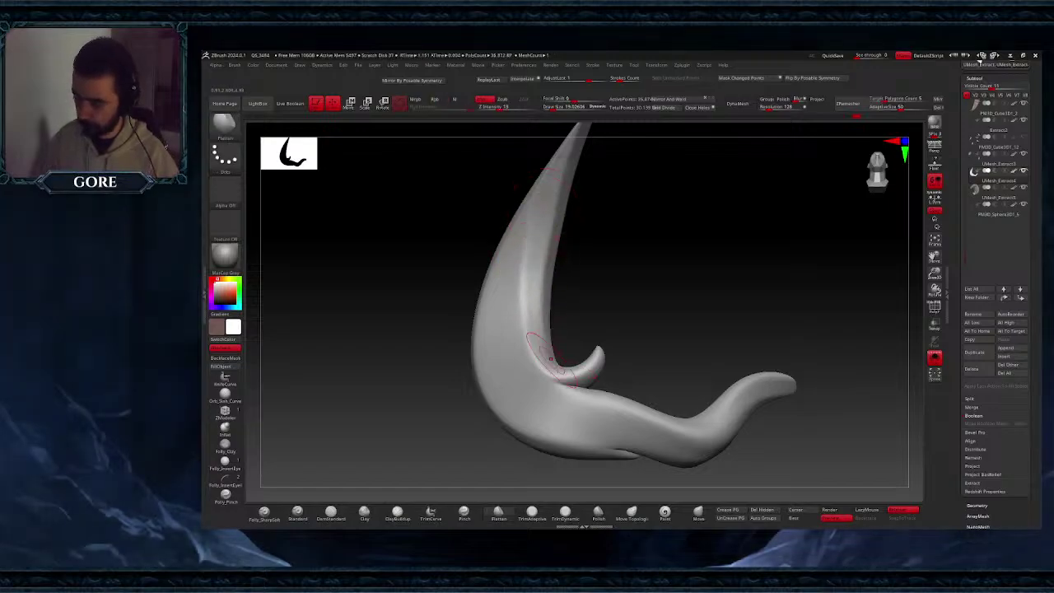
# - Flatten the isolated lock's lower bend and continue along its side into the long upturned tip
pyautogui.moveTo(568, 396); pyautogui.dragTo(572, 384, button='right')
pyautogui.moveTo(549, 399); pyautogui.dragTo(714, 421)
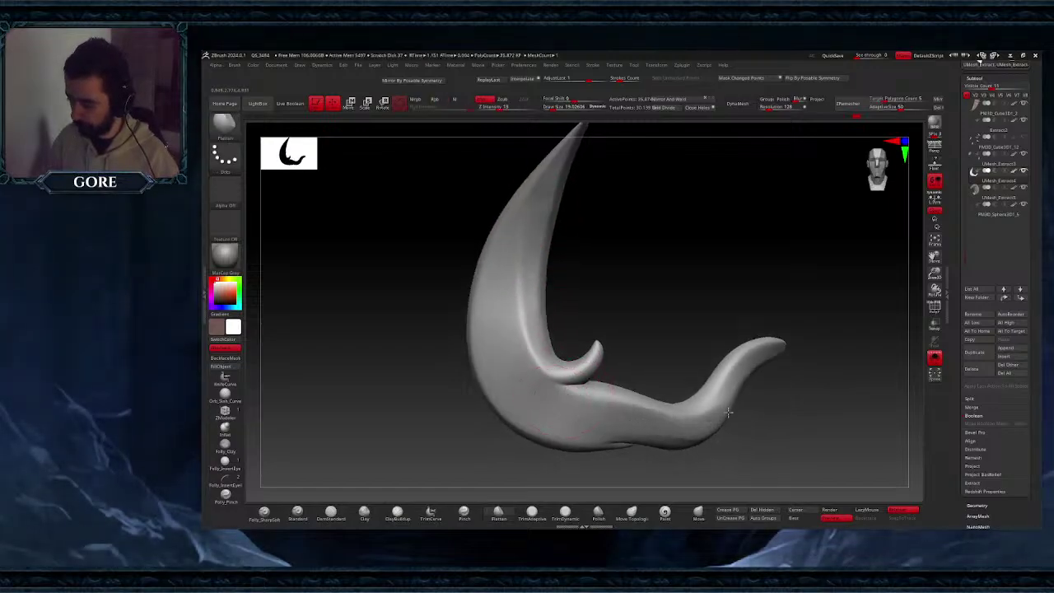
pyautogui.moveTo(715, 420); pyautogui.dragTo(718, 392, button='right')
pyautogui.moveTo(701, 412)
pyautogui.mouseDown()
pyautogui.moveTo(718, 411)
pyautogui.moveTo(788, 355)
pyautogui.mouseUp()
pyautogui.moveTo(772, 368)
pyautogui.keyDown('ctrl'); pyautogui.mouseDown(button='right')
pyautogui.moveTo(776, 337)
pyautogui.moveTo(792, 351)
pyautogui.mouseUp(button='right'); pyautogui.keyUp('ctrl')
# - Bring back the whole creature with all tail locks and smooth the lock near the base of its upturned tip
pyautogui.moveTo(926, 357); pyautogui.dragTo(895, 353)
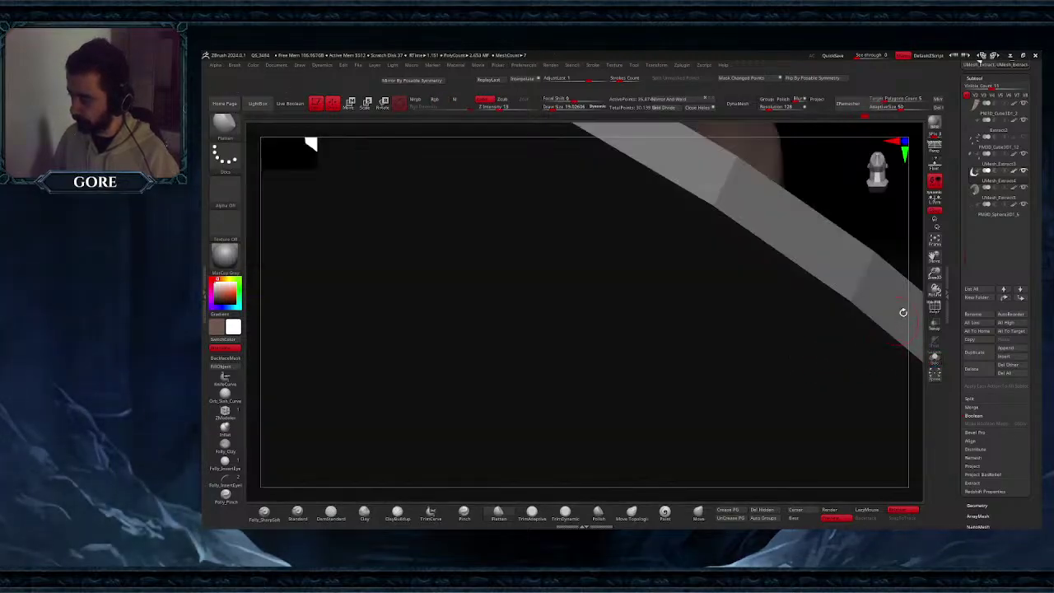
pyautogui.keyDown('alt'); pyautogui.moveTo(903, 312); pyautogui.dragTo(856, 304, button='right'); pyautogui.keyUp('alt')
pyautogui.moveTo(932, 257); pyautogui.dragTo(928, 246)
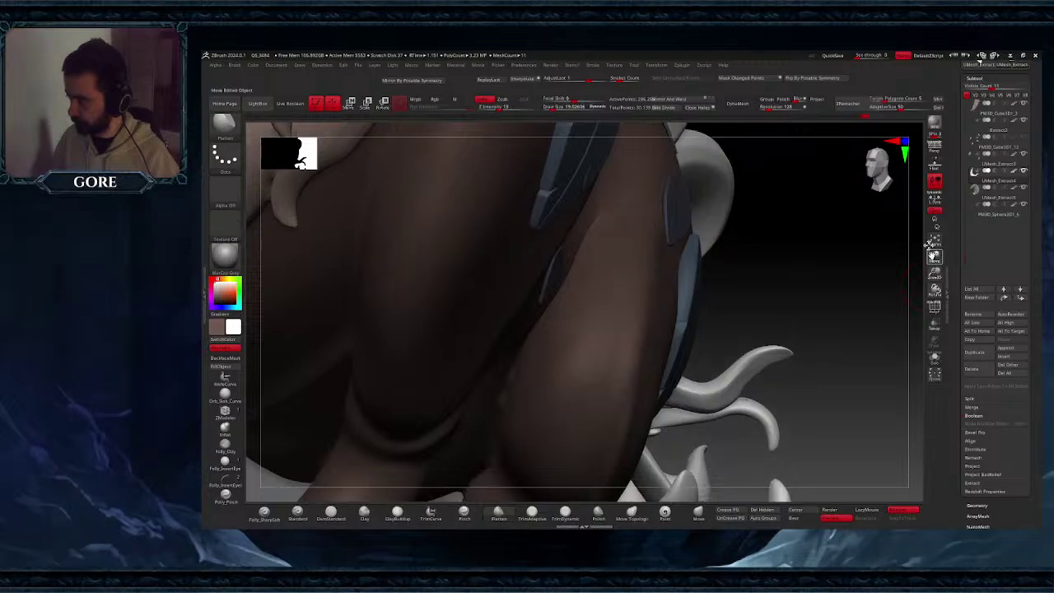
pyautogui.moveTo(897, 272); pyautogui.dragTo(811, 350, button='right')
pyautogui.moveTo(722, 306); pyautogui.dragTo(745, 264, button='right')
pyautogui.keyDown('shift'); pyautogui.moveTo(743, 299); pyautogui.dragTo(733, 316); pyautogui.keyUp('shift')
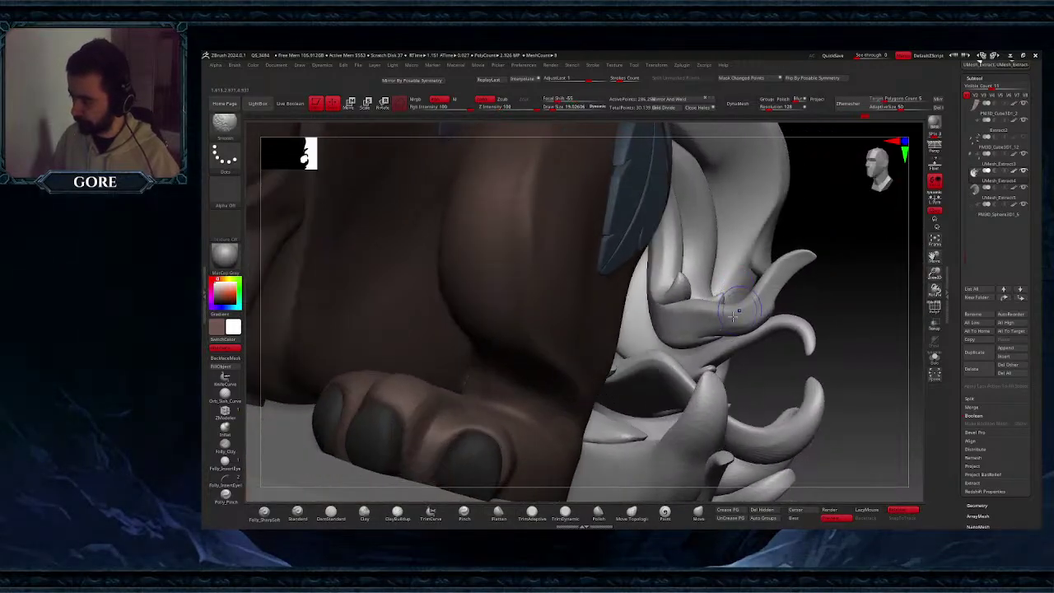
# - Examine the tail locks on their own from several sides and then in context with the creature's body
pyautogui.moveTo(788, 340); pyautogui.dragTo(766, 329, button='right')
pyautogui.click(934, 358)
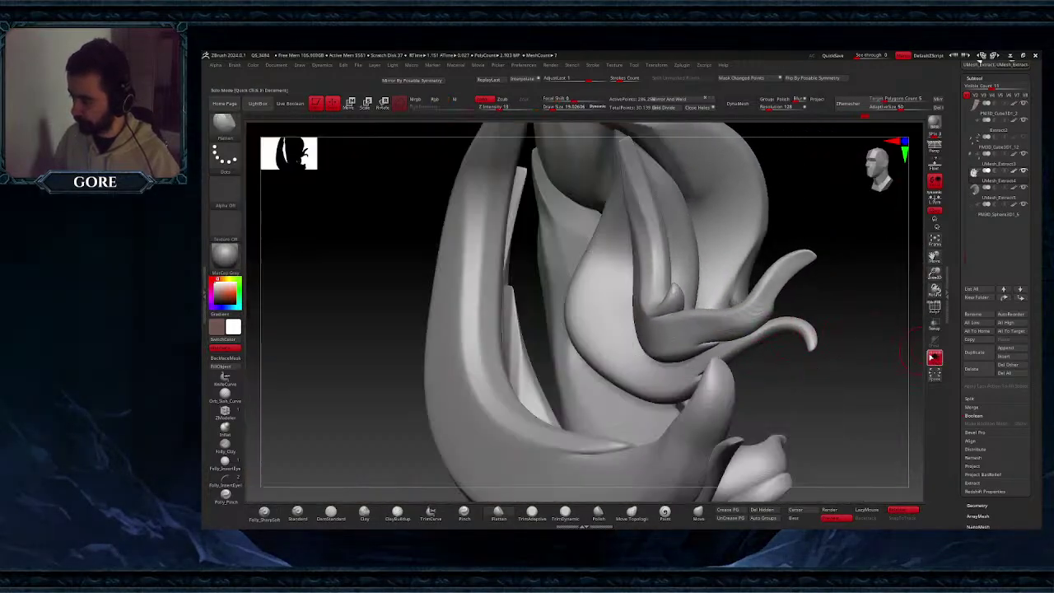
pyautogui.moveTo(718, 361); pyautogui.dragTo(841, 330, button='right')
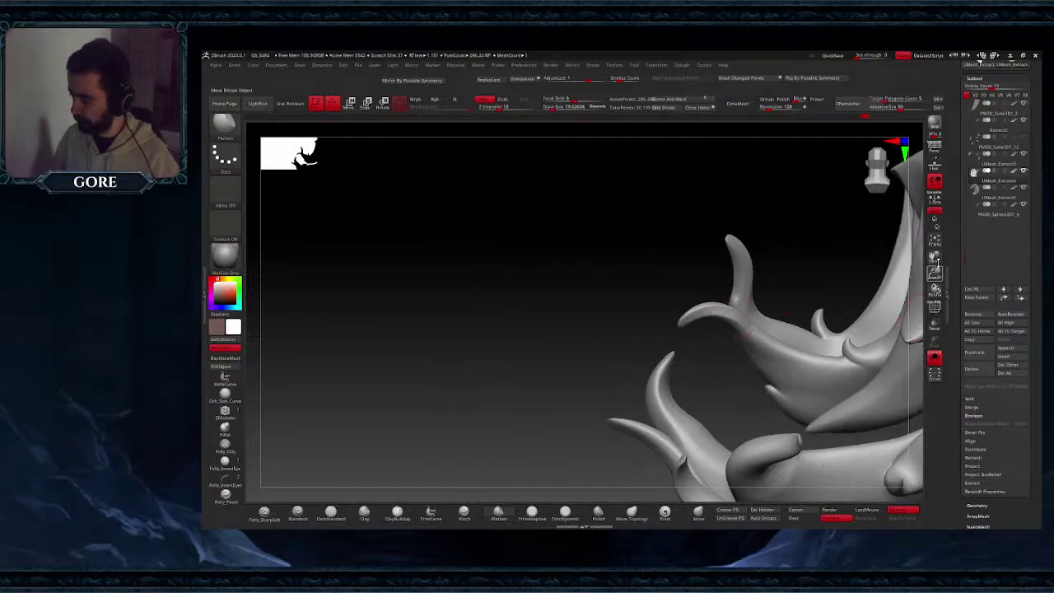
pyautogui.keyDown('alt'); pyautogui.moveTo(936, 261); pyautogui.dragTo(760, 368, button='right'); pyautogui.keyUp('alt')
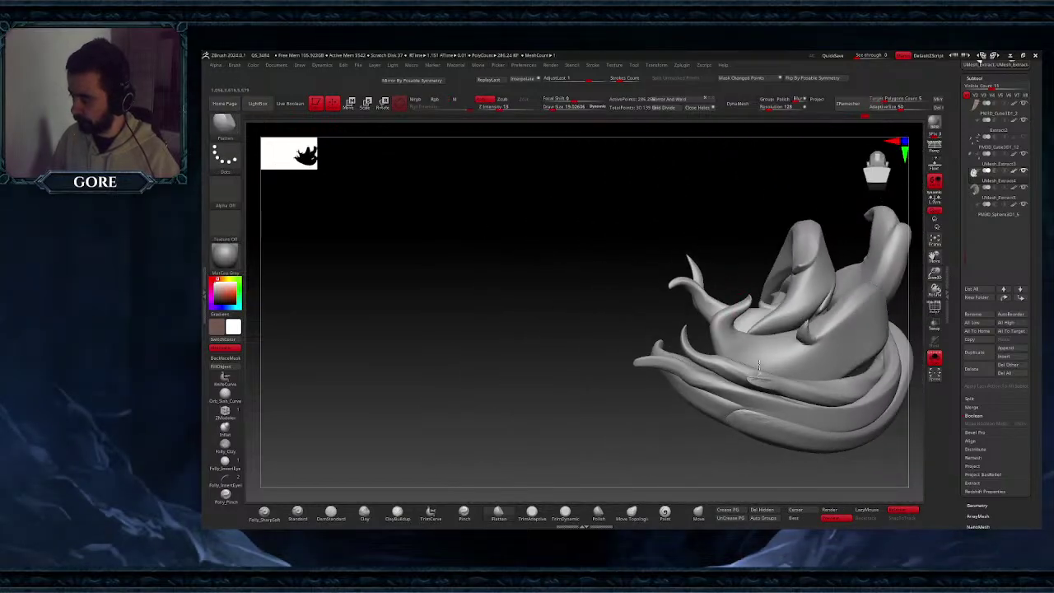
pyautogui.moveTo(758, 366); pyautogui.dragTo(810, 341)
pyautogui.moveTo(936, 256); pyautogui.dragTo(849, 240)
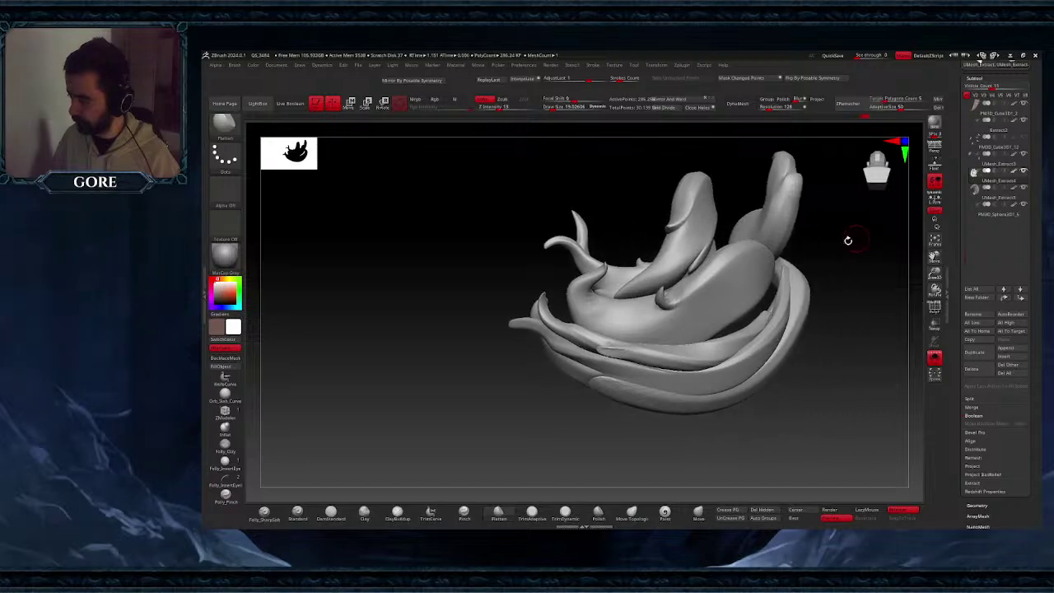
pyautogui.click(933, 362)
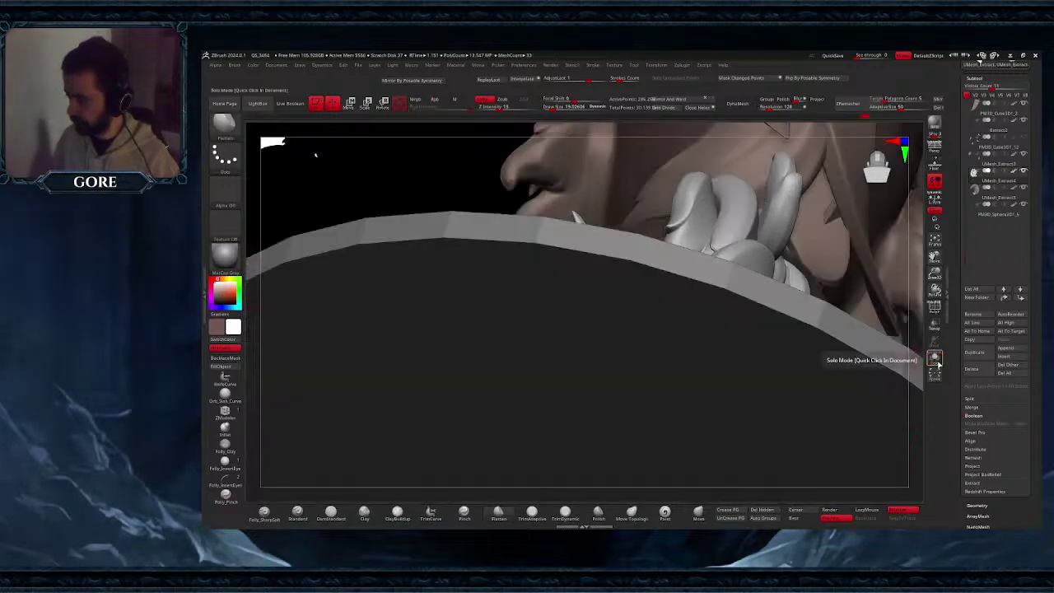
pyautogui.moveTo(811, 337)
pyautogui.mouseDown(button='right')
pyautogui.moveTo(729, 303)
pyautogui.moveTo(772, 342)
pyautogui.moveTo(782, 338)
pyautogui.mouseUp(button='right')
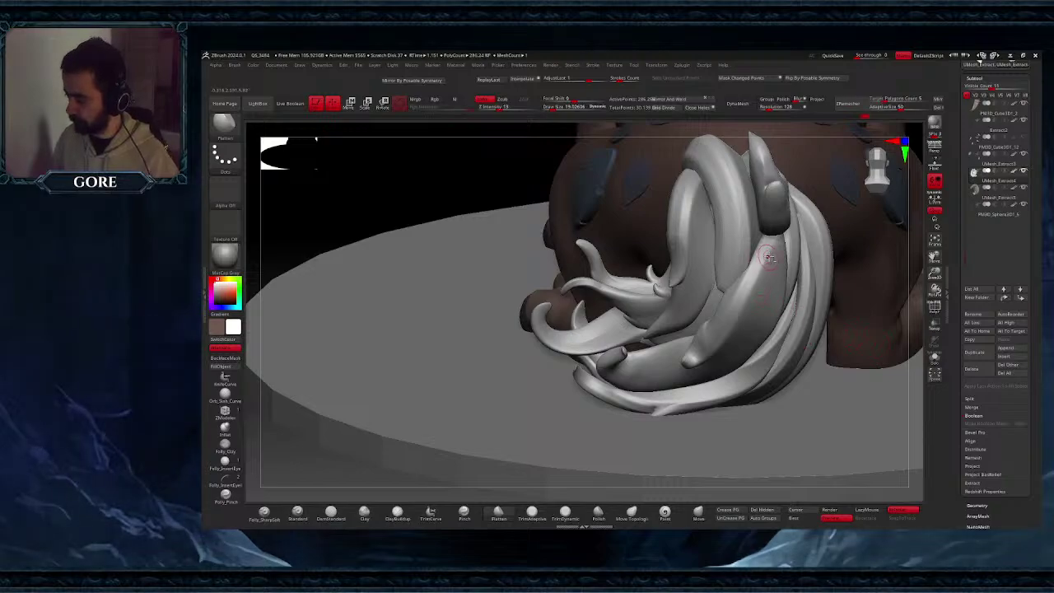
# - Enlarge the Flatten brush to about 28 and make the thick curled lock over the tail's top the active subtool
pyautogui.press('space')
pyautogui.moveTo(749, 286); pyautogui.dragTo(747, 286)
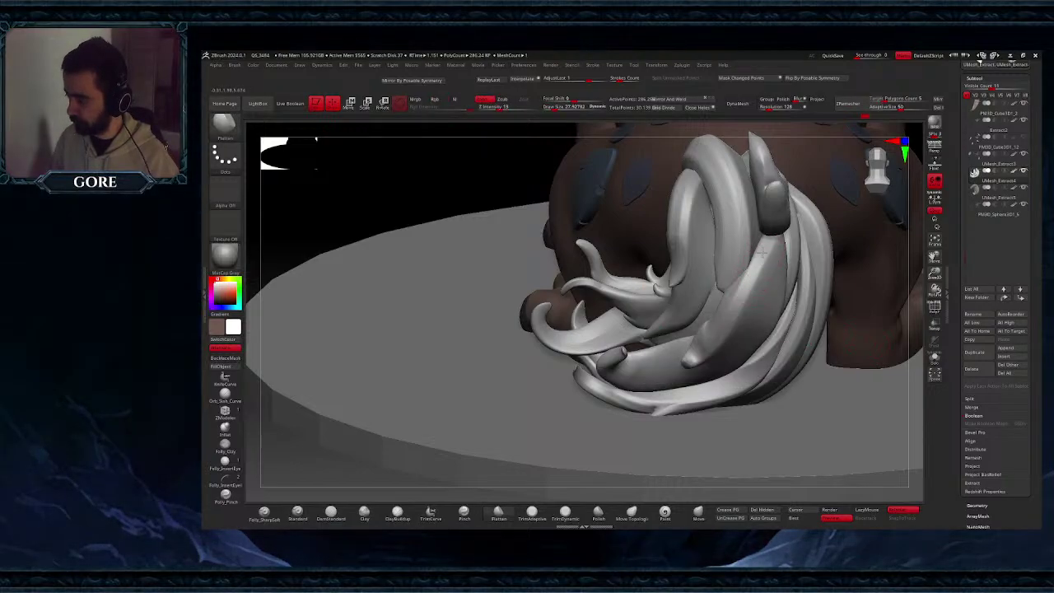
pyautogui.moveTo(744, 284); pyautogui.dragTo(742, 240, button='right')
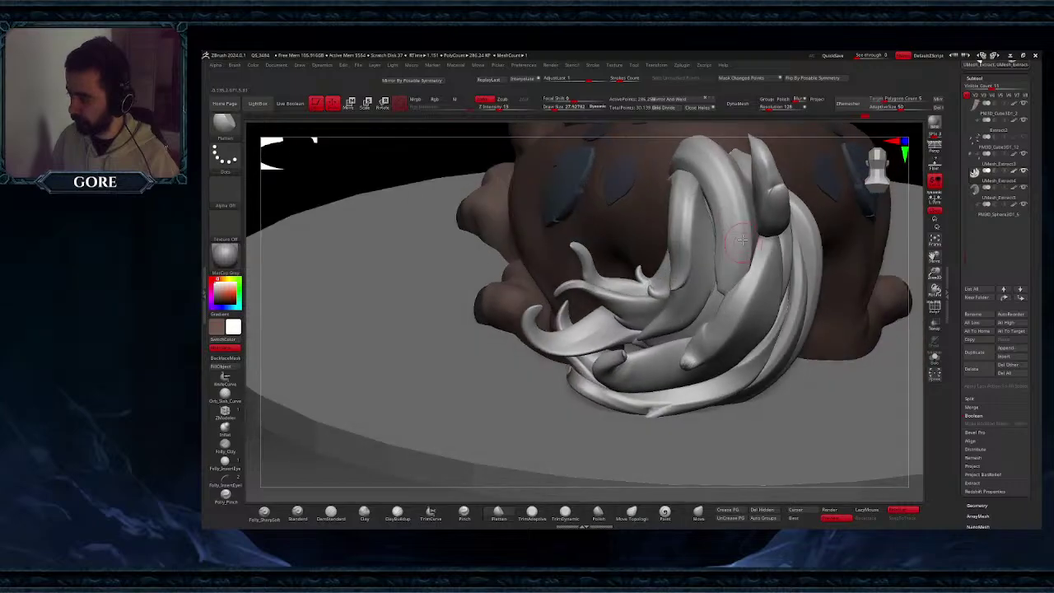
pyautogui.moveTo(705, 149); pyautogui.dragTo(712, 170, button='right')
pyautogui.keyDown('alt'); pyautogui.click(708, 160); pyautogui.keyUp('alt')
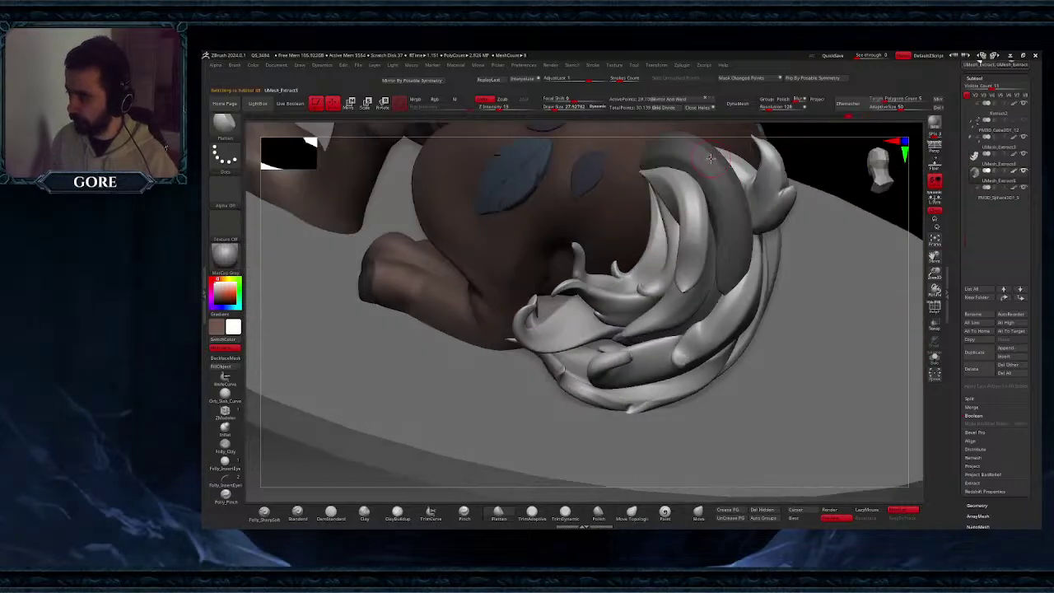
# - Clear any mask on the thick curled lock's subtool and subdivide its mesh once
pyautogui.keyDown('ctrl'); pyautogui.moveTo(822, 280); pyautogui.dragTo(833, 215, button='right'); pyautogui.keyUp('ctrl')
pyautogui.keyDown('ctrl'); pyautogui.moveTo(835, 216); pyautogui.dragTo(852, 226); pyautogui.keyUp('ctrl')
pyautogui.moveTo(779, 228); pyautogui.dragTo(768, 236, button='right')
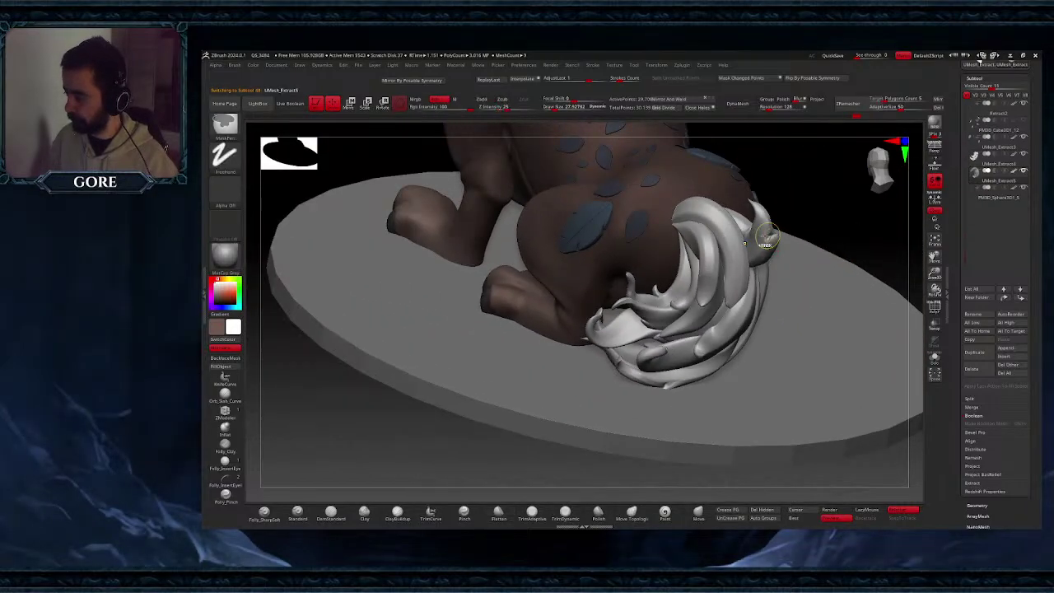
pyautogui.hotkey('ctrl', 'd')
pyautogui.keyDown('ctrl'); pyautogui.moveTo(704, 206); pyautogui.dragTo(687, 206, button='right'); pyautogui.keyUp('ctrl')
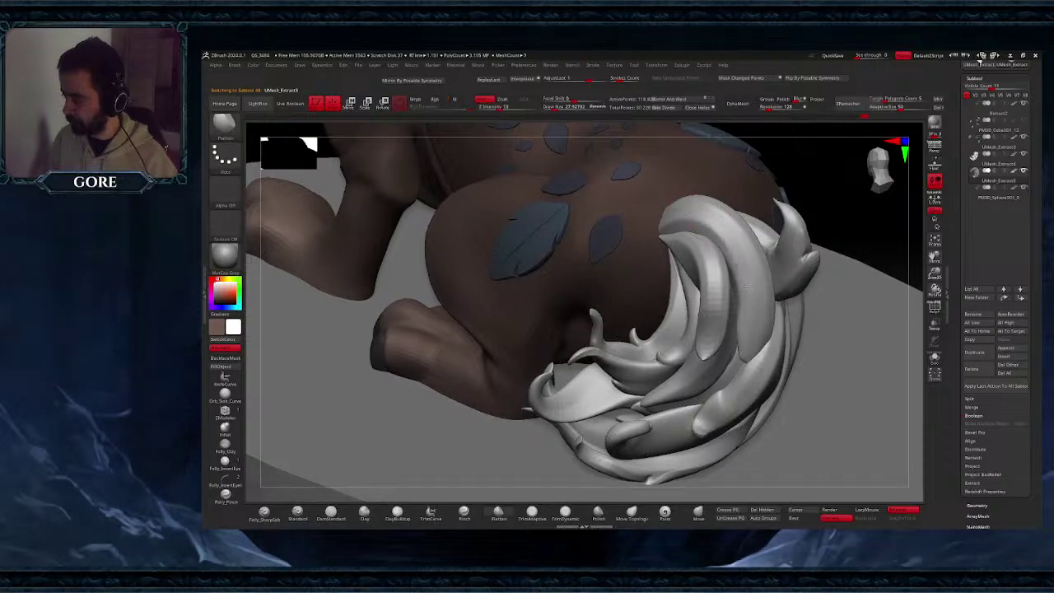
# - Flatten the thick curled lock's outer face with the brush at about 58, then reduce the size to about 21 for its edges
pyautogui.press('space')
pyautogui.moveTo(747, 295); pyautogui.dragTo(759, 295)
pyautogui.moveTo(724, 189); pyautogui.dragTo(695, 221, button='right')
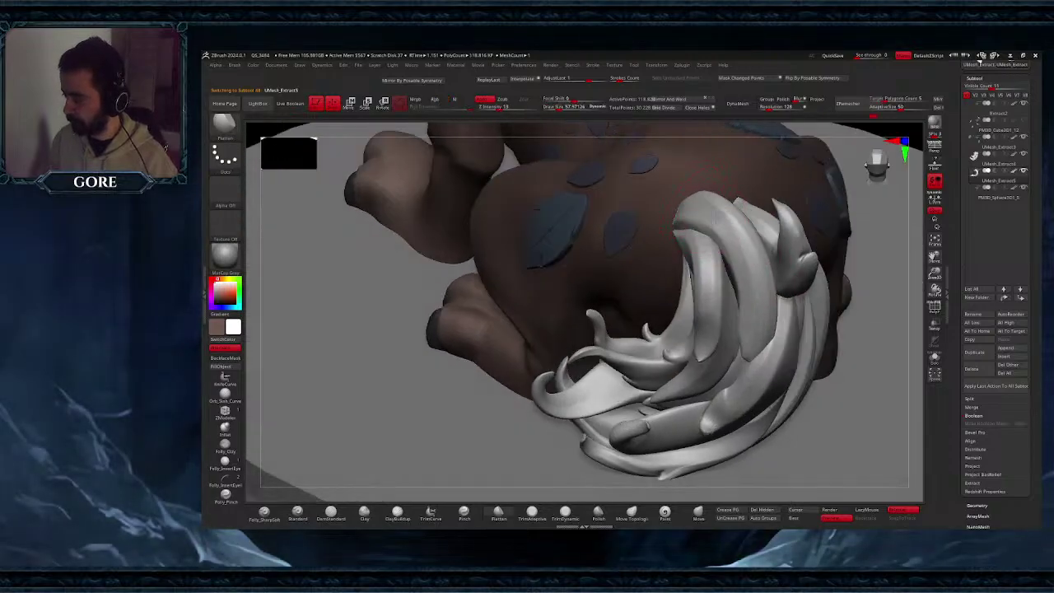
pyautogui.moveTo(718, 218)
pyautogui.mouseDown()
pyautogui.moveTo(753, 287)
pyautogui.moveTo(750, 305)
pyautogui.moveTo(744, 283)
pyautogui.mouseUp()
pyautogui.press('space')
pyautogui.press('space')
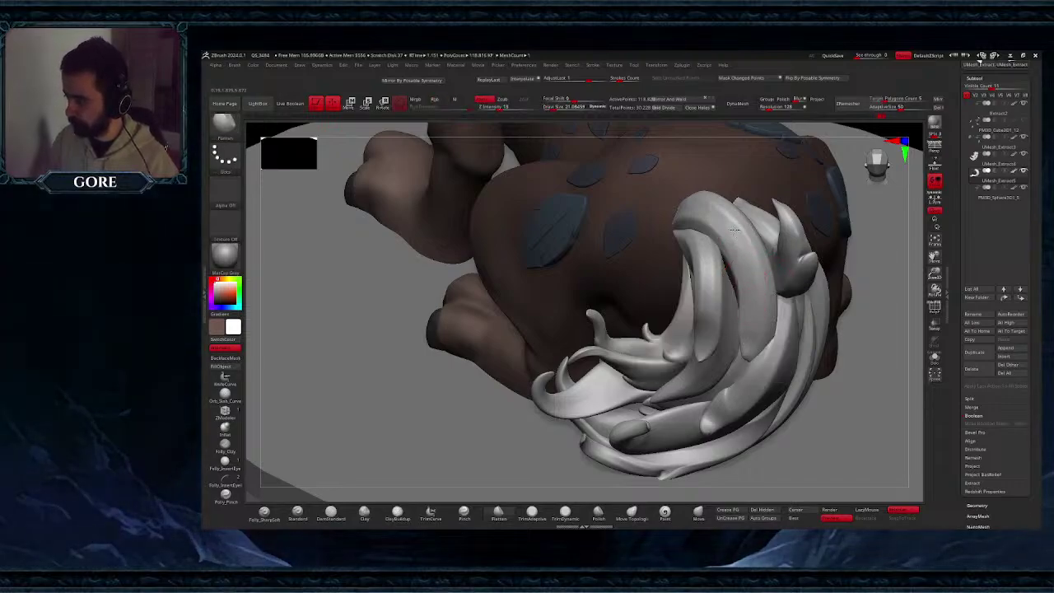
pyautogui.moveTo(724, 233); pyautogui.dragTo(700, 225, button='right')
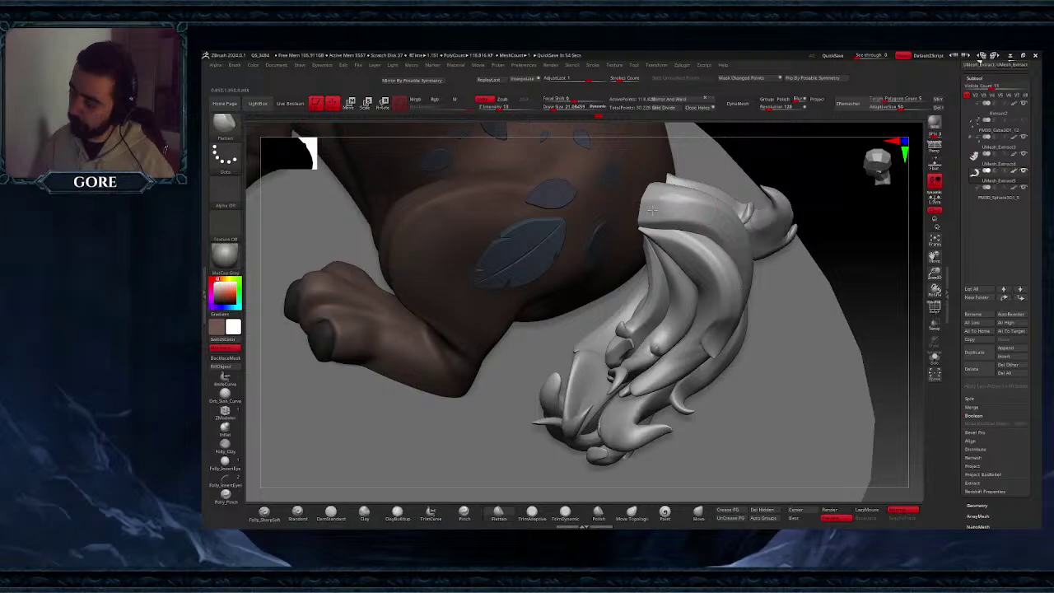
pyautogui.moveTo(729, 210); pyautogui.dragTo(701, 196, button='right')
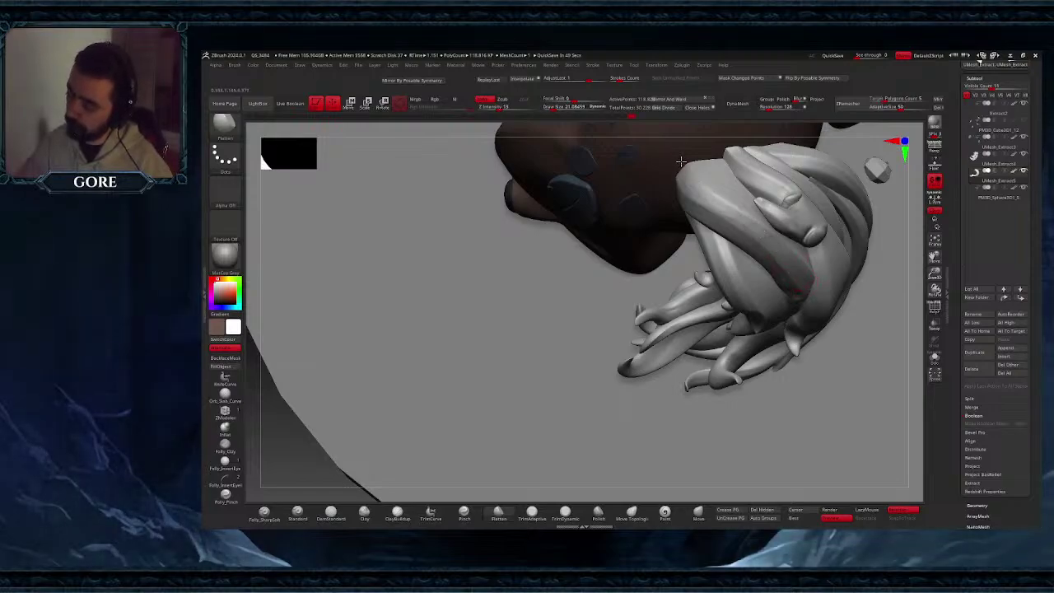
# - Try flattening the lower end of the thick curled lock with the brush at about 30 and undo the stroke
pyautogui.press('space')
pyautogui.moveTo(703, 196); pyautogui.dragTo(709, 196)
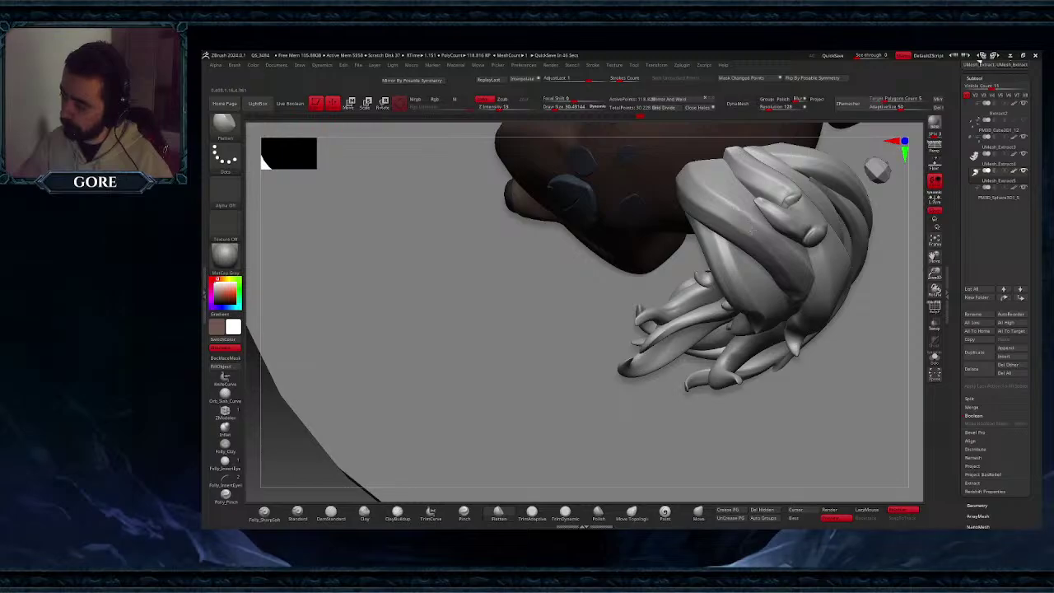
pyautogui.moveTo(784, 262); pyautogui.dragTo(794, 281)
pyautogui.moveTo(796, 285); pyautogui.dragTo(779, 227, button='right')
pyautogui.hotkey('ctrl', 'z')
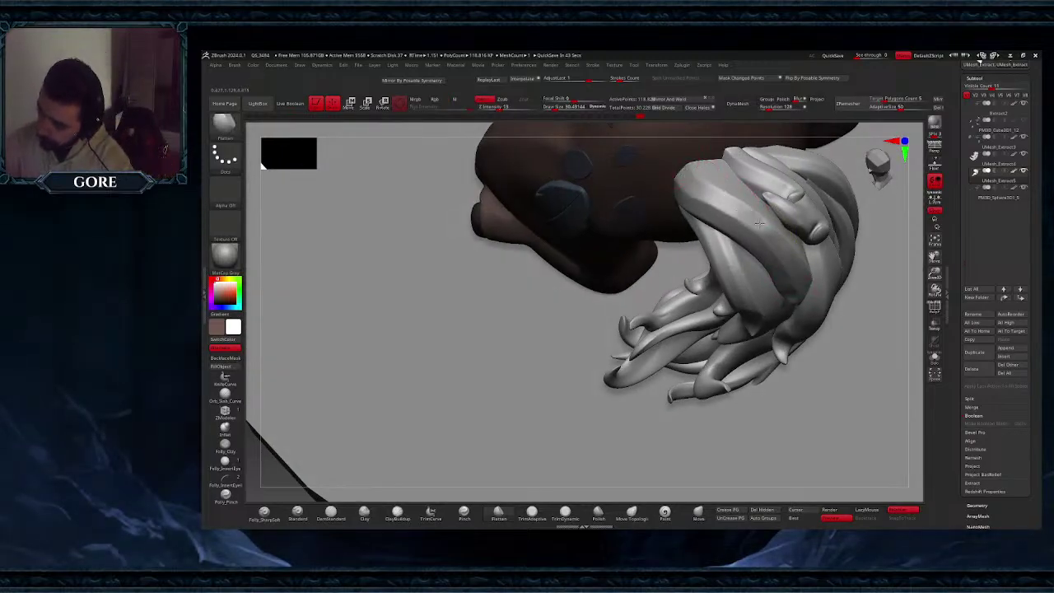
pyautogui.moveTo(807, 292)
pyautogui.mouseDown(button='right')
pyautogui.moveTo(791, 346)
pyautogui.moveTo(802, 284)
pyautogui.moveTo(799, 302)
pyautogui.moveTo(796, 293)
pyautogui.mouseUp(button='right')
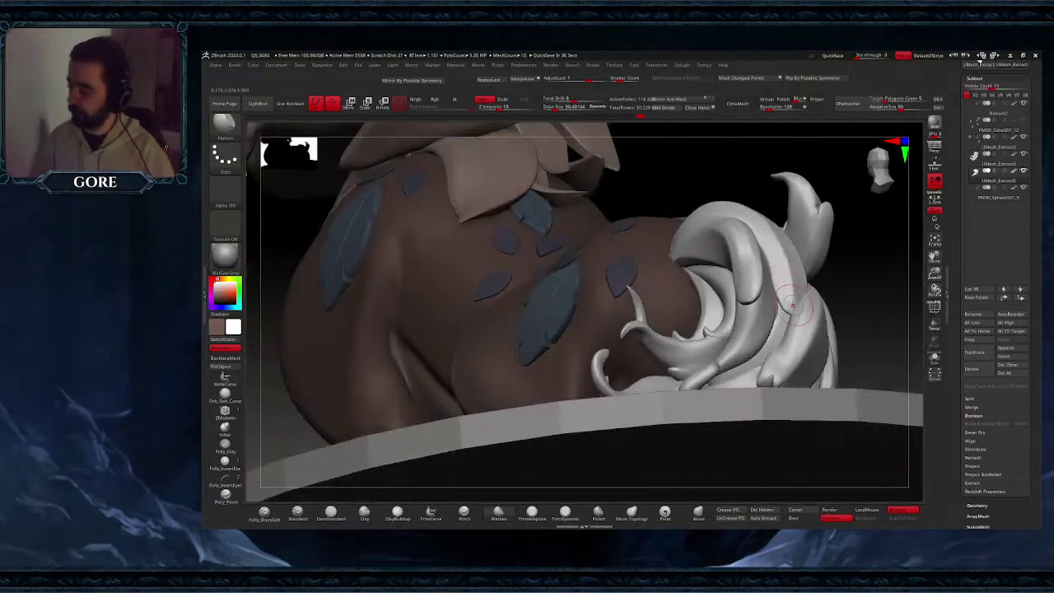
# - Isolate the thick curled lock by hiding the rest of its subtool and all other subtools
pyautogui.hotkey('ctrl', 'shift', 'z')
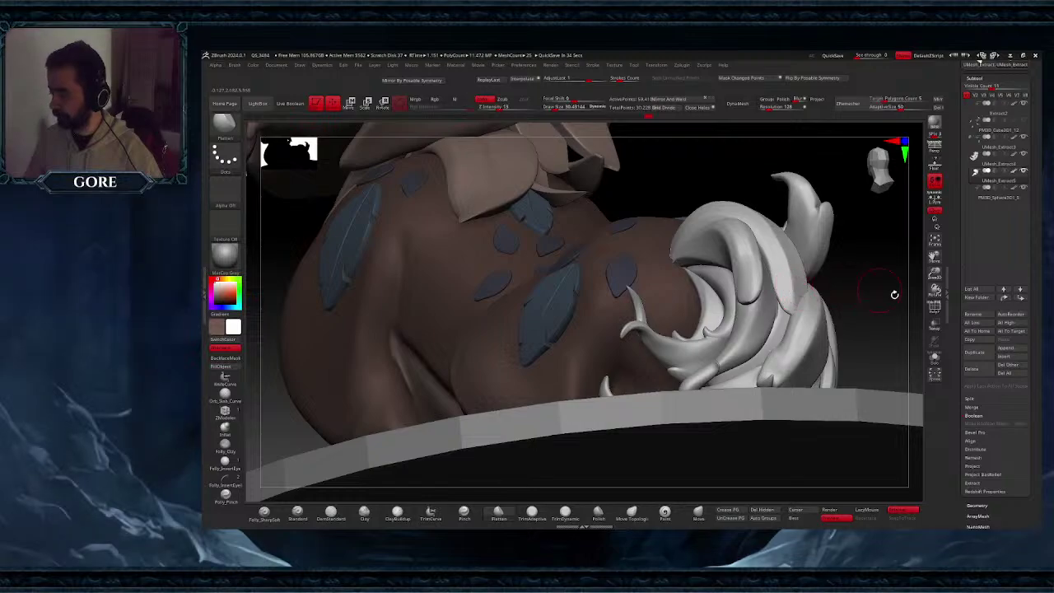
pyautogui.click(935, 360)
pyautogui.moveTo(823, 321); pyautogui.dragTo(805, 308, button='right')
# - Reduce the brush size to about 19 and mask a small patch at the pointed end of the lock's front ridge
pyautogui.press('space')
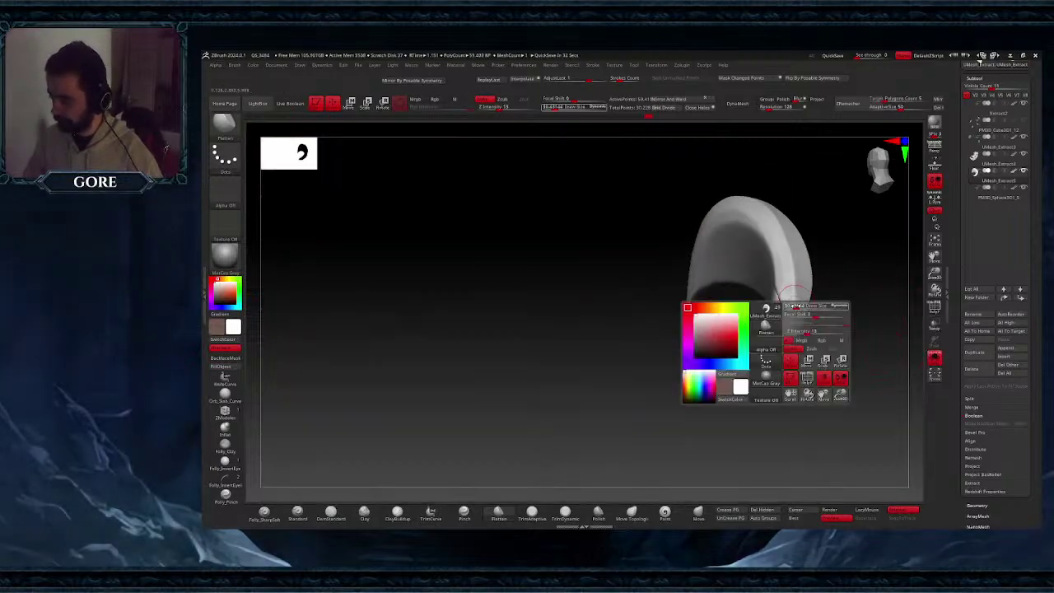
pyautogui.moveTo(817, 306); pyautogui.dragTo(823, 306)
pyautogui.keyDown('ctrl'); pyautogui.moveTo(792, 295); pyautogui.dragTo(791, 308, button='right'); pyautogui.keyUp('ctrl')
pyautogui.press('space')
pyautogui.moveTo(808, 301)
pyautogui.mouseDown()
pyautogui.moveTo(795, 307)
pyautogui.moveTo(780, 279)
pyautogui.mouseUp()
pyautogui.keyDown('ctrl'); pyautogui.click(840, 350); pyautogui.keyUp('ctrl')
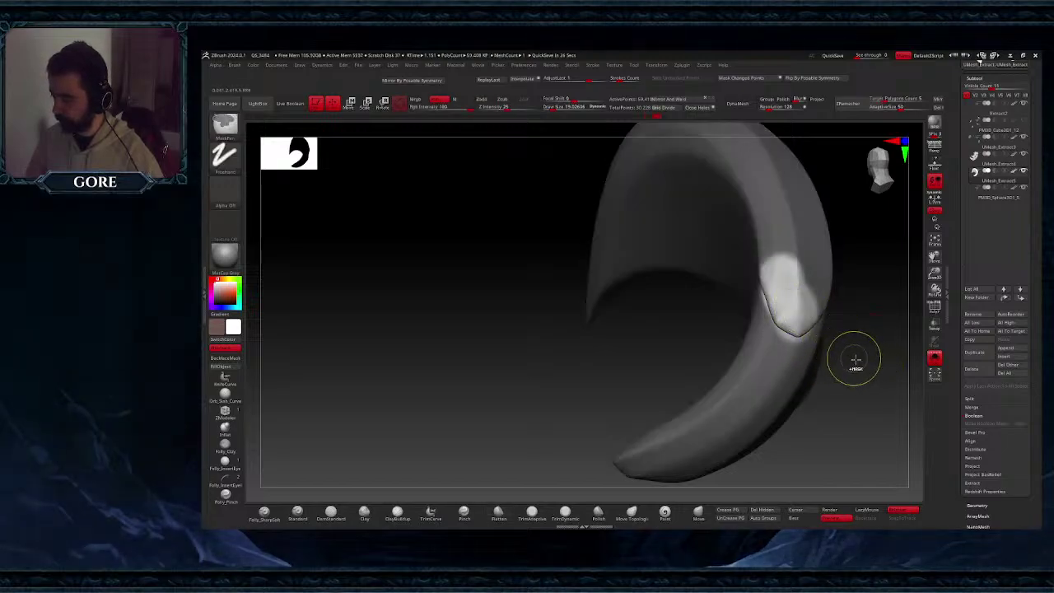
pyautogui.keyDown('ctrl'); pyautogui.click(868, 376); pyautogui.keyUp('ctrl')
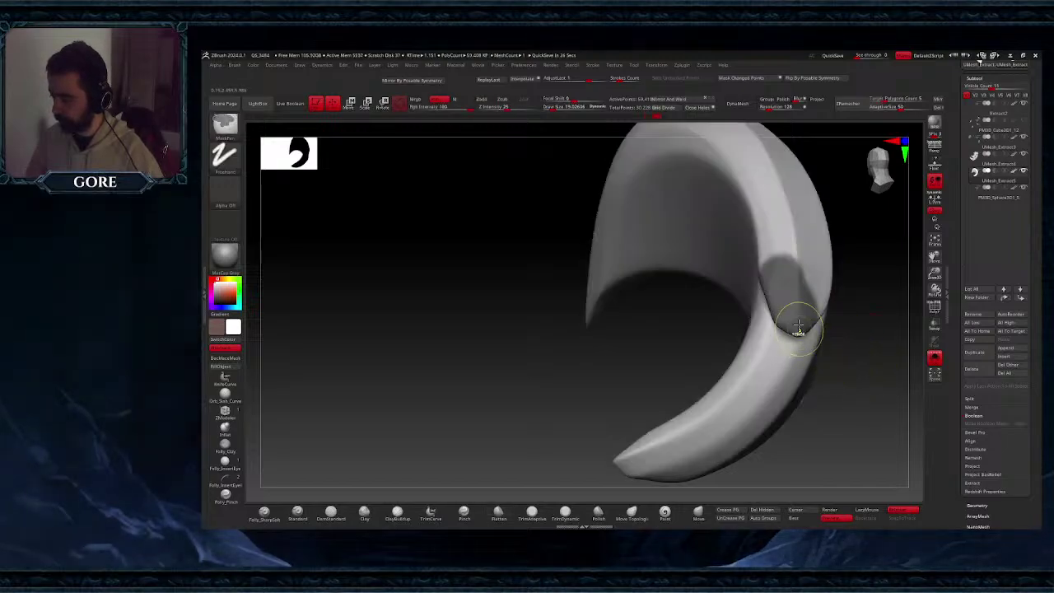
# - Soften the patch's mask edge and invert the mask so that only the patch stays editable
pyautogui.keyDown('ctrl'); pyautogui.click(870, 377); pyautogui.keyUp('ctrl')
pyautogui.keyDown('ctrl'); pyautogui.click(862, 344); pyautogui.keyUp('ctrl')
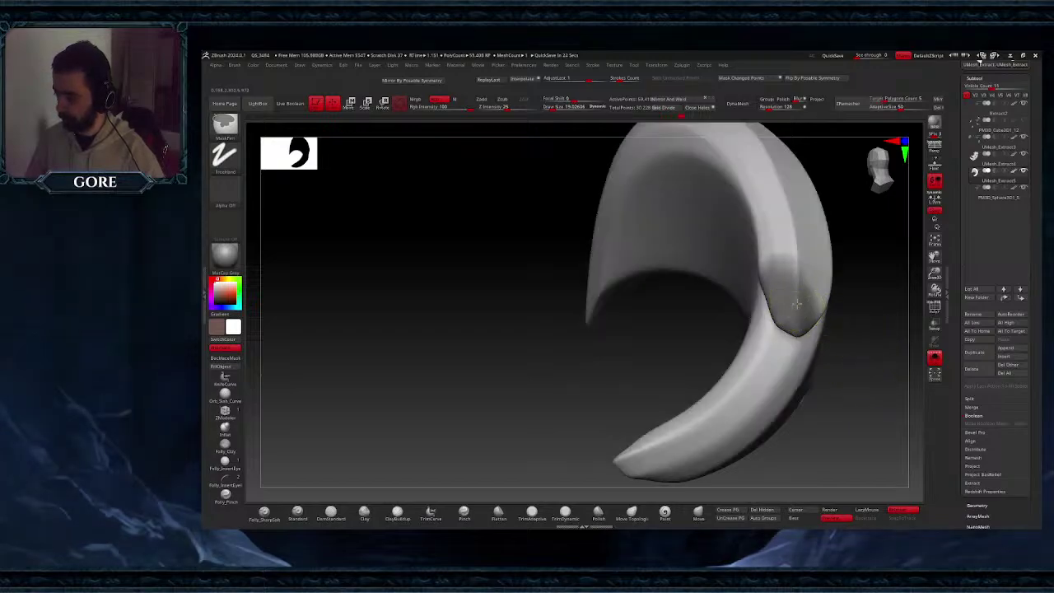
pyautogui.keyDown('ctrl'); pyautogui.click(861, 365); pyautogui.keyUp('ctrl')
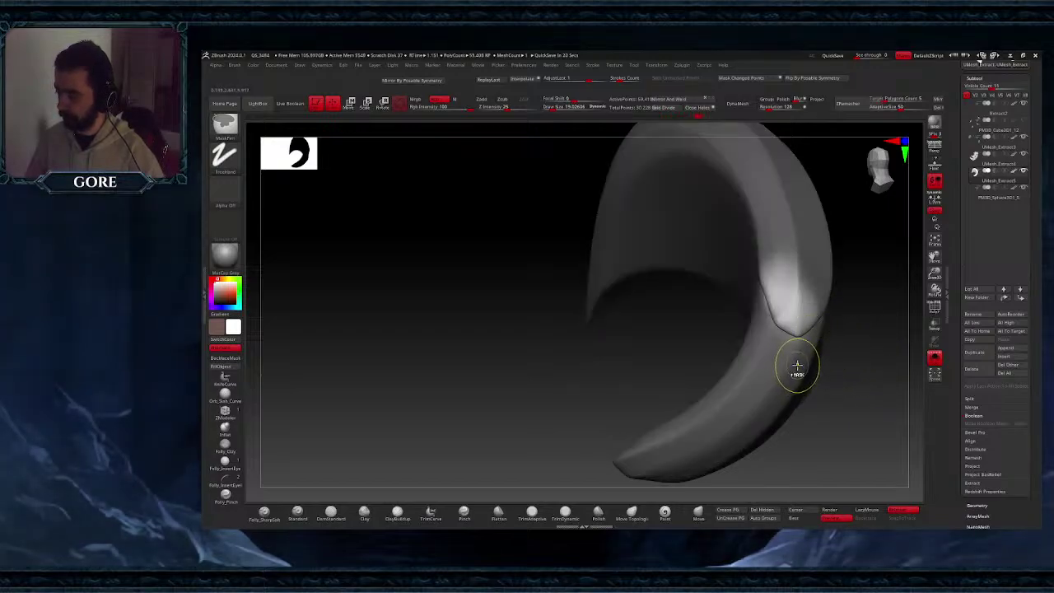
# - Try unmasking a spot on the lock just below the patch and undo each attempt
pyautogui.hotkey('ctrl', 'z')
pyautogui.keyDown('ctrl'); pyautogui.keyDown('alt'); pyautogui.moveTo(791, 361); pyautogui.dragTo(783, 360); pyautogui.keyUp('alt'); pyautogui.keyUp('ctrl')
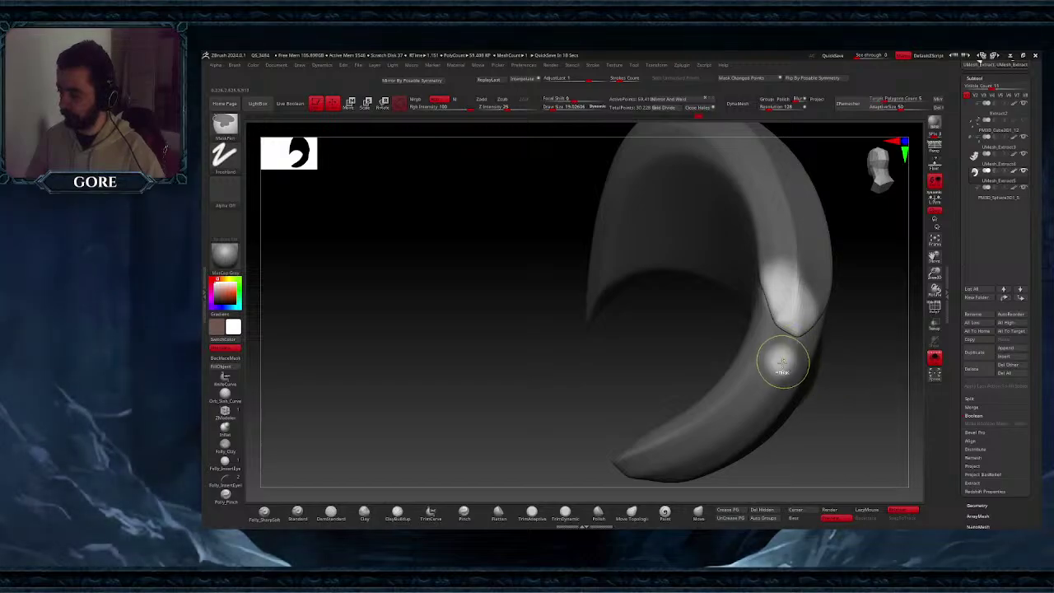
pyautogui.hotkey('ctrl', 'z')
pyautogui.keyDown('ctrl'); pyautogui.keyDown('alt'); pyautogui.click(770, 372); pyautogui.keyUp('alt'); pyautogui.keyUp('ctrl')
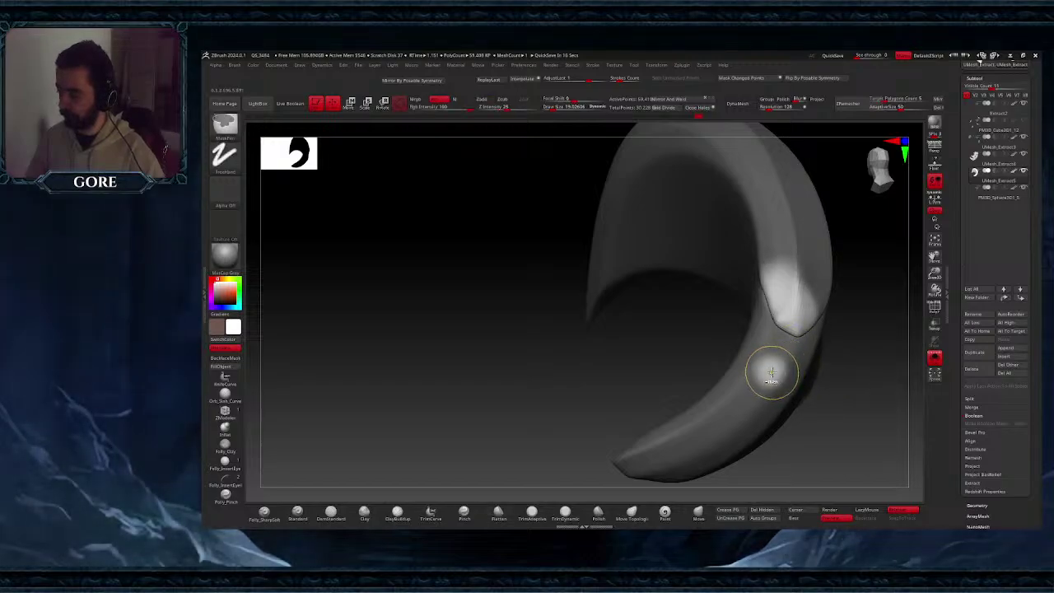
pyautogui.hotkey('ctrl', 'z')
# - Blur the patch's mask further and invert it again, leaving the rest of the curled lock protected
pyautogui.keyDown('ctrl'); pyautogui.click(850, 370); pyautogui.keyUp('ctrl')
pyautogui.keyDown('ctrl'); pyautogui.click(786, 319); pyautogui.keyUp('ctrl')
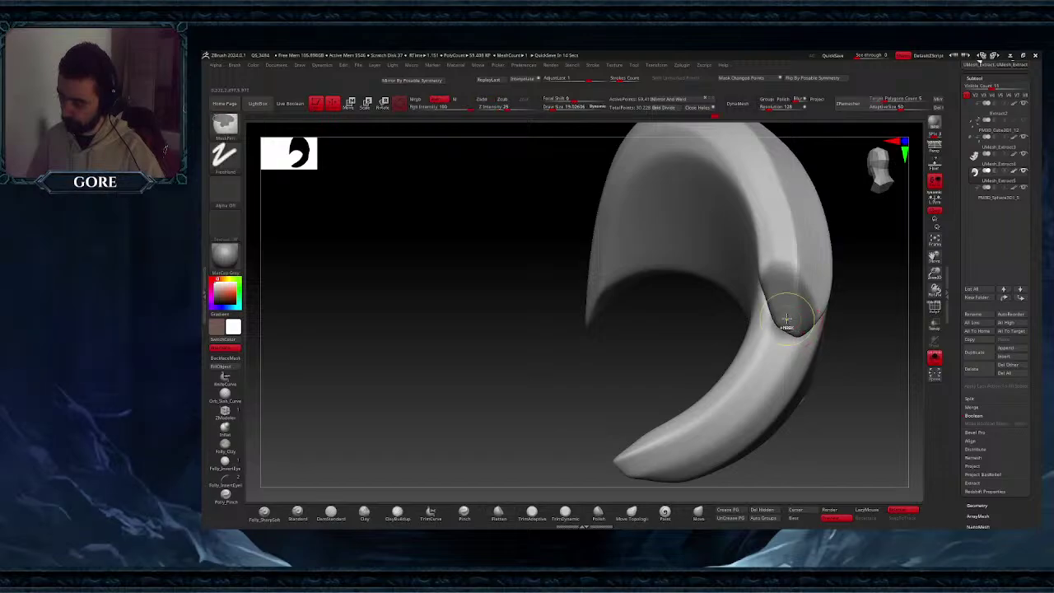
pyautogui.keyDown('ctrl'); pyautogui.click(790, 317); pyautogui.keyUp('ctrl')
pyautogui.keyDown('ctrl'); pyautogui.click(864, 360); pyautogui.keyUp('ctrl')
pyautogui.moveTo(864, 359); pyautogui.dragTo(809, 375)
pyautogui.hotkey('ctrl', 'z')
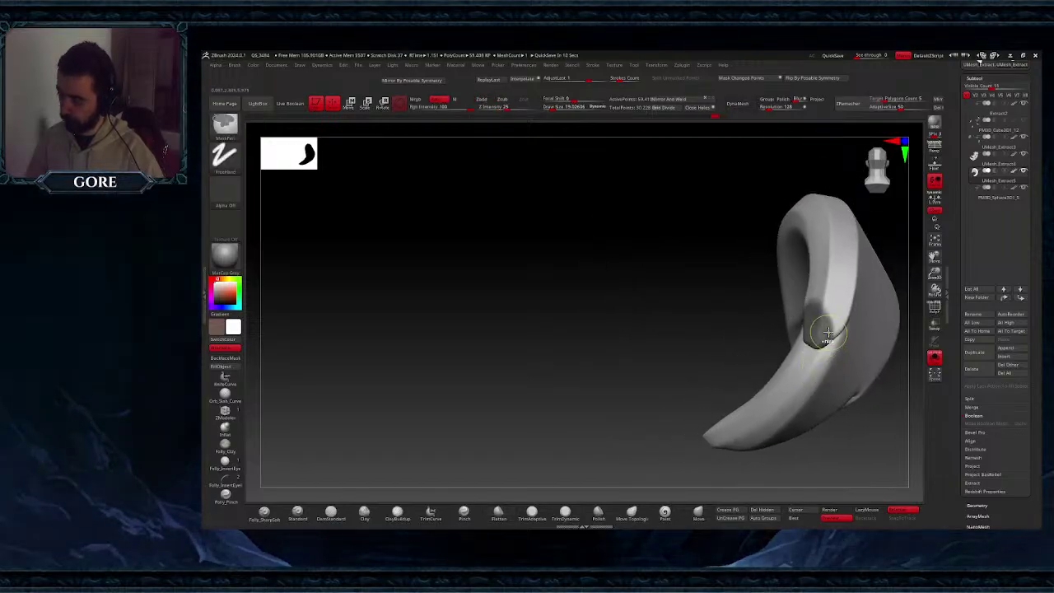
pyautogui.moveTo(782, 338); pyautogui.dragTo(741, 341)
pyautogui.keyDown('ctrl'); pyautogui.click(742, 340); pyautogui.keyUp('ctrl')
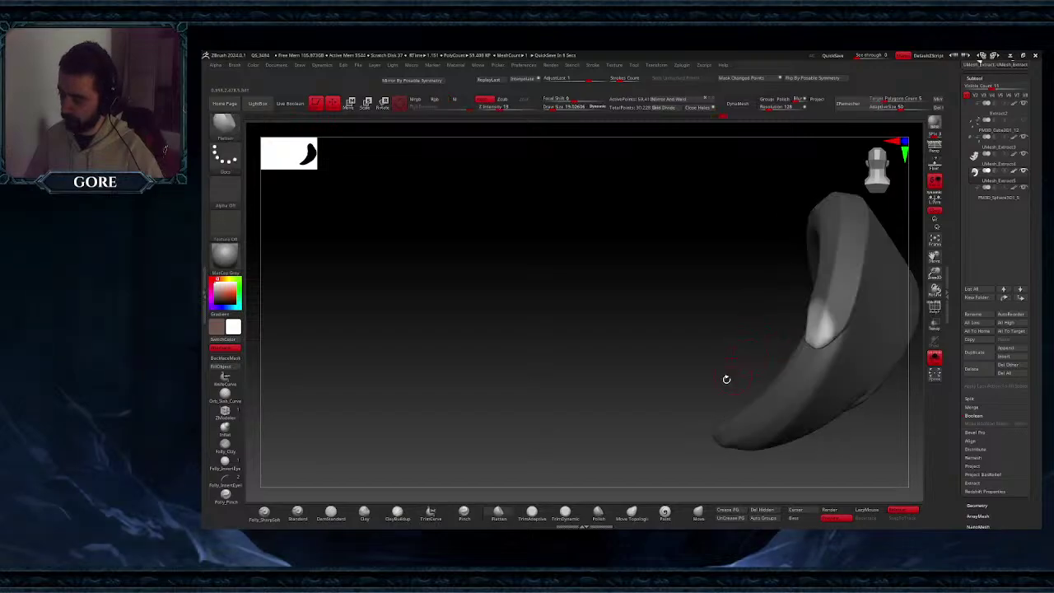
# - Choose the SnakeHook brush, enlarge it to about 42 and pull the unmasked patch outward from the lock's front ridge
pyautogui.click(225, 127)
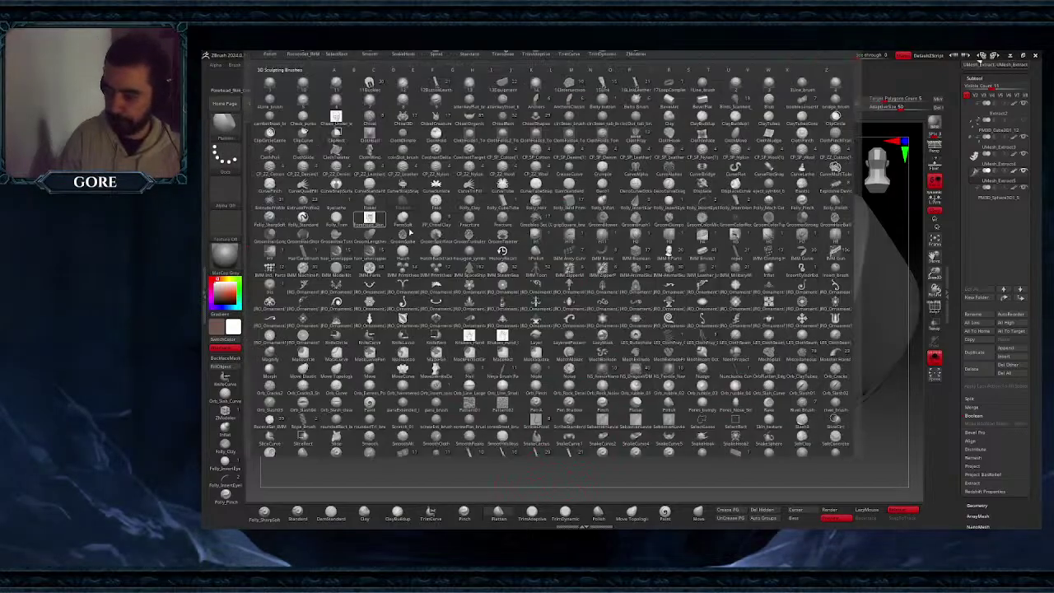
pyautogui.click(704, 437)
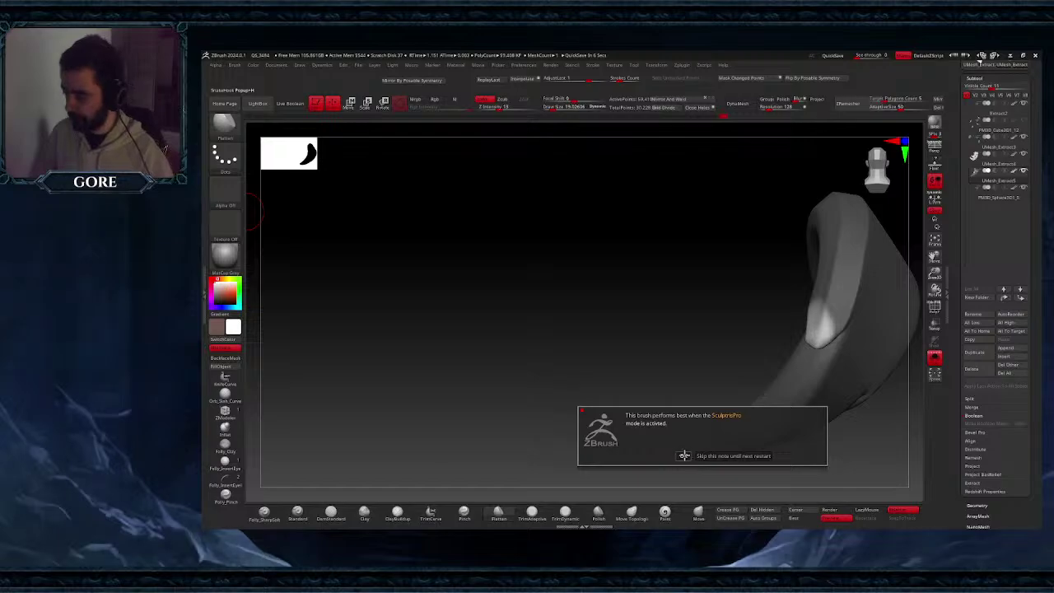
pyautogui.press('space')
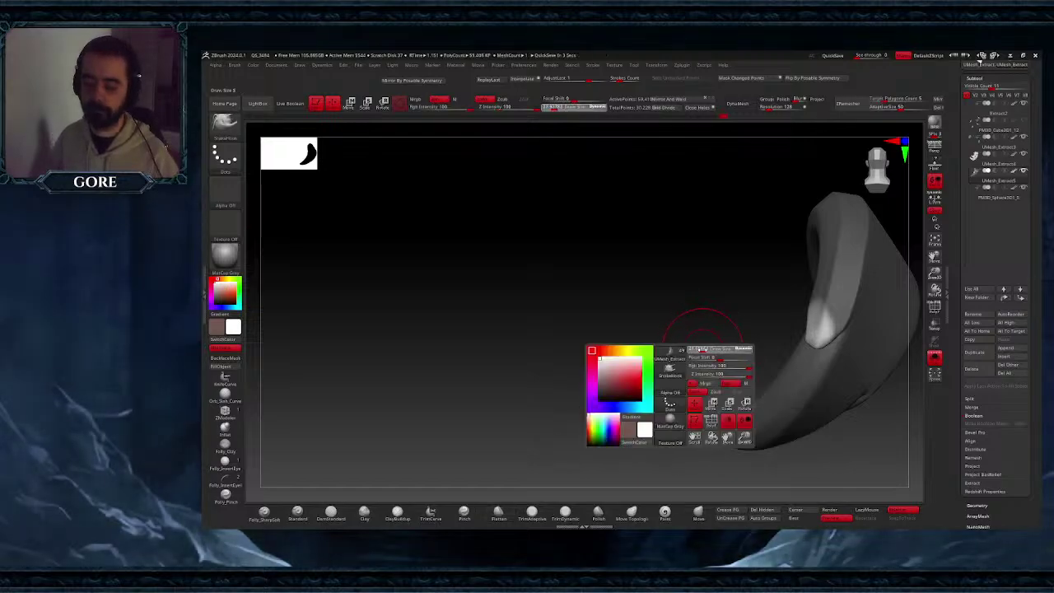
pyautogui.moveTo(703, 349); pyautogui.dragTo(706, 349)
pyautogui.moveTo(706, 346); pyautogui.dragTo(759, 323)
pyautogui.press('space')
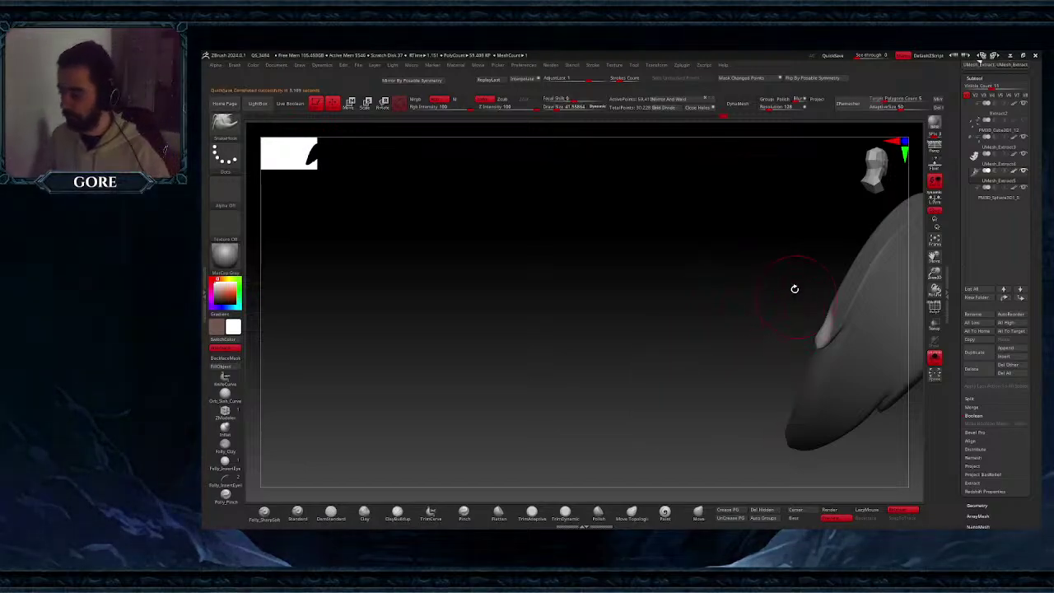
pyautogui.moveTo(931, 256); pyautogui.dragTo(895, 247)
pyautogui.scroll(4, 761, 320)
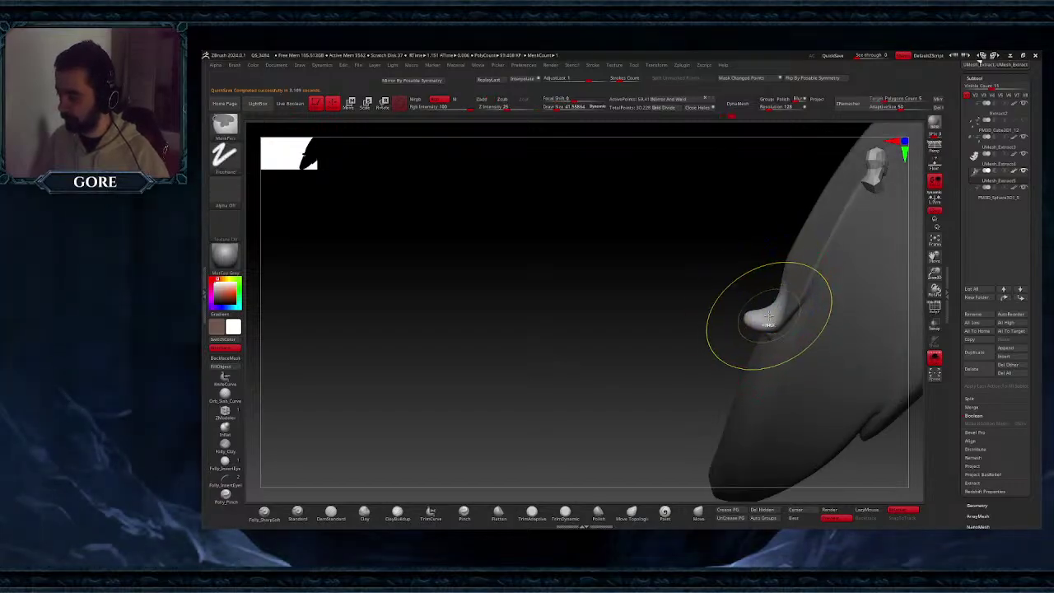
# - Reduce the brush size to about 15, draw the pulled patch into a thin upturned tip and smooth where it meets the ridge
pyautogui.press('space')
pyautogui.moveTo(763, 316); pyautogui.dragTo(753, 316)
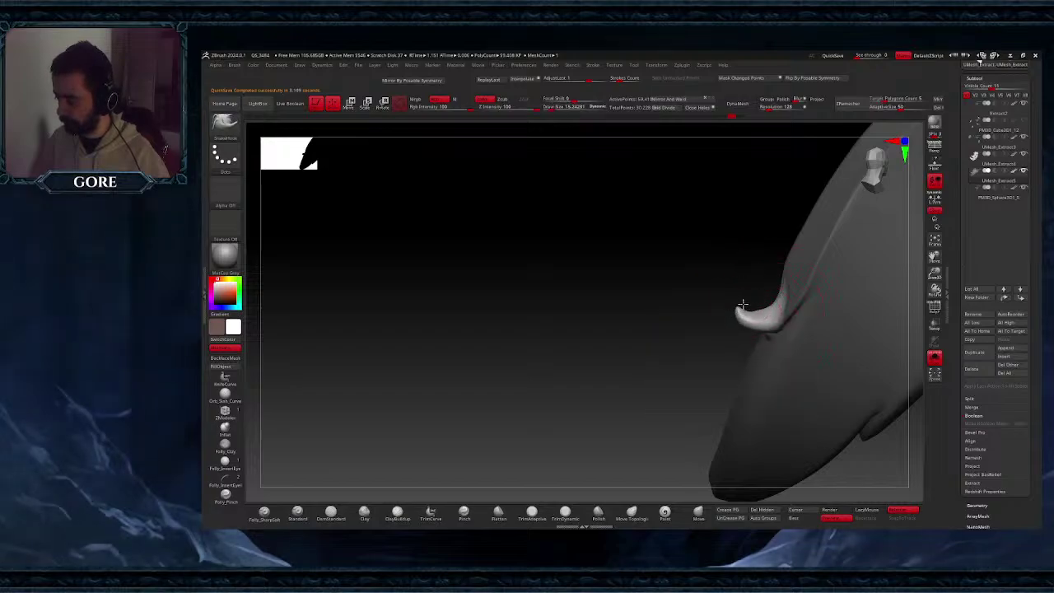
pyautogui.moveTo(779, 305); pyautogui.dragTo(788, 298, button='right')
pyautogui.keyDown('shift'); pyautogui.moveTo(748, 299); pyautogui.dragTo(780, 288); pyautogui.keyUp('shift')
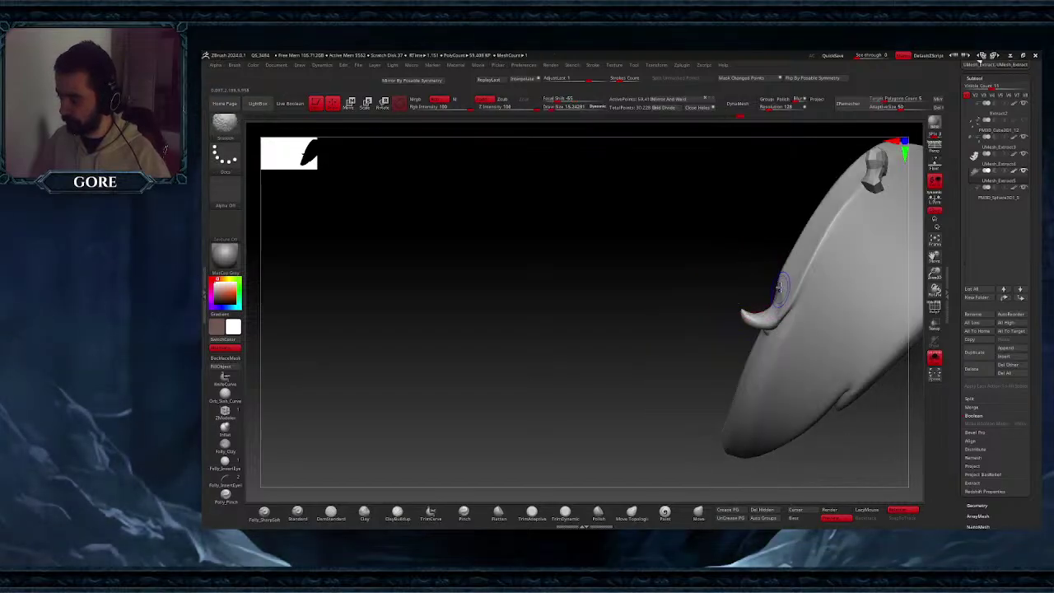
pyautogui.moveTo(776, 299)
pyautogui.mouseDown(button='right')
pyautogui.moveTo(748, 311)
pyautogui.moveTo(777, 316)
pyautogui.mouseUp(button='right')
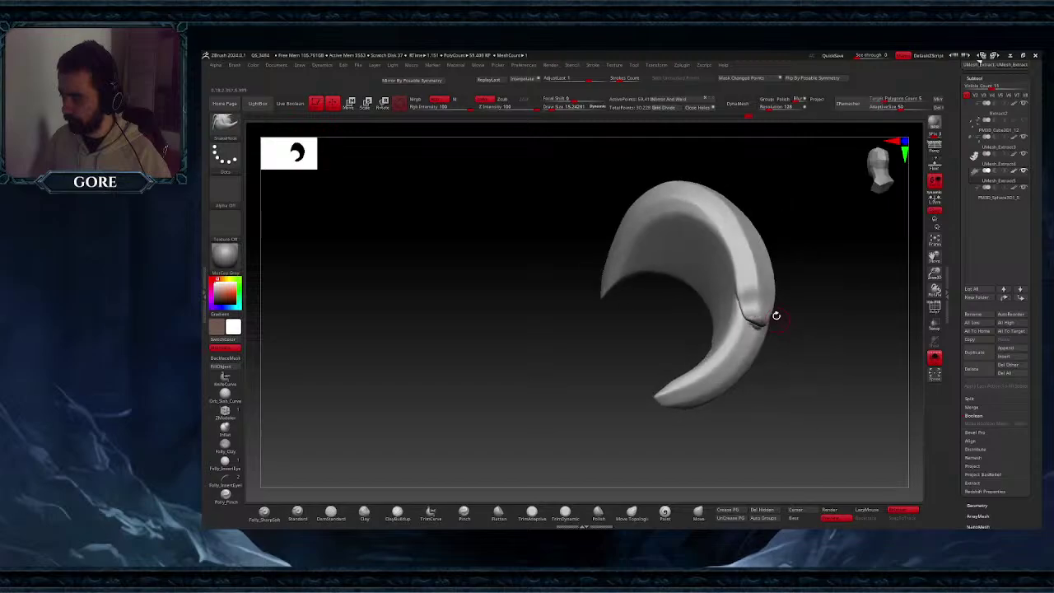
pyautogui.keyDown('shift'); pyautogui.moveTo(746, 278); pyautogui.dragTo(761, 299); pyautogui.keyUp('shift')
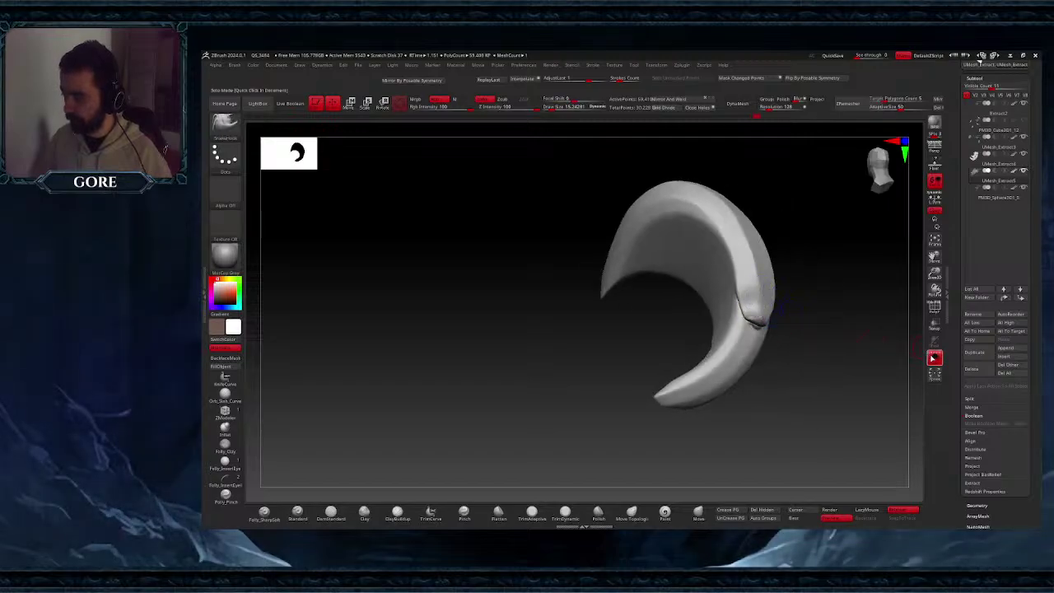
# - Show the whole model again, set the brush size to about 28 and smooth the underside edge of the tail's upper lock
pyautogui.click(932, 358)
pyautogui.moveTo(779, 370); pyautogui.dragTo(816, 375, button='right')
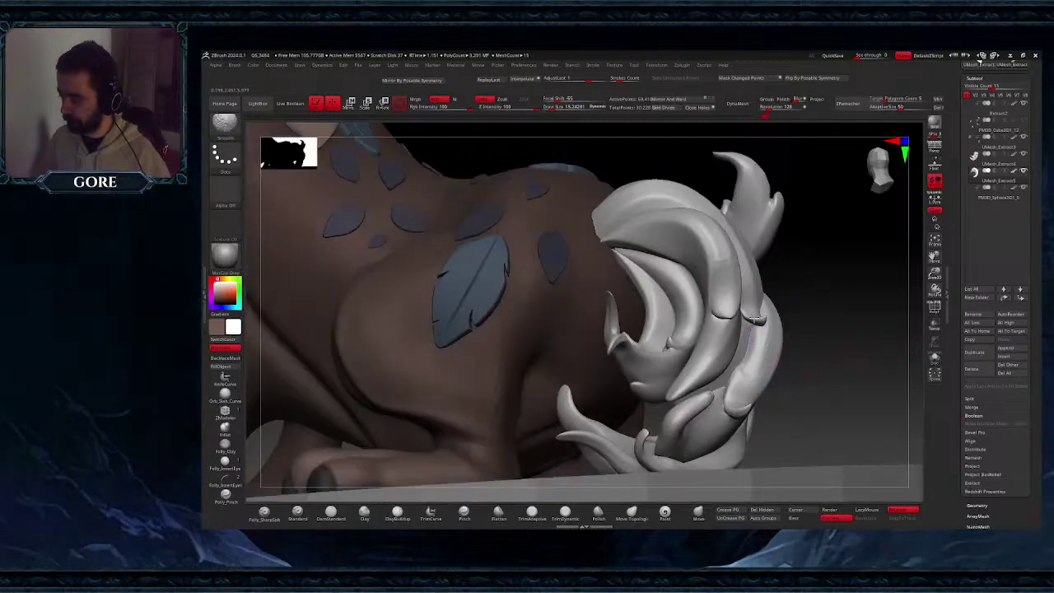
pyautogui.moveTo(747, 304)
pyautogui.keyDown('ctrl'); pyautogui.mouseDown(button='right')
pyautogui.moveTo(777, 335)
pyautogui.moveTo(765, 362)
pyautogui.moveTo(797, 324)
pyautogui.moveTo(751, 315)
pyautogui.mouseUp(button='right'); pyautogui.keyUp('ctrl')
pyautogui.press('space')
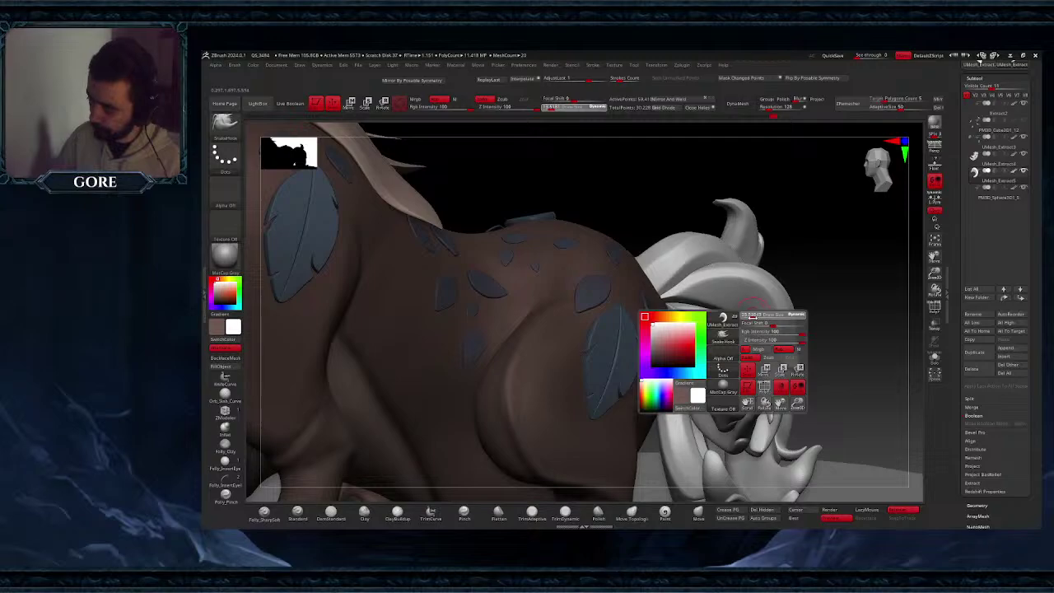
pyautogui.moveTo(751, 314); pyautogui.dragTo(754, 314)
pyautogui.keyDown('alt'); pyautogui.click(754, 313); pyautogui.keyUp('alt')
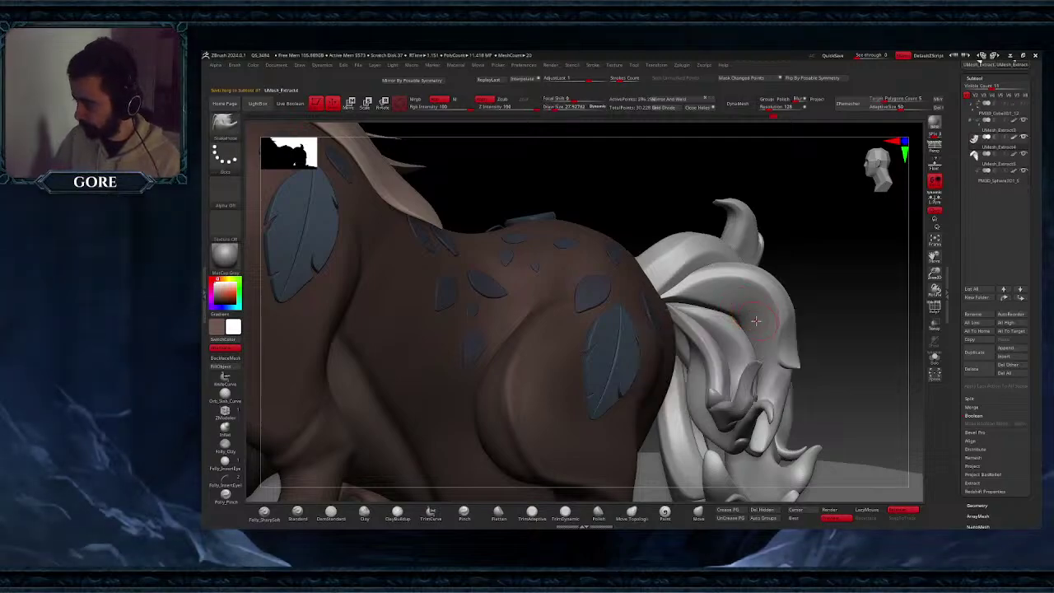
pyautogui.moveTo(754, 313); pyautogui.dragTo(745, 310, button='right')
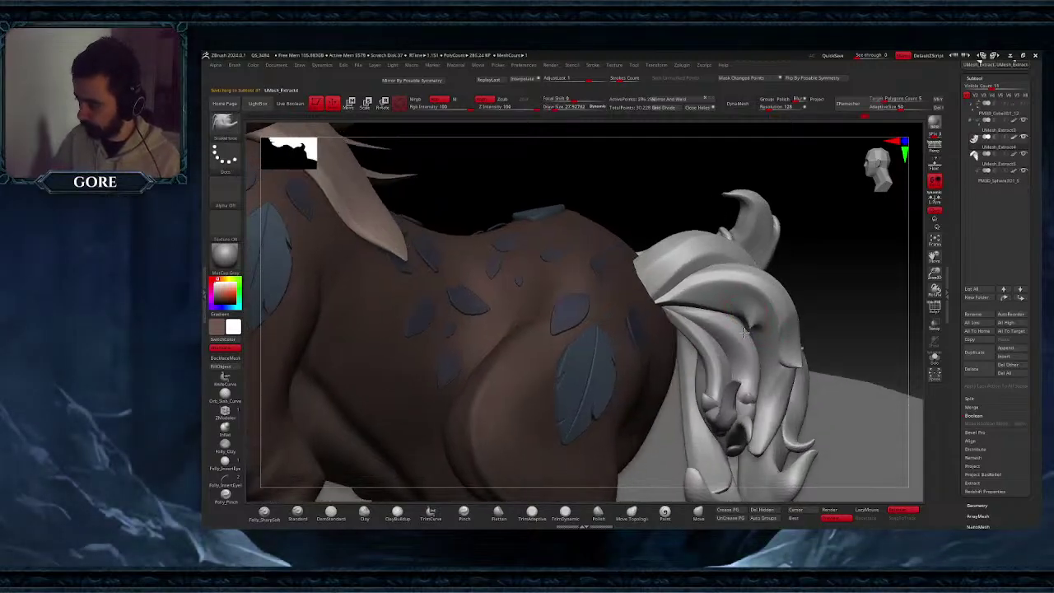
pyautogui.moveTo(760, 328)
pyautogui.mouseDown(button='right')
pyautogui.moveTo(743, 311)
pyautogui.moveTo(771, 323)
pyautogui.moveTo(756, 335)
pyautogui.mouseUp(button='right')
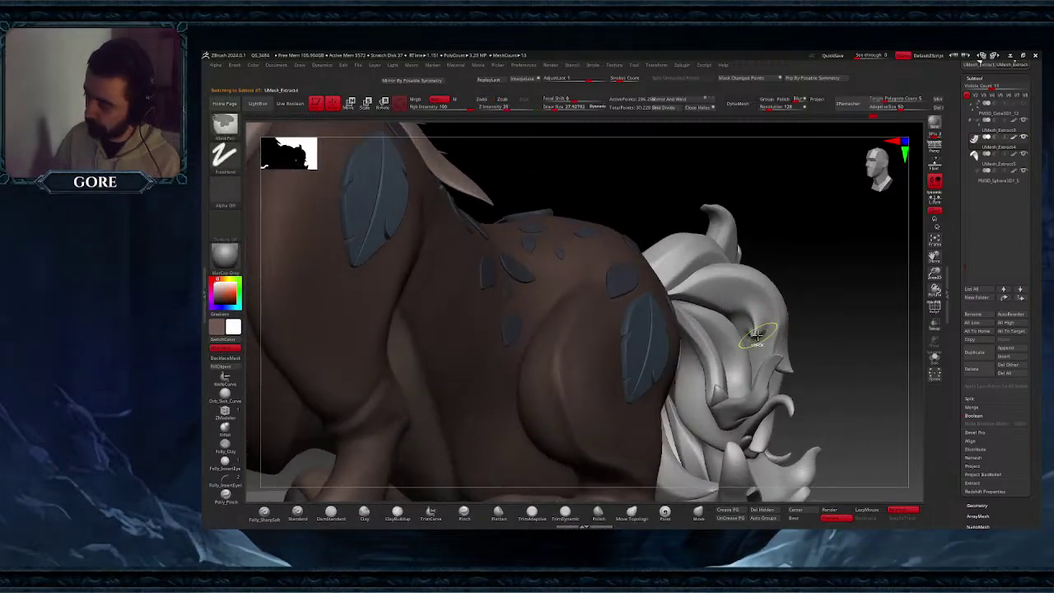
pyautogui.hotkey('ctrl', 'z')
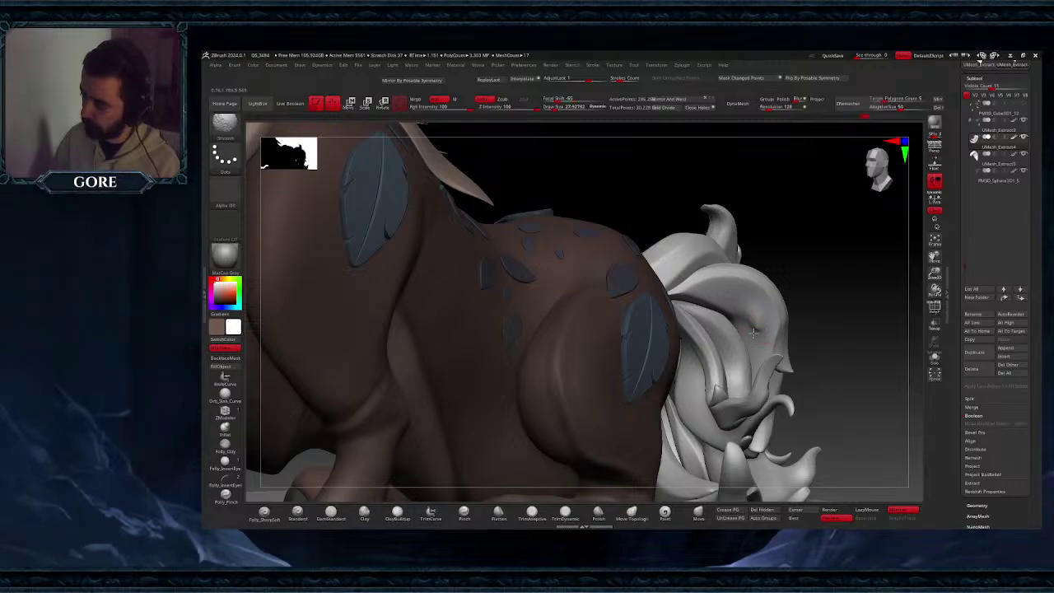
pyautogui.keyDown('shift'); pyautogui.moveTo(753, 332); pyautogui.dragTo(757, 327); pyautogui.keyUp('shift')
# - Examine the reshaped tail from several sides and judge its silhouette against the whole creature
pyautogui.moveTo(761, 336)
pyautogui.mouseDown(button='right')
pyautogui.moveTo(700, 354)
pyautogui.moveTo(751, 380)
pyautogui.moveTo(758, 356)
pyautogui.moveTo(716, 341)
pyautogui.moveTo(745, 325)
pyautogui.moveTo(710, 352)
pyautogui.moveTo(738, 364)
pyautogui.moveTo(725, 371)
pyautogui.moveTo(745, 371)
pyautogui.mouseUp(button='right')
pyautogui.moveTo(738, 387)
pyautogui.mouseDown(button='right')
pyautogui.moveTo(628, 376)
pyautogui.moveTo(692, 391)
pyautogui.moveTo(763, 462)
pyautogui.moveTo(783, 402)
pyautogui.moveTo(779, 308)
pyautogui.mouseUp(button='right')
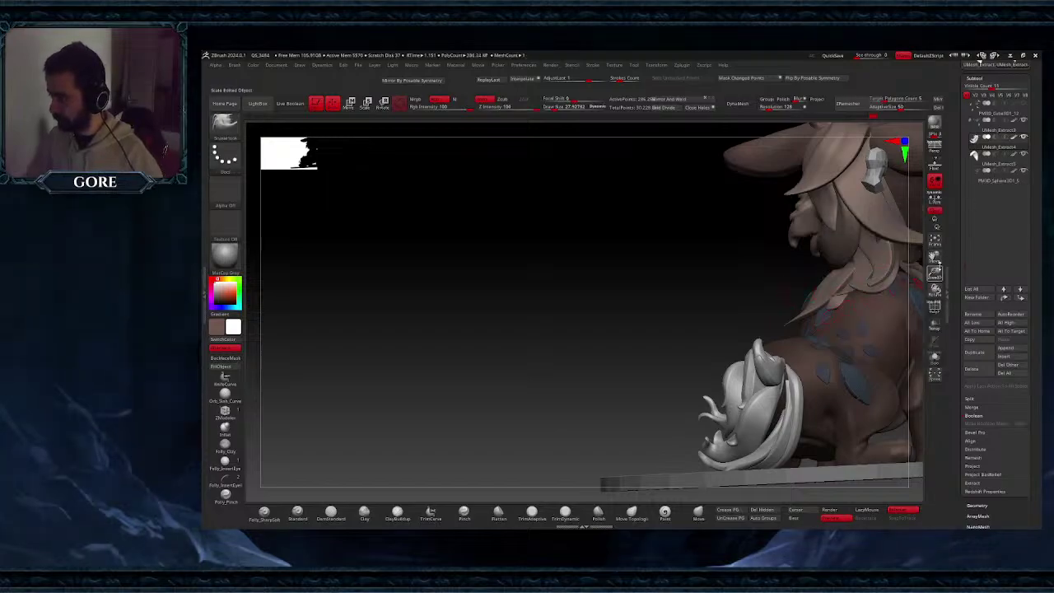
pyautogui.keyDown('alt'); pyautogui.moveTo(812, 376); pyautogui.dragTo(777, 288, button='right'); pyautogui.keyUp('alt')
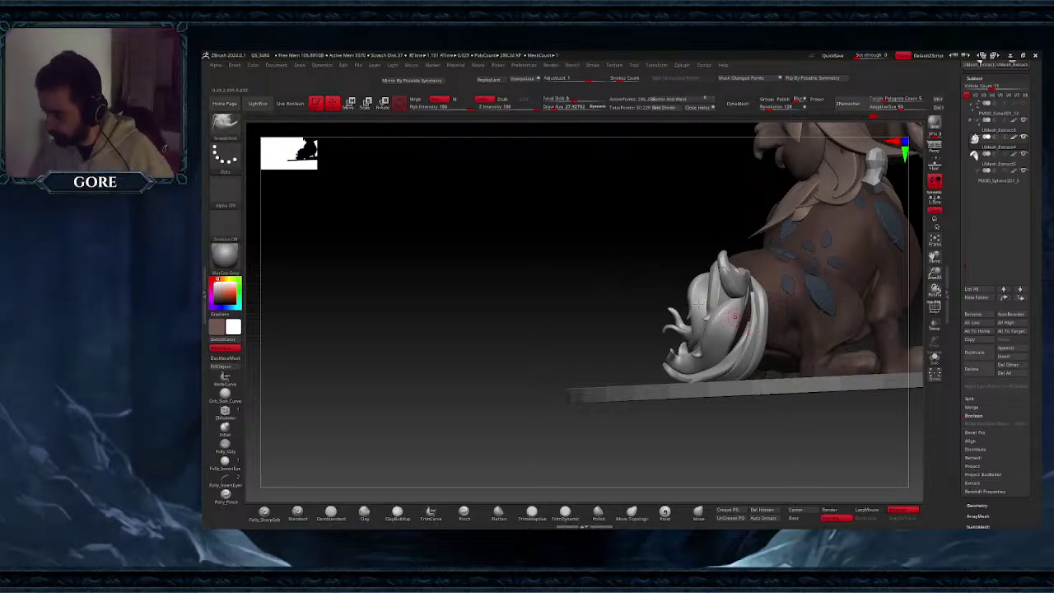
pyautogui.moveTo(633, 284); pyautogui.dragTo(675, 311, button='right')
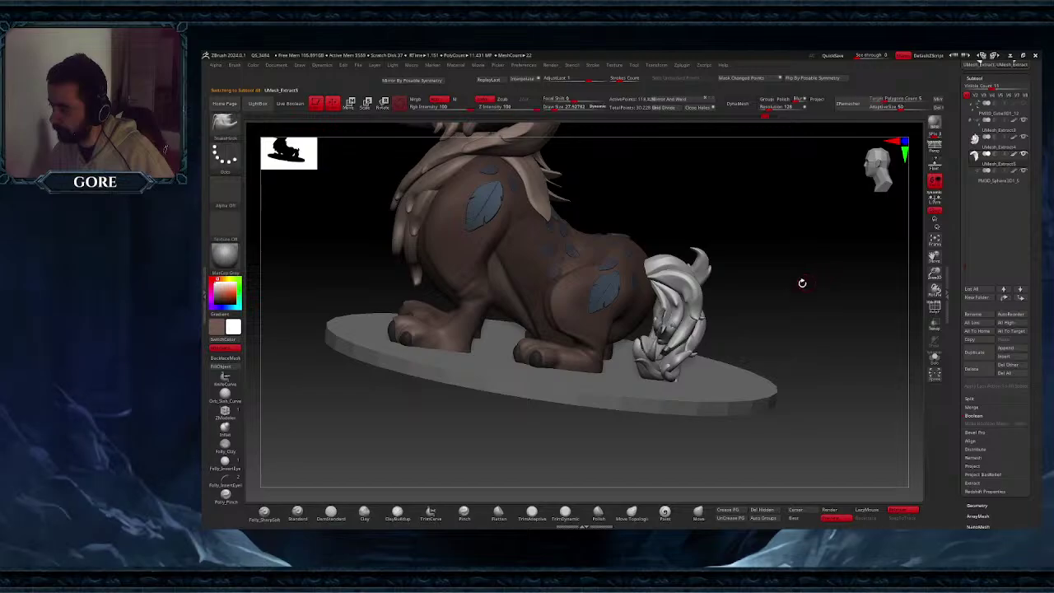
pyautogui.moveTo(799, 283)
pyautogui.mouseDown(button='right')
pyautogui.moveTo(725, 303)
pyautogui.moveTo(755, 309)
pyautogui.moveTo(771, 289)
pyautogui.moveTo(781, 315)
pyautogui.moveTo(765, 305)
pyautogui.moveTo(840, 337)
pyautogui.mouseUp(button='right')
pyautogui.moveTo(840, 338); pyautogui.dragTo(824, 287)
pyautogui.moveTo(937, 255); pyautogui.dragTo(942, 328)
pyautogui.moveTo(854, 324); pyautogui.dragTo(797, 337)
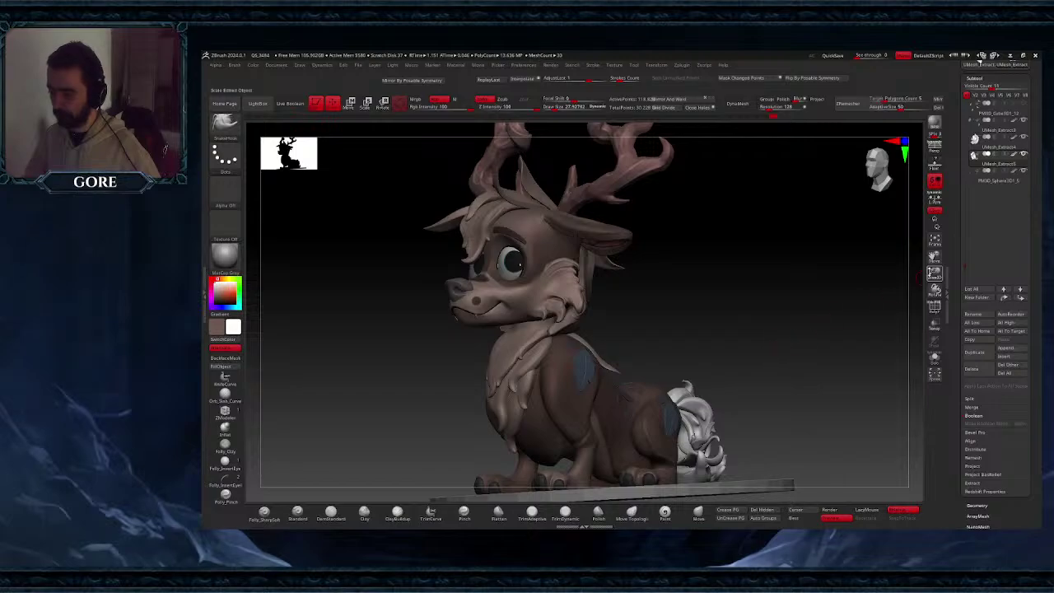
pyautogui.moveTo(935, 257); pyautogui.dragTo(959, 198)
pyautogui.moveTo(796, 319); pyautogui.dragTo(746, 347)
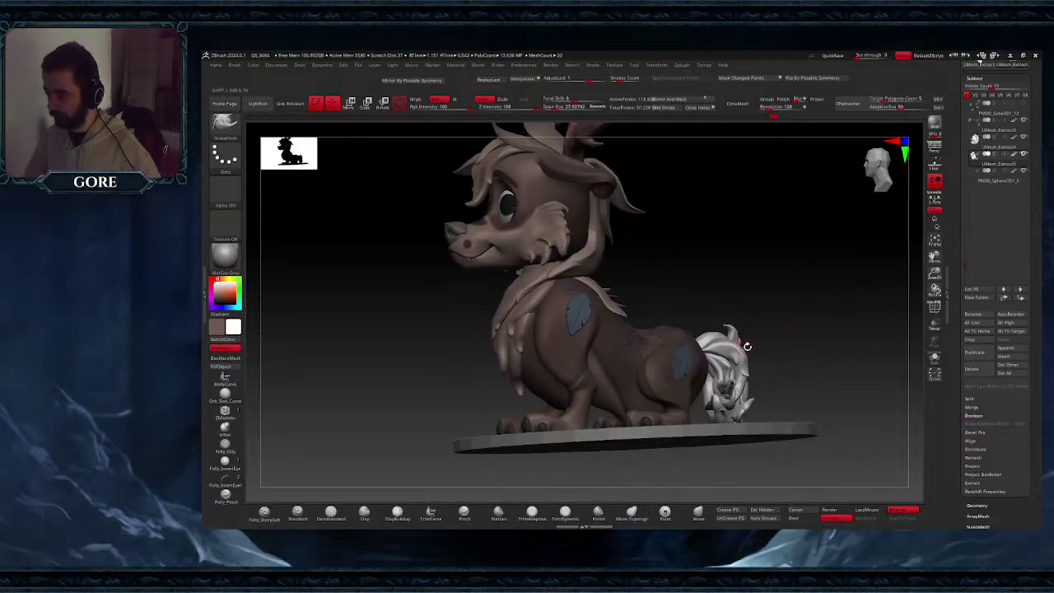
pyautogui.keyDown('ctrl'); pyautogui.moveTo(747, 347); pyautogui.dragTo(734, 390, button='right'); pyautogui.keyUp('ctrl')
pyautogui.moveTo(648, 414)
pyautogui.mouseDown(button='right')
pyautogui.moveTo(651, 400)
pyautogui.moveTo(704, 367)
pyautogui.moveTo(718, 405)
pyautogui.mouseUp(button='right')
# - Sample the mane's light brown colour and fill the uncoloured tail lock subtools with it
pyautogui.keyDown('alt'); pyautogui.click(727, 360); pyautogui.keyUp('alt')
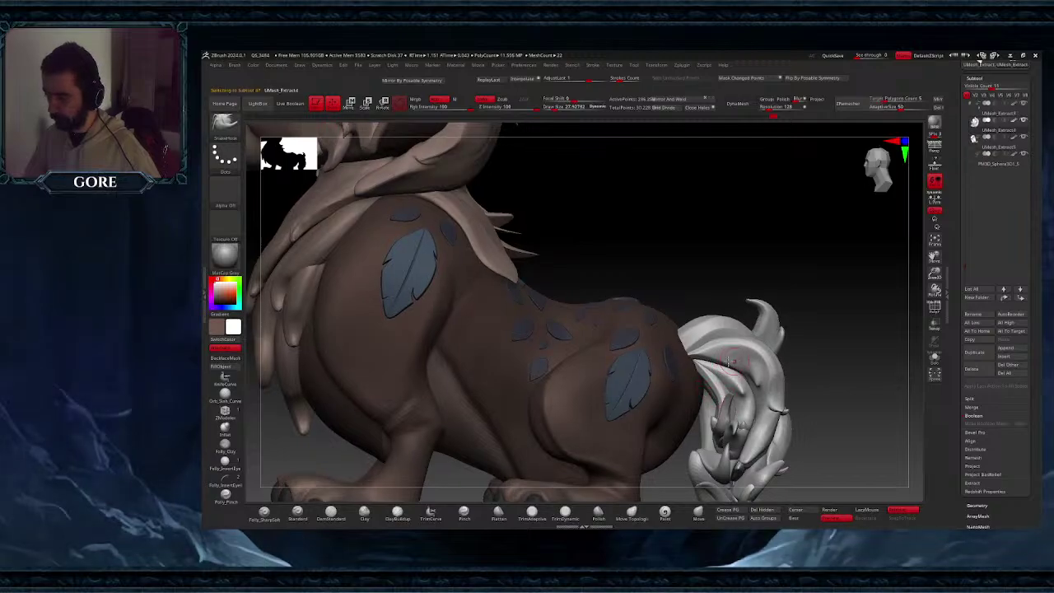
pyautogui.press('c')
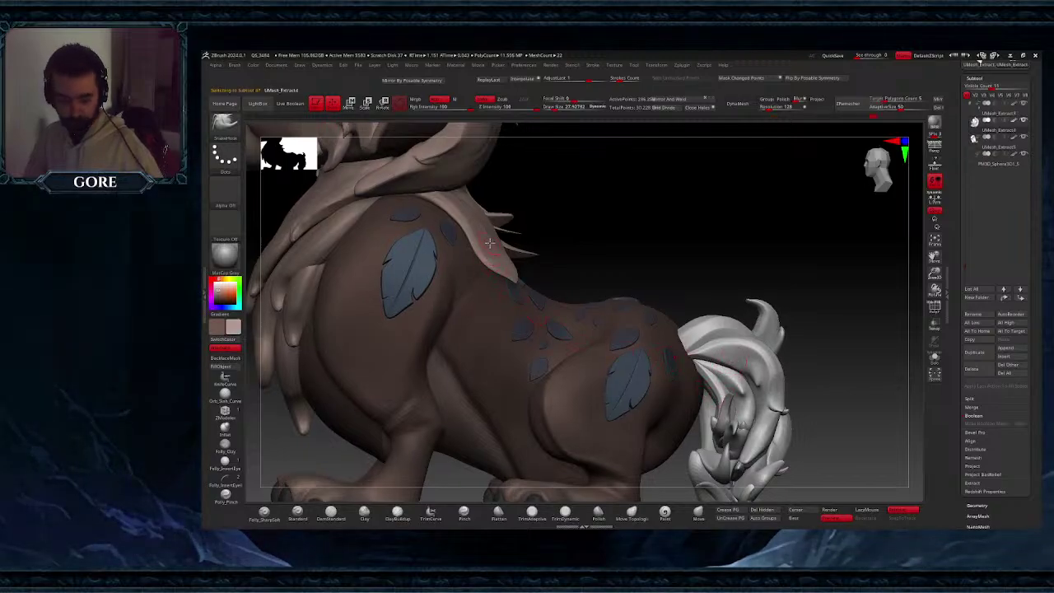
pyautogui.click(238, 372)
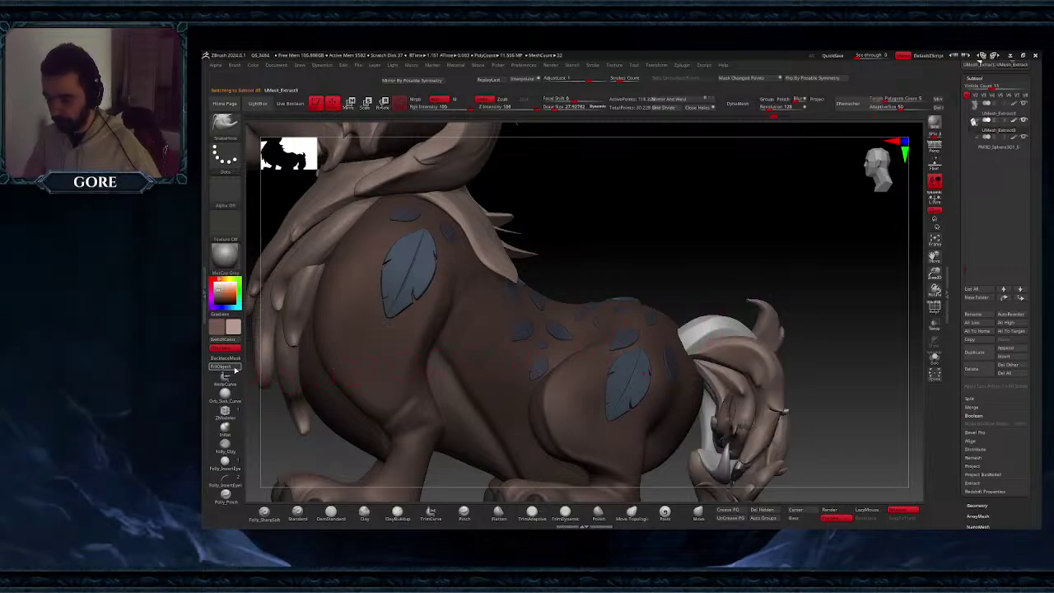
pyautogui.click(237, 371)
pyautogui.keyDown('ctrl'); pyautogui.moveTo(673, 381); pyautogui.dragTo(787, 336, button='right'); pyautogui.keyUp('ctrl')
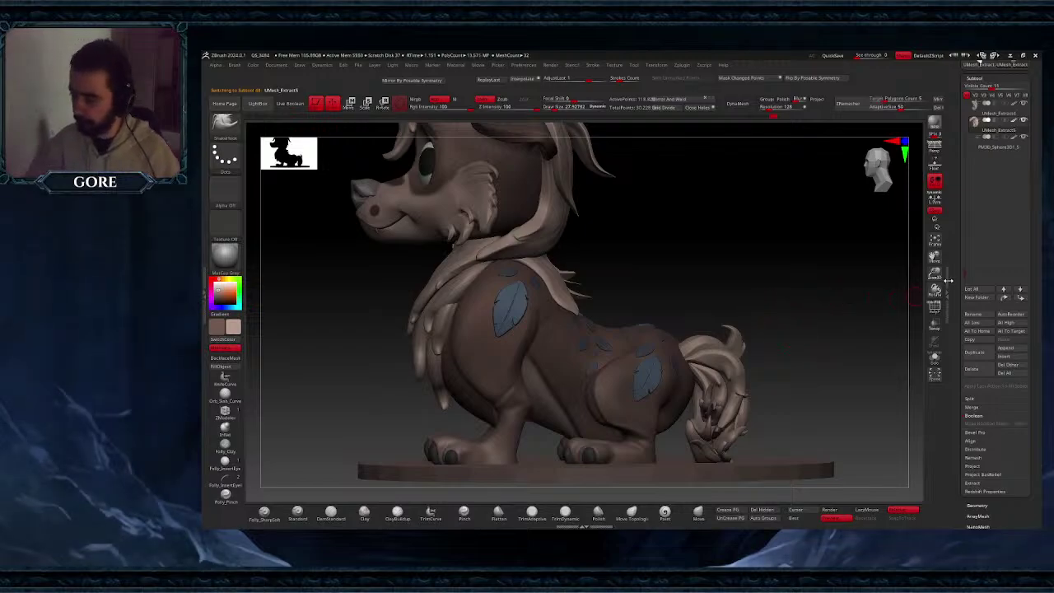
# - Select the creature's body subtool and isolate it from the rest of the model
pyautogui.moveTo(935, 258); pyautogui.dragTo(965, 196)
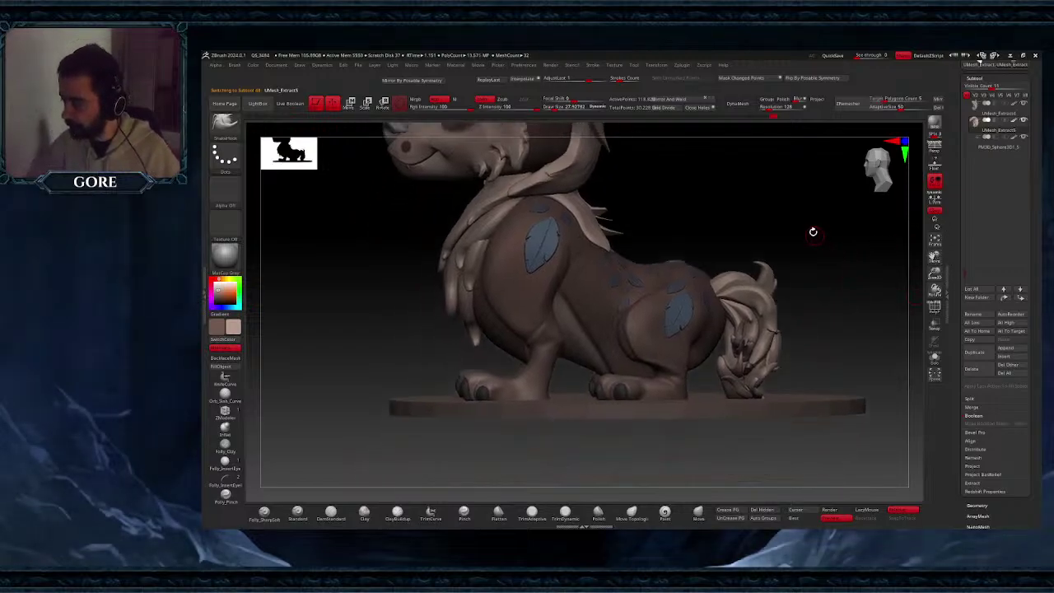
pyautogui.keyDown('alt'); pyautogui.click(577, 304); pyautogui.keyUp('alt')
pyautogui.click(934, 356)
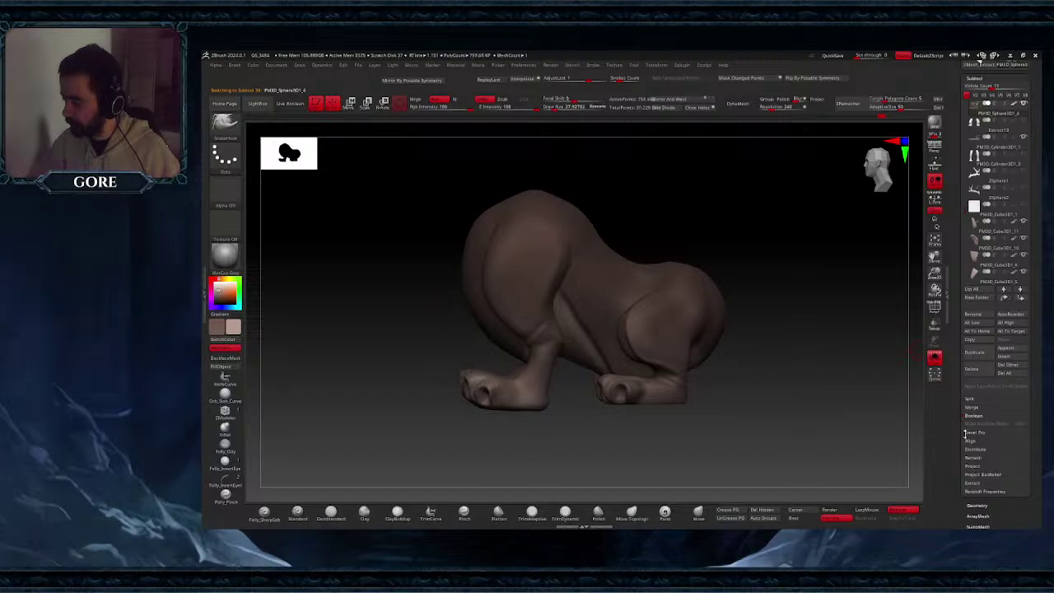
pyautogui.scroll(-5, 964, 433)
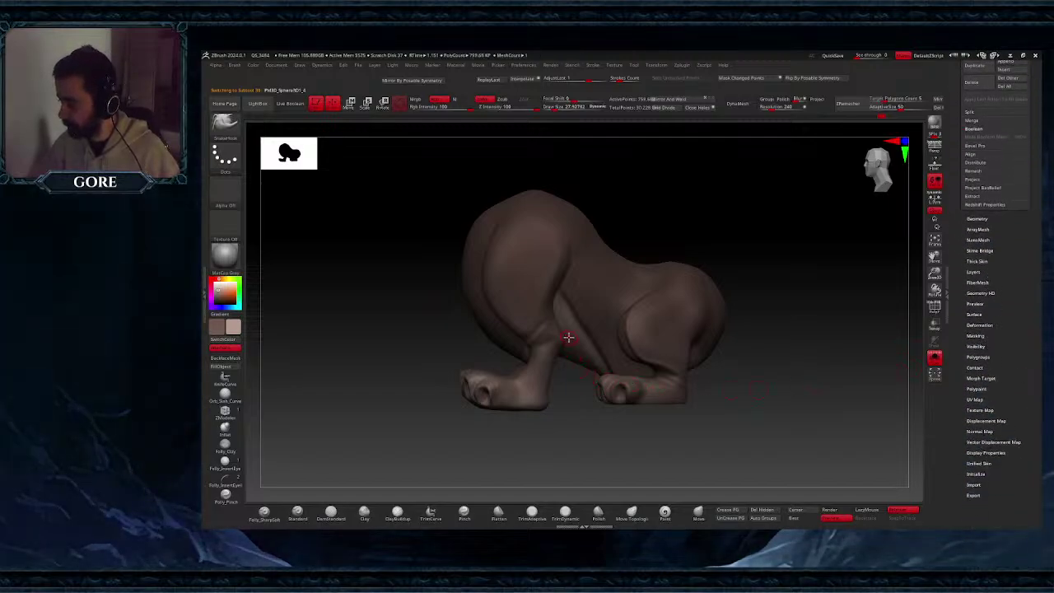
pyautogui.keyDown('ctrl'); pyautogui.moveTo(571, 336); pyautogui.dragTo(840, 334, button='right'); pyautogui.keyUp('ctrl')
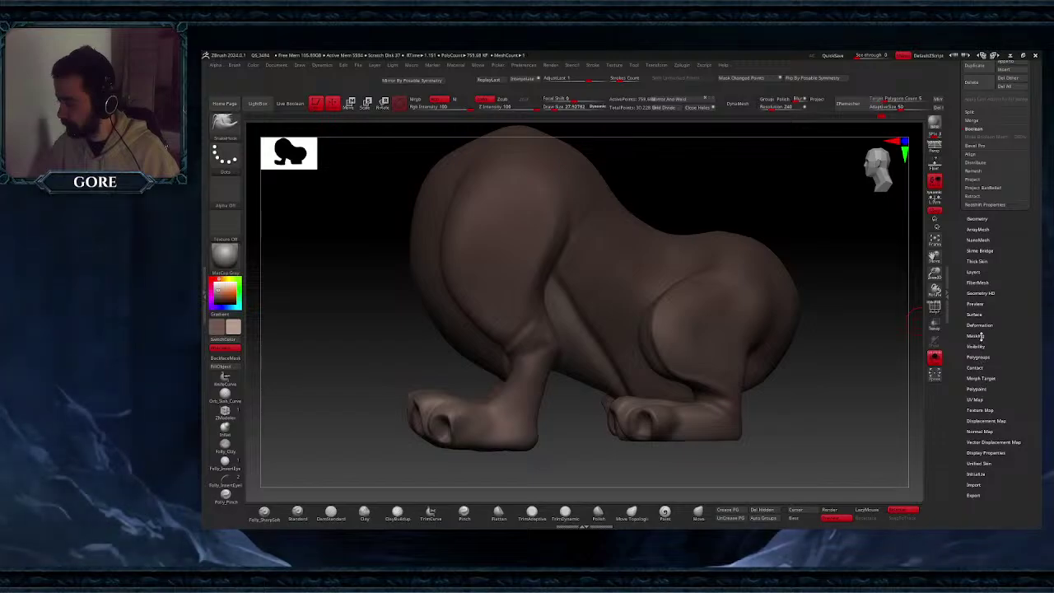
# - Mask the isolated body by smoothness and invert the mask, checking its coverage around the toes and legs
pyautogui.click(982, 400)
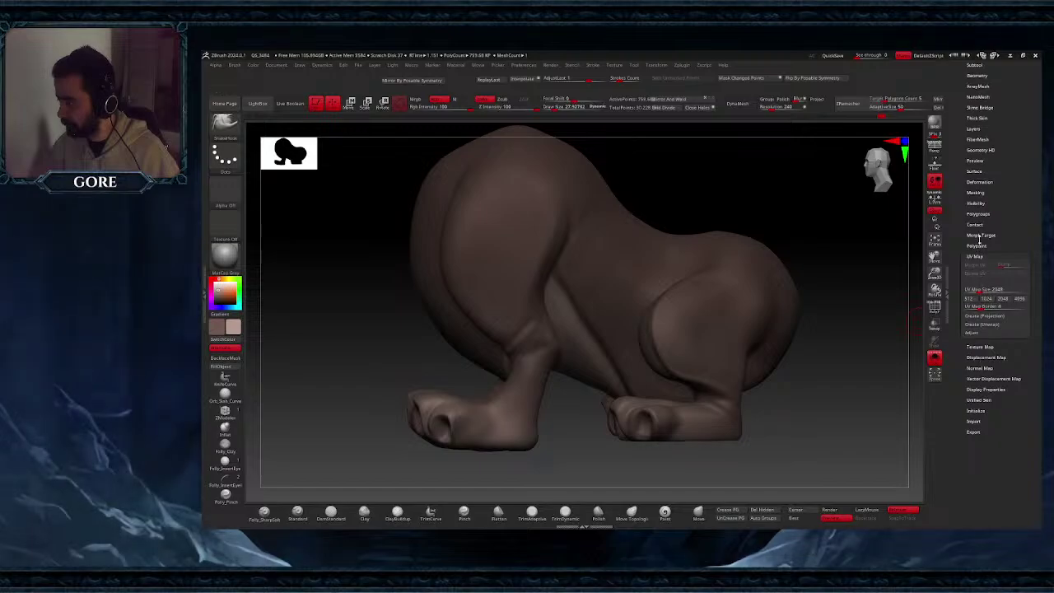
pyautogui.click(976, 192)
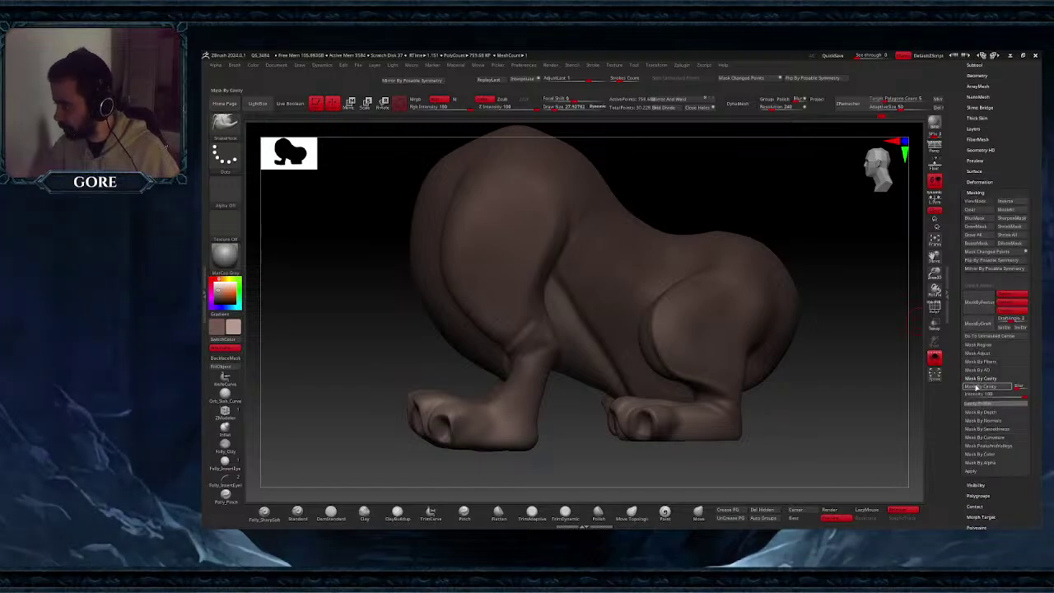
pyautogui.click(988, 429)
pyautogui.moveTo(745, 377)
pyautogui.mouseDown()
pyautogui.moveTo(840, 367)
pyautogui.moveTo(874, 377)
pyautogui.mouseUp()
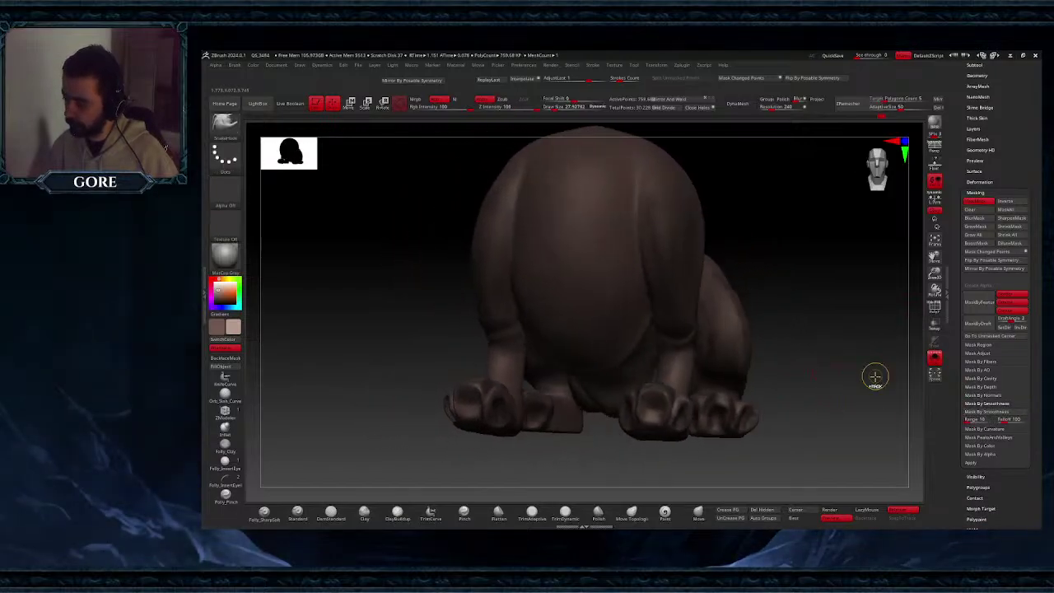
pyautogui.keyDown('ctrl'); pyautogui.moveTo(876, 376); pyautogui.dragTo(861, 342, button='right'); pyautogui.keyUp('ctrl')
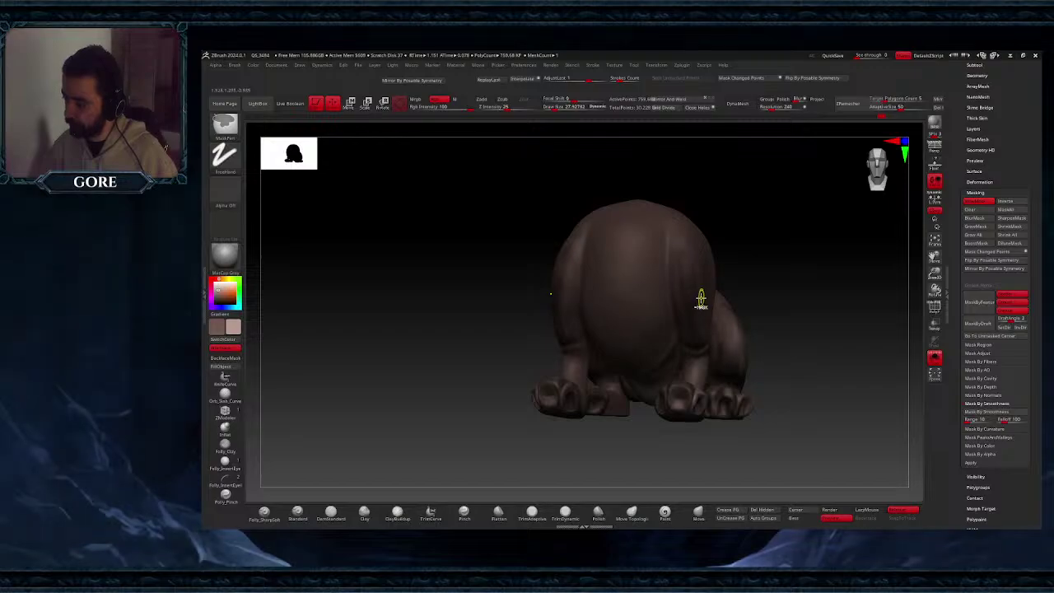
pyautogui.moveTo(702, 297); pyautogui.dragTo(758, 317, button='right')
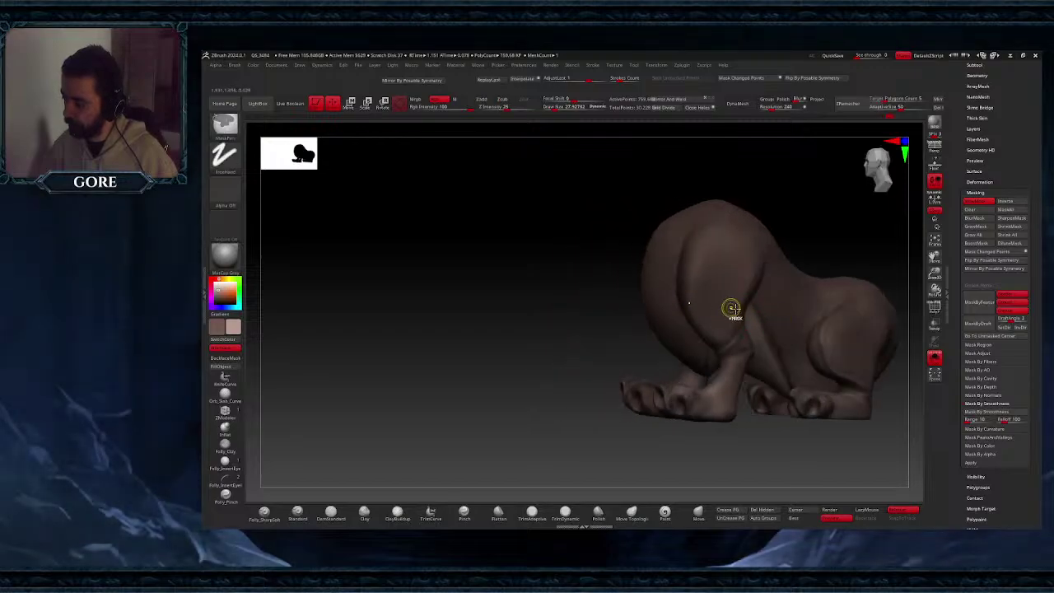
pyautogui.keyDown('ctrl'); pyautogui.click(814, 456); pyautogui.keyUp('ctrl')
pyautogui.moveTo(912, 330)
pyautogui.keyDown('alt'); pyautogui.mouseDown(button='right')
pyautogui.moveTo(777, 287)
pyautogui.moveTo(796, 289)
pyautogui.mouseUp(button='right'); pyautogui.keyUp('alt')
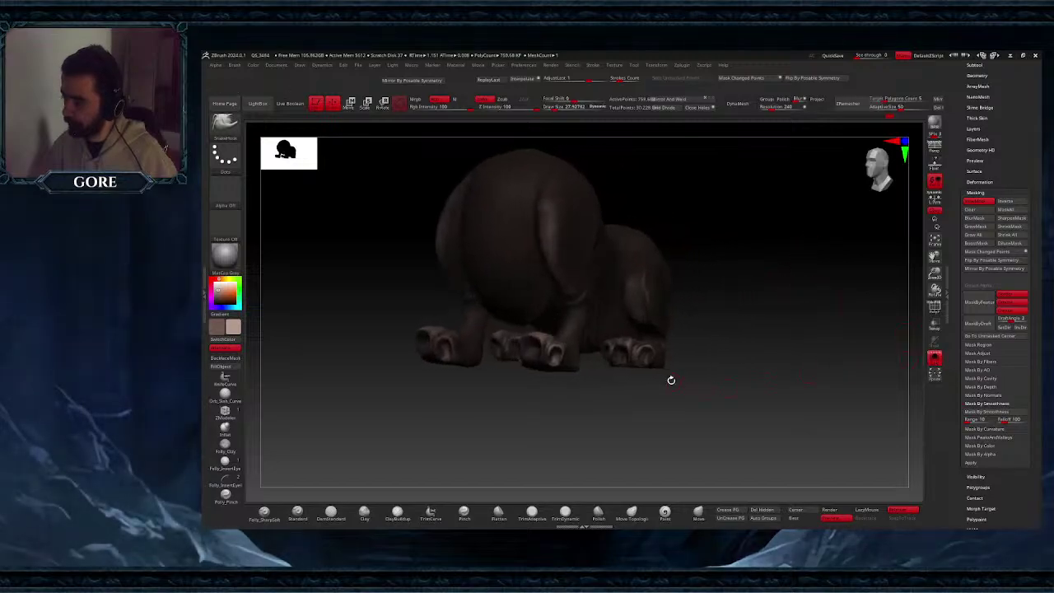
pyautogui.moveTo(593, 324); pyautogui.dragTo(567, 322, button='right')
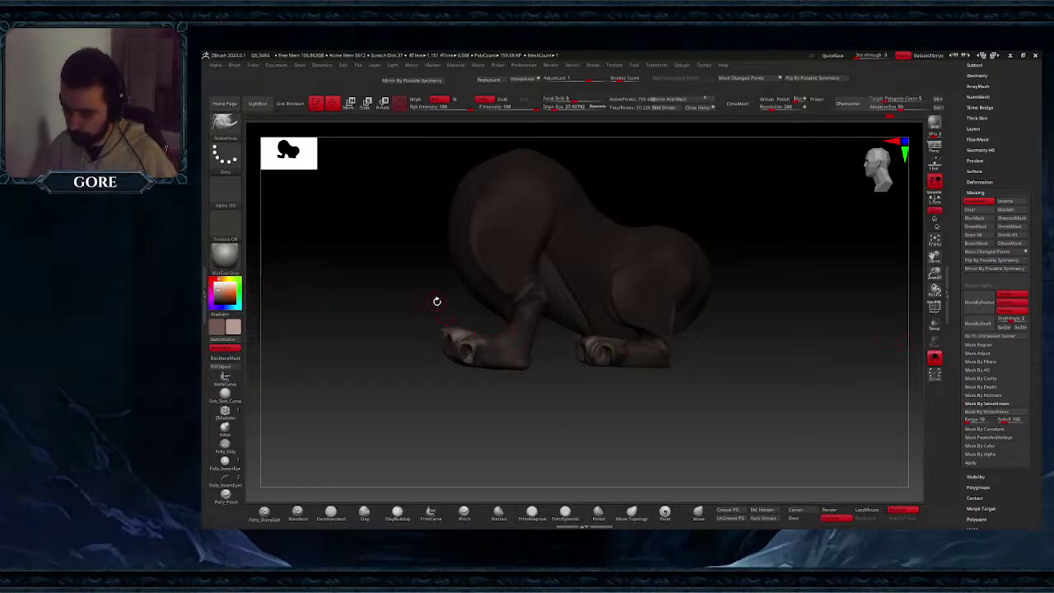
# - Extend the mask on the isolated body over the front and hind paws
pyautogui.keyDown('ctrl'); pyautogui.moveTo(474, 333); pyautogui.dragTo(506, 374, button='right'); pyautogui.keyUp('ctrl')
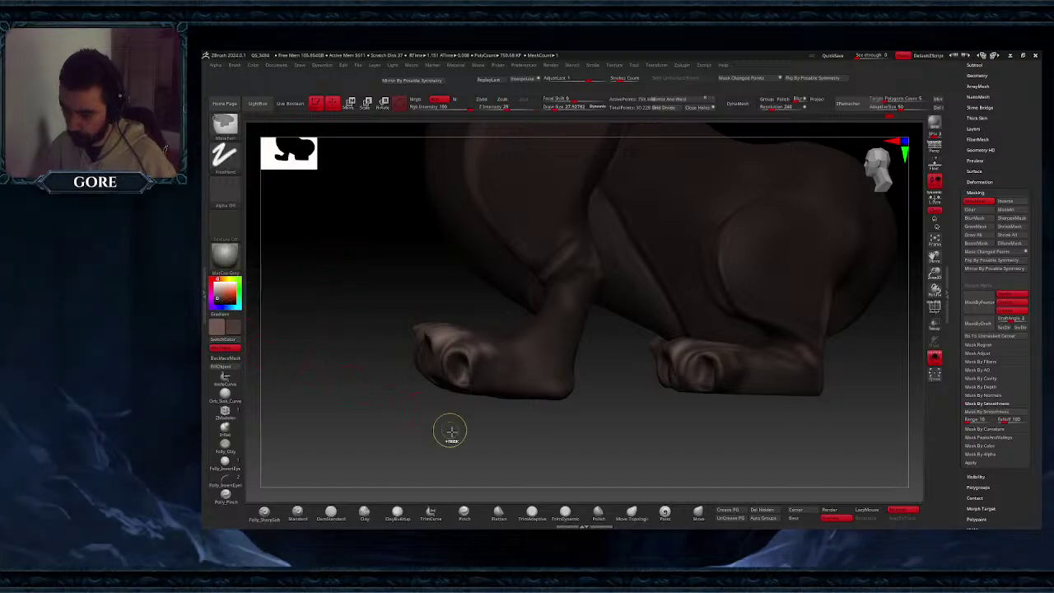
pyautogui.moveTo(448, 430); pyautogui.dragTo(494, 383)
pyautogui.moveTo(792, 358); pyautogui.dragTo(826, 359)
pyautogui.moveTo(569, 393); pyautogui.dragTo(553, 381)
pyautogui.keyDown('ctrl'); pyautogui.moveTo(426, 330); pyautogui.dragTo(831, 475); pyautogui.keyUp('ctrl')
pyautogui.moveTo(716, 419); pyautogui.dragTo(765, 424)
pyautogui.moveTo(652, 418); pyautogui.dragTo(552, 424)
pyautogui.keyDown('ctrl'); pyautogui.moveTo(424, 326); pyautogui.dragTo(560, 422); pyautogui.keyUp('ctrl')
pyautogui.keyDown('ctrl'); pyautogui.moveTo(612, 349); pyautogui.dragTo(488, 270); pyautogui.keyUp('ctrl')
pyautogui.moveTo(614, 332); pyautogui.dragTo(649, 387)
pyautogui.keyDown('ctrl'); pyautogui.moveTo(651, 390); pyautogui.dragTo(624, 351, button='right'); pyautogui.keyUp('ctrl')
pyautogui.moveTo(624, 350); pyautogui.dragTo(656, 353)
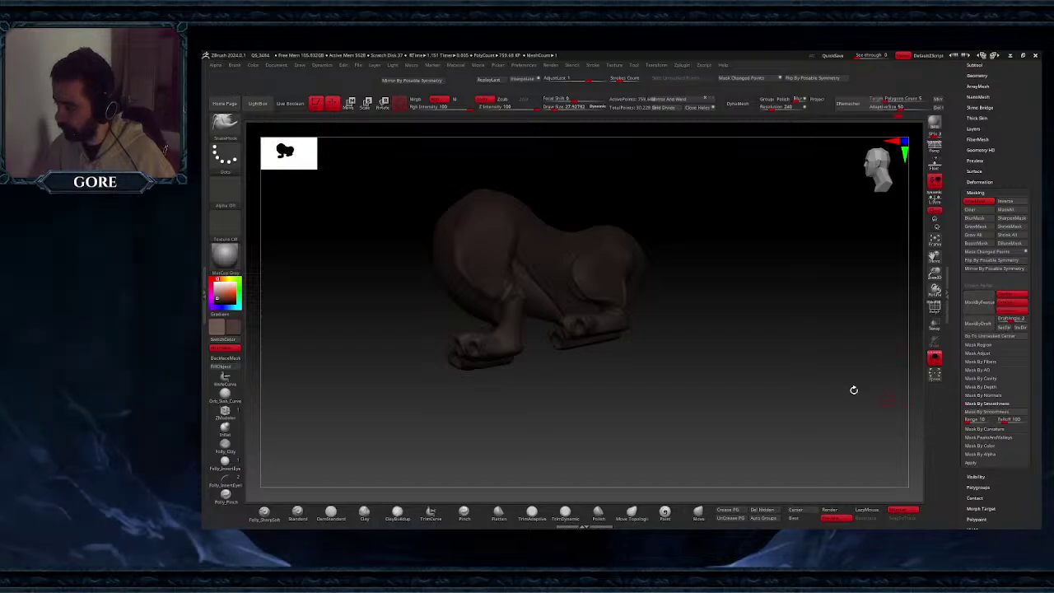
# - Show the whole creature again to judge the masked body against its other parts
pyautogui.click(935, 359)
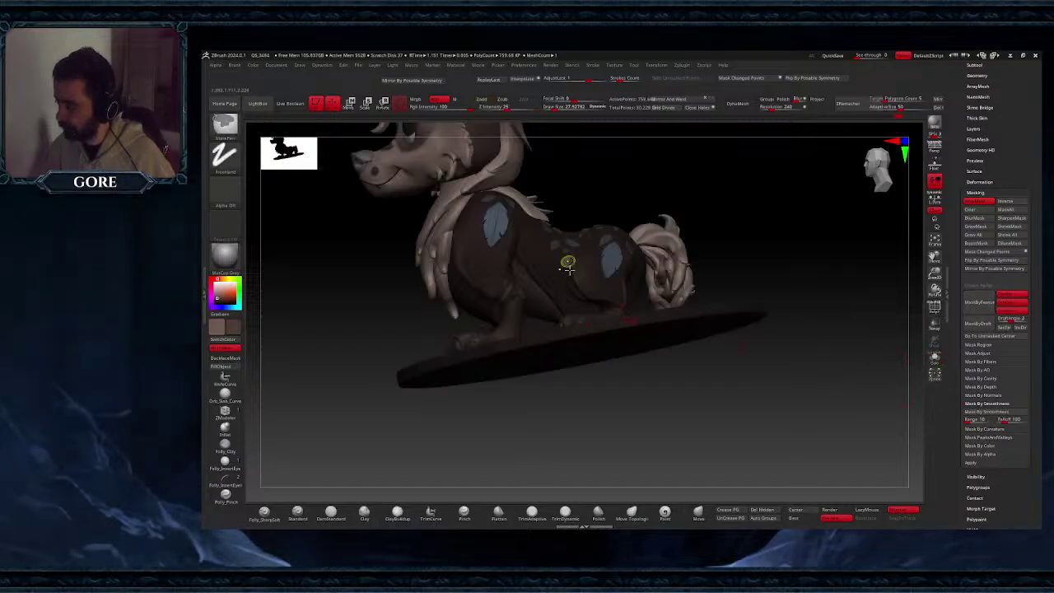
pyautogui.keyDown('ctrl'); pyautogui.moveTo(632, 311); pyautogui.dragTo(739, 251, button='right'); pyautogui.keyUp('ctrl')
pyautogui.moveTo(815, 173); pyautogui.dragTo(845, 211)
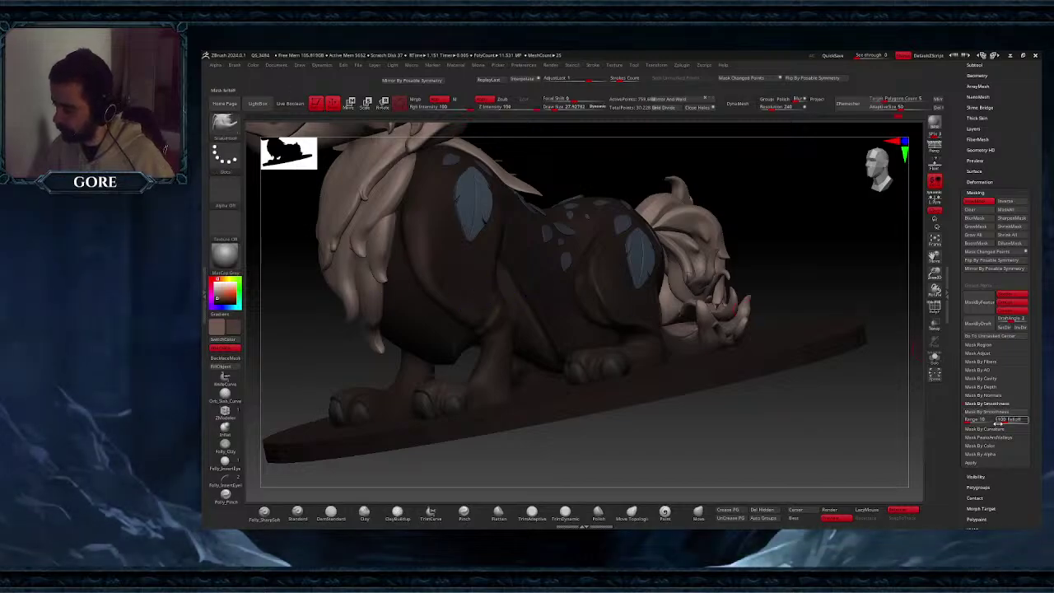
# - Try masking the body by curvature and by peaks and valleys
pyautogui.click(1001, 430)
pyautogui.click(1002, 422)
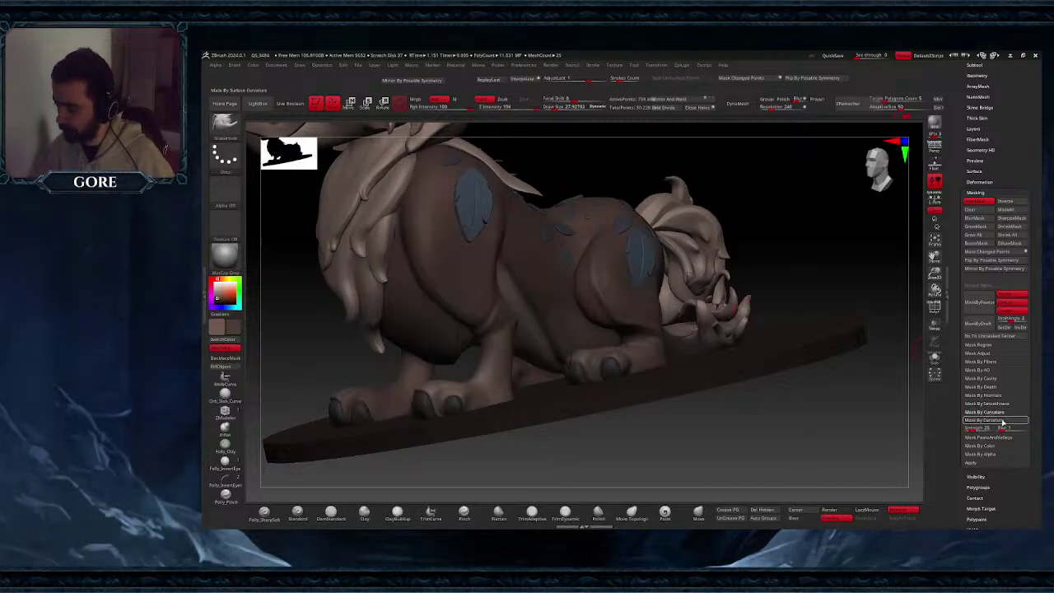
pyautogui.click(992, 438)
pyautogui.click(992, 429)
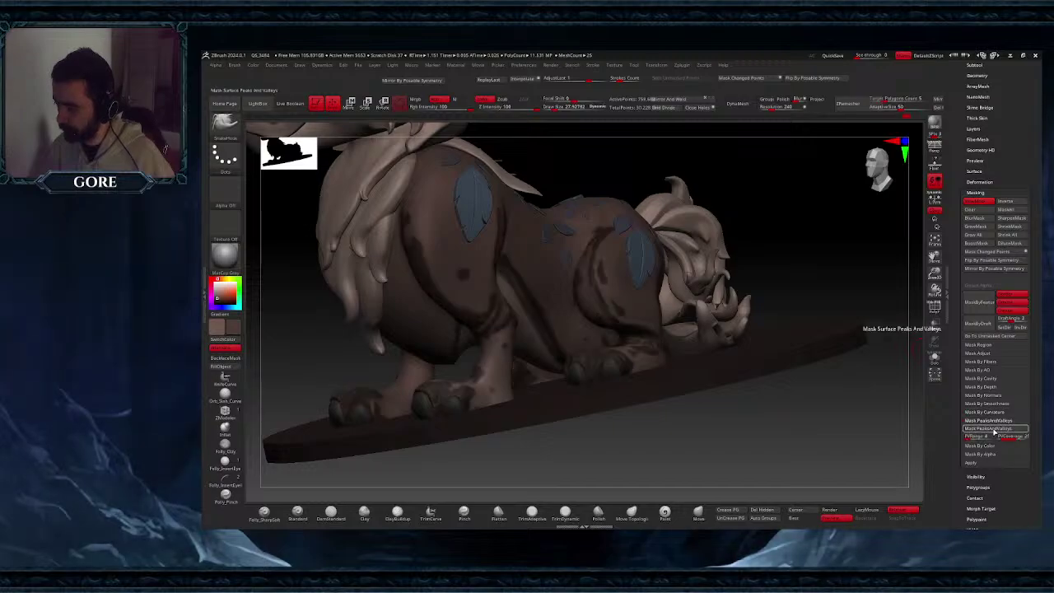
# - Mask the body by curvature with strength 25 and blur 1, and invert the mask
pyautogui.click(993, 413)
pyautogui.click(995, 422)
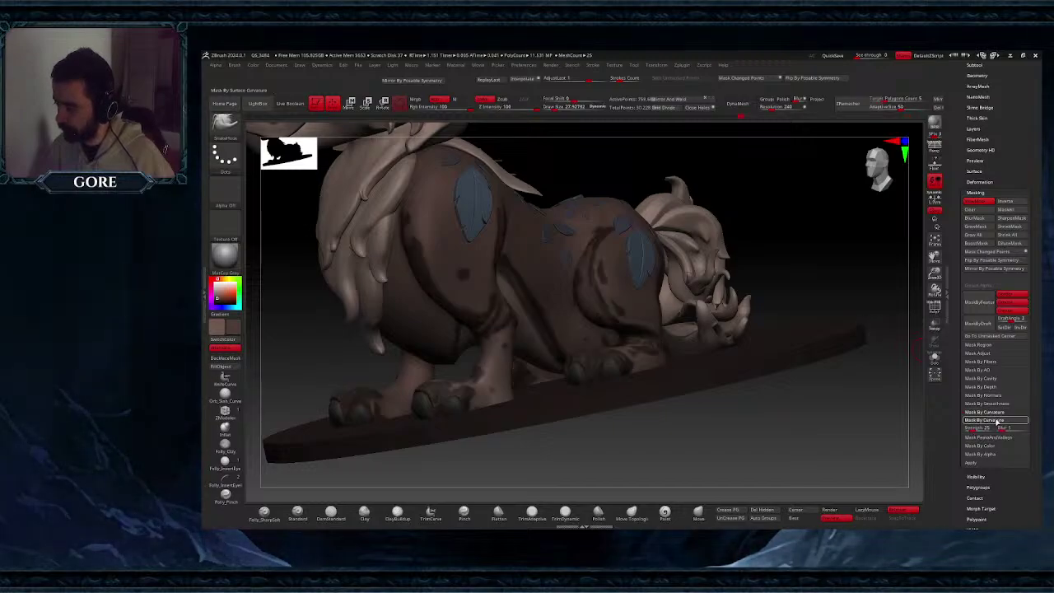
pyautogui.keyDown('ctrl'); pyautogui.click(763, 170); pyautogui.keyUp('ctrl')
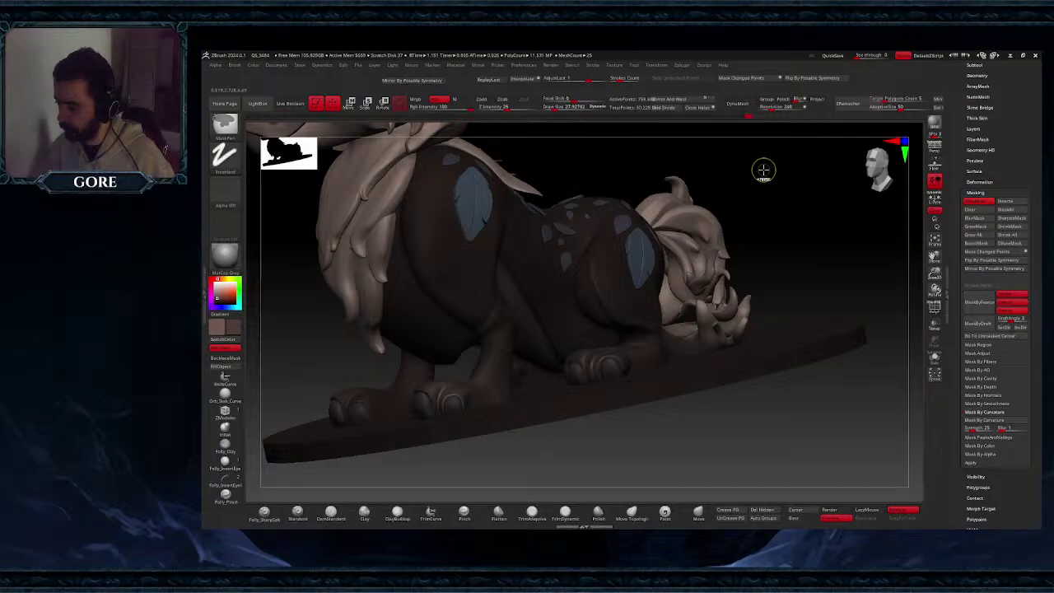
pyautogui.keyDown('ctrl'); pyautogui.click(802, 205); pyautogui.keyUp('ctrl')
pyautogui.keyDown('ctrl'); pyautogui.click(802, 204); pyautogui.keyUp('ctrl')
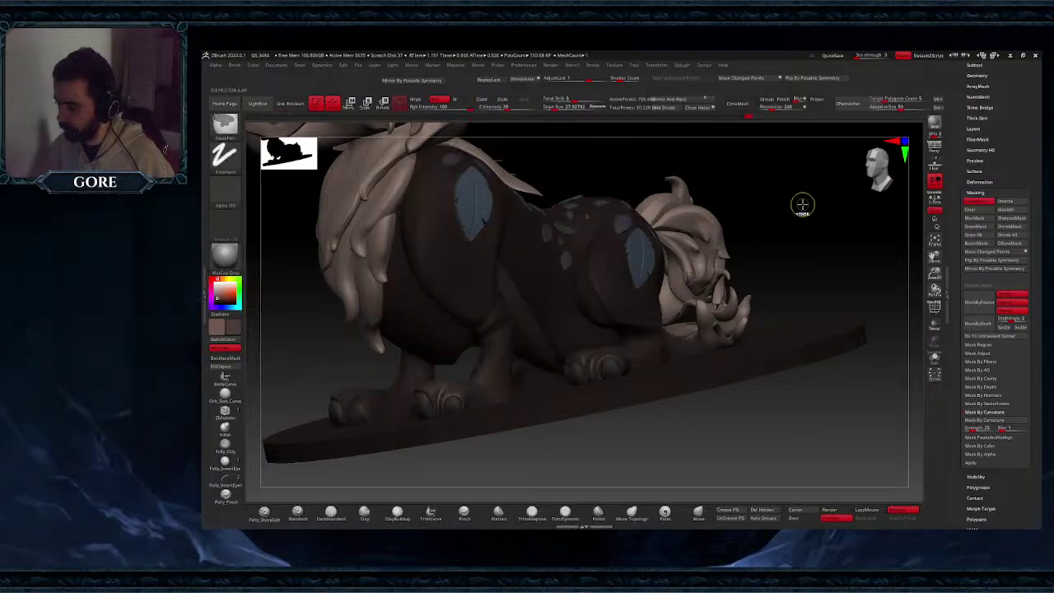
# - Fill the body's unmasked areas with the current brown and clear the mask
pyautogui.keyDown('ctrl'); pyautogui.moveTo(522, 354); pyautogui.dragTo(568, 408, button='right'); pyautogui.keyUp('ctrl')
pyautogui.moveTo(568, 407)
pyautogui.mouseDown(button='right')
pyautogui.moveTo(588, 428)
pyautogui.moveTo(652, 387)
pyautogui.moveTo(661, 356)
pyautogui.mouseUp(button='right')
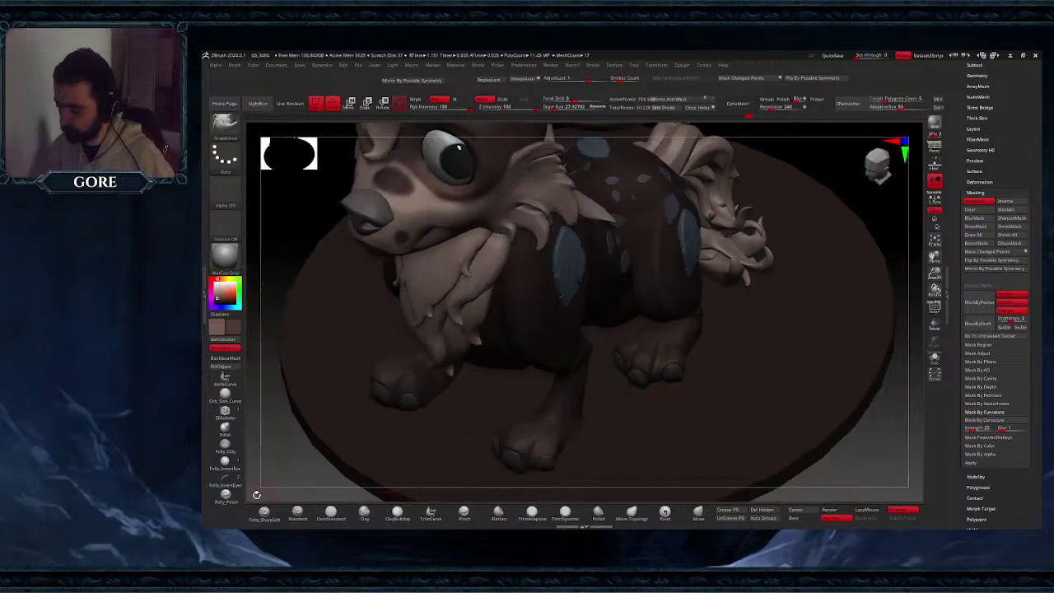
pyautogui.click(220, 368)
pyautogui.keyDown('ctrl'); pyautogui.moveTo(667, 359); pyautogui.dragTo(716, 301, button='right'); pyautogui.keyUp('ctrl')
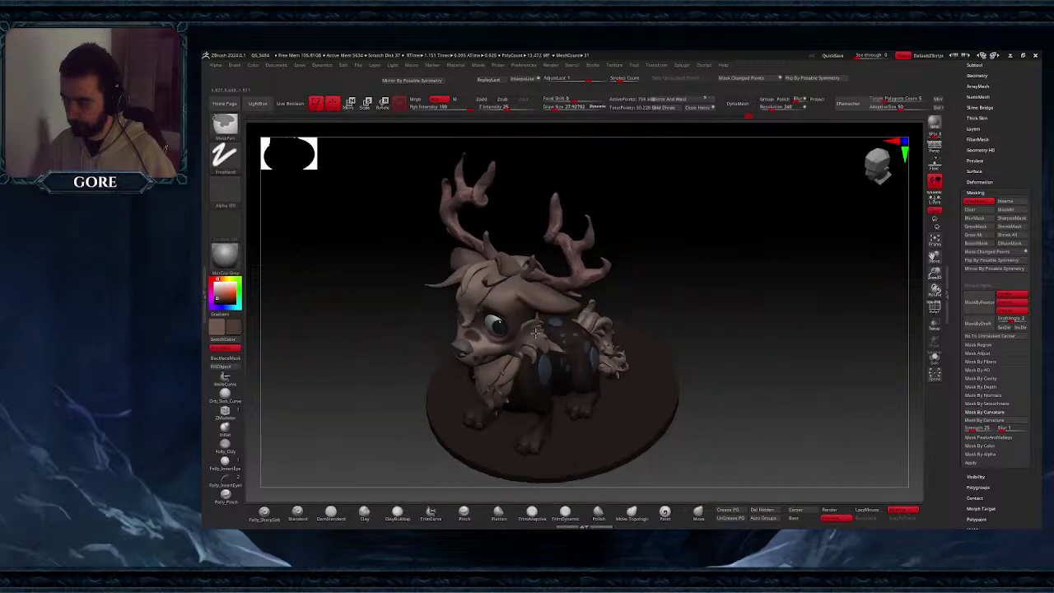
pyautogui.keyDown('ctrl'); pyautogui.moveTo(748, 293); pyautogui.dragTo(749, 324); pyautogui.keyUp('ctrl')
# - Mask the body by smoothness with range 10 and falloff 100, checking its coverage from several sides
pyautogui.moveTo(749, 324)
pyautogui.mouseDown(button='right')
pyautogui.moveTo(718, 337)
pyautogui.moveTo(681, 400)
pyautogui.moveTo(617, 358)
pyautogui.moveTo(581, 355)
pyautogui.moveTo(622, 364)
pyautogui.moveTo(559, 400)
pyautogui.moveTo(539, 398)
pyautogui.moveTo(573, 425)
pyautogui.moveTo(583, 402)
pyautogui.moveTo(774, 367)
pyautogui.moveTo(846, 390)
pyautogui.mouseUp(button='right')
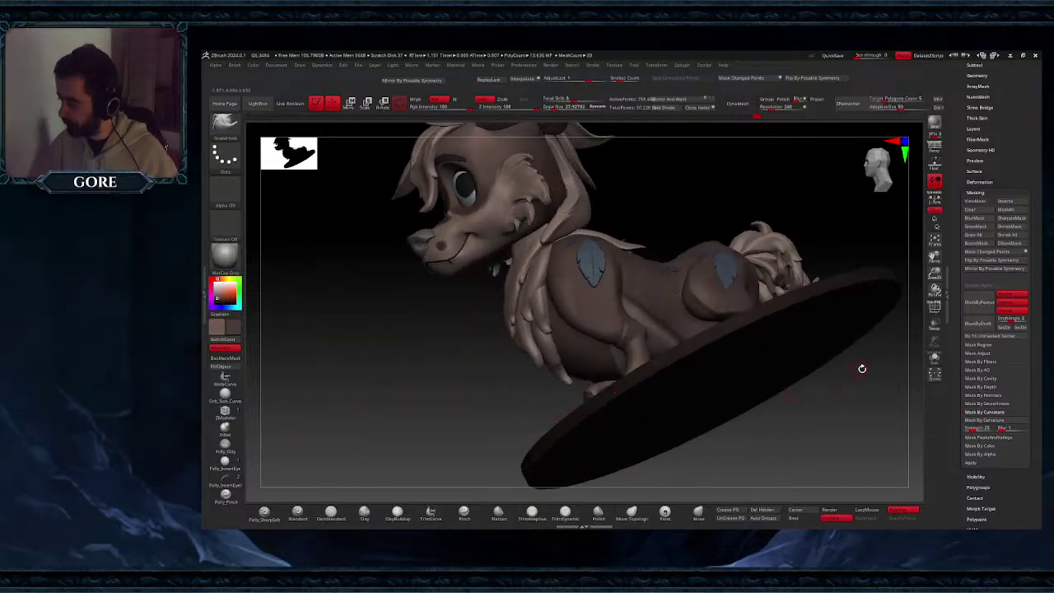
pyautogui.click(997, 402)
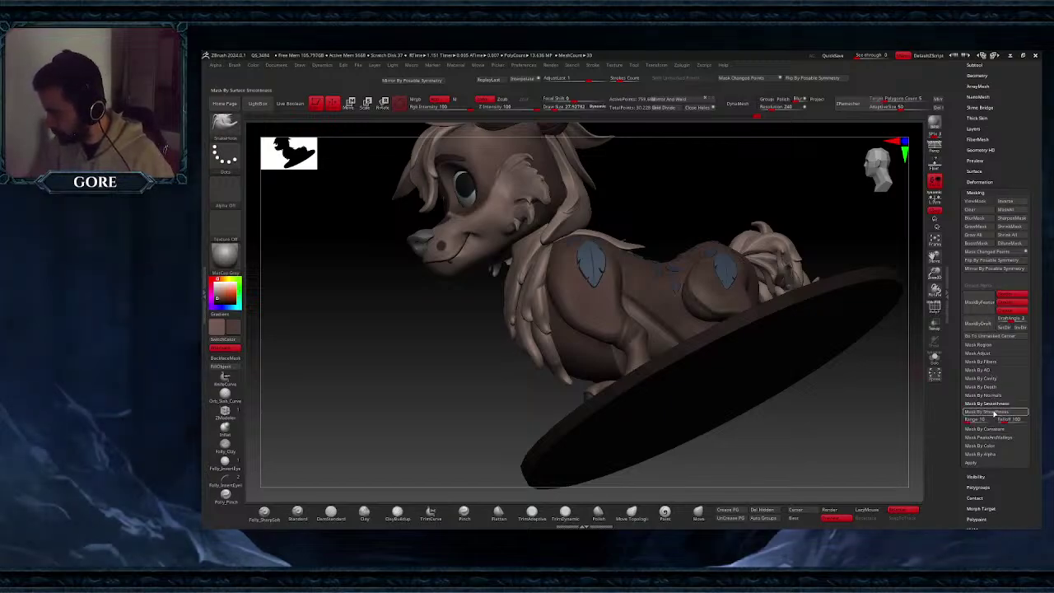
pyautogui.click(994, 413)
pyautogui.moveTo(659, 321); pyautogui.dragTo(670, 341, button='right')
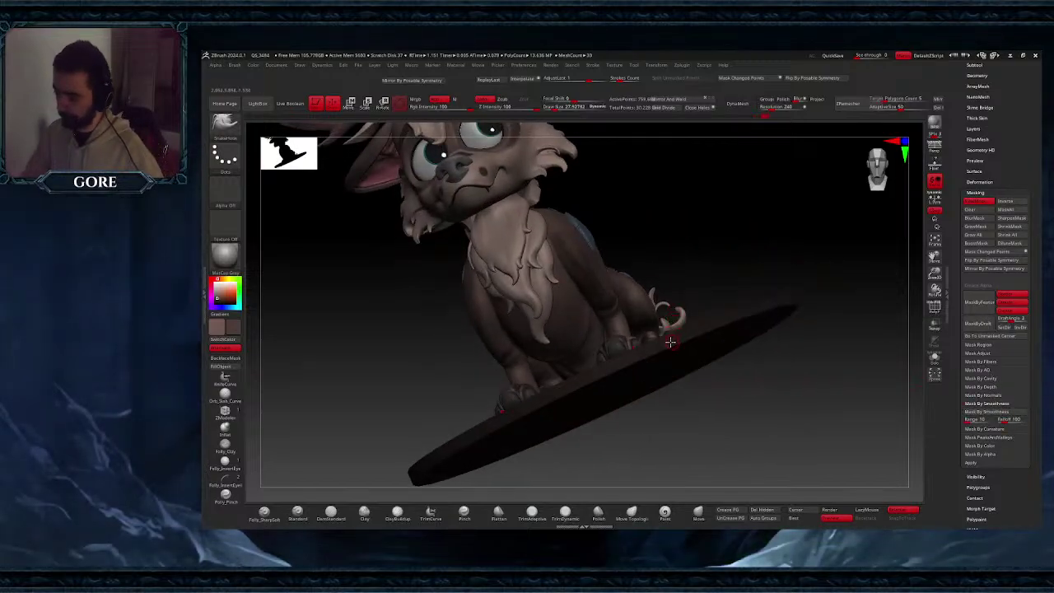
pyautogui.moveTo(670, 342); pyautogui.dragTo(771, 291)
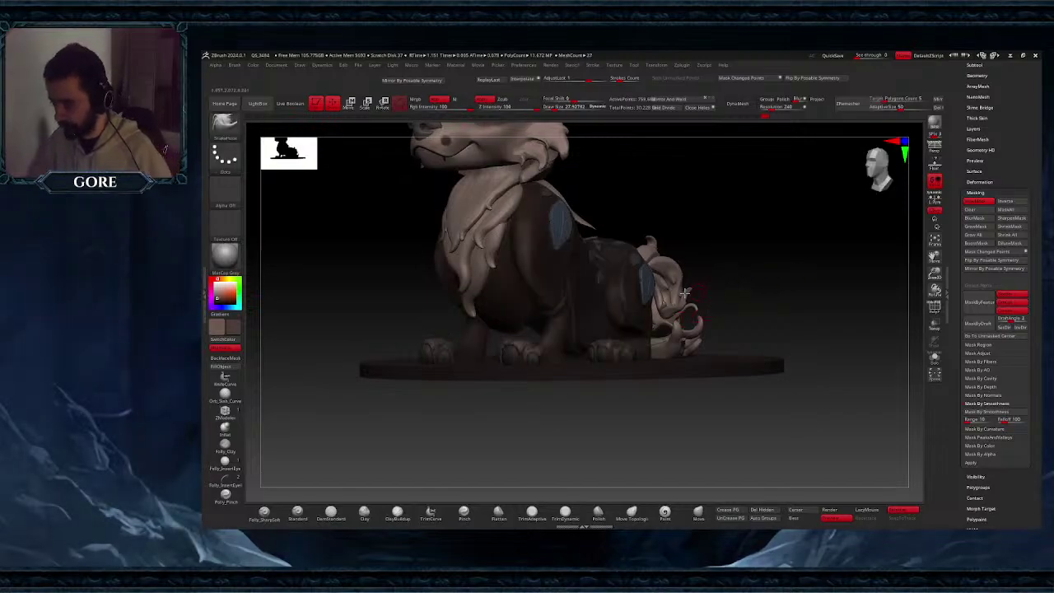
# - Compare the smoothness mask with its inverse, fill the body's unmasked areas with the current brown, and clear the mask
pyautogui.keyDown('ctrl'); pyautogui.click(383, 292); pyautogui.keyUp('ctrl')
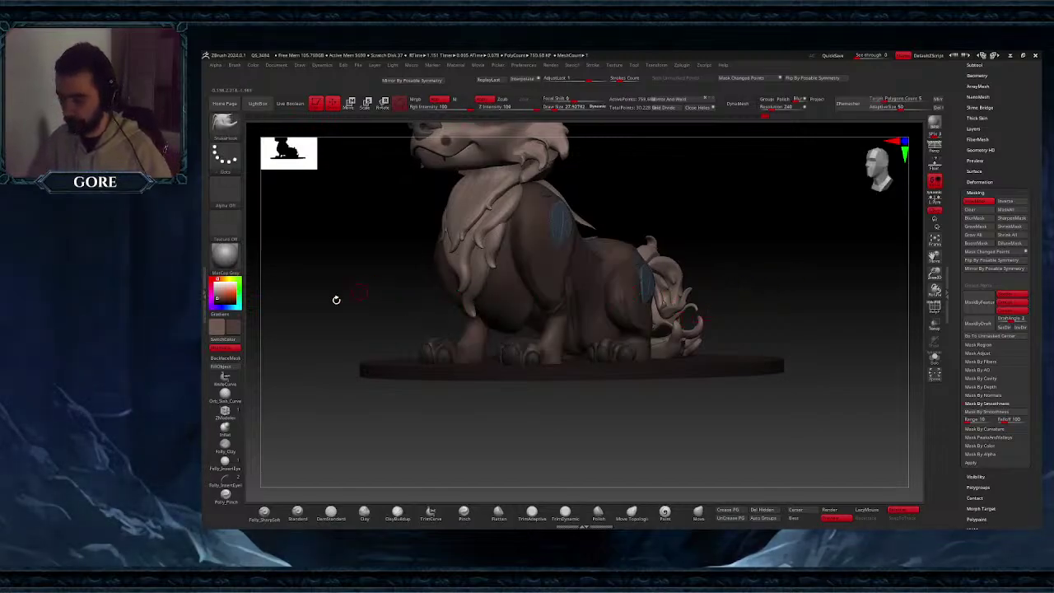
pyautogui.keyDown('ctrl'); pyautogui.click(258, 333); pyautogui.keyUp('ctrl')
pyautogui.click(235, 368)
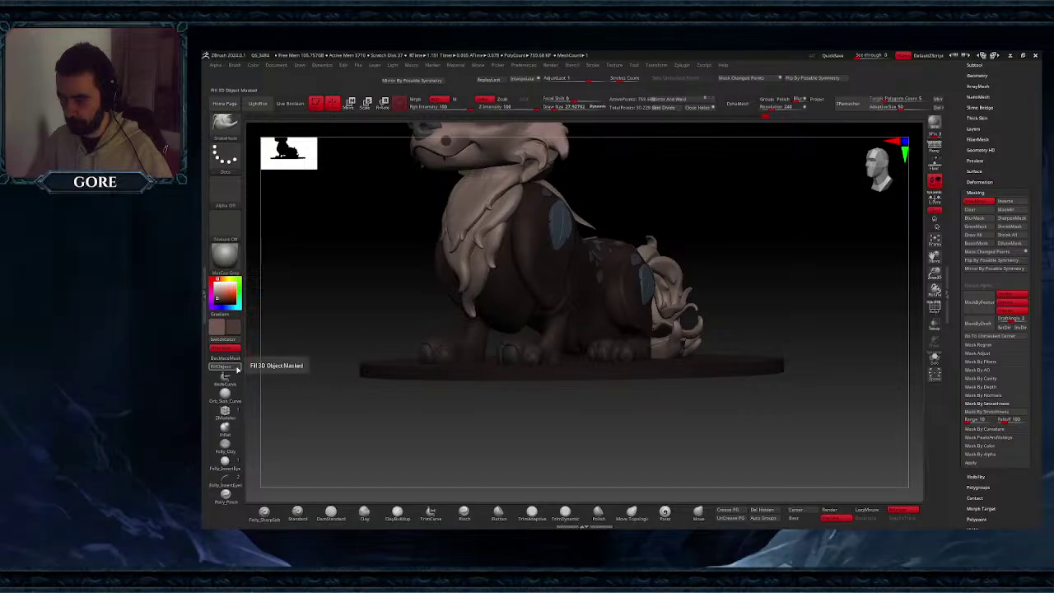
pyautogui.keyDown('ctrl'); pyautogui.moveTo(325, 265); pyautogui.dragTo(354, 261); pyautogui.keyUp('ctrl')
pyautogui.moveTo(433, 317)
pyautogui.mouseDown()
pyautogui.moveTo(414, 336)
pyautogui.moveTo(441, 312)
pyautogui.mouseUp()
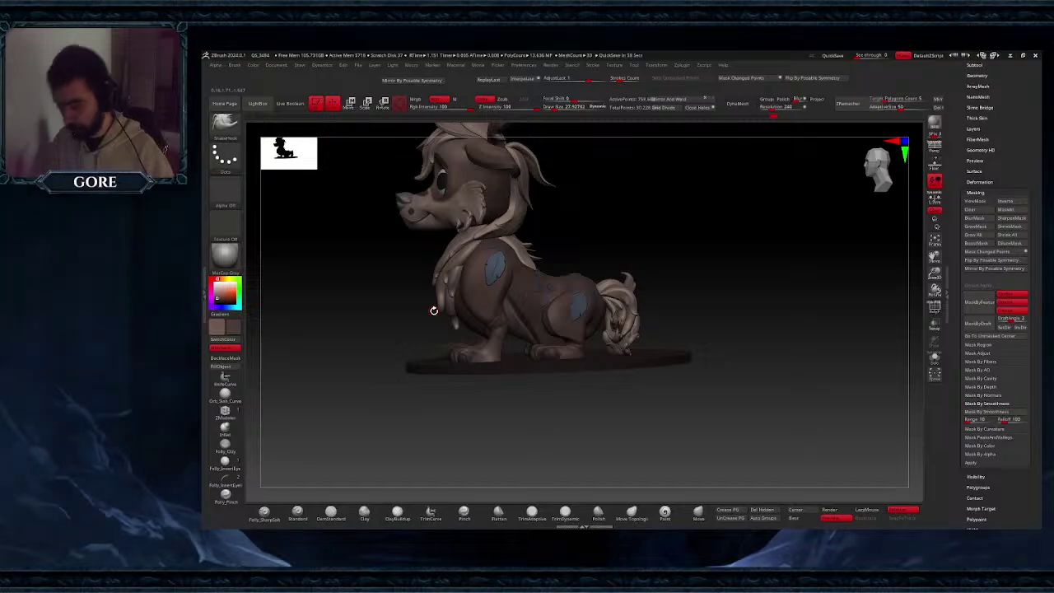
# - Choose the Orb_Slash02 brush and set it to paint colour only, with Rgb on and Zadd off
pyautogui.click(233, 129)
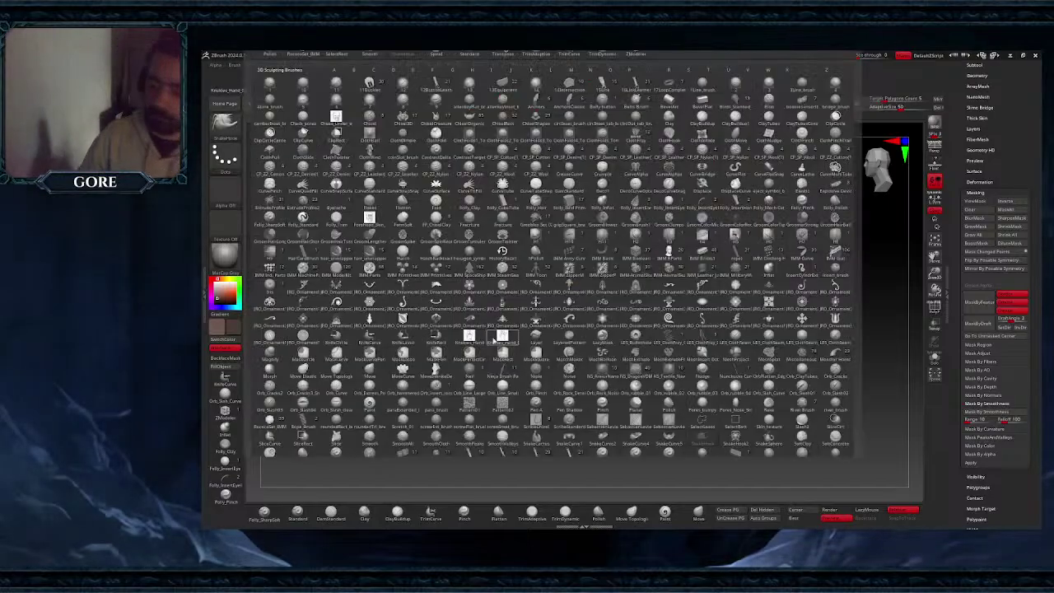
pyautogui.moveTo(625, 421)
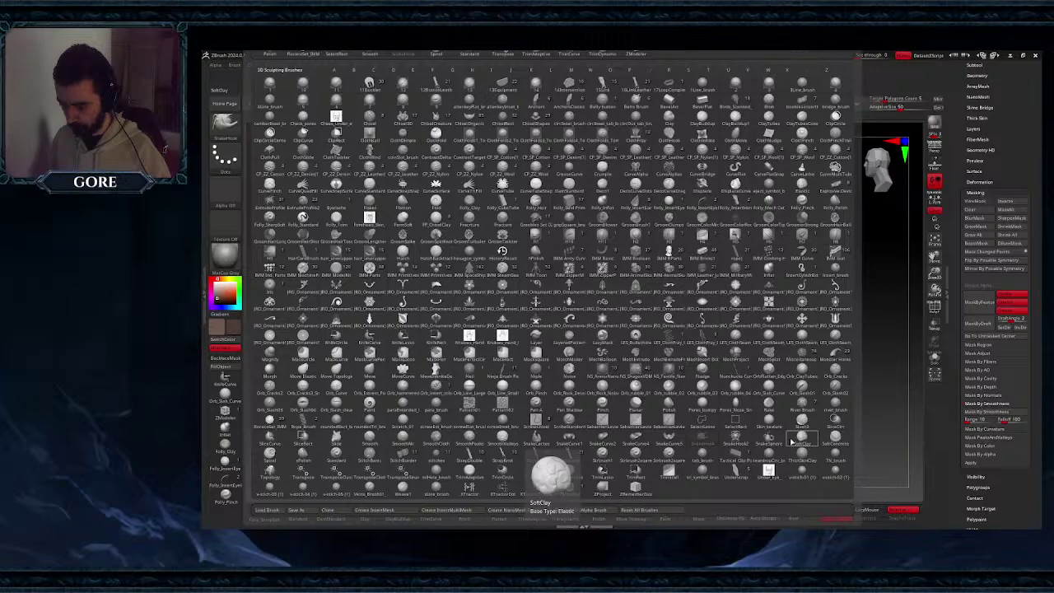
pyautogui.click(837, 392)
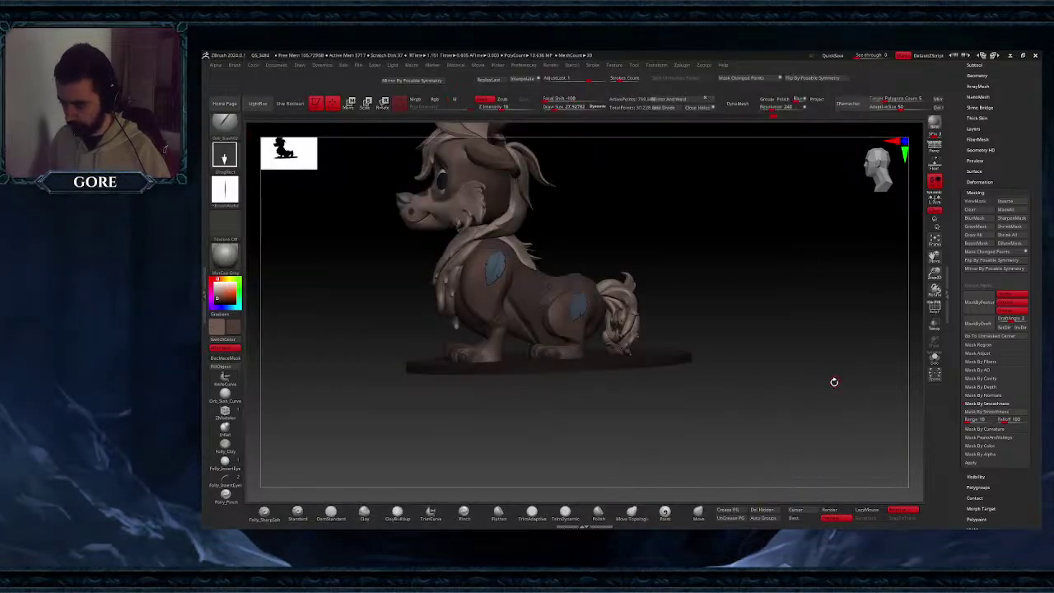
pyautogui.keyDown('ctrl'); pyautogui.moveTo(550, 286); pyautogui.dragTo(513, 309, button='right'); pyautogui.keyUp('ctrl')
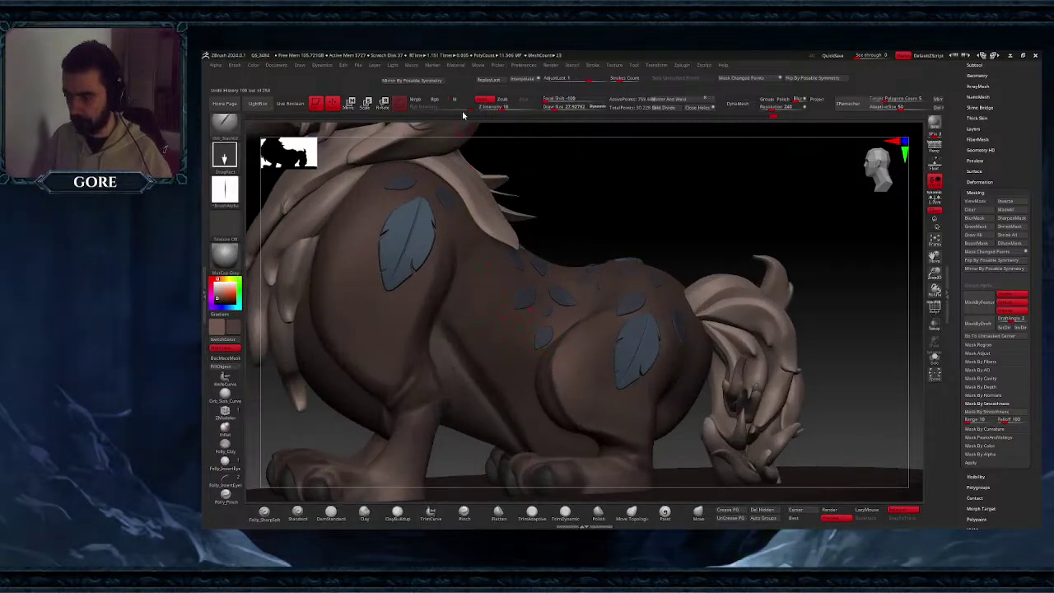
pyautogui.click(443, 100)
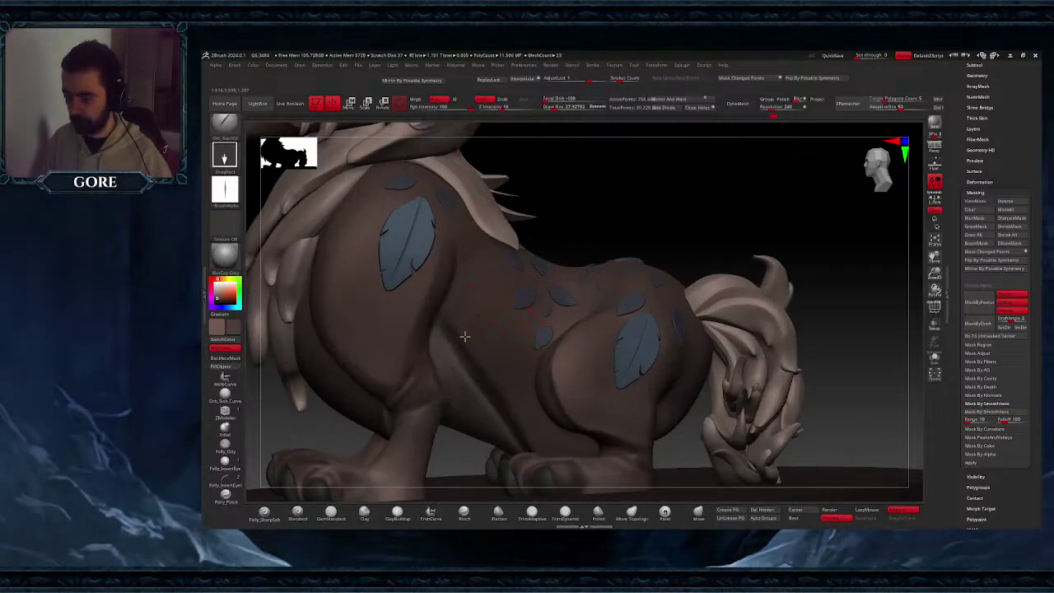
pyautogui.click(485, 99)
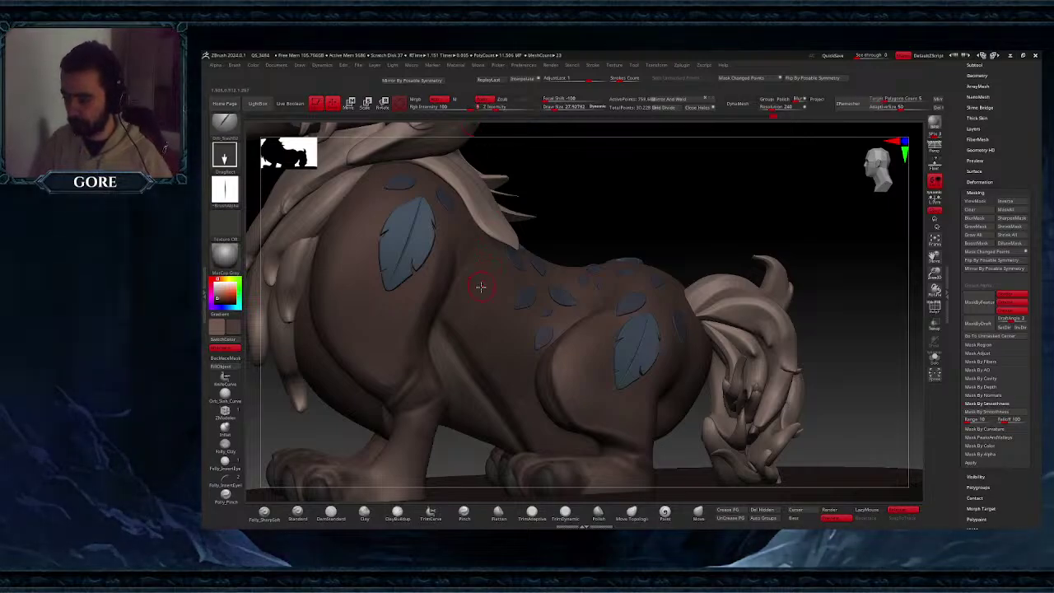
# - Try smoothing strokes on the flank behind the shoulder marking, and undo the last one
pyautogui.keyDown('shift'); pyautogui.moveTo(441, 333); pyautogui.dragTo(486, 261); pyautogui.keyUp('shift')
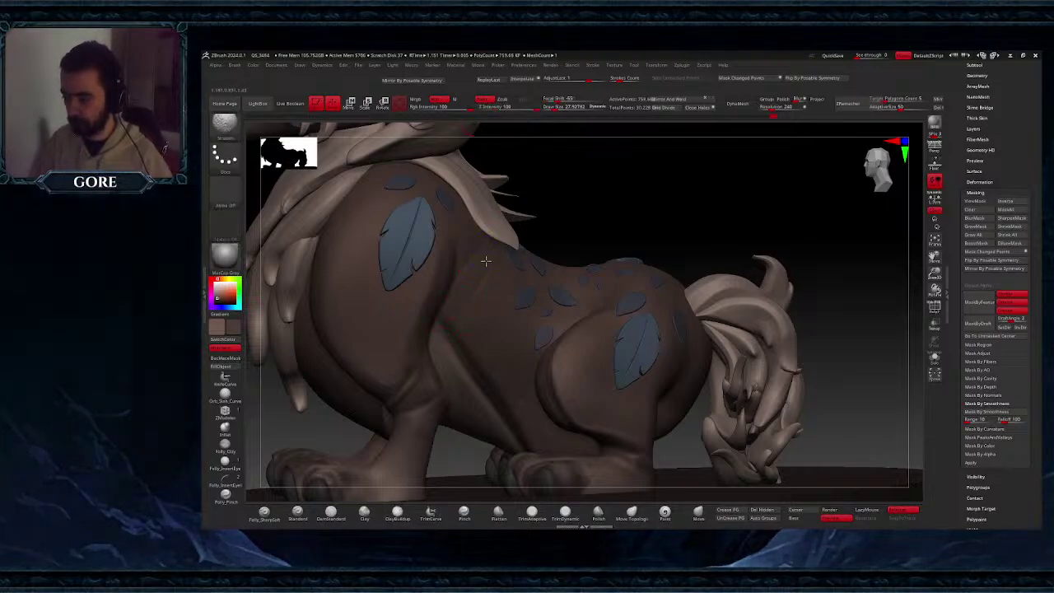
pyautogui.keyDown('shift'); pyautogui.moveTo(466, 304); pyautogui.dragTo(469, 278); pyautogui.keyUp('shift')
pyautogui.hotkey('ctrl', 'z')
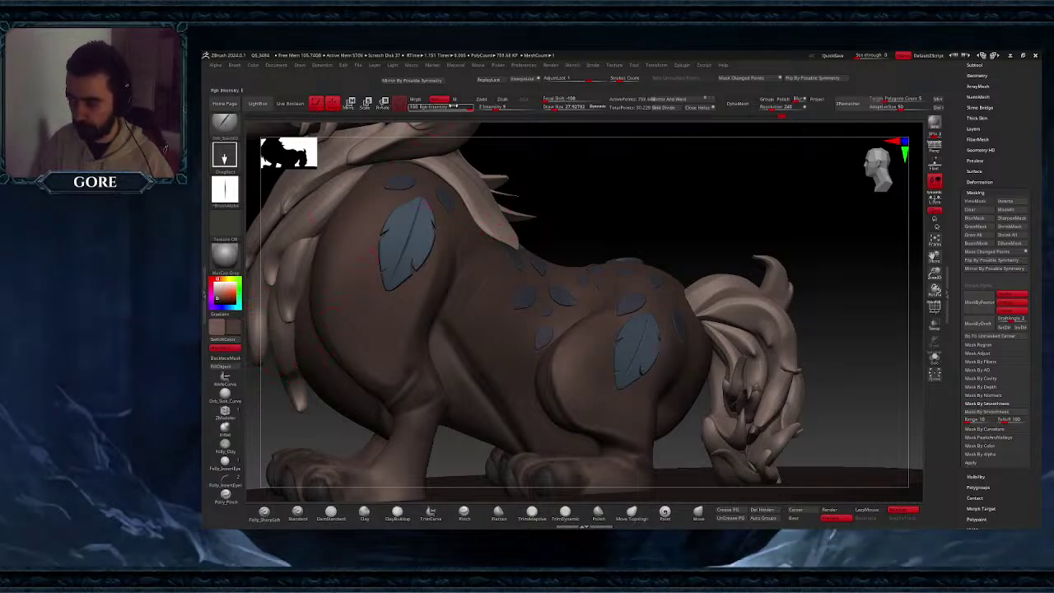
# - Smooth the colour transitions around the front leg's lower edge and across the front paw
pyautogui.moveTo(471, 309); pyautogui.dragTo(484, 299, button='right')
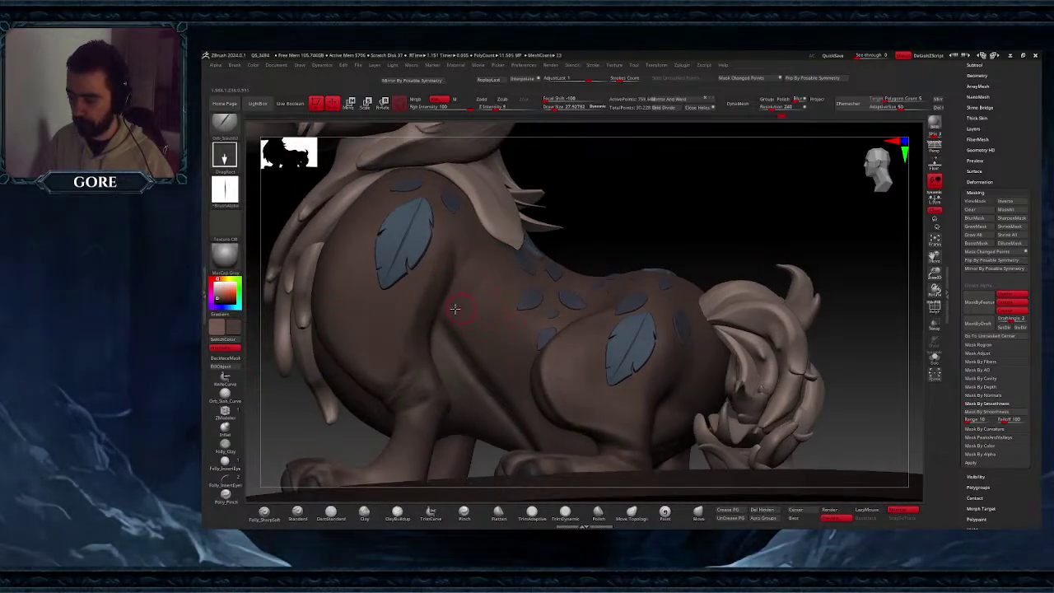
pyautogui.moveTo(429, 319); pyautogui.dragTo(430, 365, button='right')
pyautogui.keyDown('shift'); pyautogui.moveTo(399, 399); pyautogui.dragTo(402, 414); pyautogui.keyUp('shift')
pyautogui.keyDown('ctrl'); pyautogui.moveTo(402, 418); pyautogui.dragTo(421, 393, button='right'); pyautogui.keyUp('ctrl')
pyautogui.moveTo(932, 259); pyautogui.dragTo(904, 224)
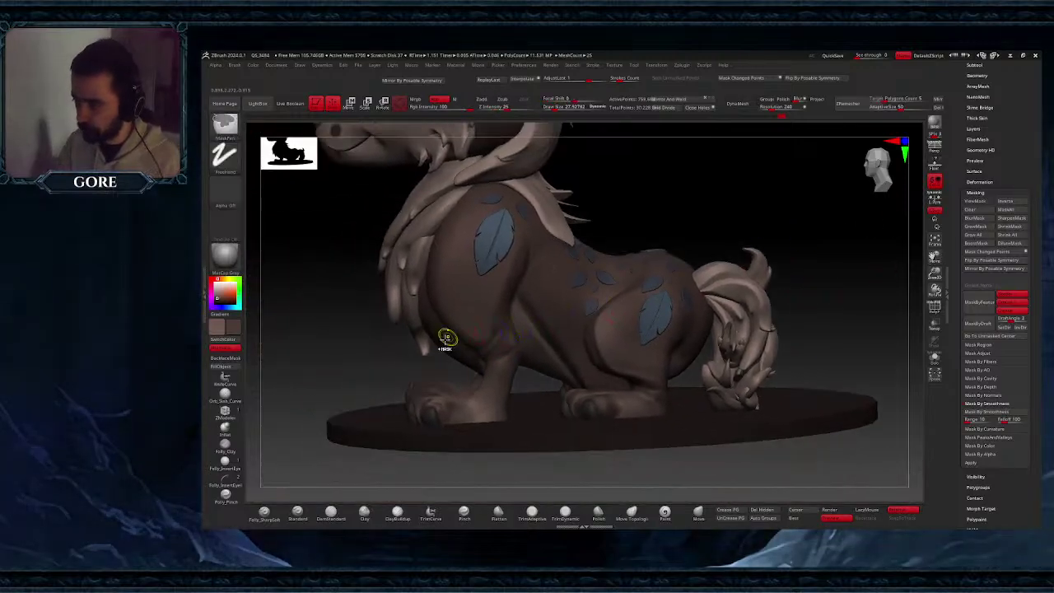
pyautogui.keyDown('ctrl'); pyautogui.moveTo(445, 338); pyautogui.dragTo(457, 416, button='right'); pyautogui.keyUp('ctrl')
pyautogui.keyDown('shift'); pyautogui.moveTo(424, 441); pyautogui.dragTo(406, 431); pyautogui.keyUp('shift')
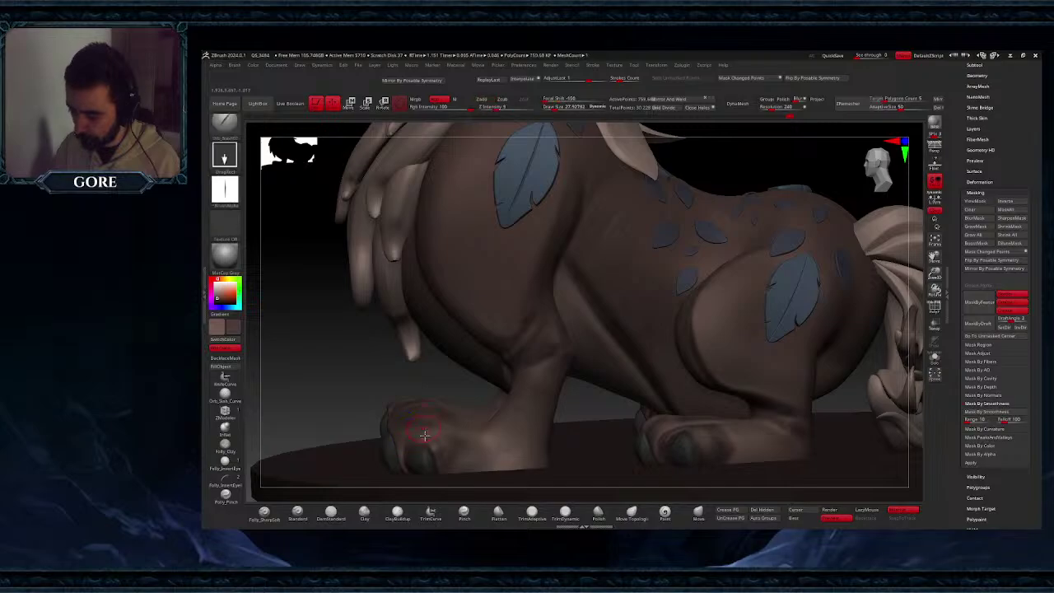
pyautogui.moveTo(421, 405); pyautogui.dragTo(418, 430, button='right')
pyautogui.keyDown('shift'); pyautogui.moveTo(416, 425); pyautogui.dragTo(416, 419); pyautogui.keyUp('shift')
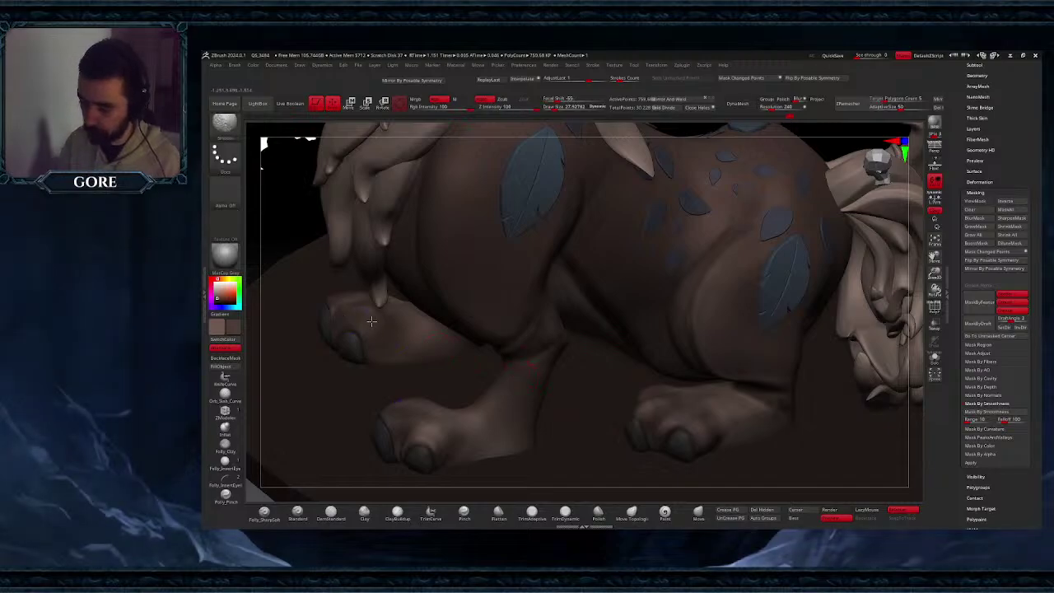
# - Smooth the colour transitions on the front leg on the creature's opposite side
pyautogui.moveTo(461, 326); pyautogui.dragTo(576, 346, button='right')
pyautogui.keyDown('ctrl'); pyautogui.moveTo(576, 346); pyautogui.dragTo(529, 365, button='right'); pyautogui.keyUp('ctrl')
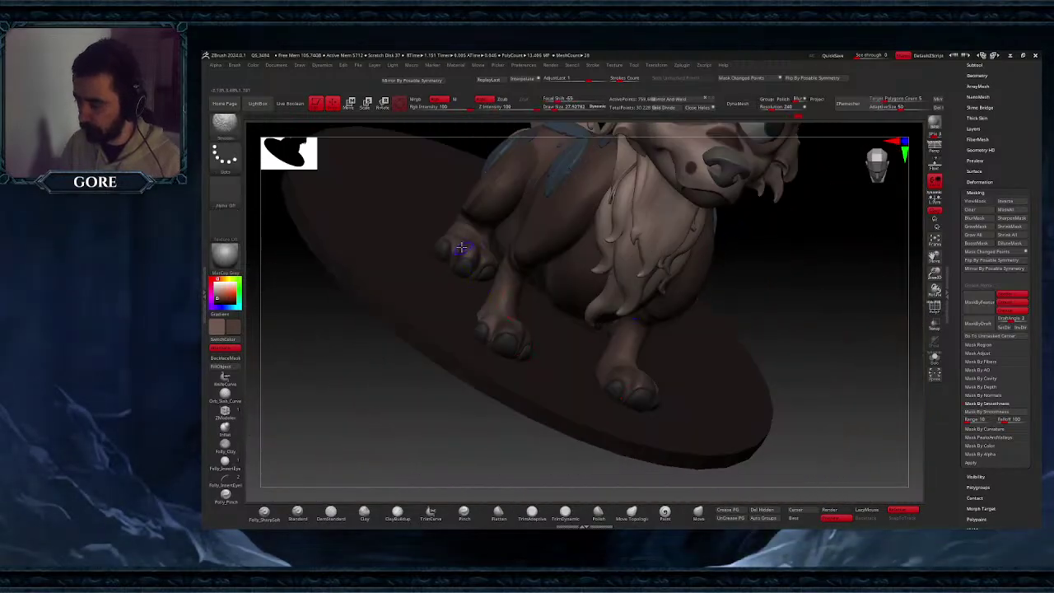
pyautogui.moveTo(468, 236); pyautogui.dragTo(417, 214, button='right')
pyautogui.moveTo(485, 252); pyautogui.dragTo(549, 253, button='right')
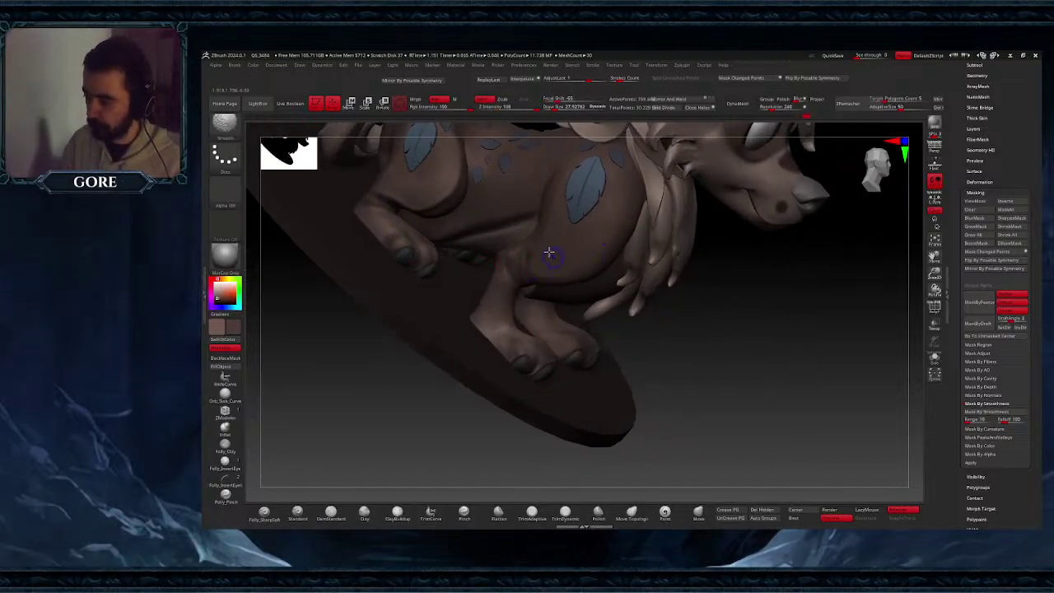
pyautogui.keyDown('shift'); pyautogui.moveTo(510, 247); pyautogui.dragTo(498, 288); pyautogui.keyUp('shift')
# - Examine the blended body and paws from several angles, and isolate the body from the other subtools
pyautogui.moveTo(527, 354)
pyautogui.mouseDown(button='right')
pyautogui.moveTo(505, 310)
pyautogui.moveTo(486, 325)
pyautogui.mouseUp(button='right')
pyautogui.moveTo(549, 334); pyautogui.dragTo(541, 307, button='right')
pyautogui.keyDown('ctrl'); pyautogui.moveTo(623, 228); pyautogui.dragTo(794, 271, button='right'); pyautogui.keyUp('ctrl')
pyautogui.moveTo(935, 258); pyautogui.dragTo(903, 323)
pyautogui.moveTo(658, 329); pyautogui.dragTo(694, 286, button='right')
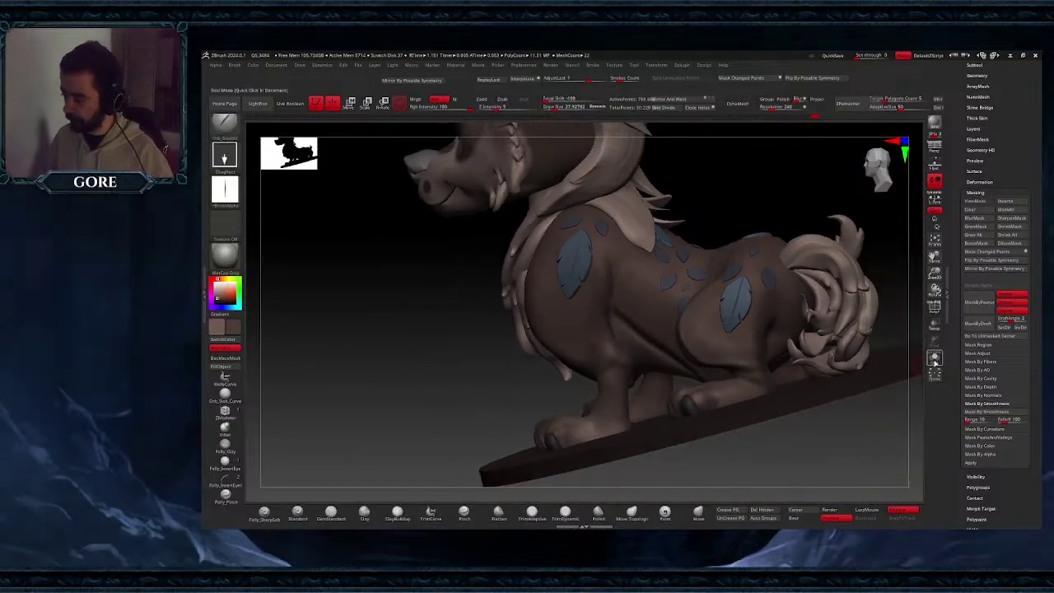
pyautogui.click(936, 360)
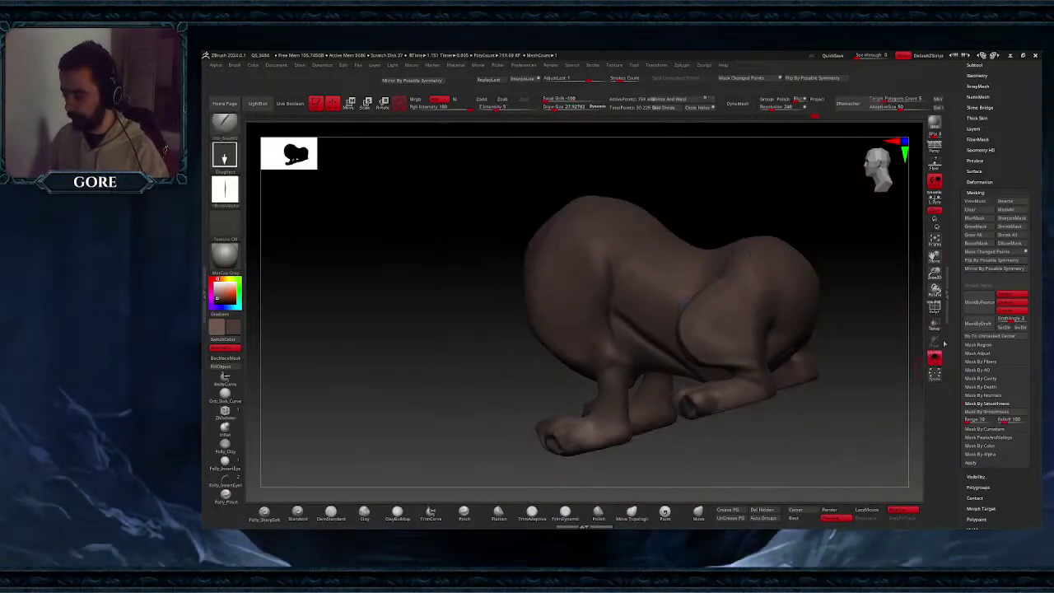
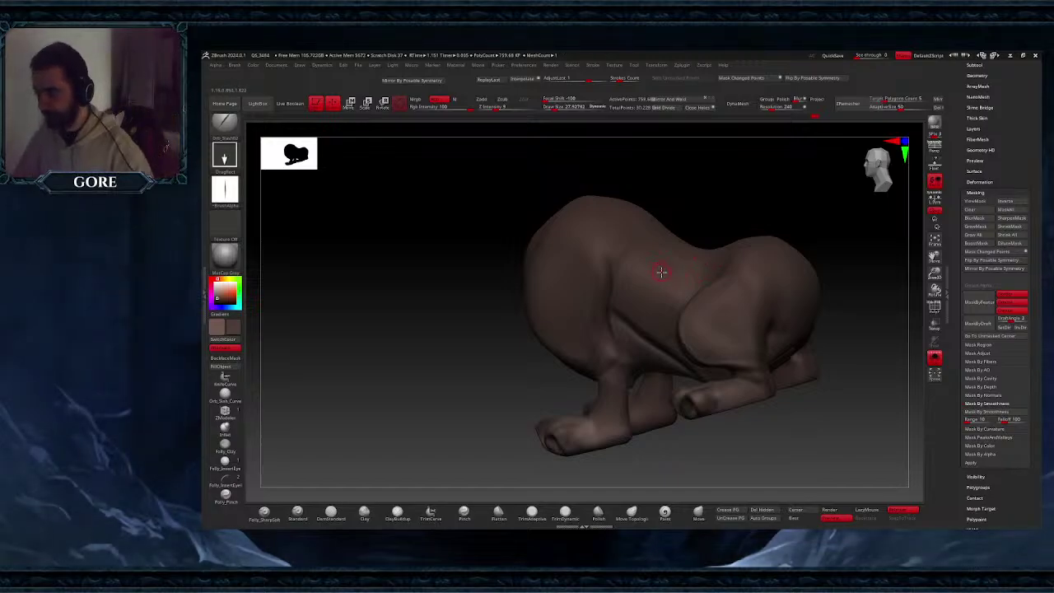
# - Try a Standard brush stroke along the isolated body's back, and undo it
pyautogui.moveTo(661, 271); pyautogui.dragTo(682, 294, button='right')
pyautogui.press('ctrl')
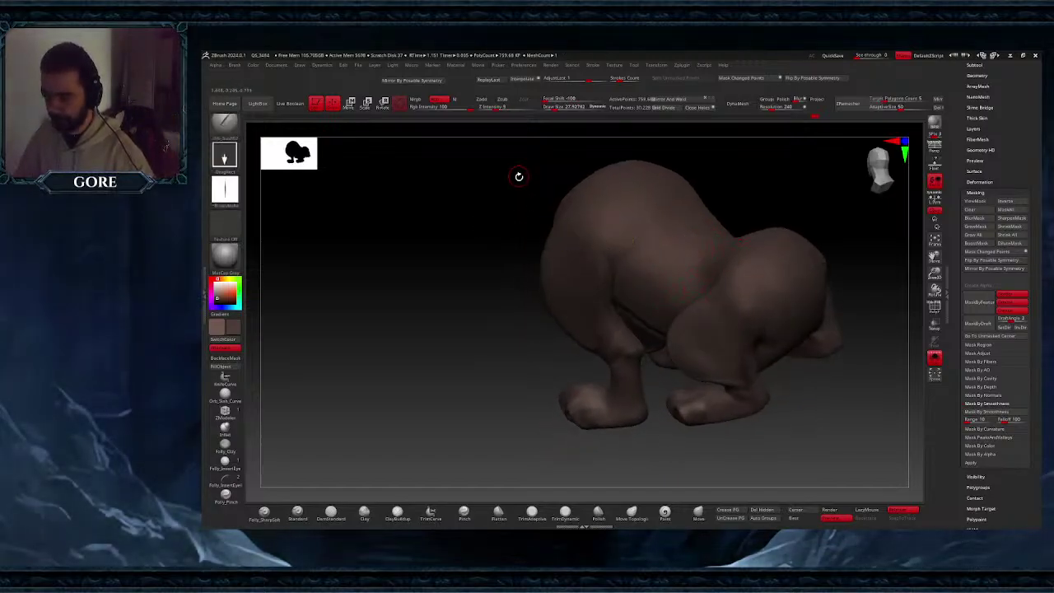
pyautogui.click(264, 512)
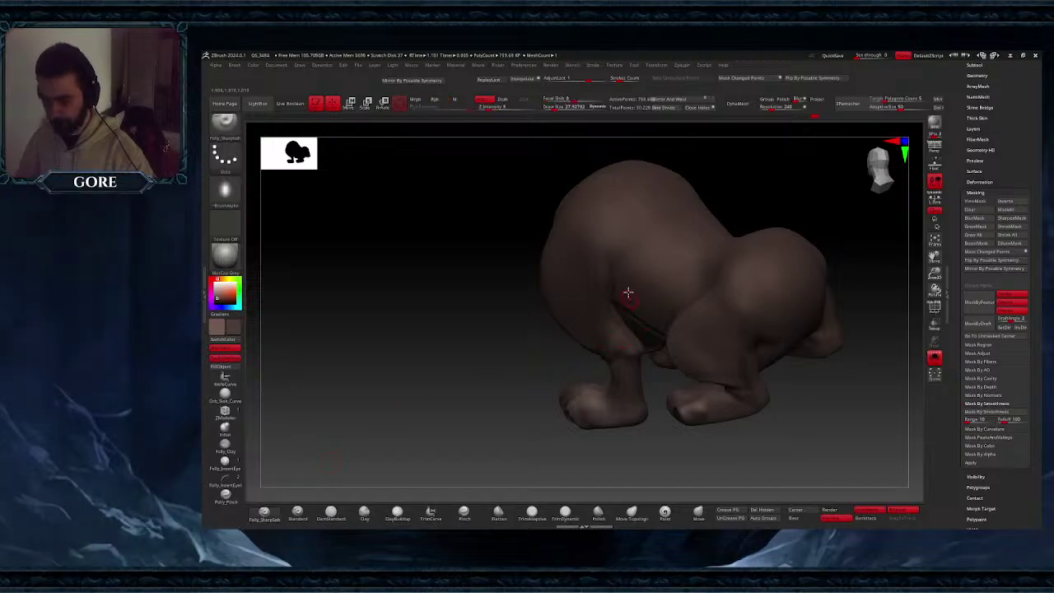
pyautogui.click(297, 513)
pyautogui.moveTo(657, 196); pyautogui.dragTo(700, 234)
pyautogui.hotkey('ctrl', 'z')
pyautogui.moveTo(696, 242); pyautogui.dragTo(667, 236, button='right')
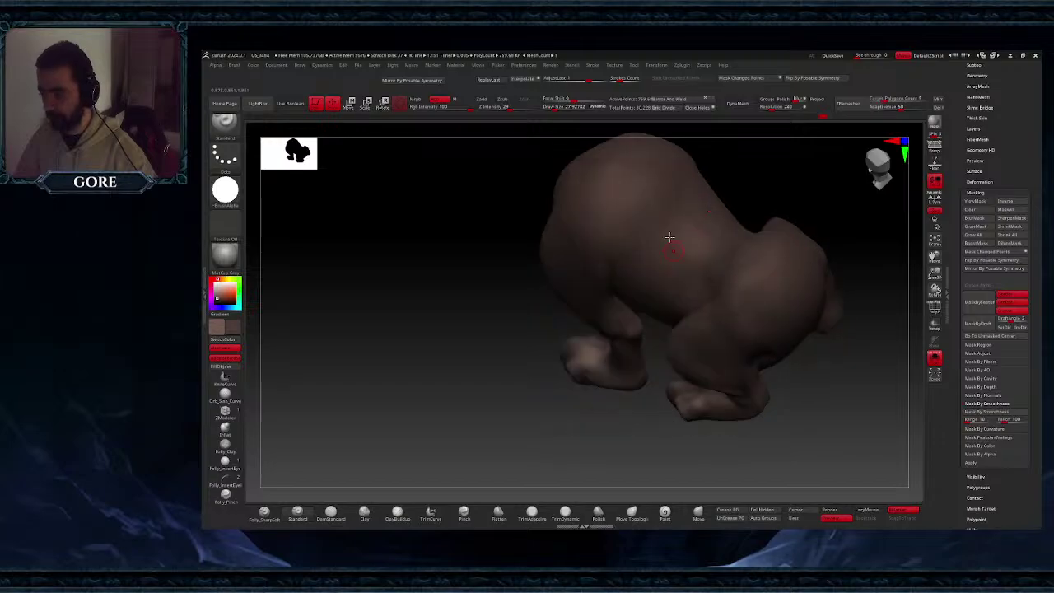
# - Enlarge the Standard brush to about 54 and compare the isolated body with the full creature
pyautogui.press('space')
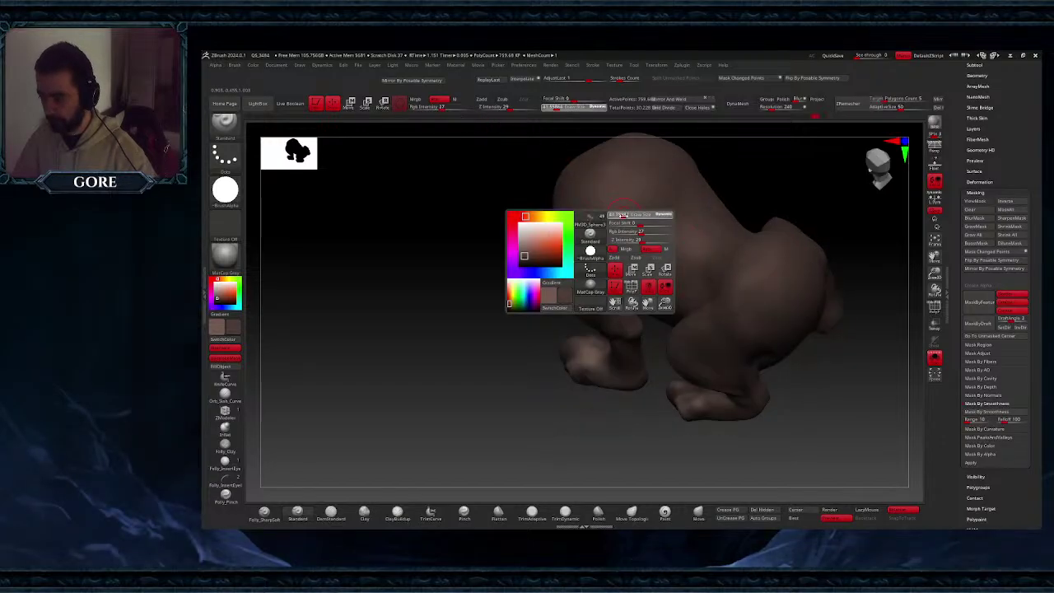
pyautogui.moveTo(621, 215); pyautogui.dragTo(627, 216)
pyautogui.click(935, 359)
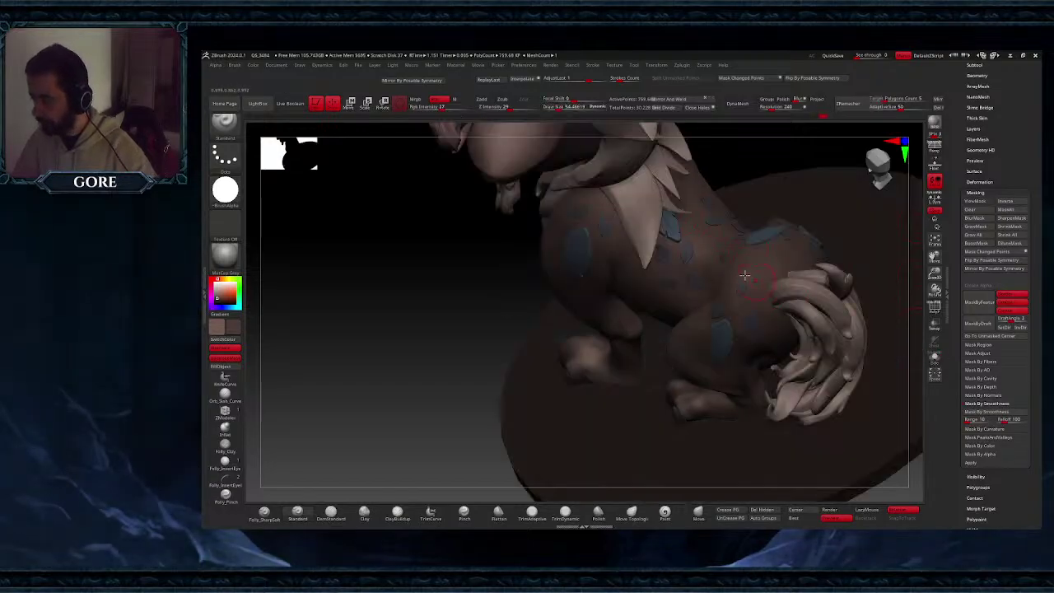
pyautogui.moveTo(751, 215); pyautogui.dragTo(741, 255, button='right')
pyautogui.click(934, 358)
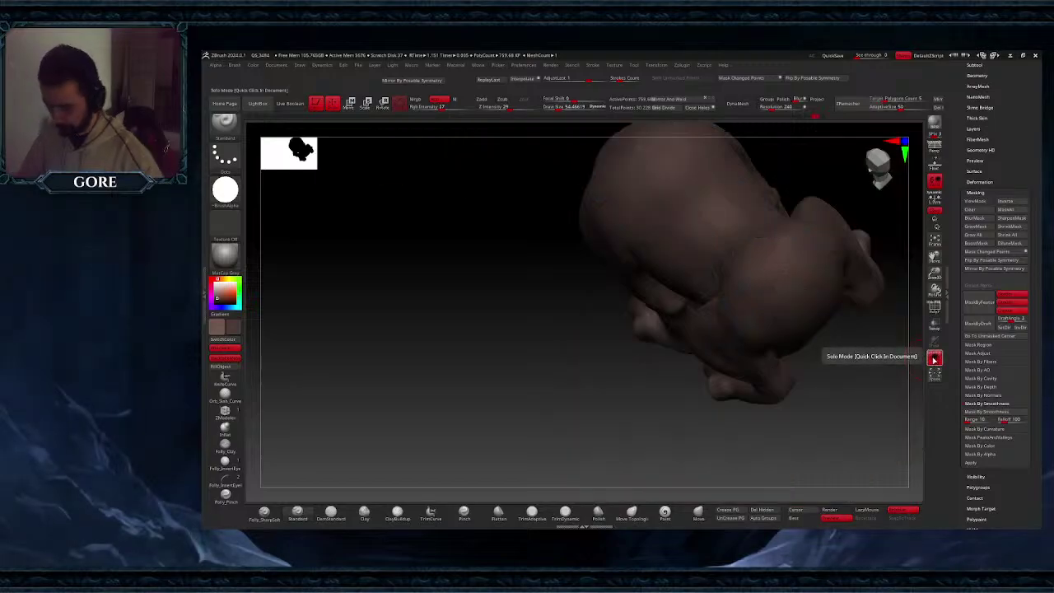
pyautogui.moveTo(829, 228); pyautogui.dragTo(927, 253, button='right')
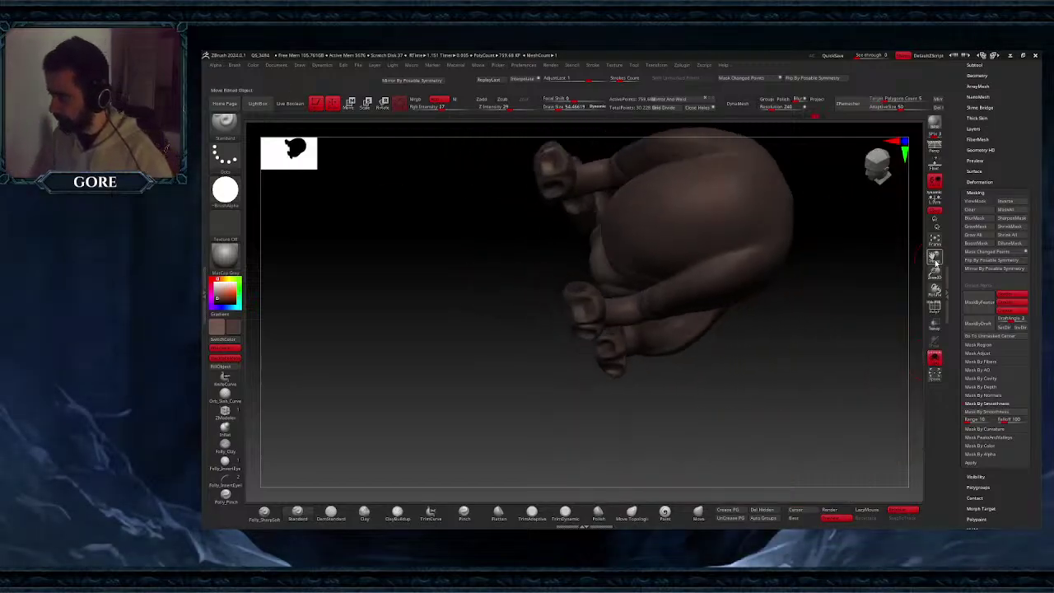
pyautogui.moveTo(929, 254); pyautogui.dragTo(868, 288)
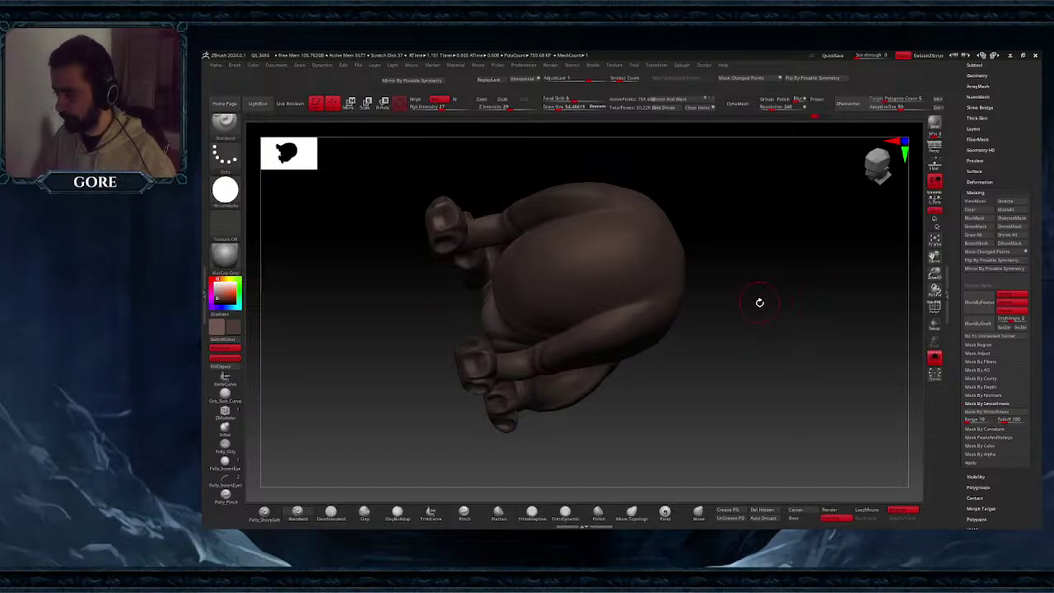
# - Paint soft shading along the body's back at Rgb Intensity 27, checking it with and without the other subtools
pyautogui.moveTo(760, 302); pyautogui.dragTo(659, 316, button='right')
pyautogui.keyDown('ctrl'); pyautogui.moveTo(658, 316); pyautogui.dragTo(600, 328, button='right'); pyautogui.keyUp('ctrl')
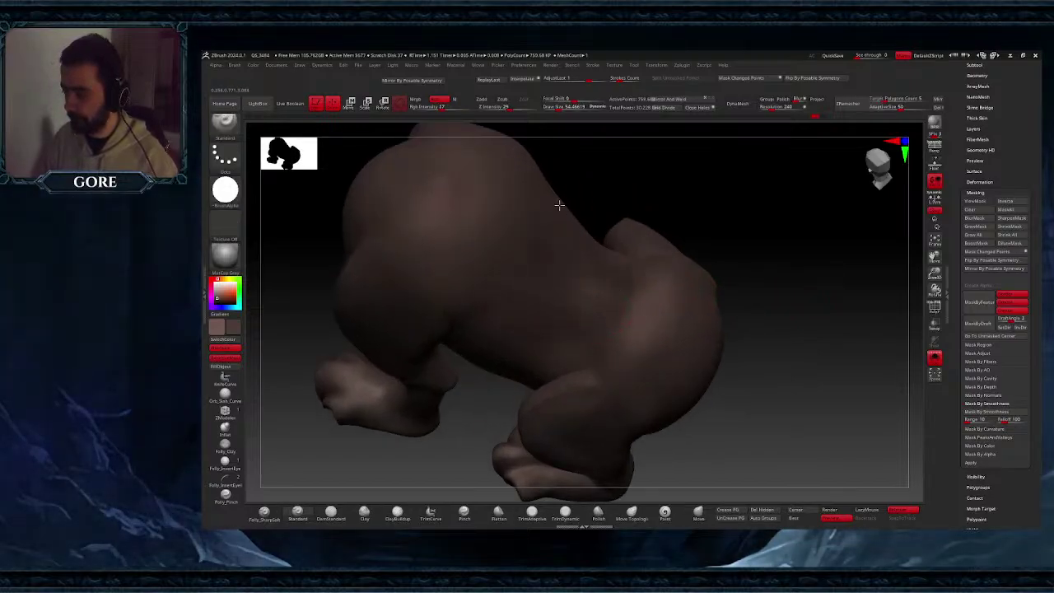
pyautogui.moveTo(551, 230); pyautogui.dragTo(546, 223, button='right')
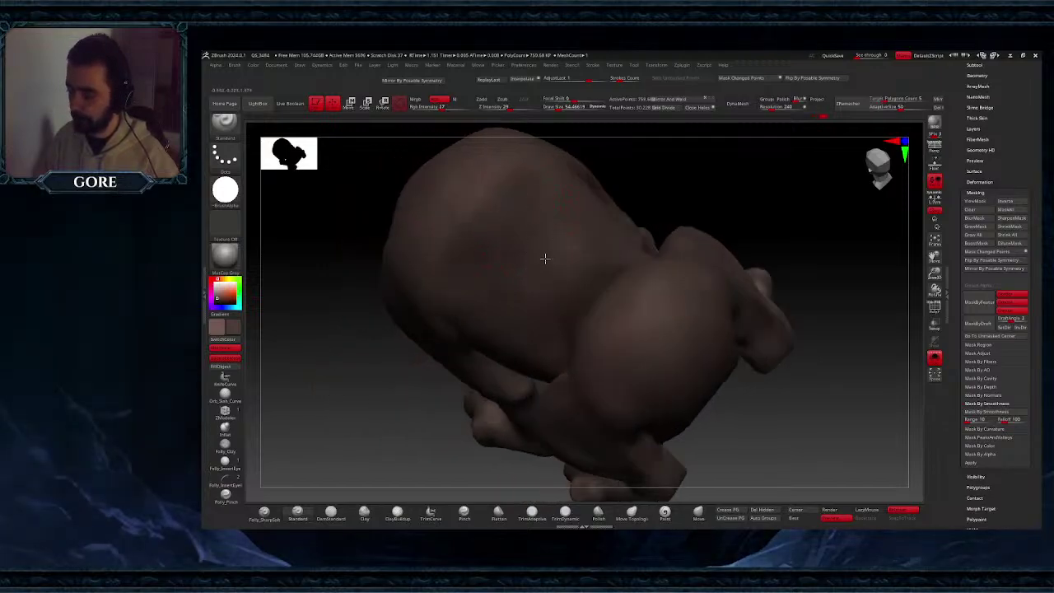
pyautogui.moveTo(569, 271)
pyautogui.mouseDown(button='right')
pyautogui.moveTo(600, 298)
pyautogui.moveTo(569, 253)
pyautogui.mouseUp(button='right')
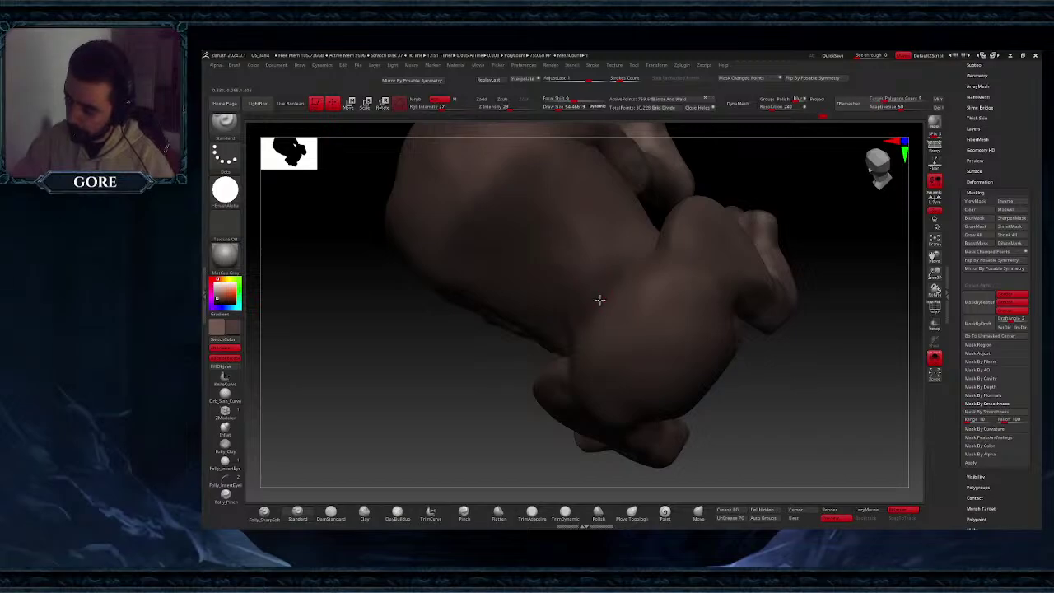
pyautogui.moveTo(579, 300); pyautogui.dragTo(605, 402, button='right')
pyautogui.click(935, 357)
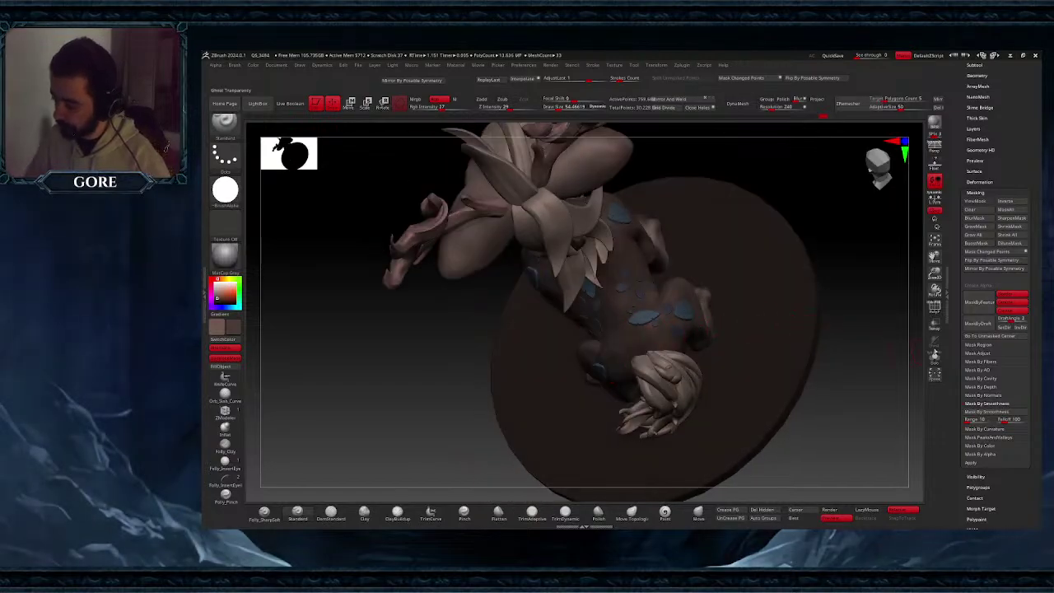
pyautogui.click(935, 358)
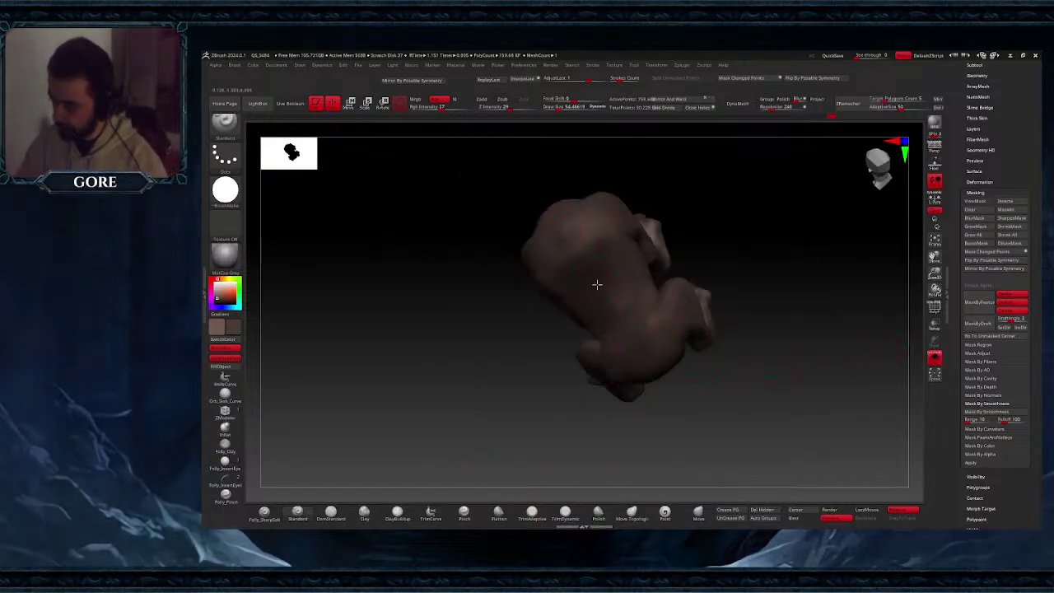
pyautogui.click(935, 361)
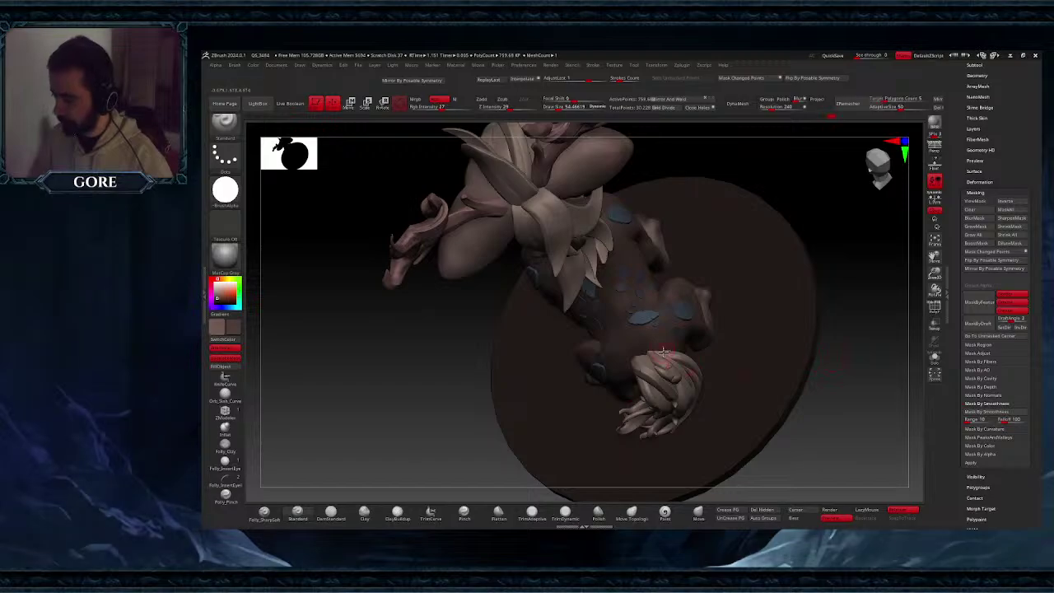
# - Set up the DamStandard brush for the shoulder and flank with colour-only painting at Rgb Intensity 100
pyautogui.moveTo(646, 369)
pyautogui.mouseDown(button='right')
pyautogui.moveTo(681, 307)
pyautogui.moveTo(666, 334)
pyautogui.moveTo(673, 346)
pyautogui.moveTo(625, 331)
pyautogui.moveTo(599, 341)
pyautogui.mouseUp(button='right')
pyautogui.keyDown('ctrl'); pyautogui.moveTo(599, 341); pyautogui.dragTo(595, 441, button='right'); pyautogui.keyUp('ctrl')
pyautogui.press('space')
pyautogui.moveTo(568, 341); pyautogui.dragTo(555, 342)
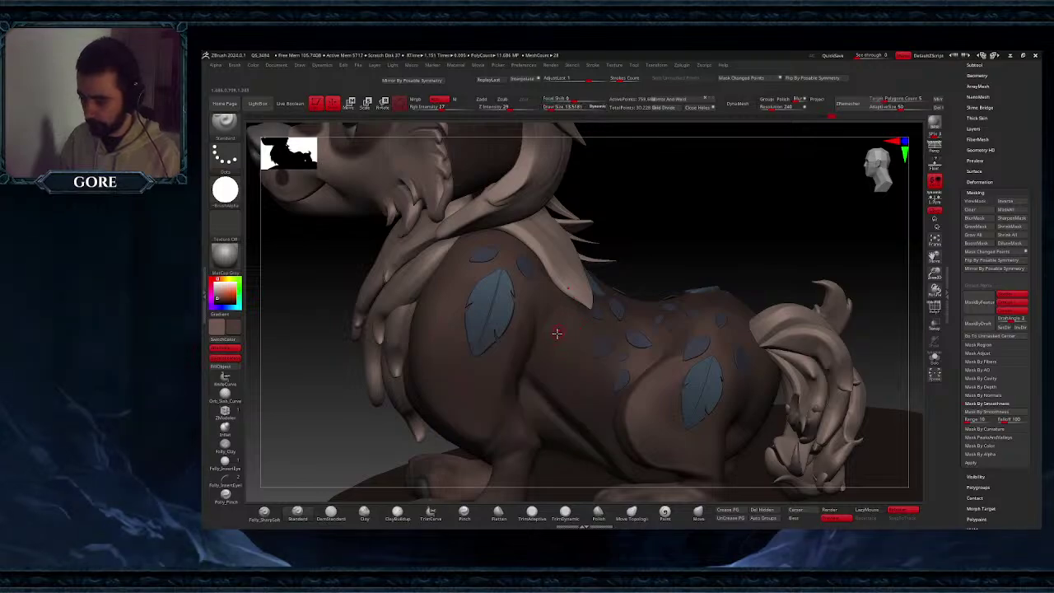
pyautogui.moveTo(557, 332)
pyautogui.keyDown('ctrl'); pyautogui.mouseDown(button='right')
pyautogui.moveTo(567, 371)
pyautogui.moveTo(572, 341)
pyautogui.moveTo(544, 402)
pyautogui.mouseUp(button='right'); pyautogui.keyUp('ctrl')
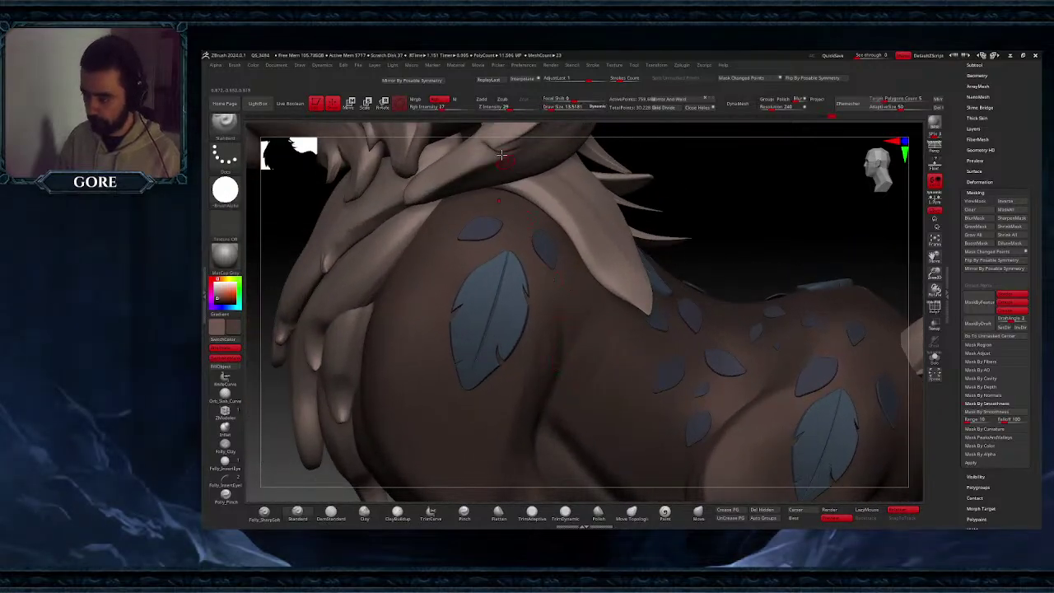
pyautogui.moveTo(485, 113)
pyautogui.mouseDown()
pyautogui.moveTo(442, 113)
pyautogui.moveTo(482, 107)
pyautogui.mouseUp()
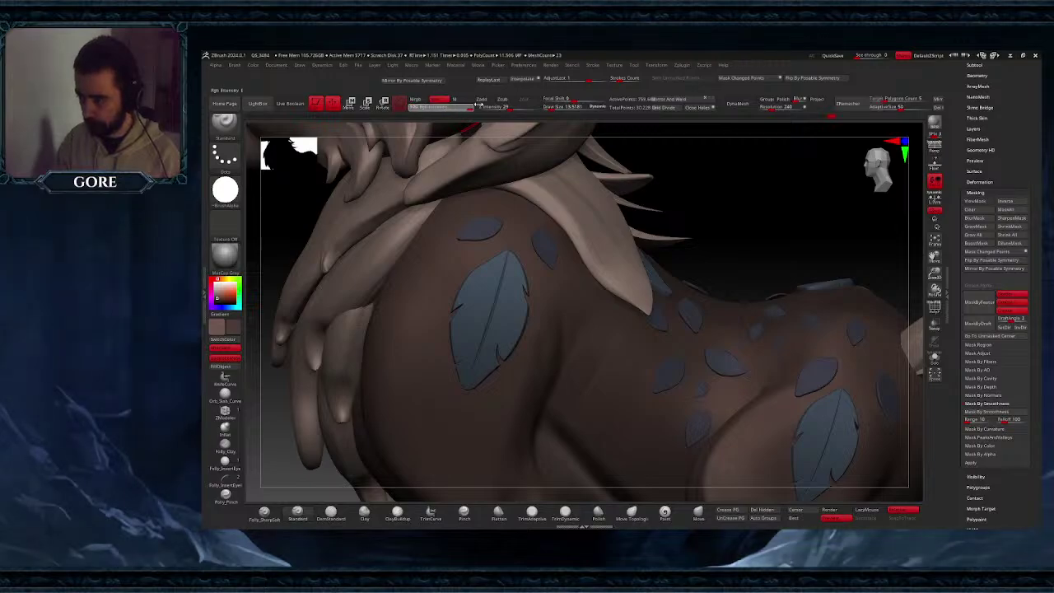
pyautogui.click(332, 514)
pyautogui.hotkey('ctrl', 'z')
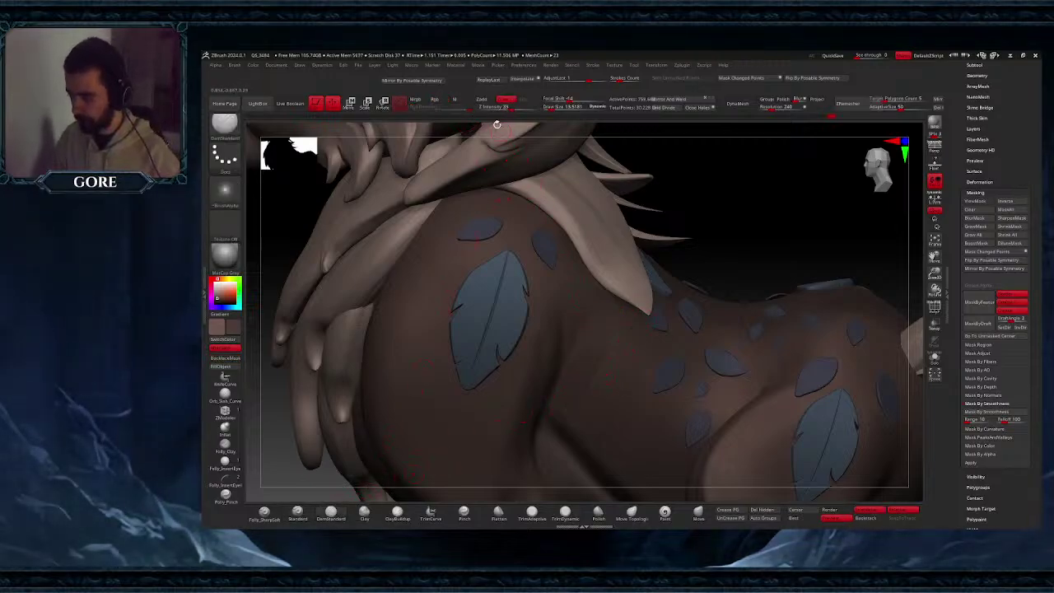
pyautogui.click(441, 99)
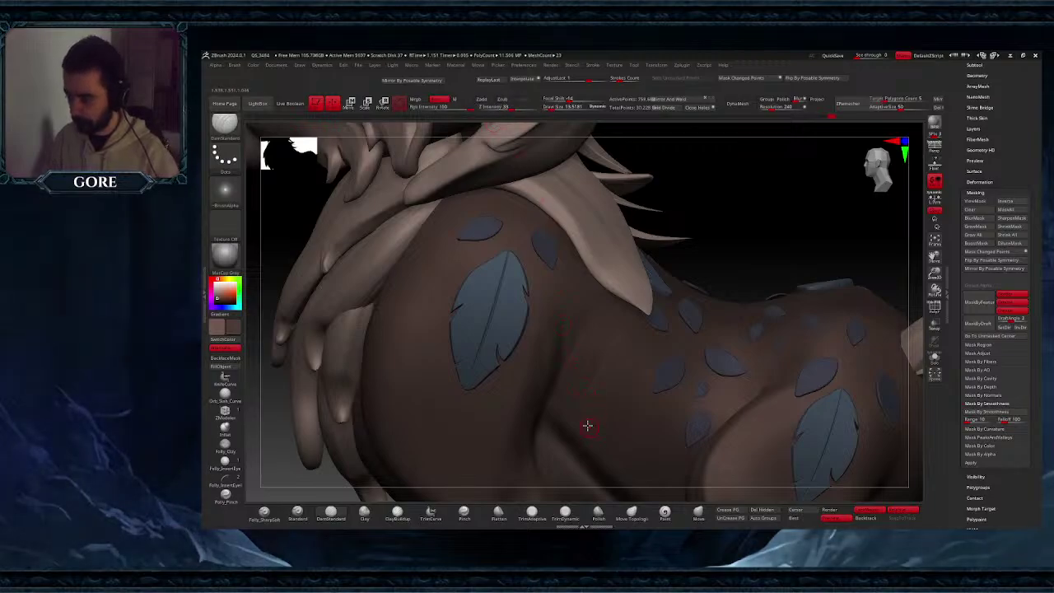
# - Try painting a dark line on the flank behind the shoulder with progressively smaller DamStandard brushes, and undo the strokes
pyautogui.moveTo(588, 426); pyautogui.dragTo(621, 329)
pyautogui.moveTo(621, 329); pyautogui.dragTo(598, 360, button='right')
pyautogui.hotkey('ctrl', 'z')
pyautogui.press('space')
pyautogui.moveTo(607, 371); pyautogui.dragTo(604, 371)
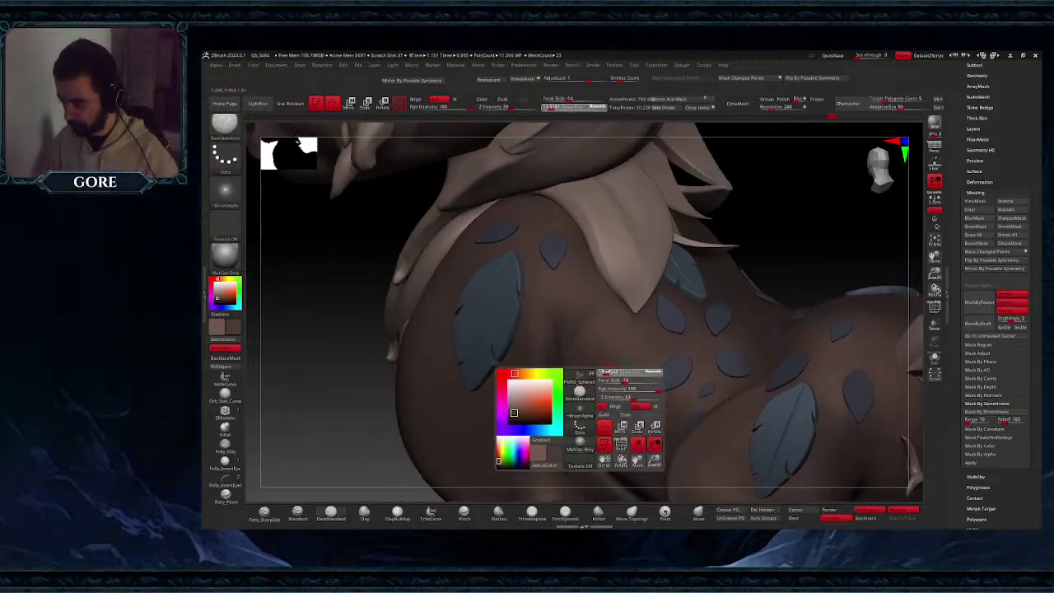
pyautogui.moveTo(603, 371); pyautogui.dragTo(611, 398, button='right')
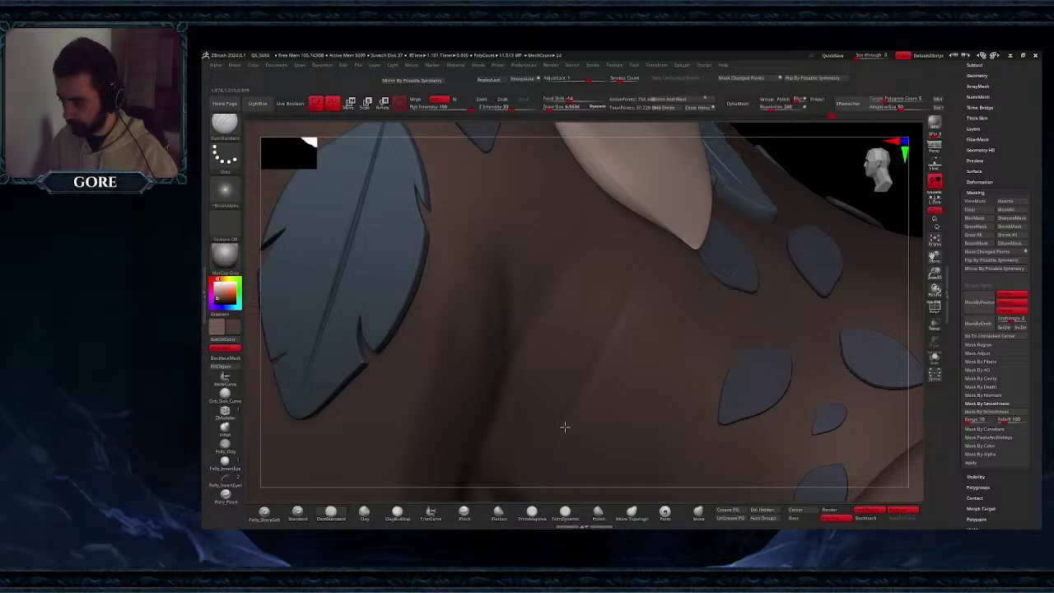
pyautogui.moveTo(635, 288)
pyautogui.mouseDown()
pyautogui.moveTo(635, 278)
pyautogui.moveTo(568, 419)
pyautogui.mouseUp()
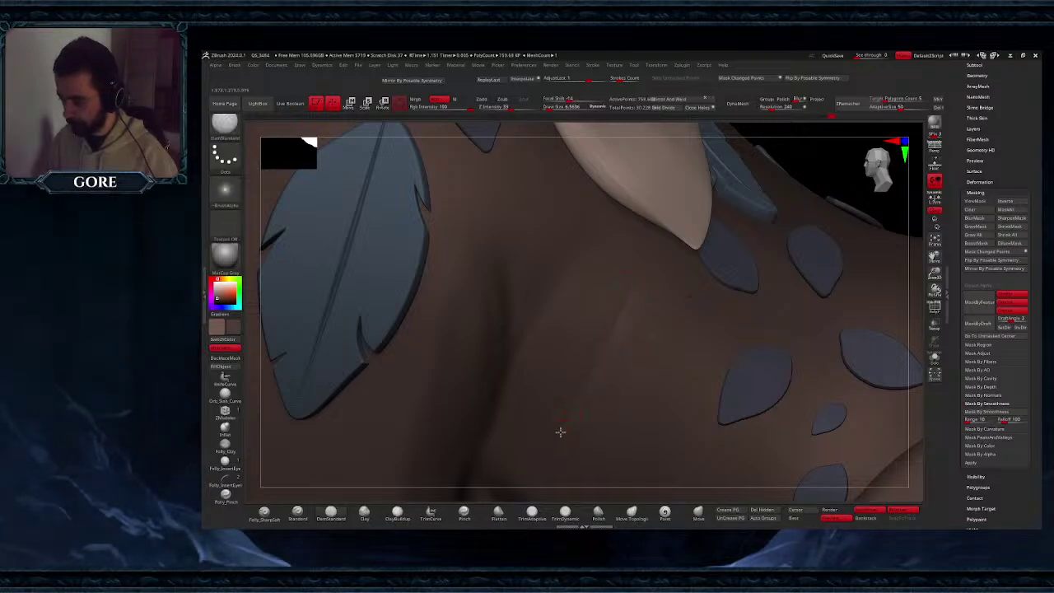
pyautogui.hotkey('ctrl', 'z')
# - Paint a thin straight dark line down the flank behind the shoulder with a DamStandard brush size of about 3.8
pyautogui.moveTo(617, 331)
pyautogui.mouseDown()
pyautogui.moveTo(635, 295)
pyautogui.moveTo(624, 318)
pyautogui.mouseUp()
pyautogui.press('space')
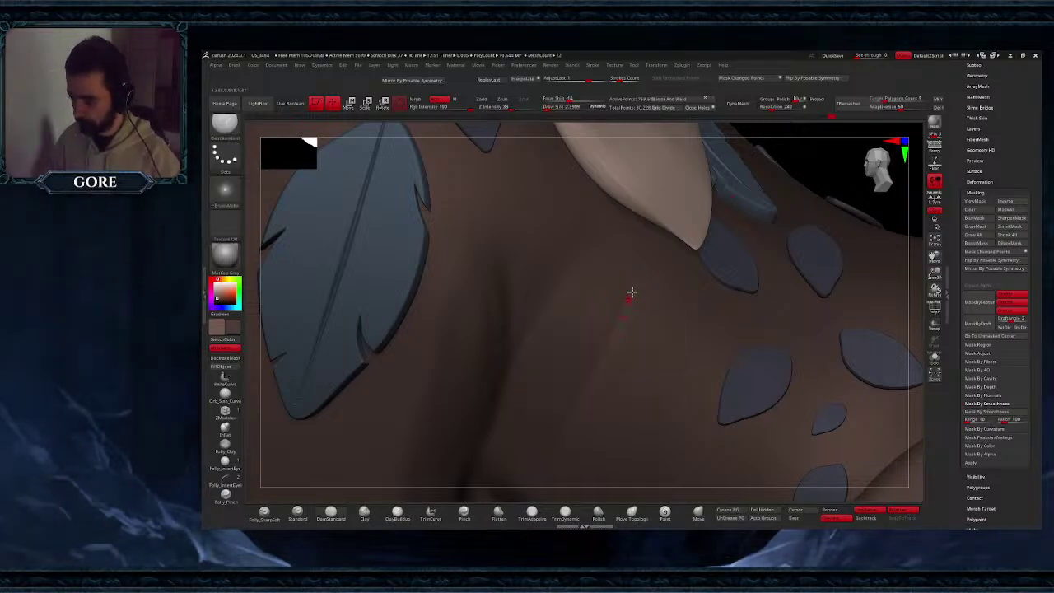
pyautogui.keyDown('shift'); pyautogui.moveTo(579, 404); pyautogui.dragTo(562, 423); pyautogui.keyUp('shift')
pyautogui.moveTo(562, 423); pyautogui.dragTo(578, 404, button='right')
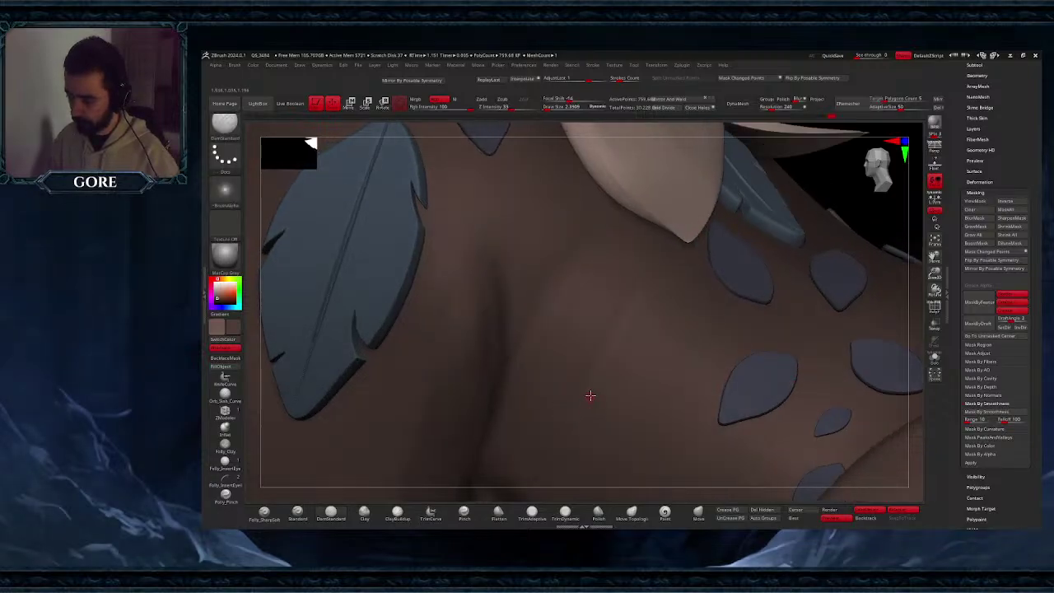
pyautogui.press('space')
pyautogui.click(591, 399)
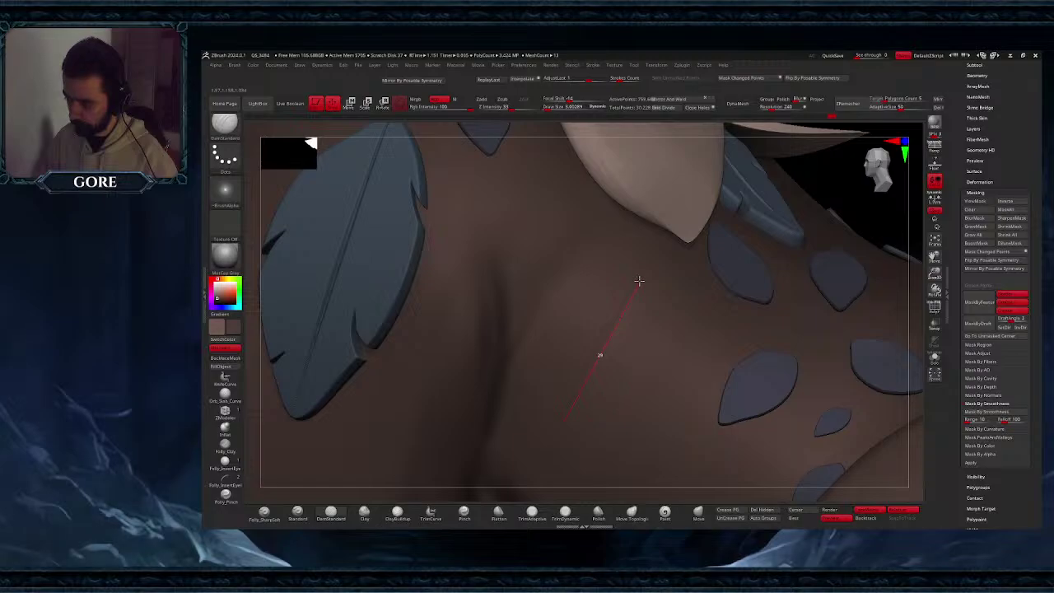
pyautogui.keyDown('shift'); pyautogui.moveTo(638, 280); pyautogui.dragTo(637, 289); pyautogui.keyUp('shift')
# - Soften the painted flank line with smoothing strokes at a brush size of about 42
pyautogui.keyDown('ctrl'); pyautogui.moveTo(623, 338); pyautogui.dragTo(607, 401, button='right'); pyautogui.keyUp('ctrl')
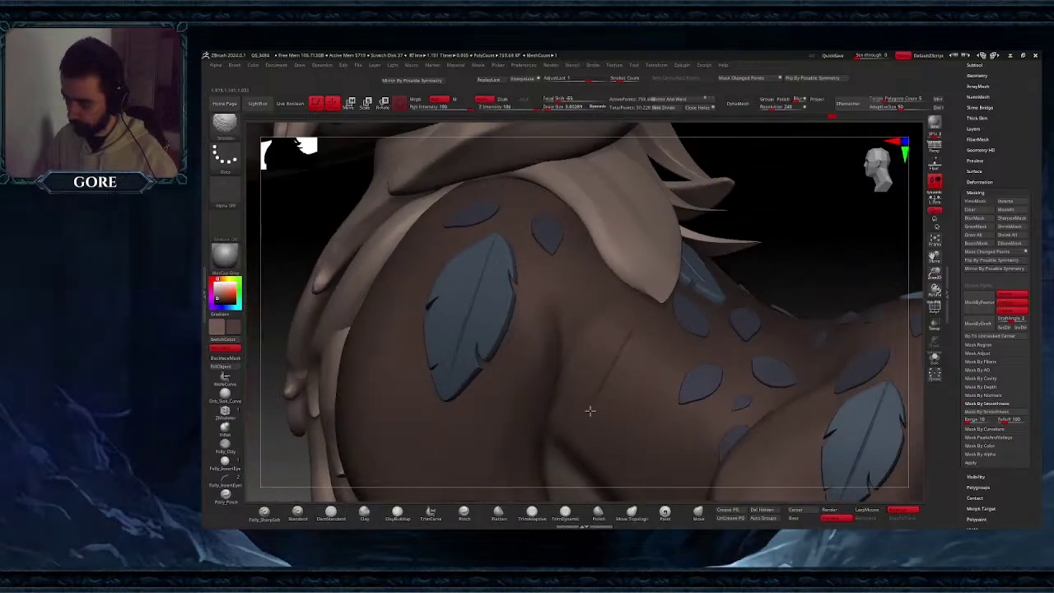
pyautogui.press('space')
pyautogui.click(633, 390)
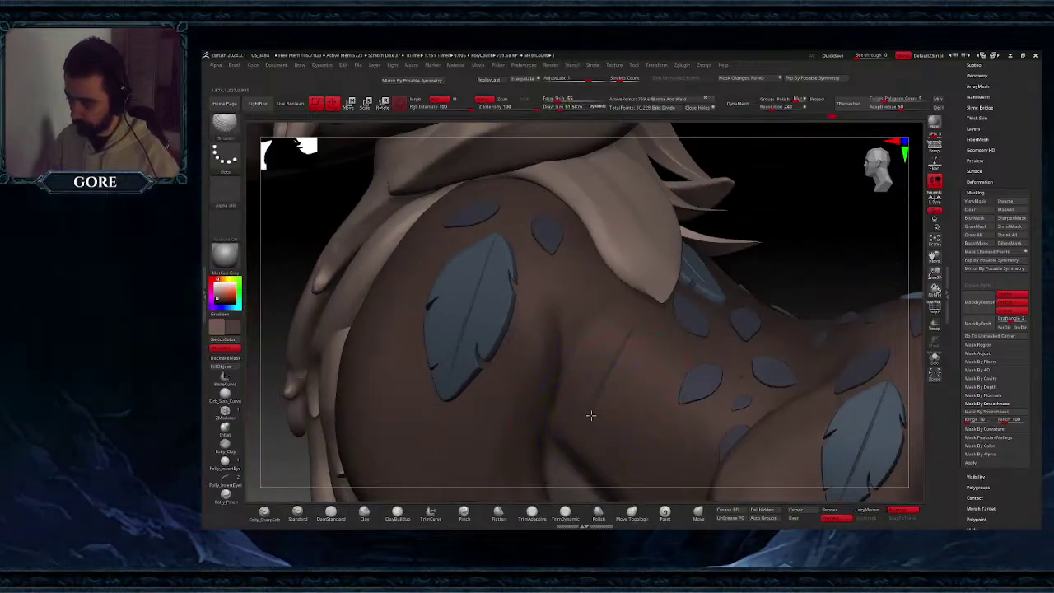
pyautogui.moveTo(590, 415)
pyautogui.keyDown('shift'); pyautogui.mouseDown()
pyautogui.moveTo(631, 368)
pyautogui.moveTo(611, 407)
pyautogui.mouseUp(); pyautogui.keyUp('shift')
pyautogui.press('space')
pyautogui.click(602, 398)
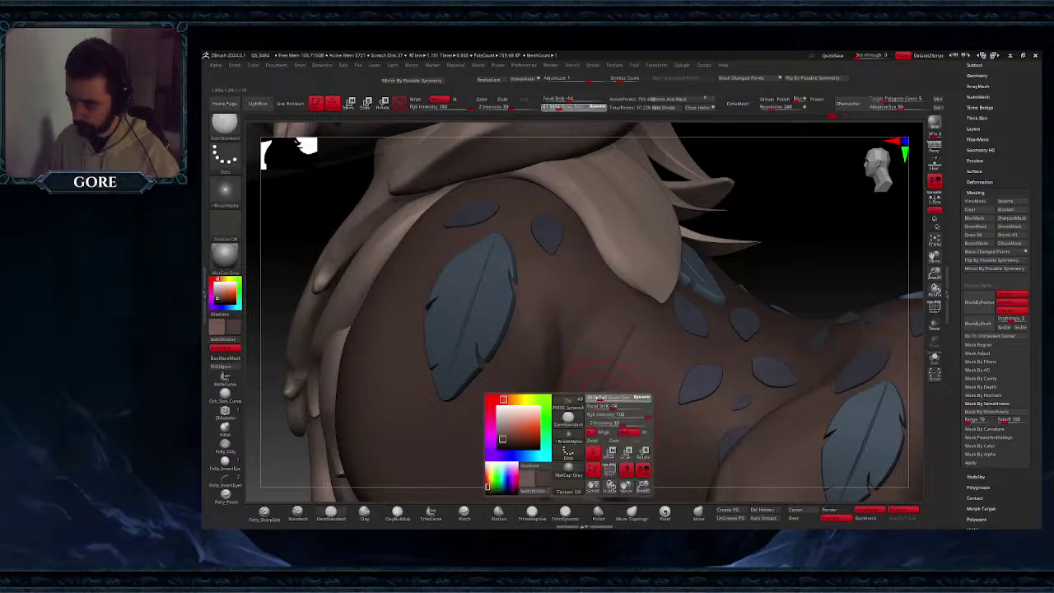
pyautogui.press('shift')
pyautogui.keyDown('shift'); pyautogui.moveTo(643, 339); pyautogui.dragTo(647, 322); pyautogui.keyUp('shift')
# - Blend the flank line further into the surrounding colour with smoothing strokes, checking it from farther away
pyautogui.moveTo(656, 348); pyautogui.dragTo(623, 390, button='right')
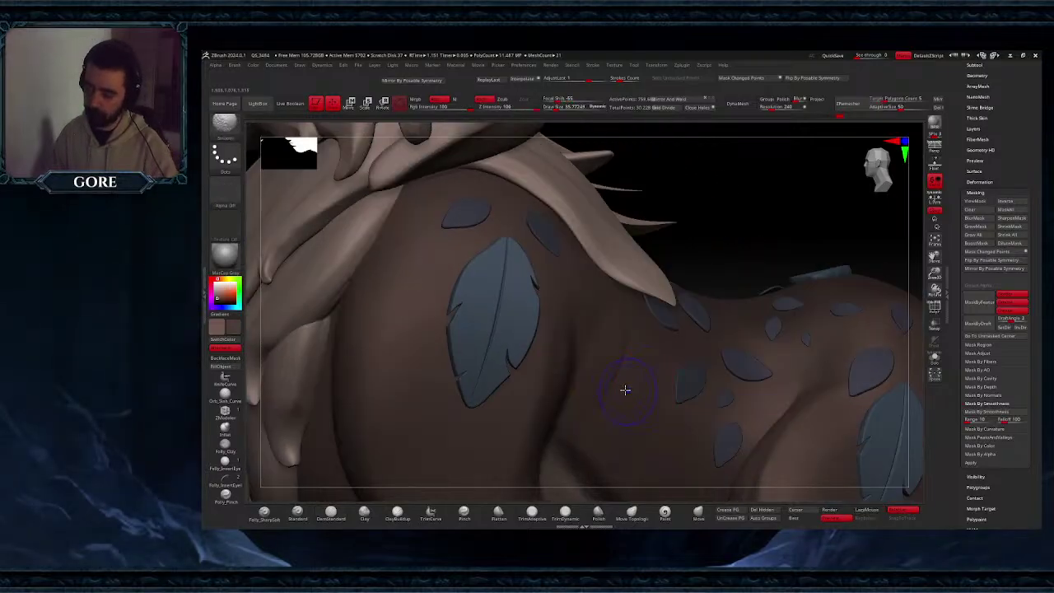
pyautogui.keyDown('shift'); pyautogui.moveTo(623, 390); pyautogui.dragTo(640, 383); pyautogui.keyUp('shift')
pyautogui.keyDown('ctrl'); pyautogui.moveTo(654, 412); pyautogui.dragTo(665, 409, button='right'); pyautogui.keyUp('ctrl')
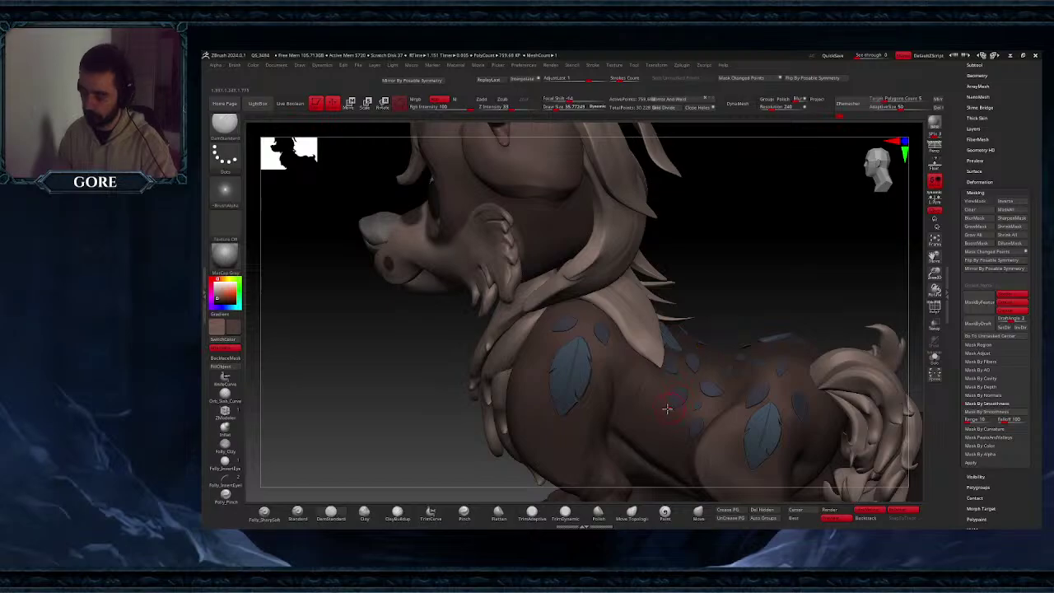
pyautogui.keyDown('shift'); pyautogui.moveTo(665, 409); pyautogui.dragTo(658, 428); pyautogui.keyUp('shift')
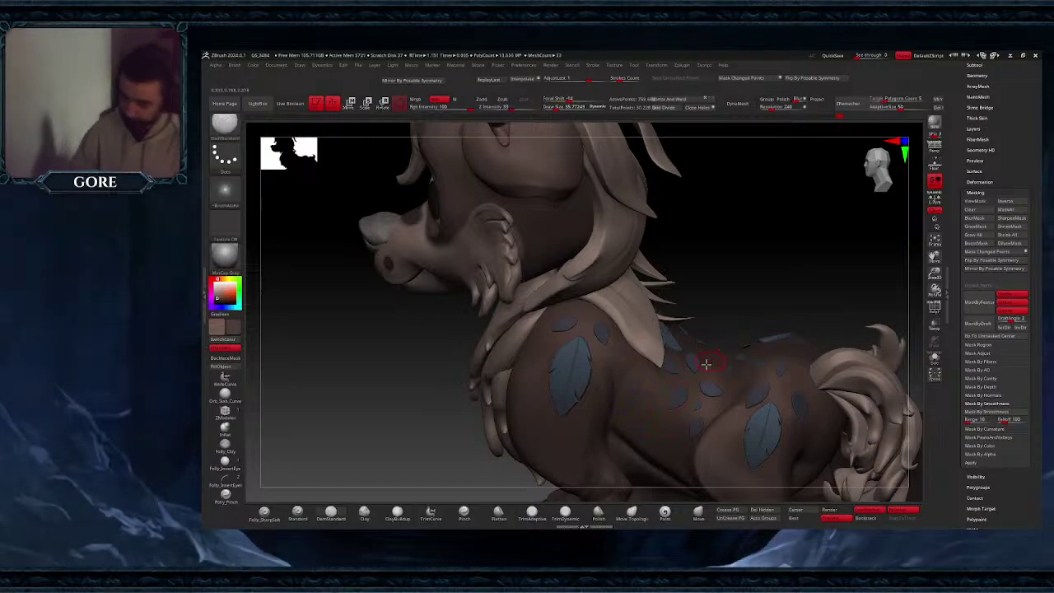
pyautogui.moveTo(706, 363); pyautogui.dragTo(631, 405, button='right')
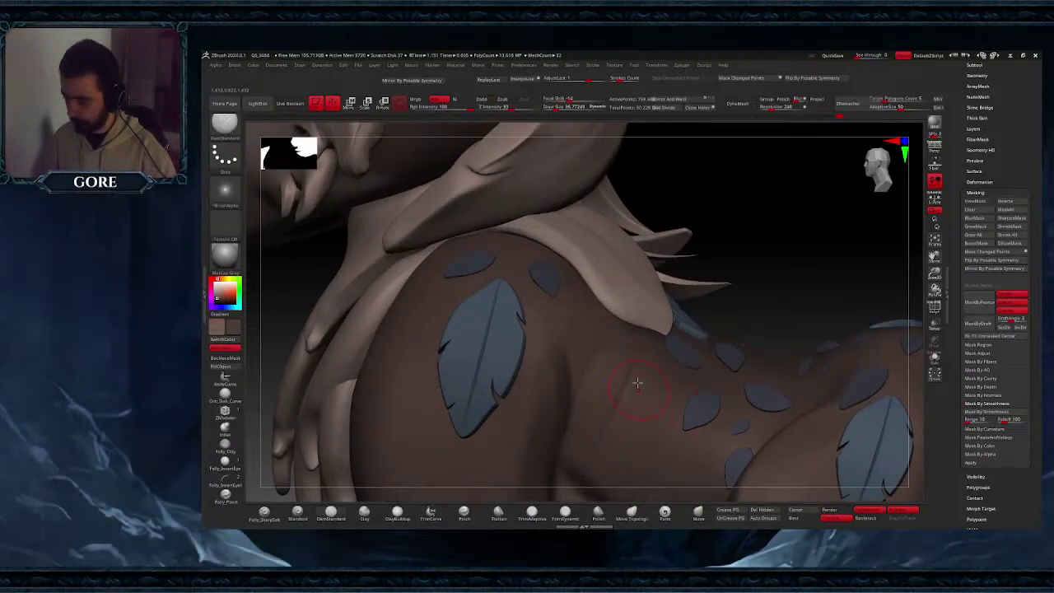
pyautogui.keyDown('shift'); pyautogui.moveTo(637, 383); pyautogui.dragTo(651, 381); pyautogui.keyUp('shift')
pyautogui.keyDown('ctrl'); pyautogui.moveTo(661, 417); pyautogui.dragTo(663, 393, button='right'); pyautogui.keyUp('ctrl')
# - Set the DamStandard brush to a size of about 2 and Z intensity 8 for fine line work on the flank
pyautogui.moveTo(934, 257); pyautogui.dragTo(879, 172)
pyautogui.keyDown('ctrl'); pyautogui.moveTo(579, 346); pyautogui.dragTo(568, 389, button='right'); pyautogui.keyUp('ctrl')
pyautogui.press('space')
pyautogui.moveTo(601, 344); pyautogui.dragTo(591, 344)
pyautogui.moveTo(590, 346)
pyautogui.mouseDown(button='right')
pyautogui.moveTo(579, 368)
pyautogui.moveTo(569, 351)
pyautogui.mouseUp(button='right')
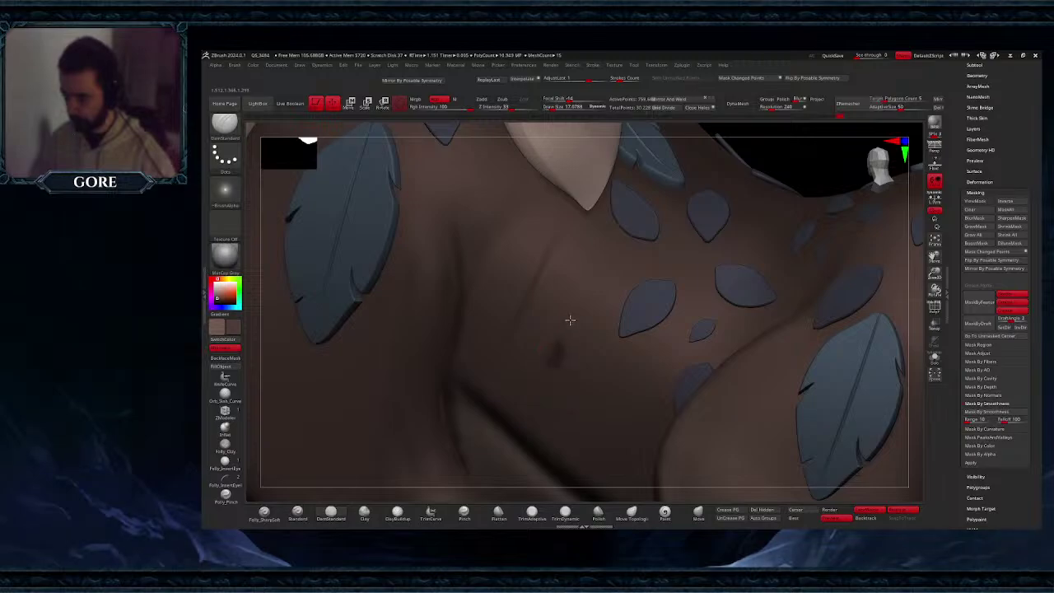
pyautogui.press('space')
pyautogui.click(568, 335)
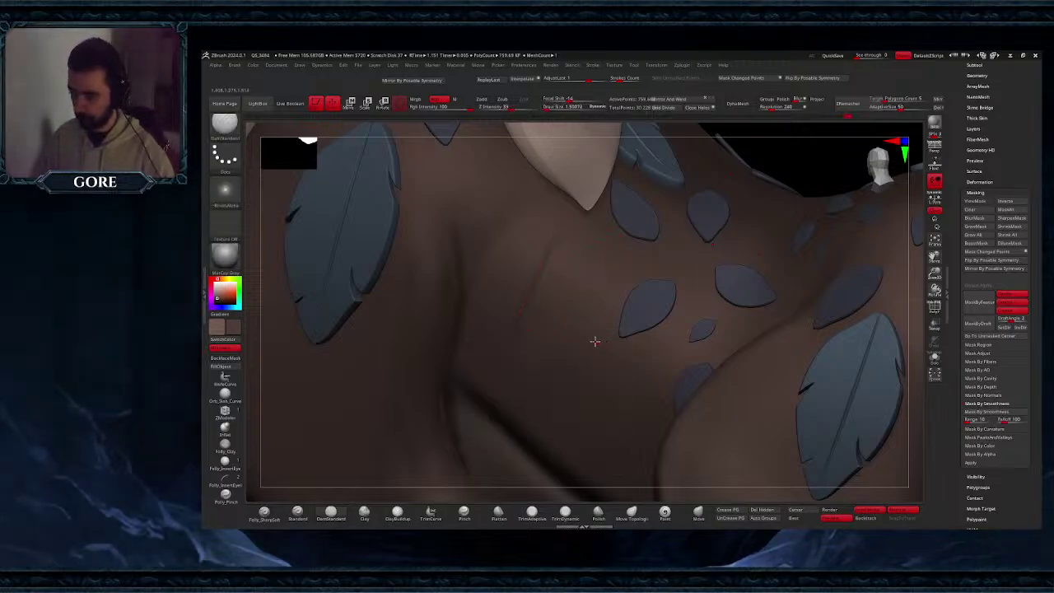
pyautogui.moveTo(565, 352); pyautogui.dragTo(573, 342, button='right')
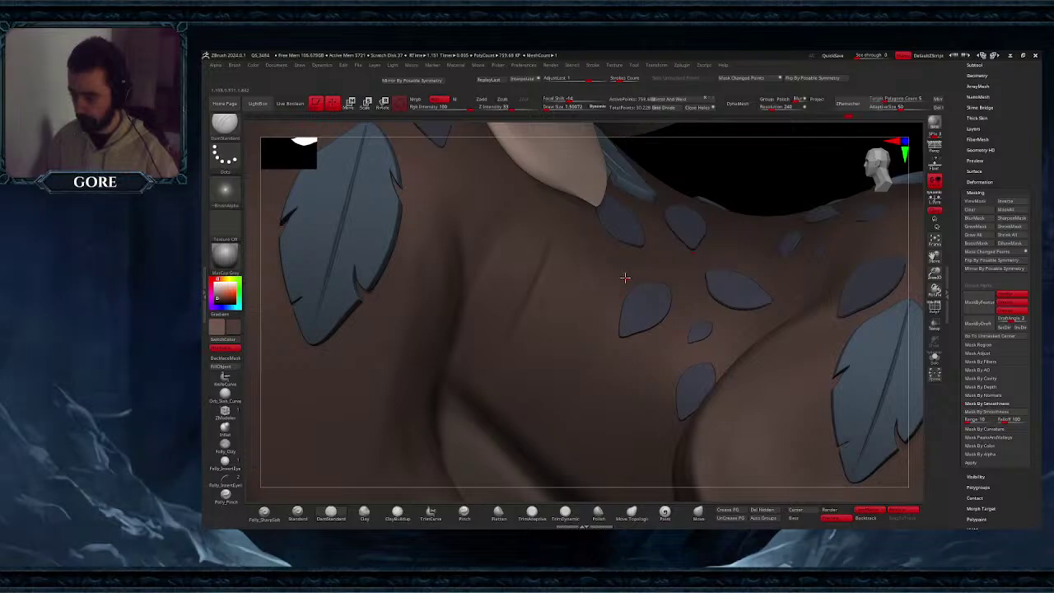
pyautogui.click(499, 108)
pyautogui.write('1')
pyautogui.press('Return')
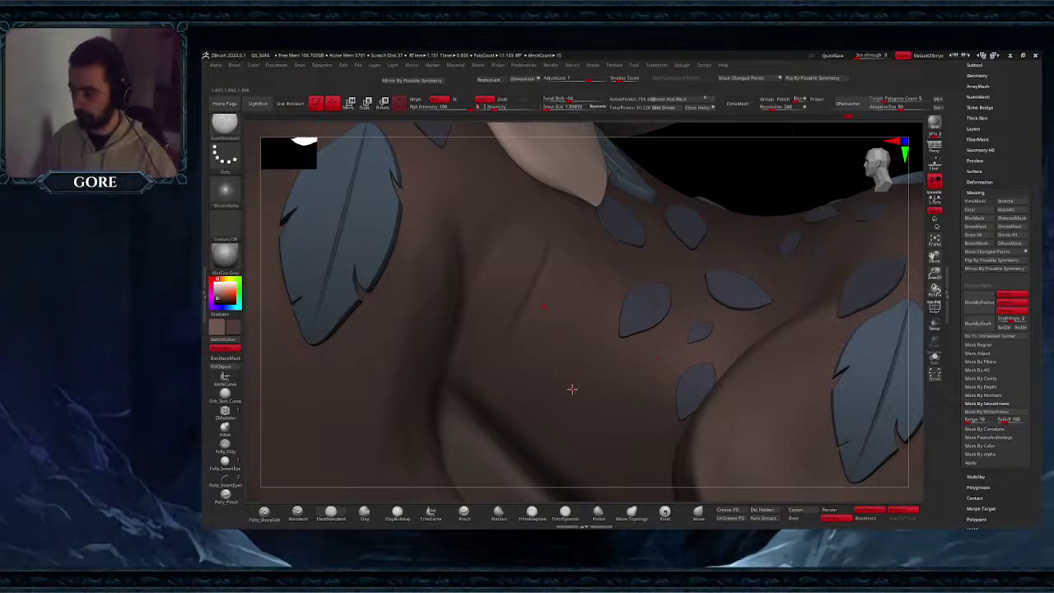
# - Try painting a second thin line on the flank between the existing line and the leaf markings, and undo it
pyautogui.moveTo(573, 384)
pyautogui.mouseDown()
pyautogui.moveTo(618, 275)
pyautogui.moveTo(581, 367)
pyautogui.mouseUp()
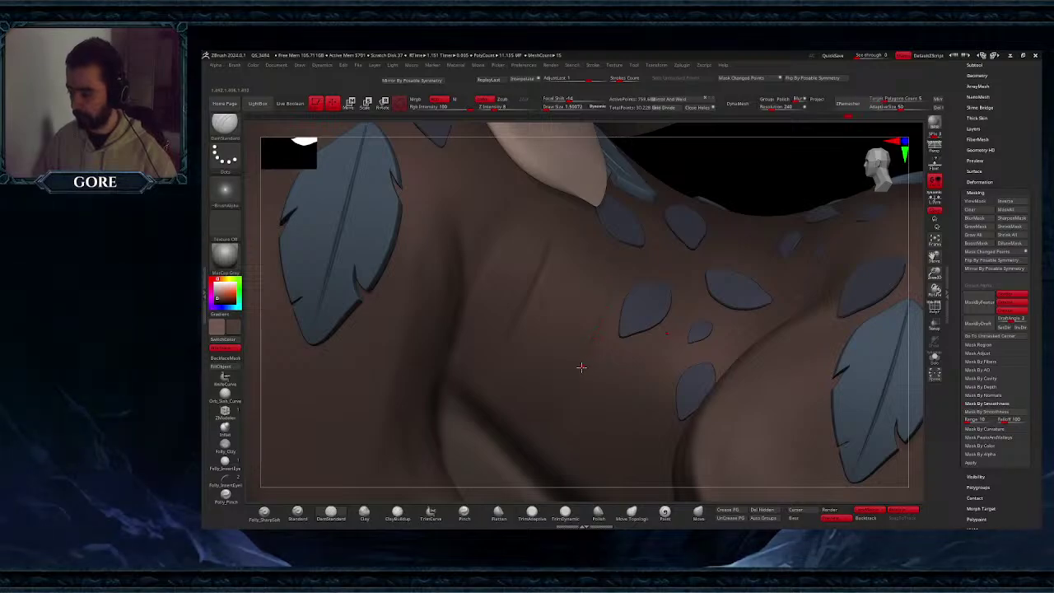
pyautogui.moveTo(584, 371)
pyautogui.mouseDown(button='right')
pyautogui.moveTo(600, 341)
pyautogui.moveTo(585, 346)
pyautogui.mouseUp(button='right')
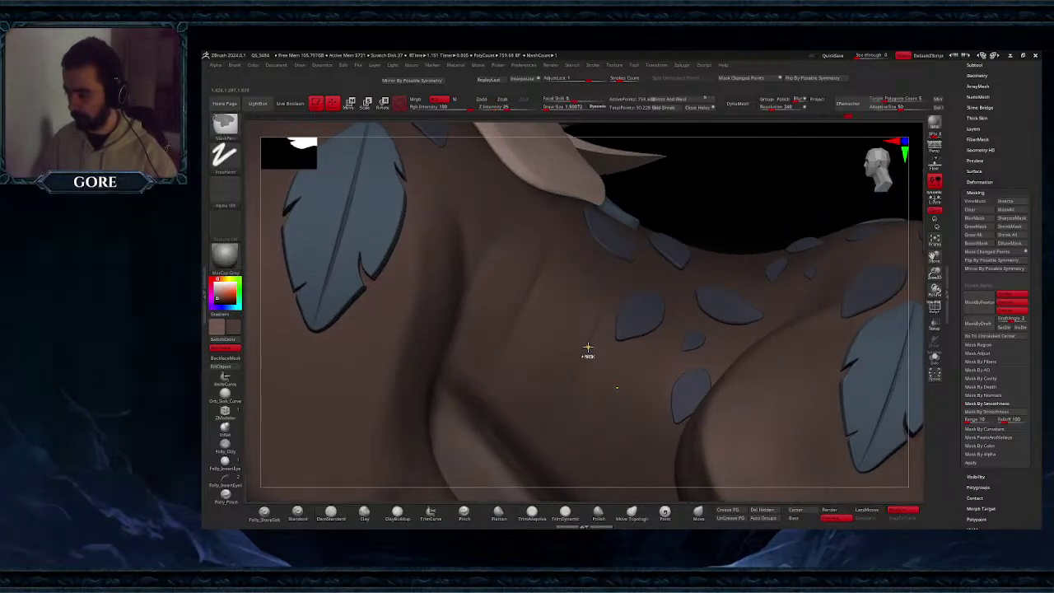
pyautogui.hotkey('ctrl', 'z')
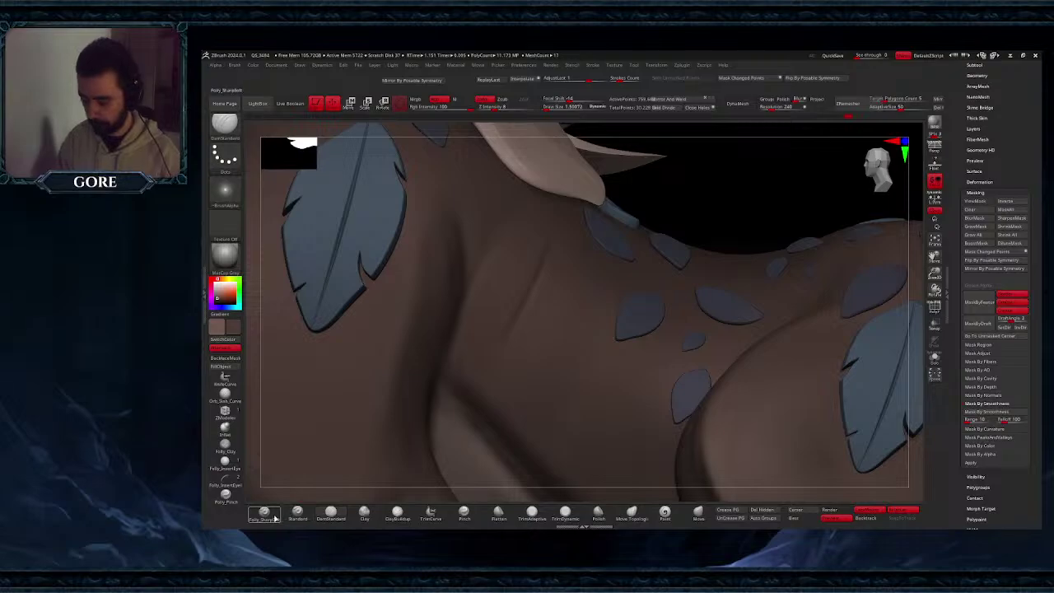
# - Try drawing and smoothing a second flank line with the SharpSoft brush at a size of about 17, undoing the attempts
pyautogui.click(264, 514)
pyautogui.press('space')
pyautogui.click(600, 342)
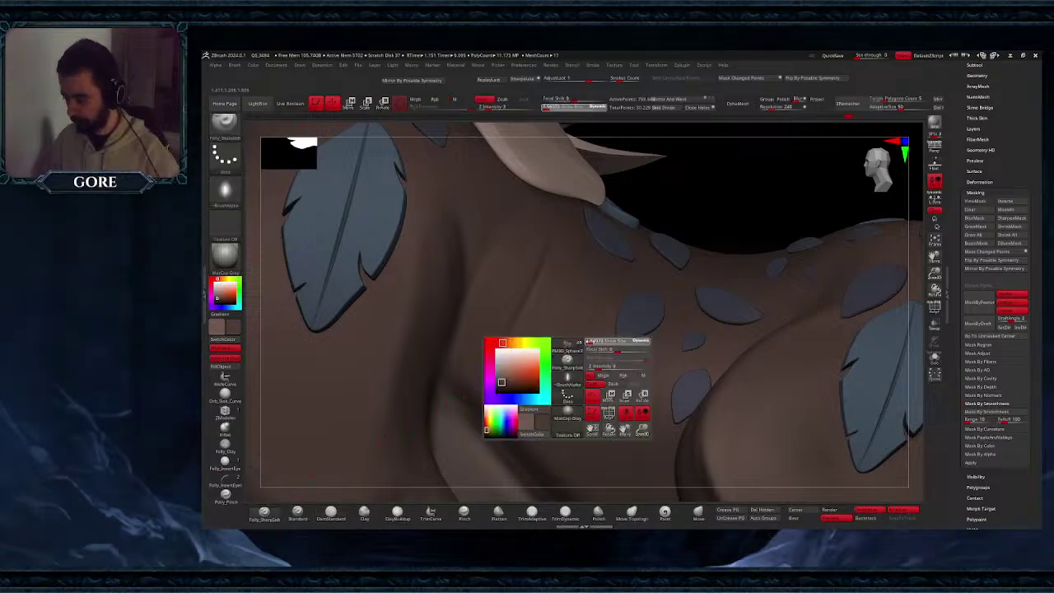
pyautogui.moveTo(540, 447); pyautogui.dragTo(537, 456)
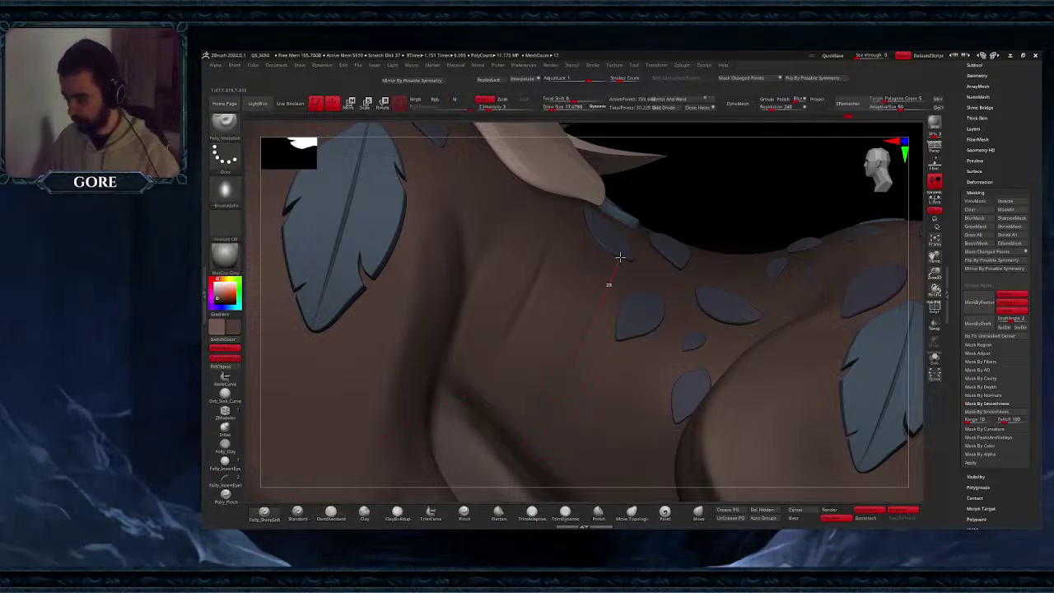
pyautogui.moveTo(620, 257); pyautogui.dragTo(623, 249)
pyautogui.moveTo(560, 395)
pyautogui.keyDown('shift'); pyautogui.mouseDown()
pyautogui.moveTo(615, 262)
pyautogui.moveTo(588, 245)
pyautogui.mouseUp(); pyautogui.keyUp('shift')
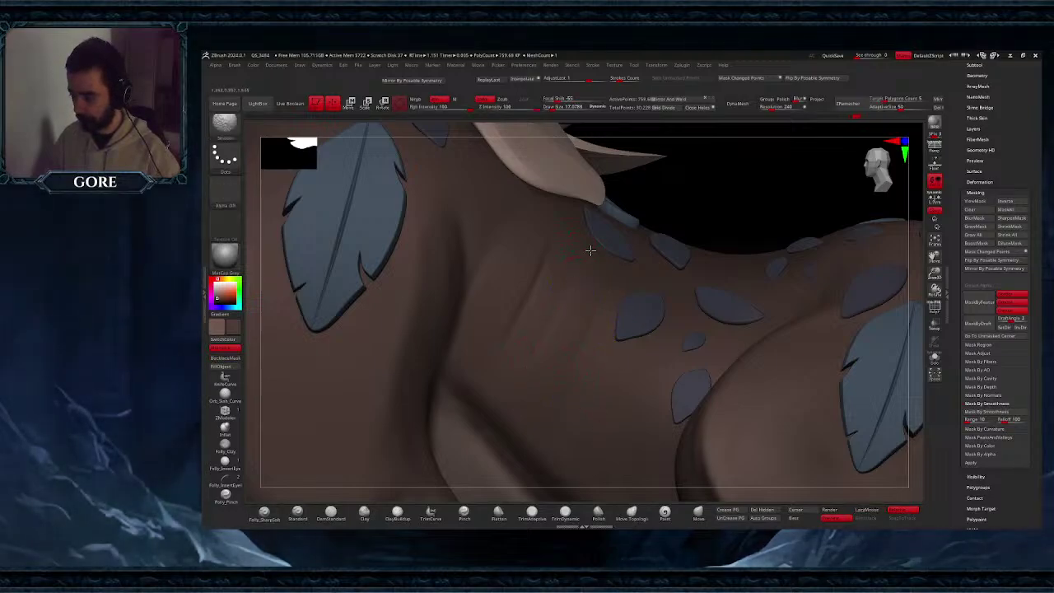
pyautogui.hotkey('ctrl', 'z')
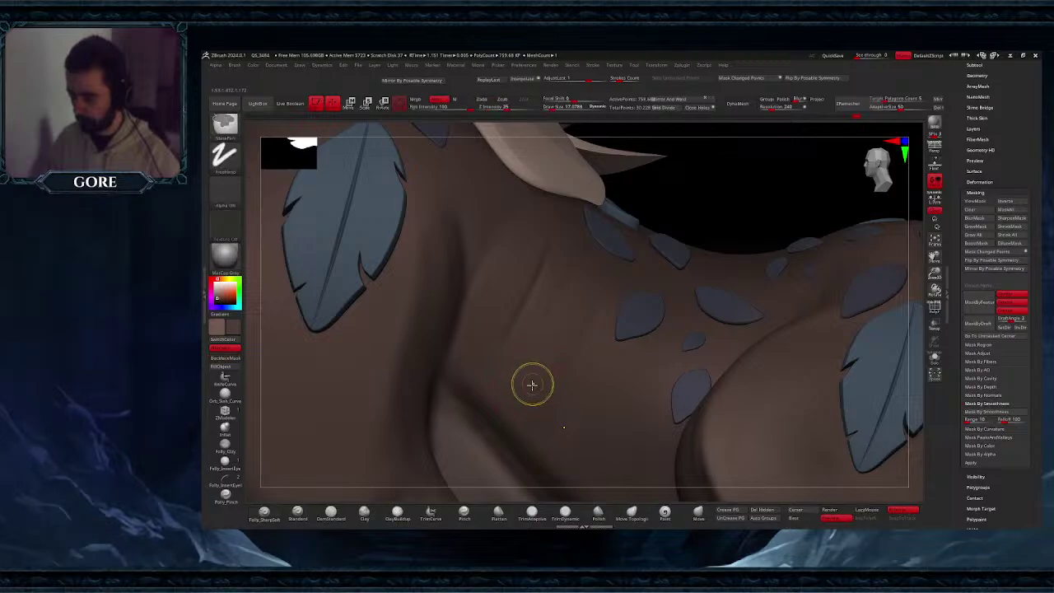
pyautogui.hotkey('ctrl', 'z')
pyautogui.moveTo(528, 384); pyautogui.dragTo(582, 266)
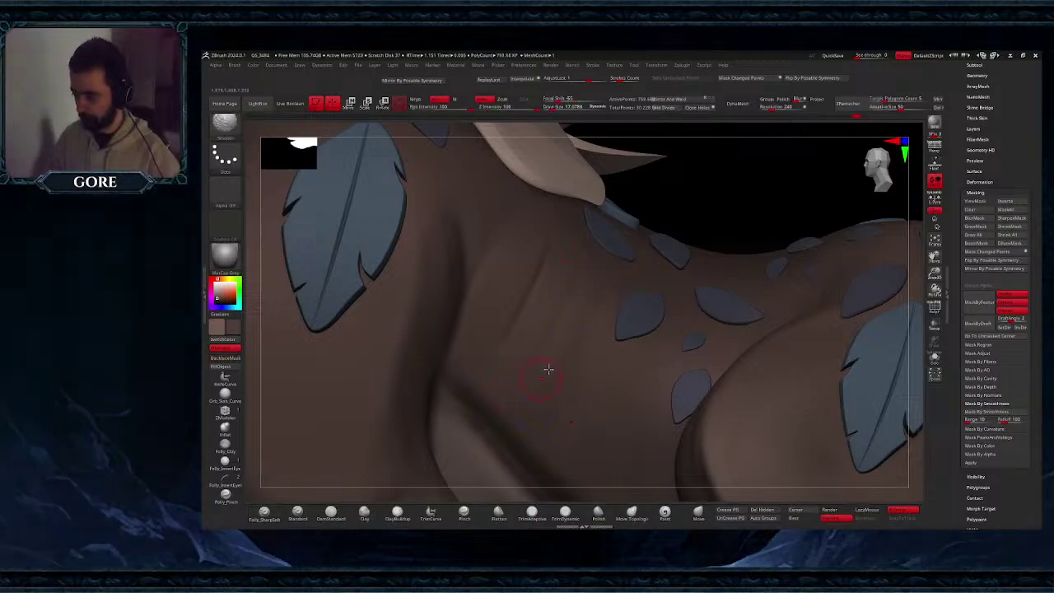
# - Paint a second thin dark line down the flank with the DamStandard brush, roughly parallel to the first line
pyautogui.click(303, 512)
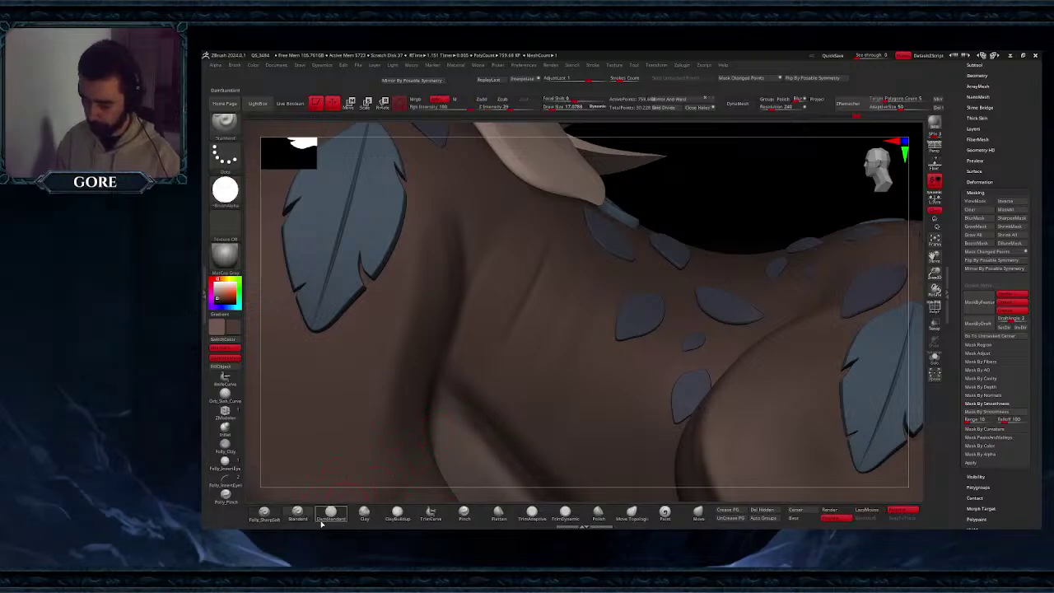
pyautogui.click(329, 516)
pyautogui.press('space')
pyautogui.moveTo(544, 354); pyautogui.dragTo(604, 292)
# - Soften the flank lines with smoothing strokes at a brush size of about 99, and reduce the size to about 45
pyautogui.press('space')
pyautogui.moveTo(605, 336); pyautogui.dragTo(621, 335)
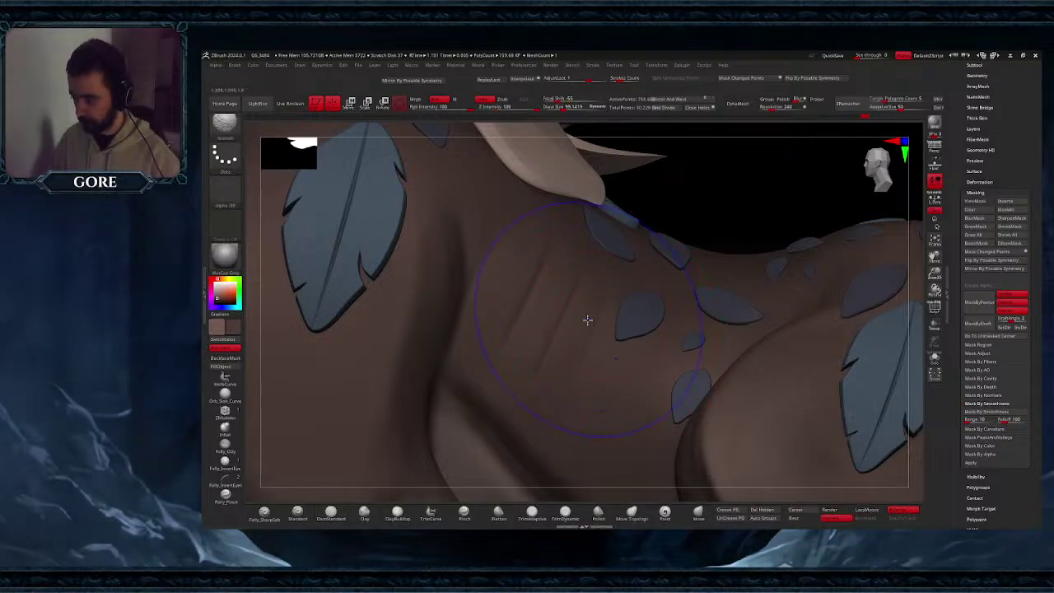
pyautogui.moveTo(595, 365)
pyautogui.keyDown('ctrl'); pyautogui.mouseDown(button='right')
pyautogui.moveTo(593, 337)
pyautogui.moveTo(574, 353)
pyautogui.moveTo(589, 356)
pyautogui.mouseUp(button='right'); pyautogui.keyUp('ctrl')
pyautogui.press('space')
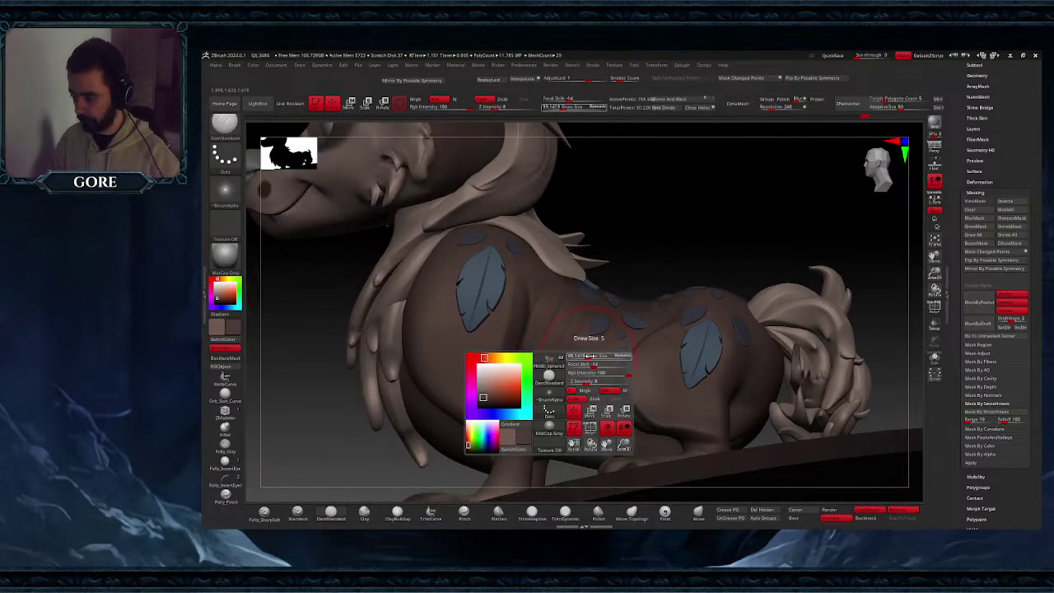
pyautogui.moveTo(590, 355); pyautogui.dragTo(581, 355)
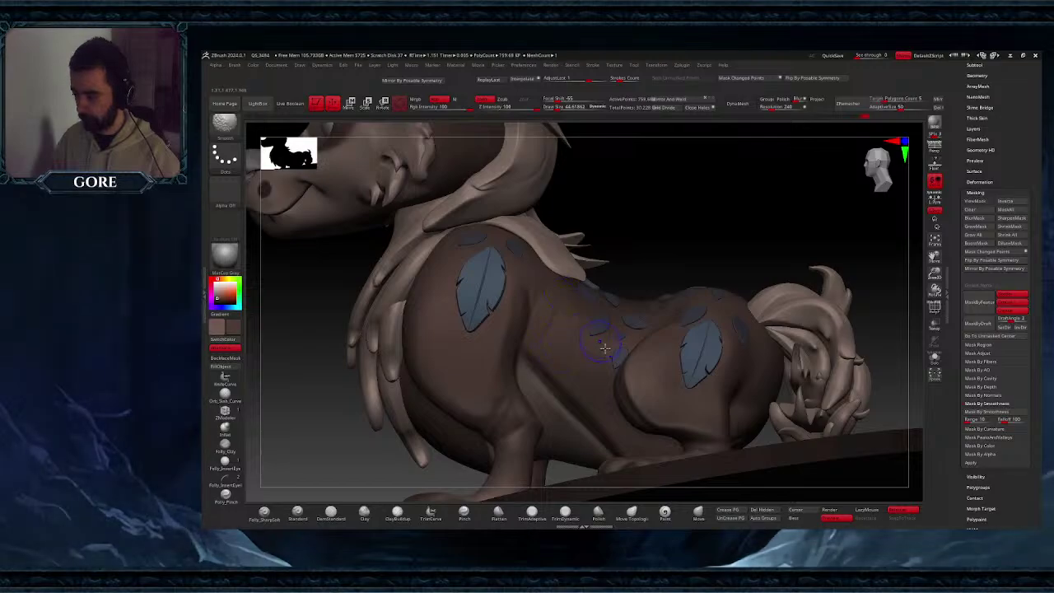
# - Check the whole creature from the side and front, and make the chest fur the active subtool
pyautogui.moveTo(607, 336)
pyautogui.keyDown('ctrl'); pyautogui.mouseDown(button='right')
pyautogui.moveTo(596, 390)
pyautogui.moveTo(591, 338)
pyautogui.moveTo(591, 348)
pyautogui.moveTo(600, 339)
pyautogui.mouseUp(button='right'); pyautogui.keyUp('ctrl')
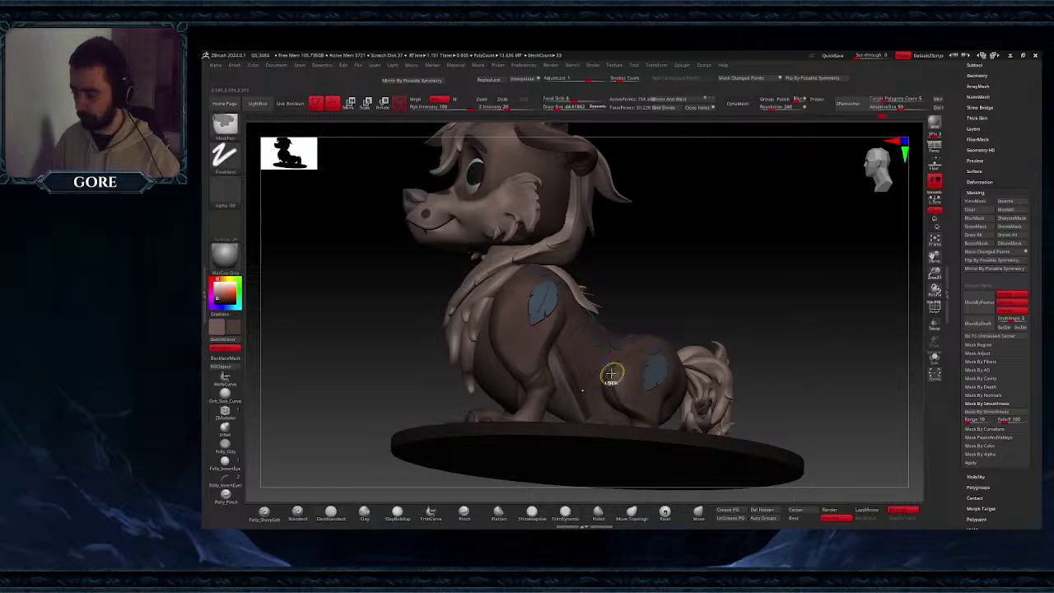
pyautogui.moveTo(612, 374)
pyautogui.keyDown('ctrl'); pyautogui.mouseDown(button='right')
pyautogui.moveTo(596, 350)
pyautogui.moveTo(618, 378)
pyautogui.moveTo(604, 362)
pyautogui.moveTo(607, 373)
pyautogui.moveTo(619, 366)
pyautogui.mouseUp(button='right'); pyautogui.keyUp('ctrl')
pyautogui.keyDown('ctrl'); pyautogui.moveTo(619, 366); pyautogui.dragTo(525, 307, button='right'); pyautogui.keyUp('ctrl')
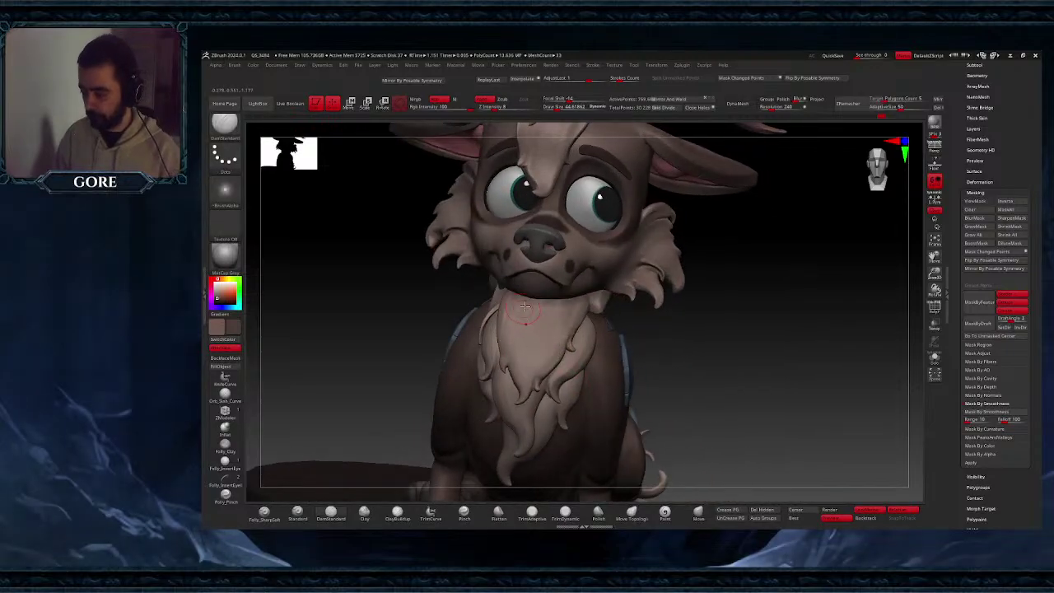
pyautogui.keyDown('alt'); pyautogui.click(524, 301); pyautogui.keyUp('alt')
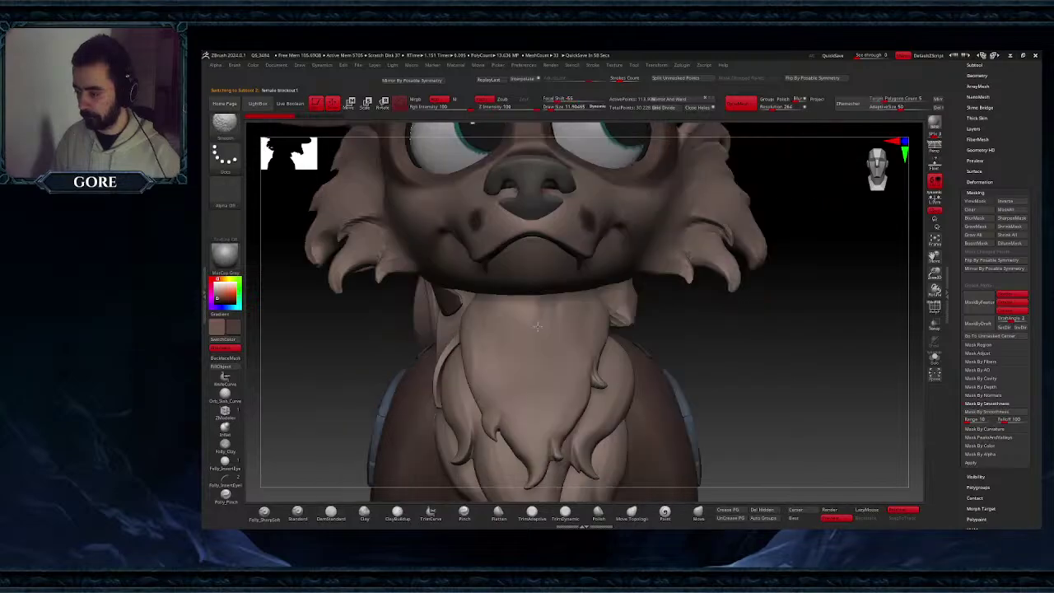
pyautogui.moveTo(533, 291); pyautogui.dragTo(536, 359)
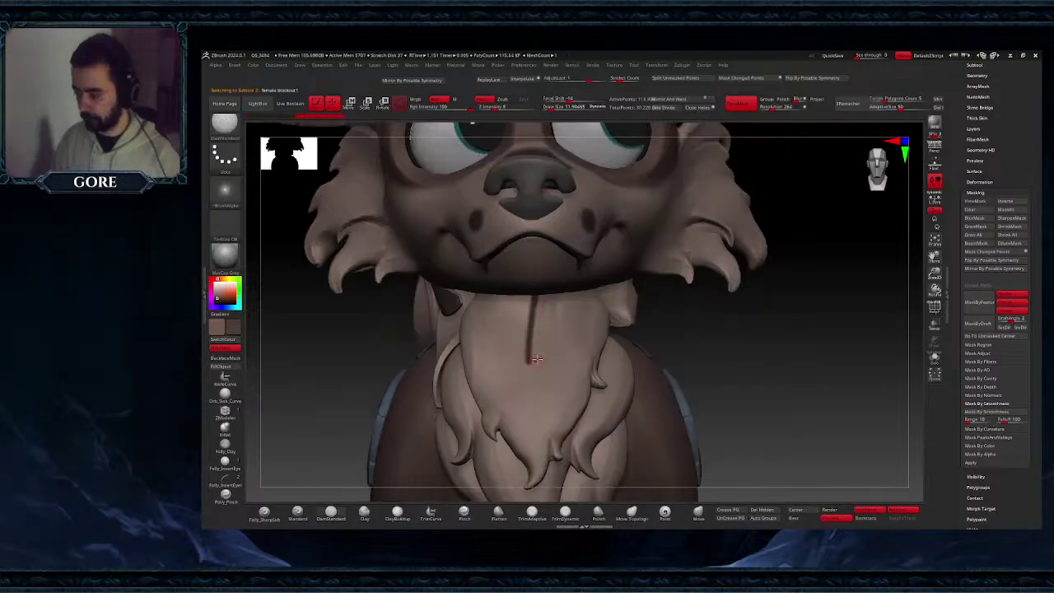
pyautogui.hotkey('ctrl', 'z')
pyautogui.moveTo(537, 359); pyautogui.dragTo(534, 330, button='right')
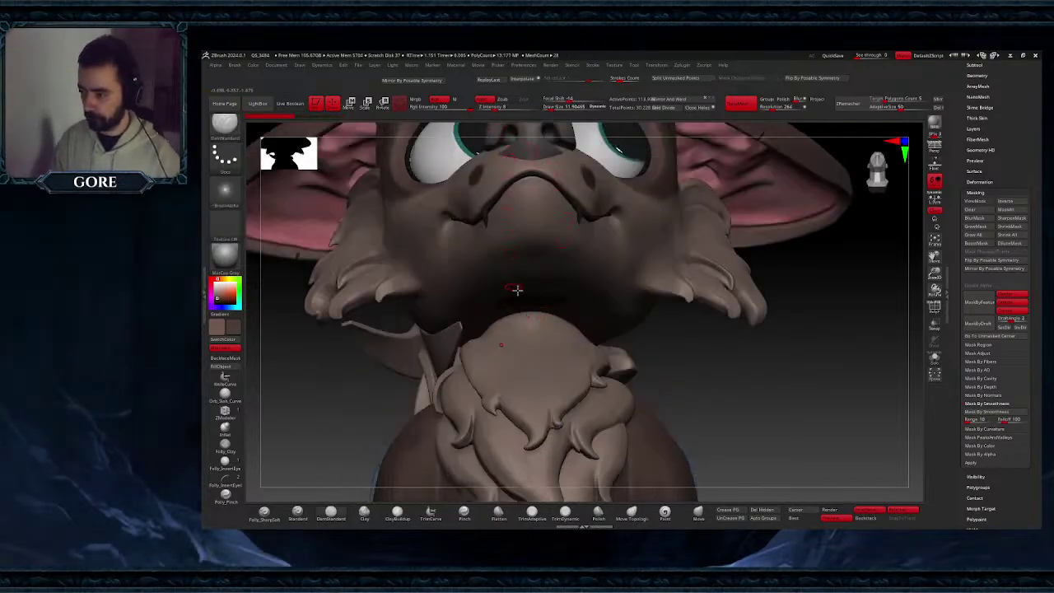
pyautogui.moveTo(542, 343); pyautogui.dragTo(537, 302, button='right')
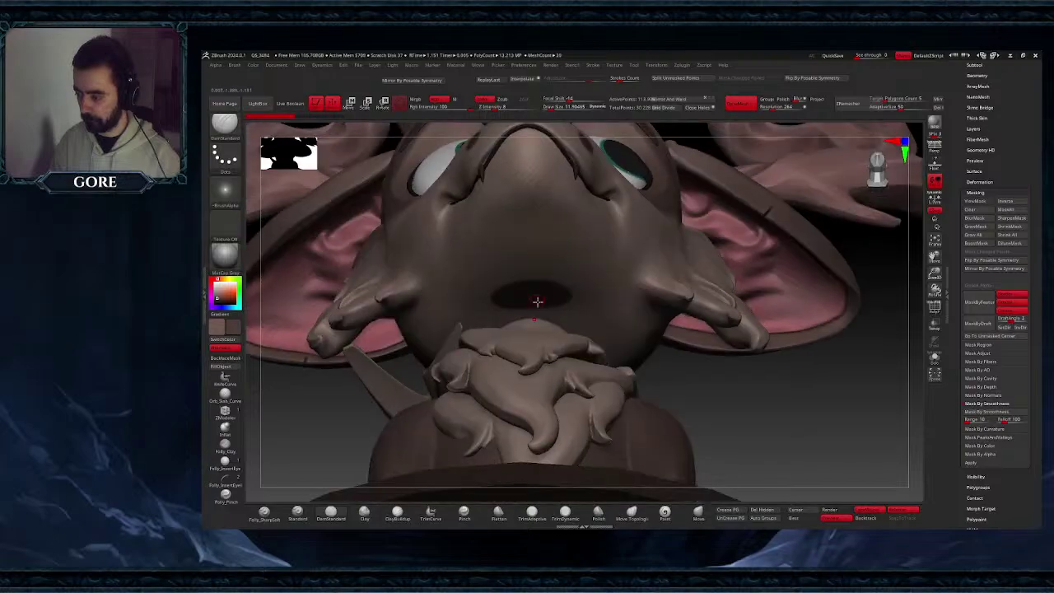
pyautogui.press('space')
pyautogui.moveTo(537, 309); pyautogui.dragTo(533, 368)
pyautogui.moveTo(534, 326); pyautogui.dragTo(536, 365, button='right')
pyautogui.hotkey('ctrl', 'z')
pyautogui.moveTo(537, 329); pyautogui.dragTo(535, 359)
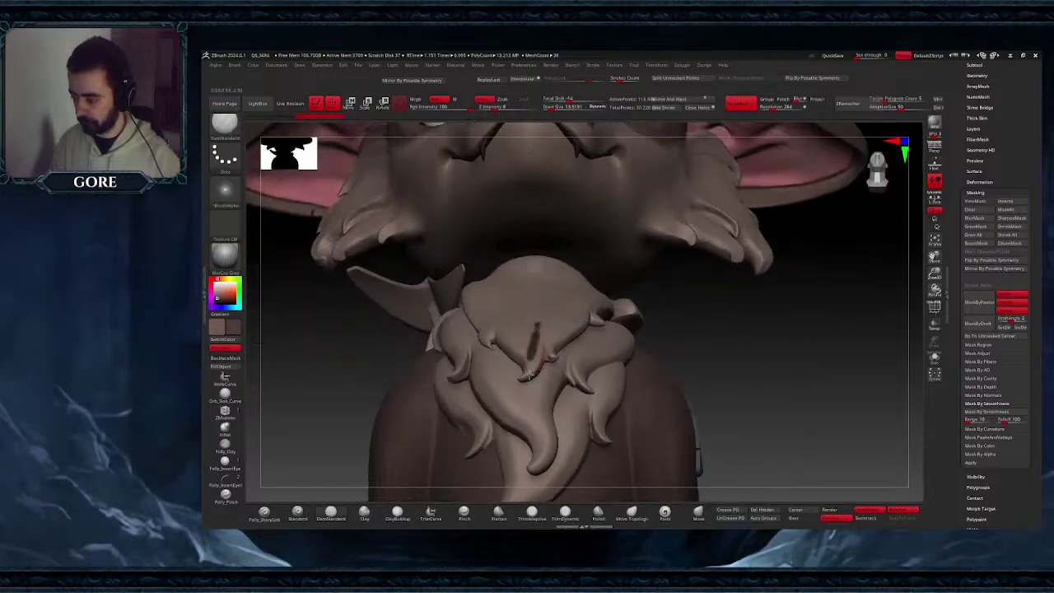
pyautogui.moveTo(537, 355)
pyautogui.mouseDown(button='right')
pyautogui.moveTo(517, 346)
pyautogui.moveTo(533, 382)
pyautogui.mouseUp(button='right')
pyautogui.hotkey('ctrl', 'z')
pyautogui.moveTo(563, 316); pyautogui.dragTo(557, 336)
pyautogui.hotkey('ctrl', 'z')
pyautogui.moveTo(556, 336)
pyautogui.mouseDown(button='right')
pyautogui.moveTo(571, 345)
pyautogui.moveTo(565, 305)
pyautogui.moveTo(590, 256)
pyautogui.moveTo(603, 271)
pyautogui.mouseUp(button='right')
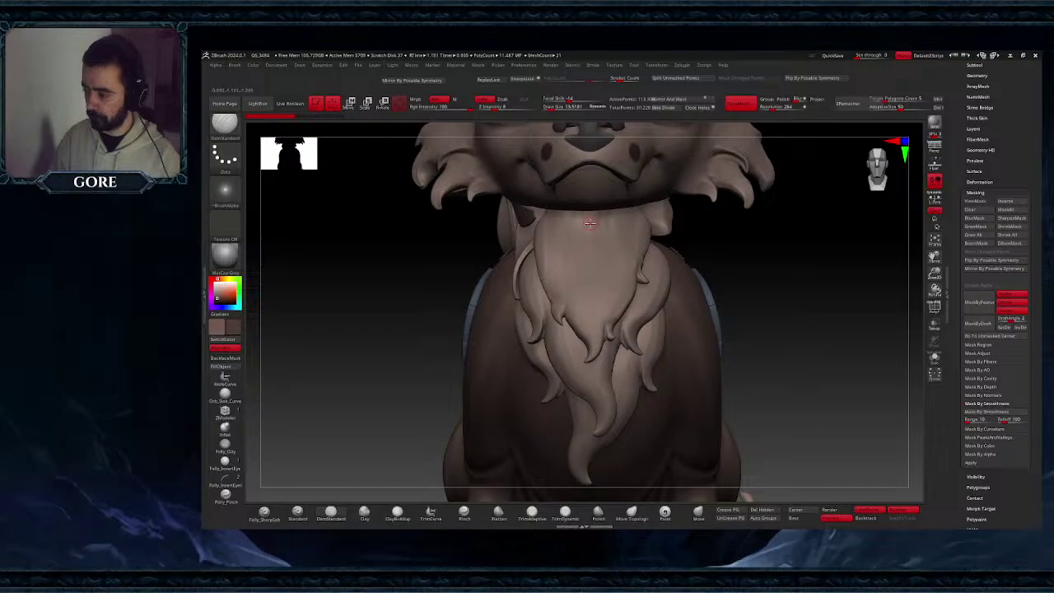
pyautogui.moveTo(593, 221)
pyautogui.keyDown('ctrl'); pyautogui.mouseDown(button='right')
pyautogui.moveTo(593, 256)
pyautogui.moveTo(590, 212)
pyautogui.mouseUp(button='right'); pyautogui.keyUp('ctrl')
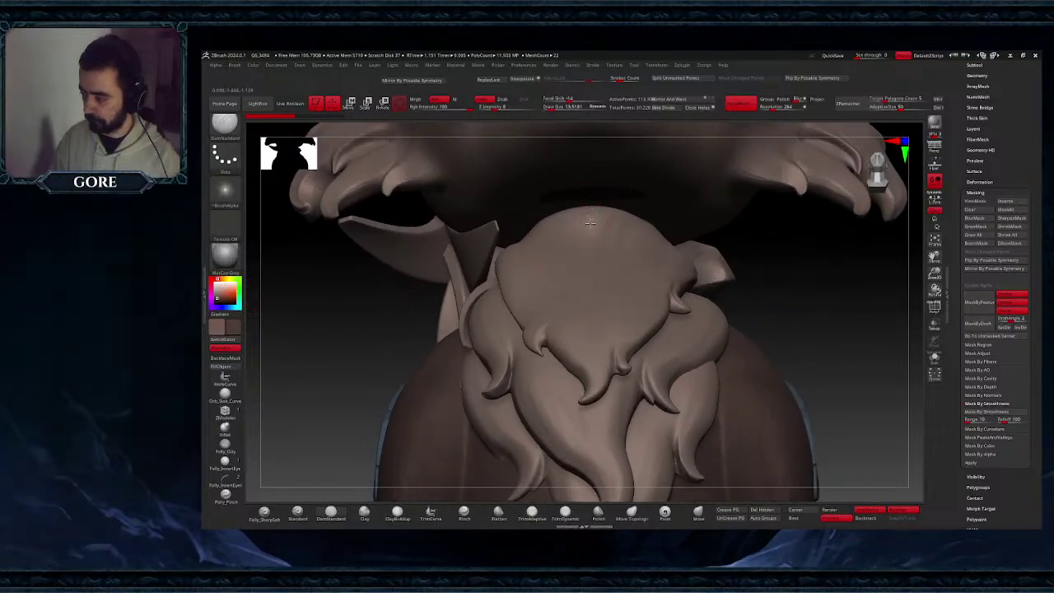
pyautogui.moveTo(590, 304); pyautogui.dragTo(590, 305)
pyautogui.hotkey('ctrl', 'z')
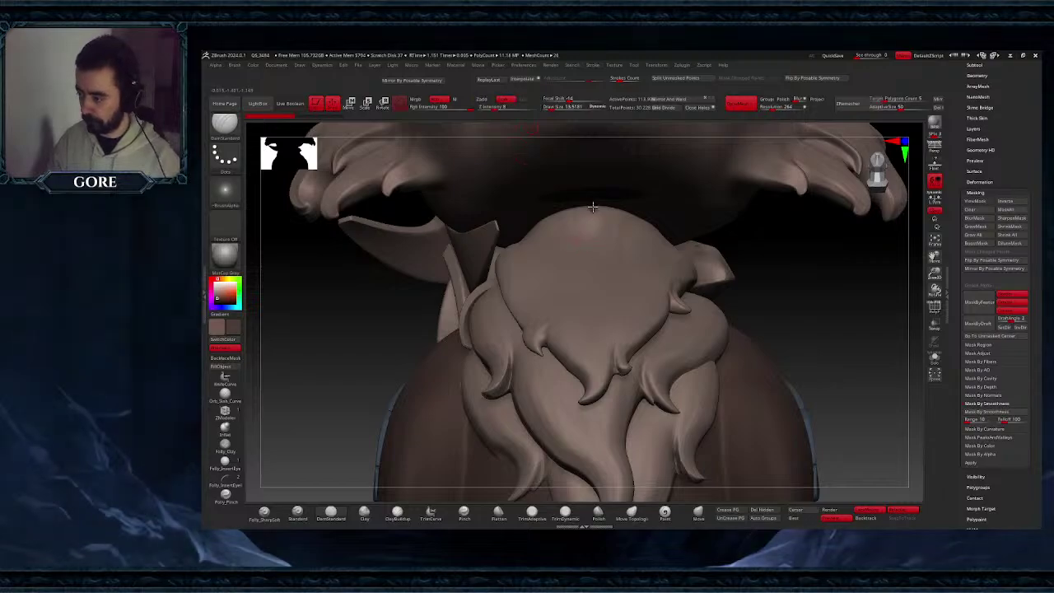
pyautogui.moveTo(593, 207); pyautogui.dragTo(593, 300)
pyautogui.moveTo(593, 300); pyautogui.dragTo(585, 314, button='right')
pyautogui.hotkey('ctrl', 'z')
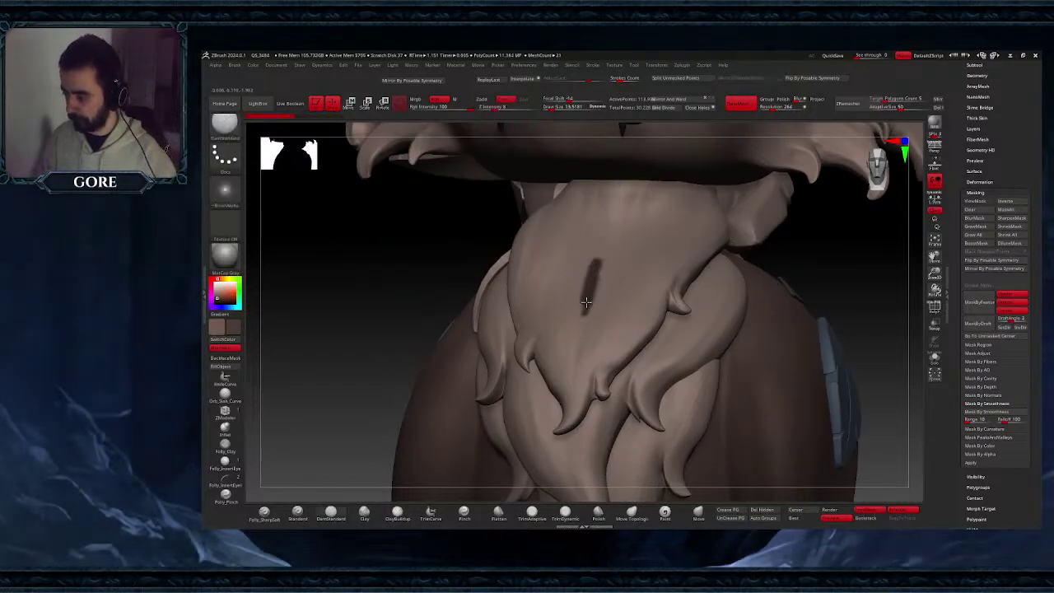
pyautogui.moveTo(587, 302); pyautogui.dragTo(585, 312)
pyautogui.moveTo(585, 312); pyautogui.dragTo(580, 323, button='right')
pyautogui.hotkey('ctrl', 'z')
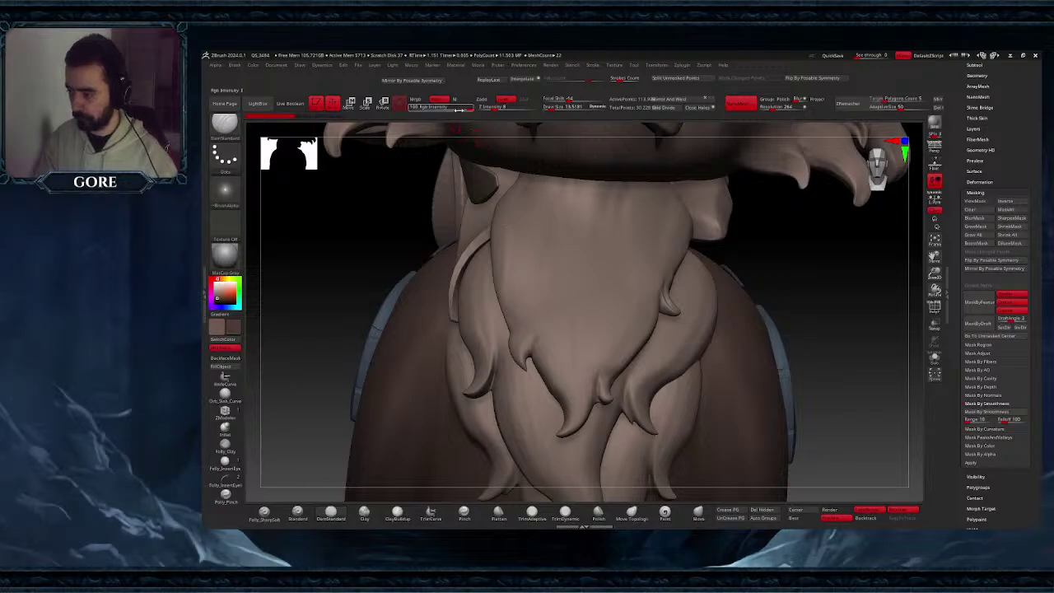
pyautogui.hotkey('ctrl', 'z')
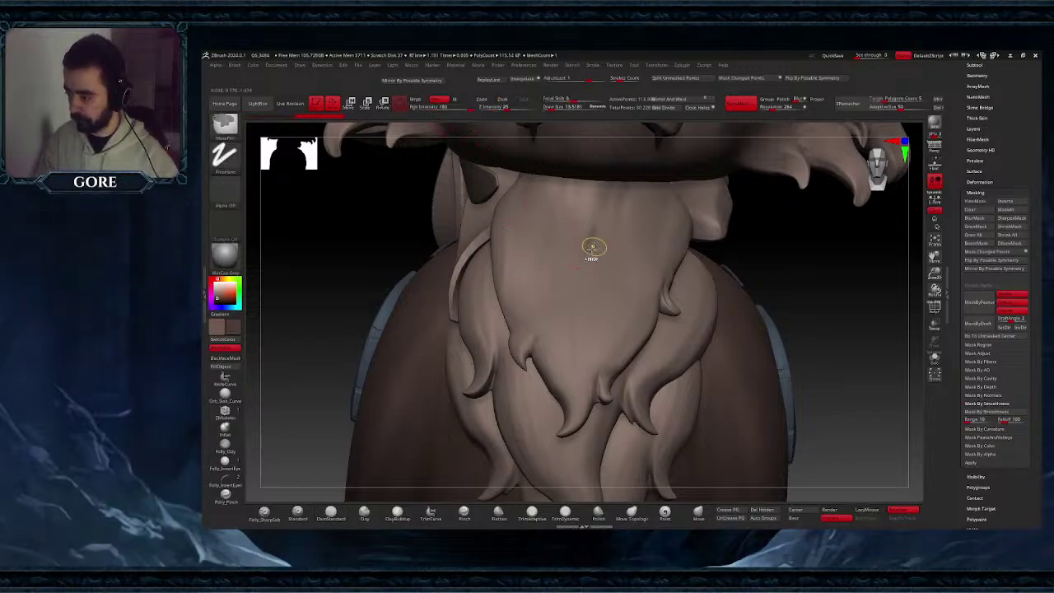
# - Carve faint grooves down the centre of the upper chest fur tuft with DamStandard at RGB intensity 14, and soften them
pyautogui.moveTo(593, 247)
pyautogui.mouseDown(button='right')
pyautogui.moveTo(577, 214)
pyautogui.moveTo(580, 192)
pyautogui.mouseUp(button='right')
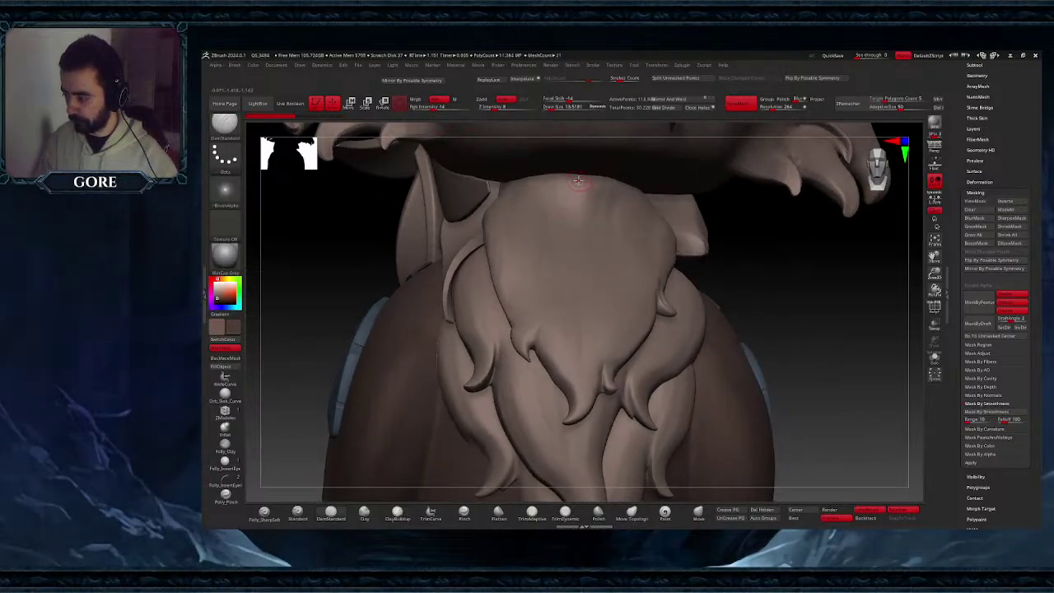
pyautogui.moveTo(577, 204); pyautogui.dragTo(579, 328)
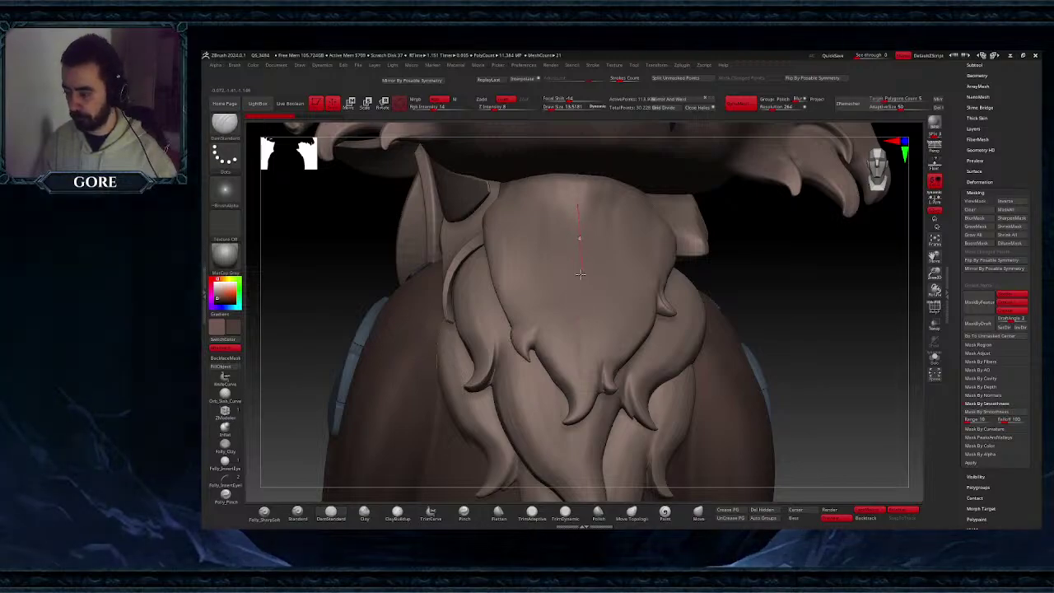
pyautogui.moveTo(578, 281); pyautogui.dragTo(579, 291)
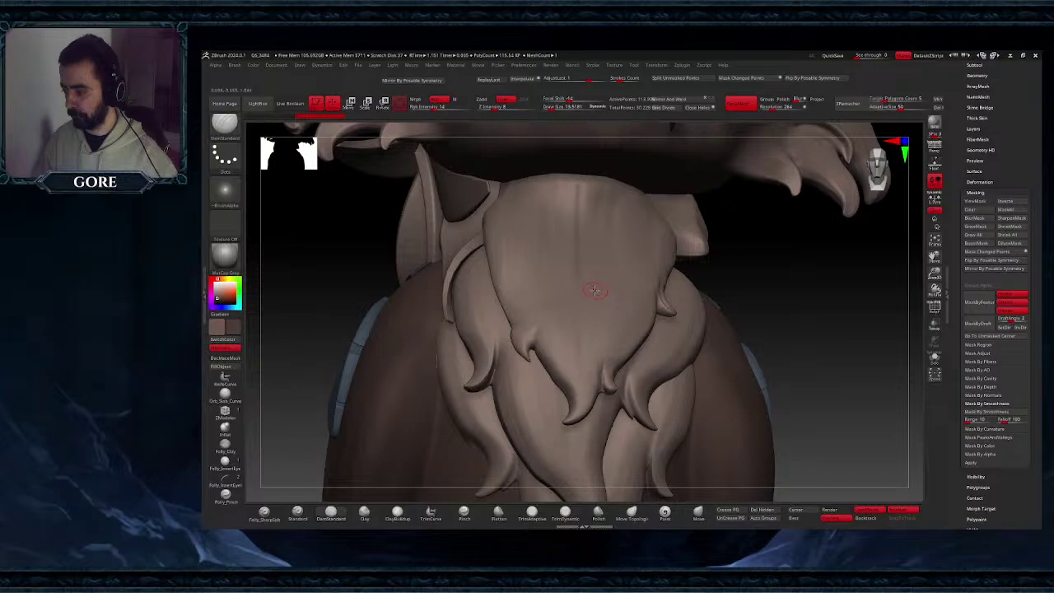
pyautogui.moveTo(595, 290)
pyautogui.mouseDown(button='right')
pyautogui.moveTo(590, 306)
pyautogui.moveTo(597, 292)
pyautogui.moveTo(579, 287)
pyautogui.mouseUp(button='right')
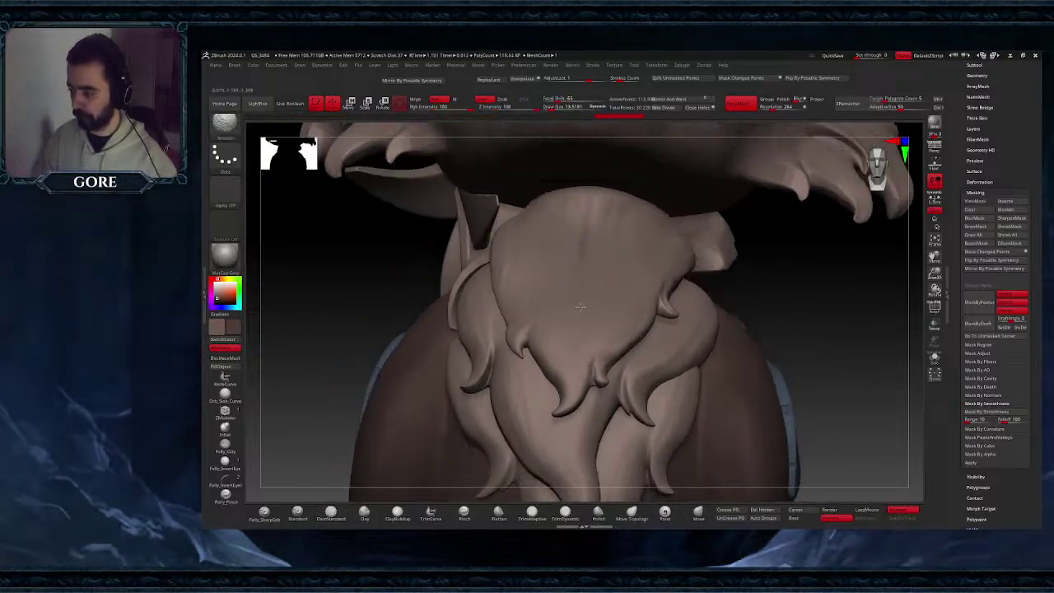
pyautogui.moveTo(589, 214); pyautogui.dragTo(582, 260)
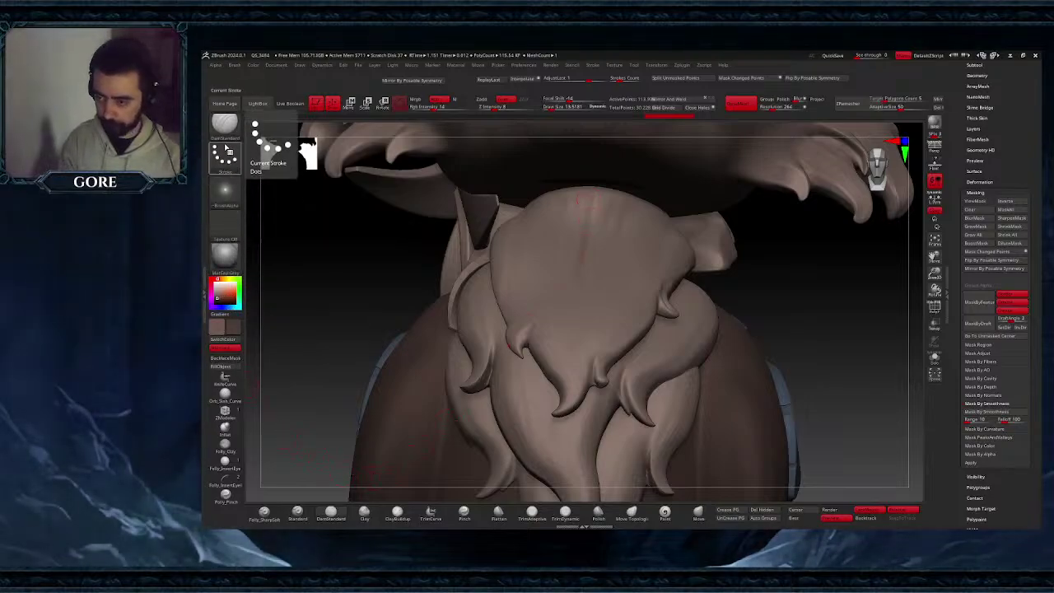
# - Try carving a groove down the tuft's centre with an Orb slash brush using Zadd, draw size 44.6 and Z intensity 12
pyautogui.click(226, 126)
pyautogui.click(839, 390)
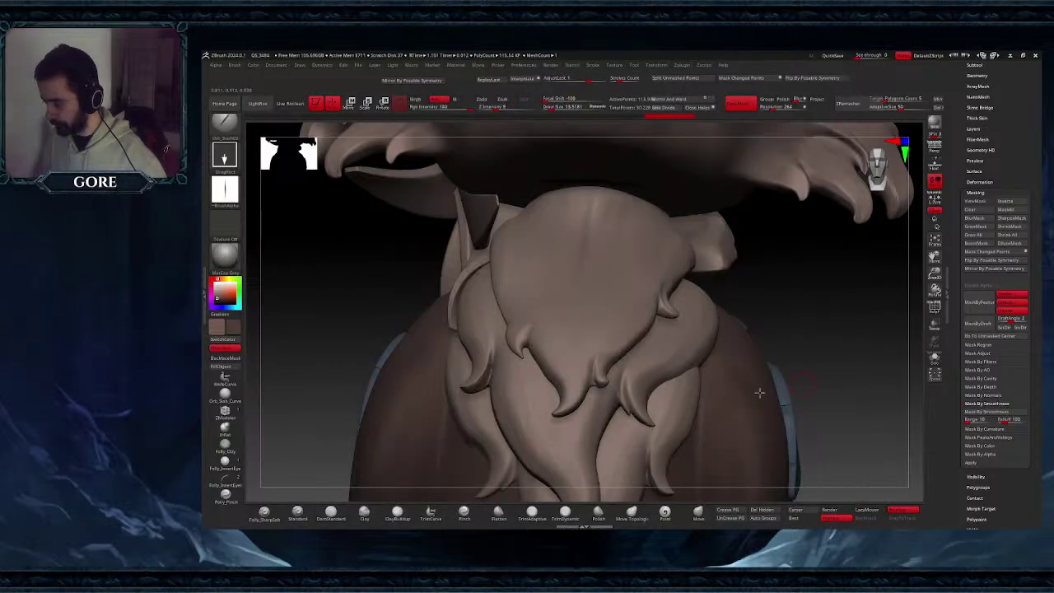
pyautogui.moveTo(584, 247); pyautogui.dragTo(574, 318)
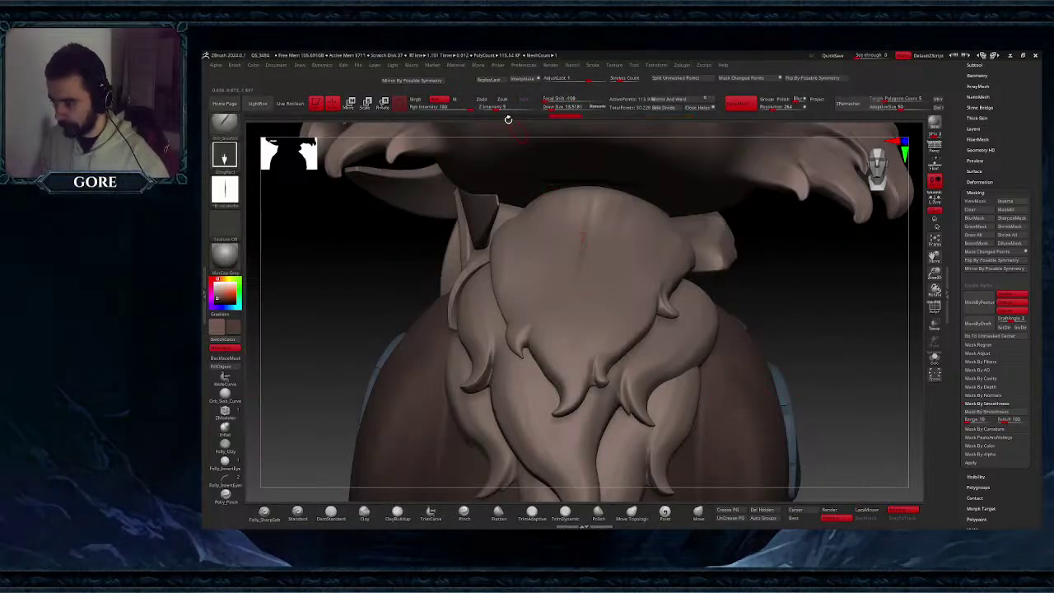
pyautogui.click(485, 99)
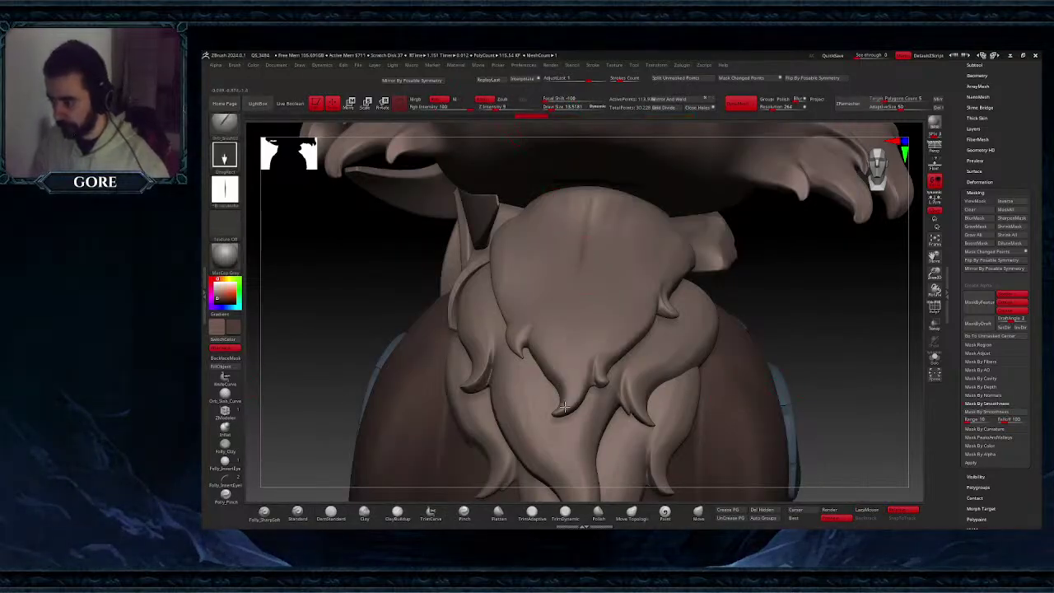
pyautogui.press('space')
pyautogui.click(585, 270)
pyautogui.moveTo(584, 269); pyautogui.dragTo(529, 141, button='right')
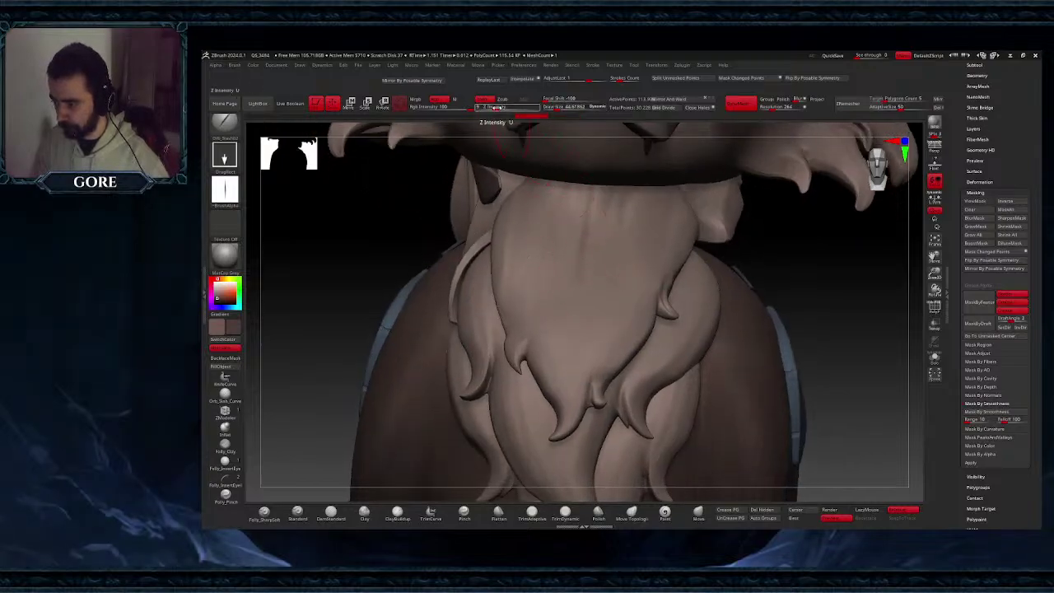
pyautogui.click(498, 107)
pyautogui.moveTo(580, 325); pyautogui.dragTo(575, 349)
pyautogui.hotkey('ctrl', 'z')
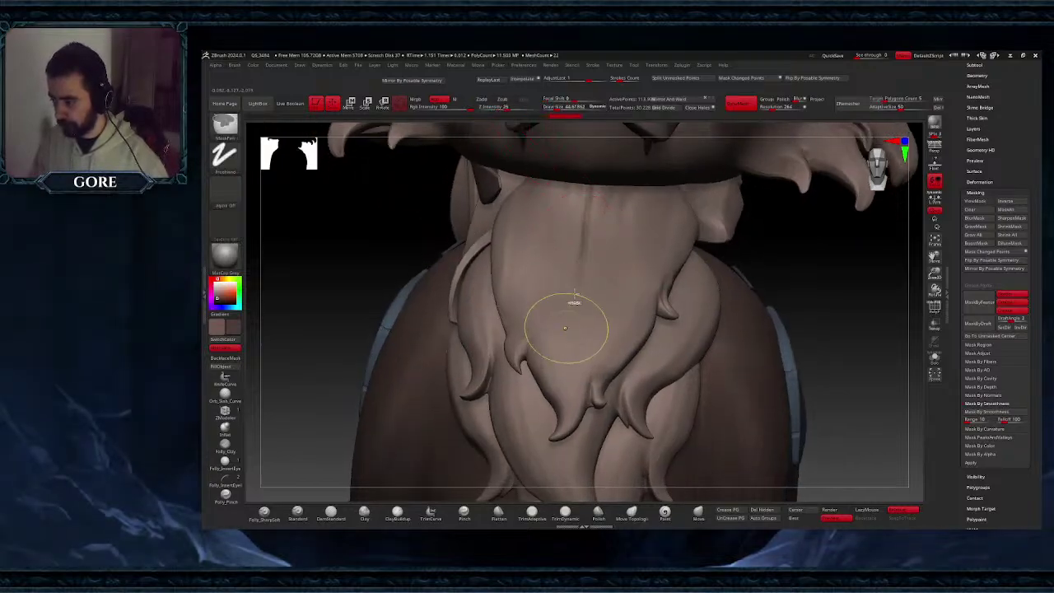
pyautogui.moveTo(581, 232); pyautogui.dragTo(565, 316)
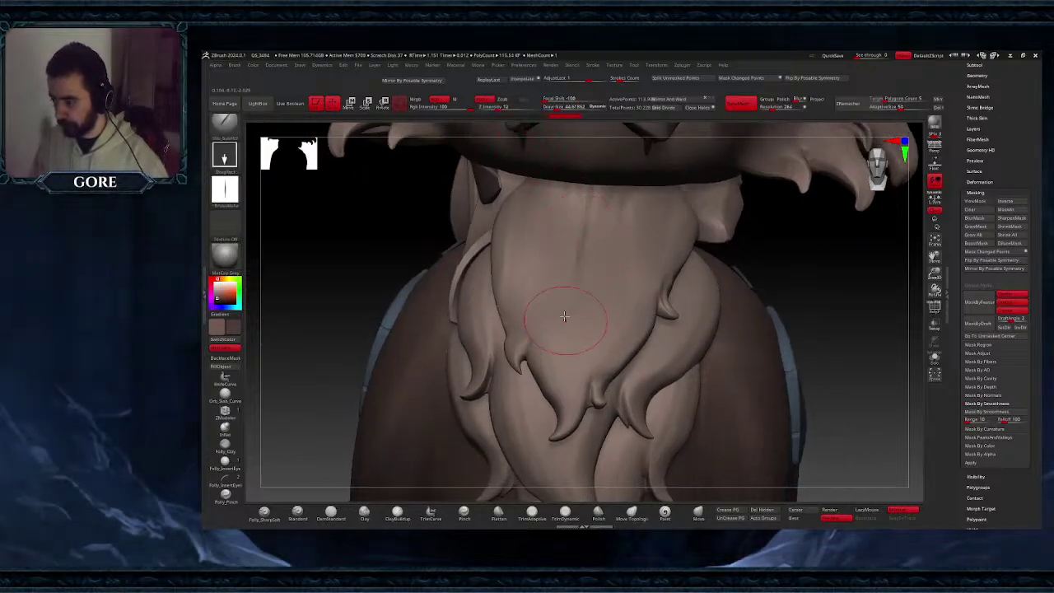
# - Carve long vertical fur lines down the upper chest tuft with the large Orb line brush and smooth their upper parts
pyautogui.click(230, 127)
pyautogui.click(498, 356)
pyautogui.moveTo(592, 216); pyautogui.dragTo(580, 314)
pyautogui.keyDown('shift'); pyautogui.moveTo(590, 227); pyautogui.dragTo(591, 215); pyautogui.keyUp('shift')
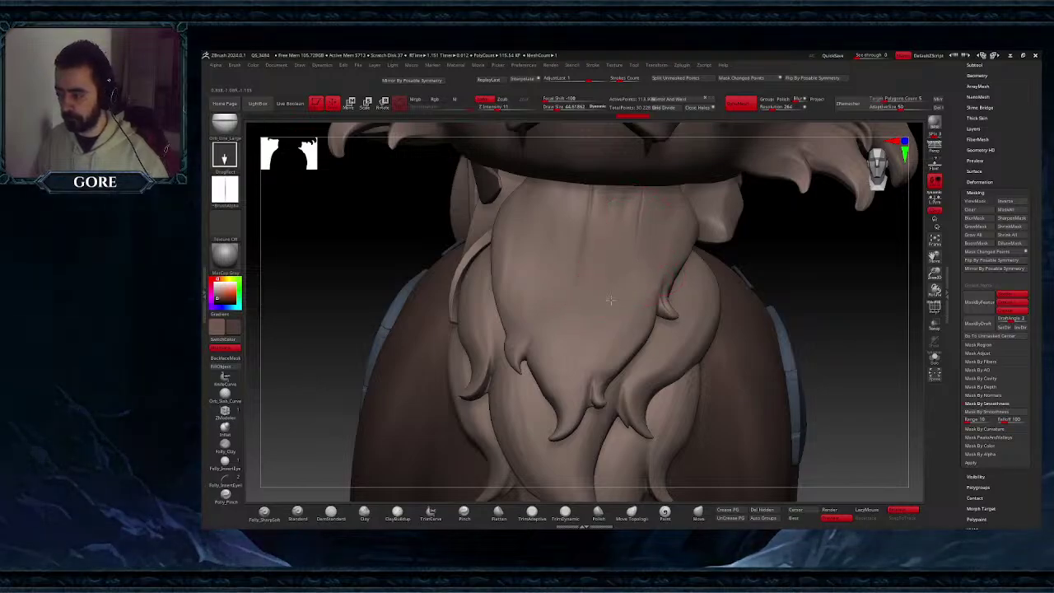
pyautogui.keyDown('shift'); pyautogui.moveTo(641, 227); pyautogui.dragTo(647, 222); pyautogui.keyUp('shift')
# - Soften the existing fur lines, add more along the chest tuft's side and tip, and blend their ends
pyautogui.moveTo(623, 278); pyautogui.dragTo(546, 278, button='right')
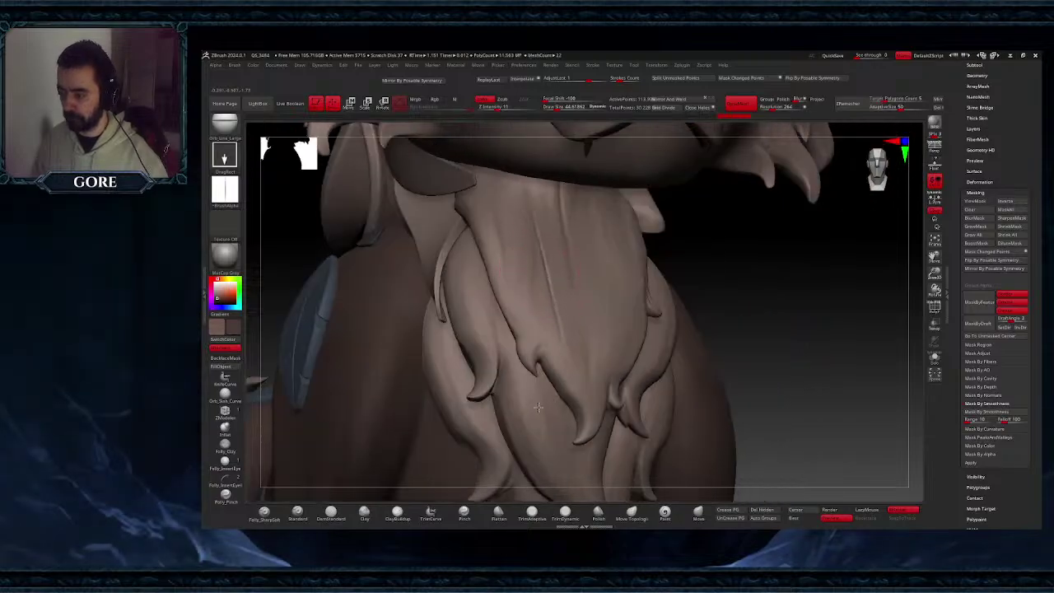
pyautogui.press('shift')
pyautogui.keyDown('shift'); pyautogui.moveTo(548, 304); pyautogui.dragTo(528, 215); pyautogui.keyUp('shift')
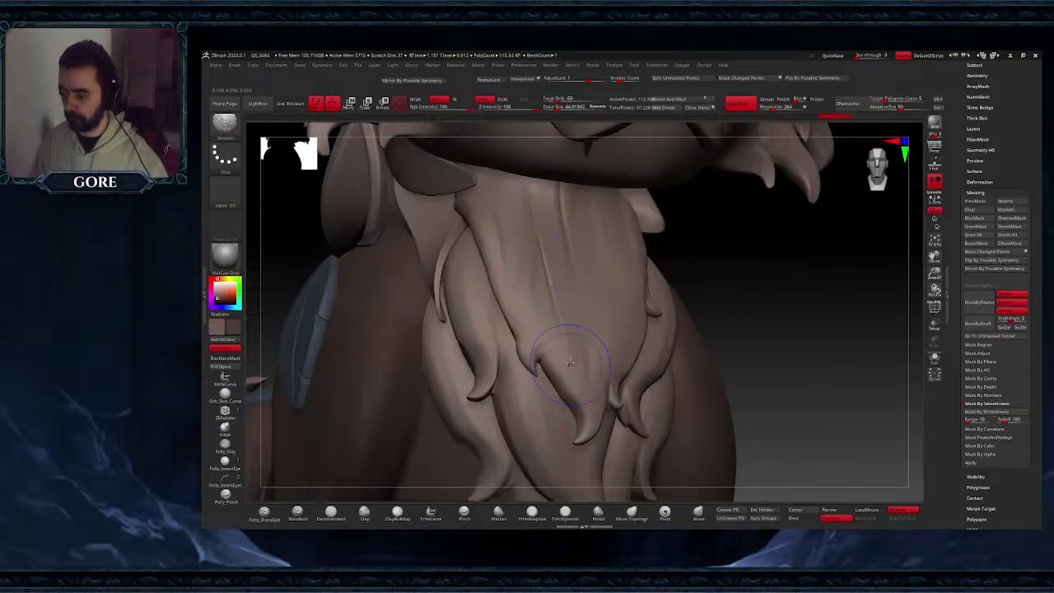
pyautogui.keyDown('shift'); pyautogui.moveTo(564, 328); pyautogui.dragTo(548, 300); pyautogui.keyUp('shift')
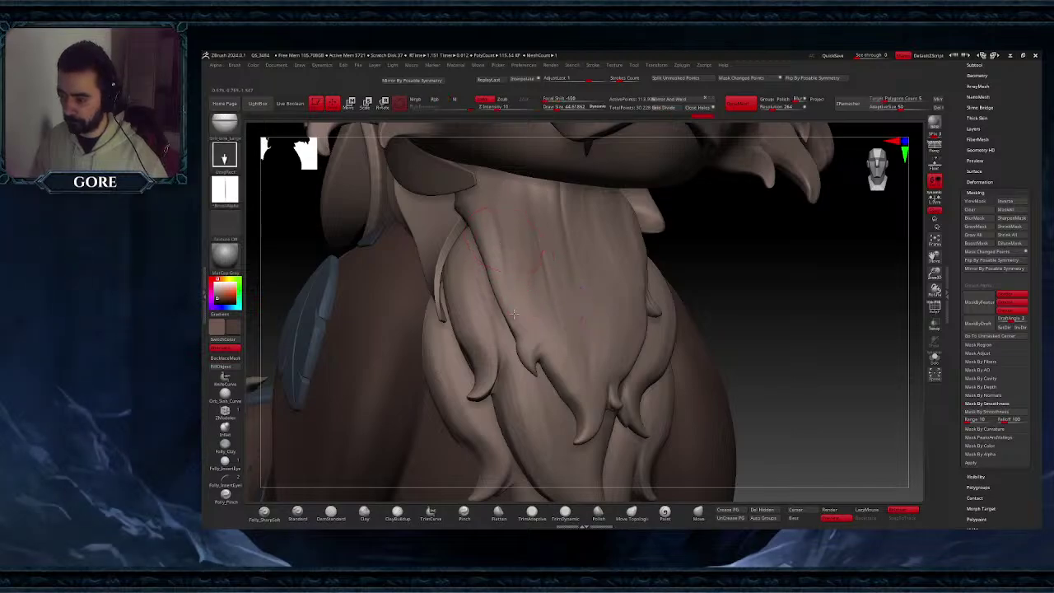
pyautogui.moveTo(493, 335); pyautogui.dragTo(497, 343)
pyautogui.moveTo(575, 284)
pyautogui.mouseDown()
pyautogui.moveTo(586, 426)
pyautogui.moveTo(591, 410)
pyautogui.mouseUp()
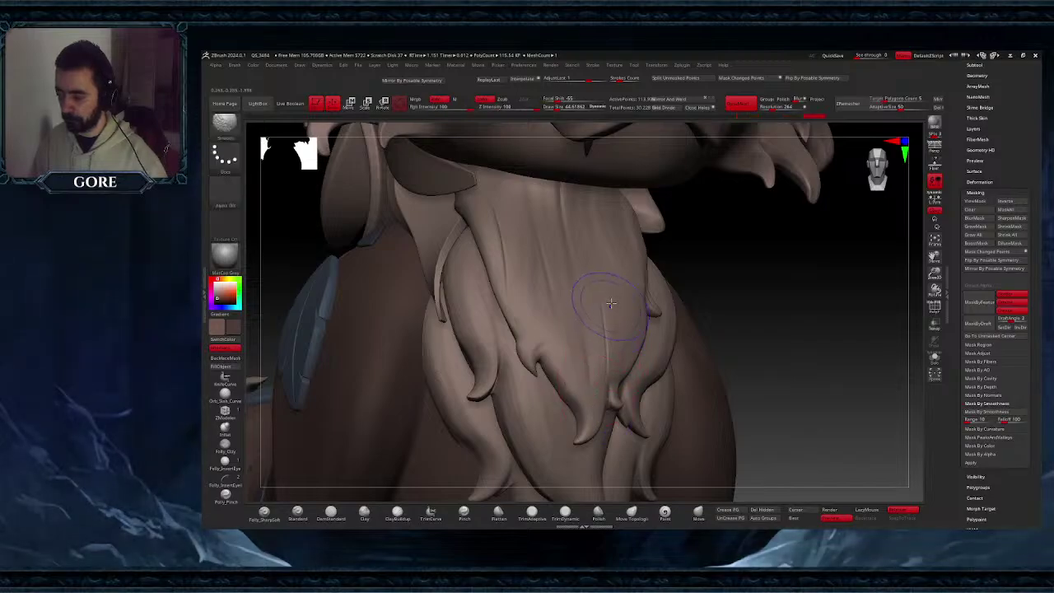
pyautogui.keyDown('shift'); pyautogui.moveTo(612, 307); pyautogui.dragTo(611, 350); pyautogui.keyUp('shift')
# - Make the fur lock beside the main chest tuft active and switch to the Orb_Slash_Curve brush at draw size about 25.5
pyautogui.keyDown('ctrl'); pyautogui.moveTo(624, 386); pyautogui.dragTo(625, 338, button='right'); pyautogui.keyUp('ctrl')
pyautogui.moveTo(725, 362)
pyautogui.mouseDown(button='right')
pyautogui.moveTo(692, 362)
pyautogui.moveTo(683, 346)
pyautogui.moveTo(668, 386)
pyautogui.moveTo(685, 381)
pyautogui.mouseUp(button='right')
pyautogui.keyDown('ctrl'); pyautogui.moveTo(685, 380); pyautogui.dragTo(687, 335, button='right'); pyautogui.keyUp('ctrl')
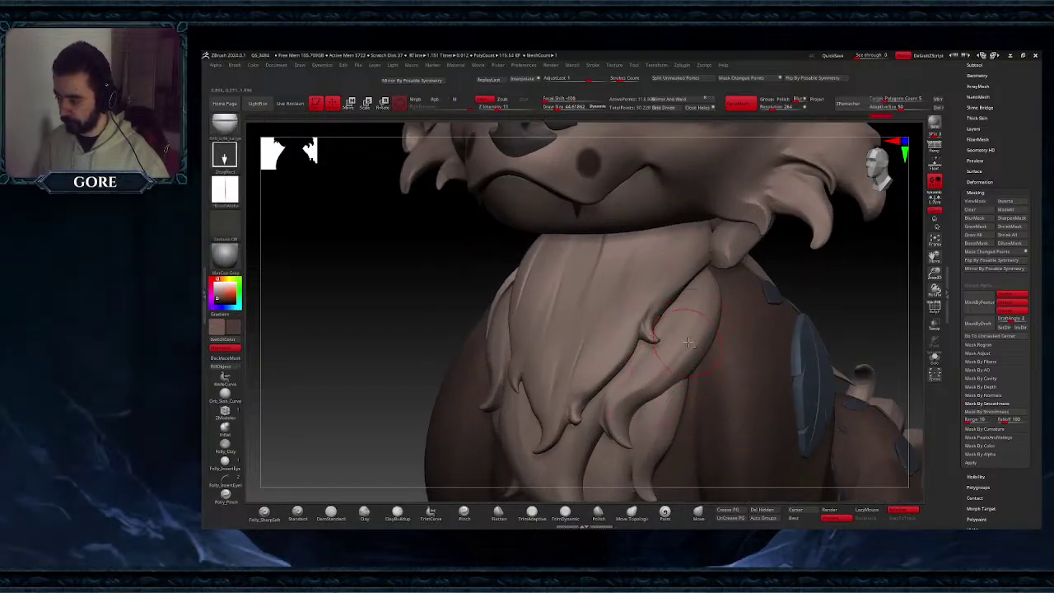
pyautogui.keyDown('alt'); pyautogui.click(697, 325); pyautogui.keyUp('alt')
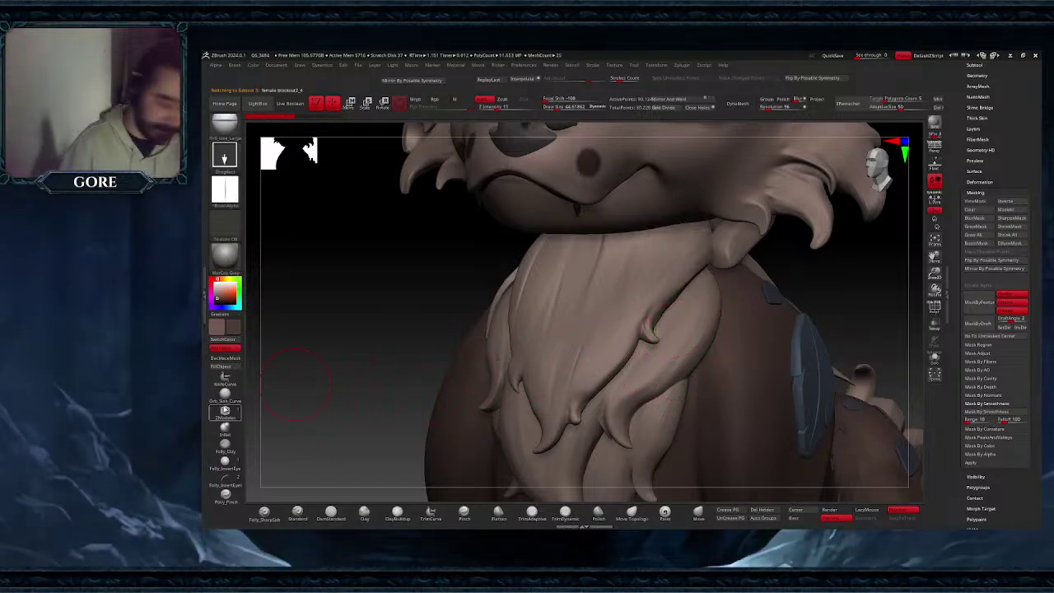
pyautogui.click(224, 395)
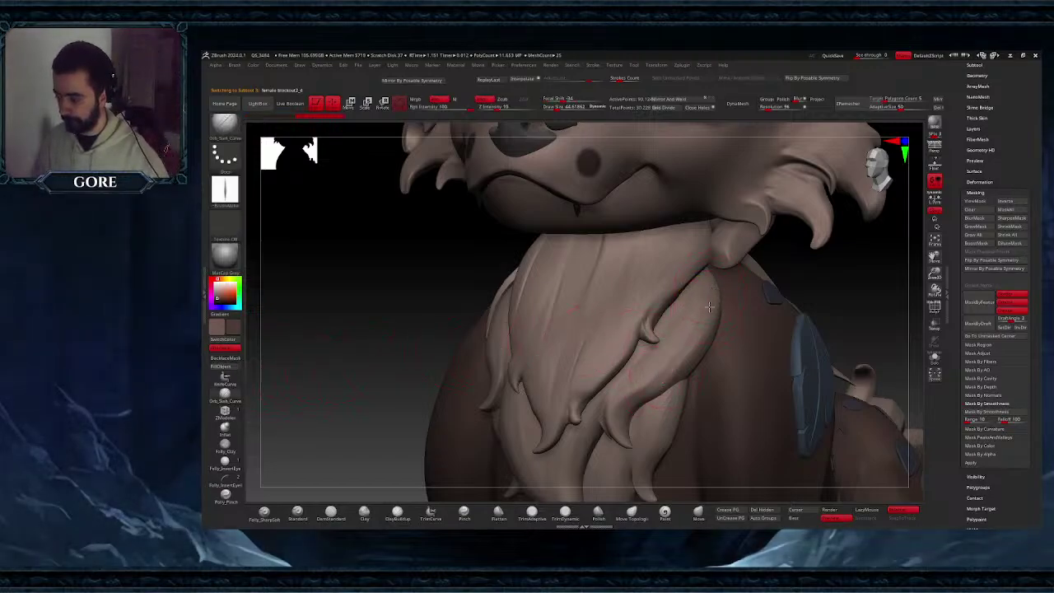
pyautogui.press('space')
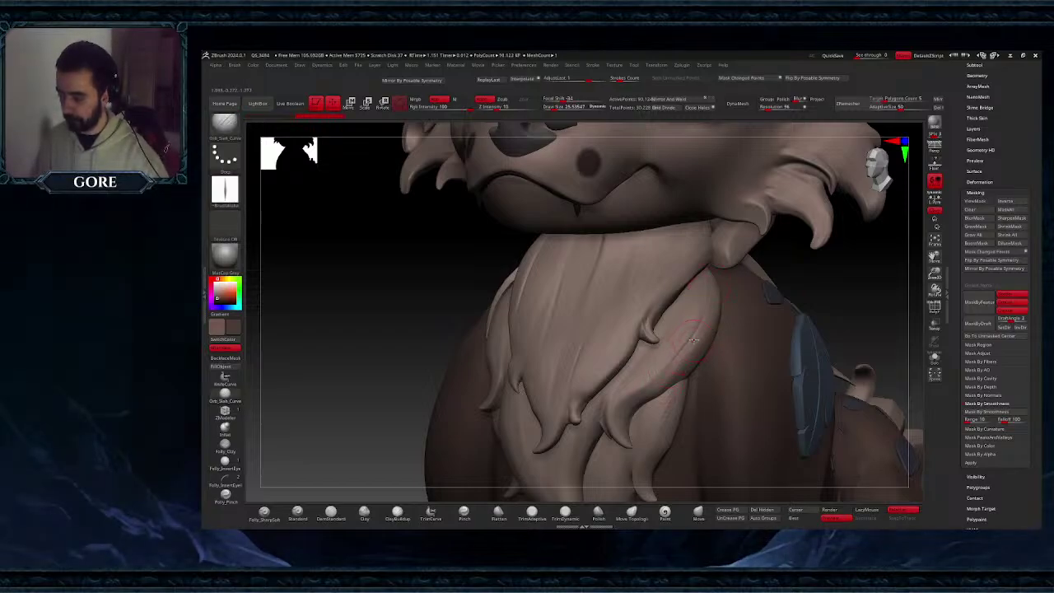
pyautogui.hotkey('ctrl', 'z')
pyautogui.moveTo(693, 340); pyautogui.dragTo(657, 330, button='right')
pyautogui.moveTo(711, 308); pyautogui.dragTo(723, 290, button='right')
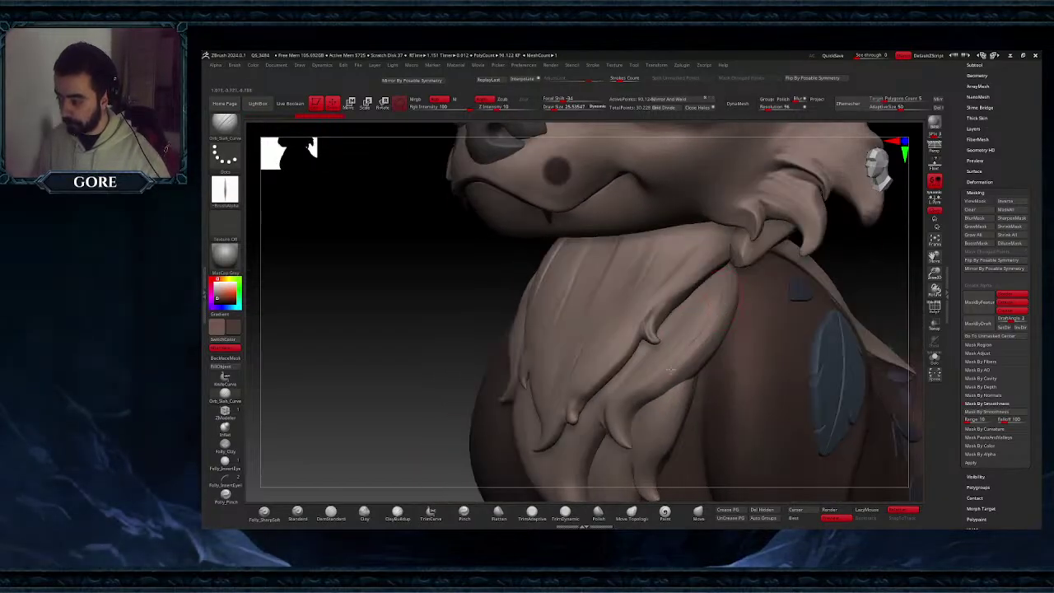
pyautogui.moveTo(670, 370); pyautogui.dragTo(719, 301)
pyautogui.moveTo(634, 354)
pyautogui.mouseDown(button='right')
pyautogui.moveTo(689, 343)
pyautogui.moveTo(664, 338)
pyautogui.mouseUp(button='right')
pyautogui.hotkey('ctrl', 'z')
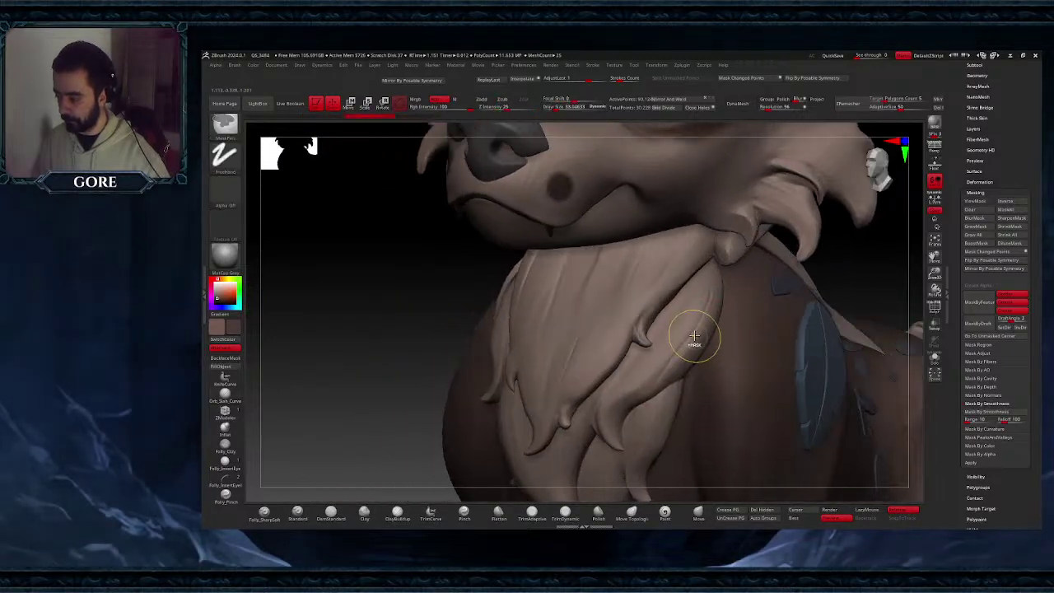
pyautogui.hotkey('ctrl', 'z')
pyautogui.hotkey('ctrl', 'z')
# - Subdivide the side fur lock once and carve a curved groove following its outer edge
pyautogui.hotkey('ctrl', 'd')
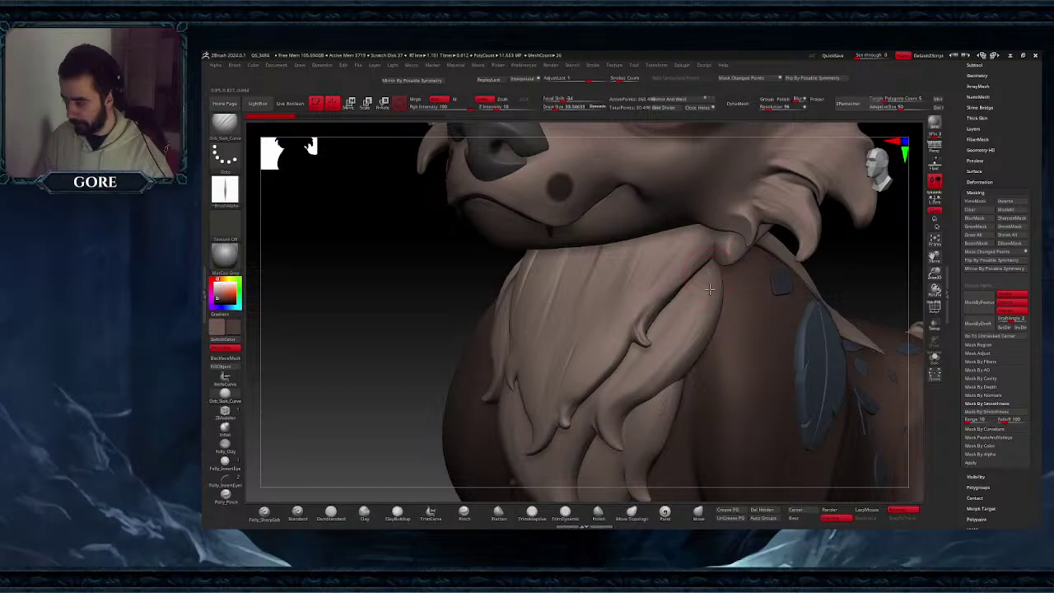
pyautogui.moveTo(710, 289); pyautogui.dragTo(674, 391)
pyautogui.hotkey('ctrl', 'z')
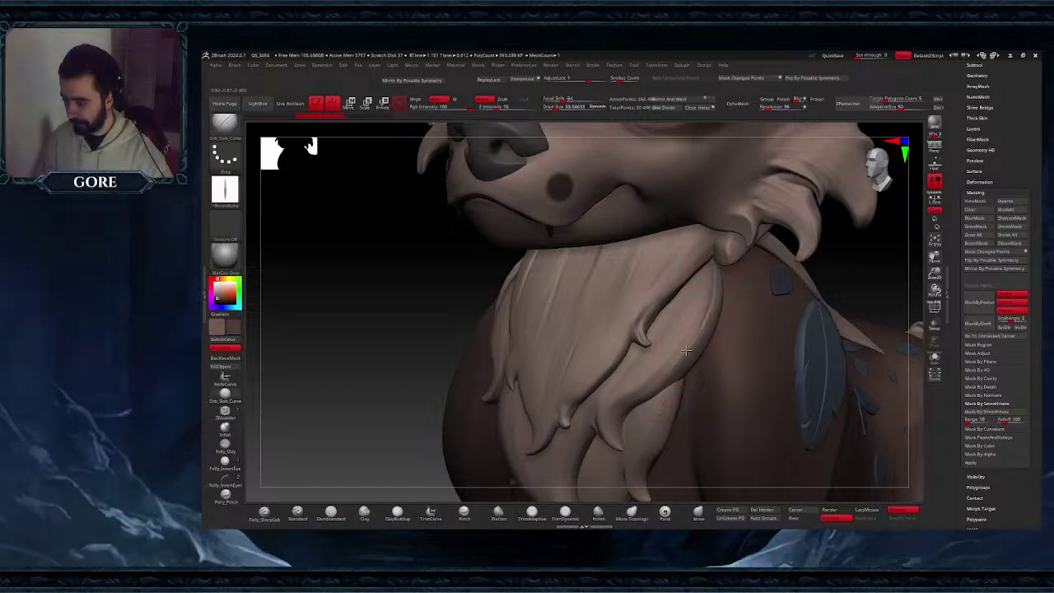
pyautogui.moveTo(693, 310); pyautogui.dragTo(679, 346, button='right')
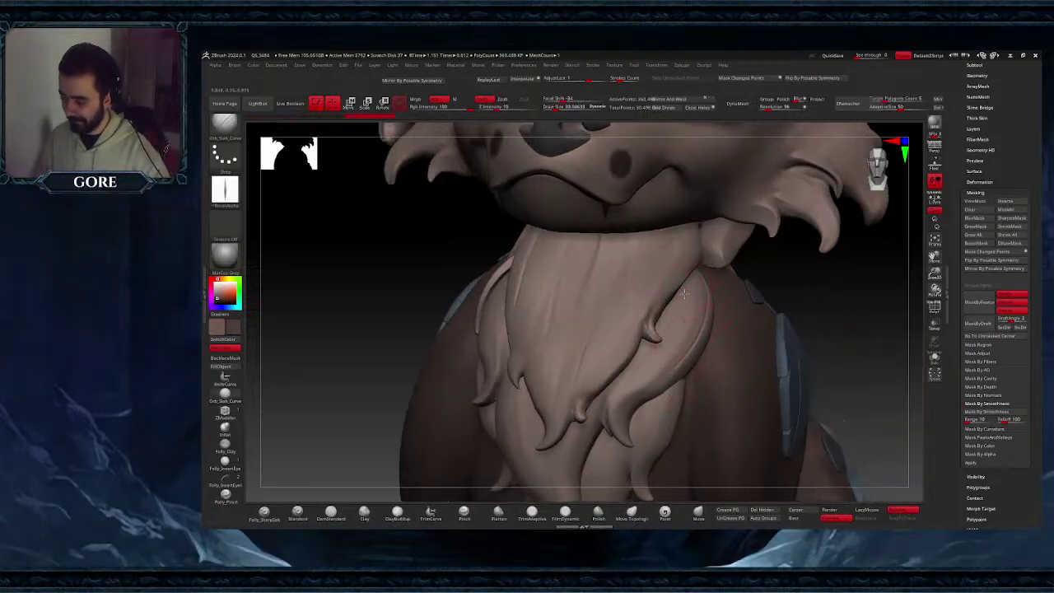
# - Isolate the side fur lock, carve another groove along its outer edge and smooth it
pyautogui.click(935, 355)
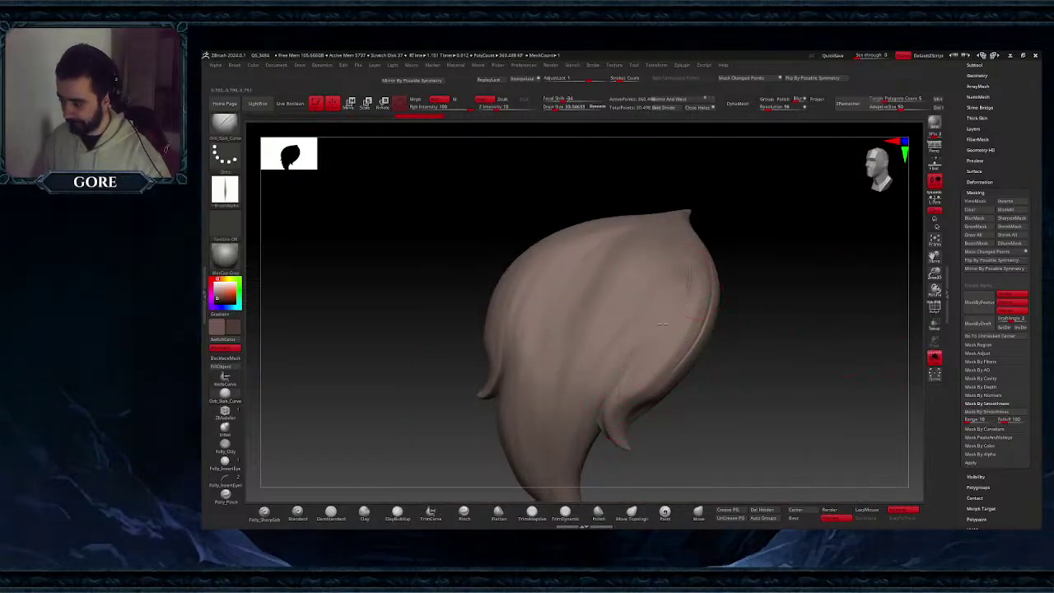
pyautogui.moveTo(690, 345); pyautogui.dragTo(701, 367, button='right')
pyautogui.hotkey('ctrl', 'z')
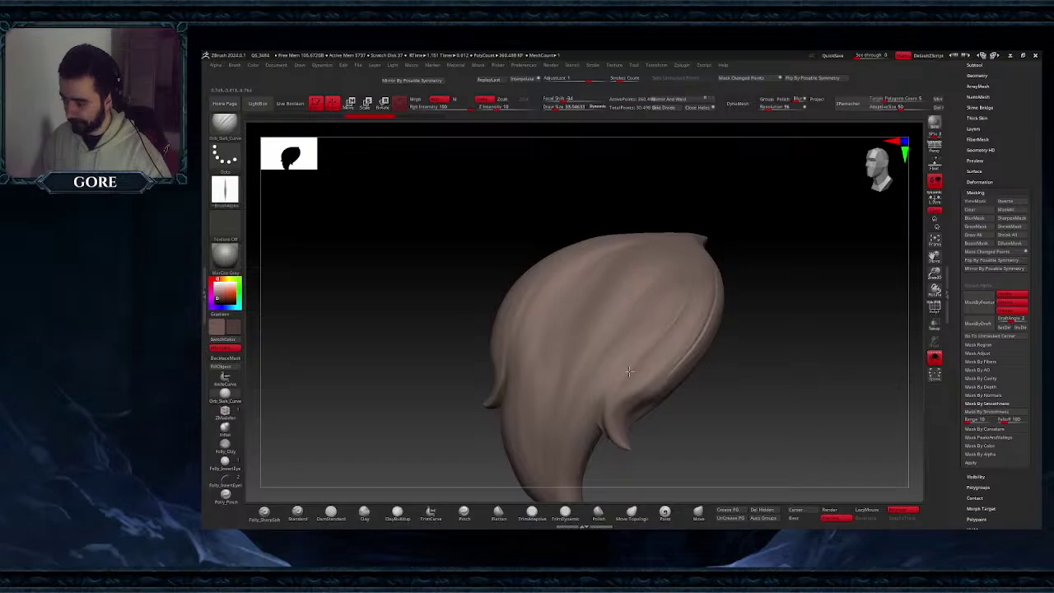
pyautogui.moveTo(706, 305); pyautogui.dragTo(679, 353)
pyautogui.moveTo(724, 353); pyautogui.dragTo(695, 357, button='right')
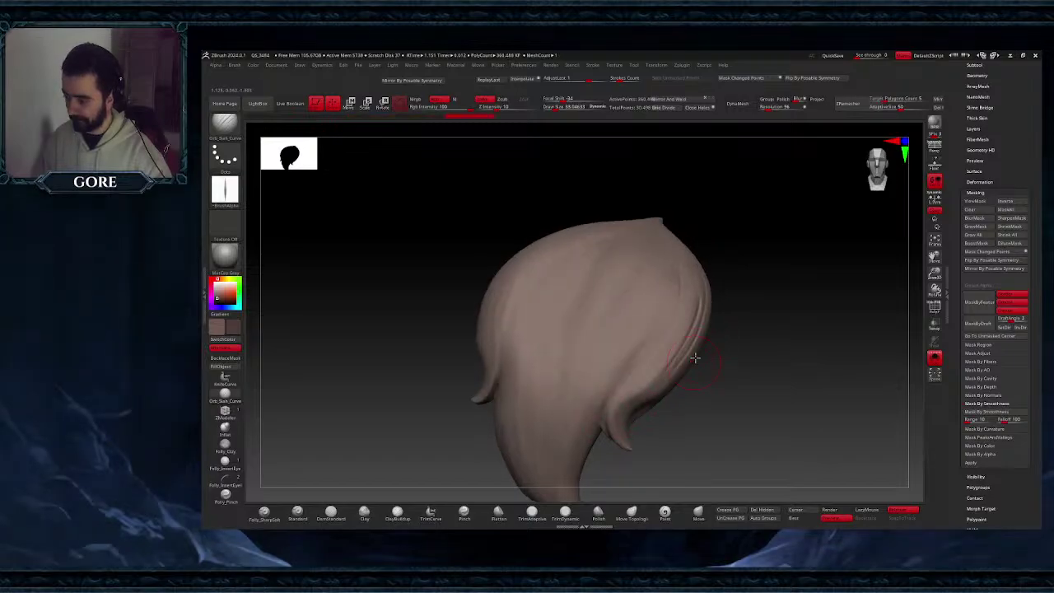
pyautogui.keyDown('shift'); pyautogui.moveTo(686, 328); pyautogui.dragTo(676, 367); pyautogui.keyUp('shift')
# - Carve a long fur line down the middle of the isolated lock and show the whole model again
pyautogui.moveTo(699, 353); pyautogui.dragTo(657, 326, button='right')
pyautogui.moveTo(637, 239); pyautogui.dragTo(578, 459)
pyautogui.keyDown('ctrl'); pyautogui.moveTo(580, 459); pyautogui.dragTo(723, 357, button='right'); pyautogui.keyUp('ctrl')
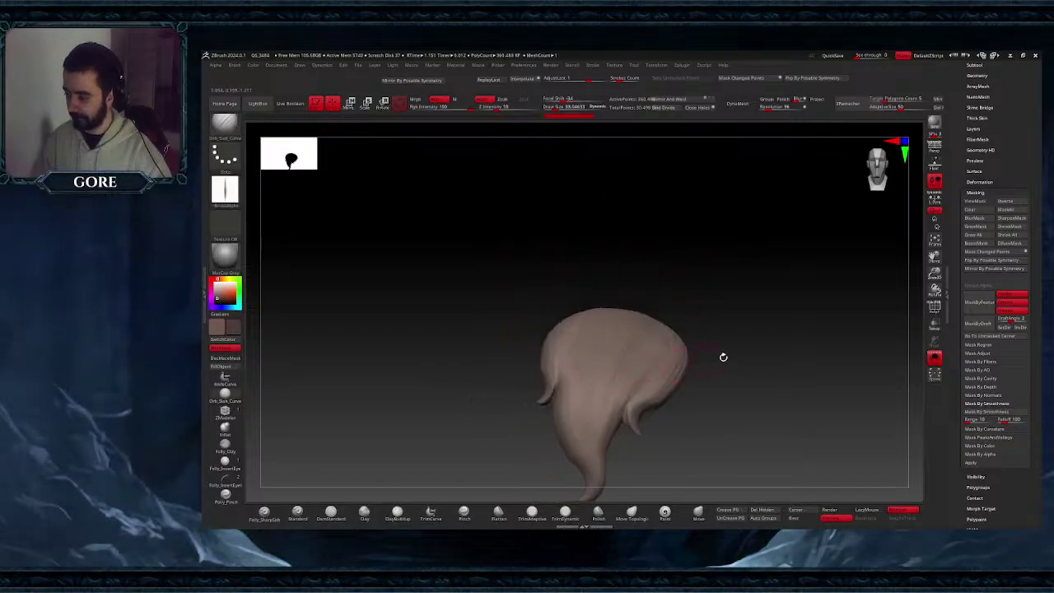
pyautogui.click(936, 357)
# - Carve a short fur line along the same fur piece on the opposite side of the chest tuft
pyautogui.moveTo(941, 262); pyautogui.dragTo(946, 221)
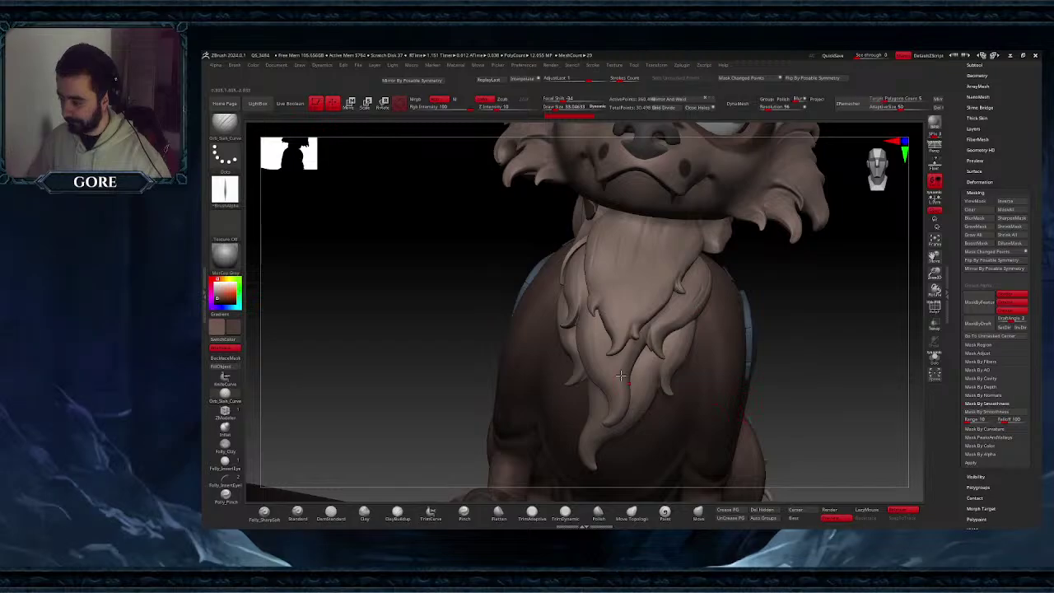
pyautogui.moveTo(936, 274); pyautogui.dragTo(940, 309)
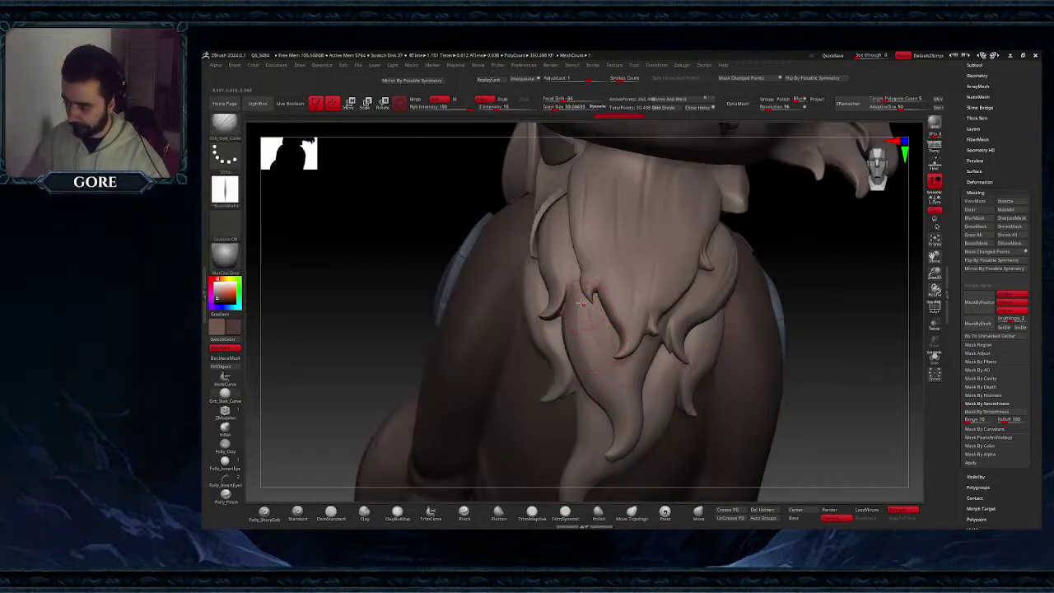
pyautogui.press('shift')
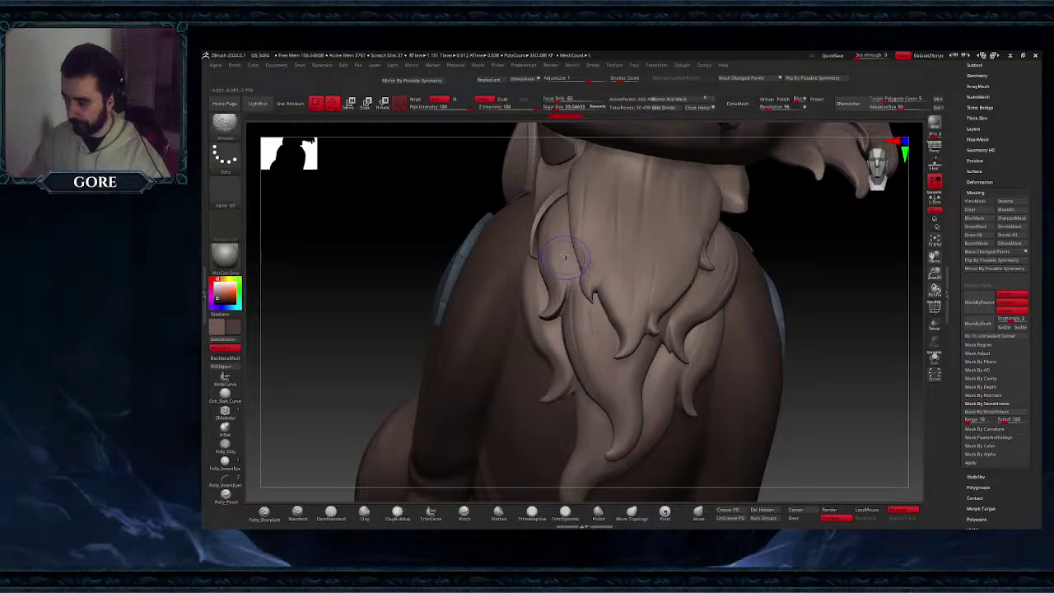
pyautogui.moveTo(565, 257); pyautogui.dragTo(566, 241, button='right')
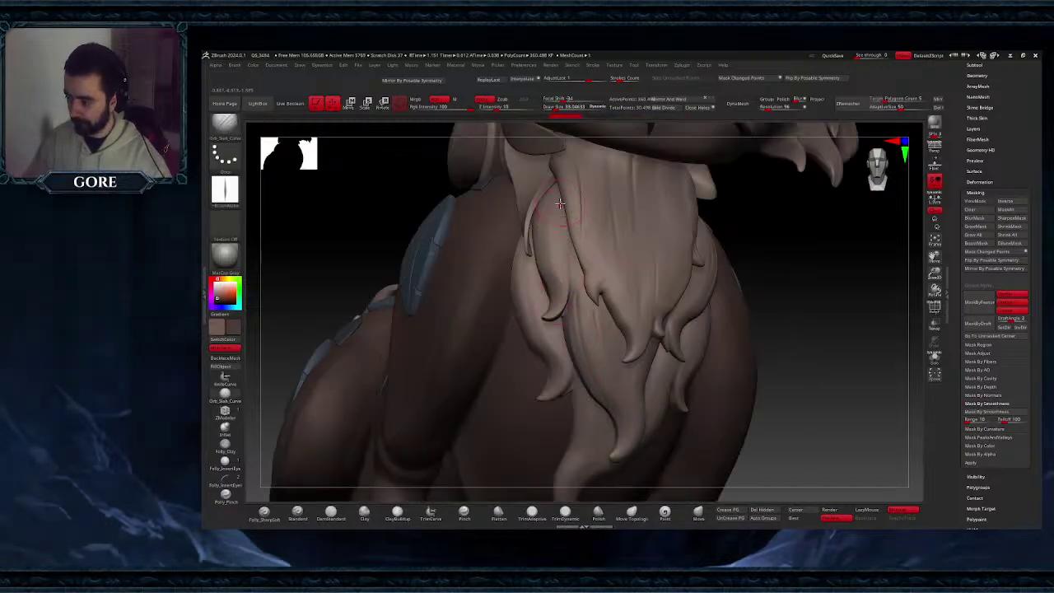
pyautogui.hotkey('ctrl', 'z')
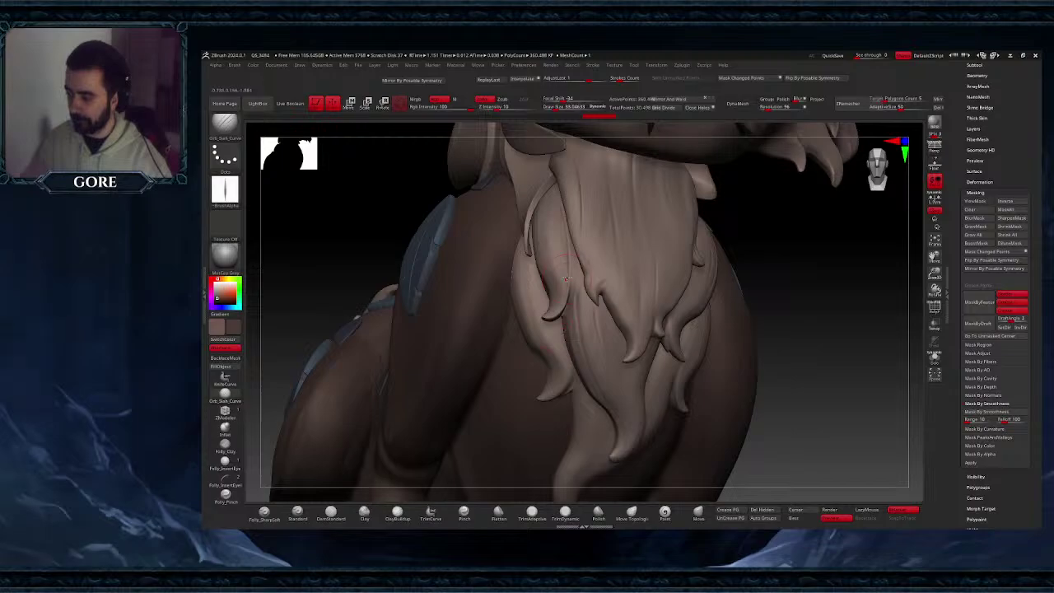
pyautogui.moveTo(535, 205); pyautogui.dragTo(528, 228)
pyautogui.moveTo(527, 232); pyautogui.dragTo(558, 231, button='right')
pyautogui.press('shift')
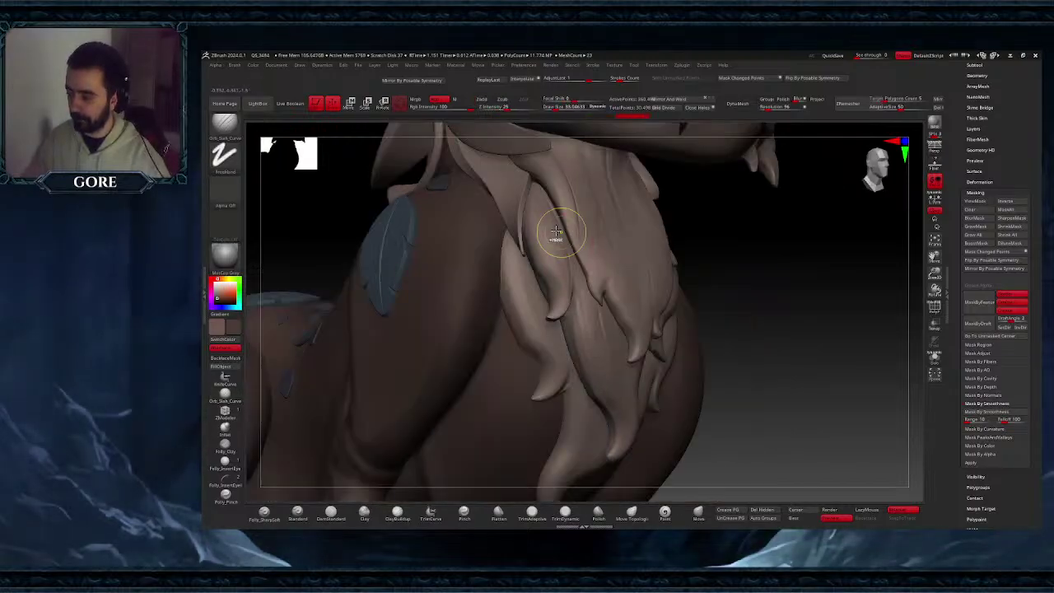
# - Examine the whole creature from the front and sides, and check the active fur lock in isolation
pyautogui.moveTo(575, 285)
pyautogui.mouseDown(button='right')
pyautogui.moveTo(588, 274)
pyautogui.moveTo(614, 280)
pyautogui.moveTo(596, 310)
pyautogui.moveTo(628, 337)
pyautogui.moveTo(676, 318)
pyautogui.mouseUp(button='right')
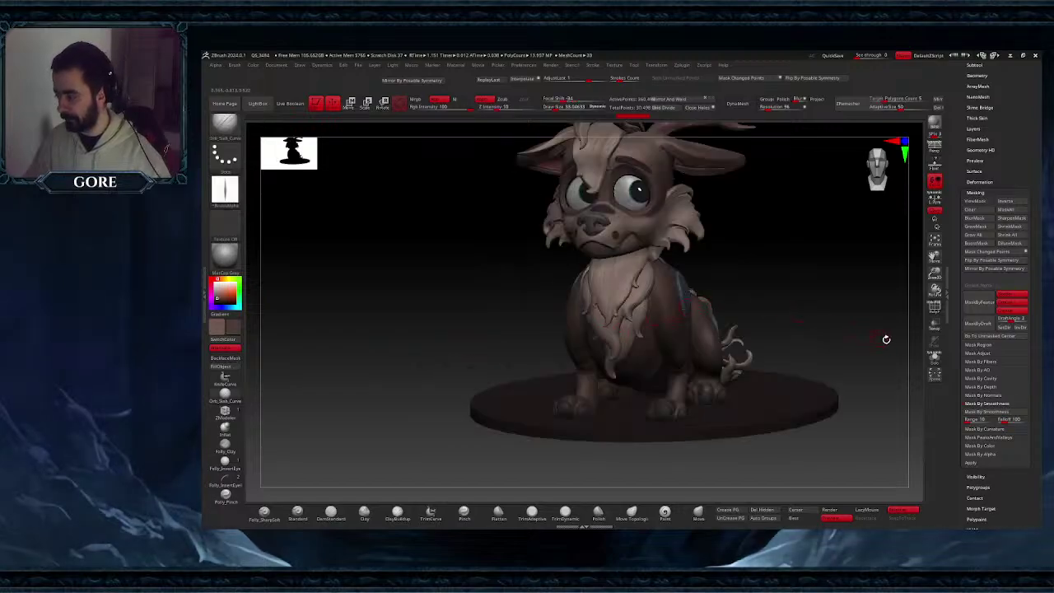
pyautogui.moveTo(826, 383)
pyautogui.mouseDown(button='right')
pyautogui.moveTo(656, 337)
pyautogui.moveTo(668, 336)
pyautogui.mouseUp(button='right')
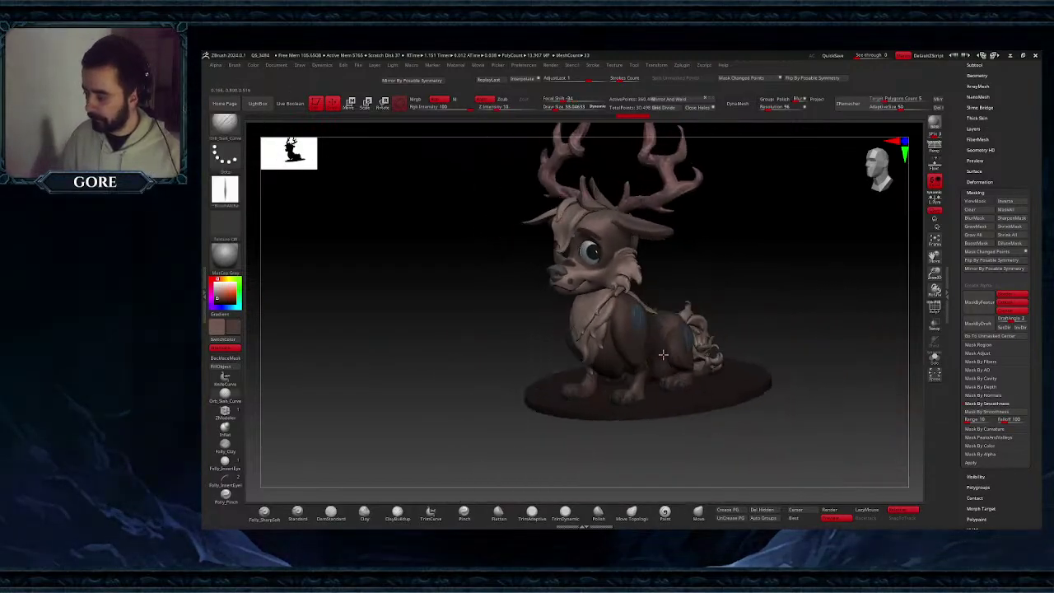
pyautogui.moveTo(494, 335); pyautogui.dragTo(448, 335, button='right')
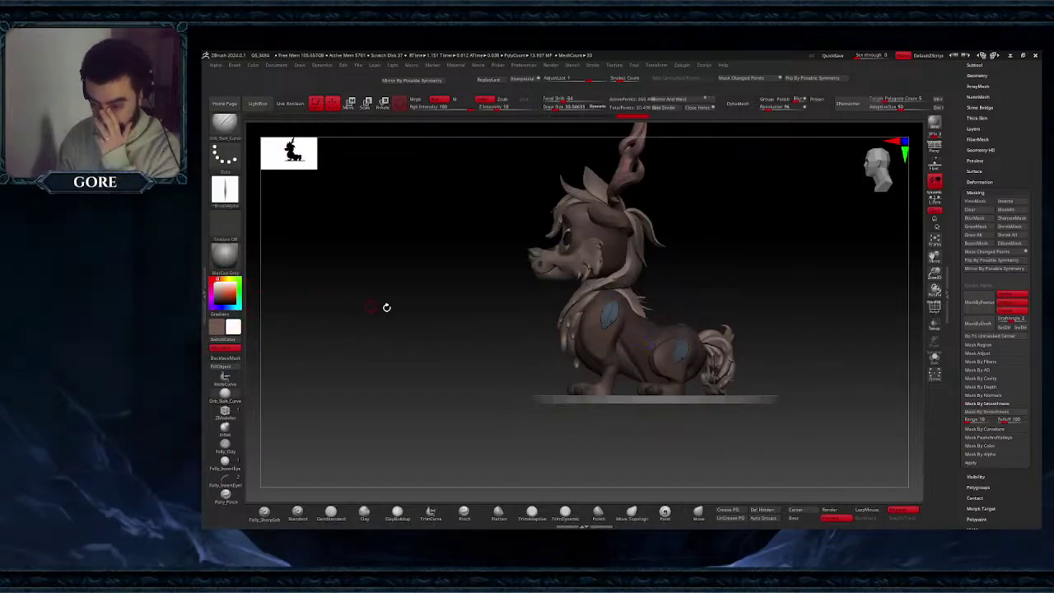
pyautogui.moveTo(772, 346); pyautogui.dragTo(800, 347, button='right')
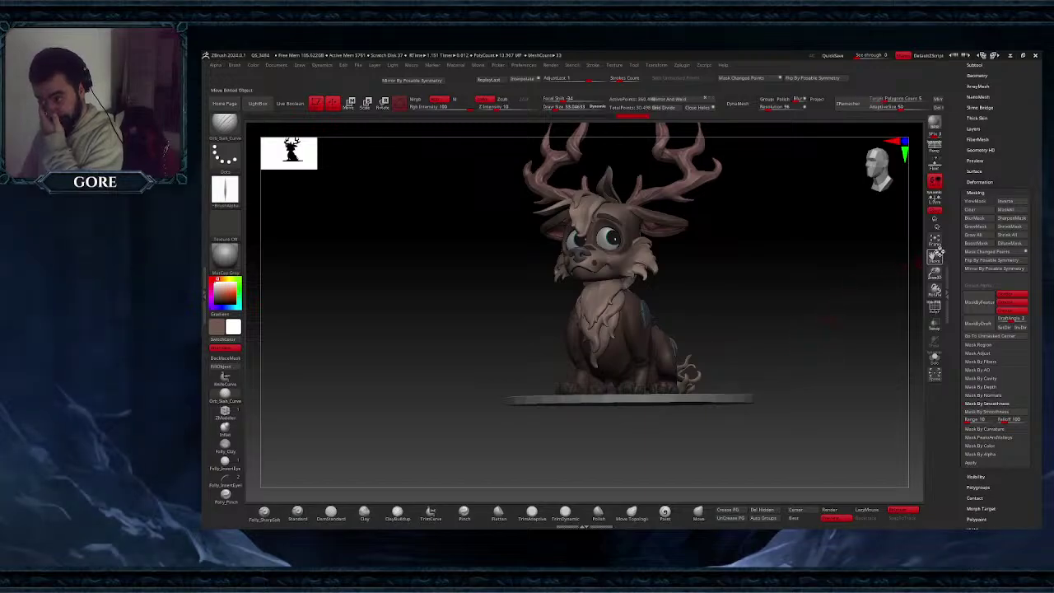
pyautogui.moveTo(939, 252); pyautogui.dragTo(948, 318)
pyautogui.moveTo(763, 358); pyautogui.dragTo(751, 364, button='right')
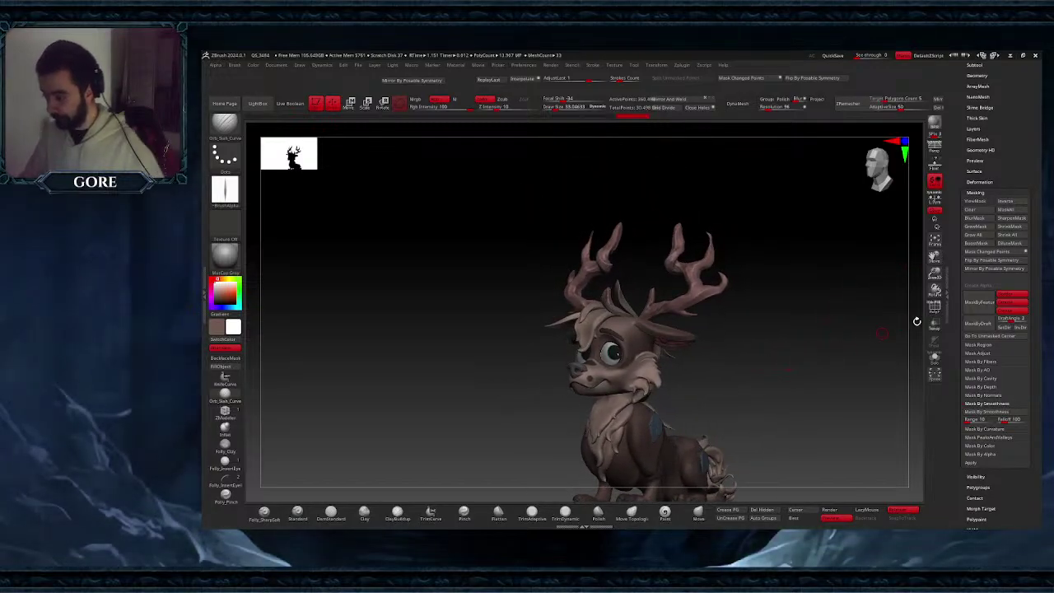
pyautogui.moveTo(936, 258); pyautogui.dragTo(936, 188)
pyautogui.moveTo(759, 341); pyautogui.dragTo(736, 353, button='right')
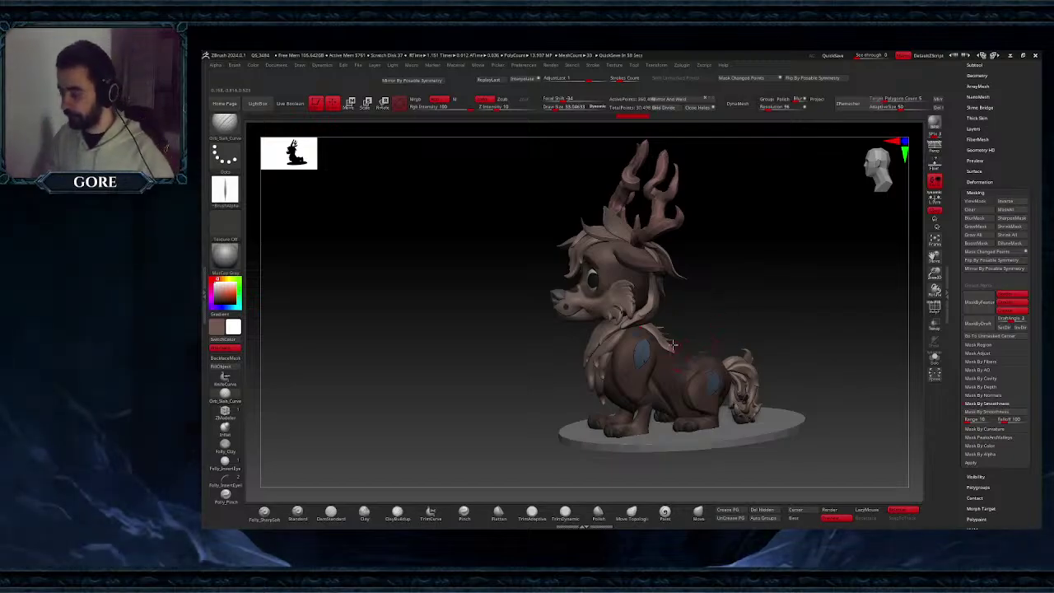
pyautogui.moveTo(645, 347); pyautogui.dragTo(947, 345, button='right')
pyautogui.click(934, 359)
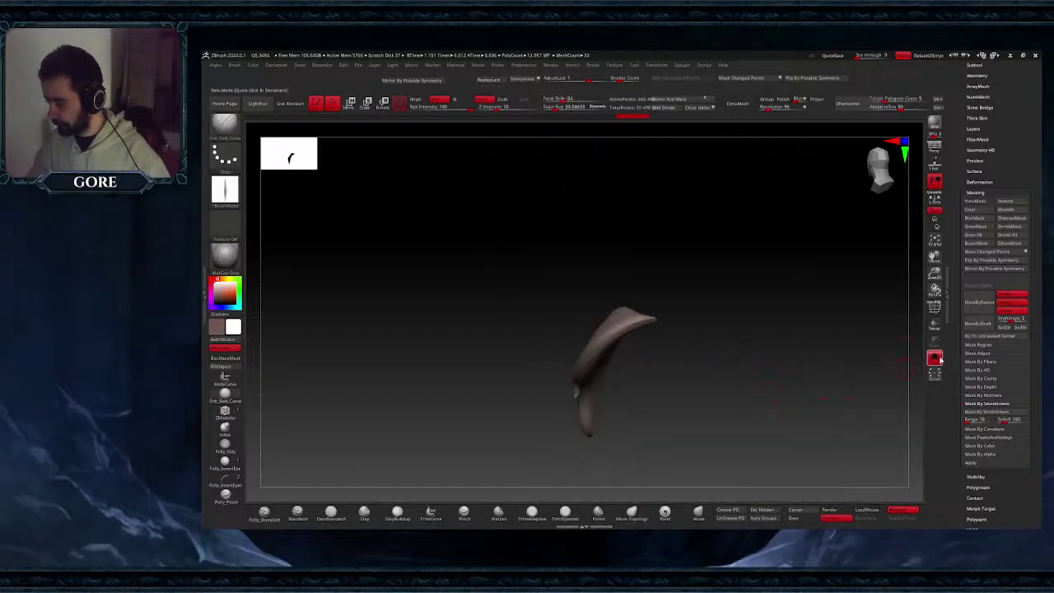
pyautogui.click(938, 359)
# - Make the small leaf-shaped body spots active and mask all of them except one in isolation
pyautogui.keyDown('alt'); pyautogui.click(720, 382); pyautogui.keyUp('alt')
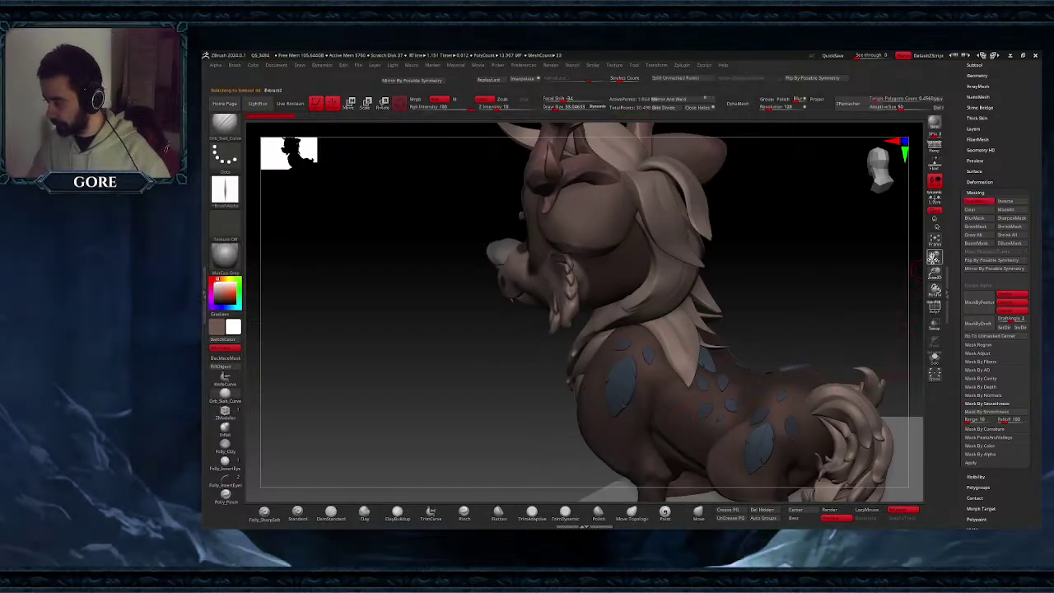
pyautogui.moveTo(933, 258); pyautogui.dragTo(915, 239)
pyautogui.click(936, 360)
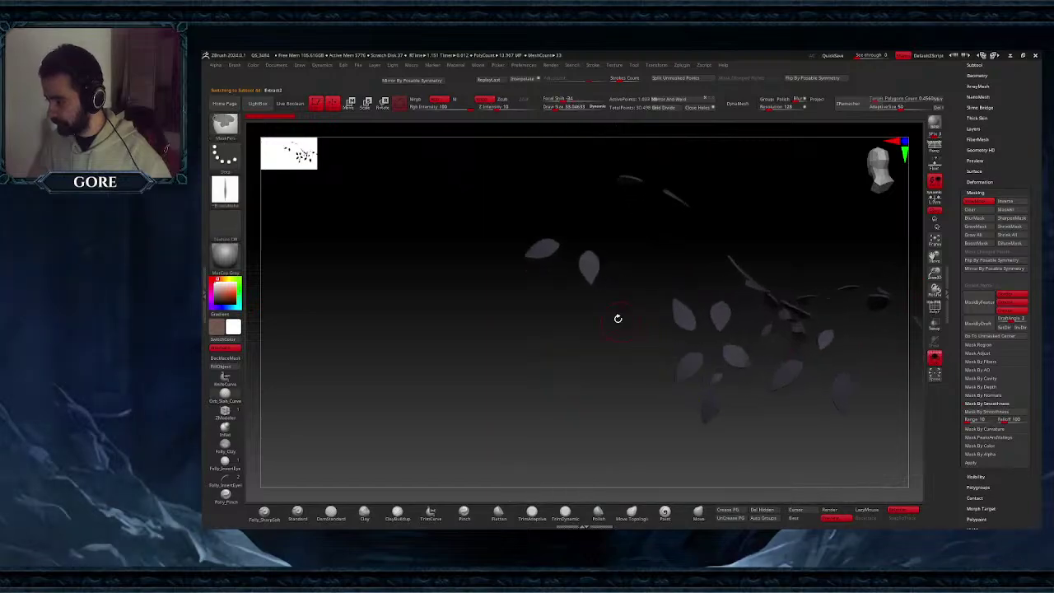
pyautogui.keyDown('ctrl'); pyautogui.moveTo(611, 306); pyautogui.dragTo(618, 314); pyautogui.keyUp('ctrl')
pyautogui.keyDown('ctrl'); pyautogui.click(612, 327); pyautogui.keyUp('ctrl')
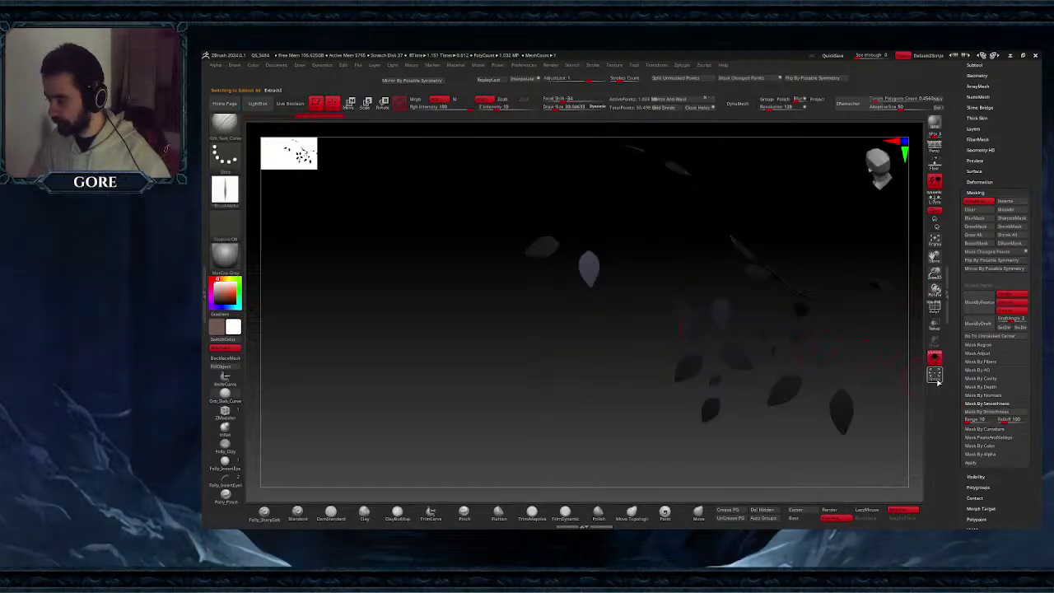
pyautogui.click(935, 361)
# - Duplicate the unmasked spot with the transform gizmo and move the copy from the back up to the ear
pyautogui.keyDown('ctrl'); pyautogui.moveTo(746, 424); pyautogui.dragTo(693, 368, button='right'); pyautogui.keyUp('ctrl')
pyautogui.click(350, 104)
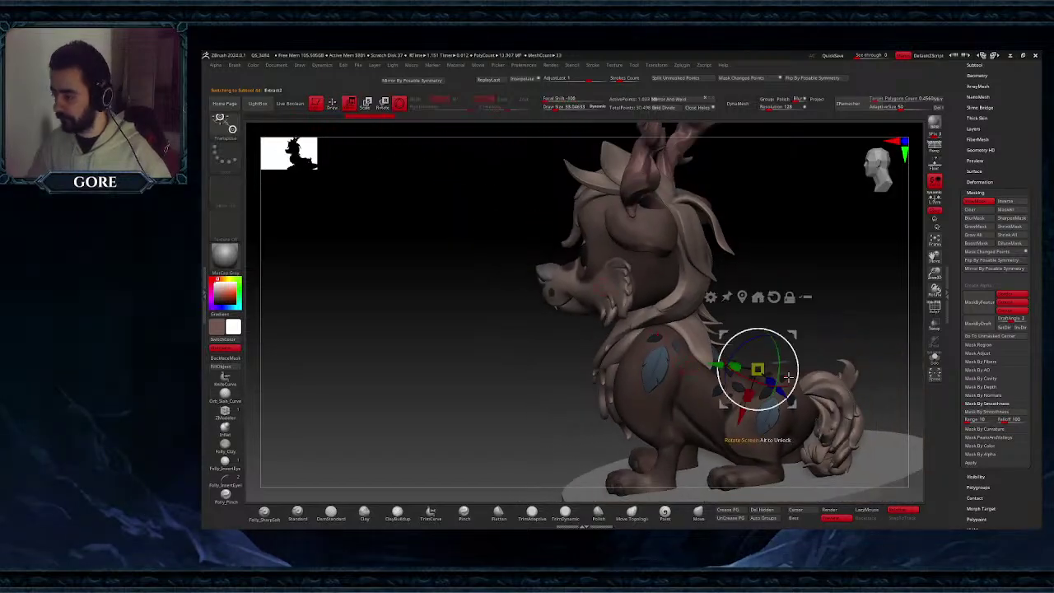
pyautogui.moveTo(737, 421); pyautogui.dragTo(770, 334)
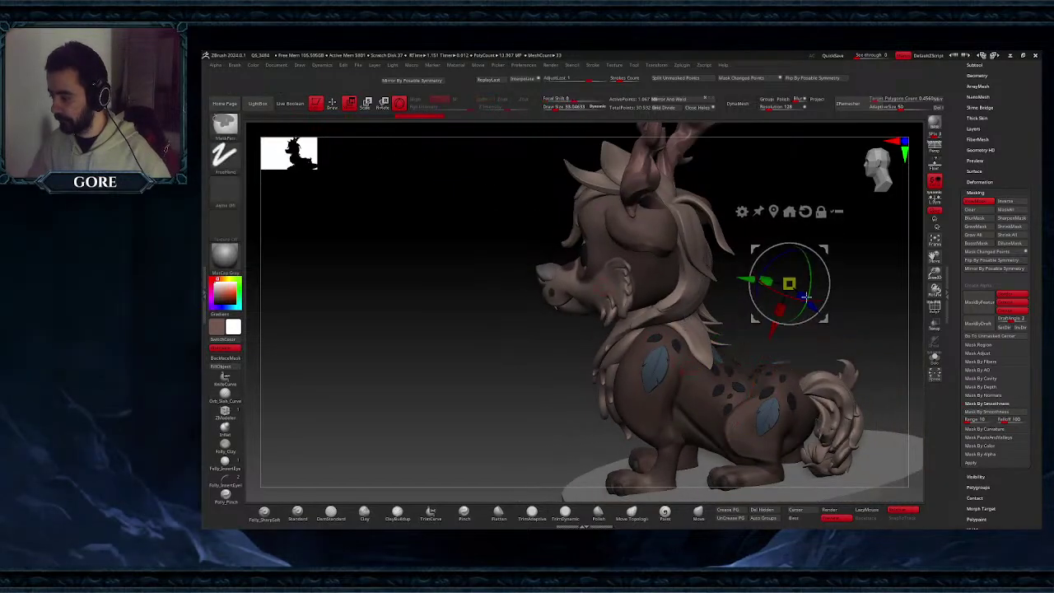
pyautogui.moveTo(827, 249); pyautogui.dragTo(793, 223)
pyautogui.keyDown('alt'); pyautogui.moveTo(807, 219); pyautogui.dragTo(728, 194); pyautogui.keyUp('alt')
pyautogui.moveTo(729, 196); pyautogui.dragTo(761, 202, button='right')
pyautogui.keyDown('alt'); pyautogui.moveTo(711, 196); pyautogui.dragTo(670, 183); pyautogui.keyUp('alt')
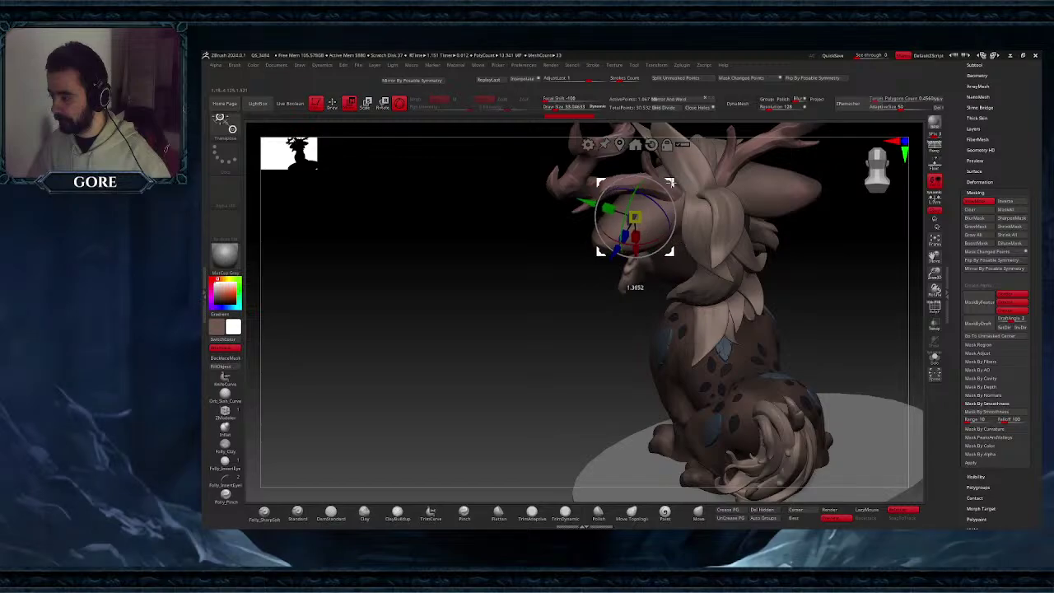
# - Rotate and scale the copied spot and seat it on the ear's outer surface
pyautogui.keyDown('ctrl'); pyautogui.moveTo(670, 183); pyautogui.dragTo(630, 280, button='right'); pyautogui.keyUp('ctrl')
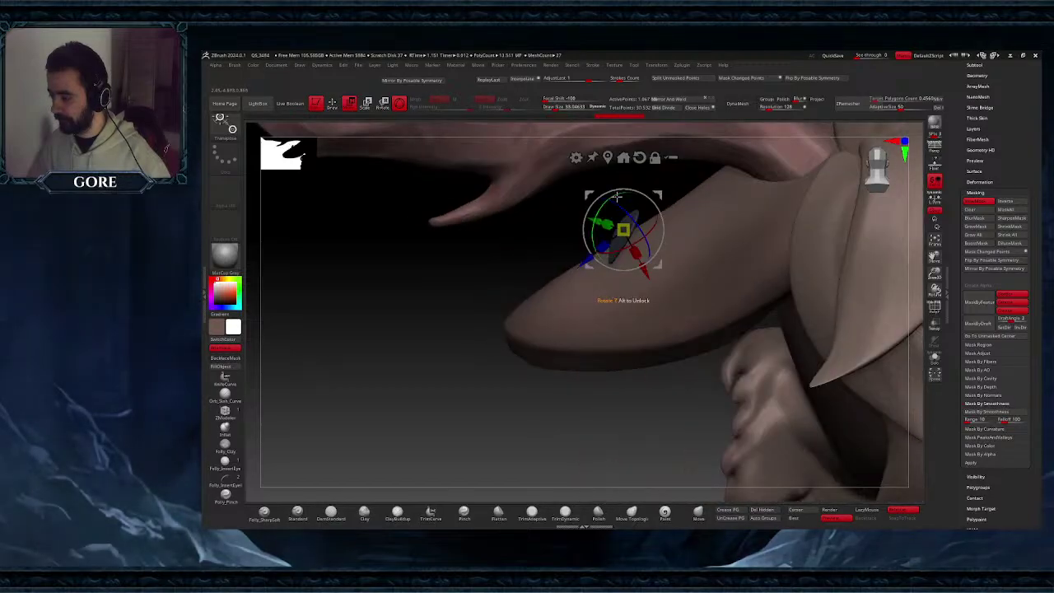
pyautogui.moveTo(635, 200); pyautogui.dragTo(705, 196, button='right')
pyautogui.moveTo(705, 195); pyautogui.dragTo(609, 188)
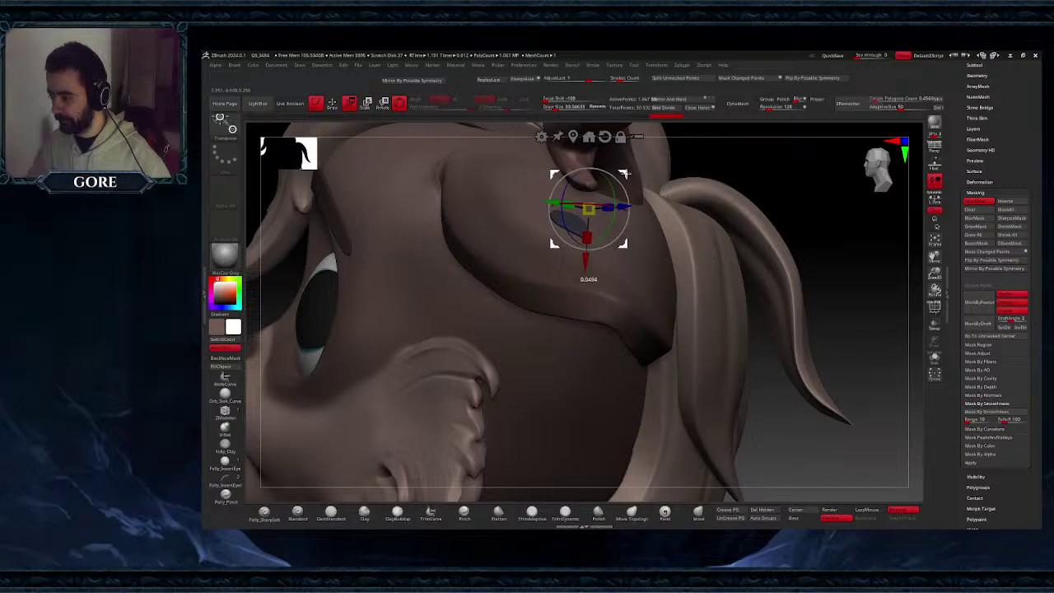
pyautogui.moveTo(627, 175)
pyautogui.keyDown('ctrl'); pyautogui.mouseDown(button='right')
pyautogui.moveTo(590, 288)
pyautogui.moveTo(640, 289)
pyautogui.moveTo(594, 293)
pyautogui.moveTo(642, 318)
pyautogui.moveTo(657, 289)
pyautogui.moveTo(597, 316)
pyautogui.moveTo(673, 357)
pyautogui.mouseUp(button='right'); pyautogui.keyUp('ctrl')
# - Duplicate the ear spot and move, rotate and scale the copy beside it on the ear
pyautogui.keyDown('ctrl'); pyautogui.moveTo(563, 230); pyautogui.dragTo(539, 232); pyautogui.keyUp('ctrl')
pyautogui.moveTo(564, 243); pyautogui.dragTo(569, 225, button='right')
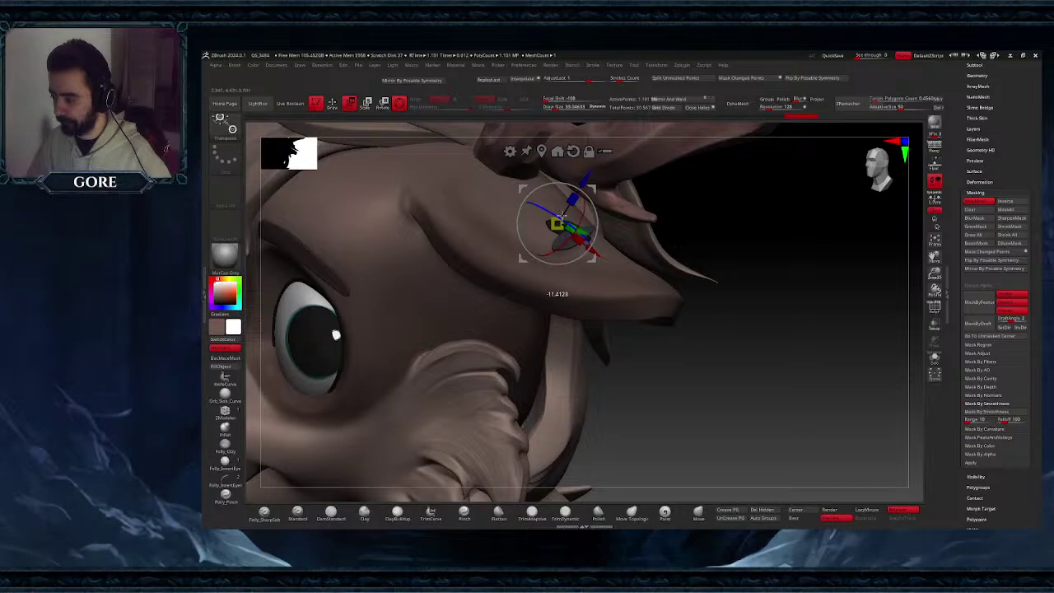
pyautogui.moveTo(593, 191); pyautogui.dragTo(622, 213)
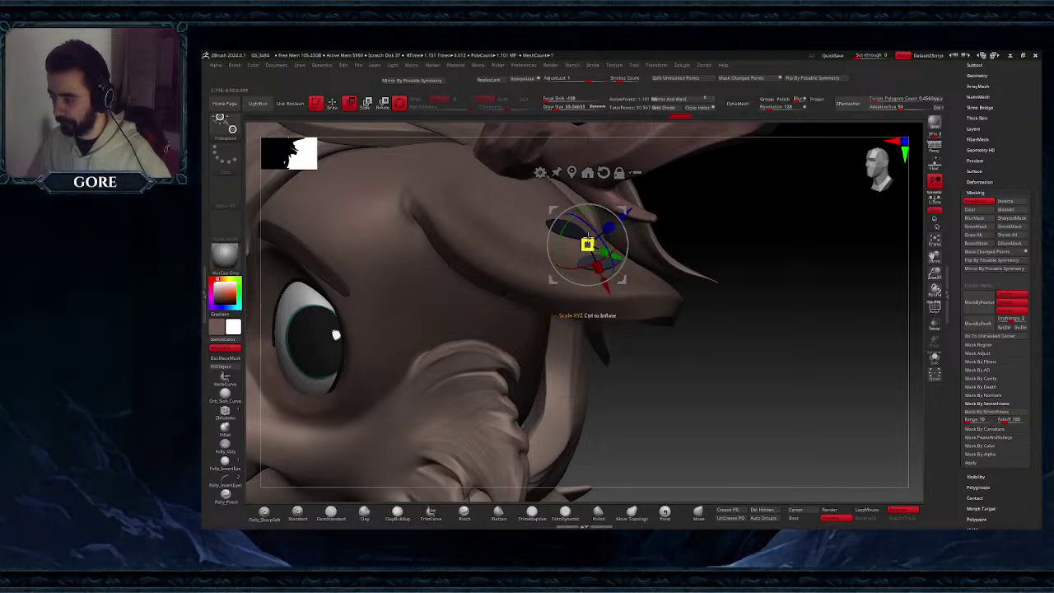
pyautogui.keyDown('ctrl'); pyautogui.moveTo(587, 244); pyautogui.dragTo(616, 280, button='right'); pyautogui.keyUp('ctrl')
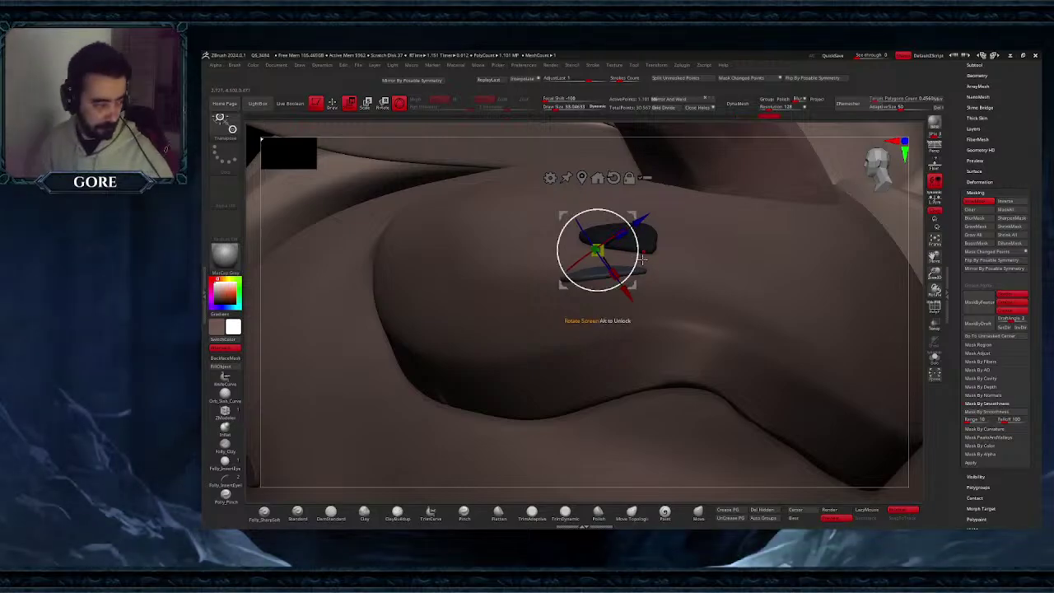
pyautogui.moveTo(635, 255); pyautogui.dragTo(802, 323, button='right')
pyautogui.keyDown('alt'); pyautogui.moveTo(802, 323); pyautogui.dragTo(778, 326, button='right'); pyautogui.keyUp('alt')
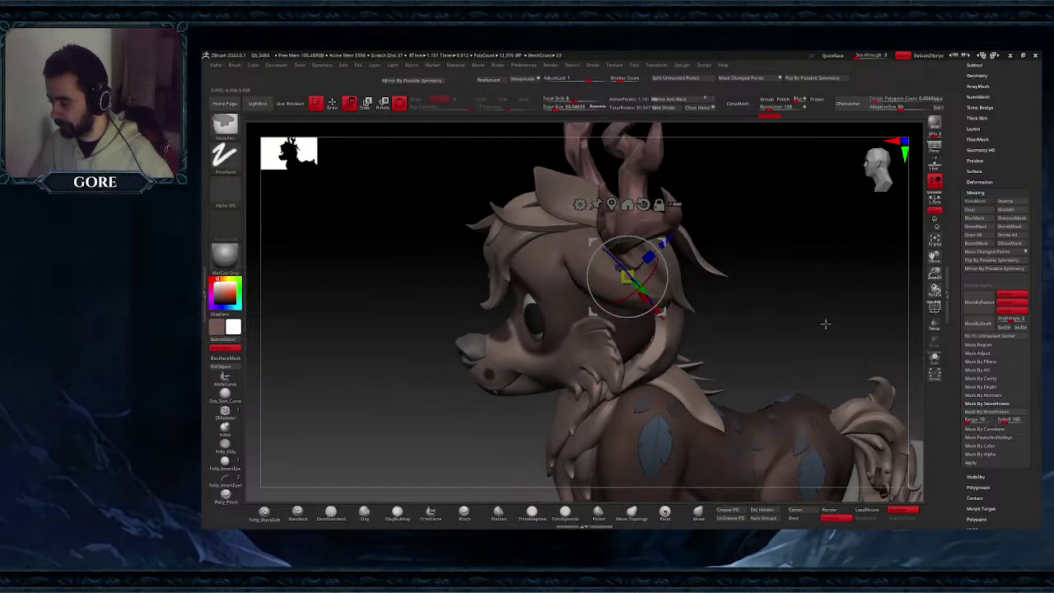
# - Clear the mask, isolate the spots, and mask everything except the two ear spots
pyautogui.keyDown('ctrl'); pyautogui.moveTo(826, 324); pyautogui.dragTo(848, 331); pyautogui.keyUp('ctrl')
pyautogui.click(933, 359)
pyautogui.keyDown('ctrl'); pyautogui.moveTo(697, 336); pyautogui.dragTo(584, 259); pyautogui.keyUp('ctrl')
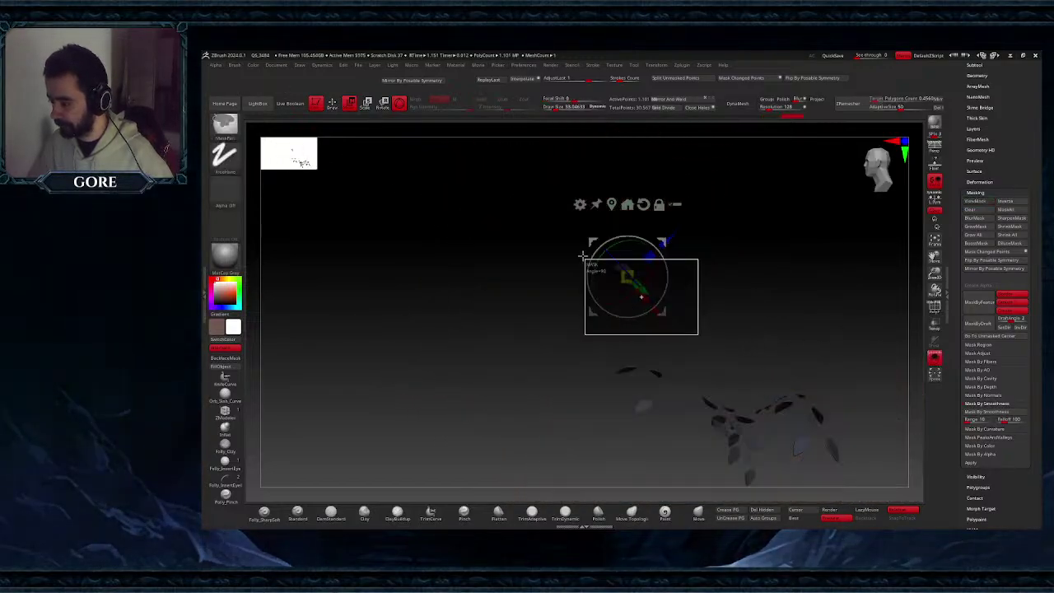
pyautogui.keyDown('ctrl'); pyautogui.click(769, 323); pyautogui.keyUp('ctrl')
pyautogui.click(933, 360)
# - Duplicate the pair of ear spots and rotate the copies into a different orientation
pyautogui.keyDown('ctrl'); pyautogui.moveTo(633, 299); pyautogui.dragTo(692, 310, button='right'); pyautogui.keyUp('ctrl')
pyautogui.keyDown('ctrl'); pyautogui.moveTo(673, 265); pyautogui.dragTo(657, 265); pyautogui.keyUp('ctrl')
pyautogui.moveTo(657, 265); pyautogui.dragTo(616, 286, button='right')
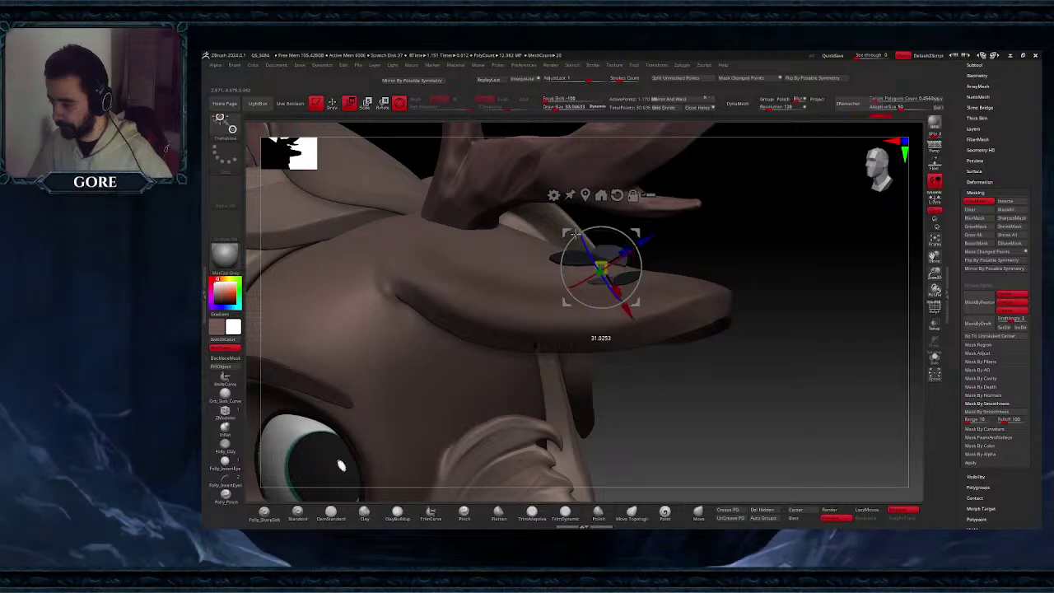
pyautogui.moveTo(634, 232); pyautogui.dragTo(604, 224)
pyautogui.moveTo(605, 224); pyautogui.dragTo(614, 238, button='right')
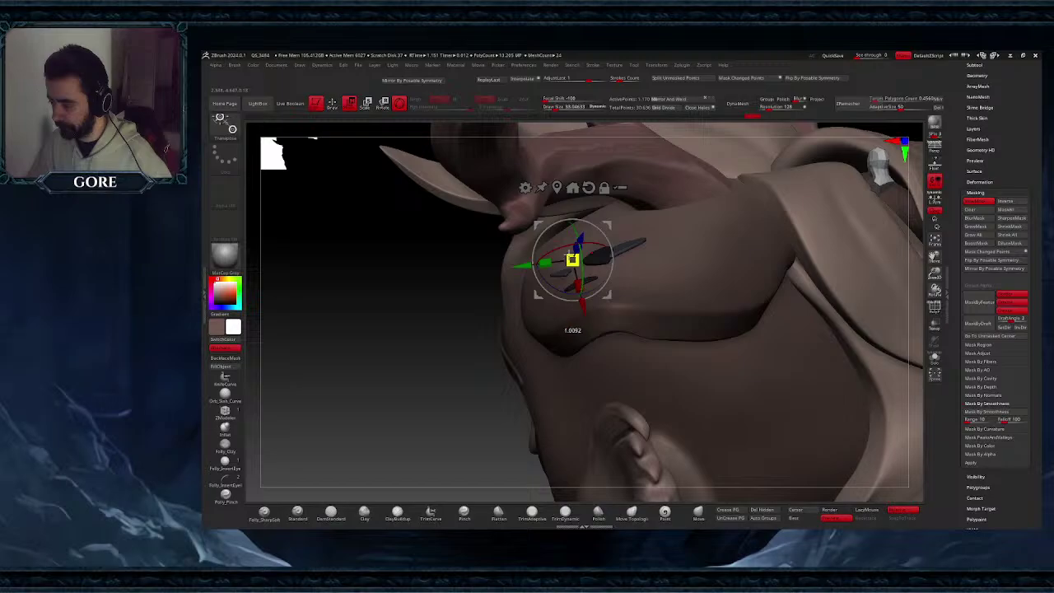
# - Scale the copied pair of spots and shift it along the ear toward its base
pyautogui.moveTo(540, 293); pyautogui.dragTo(551, 286)
pyautogui.moveTo(563, 265); pyautogui.dragTo(605, 259, button='right')
pyautogui.moveTo(606, 259); pyautogui.dragTo(610, 266)
pyautogui.moveTo(610, 267); pyautogui.dragTo(646, 246, button='right')
pyautogui.moveTo(590, 229); pyautogui.dragTo(525, 230)
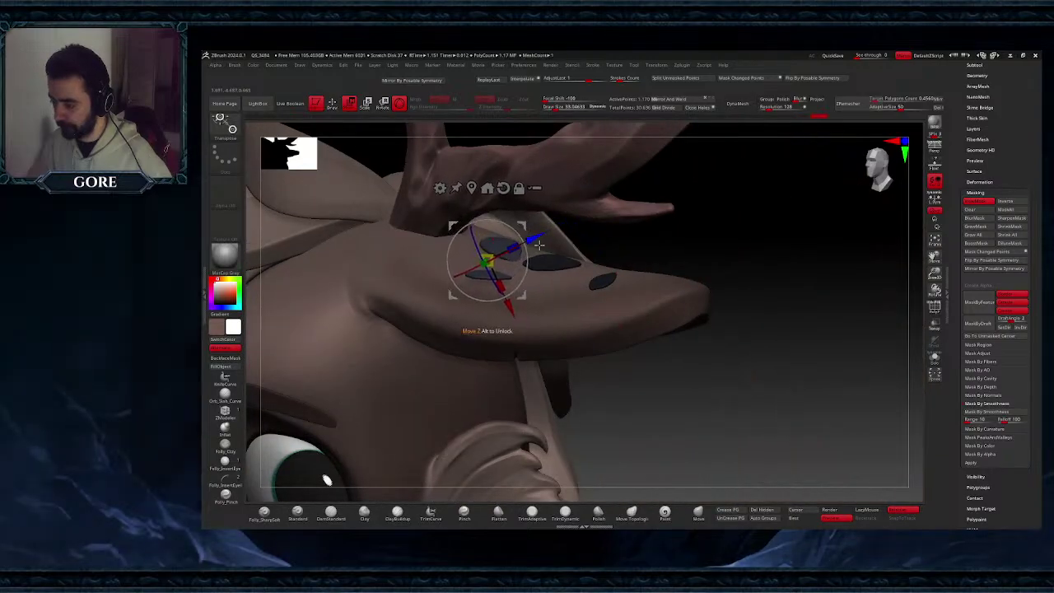
# - Rotate the copied spots to follow the ear's surface and return to draw mode with the Move brush
pyautogui.moveTo(527, 231); pyautogui.dragTo(495, 249, button='right')
pyautogui.moveTo(470, 236); pyautogui.dragTo(539, 217)
pyautogui.moveTo(539, 227); pyautogui.dragTo(537, 224)
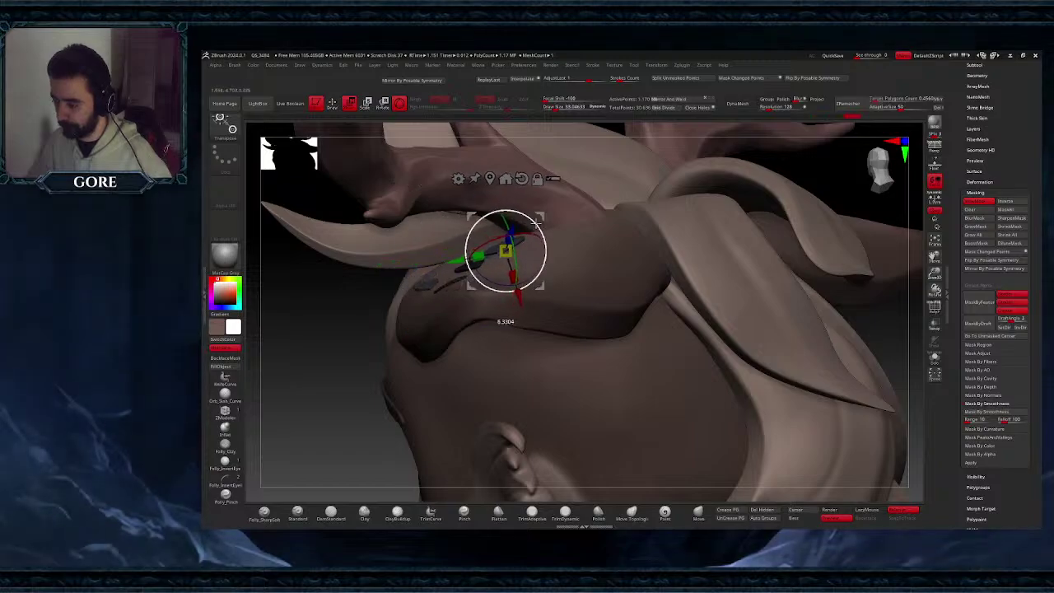
pyautogui.press('q')
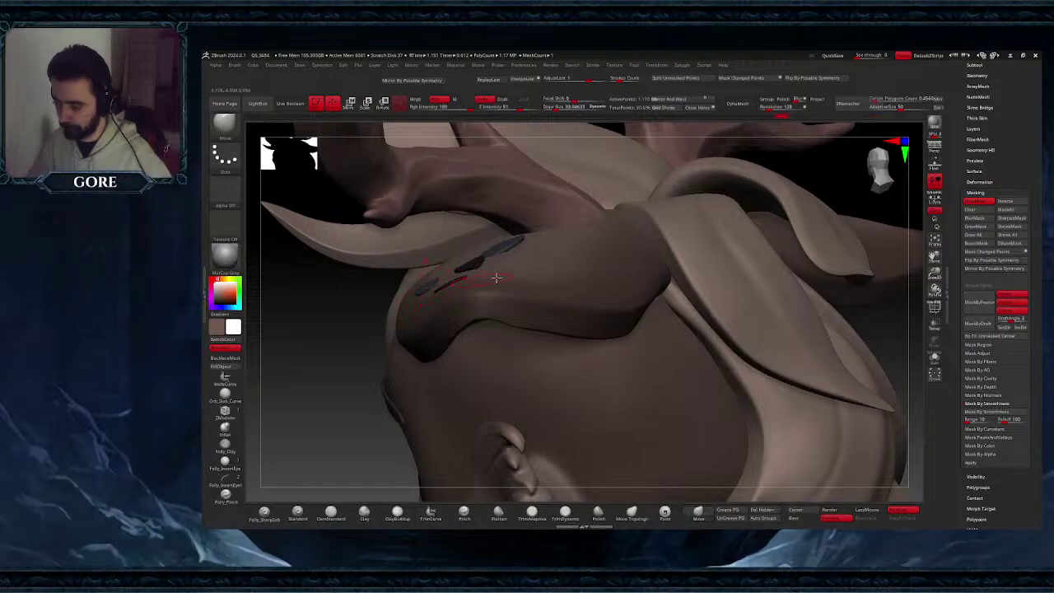
# - Adjust the copied ear spots against the ear surface with the Move brush and turn off the mask
pyautogui.moveTo(488, 253); pyautogui.dragTo(491, 261, button='right')
pyautogui.press('space')
pyautogui.moveTo(491, 260); pyautogui.dragTo(482, 255)
pyautogui.moveTo(482, 255)
pyautogui.mouseDown(button='right')
pyautogui.moveTo(527, 277)
pyautogui.moveTo(468, 260)
pyautogui.moveTo(478, 255)
pyautogui.moveTo(511, 294)
pyautogui.mouseUp(button='right')
pyautogui.hotkey('ctrl', 'h')
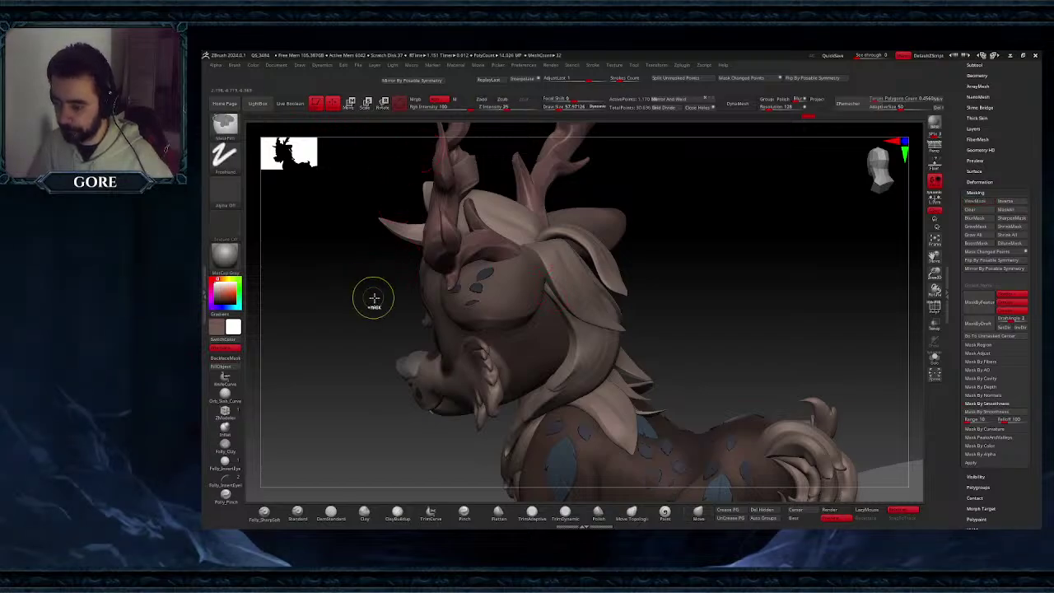
# - Isolate the large body spots and mask all of them except one
pyautogui.moveTo(360, 301)
pyautogui.mouseDown(button='right')
pyautogui.moveTo(526, 299)
pyautogui.moveTo(369, 302)
pyautogui.moveTo(527, 317)
pyautogui.mouseUp(button='right')
pyautogui.moveTo(527, 317); pyautogui.dragTo(788, 303, button='right')
pyautogui.moveTo(934, 257); pyautogui.dragTo(967, 186)
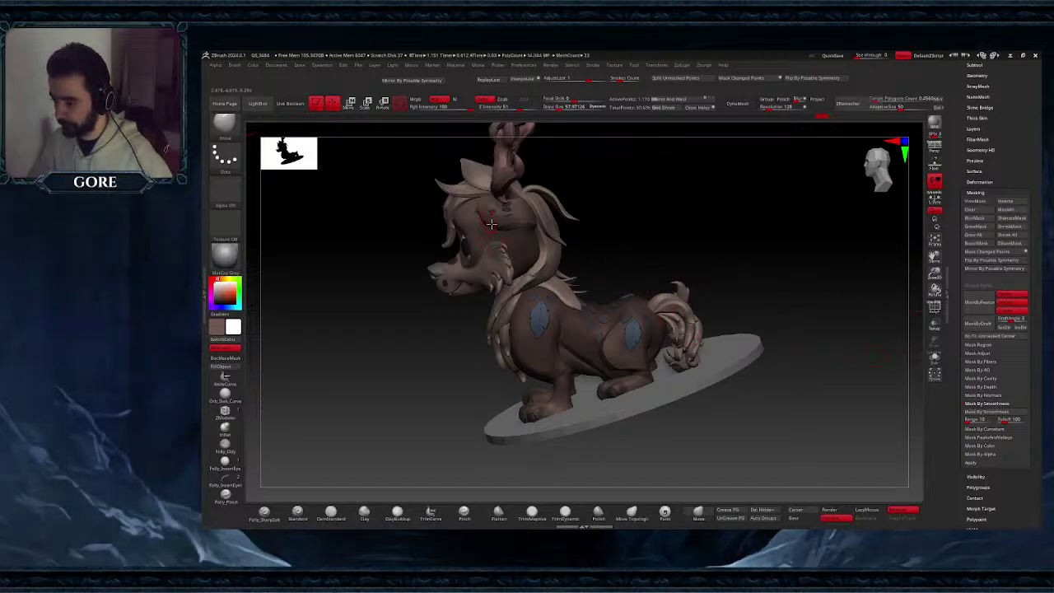
pyautogui.moveTo(492, 224)
pyautogui.mouseDown(button='right')
pyautogui.moveTo(515, 229)
pyautogui.moveTo(492, 207)
pyautogui.moveTo(519, 226)
pyautogui.mouseUp(button='right')
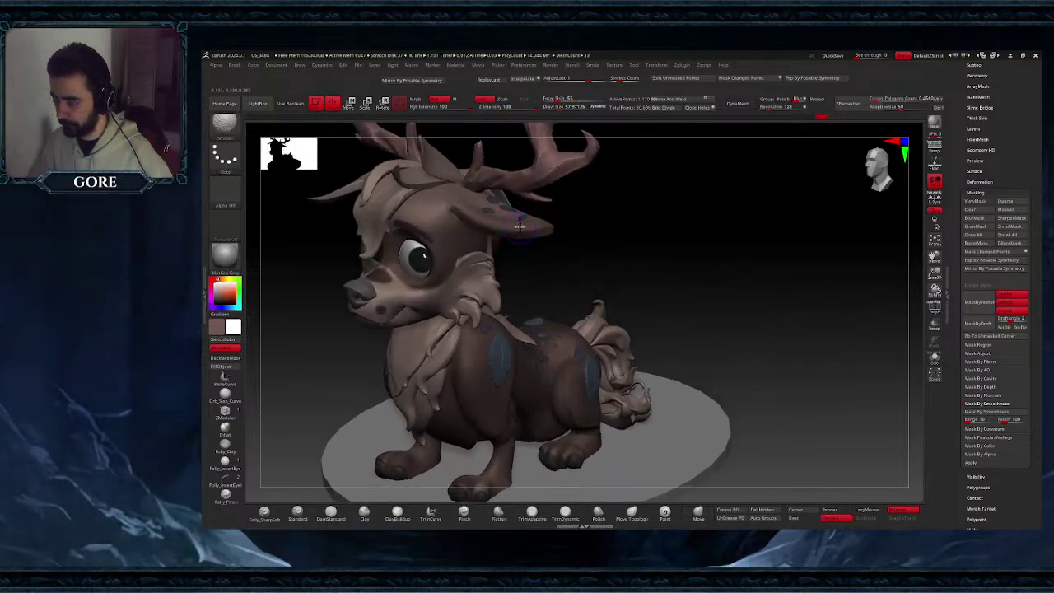
pyautogui.keyDown('alt'); pyautogui.click(500, 364); pyautogui.keyUp('alt')
pyautogui.click(935, 359)
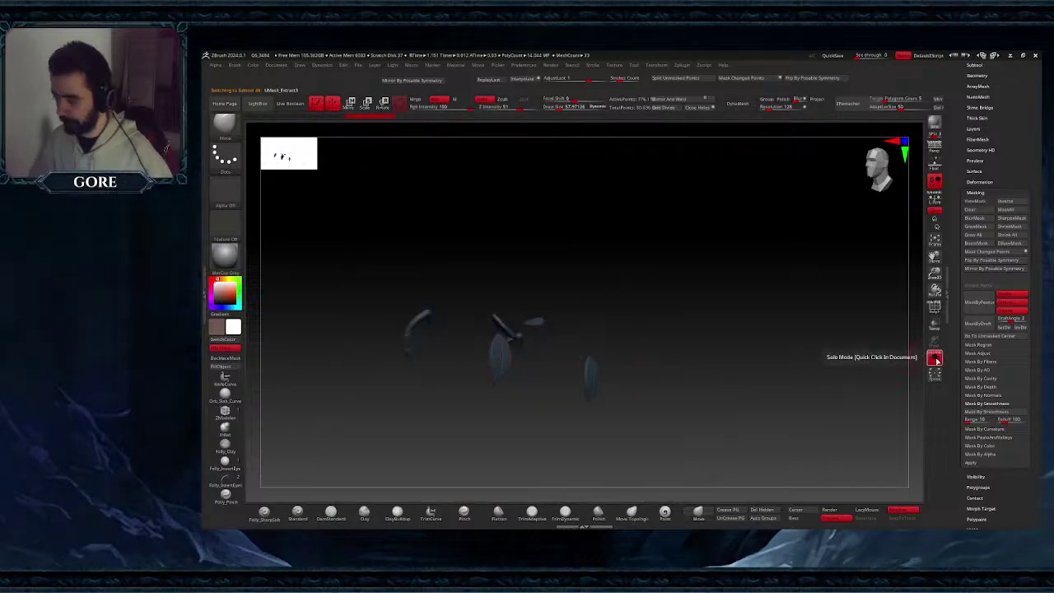
pyautogui.moveTo(607, 374)
pyautogui.mouseDown(button='right')
pyautogui.moveTo(530, 396)
pyautogui.moveTo(570, 377)
pyautogui.moveTo(569, 247)
pyautogui.mouseUp(button='right')
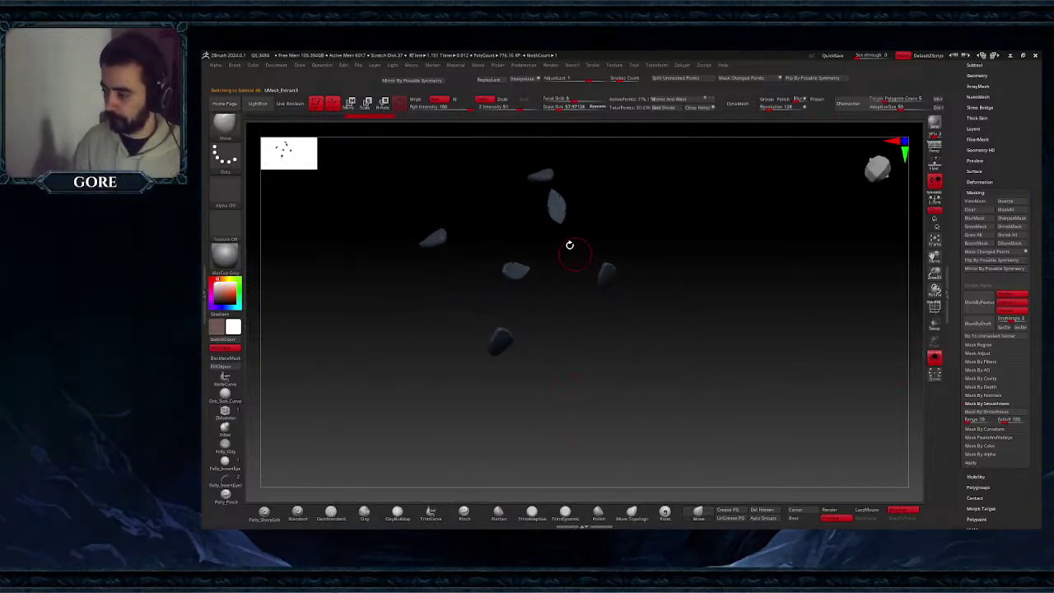
pyautogui.keyDown('ctrl'); pyautogui.moveTo(482, 248); pyautogui.dragTo(552, 300); pyautogui.keyUp('ctrl')
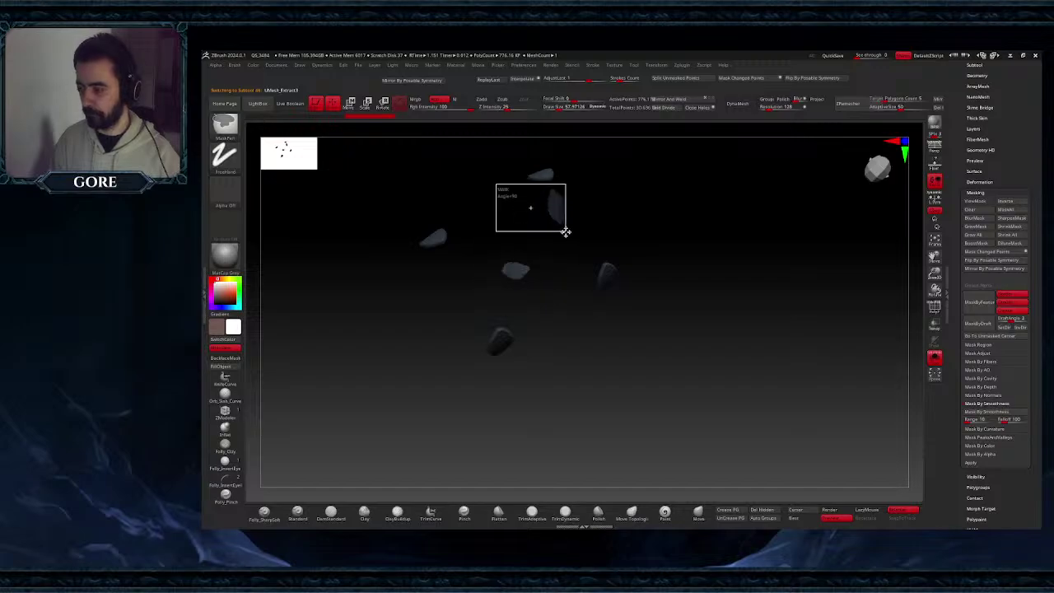
pyautogui.keyDown('ctrl'); pyautogui.moveTo(579, 231); pyautogui.dragTo(581, 232); pyautogui.keyUp('ctrl')
pyautogui.keyDown('ctrl'); pyautogui.click(584, 249); pyautogui.keyUp('ctrl')
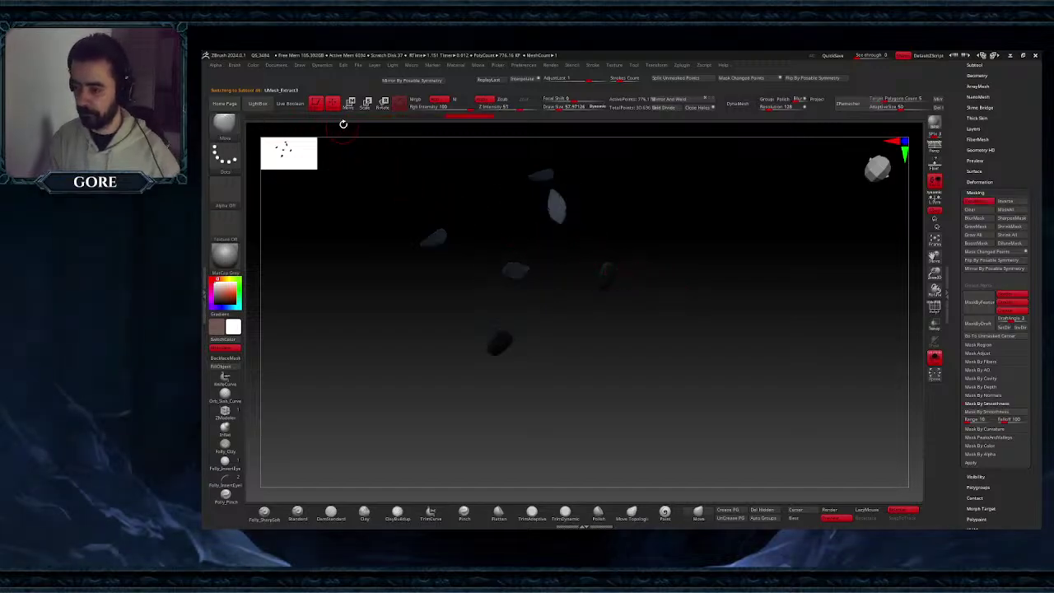
# - Duplicate the unmasked body spot and, with the whole creature shown again, move the copy up toward the neck
pyautogui.click(349, 104)
pyautogui.keyDown('ctrl'); pyautogui.moveTo(579, 290); pyautogui.dragTo(612, 272); pyautogui.keyUp('ctrl')
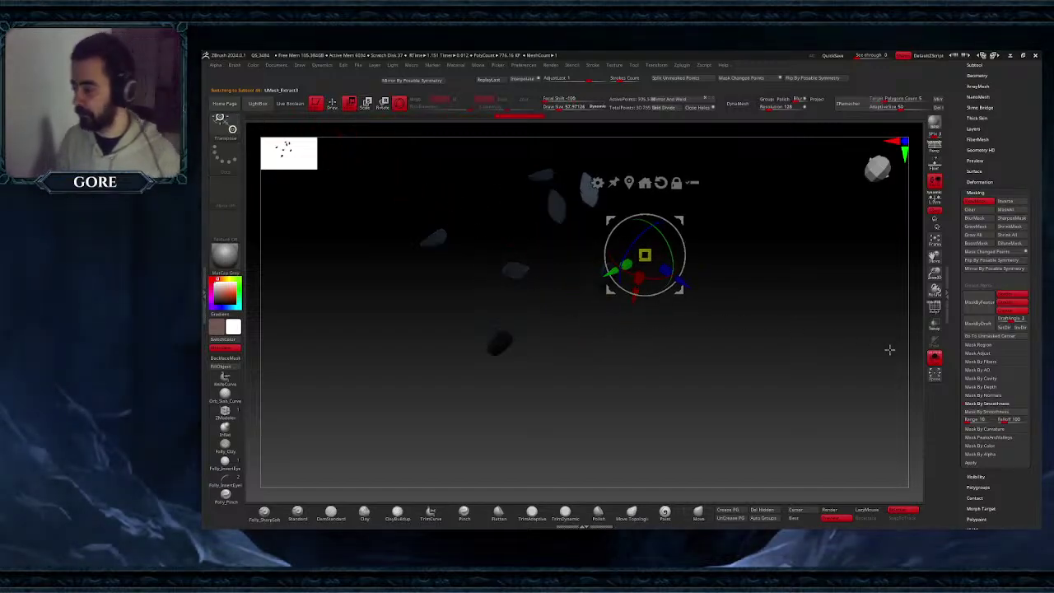
pyautogui.click(939, 362)
pyautogui.keyDown('shift'); pyautogui.moveTo(713, 301); pyautogui.dragTo(700, 265, button='right'); pyautogui.keyUp('shift')
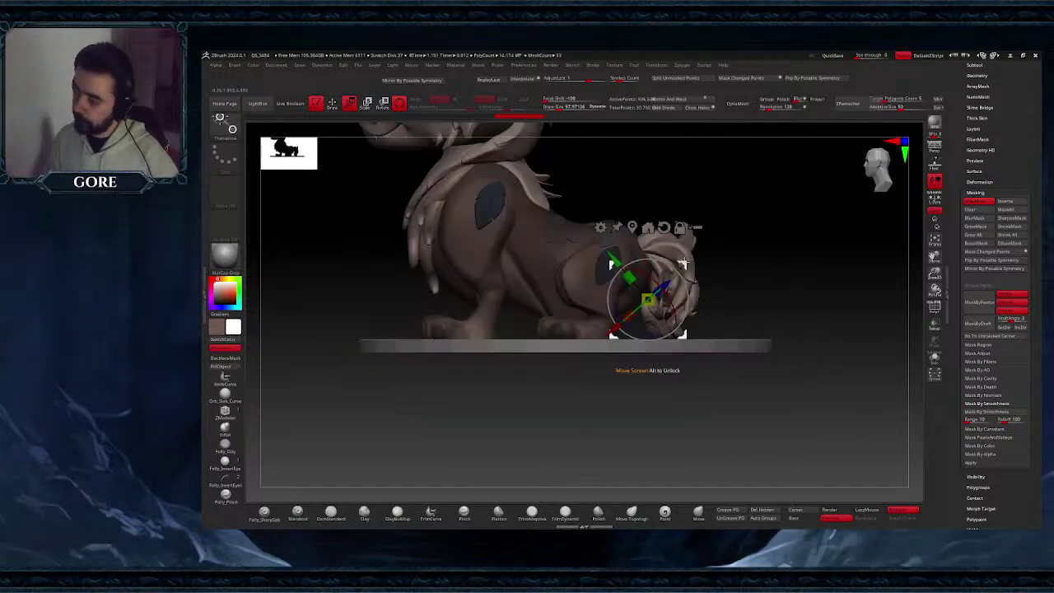
pyautogui.moveTo(684, 263); pyautogui.dragTo(624, 169)
pyautogui.moveTo(724, 218); pyautogui.dragTo(639, 174, button='right')
pyautogui.keyDown('ctrl'); pyautogui.moveTo(639, 174); pyautogui.dragTo(637, 209, button='right'); pyautogui.keyUp('ctrl')
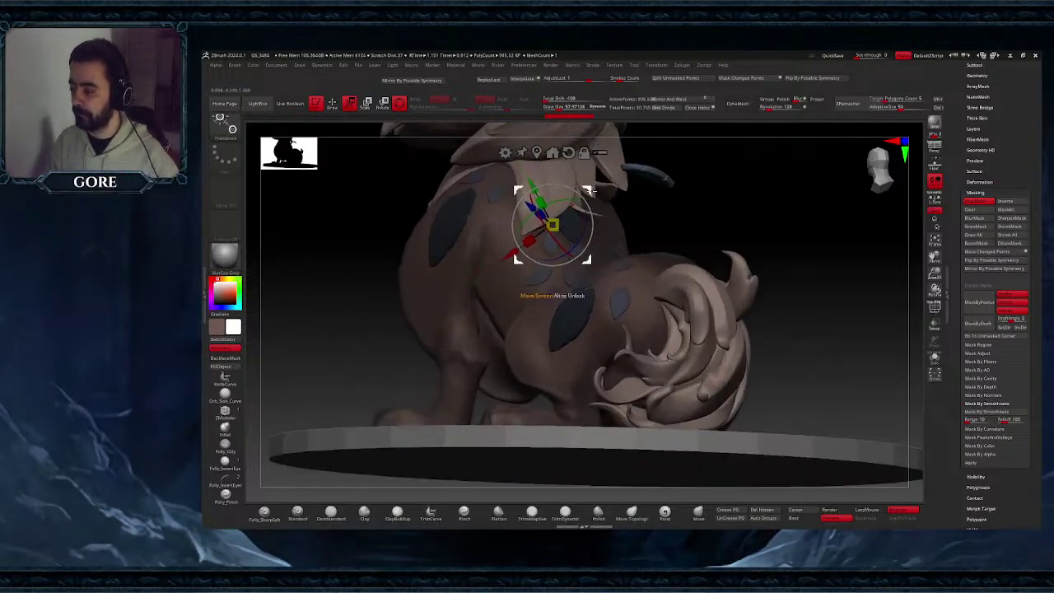
pyautogui.moveTo(586, 191); pyautogui.dragTo(424, 190)
pyautogui.moveTo(425, 189); pyautogui.dragTo(570, 201, button='right')
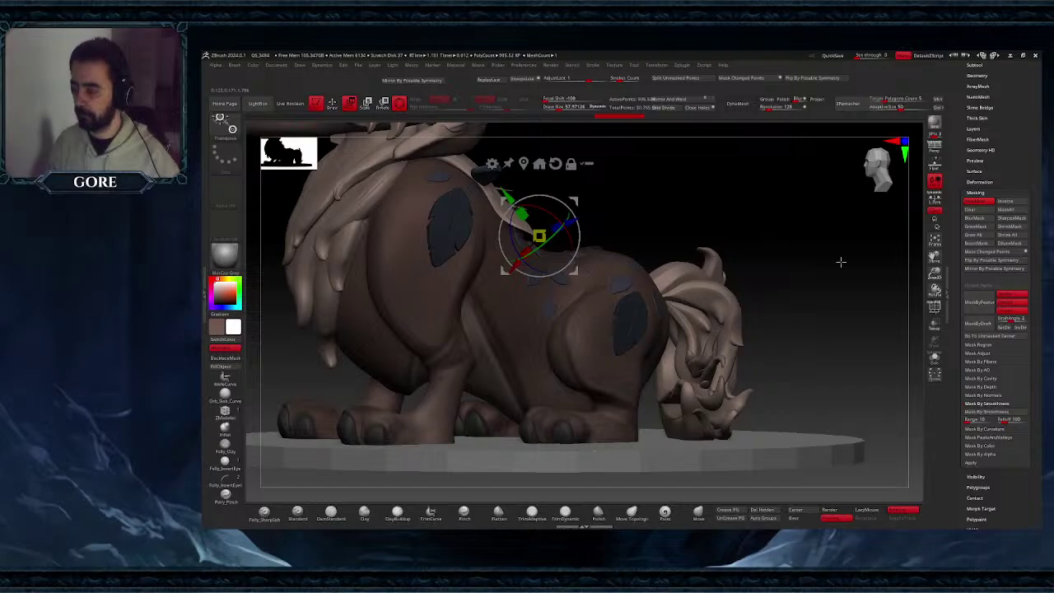
# - Move the copied spot up from the body to the back of the ear
pyautogui.moveTo(934, 258); pyautogui.dragTo(952, 480)
pyautogui.keyDown('ctrl'); pyautogui.moveTo(898, 354); pyautogui.dragTo(623, 414, button='right'); pyautogui.keyUp('ctrl')
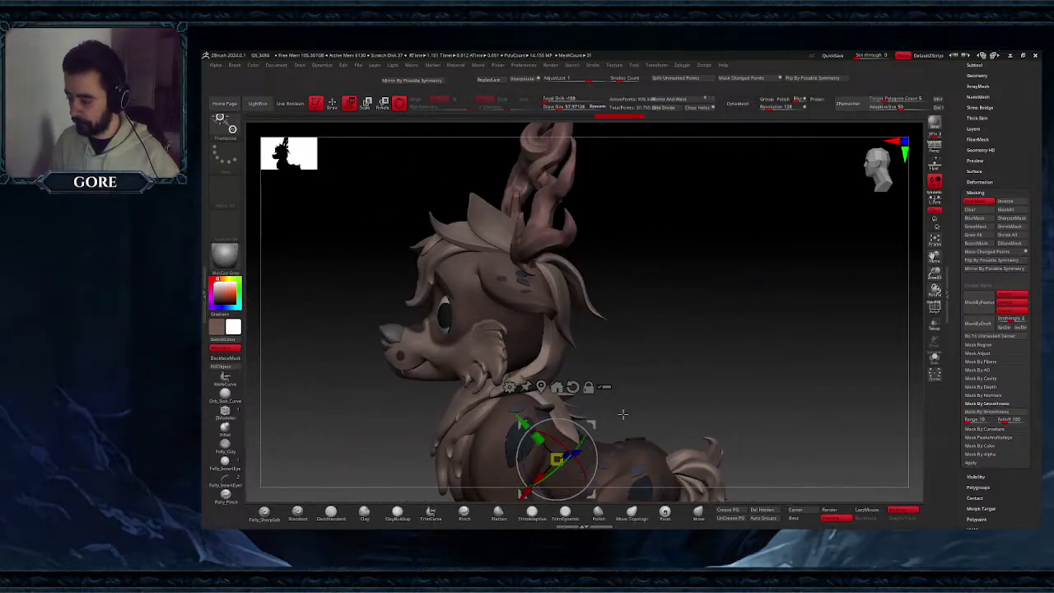
pyautogui.moveTo(591, 428); pyautogui.dragTo(574, 251)
pyautogui.keyDown('ctrl'); pyautogui.moveTo(573, 251); pyautogui.dragTo(429, 316, button='right'); pyautogui.keyUp('ctrl')
pyautogui.moveTo(427, 294); pyautogui.dragTo(345, 364)
pyautogui.moveTo(388, 339); pyautogui.dragTo(417, 359, button='right')
pyautogui.moveTo(398, 364)
pyautogui.mouseDown()
pyautogui.moveTo(382, 383)
pyautogui.moveTo(393, 369)
pyautogui.mouseUp()
# - Rotate the copied spot toward the ear's angle and shift it outward along the ear
pyautogui.keyDown('alt'); pyautogui.click(415, 305); pyautogui.keyUp('alt')
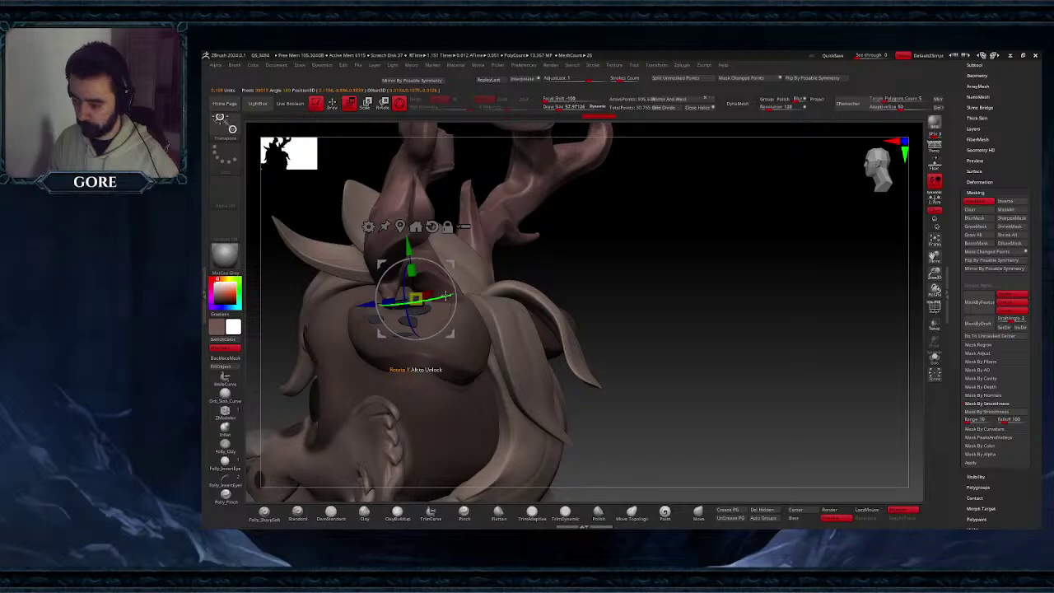
pyautogui.moveTo(426, 279); pyautogui.dragTo(484, 286)
pyautogui.moveTo(483, 285); pyautogui.dragTo(449, 314, button='right')
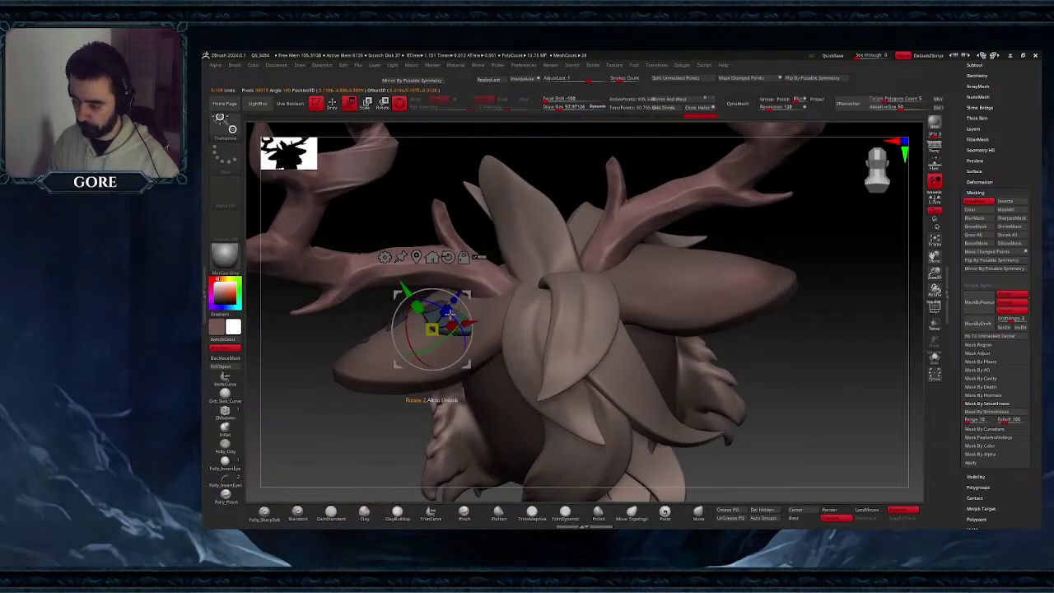
pyautogui.moveTo(468, 294); pyautogui.dragTo(429, 303)
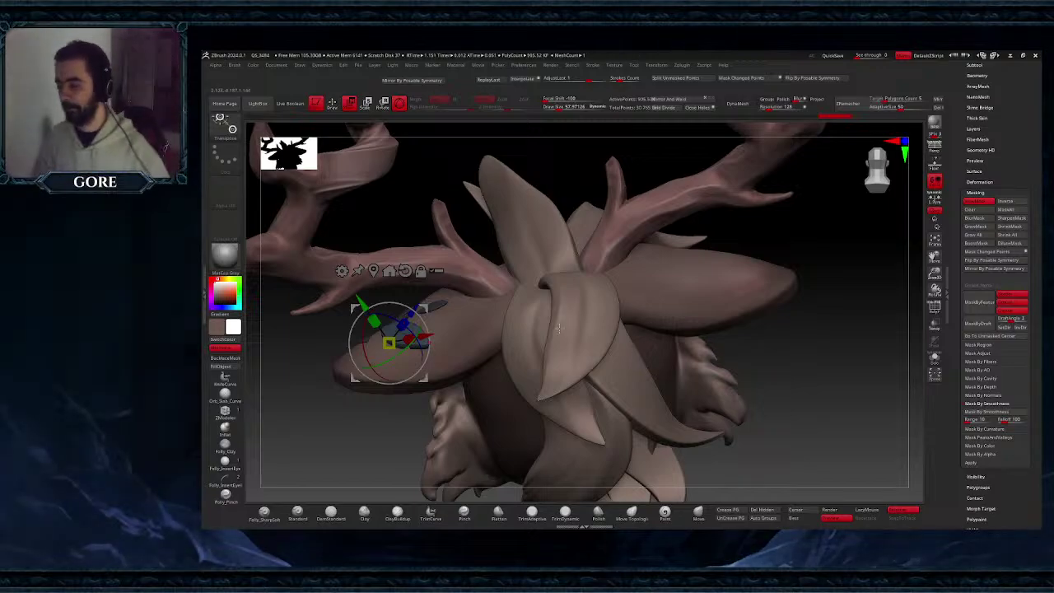
# - Rotate the spot to lie along the back of the ear and shift it closer to the ear's base
pyautogui.moveTo(479, 336); pyautogui.dragTo(484, 387, button='right')
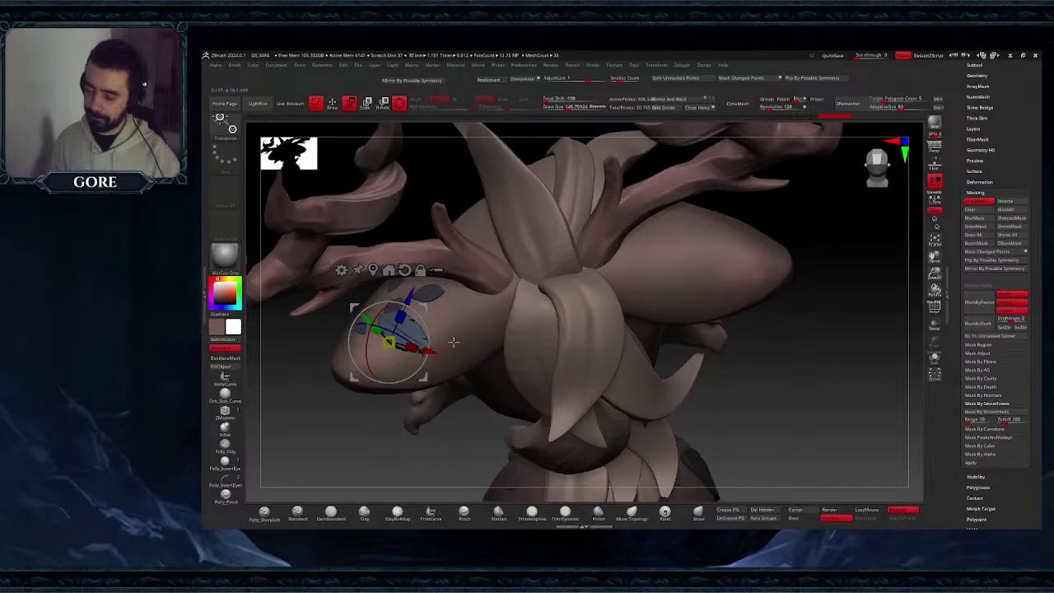
pyautogui.moveTo(417, 356); pyautogui.dragTo(373, 334)
pyautogui.moveTo(425, 307); pyautogui.dragTo(444, 332)
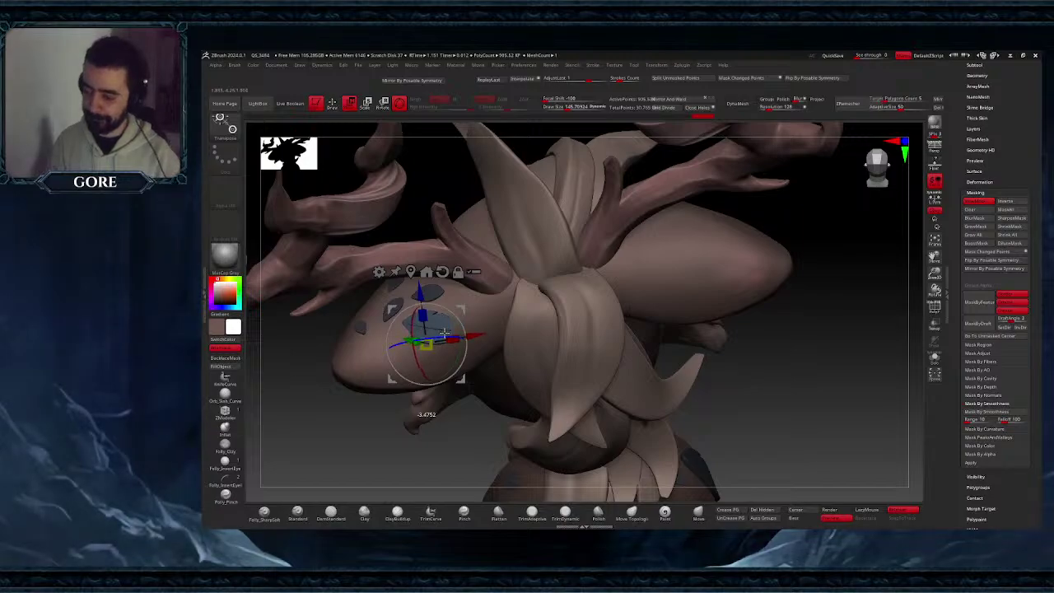
pyautogui.moveTo(447, 326); pyautogui.dragTo(427, 319, button='right')
pyautogui.moveTo(425, 314); pyautogui.dragTo(432, 326)
pyautogui.moveTo(463, 342); pyautogui.dragTo(506, 339, button='right')
# - Duplicate the large ear spot and move the copy toward the forehead side of the ear's base
pyautogui.keyDown('ctrl'); pyautogui.moveTo(424, 301); pyautogui.dragTo(381, 259); pyautogui.keyUp('ctrl')
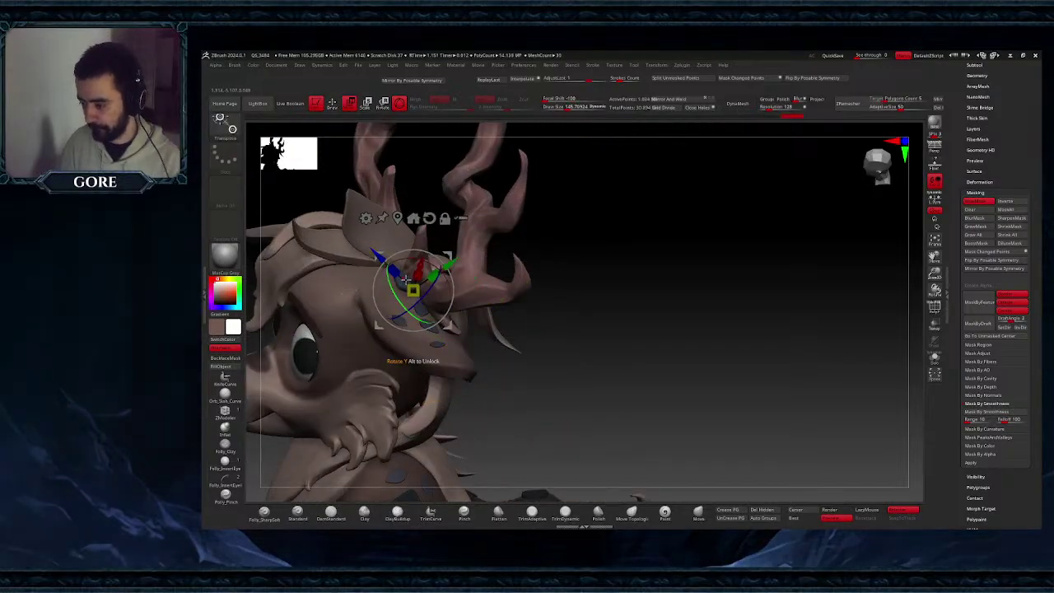
pyautogui.moveTo(450, 255); pyautogui.dragTo(393, 262)
pyautogui.moveTo(341, 311); pyautogui.dragTo(293, 169)
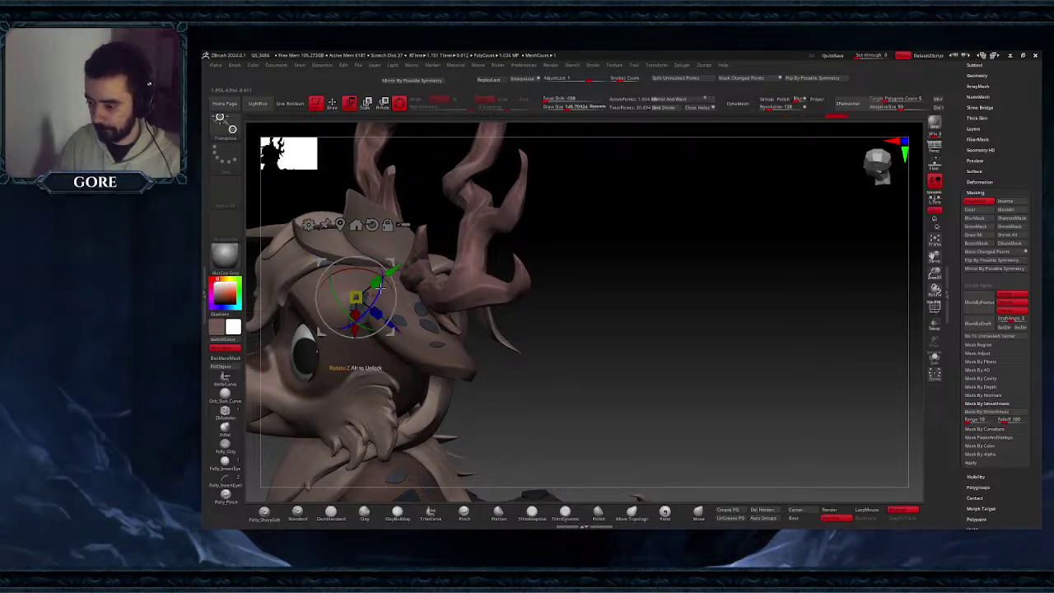
pyautogui.keyDown('alt'); pyautogui.moveTo(367, 272); pyautogui.dragTo(338, 267); pyautogui.keyUp('alt')
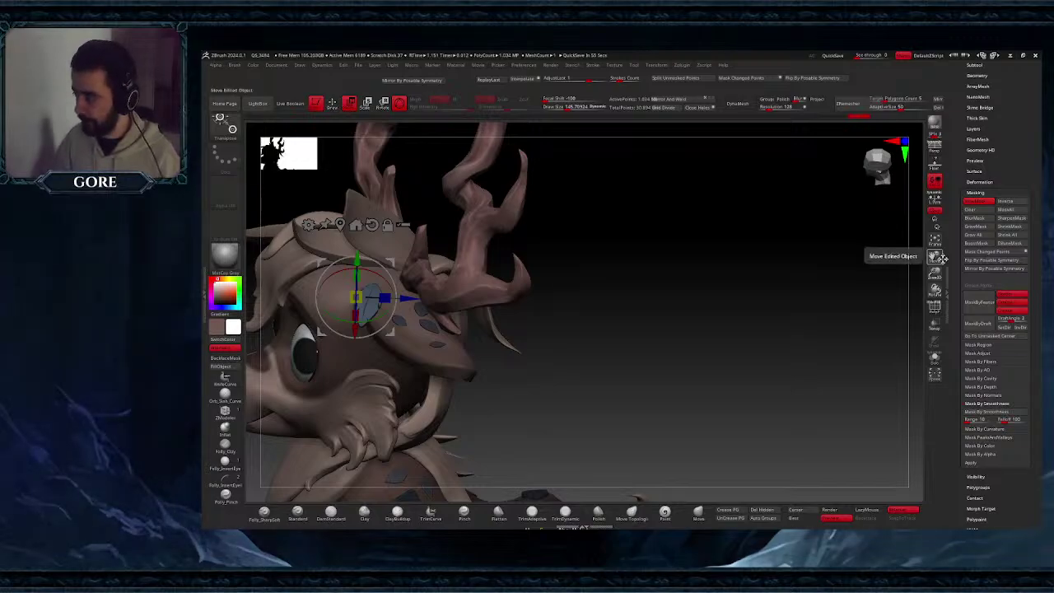
# - Rotate and position the second large spot so it wraps over the base of the ear
pyautogui.press('f')
pyautogui.keyDown('ctrl'); pyautogui.moveTo(548, 253); pyautogui.dragTo(555, 307, button='right'); pyautogui.keyUp('ctrl')
pyautogui.moveTo(505, 305); pyautogui.dragTo(510, 266)
pyautogui.moveTo(512, 201); pyautogui.dragTo(519, 204)
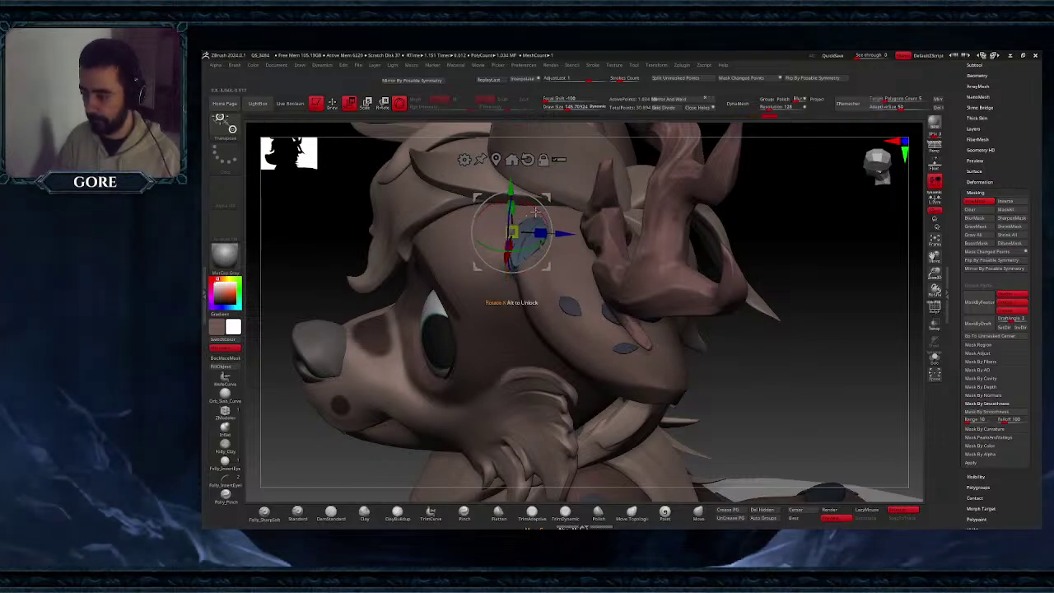
pyautogui.moveTo(547, 198)
pyautogui.mouseDown()
pyautogui.moveTo(564, 186)
pyautogui.moveTo(563, 206)
pyautogui.mouseUp()
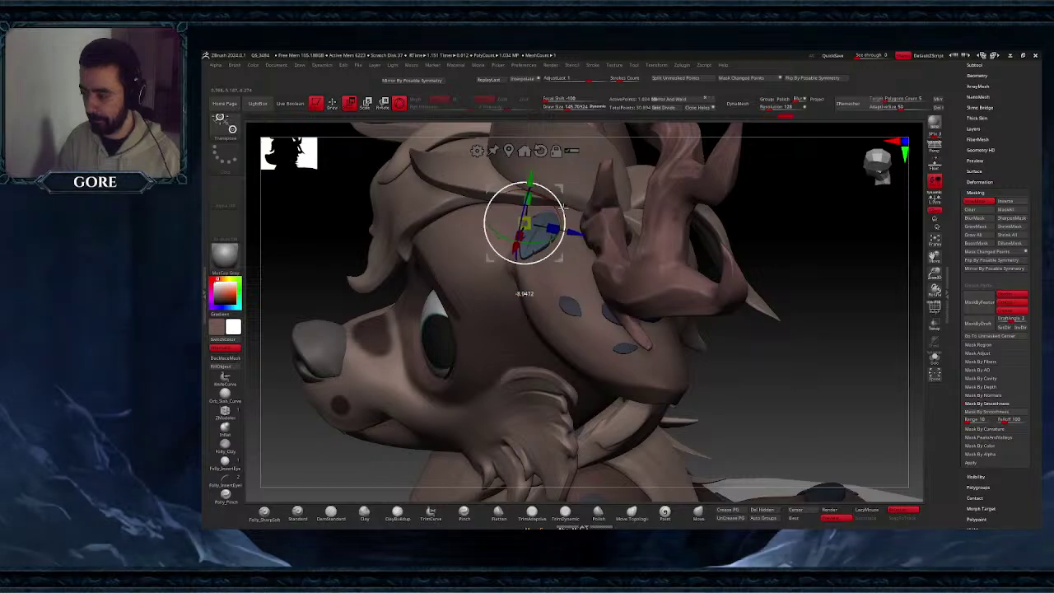
pyautogui.moveTo(563, 207); pyautogui.dragTo(496, 249, button='right')
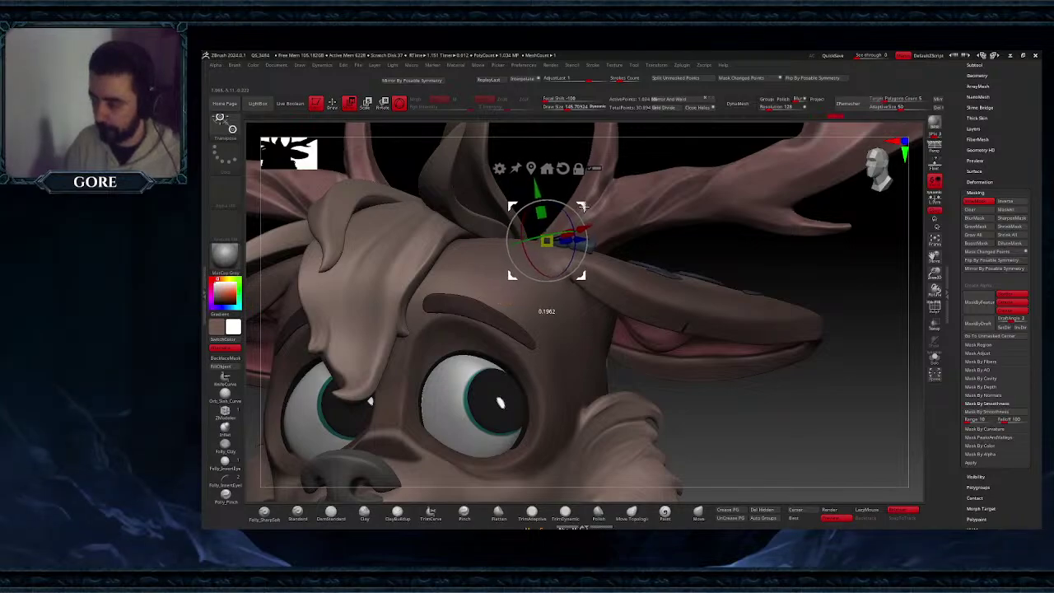
pyautogui.moveTo(583, 208); pyautogui.dragTo(526, 235, button='right')
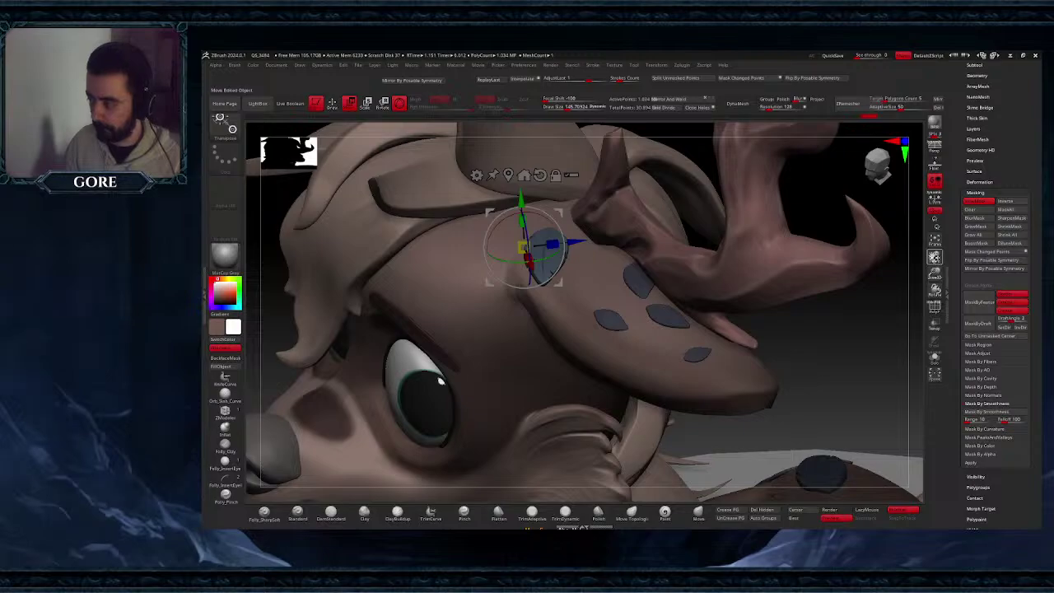
pyautogui.moveTo(892, 245); pyautogui.dragTo(903, 263)
pyautogui.keyDown('ctrl'); pyautogui.moveTo(647, 334); pyautogui.dragTo(632, 299, button='right'); pyautogui.keyUp('ctrl')
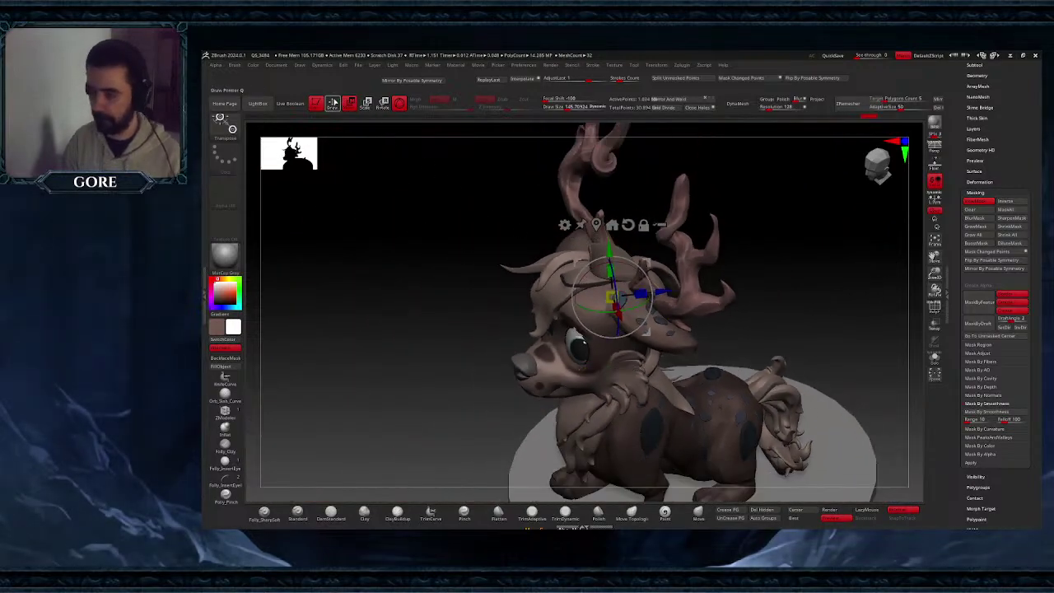
# - Return to draw mode, isolate the large spots with the mask off, and duplicate them as a separate subtool
pyautogui.click(332, 102)
pyautogui.moveTo(881, 403)
pyautogui.mouseDown(button='right')
pyautogui.moveTo(832, 350)
pyautogui.moveTo(778, 353)
pyautogui.mouseUp(button='right')
pyautogui.click(935, 357)
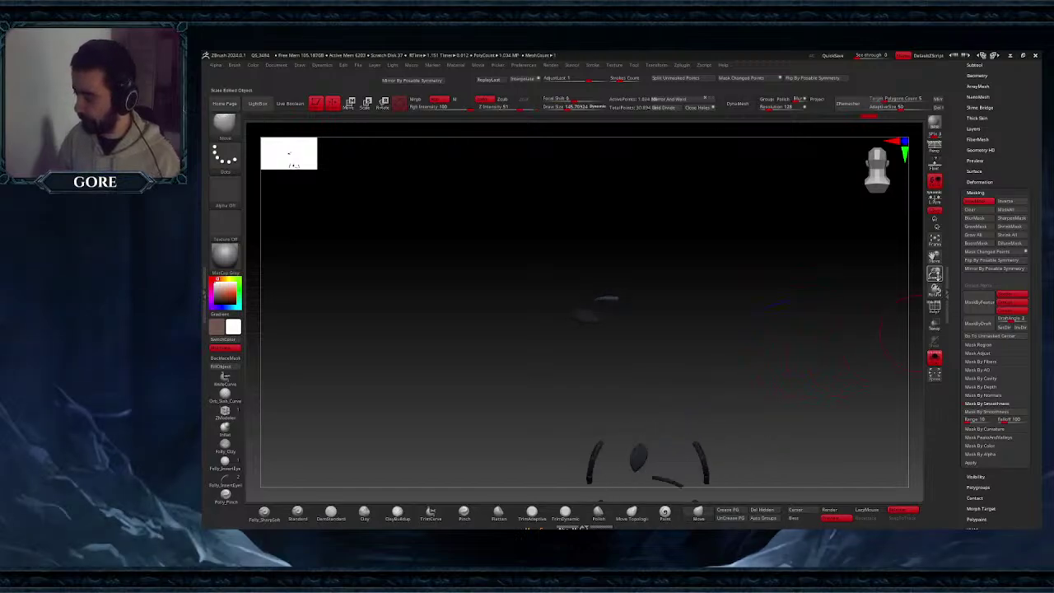
pyautogui.moveTo(935, 258); pyautogui.dragTo(915, 194)
pyautogui.hotkey('ctrl', 'h')
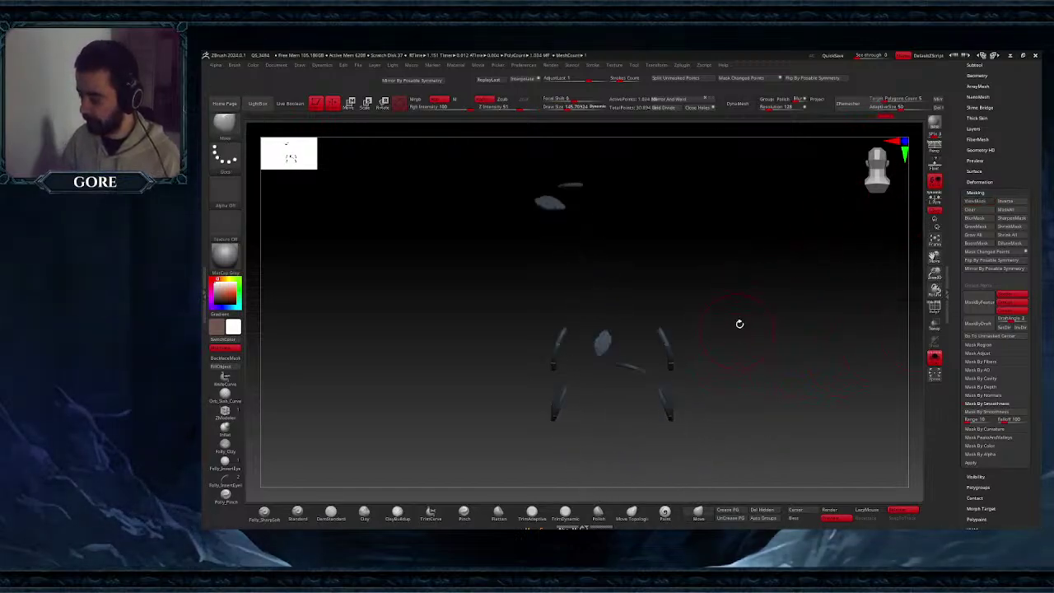
pyautogui.click(704, 101)
pyautogui.hotkey('ctrl', 'z')
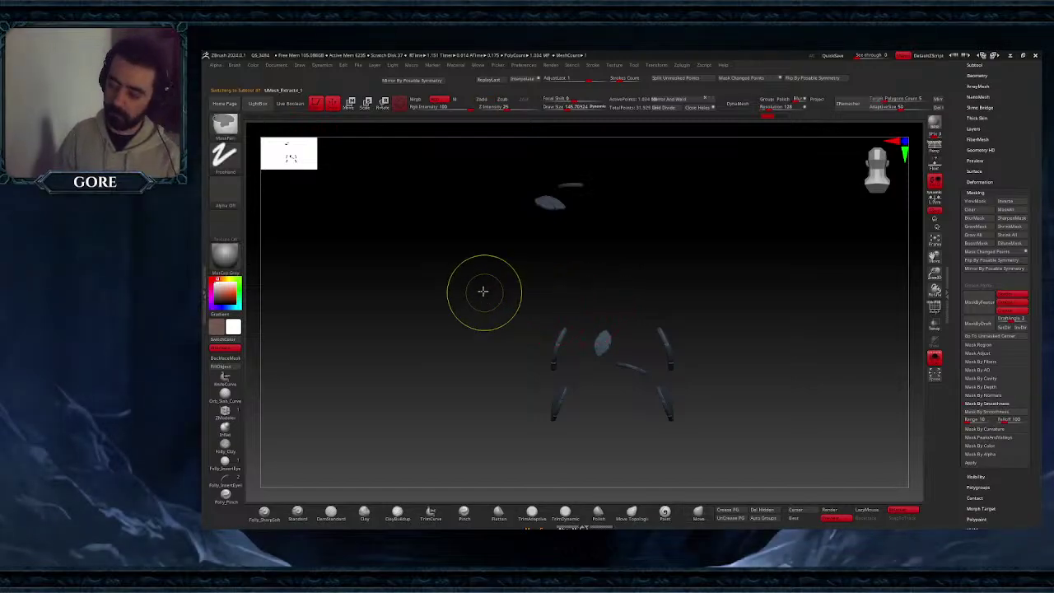
# - Put the body spots of the duplicate into their own polygroup and hide them, leaving only the two ear spots
pyautogui.moveTo(484, 292)
pyautogui.keyDown('ctrl'); pyautogui.mouseDown()
pyautogui.moveTo(709, 429)
pyautogui.moveTo(714, 476)
pyautogui.mouseUp(); pyautogui.keyUp('ctrl')
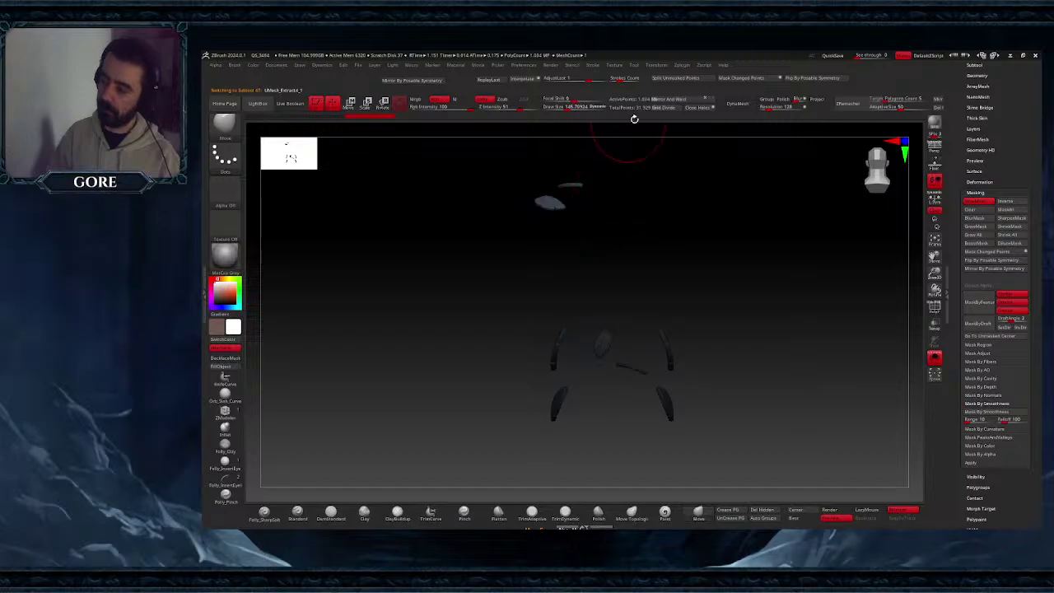
pyautogui.hotkey('ctrl', 'w')
pyautogui.keyDown('ctrl'); pyautogui.keyDown('shift'); pyautogui.click(604, 342); pyautogui.keyUp('shift'); pyautogui.keyUp('ctrl')
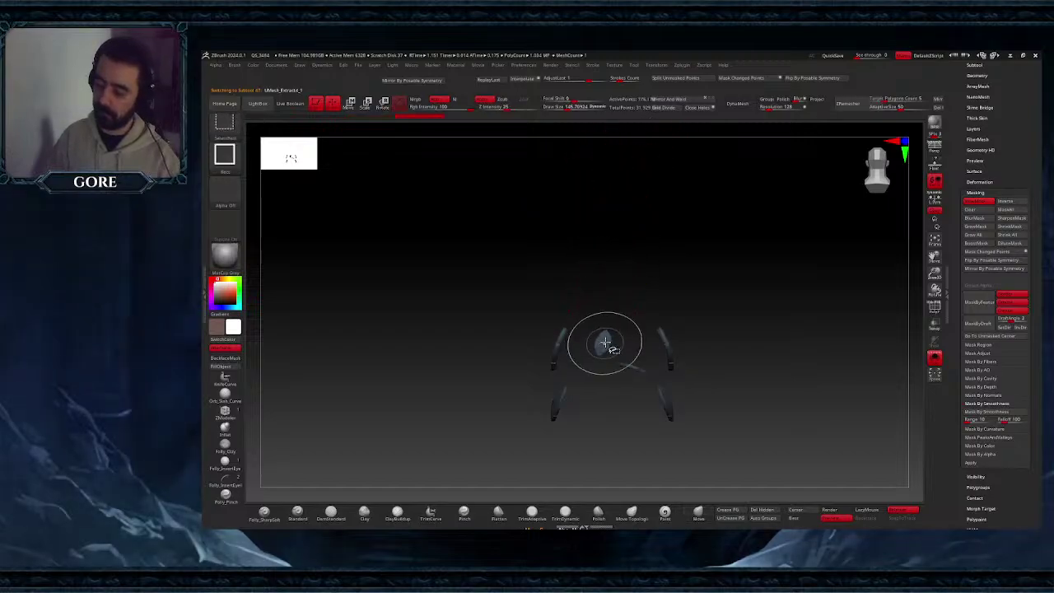
pyautogui.keyDown('ctrl'); pyautogui.keyDown('shift'); pyautogui.click(606, 344); pyautogui.keyUp('shift'); pyautogui.keyUp('ctrl')
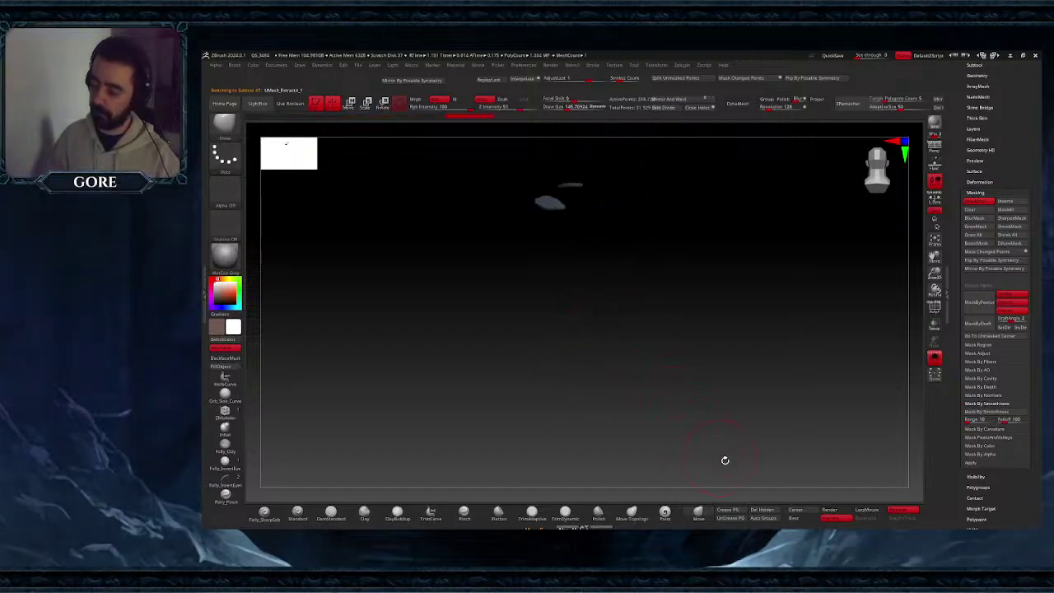
# - Delete the hidden body spots, mirror the two large ear spots onto the opposite ear, and show the whole creature
pyautogui.click(766, 510)
pyautogui.click(690, 99)
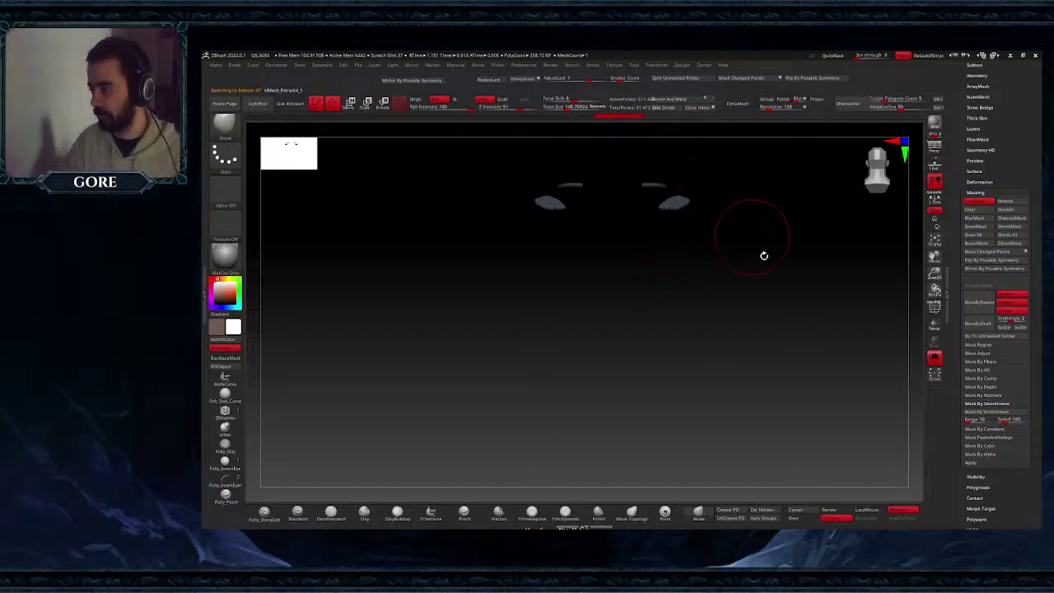
pyautogui.click(935, 358)
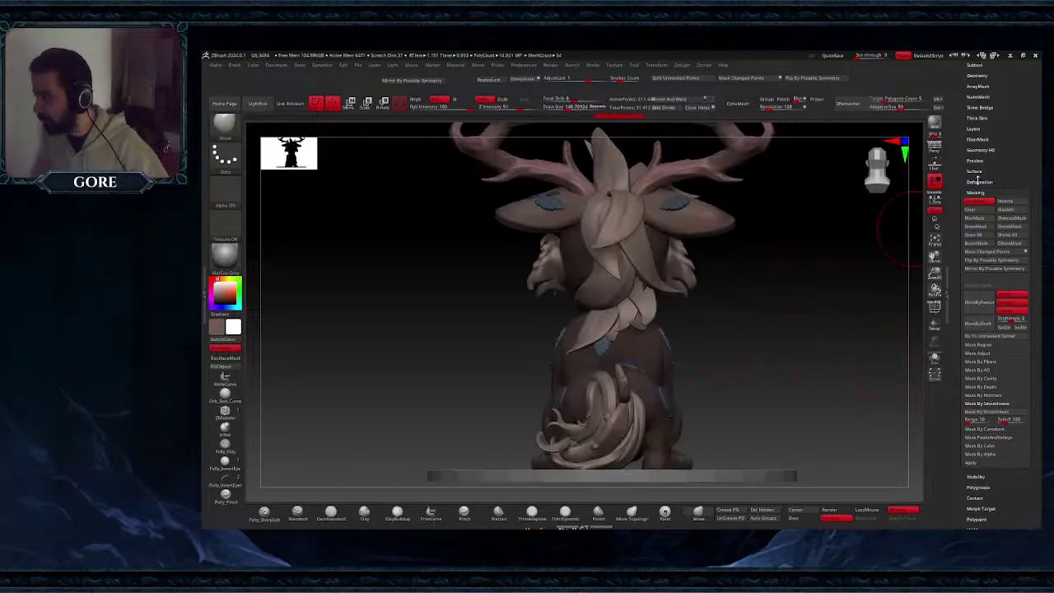
# - Open the subtool list and select the small ear spots on the model
pyautogui.click(973, 66)
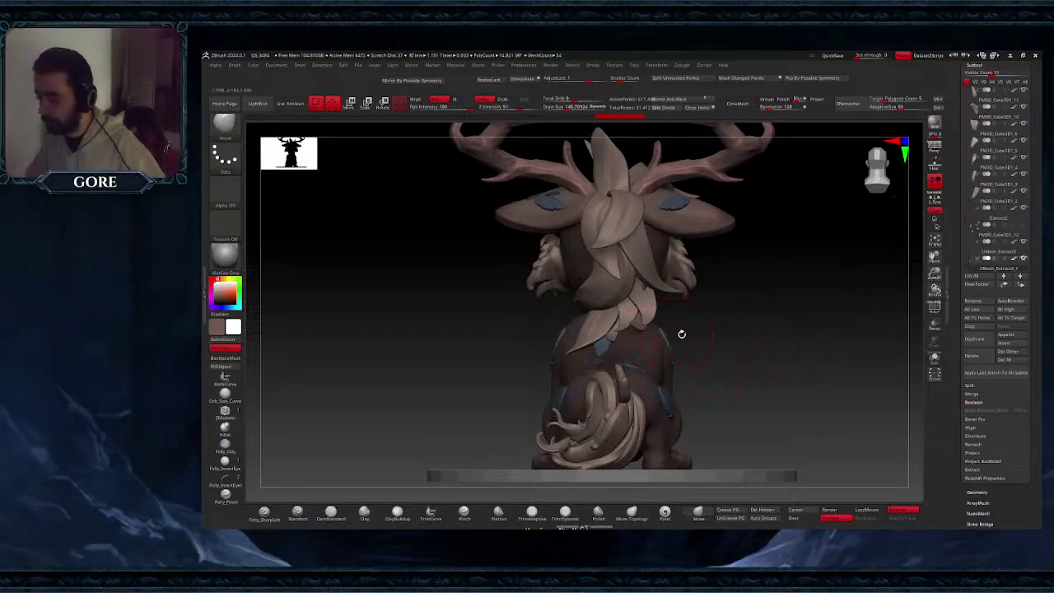
pyautogui.moveTo(682, 333); pyautogui.dragTo(593, 250)
pyautogui.keyDown('alt'); pyautogui.click(544, 190); pyautogui.keyUp('alt')
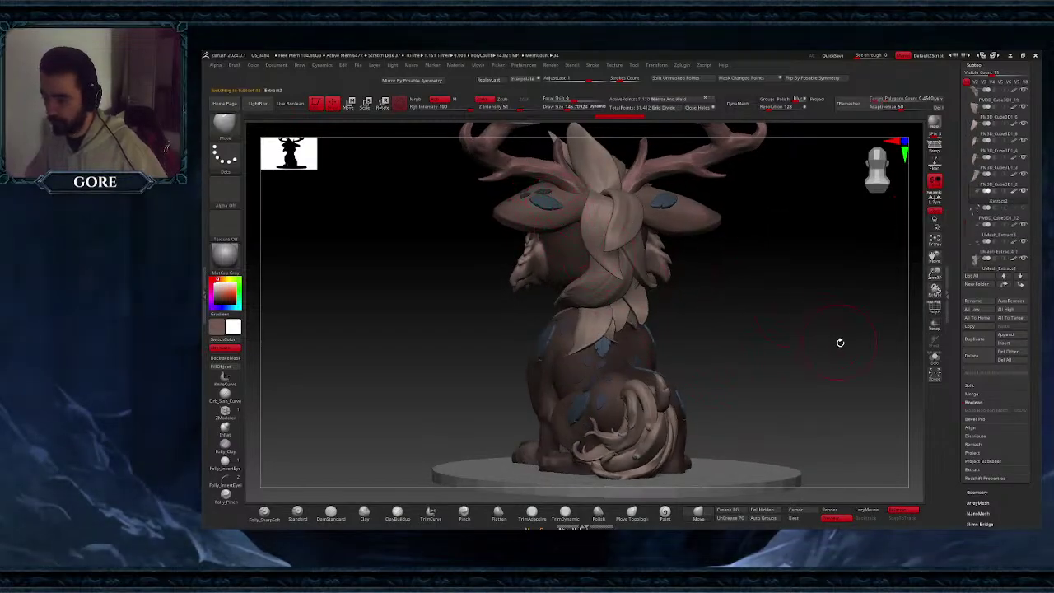
# - Isolate the small spots, duplicate them as a separate subtool, and mask the duplicate's body spots
pyautogui.click(934, 357)
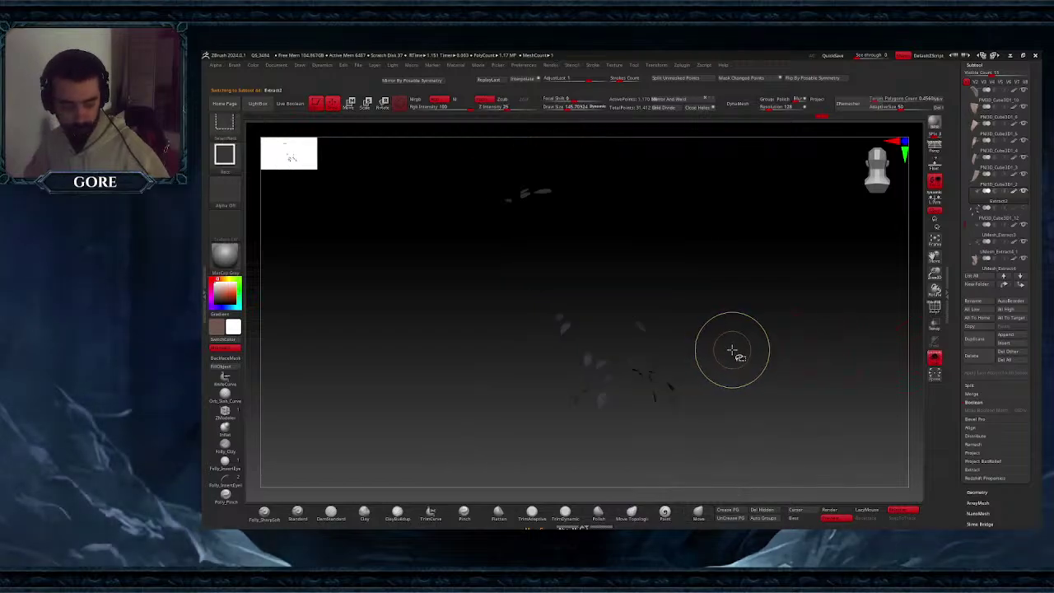
pyautogui.hotkey('ctrl', 'shift', 'd')
pyautogui.keyDown('ctrl'); pyautogui.moveTo(491, 264); pyautogui.dragTo(779, 453); pyautogui.keyUp('ctrl')
pyautogui.keyDown('ctrl'); pyautogui.click(758, 470); pyautogui.keyUp('ctrl')
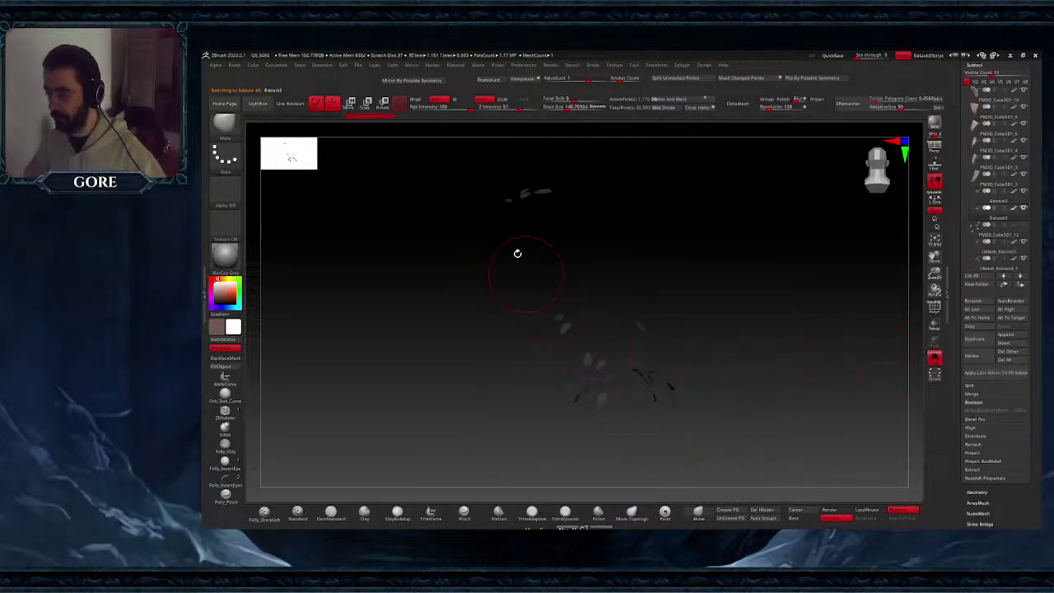
# - Group and remove the duplicate's masked body spots, keep the small ear spots mirrored on both ears, and show the whole creature
pyautogui.hotkey('ctrl', 'w')
pyautogui.keyDown('ctrl'); pyautogui.keyDown('shift'); pyautogui.click(563, 328); pyautogui.keyUp('shift'); pyautogui.keyUp('ctrl')
pyautogui.keyDown('ctrl'); pyautogui.keyDown('shift'); pyautogui.click(563, 328); pyautogui.keyUp('shift'); pyautogui.keyUp('ctrl')
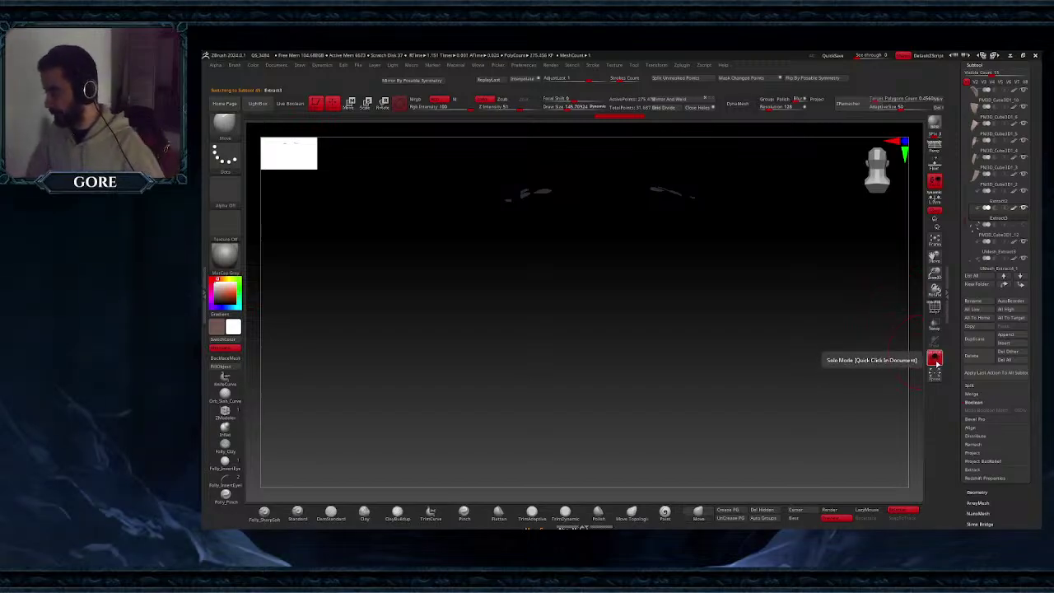
pyautogui.click(935, 359)
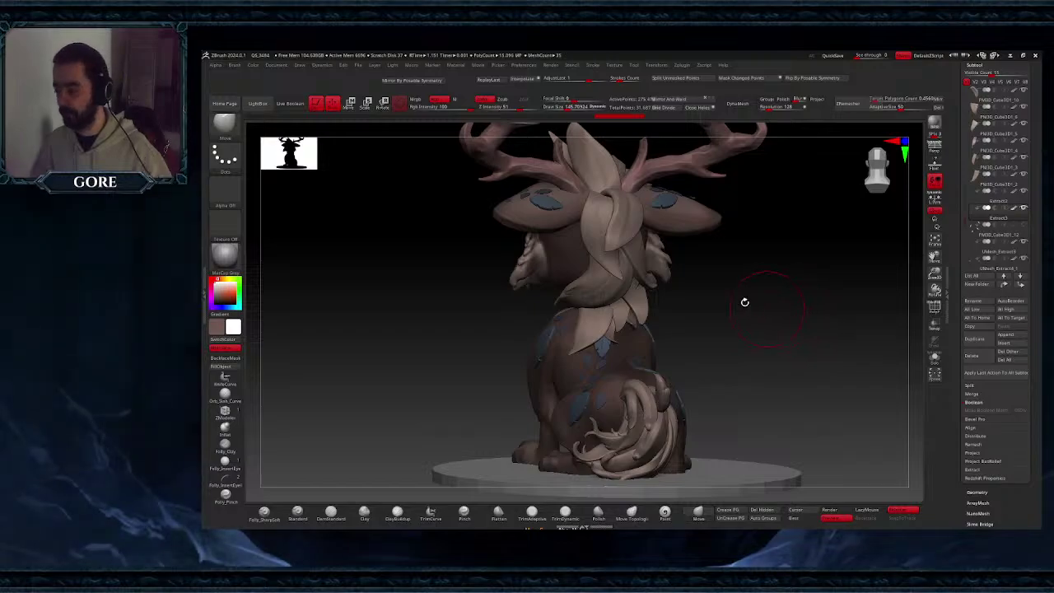
pyautogui.moveTo(744, 302)
pyautogui.mouseDown()
pyautogui.moveTo(720, 330)
pyautogui.moveTo(629, 306)
pyautogui.moveTo(658, 313)
pyautogui.moveTo(689, 285)
pyautogui.moveTo(694, 304)
pyautogui.moveTo(800, 317)
pyautogui.mouseUp()
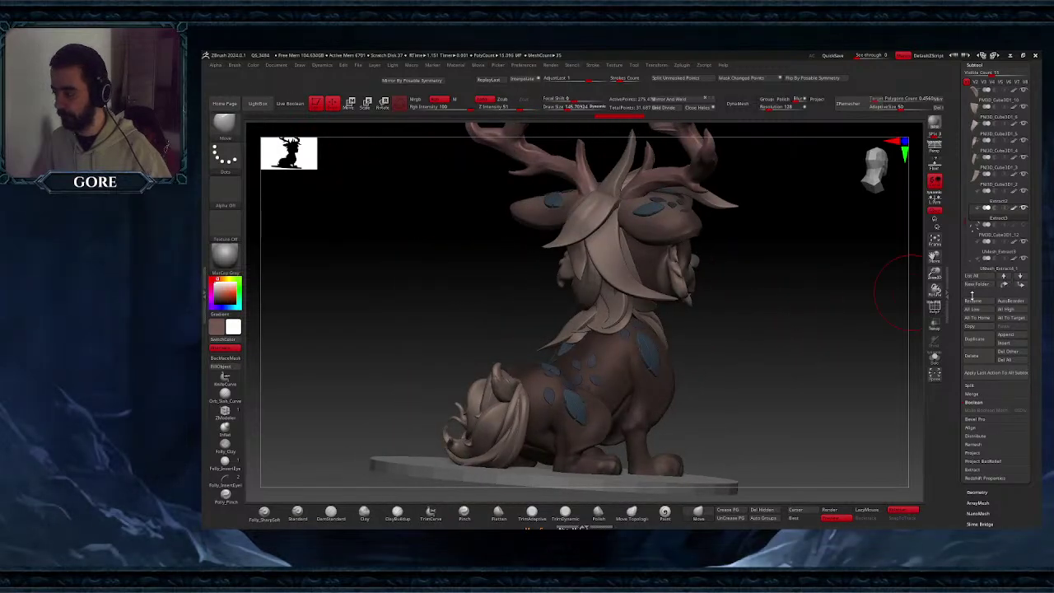
# - Select and isolate the large ear spots, mask all but one of them, and switch to the move gizmo with the full model shown
pyautogui.click(940, 359)
pyautogui.click(940, 359)
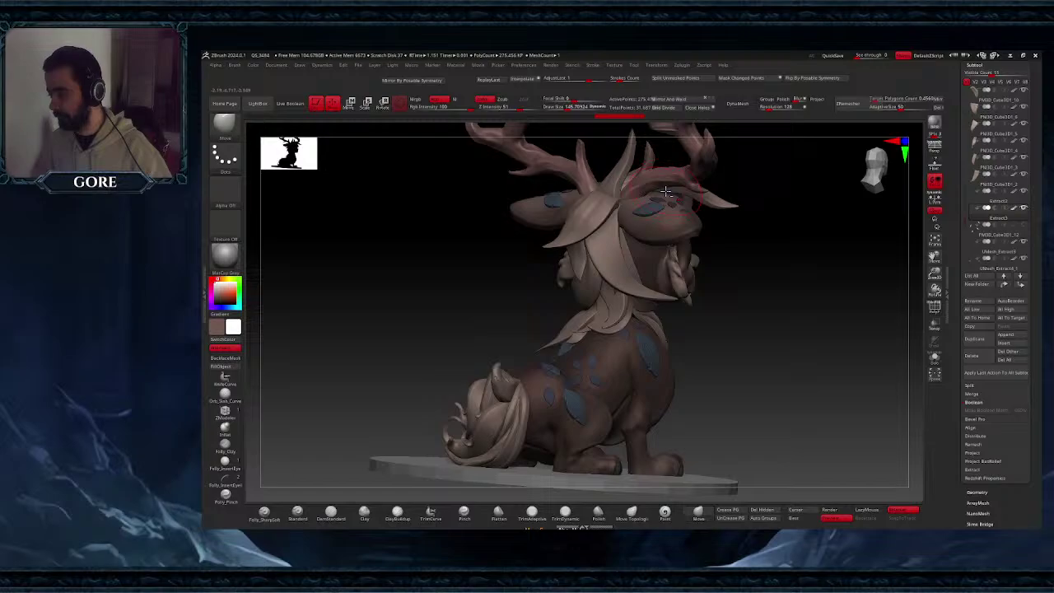
pyautogui.keyDown('alt'); pyautogui.click(665, 191); pyautogui.keyUp('alt')
pyautogui.click(942, 360)
pyautogui.moveTo(755, 262); pyautogui.dragTo(752, 288)
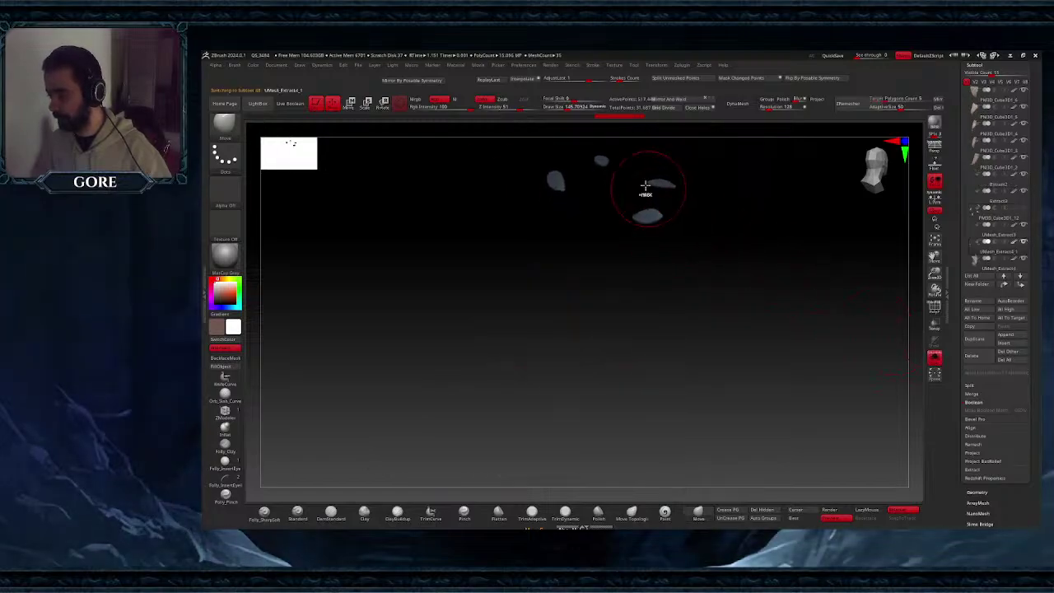
pyautogui.keyDown('ctrl'); pyautogui.moveTo(638, 174); pyautogui.dragTo(696, 199); pyautogui.keyUp('ctrl')
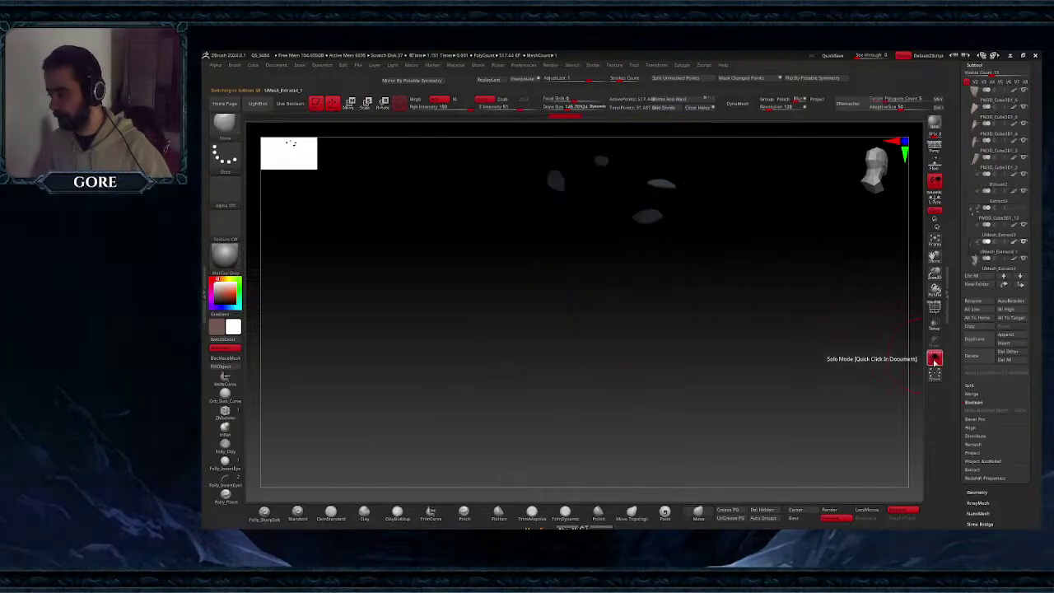
pyautogui.click(349, 103)
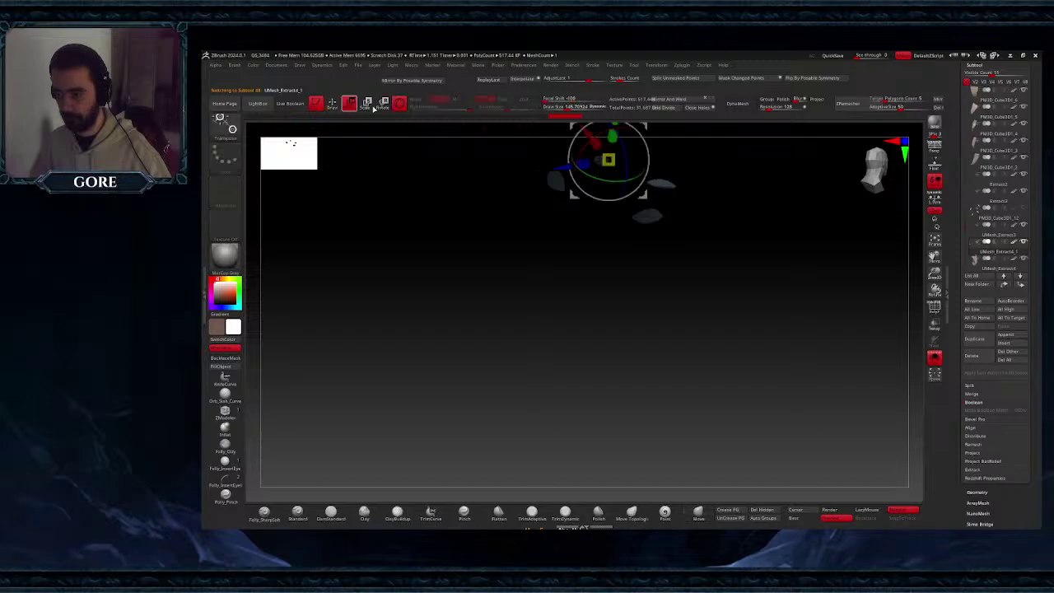
pyautogui.click(937, 363)
# - Move and rotate the unmasked large ear spot to sit on the ear's surface, and return to draw mode
pyautogui.moveTo(833, 169); pyautogui.dragTo(826, 281)
pyautogui.moveTo(591, 142); pyautogui.dragTo(617, 186)
pyautogui.click(681, 273)
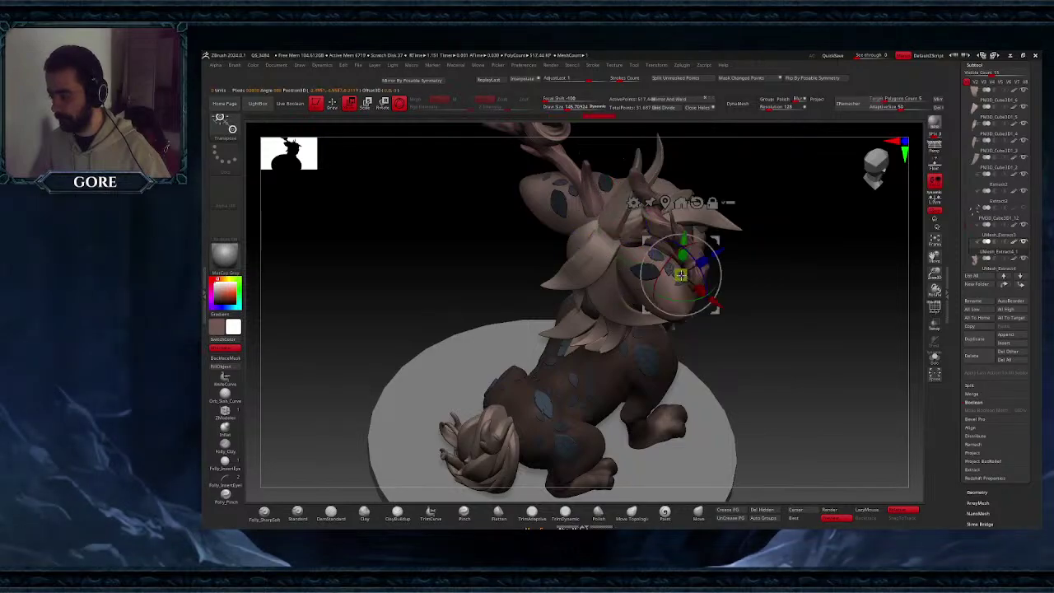
pyautogui.moveTo(811, 272); pyautogui.dragTo(706, 243)
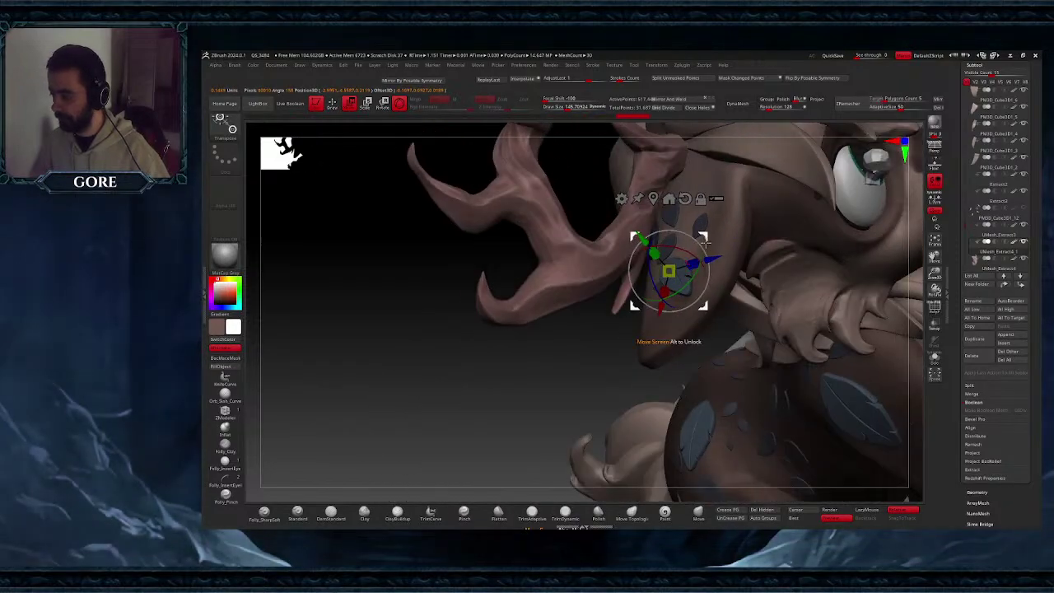
pyautogui.moveTo(759, 197); pyautogui.dragTo(686, 243)
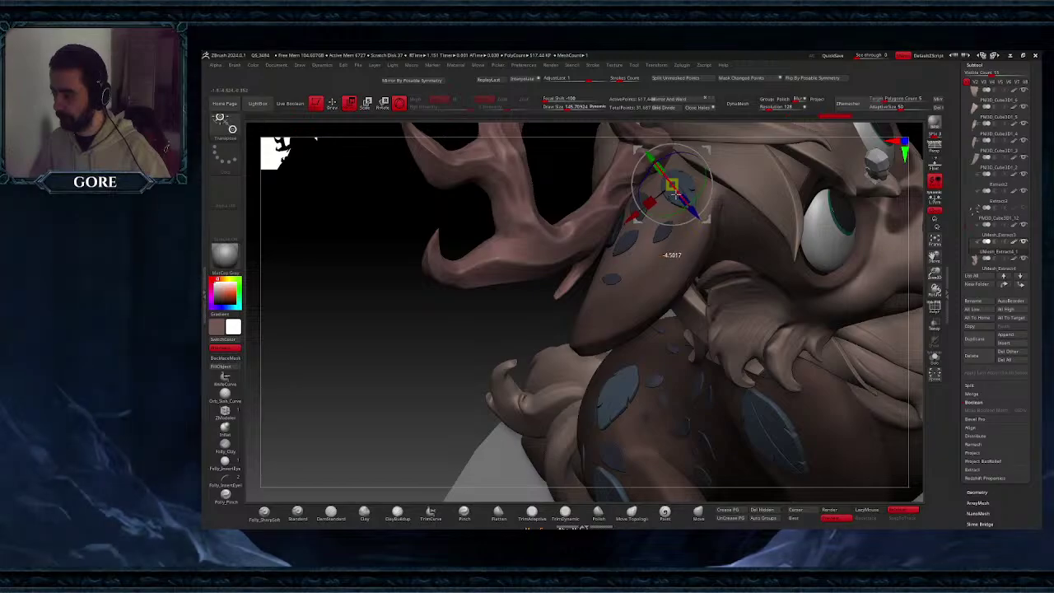
pyautogui.click(334, 108)
pyautogui.moveTo(545, 272)
pyautogui.keyDown('ctrl'); pyautogui.mouseDown(button='right')
pyautogui.moveTo(568, 206)
pyautogui.moveTo(614, 230)
pyautogui.moveTo(624, 250)
pyautogui.mouseUp(button='right'); pyautogui.keyUp('ctrl')
pyautogui.moveTo(624, 251); pyautogui.dragTo(555, 350)
pyautogui.moveTo(555, 350); pyautogui.dragTo(564, 326, button='right')
pyautogui.keyDown('ctrl'); pyautogui.moveTo(563, 326); pyautogui.dragTo(592, 395, button='right'); pyautogui.keyUp('ctrl')
pyautogui.moveTo(753, 367); pyautogui.dragTo(715, 364)
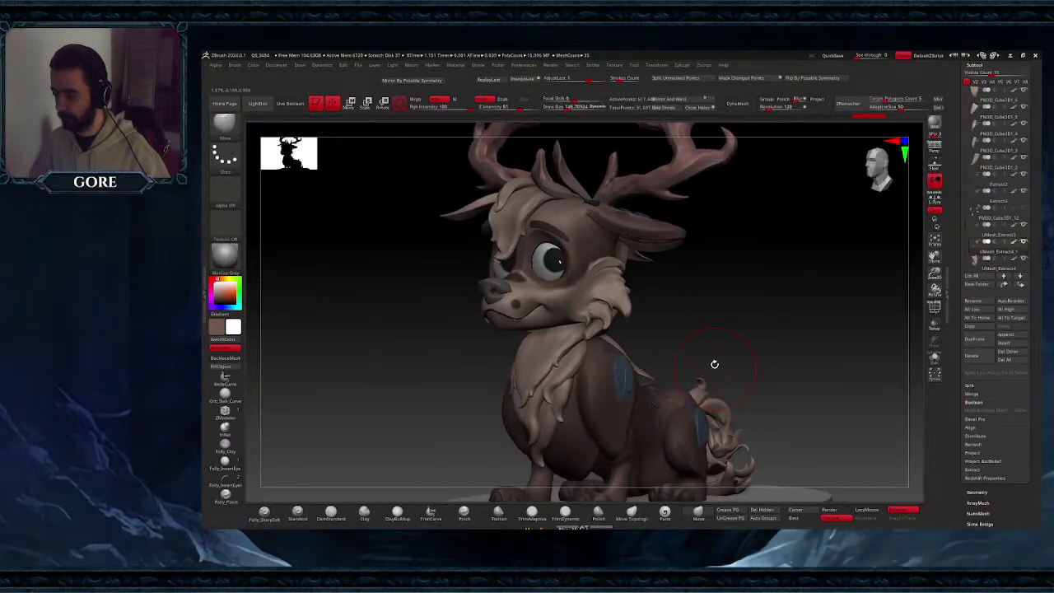
# - Select the small spots on the model and reduce the brush draw size to about 79
pyautogui.moveTo(693, 304); pyautogui.dragTo(626, 294, button='right')
pyautogui.keyDown('alt'); pyautogui.click(604, 238); pyautogui.keyUp('alt')
pyautogui.press('space')
pyautogui.moveTo(604, 238); pyautogui.dragTo(597, 239)
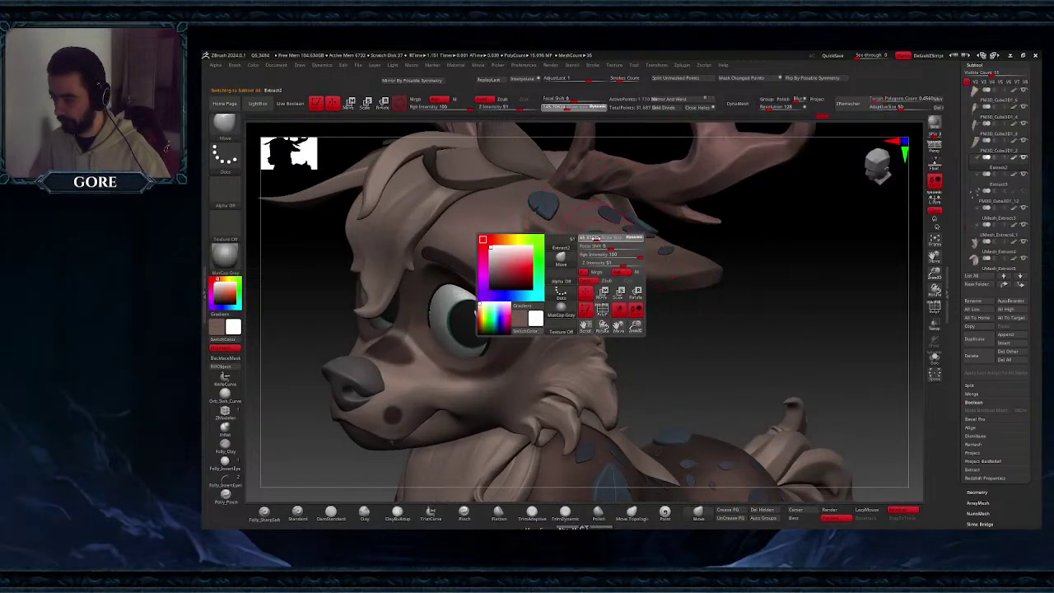
pyautogui.moveTo(610, 240)
pyautogui.mouseDown(button='right')
pyautogui.moveTo(578, 240)
pyautogui.moveTo(620, 249)
pyautogui.mouseUp(button='right')
pyautogui.press('space')
pyautogui.moveTo(620, 250); pyautogui.dragTo(623, 249)
pyautogui.moveTo(623, 249); pyautogui.dragTo(607, 257, button='right')
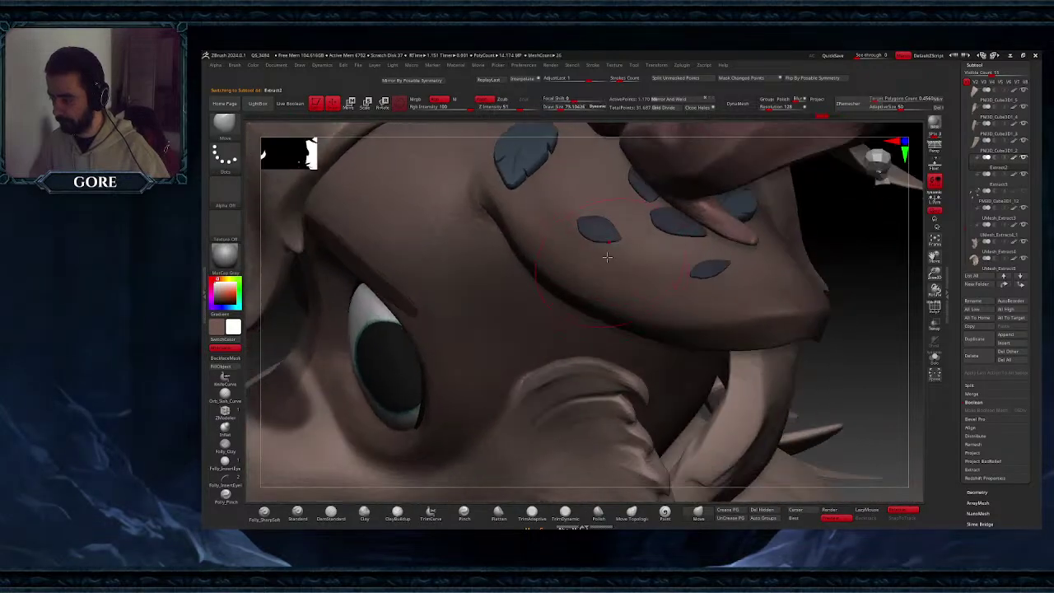
pyautogui.keyDown('ctrl'); pyautogui.moveTo(661, 286); pyautogui.dragTo(660, 257, button='right'); pyautogui.keyUp('ctrl')
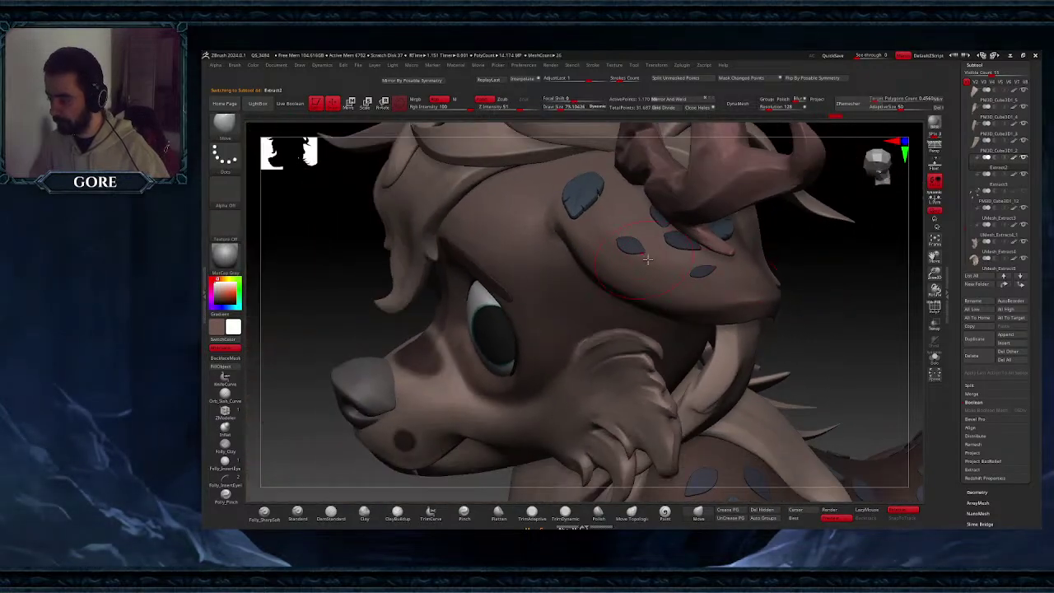
# - Isolate the small spots and mask the body ones, leaving only the ear spots unmasked
pyautogui.click(935, 360)
pyautogui.click(935, 363)
pyautogui.click(934, 363)
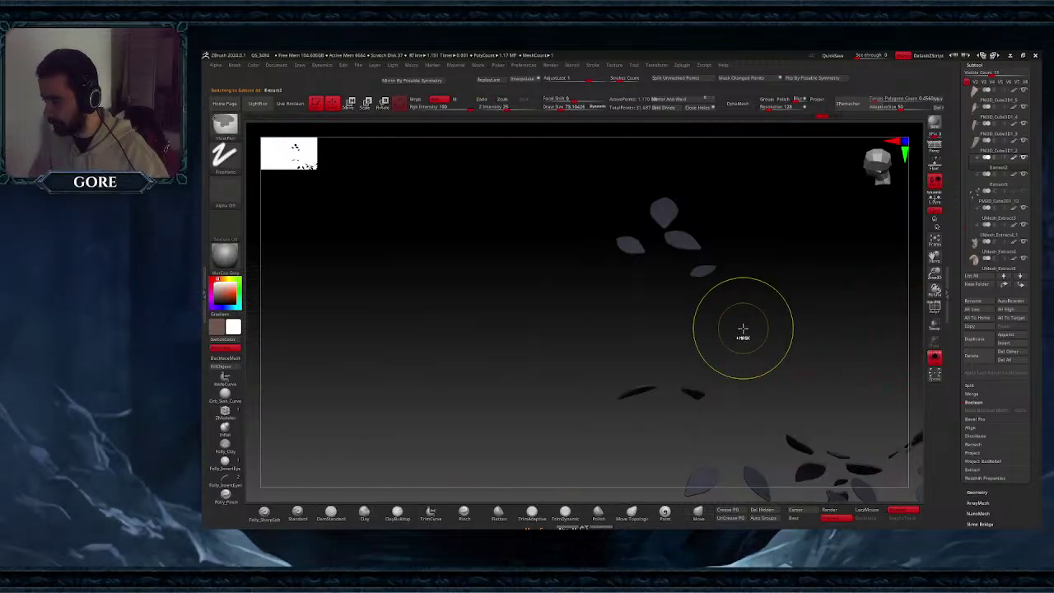
pyautogui.keyDown('ctrl'); pyautogui.moveTo(743, 329); pyautogui.dragTo(752, 315, button='right'); pyautogui.keyUp('ctrl')
pyautogui.keyDown('ctrl'); pyautogui.moveTo(750, 314); pyautogui.dragTo(600, 206); pyautogui.keyUp('ctrl')
pyautogui.keyDown('ctrl'); pyautogui.click(749, 287); pyautogui.keyUp('ctrl')
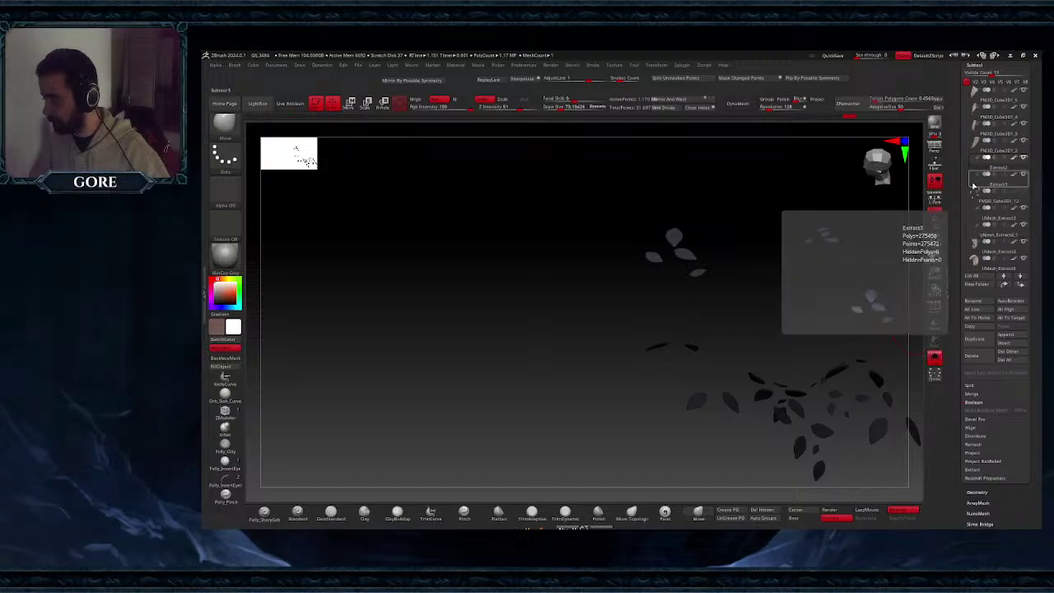
# - Select the duplicated small ear spots, show the whole creature, and move the duplicates down onto the front shoulder
pyautogui.click(974, 186)
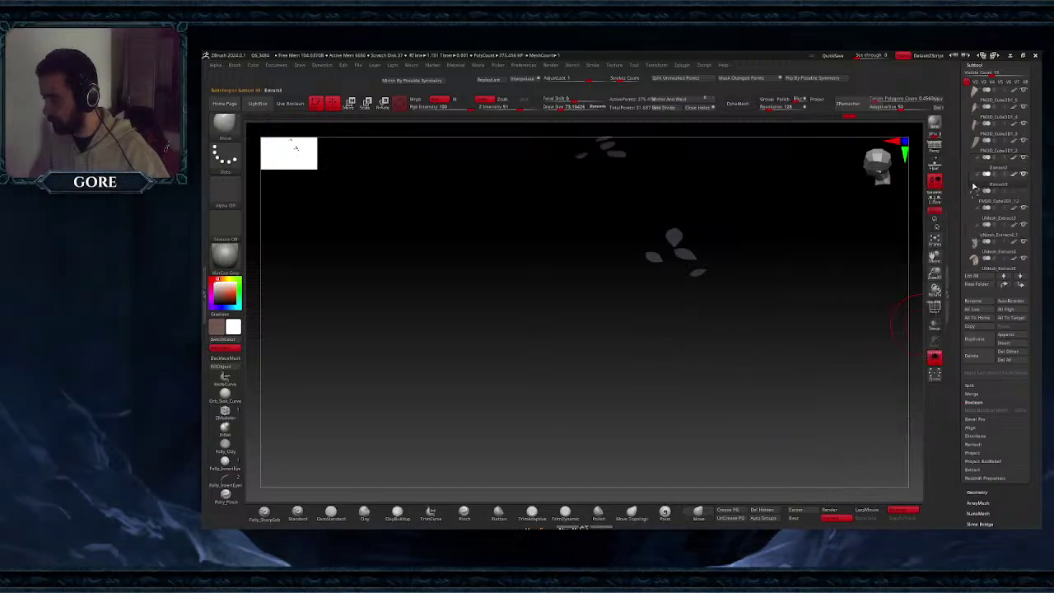
pyautogui.click(935, 359)
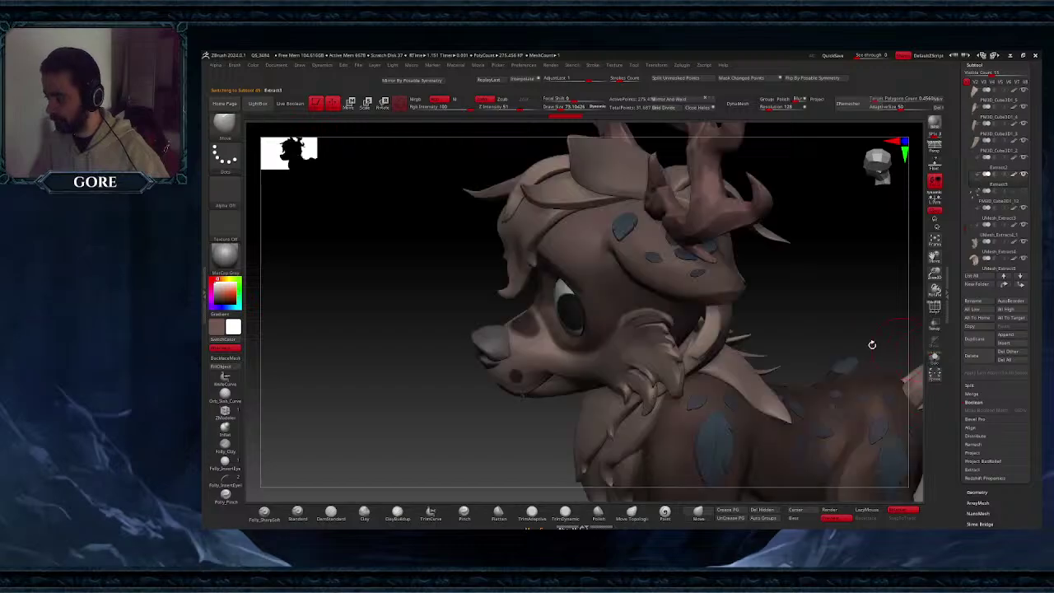
pyautogui.press('w')
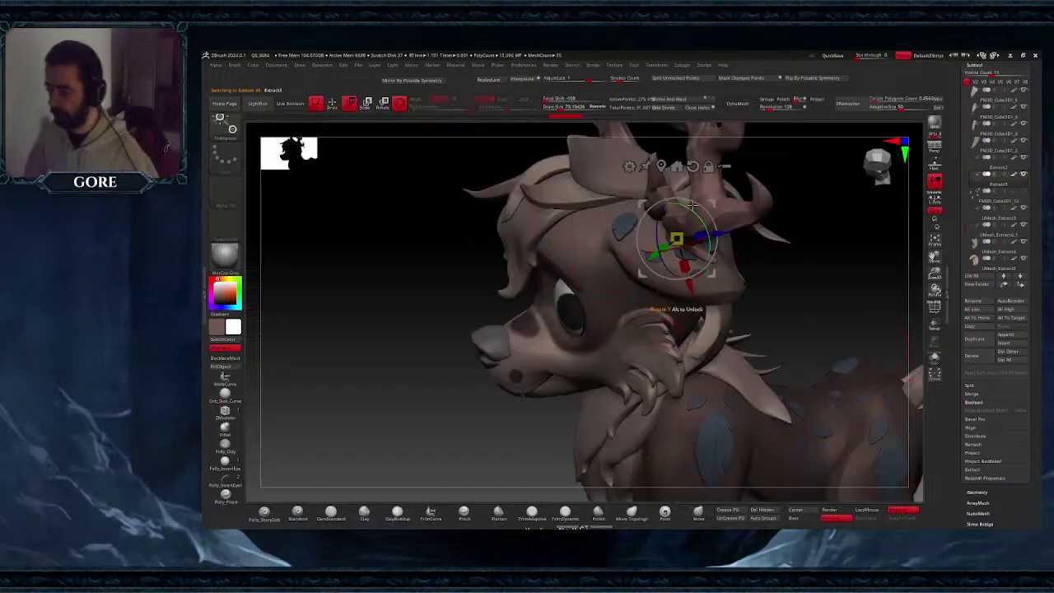
pyautogui.keyDown('alt'); pyautogui.moveTo(709, 205); pyautogui.dragTo(707, 392); pyautogui.keyUp('alt')
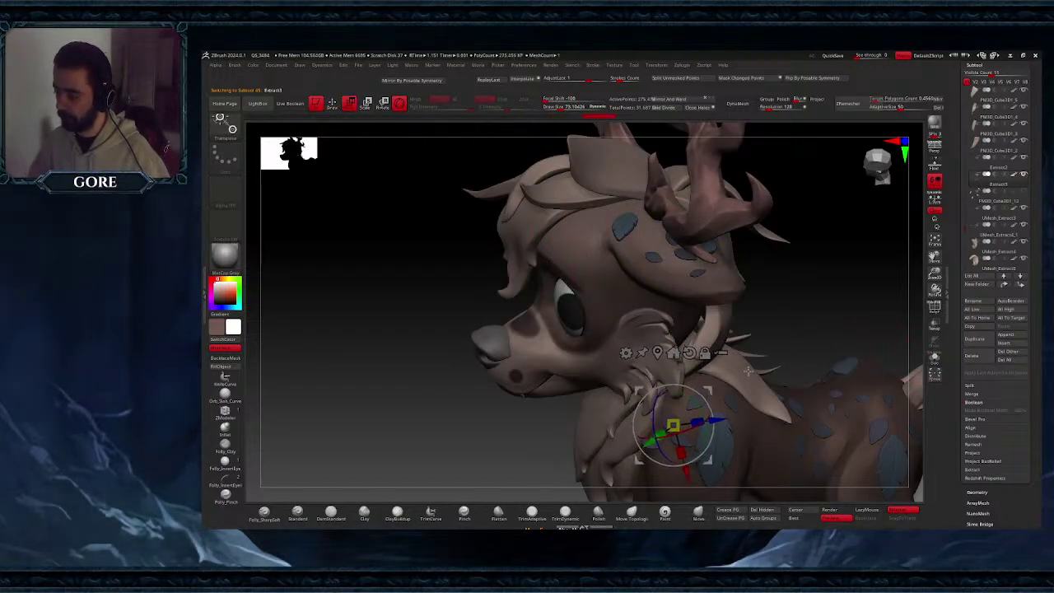
pyautogui.moveTo(934, 257); pyautogui.dragTo(943, 140)
pyautogui.moveTo(766, 254); pyautogui.dragTo(600, 353)
pyautogui.moveTo(934, 256); pyautogui.dragTo(936, 325)
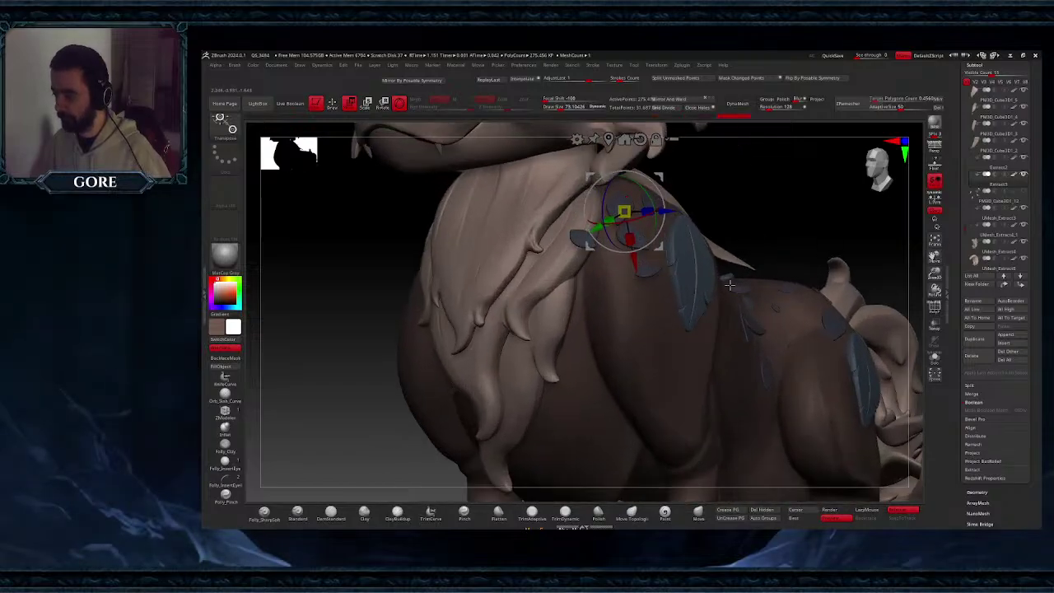
# - Rotate and reposition the group of small spots to follow the shoulder's curve beside the large feather-shaped spot
pyautogui.moveTo(873, 222); pyautogui.dragTo(767, 192)
pyautogui.keyDown('shift'); pyautogui.moveTo(716, 210); pyautogui.dragTo(786, 232, button='right'); pyautogui.keyUp('shift')
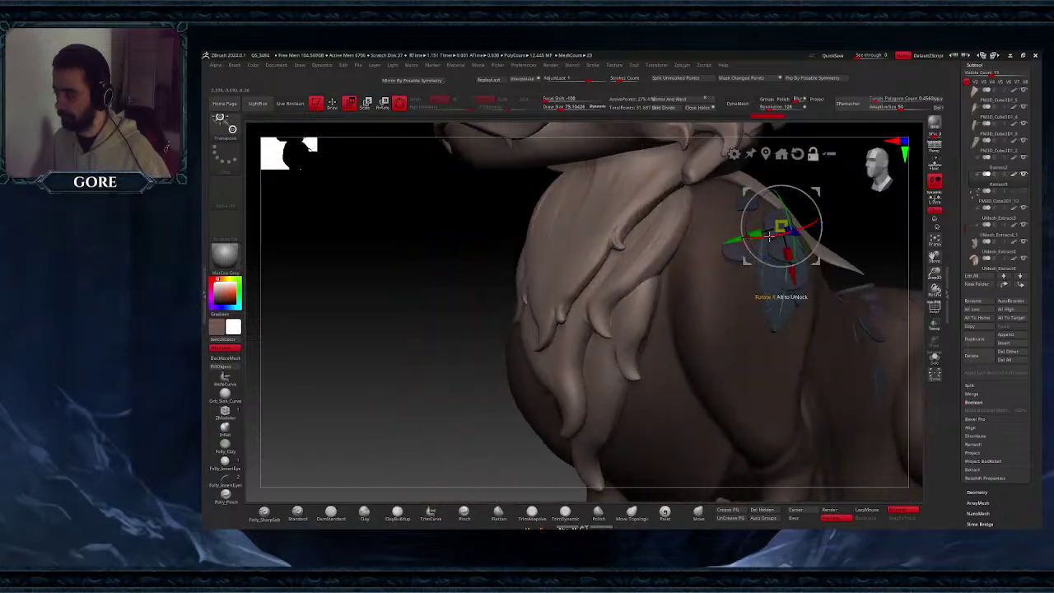
pyautogui.moveTo(815, 260); pyautogui.dragTo(768, 276)
pyautogui.moveTo(803, 247); pyautogui.dragTo(733, 243, button='right')
pyautogui.moveTo(765, 276); pyautogui.dragTo(803, 291)
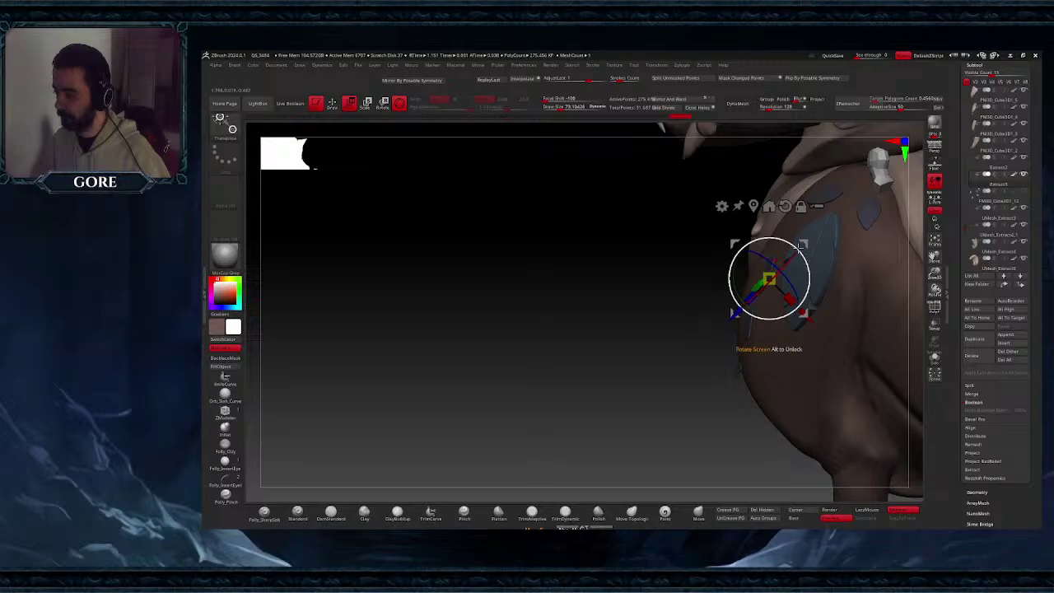
pyautogui.moveTo(810, 215)
pyautogui.mouseDown(button='right')
pyautogui.moveTo(824, 251)
pyautogui.moveTo(806, 217)
pyautogui.mouseUp(button='right')
pyautogui.moveTo(806, 216); pyautogui.dragTo(816, 200)
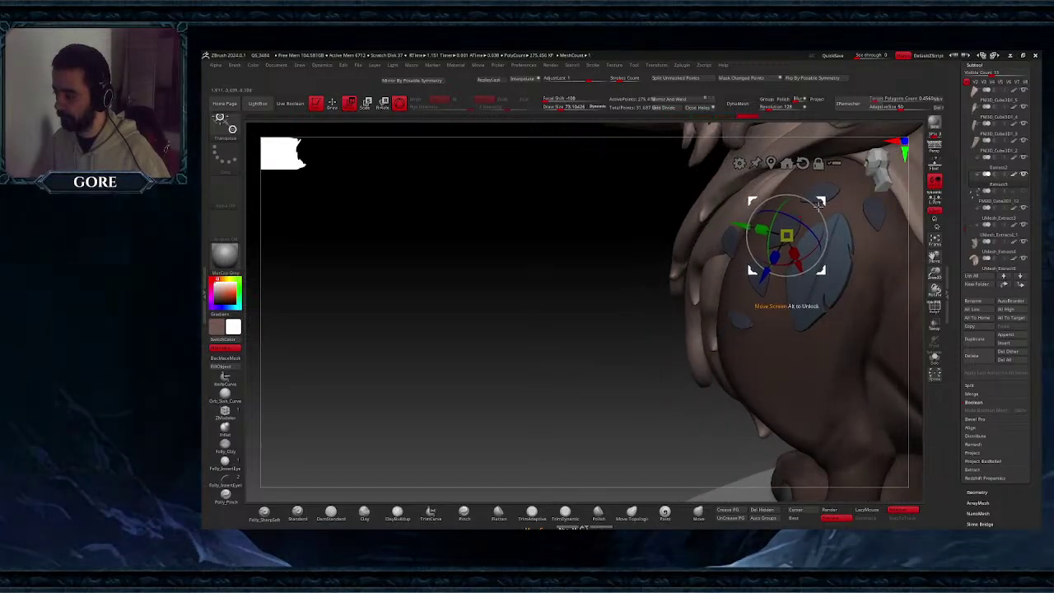
pyautogui.moveTo(819, 205)
pyautogui.mouseDown(button='right')
pyautogui.moveTo(838, 212)
pyautogui.moveTo(825, 215)
pyautogui.mouseUp(button='right')
pyautogui.keyDown('ctrl'); pyautogui.moveTo(825, 215); pyautogui.dragTo(827, 227, button='right'); pyautogui.keyUp('ctrl')
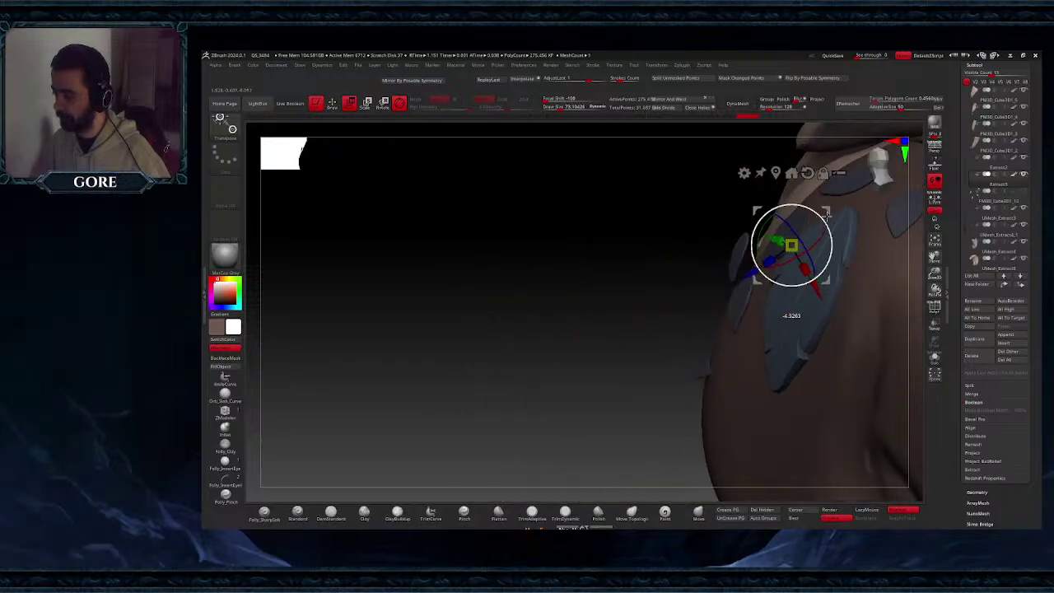
pyautogui.moveTo(828, 212); pyautogui.dragTo(827, 212)
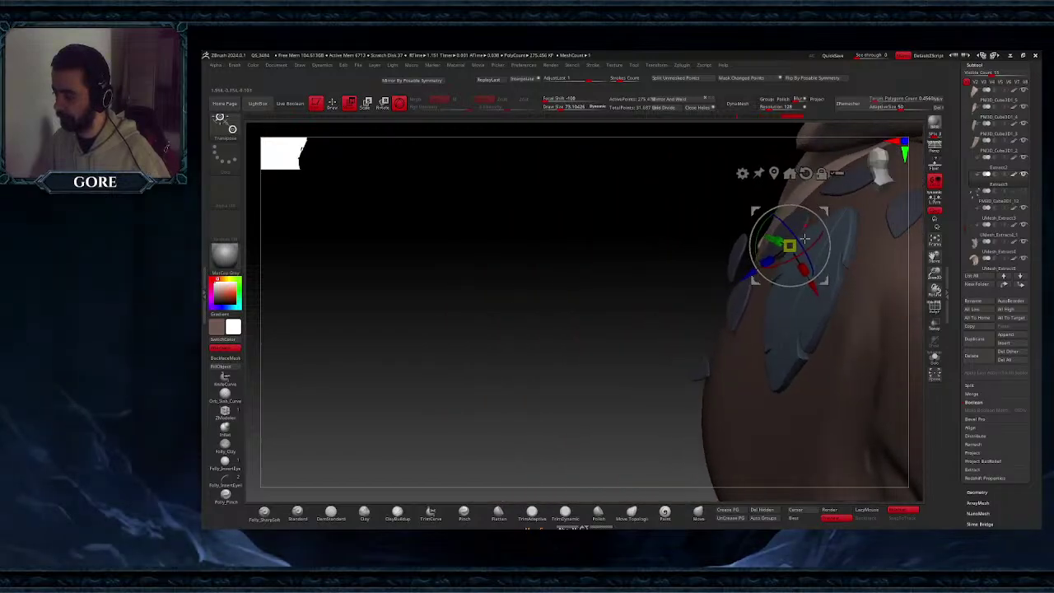
# - Mask all but the lowest small shoulder spot, and move and rotate it to lie on the shoulder surface
pyautogui.moveTo(727, 347); pyautogui.dragTo(722, 343, button='right')
pyautogui.keyDown('ctrl'); pyautogui.moveTo(667, 351); pyautogui.dragTo(735, 406); pyautogui.keyUp('ctrl')
pyautogui.keyDown('alt'); pyautogui.click(706, 374); pyautogui.keyUp('alt')
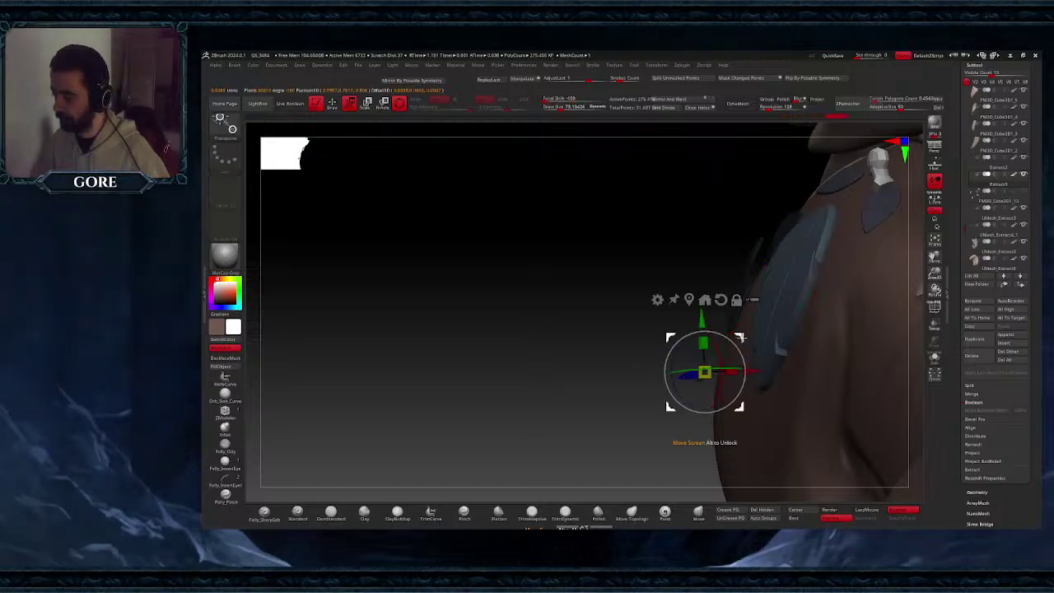
pyautogui.keyDown('alt'); pyautogui.moveTo(742, 338); pyautogui.dragTo(762, 351); pyautogui.keyUp('alt')
pyautogui.keyDown('alt'); pyautogui.moveTo(697, 357); pyautogui.dragTo(692, 376); pyautogui.keyUp('alt')
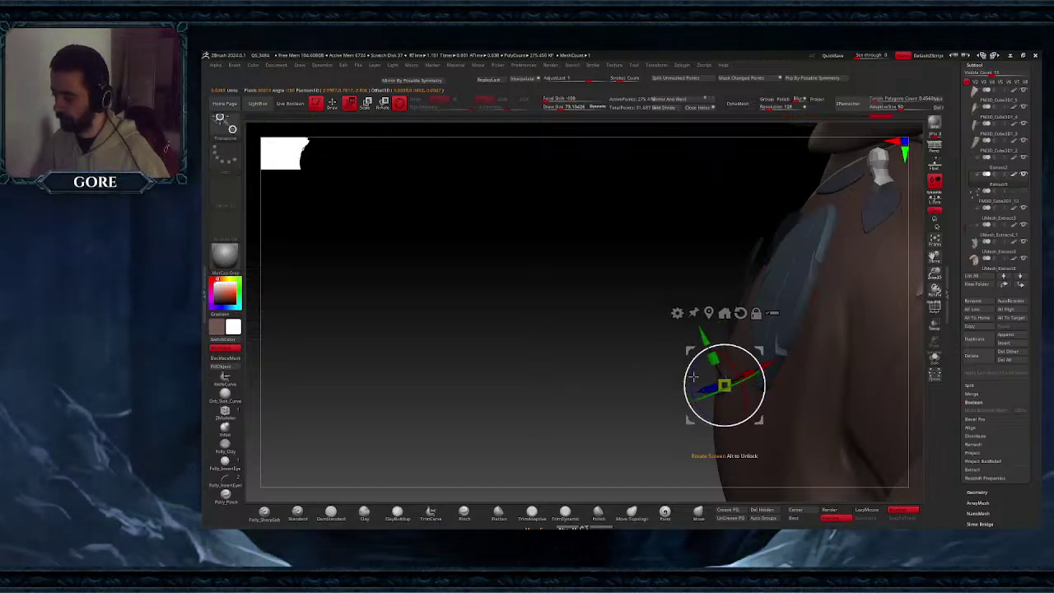
pyautogui.moveTo(694, 376); pyautogui.dragTo(782, 397, button='right')
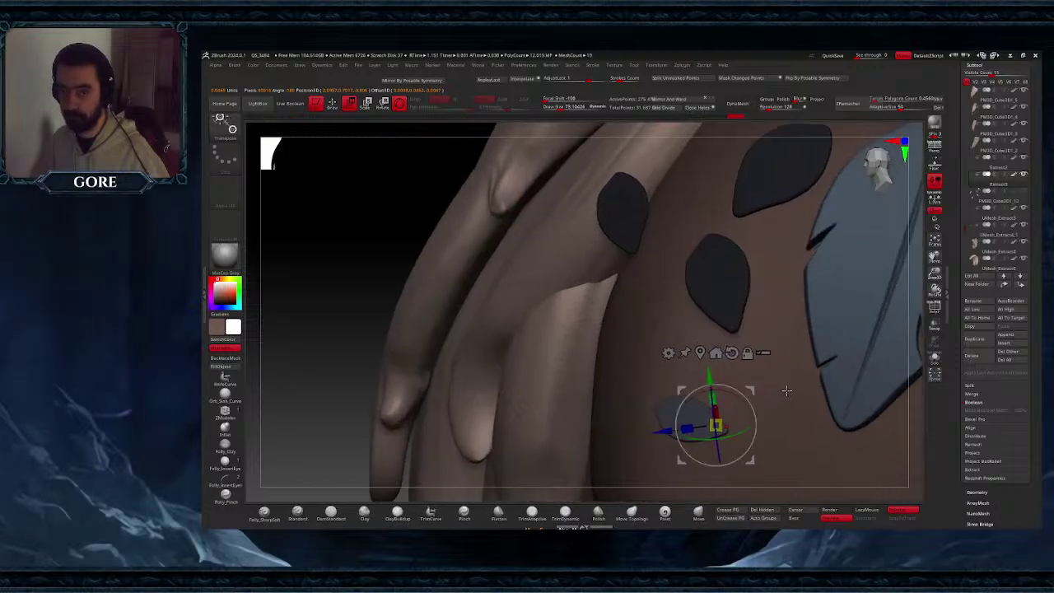
pyautogui.moveTo(732, 397); pyautogui.dragTo(735, 401)
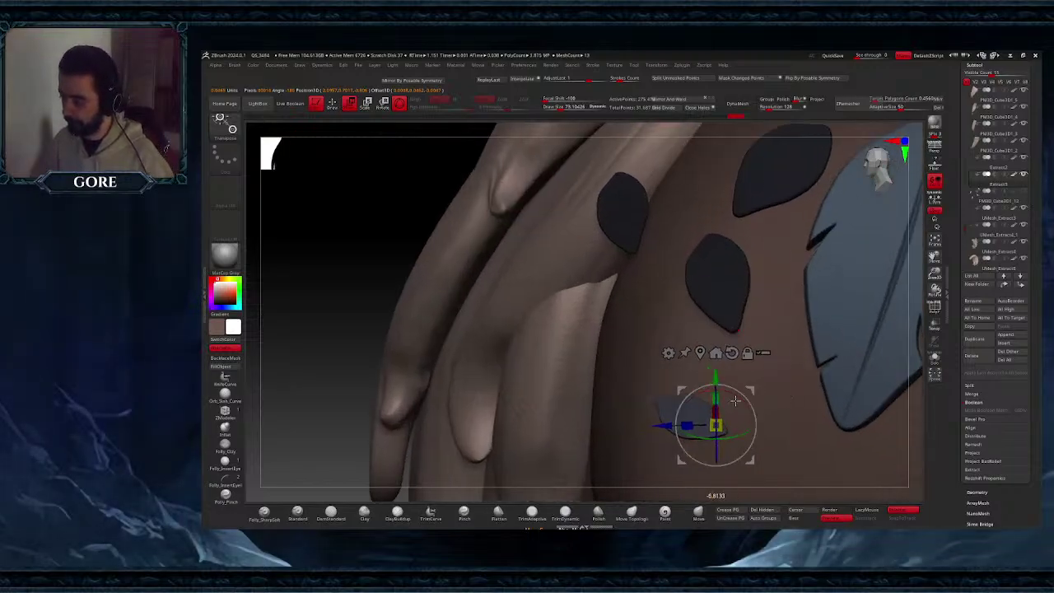
# - Leave only the small spot beside the chest fur unmasked, and reposition it against the shoulder surface
pyautogui.keyDown('ctrl'); pyautogui.moveTo(735, 401); pyautogui.dragTo(728, 328, button='right'); pyautogui.keyUp('ctrl')
pyautogui.keyDown('ctrl'); pyautogui.moveTo(598, 256); pyautogui.dragTo(720, 289); pyautogui.keyUp('ctrl')
pyautogui.keyDown('ctrl'); pyautogui.click(588, 268); pyautogui.keyUp('ctrl')
pyautogui.moveTo(753, 361); pyautogui.dragTo(755, 389)
pyautogui.moveTo(755, 390); pyautogui.dragTo(811, 394, button='right')
pyautogui.click(706, 352)
pyautogui.moveTo(609, 306); pyautogui.dragTo(673, 311)
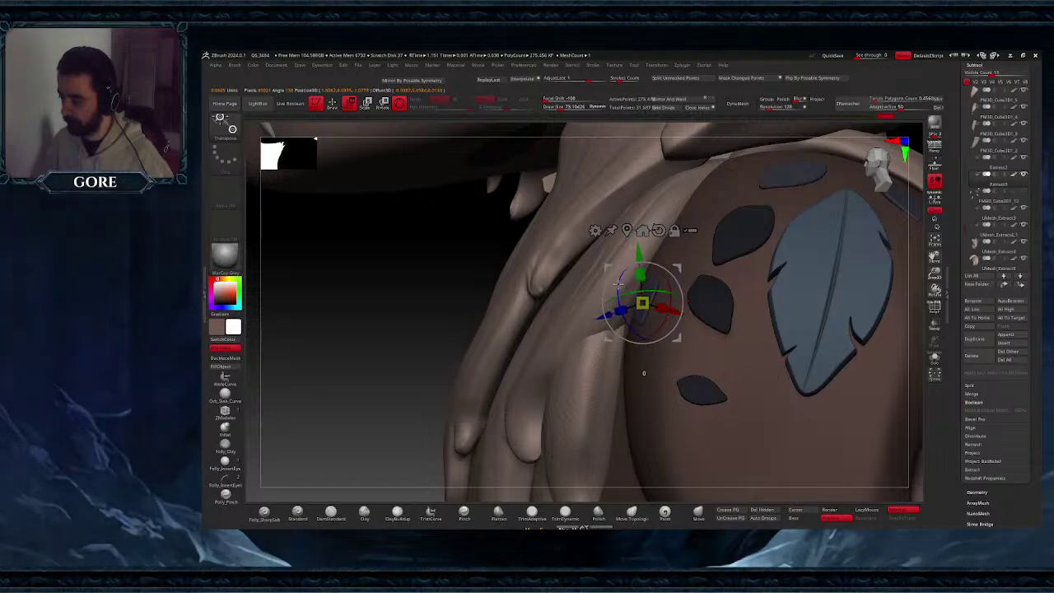
# - Leave only one of the small shoulder spots unmasked and move it up toward the neck fur
pyautogui.moveTo(737, 337)
pyautogui.keyDown('ctrl'); pyautogui.mouseDown(button='right')
pyautogui.moveTo(634, 320)
pyautogui.moveTo(691, 318)
pyautogui.moveTo(669, 327)
pyautogui.moveTo(613, 260)
pyautogui.moveTo(614, 326)
pyautogui.moveTo(651, 305)
pyautogui.moveTo(574, 386)
pyautogui.mouseUp(button='right'); pyautogui.keyUp('ctrl')
pyautogui.click(936, 359)
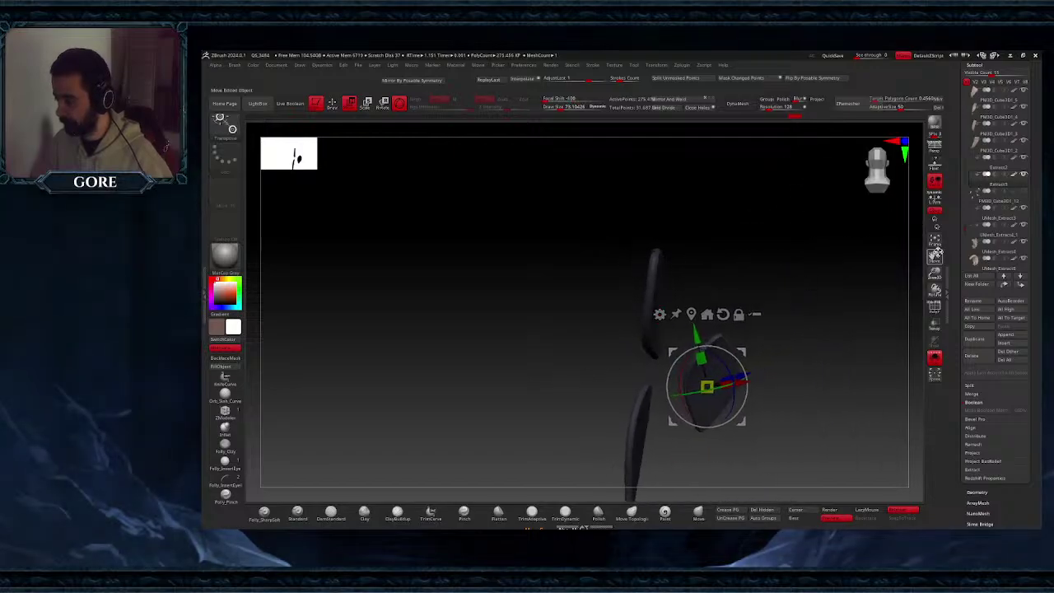
pyautogui.moveTo(937, 252); pyautogui.dragTo(915, 143)
pyautogui.moveTo(568, 277)
pyautogui.keyDown('ctrl'); pyautogui.mouseDown()
pyautogui.moveTo(635, 390)
pyautogui.moveTo(645, 437)
pyautogui.moveTo(643, 424)
pyautogui.mouseUp(); pyautogui.keyUp('ctrl')
pyautogui.keyDown('ctrl'); pyautogui.click(667, 412); pyautogui.keyUp('ctrl')
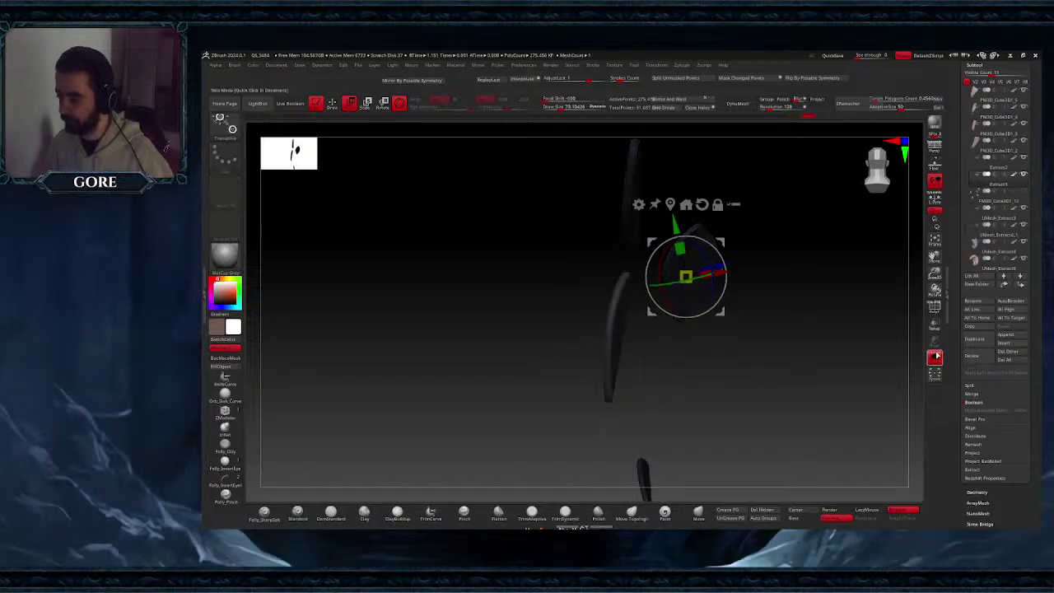
pyautogui.click(937, 356)
pyautogui.moveTo(633, 336); pyautogui.dragTo(533, 338, button='right')
pyautogui.moveTo(641, 284); pyautogui.dragTo(656, 282)
pyautogui.moveTo(629, 261); pyautogui.dragTo(551, 355, button='right')
pyautogui.moveTo(532, 325); pyautogui.dragTo(521, 313)
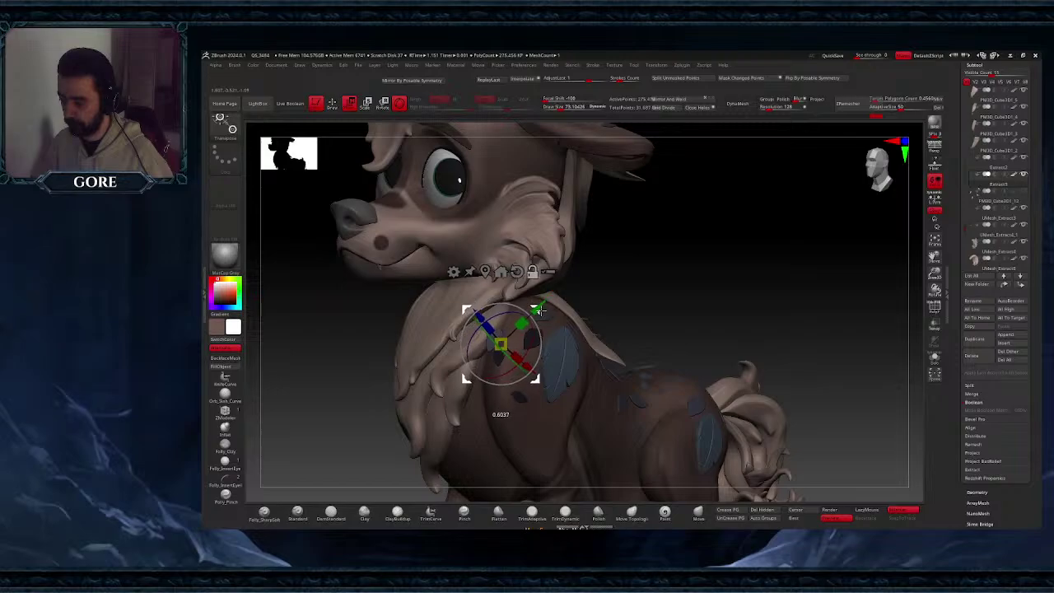
# - Move, rotate and scale the unmasked spot to lie on the upper shoulder beside the neck fur
pyautogui.moveTo(539, 310); pyautogui.dragTo(530, 304)
pyautogui.moveTo(544, 318); pyautogui.dragTo(445, 313, button='right')
pyautogui.moveTo(544, 301); pyautogui.dragTo(573, 291)
pyautogui.moveTo(569, 287); pyautogui.dragTo(531, 350, button='right')
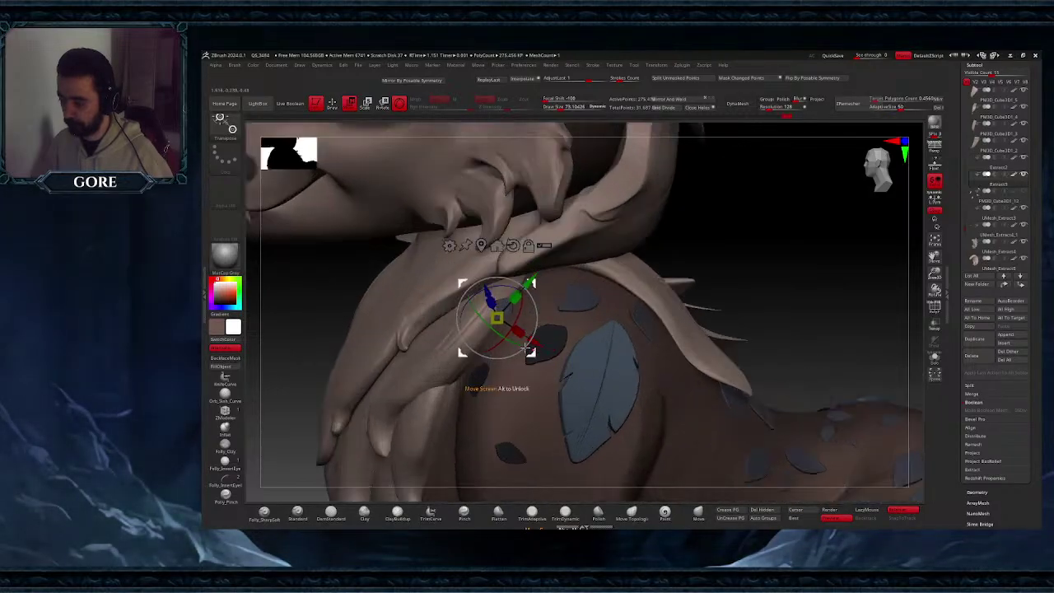
pyautogui.moveTo(516, 304); pyautogui.dragTo(568, 320, button='right')
pyautogui.moveTo(471, 319); pyautogui.dragTo(500, 315)
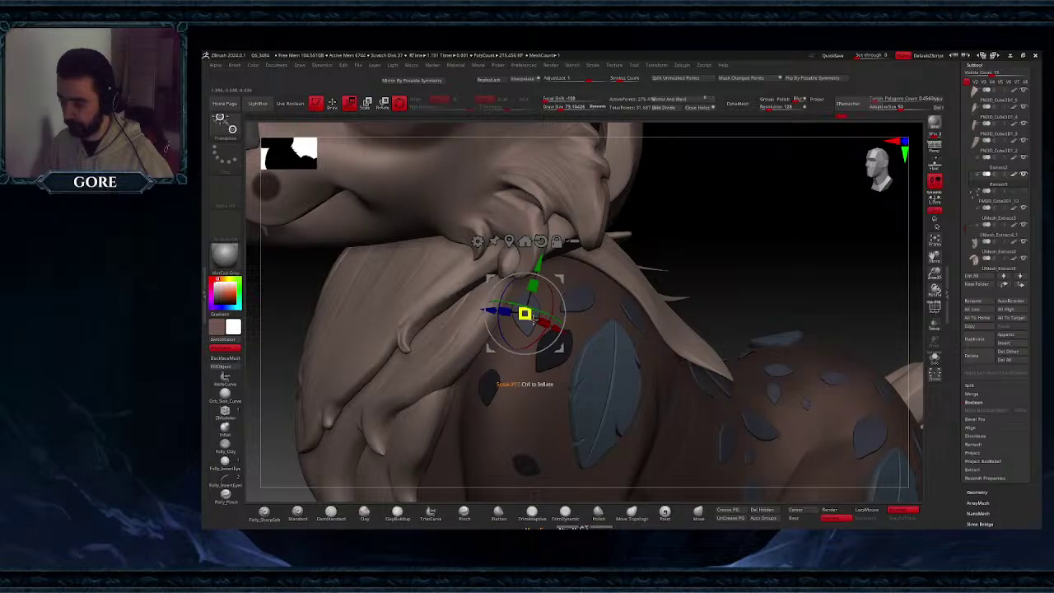
pyautogui.moveTo(558, 281); pyautogui.dragTo(549, 285)
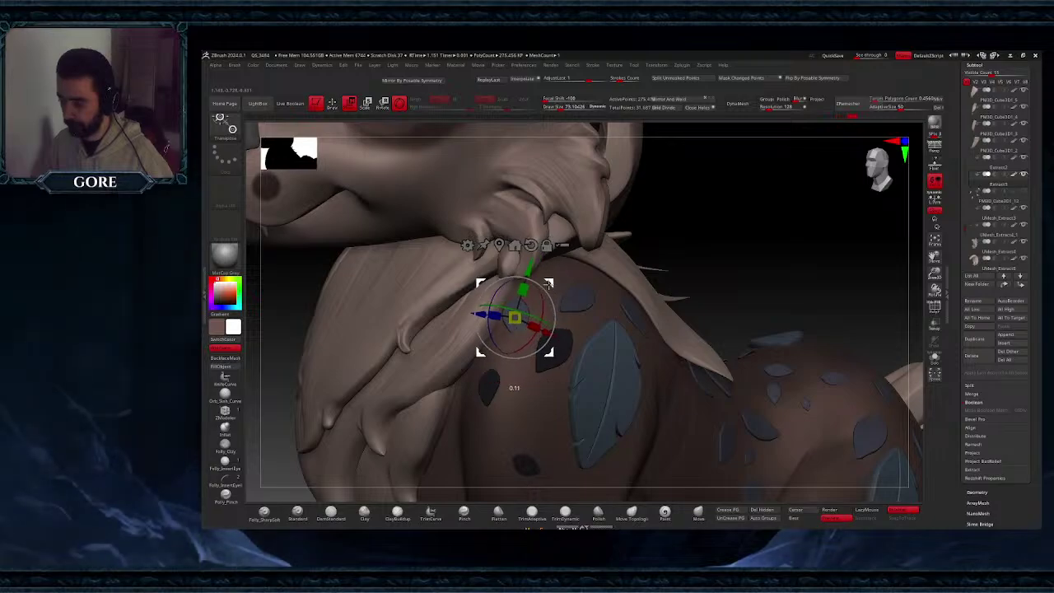
pyautogui.keyDown('ctrl'); pyautogui.moveTo(618, 361); pyautogui.dragTo(640, 343, button='right'); pyautogui.keyUp('ctrl')
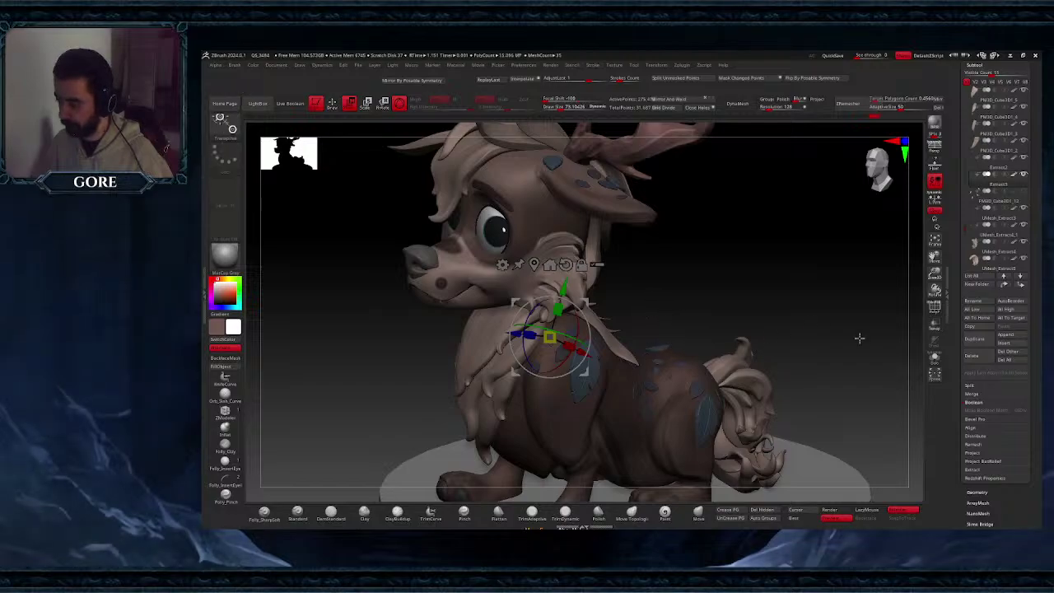
# - Leave only the lowest small shoulder spot unmasked and move it up toward the other spots
pyautogui.click(935, 358)
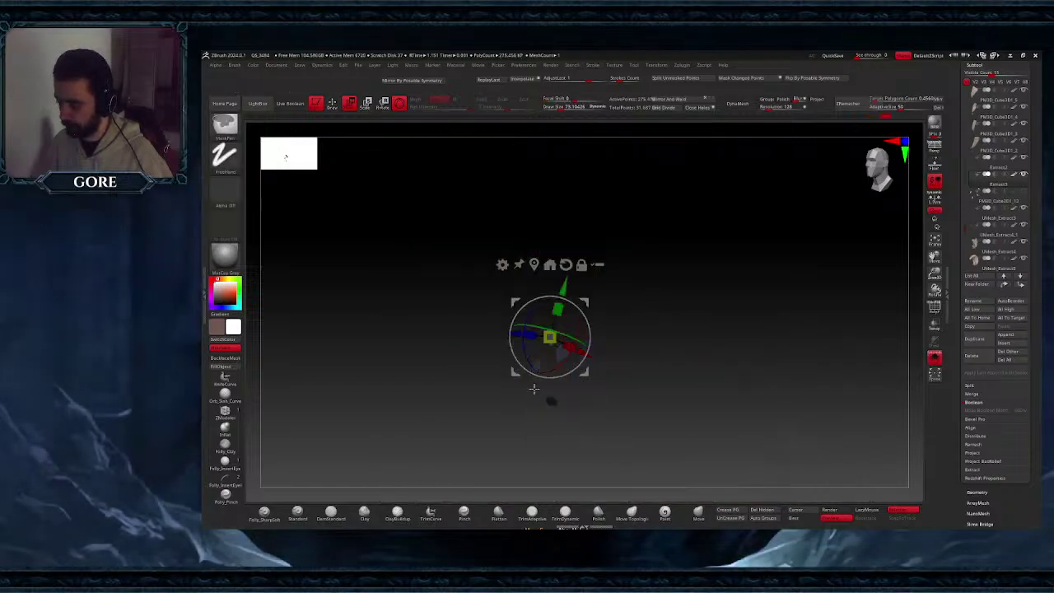
pyautogui.keyDown('ctrl'); pyautogui.moveTo(627, 391); pyautogui.dragTo(541, 428, button='right'); pyautogui.keyUp('ctrl')
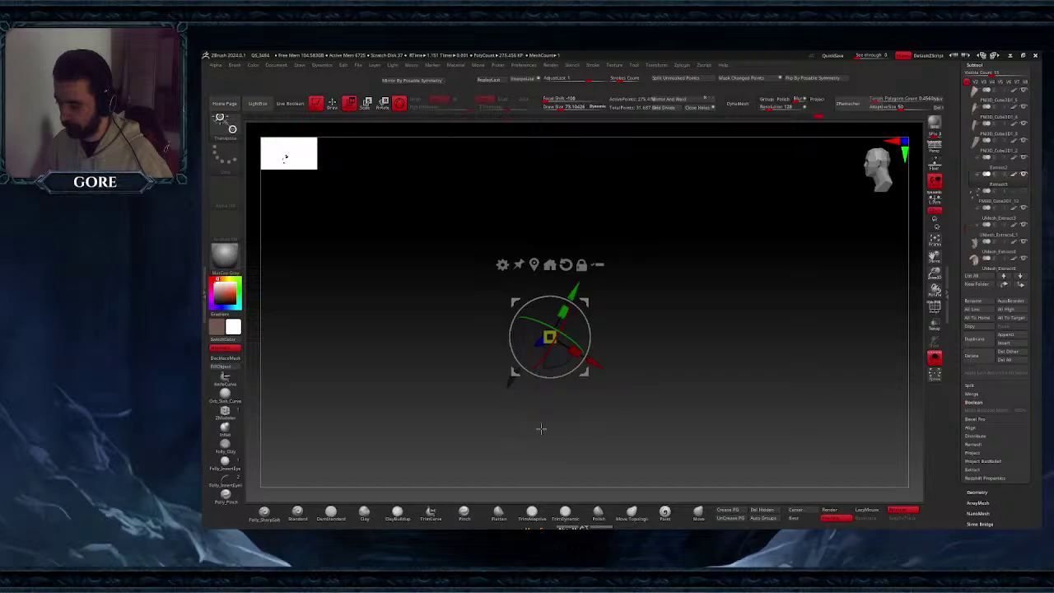
pyautogui.keyDown('alt'); pyautogui.click(522, 428); pyautogui.keyUp('alt')
pyautogui.click(934, 359)
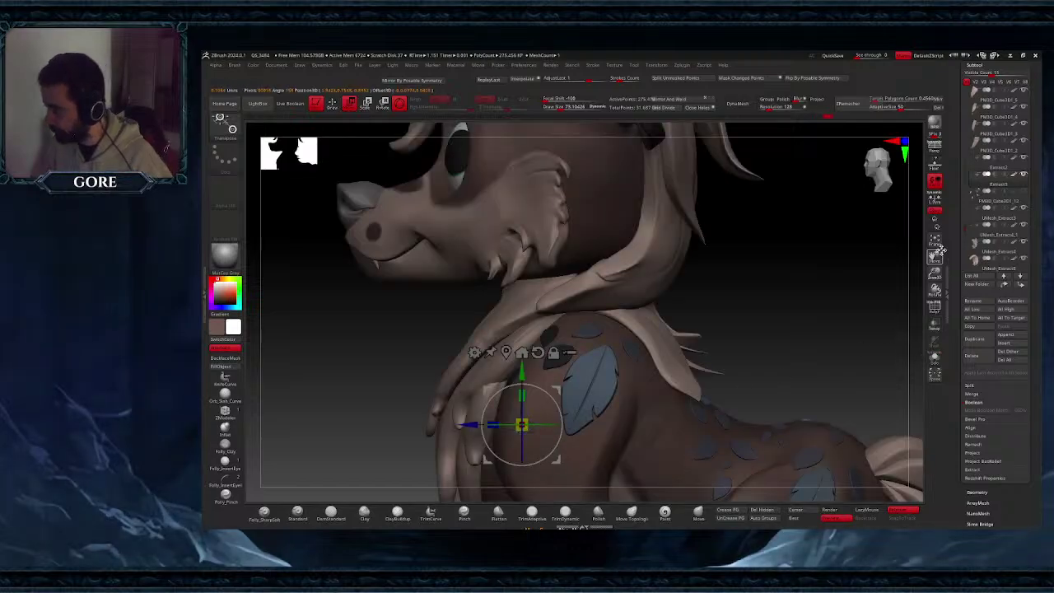
pyautogui.moveTo(936, 256); pyautogui.dragTo(990, 212)
pyautogui.moveTo(649, 316); pyautogui.dragTo(655, 279)
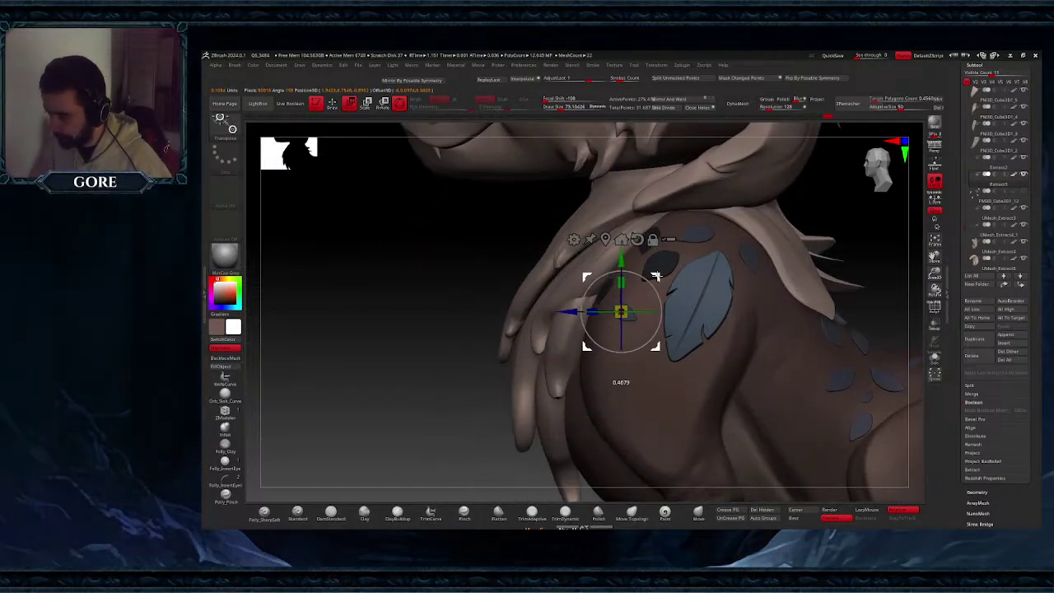
pyautogui.moveTo(655, 278); pyautogui.dragTo(733, 290, button='right')
pyautogui.moveTo(634, 314); pyautogui.dragTo(620, 315)
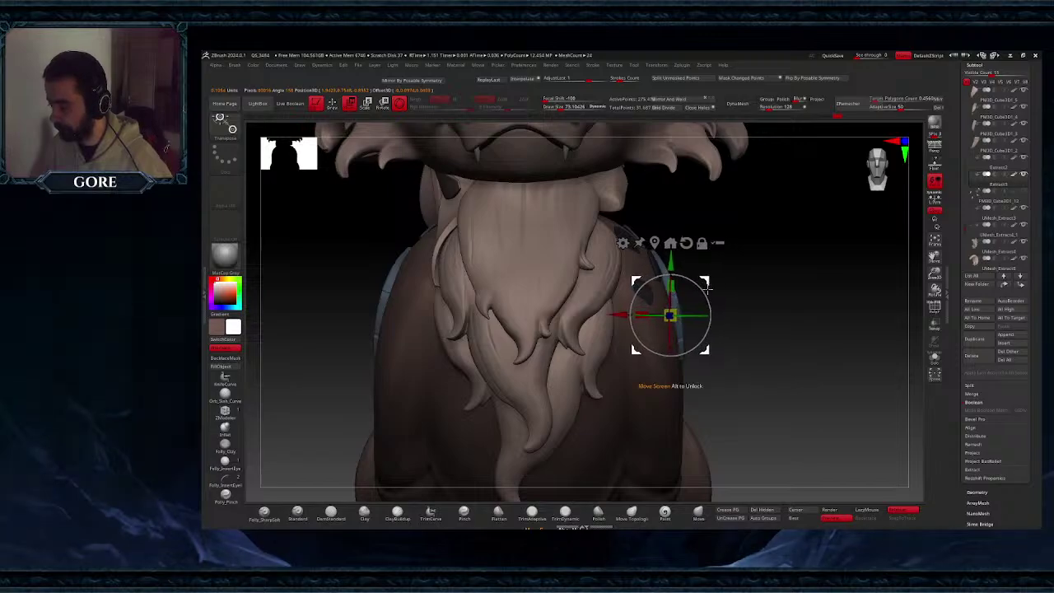
# - Rotate the lowest spot upright and fit it against the shoulder between the chest fur and the feather-shaped spot
pyautogui.moveTo(762, 323); pyautogui.dragTo(725, 325, button='right')
pyautogui.keyDown('ctrl'); pyautogui.moveTo(724, 325); pyautogui.dragTo(732, 366, button='right'); pyautogui.keyUp('ctrl')
pyautogui.moveTo(731, 366); pyautogui.dragTo(687, 334)
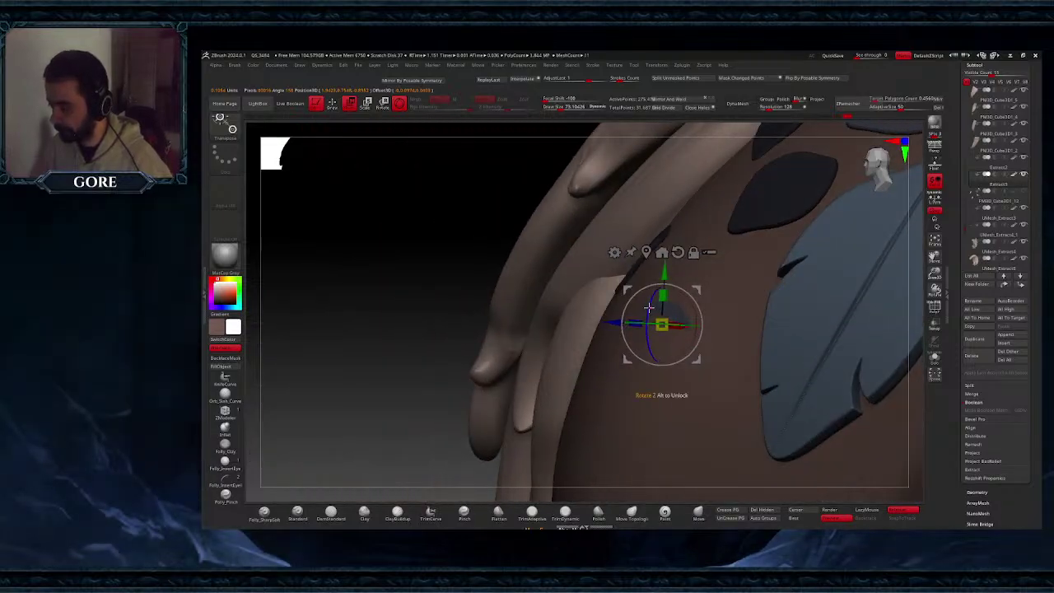
pyautogui.moveTo(651, 300); pyautogui.dragTo(650, 307)
pyautogui.moveTo(659, 317); pyautogui.dragTo(619, 321, button='right')
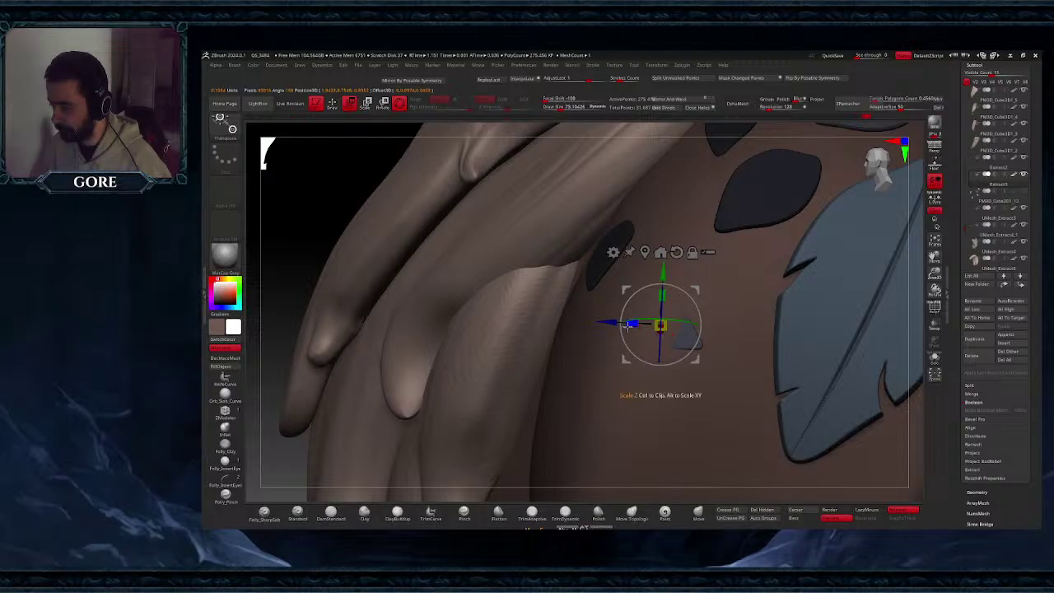
pyautogui.moveTo(614, 320); pyautogui.dragTo(599, 320)
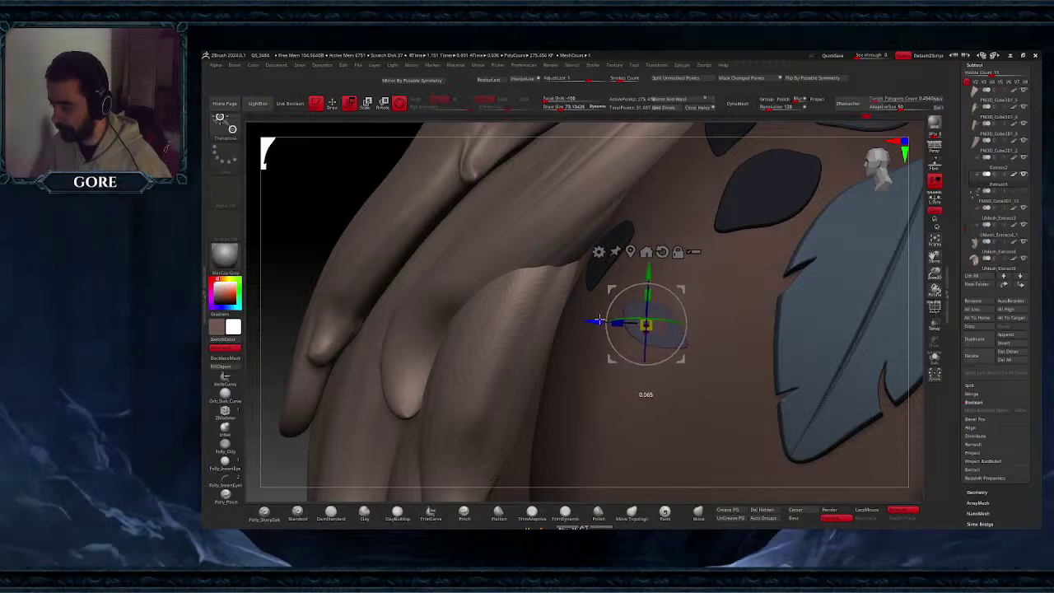
pyautogui.moveTo(676, 348); pyautogui.dragTo(632, 360)
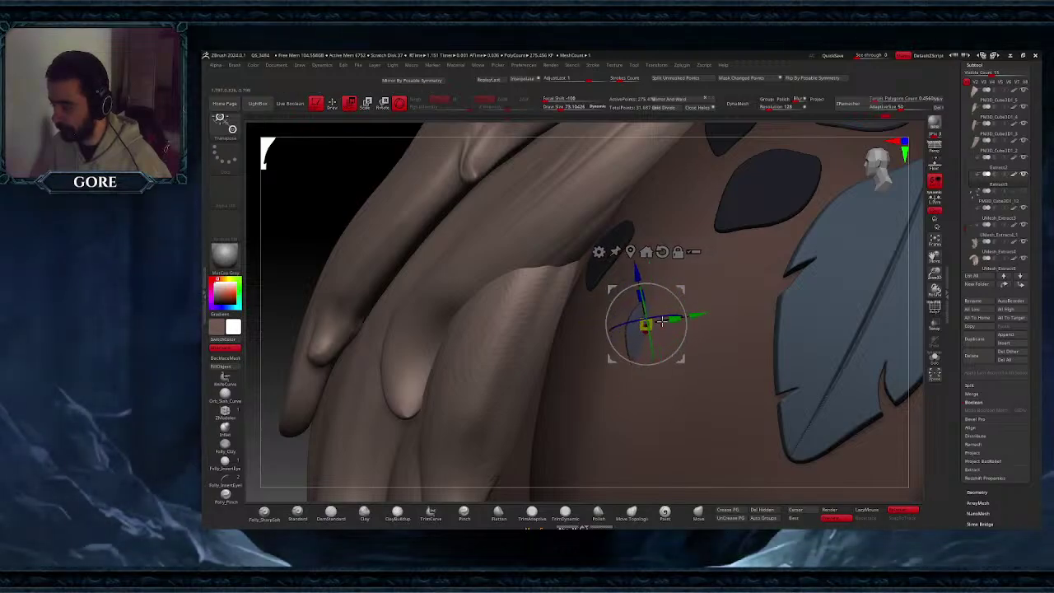
pyautogui.moveTo(649, 318); pyautogui.dragTo(655, 313)
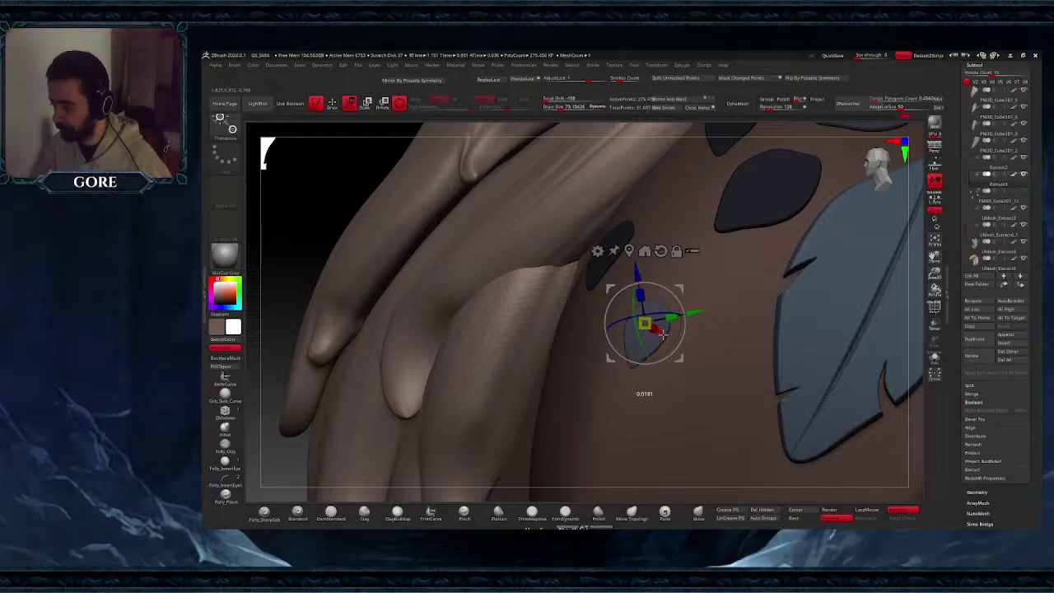
pyautogui.keyDown('ctrl'); pyautogui.moveTo(662, 333); pyautogui.dragTo(345, 122, button='right'); pyautogui.keyUp('ctrl')
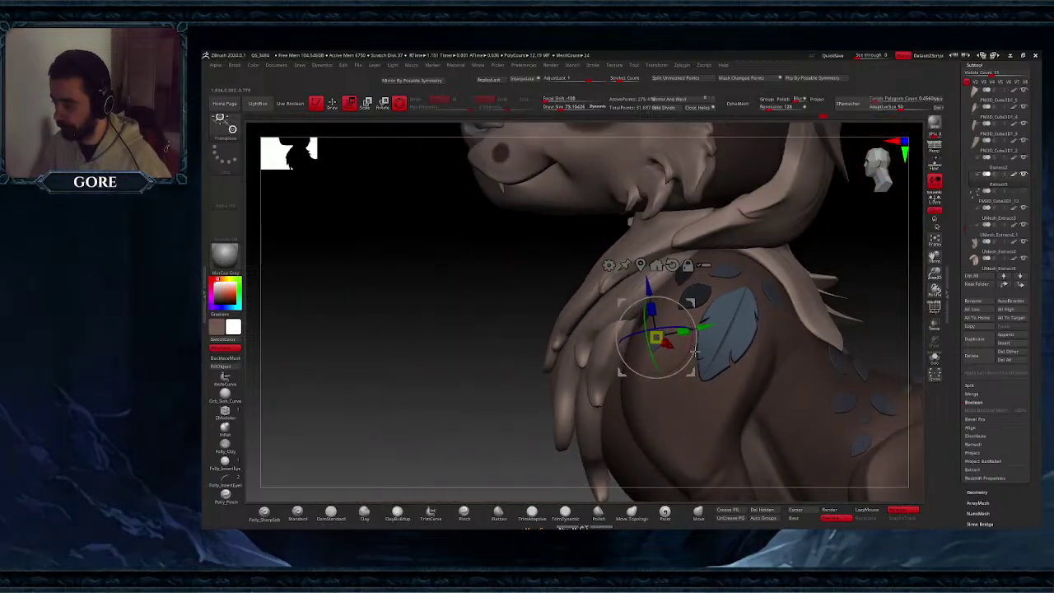
# - Refine how the small spots follow the shoulder surface with the Move brush, checking them from several angles
pyautogui.click(332, 104)
pyautogui.moveTo(470, 322)
pyautogui.keyDown('ctrl'); pyautogui.mouseDown(button='right')
pyautogui.moveTo(456, 308)
pyautogui.moveTo(508, 320)
pyautogui.mouseUp(button='right'); pyautogui.keyUp('ctrl')
pyautogui.moveTo(706, 361); pyautogui.dragTo(666, 353, button='right')
pyautogui.keyDown('ctrl'); pyautogui.moveTo(666, 354); pyautogui.dragTo(691, 449, button='right'); pyautogui.keyUp('ctrl')
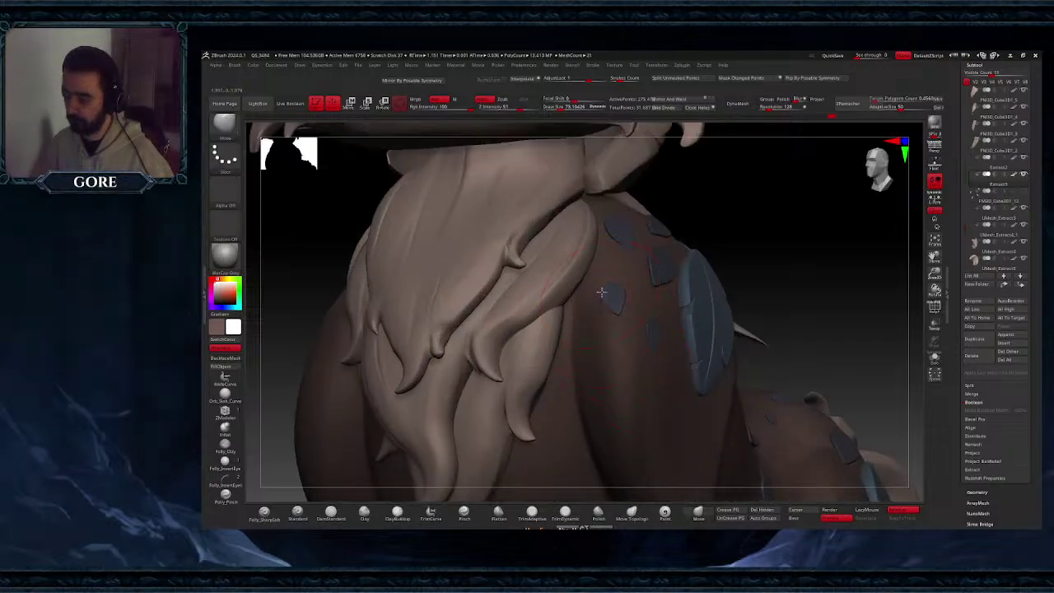
pyautogui.keyDown('ctrl'); pyautogui.moveTo(643, 336); pyautogui.dragTo(649, 276, button='right'); pyautogui.keyUp('ctrl')
pyautogui.moveTo(663, 381); pyautogui.dragTo(684, 384, button='right')
pyautogui.moveTo(683, 384)
pyautogui.keyDown('ctrl'); pyautogui.mouseDown(button='right')
pyautogui.moveTo(633, 370)
pyautogui.moveTo(718, 406)
pyautogui.moveTo(693, 394)
pyautogui.mouseUp(button='right'); pyautogui.keyUp('ctrl')
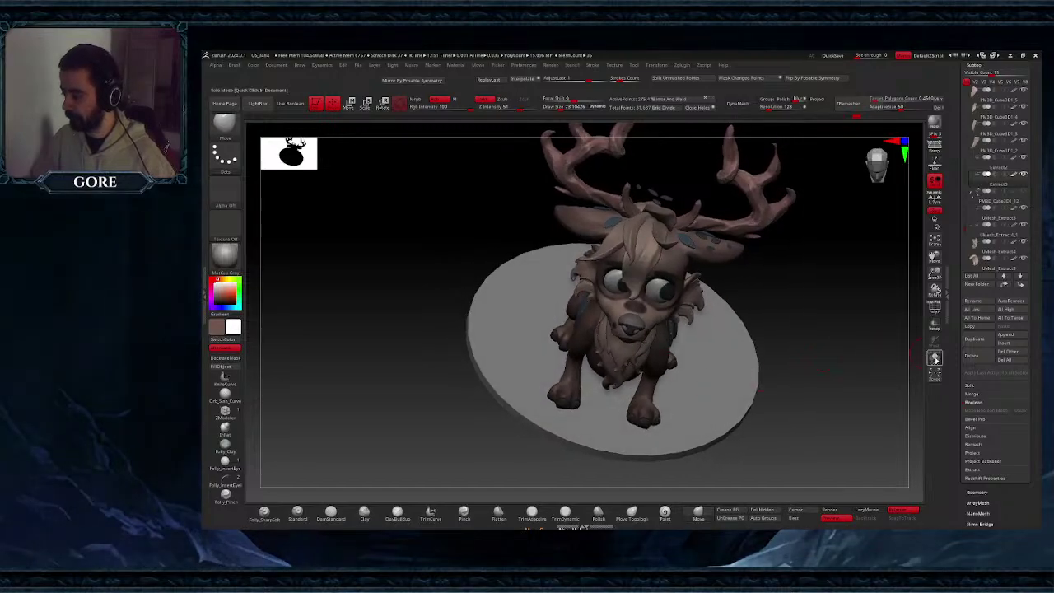
# - Isolate the small spots floating above the head and move them onto the creature's right ear
pyautogui.click(935, 359)
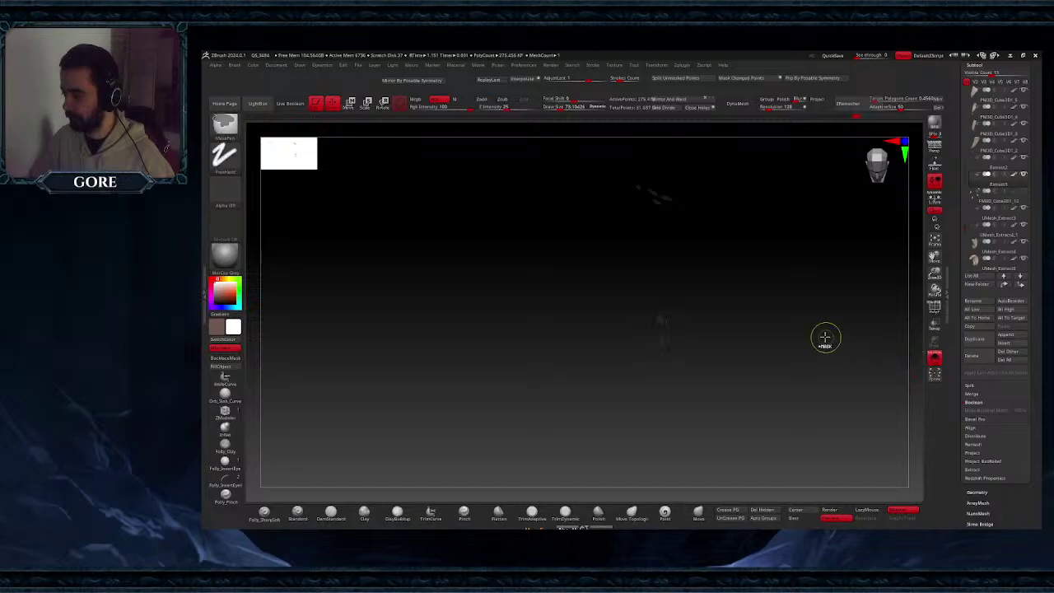
pyautogui.click(349, 105)
pyautogui.moveTo(711, 311); pyautogui.dragTo(607, 172)
pyautogui.click(935, 358)
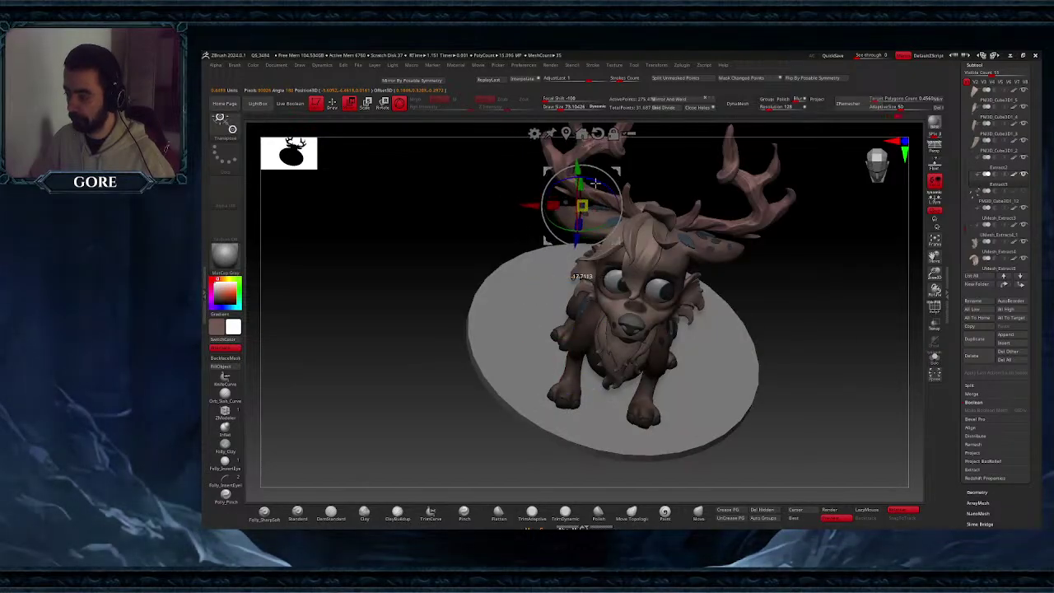
pyautogui.keyDown('ctrl'); pyautogui.moveTo(607, 172); pyautogui.dragTo(582, 176, button='right'); pyautogui.keyUp('ctrl')
pyautogui.moveTo(581, 170); pyautogui.dragTo(617, 197)
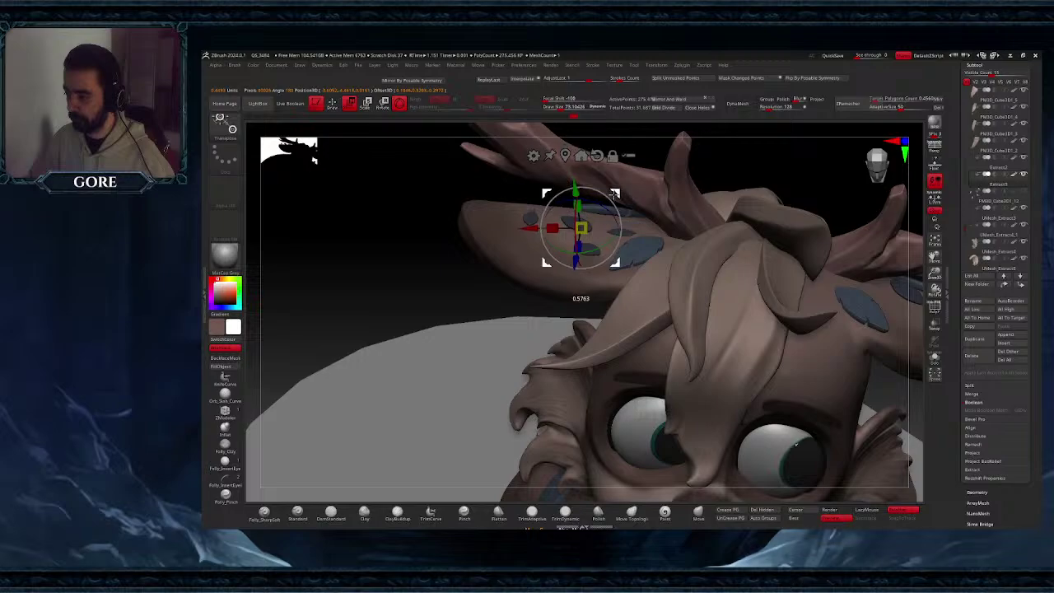
# - Rotate and reposition the group of small spots to follow the slope of the right ear
pyautogui.moveTo(616, 197); pyautogui.dragTo(623, 212, button='right')
pyautogui.moveTo(611, 221); pyautogui.dragTo(584, 205)
pyautogui.moveTo(584, 206); pyautogui.dragTo(623, 209, button='right')
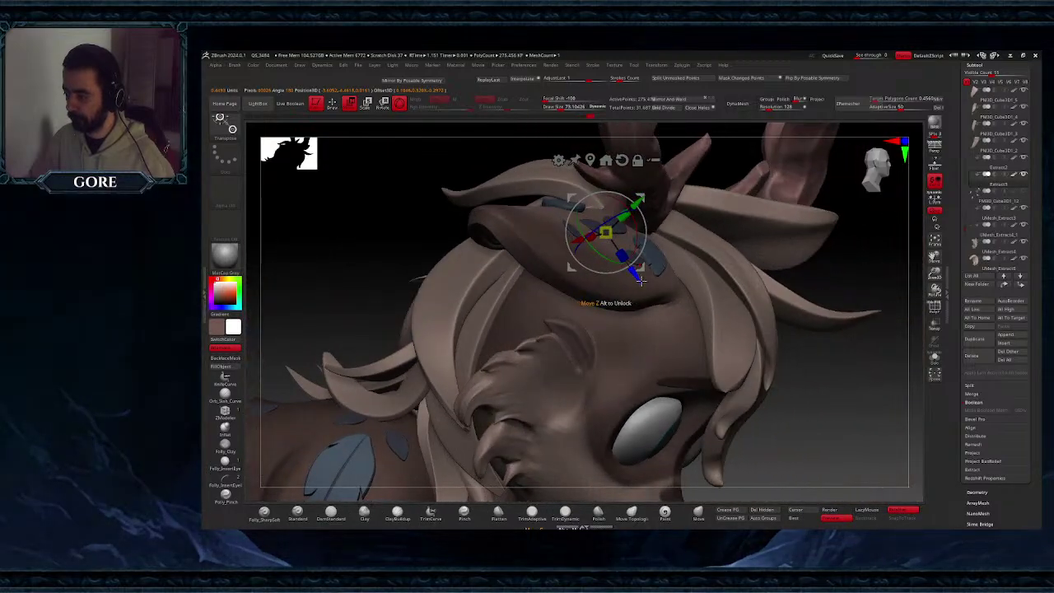
pyautogui.moveTo(634, 275); pyautogui.dragTo(626, 263)
pyautogui.moveTo(630, 190); pyautogui.dragTo(626, 193)
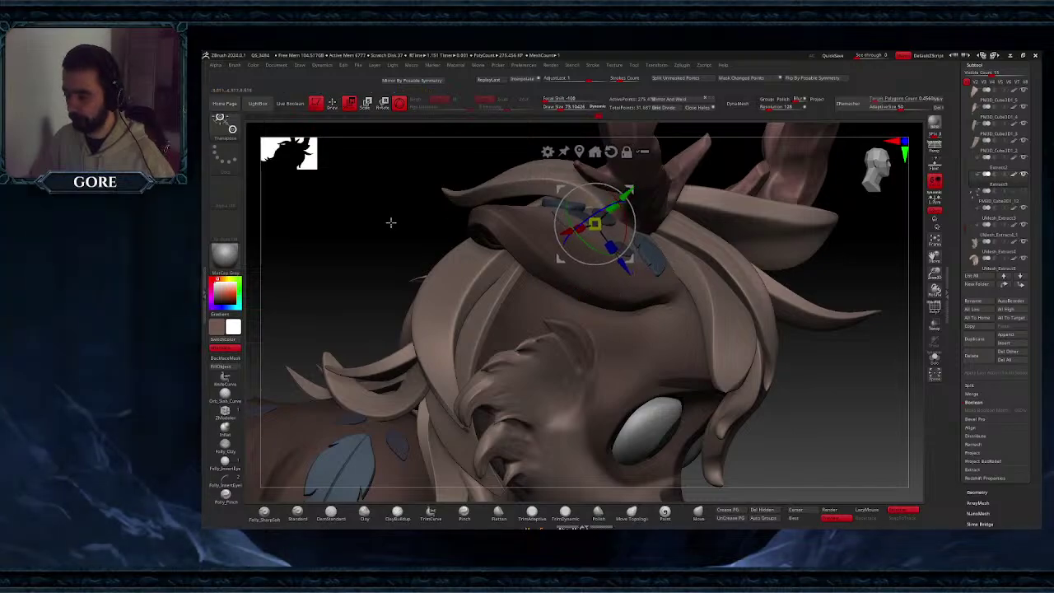
# - Conform the small spots to the right ear's surface with the Move brush and view the whole creature
pyautogui.click(335, 105)
pyautogui.moveTo(530, 219); pyautogui.dragTo(567, 229, button='right')
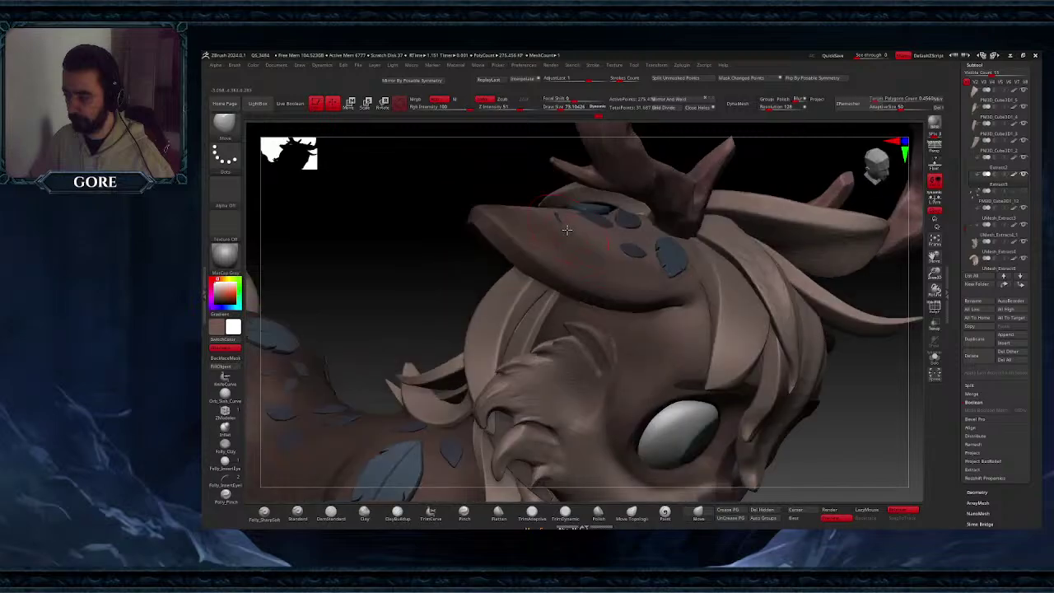
pyautogui.moveTo(639, 258); pyautogui.dragTo(623, 239, button='right')
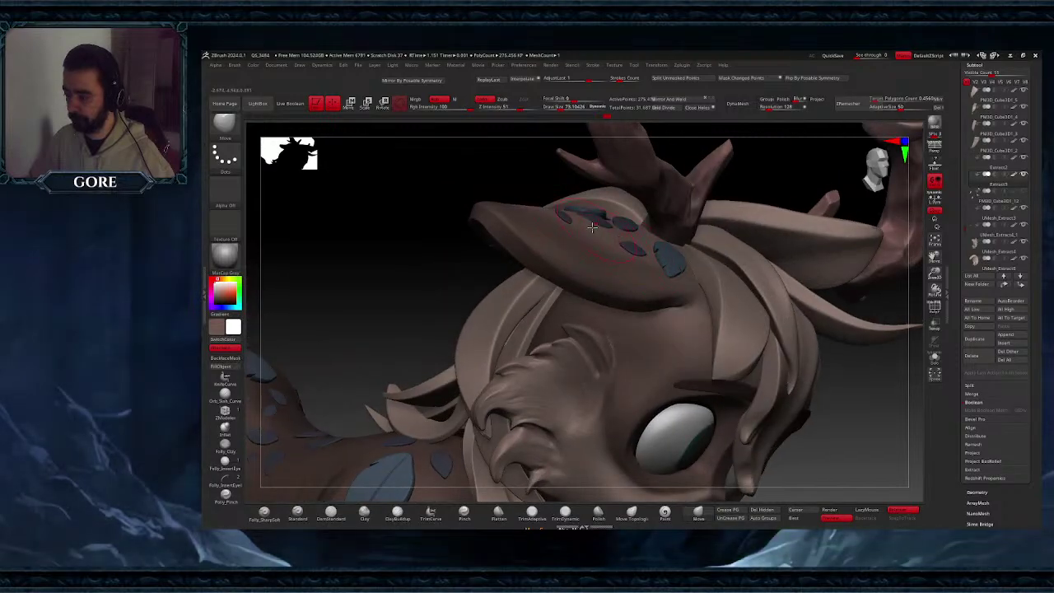
pyautogui.keyDown('ctrl'); pyautogui.moveTo(580, 280); pyautogui.dragTo(702, 309, button='right'); pyautogui.keyUp('ctrl')
pyautogui.moveTo(702, 310); pyautogui.dragTo(711, 306)
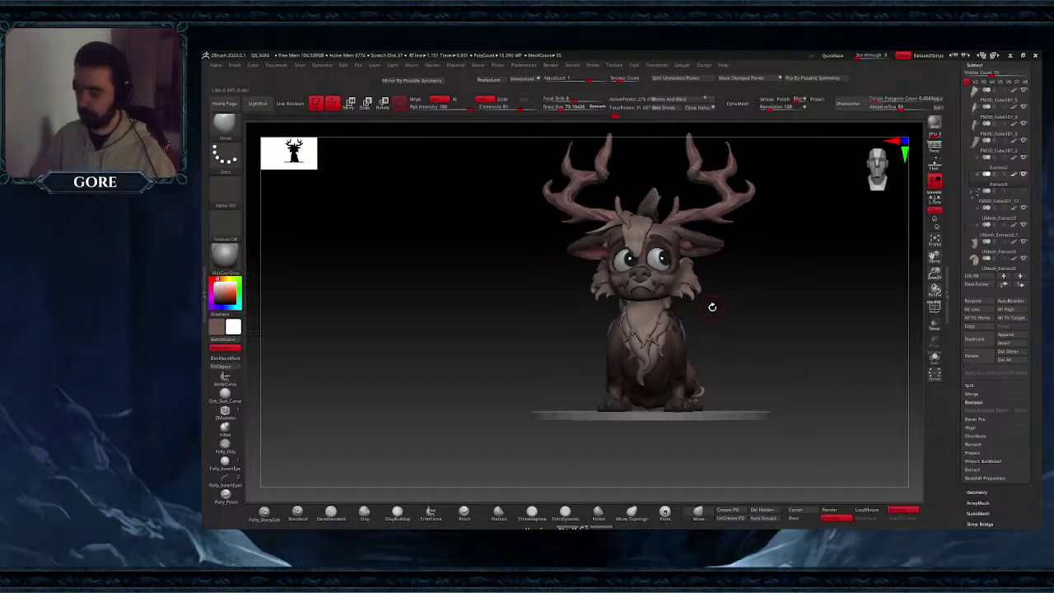
# - Duplicate the small-spots subtool and delete the ear spots from the copy, keeping only the shoulder spots
pyautogui.click(935, 360)
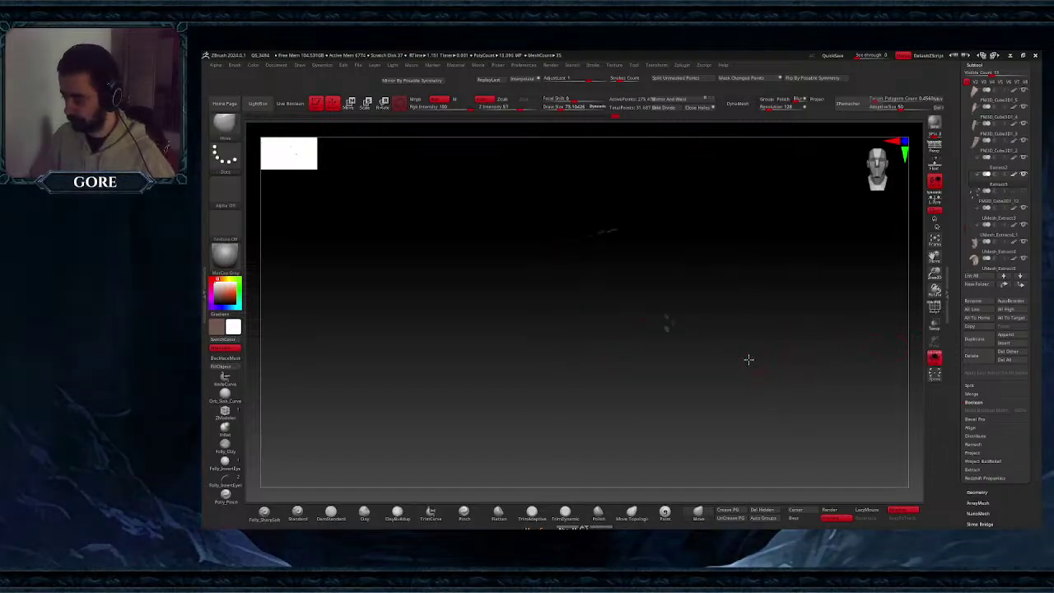
pyautogui.click(695, 99)
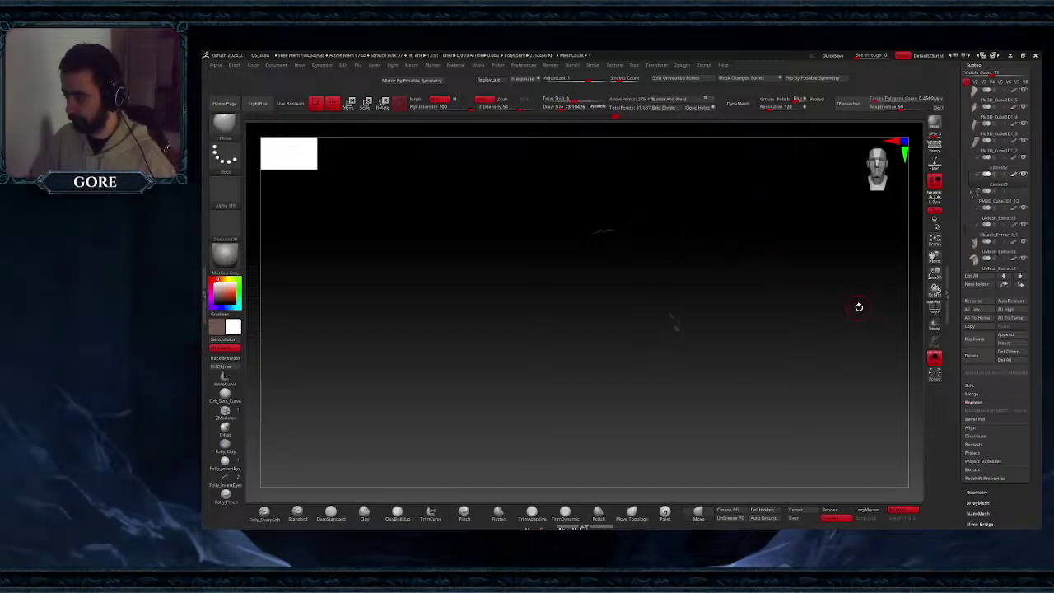
pyautogui.hotkey('ctrl', 'shift', 'd')
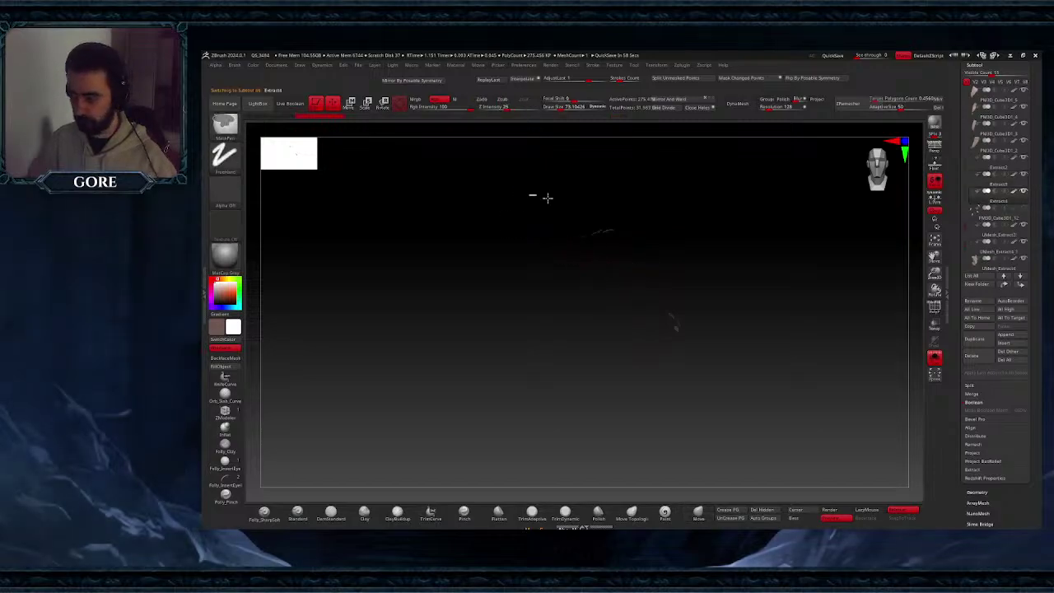
pyautogui.keyDown('ctrl'); pyautogui.moveTo(548, 198); pyautogui.dragTo(655, 266); pyautogui.keyUp('ctrl')
pyautogui.keyDown('ctrl'); pyautogui.keyDown('shift'); pyautogui.click(605, 234); pyautogui.keyUp('shift'); pyautogui.keyUp('ctrl')
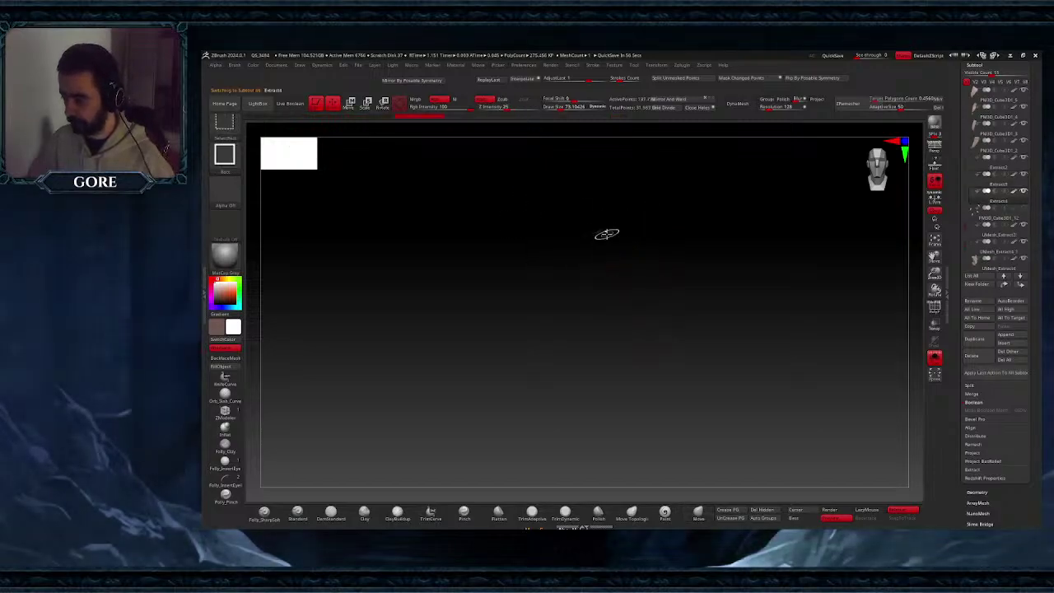
pyautogui.keyDown('ctrl'); pyautogui.keyDown('shift'); pyautogui.click(606, 234); pyautogui.keyUp('shift'); pyautogui.keyUp('ctrl')
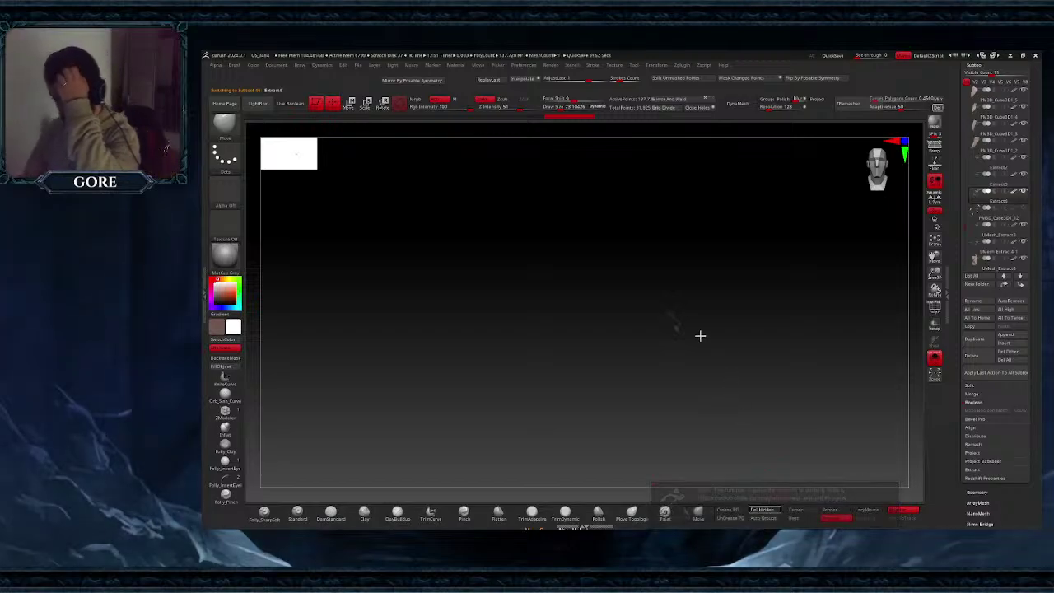
# - Mirror and weld the shoulder spots onto the opposite shoulder and show the whole creature again
pyautogui.click(698, 102)
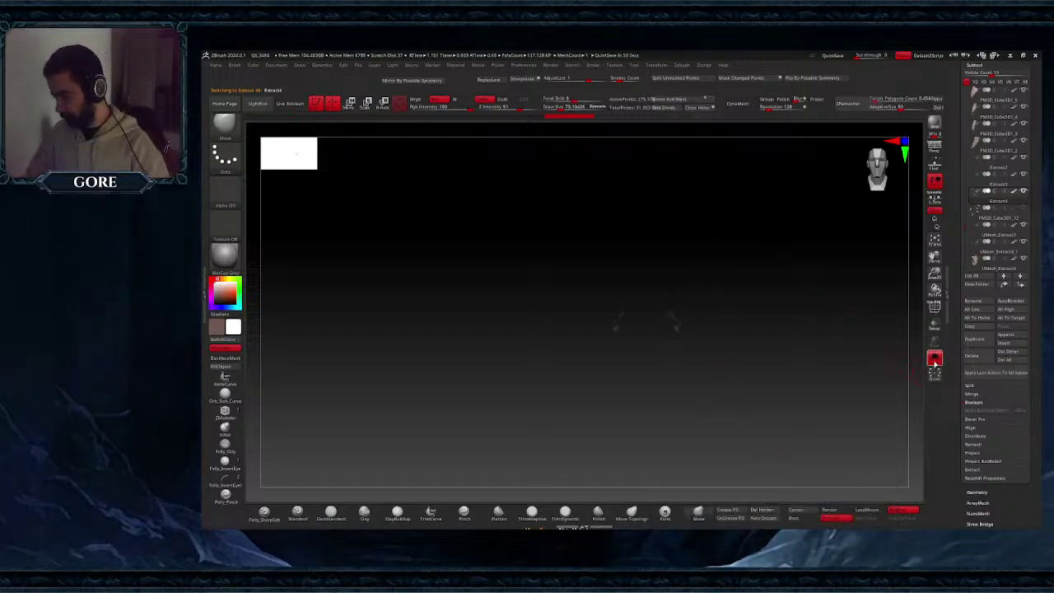
pyautogui.click(935, 363)
pyautogui.moveTo(763, 363); pyautogui.dragTo(791, 310)
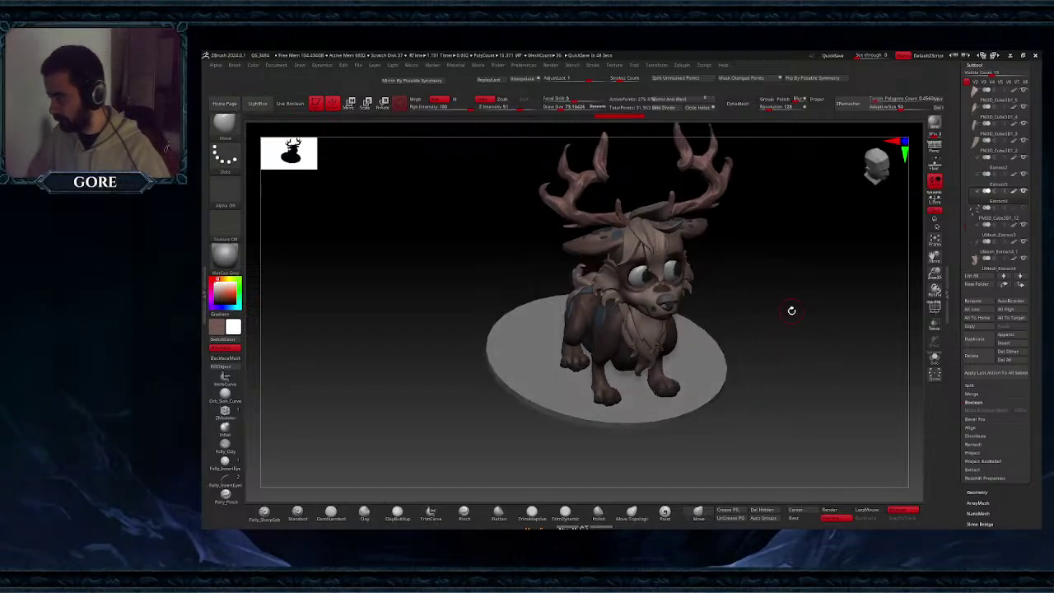
# - Merge the Extract2 spots with the two extracted spot subtools directly below them in the subtool list
pyautogui.click(987, 172)
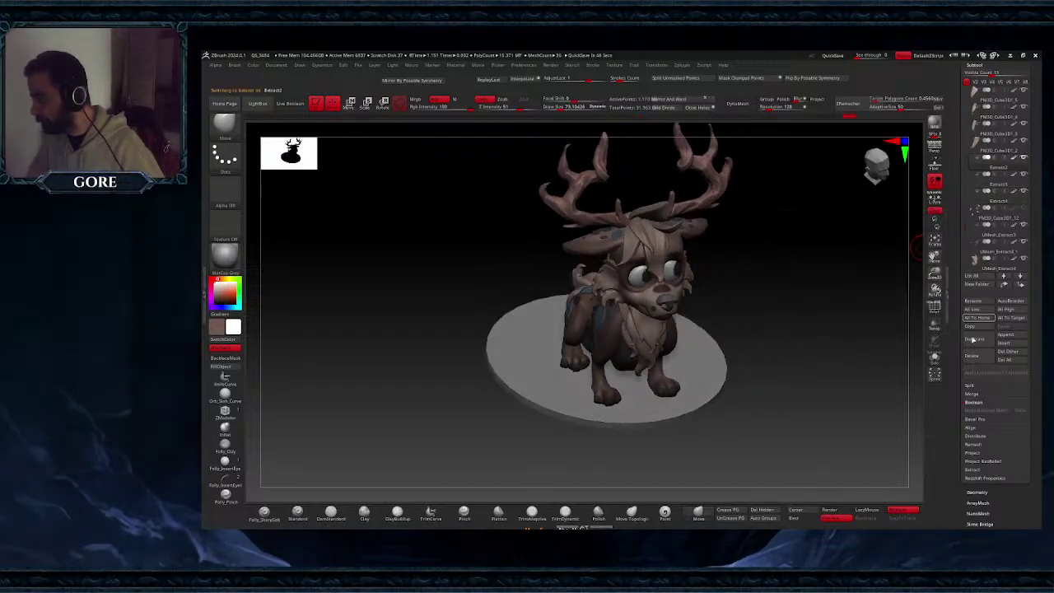
pyautogui.moveTo(774, 354); pyautogui.dragTo(795, 334)
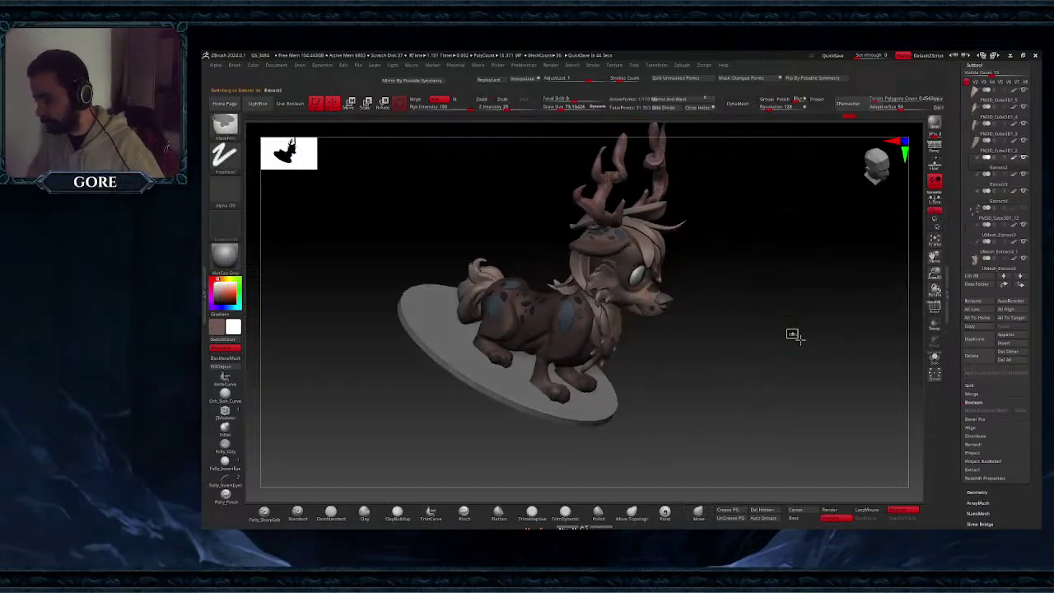
pyautogui.click(974, 394)
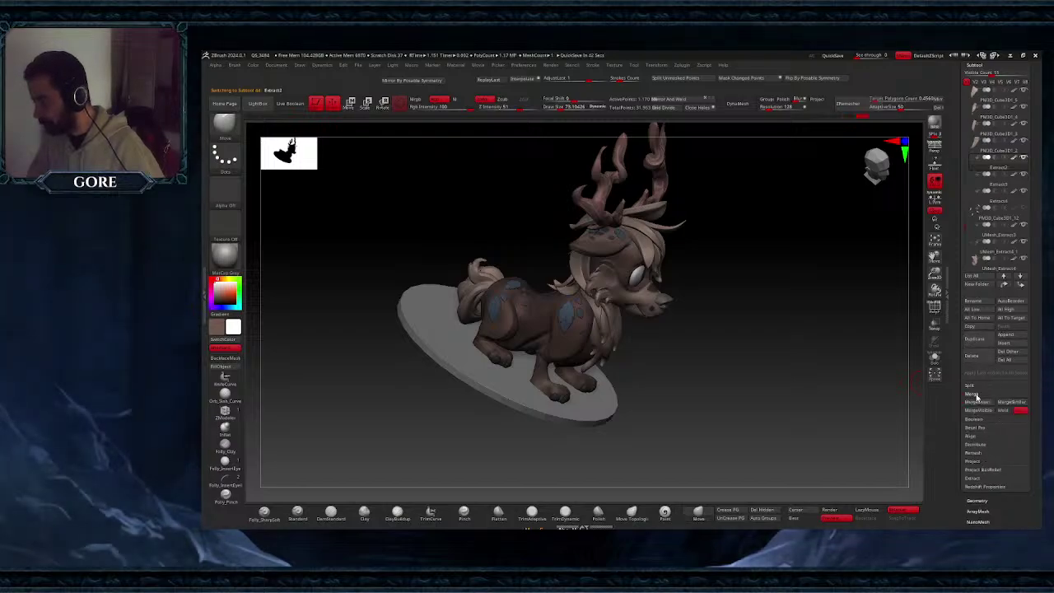
pyautogui.click(980, 404)
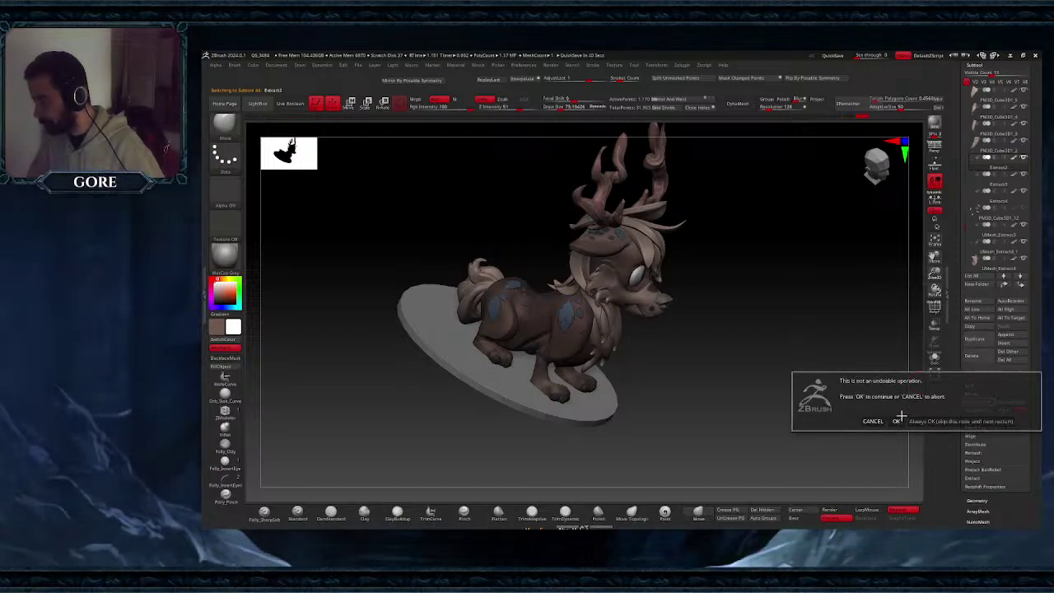
pyautogui.click(896, 420)
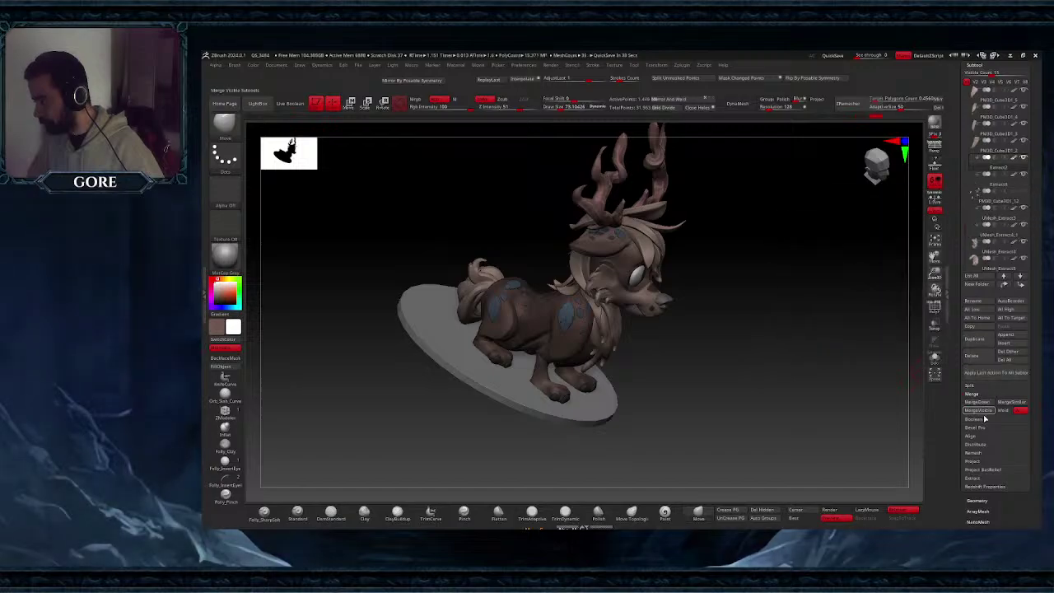
pyautogui.click(977, 402)
pyautogui.click(895, 423)
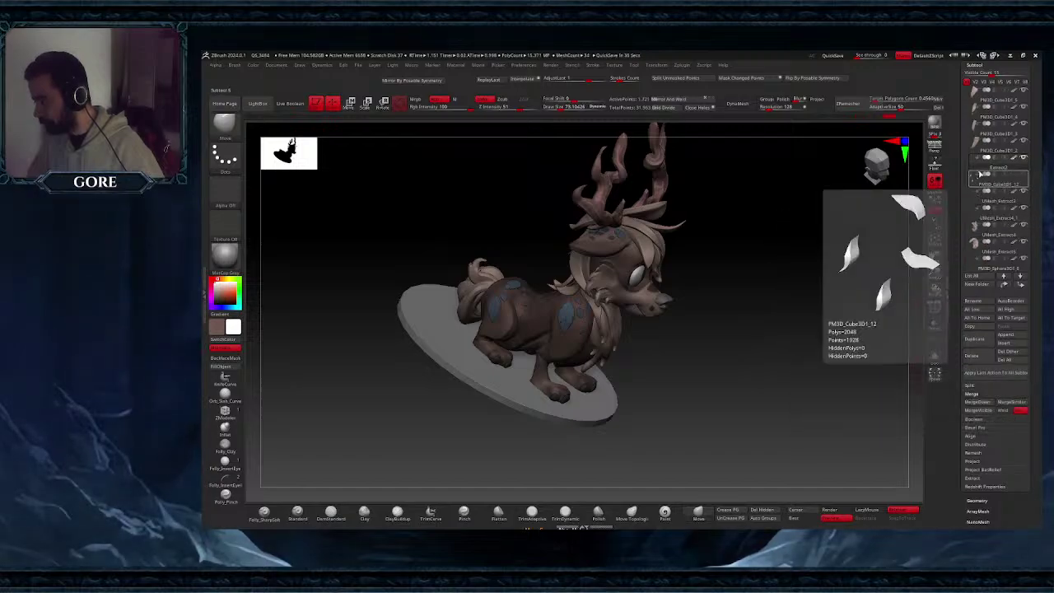
# - Move the merged Extract2 spots below PM3D_Cube3D1_12 and merge them down with UMesh_Extract3
pyautogui.moveTo(1003, 168); pyautogui.dragTo(998, 192)
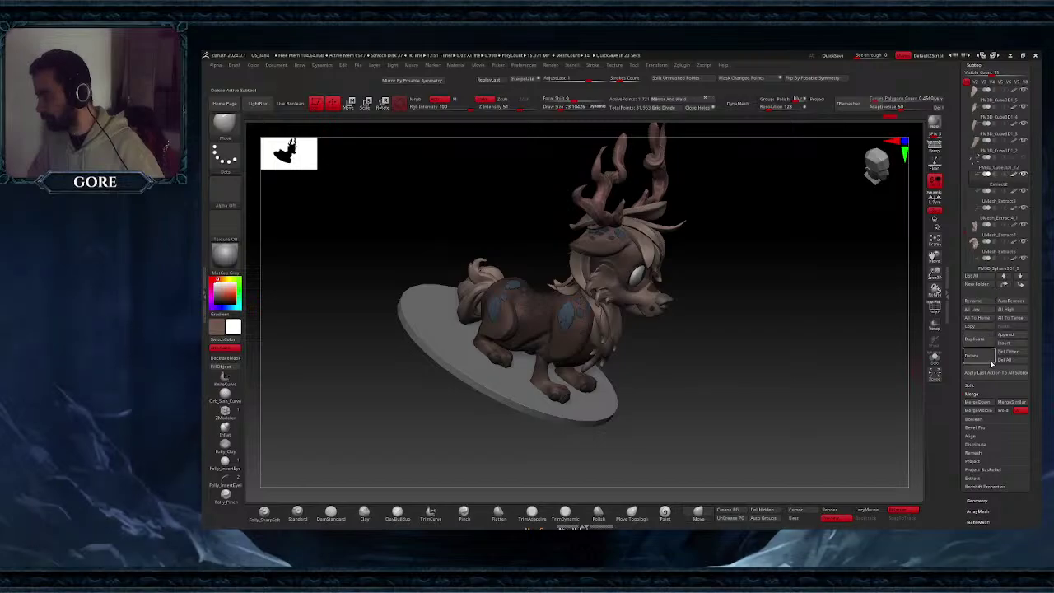
pyautogui.click(970, 403)
pyautogui.click(896, 424)
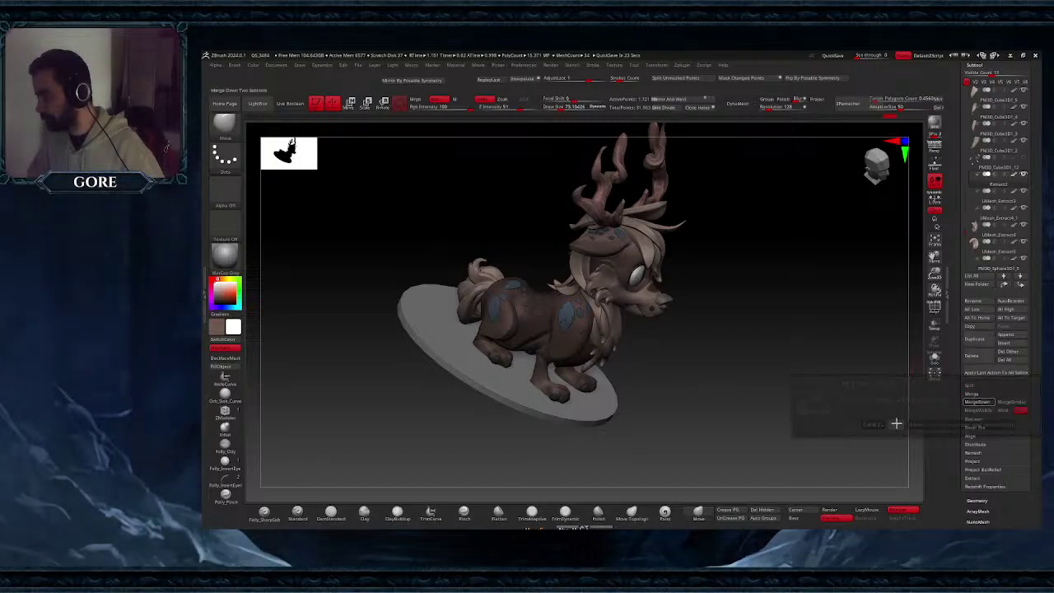
# - Merge the Extract2 spots down with the UMesh_Extract4_1 spots subtool
pyautogui.moveTo(990, 202)
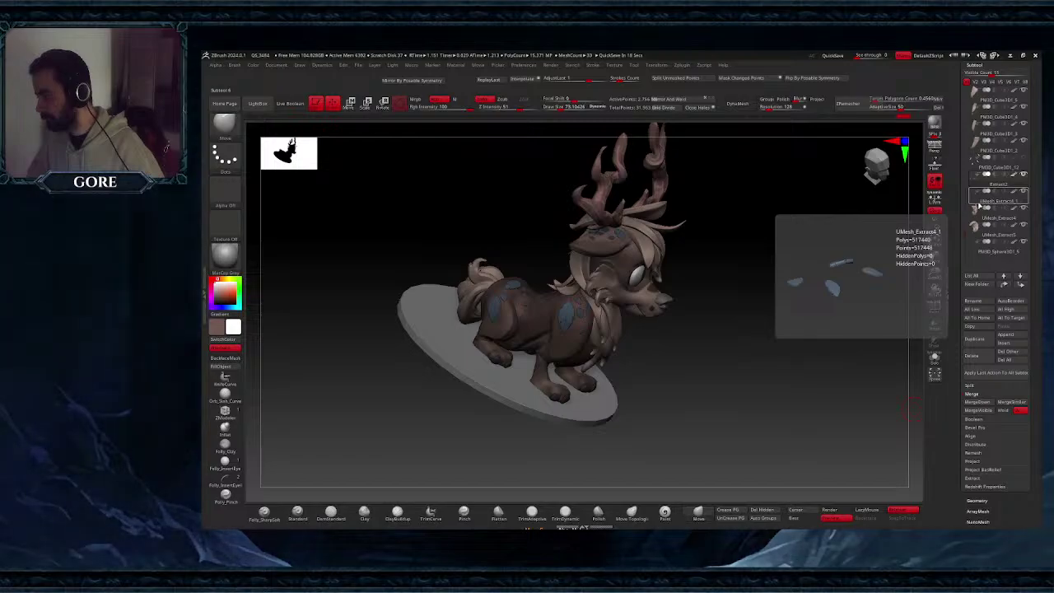
pyautogui.click(974, 200)
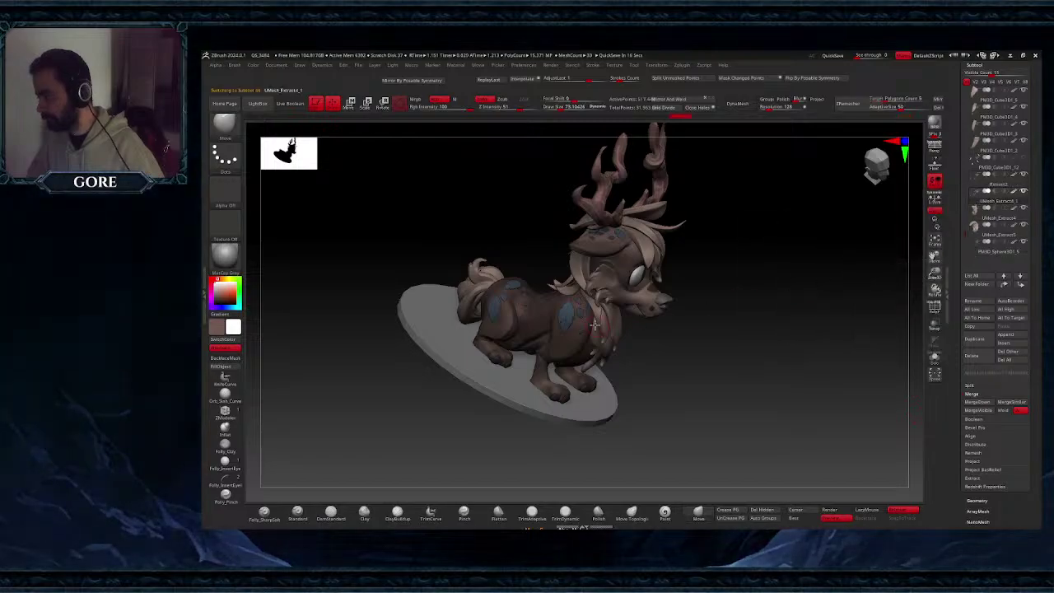
pyautogui.keyDown('alt'); pyautogui.click(568, 319); pyautogui.keyUp('alt')
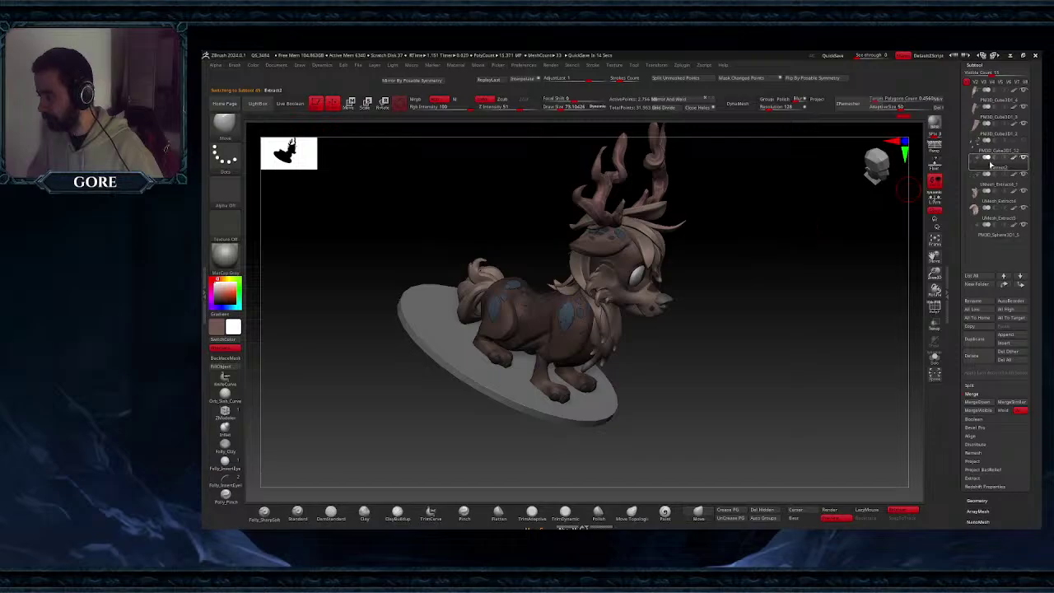
pyautogui.moveTo(979, 169)
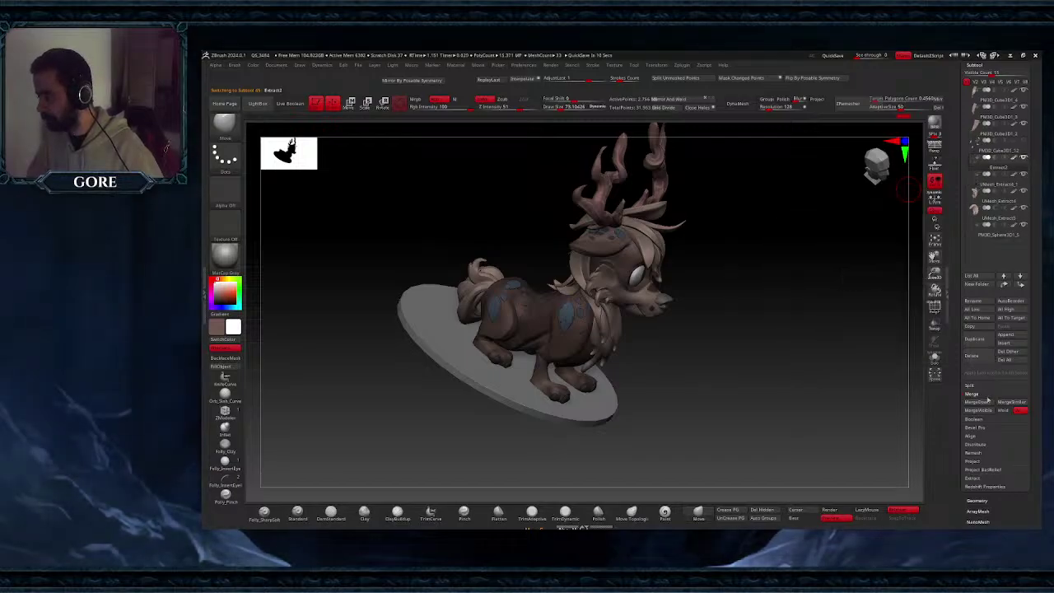
pyautogui.click(988, 403)
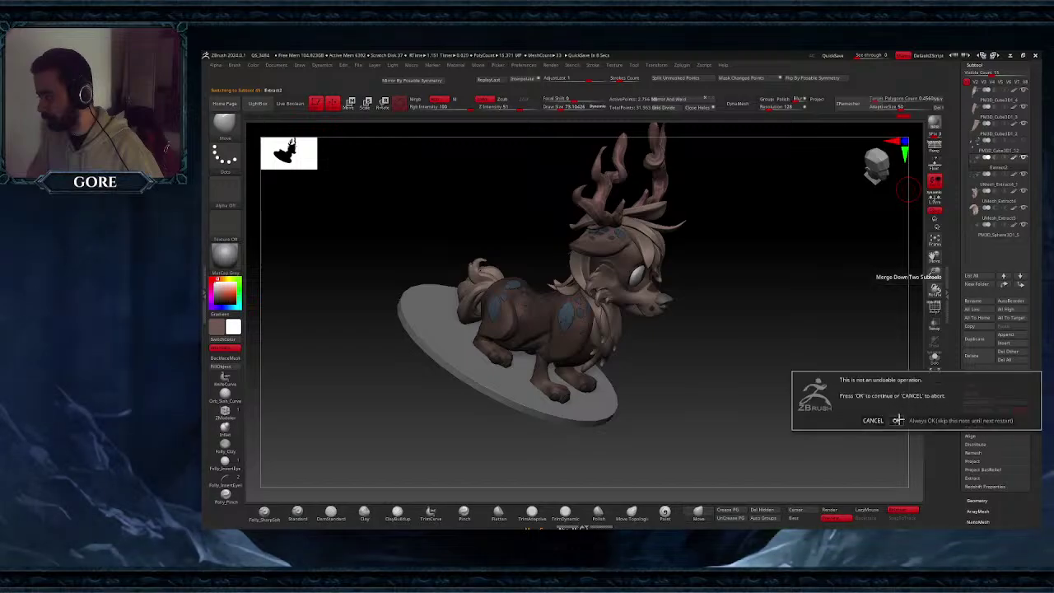
pyautogui.click(897, 420)
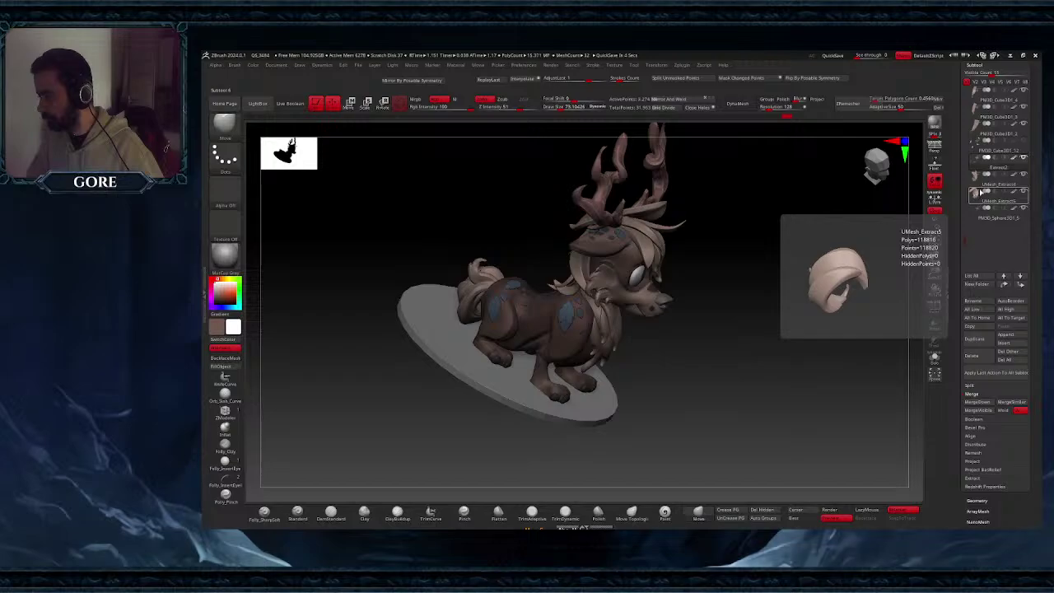
# - Merge the tail hair subtool UMesh_Extract4 down with UMesh_Extract5
pyautogui.click(978, 179)
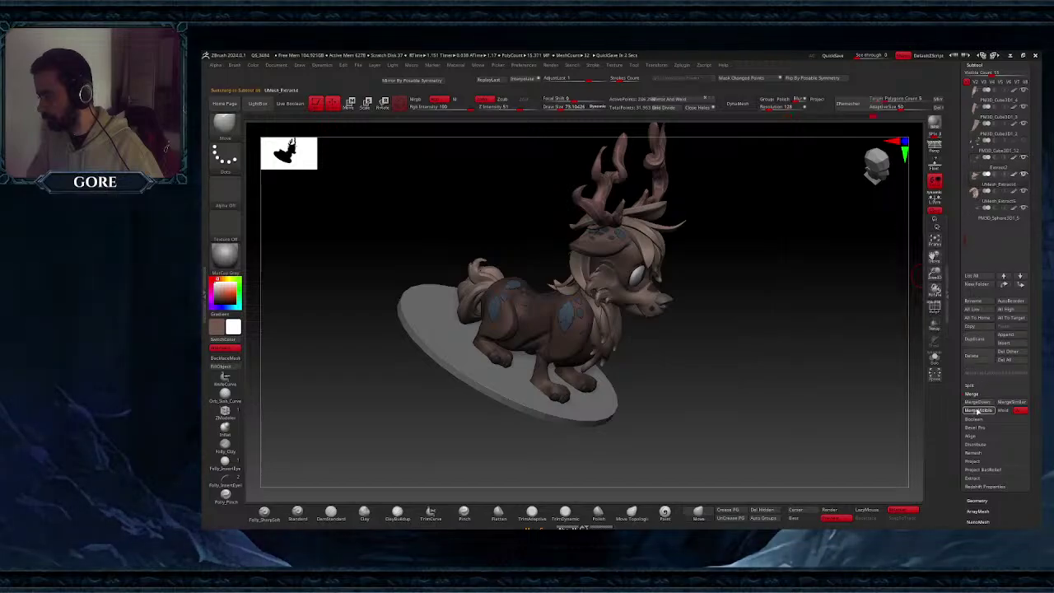
pyautogui.click(977, 411)
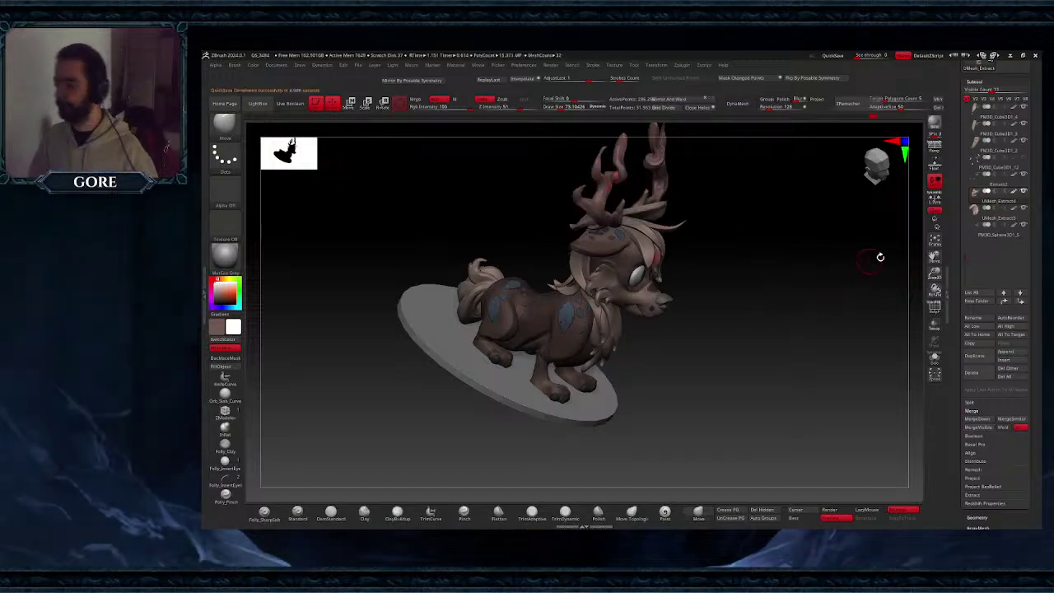
pyautogui.click(982, 420)
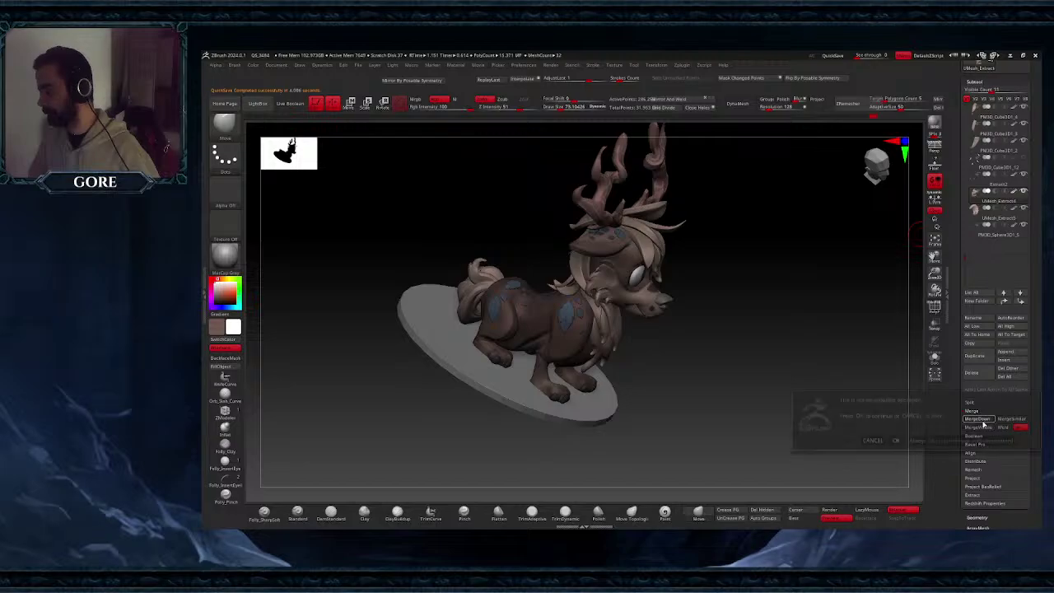
pyautogui.click(896, 440)
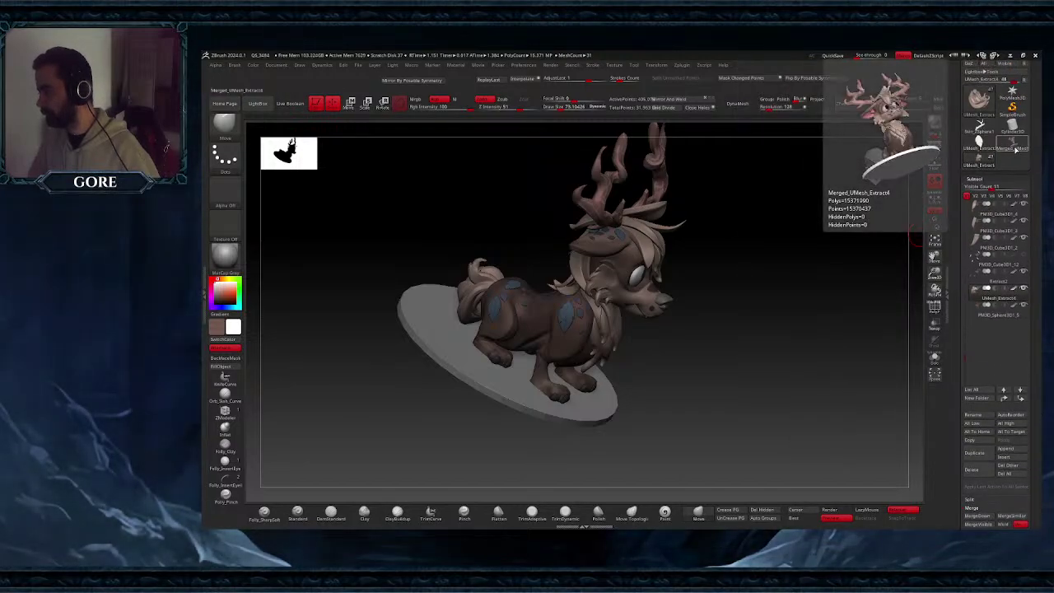
# - Delete the unneeded Merged_UMesh_Extract4 tool and return to the creature's original multi-subtool tool
pyautogui.click(1016, 148)
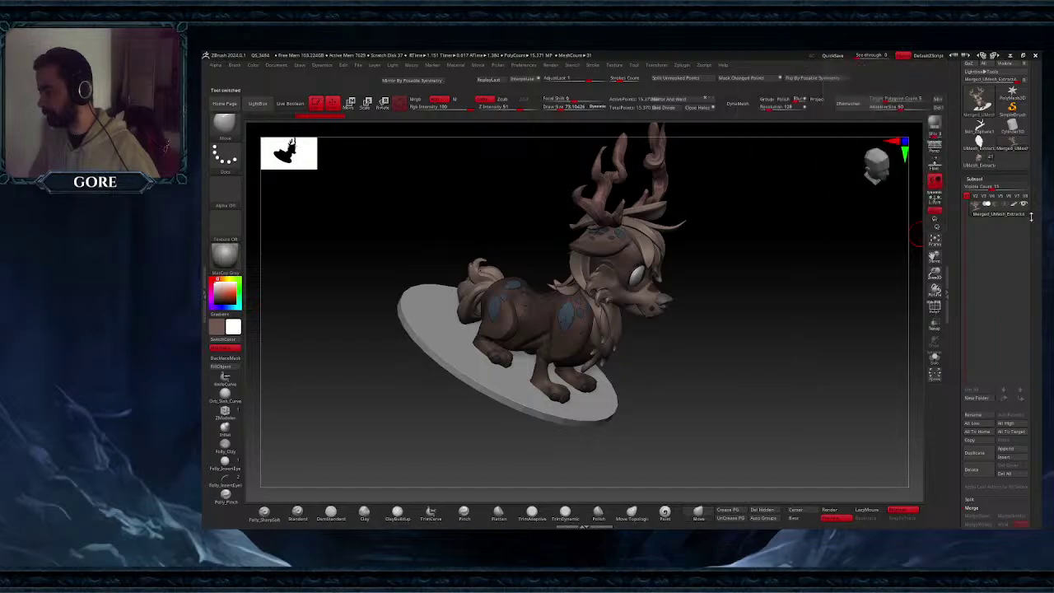
pyautogui.click(974, 470)
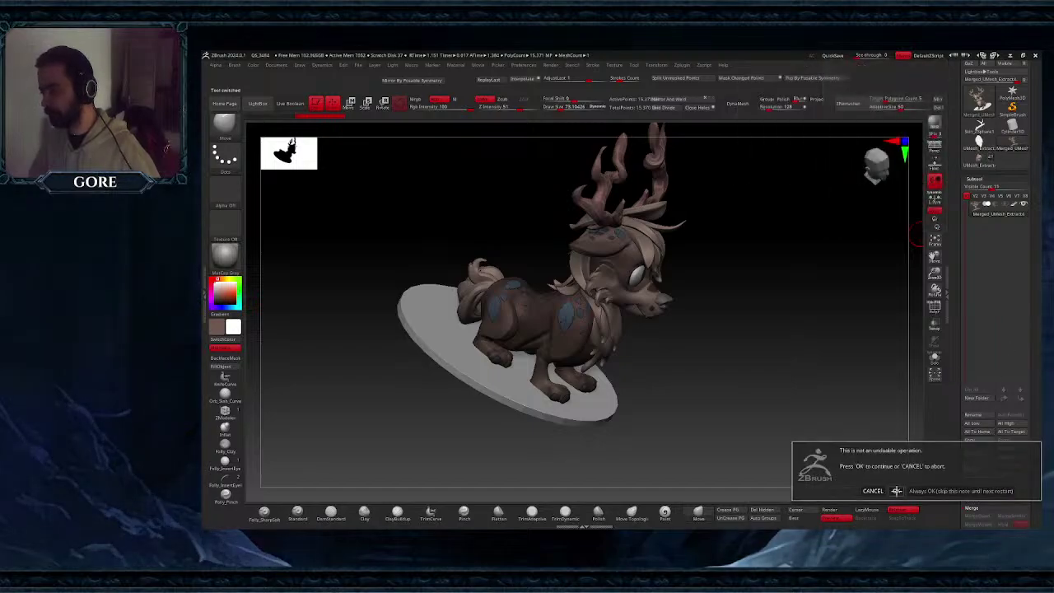
pyautogui.click(904, 464)
pyautogui.click(1013, 143)
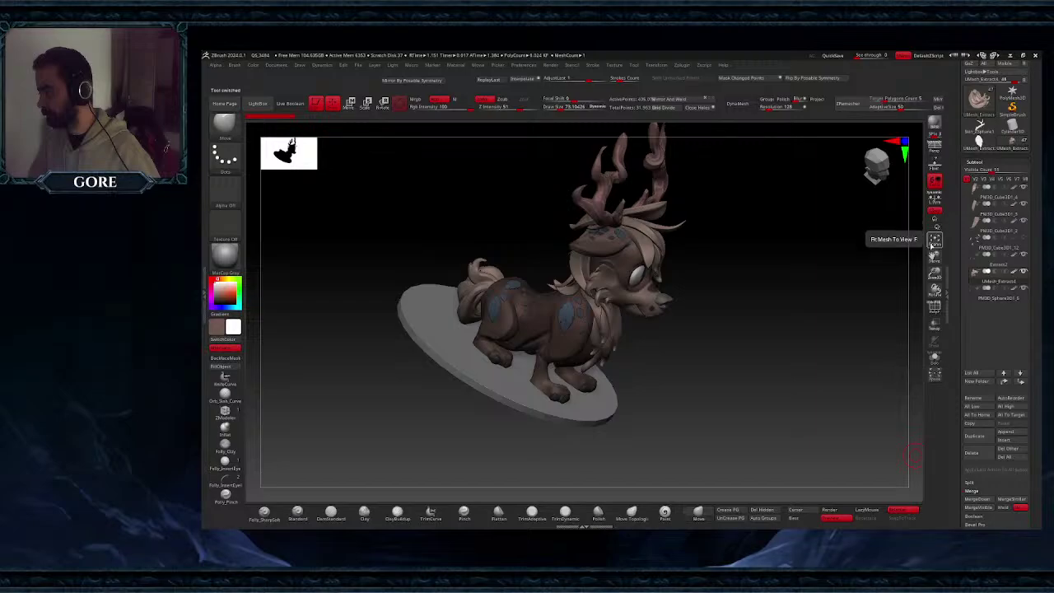
# - Isolate the merged Extract2 spots with the wireframe shown and reconstruct their lower subdivision levels
pyautogui.moveTo(791, 294); pyautogui.dragTo(748, 284)
pyautogui.moveTo(748, 284); pyautogui.dragTo(690, 314, button='right')
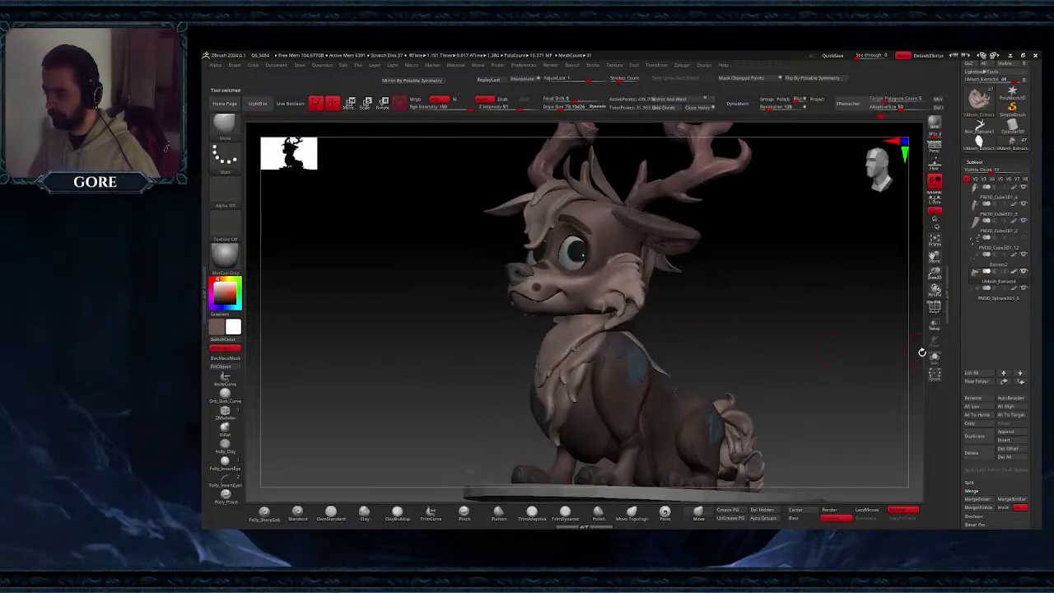
pyautogui.click(973, 266)
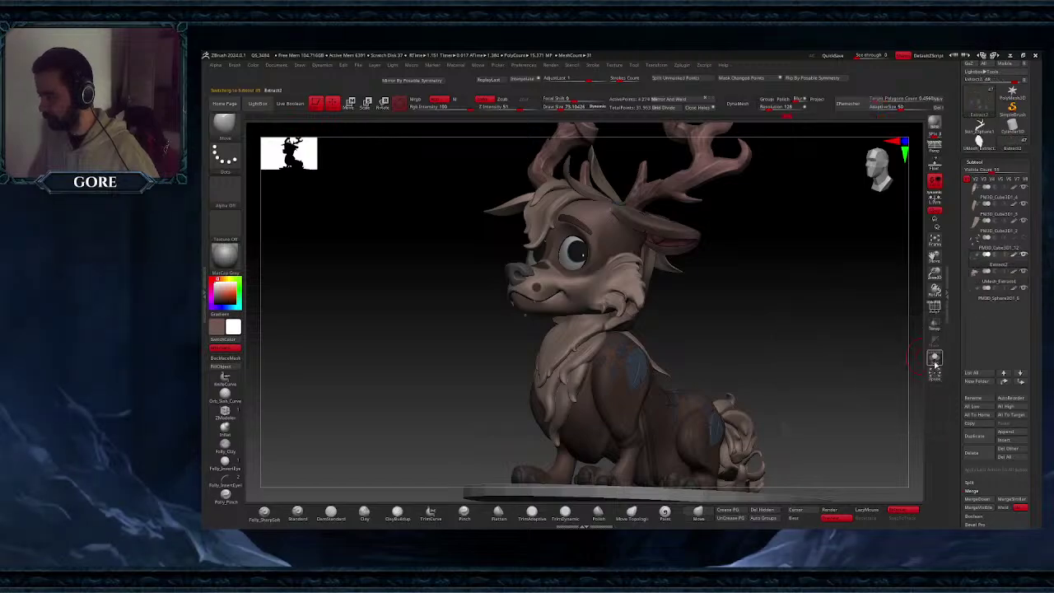
pyautogui.click(935, 362)
pyautogui.click(934, 308)
pyautogui.keyDown('ctrl'); pyautogui.moveTo(677, 378); pyautogui.dragTo(685, 482, button='right'); pyautogui.keyUp('ctrl')
pyautogui.moveTo(953, 443); pyautogui.dragTo(945, 352)
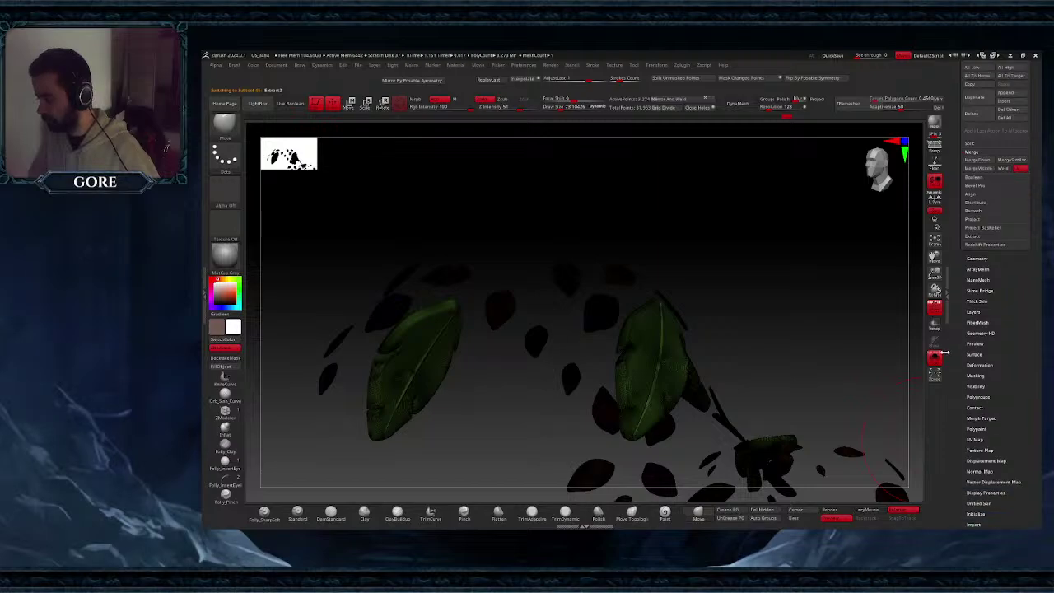
pyautogui.click(977, 259)
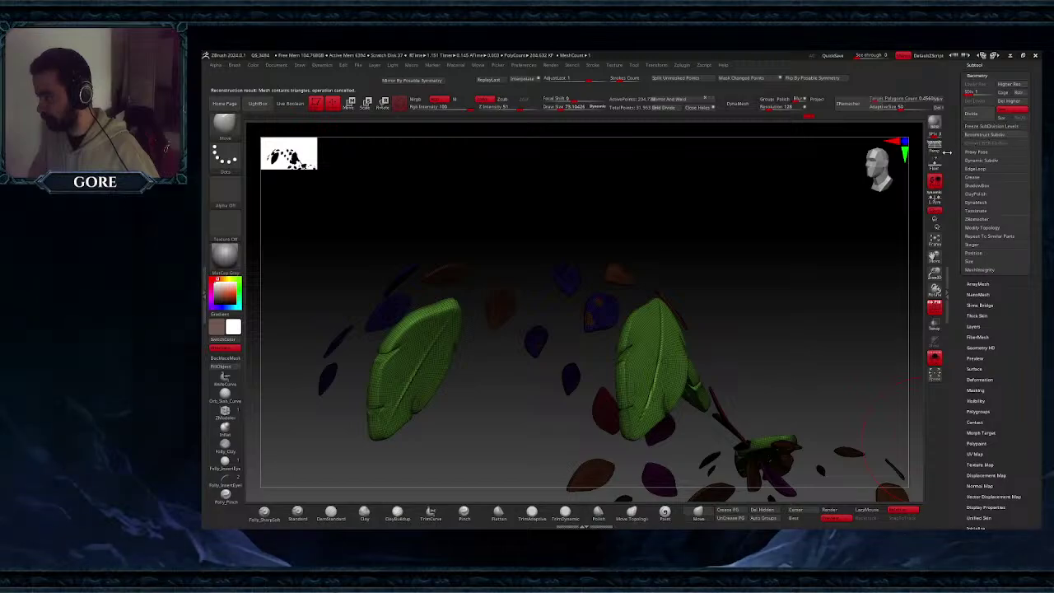
# - Make the merged tail hair UMesh_Extract4 active and reconstruct its lower subdivision levels
pyautogui.moveTo(959, 72); pyautogui.dragTo(964, 88)
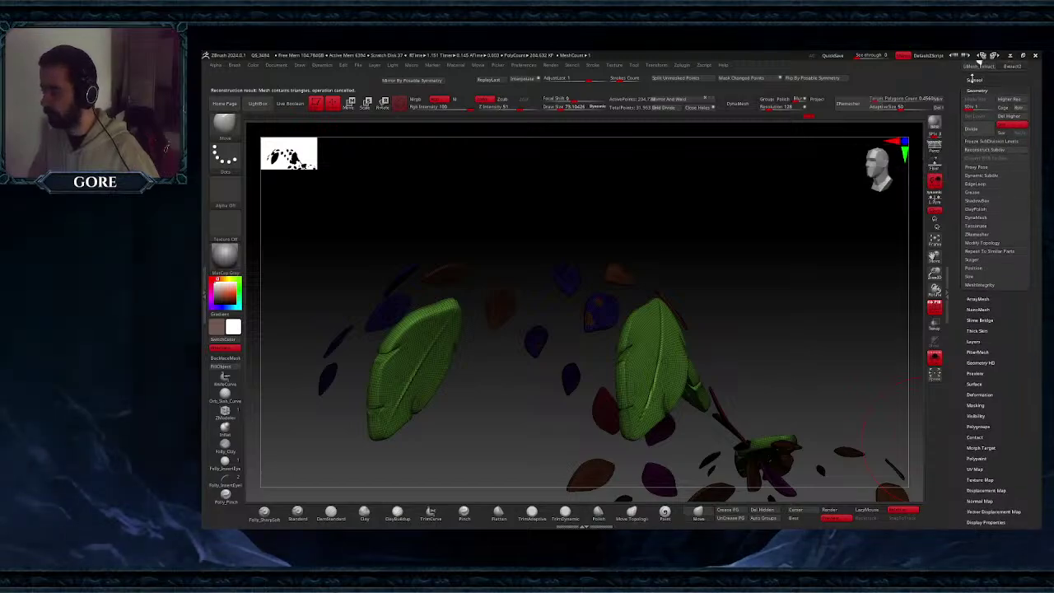
pyautogui.click(975, 80)
pyautogui.click(973, 200)
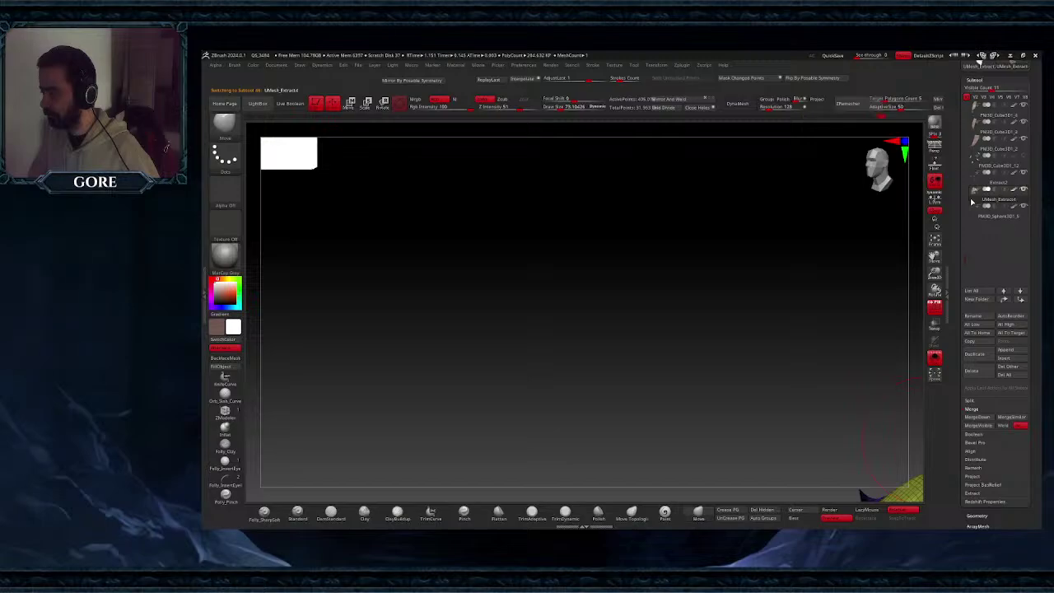
pyautogui.moveTo(958, 442); pyautogui.dragTo(959, 340)
pyautogui.click(980, 410)
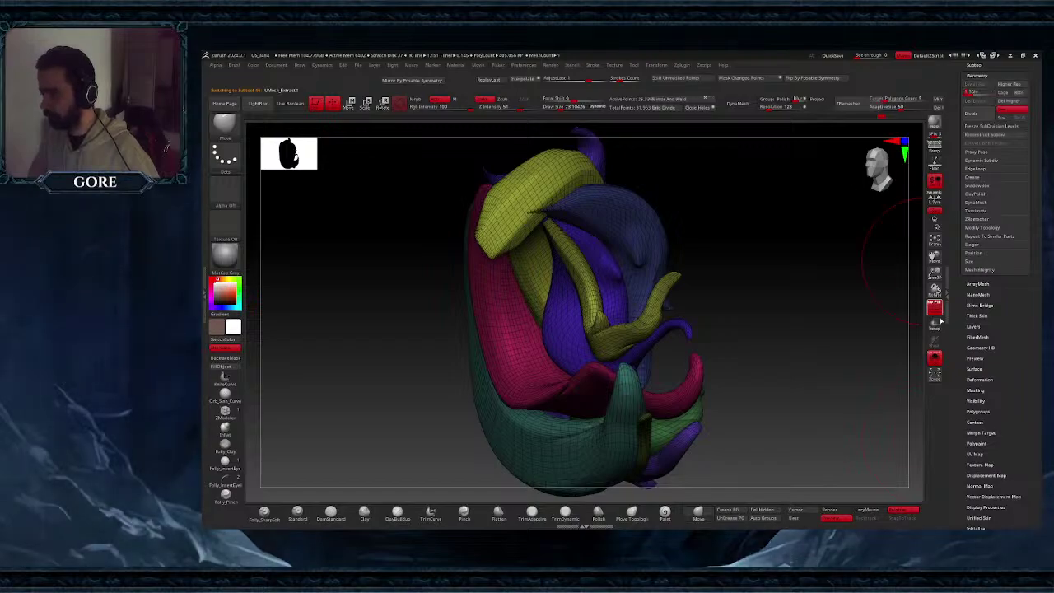
pyautogui.click(992, 133)
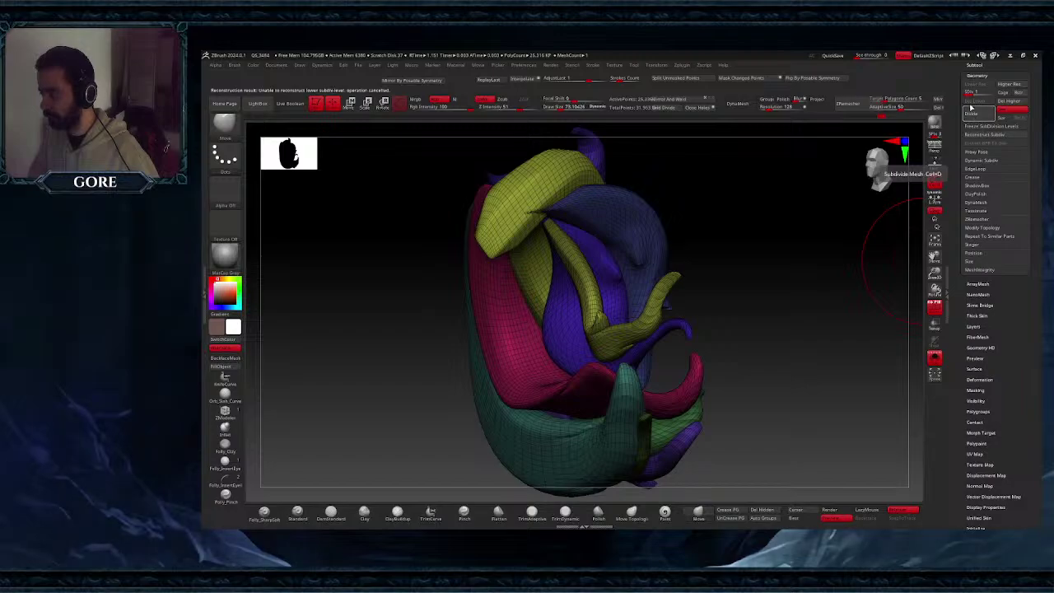
pyautogui.moveTo(983, 90); pyautogui.dragTo(969, 94)
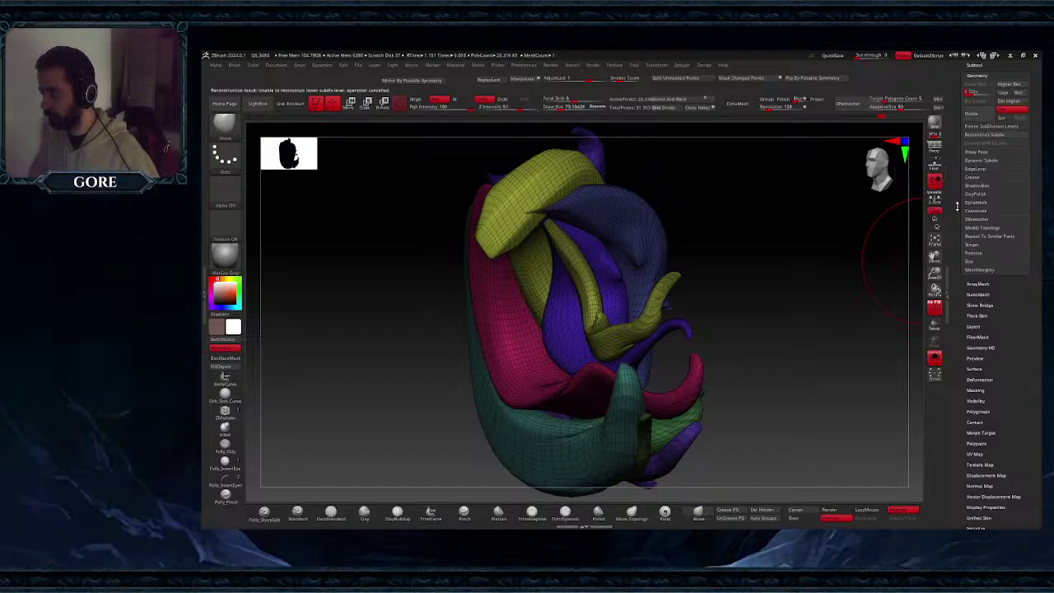
# - Turn off isolation to show the whole creature and make the body the active subtool
pyautogui.scroll(2, 956, 206)
pyautogui.click(974, 101)
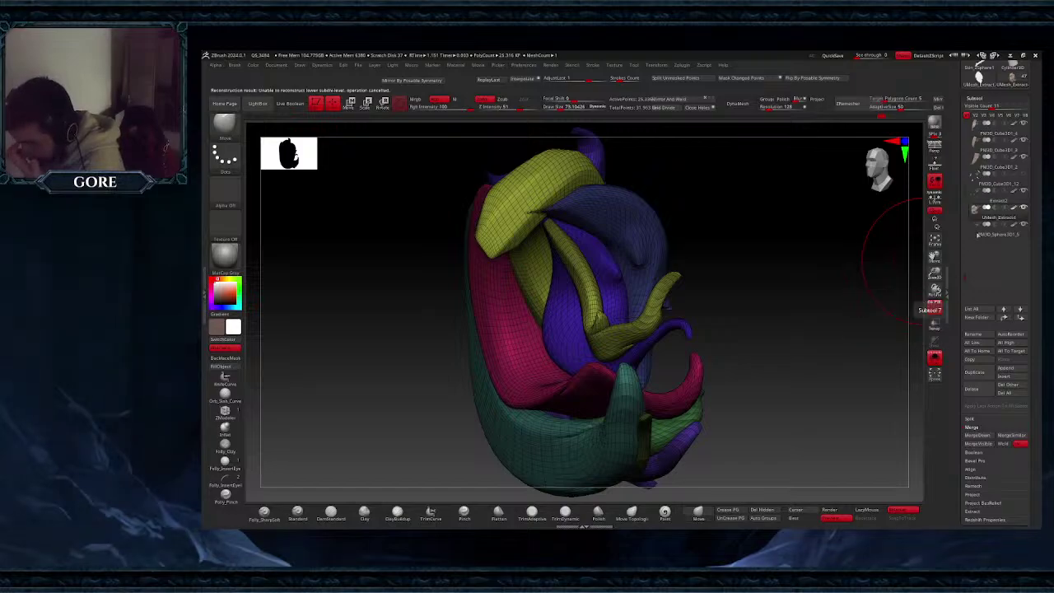
pyautogui.moveTo(976, 171)
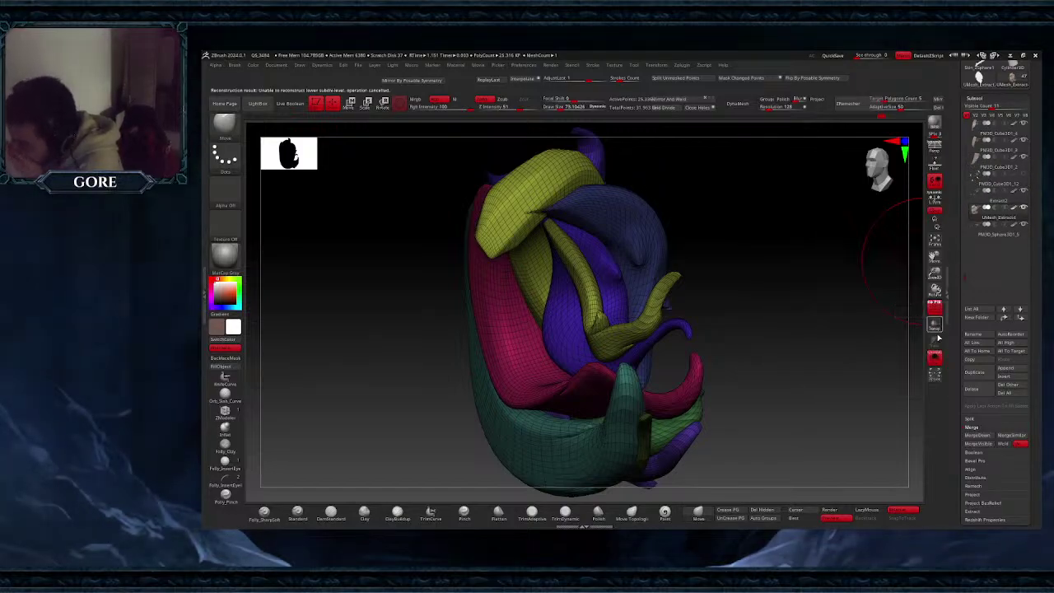
pyautogui.click(935, 360)
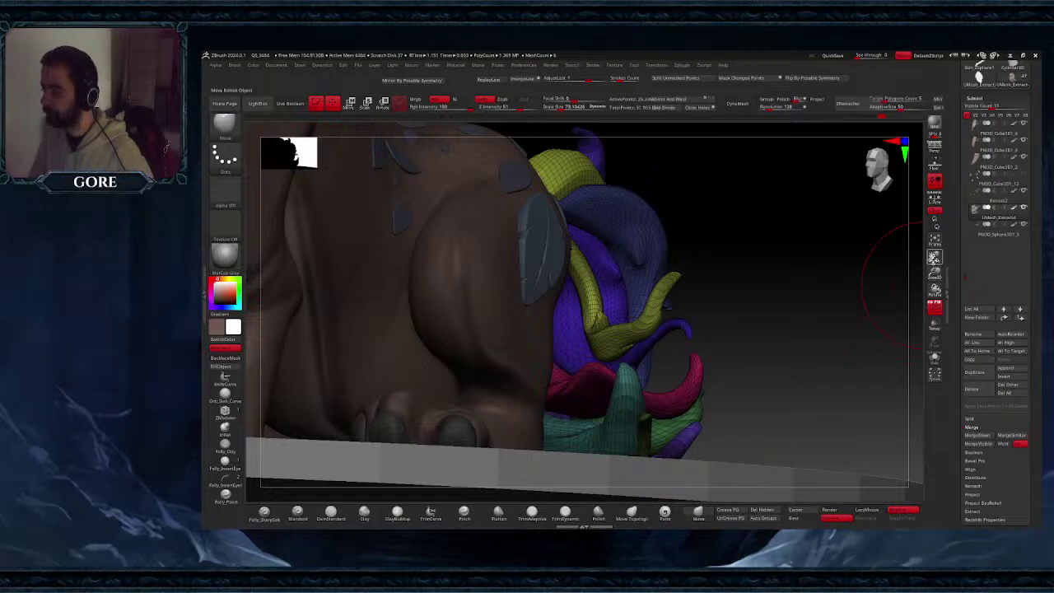
pyautogui.moveTo(935, 258); pyautogui.dragTo(961, 336)
pyautogui.keyDown('ctrl'); pyautogui.moveTo(779, 349); pyautogui.dragTo(706, 322, button='right'); pyautogui.keyUp('ctrl')
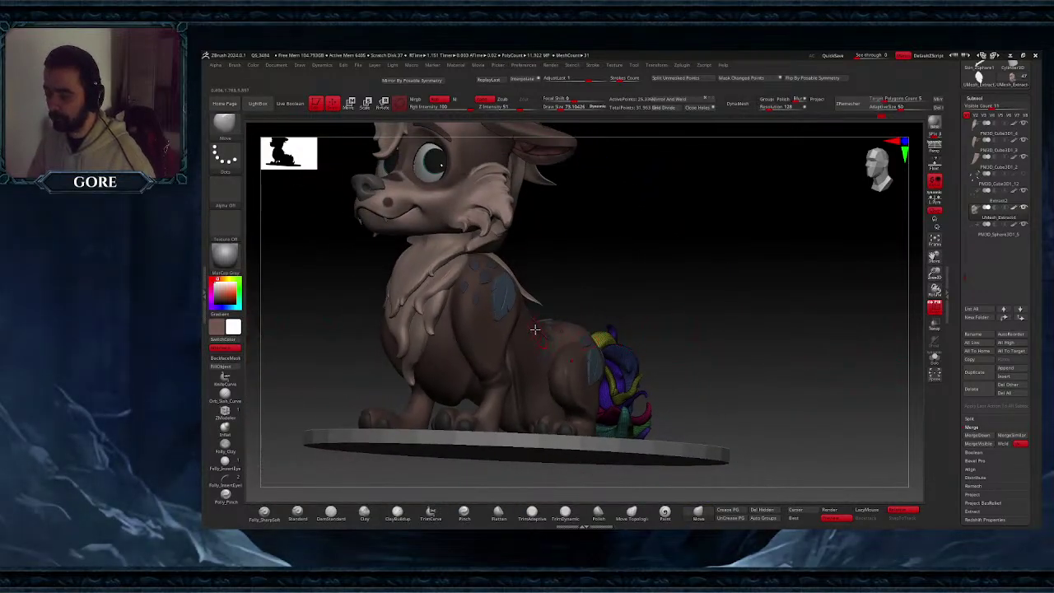
pyautogui.keyDown('alt'); pyautogui.click(480, 339); pyautogui.keyUp('alt')
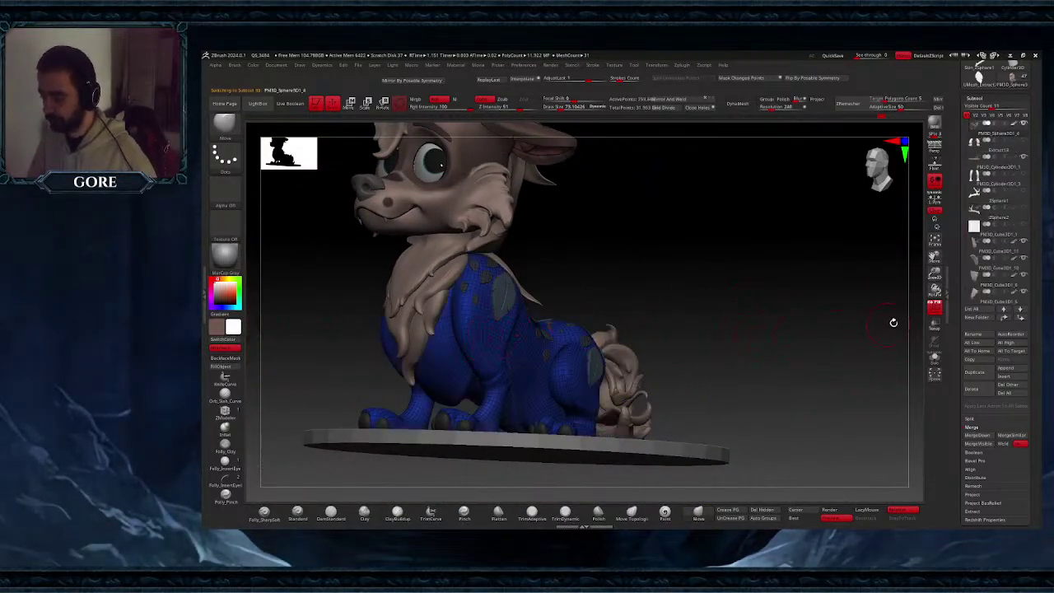
# - Switch all subtools to their lowest subdivision level and hide the wireframe
pyautogui.click(975, 342)
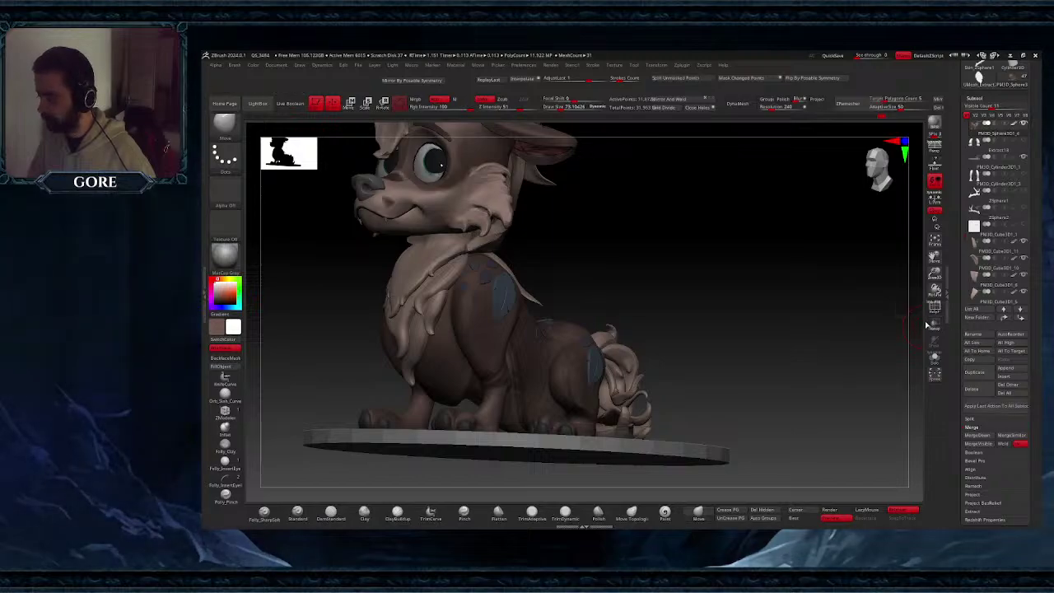
pyautogui.moveTo(741, 376); pyautogui.dragTo(754, 352)
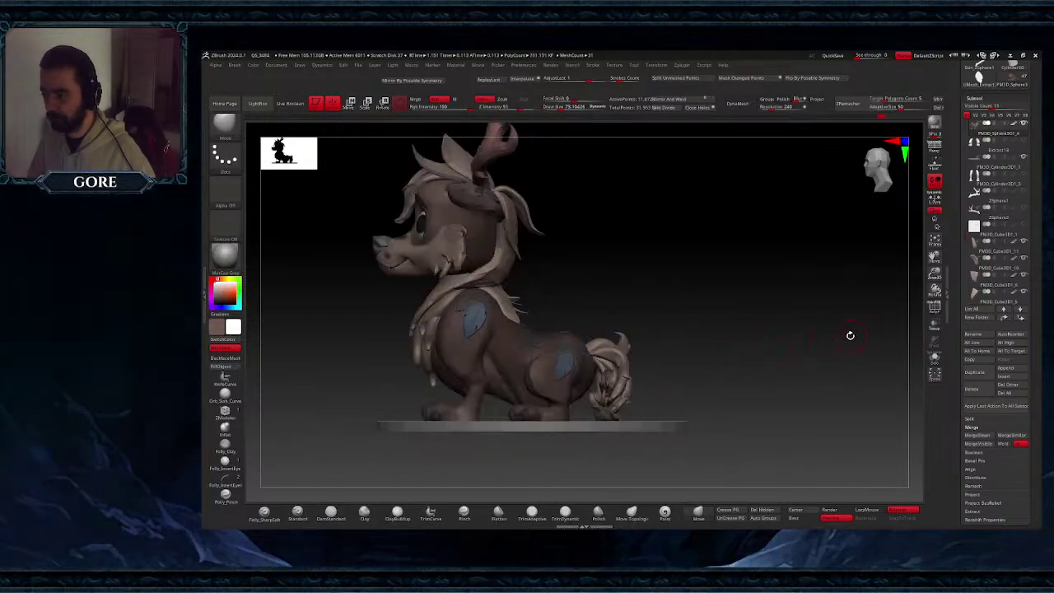
pyautogui.keyDown('ctrl'); pyautogui.moveTo(934, 275); pyautogui.dragTo(818, 318, button='right'); pyautogui.keyUp('ctrl')
pyautogui.keyDown('ctrl'); pyautogui.moveTo(778, 354); pyautogui.dragTo(759, 318, button='right'); pyautogui.keyUp('ctrl')
# - Make the eyes the active subtool and quick-save the project
pyautogui.keyDown('alt'); pyautogui.click(580, 259); pyautogui.keyUp('alt')
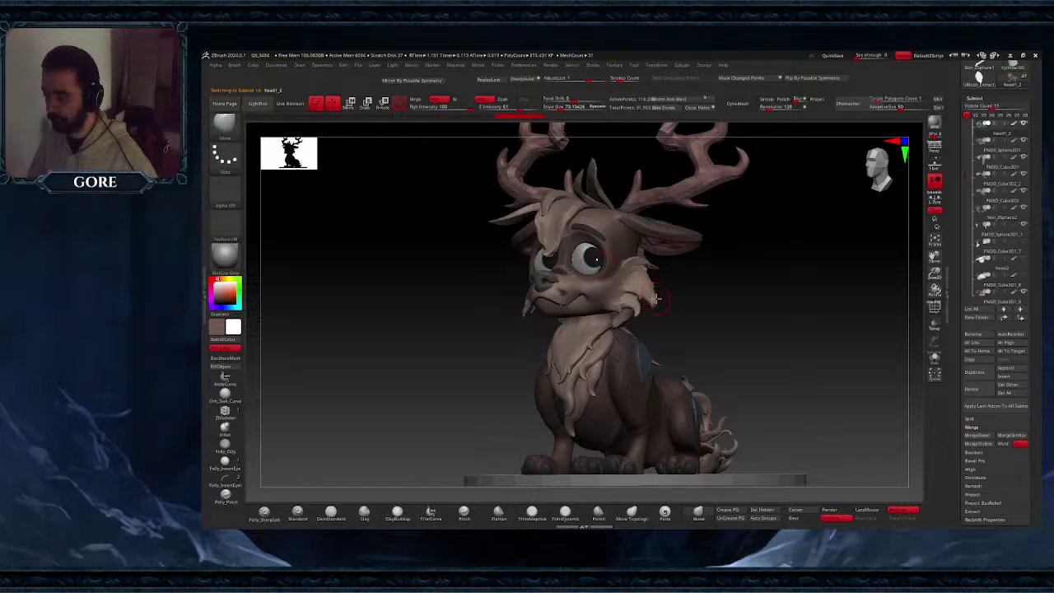
pyautogui.moveTo(655, 284); pyautogui.dragTo(673, 321, button='right')
pyautogui.click(832, 55)
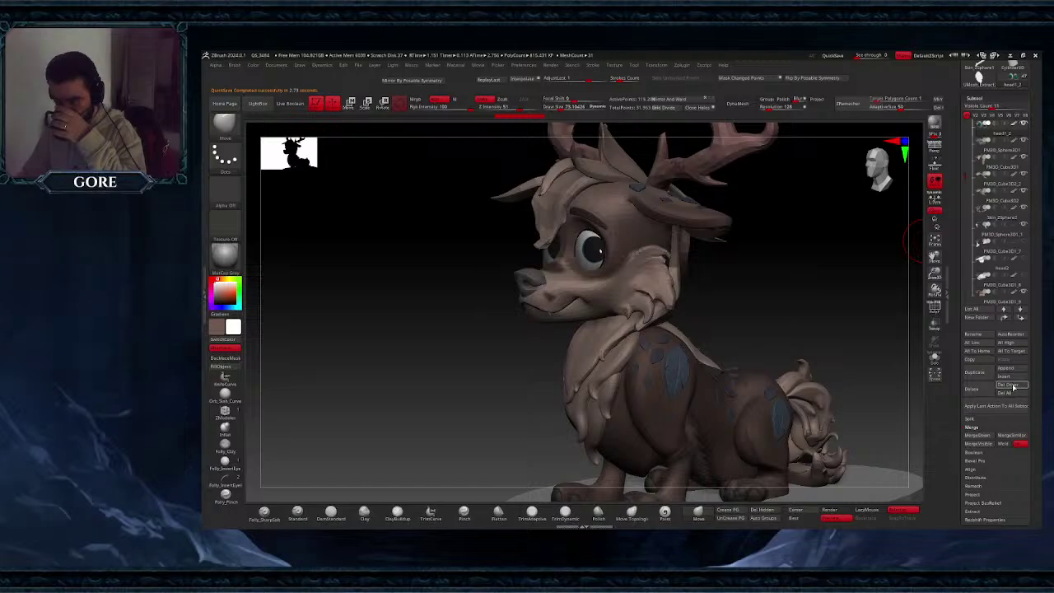
# - Switch all subtools to their highest subdivision level and fit the whole creature in view
pyautogui.moveTo(957, 406); pyautogui.dragTo(958, 360)
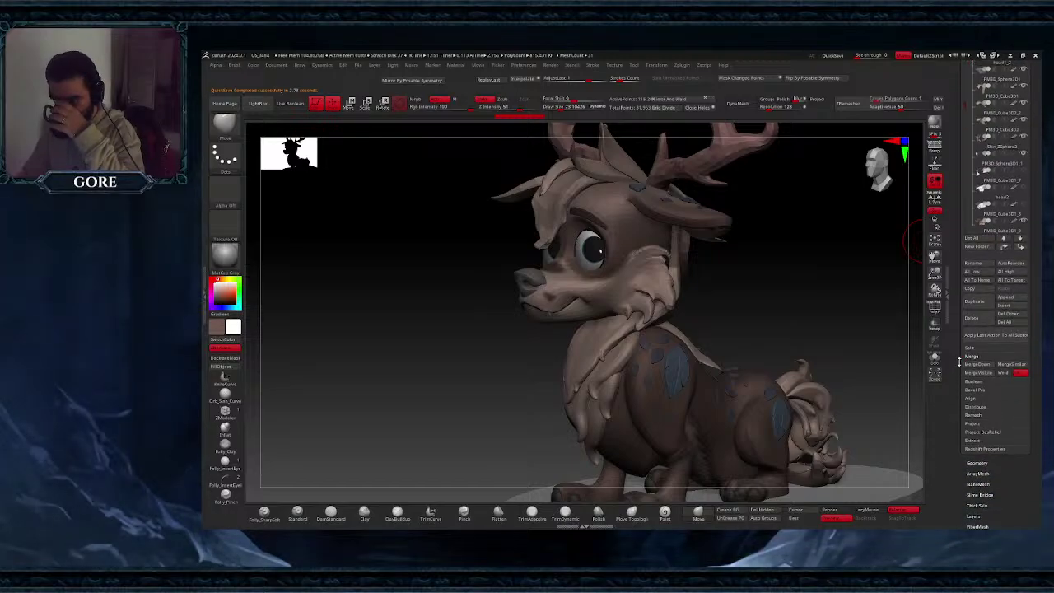
pyautogui.moveTo(959, 183); pyautogui.dragTo(957, 280)
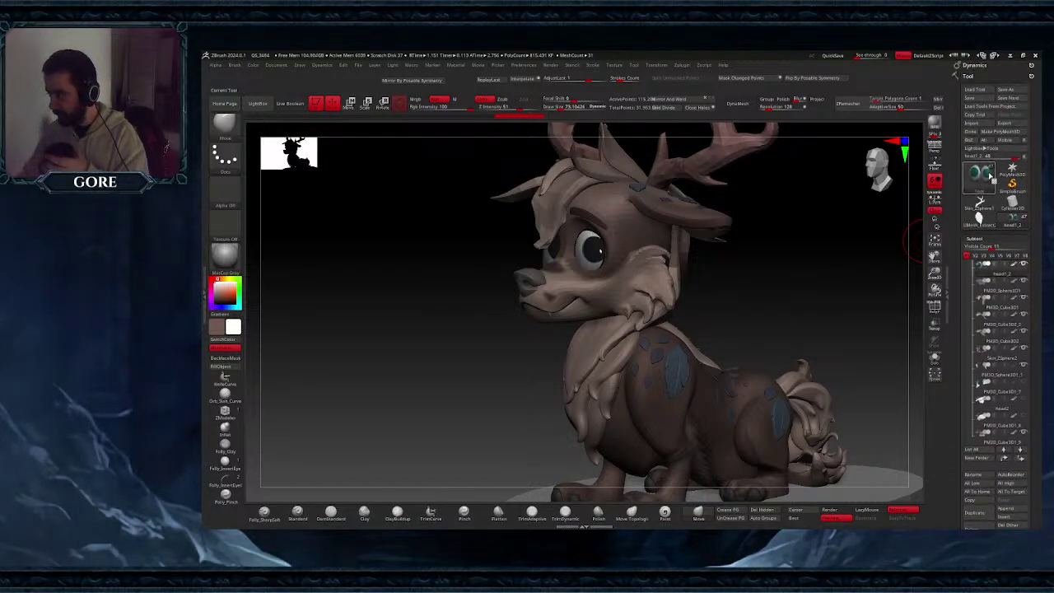
pyautogui.click(969, 240)
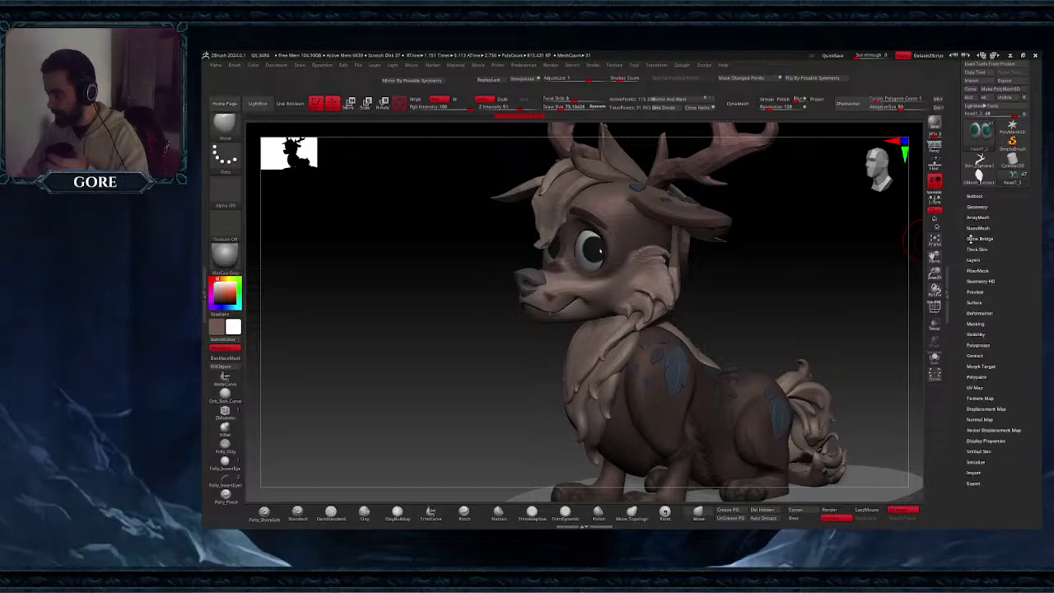
pyautogui.click(977, 198)
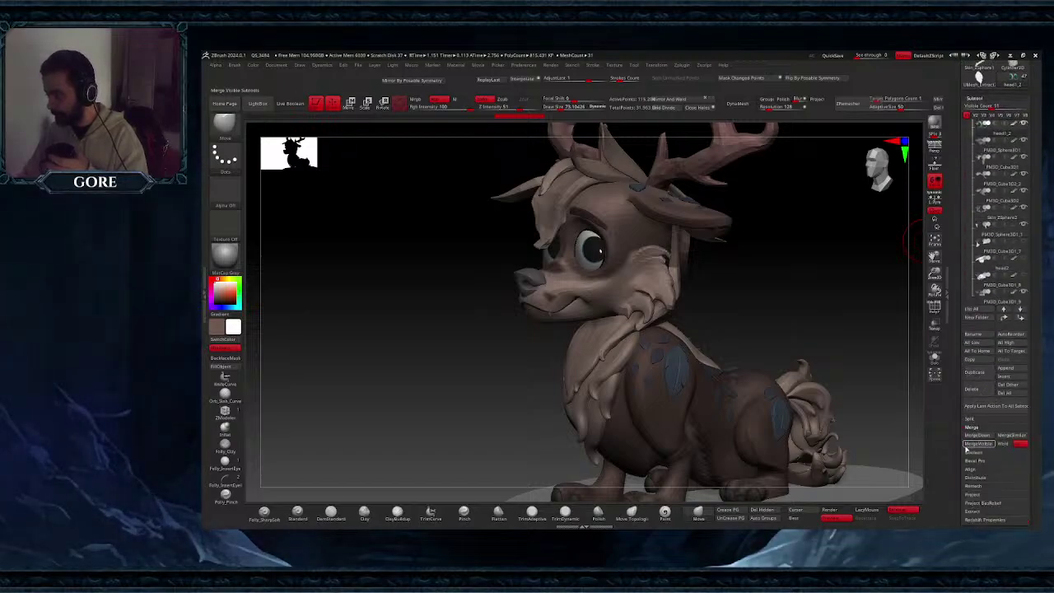
pyautogui.moveTo(956, 444); pyautogui.dragTo(957, 391)
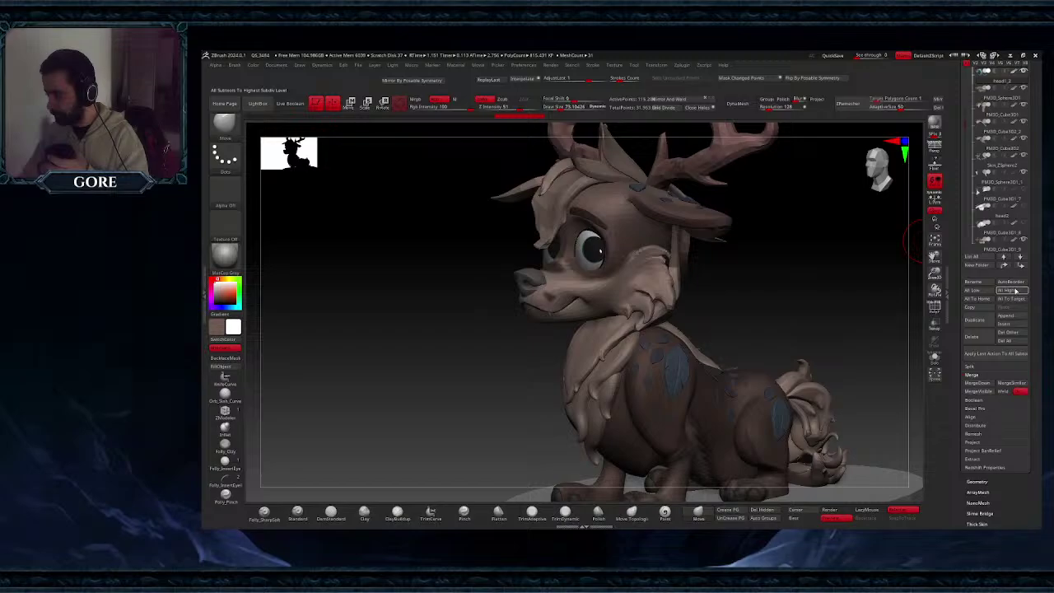
pyautogui.click(1014, 292)
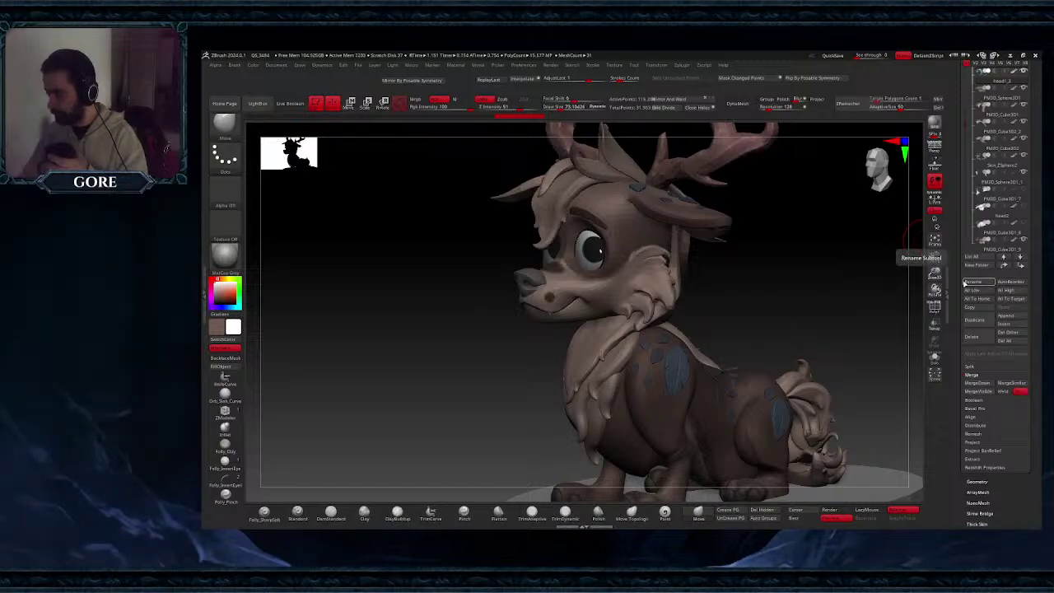
pyautogui.click(935, 244)
pyautogui.moveTo(792, 276); pyautogui.dragTo(880, 281)
pyautogui.moveTo(937, 260); pyautogui.dragTo(995, 263)
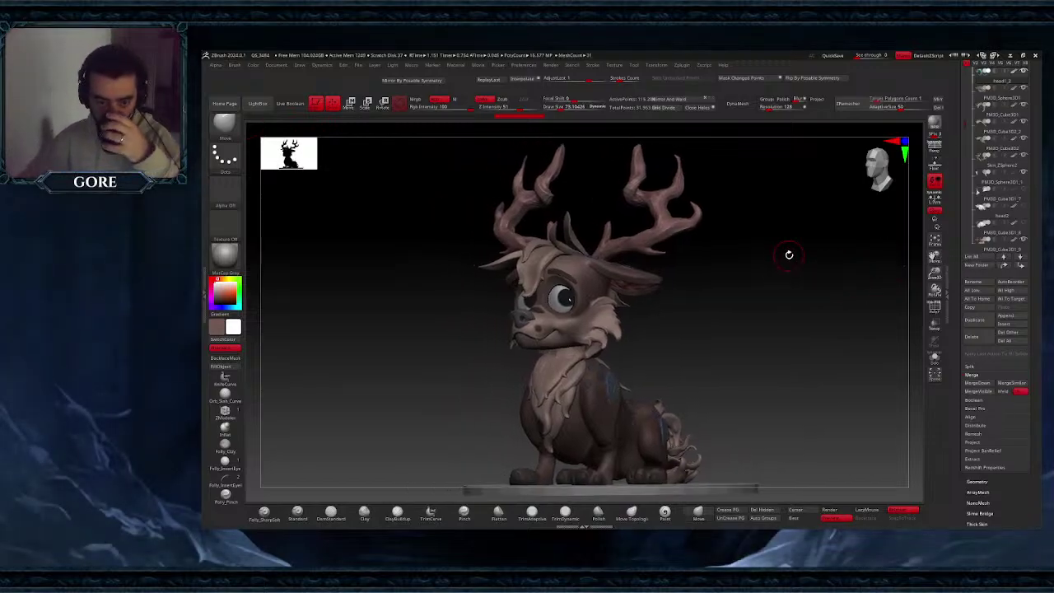
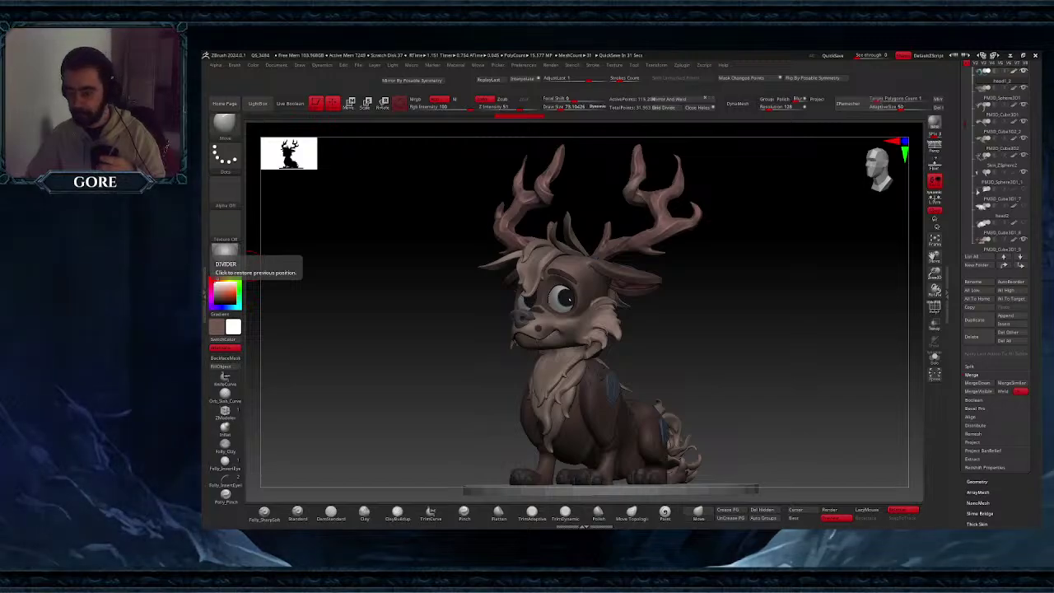
pyautogui.moveTo(412, 346); pyautogui.dragTo(362, 387)
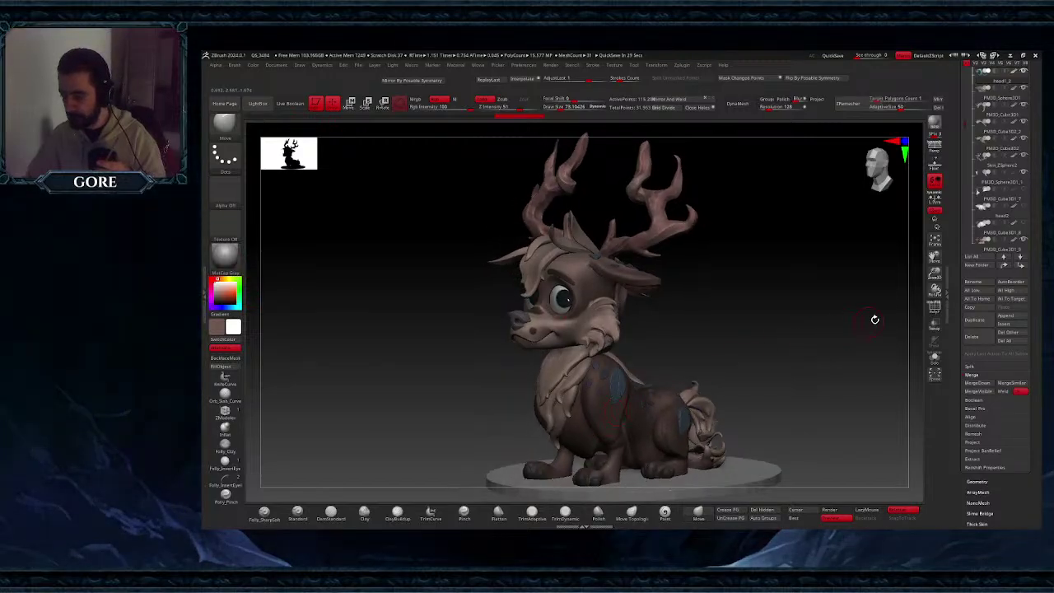
pyautogui.moveTo(934, 257); pyautogui.dragTo(919, 168)
pyautogui.moveTo(803, 289); pyautogui.dragTo(743, 353)
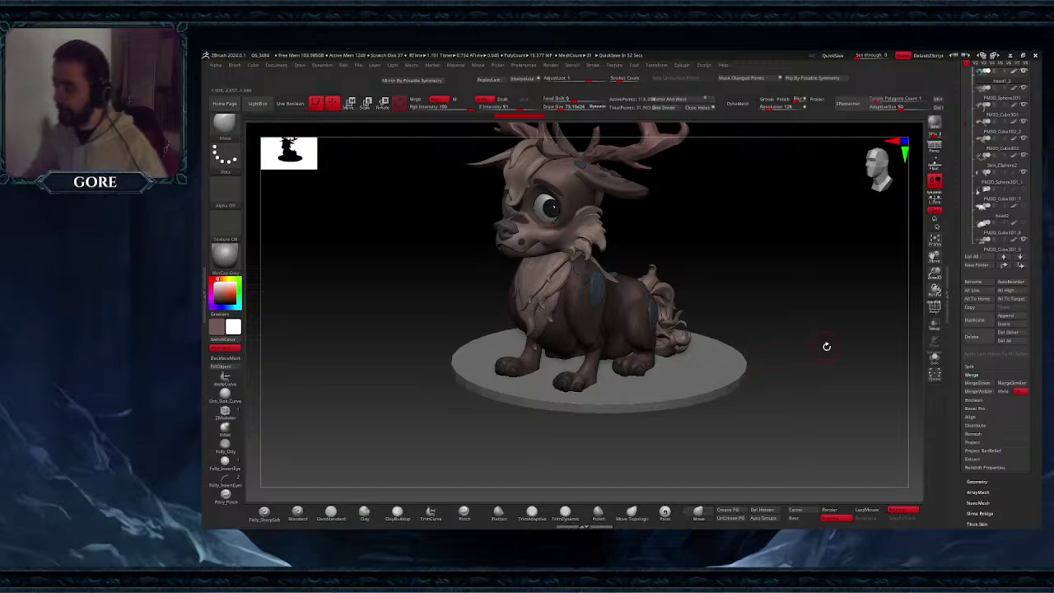
pyautogui.click(935, 361)
pyautogui.moveTo(778, 368); pyautogui.dragTo(658, 376)
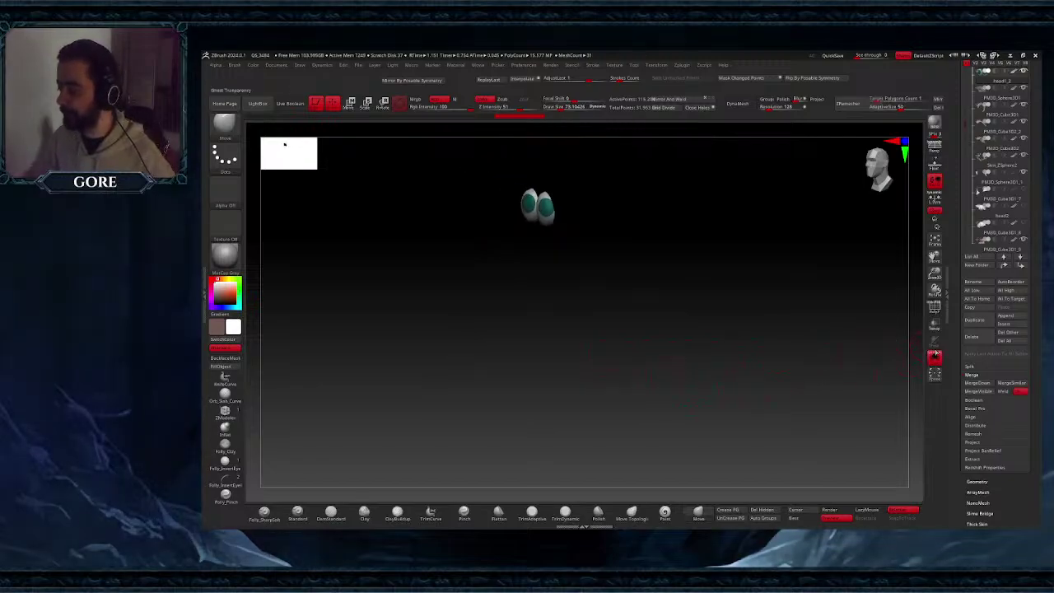
pyautogui.click(935, 360)
pyautogui.keyDown('alt'); pyautogui.click(768, 351); pyautogui.keyUp('alt')
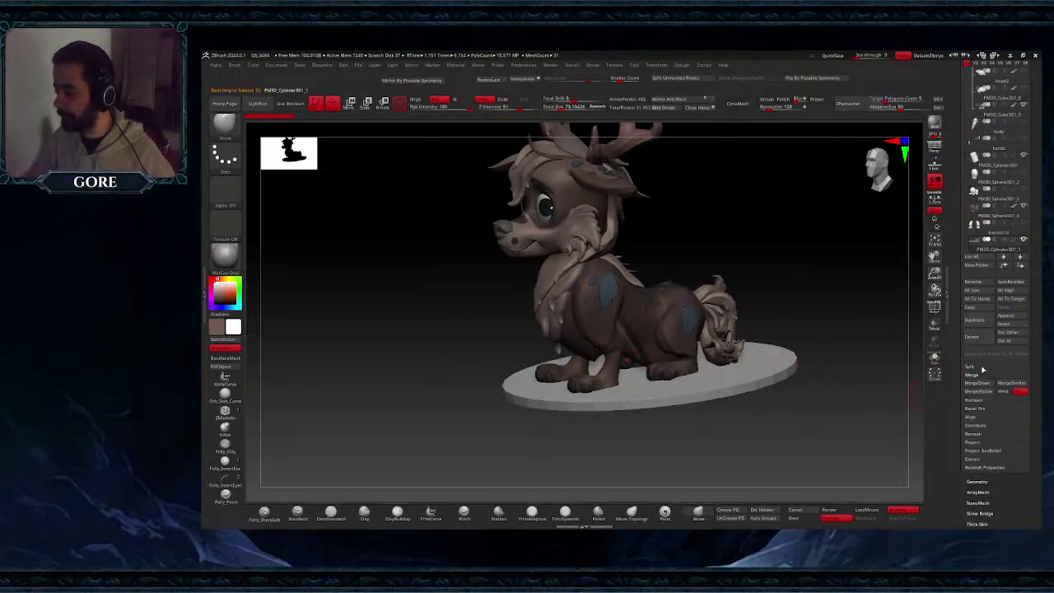
pyautogui.click(934, 357)
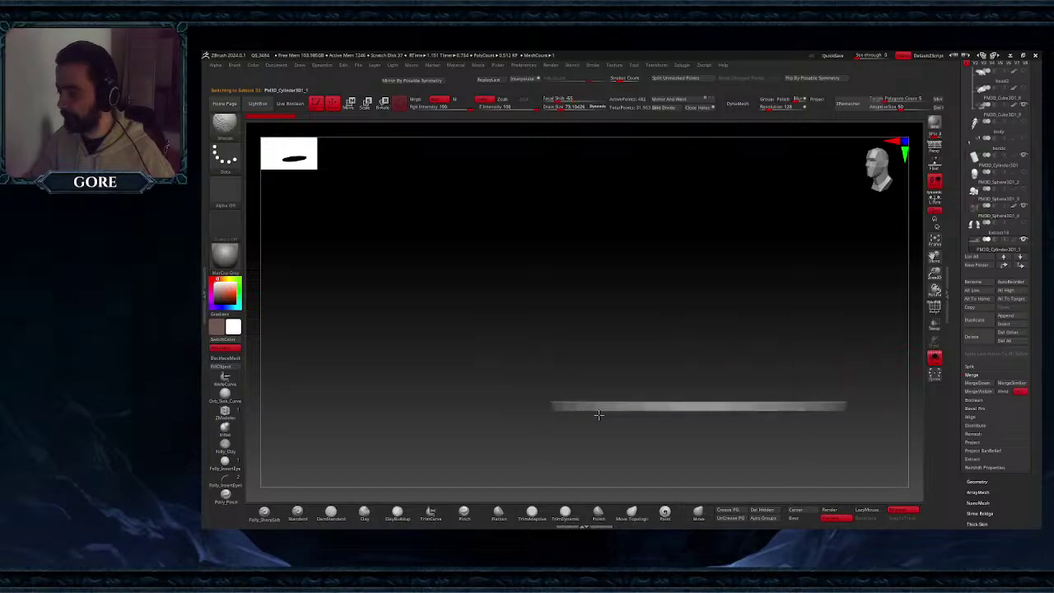
pyautogui.click(935, 358)
# - Make the creature's body the active subtool and isolate it, with the front paws in view
pyautogui.keyDown('alt'); pyautogui.click(641, 377); pyautogui.keyUp('alt')
pyautogui.click(935, 358)
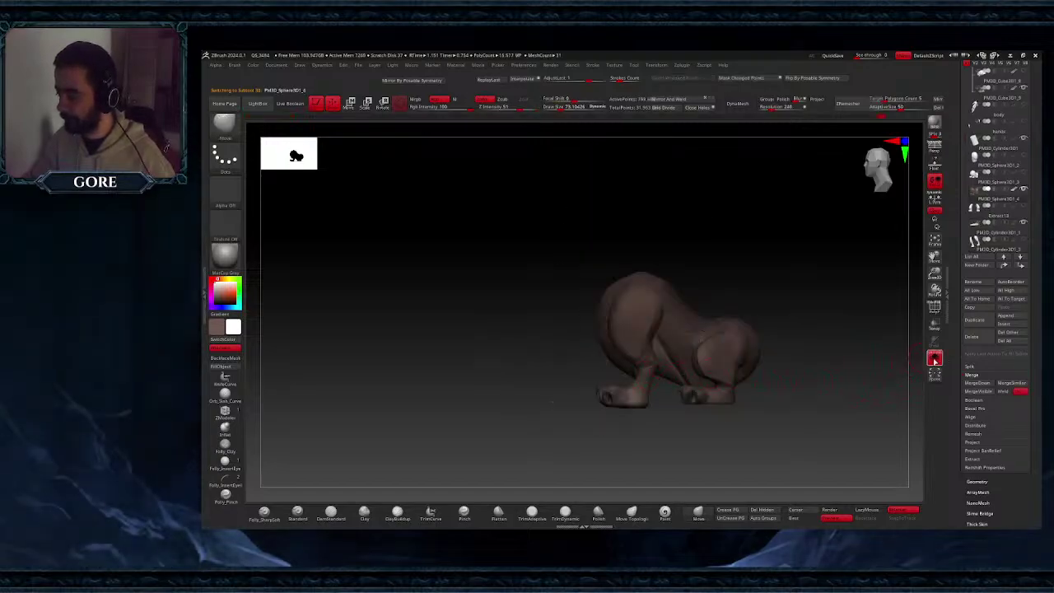
pyautogui.keyDown('ctrl'); pyautogui.moveTo(630, 379); pyautogui.dragTo(663, 440, button='right'); pyautogui.keyUp('ctrl')
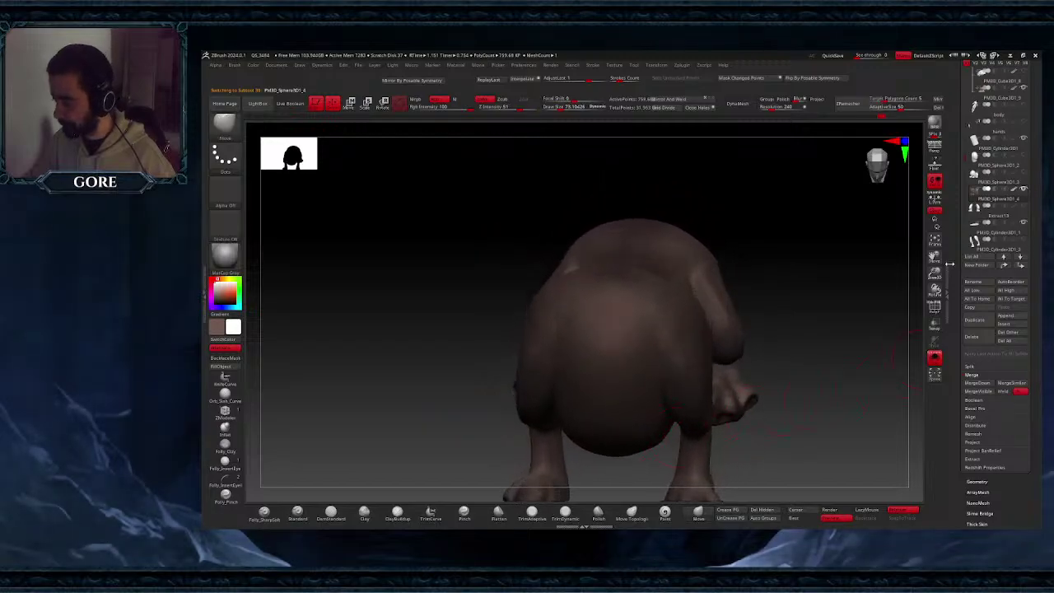
pyautogui.keyDown('alt'); pyautogui.moveTo(914, 344); pyautogui.dragTo(875, 249, button='right'); pyautogui.keyUp('alt')
pyautogui.moveTo(685, 369); pyautogui.dragTo(683, 398, button='right')
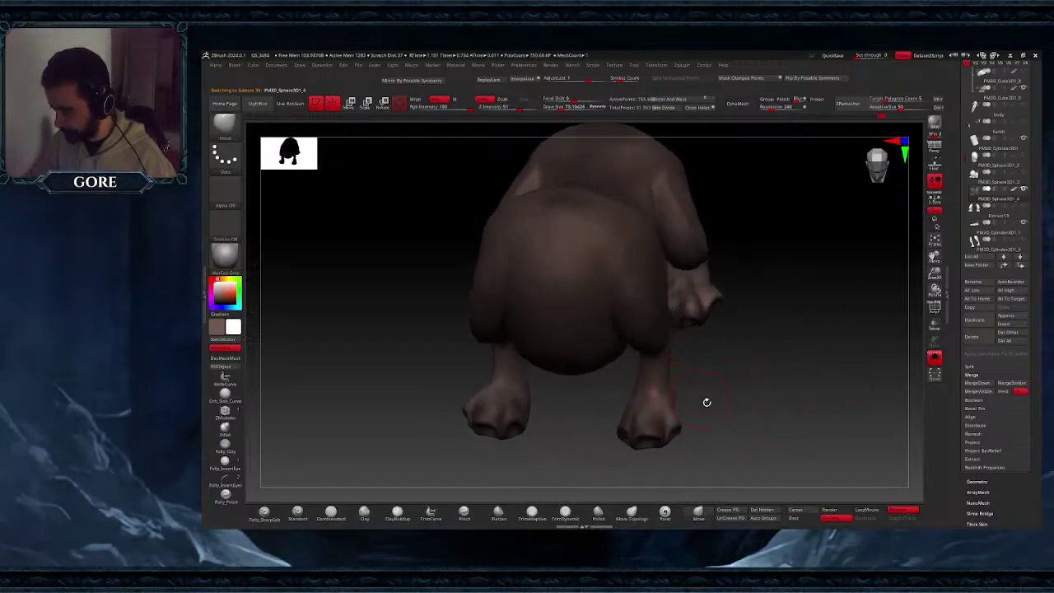
# - Mask a band around the lower front legs just above the paws
pyautogui.moveTo(710, 402)
pyautogui.keyDown('ctrl'); pyautogui.mouseDown()
pyautogui.moveTo(640, 347)
pyautogui.moveTo(629, 364)
pyautogui.mouseUp(); pyautogui.keyUp('ctrl')
pyautogui.moveTo(679, 392)
pyautogui.mouseDown(button='right')
pyautogui.moveTo(681, 359)
pyautogui.moveTo(644, 373)
pyautogui.mouseUp(button='right')
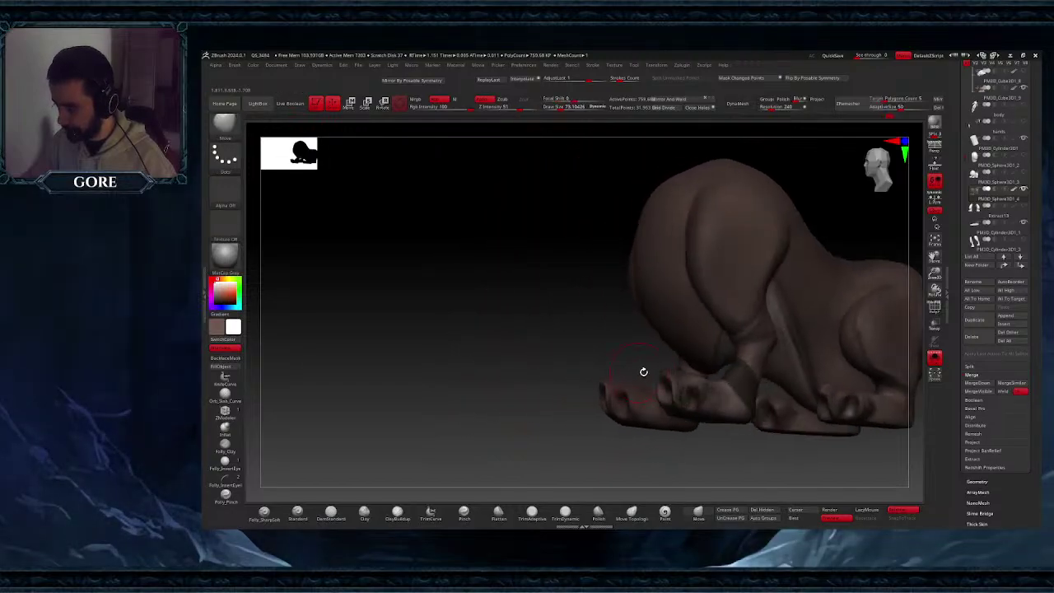
pyautogui.moveTo(708, 396)
pyautogui.mouseDown(button='right')
pyautogui.moveTo(797, 400)
pyautogui.moveTo(766, 418)
pyautogui.moveTo(772, 387)
pyautogui.mouseUp(button='right')
pyautogui.keyDown('ctrl'); pyautogui.moveTo(728, 368); pyautogui.dragTo(788, 392); pyautogui.keyUp('ctrl')
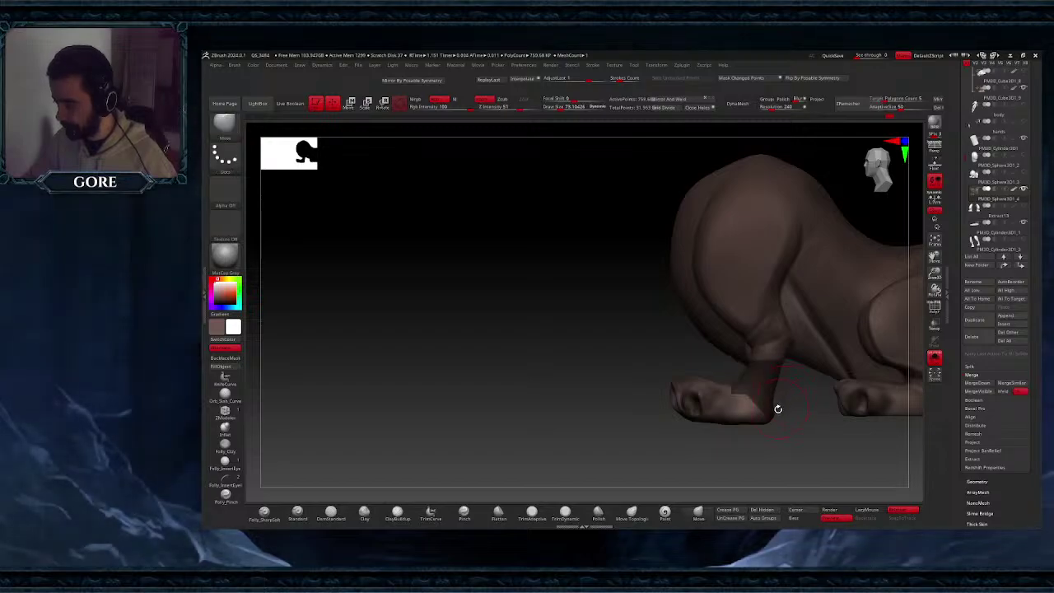
pyautogui.moveTo(748, 422); pyautogui.dragTo(782, 408, button='right')
# - Reduce the brush size and erase the excess mask from the tops of the front paws
pyautogui.press('space')
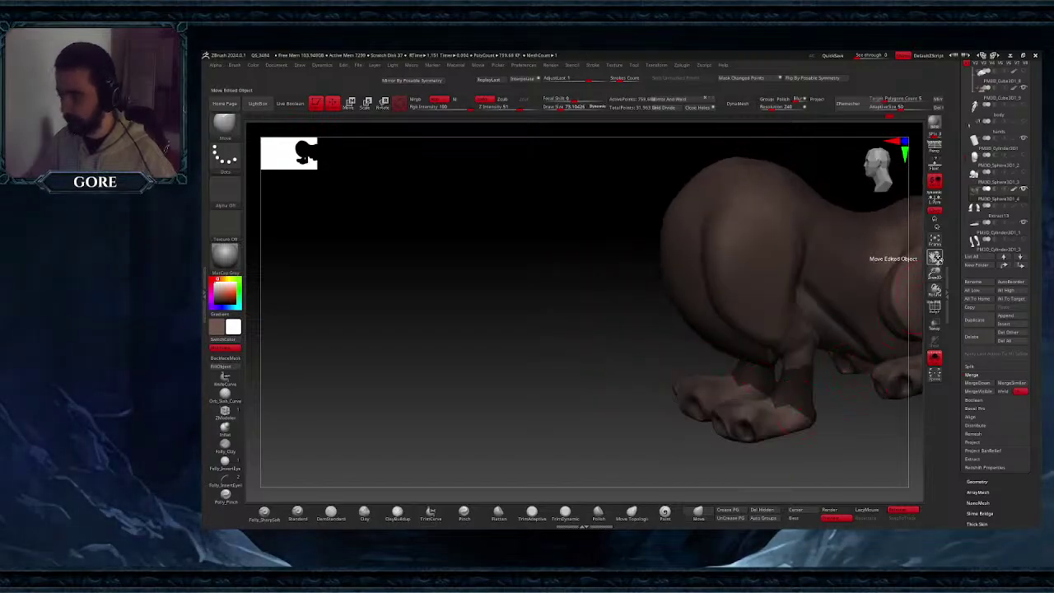
pyautogui.moveTo(933, 258); pyautogui.dragTo(831, 224)
pyautogui.press('space')
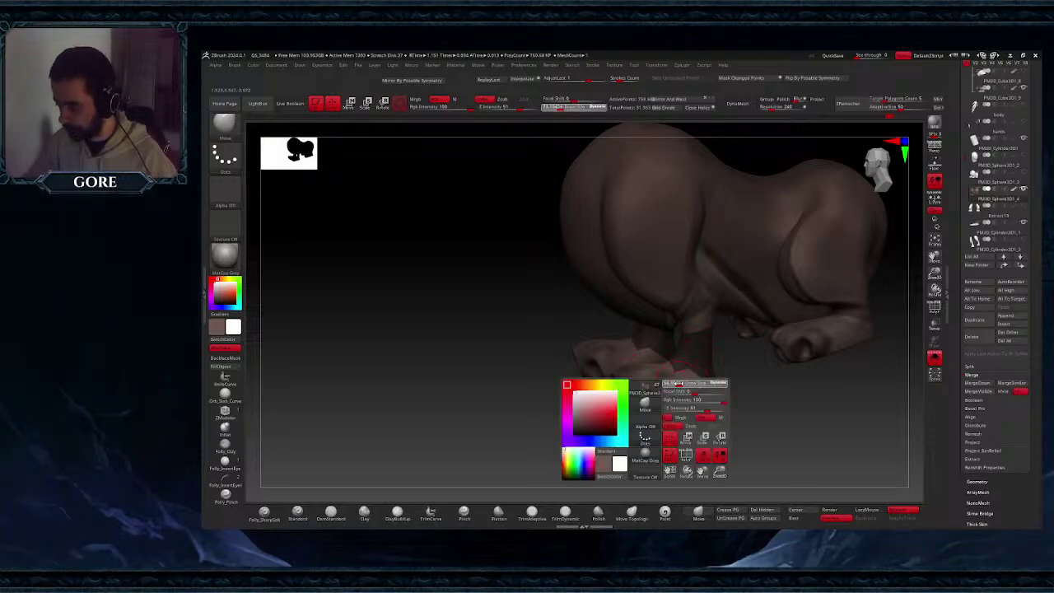
pyautogui.moveTo(698, 383); pyautogui.dragTo(681, 381)
pyautogui.keyDown('ctrl'); pyautogui.moveTo(680, 377); pyautogui.dragTo(707, 395, button='right'); pyautogui.keyUp('ctrl')
pyautogui.moveTo(707, 395)
pyautogui.keyDown('ctrl'); pyautogui.keyDown('alt'); pyautogui.mouseDown()
pyautogui.moveTo(730, 403)
pyautogui.moveTo(679, 377)
pyautogui.mouseUp(); pyautogui.keyUp('alt'); pyautogui.keyUp('ctrl')
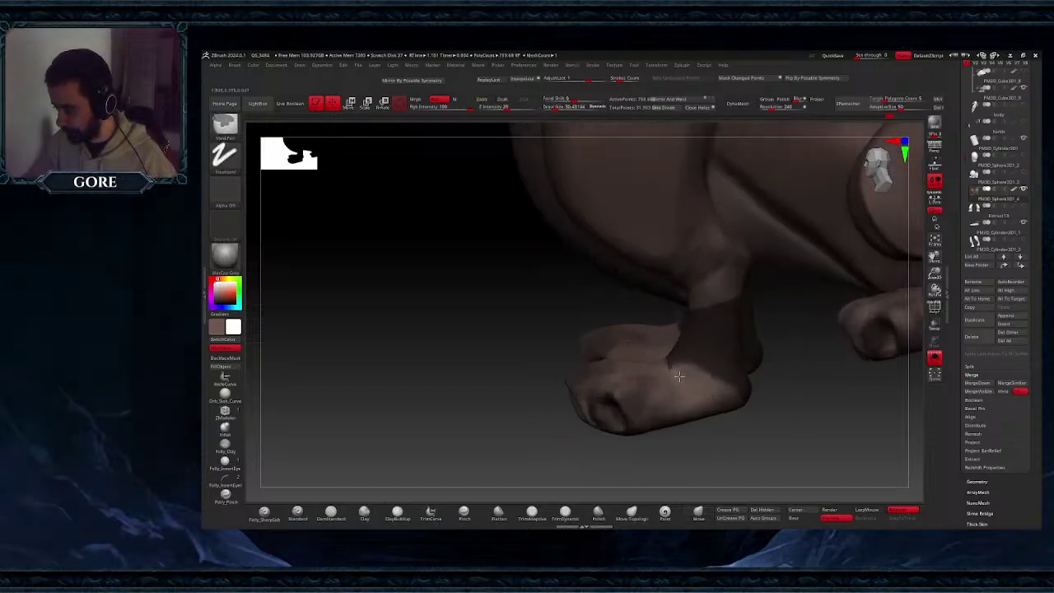
pyautogui.moveTo(654, 360)
pyautogui.mouseDown(button='right')
pyautogui.moveTo(701, 377)
pyautogui.moveTo(669, 369)
pyautogui.mouseUp(button='right')
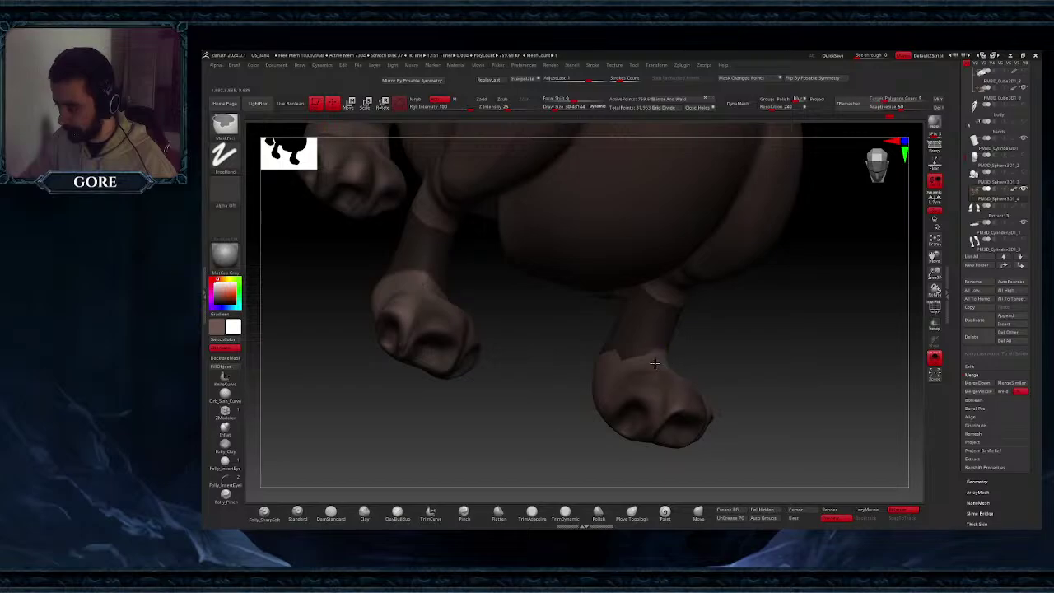
pyautogui.moveTo(606, 360)
pyautogui.mouseDown(button='right')
pyautogui.moveTo(635, 371)
pyautogui.moveTo(617, 371)
pyautogui.mouseUp(button='right')
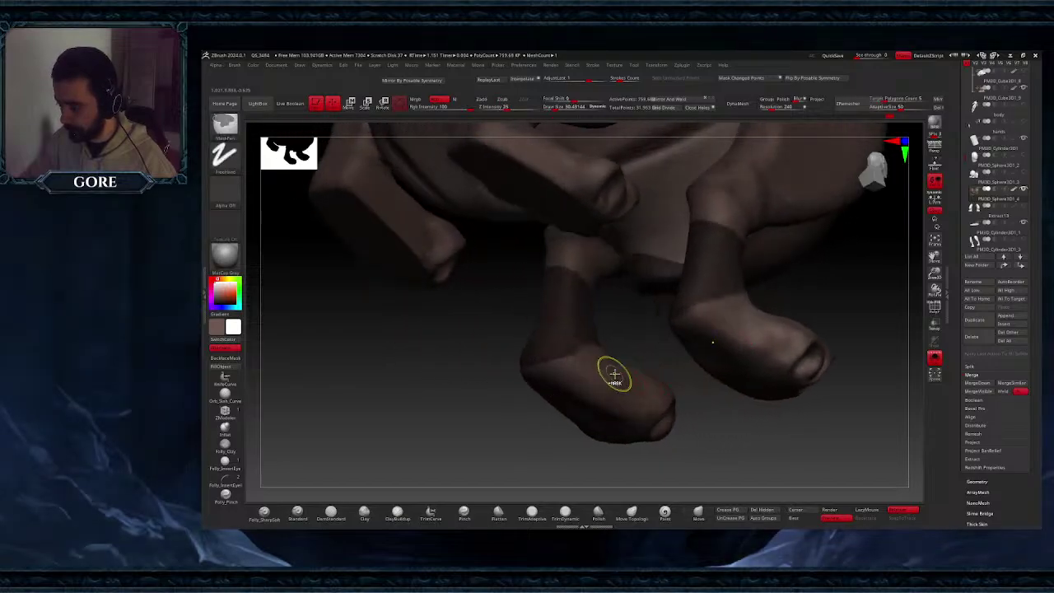
# - Even out the edges of the mask bands all around both front ankles with the mask brush
pyautogui.moveTo(532, 360); pyautogui.dragTo(568, 357, button='right')
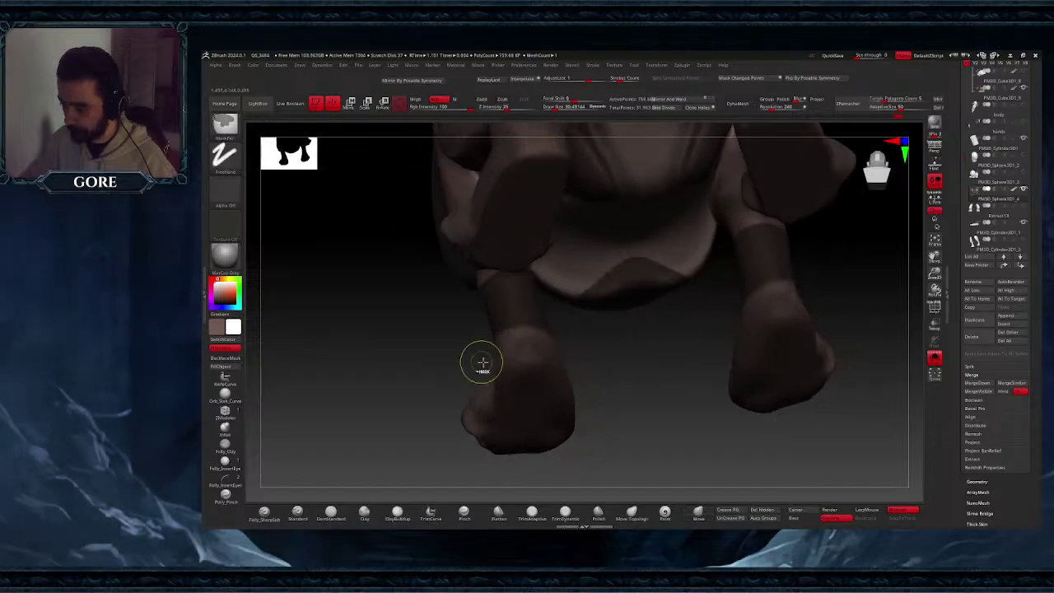
pyautogui.moveTo(483, 364)
pyautogui.mouseDown(button='right')
pyautogui.moveTo(548, 357)
pyautogui.moveTo(479, 356)
pyautogui.mouseUp(button='right')
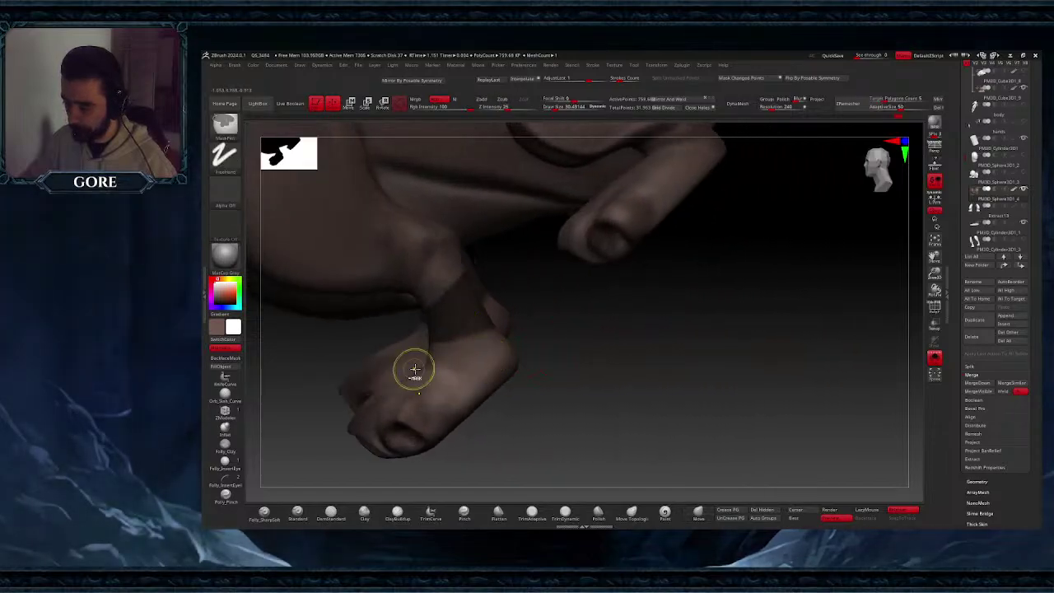
pyautogui.moveTo(415, 370)
pyautogui.mouseDown(button='right')
pyautogui.moveTo(471, 365)
pyautogui.moveTo(395, 358)
pyautogui.moveTo(410, 358)
pyautogui.mouseUp(button='right')
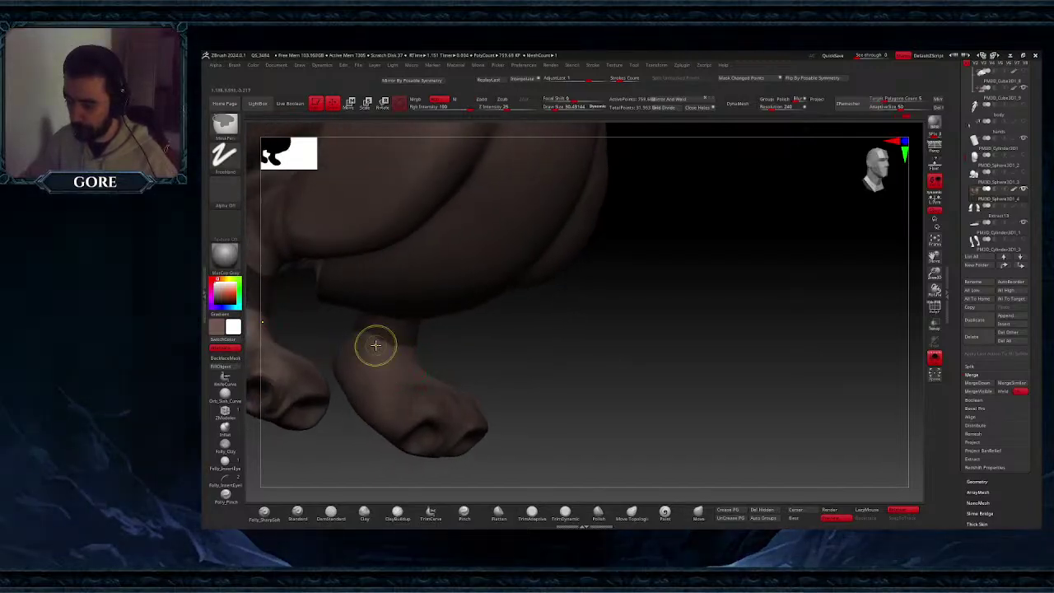
pyautogui.moveTo(380, 347); pyautogui.dragTo(344, 350, button='right')
pyautogui.moveTo(421, 356); pyautogui.dragTo(413, 350, button='right')
pyautogui.keyDown('ctrl'); pyautogui.moveTo(415, 335); pyautogui.dragTo(417, 330); pyautogui.keyUp('ctrl')
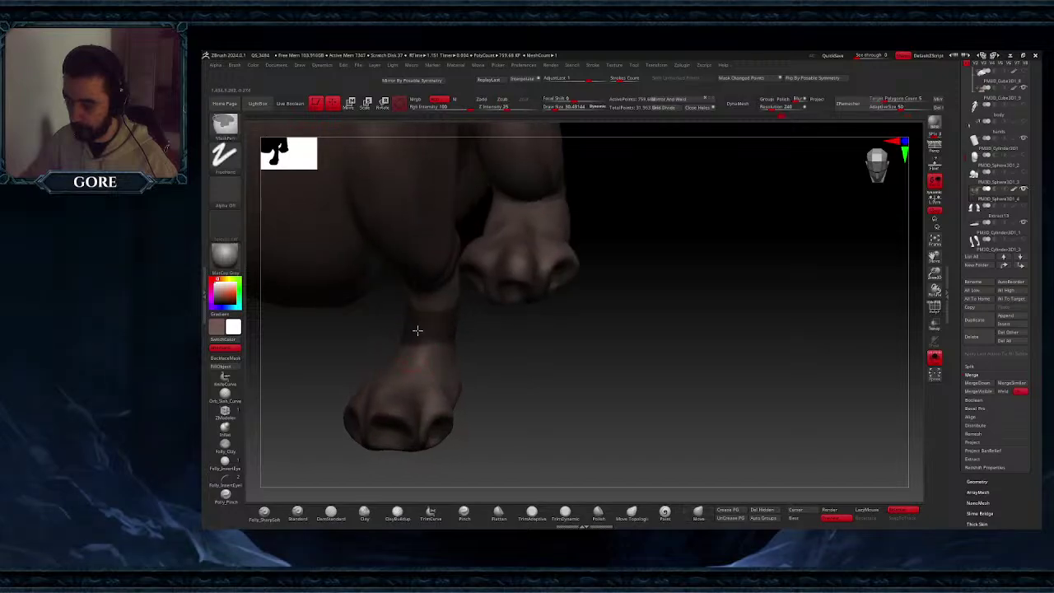
pyautogui.moveTo(445, 329)
pyautogui.mouseDown(button='right')
pyautogui.moveTo(418, 329)
pyautogui.moveTo(457, 327)
pyautogui.moveTo(445, 331)
pyautogui.mouseUp(button='right')
pyautogui.moveTo(403, 366); pyautogui.dragTo(474, 356, button='right')
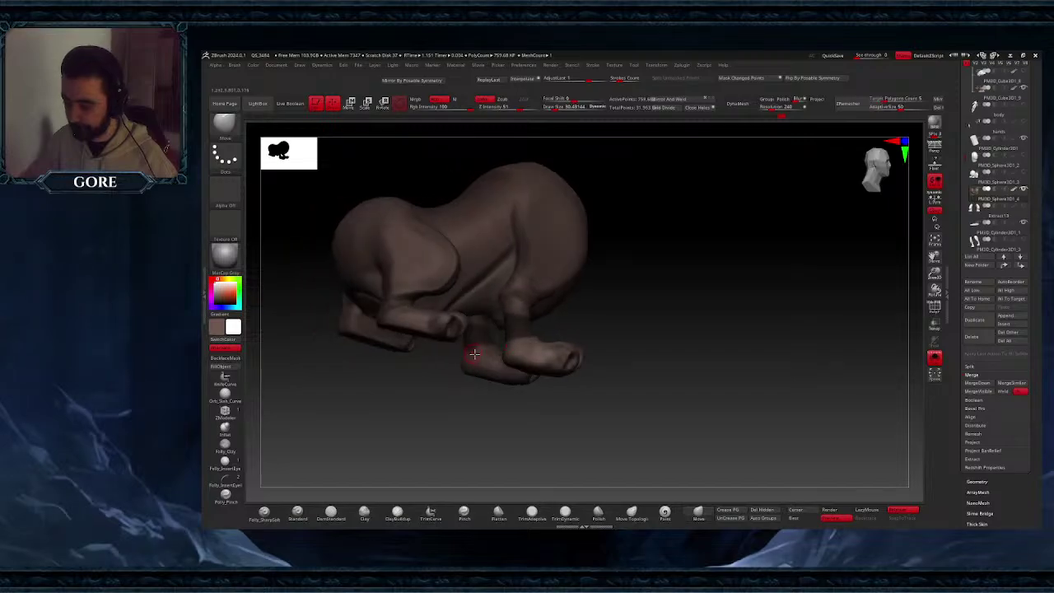
# - Extend and darken the mask bands across the front and outer sides of both front ankles
pyautogui.moveTo(647, 349)
pyautogui.mouseDown(button='right')
pyautogui.moveTo(612, 334)
pyautogui.moveTo(616, 322)
pyautogui.moveTo(617, 335)
pyautogui.mouseUp(button='right')
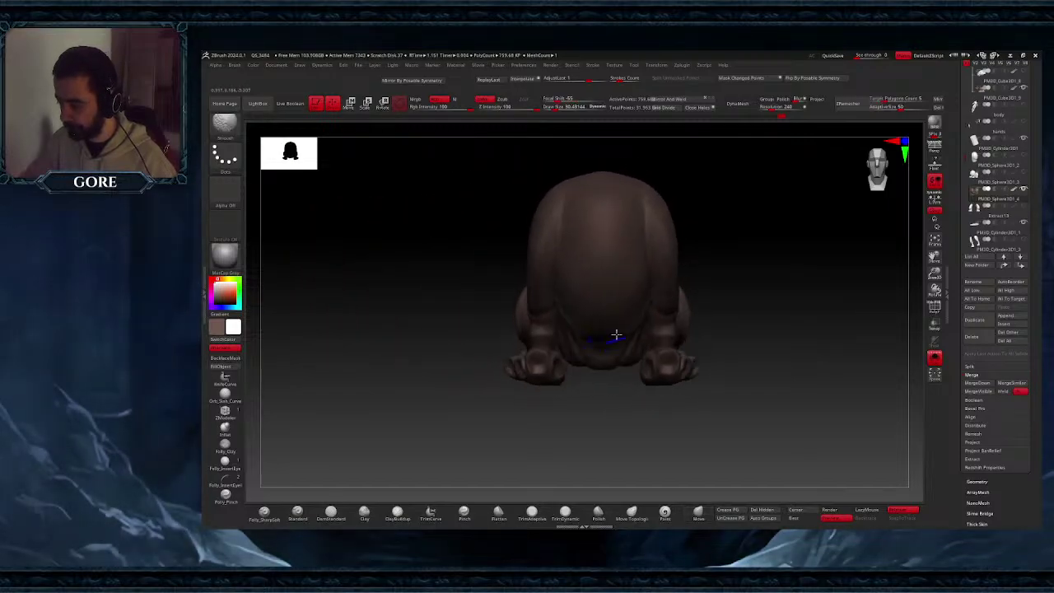
pyautogui.moveTo(631, 379)
pyautogui.keyDown('ctrl'); pyautogui.mouseDown()
pyautogui.moveTo(572, 299)
pyautogui.moveTo(583, 299)
pyautogui.moveTo(558, 299)
pyautogui.mouseUp(); pyautogui.keyUp('ctrl')
pyautogui.moveTo(617, 364); pyautogui.dragTo(614, 311, button='right')
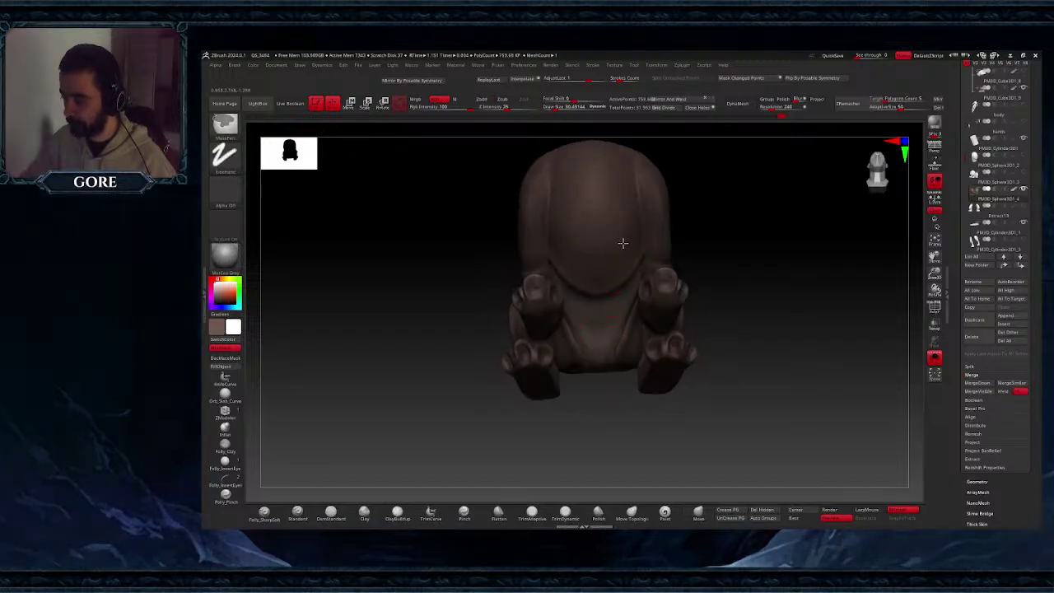
pyautogui.moveTo(617, 228)
pyautogui.mouseDown(button='right')
pyautogui.moveTo(623, 254)
pyautogui.moveTo(610, 247)
pyautogui.moveTo(635, 283)
pyautogui.mouseUp(button='right')
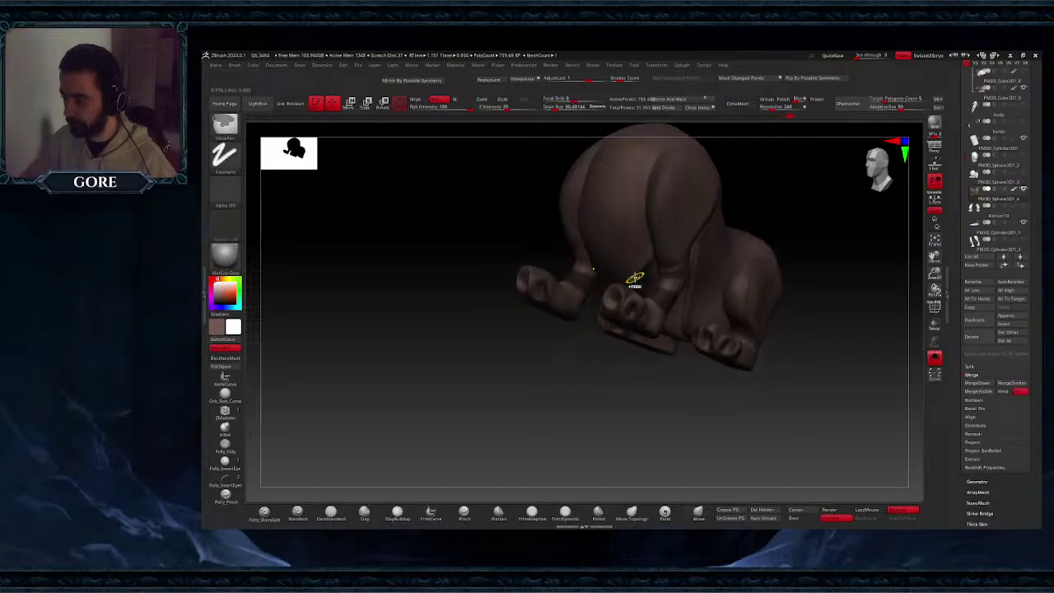
pyautogui.moveTo(624, 242)
pyautogui.keyDown('ctrl'); pyautogui.mouseDown(button='right')
pyautogui.moveTo(630, 313)
pyautogui.moveTo(686, 313)
pyautogui.mouseUp(button='right'); pyautogui.keyUp('ctrl')
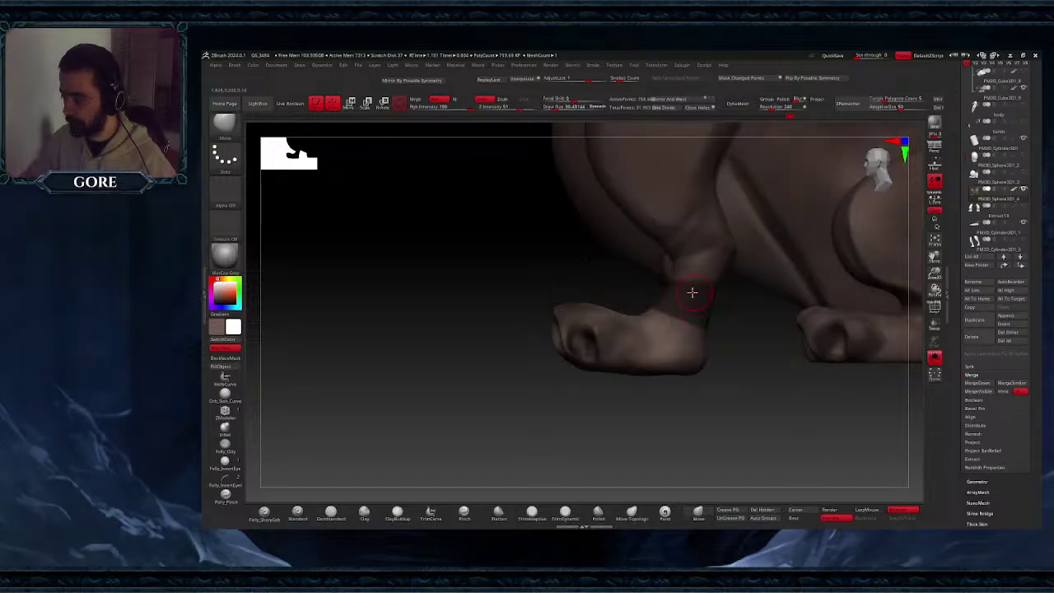
pyautogui.keyDown('ctrl'); pyautogui.moveTo(672, 294); pyautogui.dragTo(706, 283); pyautogui.keyUp('ctrl')
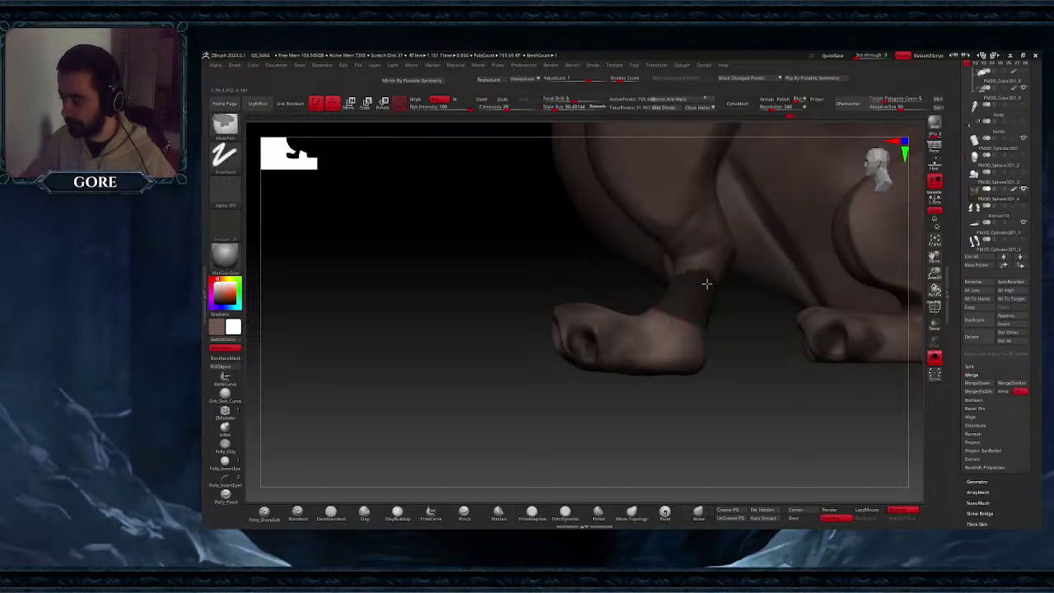
pyautogui.moveTo(723, 283); pyautogui.dragTo(694, 286, button='right')
pyautogui.moveTo(676, 273)
pyautogui.keyDown('ctrl'); pyautogui.mouseDown()
pyautogui.moveTo(673, 286)
pyautogui.moveTo(647, 289)
pyautogui.mouseUp(); pyautogui.keyUp('ctrl')
# - Fill the remaining gaps in the ankle masks on the fronts and backs of the lower front legs
pyautogui.moveTo(647, 289); pyautogui.dragTo(666, 291, button='right')
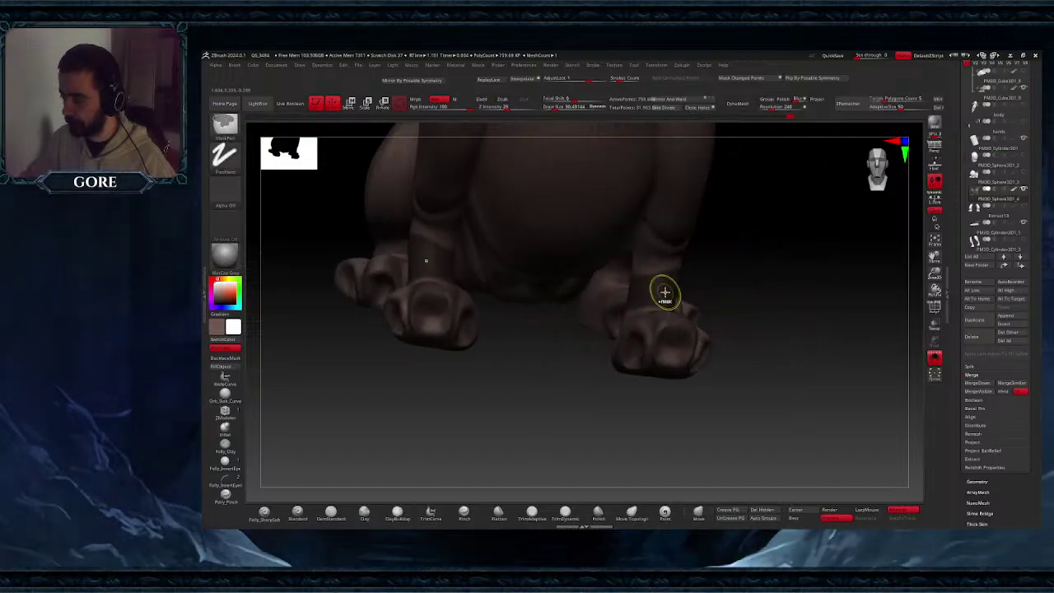
pyautogui.keyDown('ctrl'); pyautogui.moveTo(668, 288); pyautogui.dragTo(648, 290); pyautogui.keyUp('ctrl')
pyautogui.moveTo(647, 290)
pyautogui.mouseDown(button='right')
pyautogui.moveTo(659, 267)
pyautogui.moveTo(643, 289)
pyautogui.mouseUp(button='right')
pyautogui.press('ctrl')
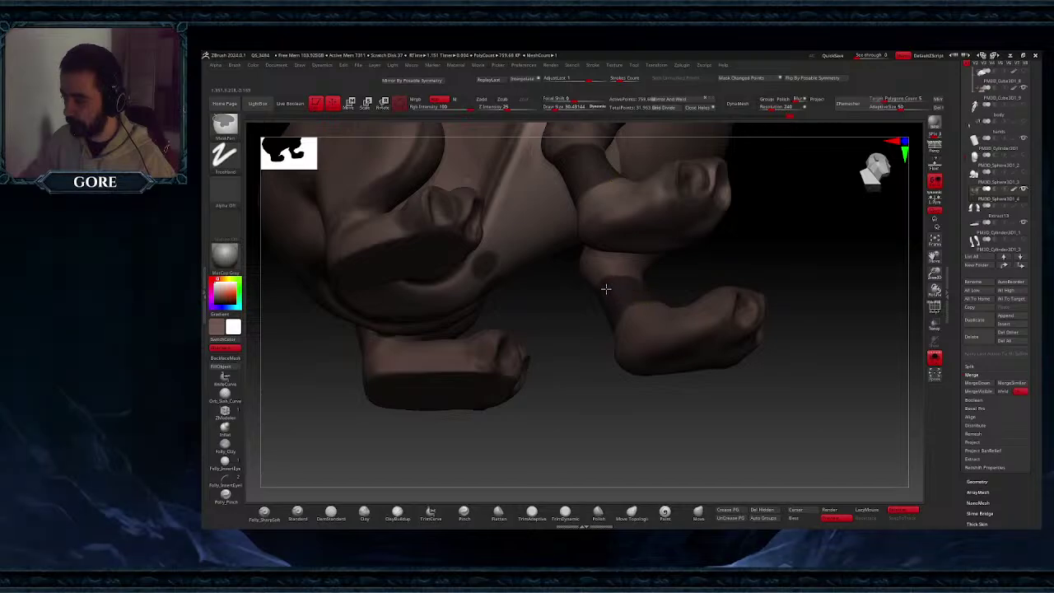
pyautogui.keyDown('ctrl'); pyautogui.moveTo(606, 289); pyautogui.dragTo(602, 284); pyautogui.keyUp('ctrl')
pyautogui.moveTo(601, 285)
pyautogui.mouseDown(button='right')
pyautogui.moveTo(609, 288)
pyautogui.moveTo(596, 301)
pyautogui.mouseUp(button='right')
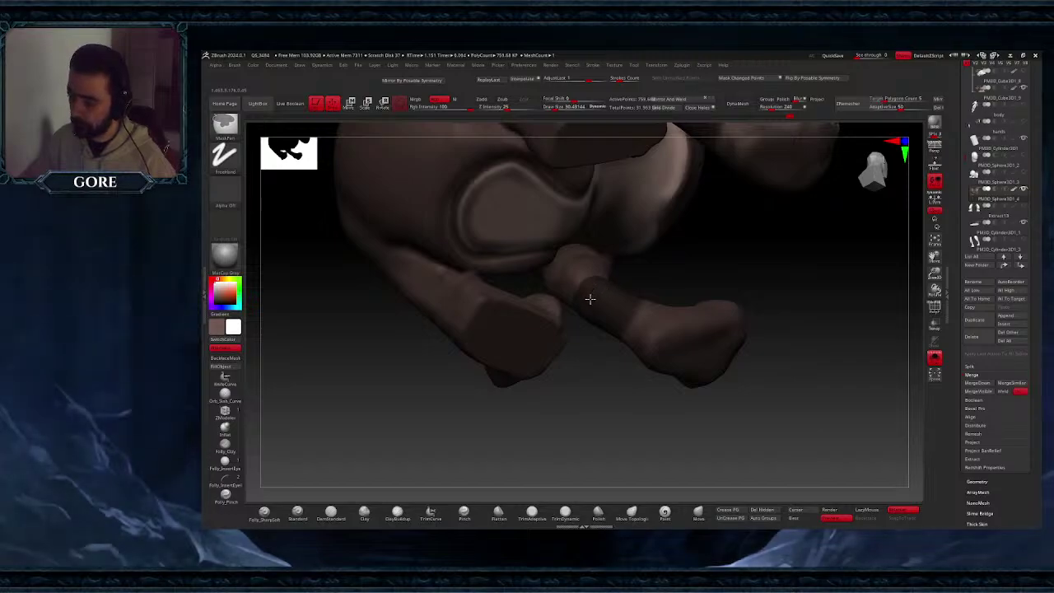
pyautogui.keyDown('ctrl'); pyautogui.moveTo(586, 304); pyautogui.dragTo(612, 305); pyautogui.keyUp('ctrl')
# - Erase the stray mask spot from the creature's belly and smooth the surface of its underside
pyautogui.keyDown('ctrl'); pyautogui.moveTo(633, 330); pyautogui.dragTo(630, 317, button='right'); pyautogui.keyUp('ctrl')
pyautogui.moveTo(630, 316); pyautogui.dragTo(570, 266, button='right')
pyautogui.keyDown('ctrl'); pyautogui.keyDown('alt'); pyautogui.moveTo(561, 247); pyautogui.dragTo(558, 240); pyautogui.keyUp('alt'); pyautogui.keyUp('ctrl')
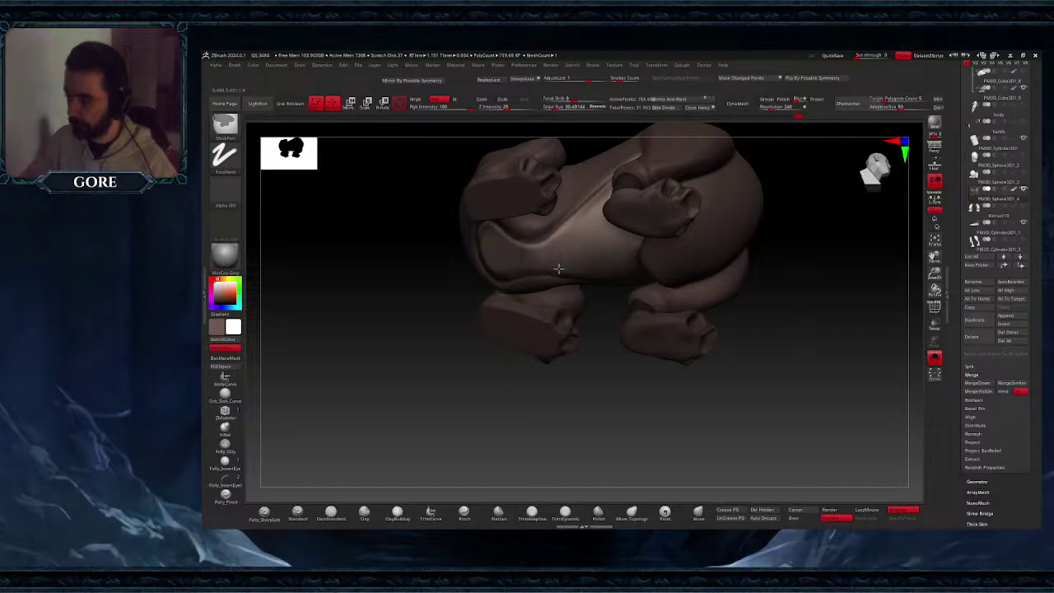
pyautogui.moveTo(558, 268); pyautogui.dragTo(559, 317, button='right')
pyautogui.keyDown('ctrl'); pyautogui.moveTo(558, 317); pyautogui.dragTo(553, 259, button='right'); pyautogui.keyUp('ctrl')
pyautogui.moveTo(553, 259); pyautogui.dragTo(543, 257, button='right')
pyautogui.keyDown('ctrl'); pyautogui.moveTo(477, 179); pyautogui.dragTo(562, 331); pyautogui.keyUp('ctrl')
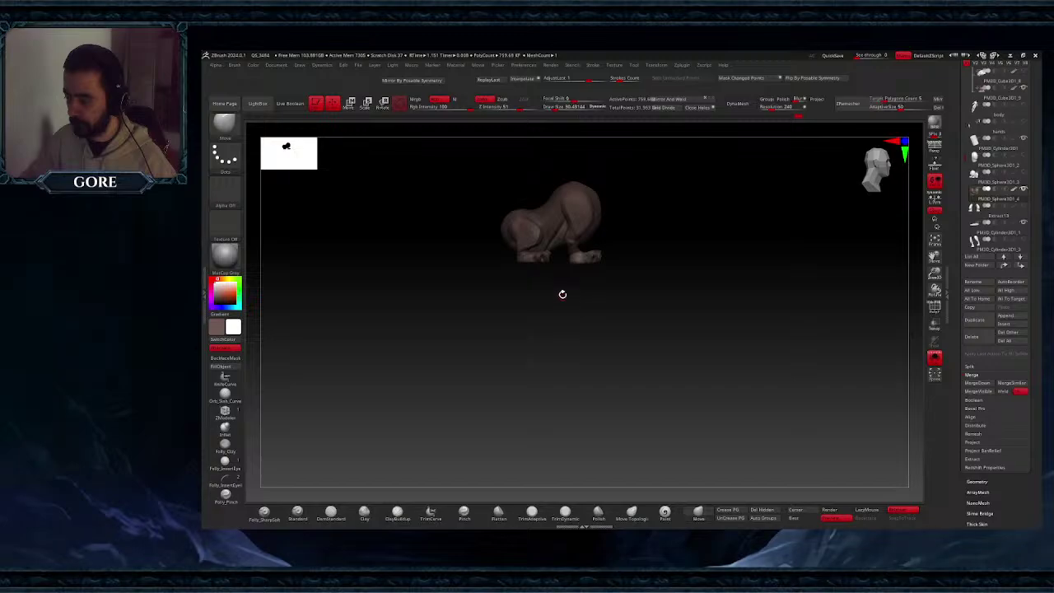
pyautogui.moveTo(562, 294); pyautogui.dragTo(564, 276, button='right')
pyautogui.keyDown('ctrl'); pyautogui.moveTo(565, 276); pyautogui.dragTo(569, 348, button='right'); pyautogui.keyUp('ctrl')
pyautogui.moveTo(567, 250)
pyautogui.mouseDown(button='right')
pyautogui.moveTo(567, 286)
pyautogui.moveTo(536, 295)
pyautogui.moveTo(529, 321)
pyautogui.mouseUp(button='right')
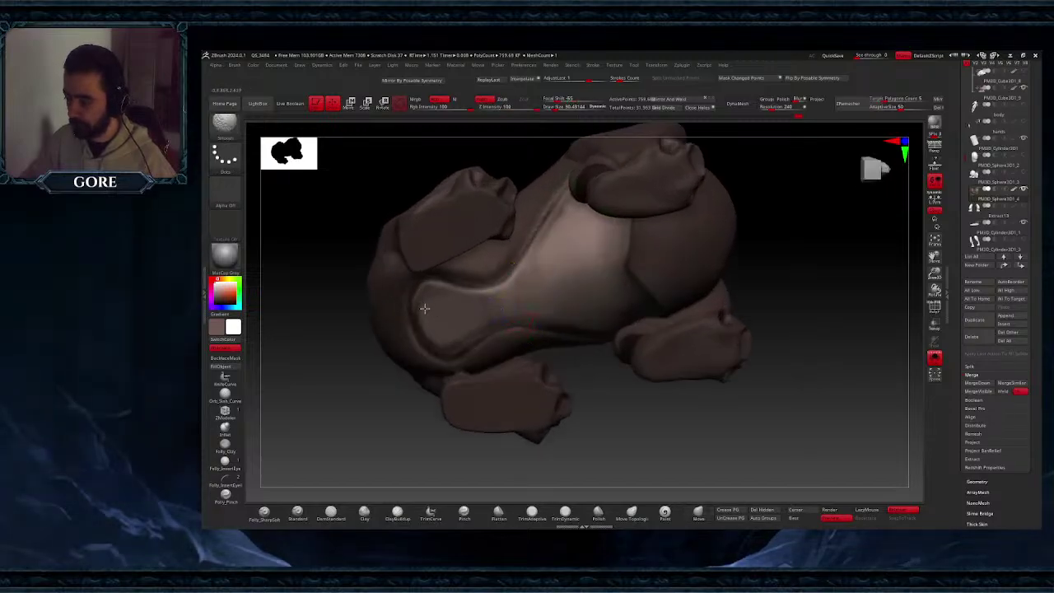
pyautogui.keyDown('shift'); pyautogui.moveTo(438, 327); pyautogui.dragTo(447, 303); pyautogui.keyUp('shift')
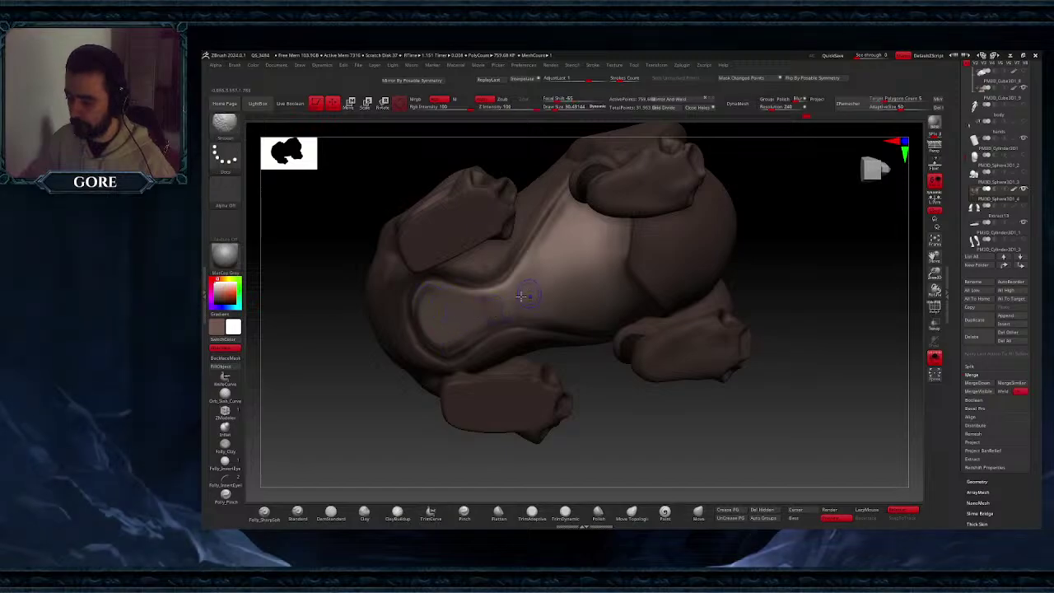
# - Extract the masked ankle bands as a preview of new cuff meshes around the front legs
pyautogui.keyDown('ctrl'); pyautogui.moveTo(581, 291); pyautogui.dragTo(567, 263, button='right'); pyautogui.keyUp('ctrl')
pyautogui.moveTo(566, 264)
pyautogui.mouseDown(button='right')
pyautogui.moveTo(600, 360)
pyautogui.moveTo(615, 343)
pyautogui.moveTo(598, 357)
pyautogui.moveTo(619, 360)
pyautogui.mouseUp(button='right')
pyautogui.keyDown('ctrl'); pyautogui.moveTo(619, 361); pyautogui.dragTo(636, 428, button='right'); pyautogui.keyUp('ctrl')
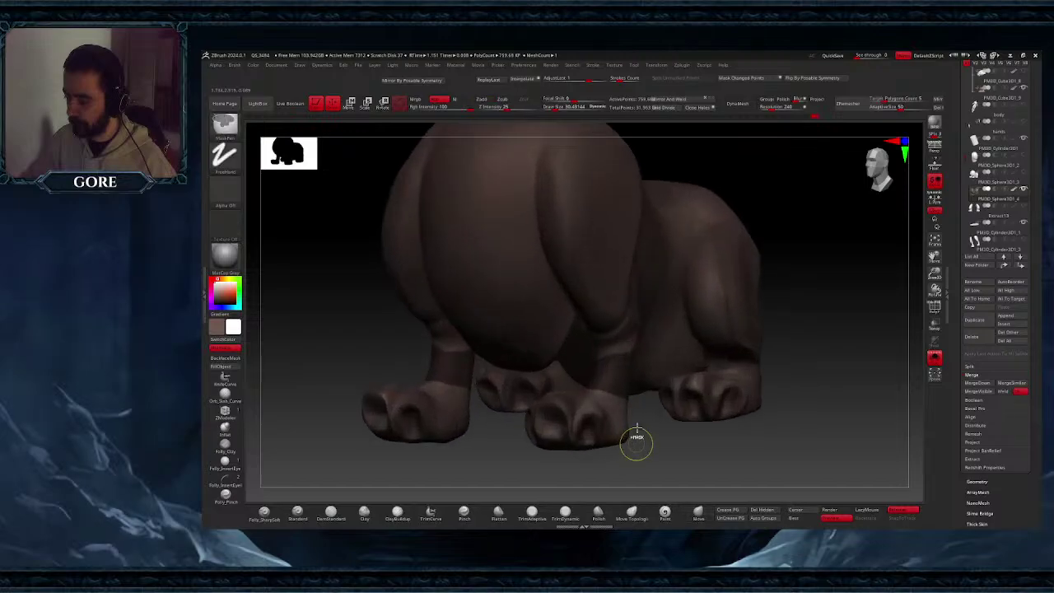
pyautogui.moveTo(621, 379); pyautogui.dragTo(597, 377, button='right')
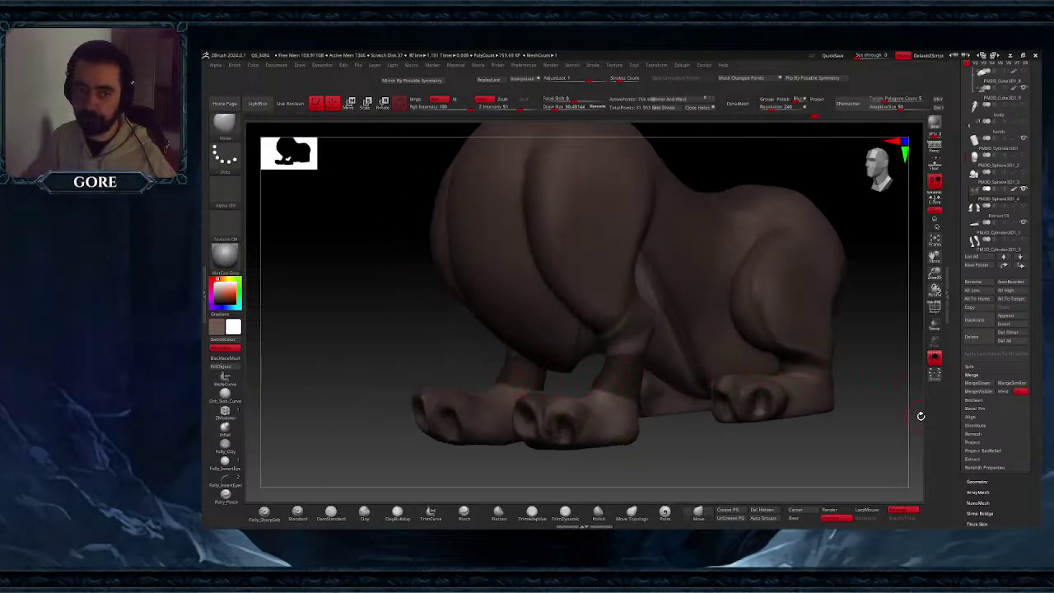
pyautogui.moveTo(710, 388)
pyautogui.mouseDown(button='right')
pyautogui.moveTo(666, 388)
pyautogui.moveTo(685, 391)
pyautogui.moveTo(689, 421)
pyautogui.mouseUp(button='right')
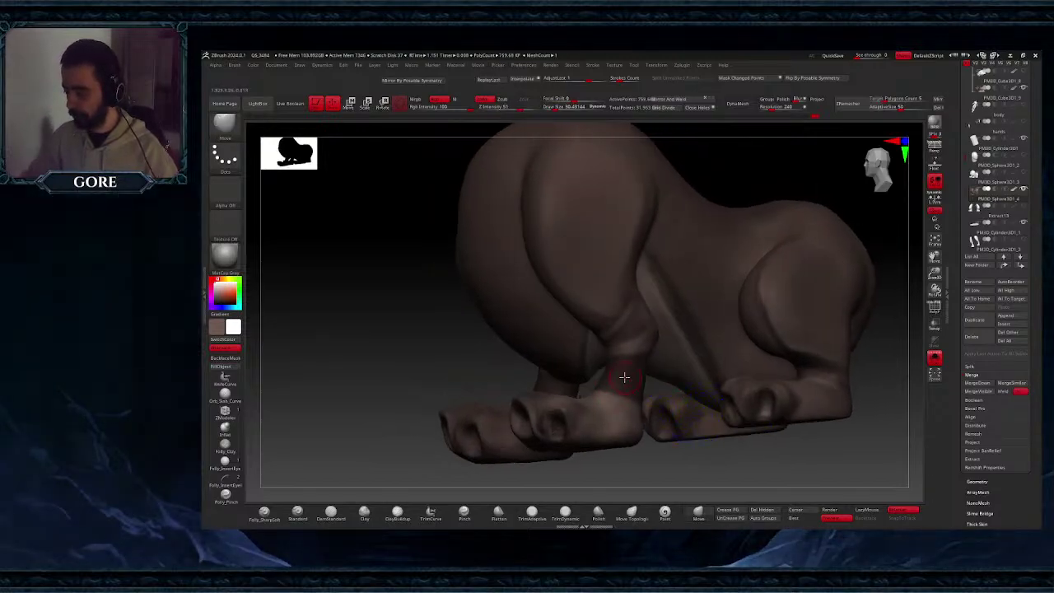
pyautogui.moveTo(624, 377)
pyautogui.mouseDown(button='right')
pyautogui.moveTo(631, 370)
pyautogui.moveTo(643, 382)
pyautogui.mouseUp(button='right')
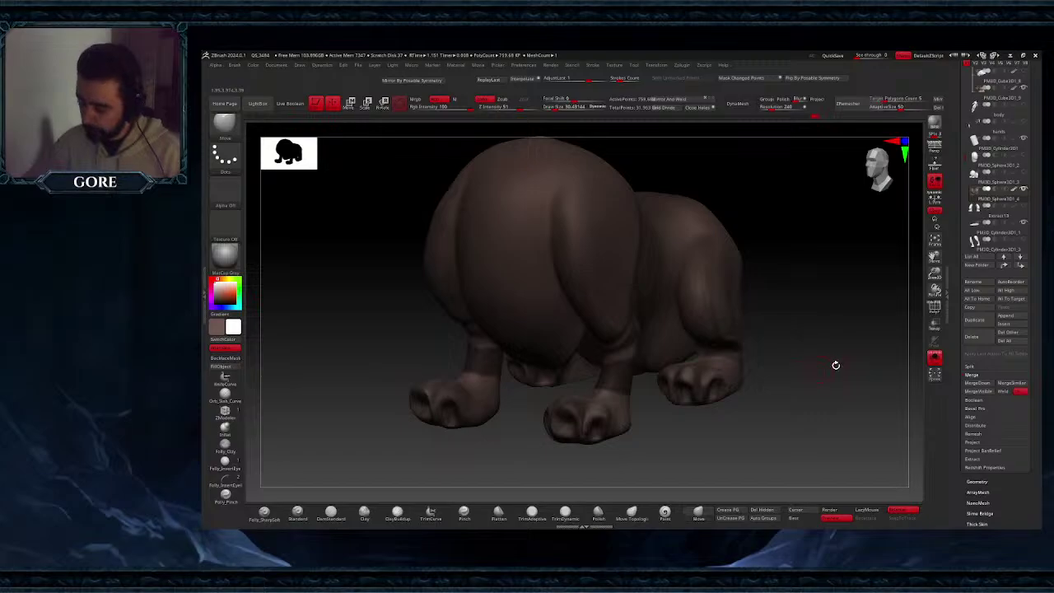
pyautogui.moveTo(957, 394); pyautogui.dragTo(957, 346)
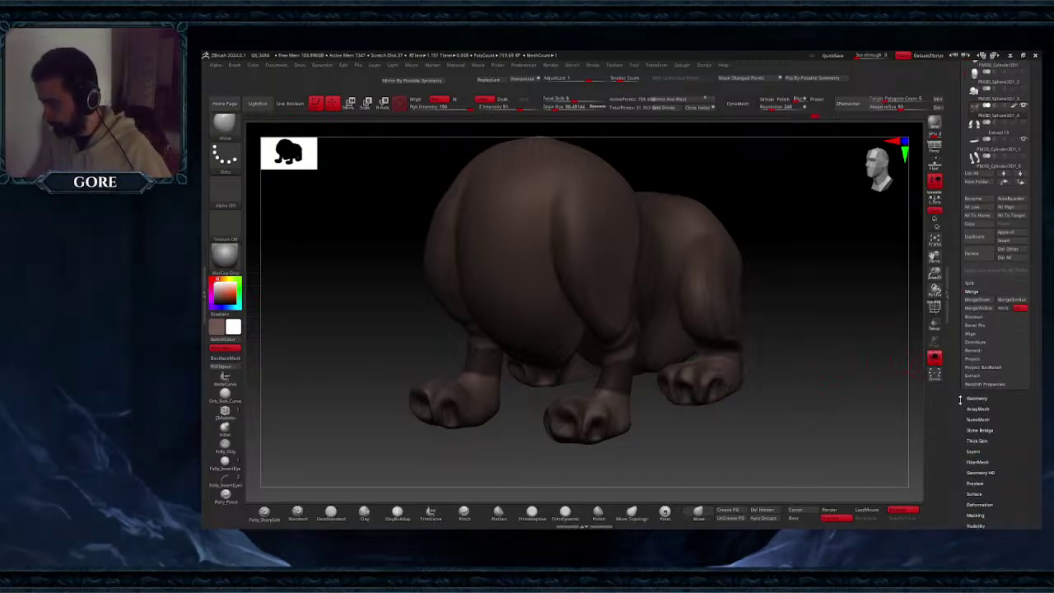
pyautogui.moveTo(990, 442); pyautogui.dragTo(993, 376)
pyautogui.scroll(-1, 985, 463)
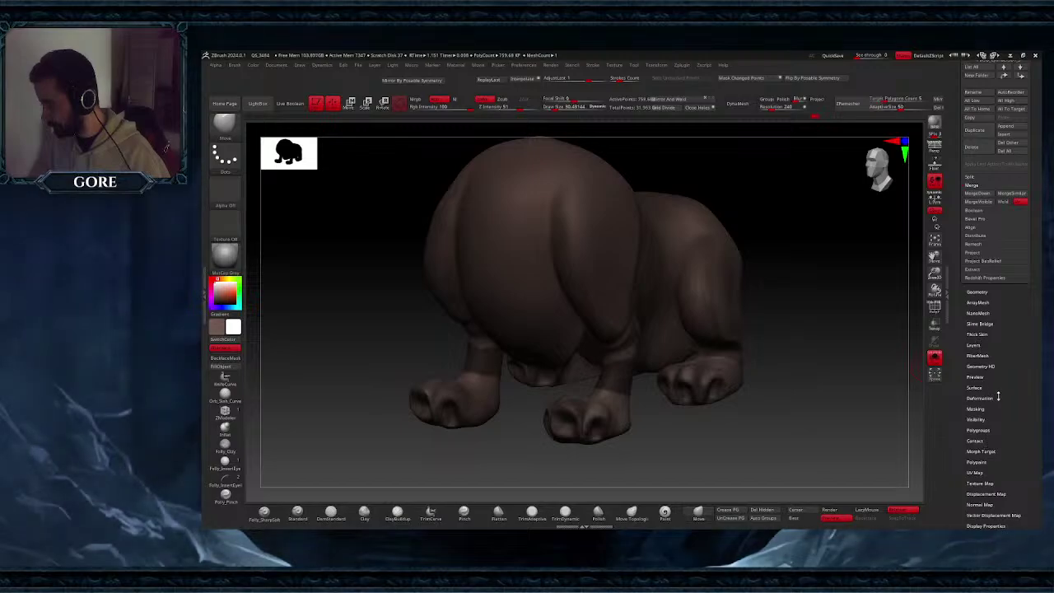
pyautogui.click(976, 269)
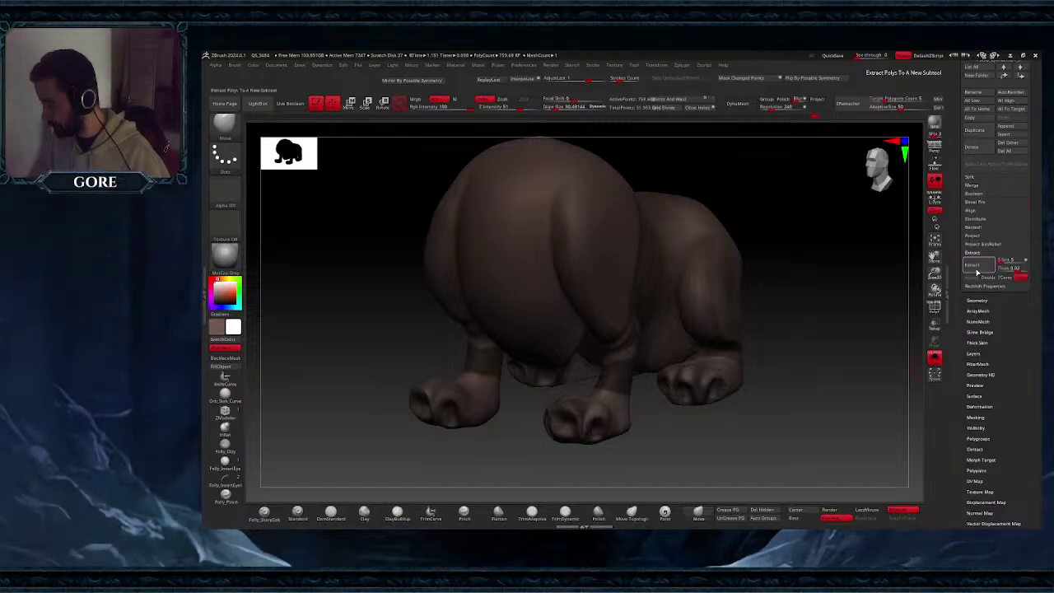
pyautogui.click(979, 269)
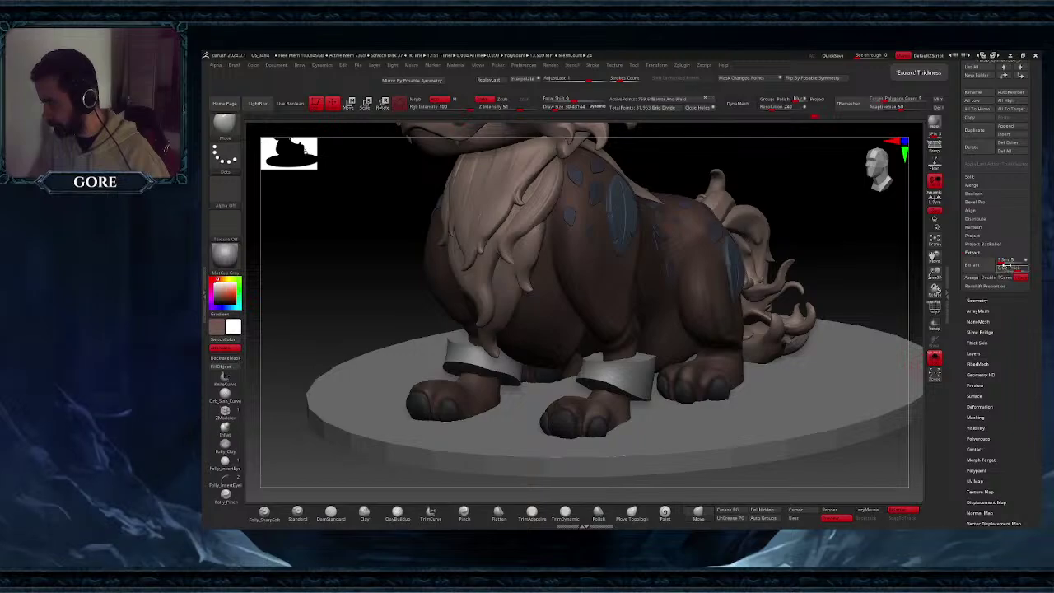
# - Reduce the Extract thickness, re-extract the ankle bands as thin cuffs and accept them as a new subtool
pyautogui.click(1013, 269)
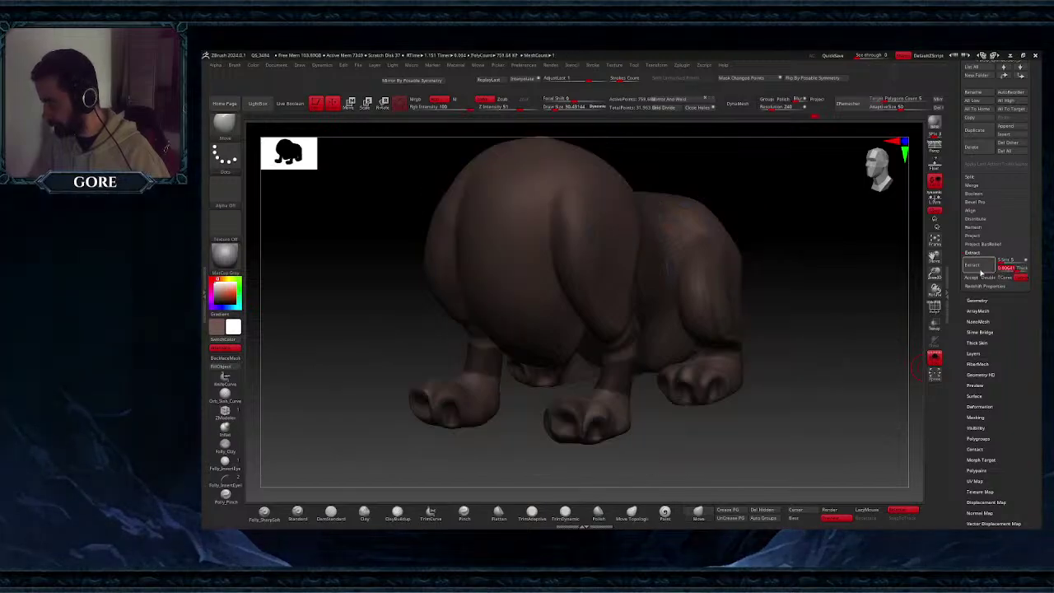
pyautogui.click(980, 272)
pyautogui.click(1016, 270)
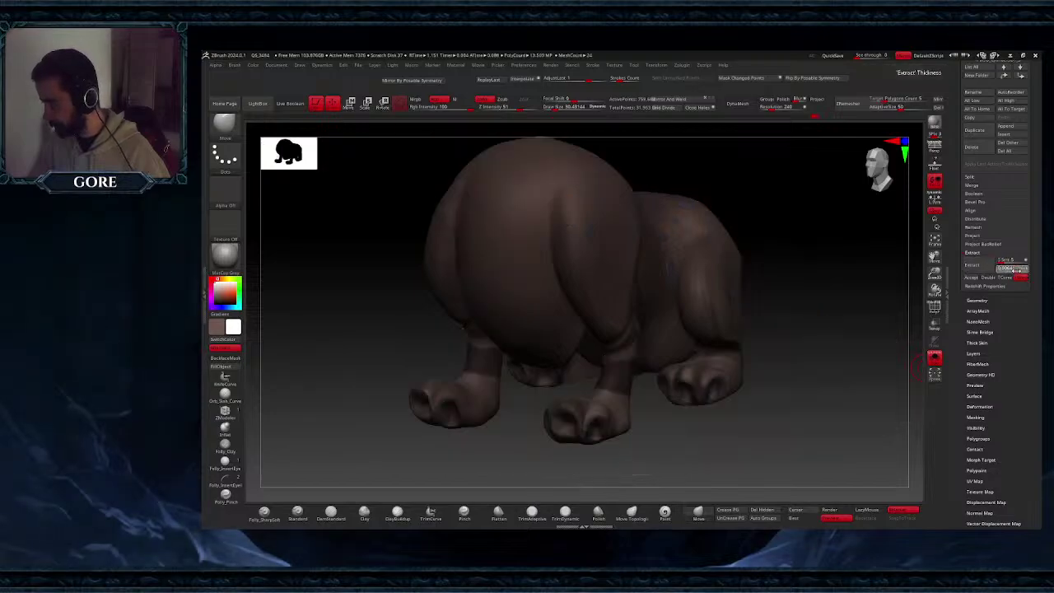
pyautogui.click(979, 267)
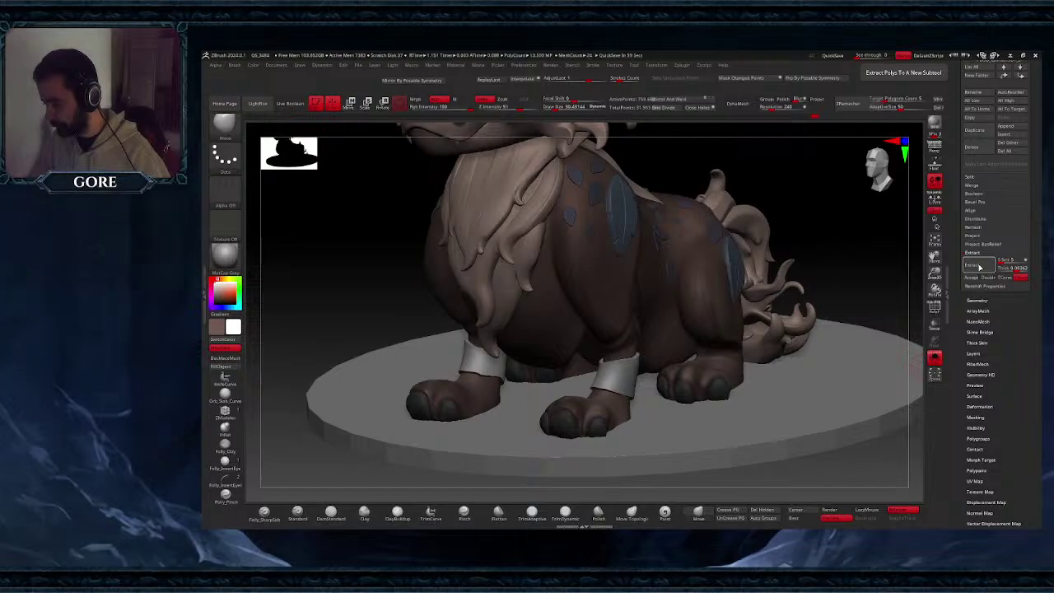
pyautogui.click(971, 278)
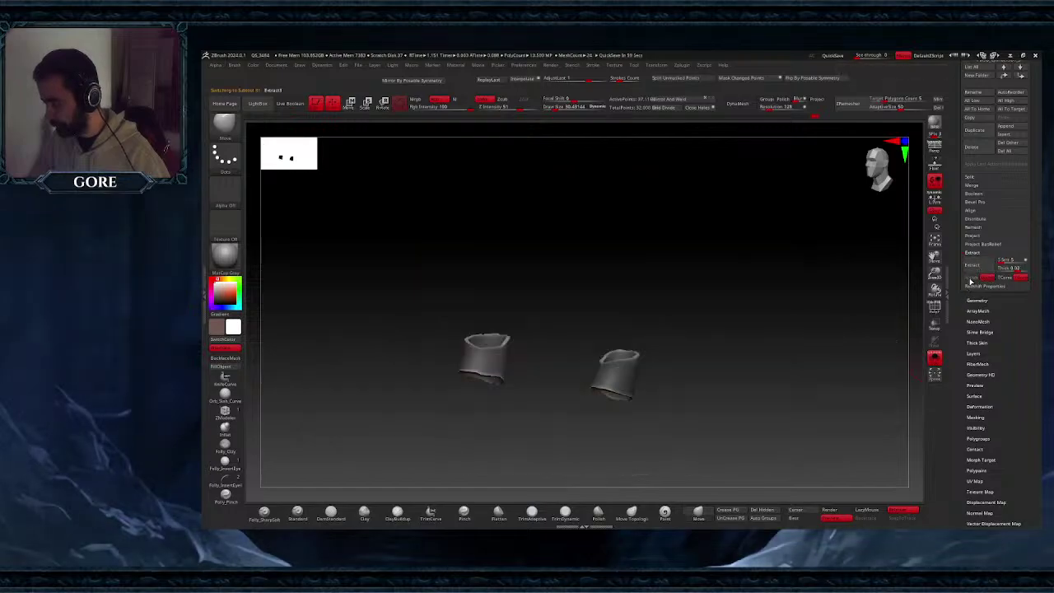
# - Show the polyframe on the extracted cuffs, then polish them by groups and clear their mask
pyautogui.click(934, 308)
pyautogui.moveTo(782, 354); pyautogui.dragTo(719, 445, button='right')
pyautogui.moveTo(719, 444); pyautogui.dragTo(825, 365)
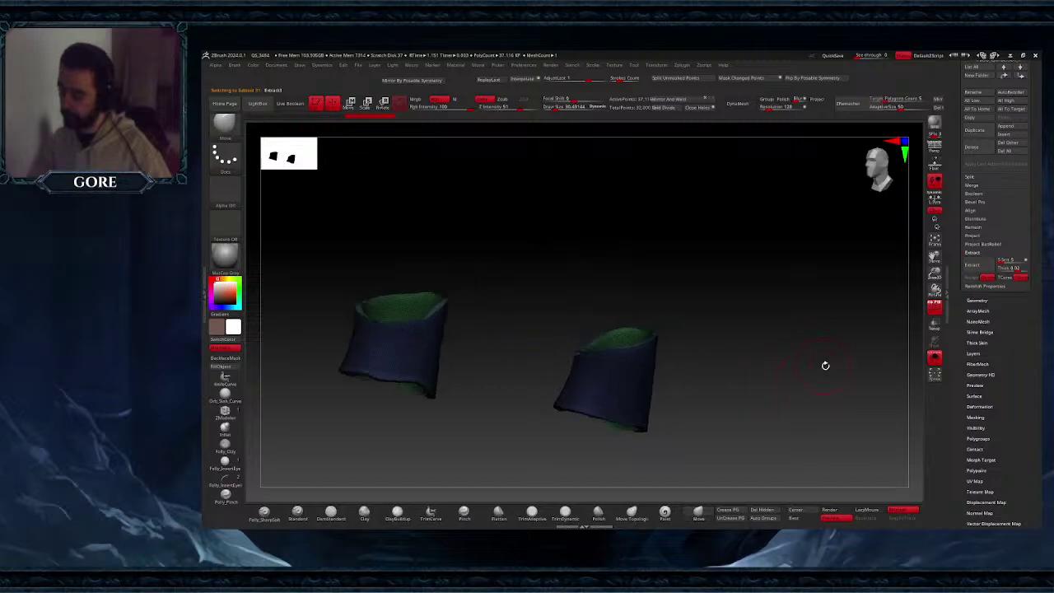
pyautogui.click(980, 406)
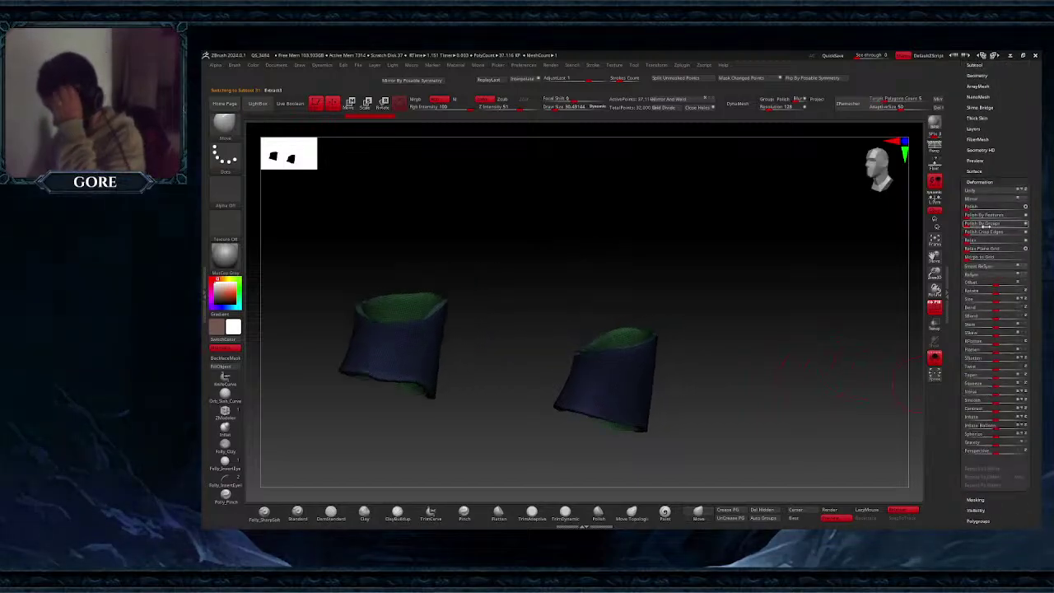
pyautogui.moveTo(1021, 224); pyautogui.dragTo(1023, 224)
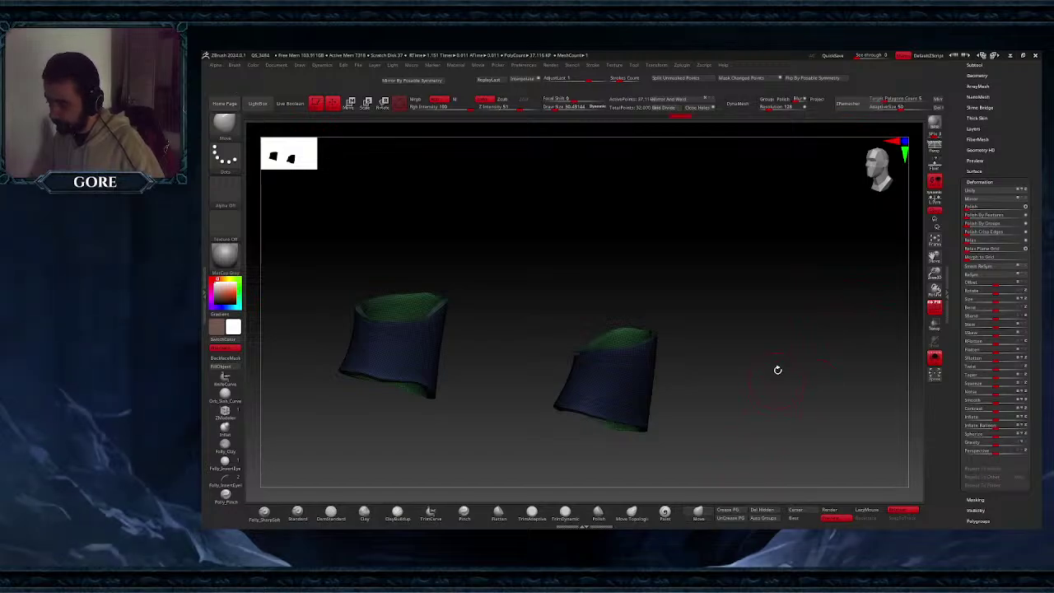
pyautogui.keyDown('ctrl'); pyautogui.moveTo(777, 370); pyautogui.dragTo(842, 312); pyautogui.keyUp('ctrl')
# - ZRemesh the cuffs with target polygon count 5 and both KeepCreases and KeepGroups enabled
pyautogui.moveTo(969, 128); pyautogui.dragTo(969, 139)
pyautogui.click(977, 86)
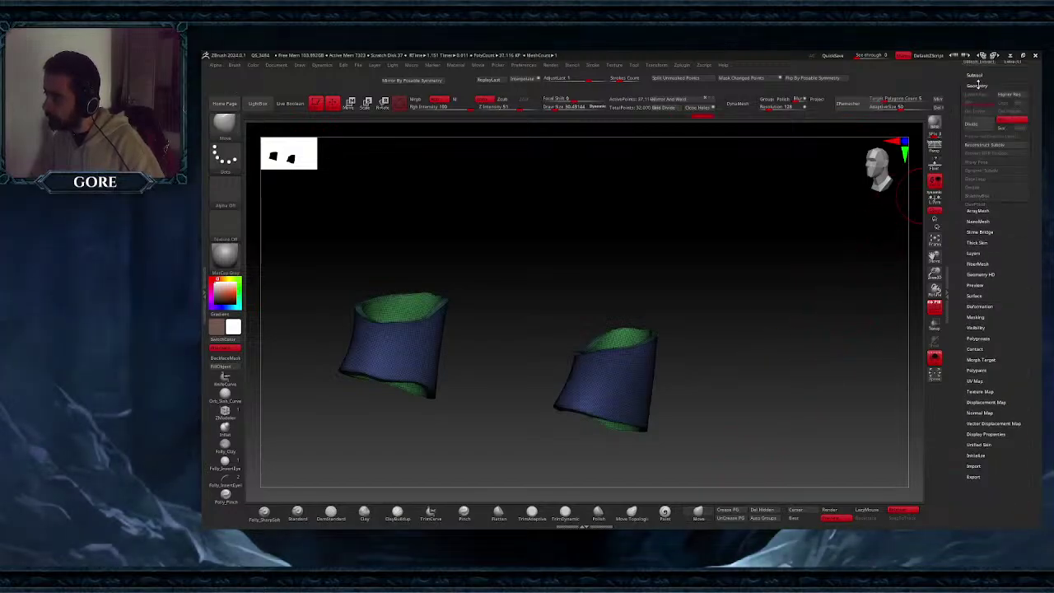
pyautogui.click(978, 231)
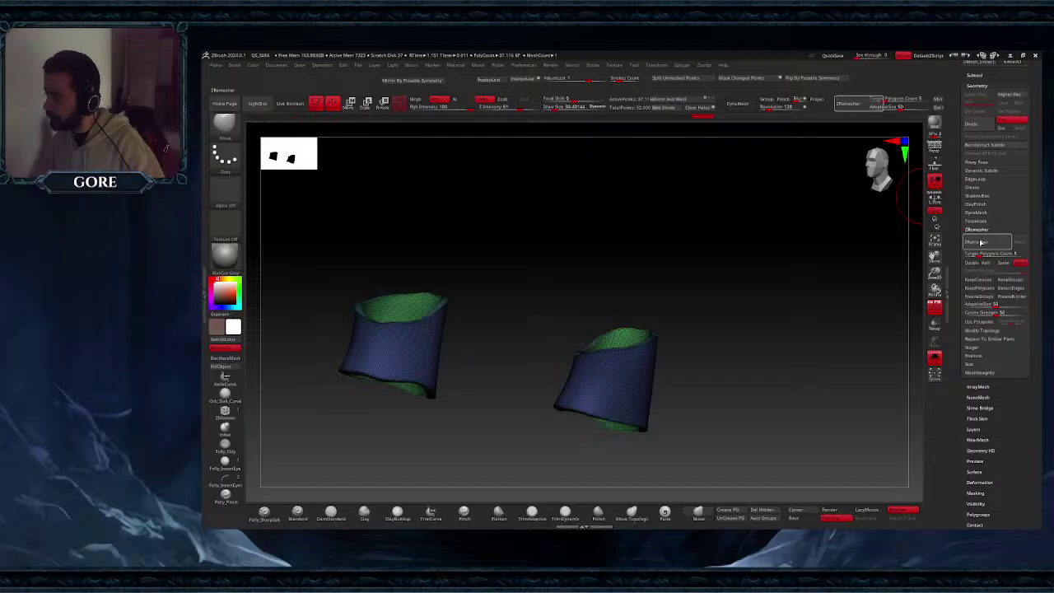
pyautogui.click(977, 282)
pyautogui.click(1011, 280)
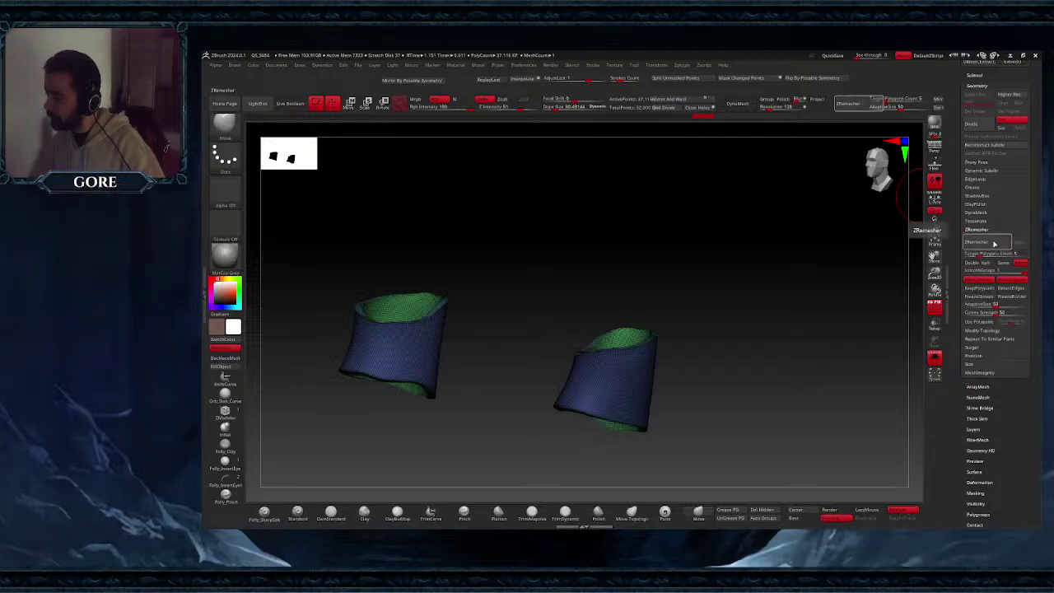
pyautogui.click(993, 243)
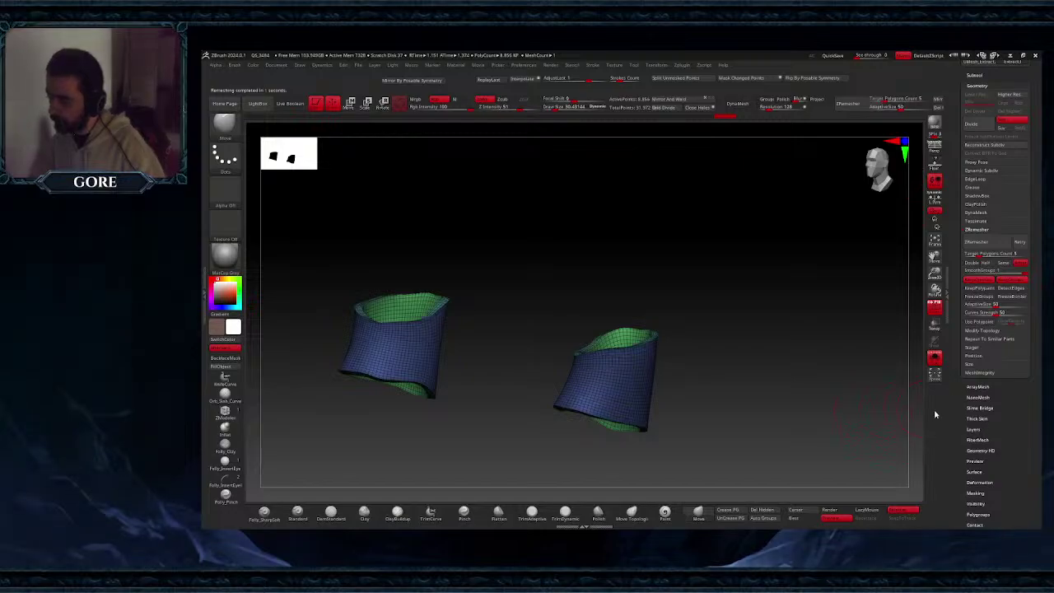
# - Isolate the cuffs' rim polygroup, then restore the full cuffs and mask their inner and outer faces
pyautogui.keyDown('ctrl'); pyautogui.keyDown('shift'); pyautogui.click(634, 382); pyautogui.keyUp('shift'); pyautogui.keyUp('ctrl')
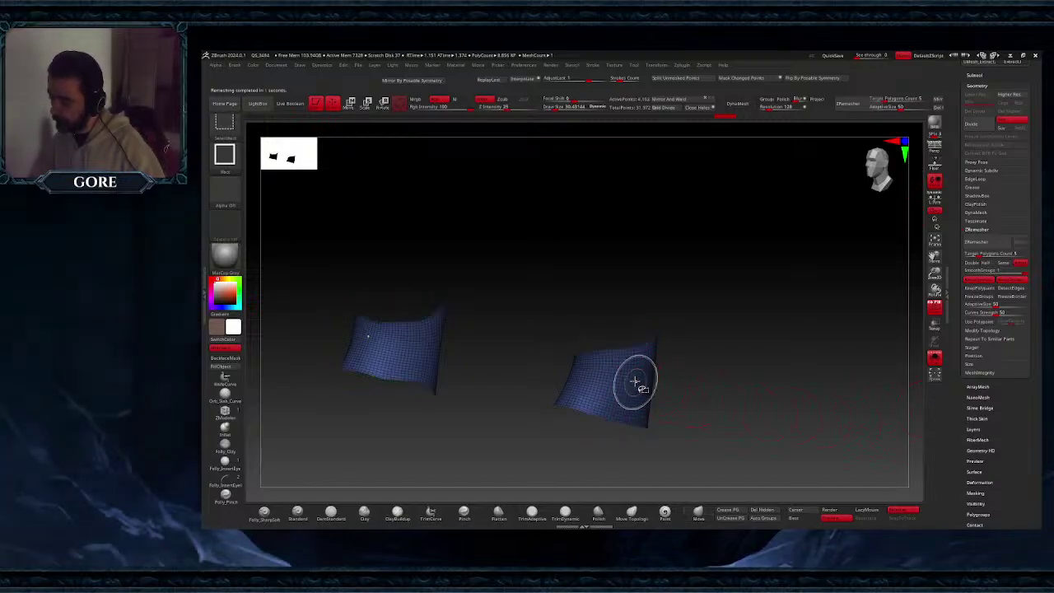
pyautogui.keyDown('ctrl'); pyautogui.keyDown('shift'); pyautogui.click(631, 376); pyautogui.keyUp('shift'); pyautogui.keyUp('ctrl')
pyautogui.keyDown('ctrl'); pyautogui.keyDown('shift'); pyautogui.click(623, 338); pyautogui.keyUp('shift'); pyautogui.keyUp('ctrl')
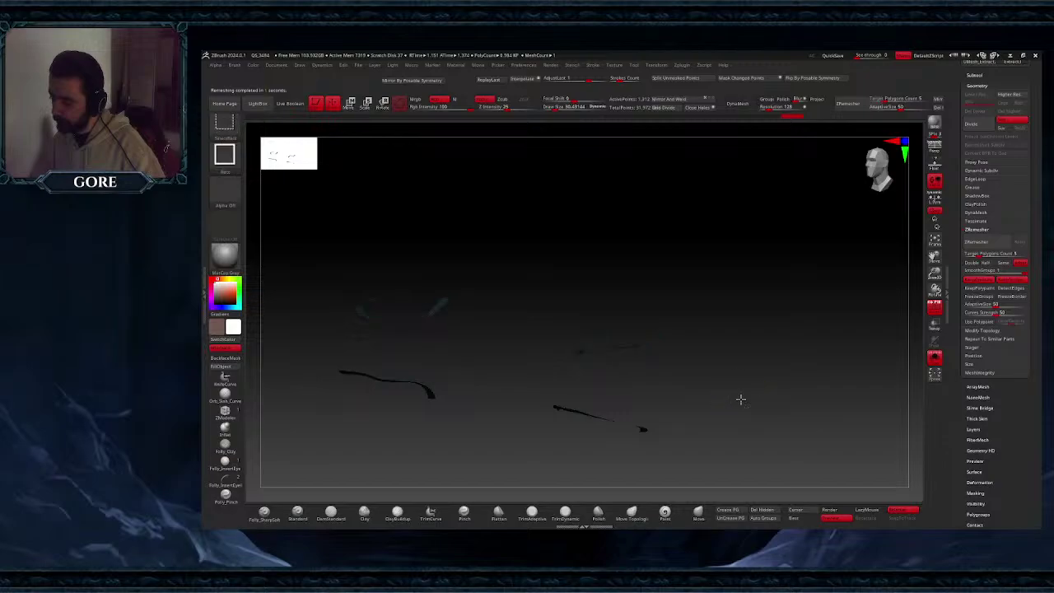
pyautogui.keyDown('ctrl'); pyautogui.keyDown('shift'); pyautogui.click(740, 400); pyautogui.keyUp('shift'); pyautogui.keyUp('ctrl')
pyautogui.keyDown('ctrl'); pyautogui.click(805, 397); pyautogui.keyUp('ctrl')
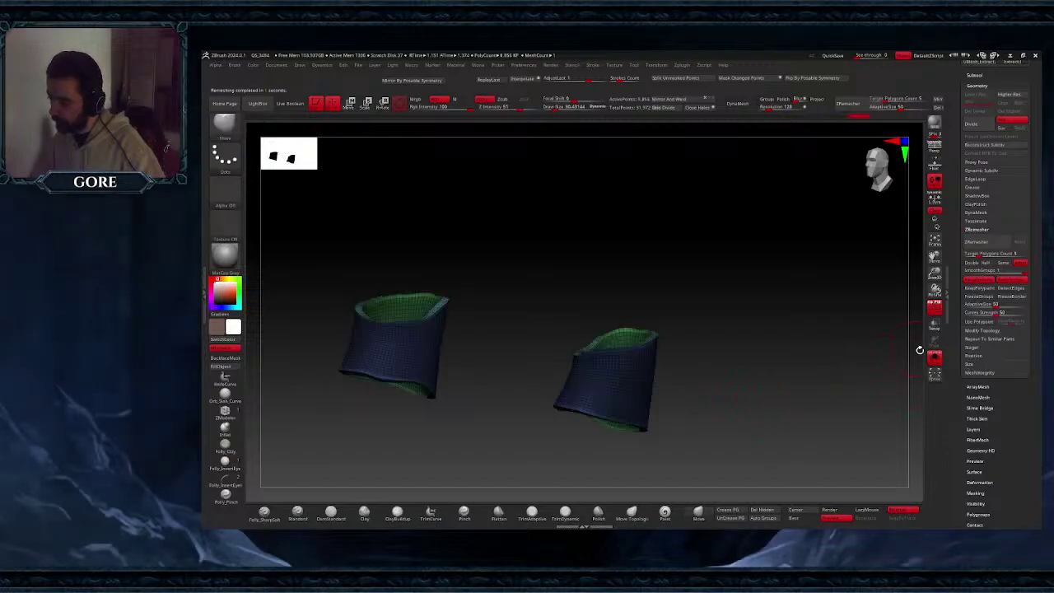
pyautogui.moveTo(1000, 469); pyautogui.dragTo(997, 450)
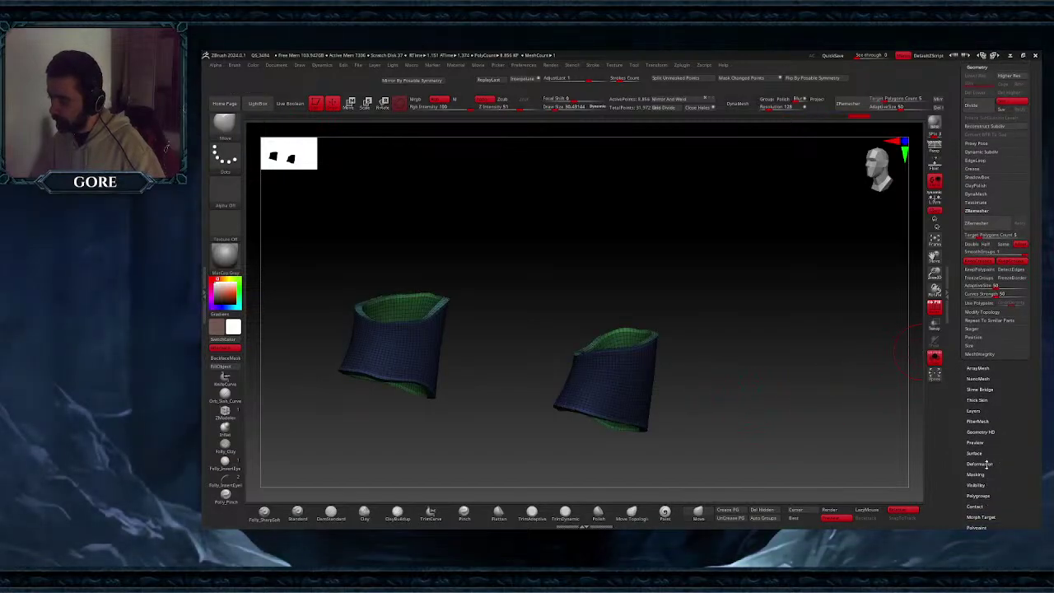
# - Polish the cuffs' rims by groups, clear the mask and check the cuffs' fit on the full creature
pyautogui.click(986, 464)
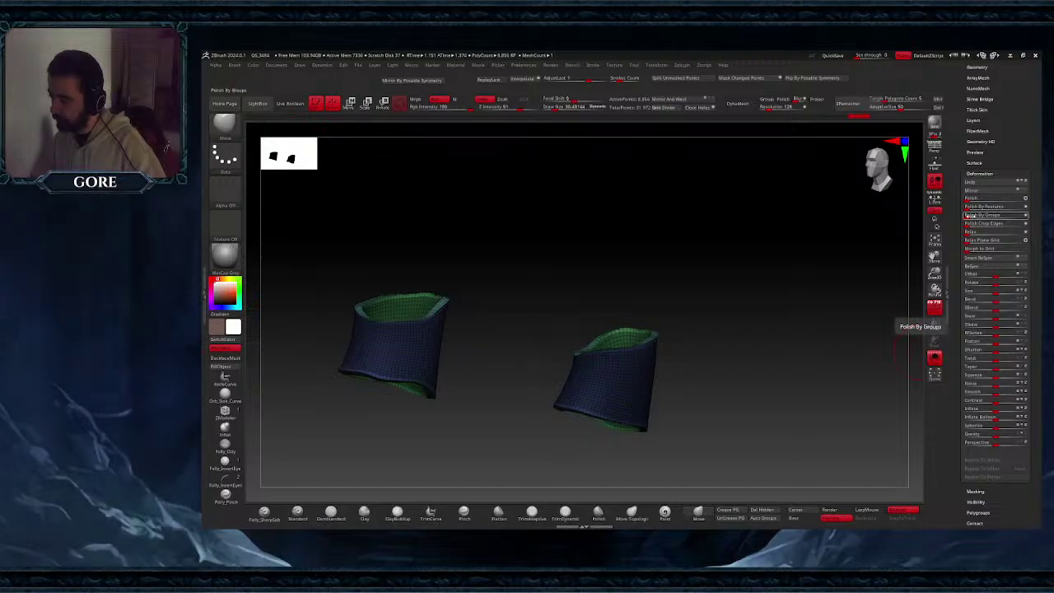
pyautogui.click(980, 215)
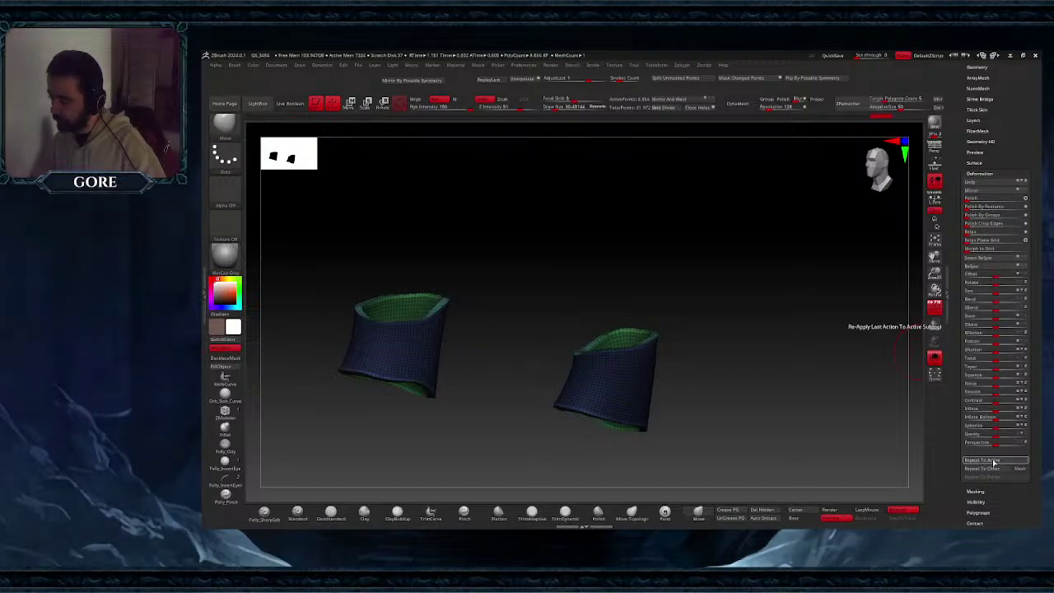
pyautogui.keyDown('ctrl'); pyautogui.moveTo(808, 389); pyautogui.dragTo(784, 382); pyautogui.keyUp('ctrl')
pyautogui.click(935, 359)
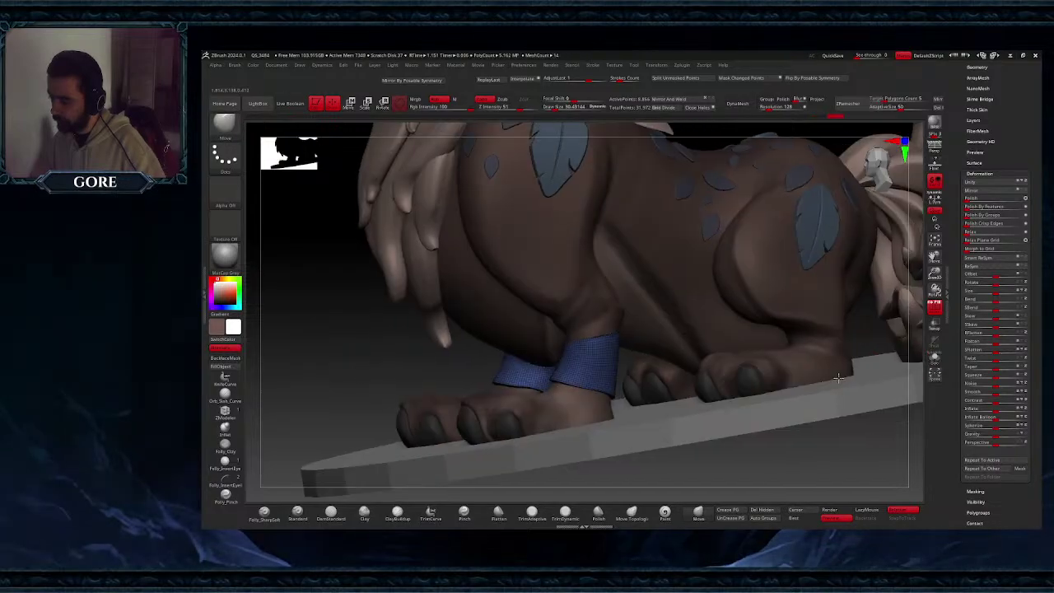
pyautogui.click(934, 360)
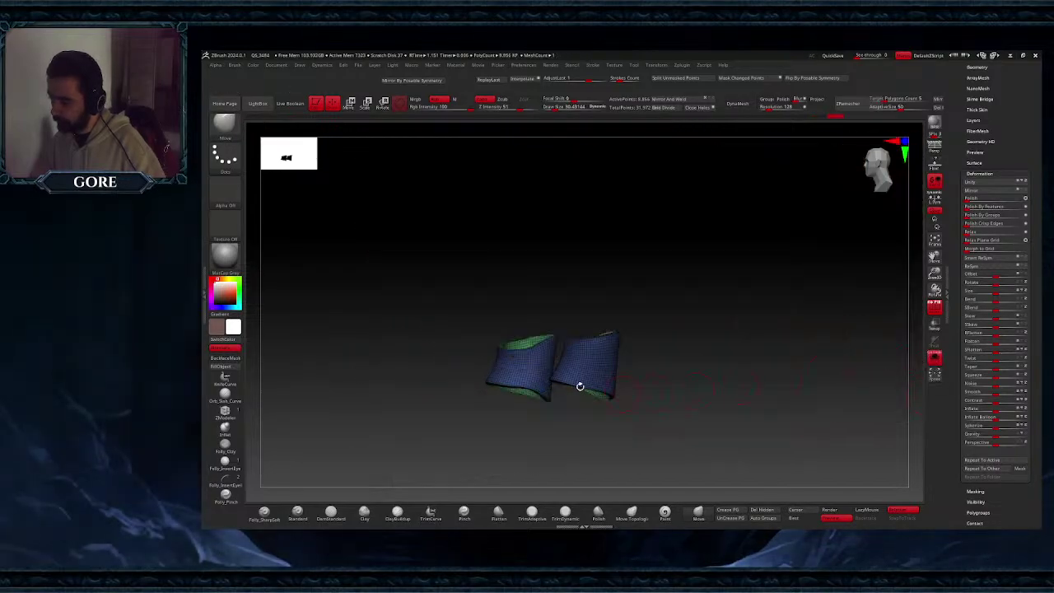
# - Isolate the rim polygroup, restore the full cuffs and mask them so only the lower rims stay unmasked
pyautogui.moveTo(579, 384)
pyautogui.keyDown('ctrl'); pyautogui.mouseDown(button='right')
pyautogui.moveTo(576, 398)
pyautogui.moveTo(536, 390)
pyautogui.moveTo(533, 361)
pyautogui.moveTo(563, 384)
pyautogui.moveTo(525, 355)
pyautogui.mouseUp(button='right'); pyautogui.keyUp('ctrl')
pyautogui.click(349, 103)
pyautogui.click(332, 105)
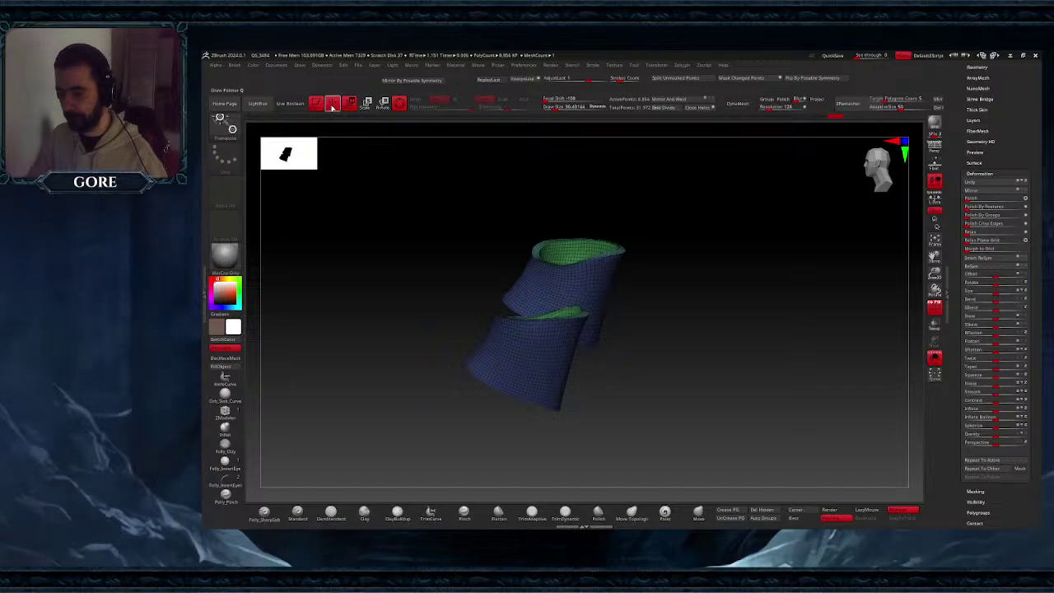
pyautogui.keyDown('ctrl'); pyautogui.keyDown('shift'); pyautogui.click(581, 284); pyautogui.keyUp('shift'); pyautogui.keyUp('ctrl')
pyautogui.keyDown('ctrl'); pyautogui.keyDown('shift'); pyautogui.click(581, 283); pyautogui.keyUp('shift'); pyautogui.keyUp('ctrl')
pyautogui.keyDown('ctrl'); pyautogui.keyDown('shift'); pyautogui.click(554, 354); pyautogui.keyUp('shift'); pyautogui.keyUp('ctrl')
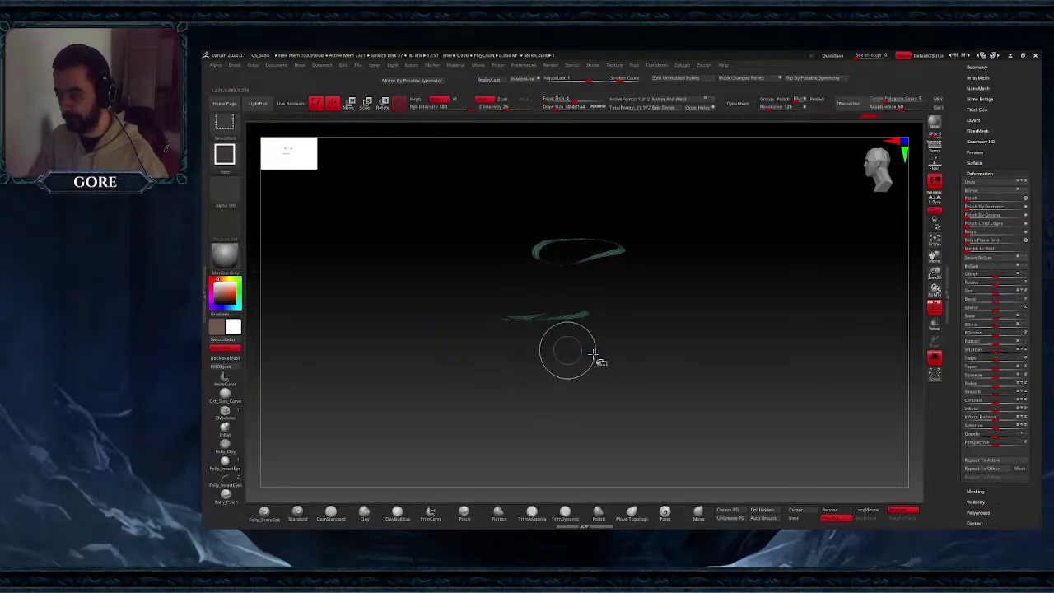
pyautogui.keyDown('ctrl'); pyautogui.keyDown('shift'); pyautogui.moveTo(661, 378); pyautogui.dragTo(664, 380); pyautogui.keyUp('shift'); pyautogui.keyUp('ctrl')
pyautogui.moveTo(664, 380); pyautogui.dragTo(666, 367, button='right')
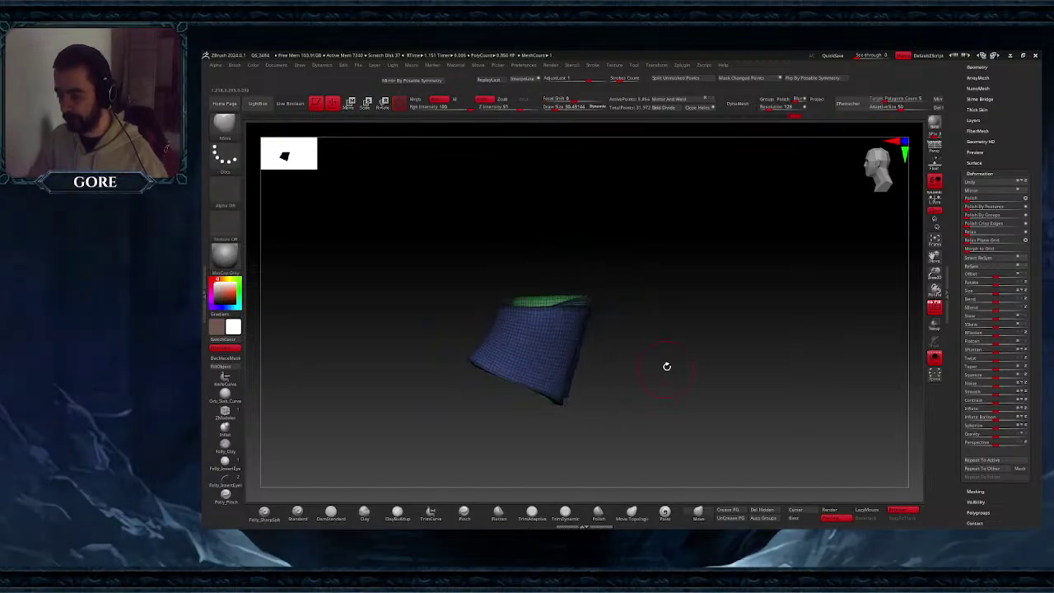
pyautogui.keyDown('ctrl'); pyautogui.click(667, 366); pyautogui.keyUp('ctrl')
pyautogui.keyDown('ctrl'); pyautogui.moveTo(476, 248); pyautogui.dragTo(653, 331); pyautogui.keyUp('ctrl')
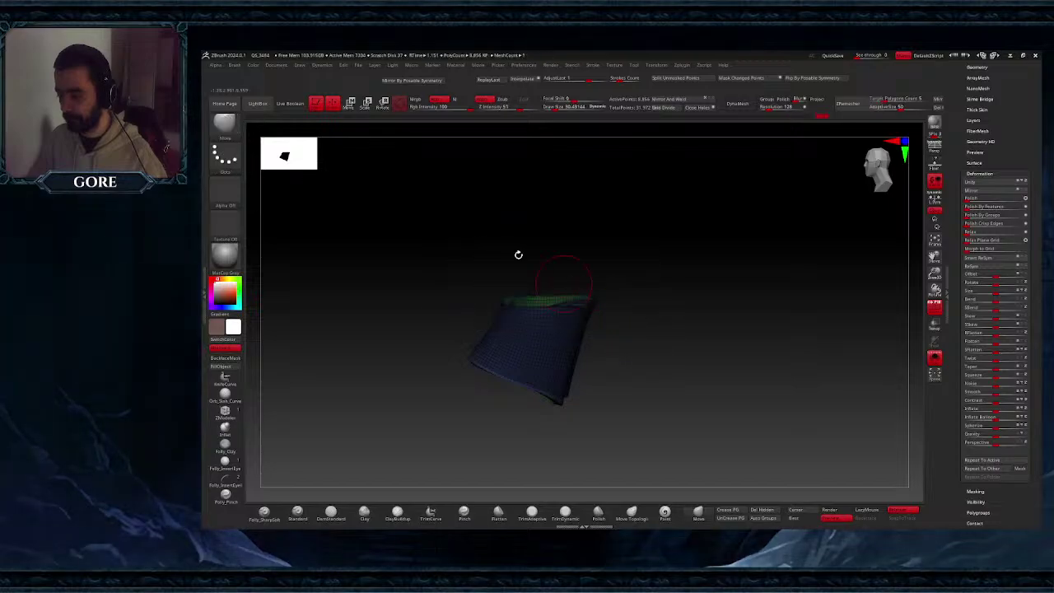
# - Align the gizmo to the cuffs' lower edge, then move, rotate and enlarge the unmasked lower rims into a flare
pyautogui.click(349, 105)
pyautogui.keyDown('ctrl'); pyautogui.moveTo(619, 359); pyautogui.dragTo(621, 390, button='right'); pyautogui.keyUp('ctrl')
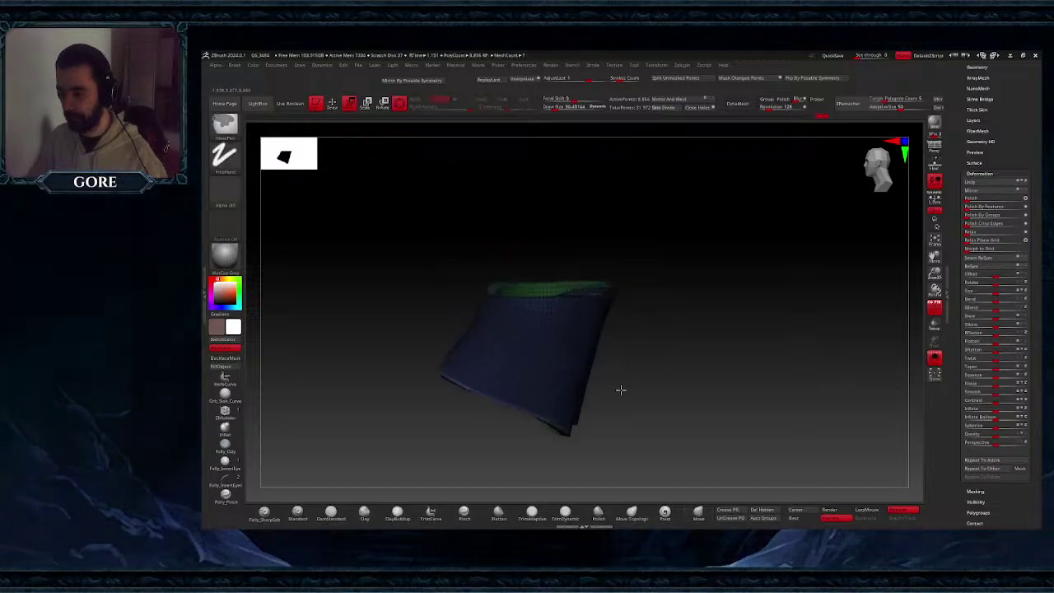
pyautogui.keyDown('alt'); pyautogui.click(497, 400); pyautogui.keyUp('alt')
pyautogui.keyDown('alt'); pyautogui.moveTo(535, 391); pyautogui.dragTo(514, 352); pyautogui.keyUp('alt')
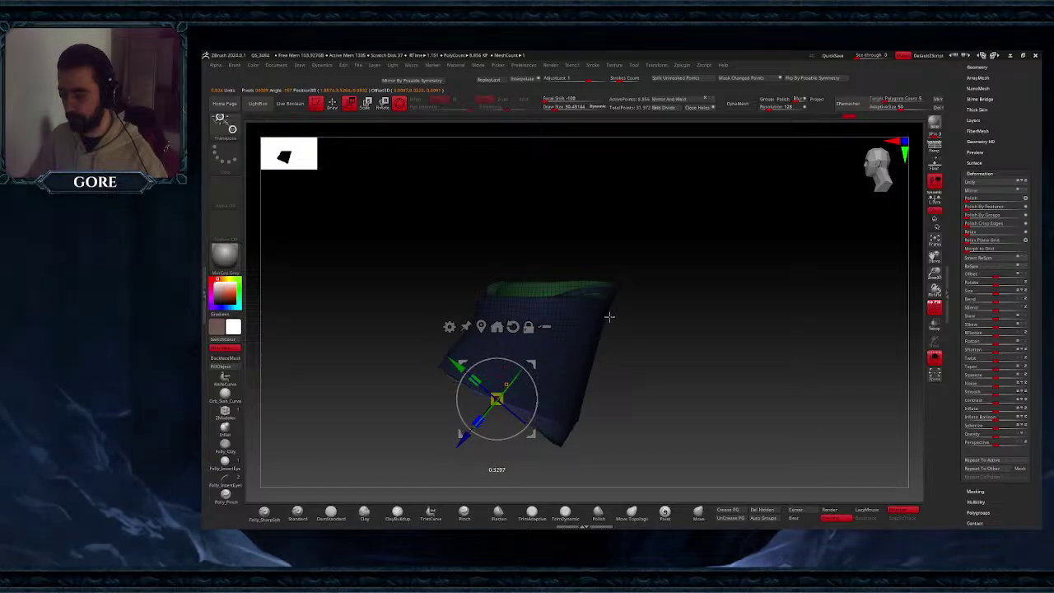
pyautogui.moveTo(533, 363); pyautogui.dragTo(528, 379)
pyautogui.moveTo(480, 428); pyautogui.dragTo(575, 335)
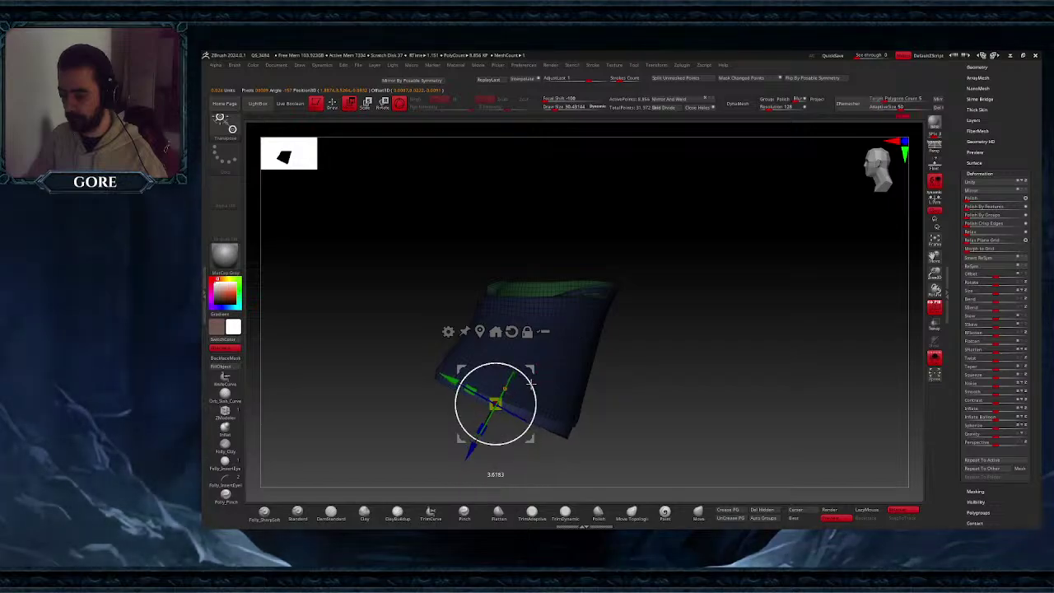
pyautogui.click(332, 105)
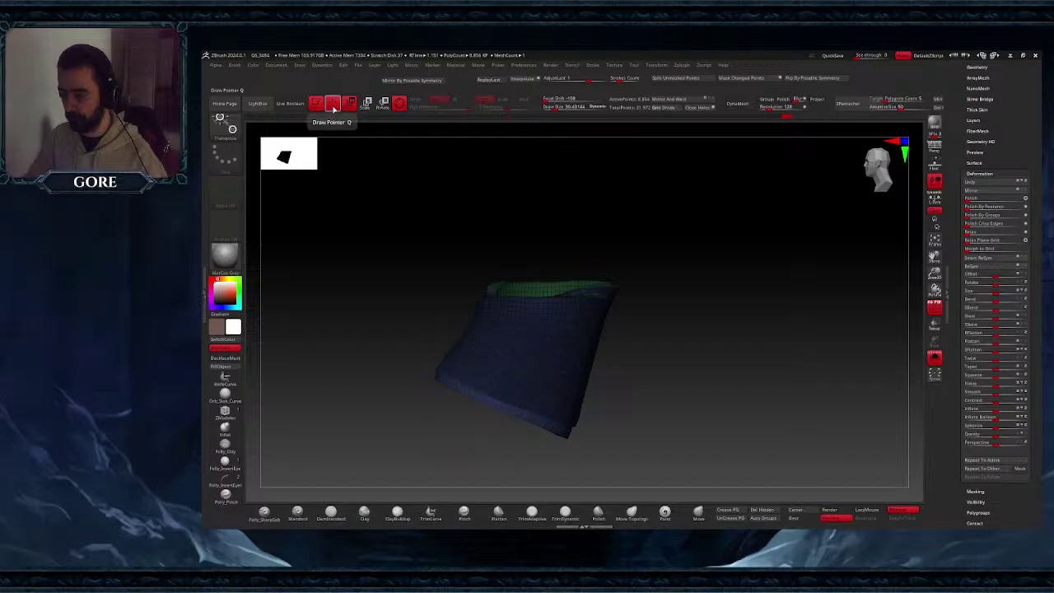
# - Show the whole creature without the polyframe and examine the cuffs from the side and front
pyautogui.moveTo(653, 369); pyautogui.dragTo(900, 392)
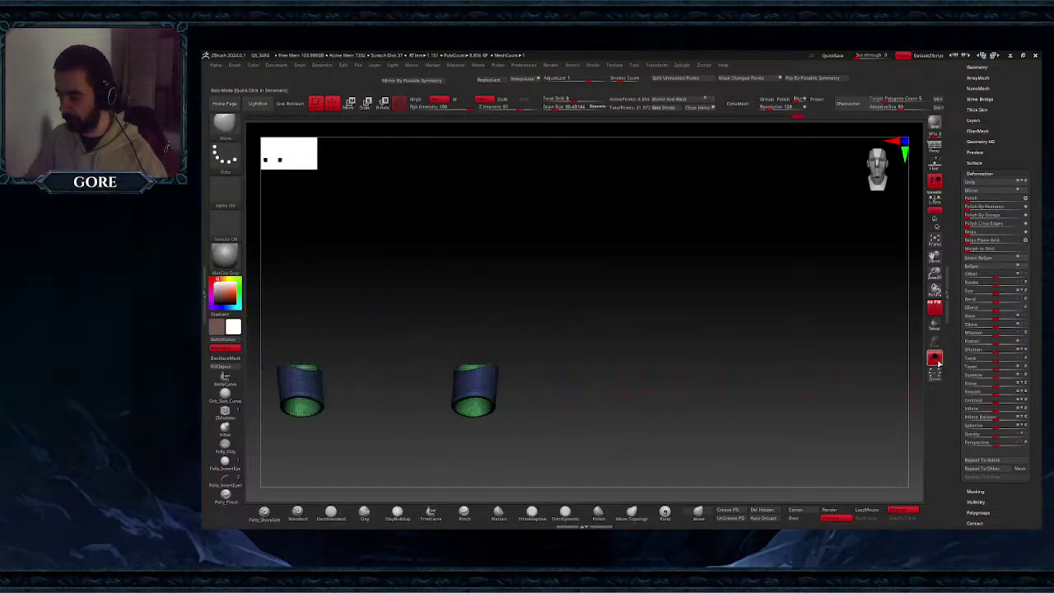
pyautogui.click(934, 358)
pyautogui.moveTo(793, 353); pyautogui.dragTo(616, 354)
pyautogui.click(938, 309)
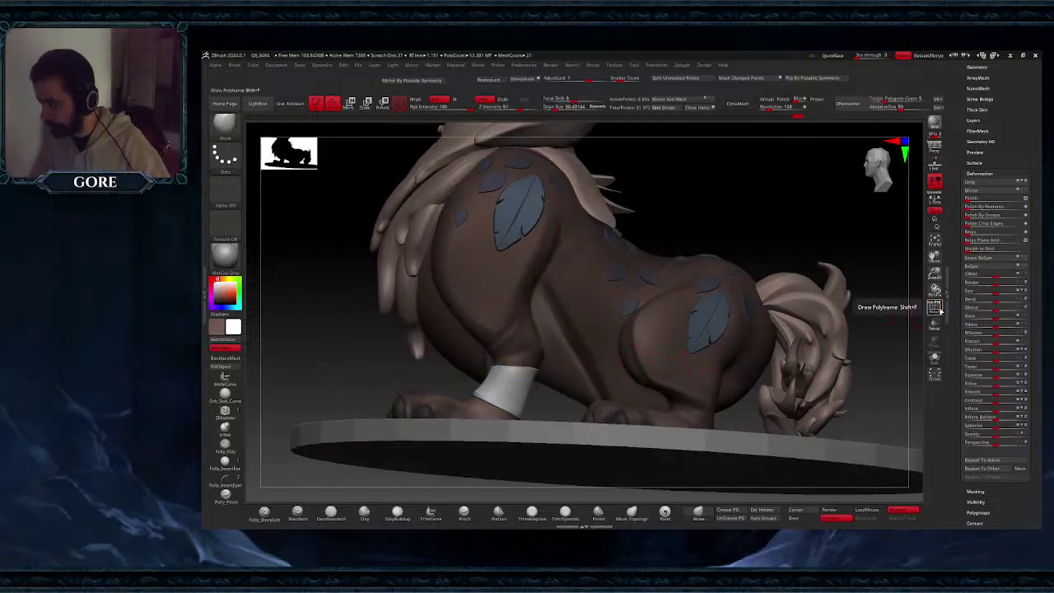
pyautogui.keyDown('ctrl'); pyautogui.moveTo(666, 354); pyautogui.dragTo(569, 342, button='right'); pyautogui.keyUp('ctrl')
pyautogui.moveTo(568, 341); pyautogui.dragTo(656, 351, button='right')
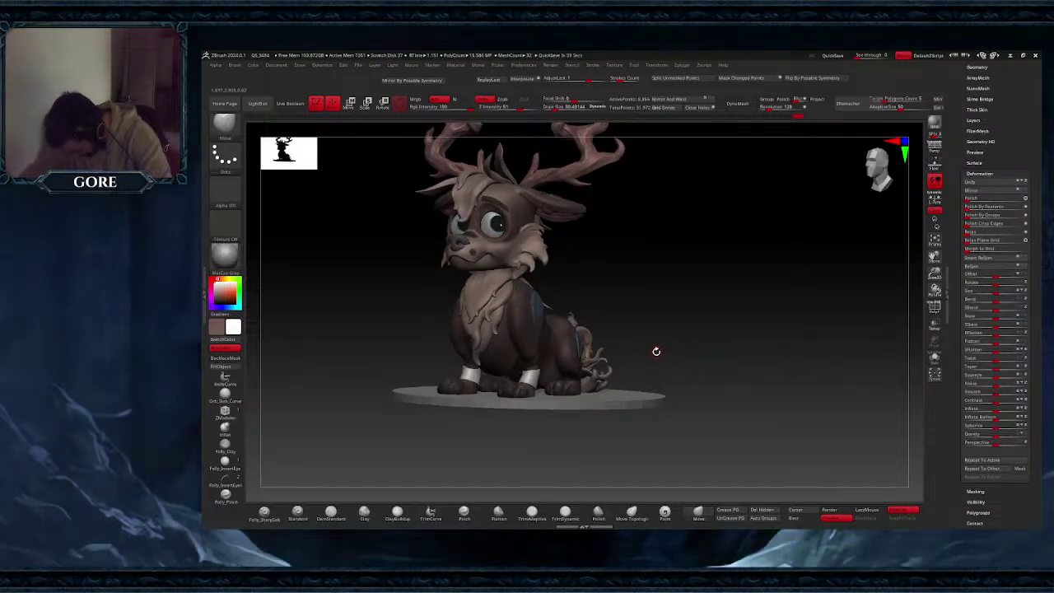
pyautogui.moveTo(643, 357); pyautogui.dragTo(570, 342, button='right')
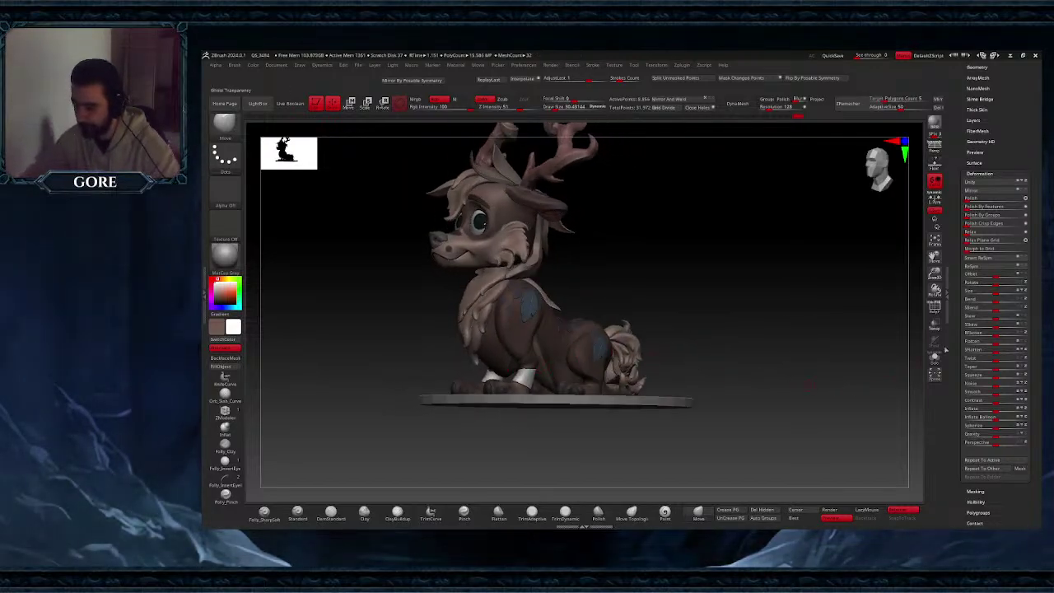
# - Solo the cuffs with the polyframe on, isolate their rim polygroup, mask the lower rims and restore the full cuffs
pyautogui.click(935, 308)
pyautogui.click(934, 359)
pyautogui.moveTo(580, 455); pyautogui.dragTo(537, 425, button='right')
pyautogui.keyDown('ctrl'); pyautogui.keyDown('shift'); pyautogui.click(509, 398); pyautogui.keyUp('shift'); pyautogui.keyUp('ctrl')
pyautogui.keyDown('ctrl'); pyautogui.keyDown('shift'); pyautogui.click(507, 401); pyautogui.keyUp('shift'); pyautogui.keyUp('ctrl')
pyautogui.keyDown('ctrl'); pyautogui.keyDown('shift'); pyautogui.click(506, 401); pyautogui.keyUp('shift'); pyautogui.keyUp('ctrl')
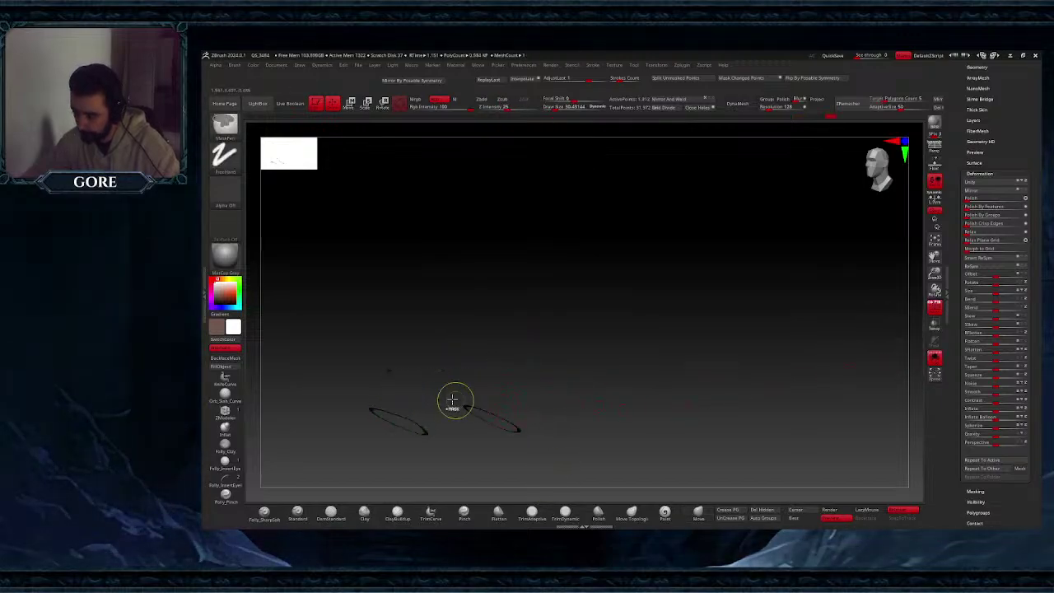
pyautogui.keyDown('ctrl'); pyautogui.moveTo(438, 391); pyautogui.dragTo(543, 464); pyautogui.keyUp('ctrl')
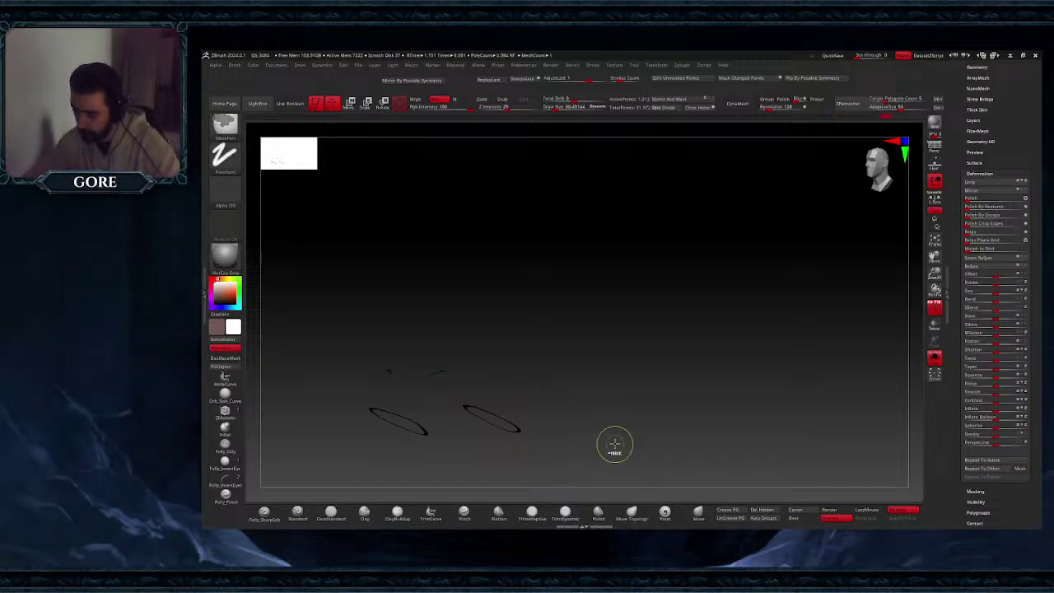
pyautogui.keyDown('ctrl'); pyautogui.keyDown('shift'); pyautogui.click(615, 438); pyautogui.keyUp('shift'); pyautogui.keyUp('ctrl')
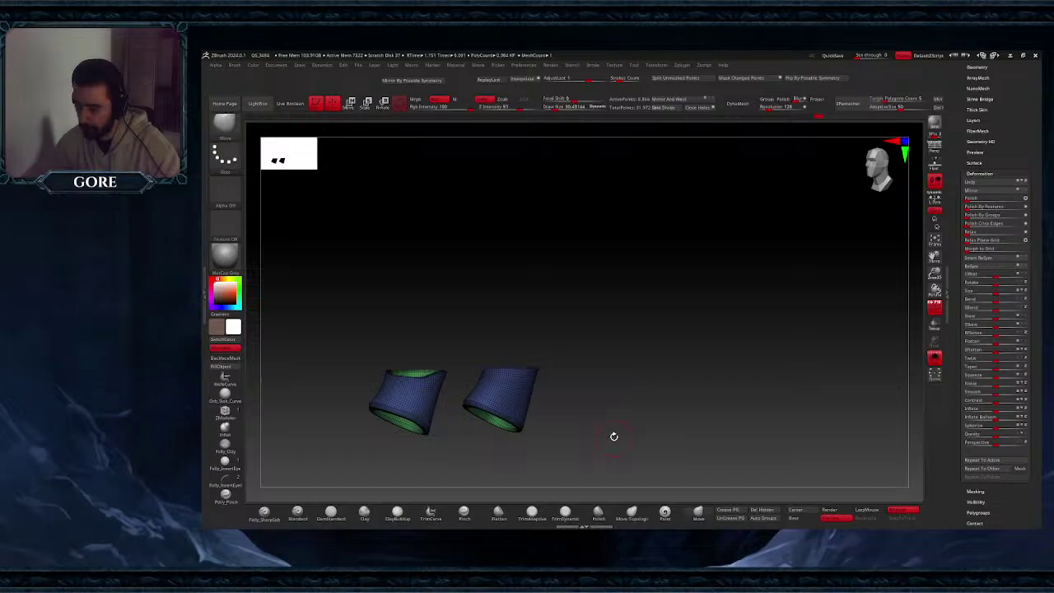
# - Isolate the rim polygroup again, restore the cuffs and leave only the upper rims unmasked in side view
pyautogui.keyDown('ctrl'); pyautogui.keyDown('shift'); pyautogui.click(519, 399); pyautogui.keyUp('shift'); pyautogui.keyUp('ctrl')
pyautogui.keyDown('ctrl'); pyautogui.keyDown('shift'); pyautogui.click(516, 396); pyautogui.keyUp('shift'); pyautogui.keyUp('ctrl')
pyautogui.keyDown('ctrl'); pyautogui.keyDown('shift'); pyautogui.click(508, 402); pyautogui.keyUp('shift'); pyautogui.keyUp('ctrl')
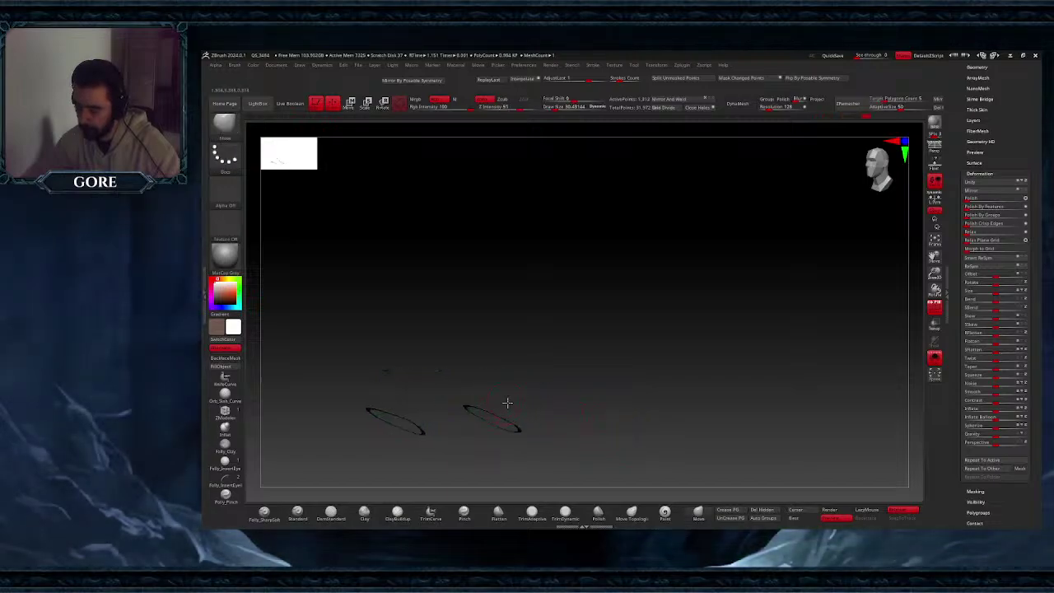
pyautogui.keyDown('ctrl'); pyautogui.keyDown('shift'); pyautogui.click(506, 414); pyautogui.keyUp('shift'); pyautogui.keyUp('ctrl')
pyautogui.moveTo(503, 409); pyautogui.dragTo(473, 354)
pyautogui.keyDown('ctrl'); pyautogui.keyDown('shift'); pyautogui.click(622, 401); pyautogui.keyUp('shift'); pyautogui.keyUp('ctrl')
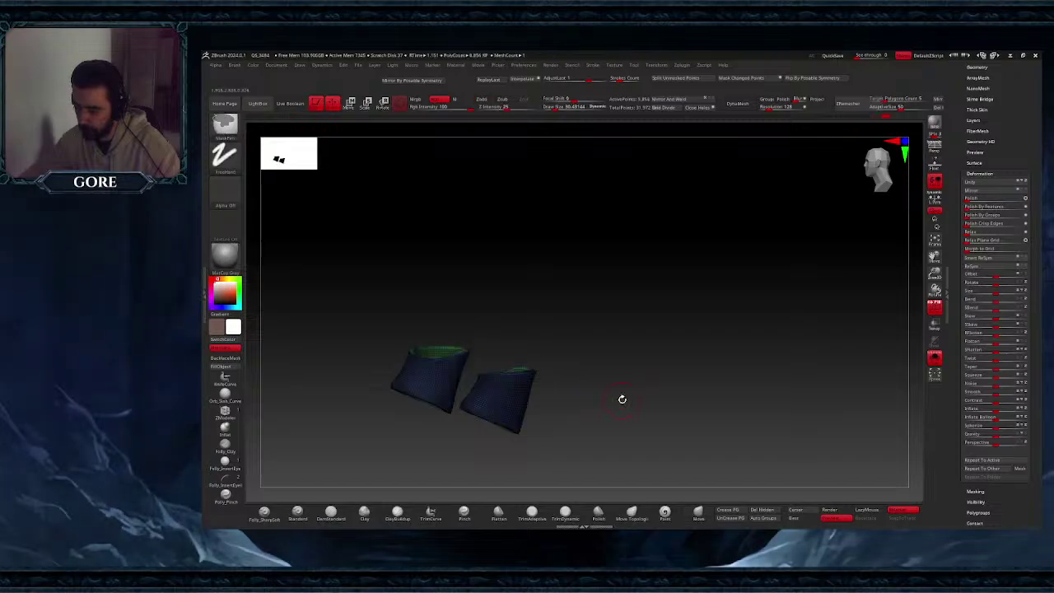
pyautogui.keyDown('shift'); pyautogui.moveTo(357, 232); pyautogui.dragTo(410, 185); pyautogui.keyUp('shift')
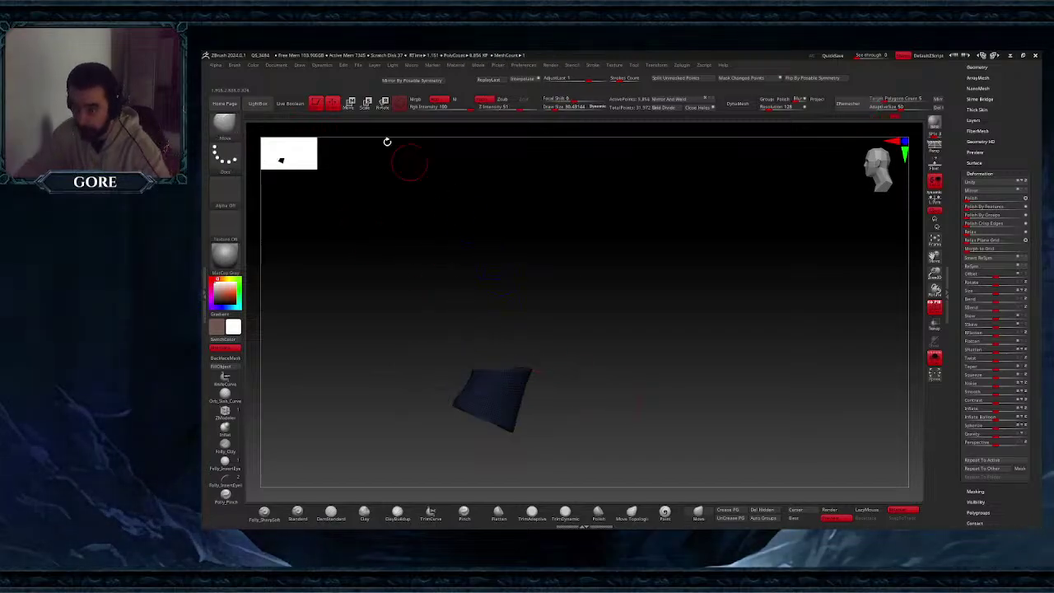
# - Place the gizmo at the cuffs' upper edge, raise and slightly enlarge the unmasked rims, and undo the last adjustment
pyautogui.click(349, 103)
pyautogui.moveTo(480, 417); pyautogui.dragTo(549, 315)
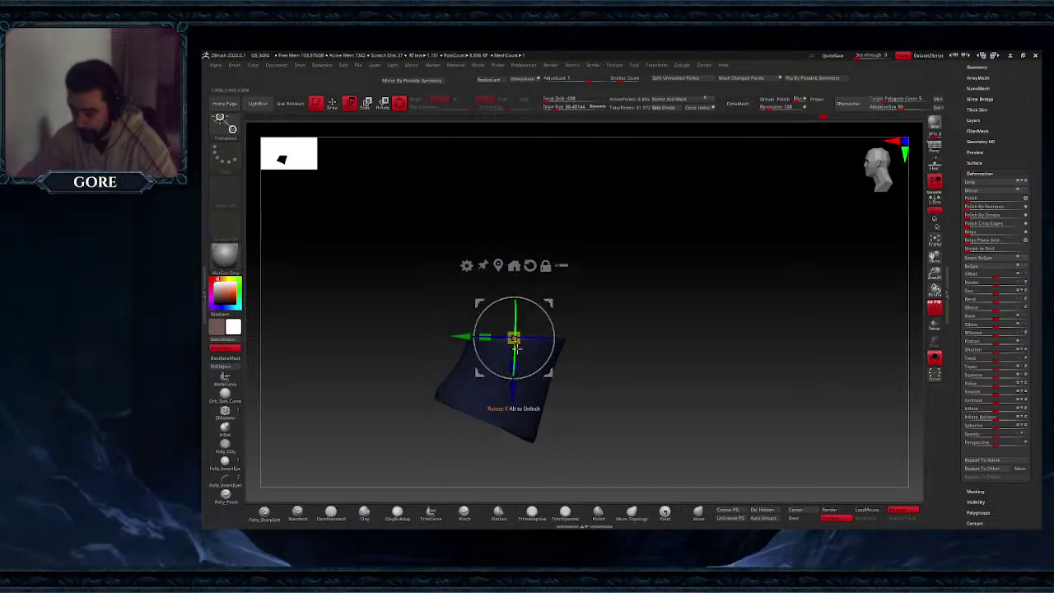
pyautogui.keyDown('ctrl'); pyautogui.moveTo(524, 388); pyautogui.dragTo(527, 418, button='right'); pyautogui.keyUp('ctrl')
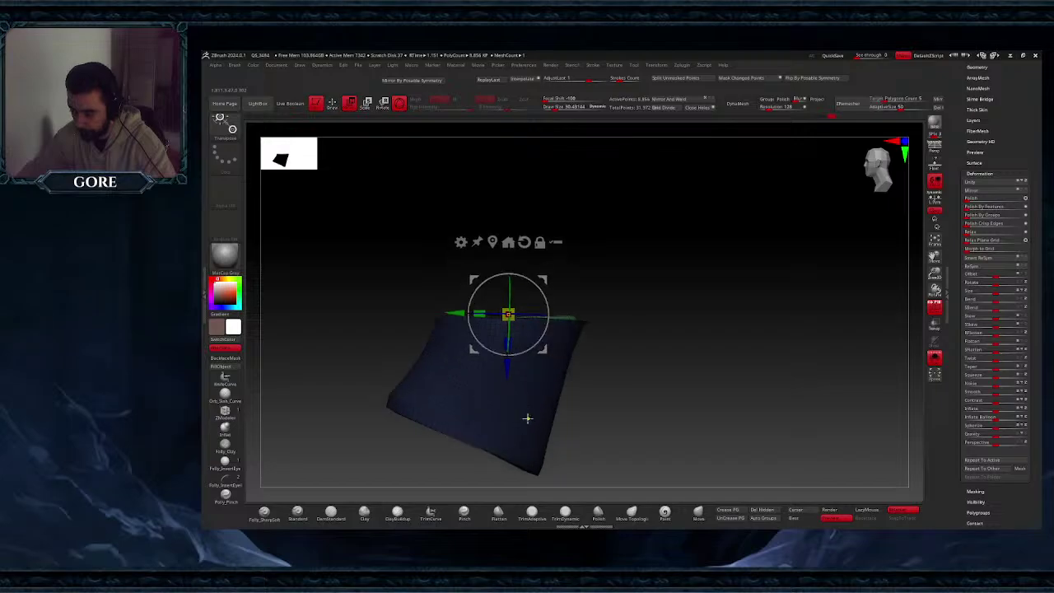
pyautogui.moveTo(510, 369); pyautogui.dragTo(511, 363)
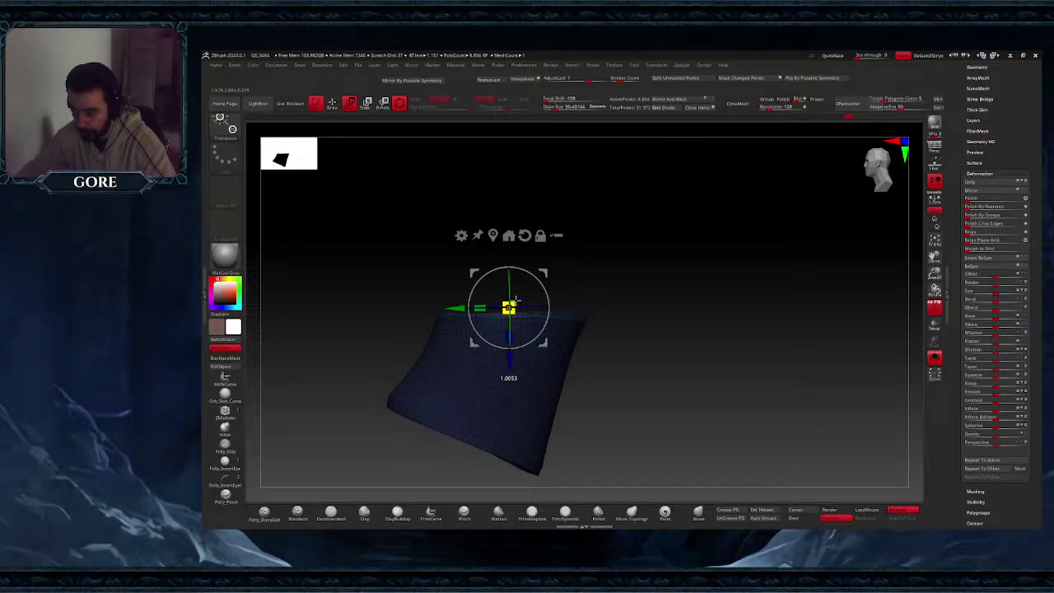
pyautogui.moveTo(512, 349); pyautogui.dragTo(509, 357)
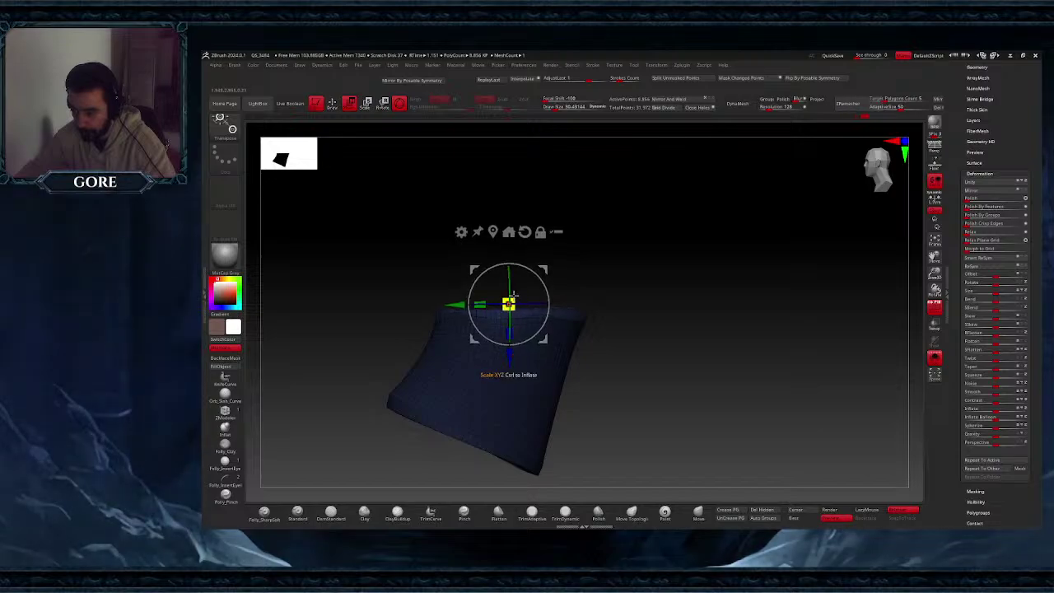
pyautogui.click(334, 106)
pyautogui.moveTo(562, 331)
pyautogui.mouseDown(button='right')
pyautogui.moveTo(609, 360)
pyautogui.moveTo(645, 354)
pyautogui.mouseUp(button='right')
pyautogui.hotkey('ctrl', 'z')
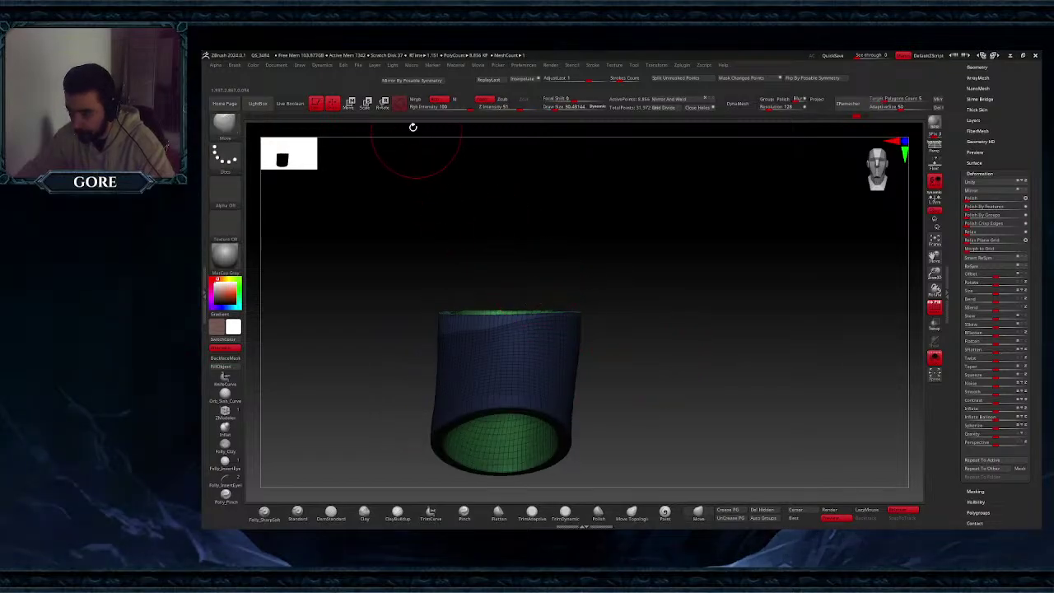
# - Adjust the slant of the cuffs' unmasked upper rims with the gizmo in front view
pyautogui.press('w')
pyautogui.moveTo(611, 297); pyautogui.dragTo(541, 281)
pyautogui.hotkey('ctrl', 'z')
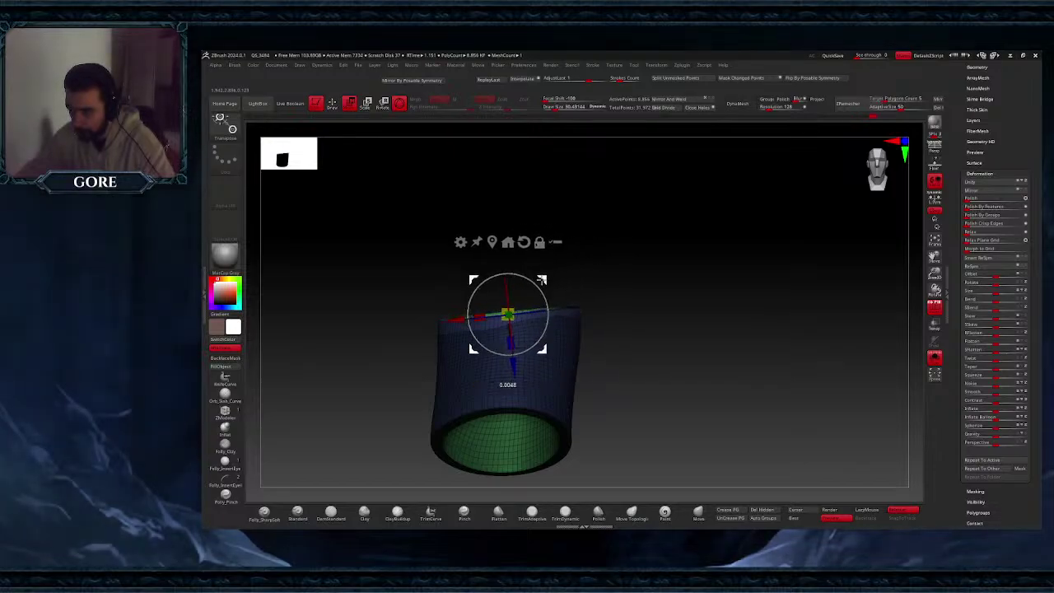
pyautogui.press('q')
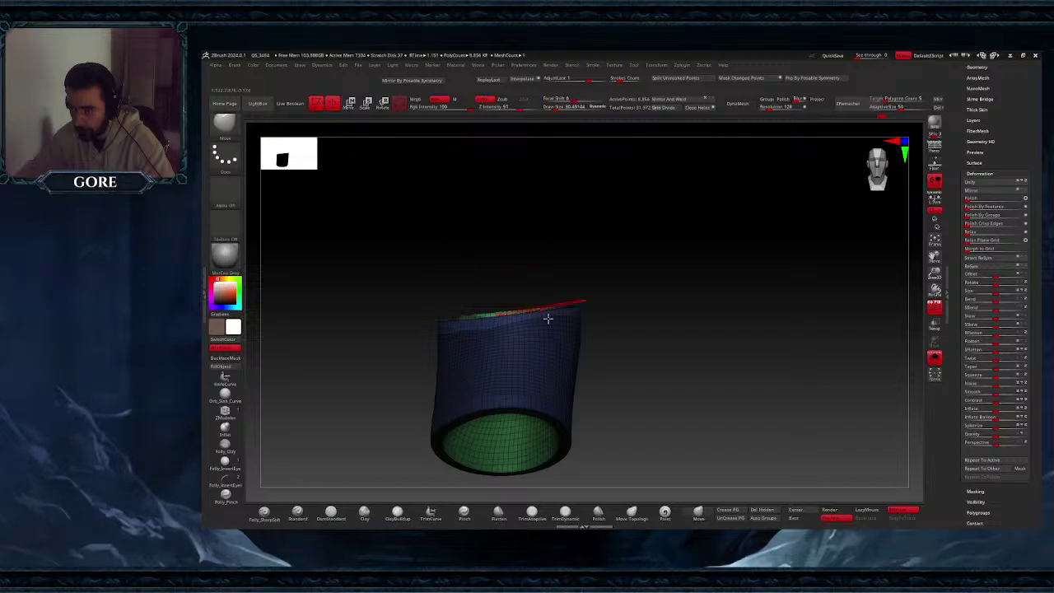
pyautogui.moveTo(549, 317)
pyautogui.keyDown('ctrl'); pyautogui.mouseDown(button='right')
pyautogui.moveTo(532, 319)
pyautogui.moveTo(497, 291)
pyautogui.moveTo(513, 325)
pyautogui.moveTo(502, 310)
pyautogui.mouseUp(button='right'); pyautogui.keyUp('ctrl')
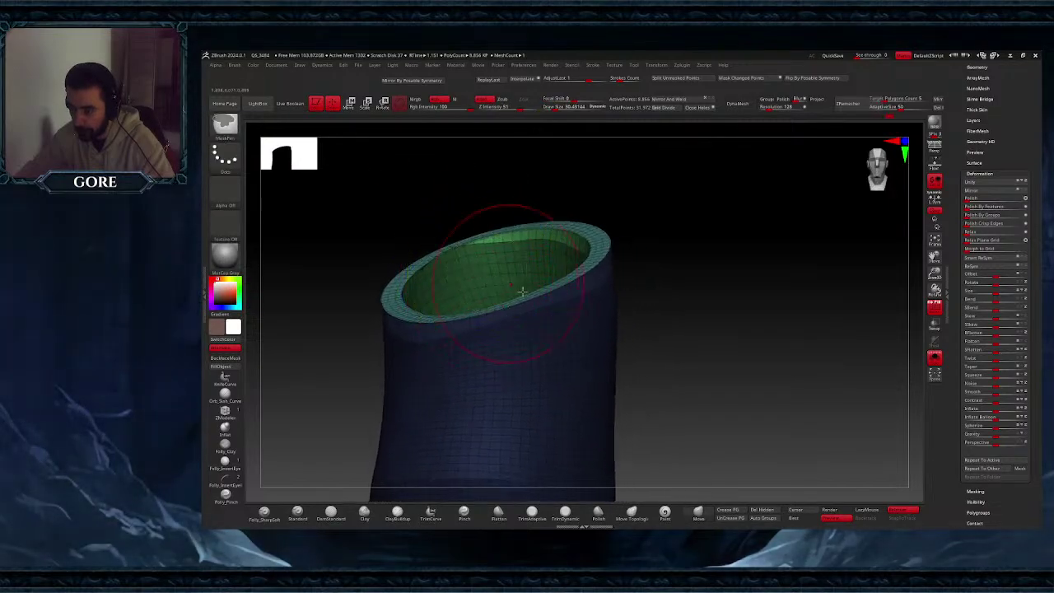
# - Clear the cuffs' mask, smooth the upper rim, subdivide the mesh and apply Polish
pyautogui.keyDown('ctrl'); pyautogui.moveTo(664, 352); pyautogui.dragTo(704, 374); pyautogui.keyUp('ctrl')
pyautogui.moveTo(494, 247)
pyautogui.keyDown('shift'); pyautogui.mouseDown()
pyautogui.moveTo(463, 216)
pyautogui.moveTo(478, 212)
pyautogui.mouseUp(); pyautogui.keyUp('shift')
pyautogui.hotkey('ctrl', 'd')
pyautogui.keyDown('ctrl'); pyautogui.moveTo(649, 393); pyautogui.dragTo(703, 376, button='right'); pyautogui.keyUp('ctrl')
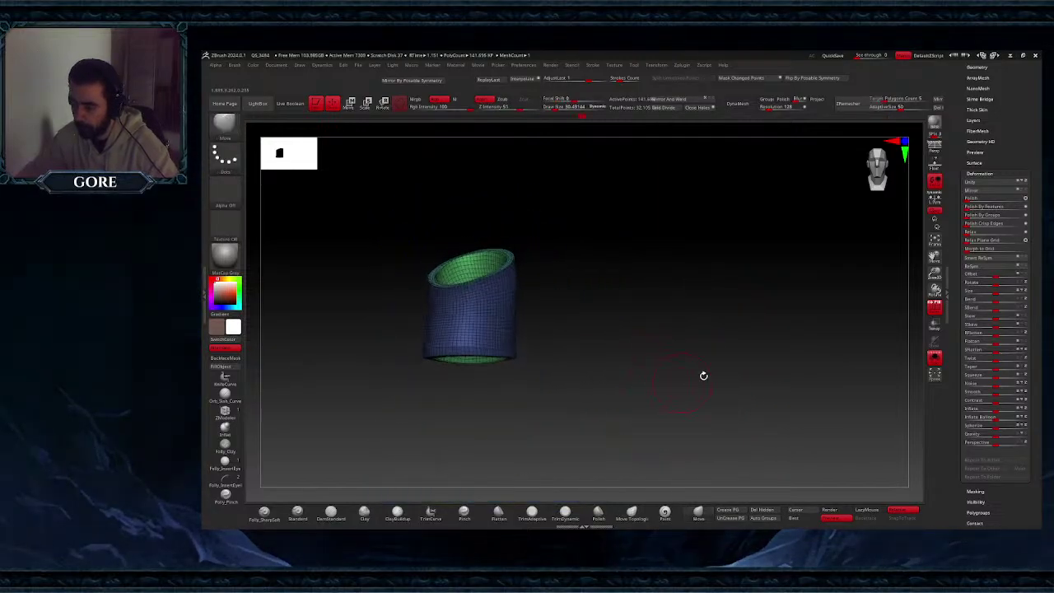
pyautogui.click(971, 200)
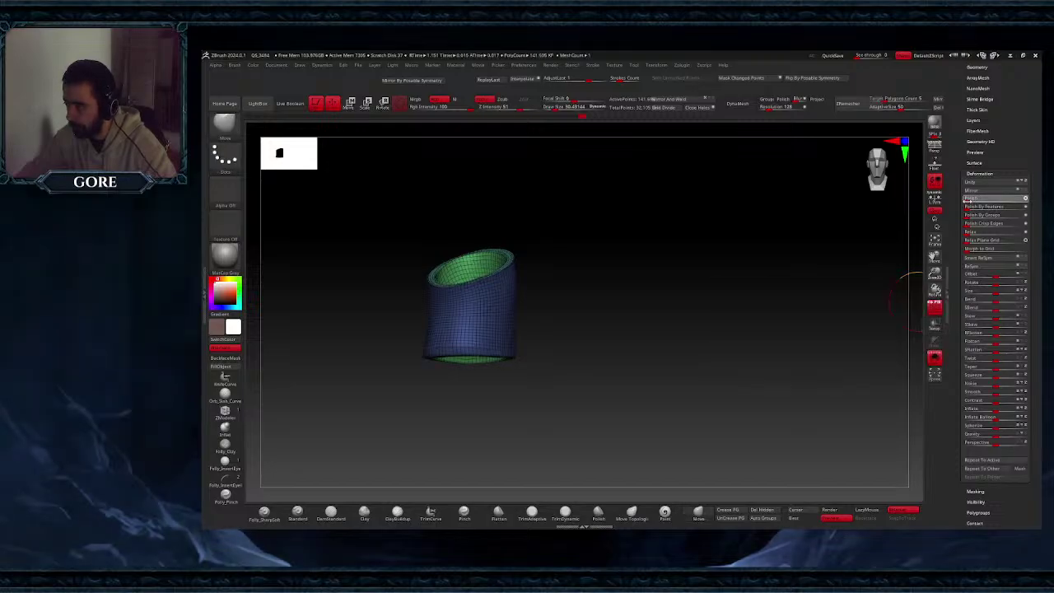
# - Turn off the polyframe, show the whole creature and check the finished cuffs on the front legs
pyautogui.click(936, 306)
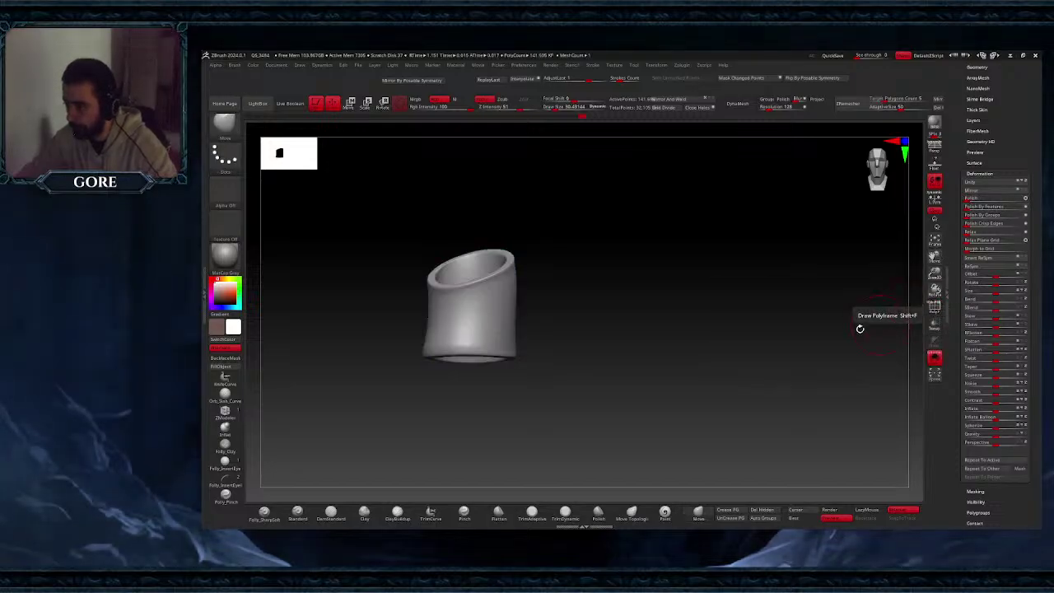
pyautogui.keyDown('ctrl'); pyautogui.moveTo(778, 336); pyautogui.dragTo(719, 334, button='right'); pyautogui.keyUp('ctrl')
pyautogui.click(937, 361)
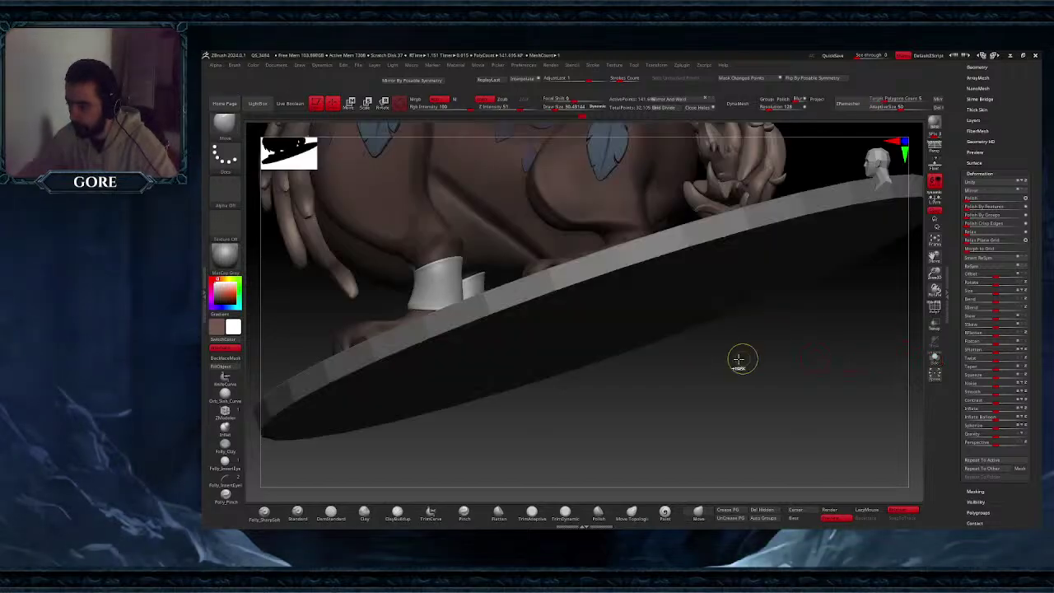
pyautogui.moveTo(736, 360)
pyautogui.keyDown('ctrl'); pyautogui.mouseDown(button='right')
pyautogui.moveTo(676, 318)
pyautogui.moveTo(731, 335)
pyautogui.mouseUp(button='right'); pyautogui.keyUp('ctrl')
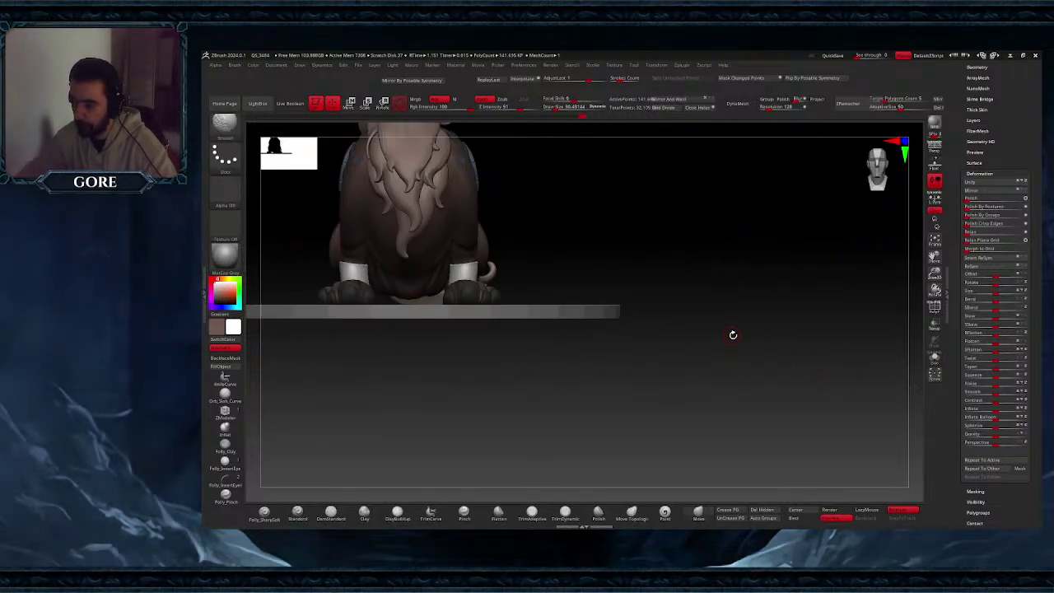
# - Look through the IMM Boolean, IMM MachineParts and IMM Parts brushes for a piece to decorate the ankle cuffs
pyautogui.moveTo(953, 119); pyautogui.dragTo(953, 168)
pyautogui.click(974, 107)
pyautogui.moveTo(955, 108); pyautogui.dragTo(951, 176)
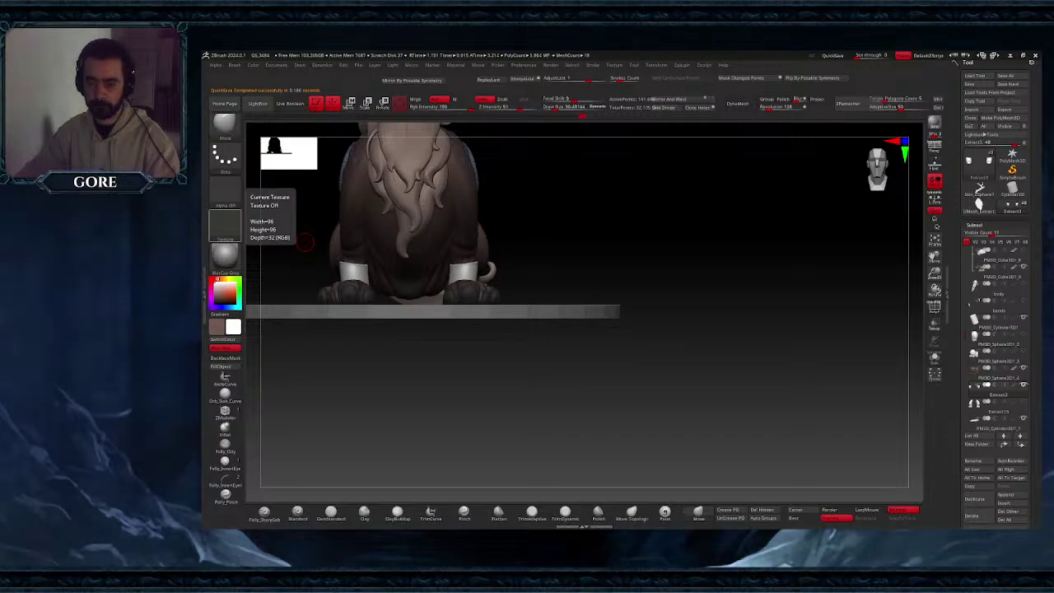
pyautogui.moveTo(695, 355); pyautogui.dragTo(588, 353)
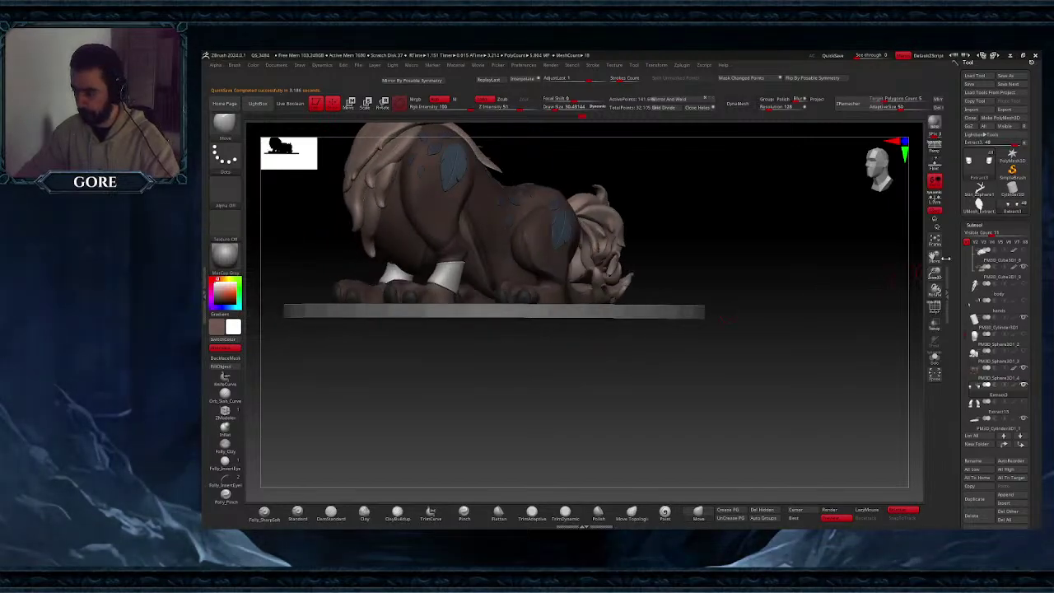
pyautogui.moveTo(940, 258); pyautogui.dragTo(987, 308)
pyautogui.click(234, 167)
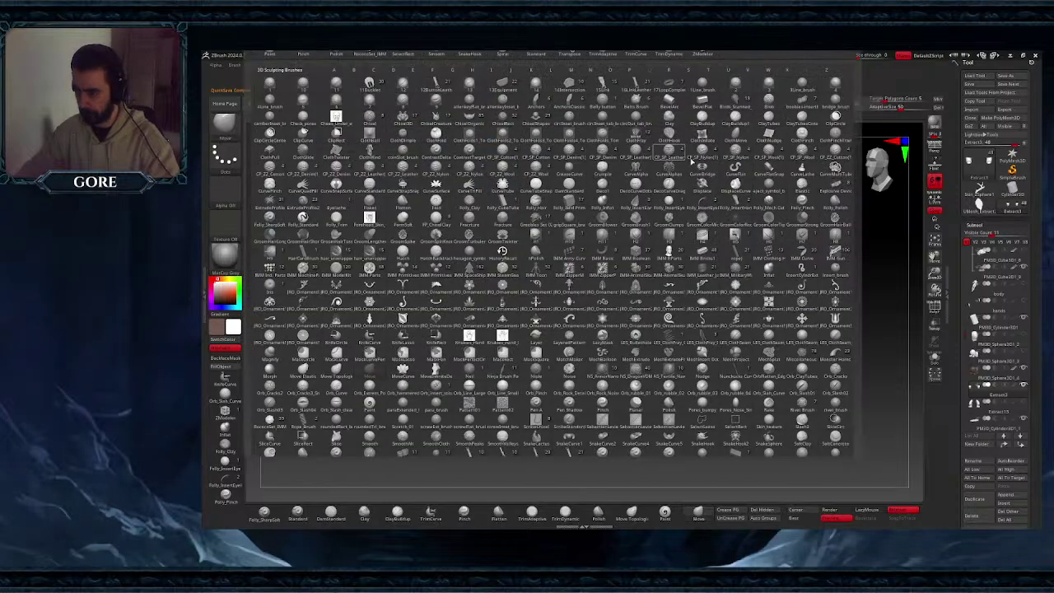
pyautogui.click(638, 257)
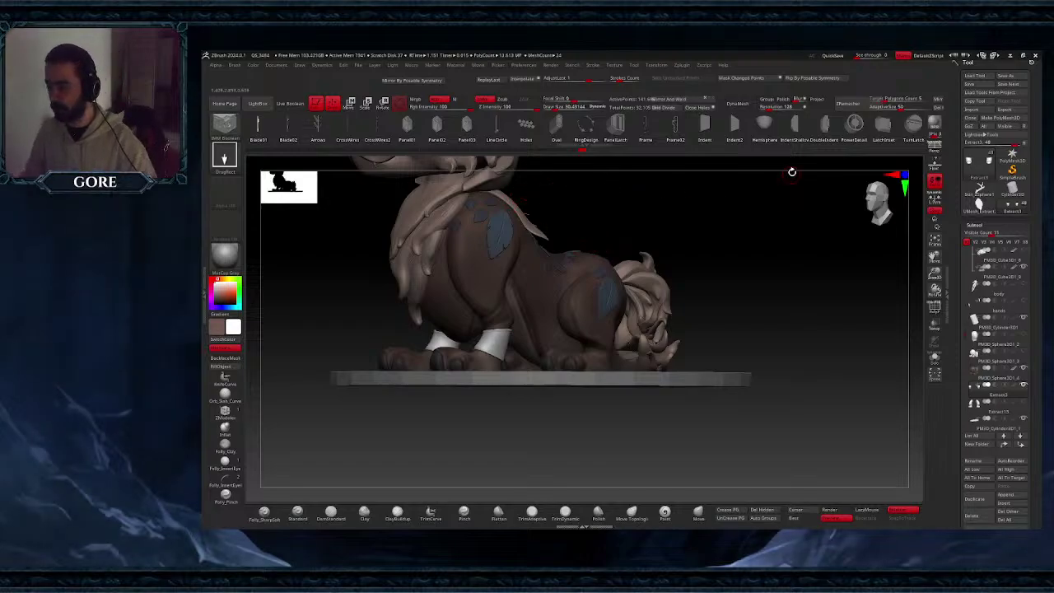
pyautogui.click(227, 126)
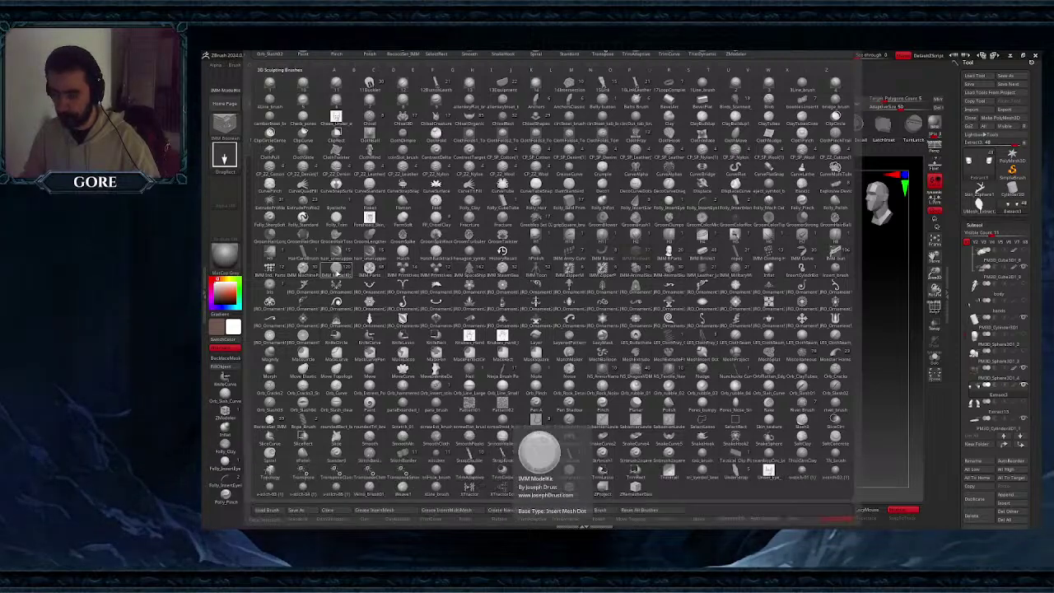
pyautogui.click(536, 421)
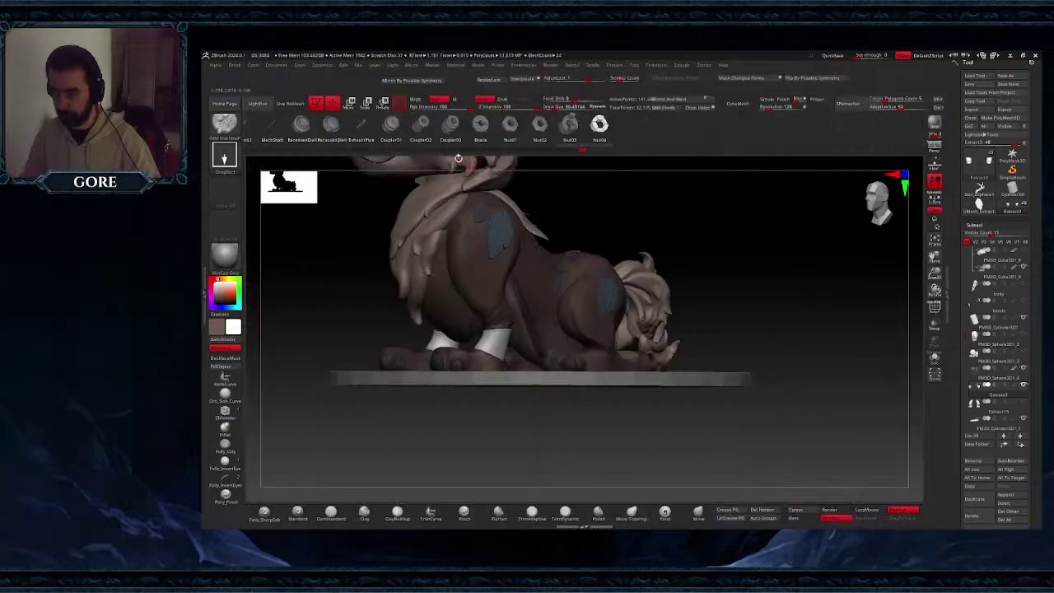
pyautogui.click(224, 123)
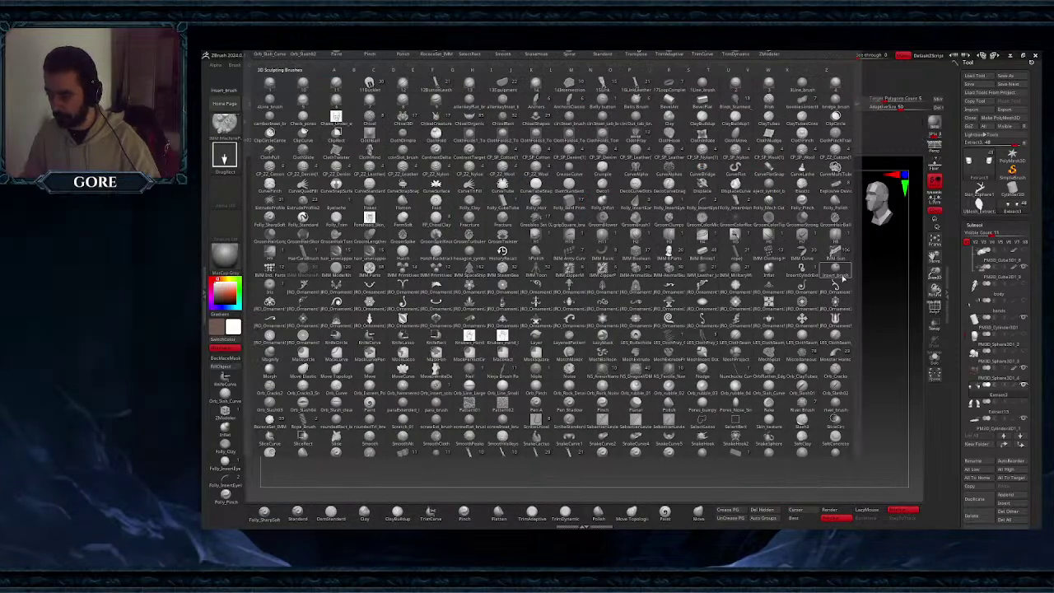
pyautogui.click(368, 269)
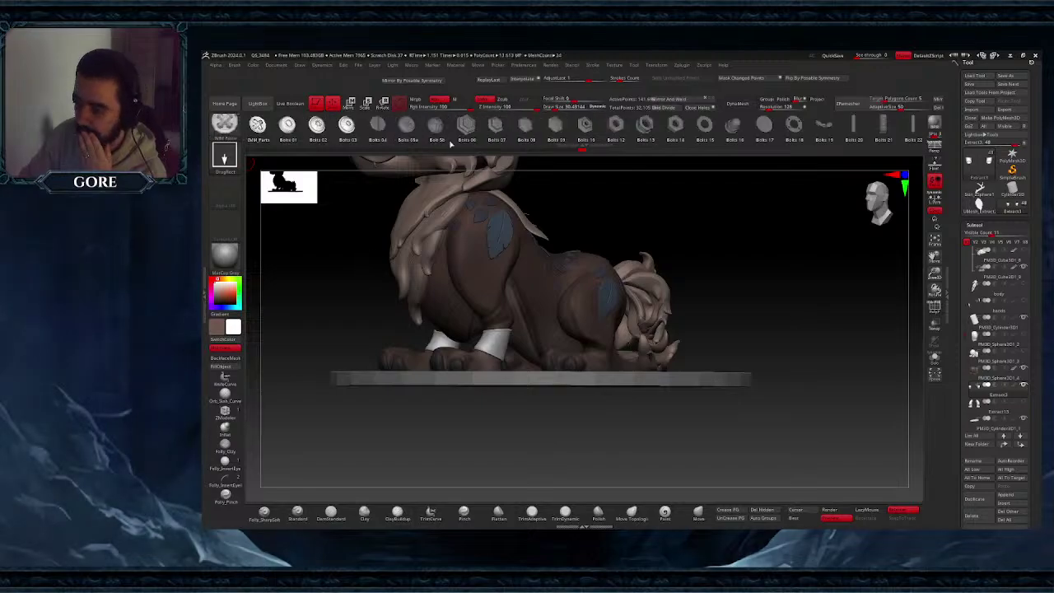
# - Load the Rococo insert-mesh brush and delete the lower subdivision levels of the front ankle cuffs
pyautogui.click(234, 131)
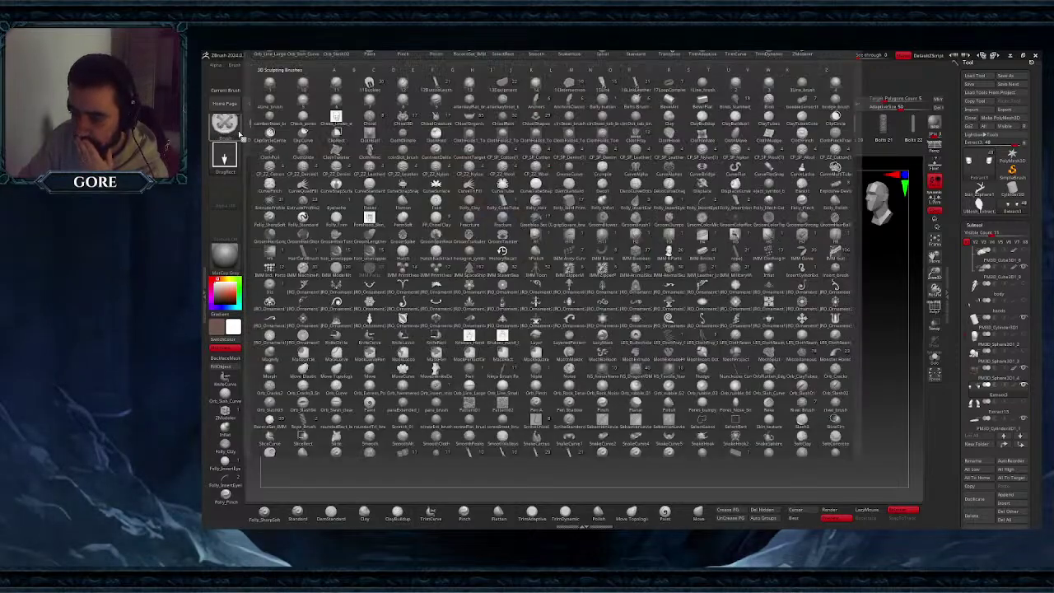
pyautogui.click(271, 421)
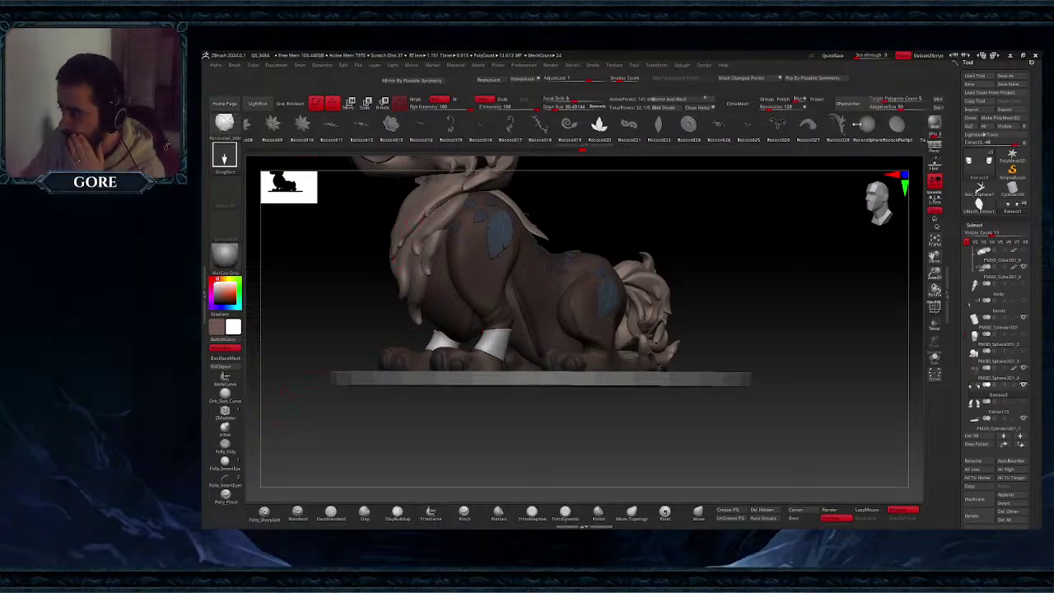
pyautogui.moveTo(530, 289); pyautogui.dragTo(636, 326)
pyautogui.moveTo(774, 339); pyautogui.dragTo(702, 337)
pyautogui.moveTo(955, 420); pyautogui.dragTo(959, 340)
pyautogui.click(985, 511)
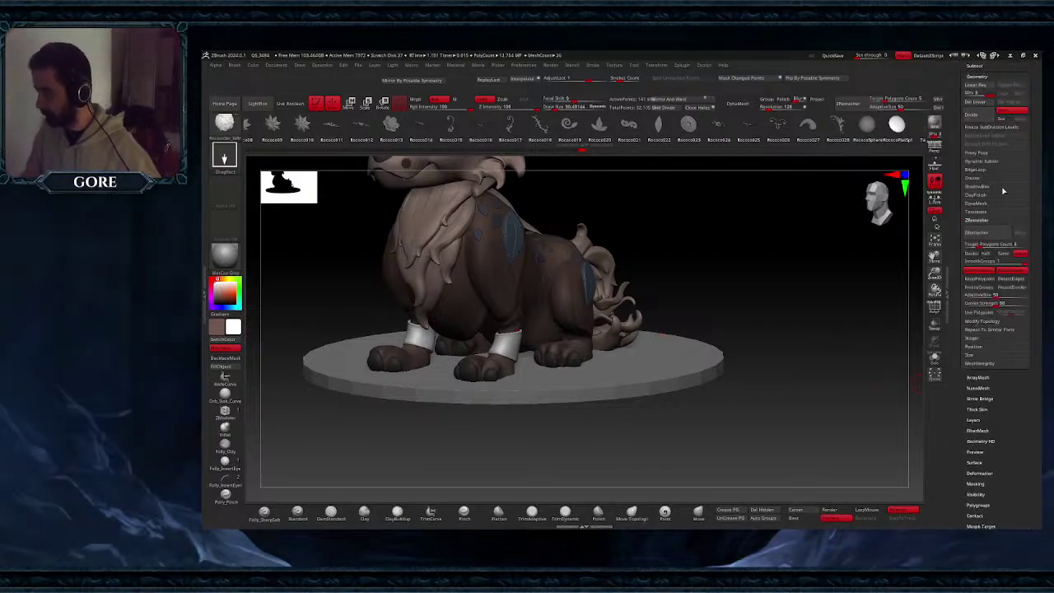
pyautogui.click(990, 106)
# - Insert a flattened Rococo sphere as a round stud on the front cuffs and adjust its depth along one gizmo axis
pyautogui.keyDown('ctrl'); pyautogui.moveTo(506, 341); pyautogui.dragTo(516, 377, button='right'); pyautogui.keyUp('ctrl')
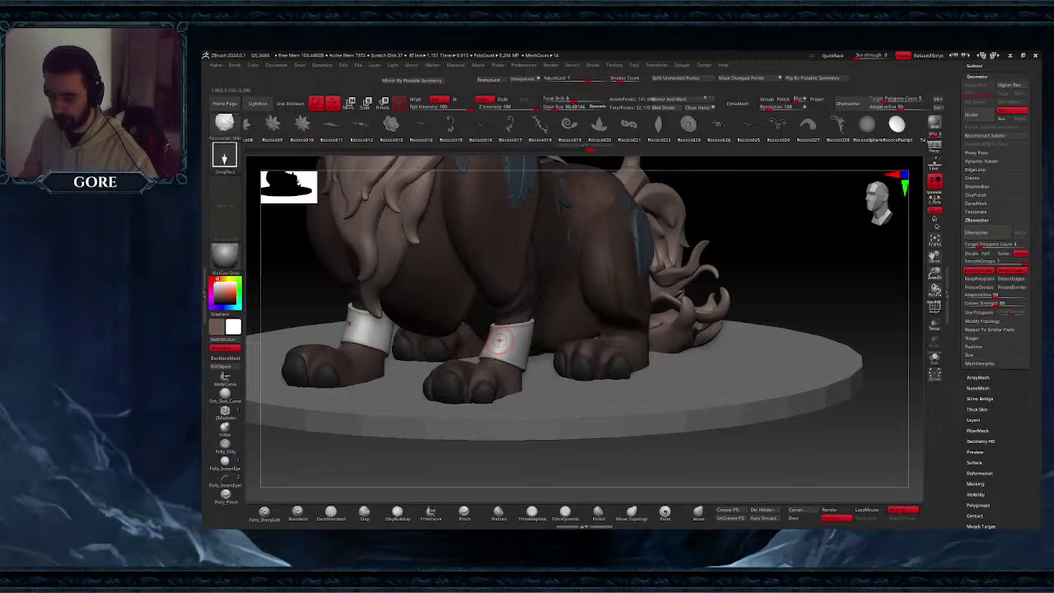
pyautogui.keyDown('alt'); pyautogui.click(501, 343); pyautogui.keyUp('alt')
pyautogui.moveTo(501, 343); pyautogui.dragTo(481, 375, button='right')
pyautogui.moveTo(543, 363); pyautogui.dragTo(496, 367, button='right')
pyautogui.click(349, 103)
pyautogui.moveTo(455, 335); pyautogui.dragTo(451, 335)
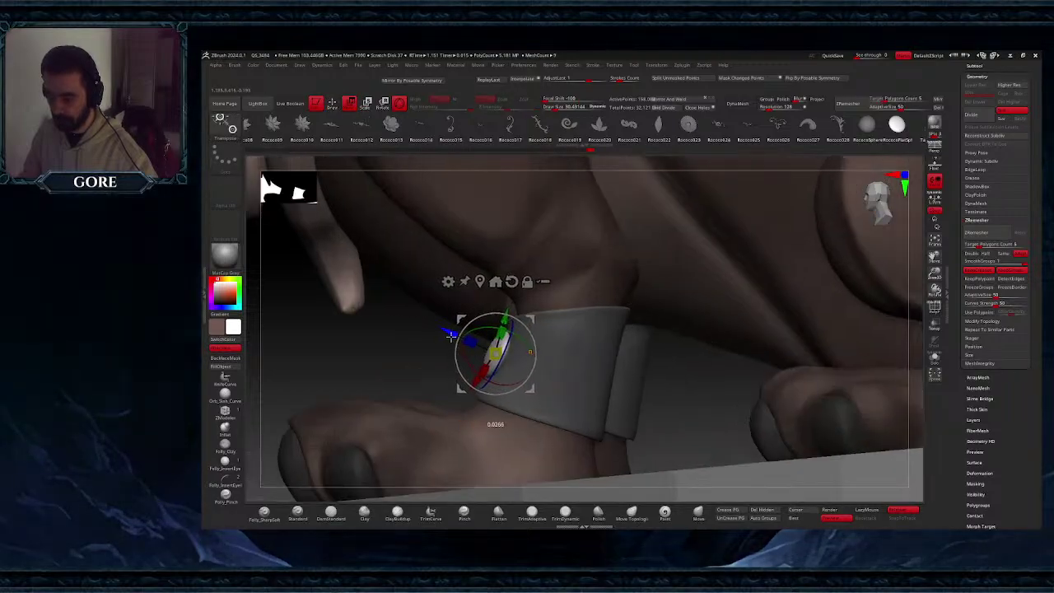
pyautogui.click(332, 104)
pyautogui.moveTo(474, 305)
pyautogui.keyDown('ctrl'); pyautogui.mouseDown(button='right')
pyautogui.moveTo(482, 341)
pyautogui.moveTo(459, 359)
pyautogui.mouseUp(button='right'); pyautogui.keyUp('ctrl')
# - Try to reconstruct the subdivision levels of the studded cuffs and clear the mask from the cuffs
pyautogui.keyDown('alt'); pyautogui.click(527, 369); pyautogui.keyUp('alt')
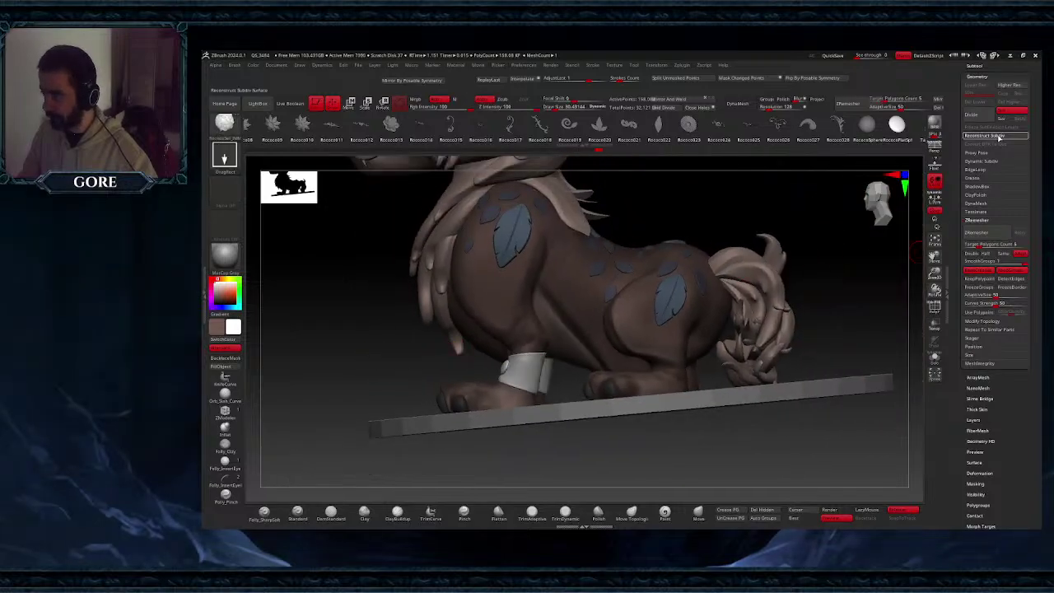
pyautogui.click(998, 137)
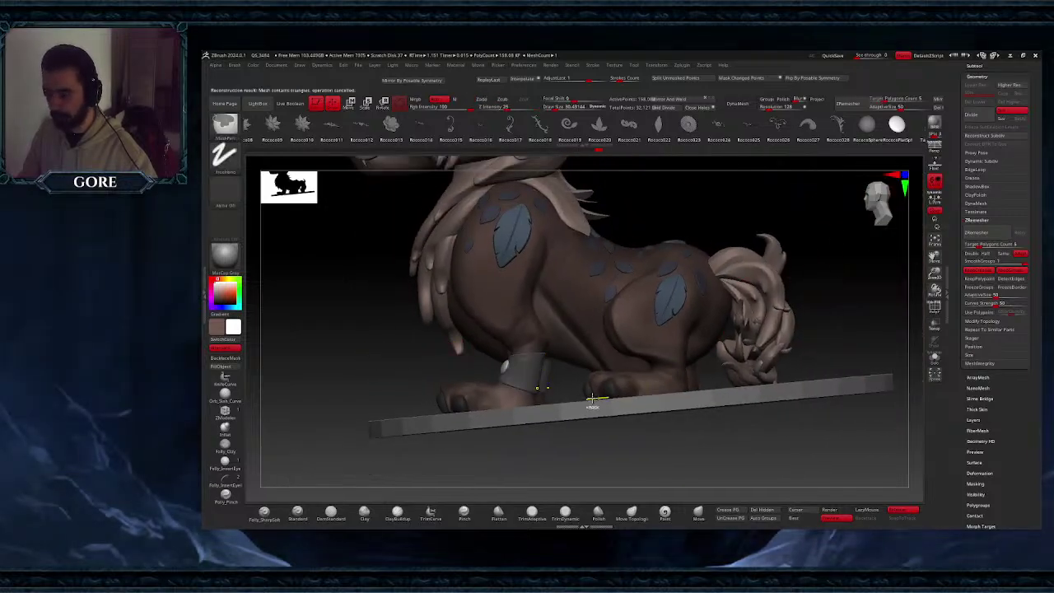
pyautogui.click(676, 80)
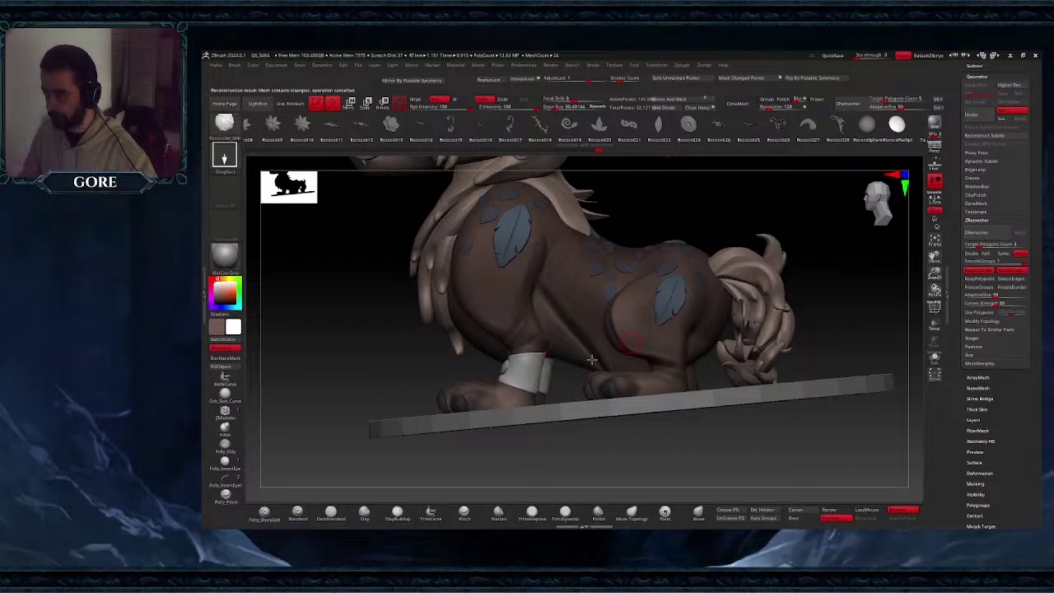
pyautogui.moveTo(522, 375); pyautogui.dragTo(598, 336)
pyautogui.hotkey('ctrl', 'z')
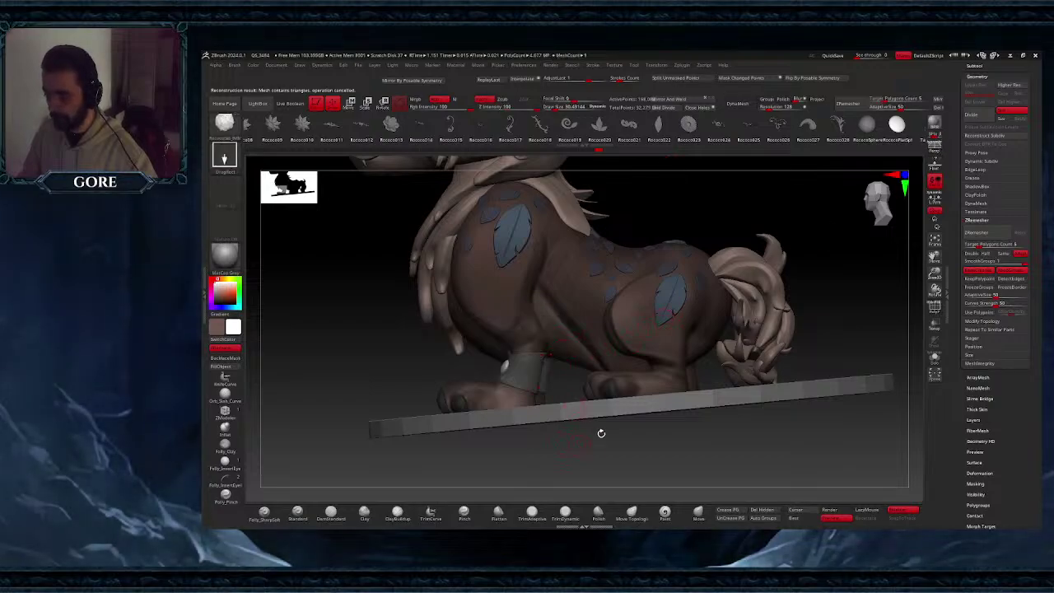
pyautogui.keyDown('ctrl'); pyautogui.moveTo(400, 374); pyautogui.dragTo(380, 365); pyautogui.keyUp('ctrl')
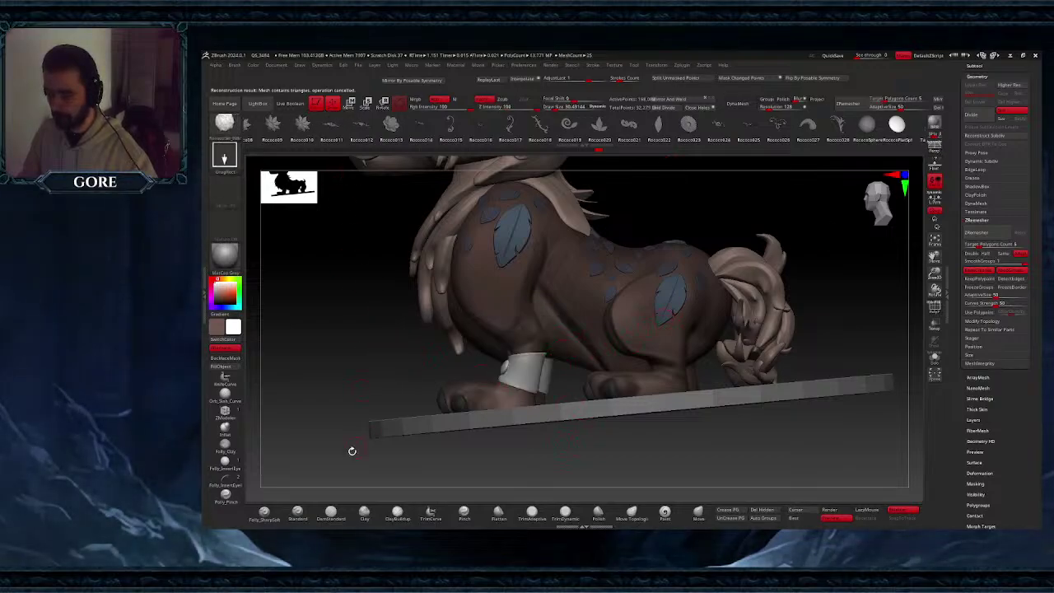
# - Hide the inserted studs with a visibility selection and retry reconstructing the cuffs' subdivision levels
pyautogui.click(266, 514)
pyautogui.keyDown('ctrl'); pyautogui.keyDown('shift'); pyautogui.click(541, 351); pyautogui.keyUp('shift'); pyautogui.keyUp('ctrl')
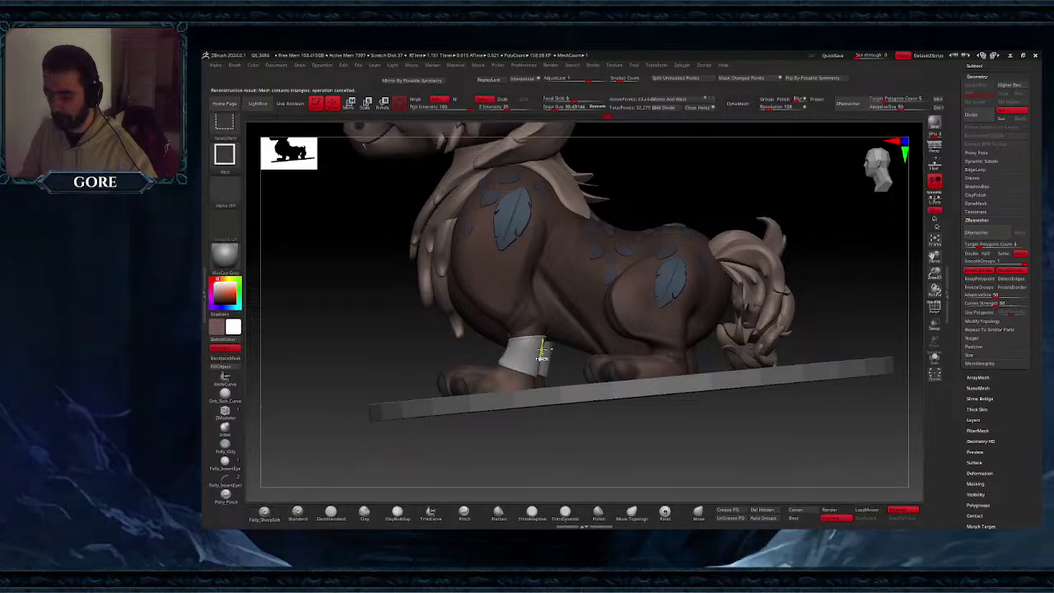
pyautogui.keyDown('ctrl'); pyautogui.keyDown('shift'); pyautogui.click(555, 360); pyautogui.keyUp('shift'); pyautogui.keyUp('ctrl')
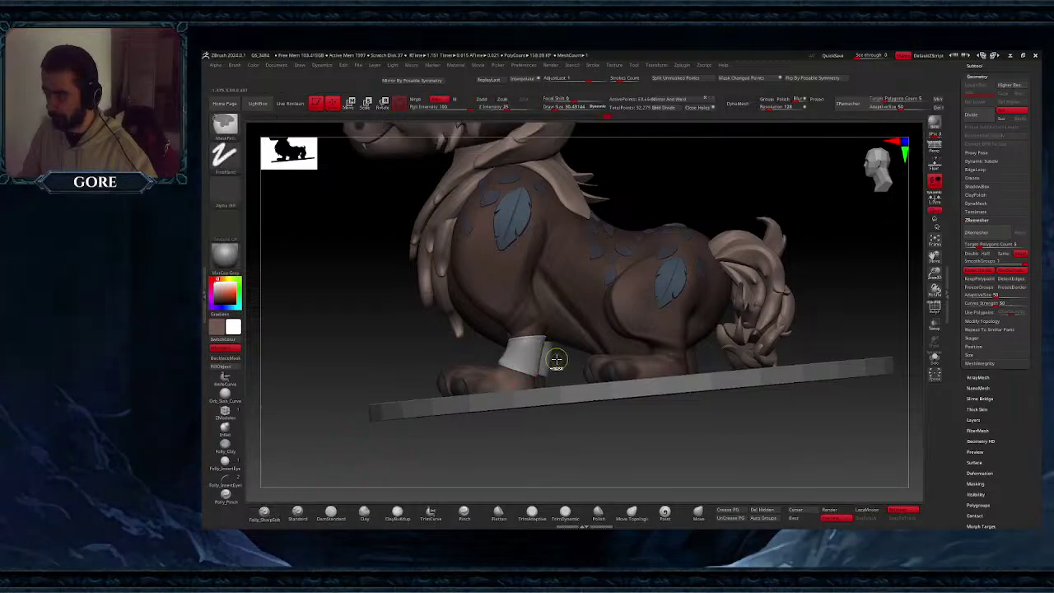
pyautogui.click(982, 139)
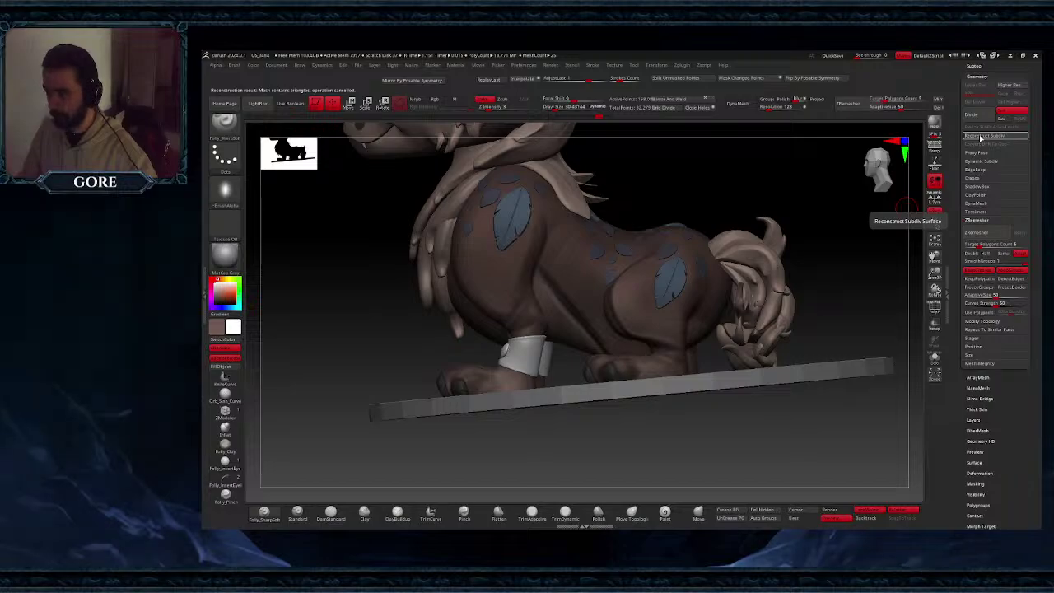
# - Isolate the cuffs in Solo mode and separate their round studs into a subtool of their own
pyautogui.keyDown('ctrl'); pyautogui.moveTo(576, 363); pyautogui.dragTo(883, 353, button='right'); pyautogui.keyUp('ctrl')
pyautogui.click(934, 356)
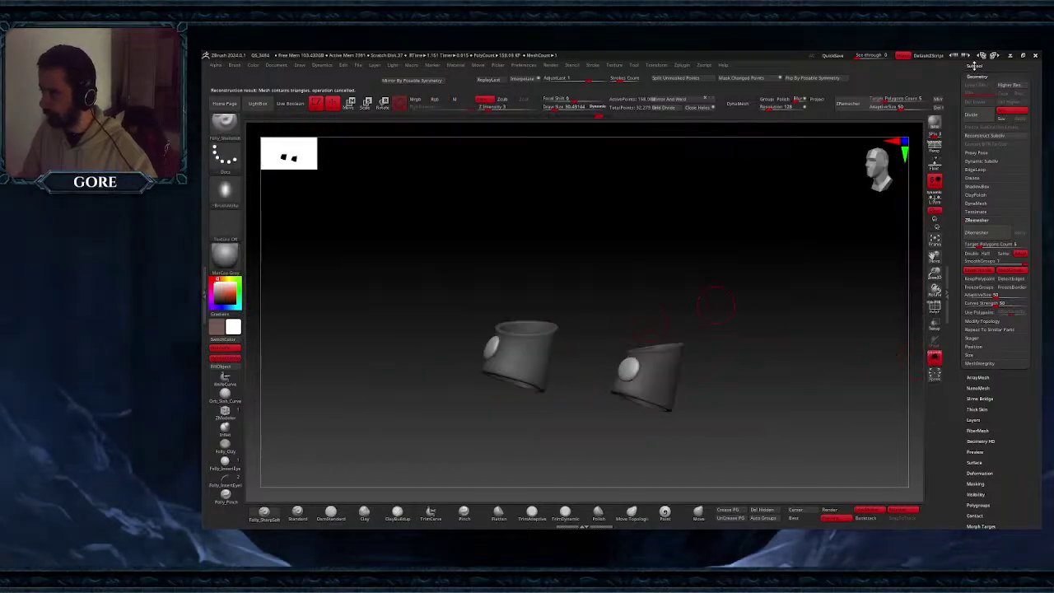
pyautogui.click(974, 66)
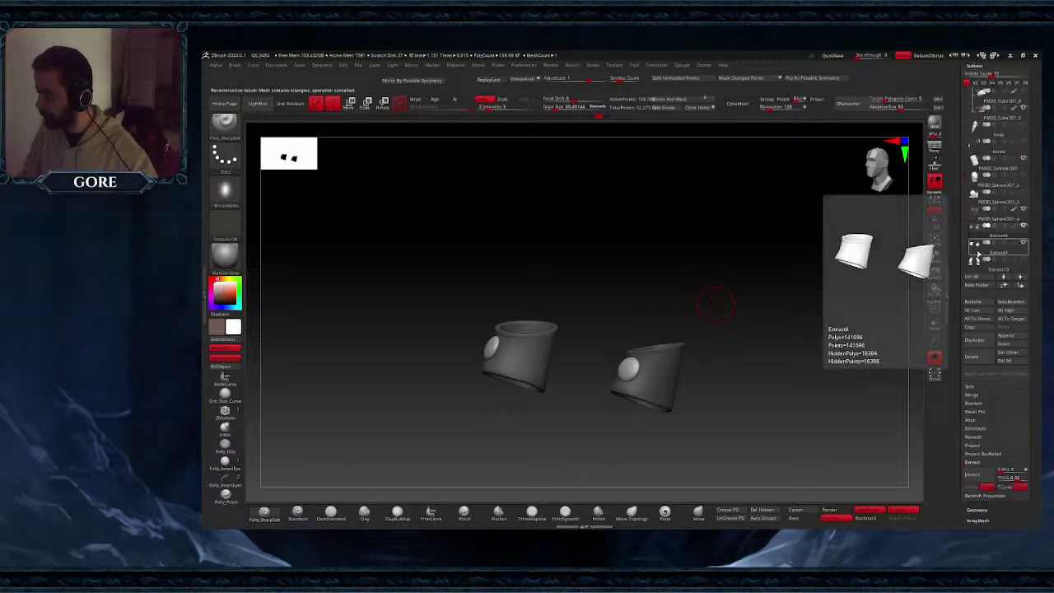
pyautogui.click(600, 118)
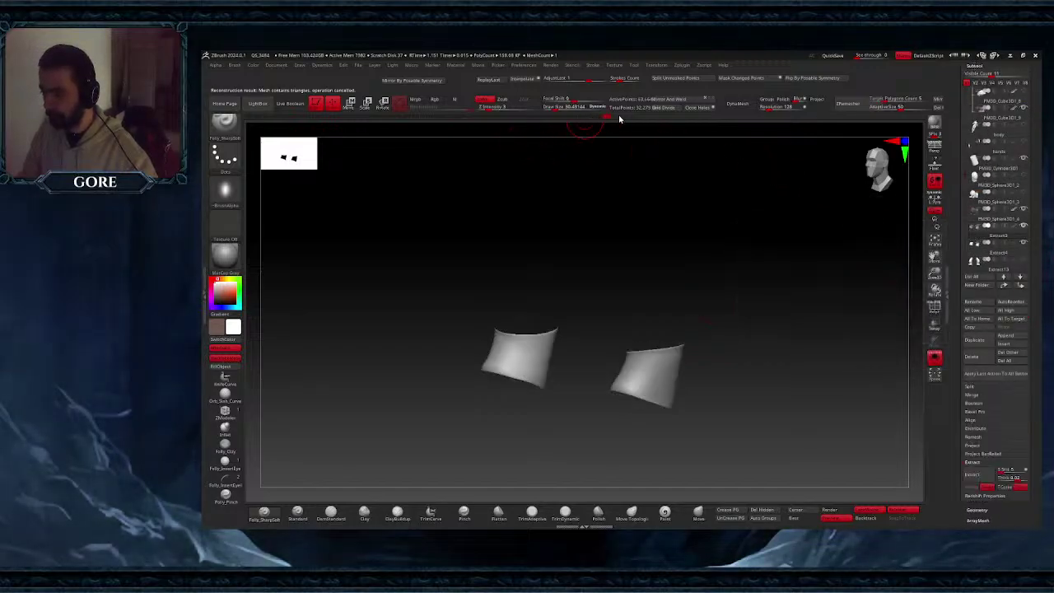
pyautogui.hotkey('ctrl', 'z')
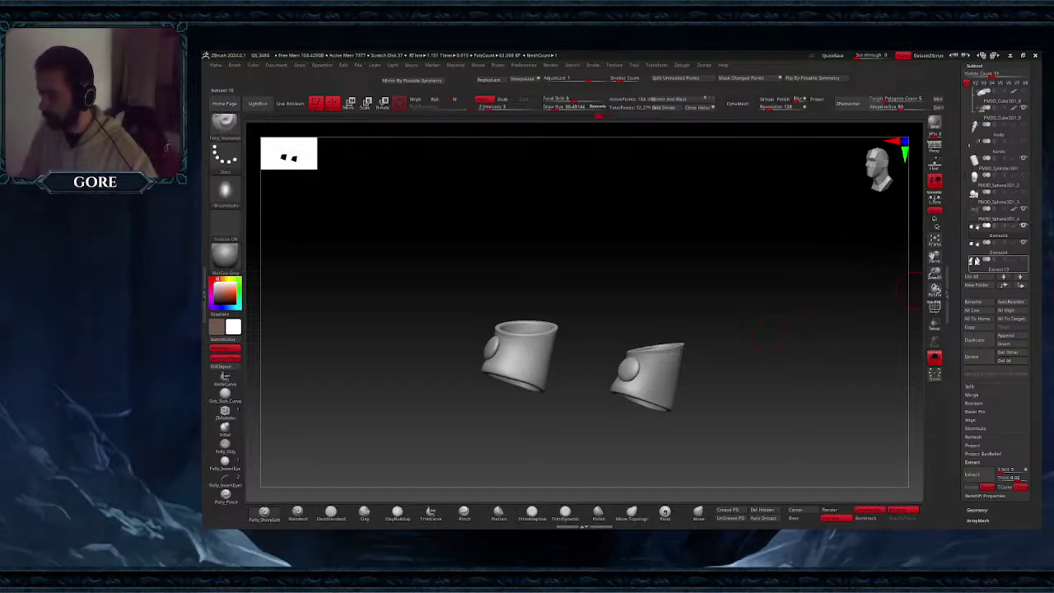
pyautogui.click(978, 256)
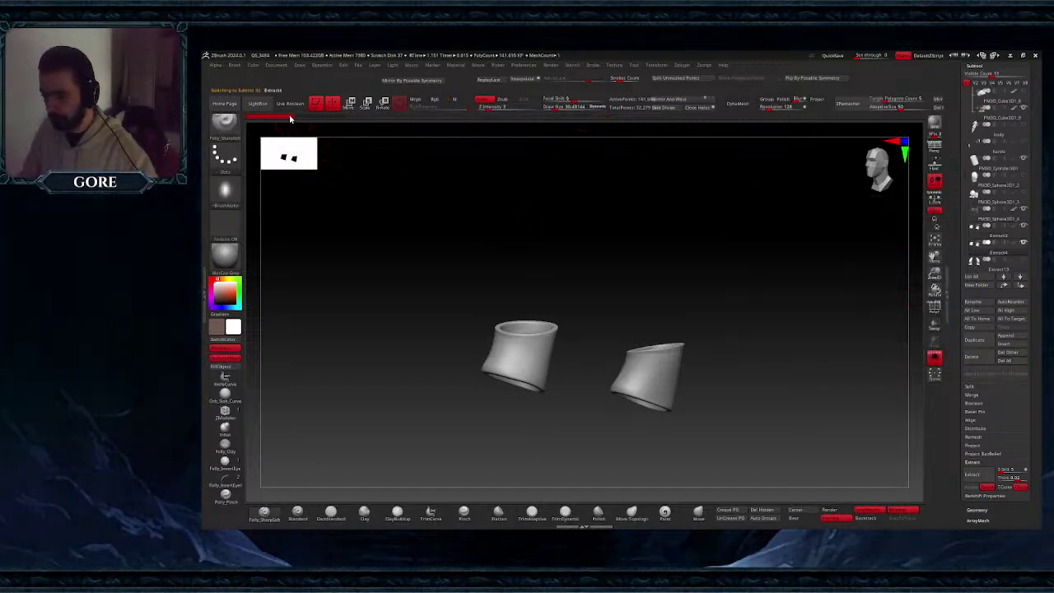
# - Select the original cuffs subtool and undo its edits back to the point before the studs were inserted
pyautogui.click(980, 233)
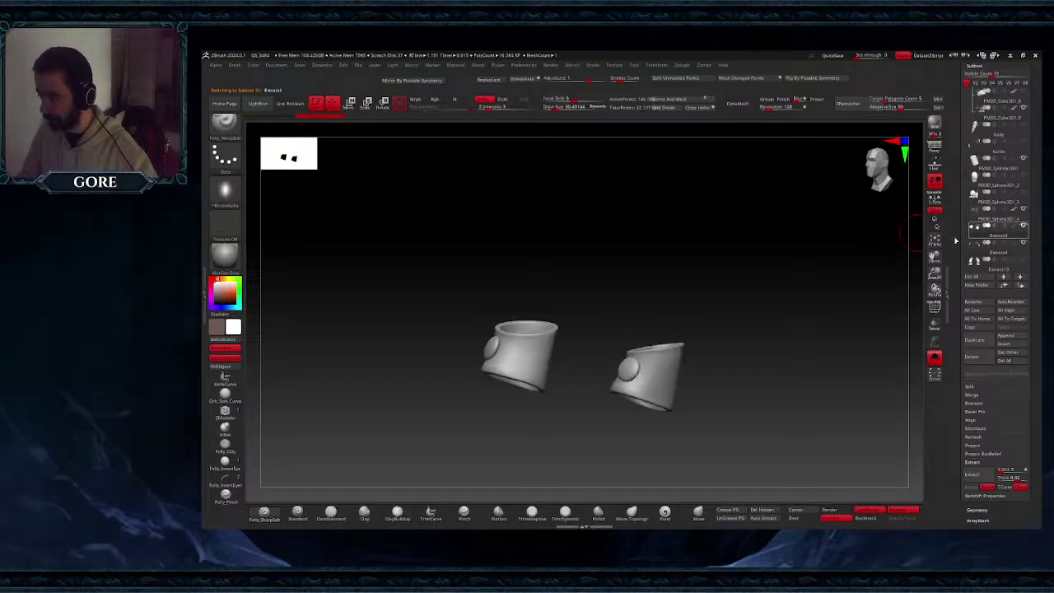
pyautogui.hotkey('ctrl', 'z')
pyautogui.hotkey('ctrl', 'z')
pyautogui.hotkey('ctrl', 'z')
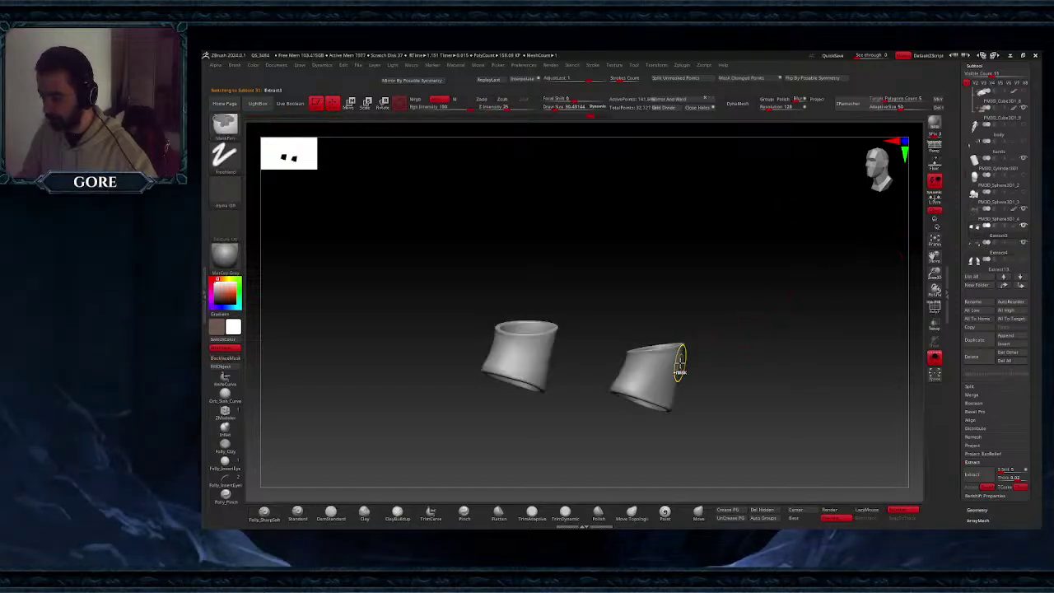
pyautogui.moveTo(717, 351); pyautogui.dragTo(723, 350)
# - Reconstruct the plain cuffs' subdivision levels, leave Solo mode and step the cuffs down to the lowest level
pyautogui.click(976, 509)
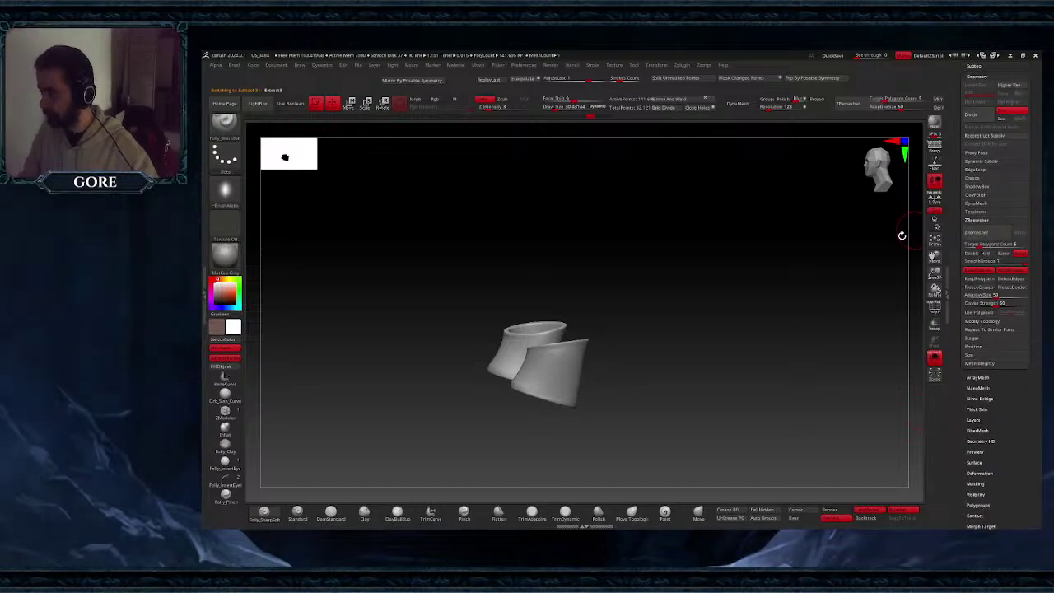
pyautogui.click(934, 358)
pyautogui.hotkey('shift', 'd')
pyautogui.hotkey('shift', 'd')
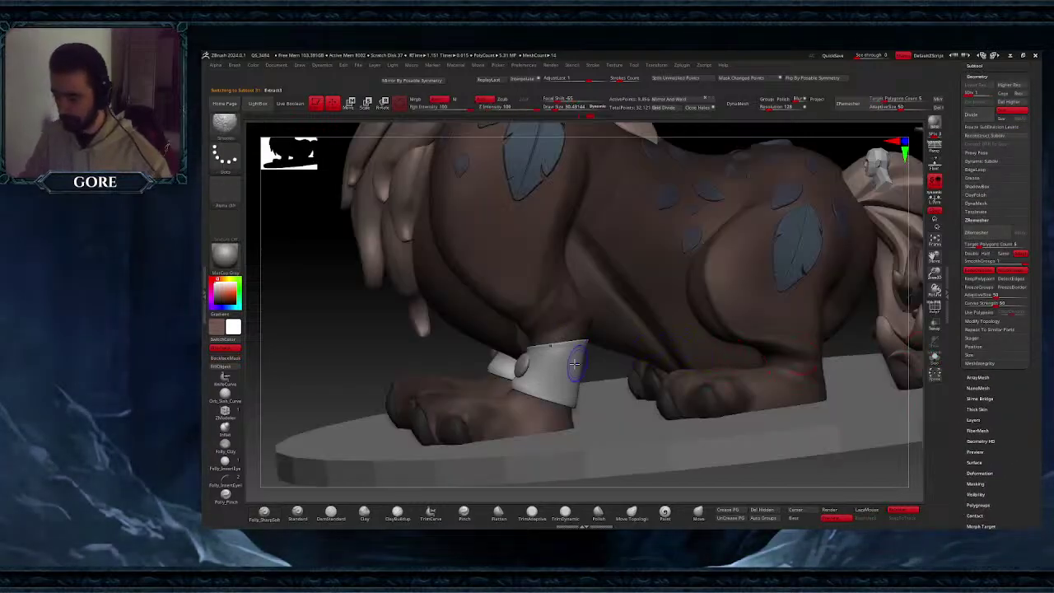
pyautogui.moveTo(569, 366); pyautogui.dragTo(663, 329, button='right')
pyautogui.keyDown('ctrl'); pyautogui.moveTo(663, 329); pyautogui.dragTo(631, 346, button='right'); pyautogui.keyUp('ctrl')
pyautogui.keyDown('ctrl'); pyautogui.moveTo(569, 355); pyautogui.dragTo(554, 407, button='right'); pyautogui.keyUp('ctrl')
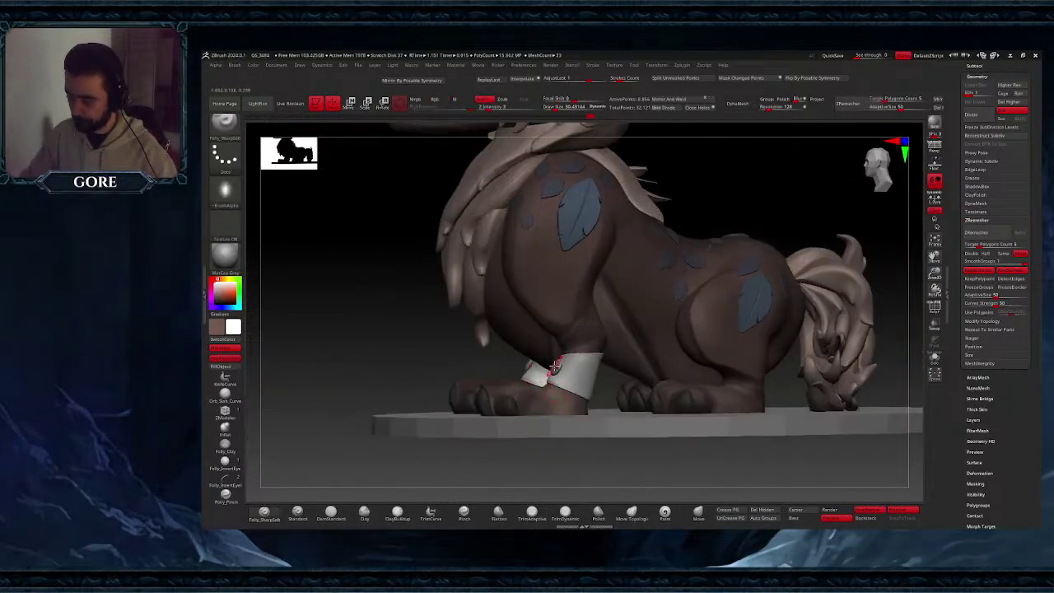
# - Select the round studs' subtool and fill it with a dark grey colour
pyautogui.keyDown('alt'); pyautogui.click(557, 367); pyautogui.keyUp('alt')
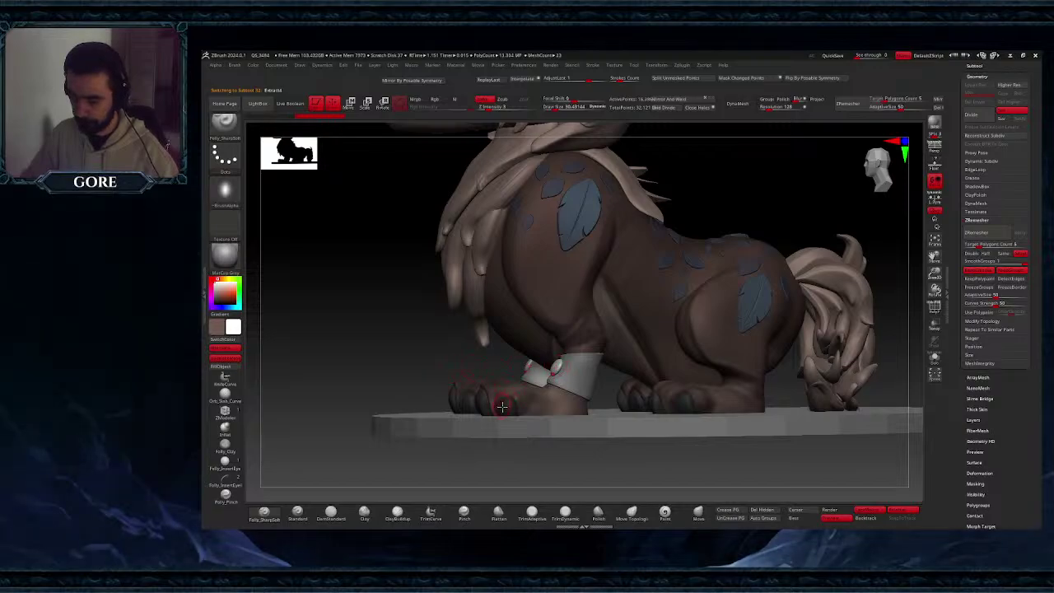
pyautogui.click(233, 369)
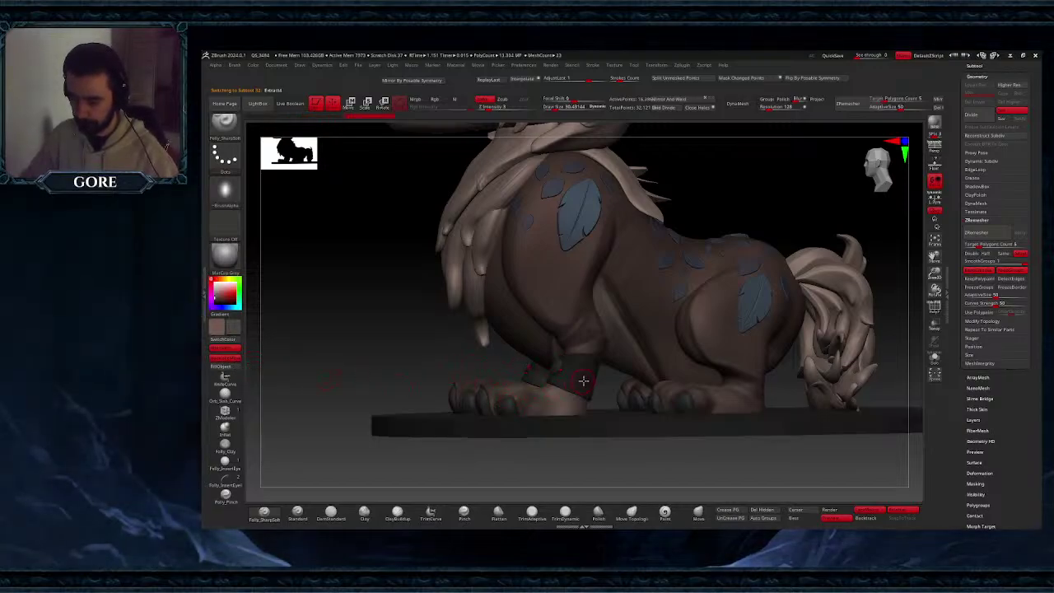
# - Select the ankle cuffs, sample the fur's light beige, adjust the shade and fill the cuffs with it
pyautogui.click(214, 283)
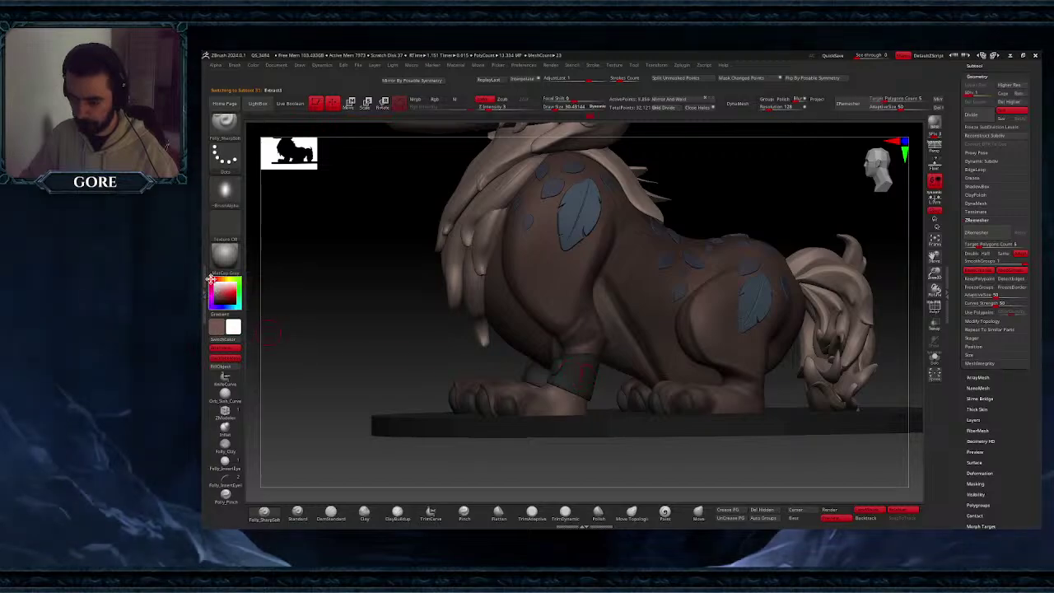
pyautogui.press('c')
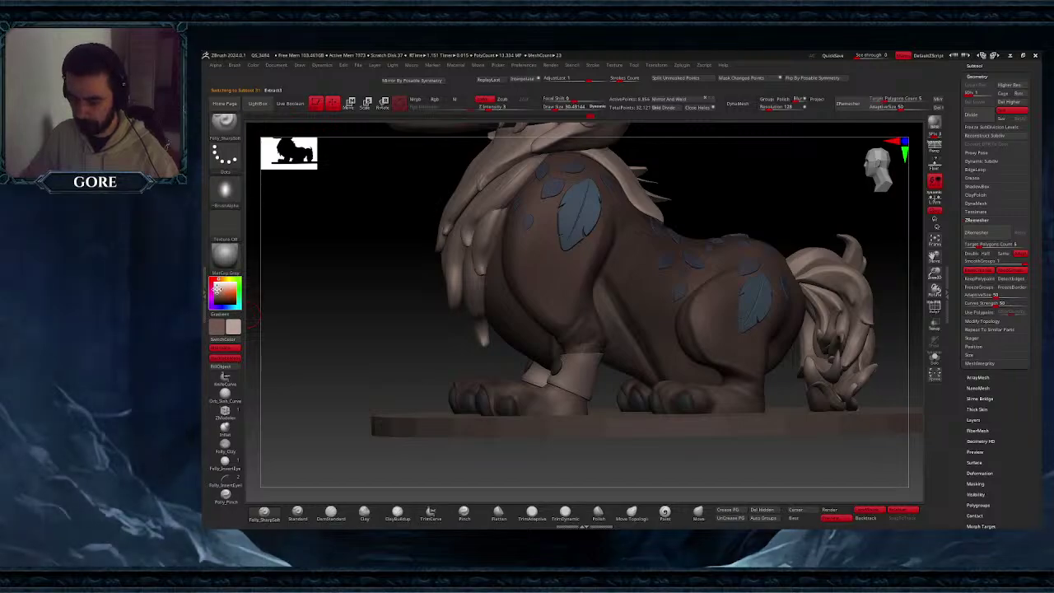
pyautogui.click(216, 288)
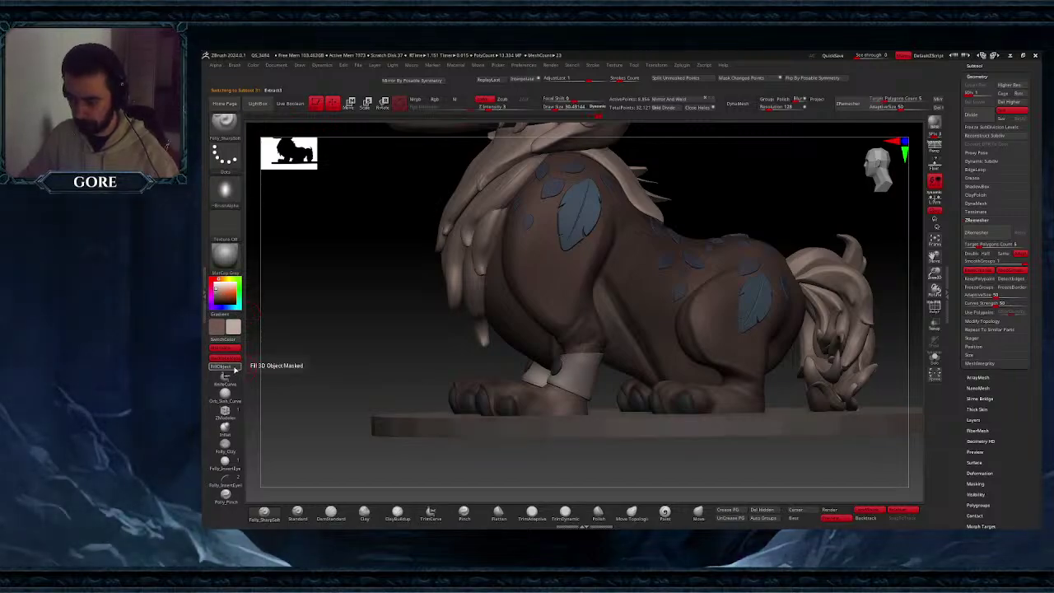
pyautogui.moveTo(442, 352); pyautogui.dragTo(540, 387)
pyautogui.keyDown('ctrl'); pyautogui.moveTo(489, 380); pyautogui.dragTo(513, 425, button='right'); pyautogui.keyUp('ctrl')
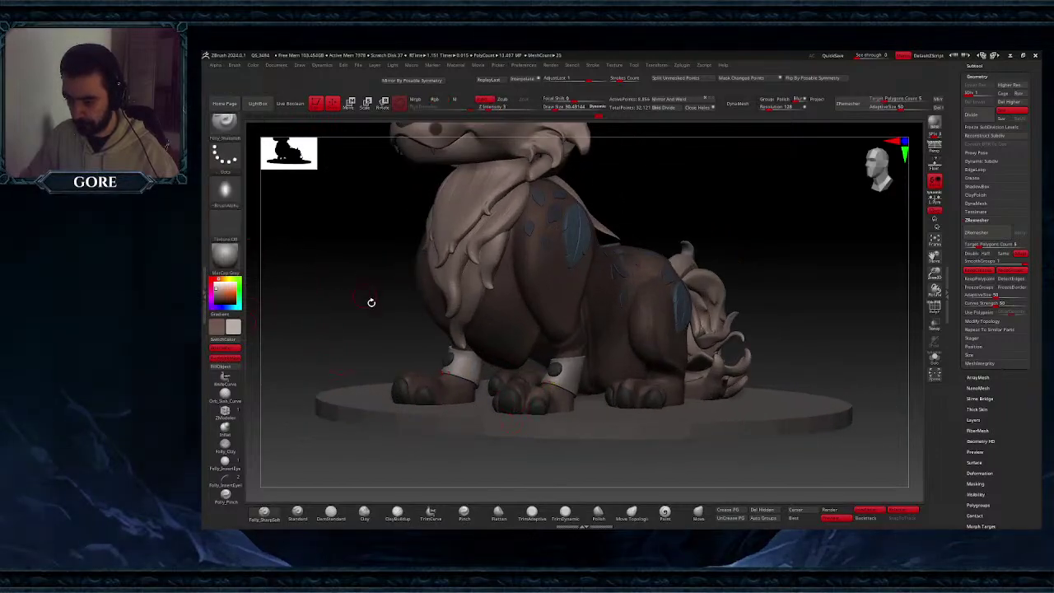
pyautogui.moveTo(372, 302)
pyautogui.keyDown('ctrl'); pyautogui.mouseDown(button='right')
pyautogui.moveTo(362, 307)
pyautogui.moveTo(459, 297)
pyautogui.moveTo(560, 303)
pyautogui.mouseUp(button='right'); pyautogui.keyUp('ctrl')
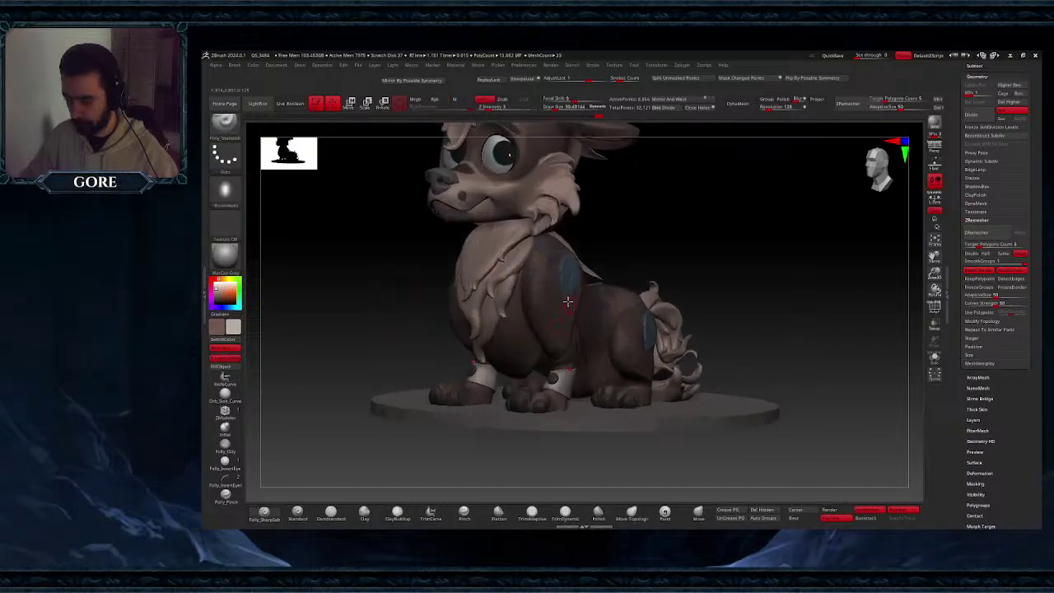
# - Sample the blue of the shoulder leaf marking and fill the ankle cuffs with it
pyautogui.press('c')
pyautogui.click(231, 369)
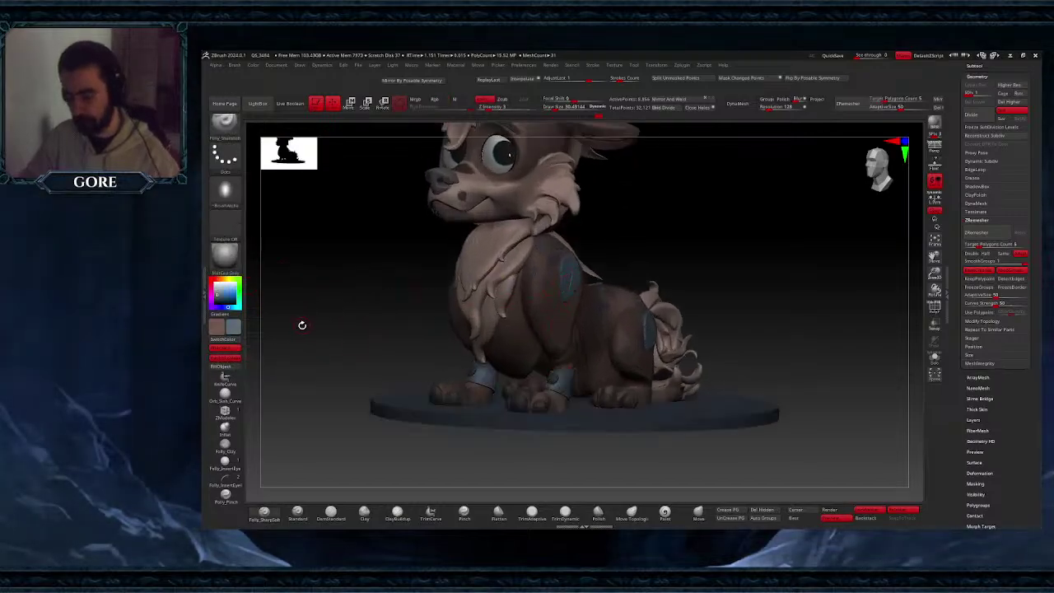
pyautogui.hotkey('ctrl', 'z')
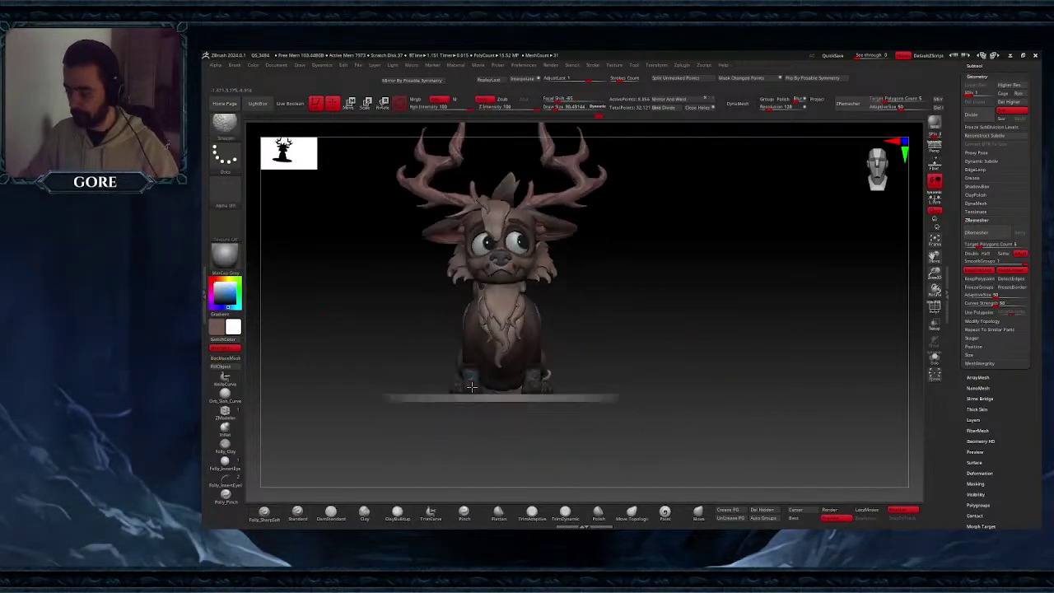
# - Select the round base disc, scale it up uniformly around the creature with the gizmo and return to Draw mode
pyautogui.moveTo(471, 387); pyautogui.dragTo(500, 430, button='right')
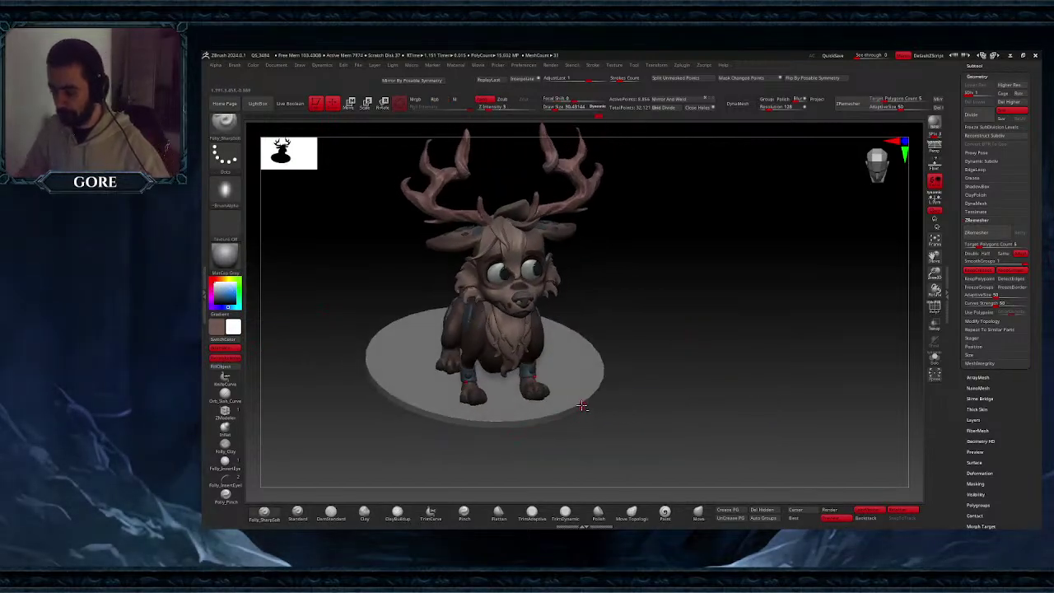
pyautogui.keyDown('alt'); pyautogui.click(581, 404); pyautogui.keyUp('alt')
pyautogui.moveTo(581, 405); pyautogui.dragTo(486, 412, button='right')
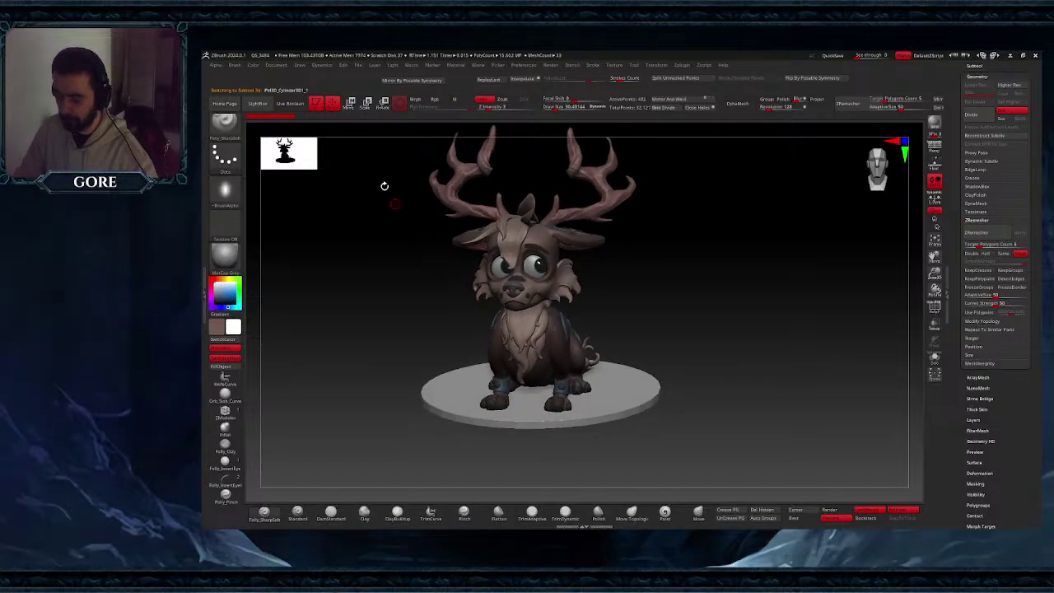
pyautogui.click(350, 104)
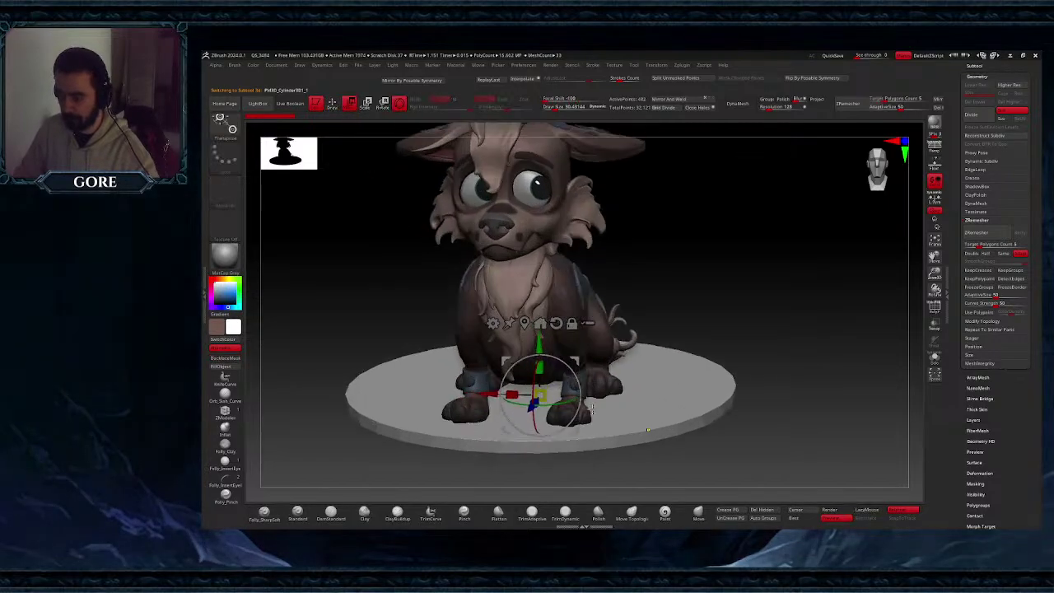
pyautogui.moveTo(539, 395); pyautogui.dragTo(597, 391)
pyautogui.moveTo(556, 235); pyautogui.dragTo(535, 301, button='right')
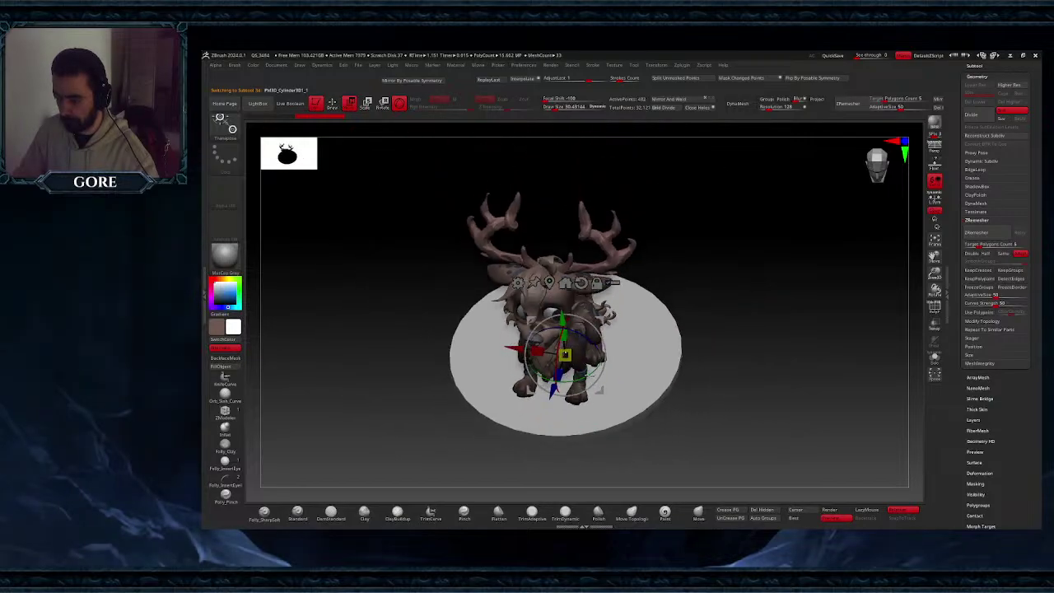
pyautogui.moveTo(613, 313); pyautogui.dragTo(614, 384)
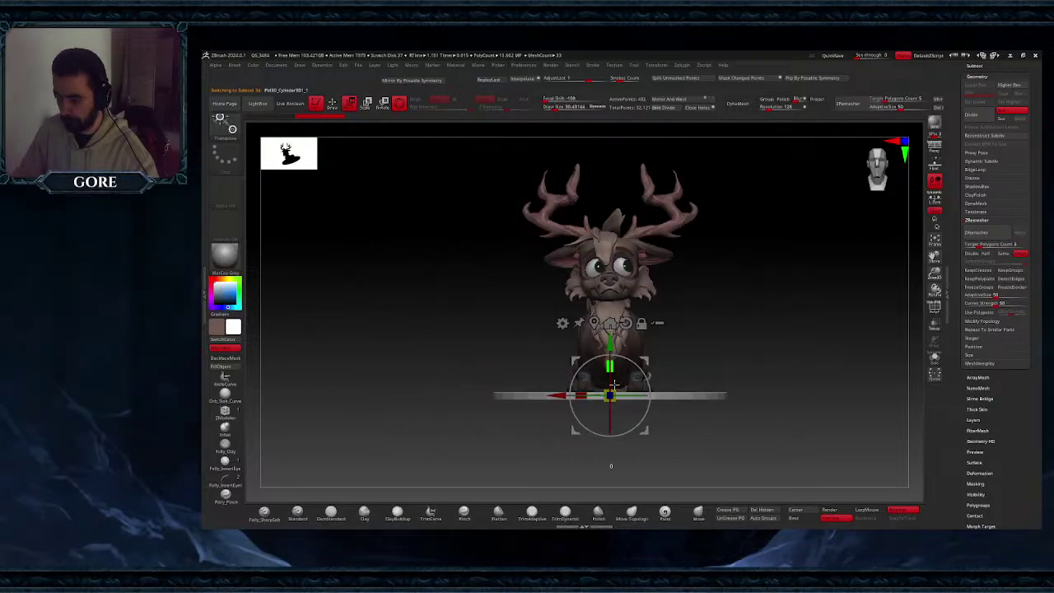
pyautogui.click(331, 104)
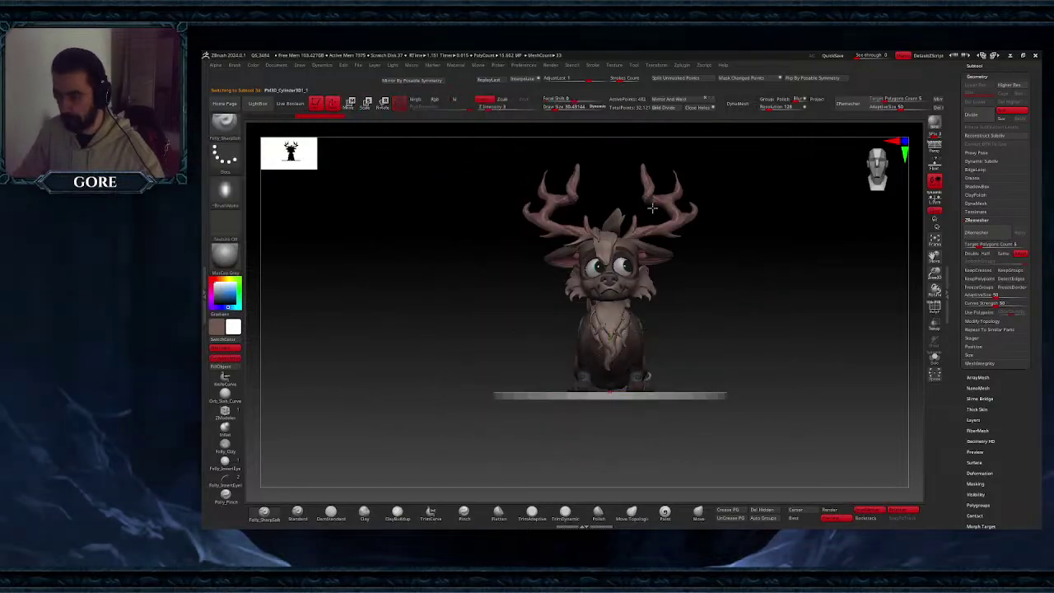
# - Quick-save the project
pyautogui.click(830, 56)
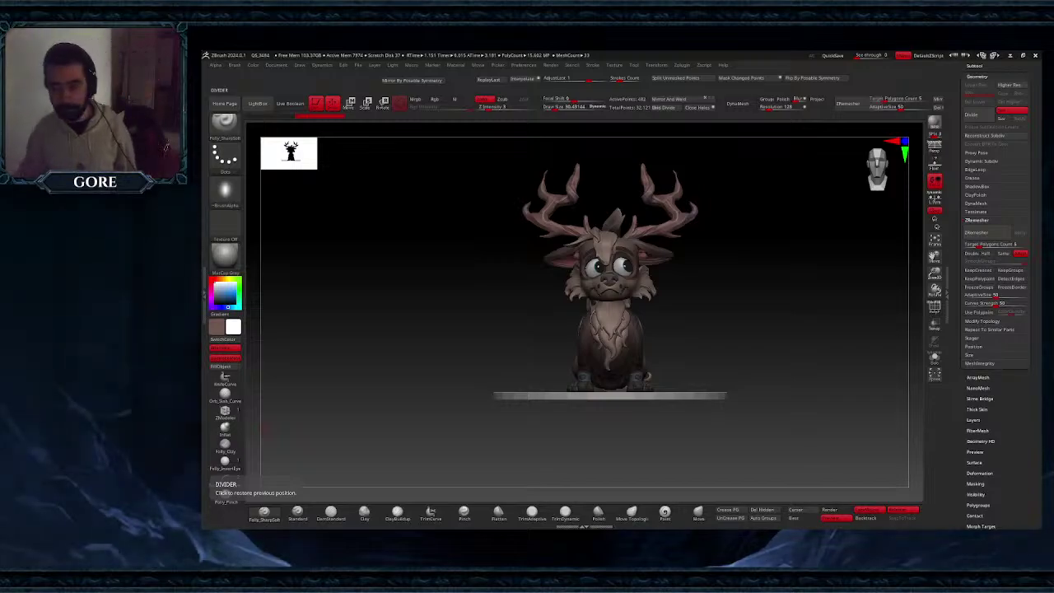
pyautogui.moveTo(790, 288); pyautogui.dragTo(833, 120)
pyautogui.click(832, 56)
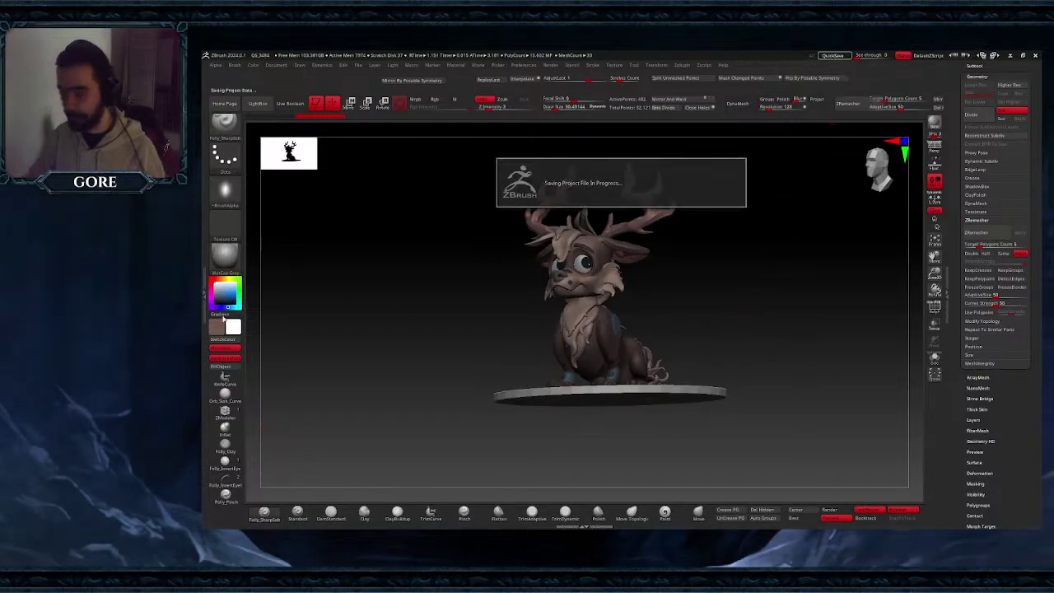